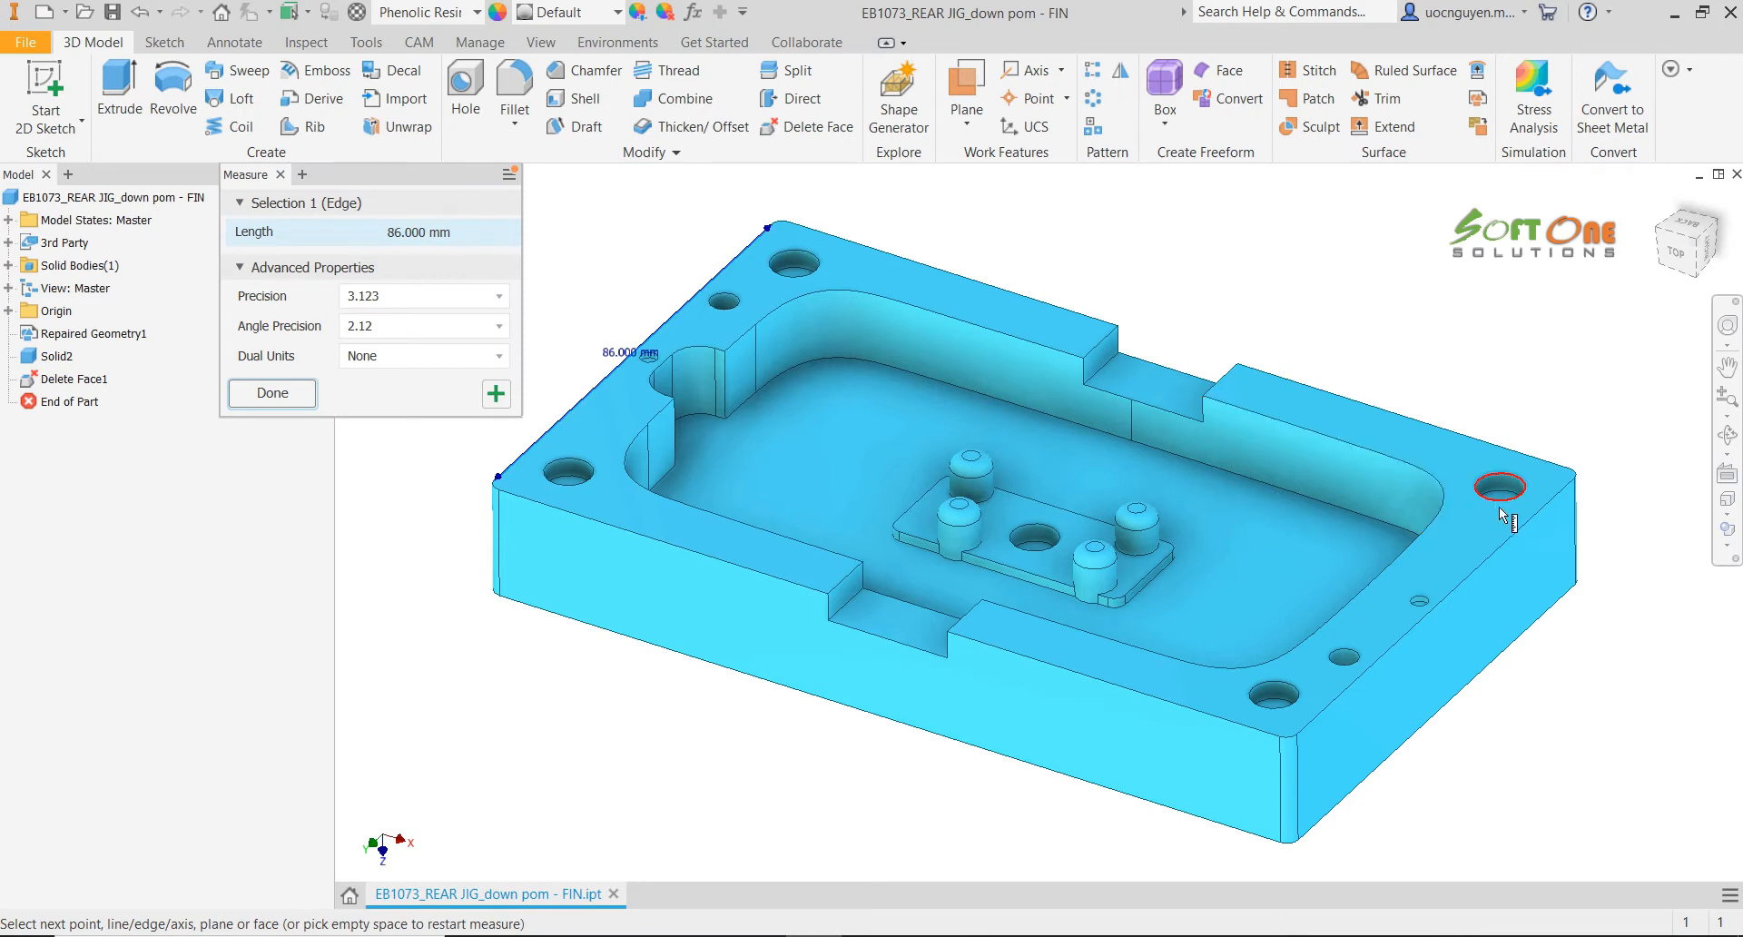
Measure the jig block's overall length and width between its opposite outer top edges
click(1526, 520)
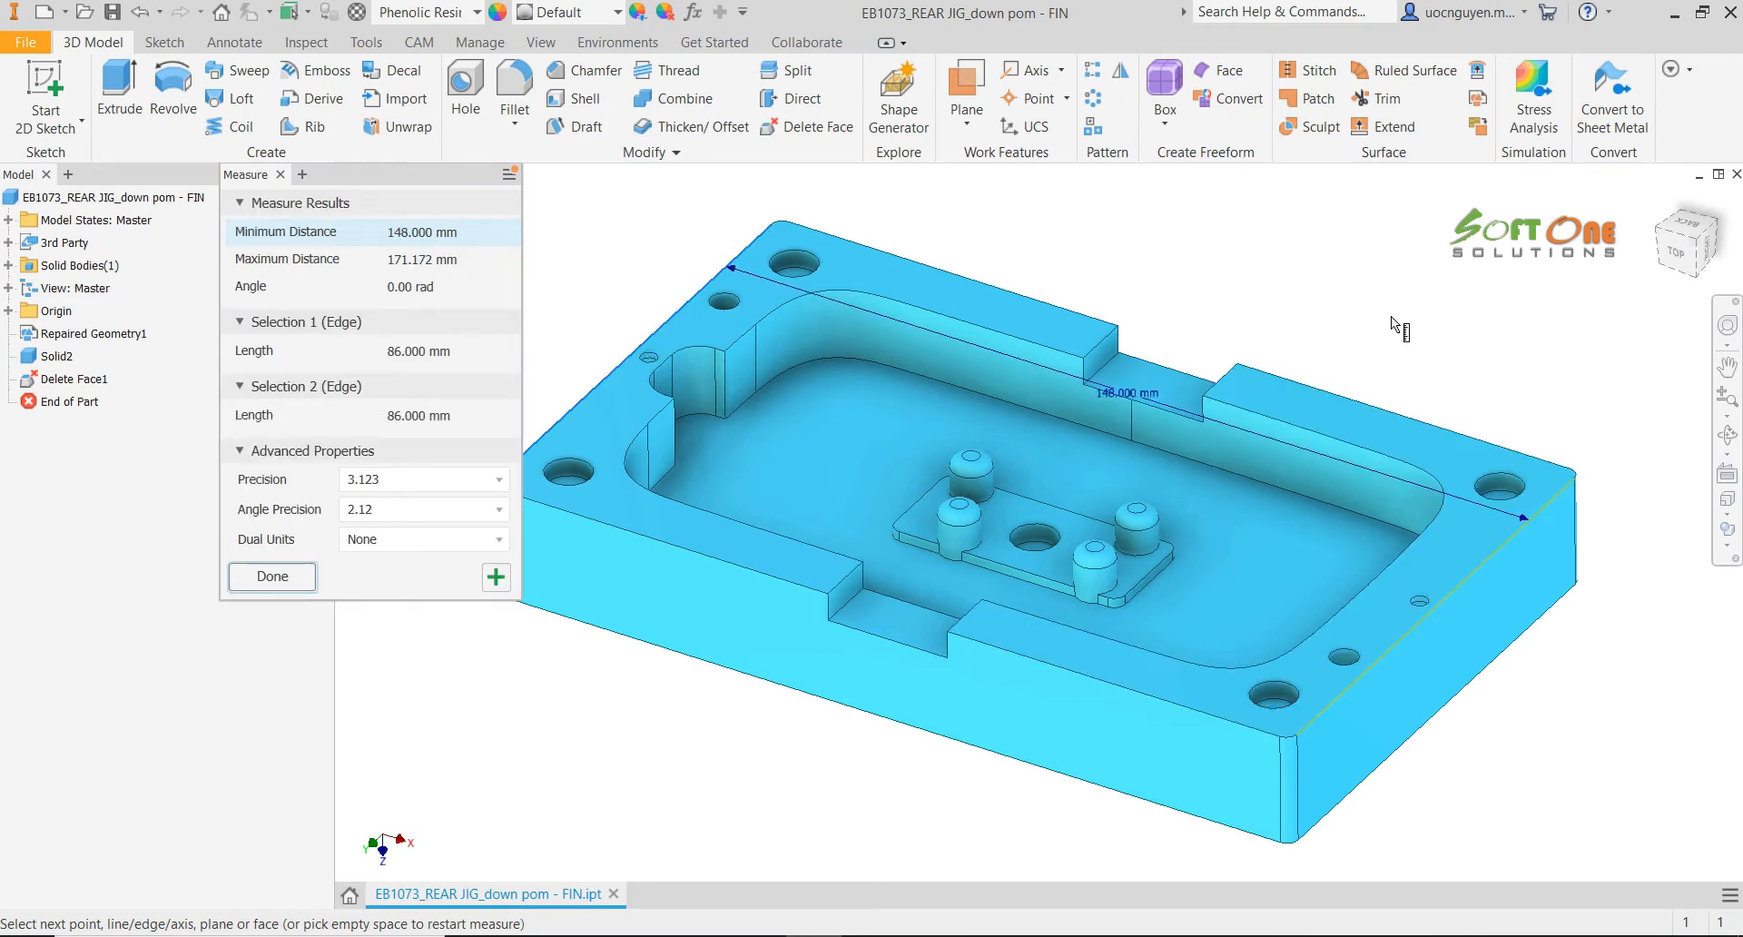
click(1391, 315)
click(1229, 718)
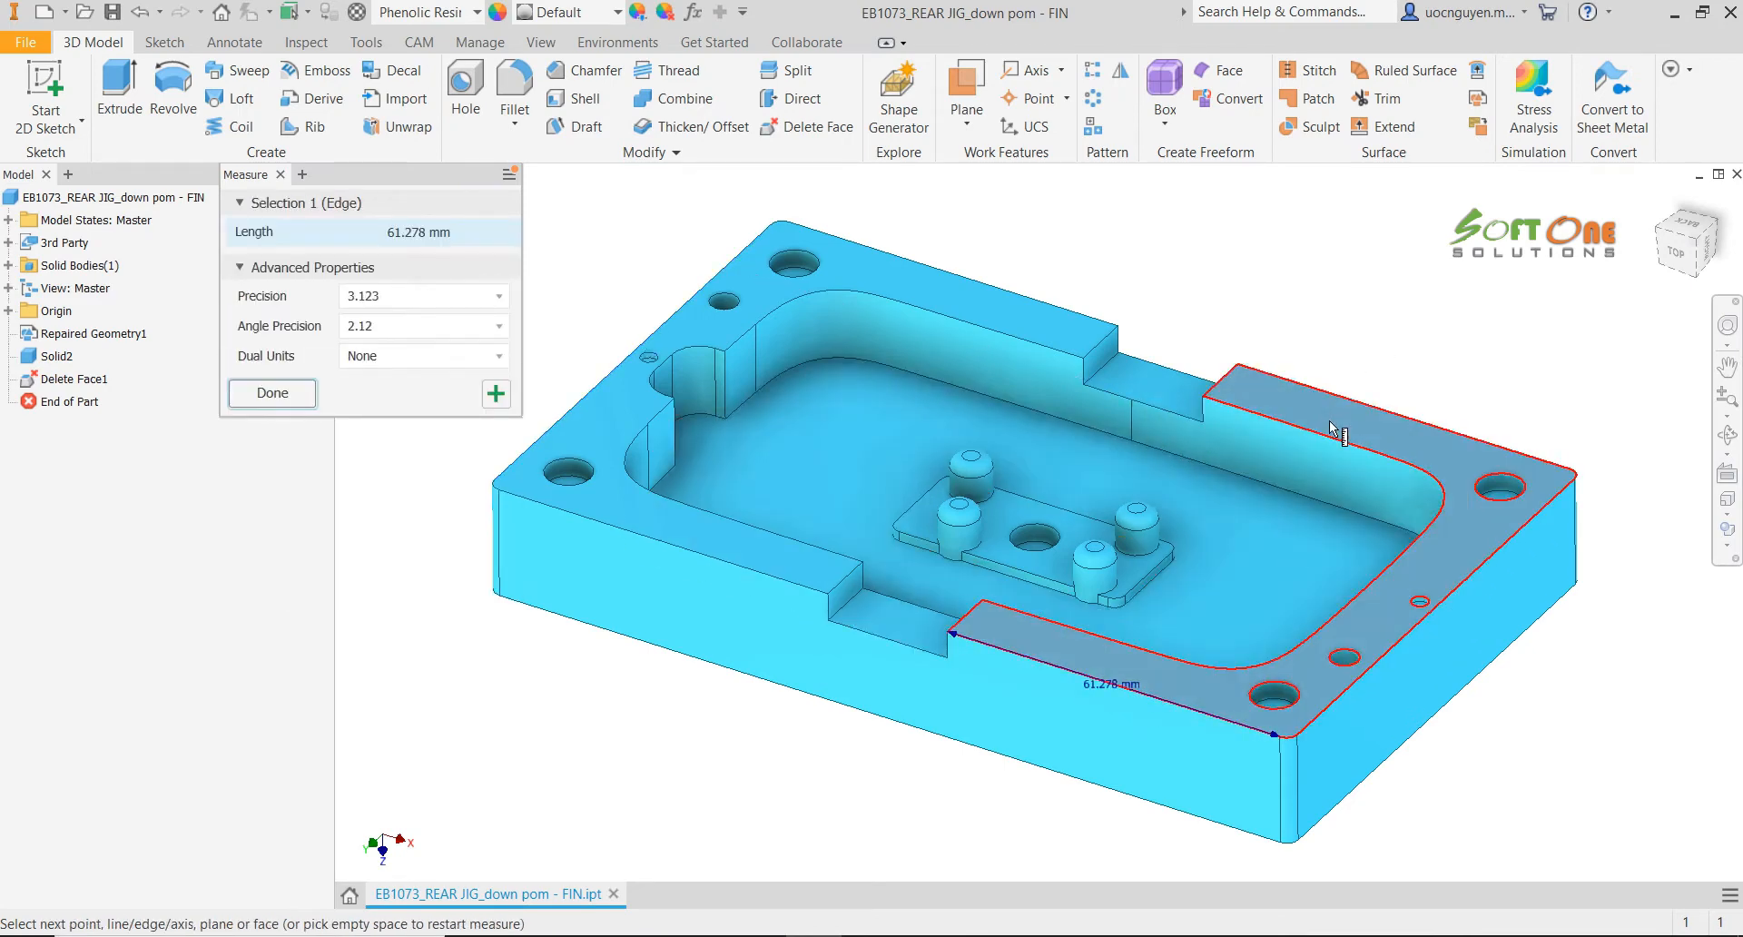
click(1340, 399)
click(1367, 298)
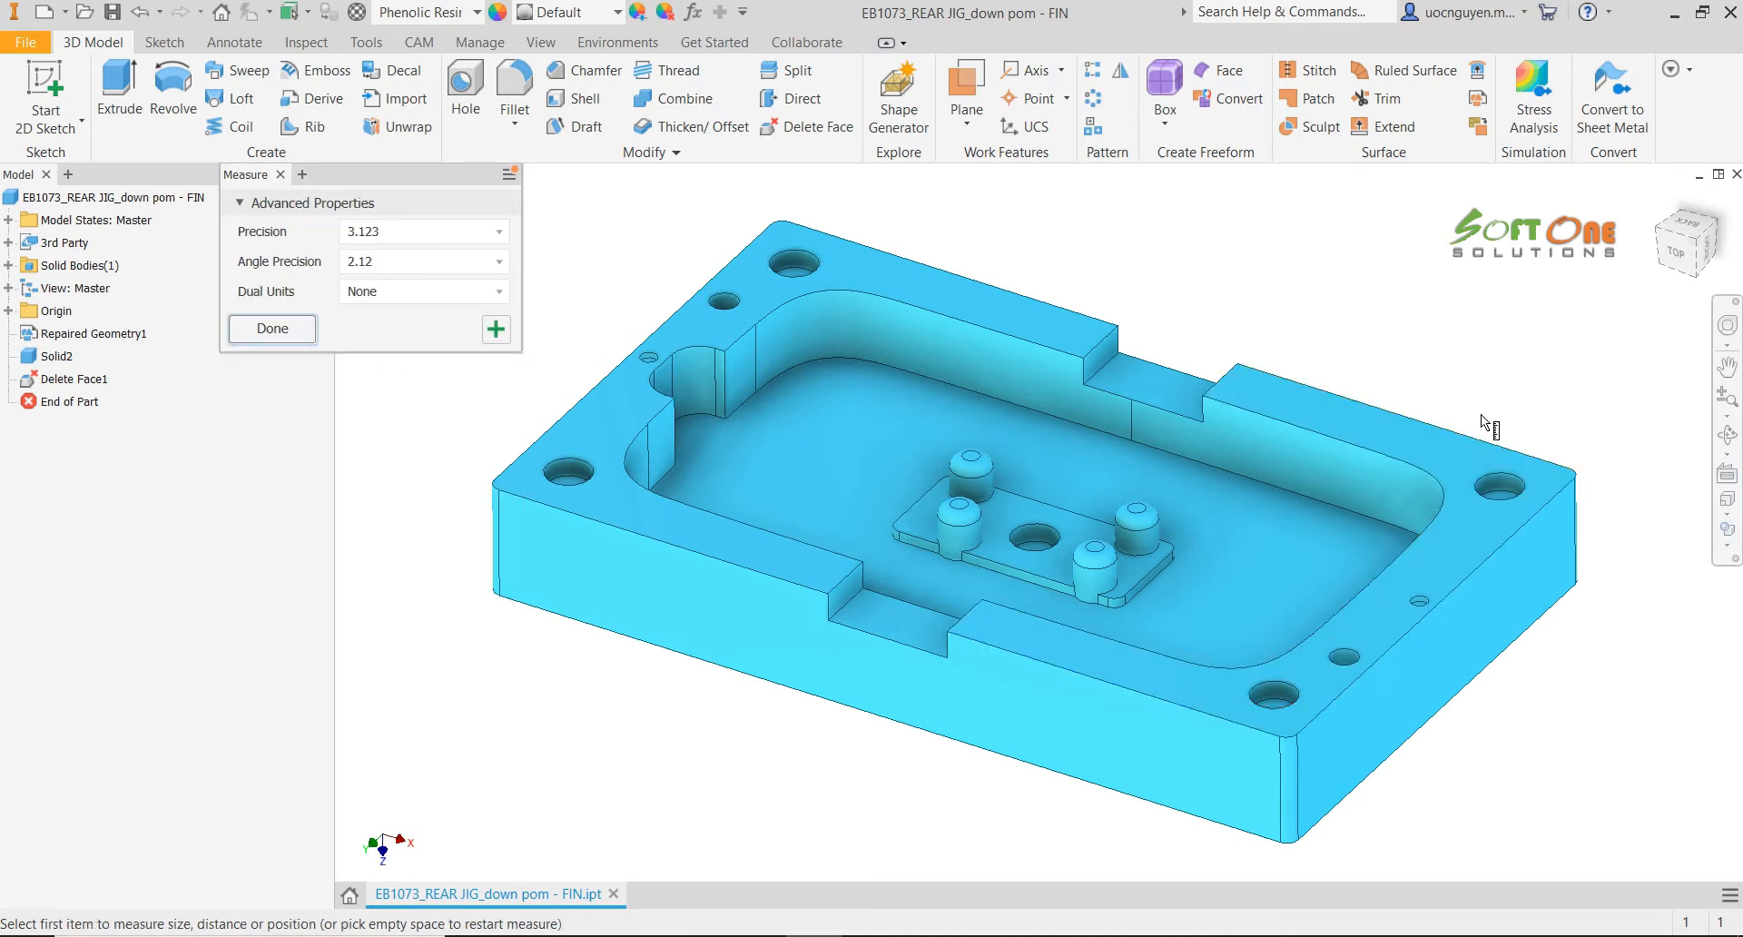
Measure the block's thickness between the upper and lower edges of its short side, and finish measuring
click(1517, 524)
click(1549, 612)
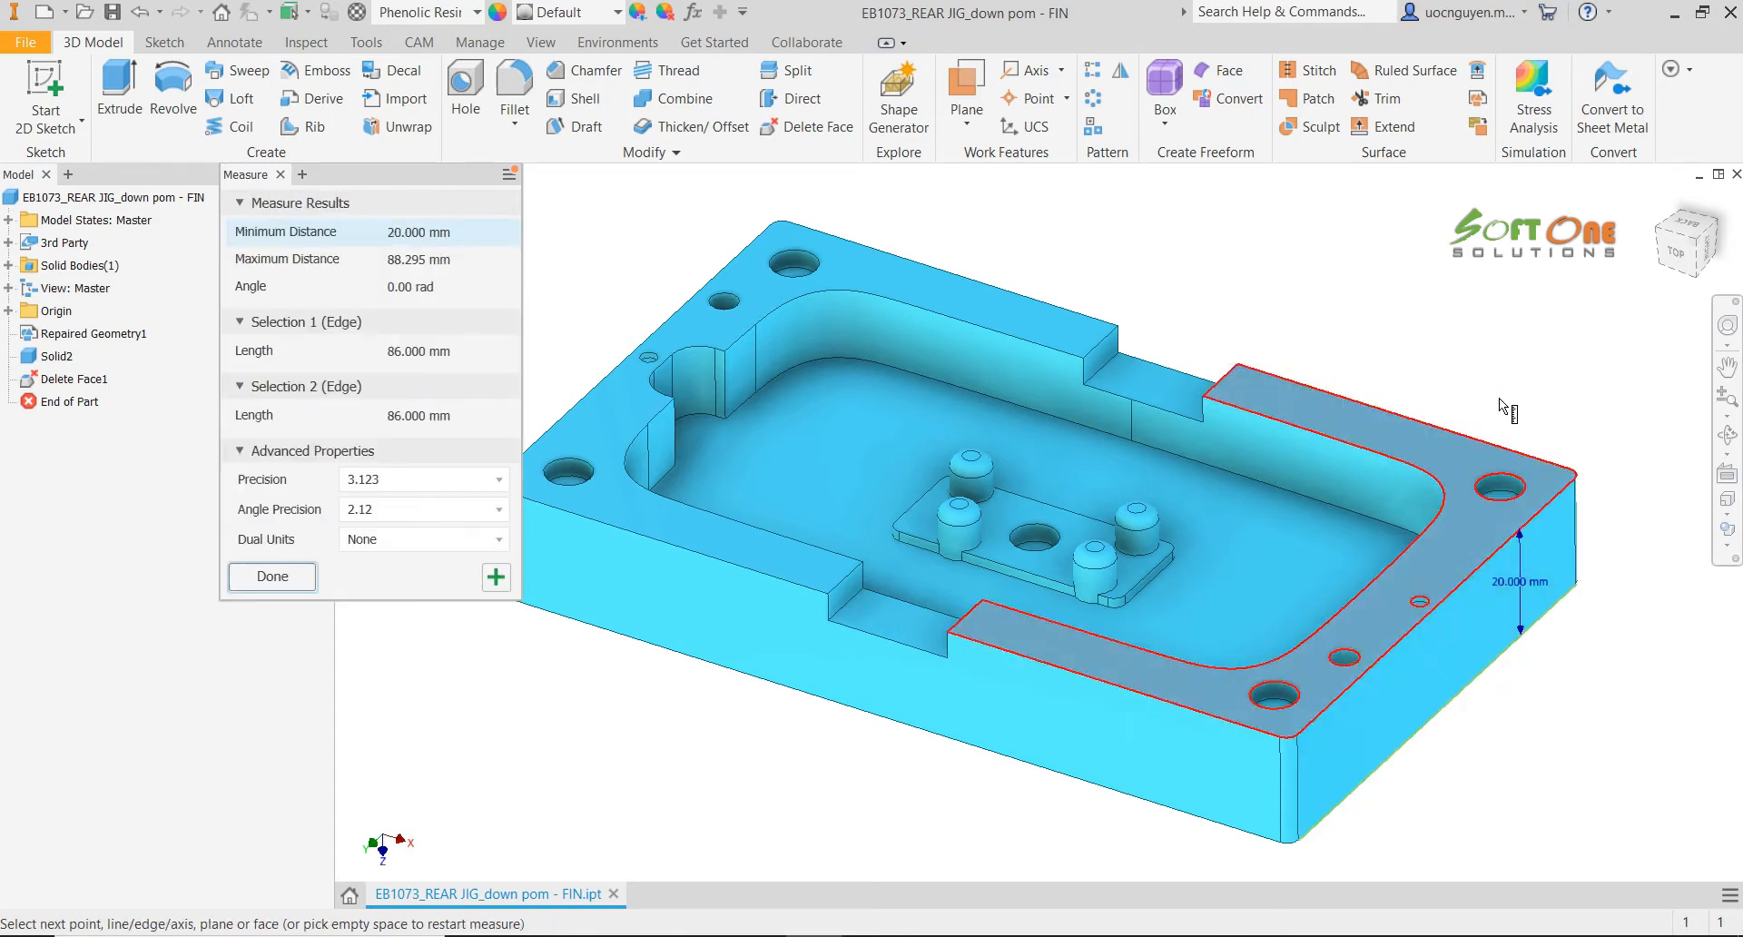
click(1500, 398)
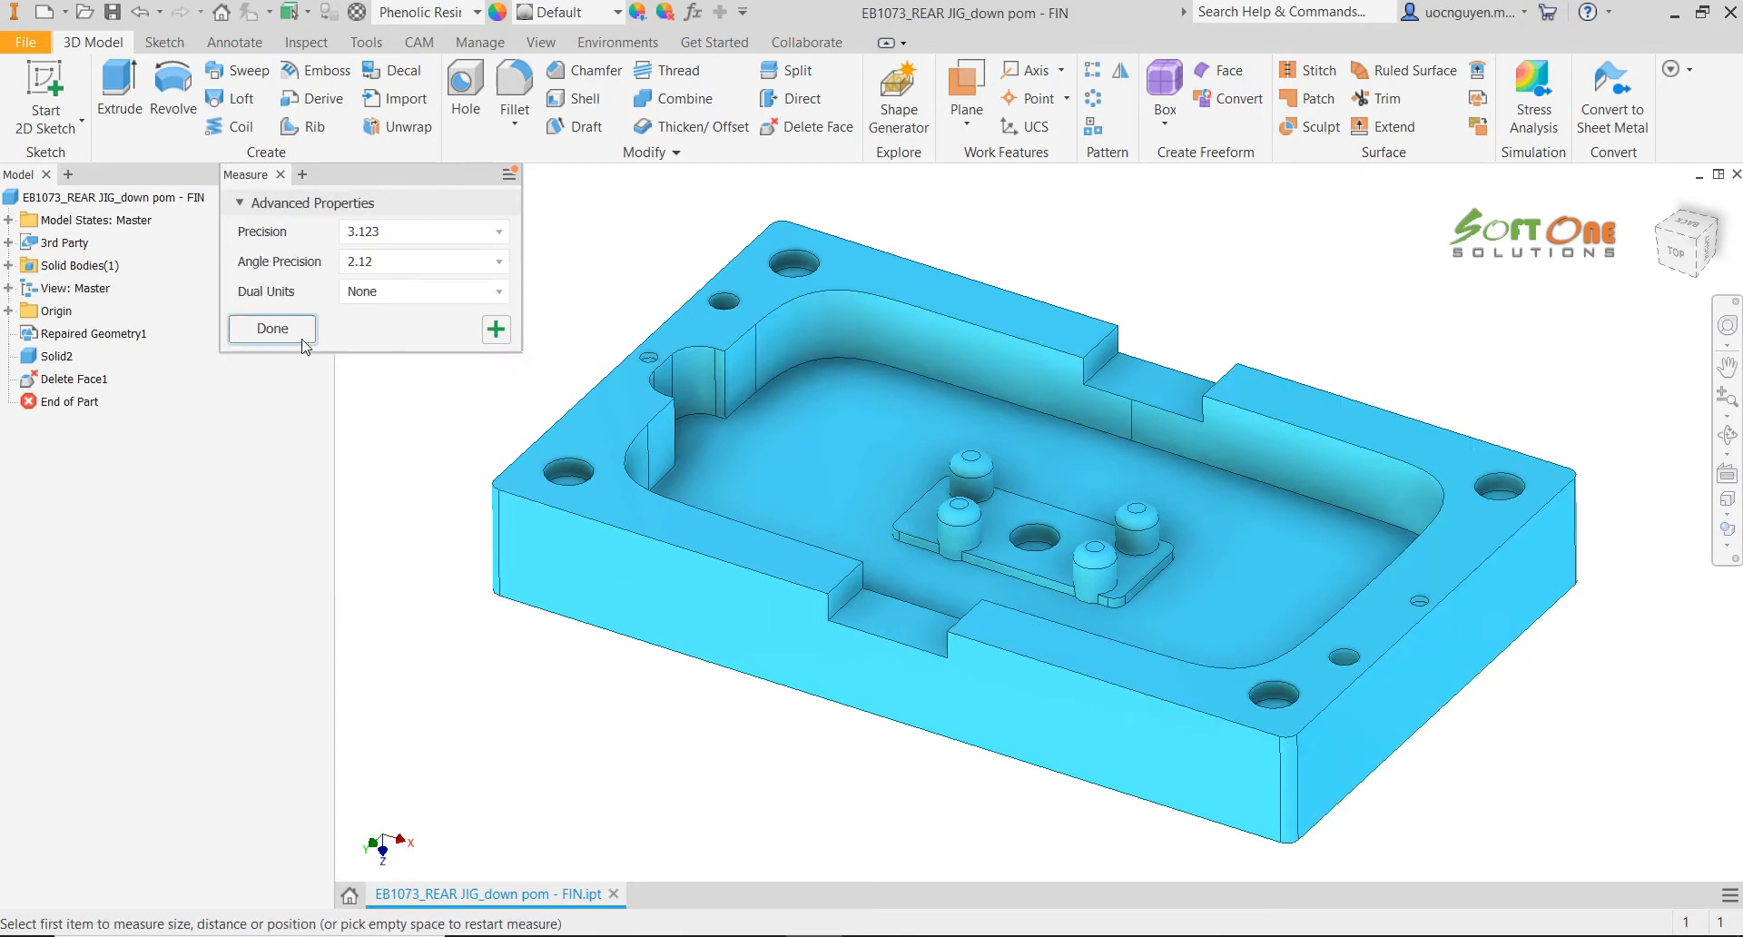
click(302, 338)
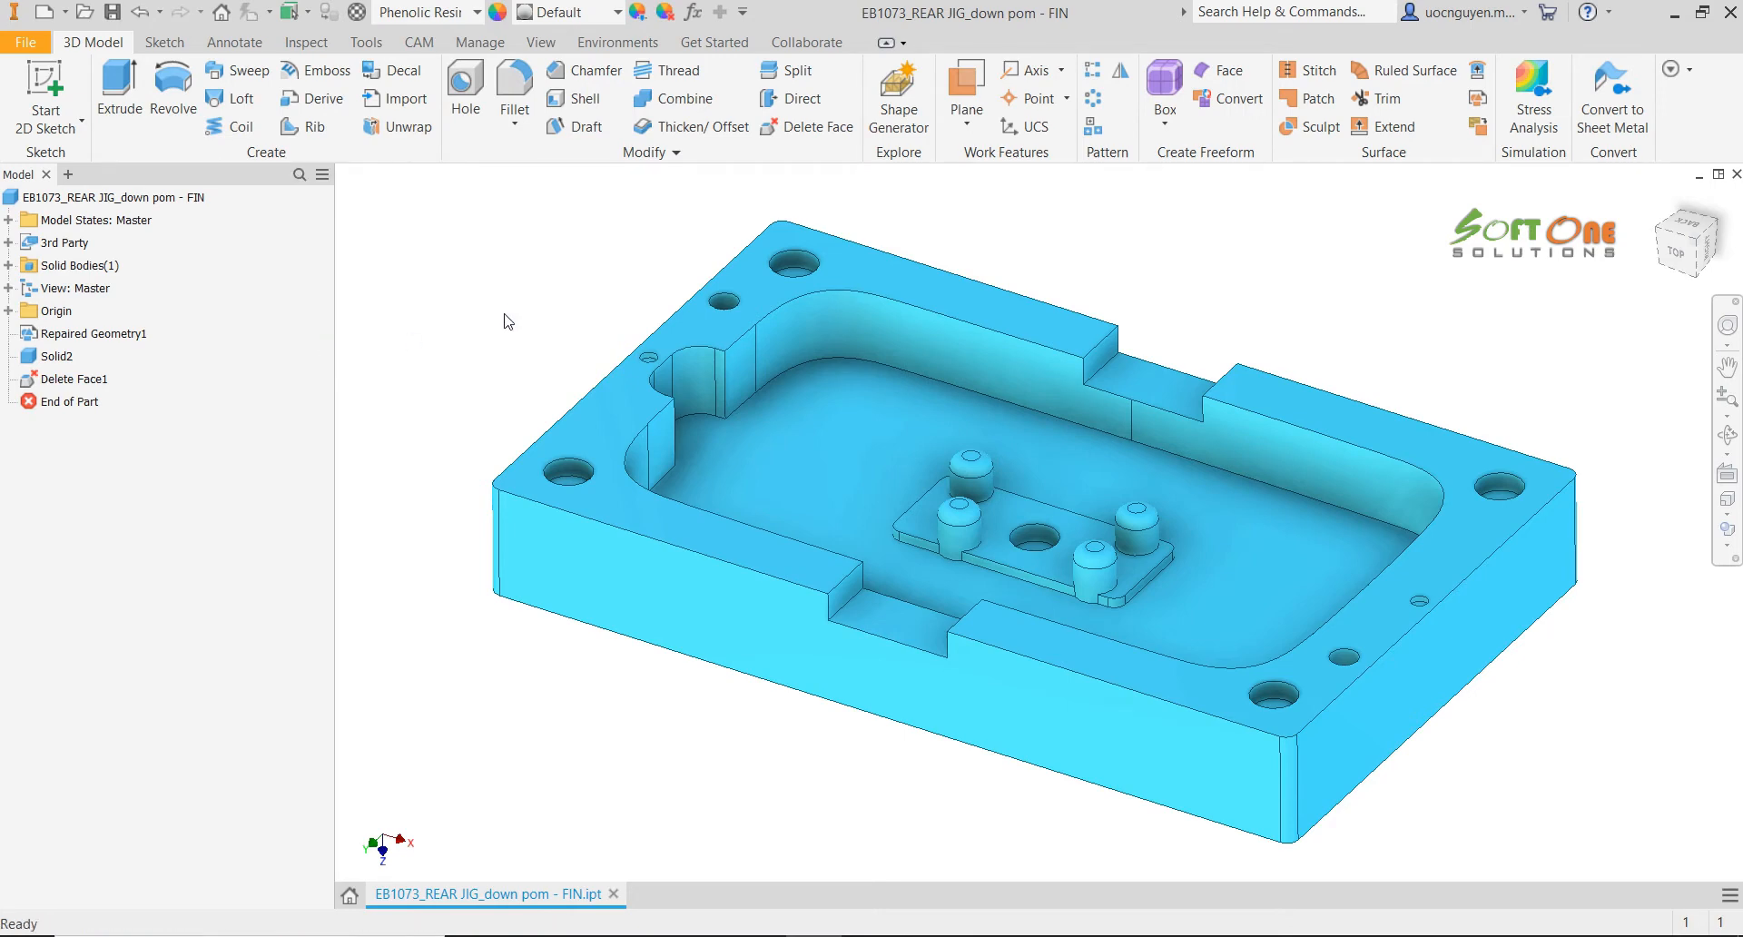
Create a milling setup with the Z axis flipped to point up and the origin on the model box's top centre point
click(419, 42)
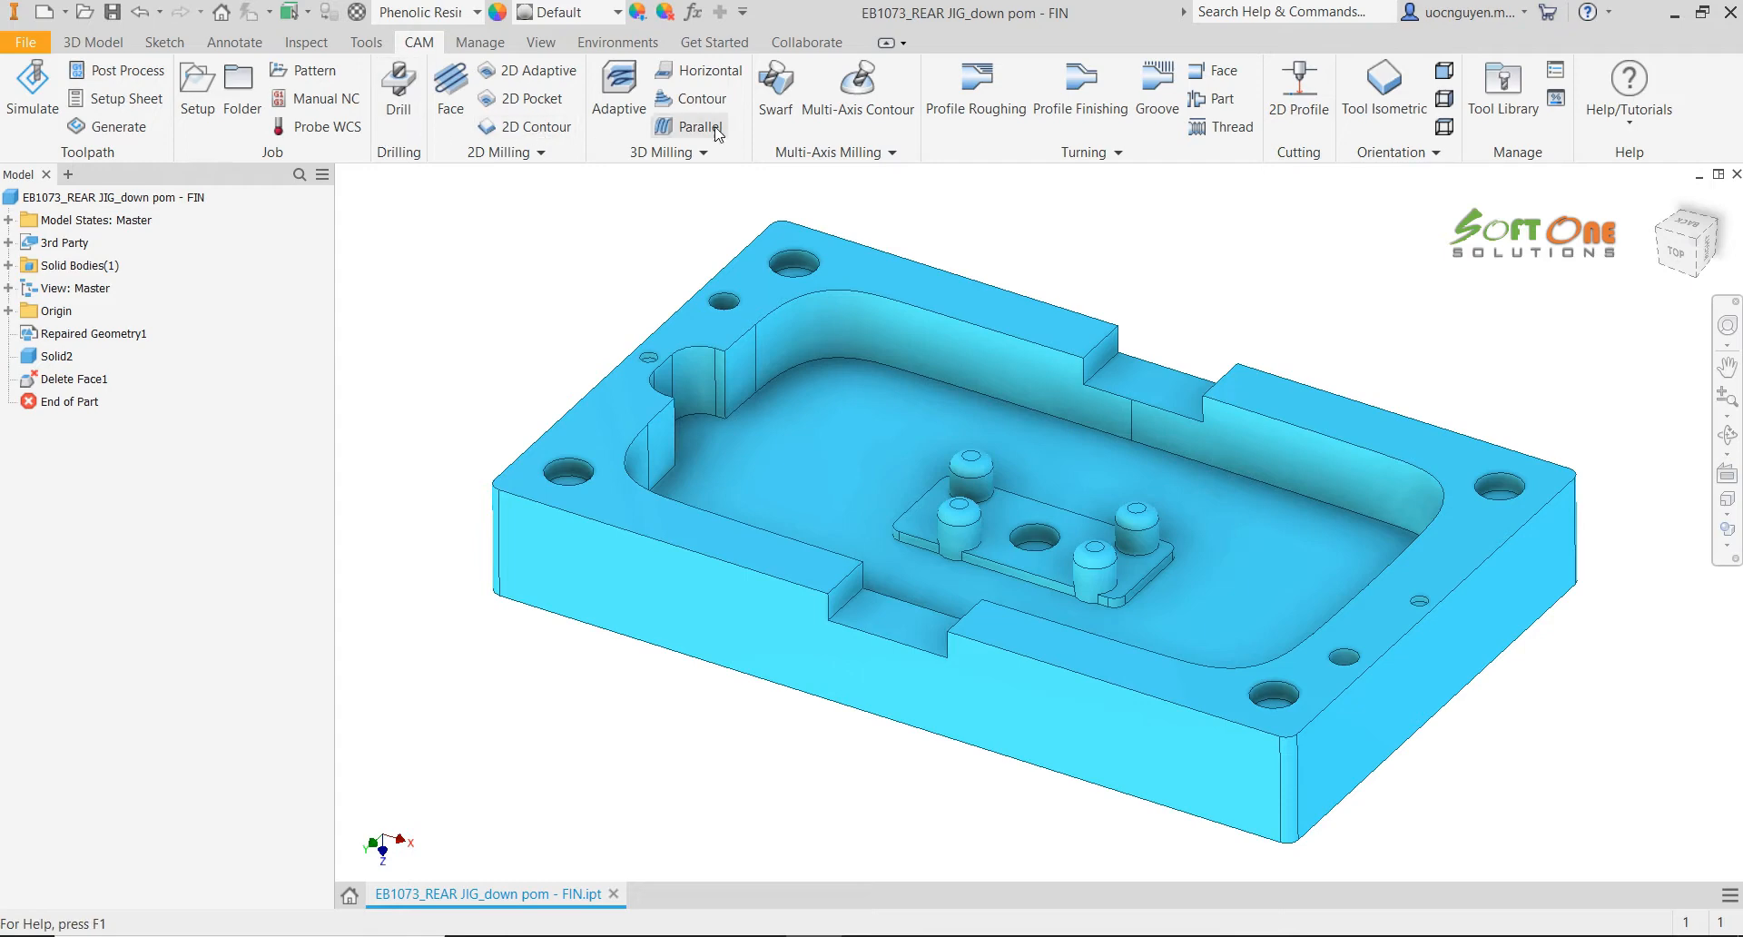
click(197, 91)
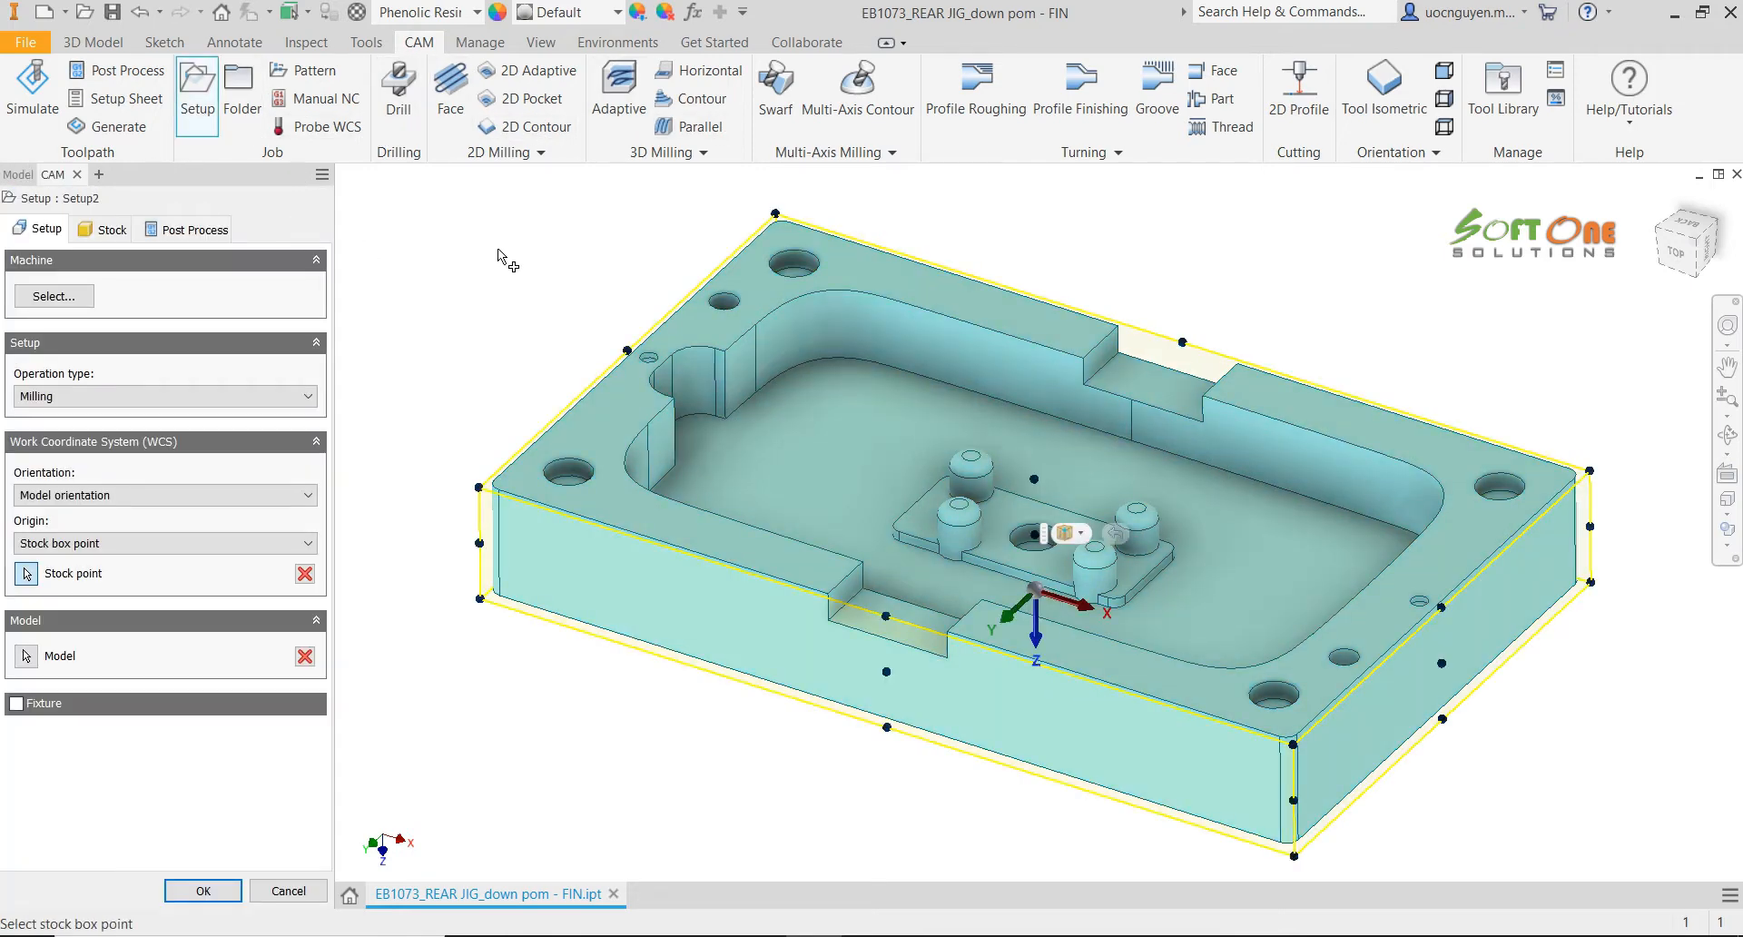
click(1037, 632)
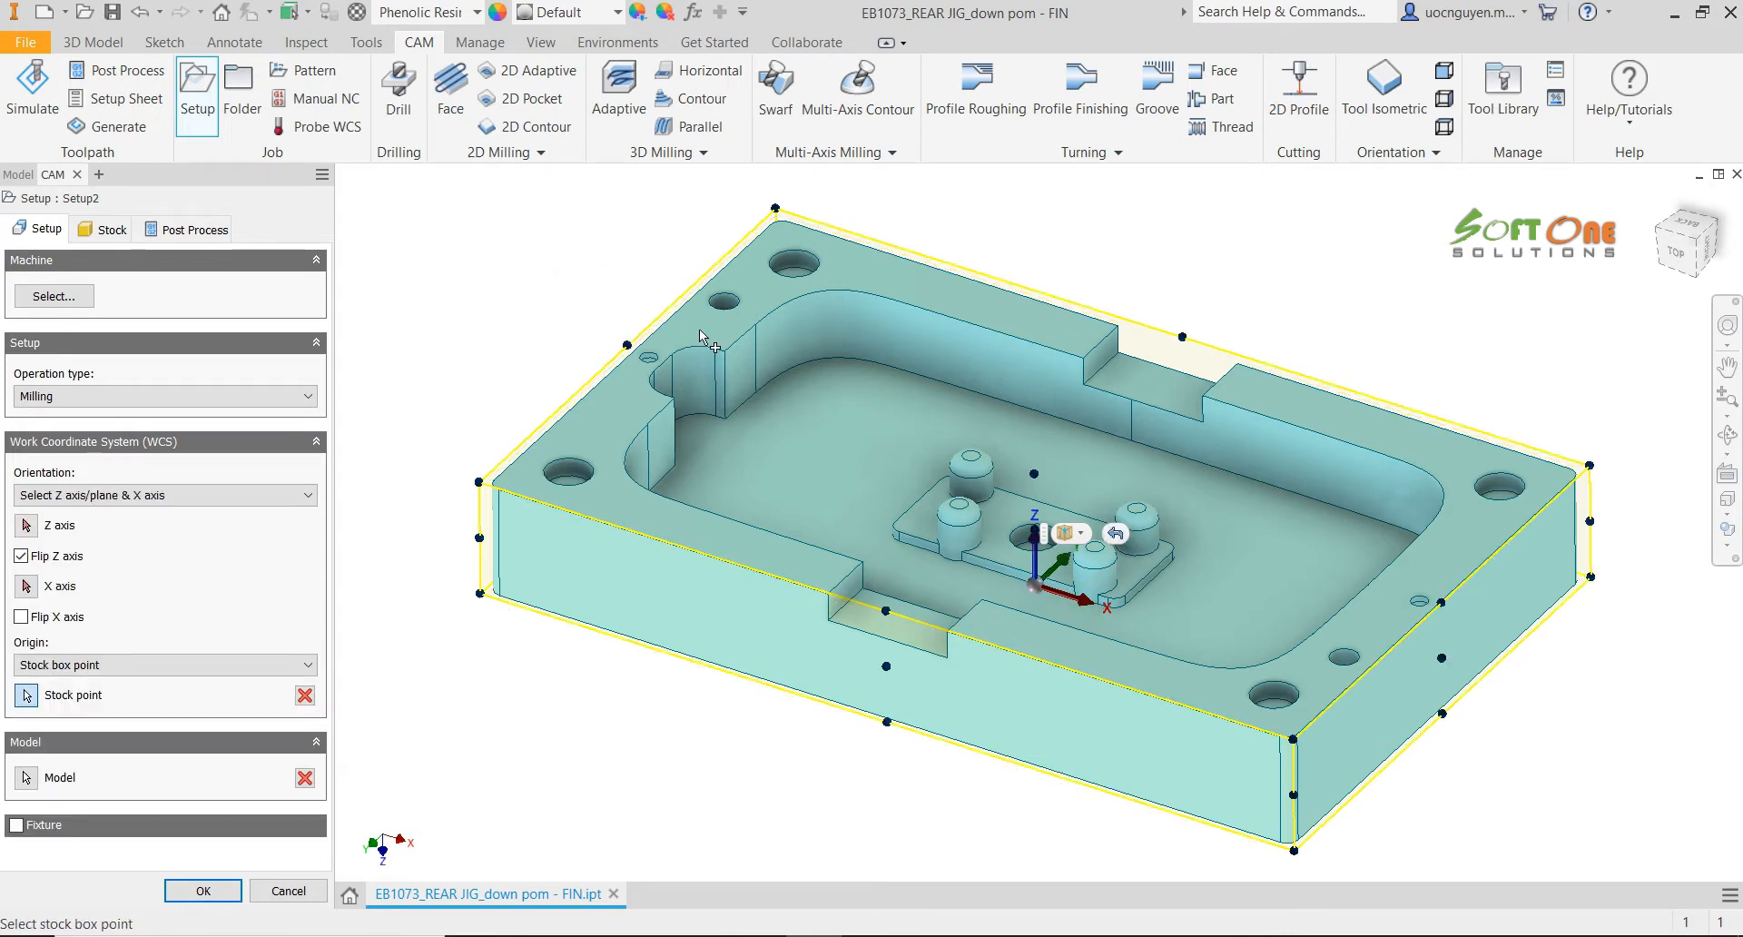
click(1082, 534)
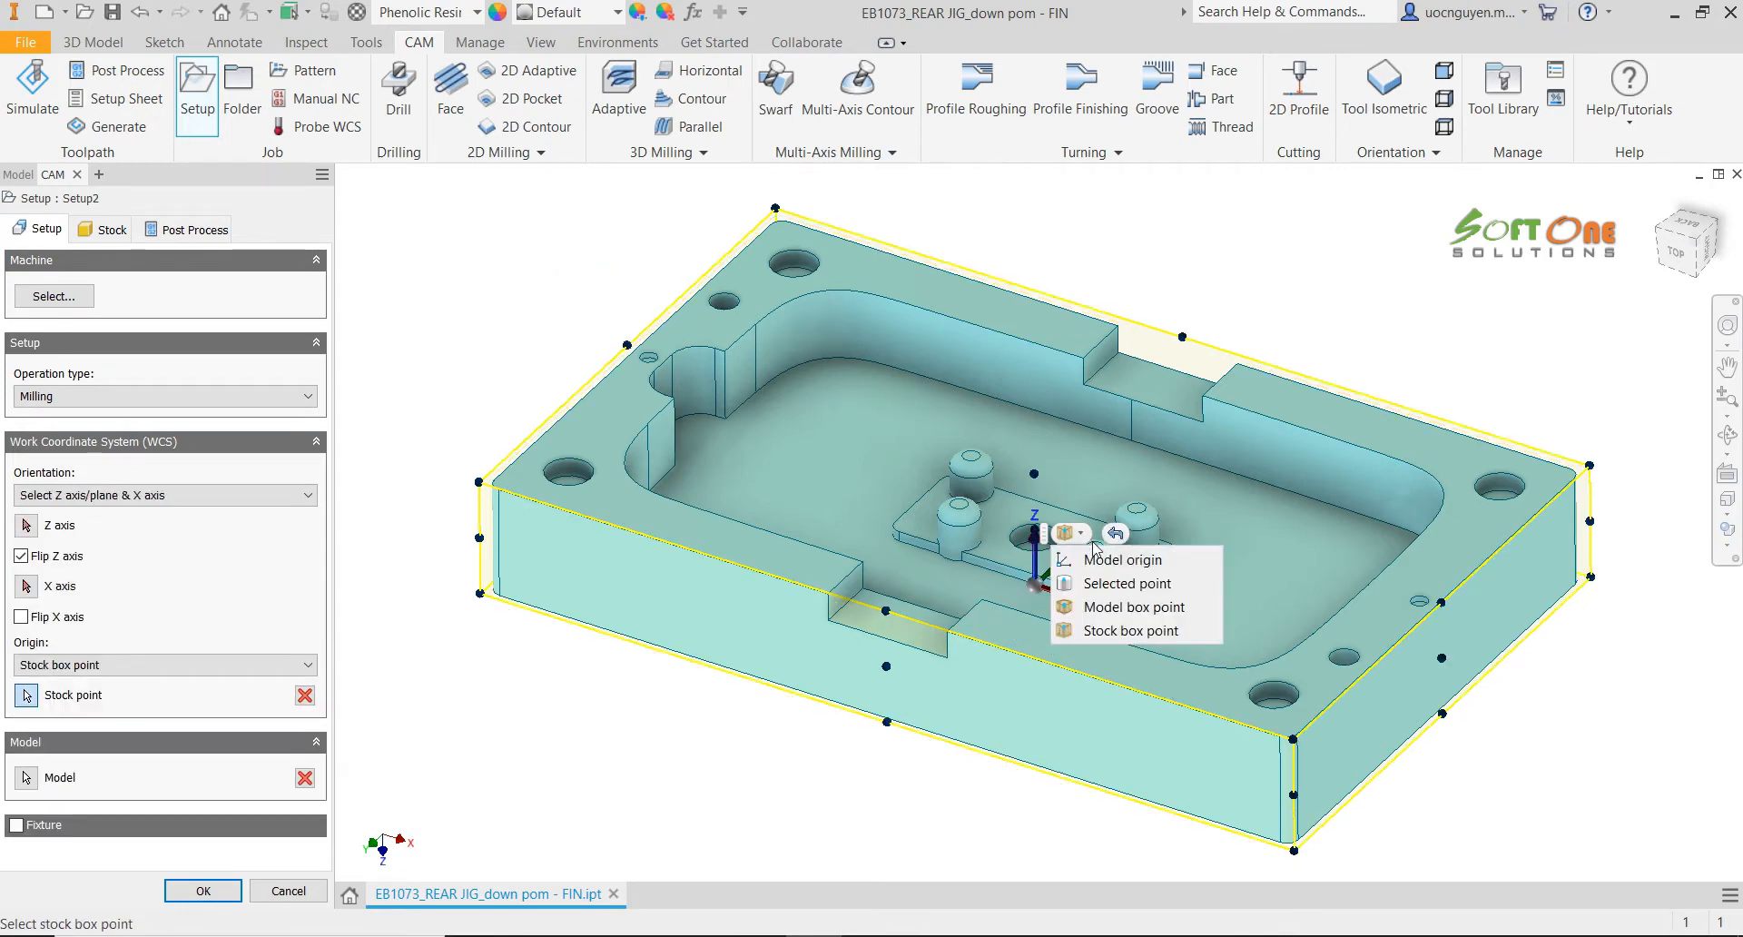
click(1147, 616)
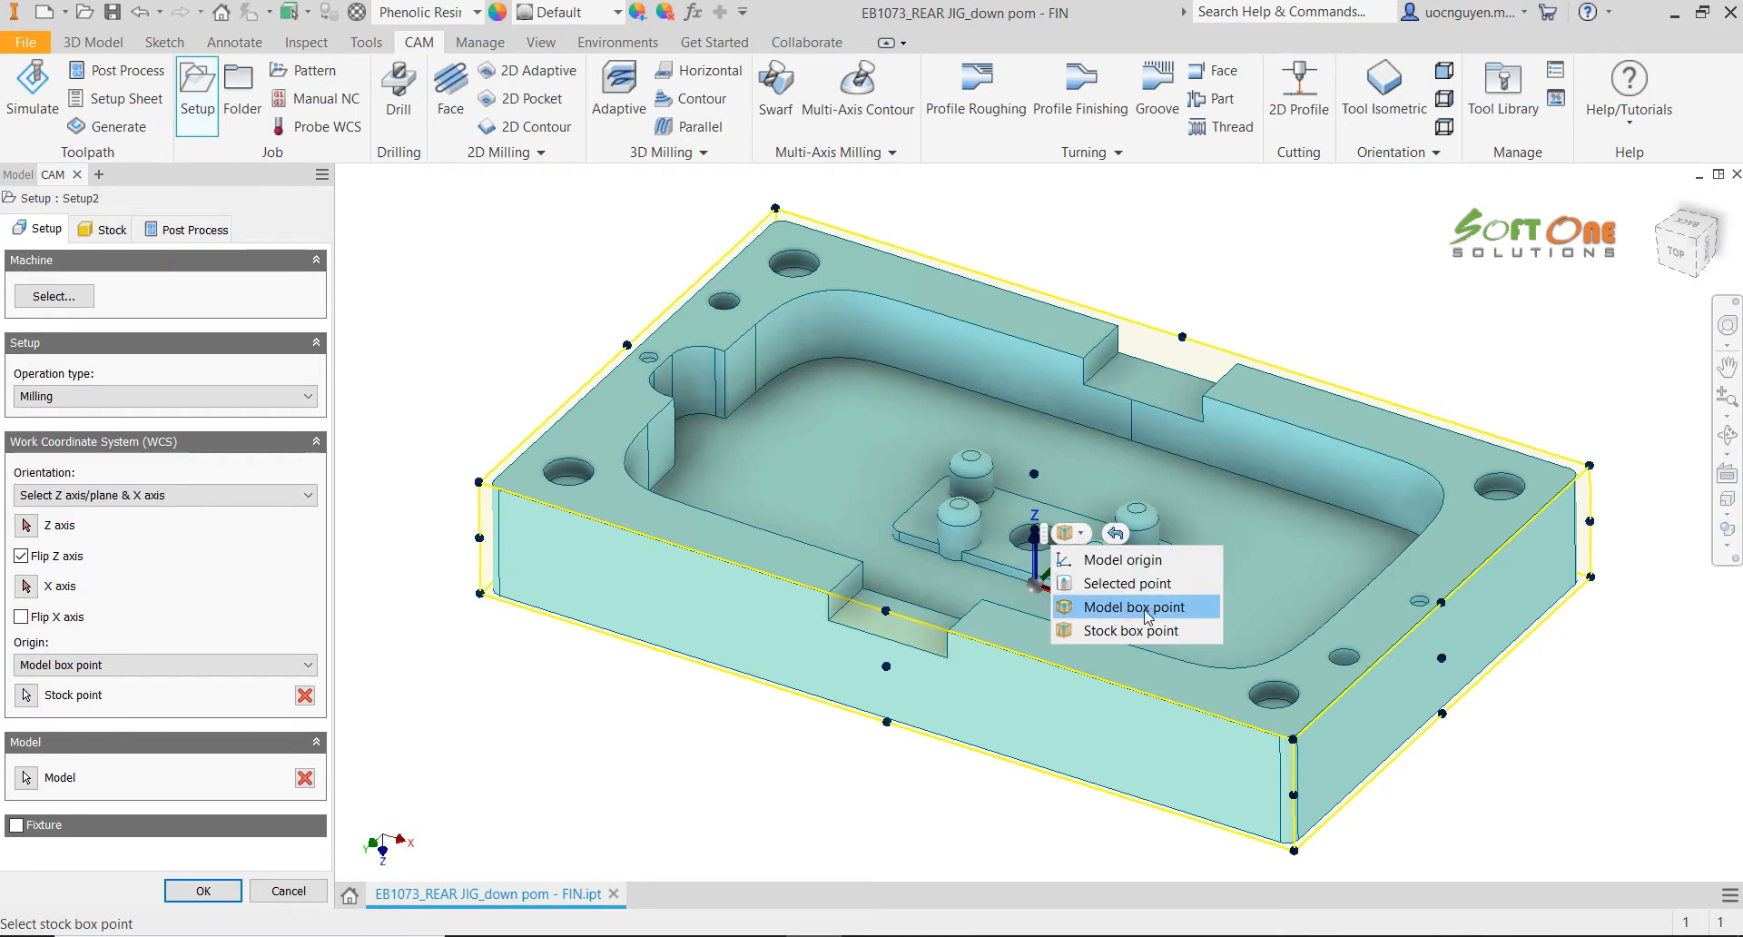
click(1035, 481)
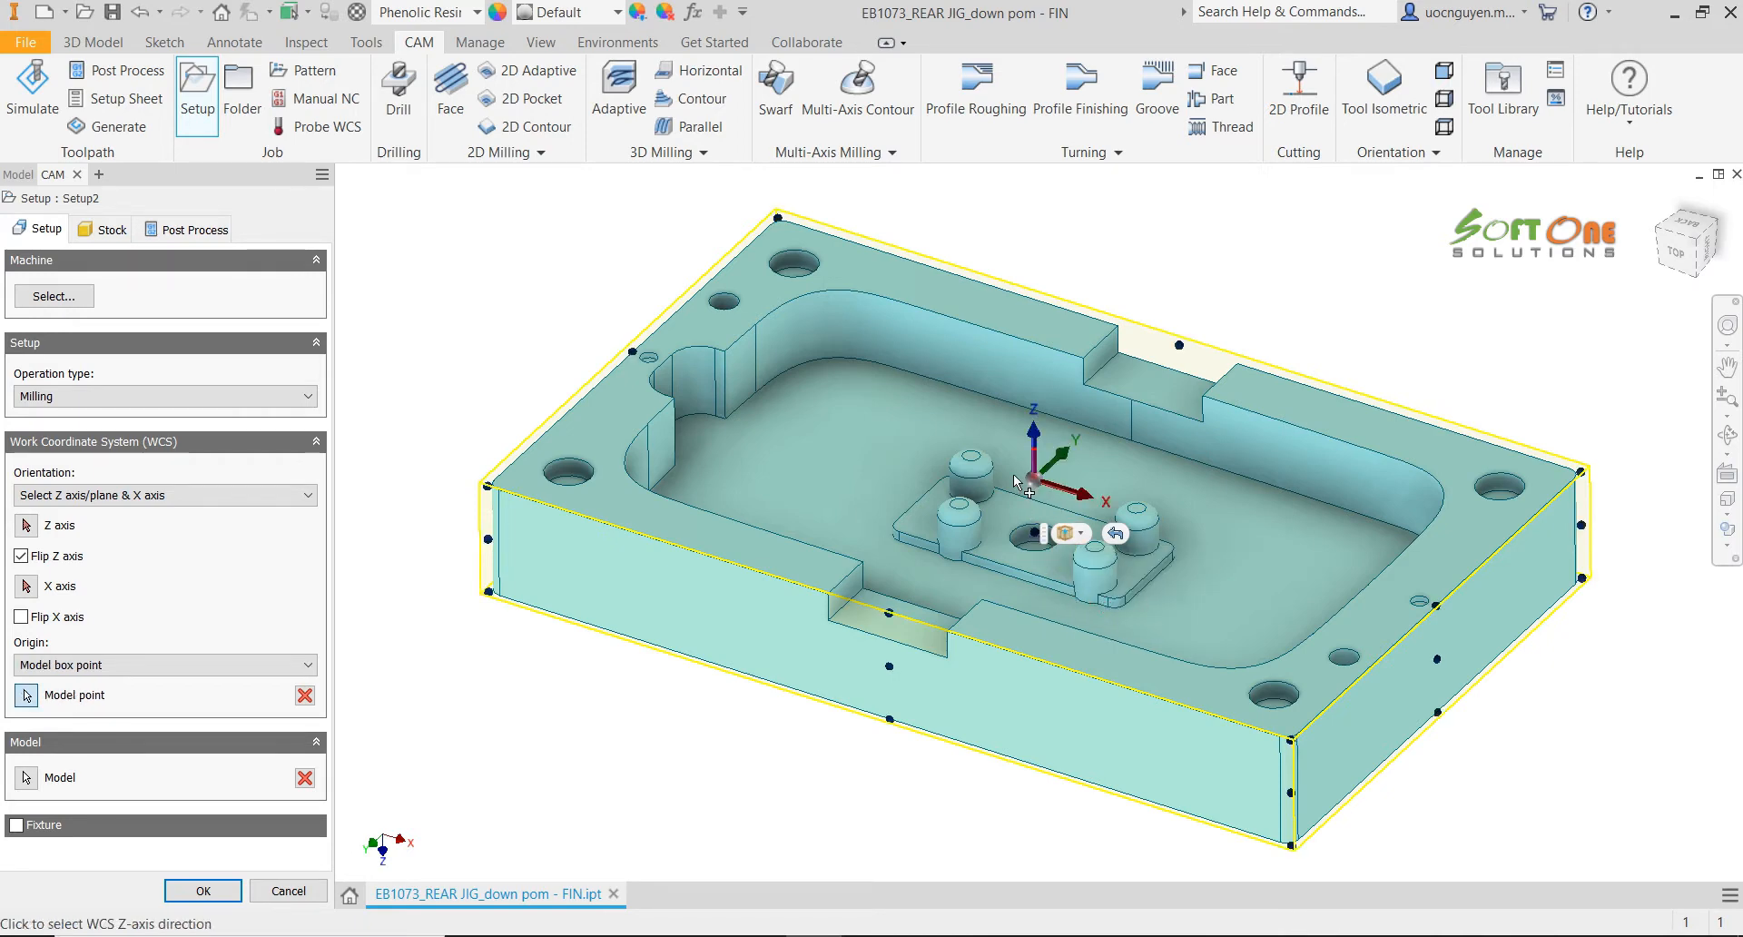
Set the stock side offset to 0 mm in the relative size box and confirm the setup
click(113, 230)
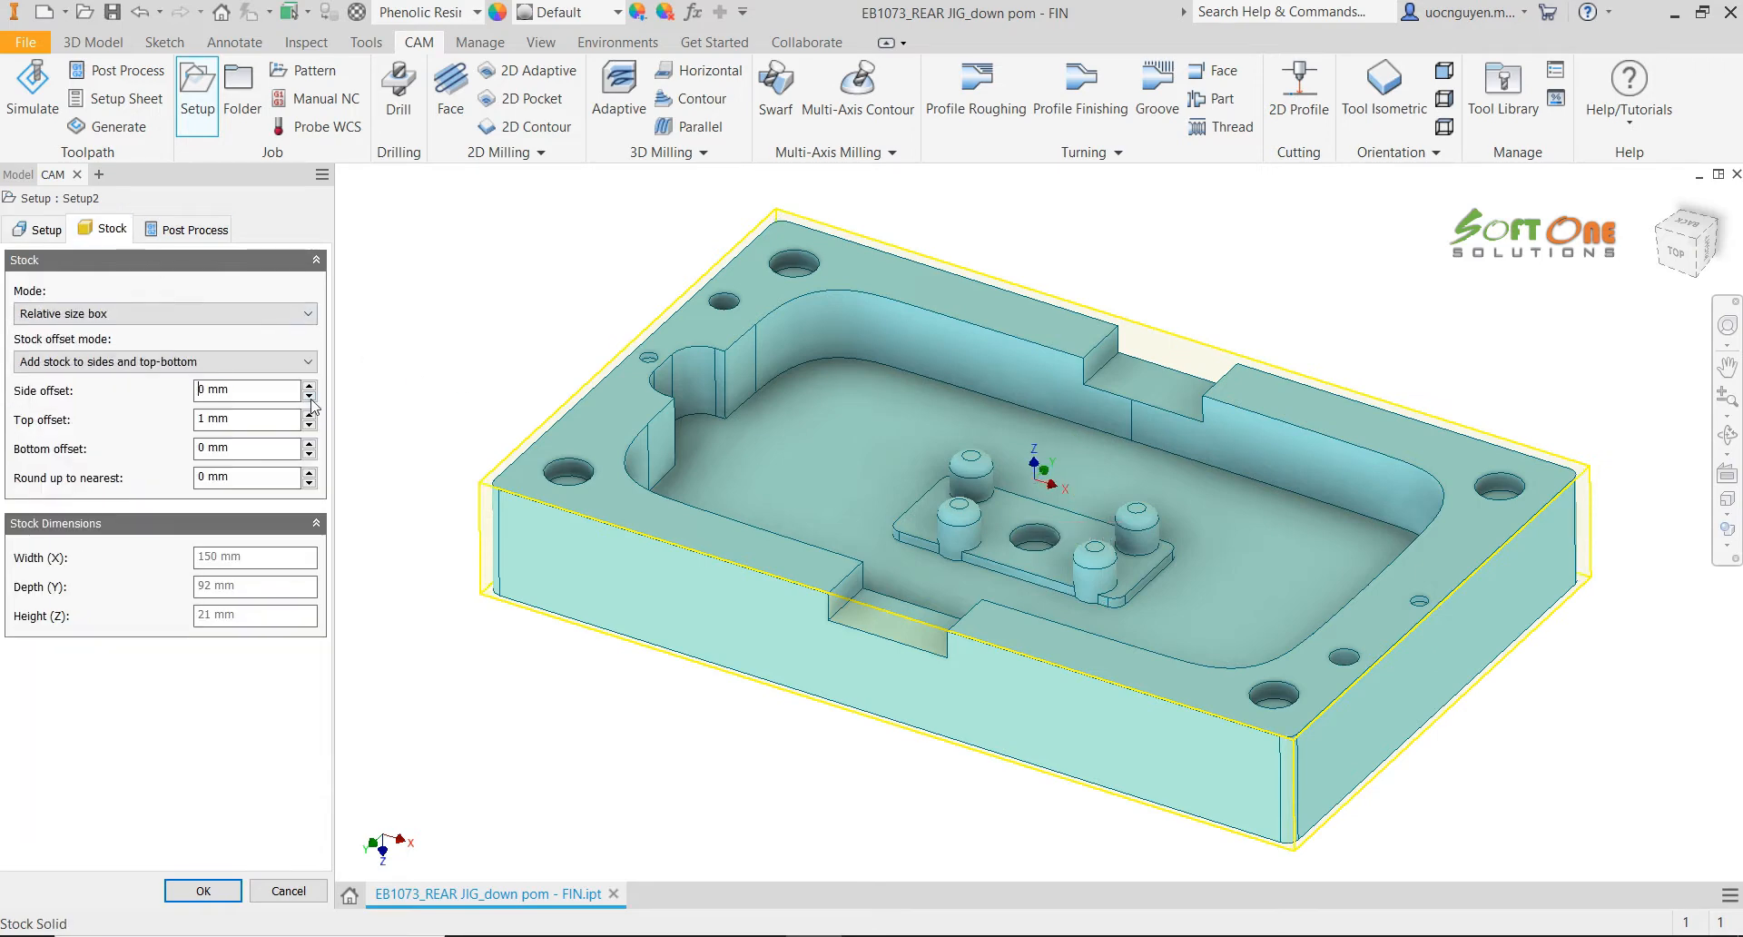
key(Tab)
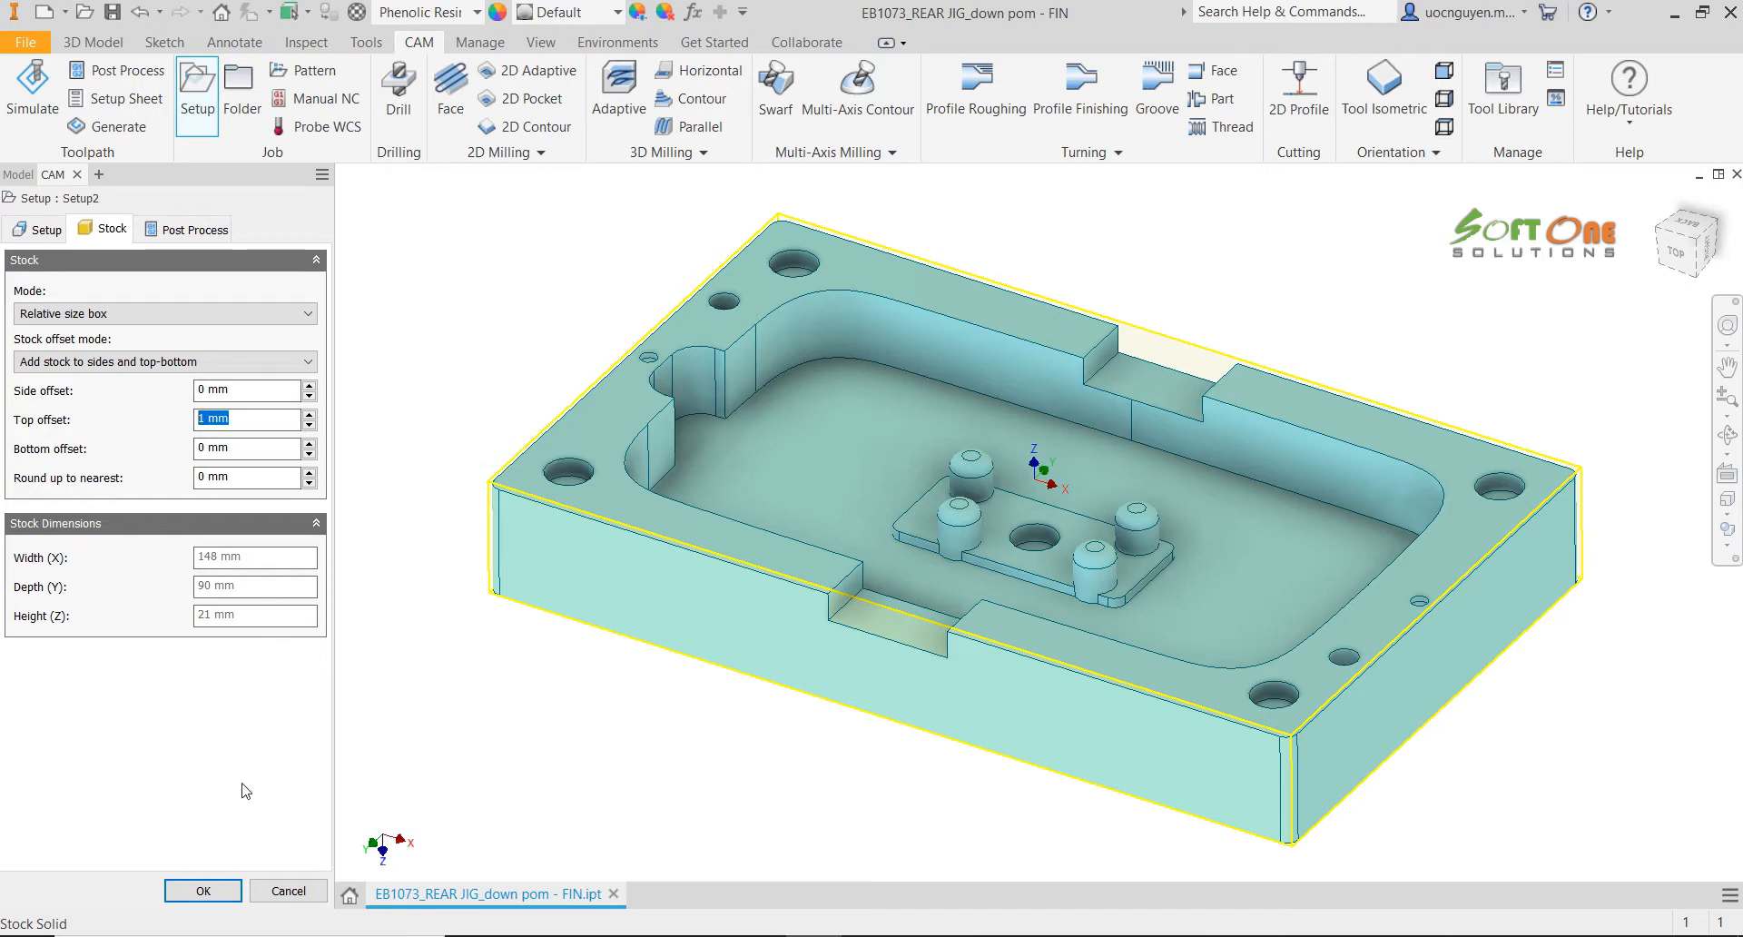
click(204, 891)
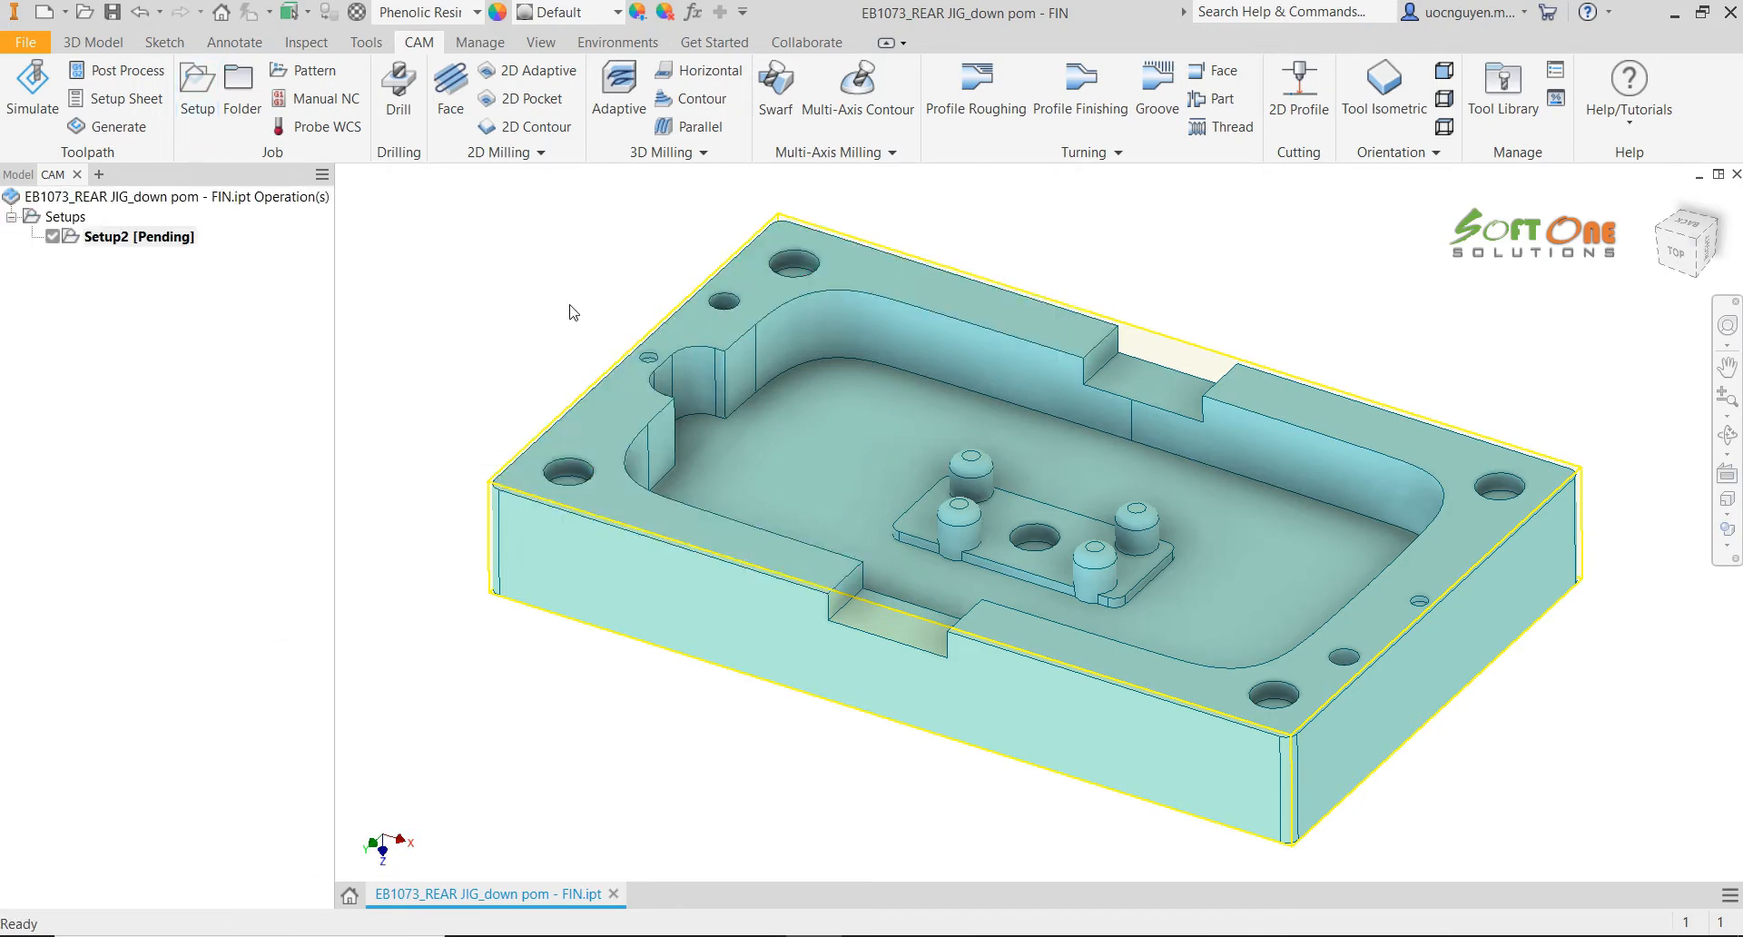
middle_drag(513, 331, 575, 312)
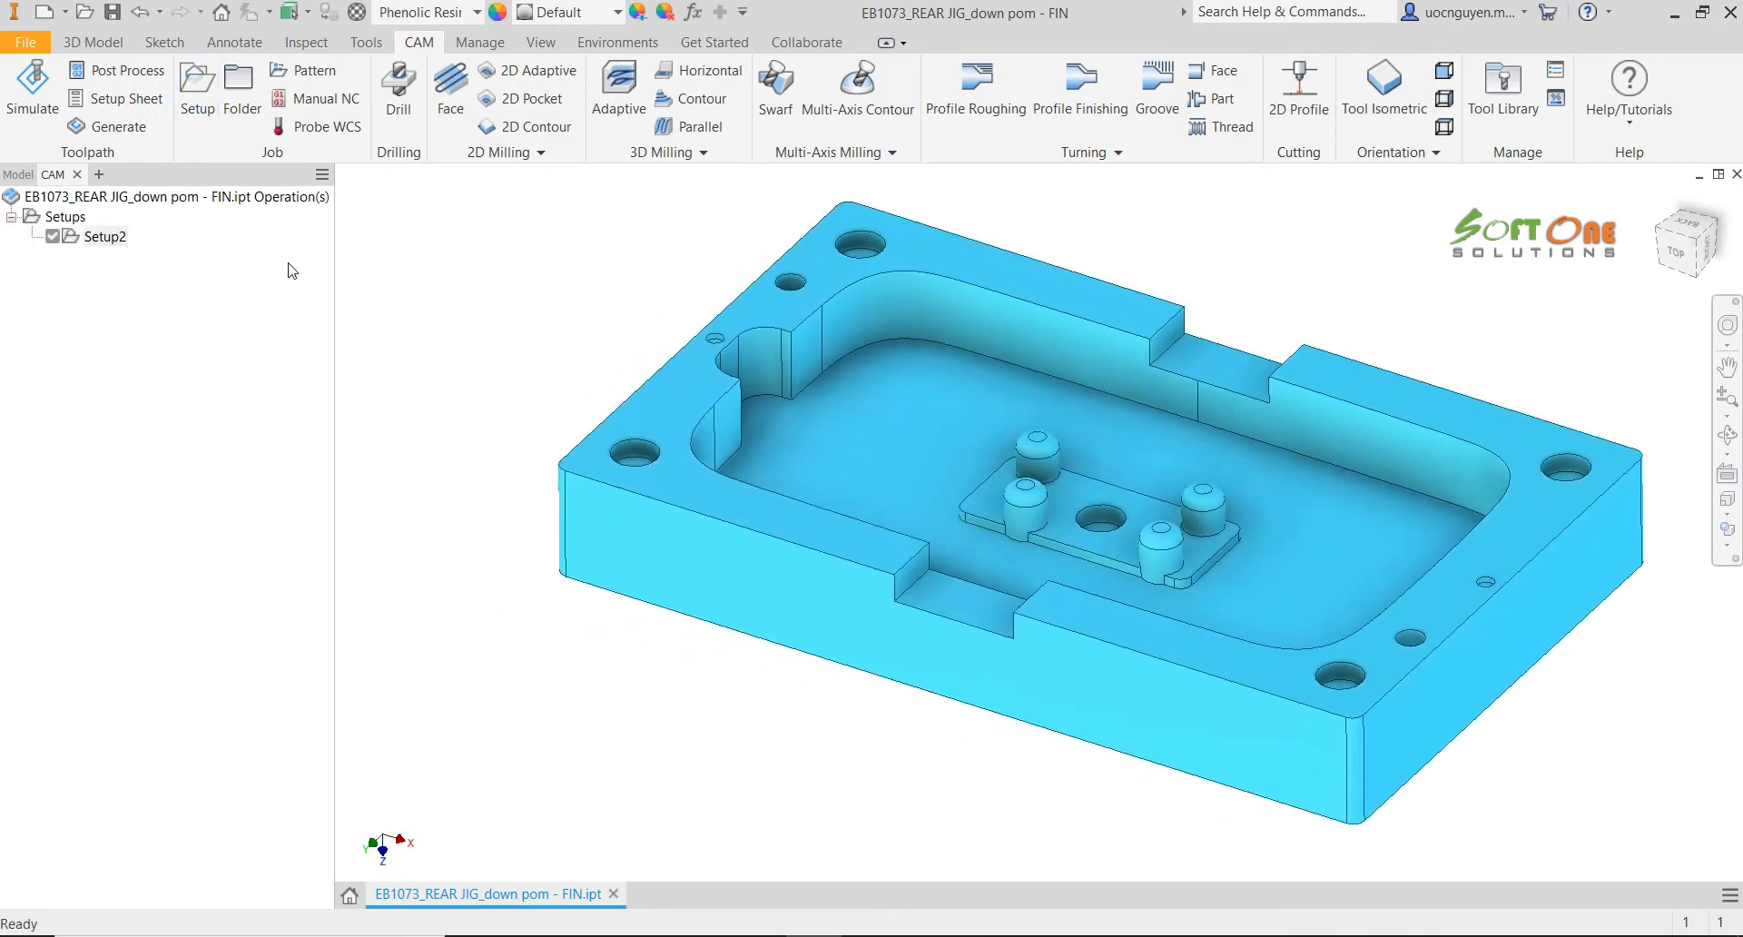
click(101, 236)
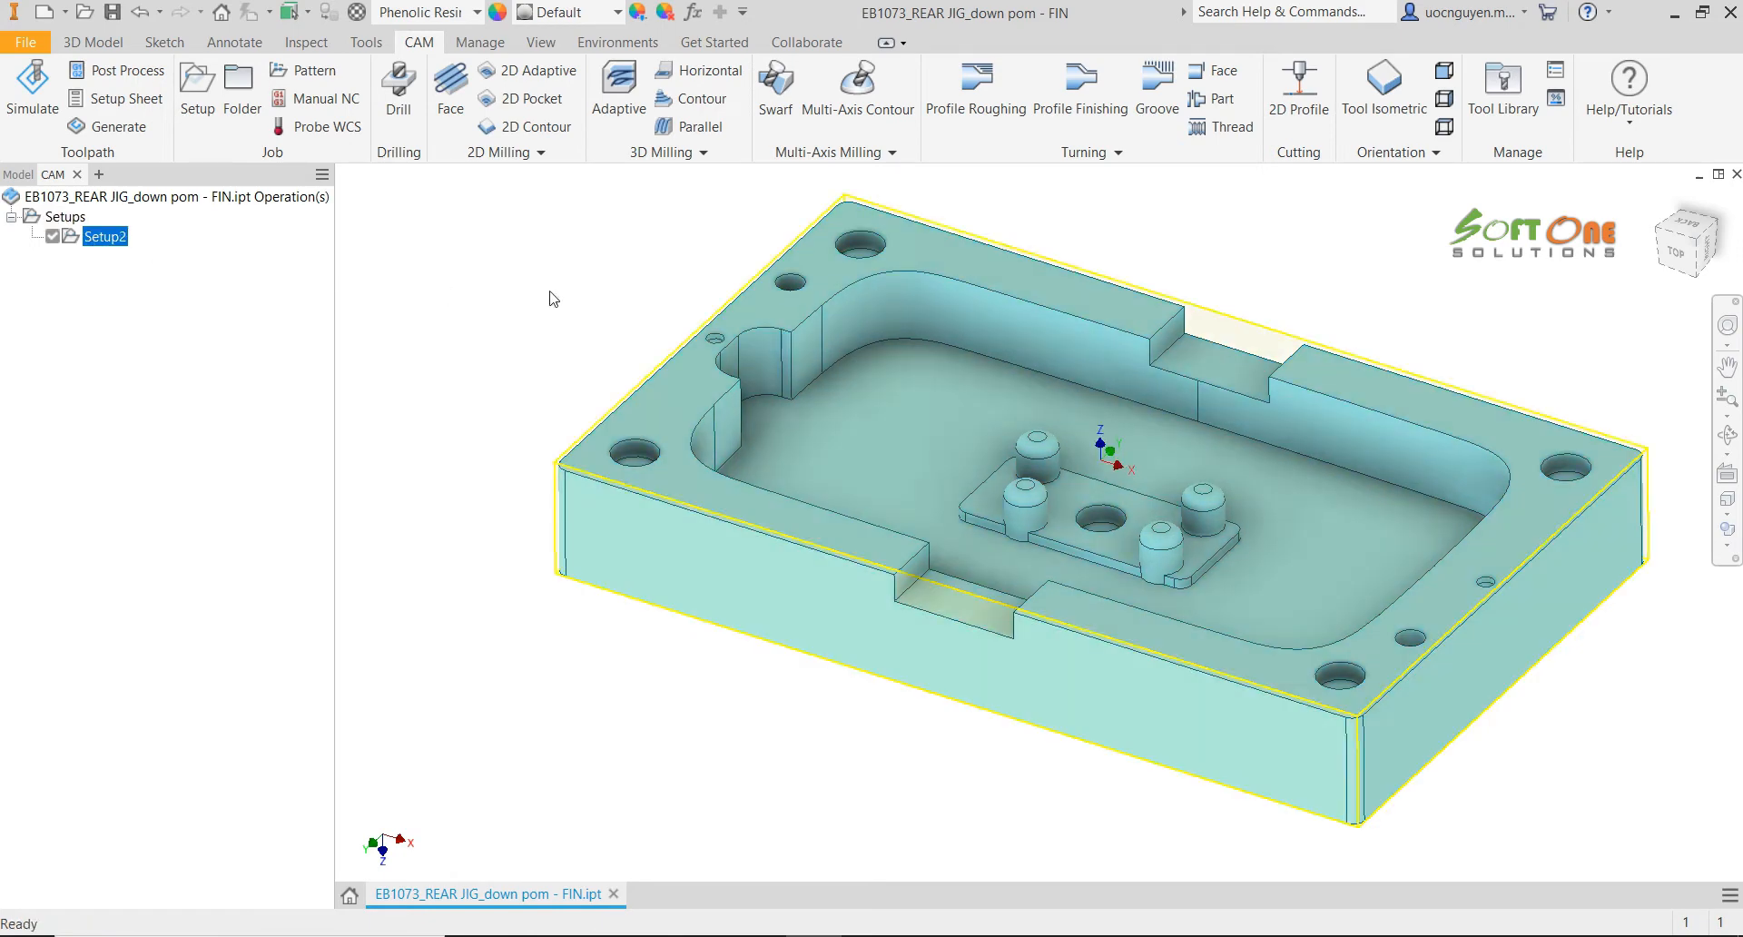
click(553, 299)
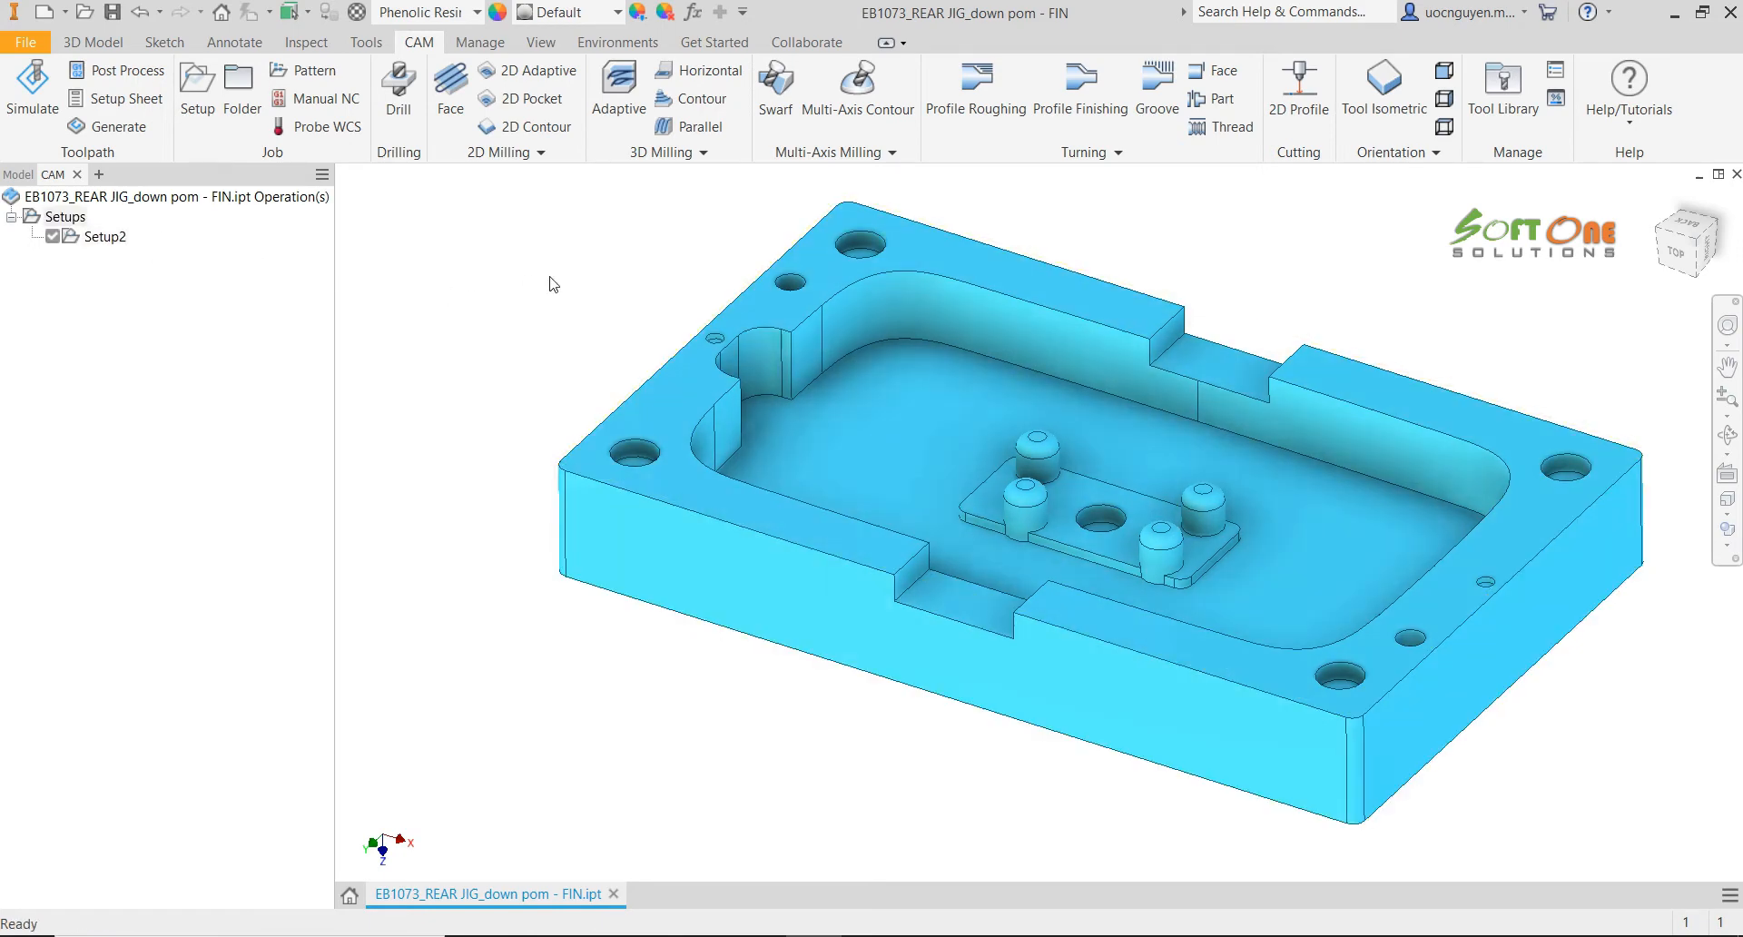
Start a Face milling operation using tool #1, the Ø50mm face mill
click(449, 127)
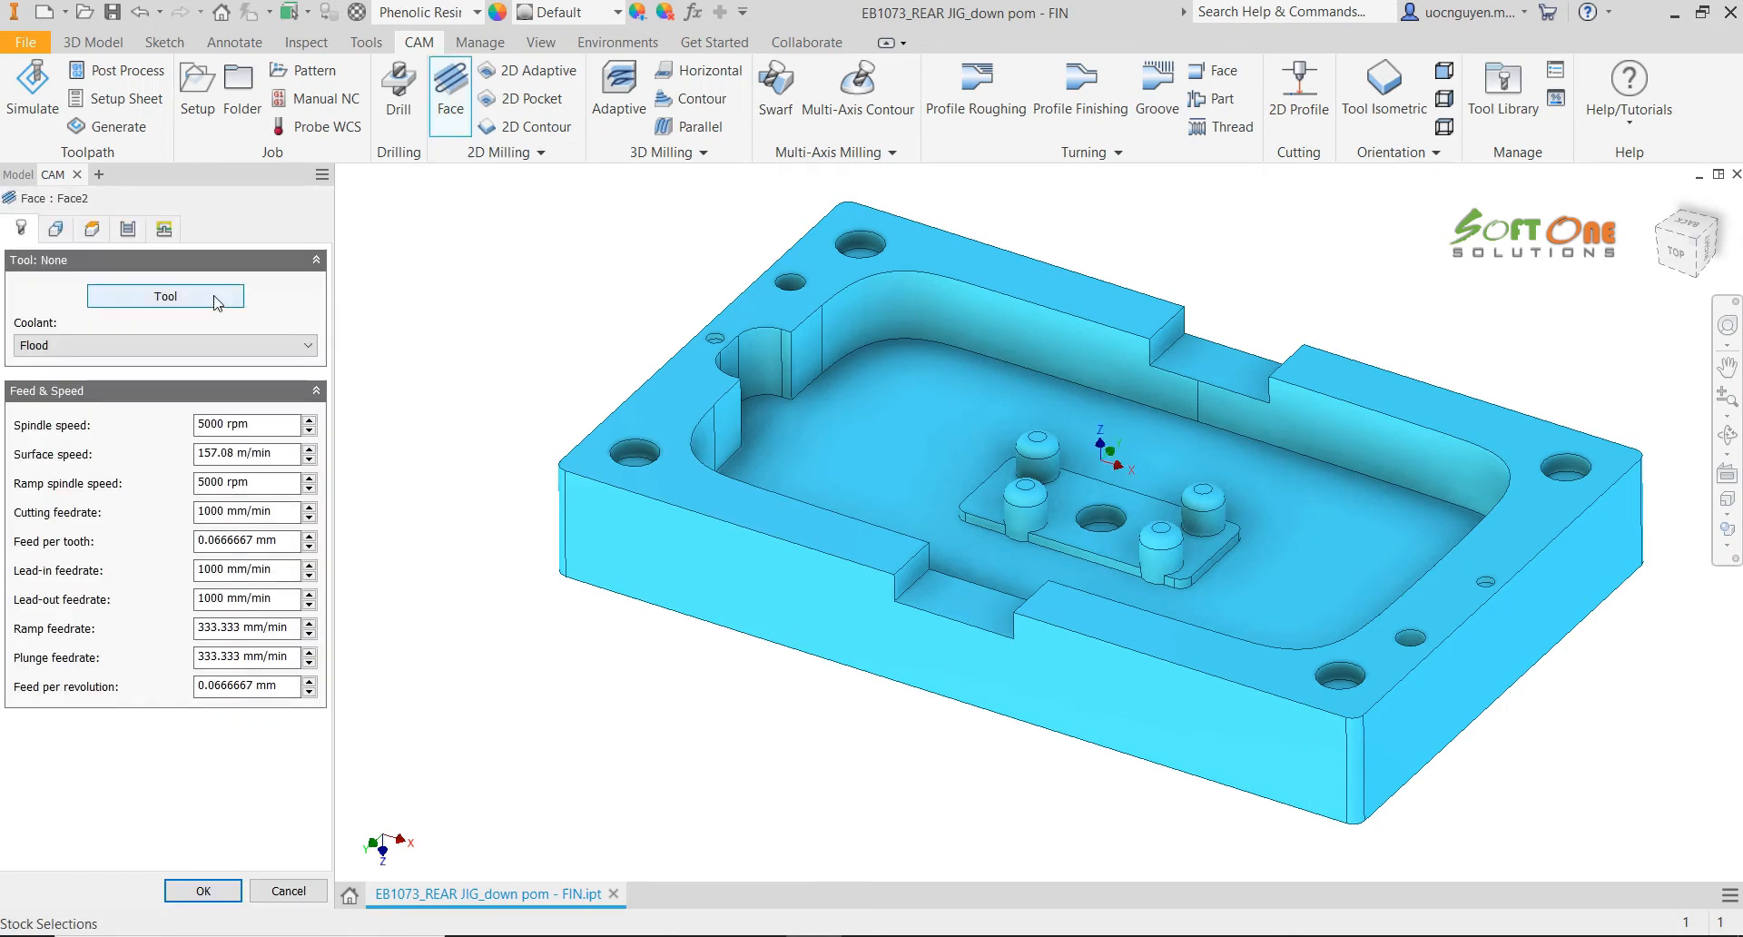
click(216, 302)
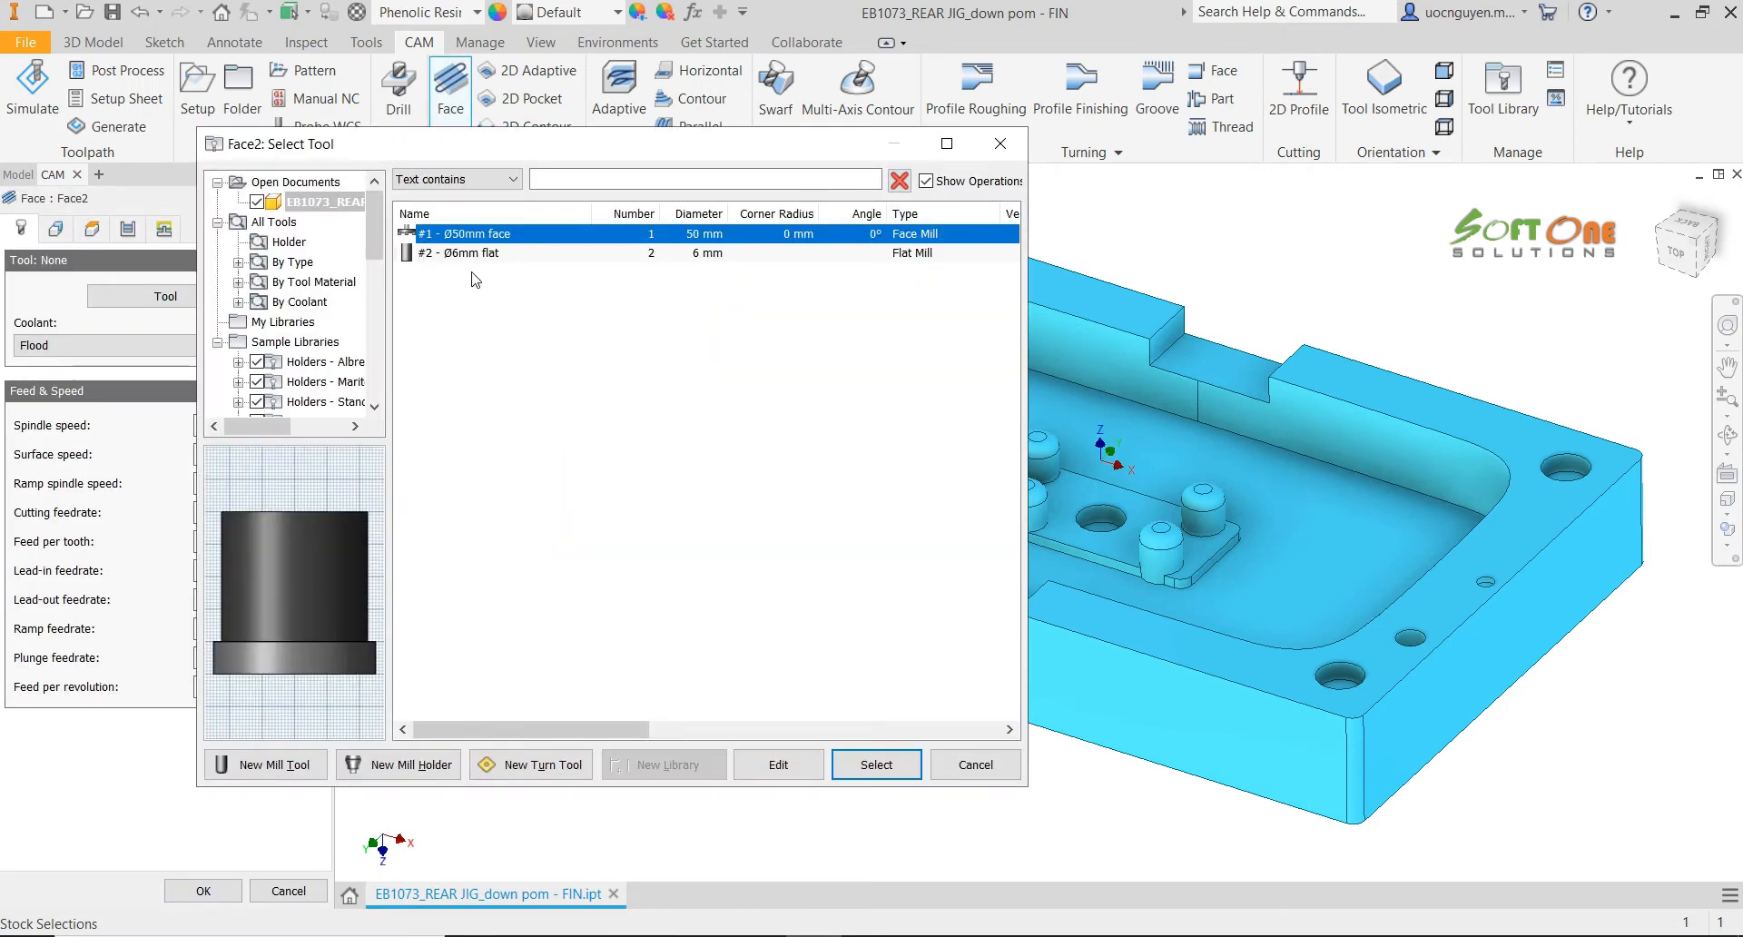
click(463, 238)
click(871, 766)
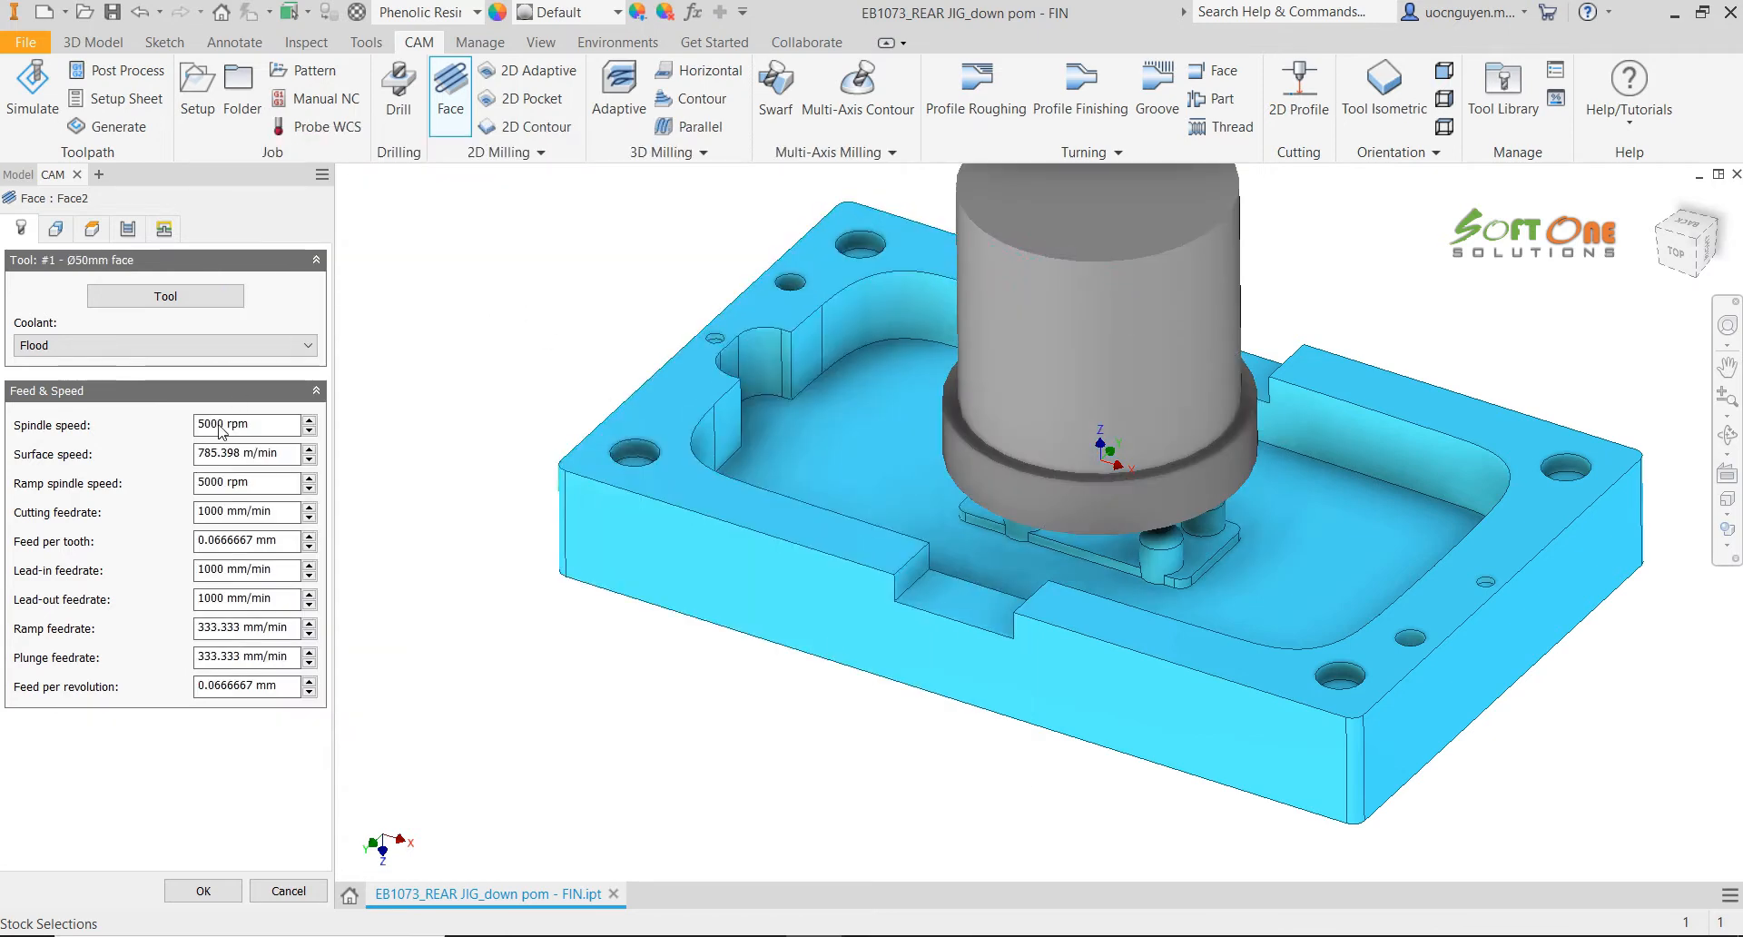
Set the face operation's cutting feedrate to 800 mm/min
drag(224, 427, 191, 430)
drag(226, 518, 193, 521)
text(800)
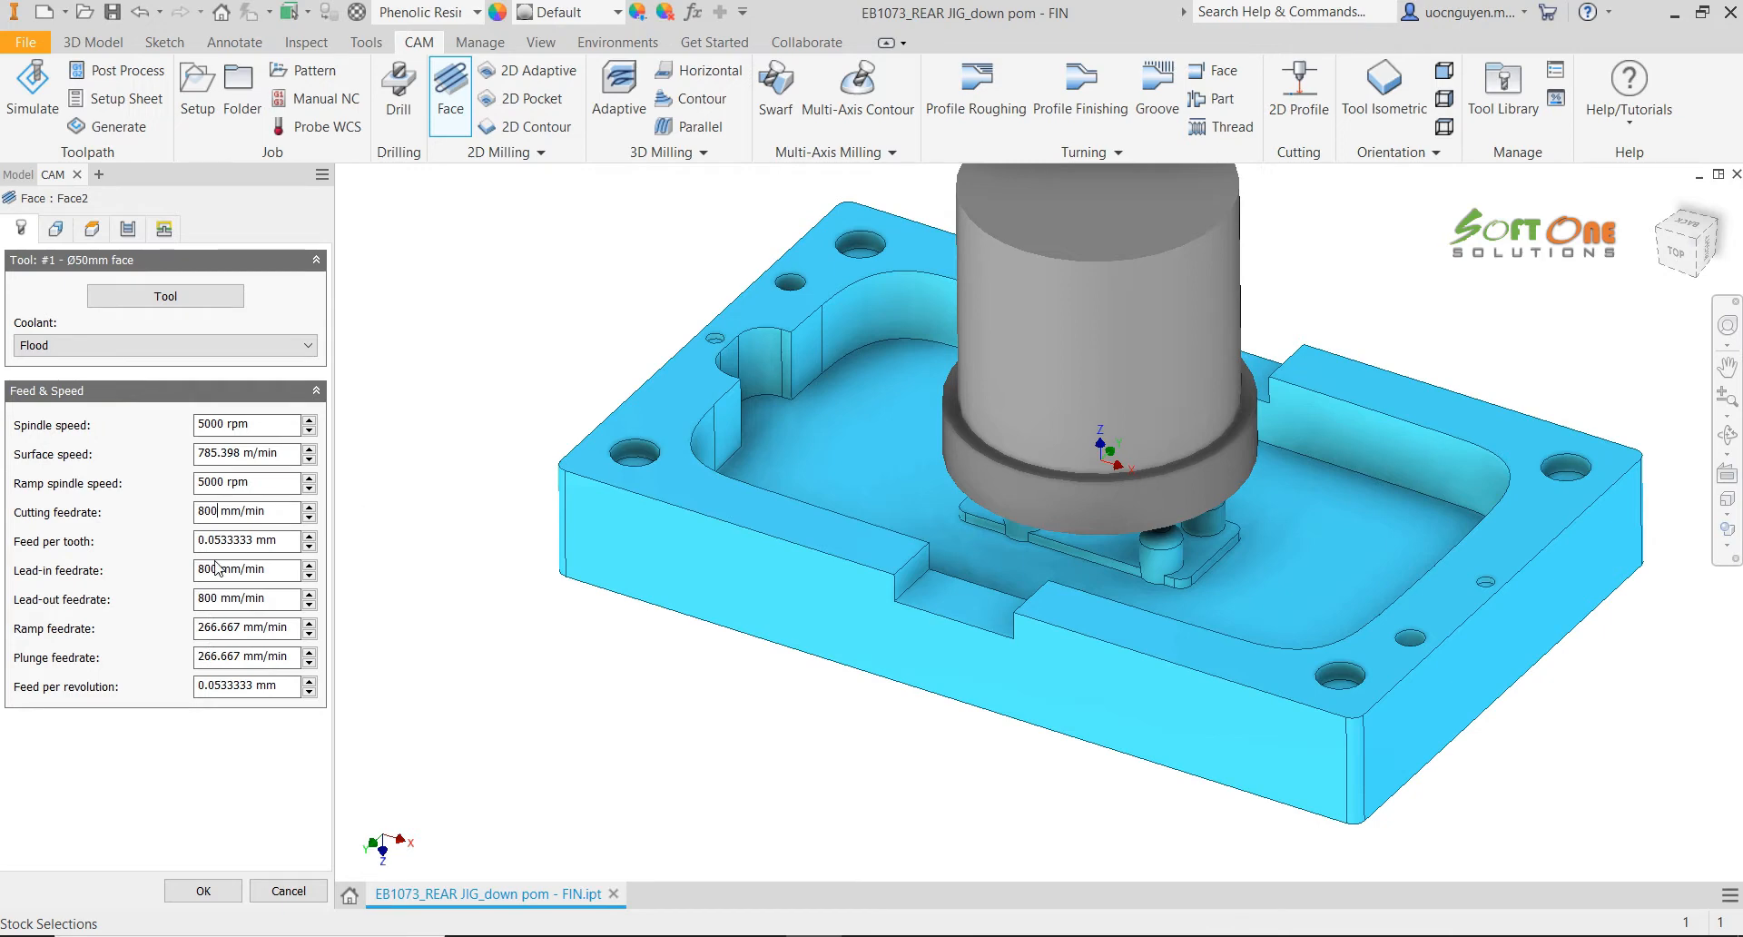
drag(208, 577, 197, 577)
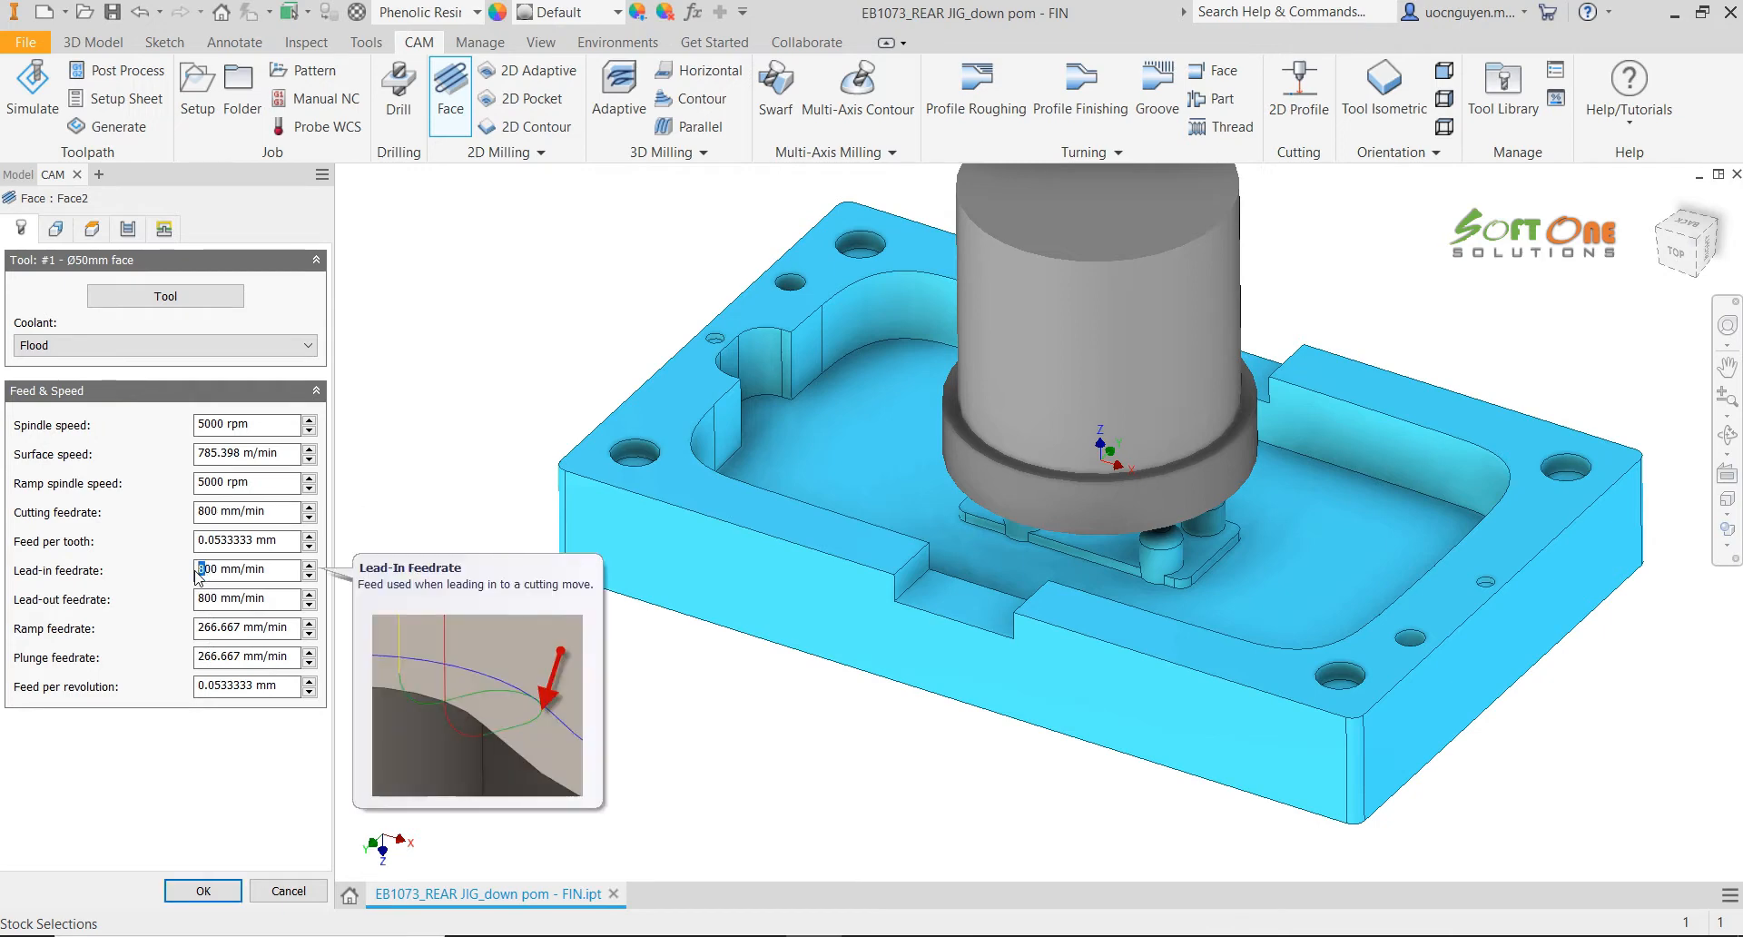
Set the face operation's clearance height offset to 50 mm and its feed height offset to 3 mm
click(62, 234)
click(92, 228)
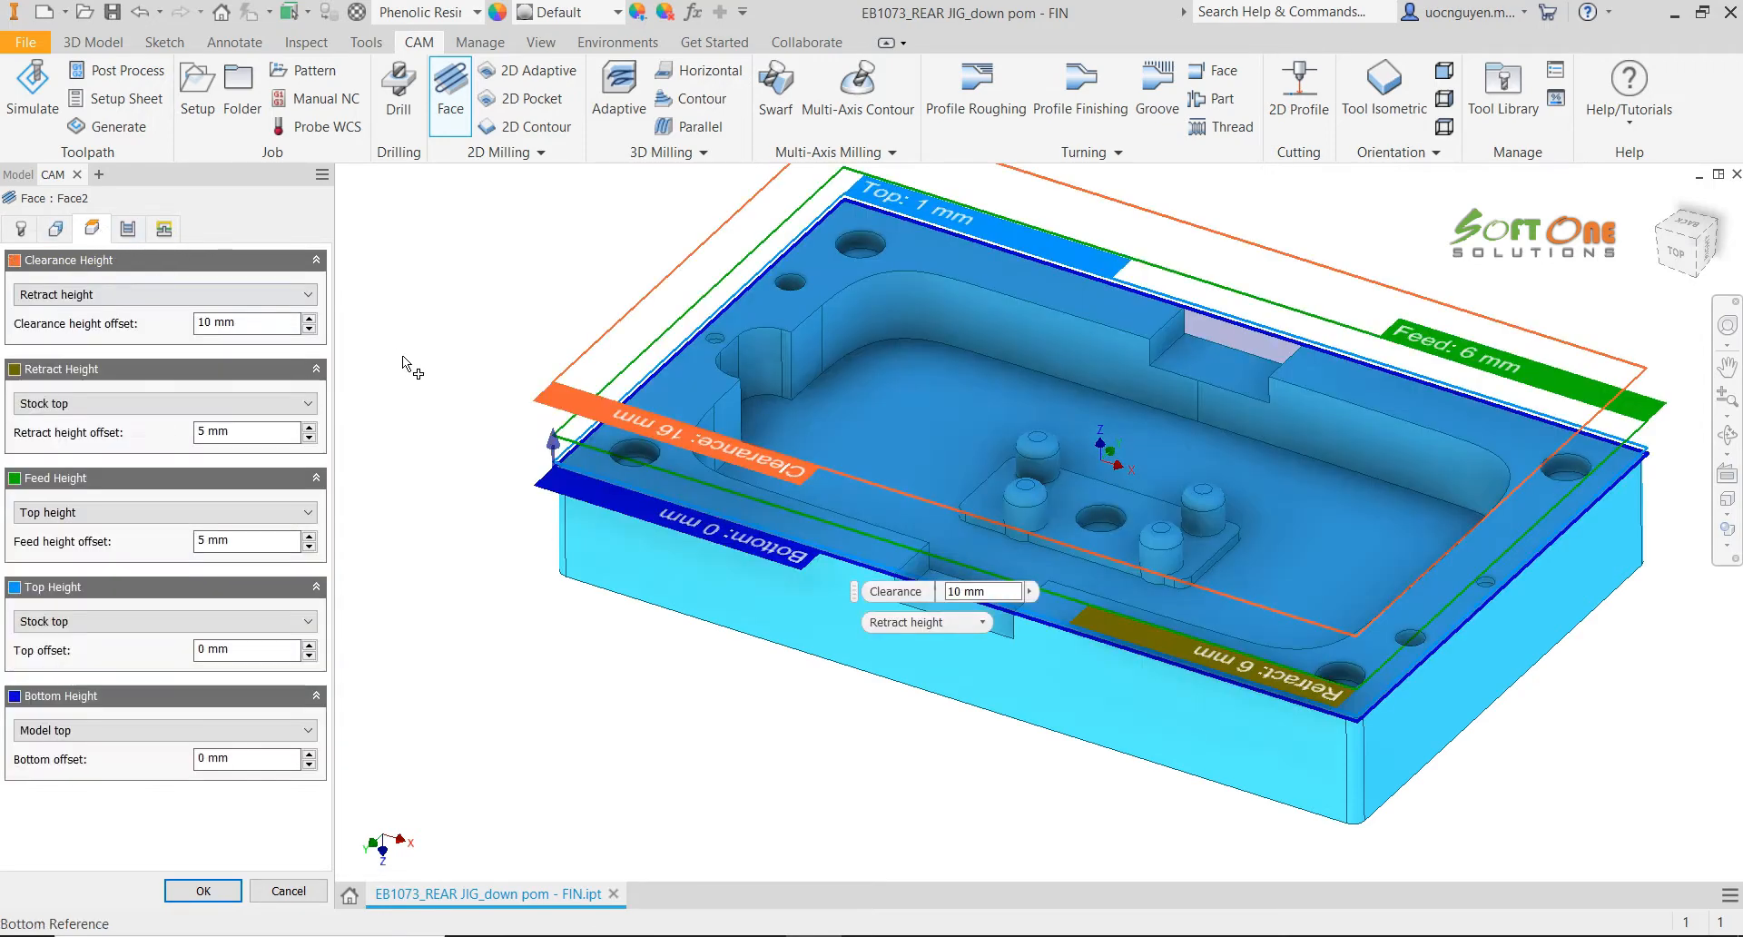
double_click(203, 323)
text(50)
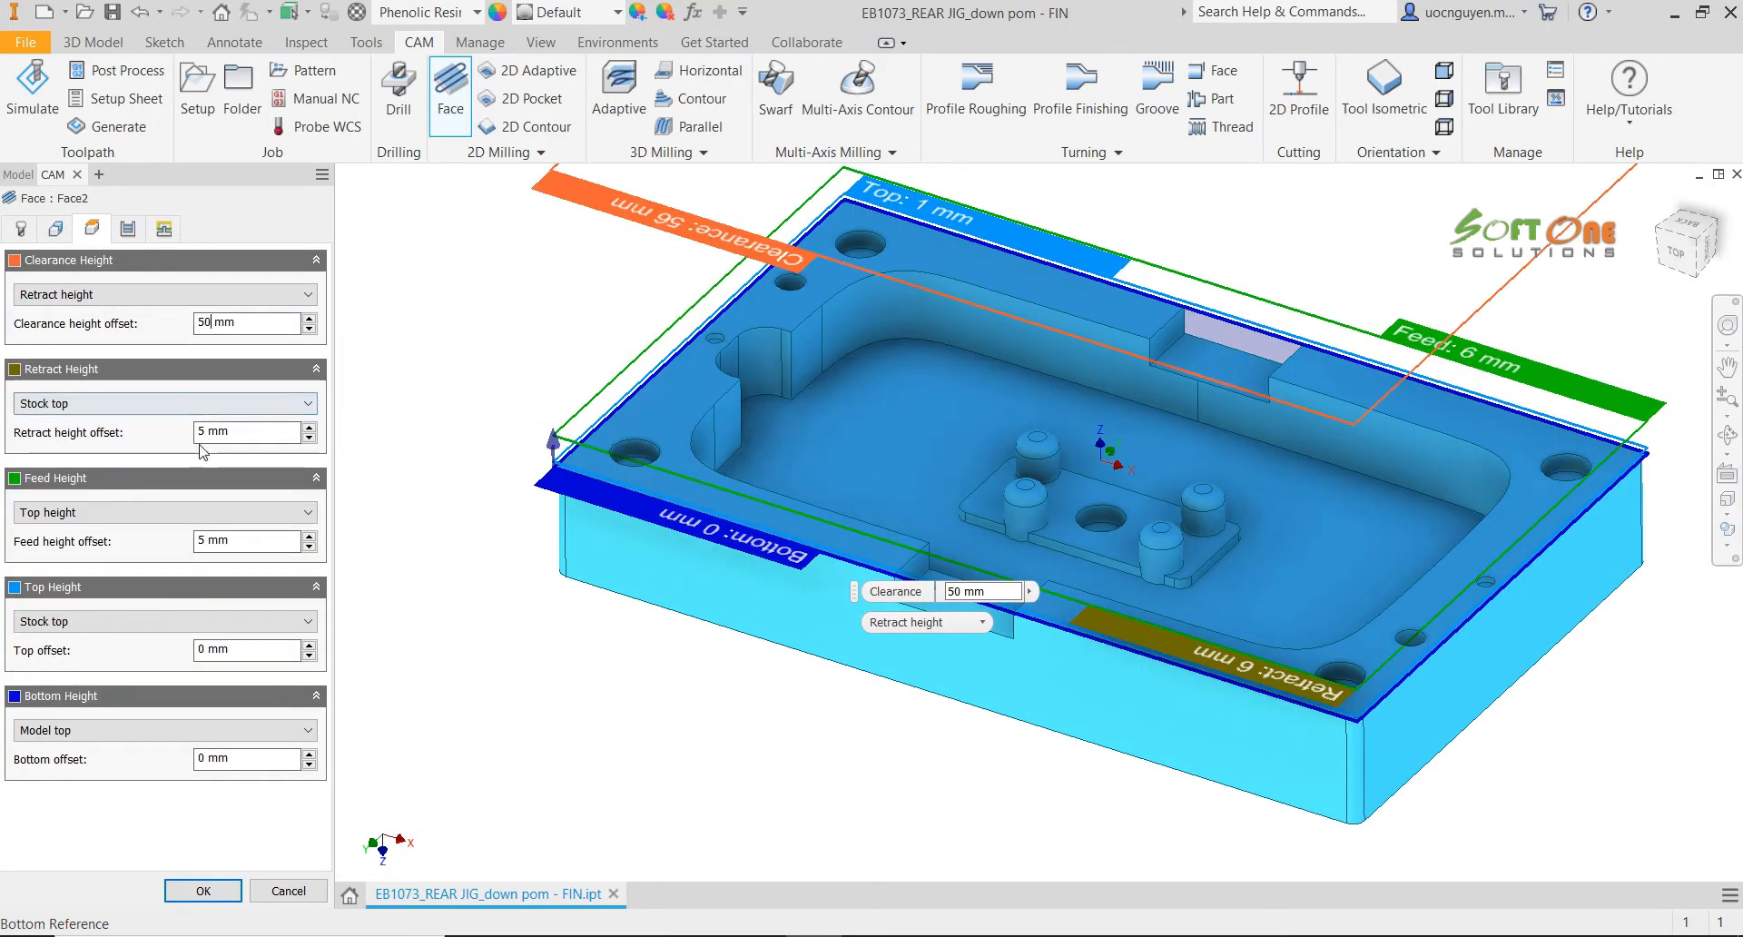
click(200, 543)
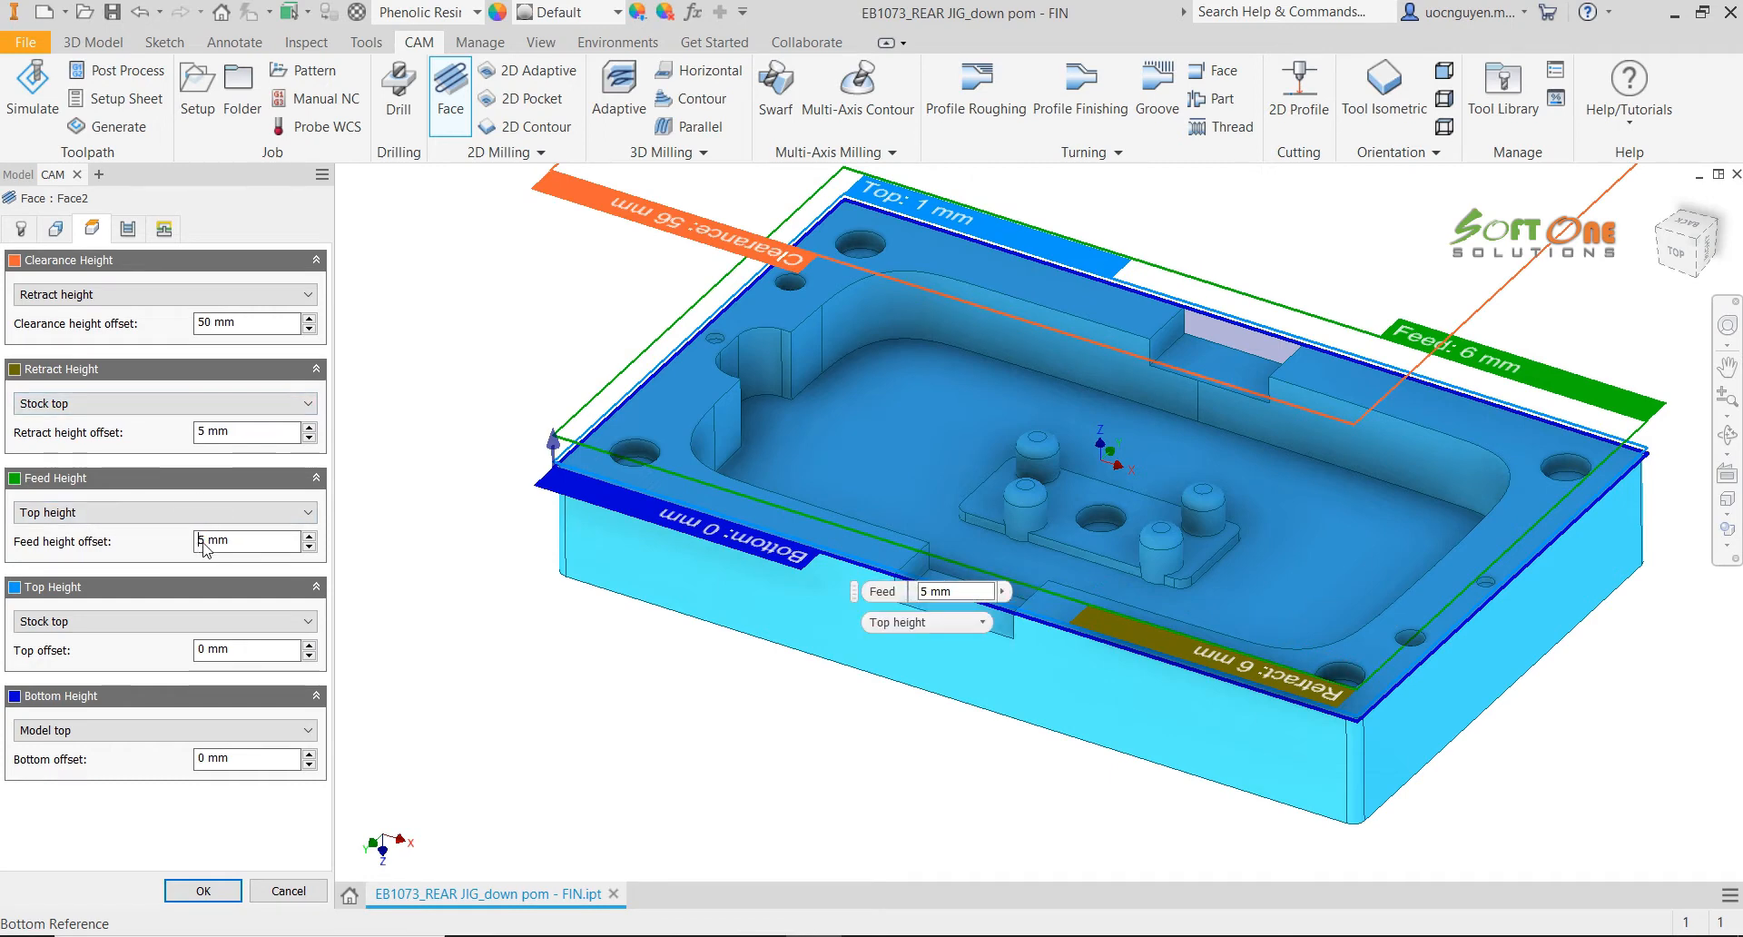
double_click(200, 542)
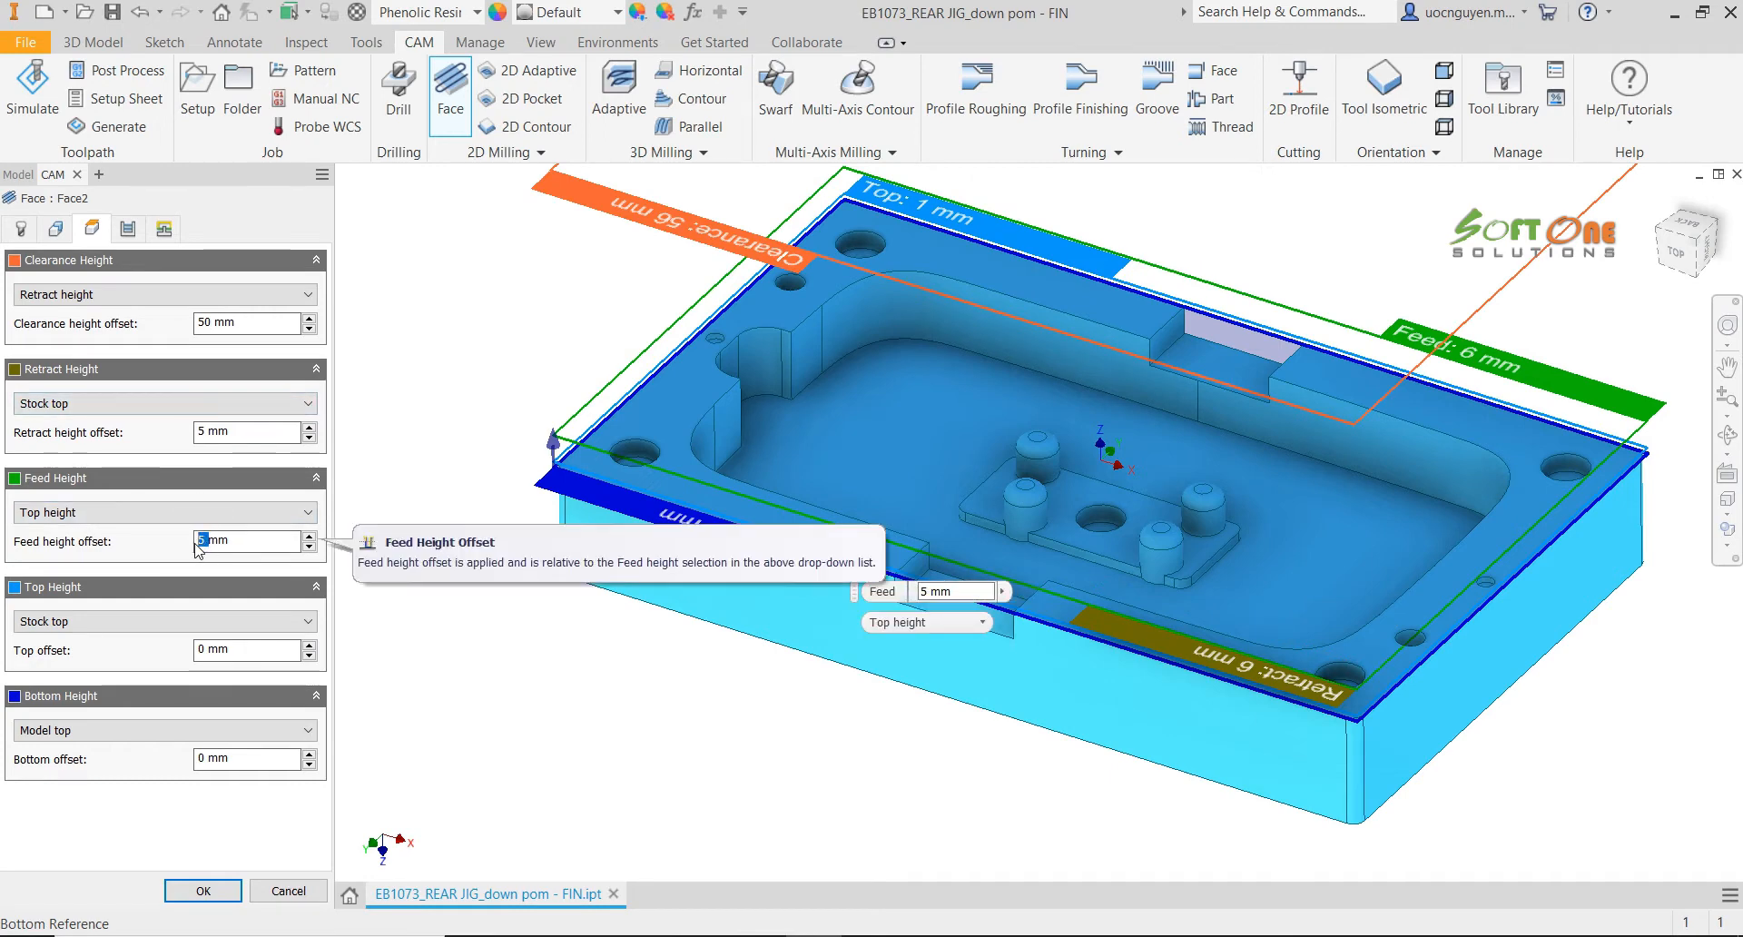
text(3)
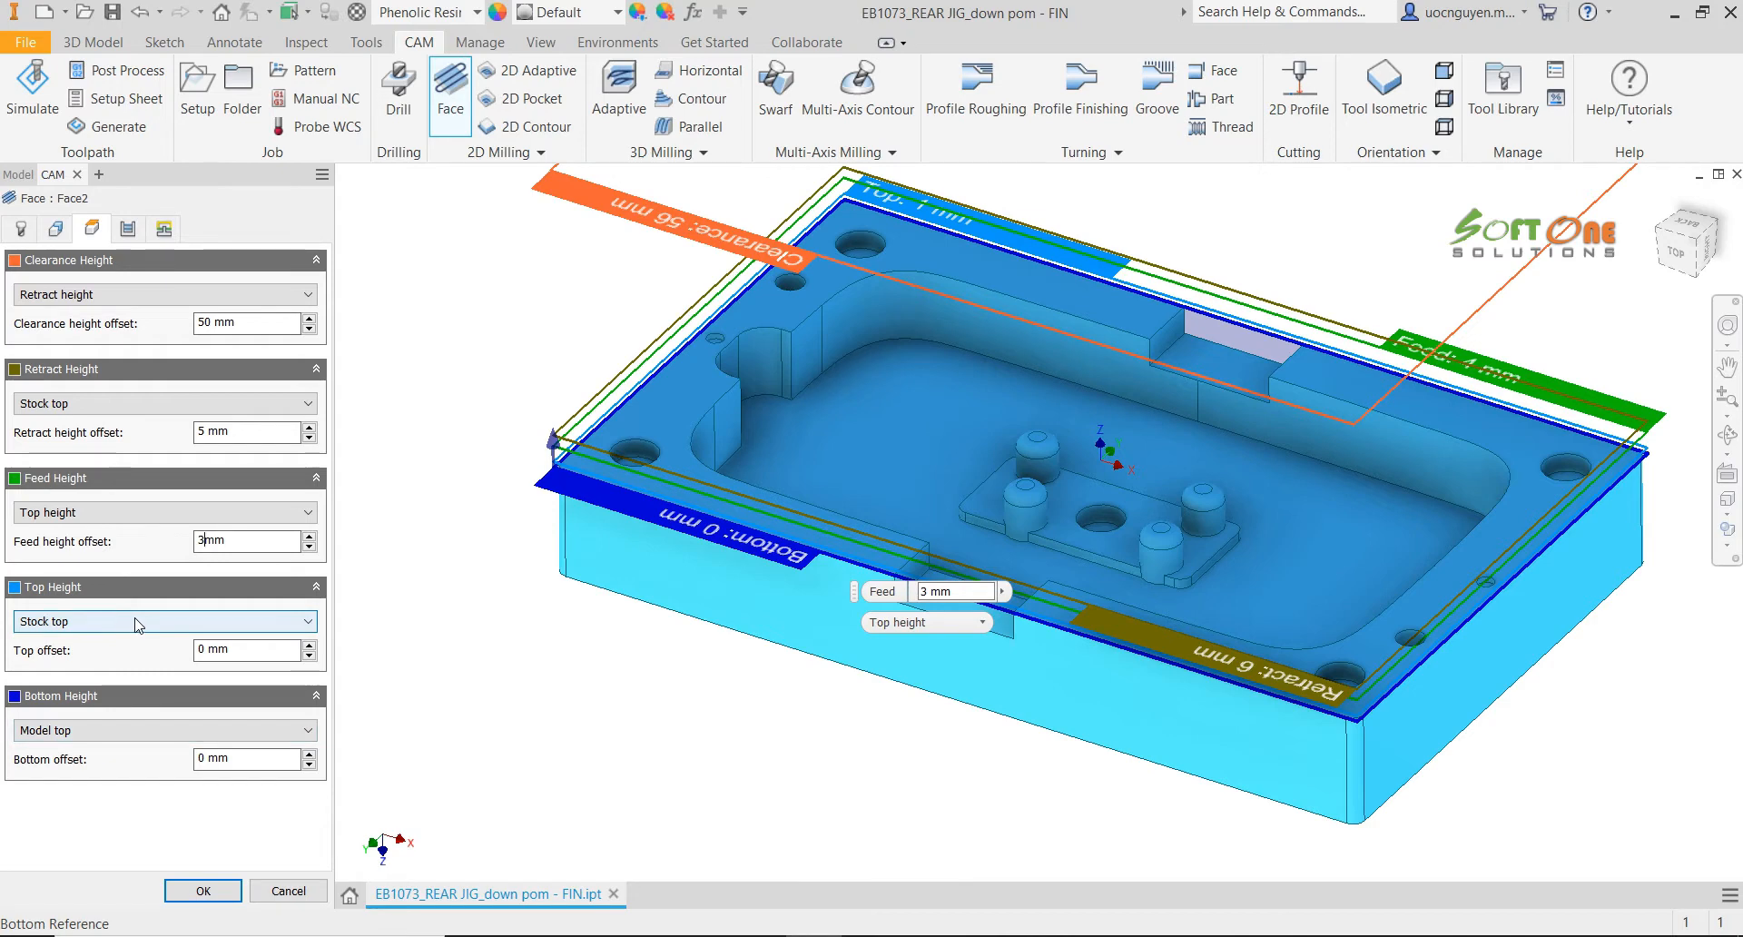
Enable stock to leave with a 25 mm pass extension, and generate the facing toolpath
click(131, 232)
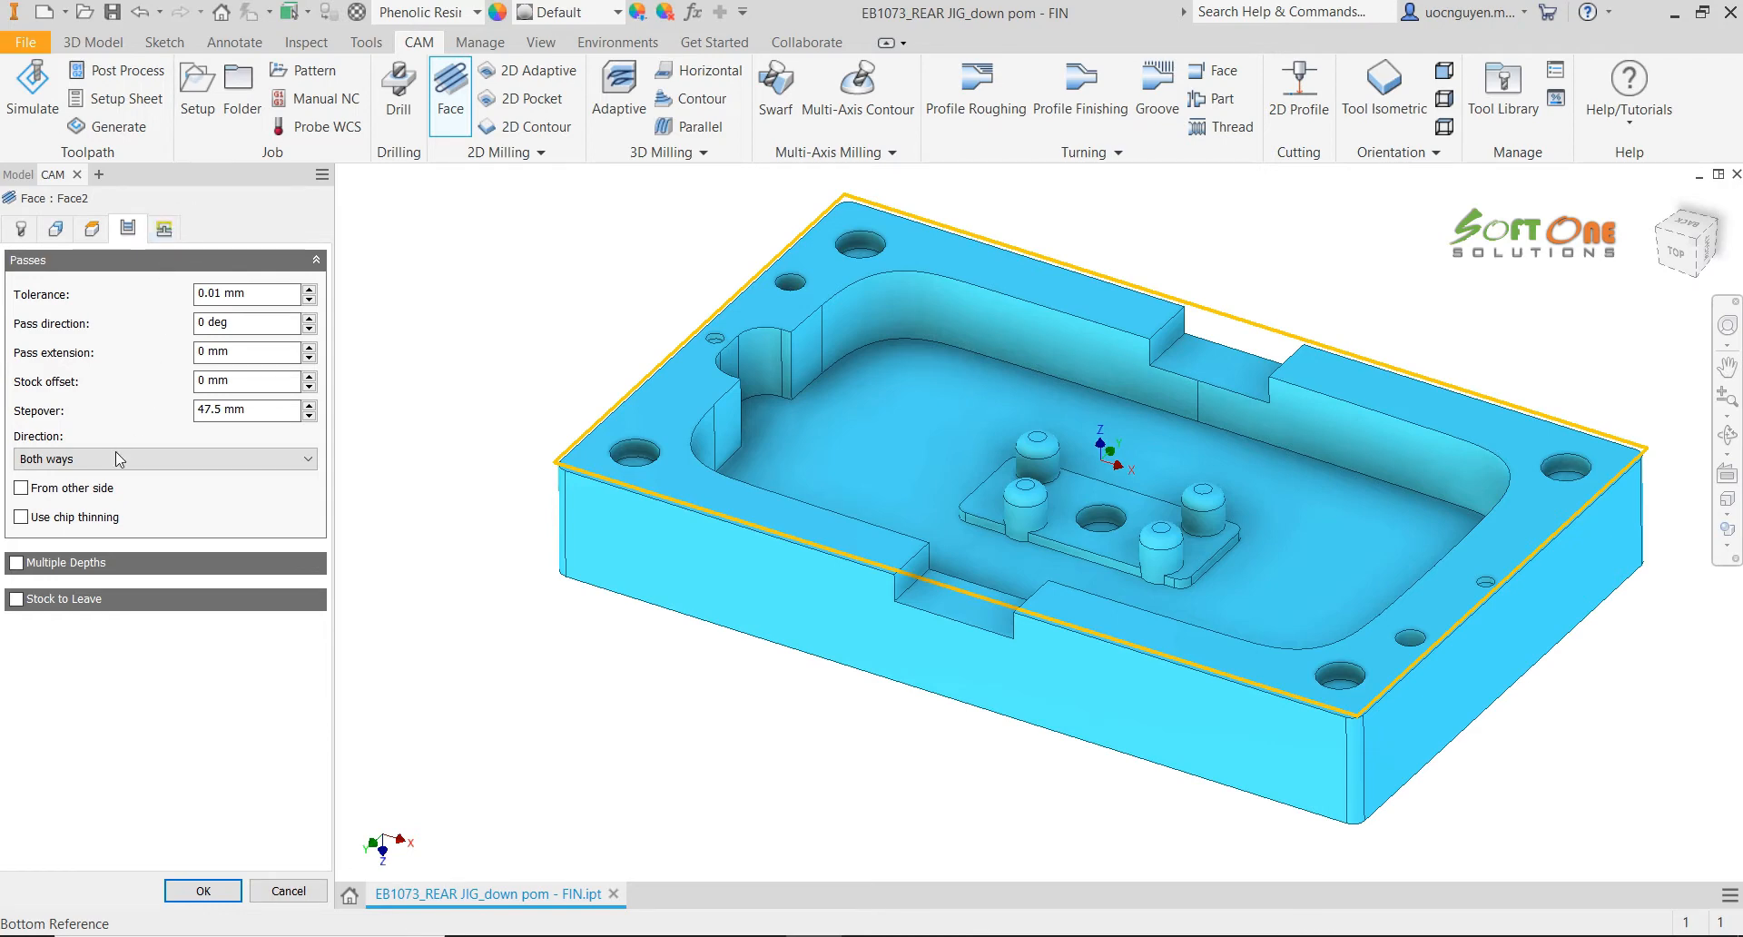
click(16, 599)
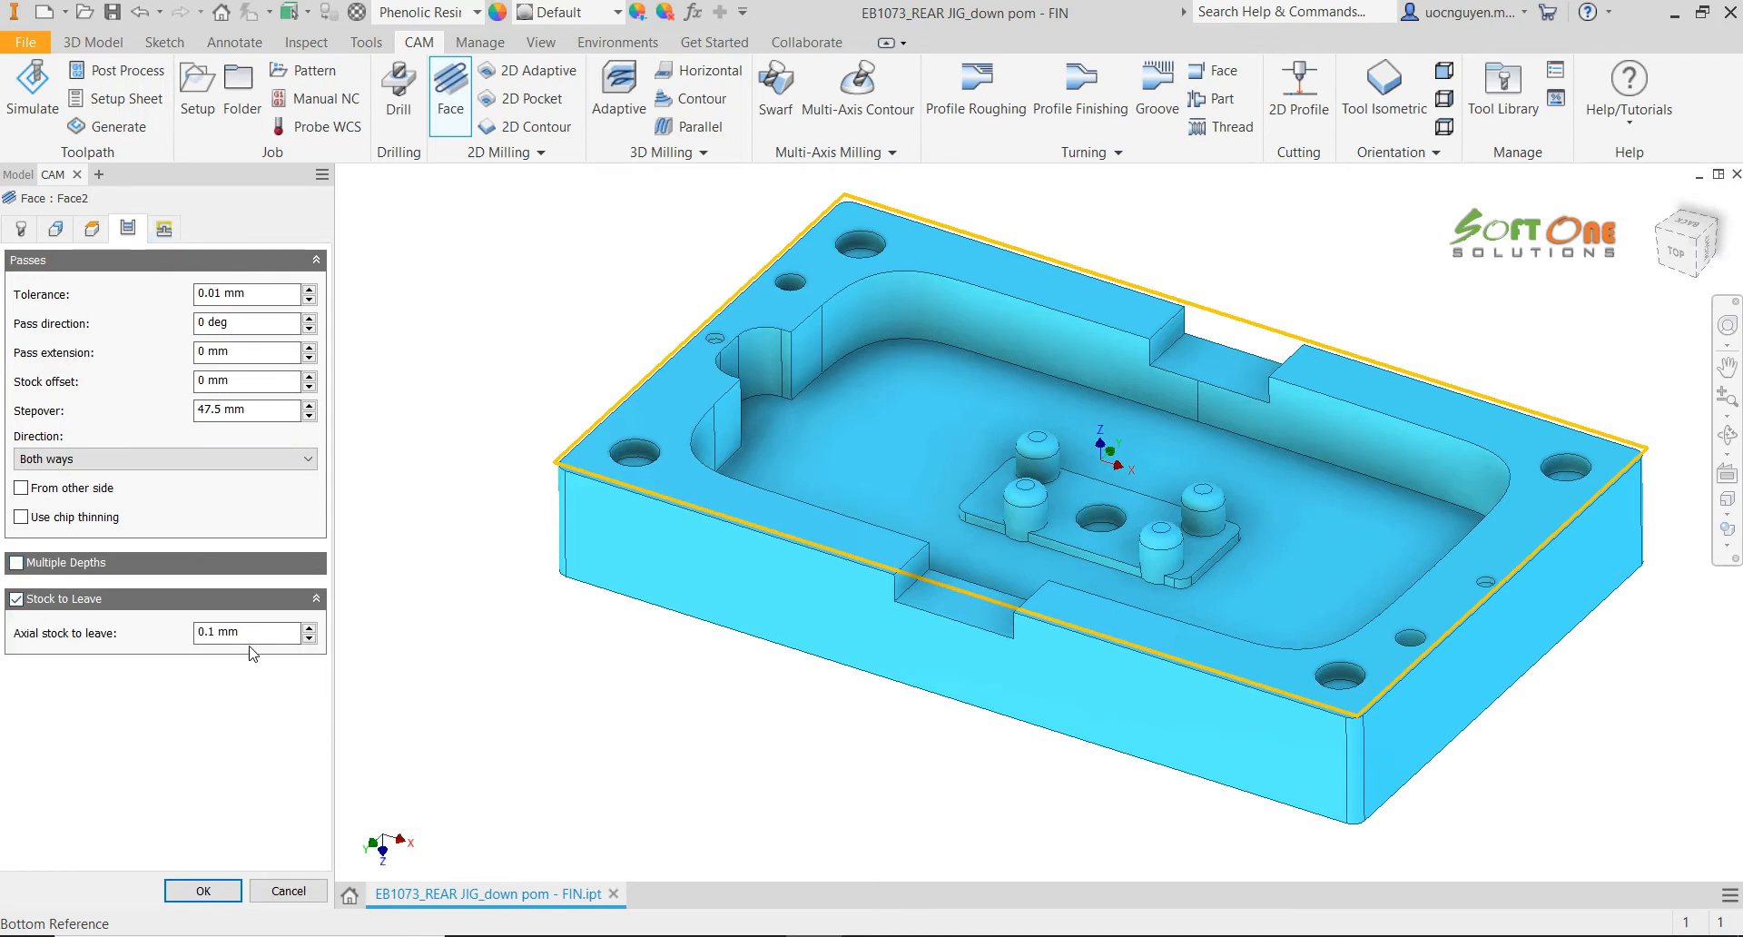
click(308, 639)
drag(210, 364, 193, 356)
click(201, 359)
text(25)
click(208, 325)
click(171, 234)
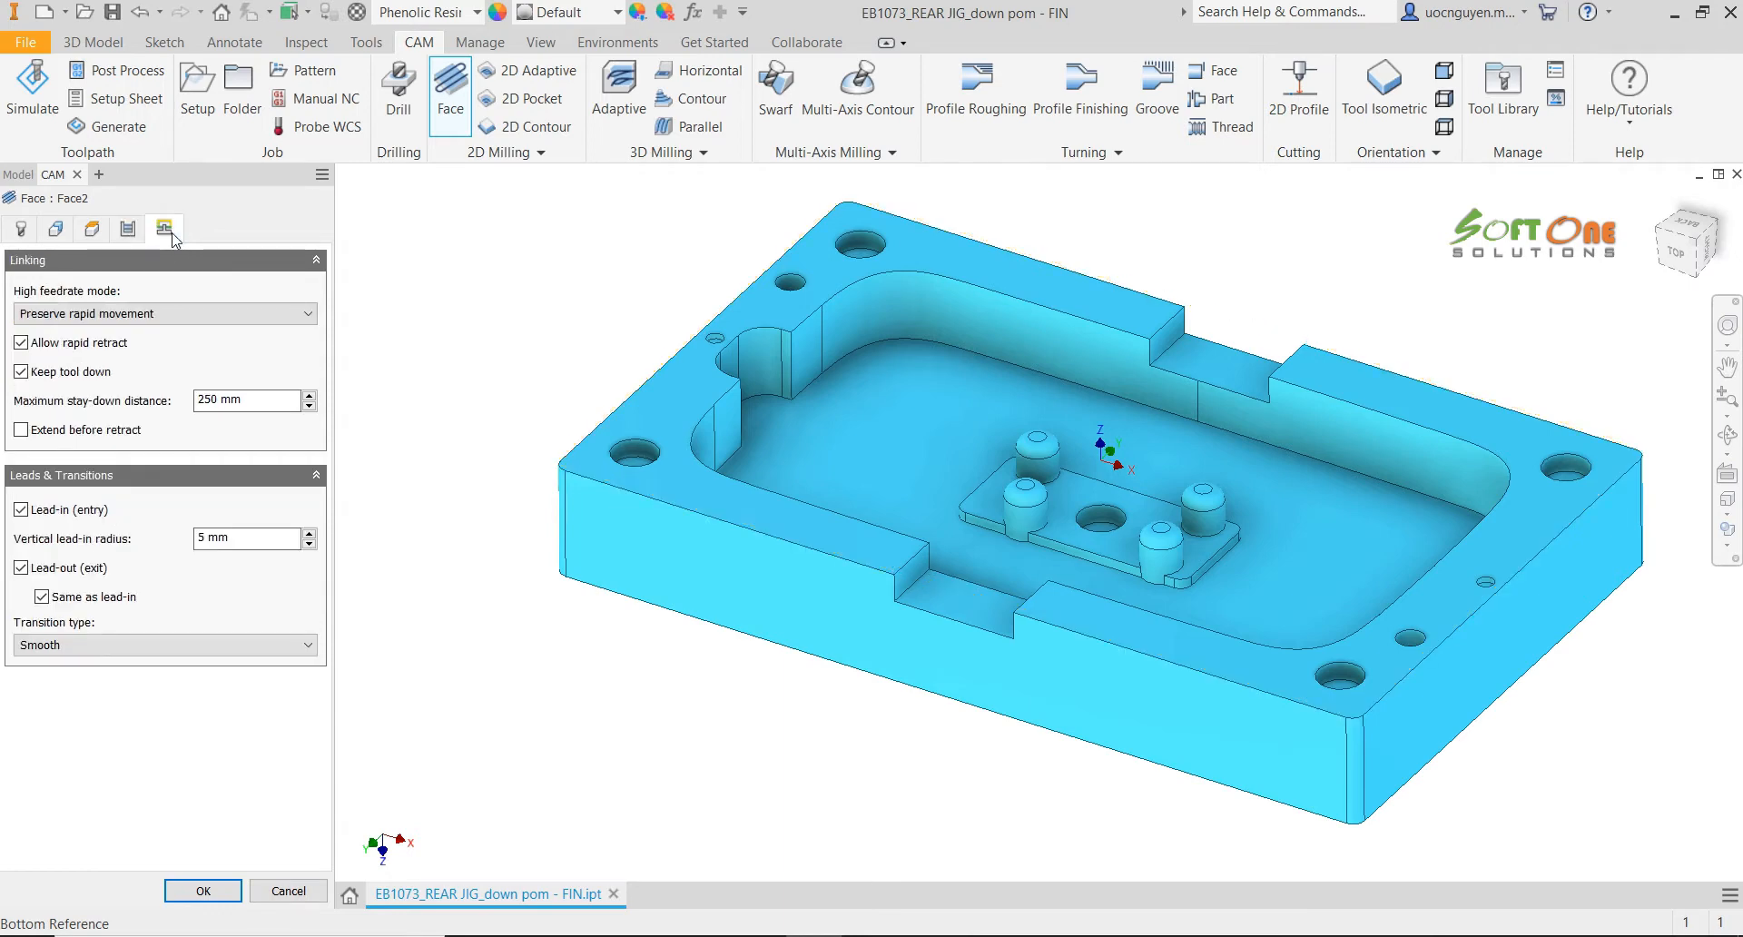
click(241, 897)
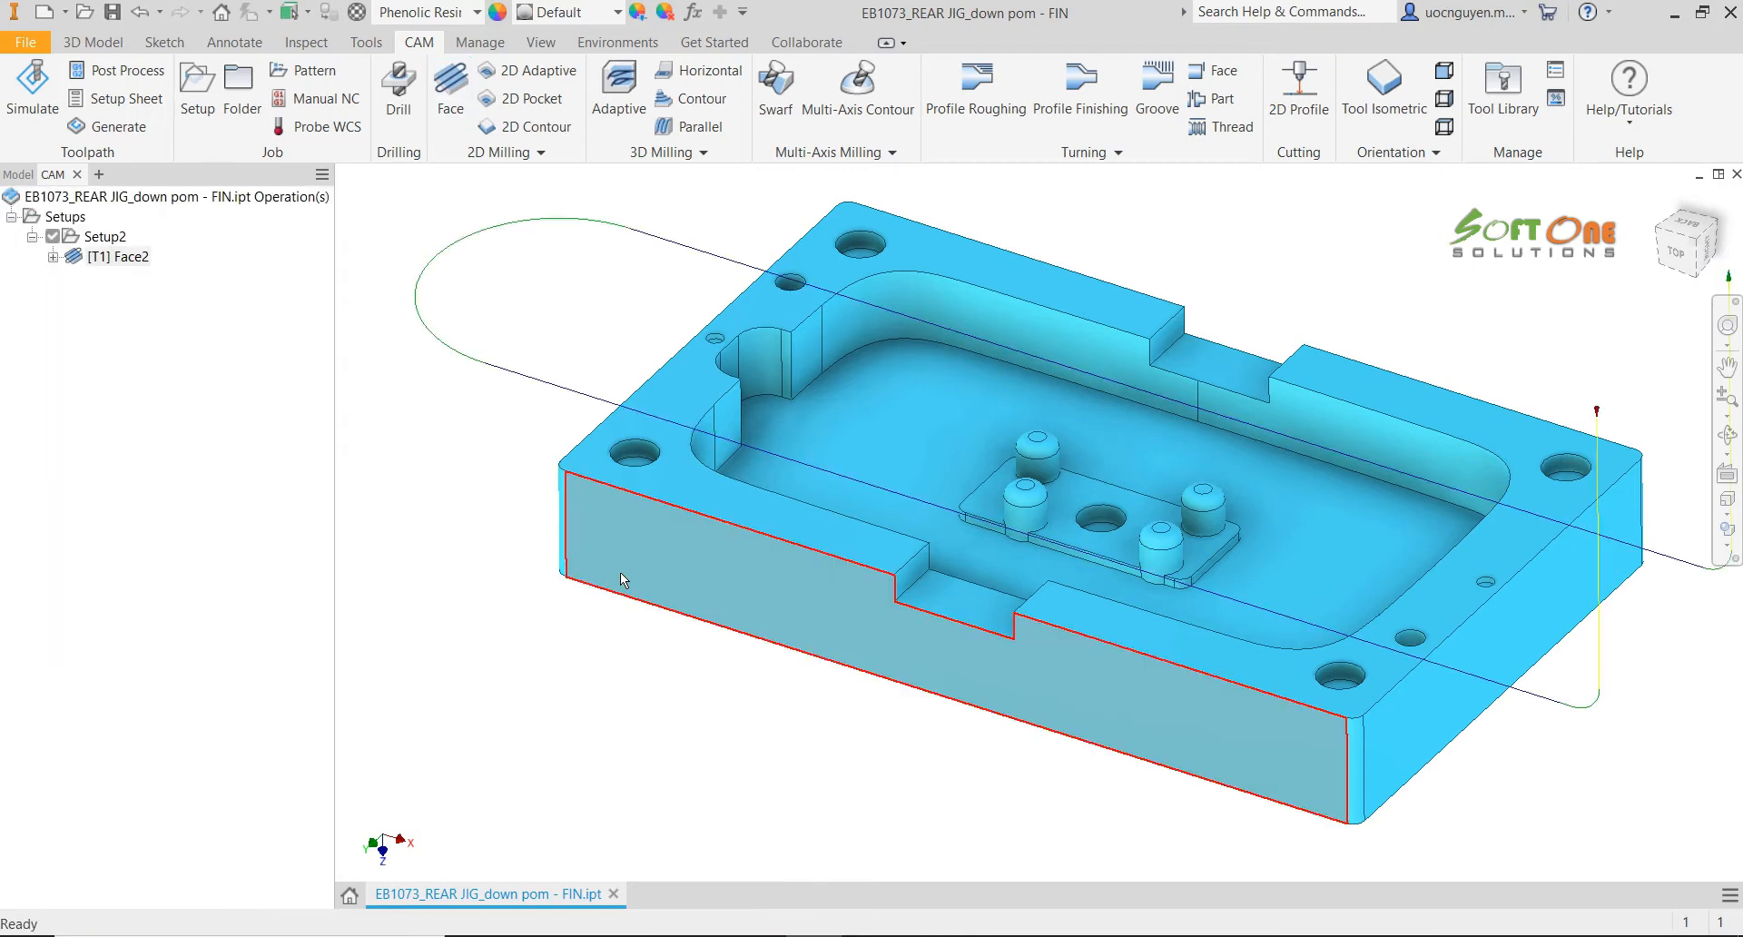
Play the toolpath simulation of the face milling operation and close the simulation
middle_drag(794, 440, 770, 458)
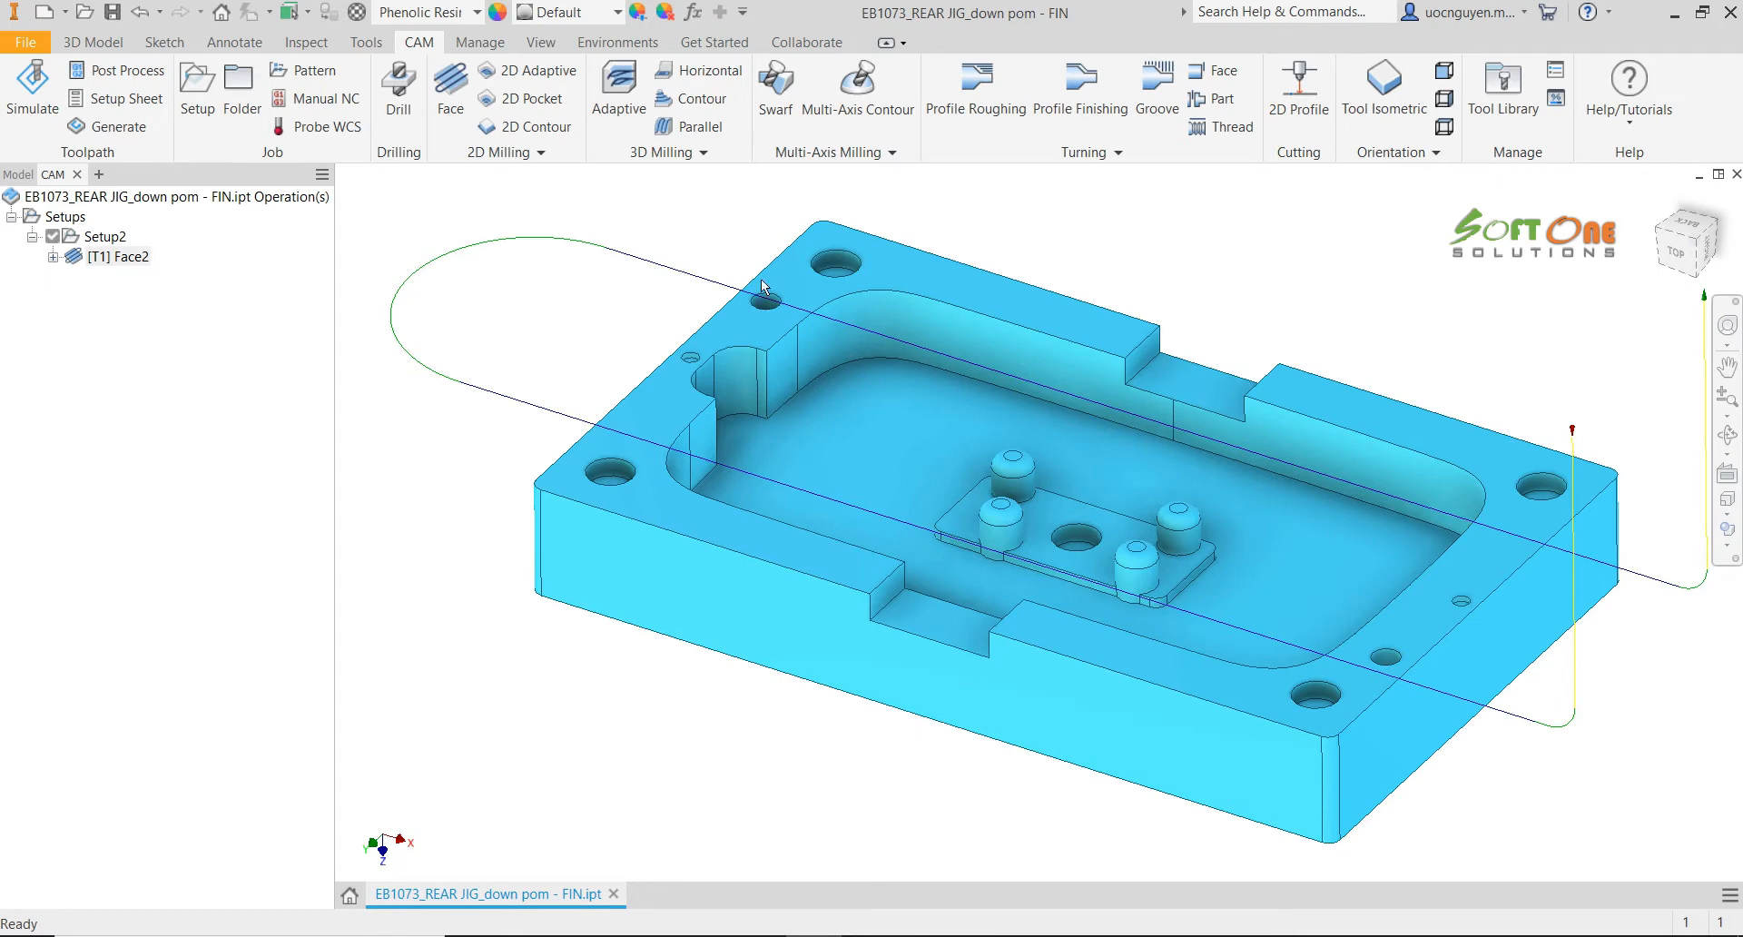
scroll(770, 309, down, 2)
right_click(138, 261)
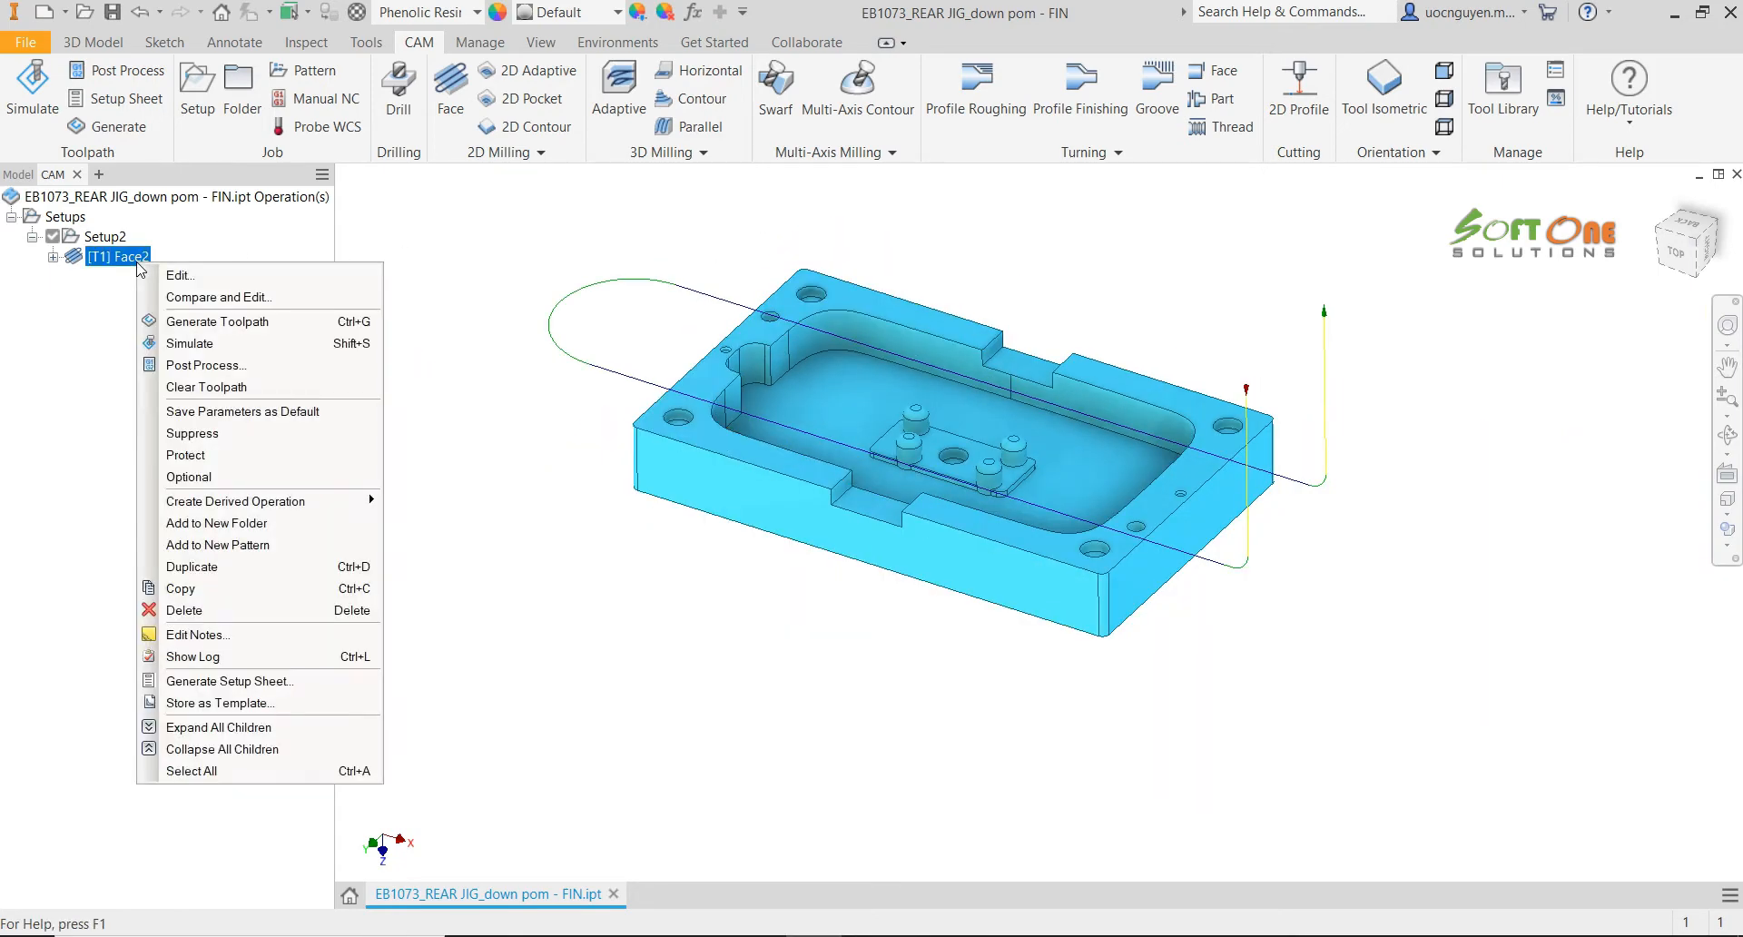
click(207, 343)
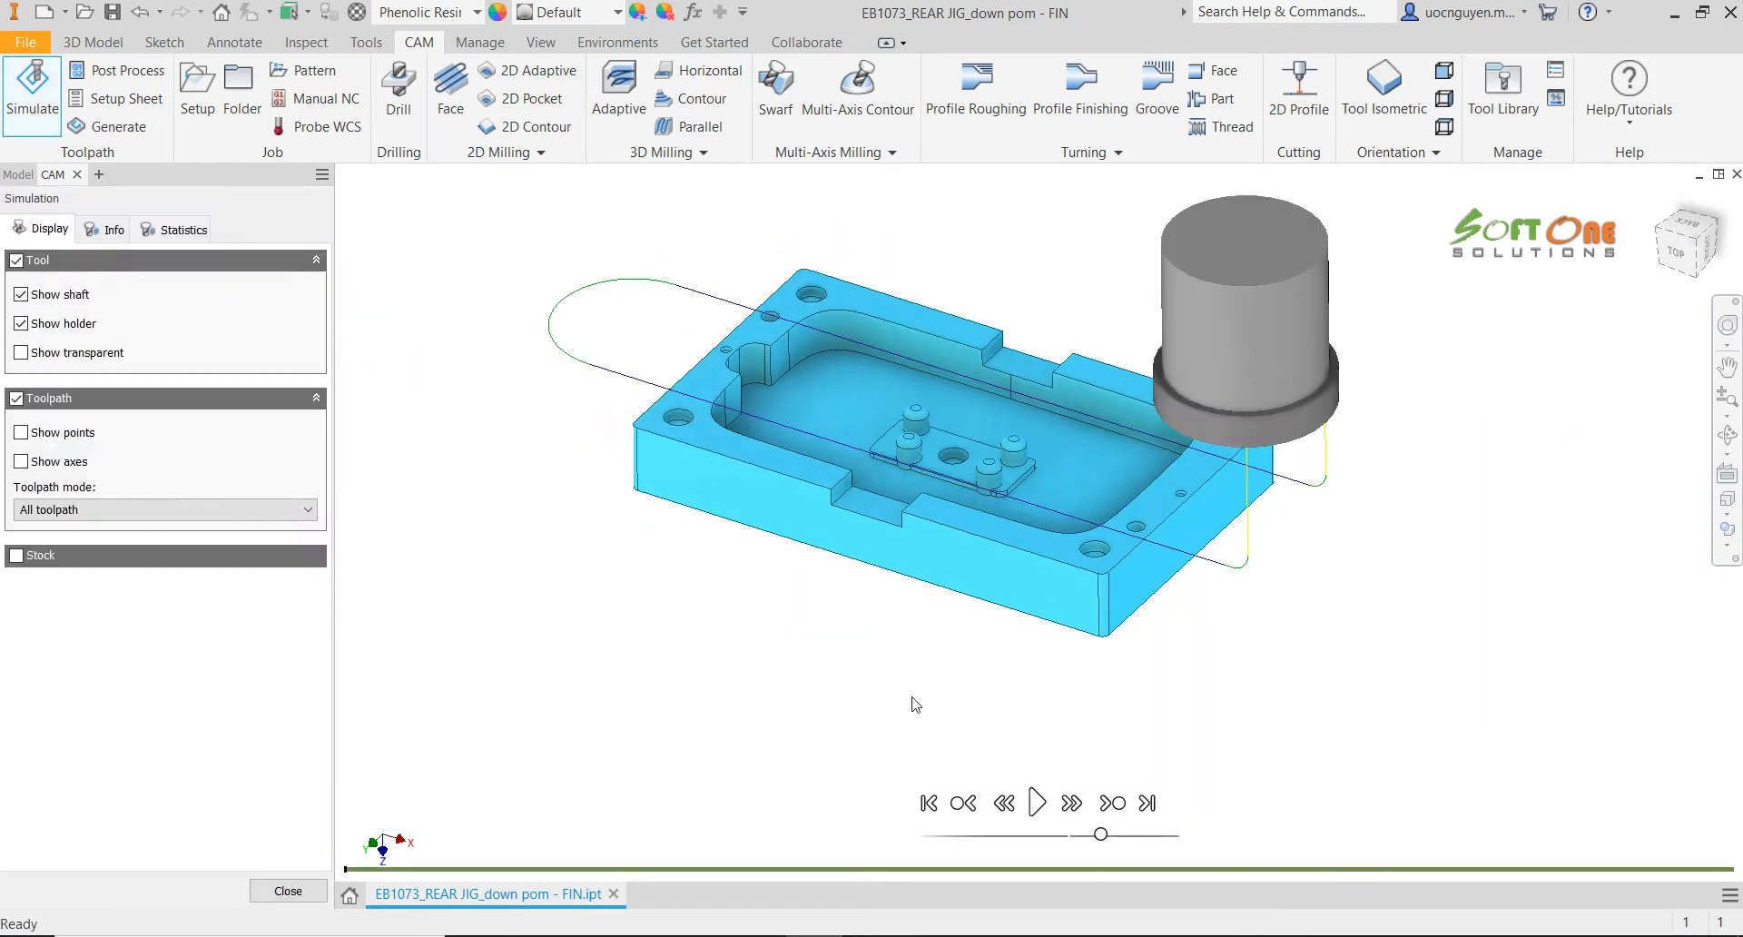
click(1036, 802)
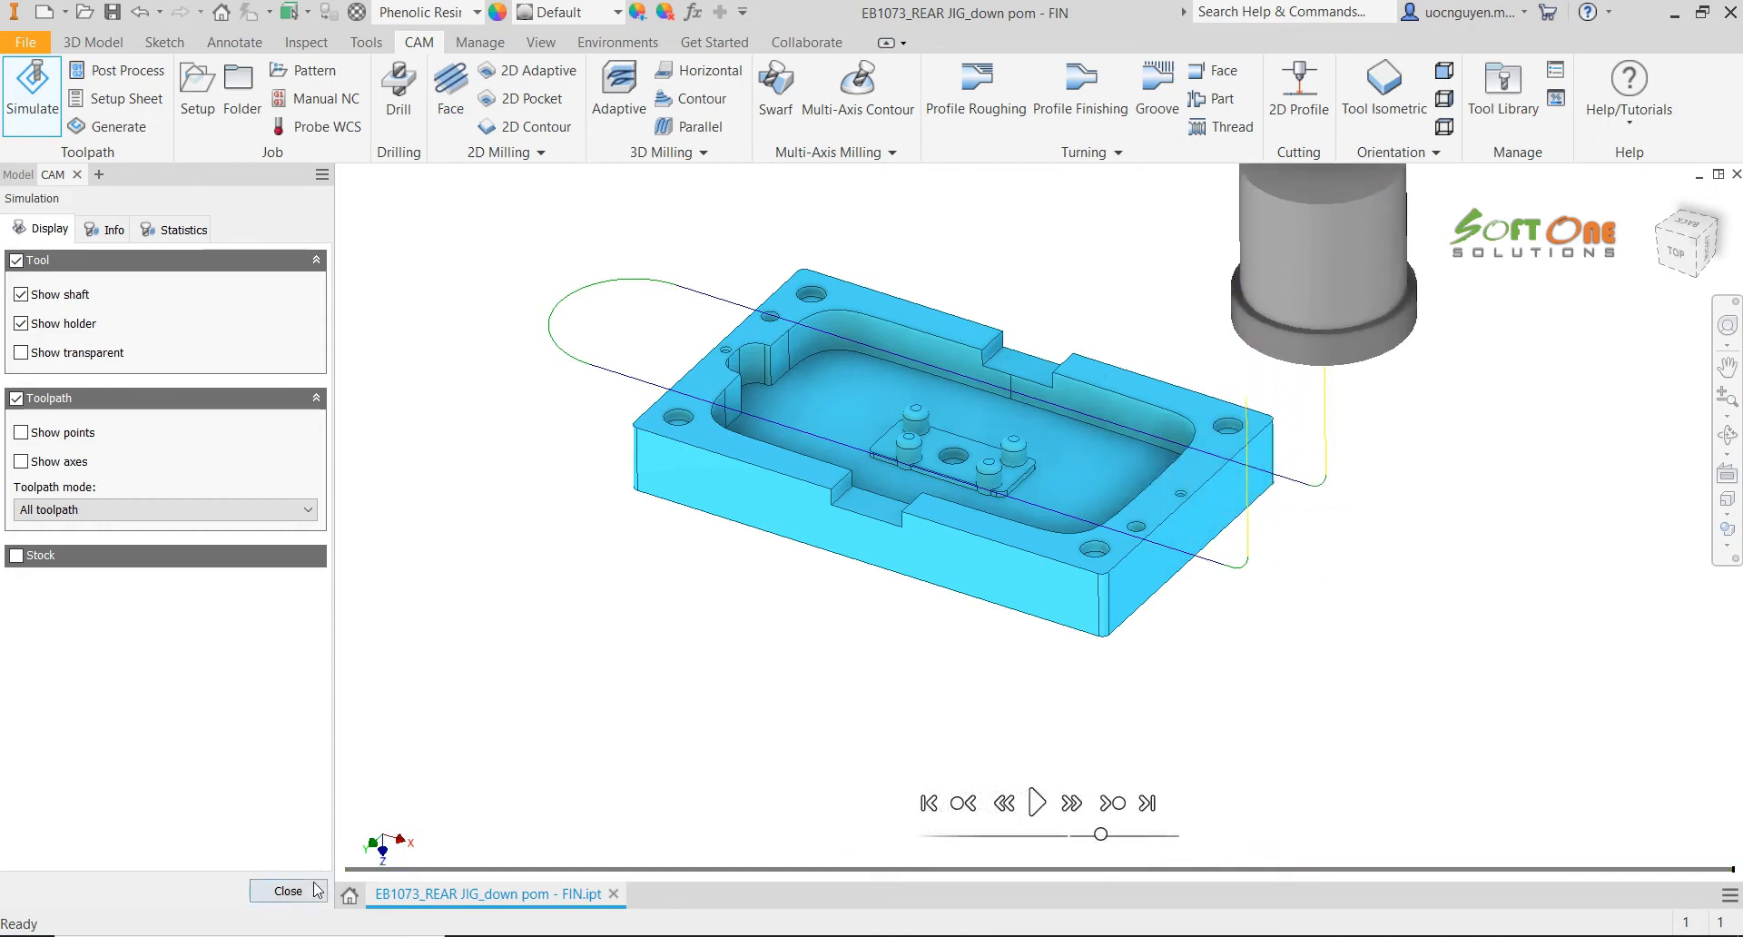
click(288, 891)
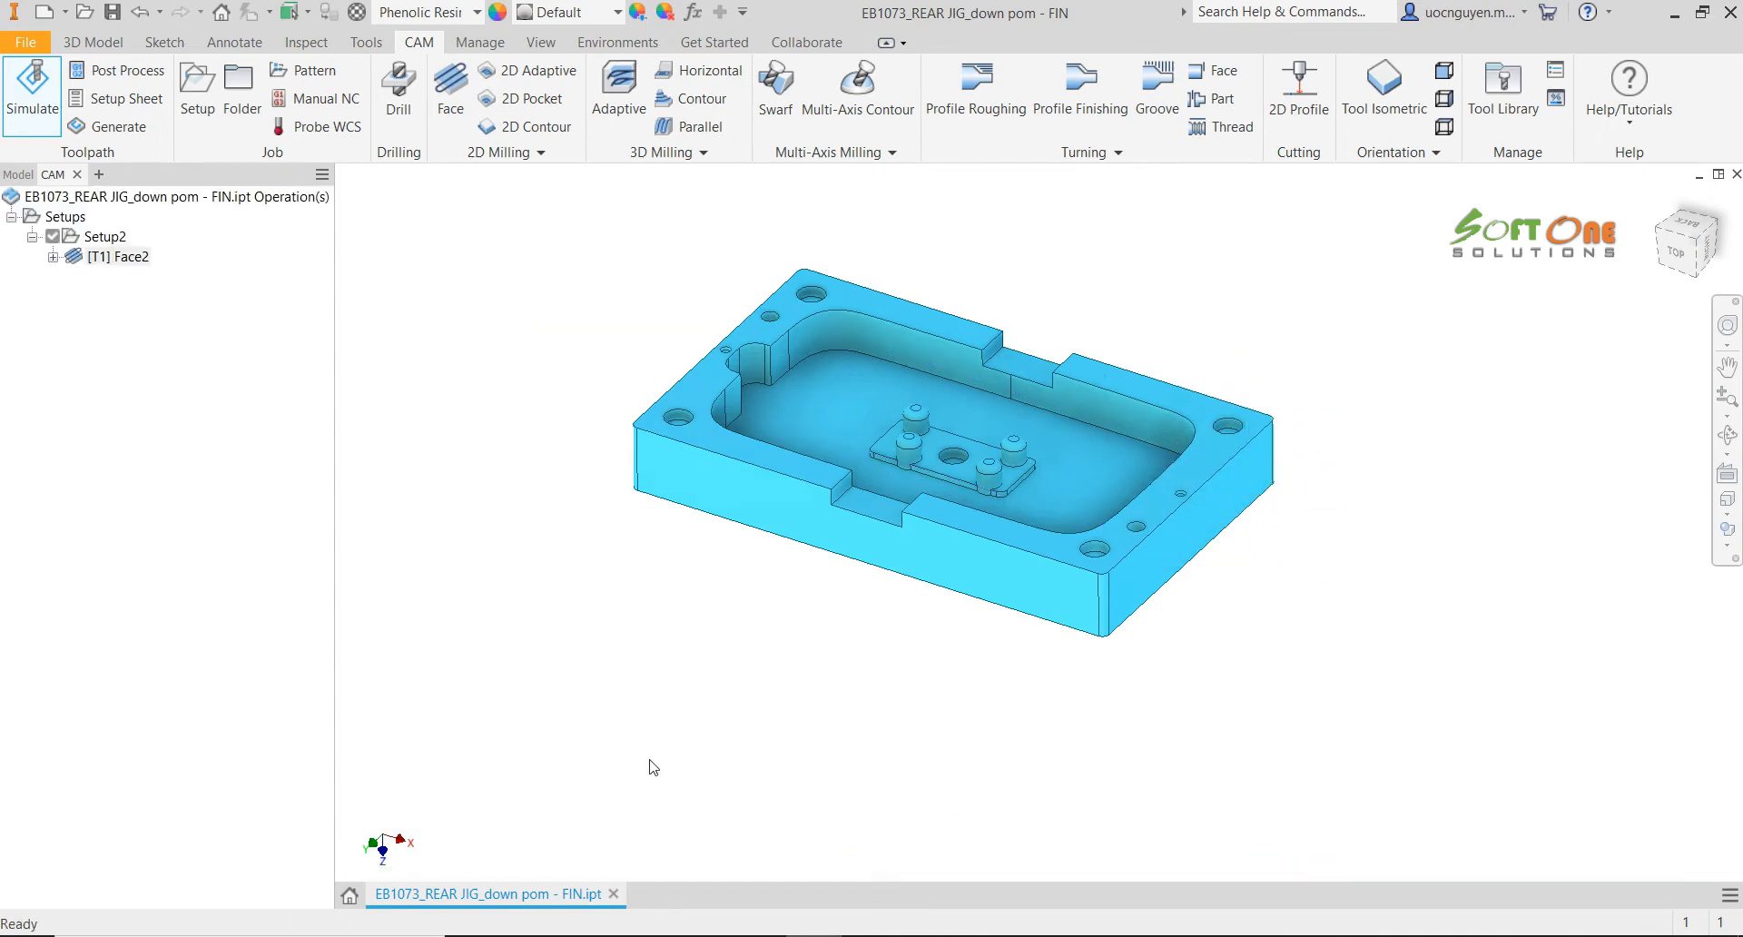
Start a 2D Pocket operation using tool #2, the Ø6mm flat mill
click(1725, 405)
mouse_move(1288, 536)
mouse_down()
mouse_move(1284, 506)
mouse_move(1269, 548)
mouse_up()
middle_drag(1197, 506, 1298, 623)
right_click(1401, 350)
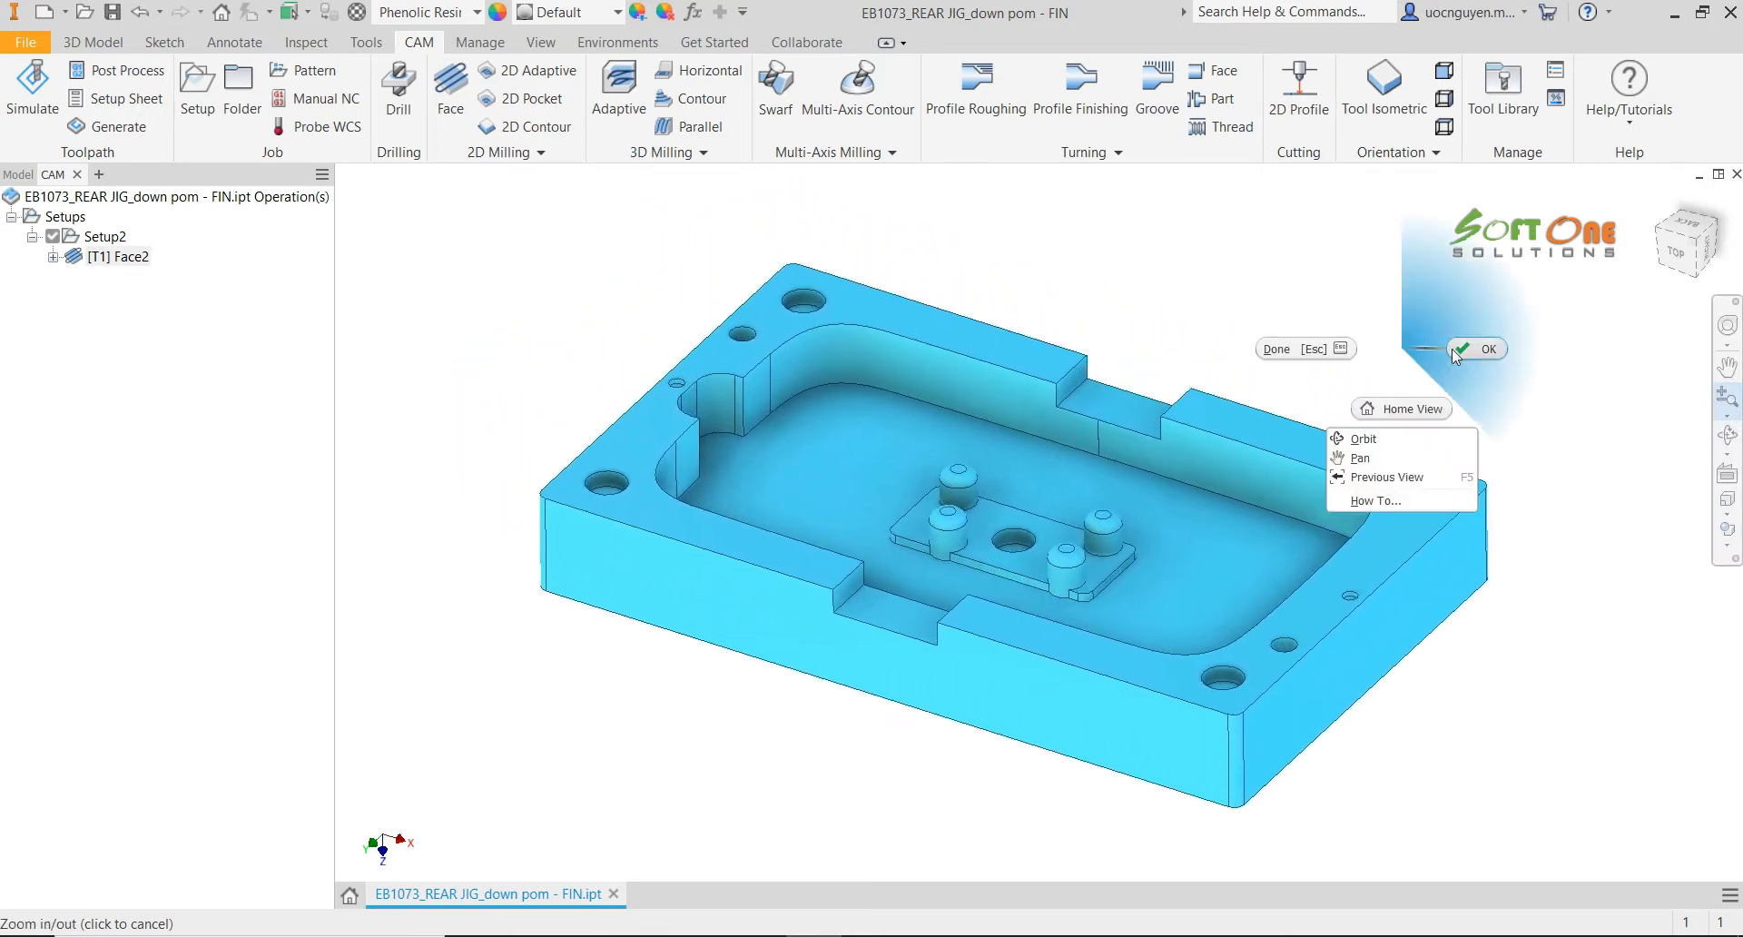
click(1463, 349)
middle_drag(1421, 372, 1561, 365)
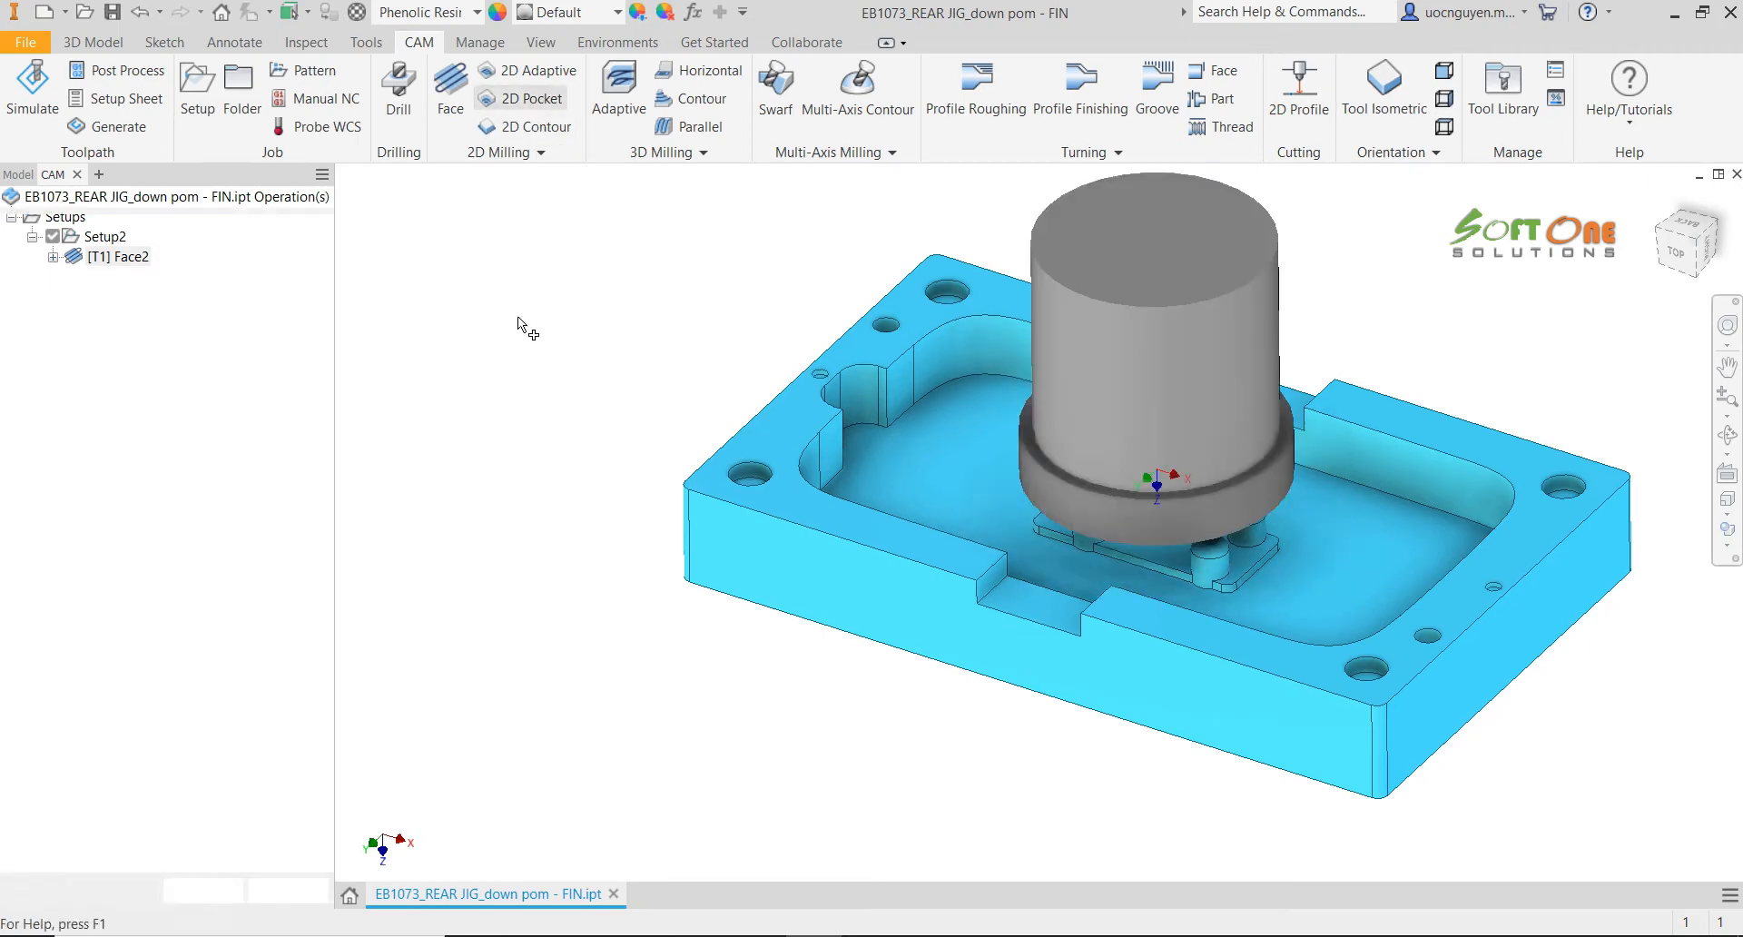
click(165, 296)
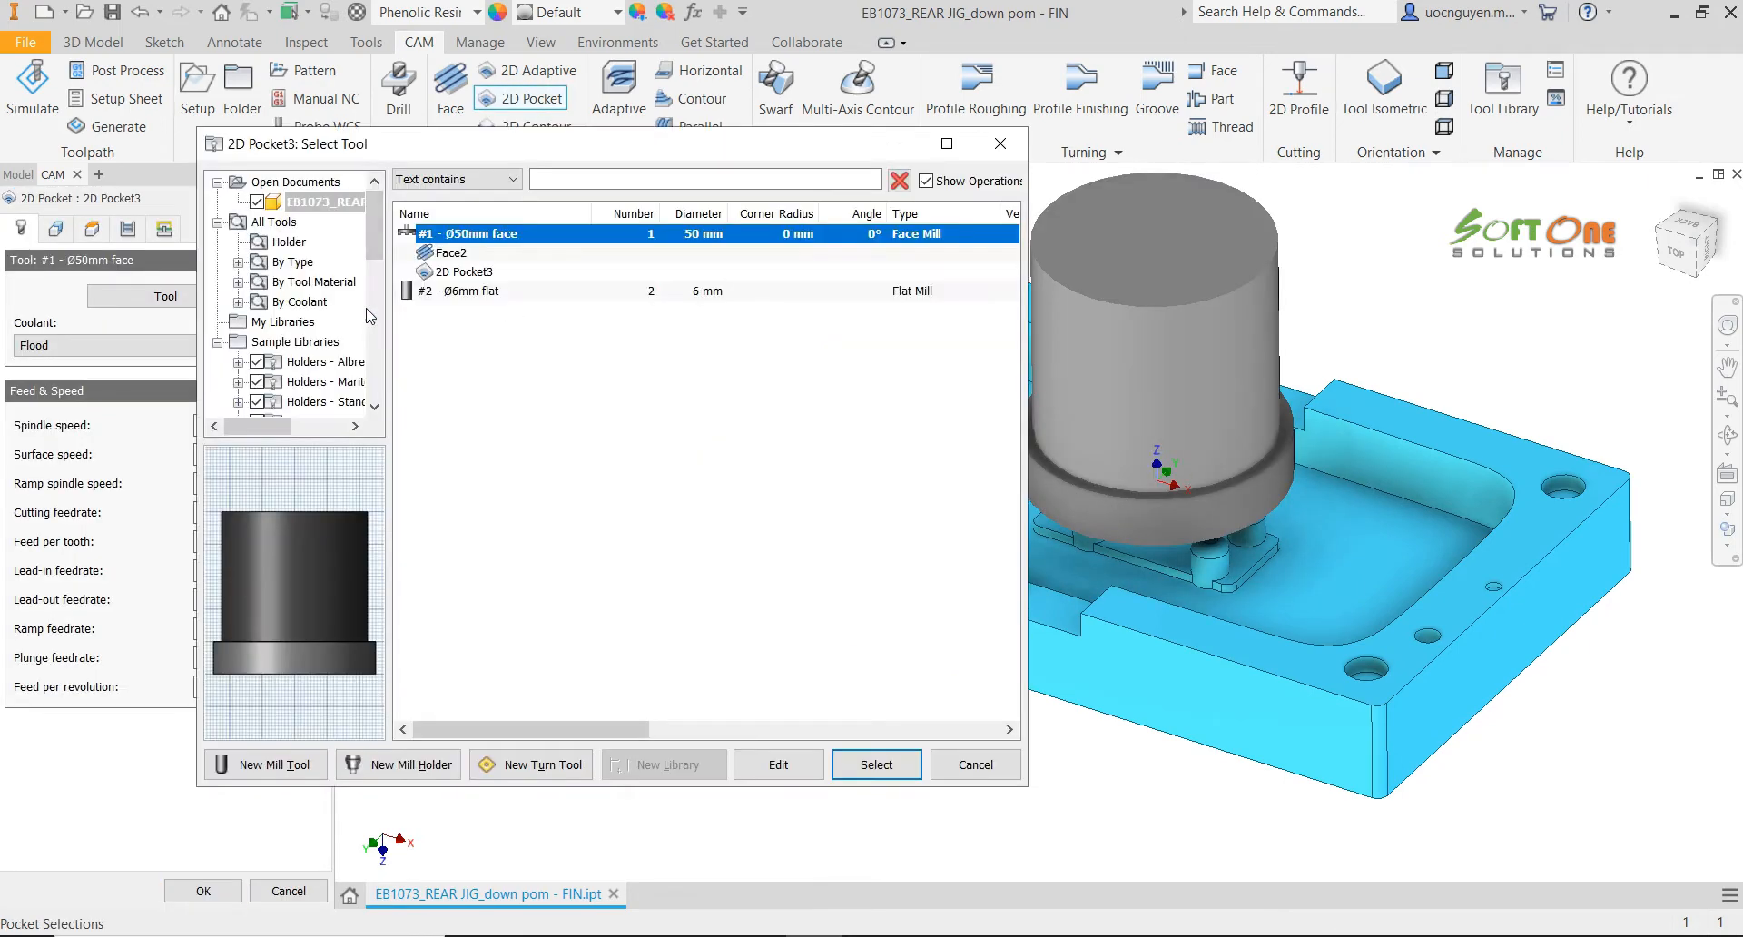
click(451, 292)
click(875, 764)
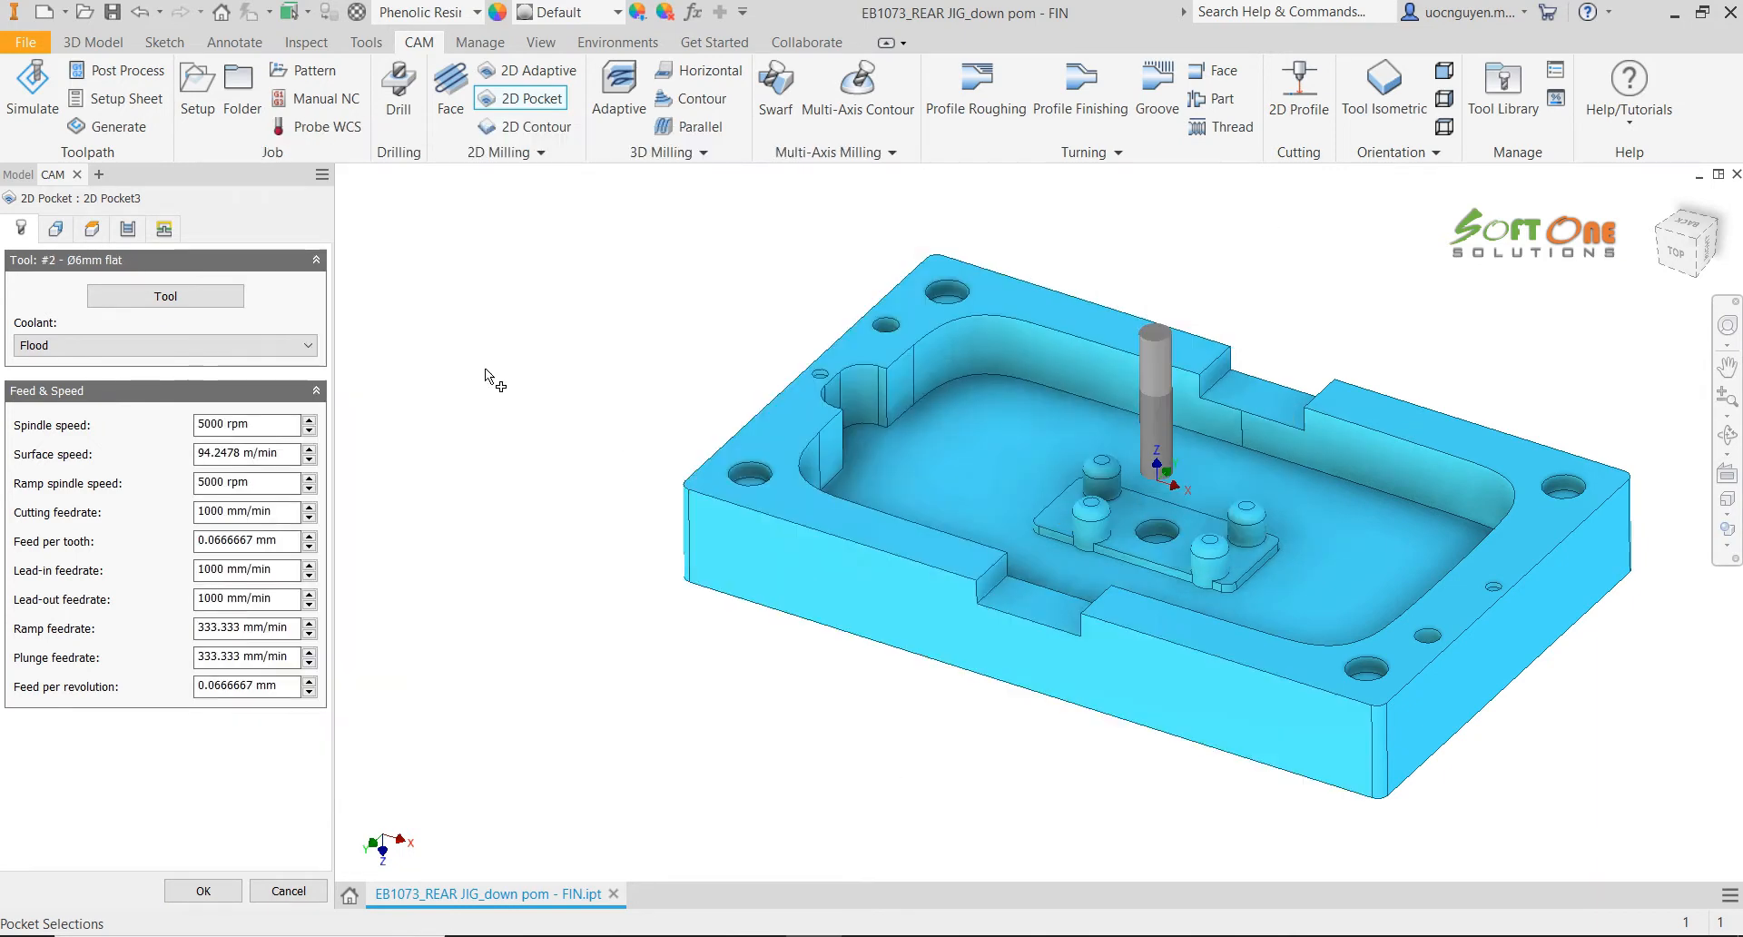
Set the pocket operation's spindle speed to 8000 rpm, cutting feedrate to 3000 mm/min and lead-in feedrate to 1500 mm/min
drag(224, 427, 185, 432)
text(8000)
drag(227, 518, 189, 518)
text(3000)
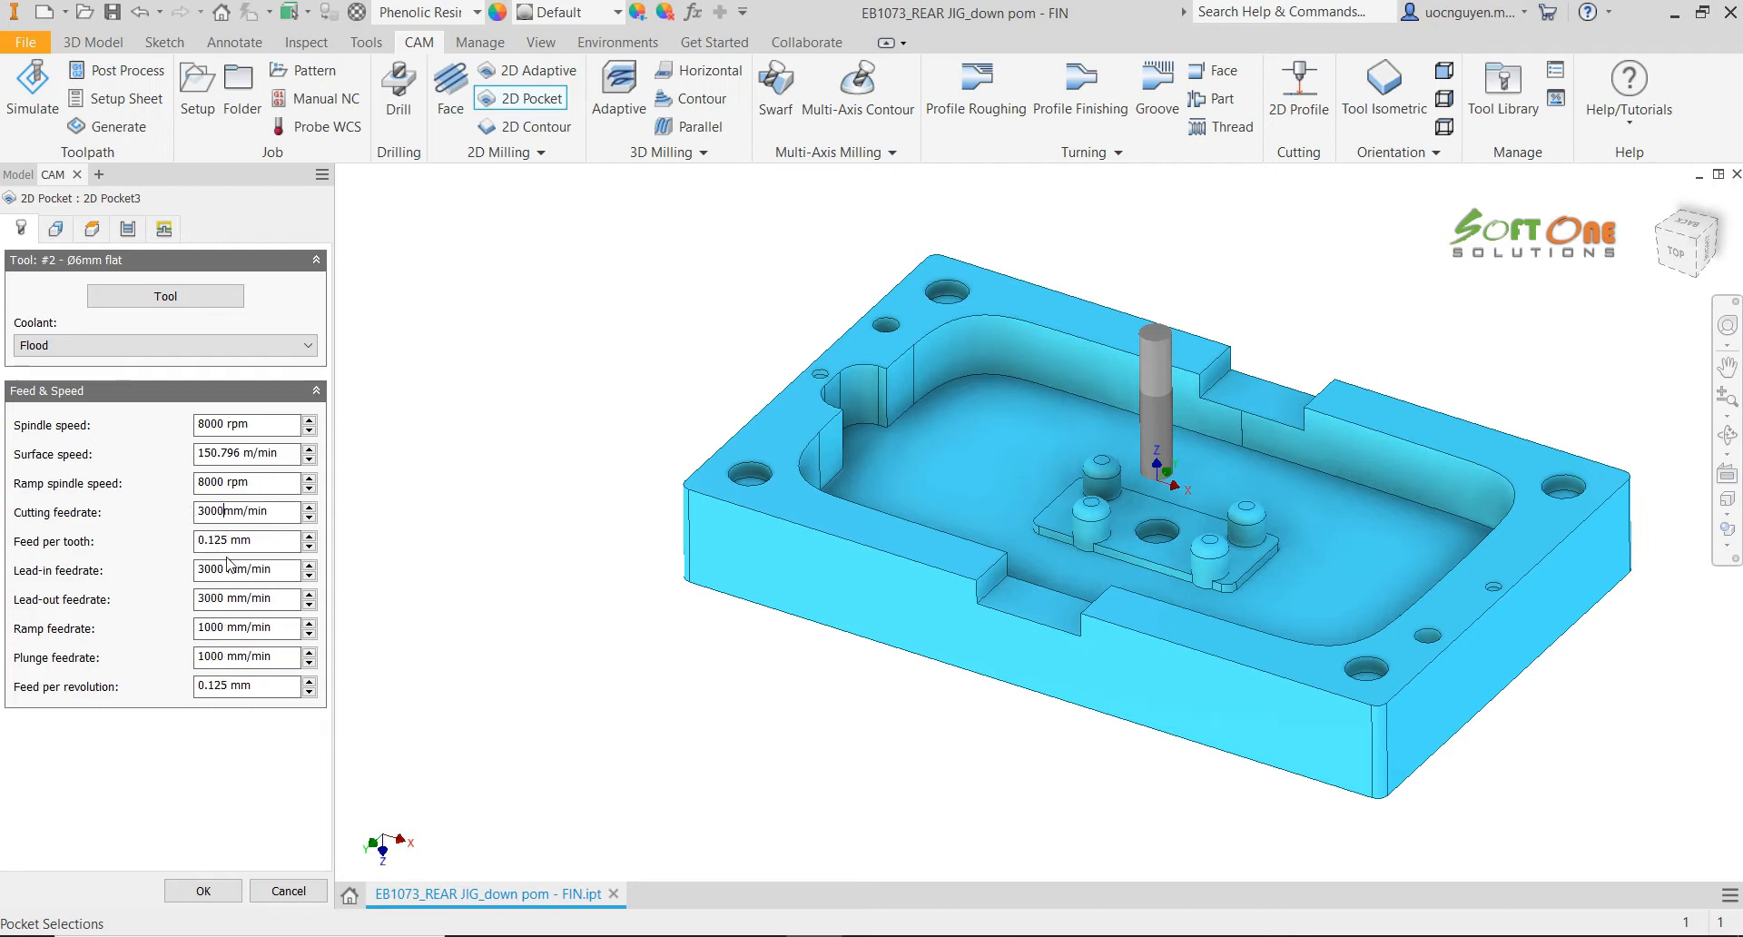
drag(227, 572, 192, 570)
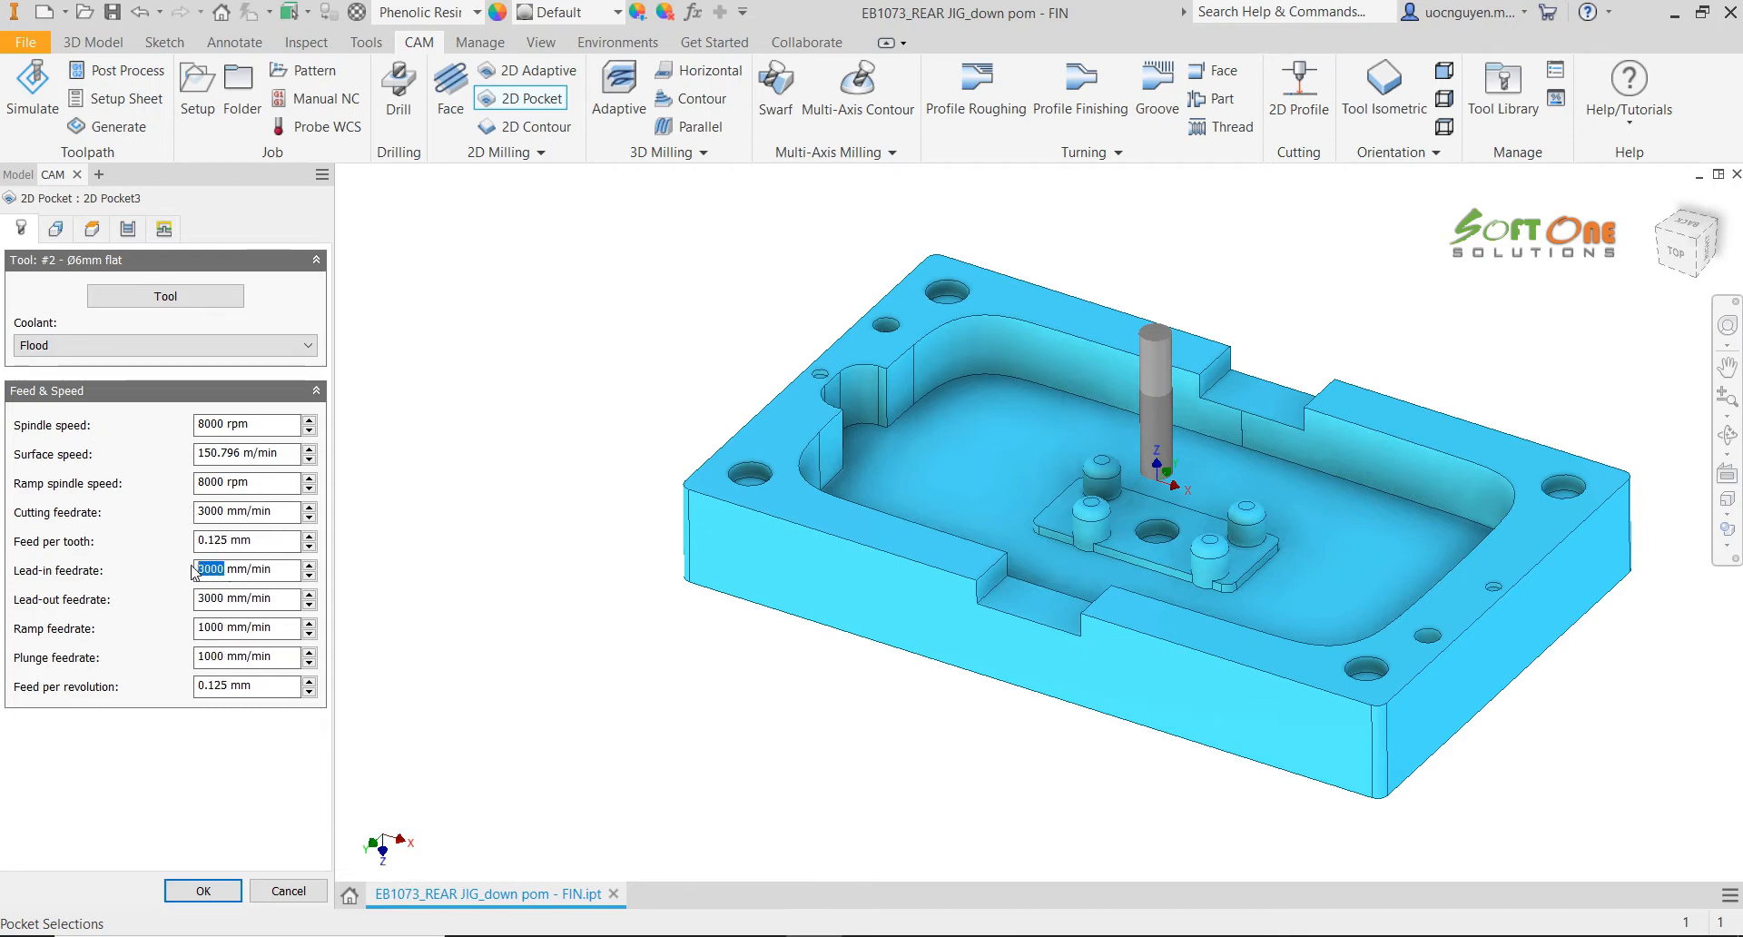
text(1500)
Select the floor contour of the block's large central cavity as the pocket geometry
click(56, 229)
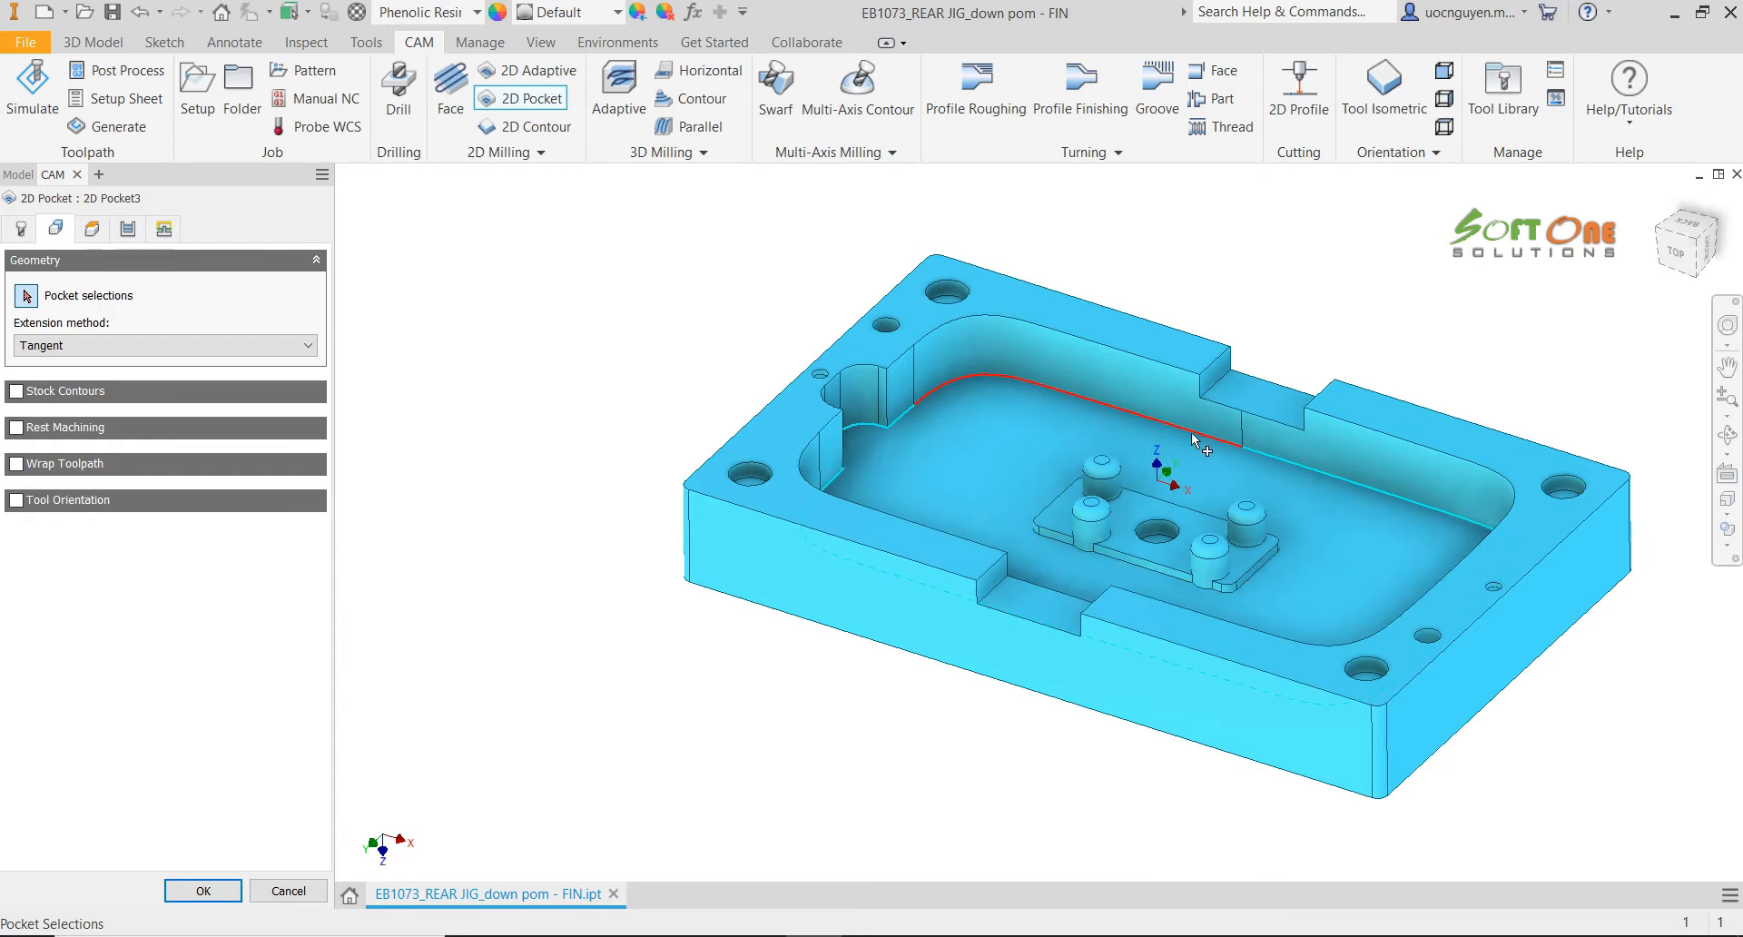
click(1214, 444)
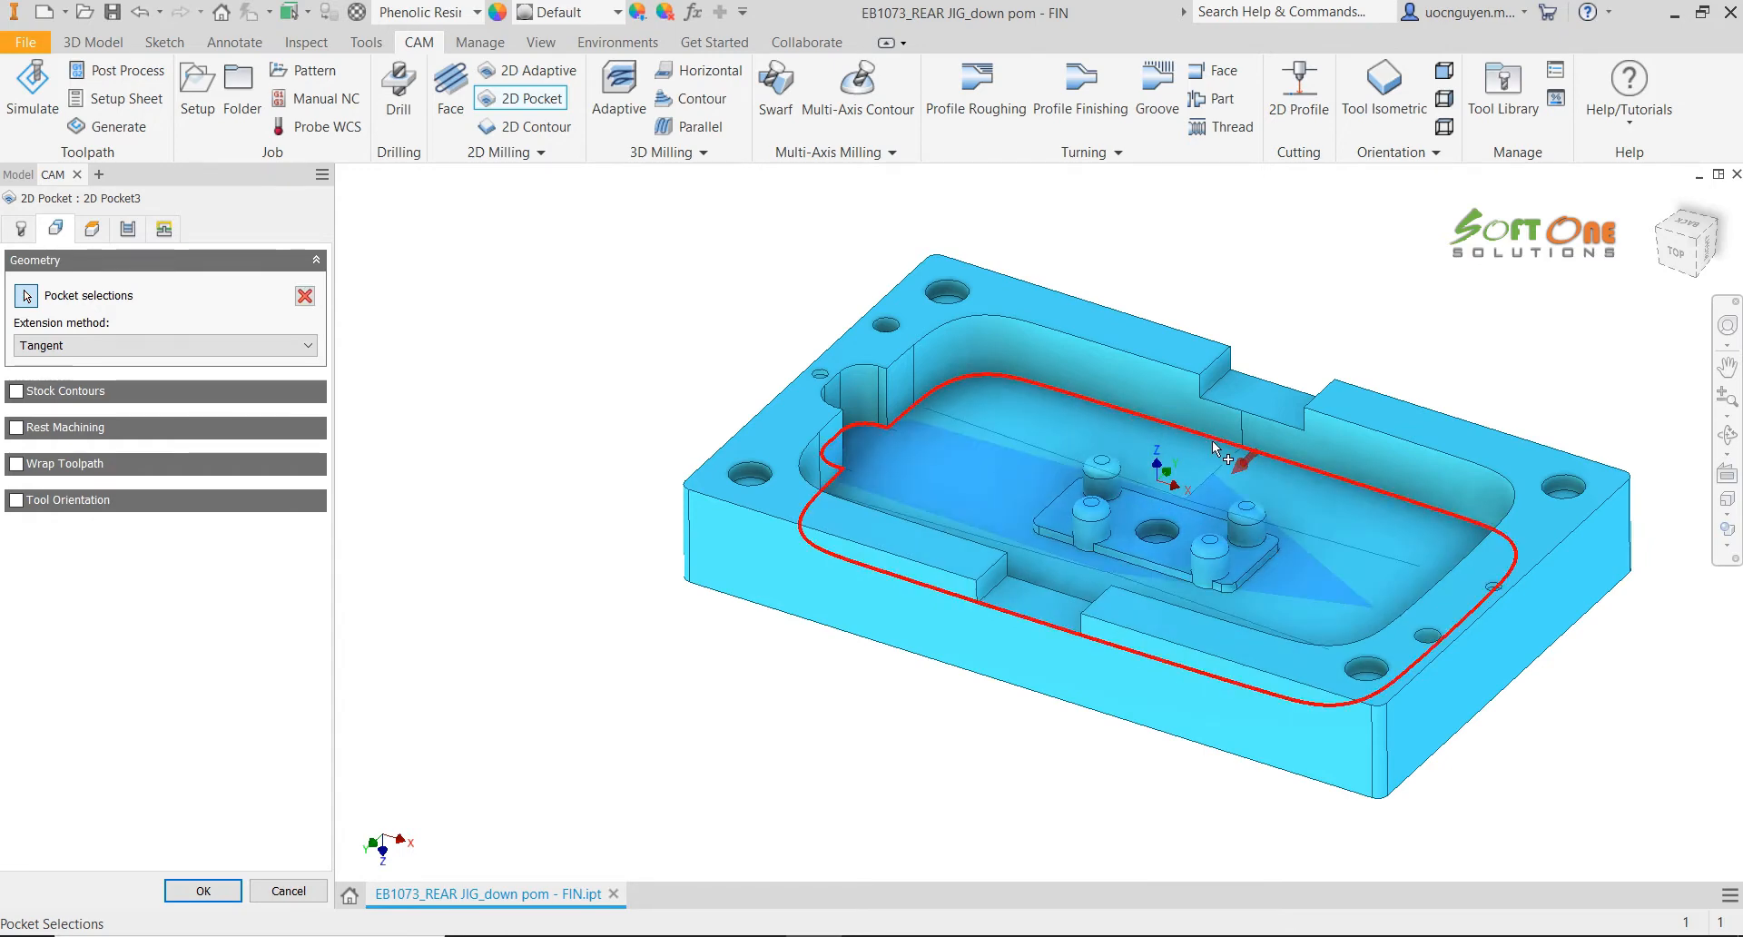
Set the pocket operation's clearance height offset to 50 mm and its feed height offset to 3 mm
click(91, 228)
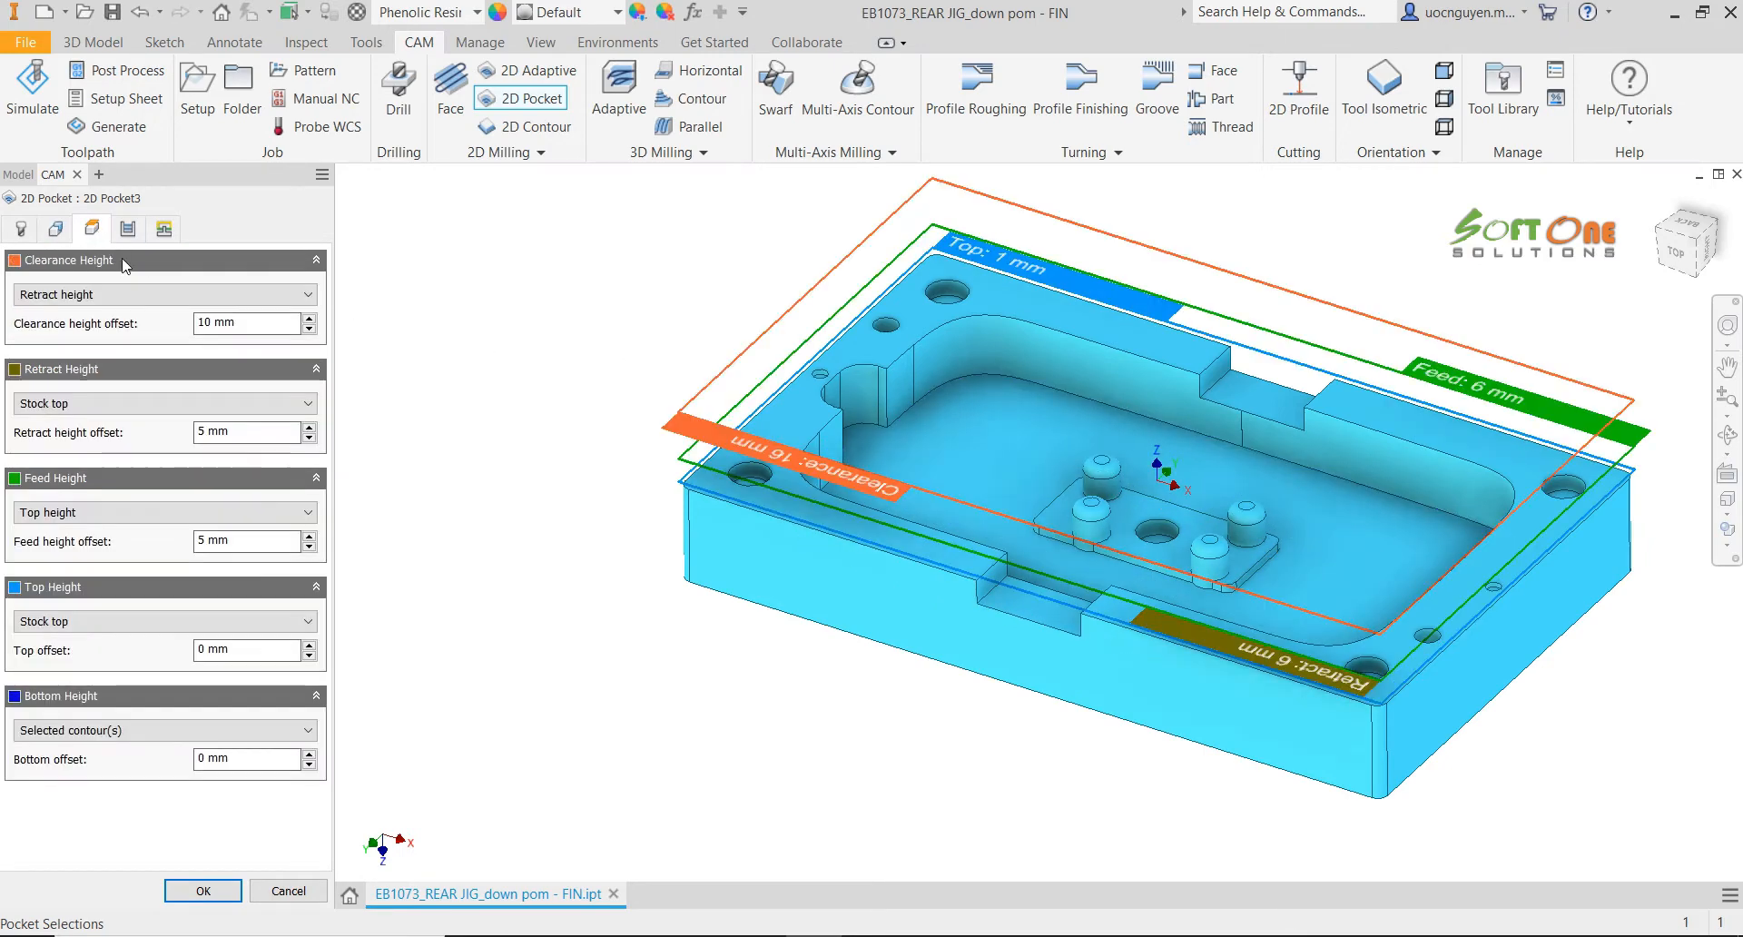
click(202, 323)
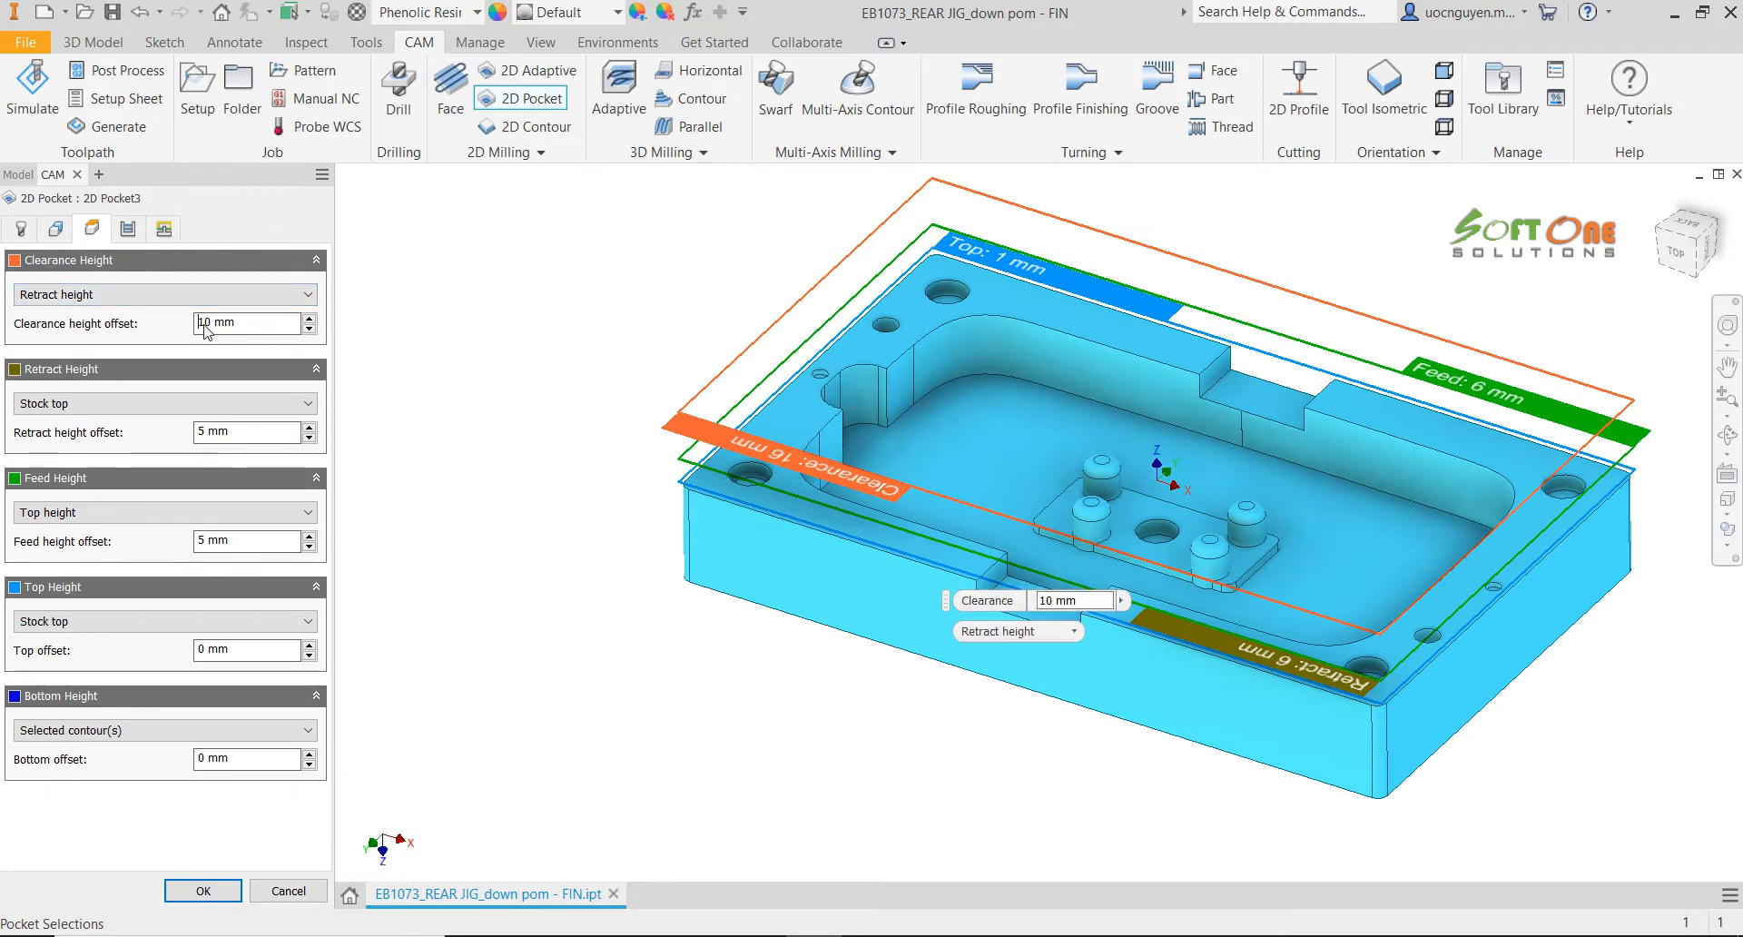
drag(205, 323, 195, 325)
text(5)
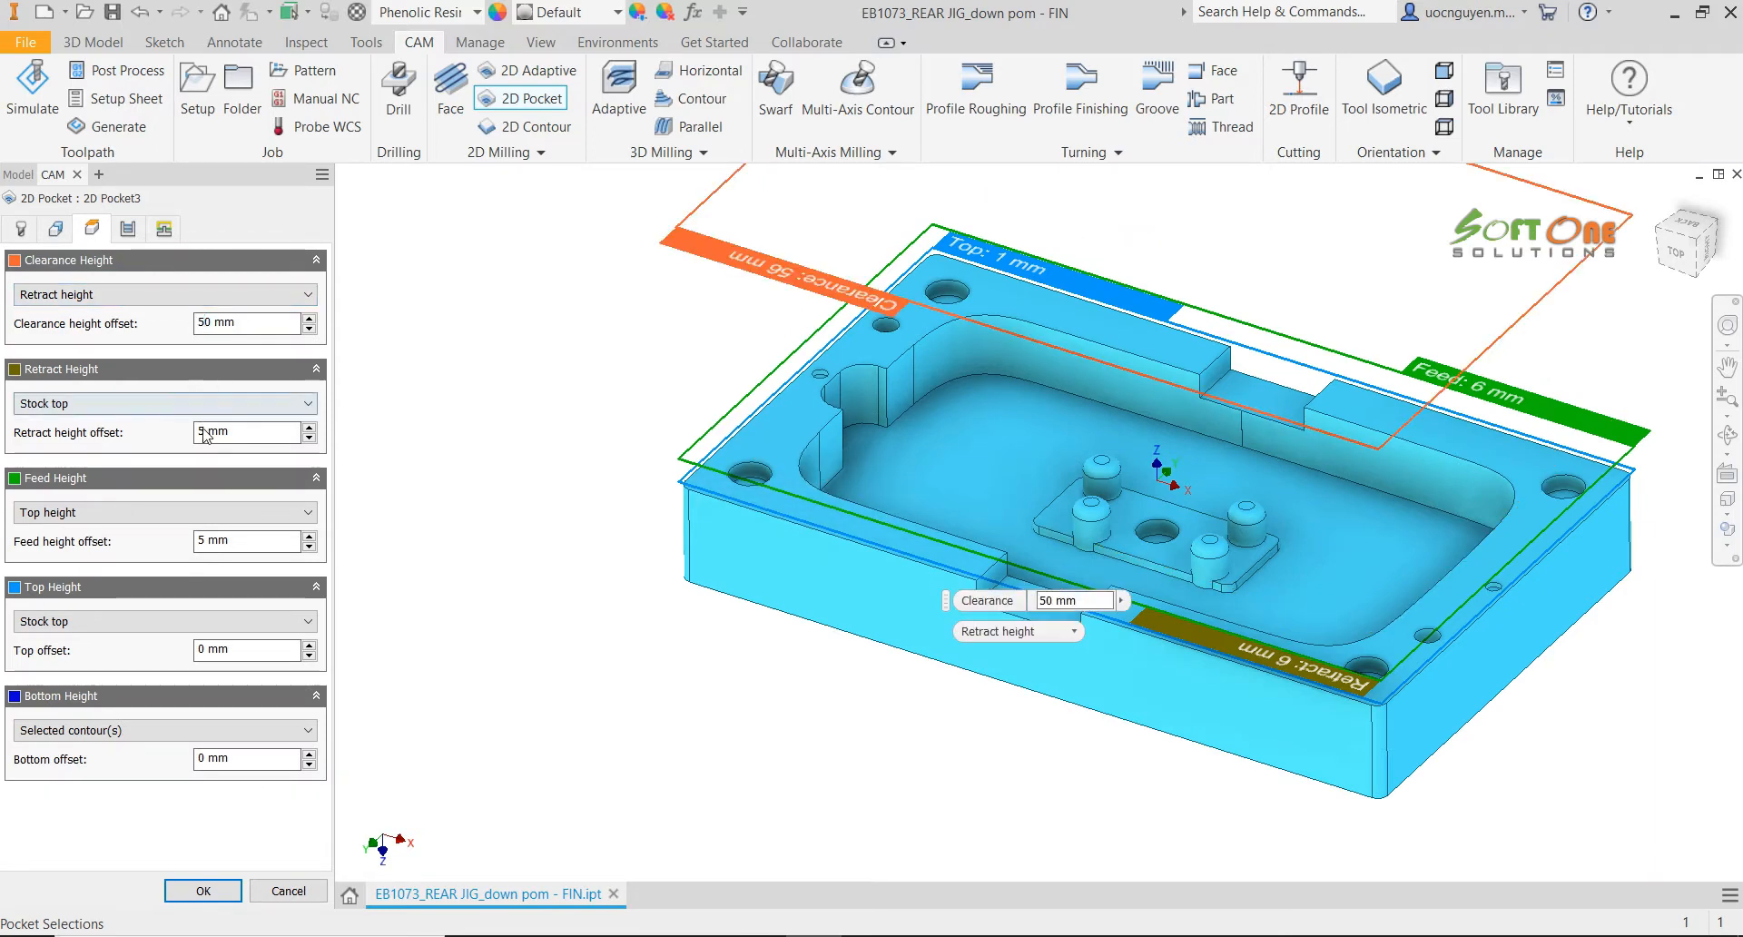
click(202, 540)
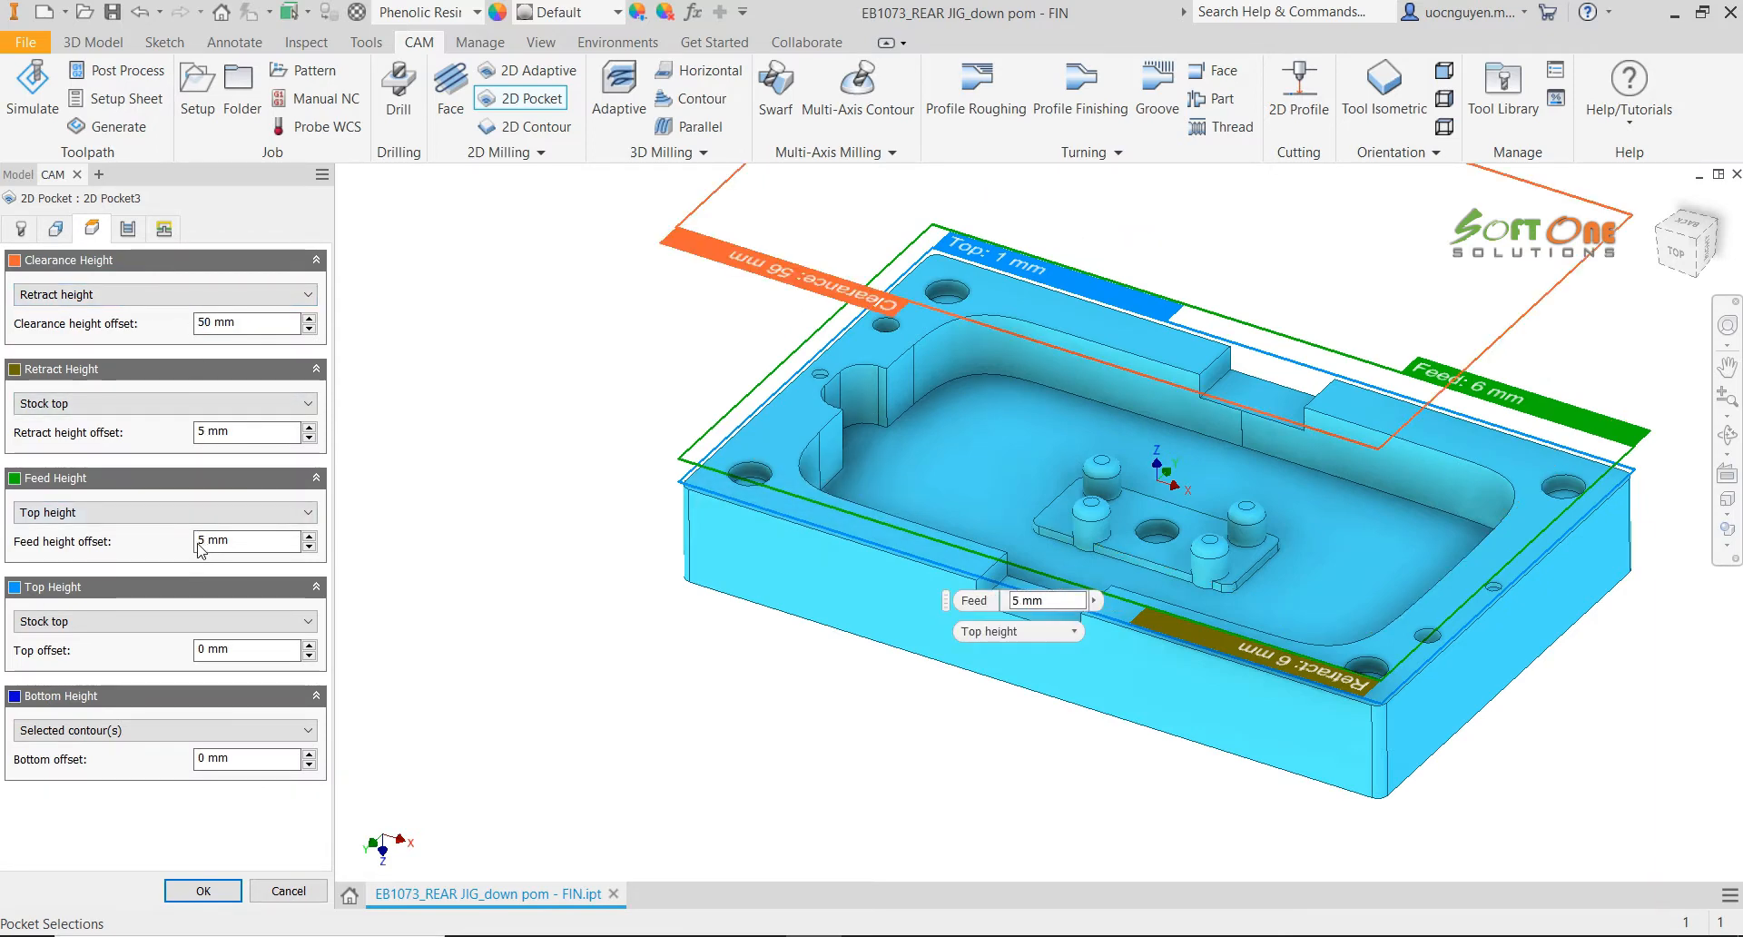
drag(205, 542, 196, 541)
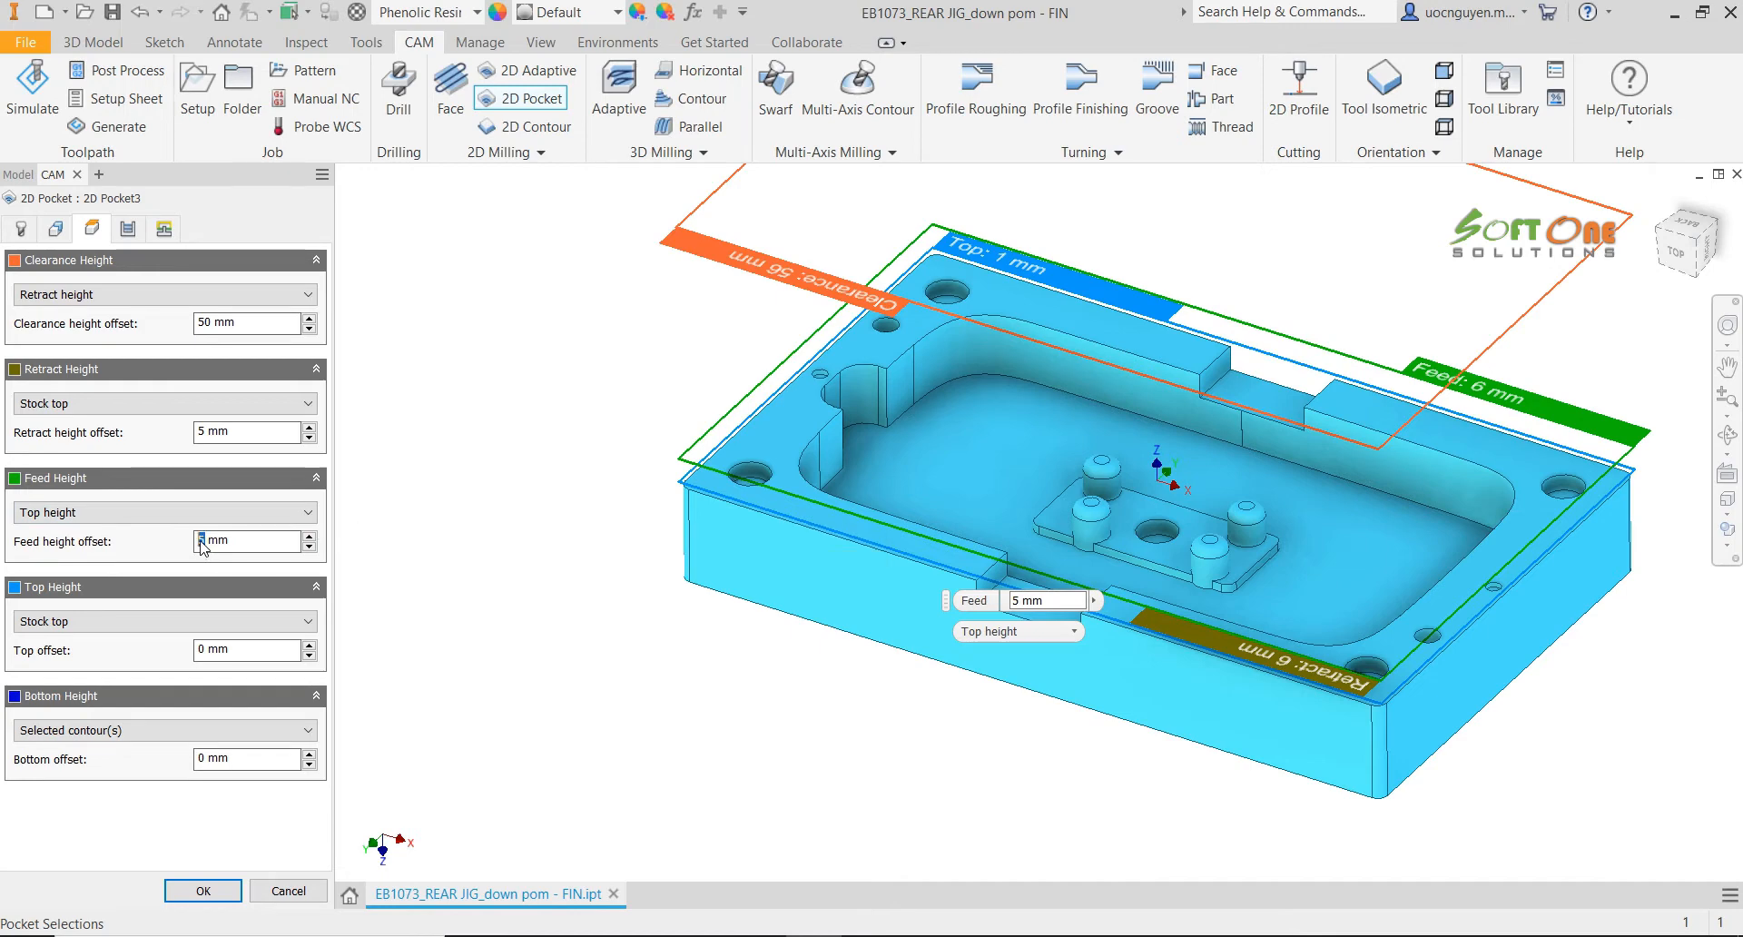
text(3)
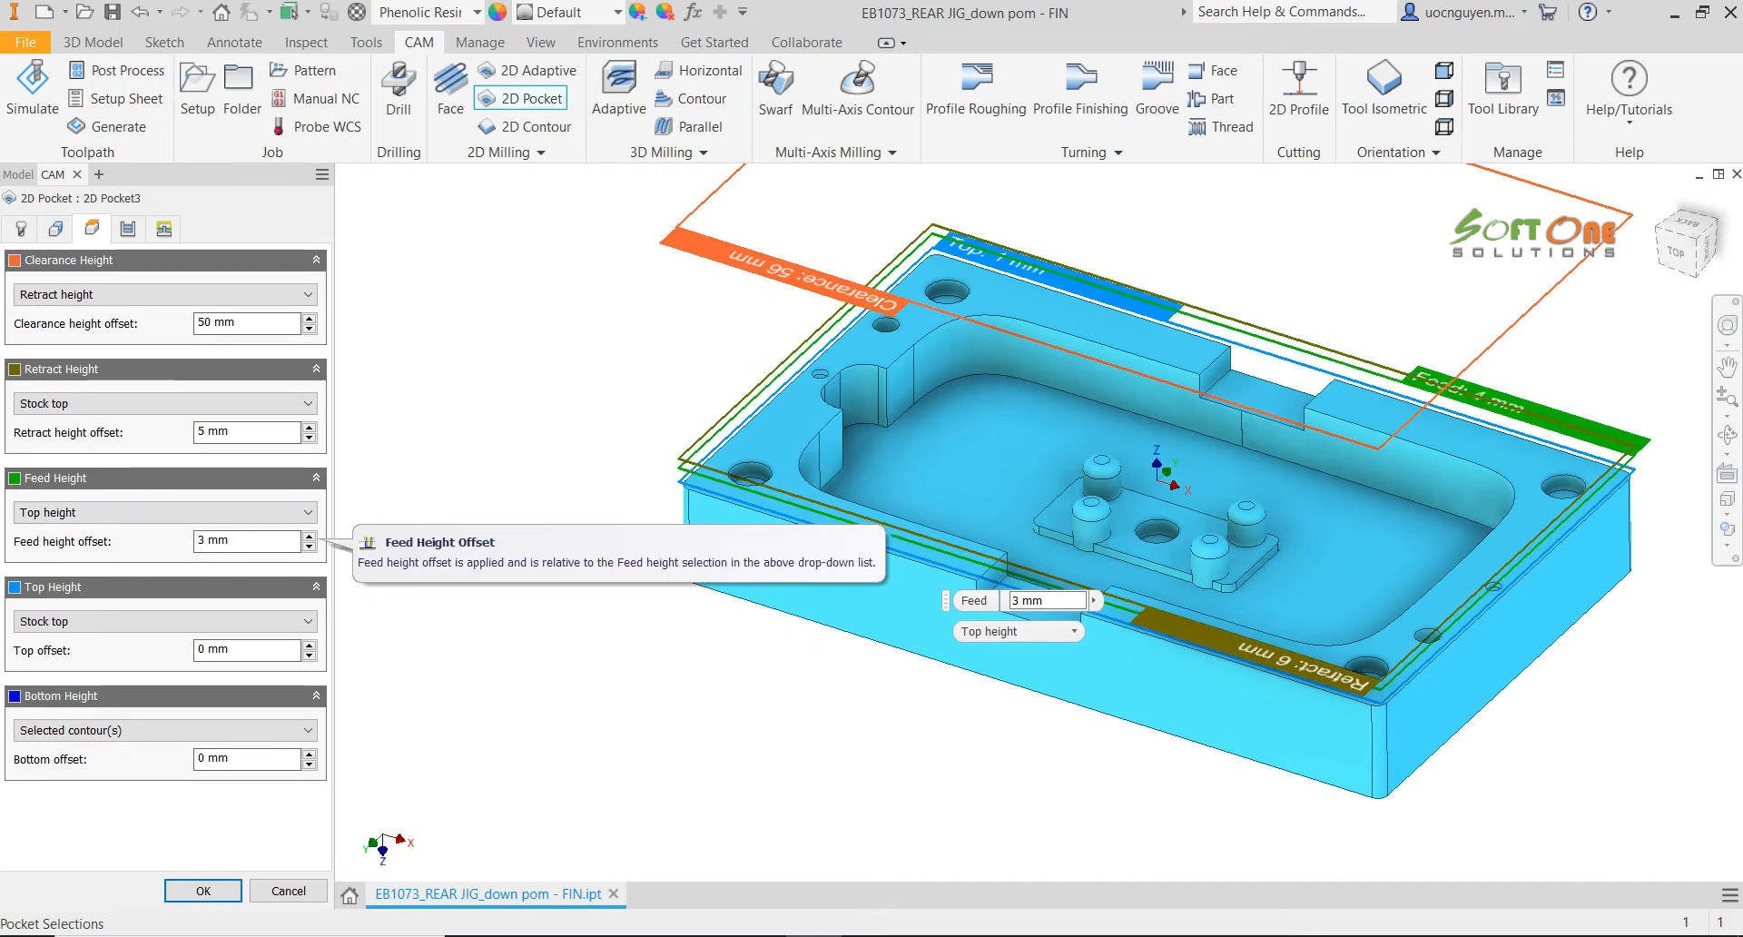
Set the top height reference to Model top and the bottom height to Selection, picking the top of a pin inside the cavity
click(159, 621)
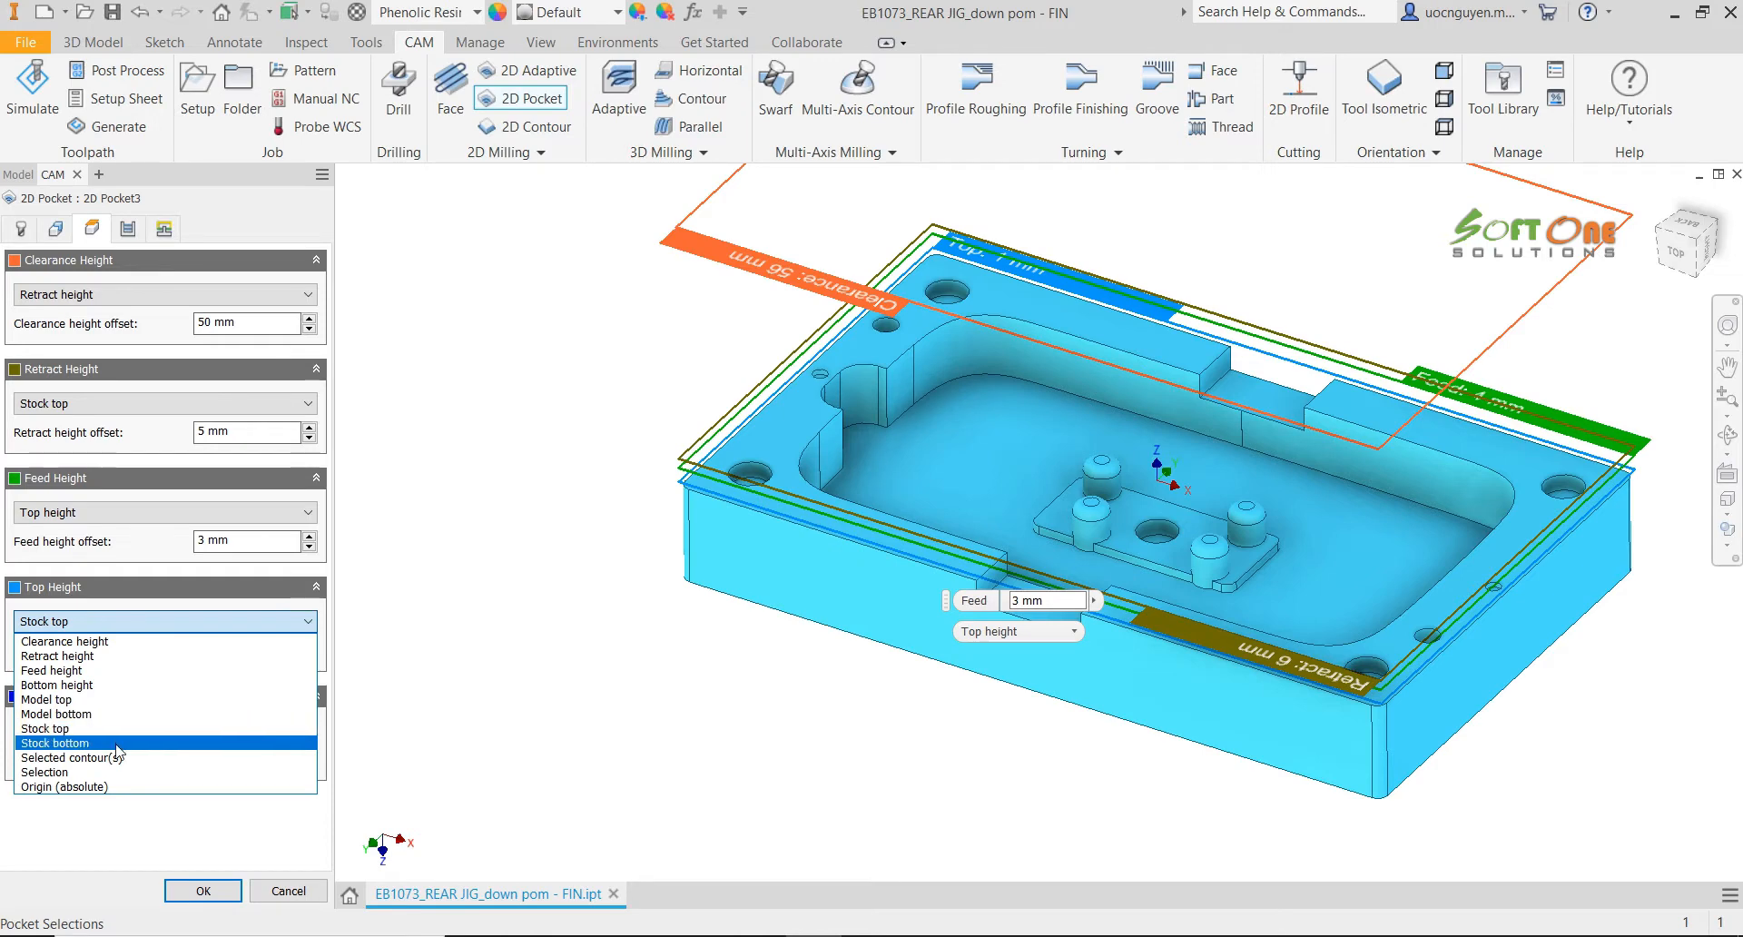
click(102, 701)
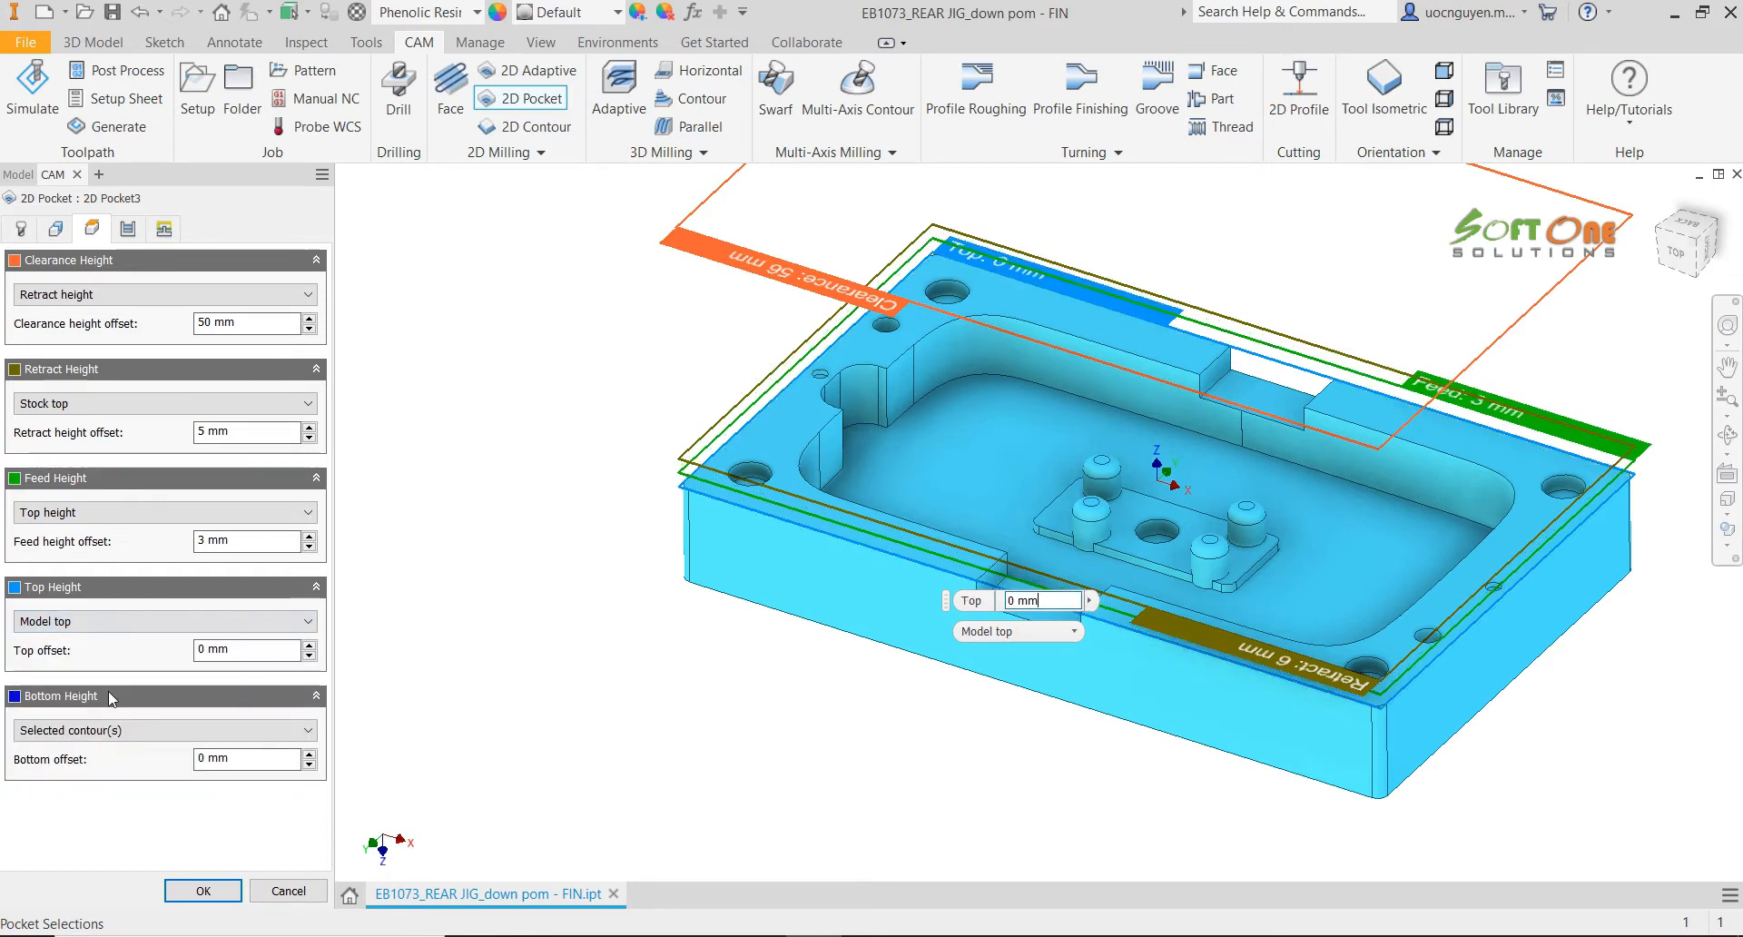
click(118, 729)
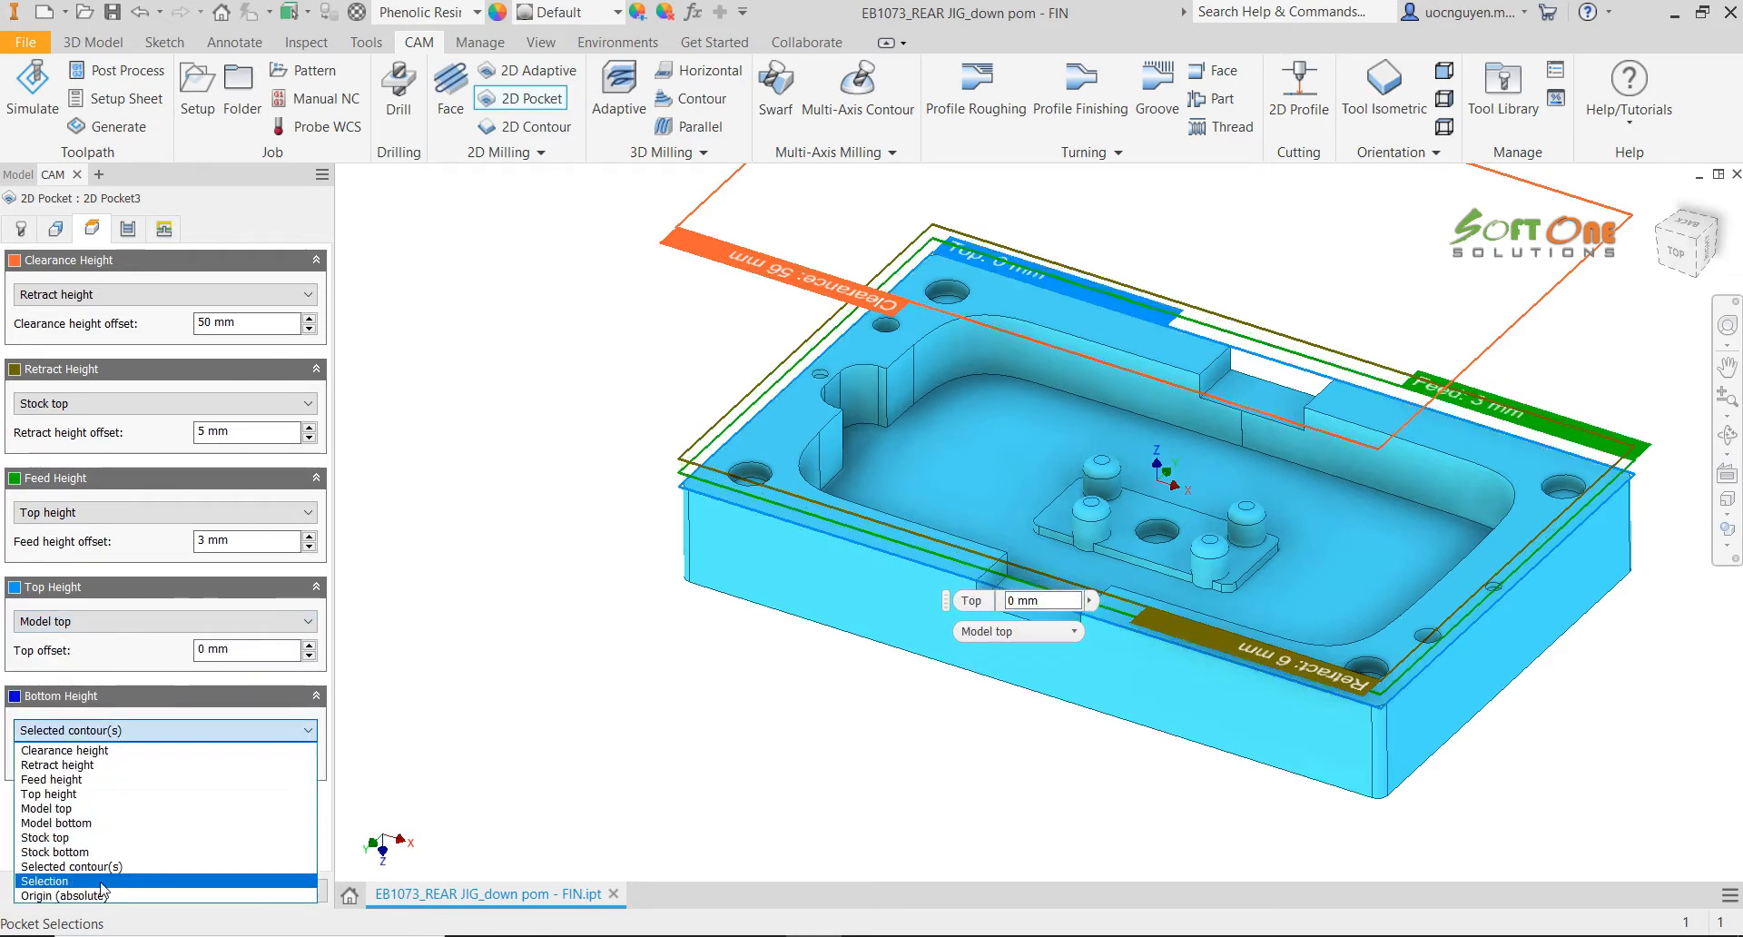
click(102, 885)
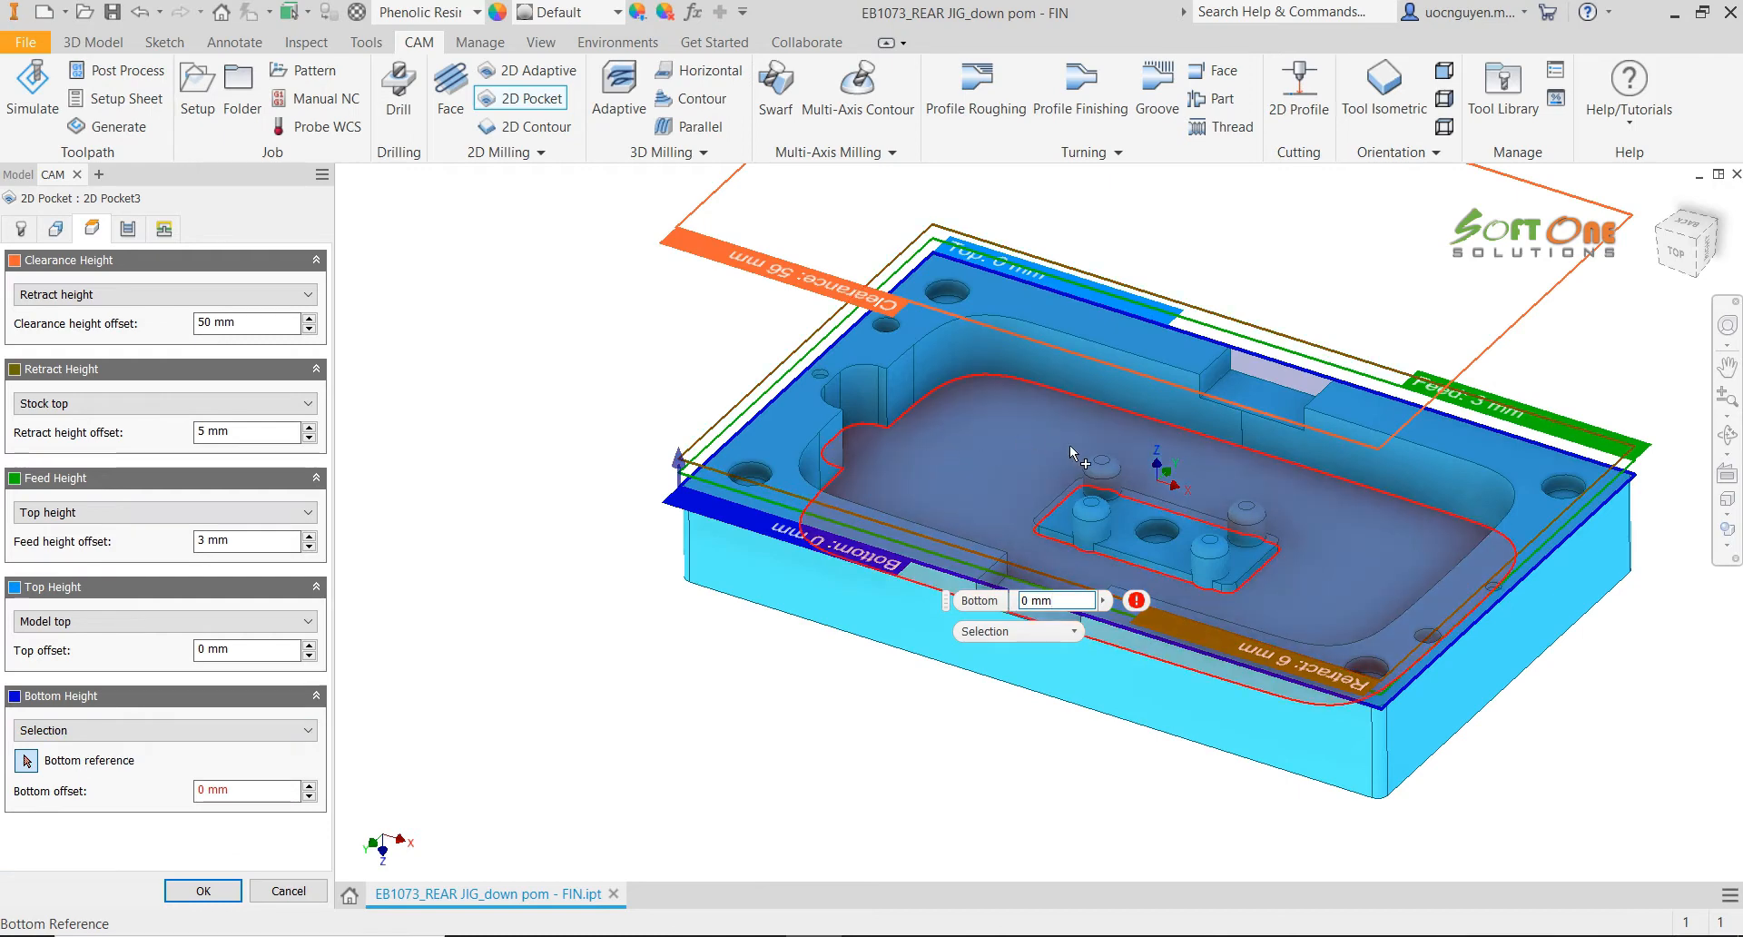
click(1108, 469)
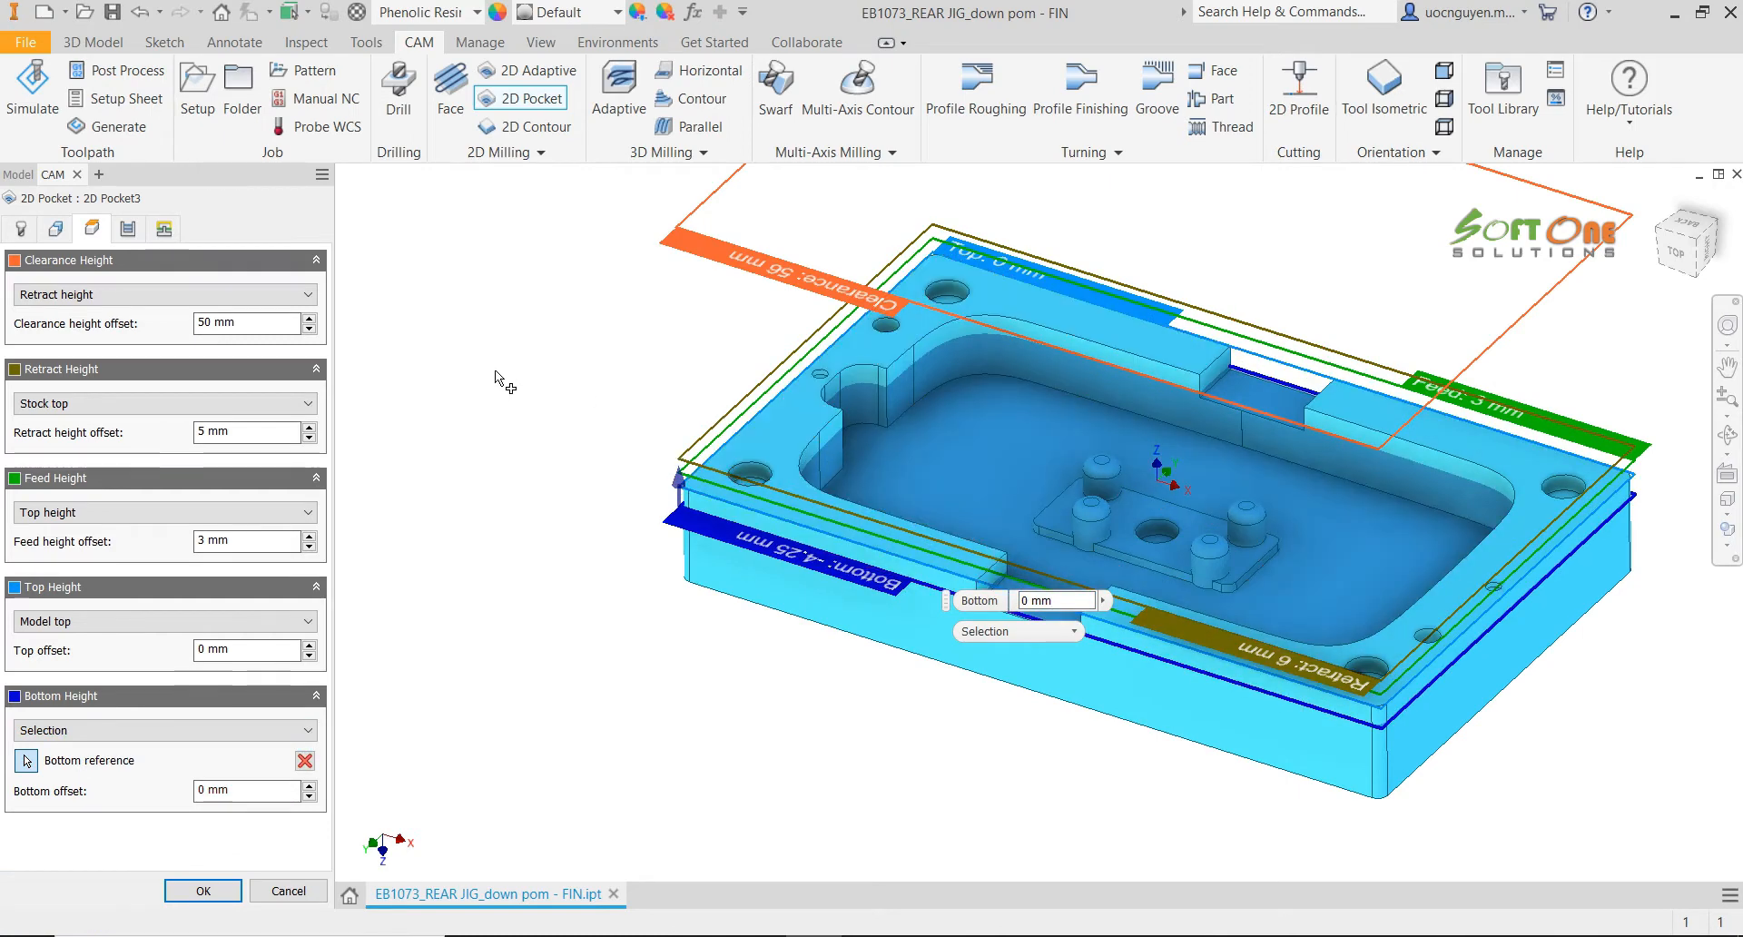
Set the pocket operation's radial stock to leave to 0.15 mm and its axial stock to leave to 0.1 mm
click(131, 231)
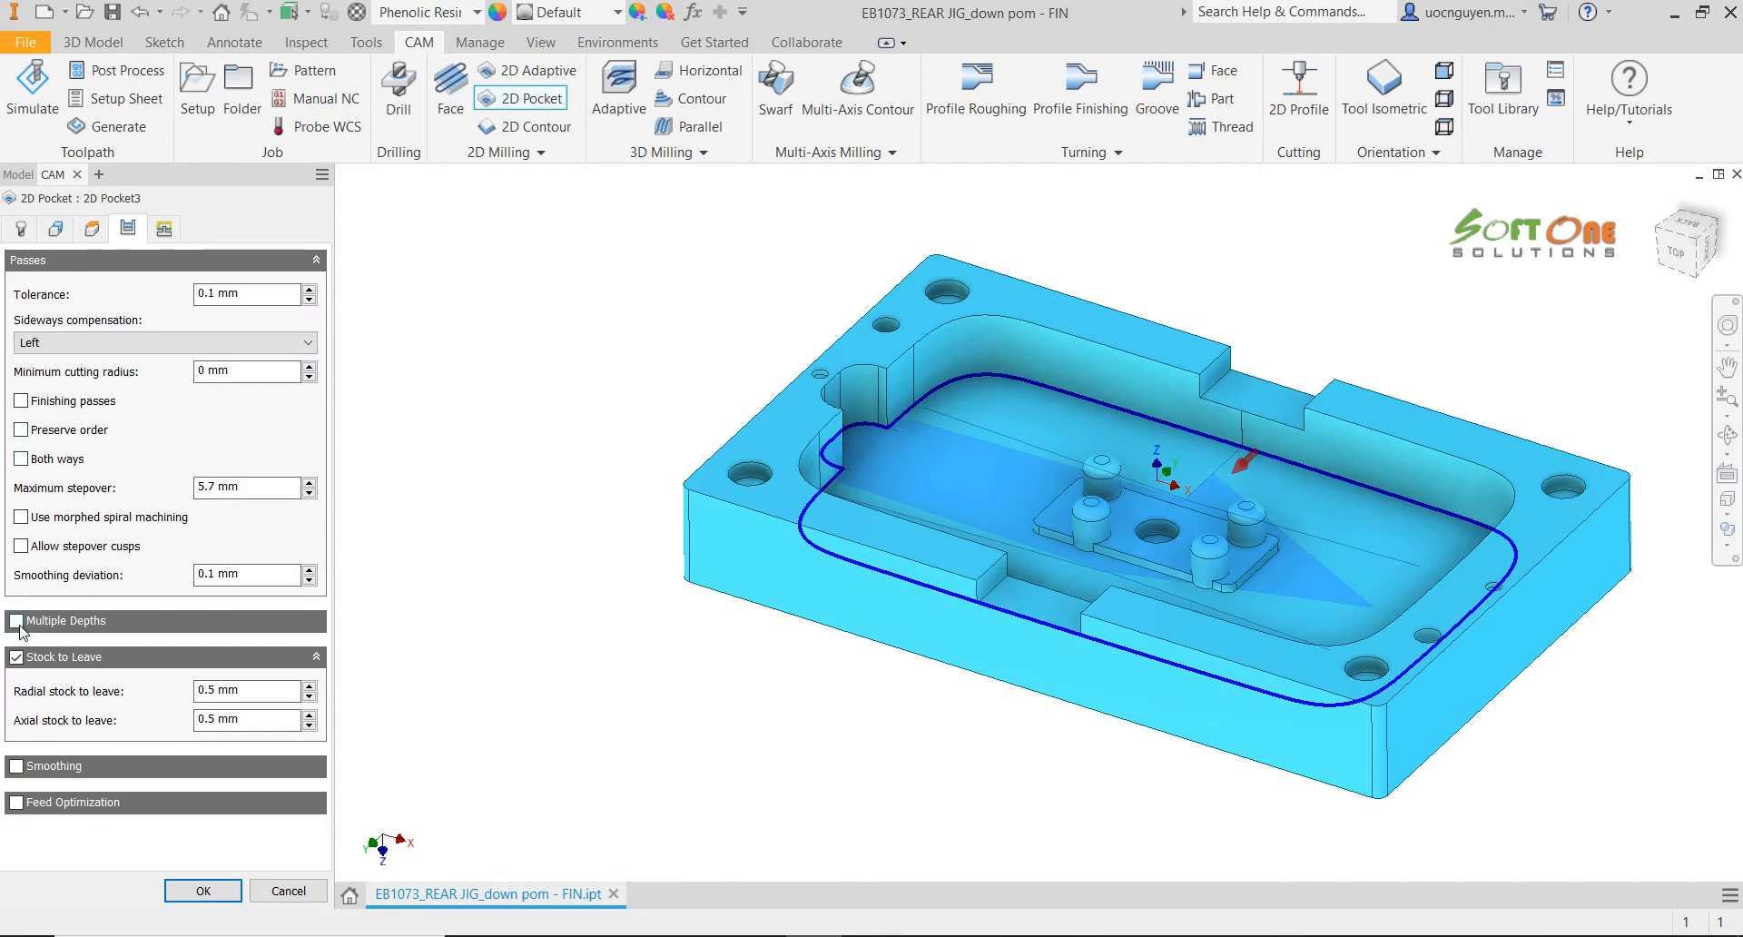
click(262, 691)
text(0.15)
key(Tab)
text(0)
Enable smoothing, both-ways cutting and multiple depths for the pocket passes
click(17, 767)
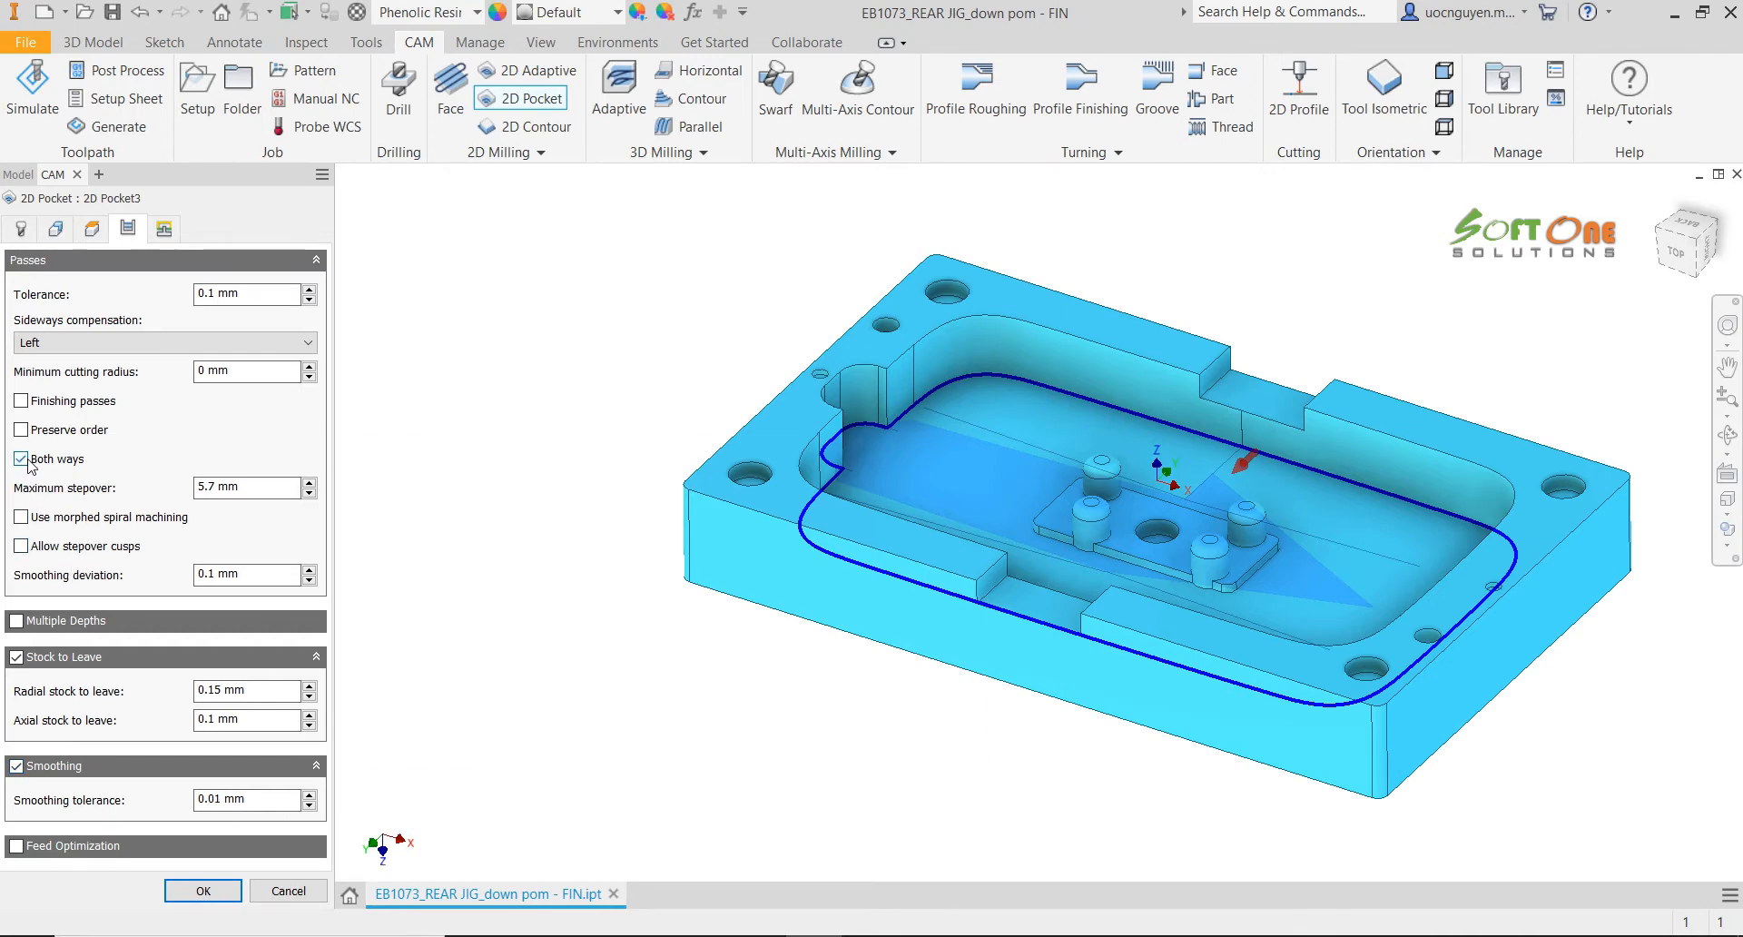
click(15, 621)
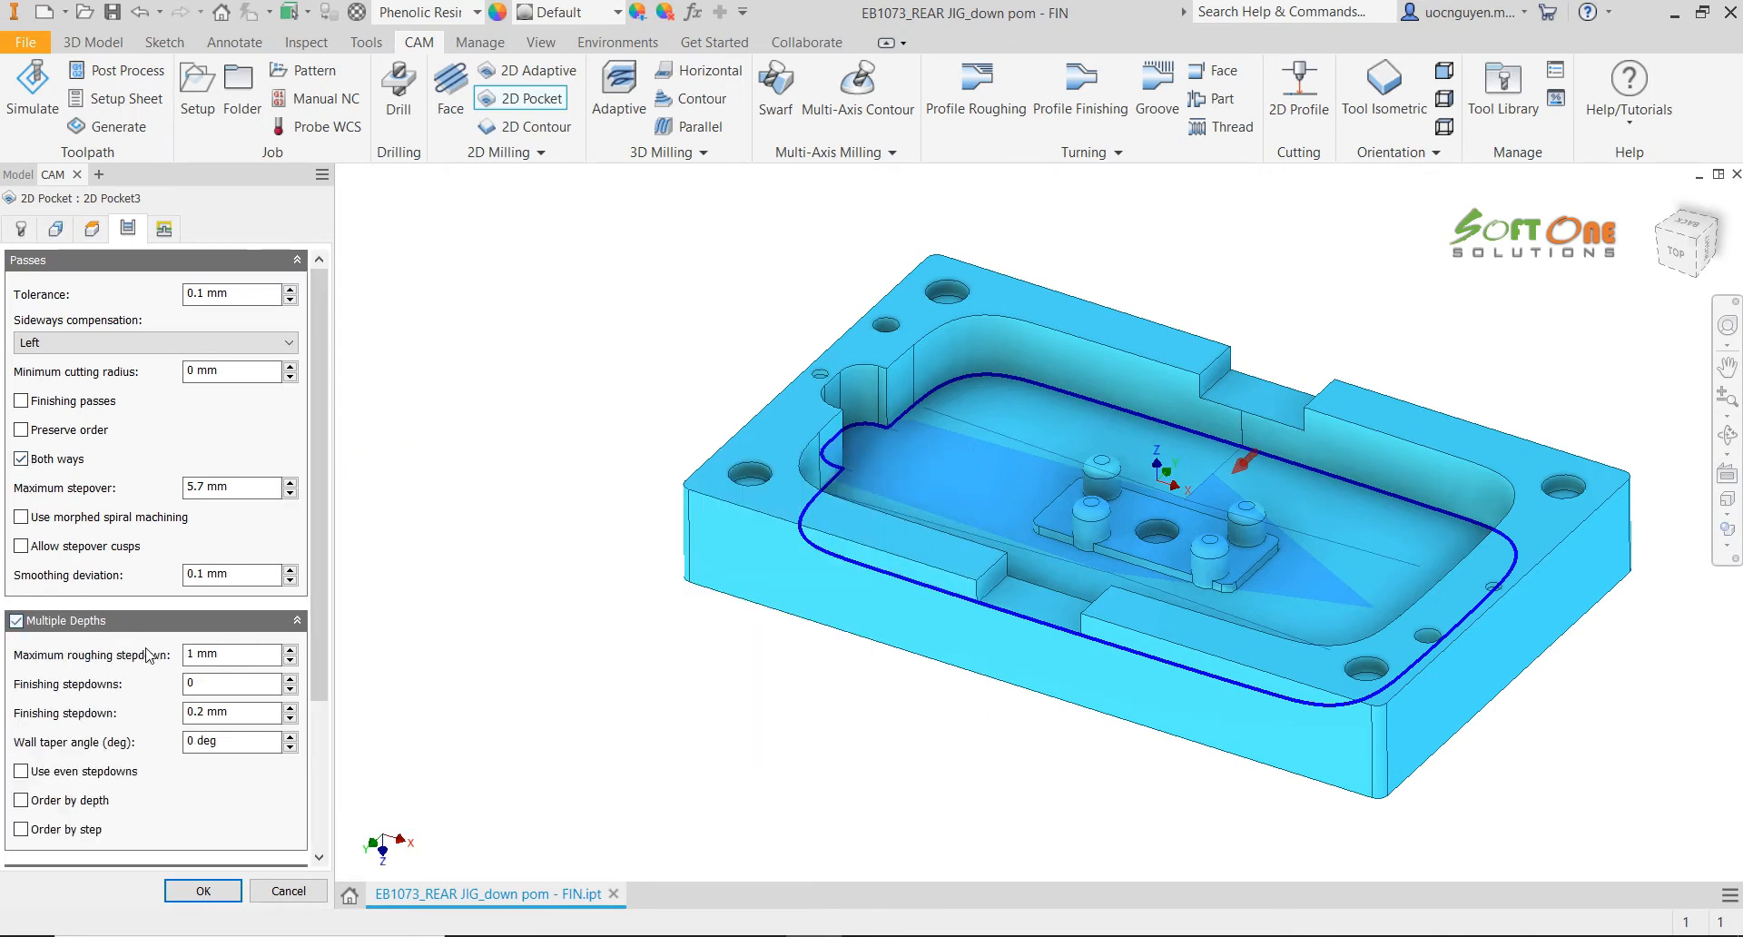
mouse_move(320, 647)
mouse_down()
mouse_move(325, 727)
mouse_move(320, 640)
mouse_up()
Set the helix ramp clearance height to 1 mm and generate the pocket toolpath
click(170, 233)
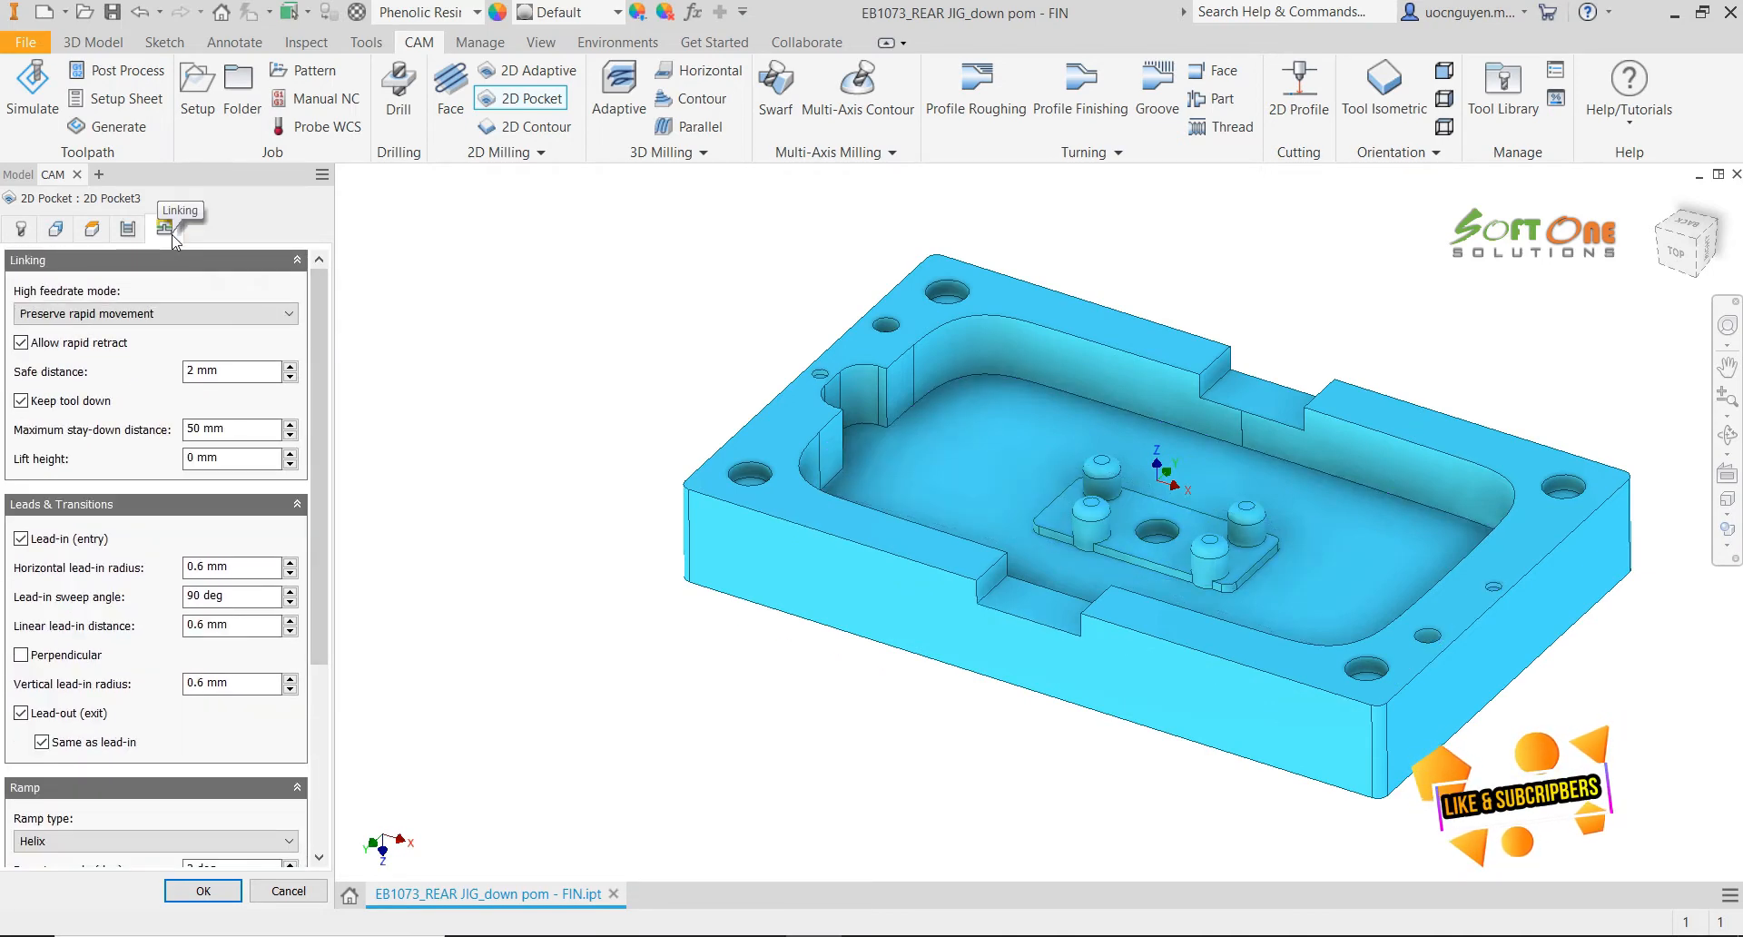
drag(322, 423, 325, 613)
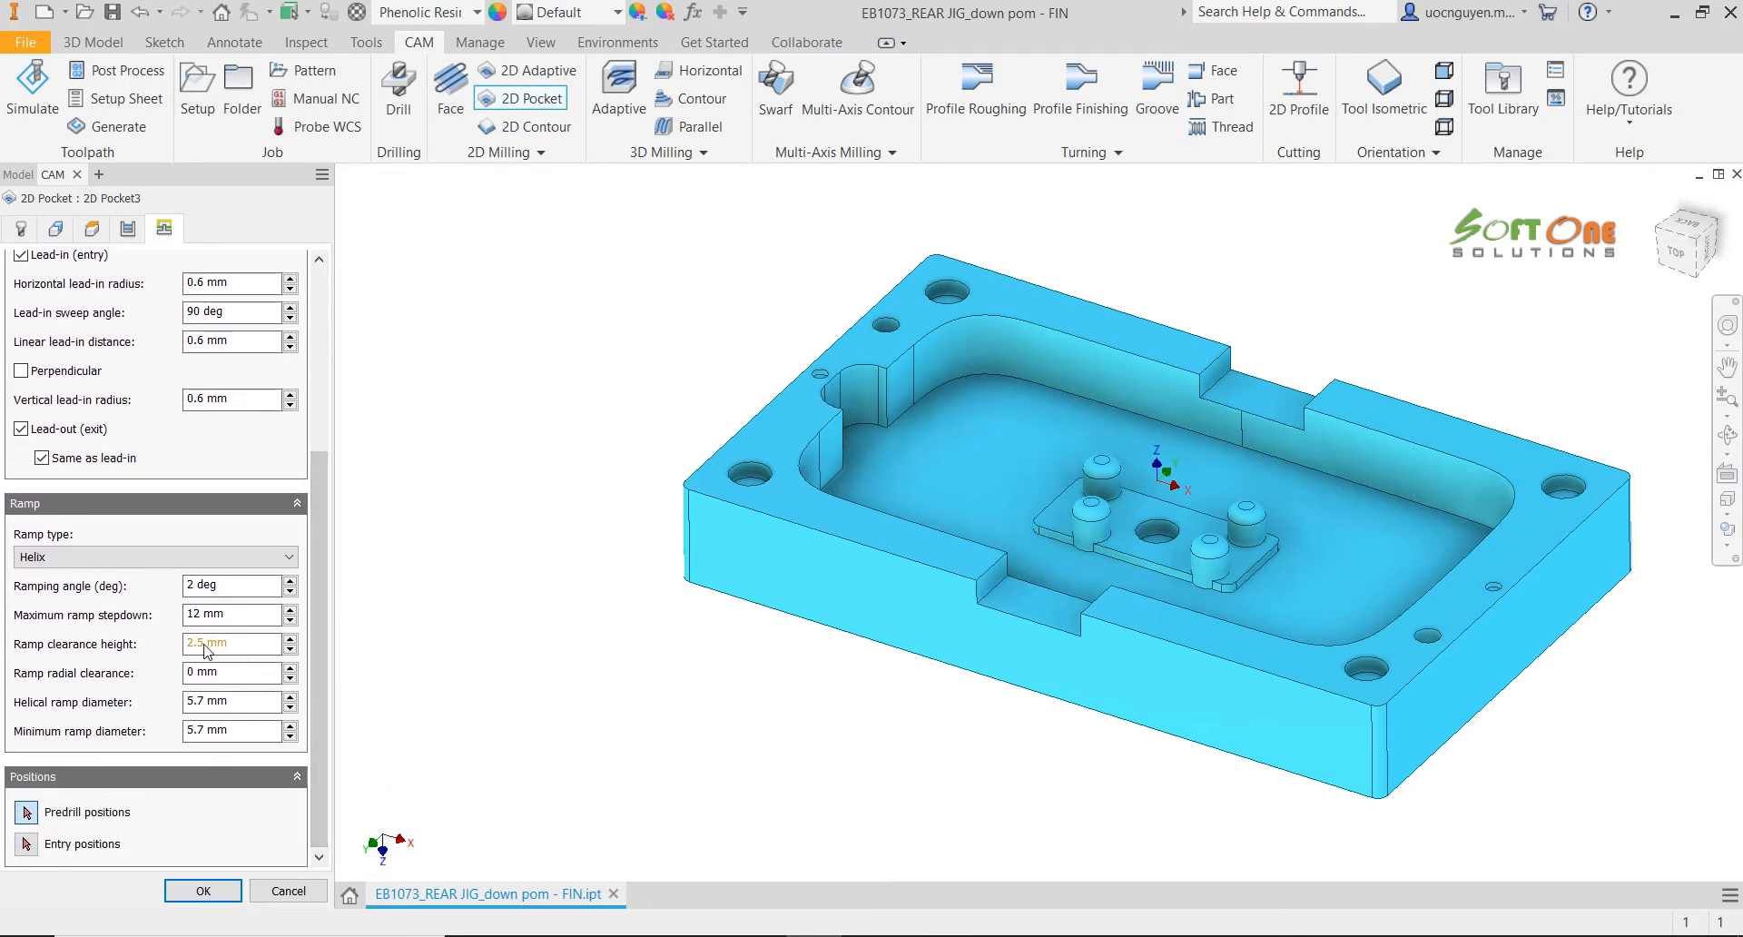
text(1)
drag(319, 623, 326, 498)
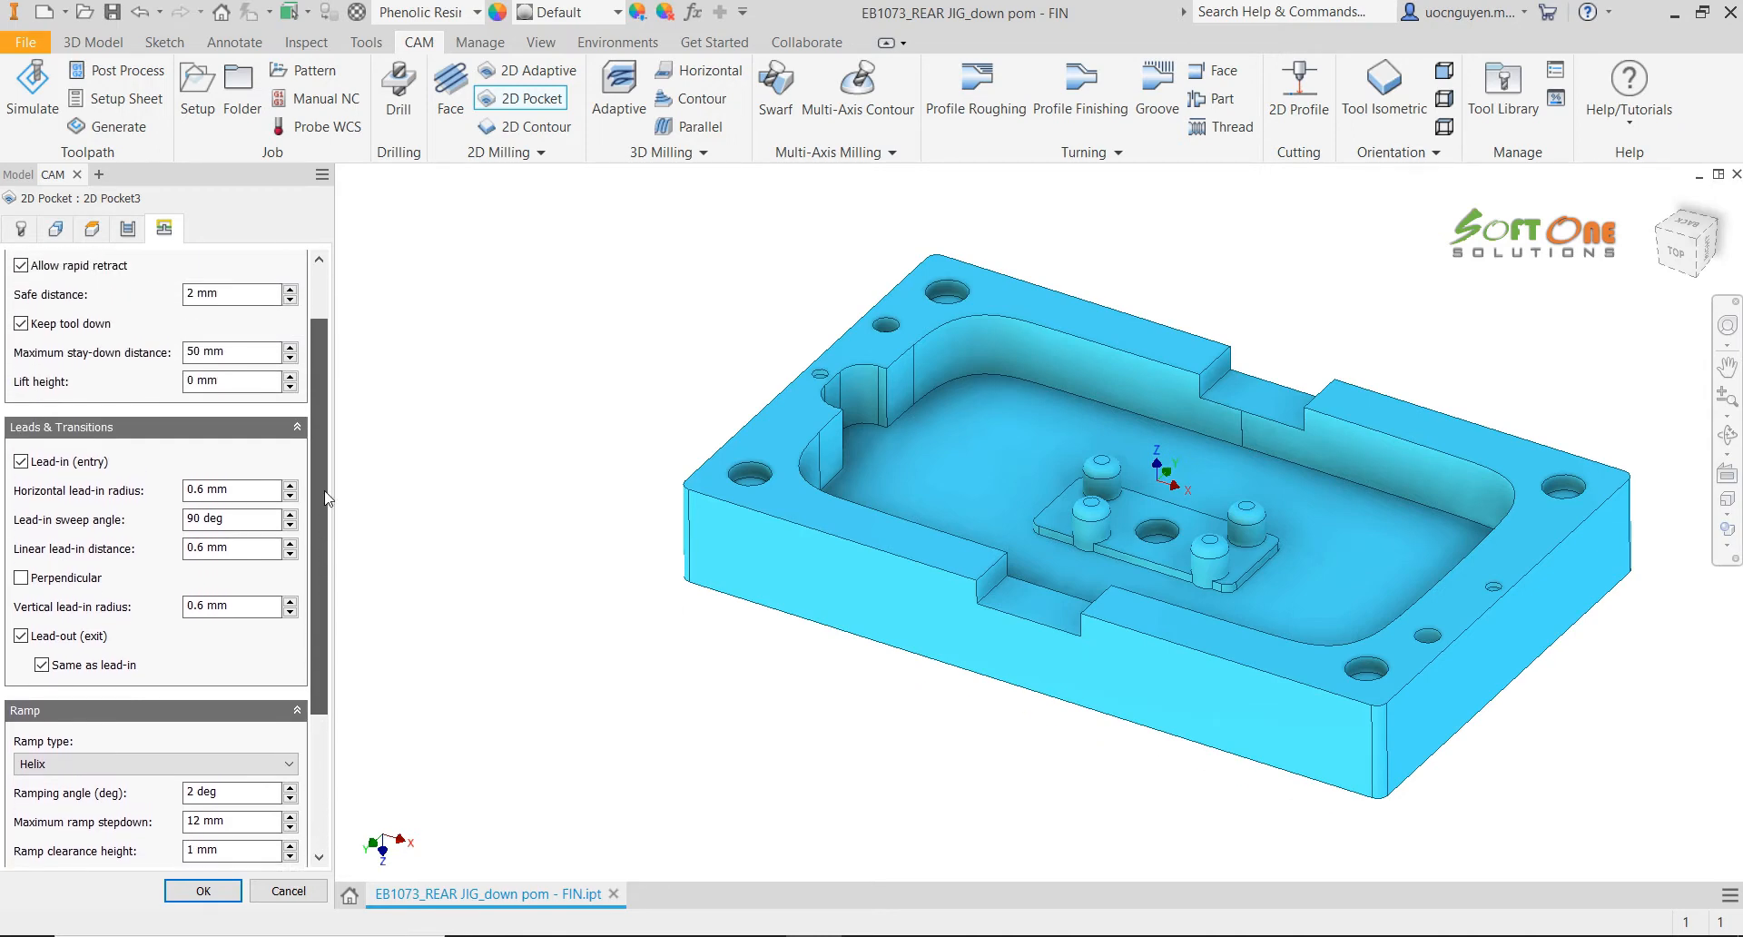
click(223, 890)
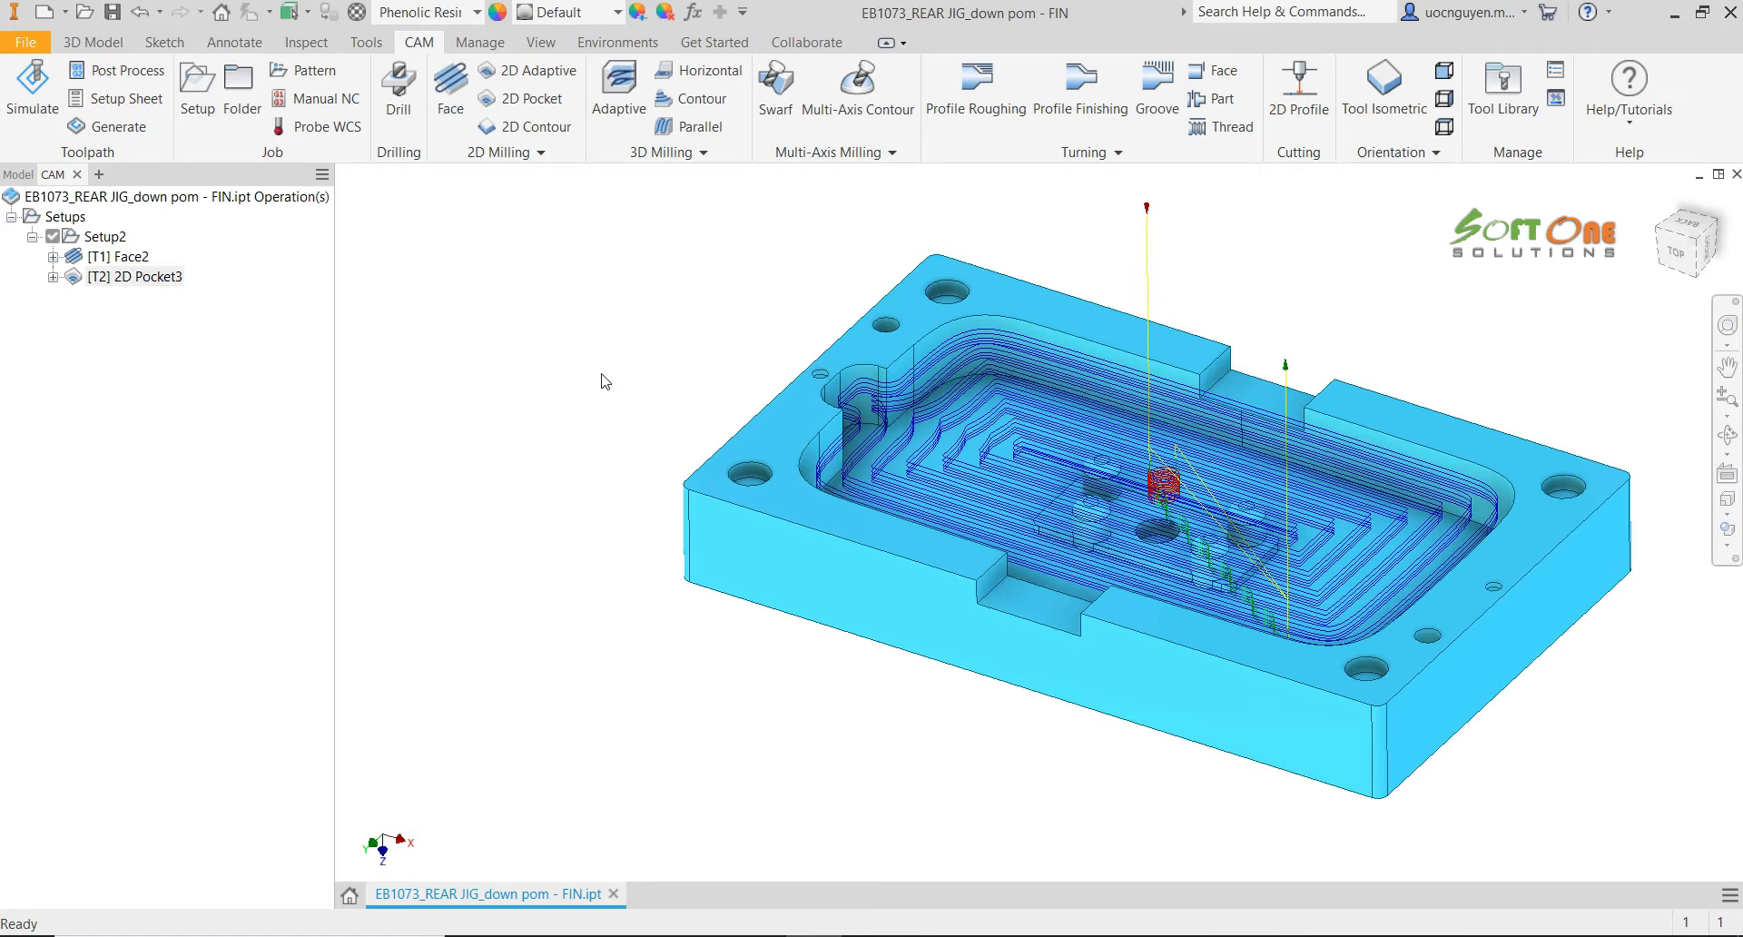
Duplicate the 2D Pocket operation and open the copy for editing
middle_drag(605, 381, 595, 376)
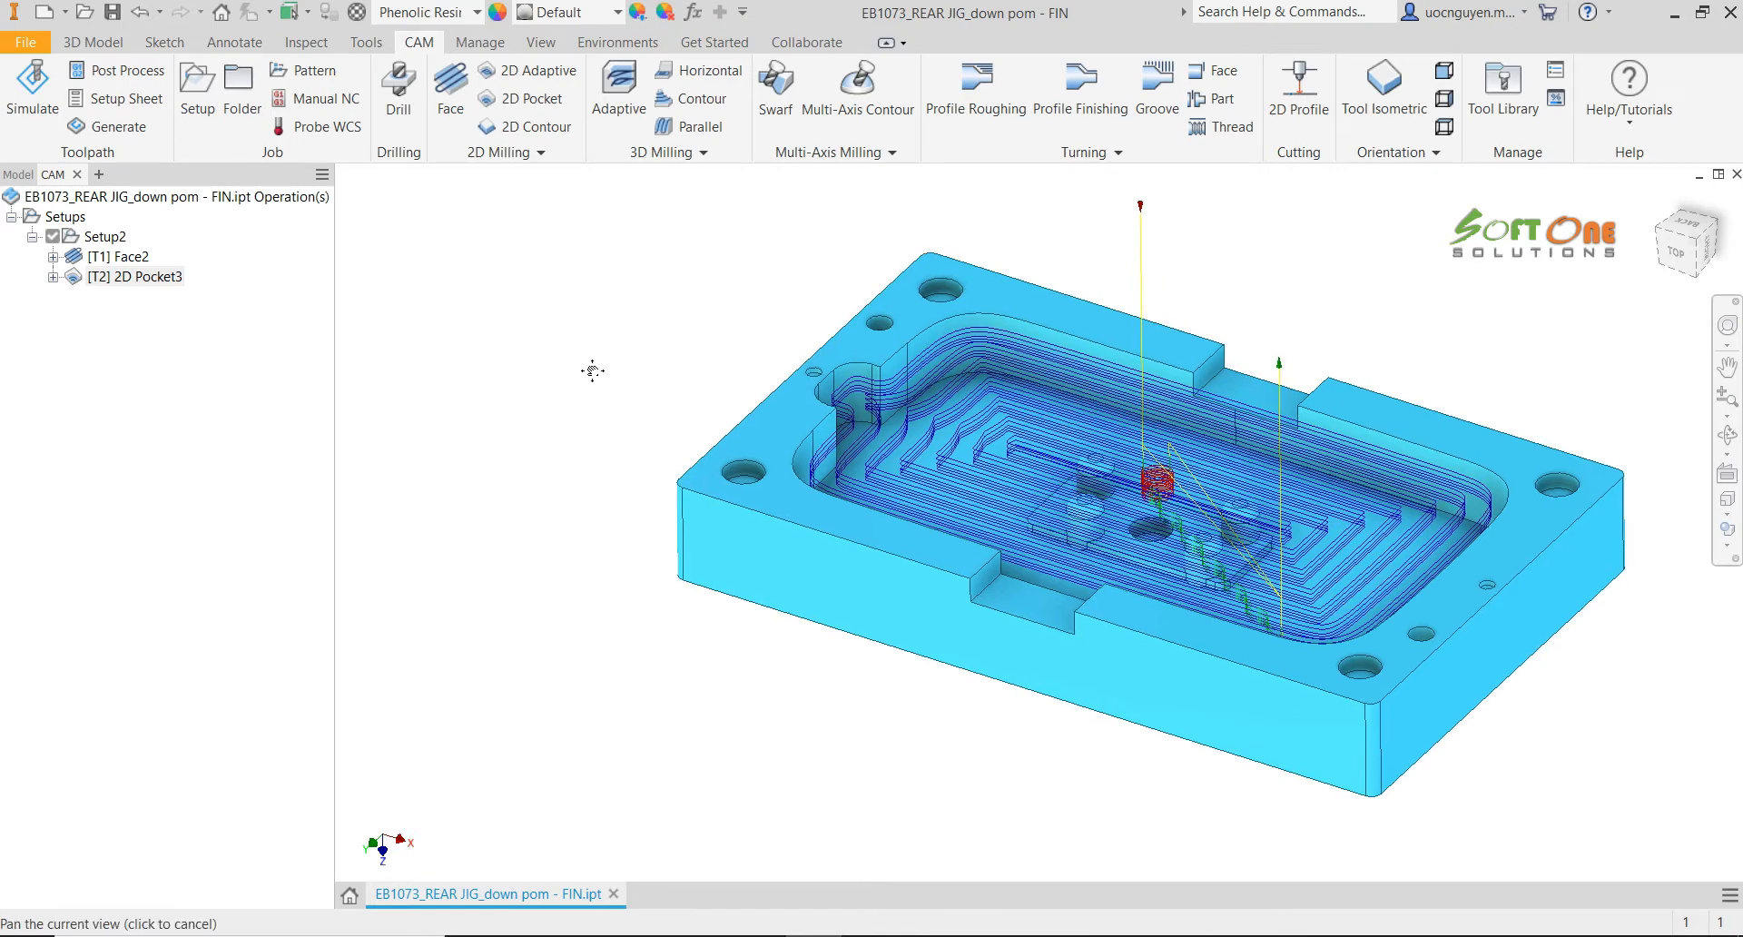
right_click(166, 277)
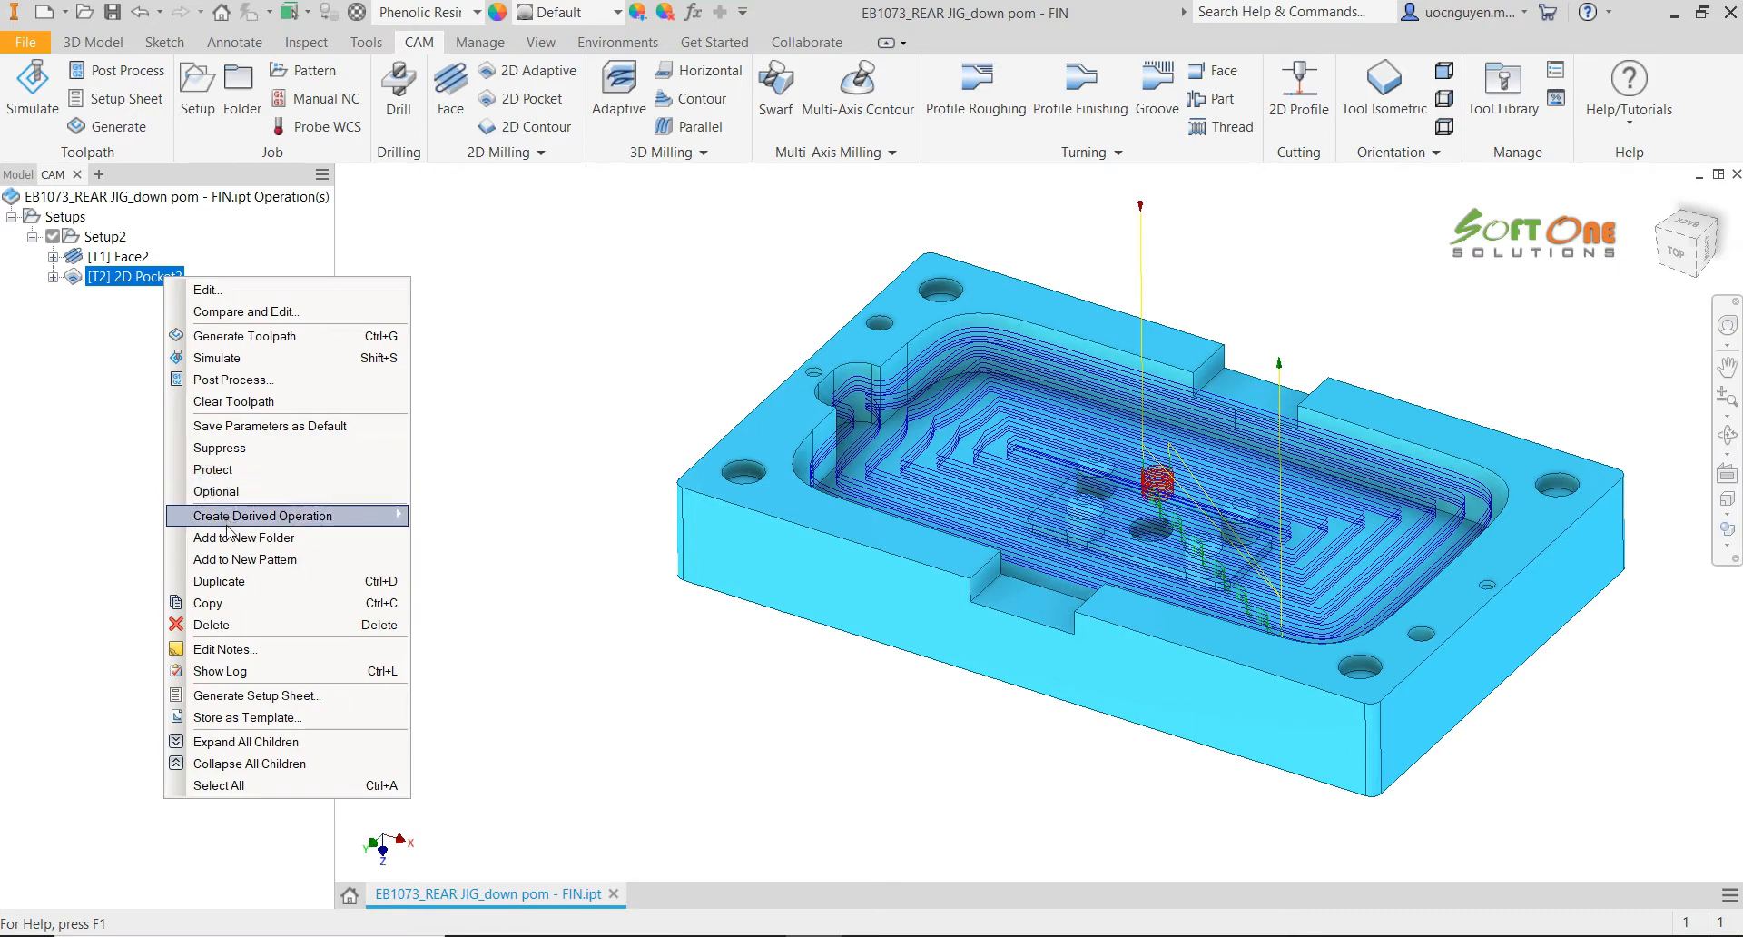
click(218, 582)
right_click(165, 304)
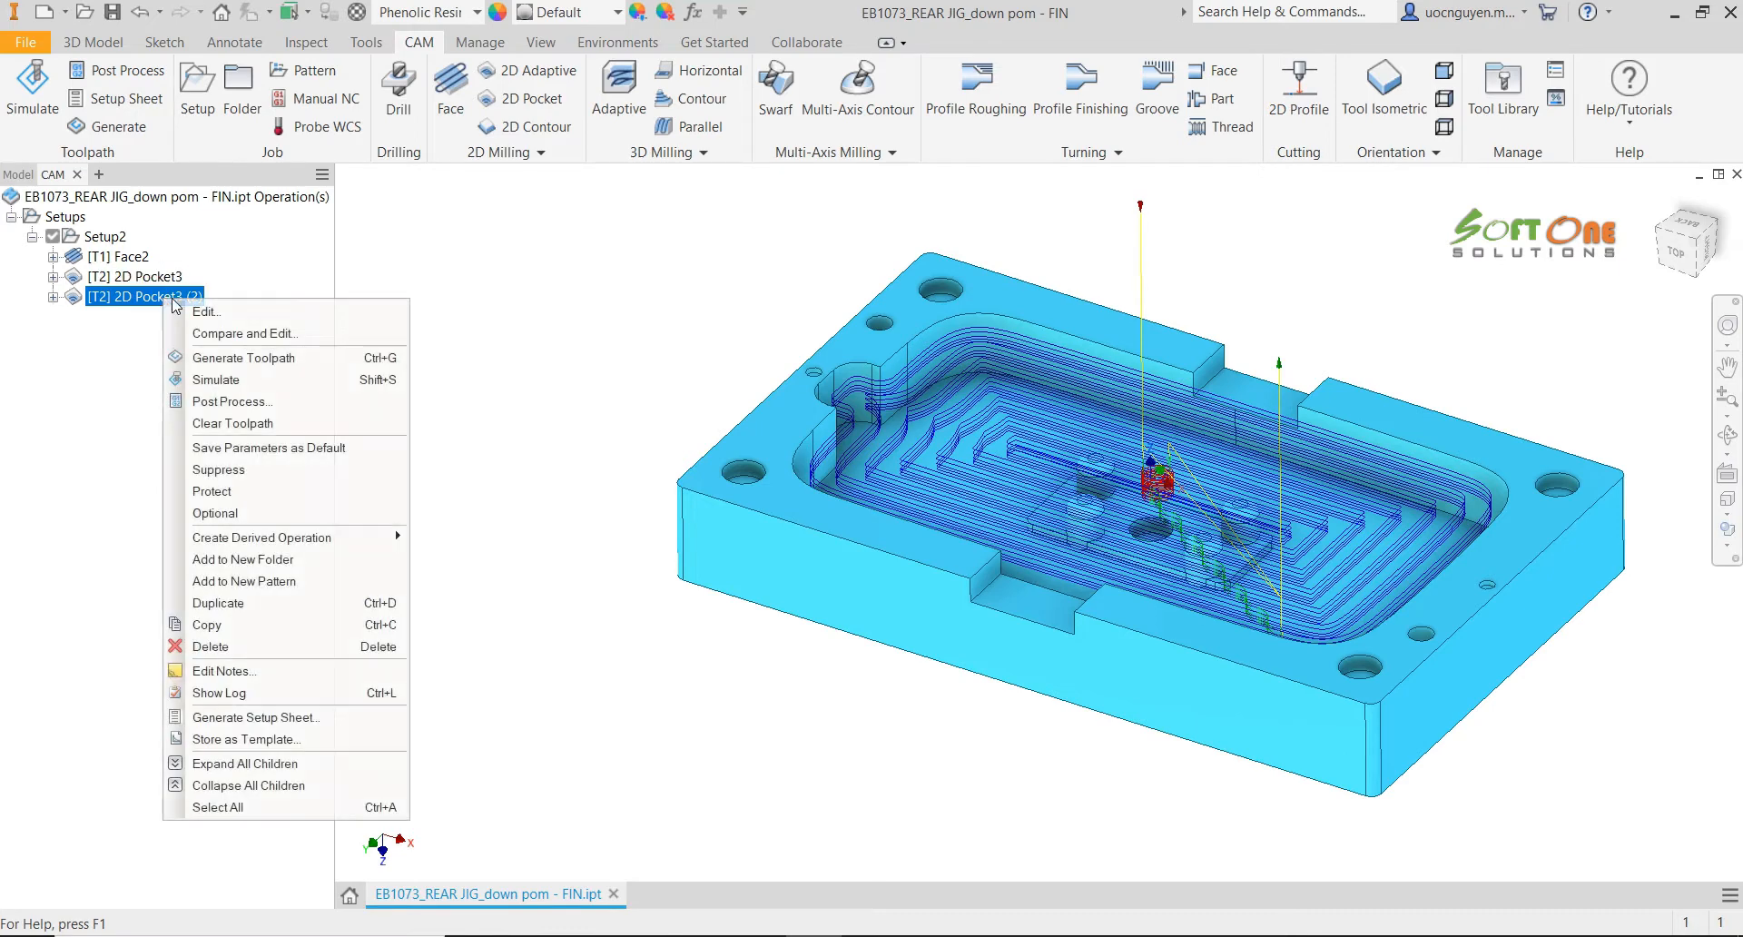
click(199, 312)
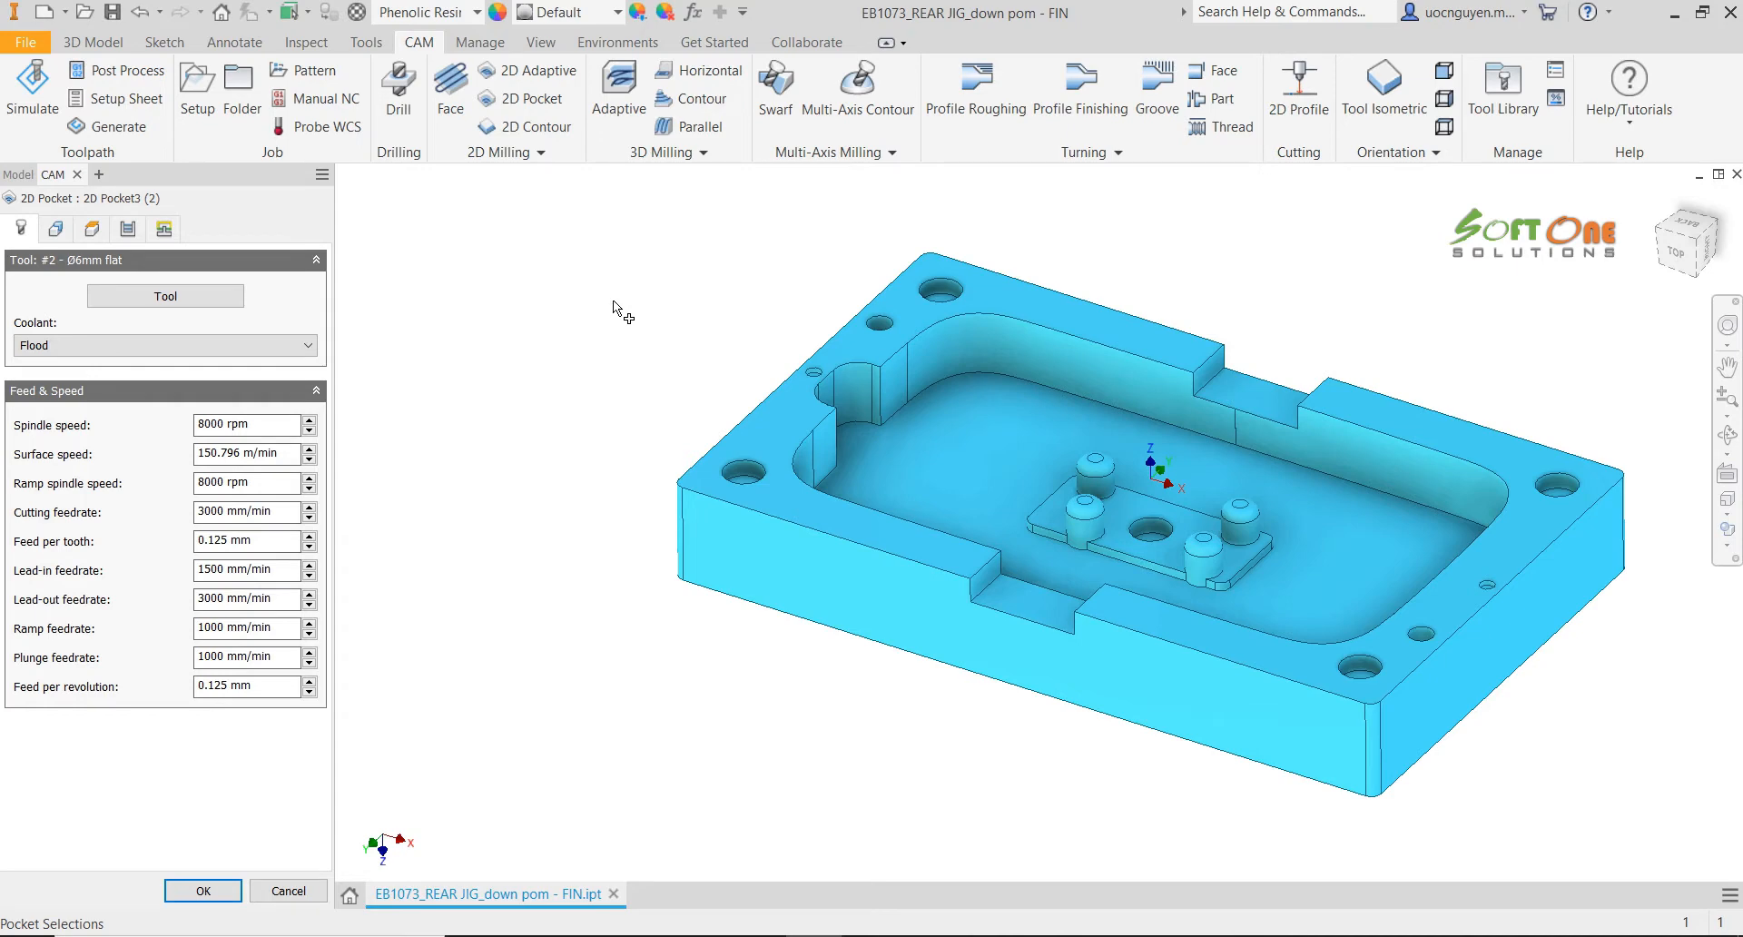
Add the circular outlines of the four pins to the pocket selections, alongside the cavity's outer boundary
click(55, 229)
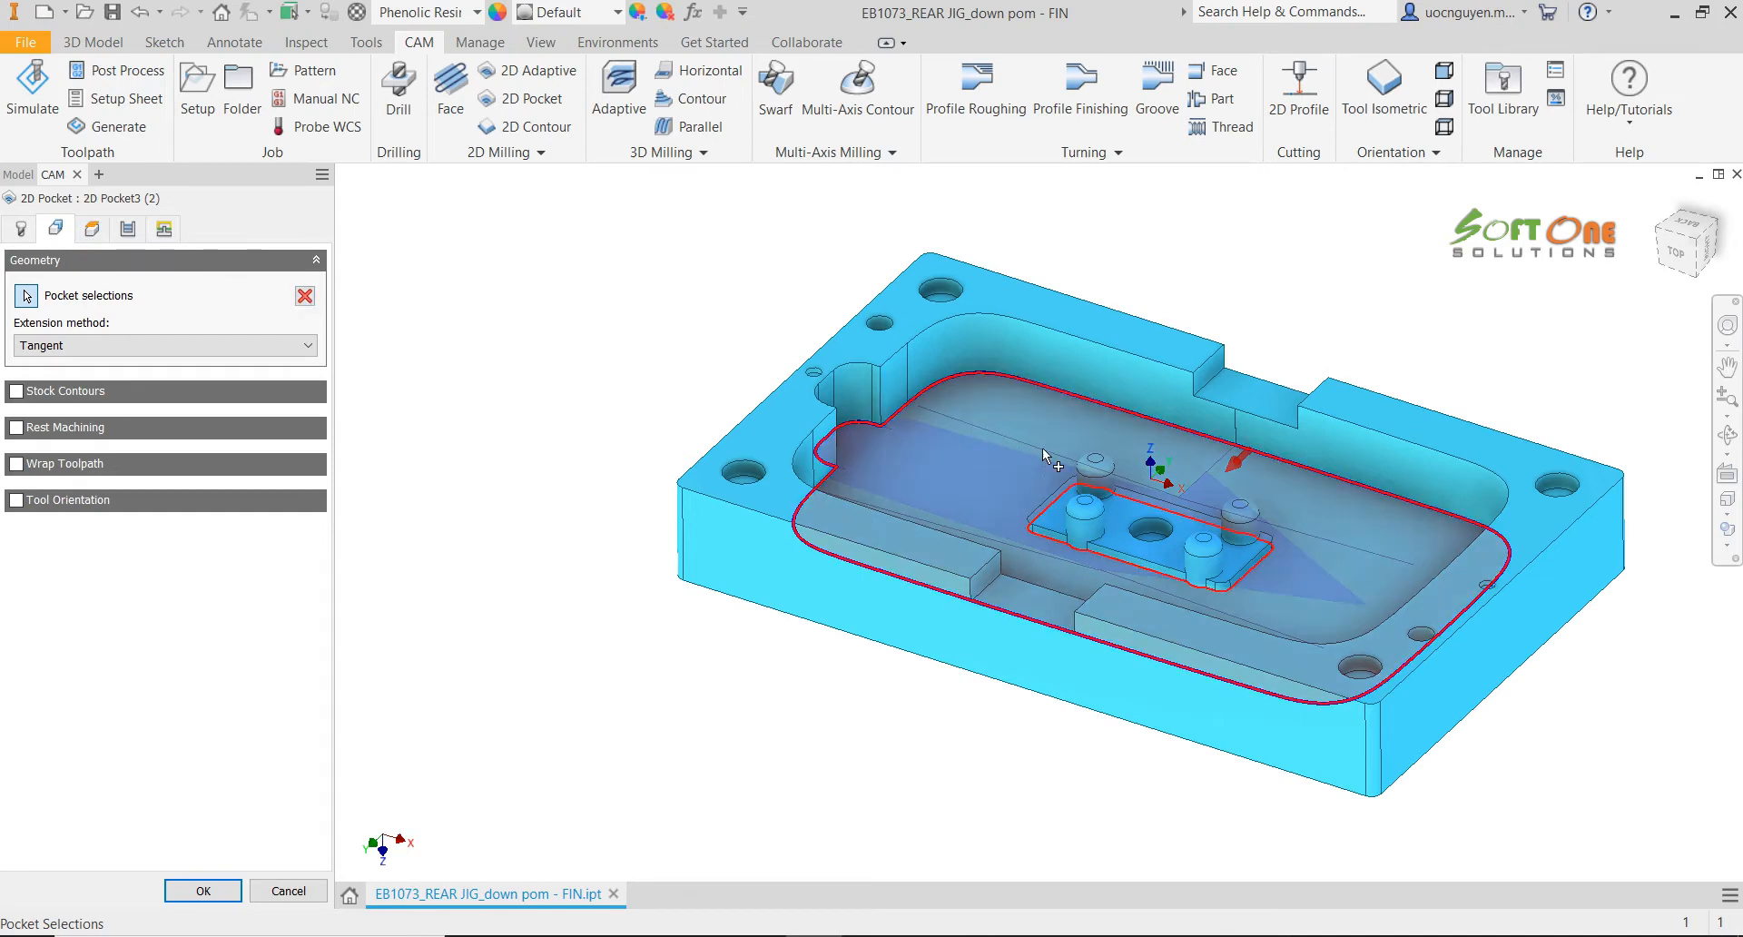
click(1101, 495)
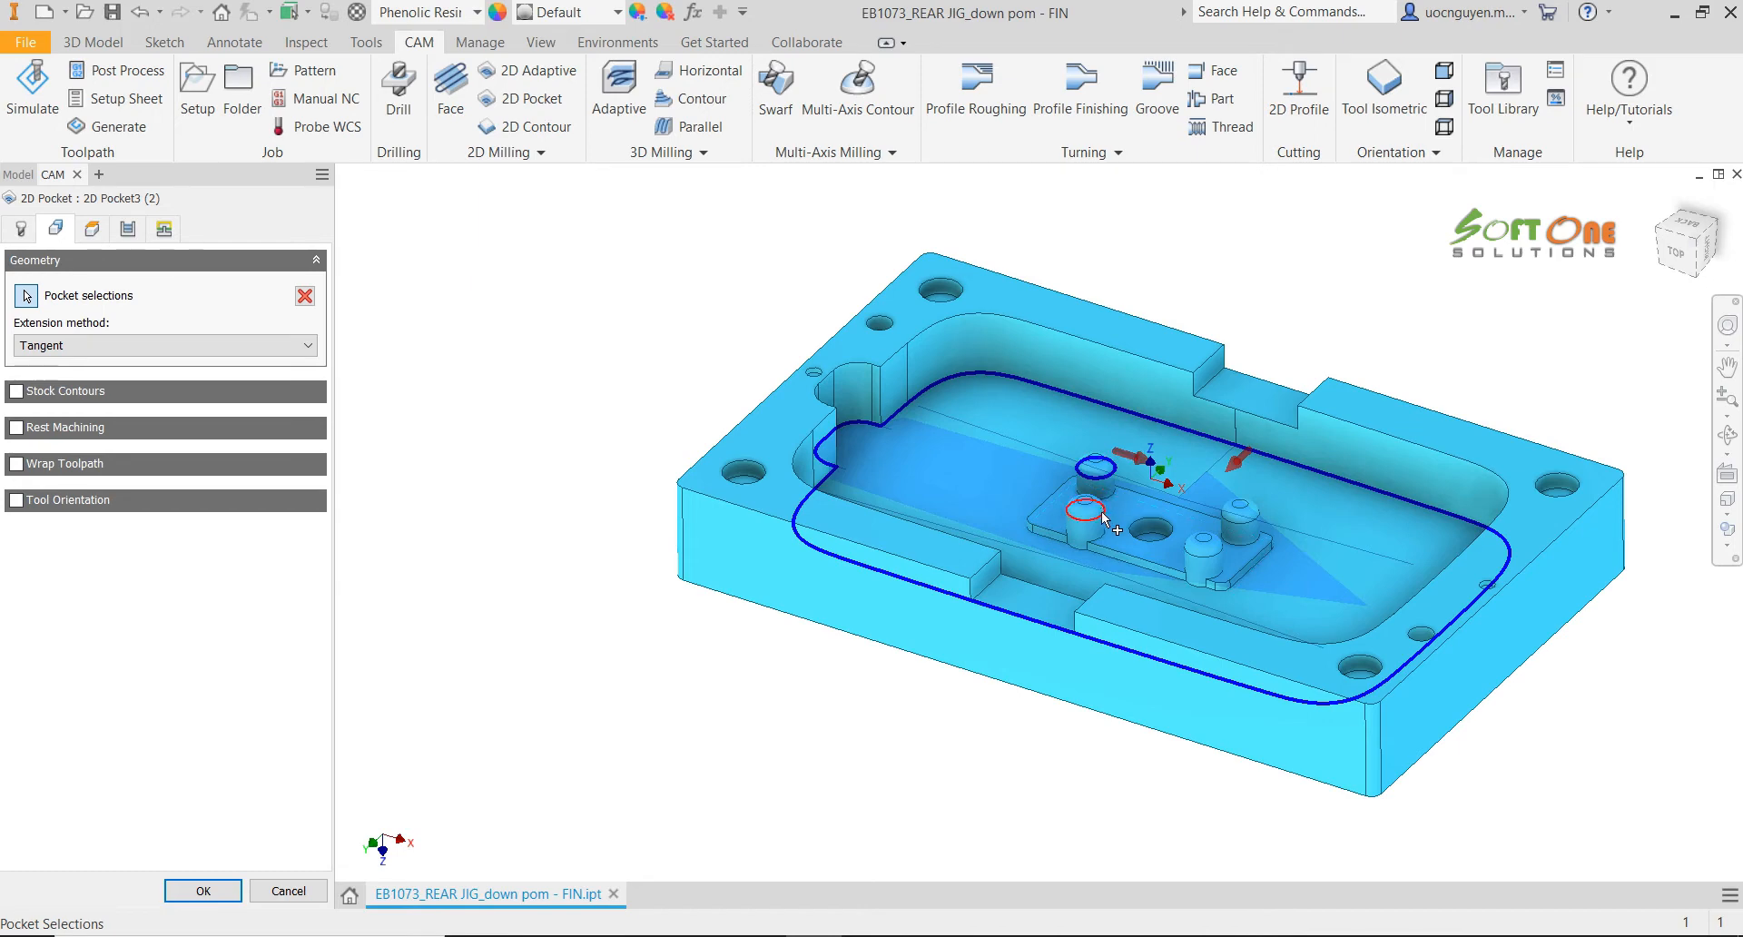
click(1092, 525)
click(1186, 556)
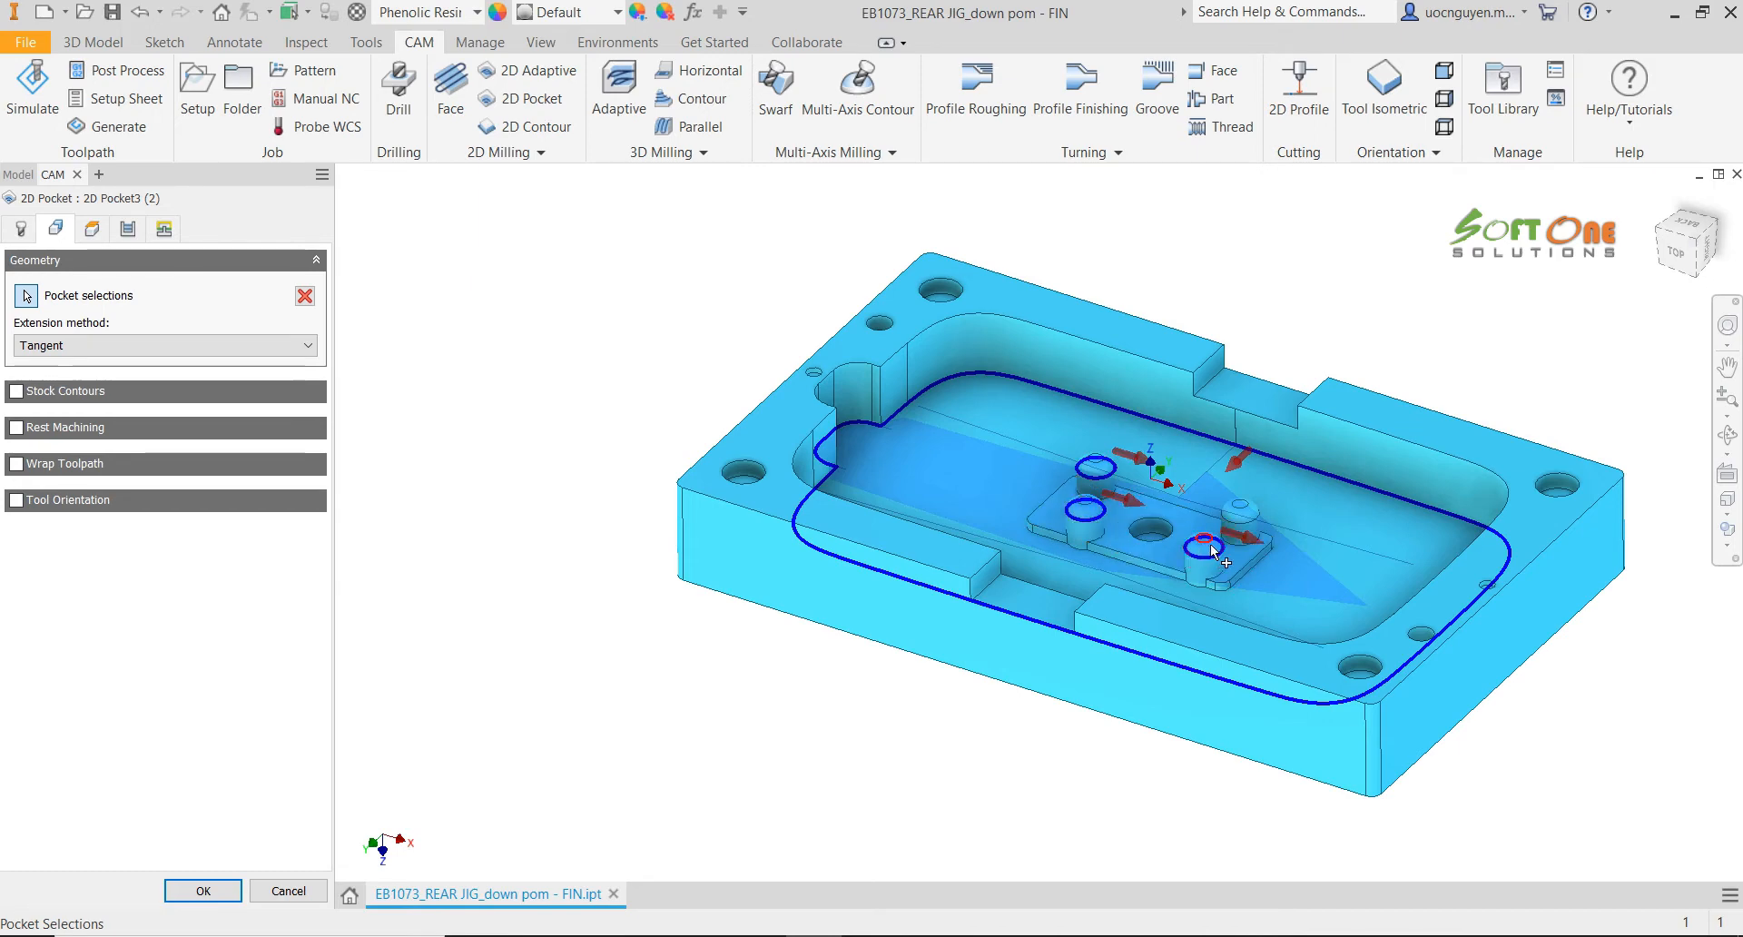
click(1241, 513)
Set the bottom height by selection to the raised plate's top level and the top height by selection to a pin's top
click(92, 228)
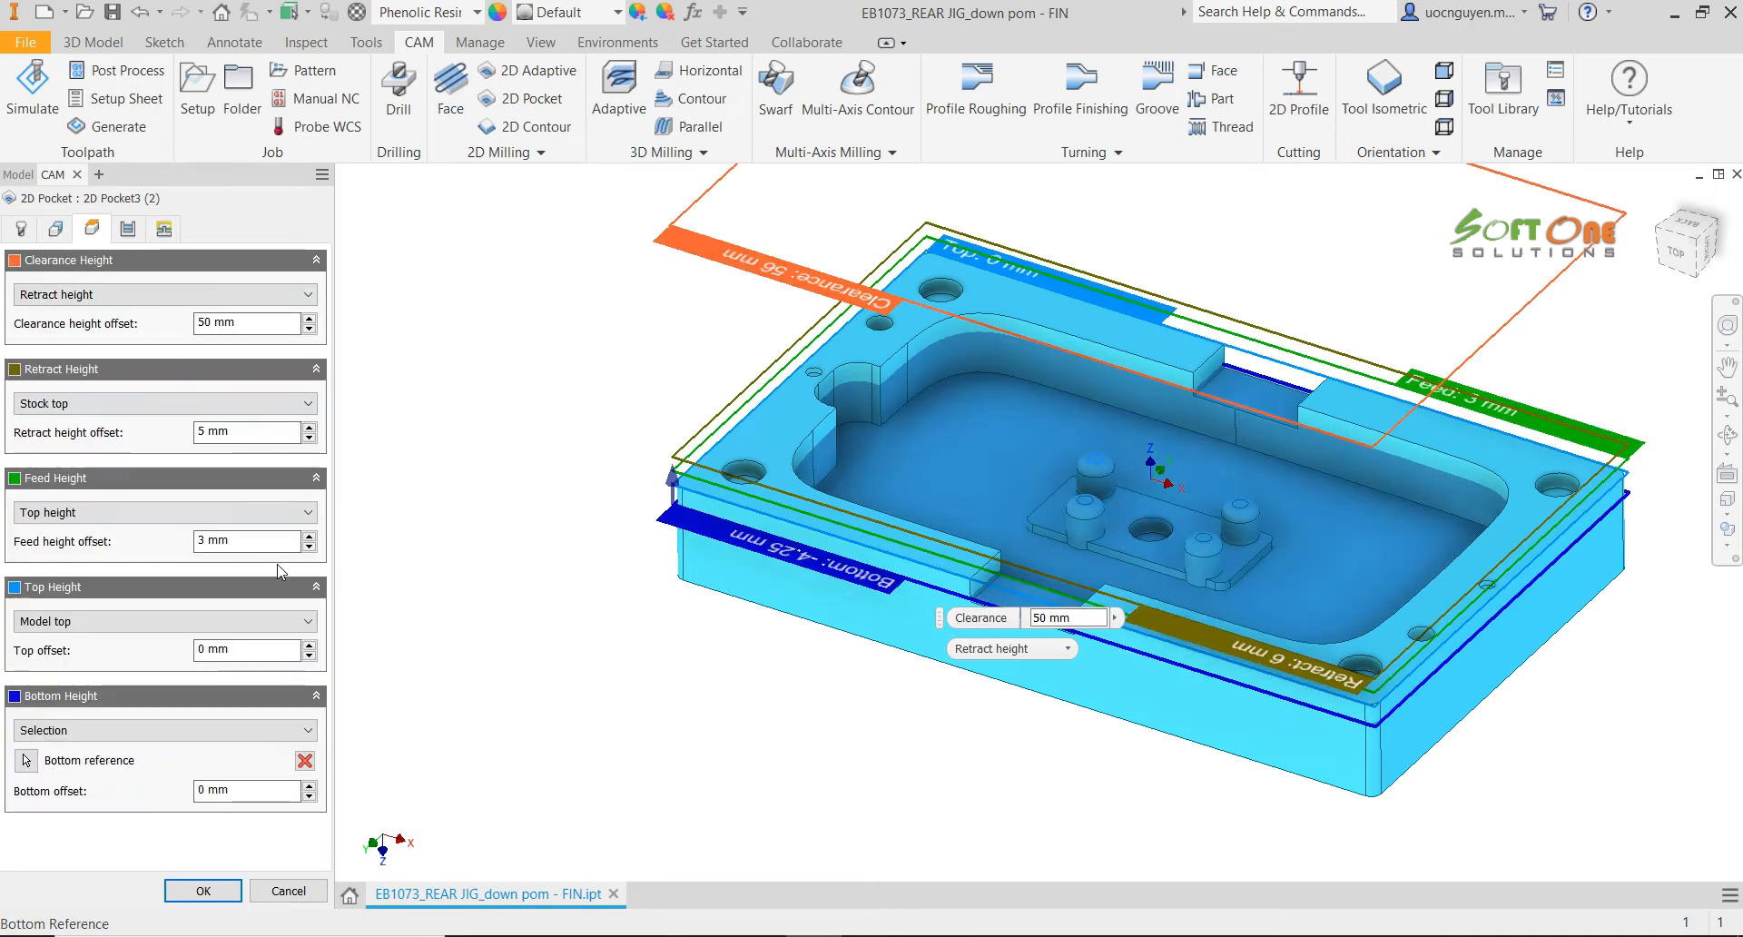
click(305, 760)
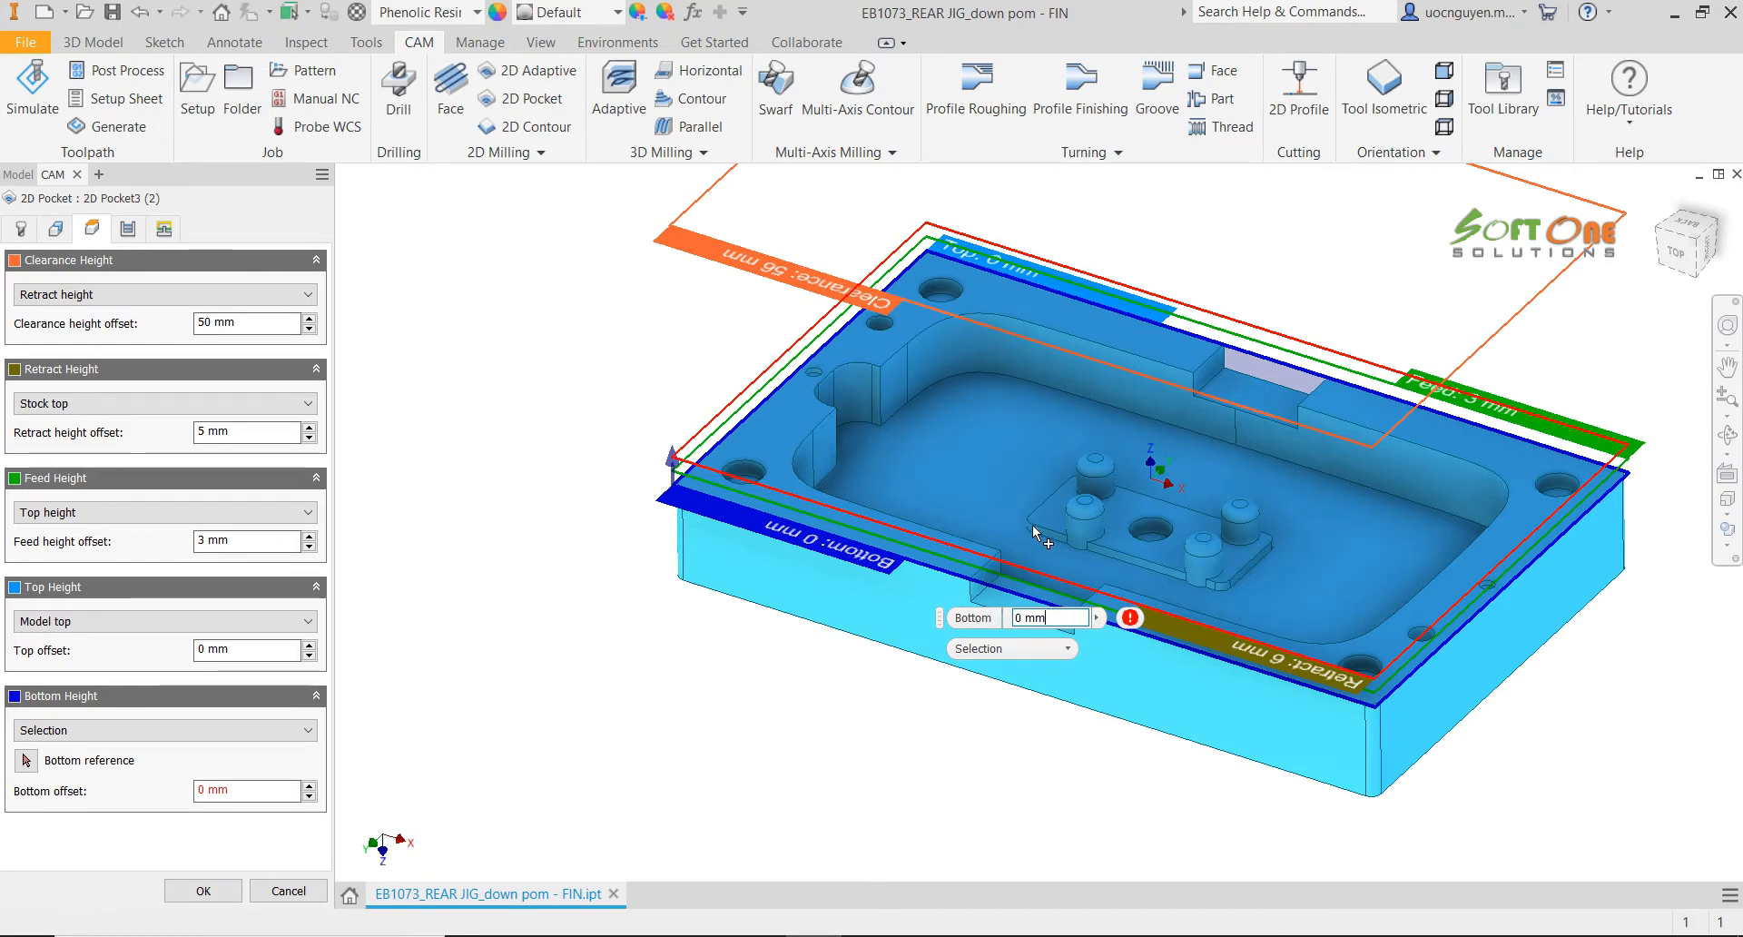
click(36, 758)
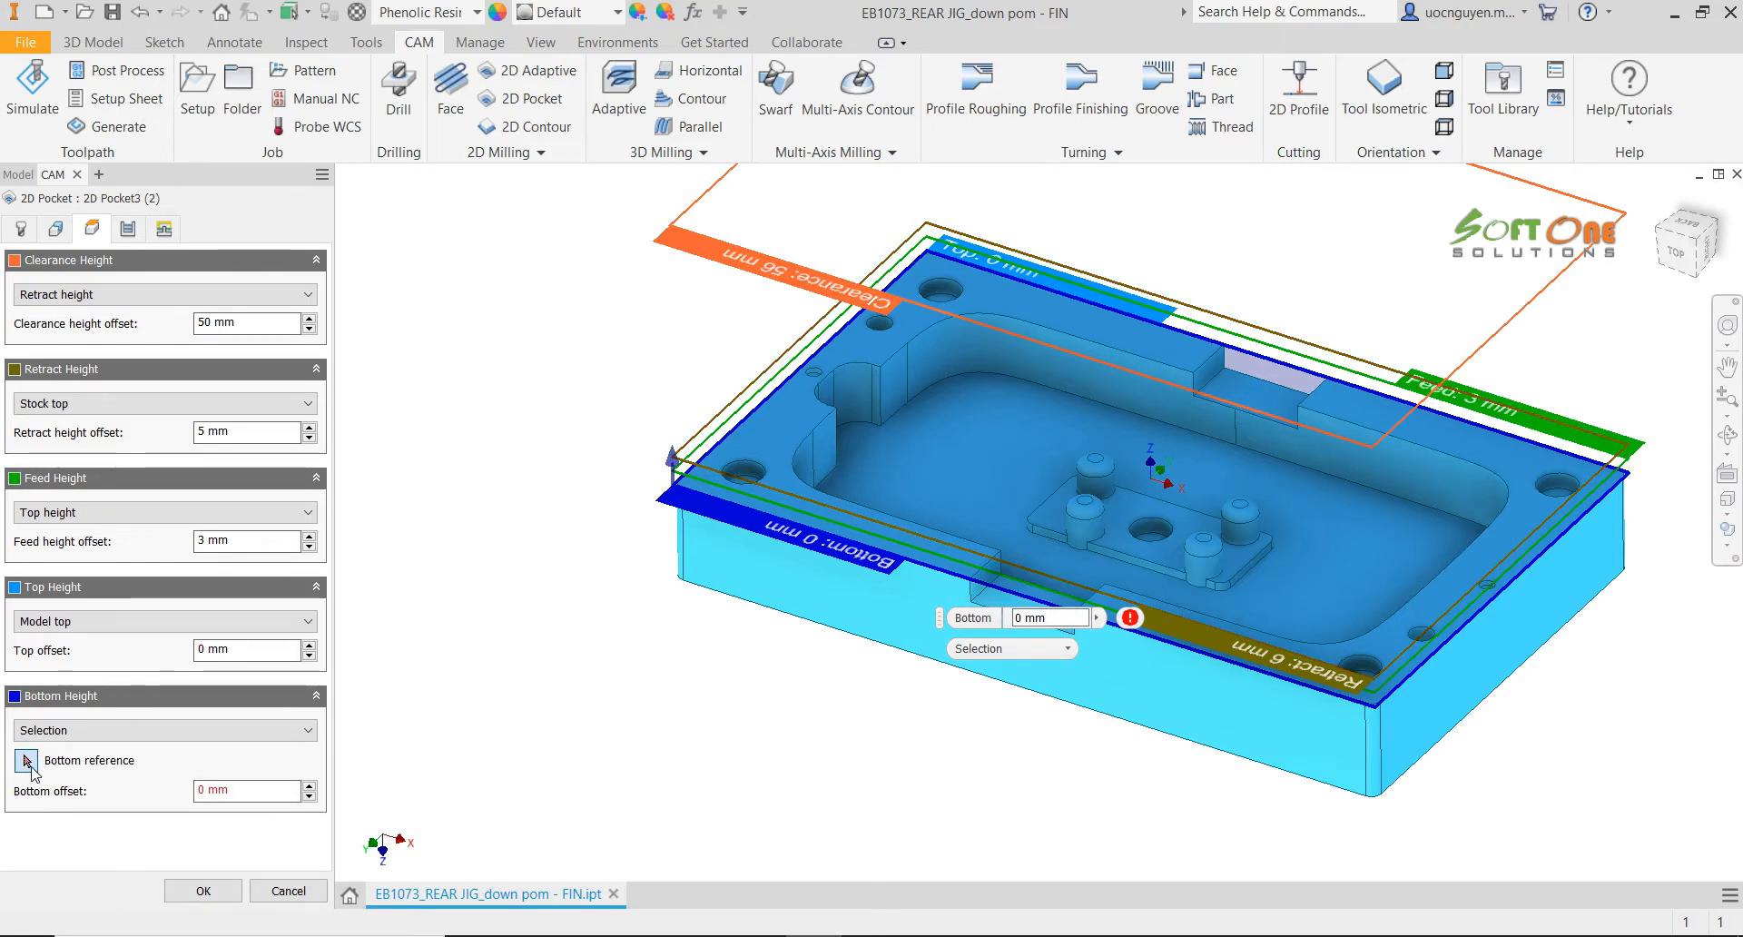
click(945, 510)
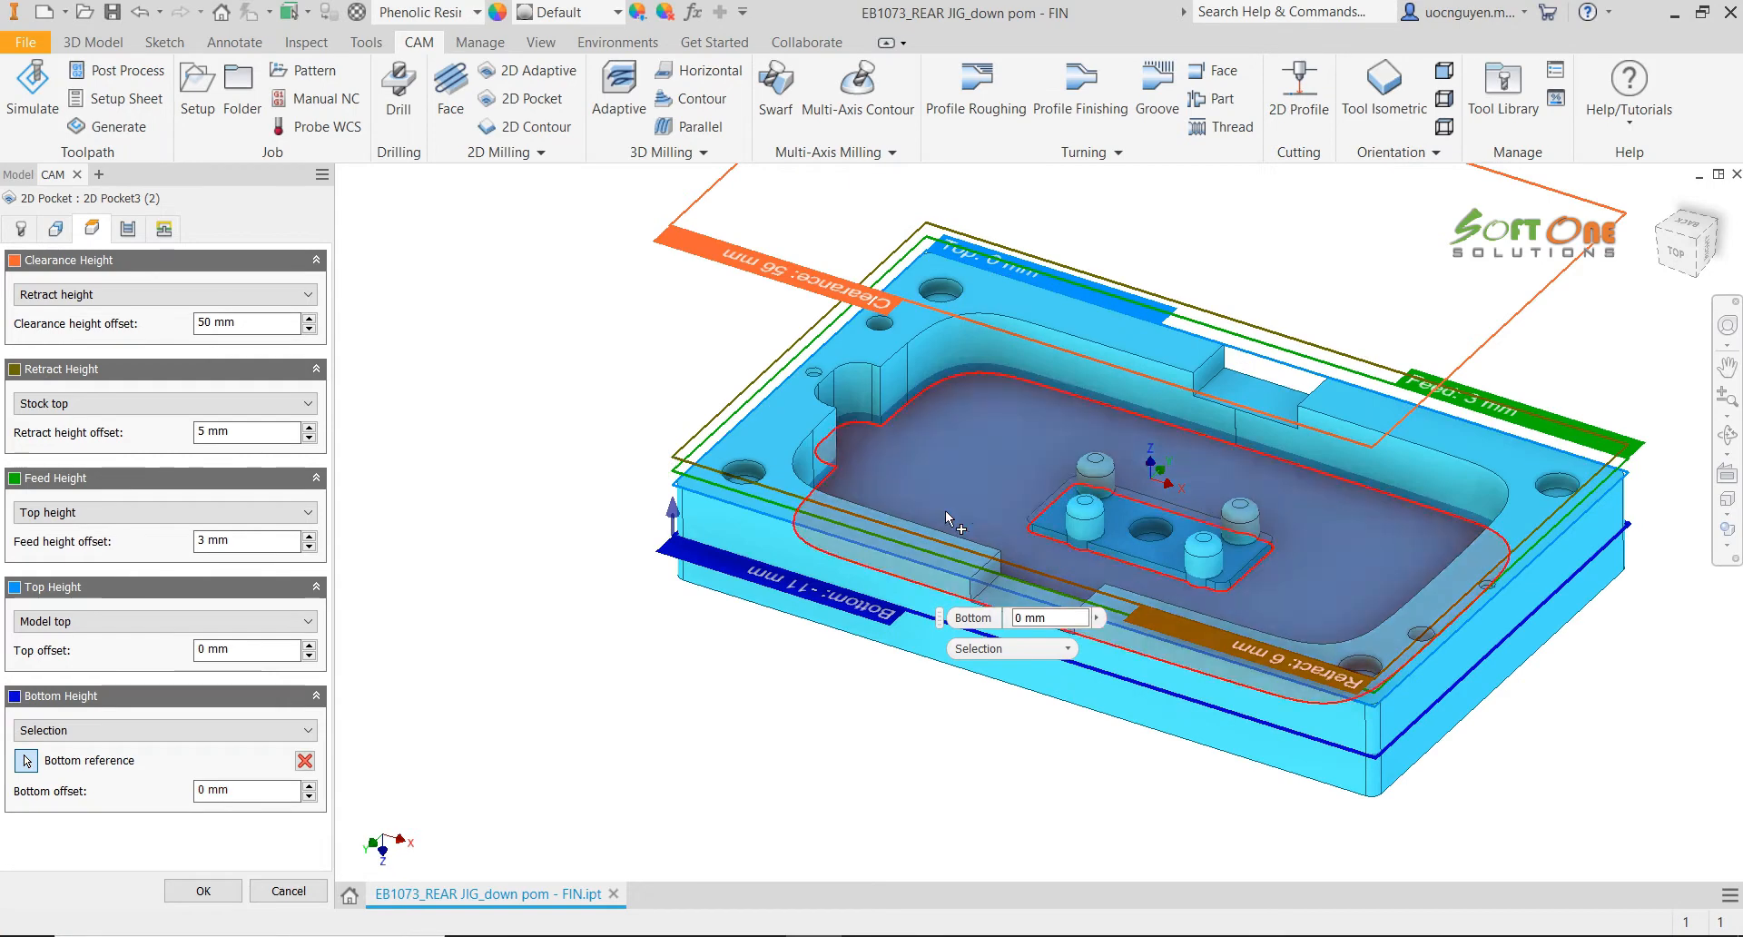
click(74, 622)
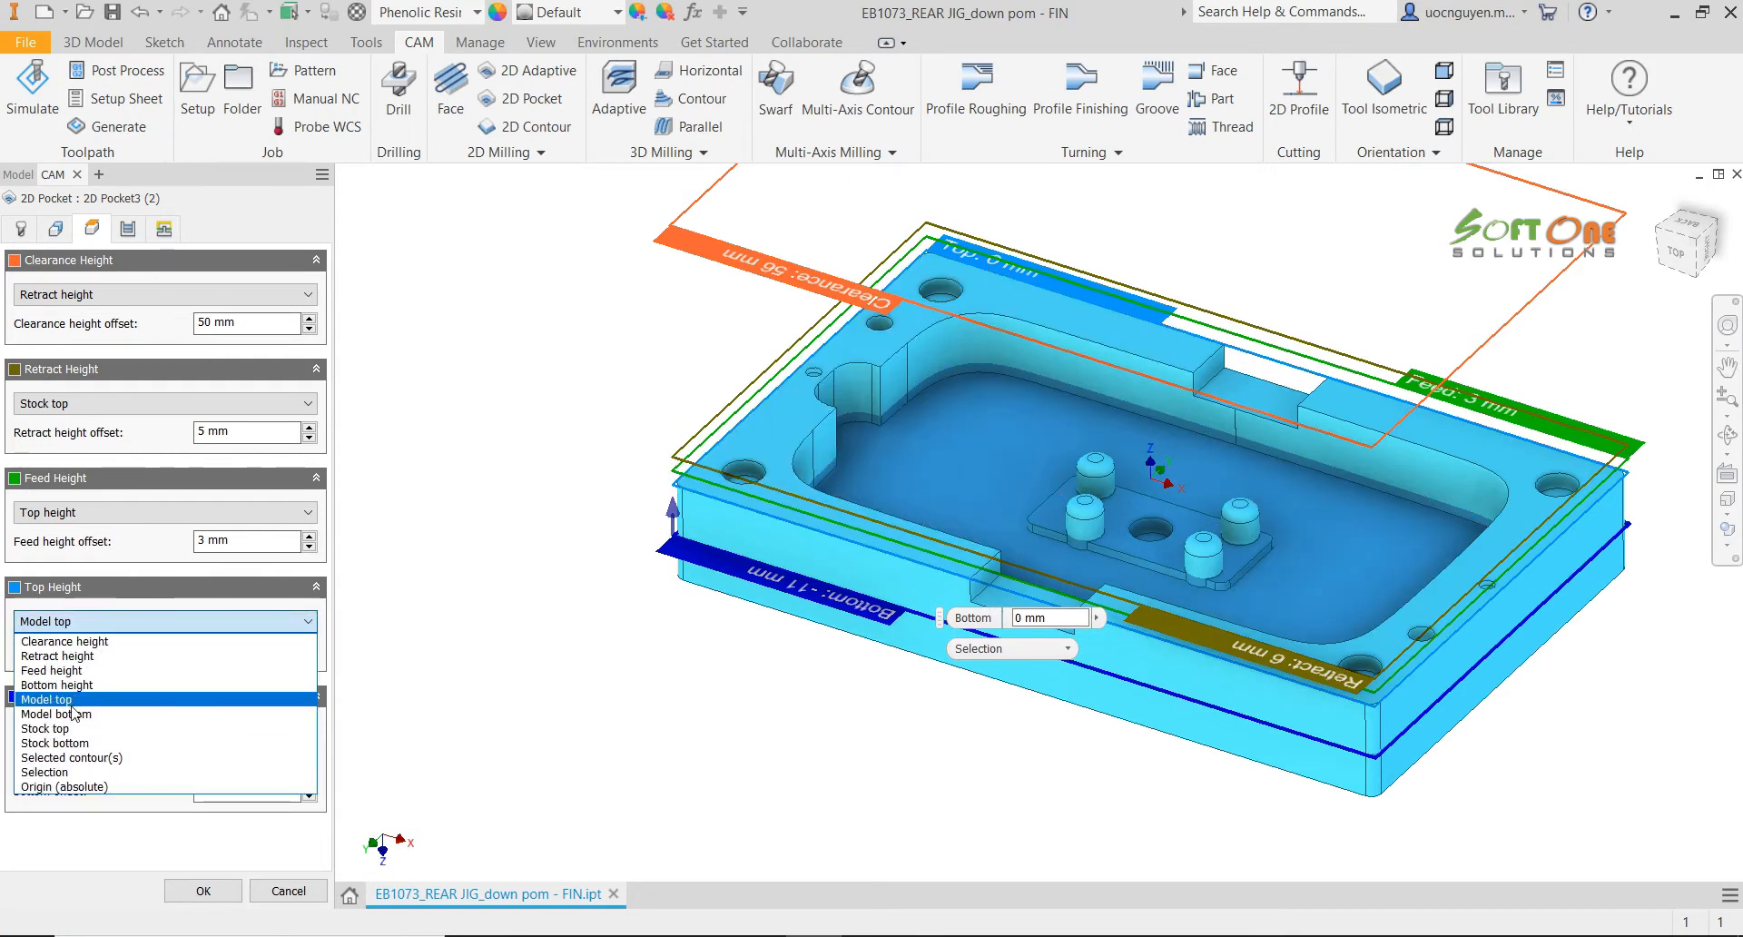
click(44, 771)
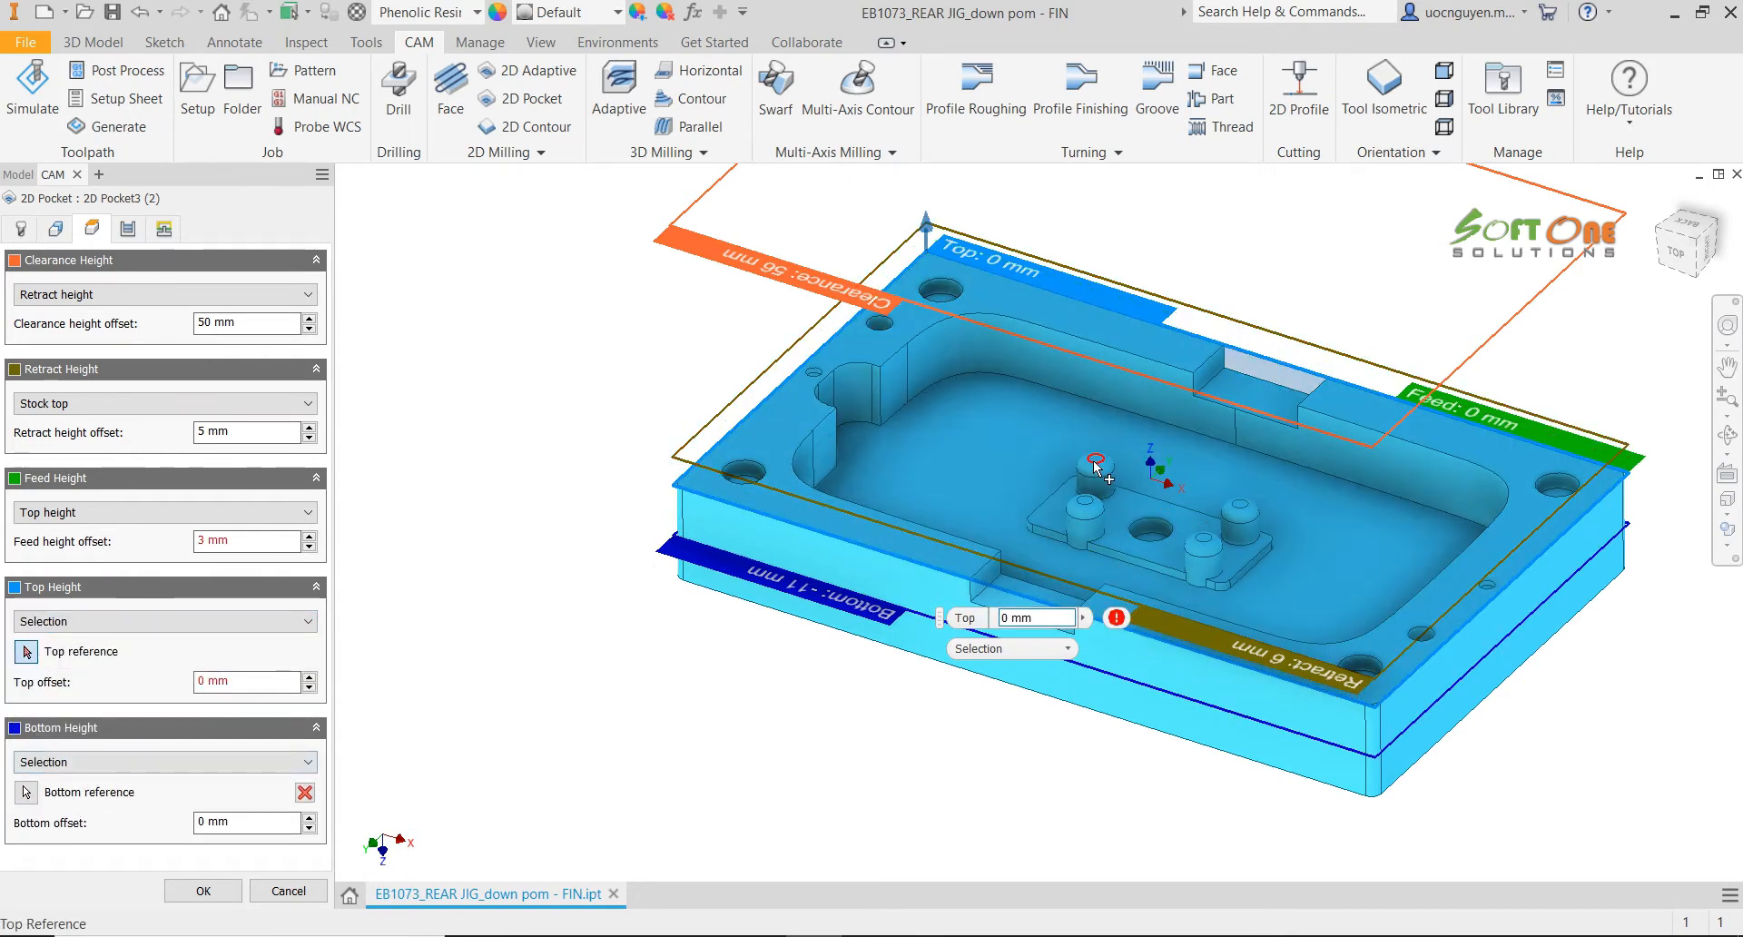
click(1093, 460)
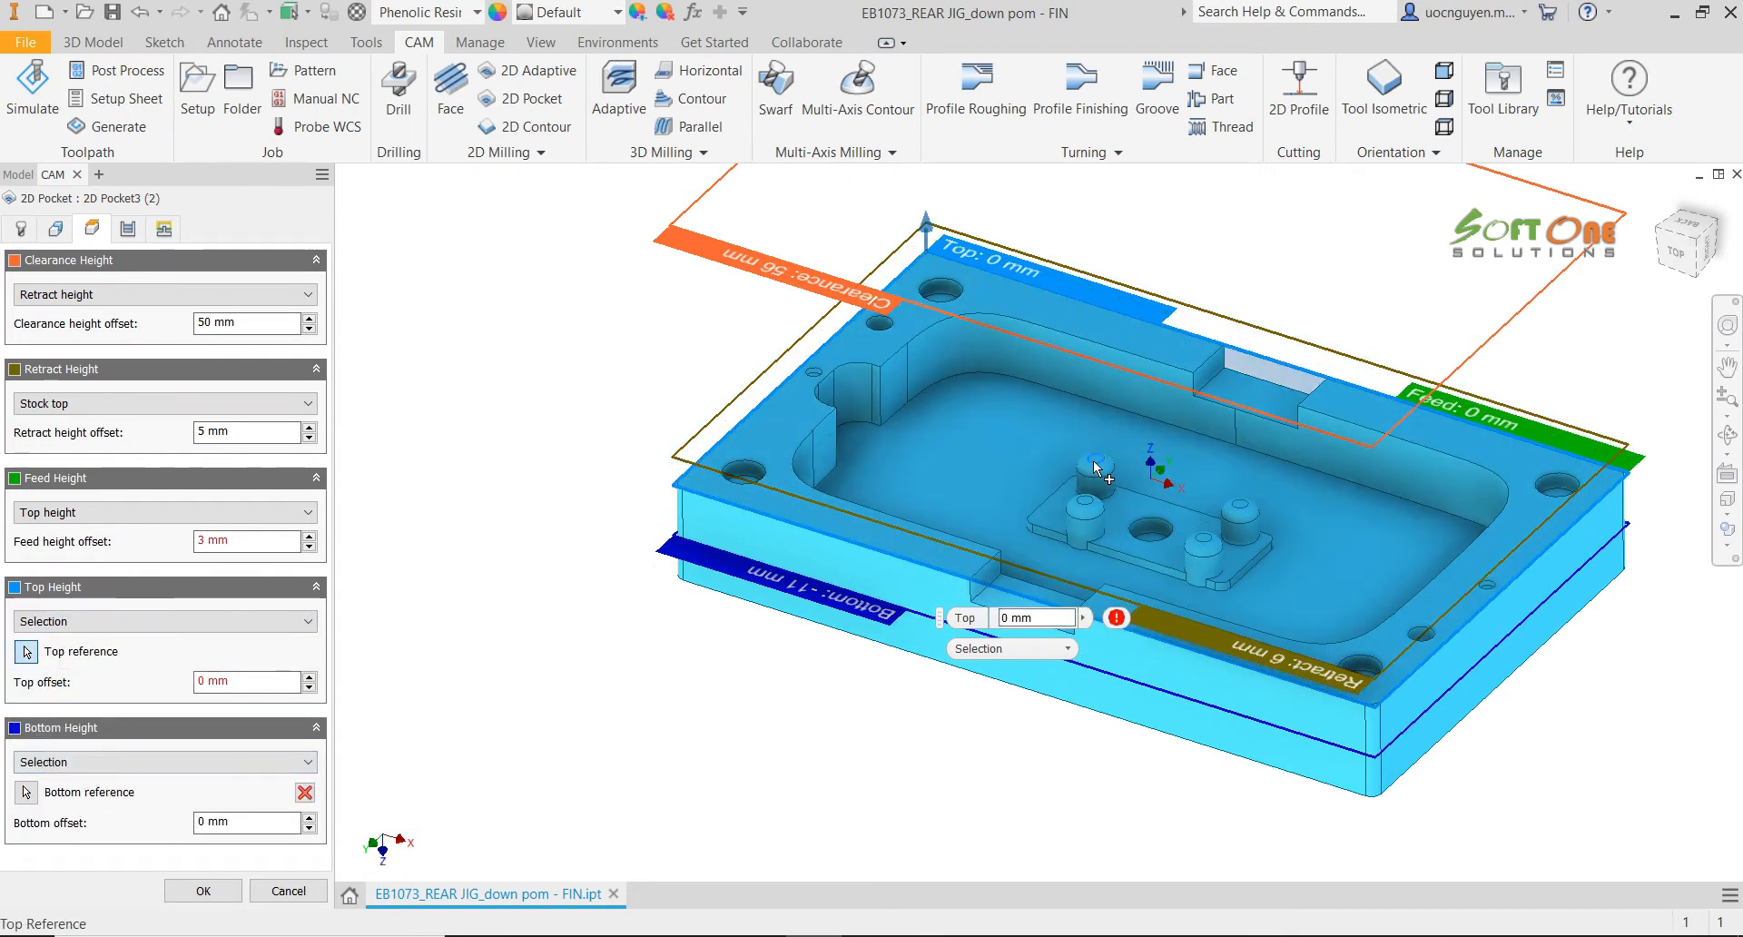
Set the pocket's axial stock to leave to 0 mm and generate the toolpath
click(131, 233)
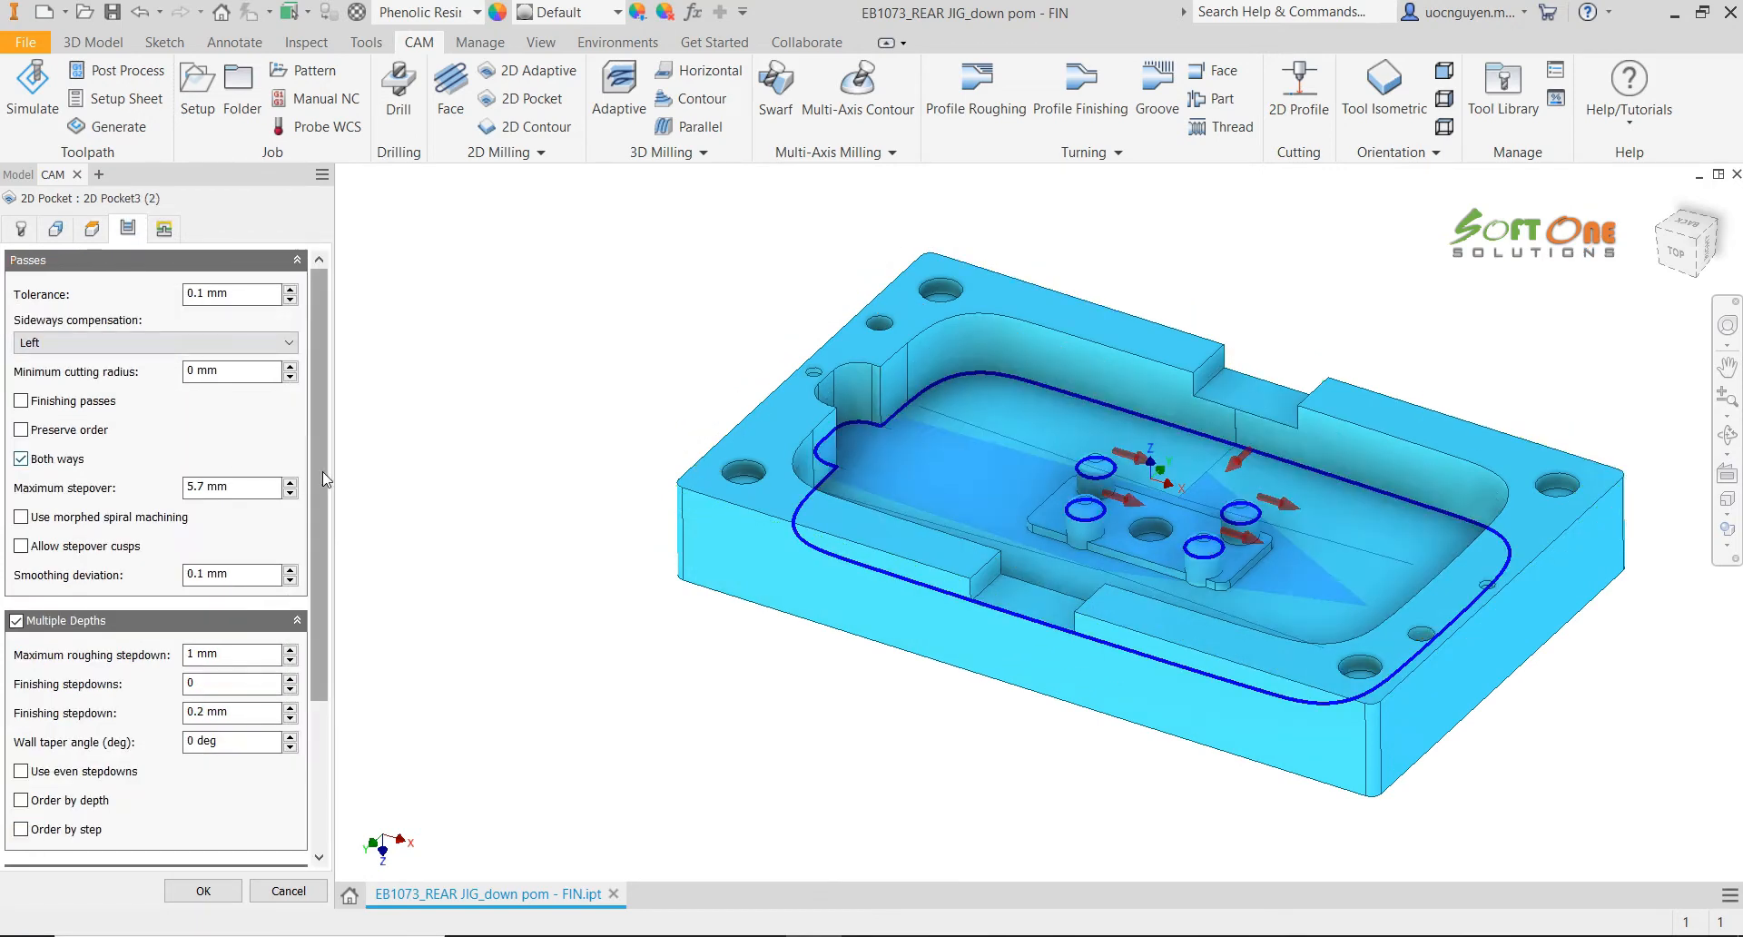
drag(328, 482, 328, 633)
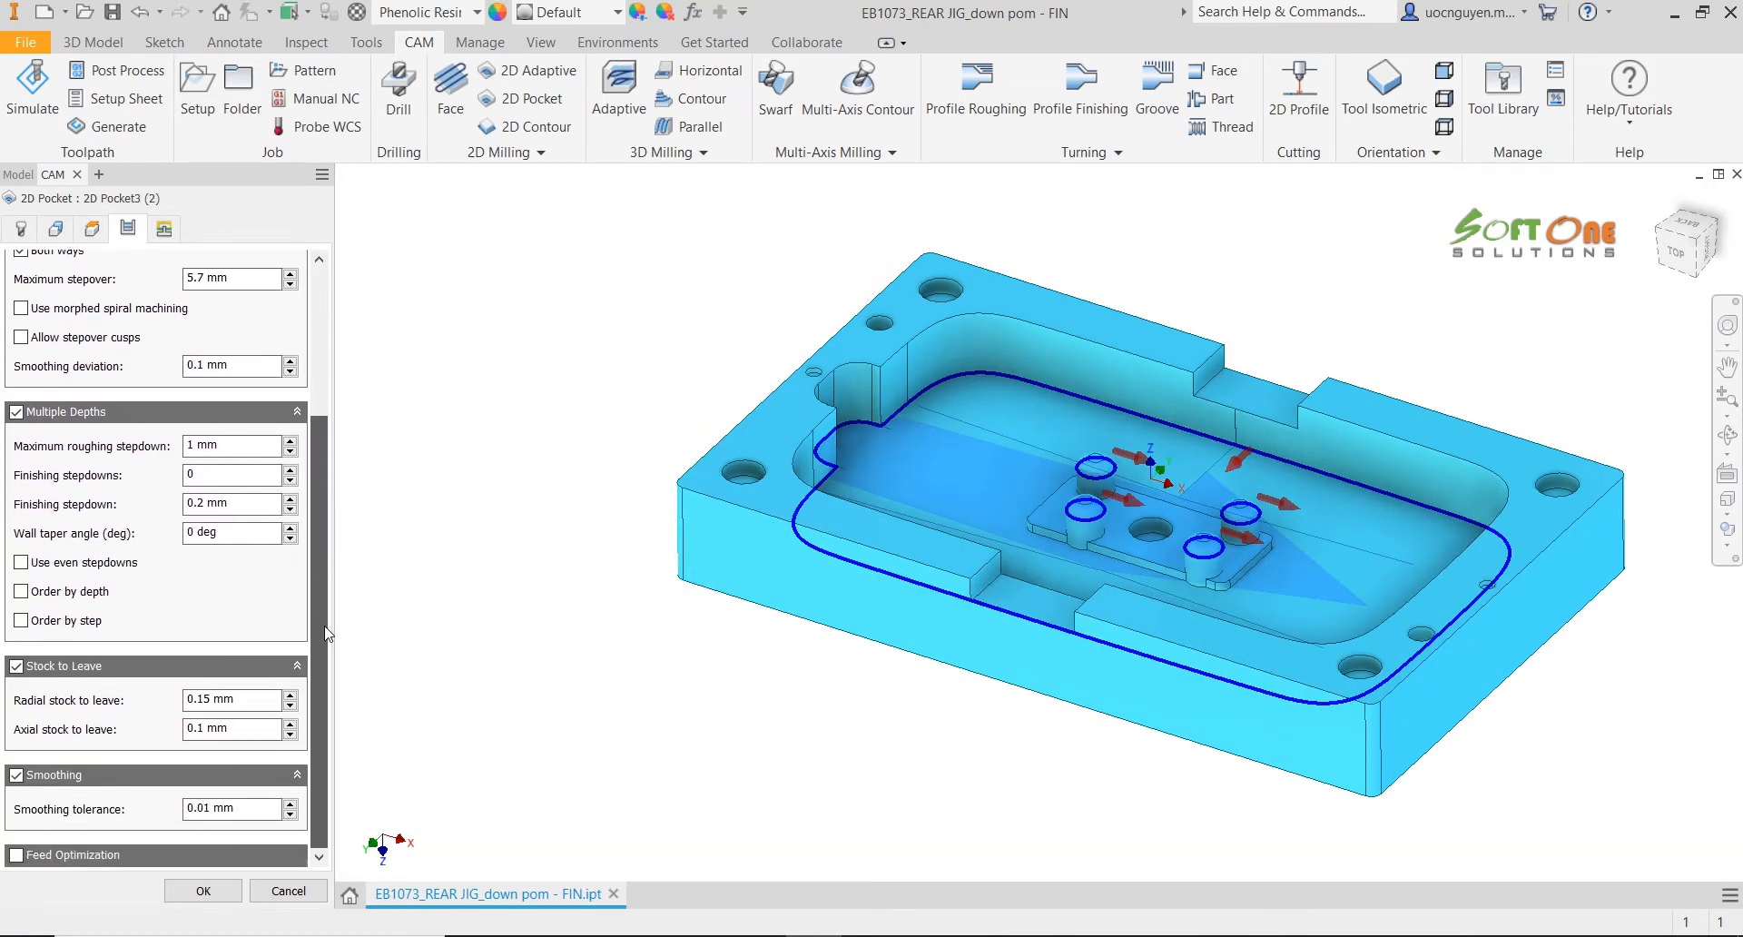
click(206, 729)
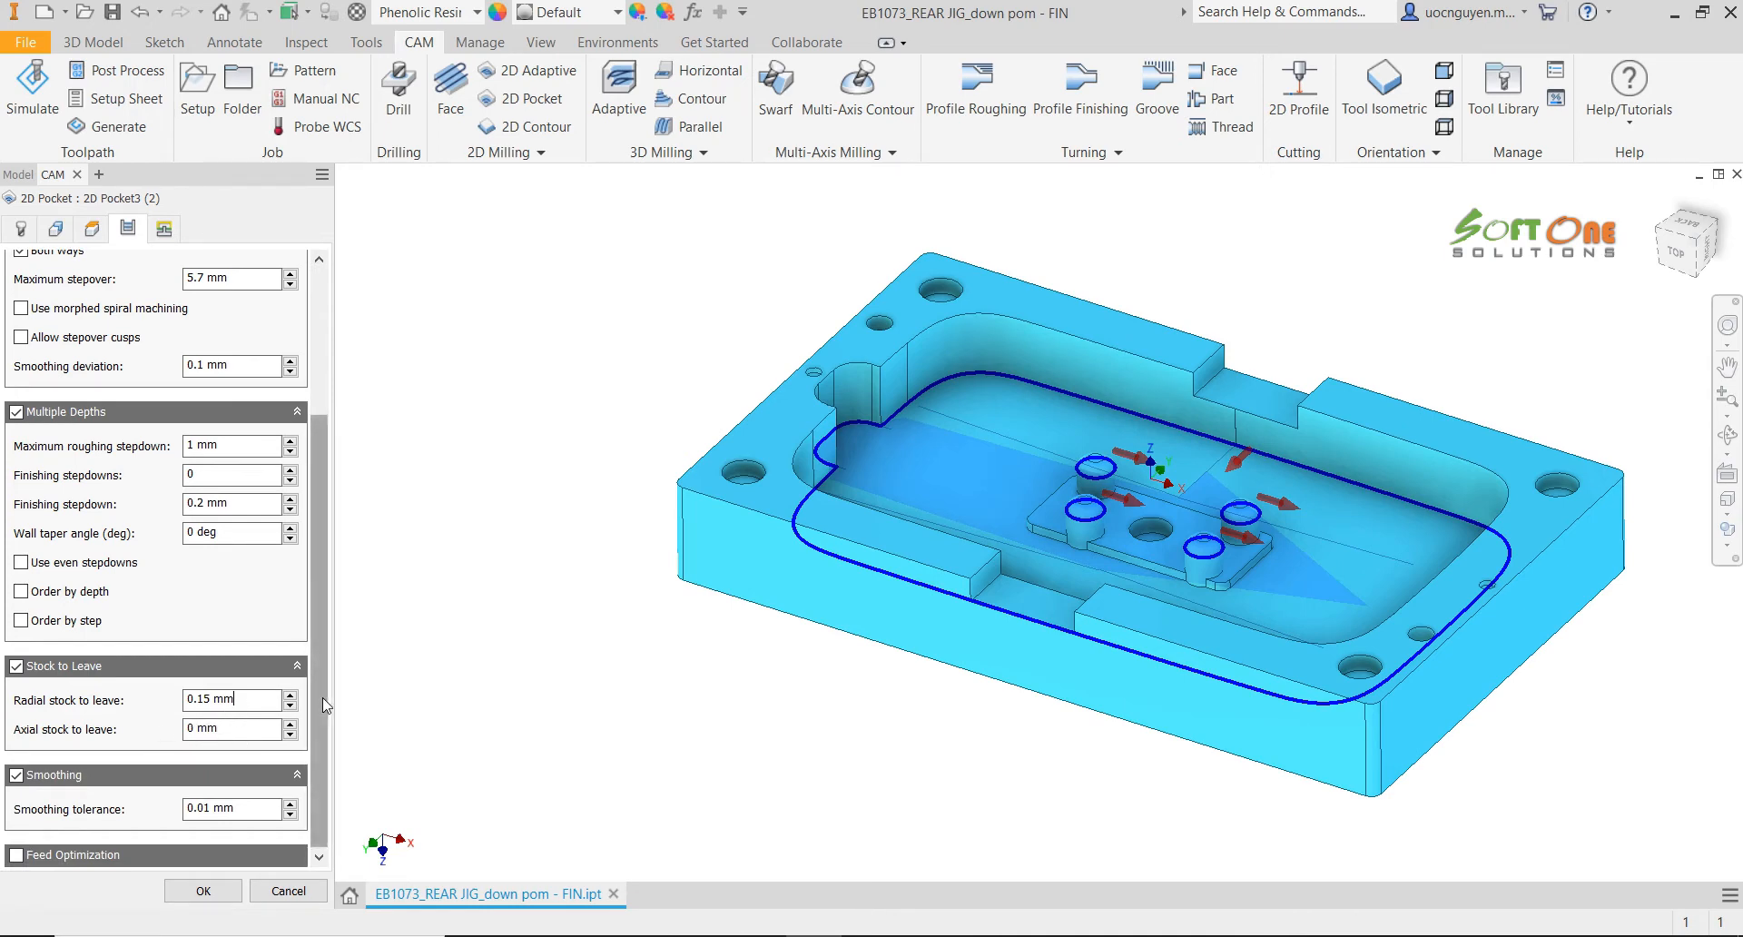
drag(322, 697, 325, 560)
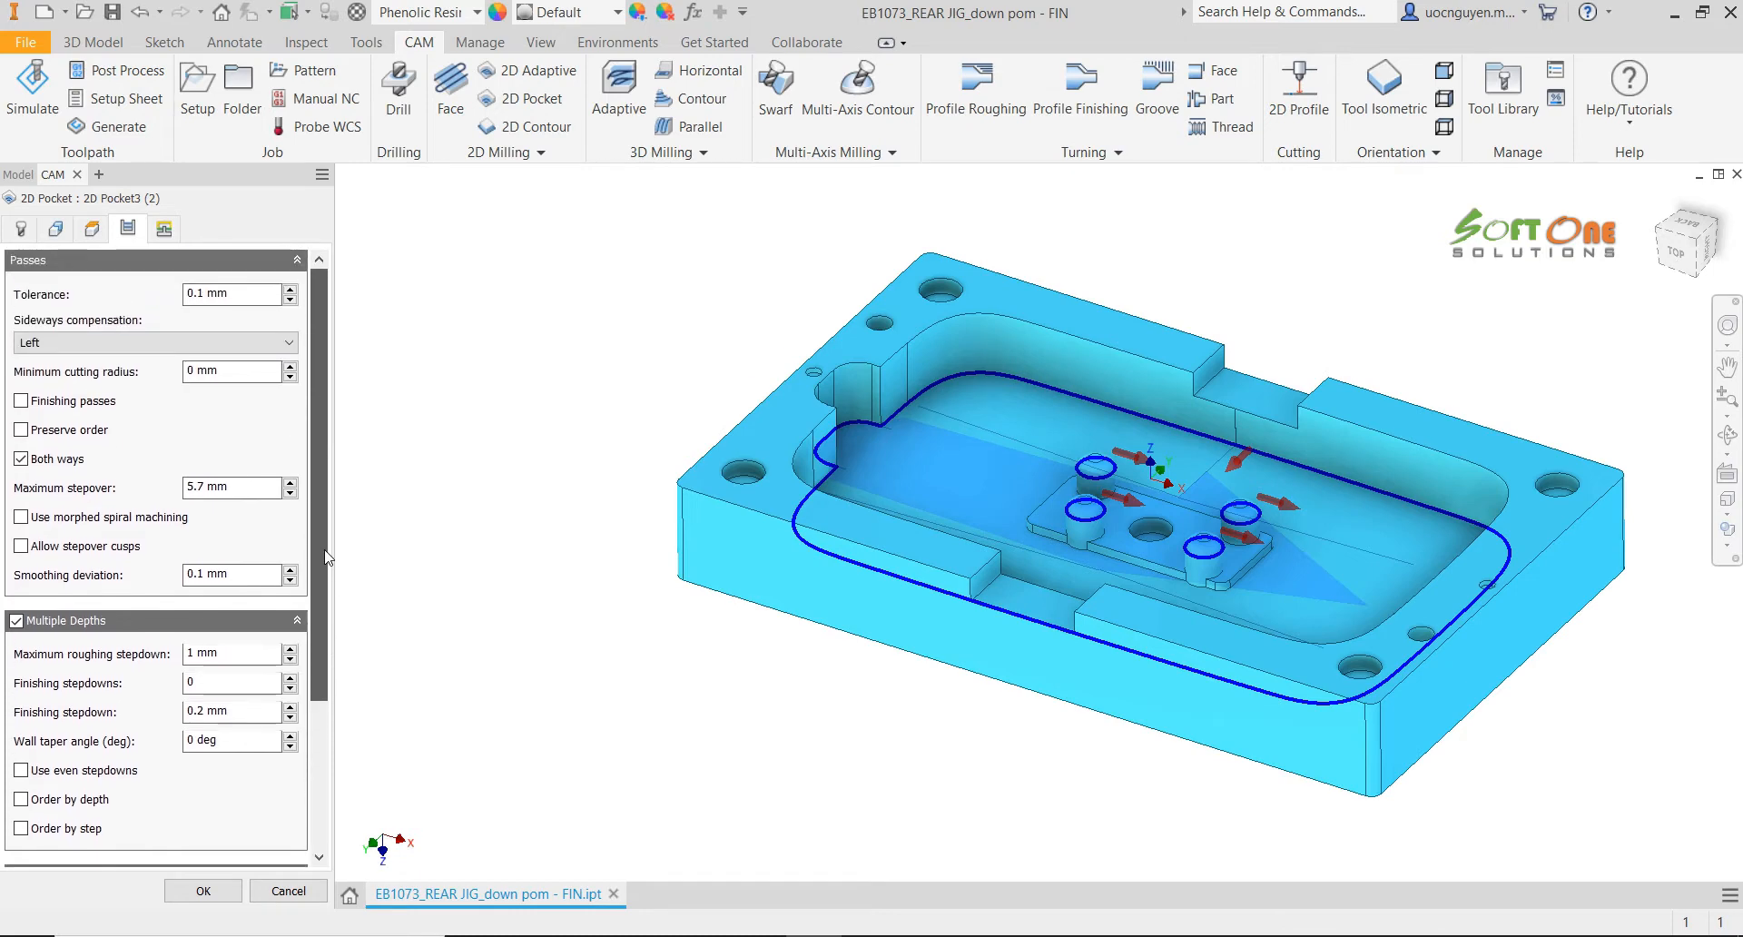
click(165, 228)
scroll(290, 596, down, 5)
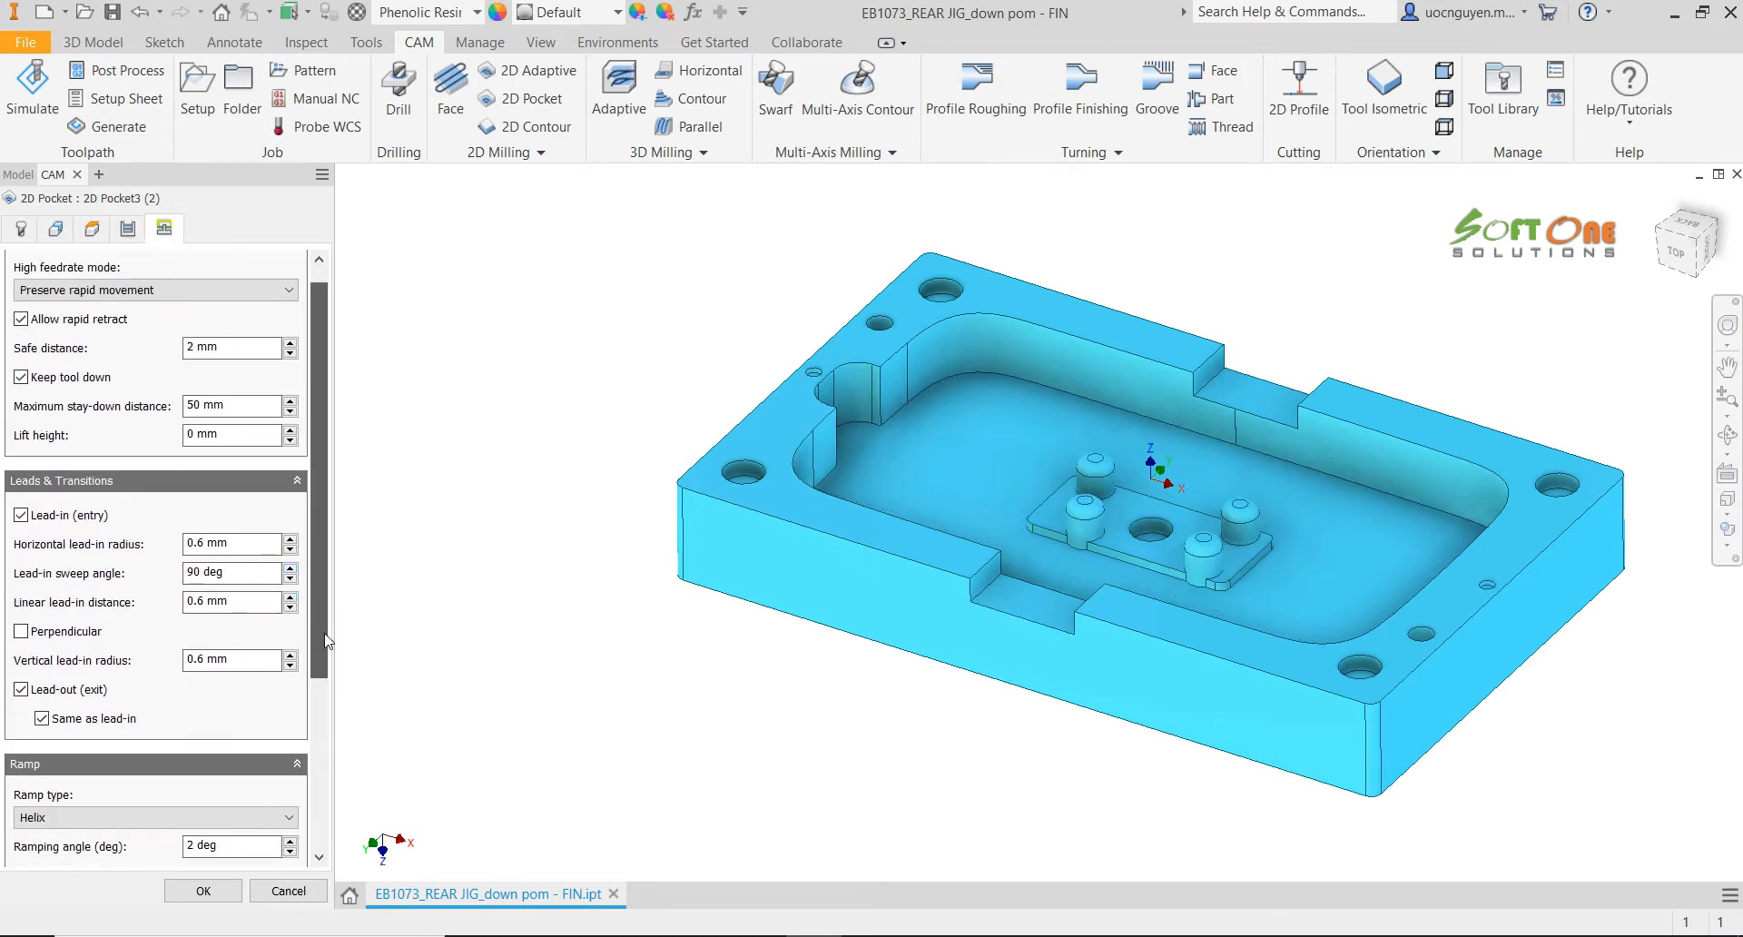
click(203, 891)
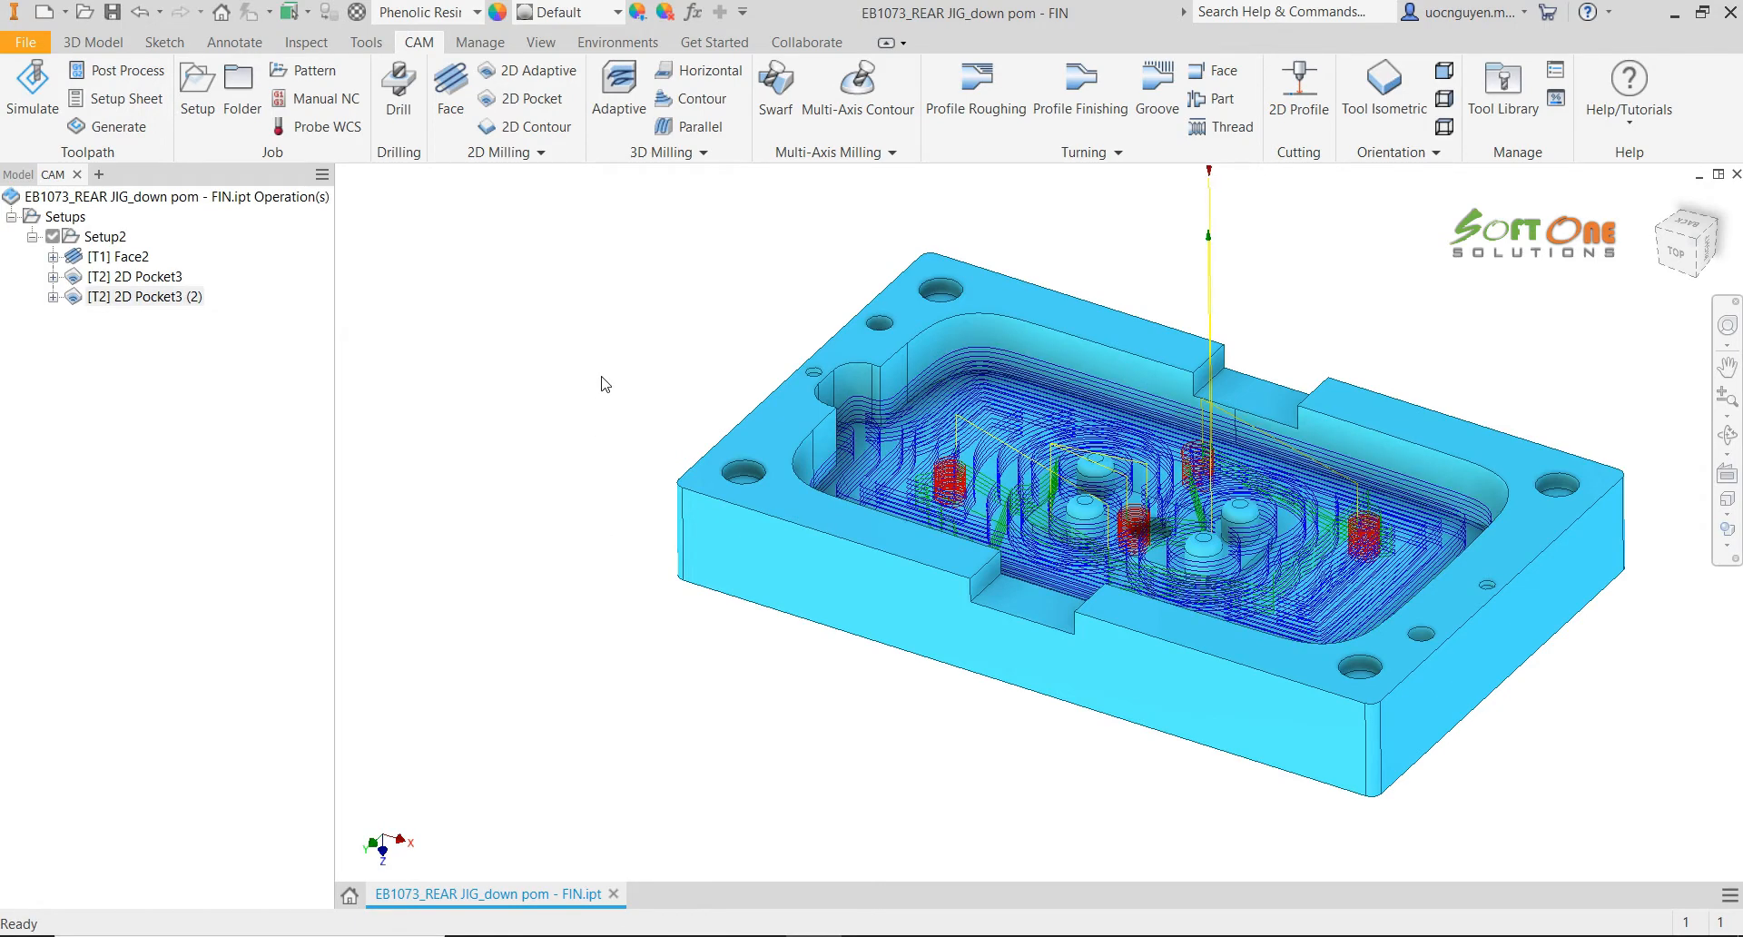
Duplicate the 2D Pocket3 (2) operation and open the new copy for editing
right_click(178, 297)
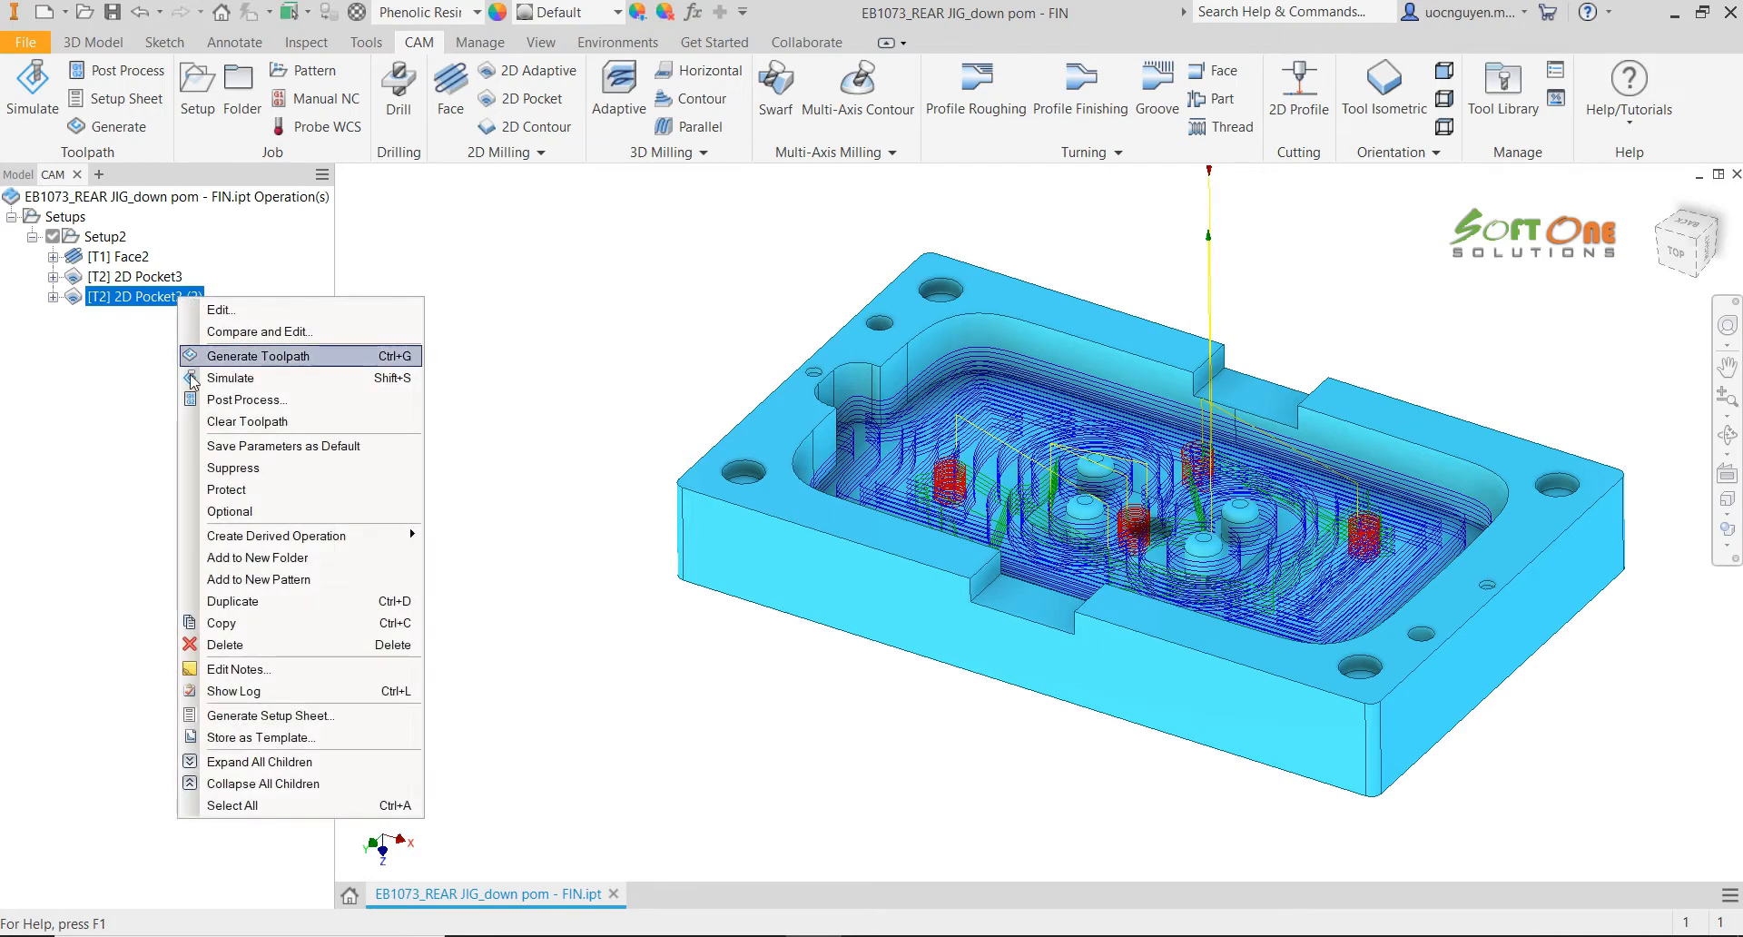
click(226, 600)
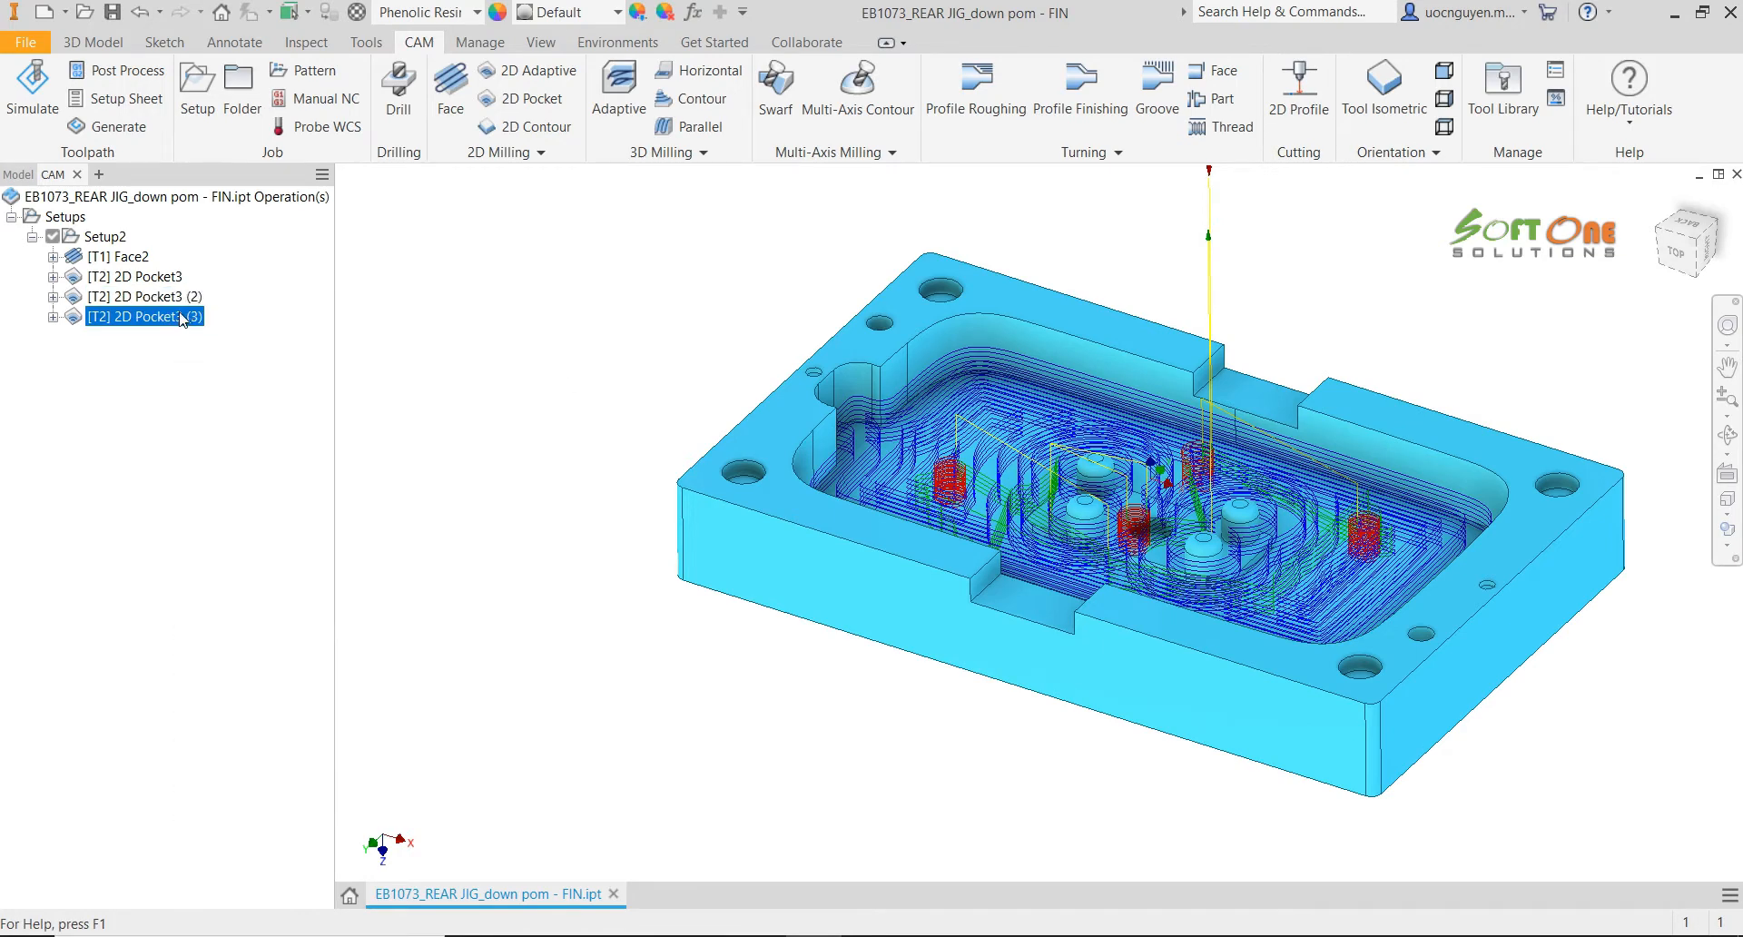
right_click(178, 317)
click(220, 325)
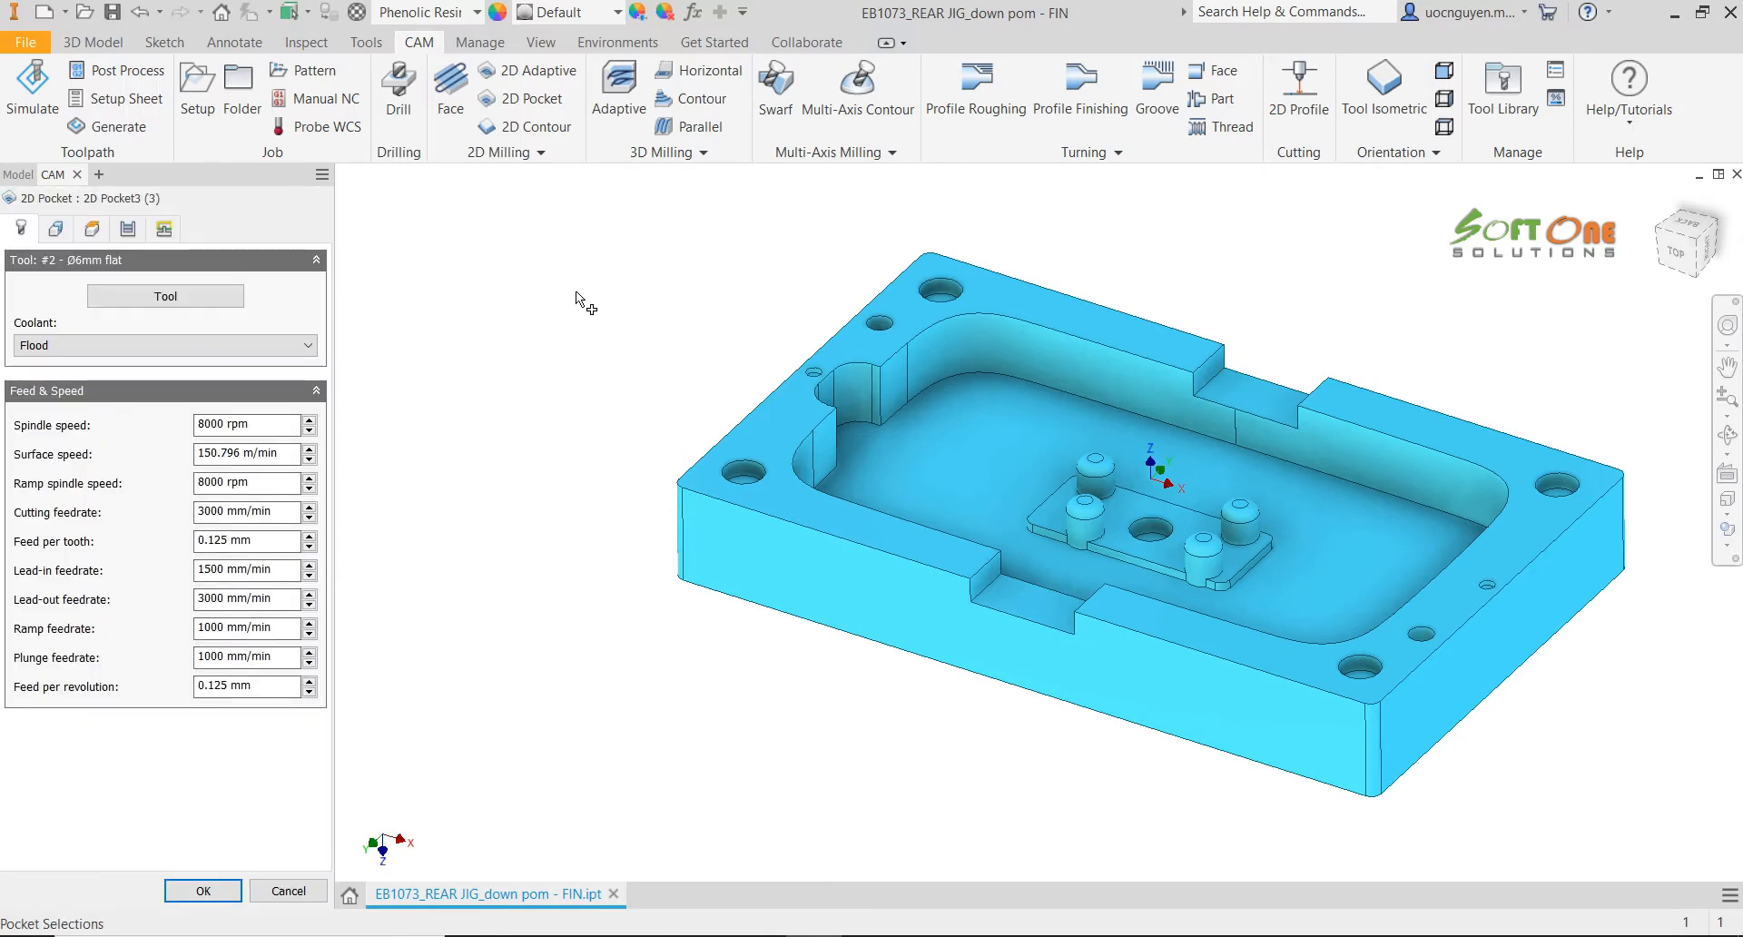
Replace the pocket selections with the cavity floor's outer boundary and the outline of the raised central plate
click(62, 229)
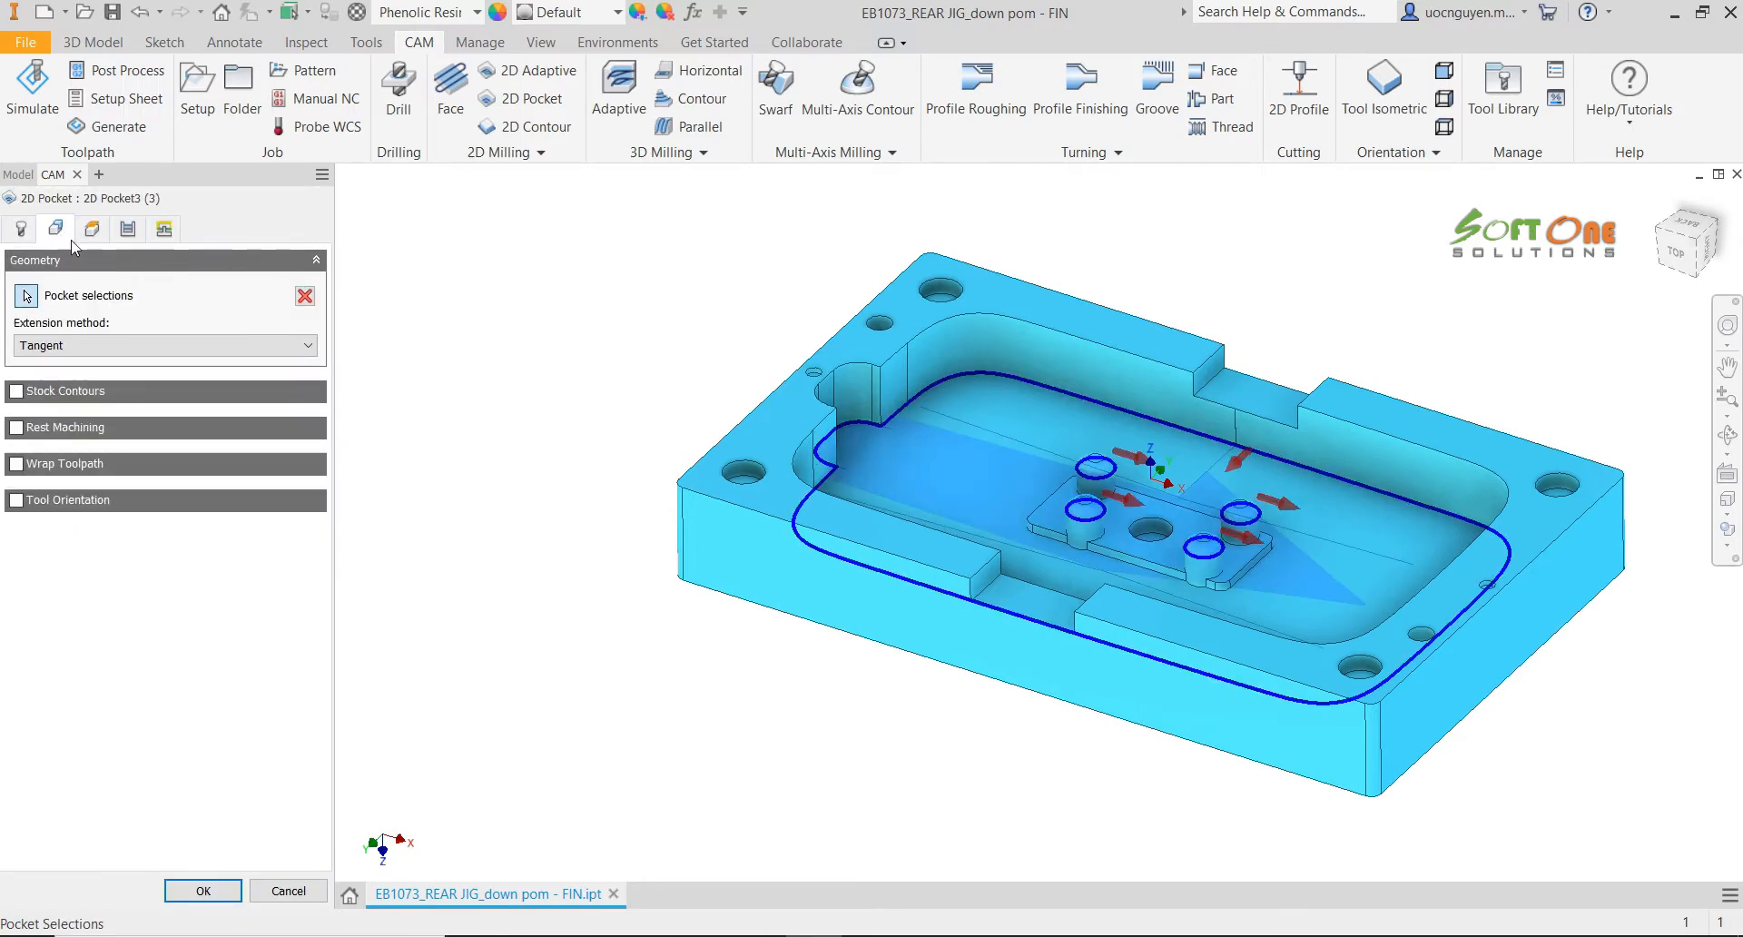
click(301, 298)
click(987, 411)
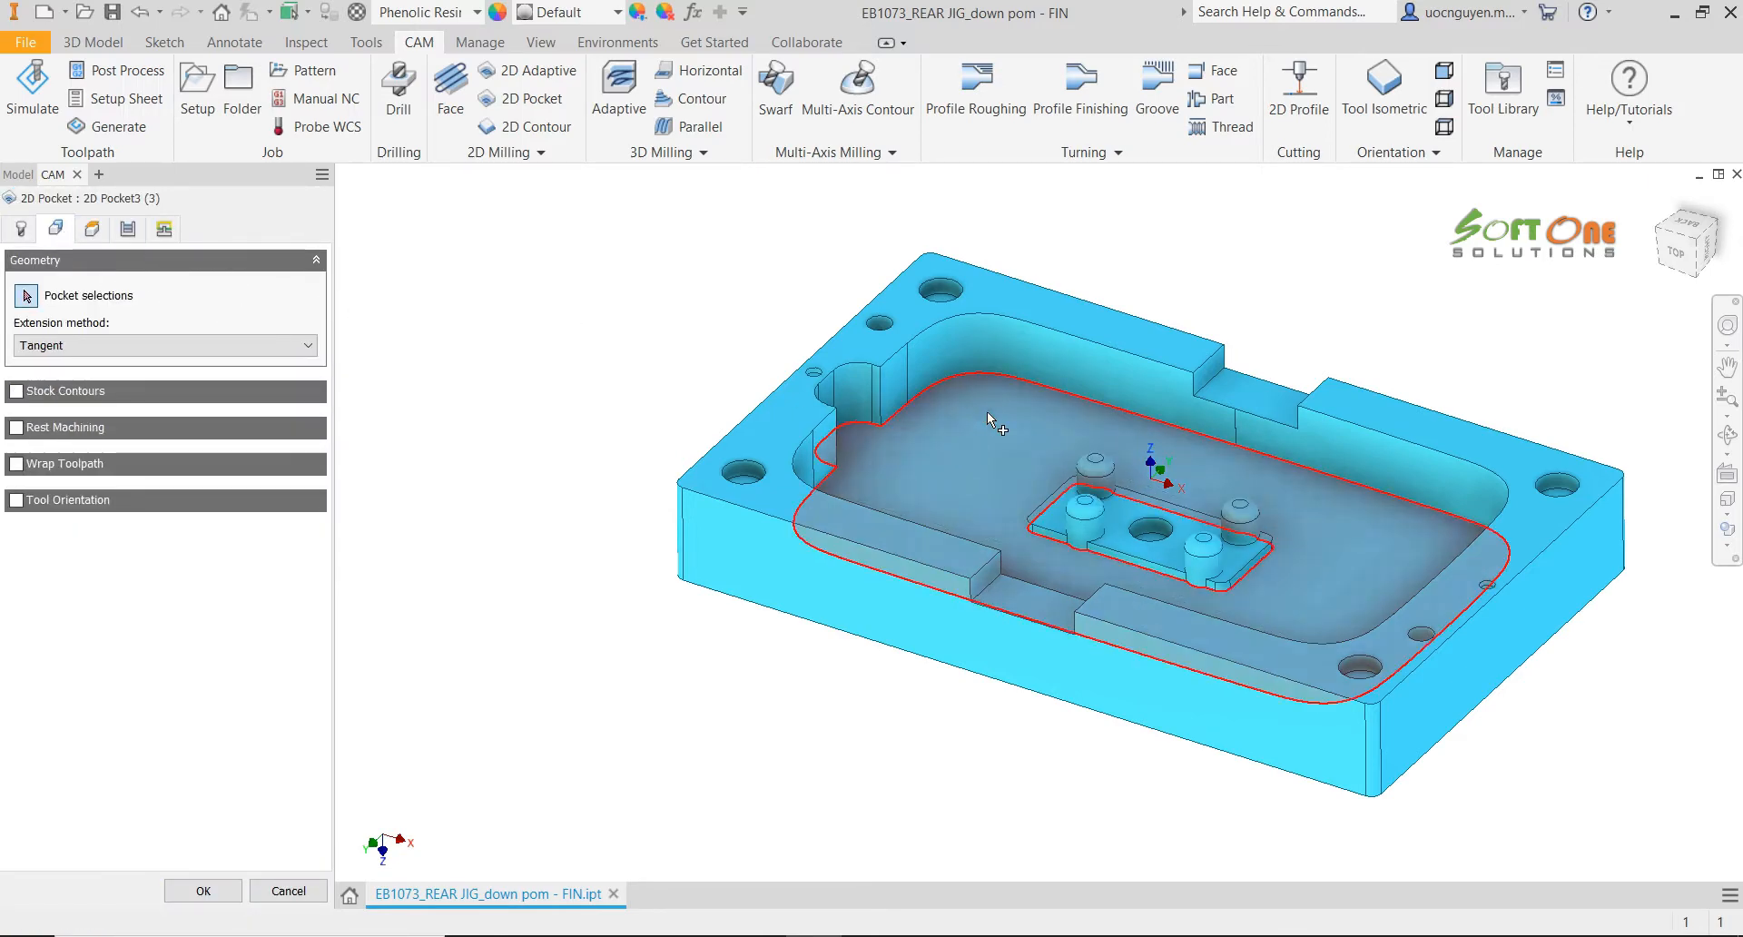
click(1175, 452)
Reassign the top height reference to the raised plate's top and the bottom height reference to the cavity floor
click(92, 229)
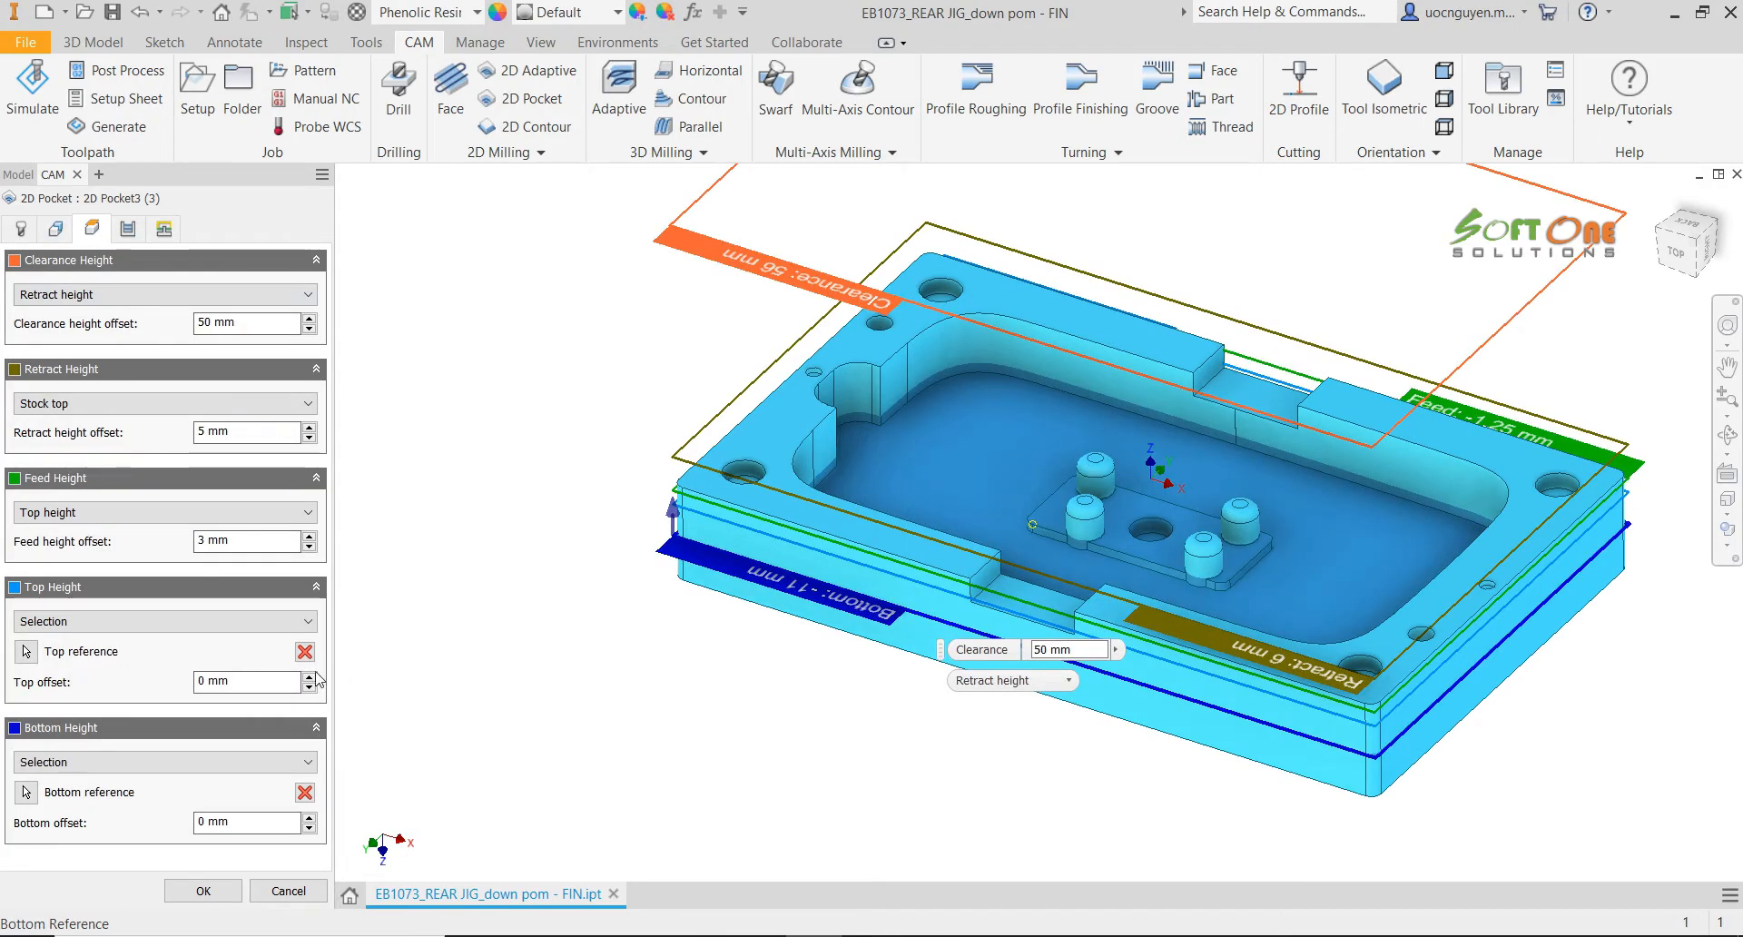
click(305, 653)
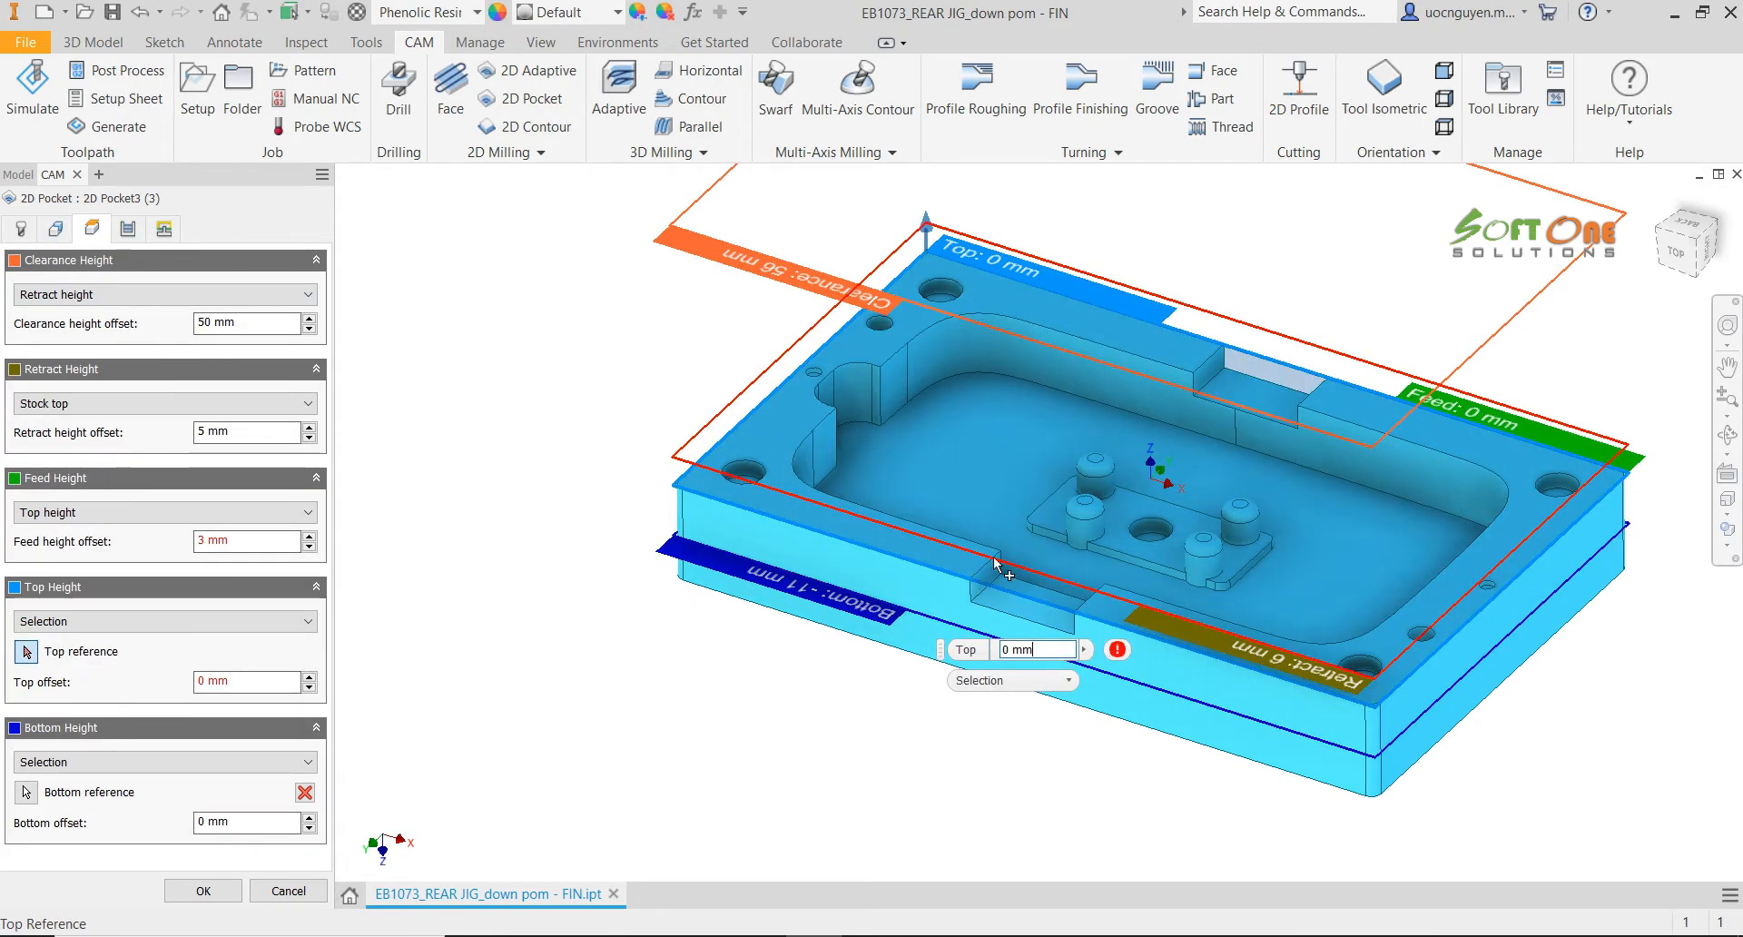
click(1036, 527)
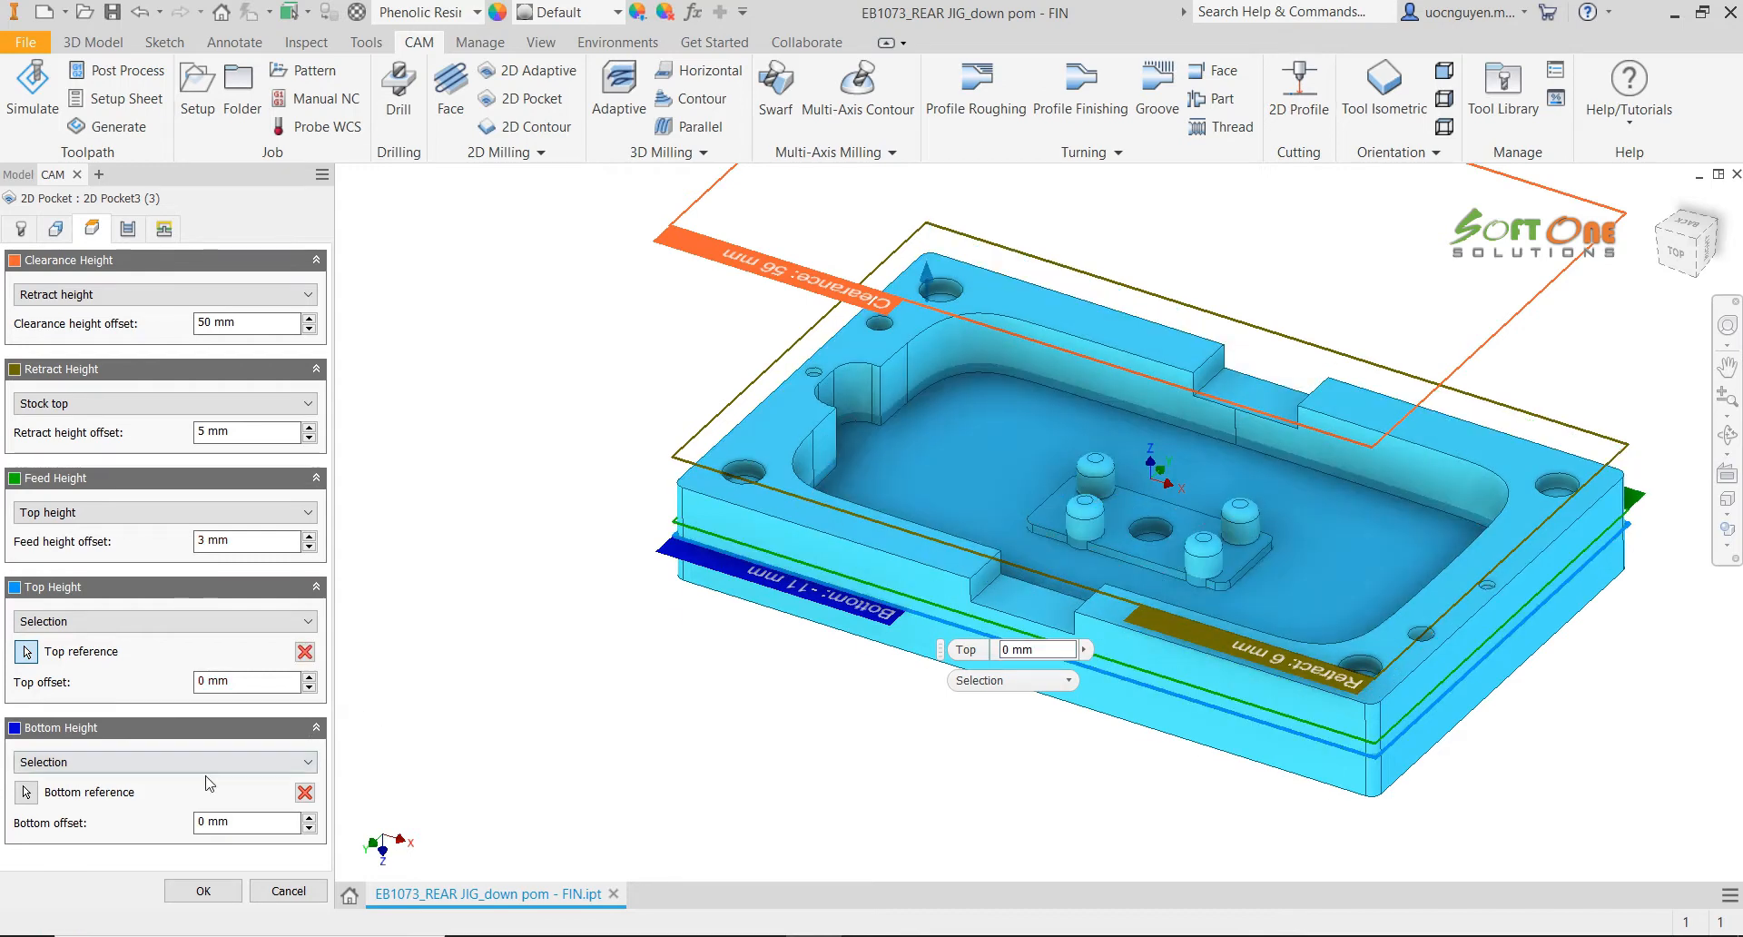
click(305, 792)
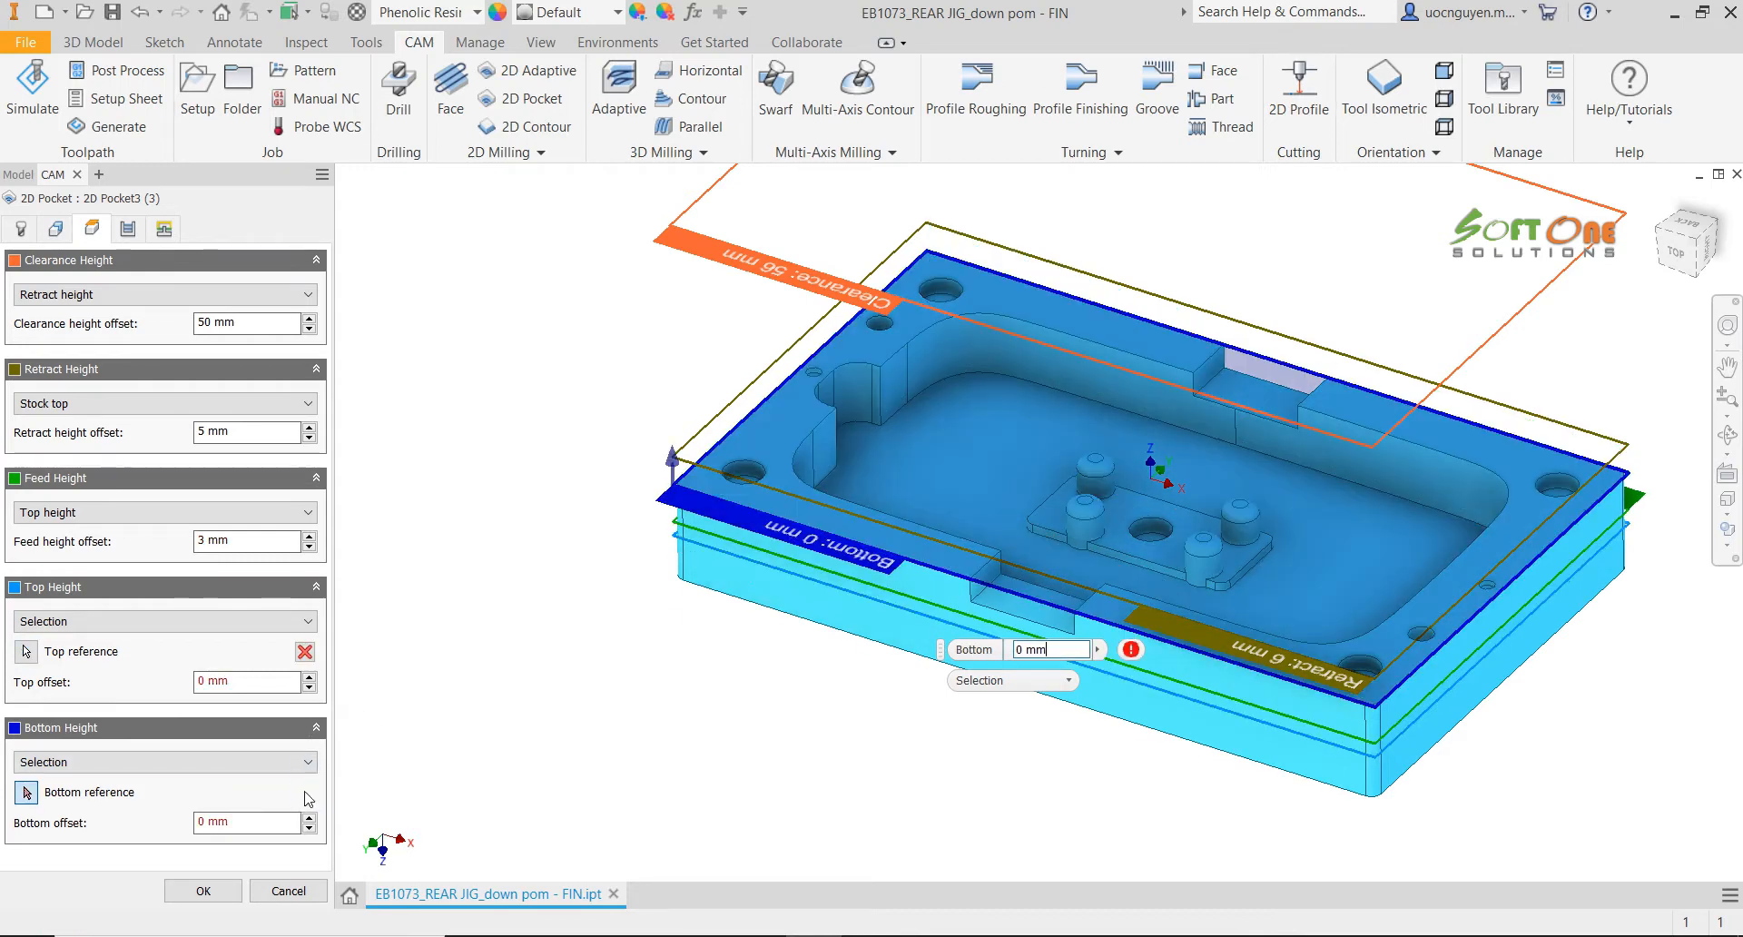
click(884, 430)
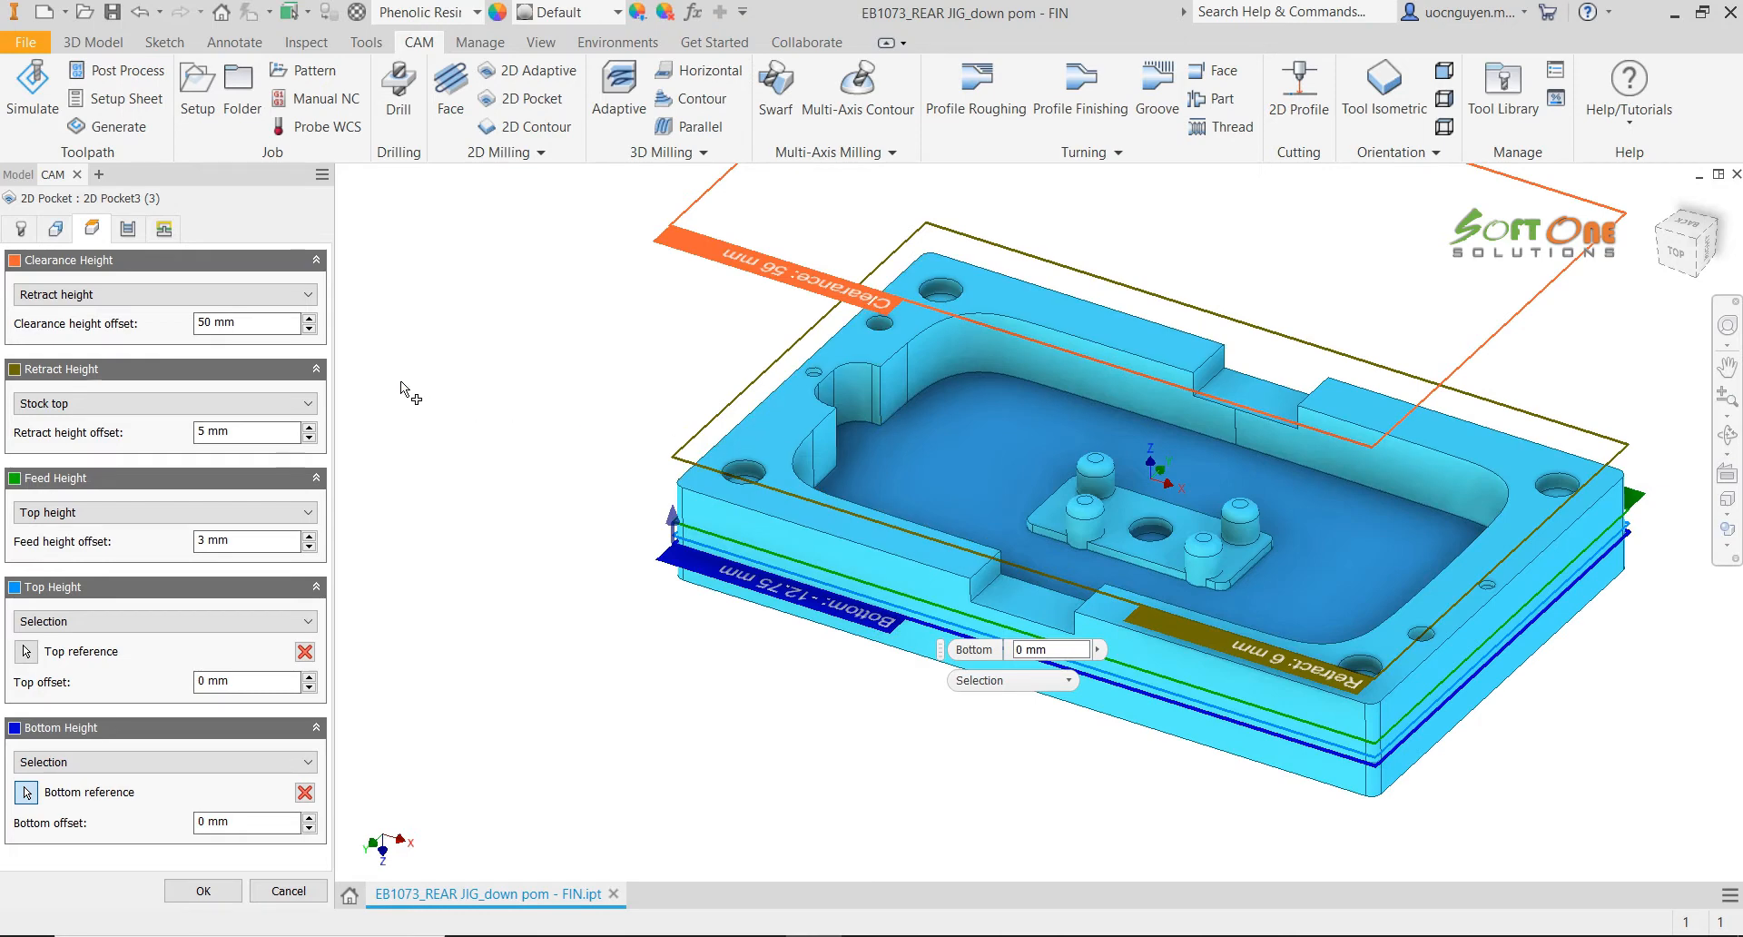
Review the copied passes and linking settings, keep them, and generate the cavity floor pocket toolpath
click(133, 234)
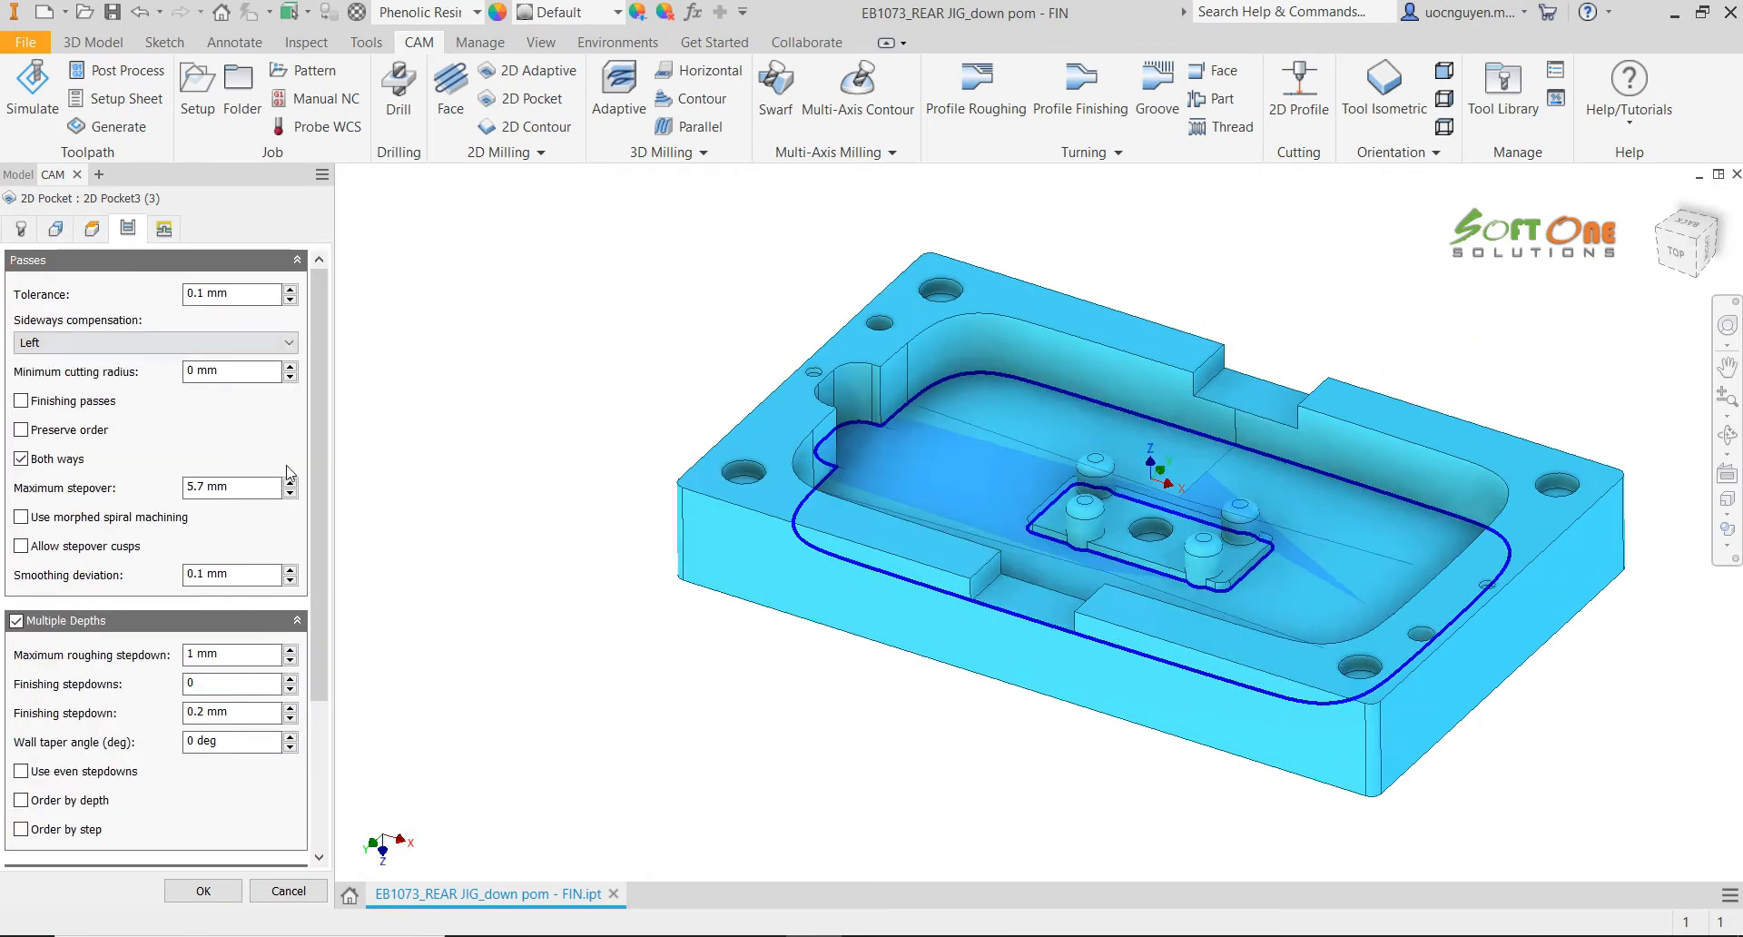
scroll(320, 483, down, 5)
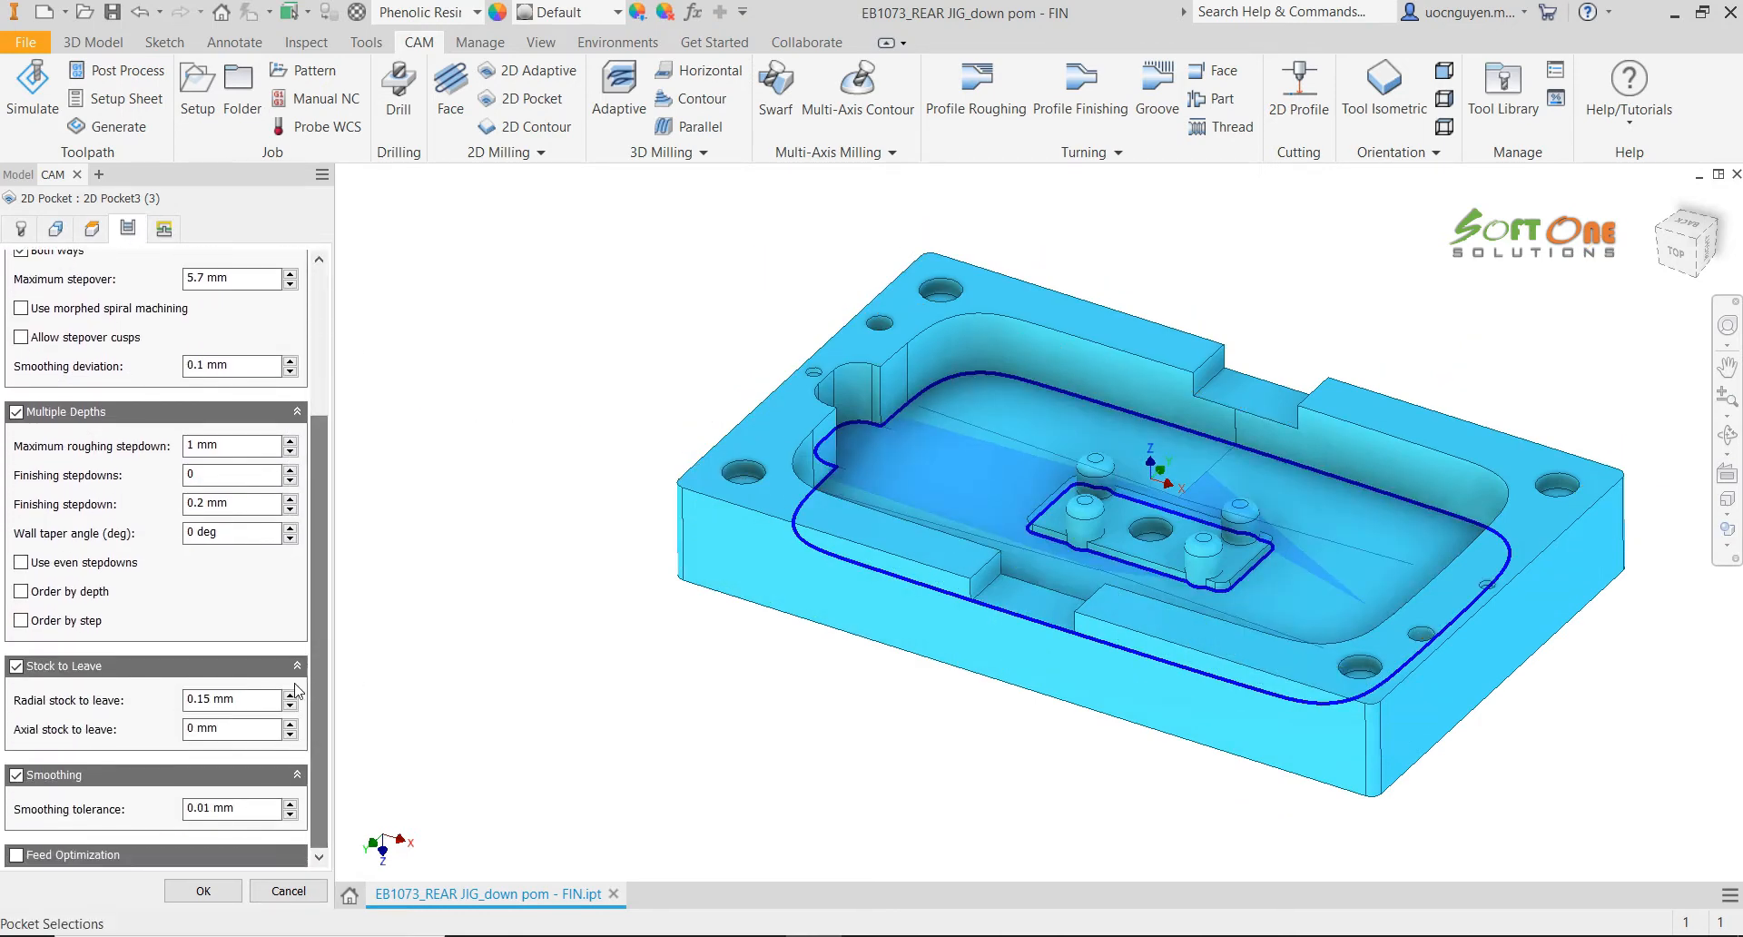
click(256, 699)
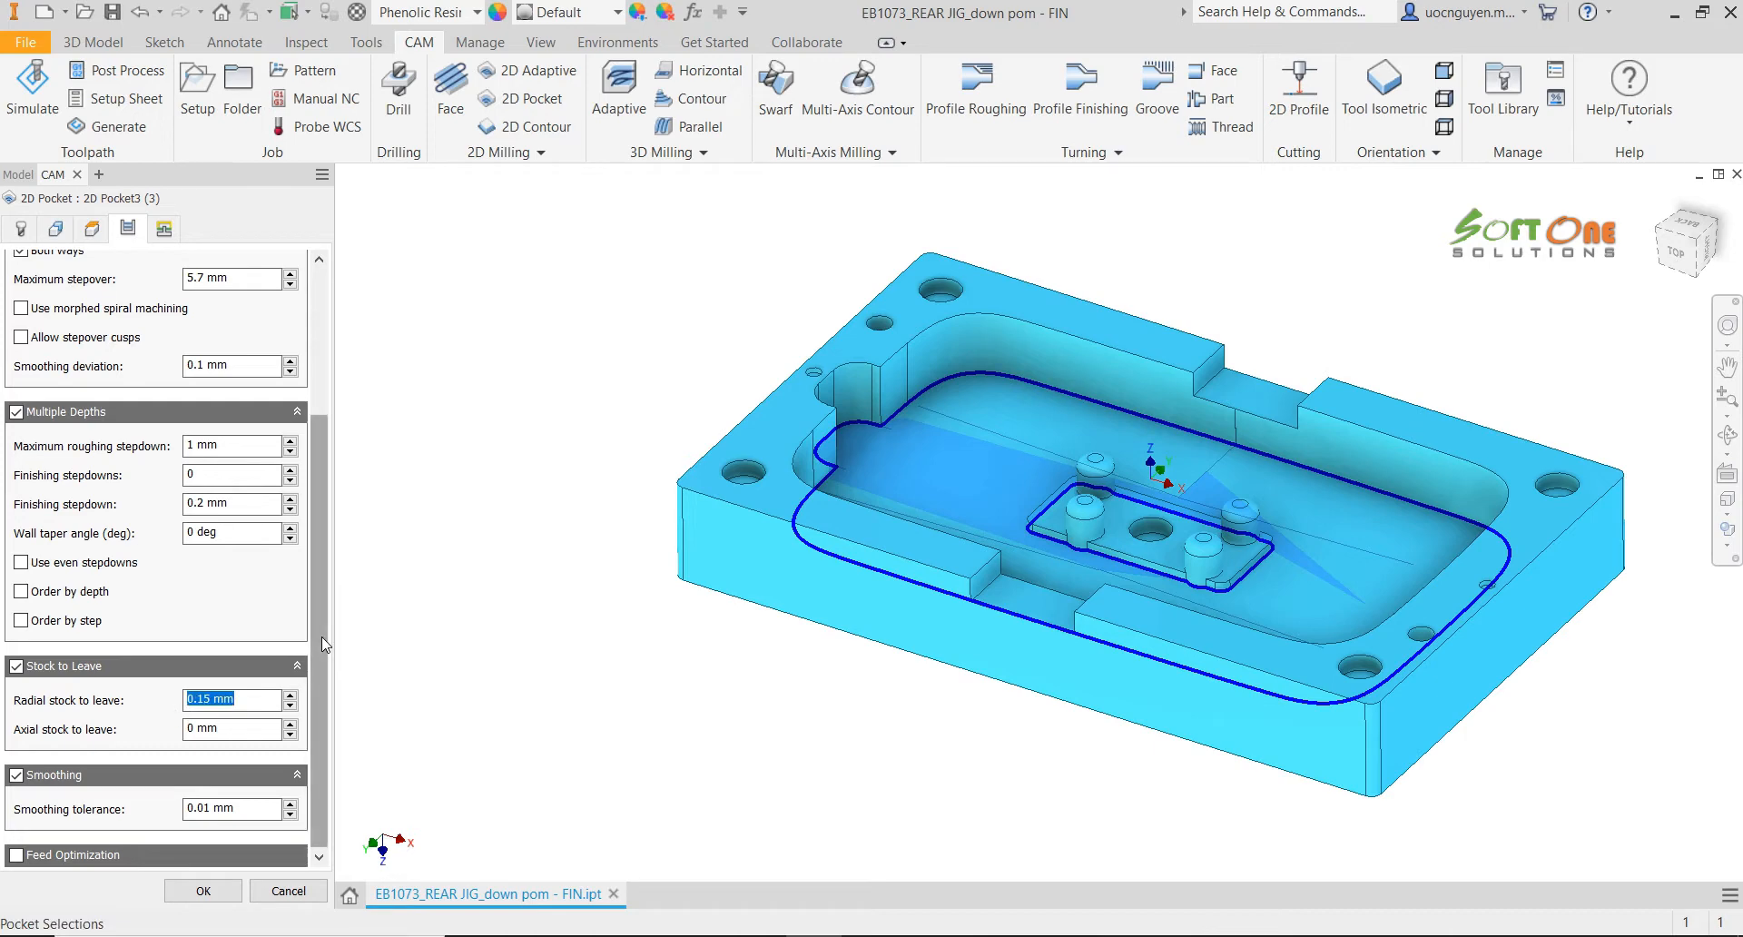
scroll(321, 635, up, 3)
click(165, 229)
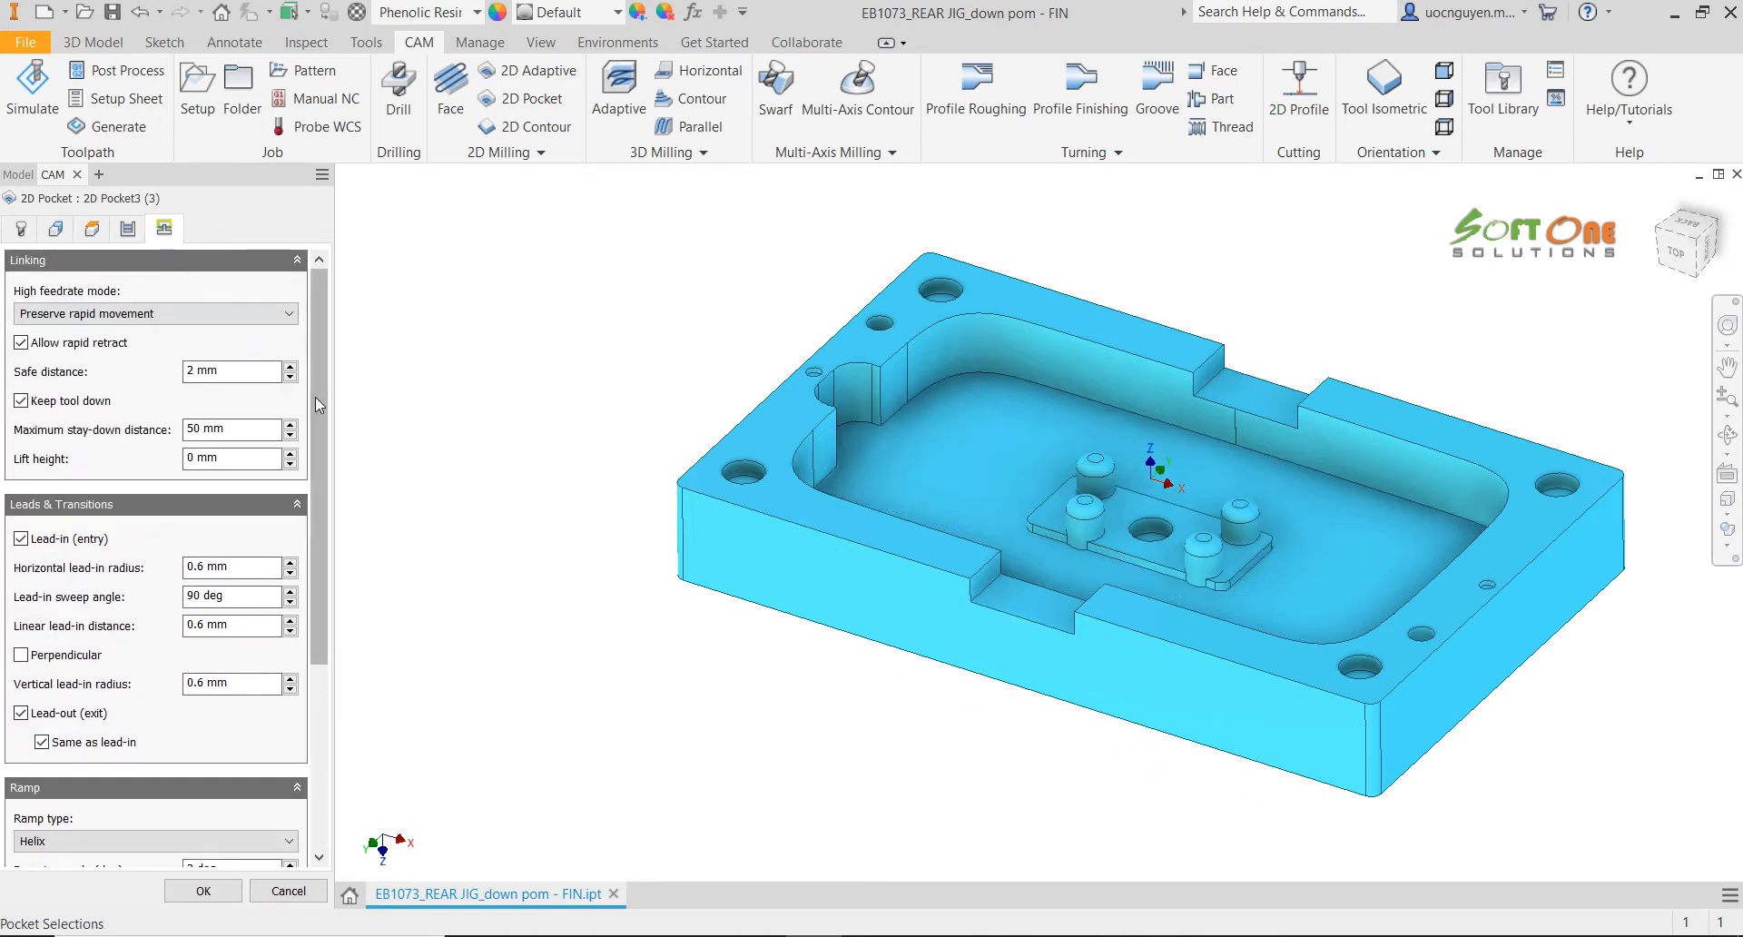
scroll(314, 396, down, 5)
click(203, 891)
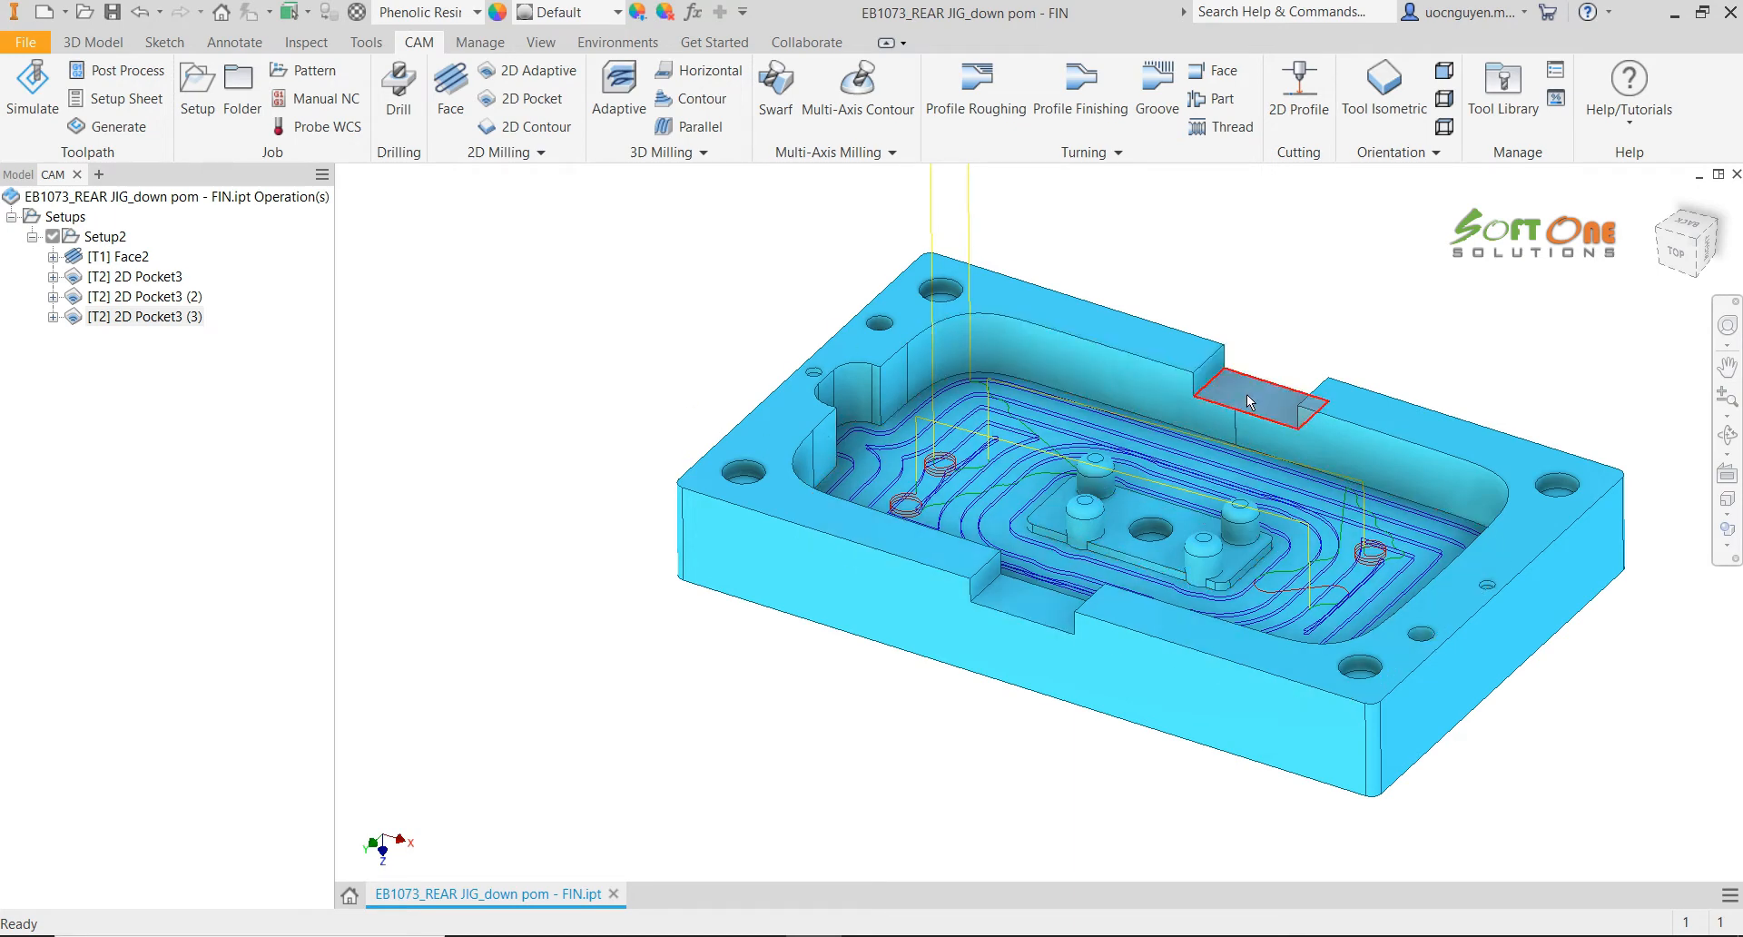
Start a 2D Contour with the Ø6 mm flat tool and select the four bottom side edges of the two rim notches
click(526, 126)
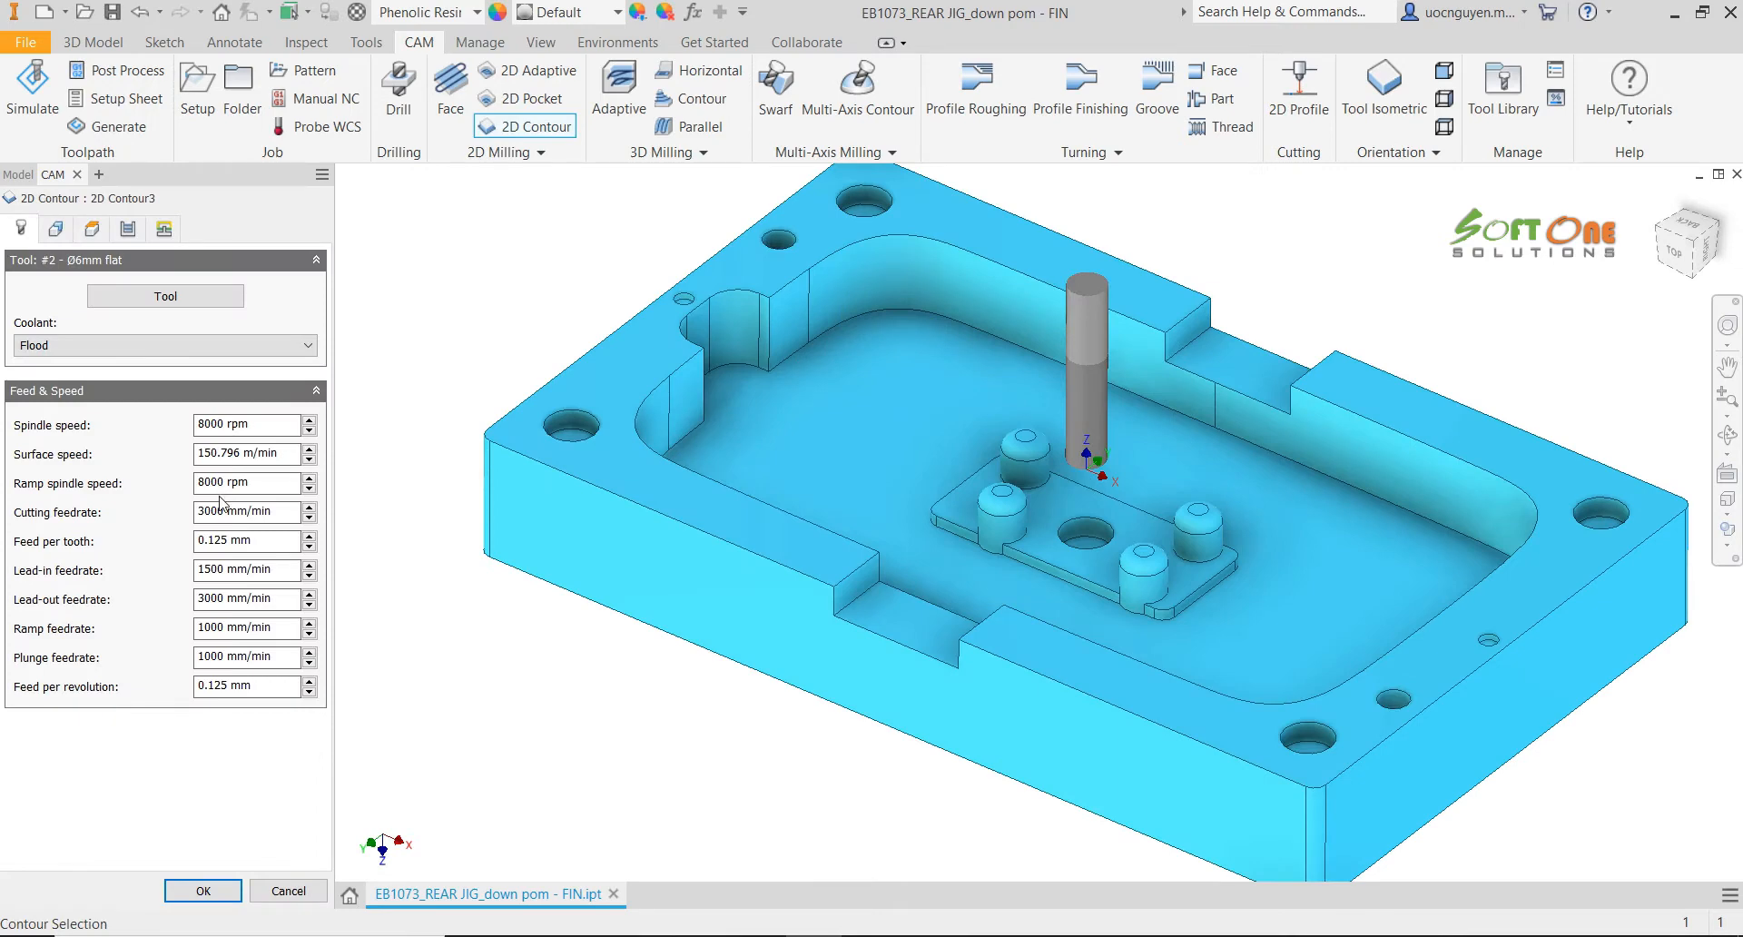
click(56, 228)
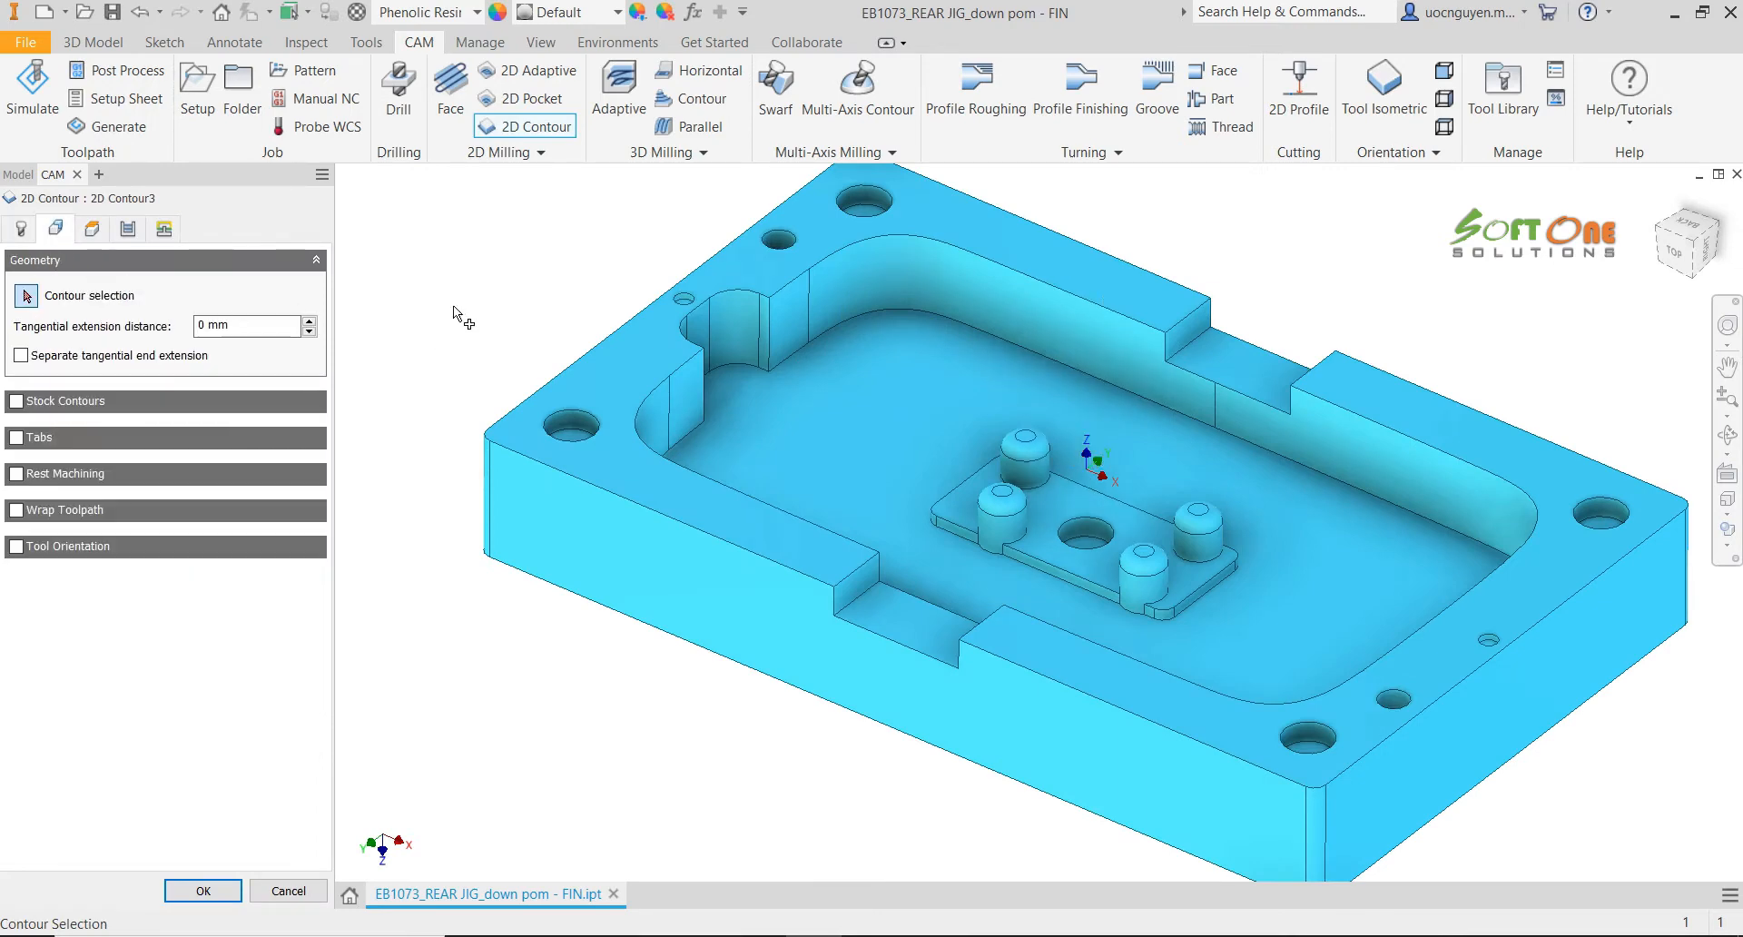
click(870, 586)
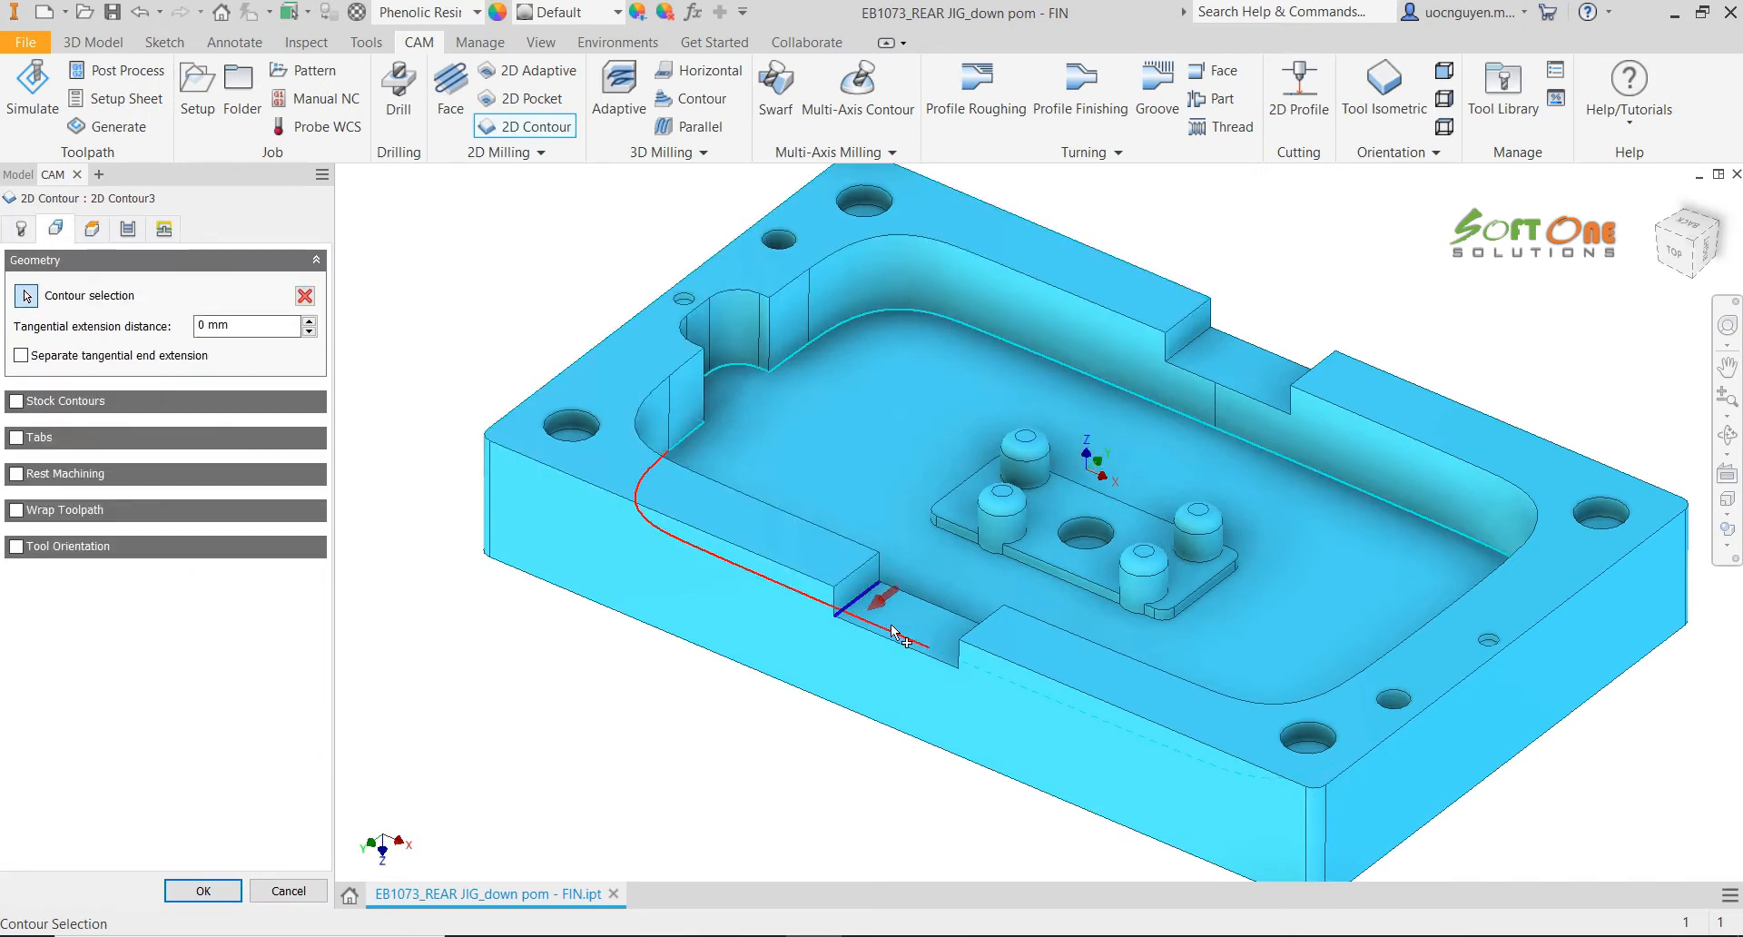
shift+middle_drag(1007, 622, 973, 407)
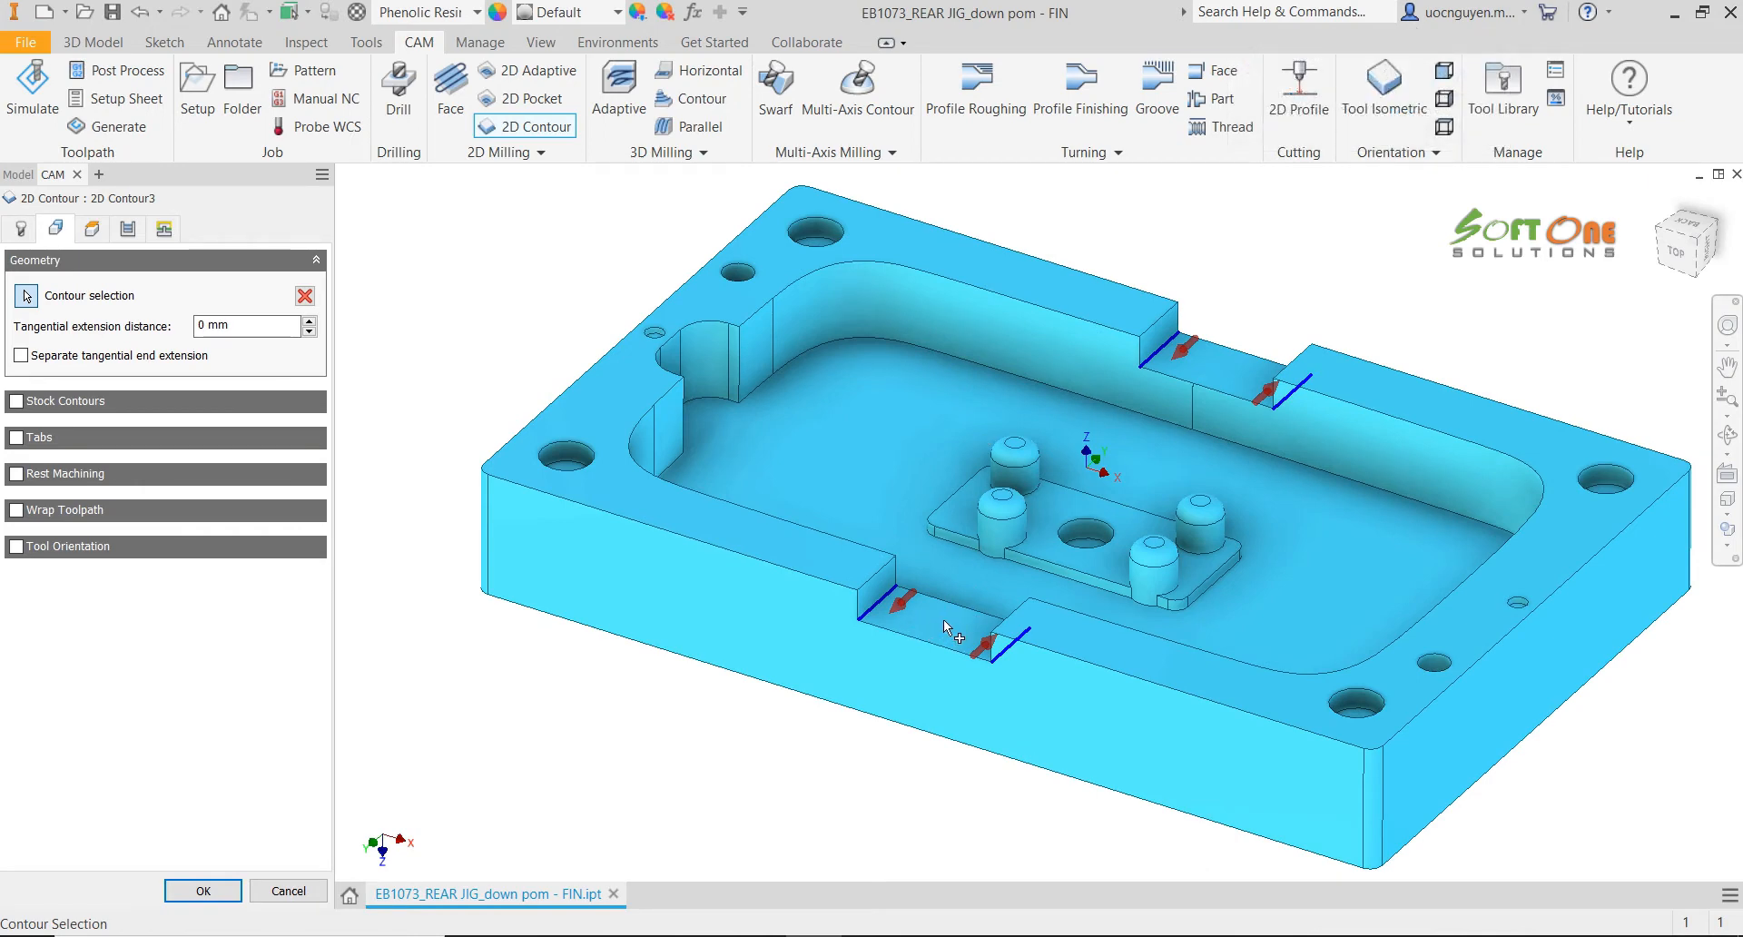
Set the notch contour's clearance height offset to 50 mm and its feed height offset to 3 mm
click(101, 234)
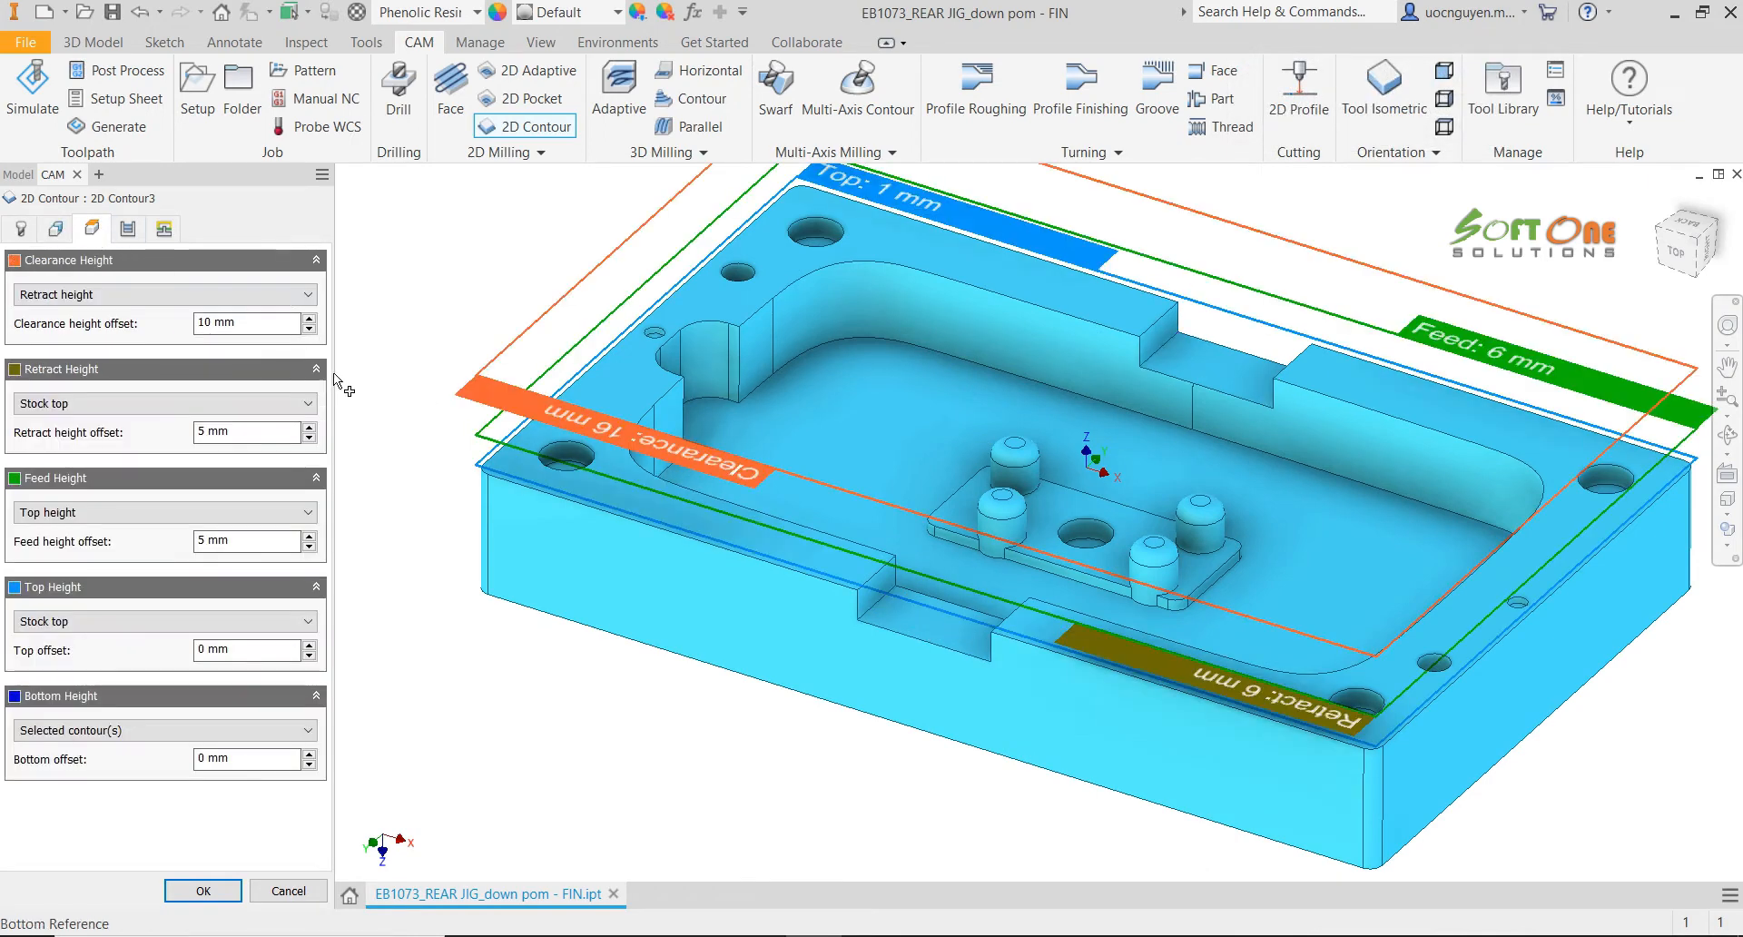
click(203, 324)
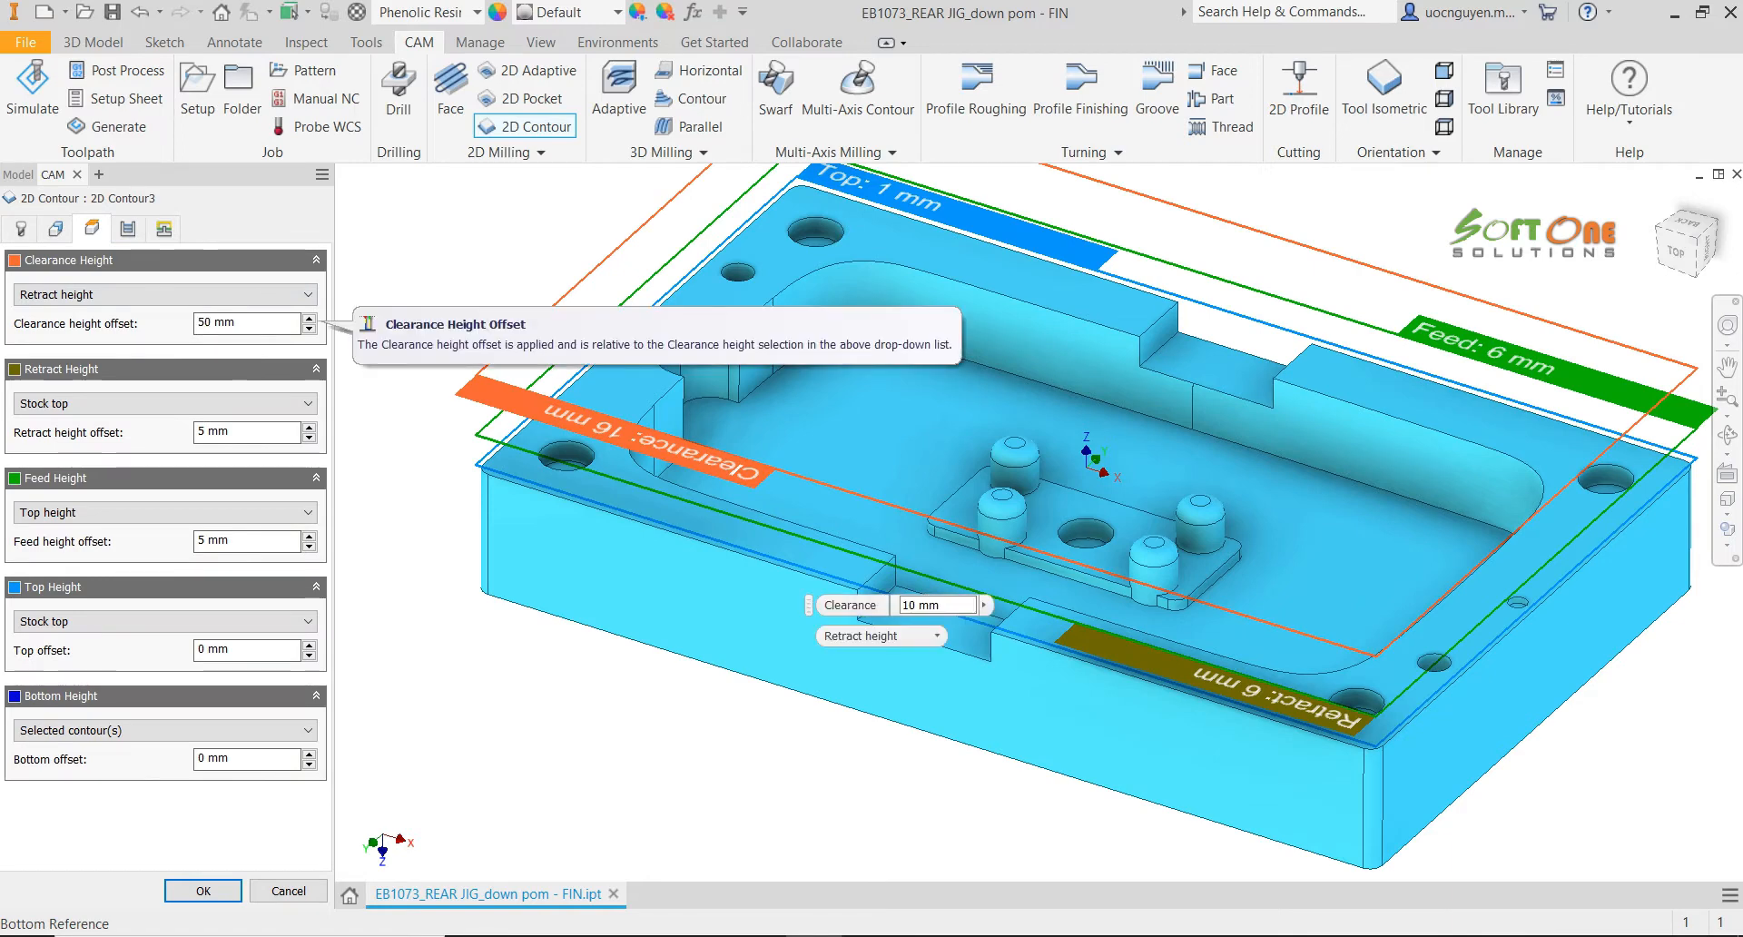
double_click(203, 542)
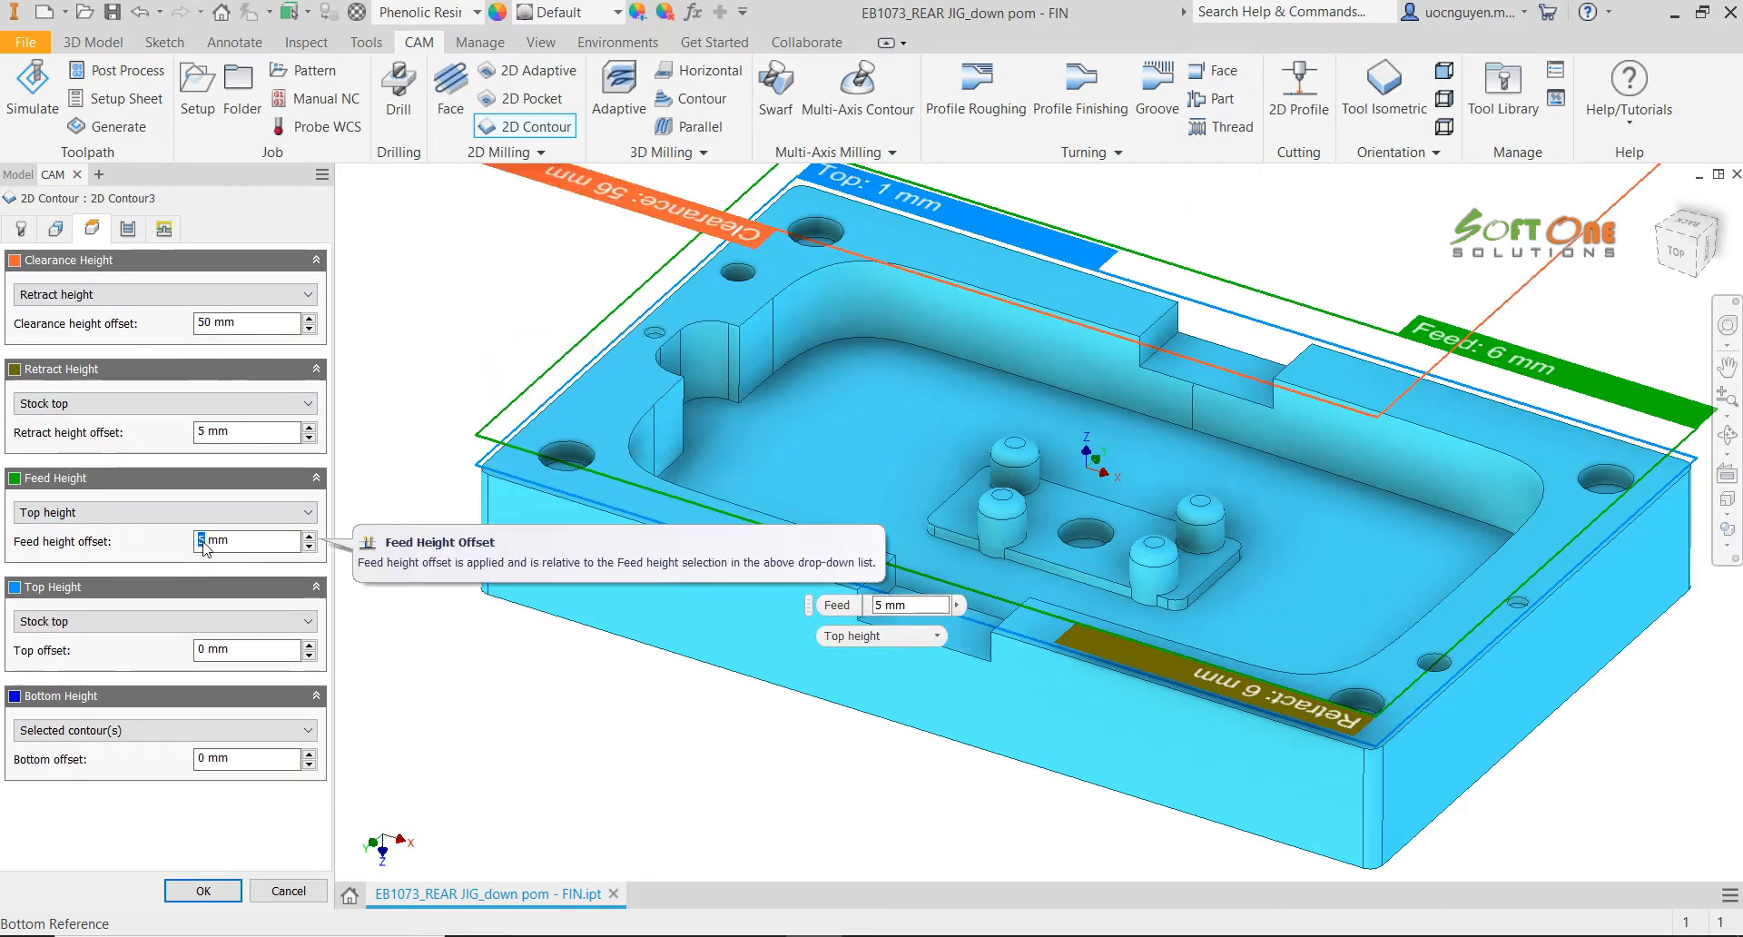
text(3)
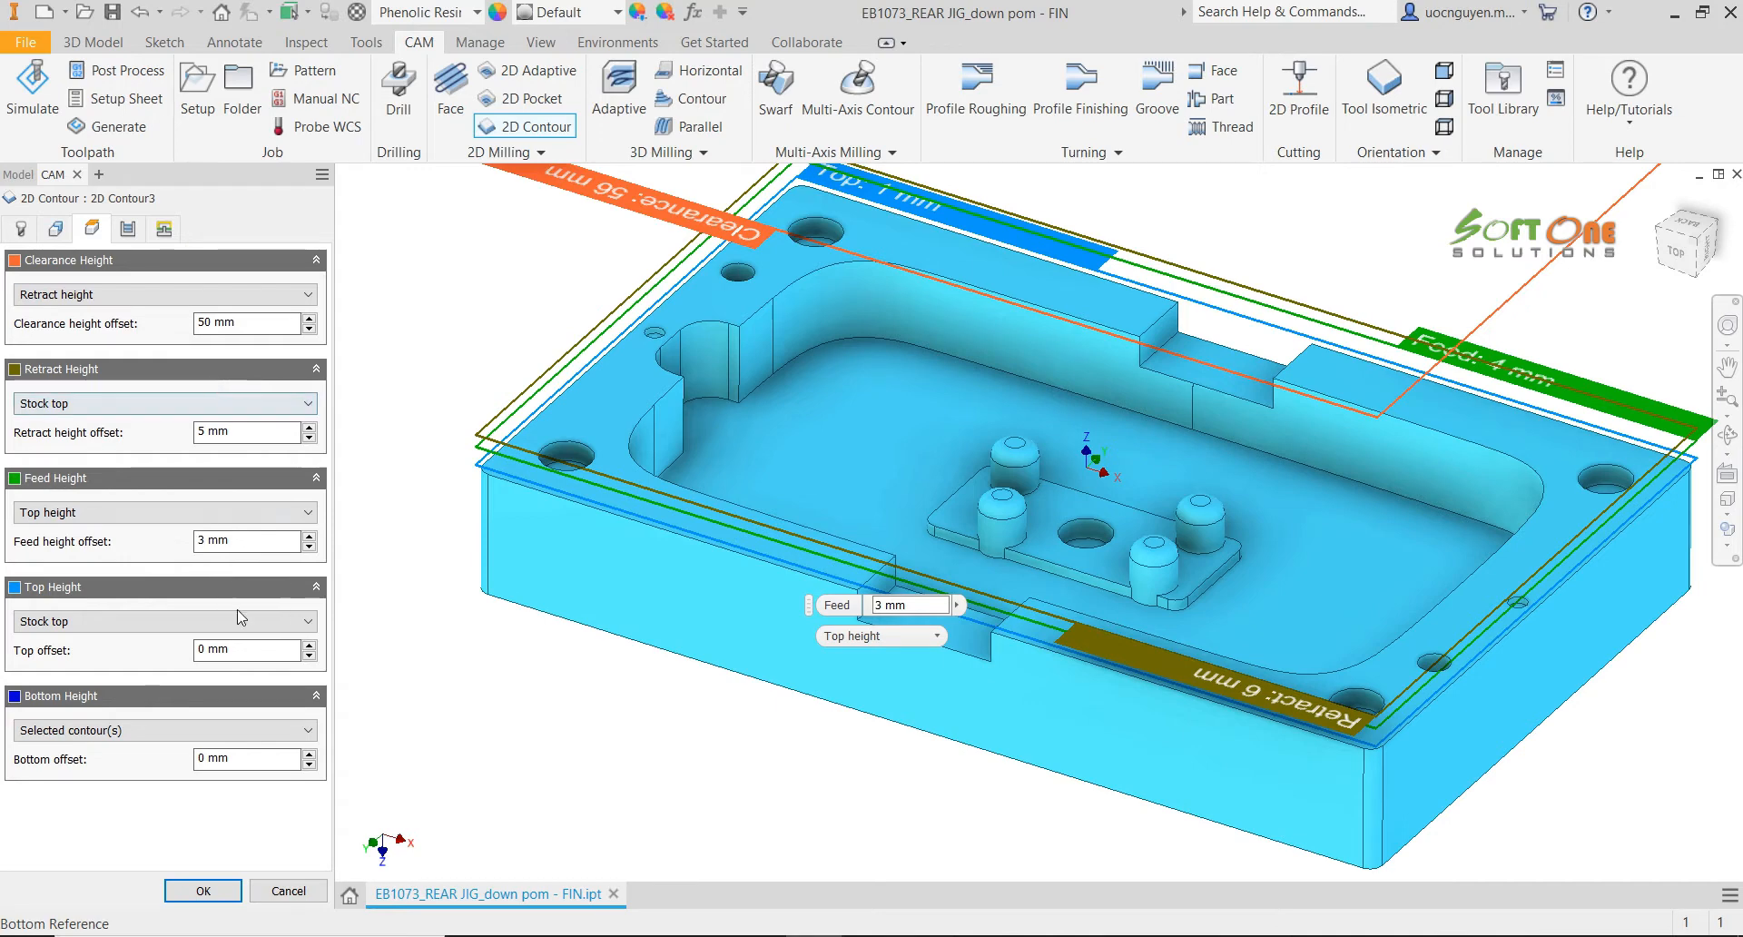
Set the top height to Model top and the bottom height to a selected reference on the rim notch's floor
click(133, 622)
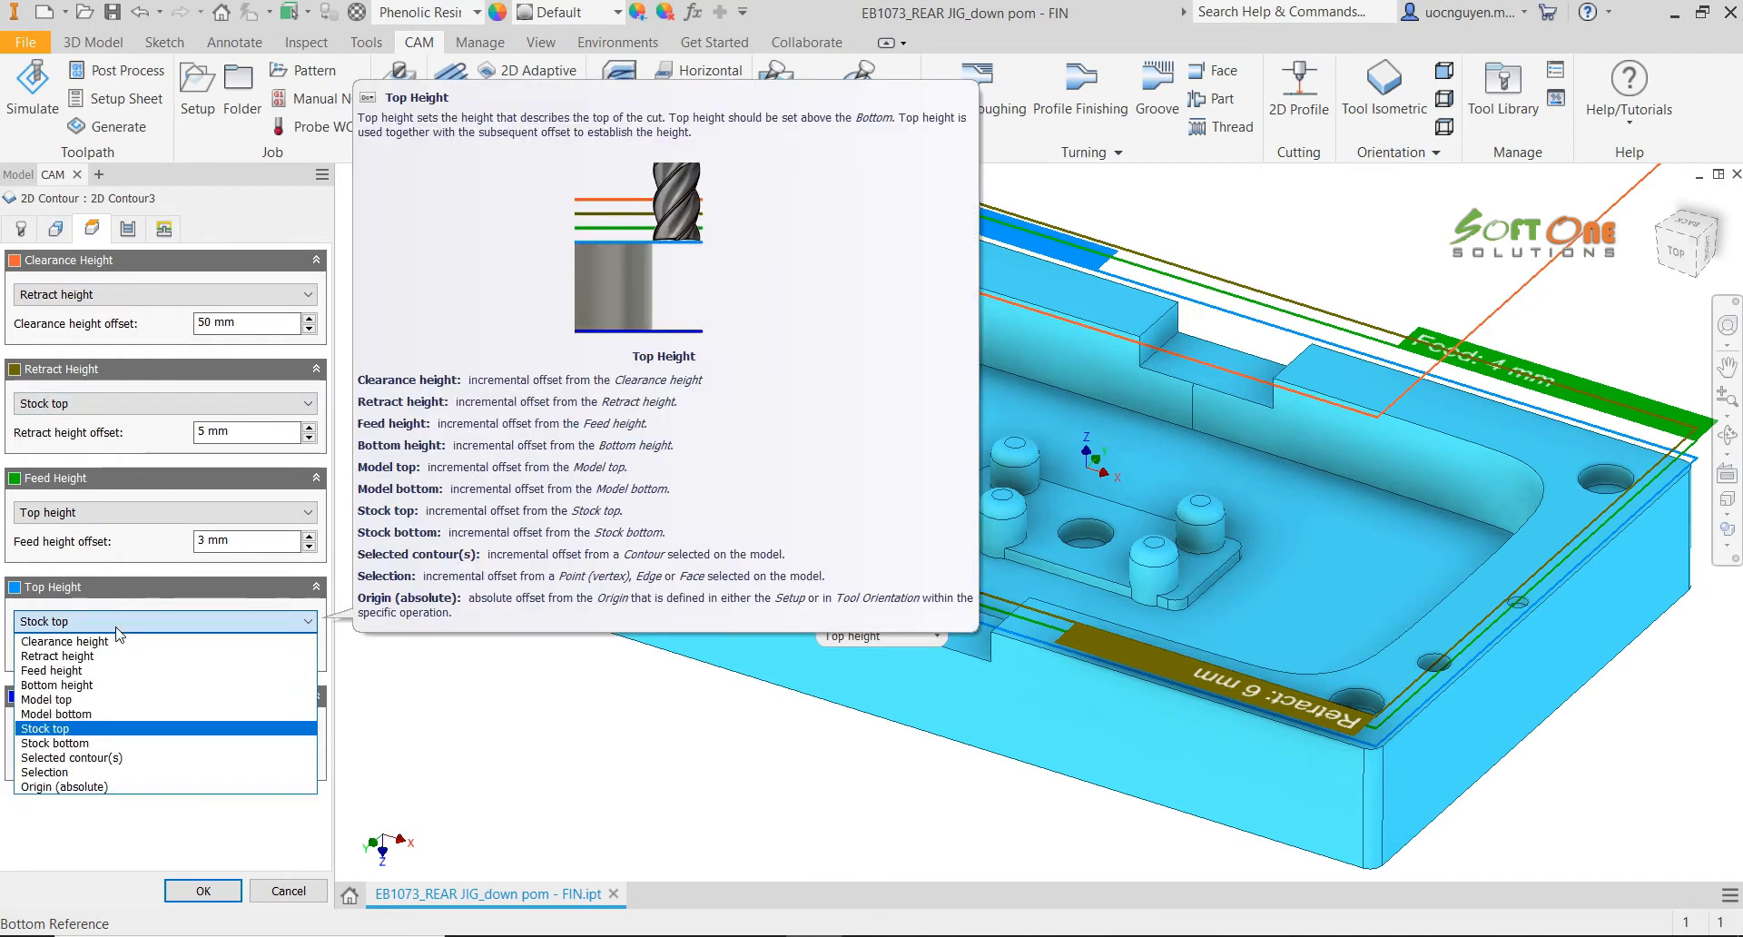
click(99, 700)
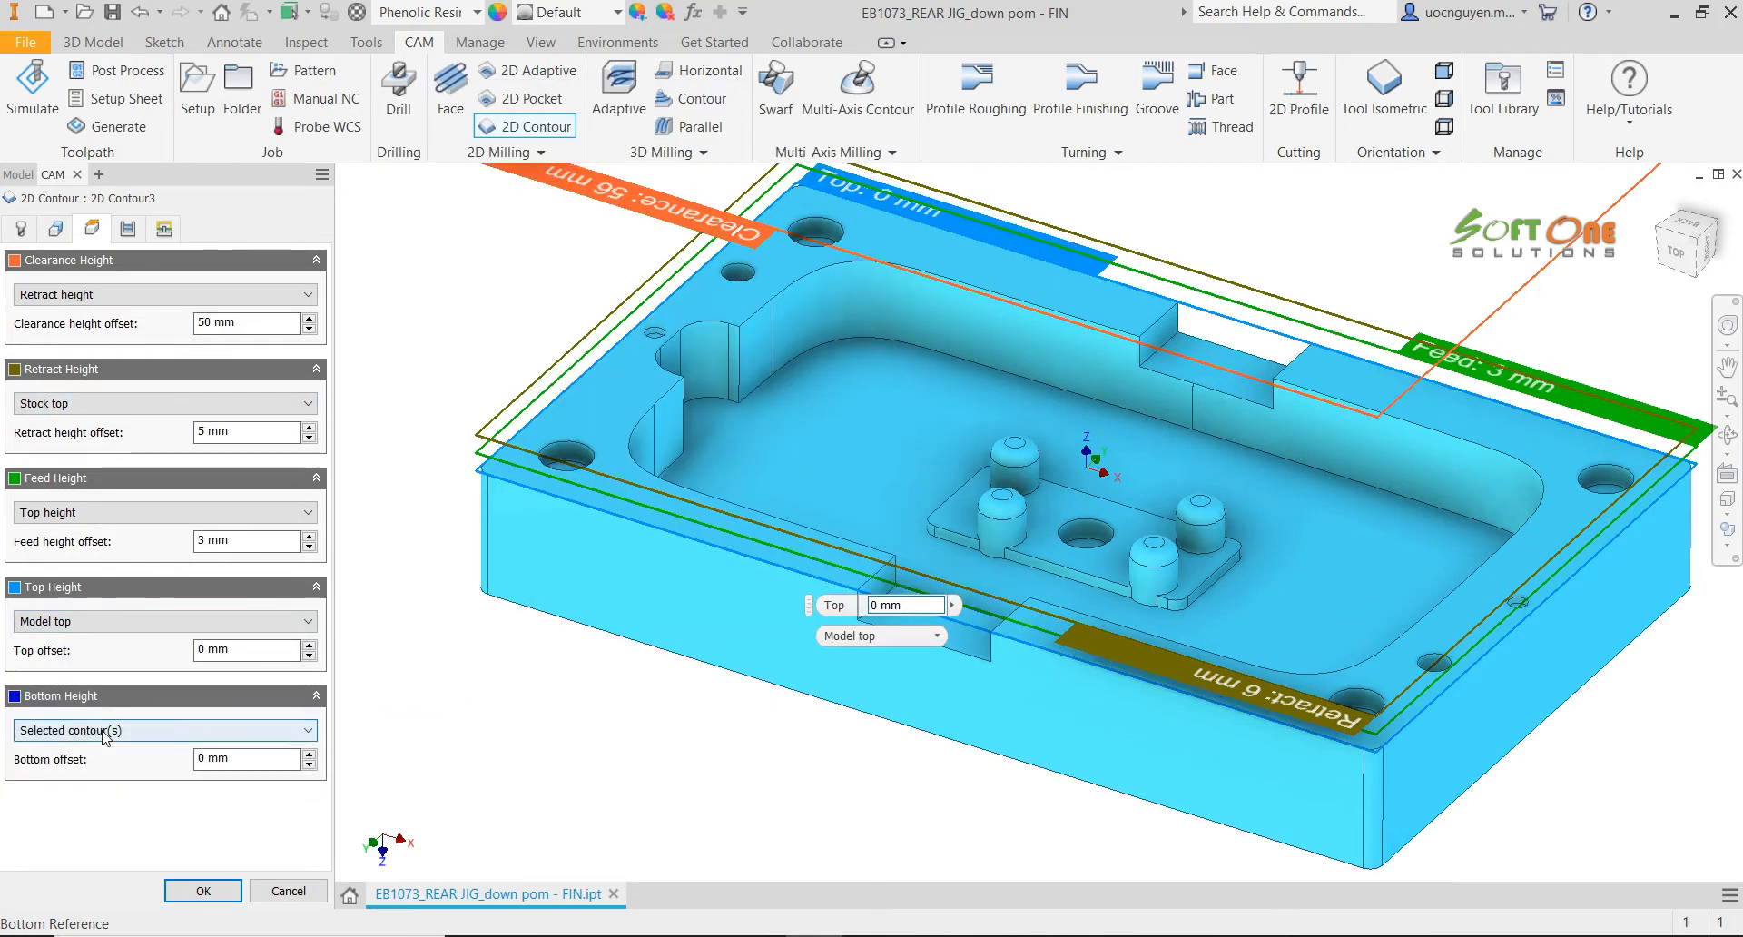
click(102, 730)
click(98, 881)
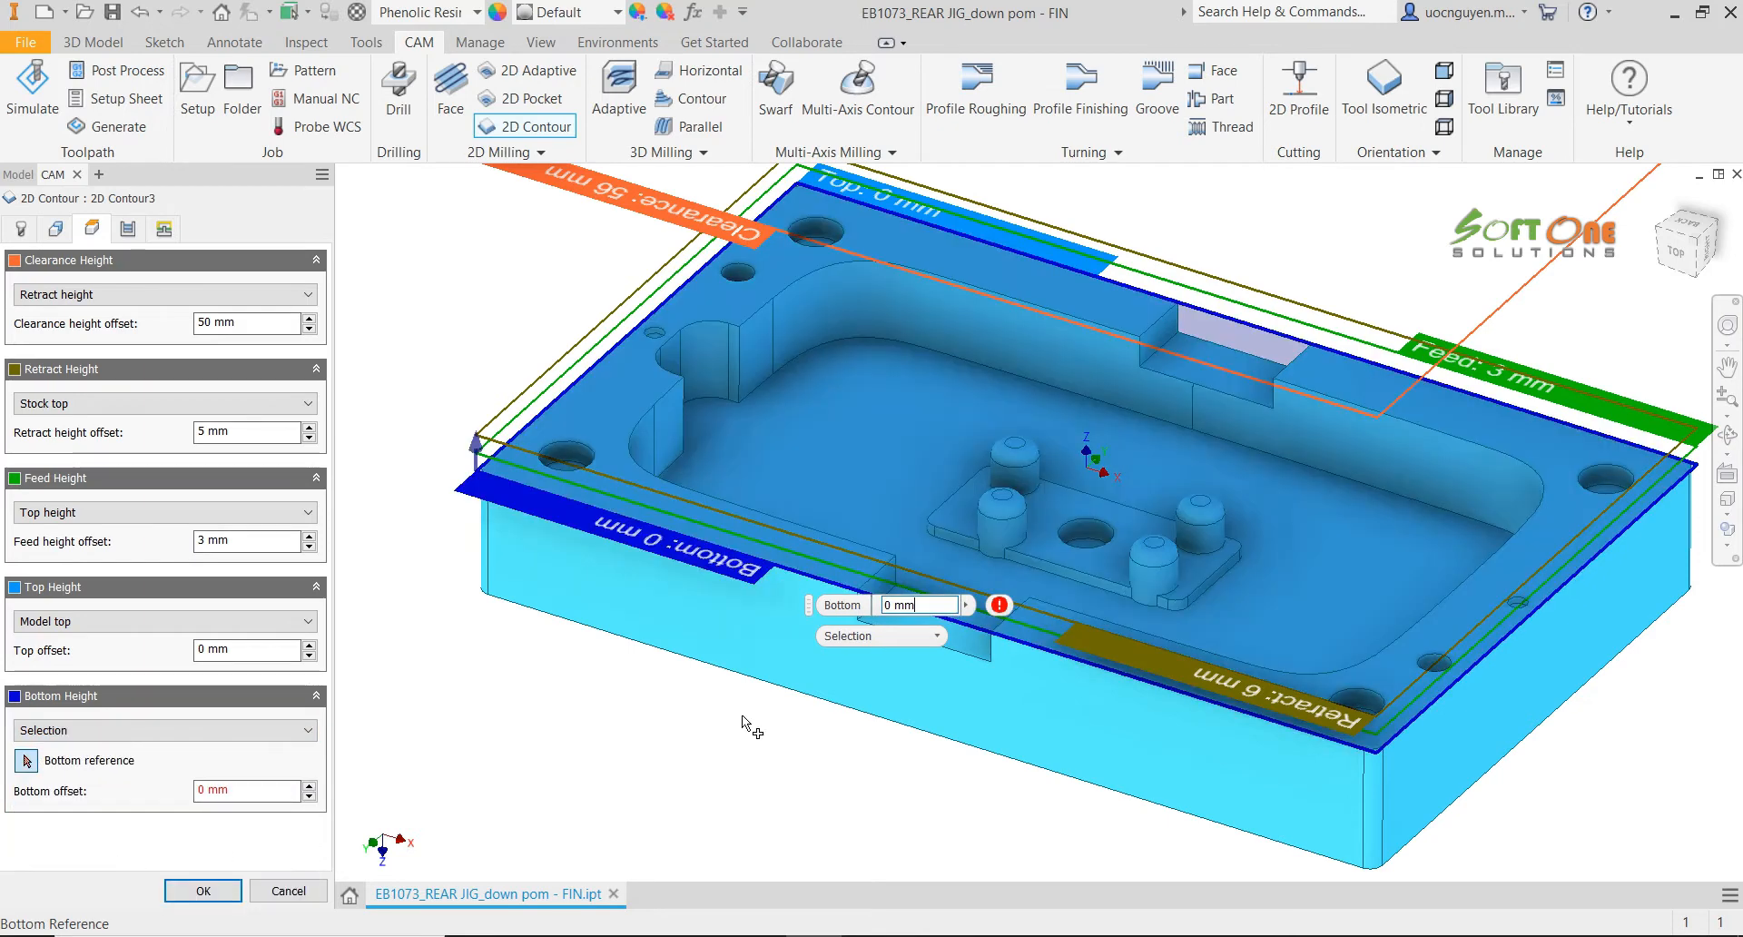
click(1140, 365)
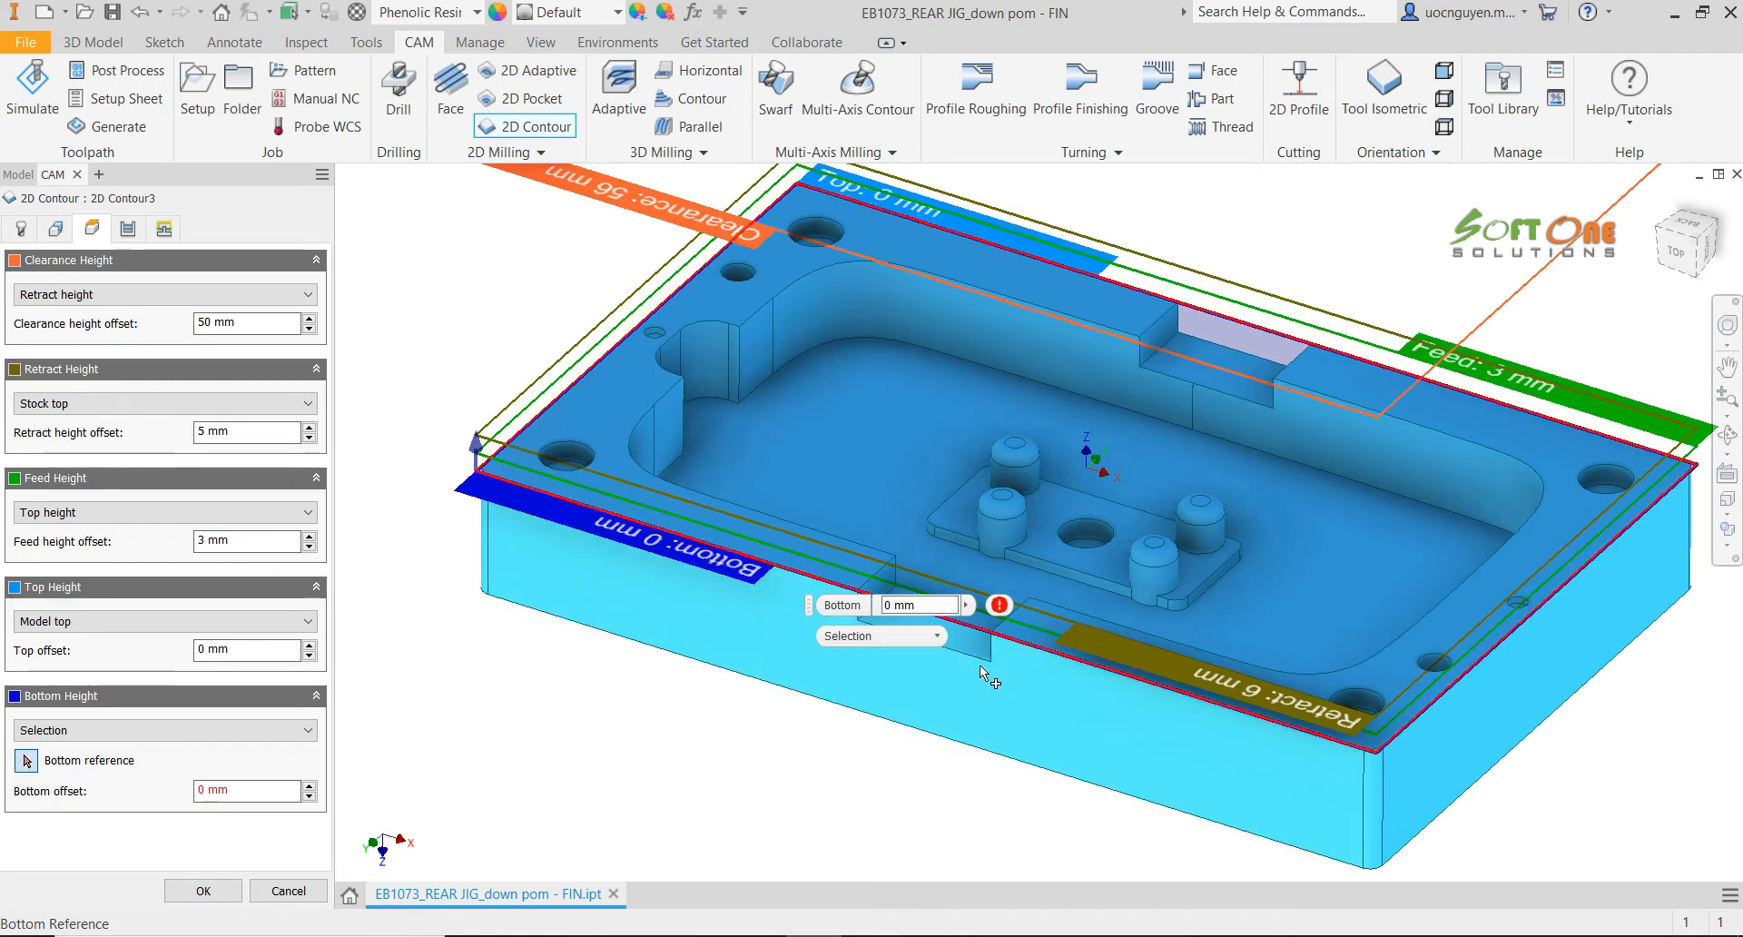
scroll(1177, 354, up, 4)
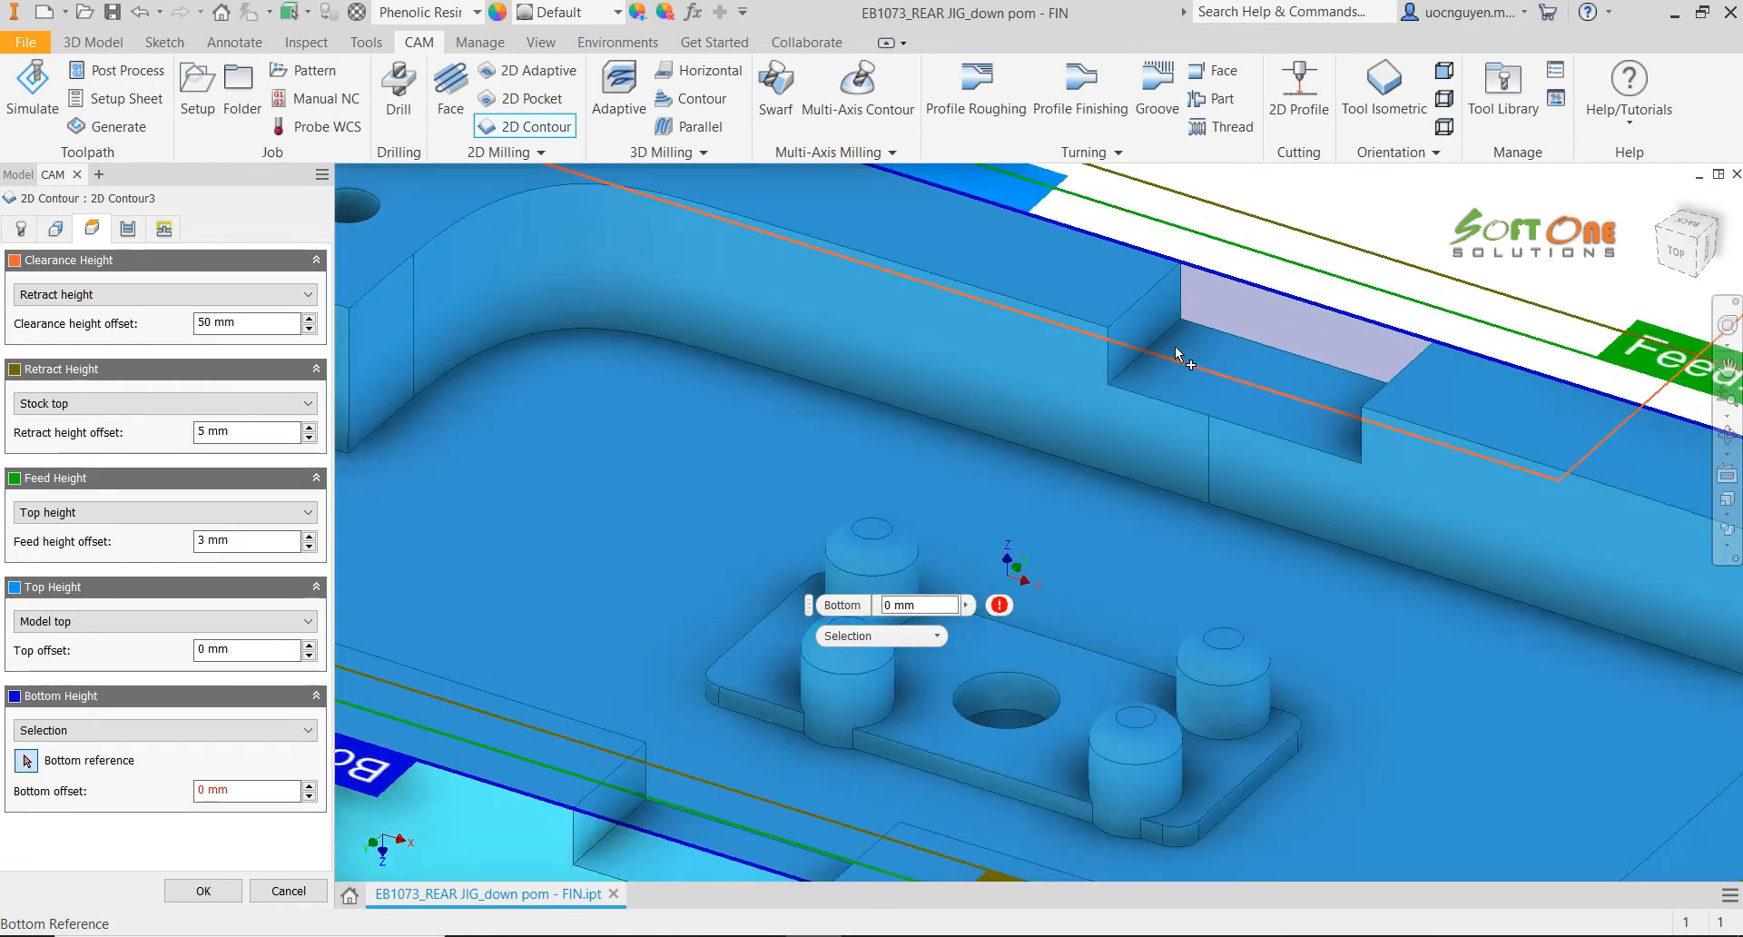
click(1207, 417)
scroll(1207, 417, down, 5)
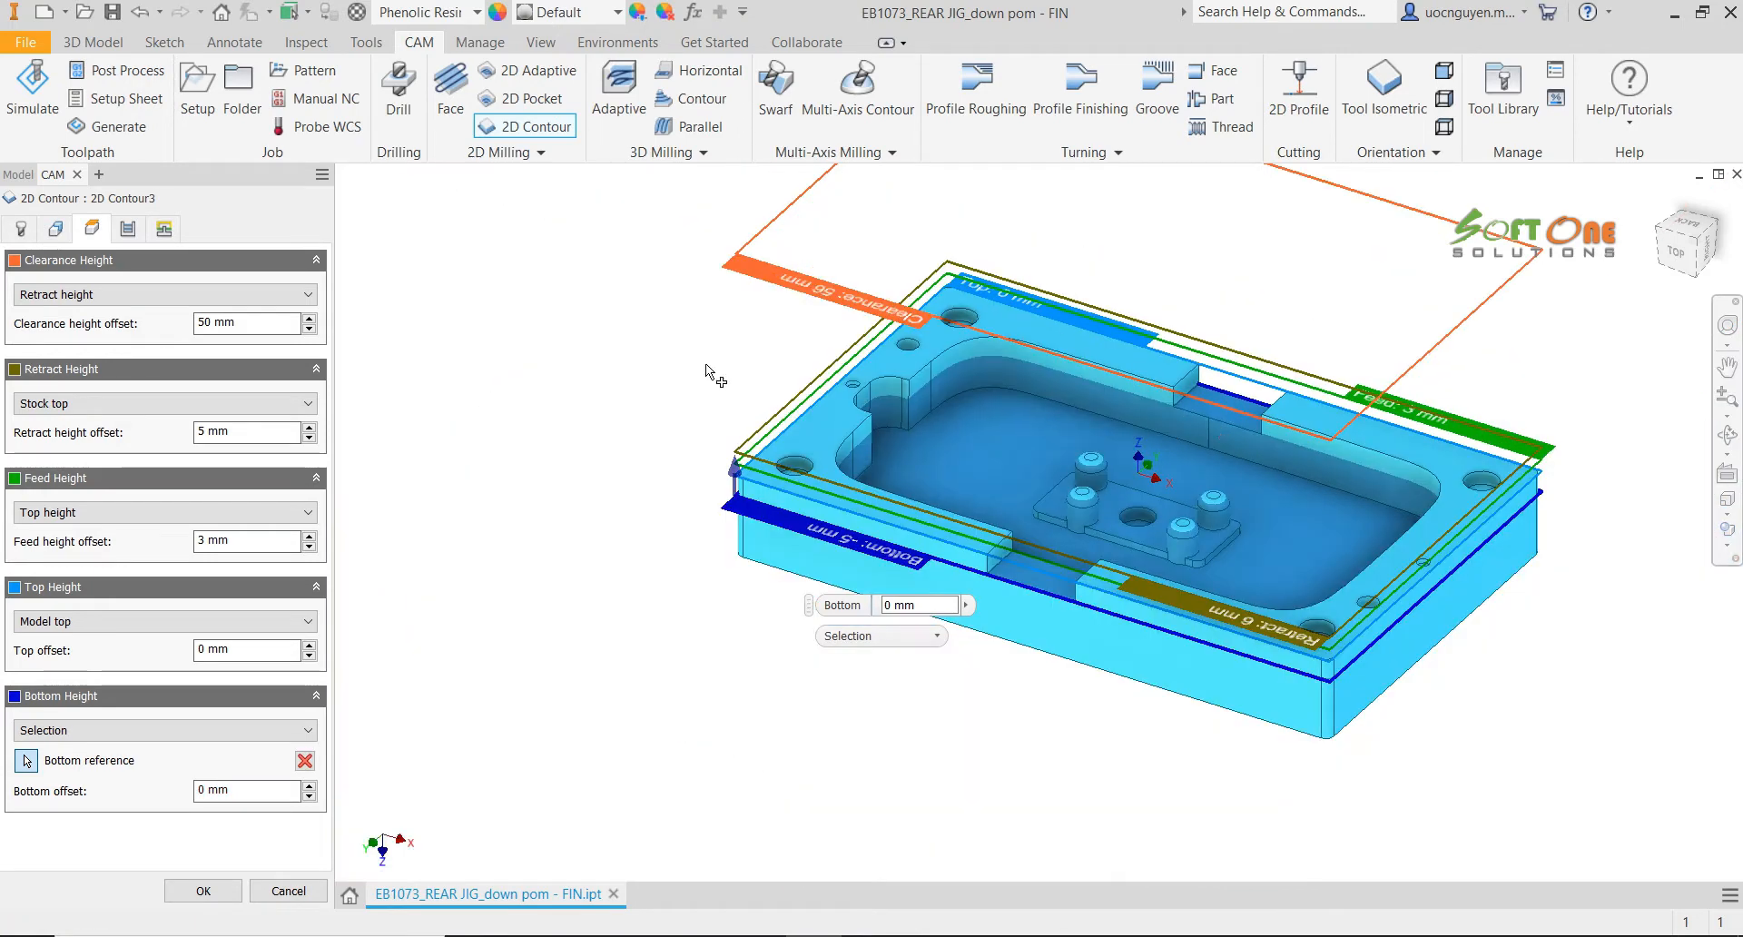
Enable both-ways cutting, roughing passes and multiple depths with a 1 mm maximum roughing stepdown, ordered by islands
click(136, 232)
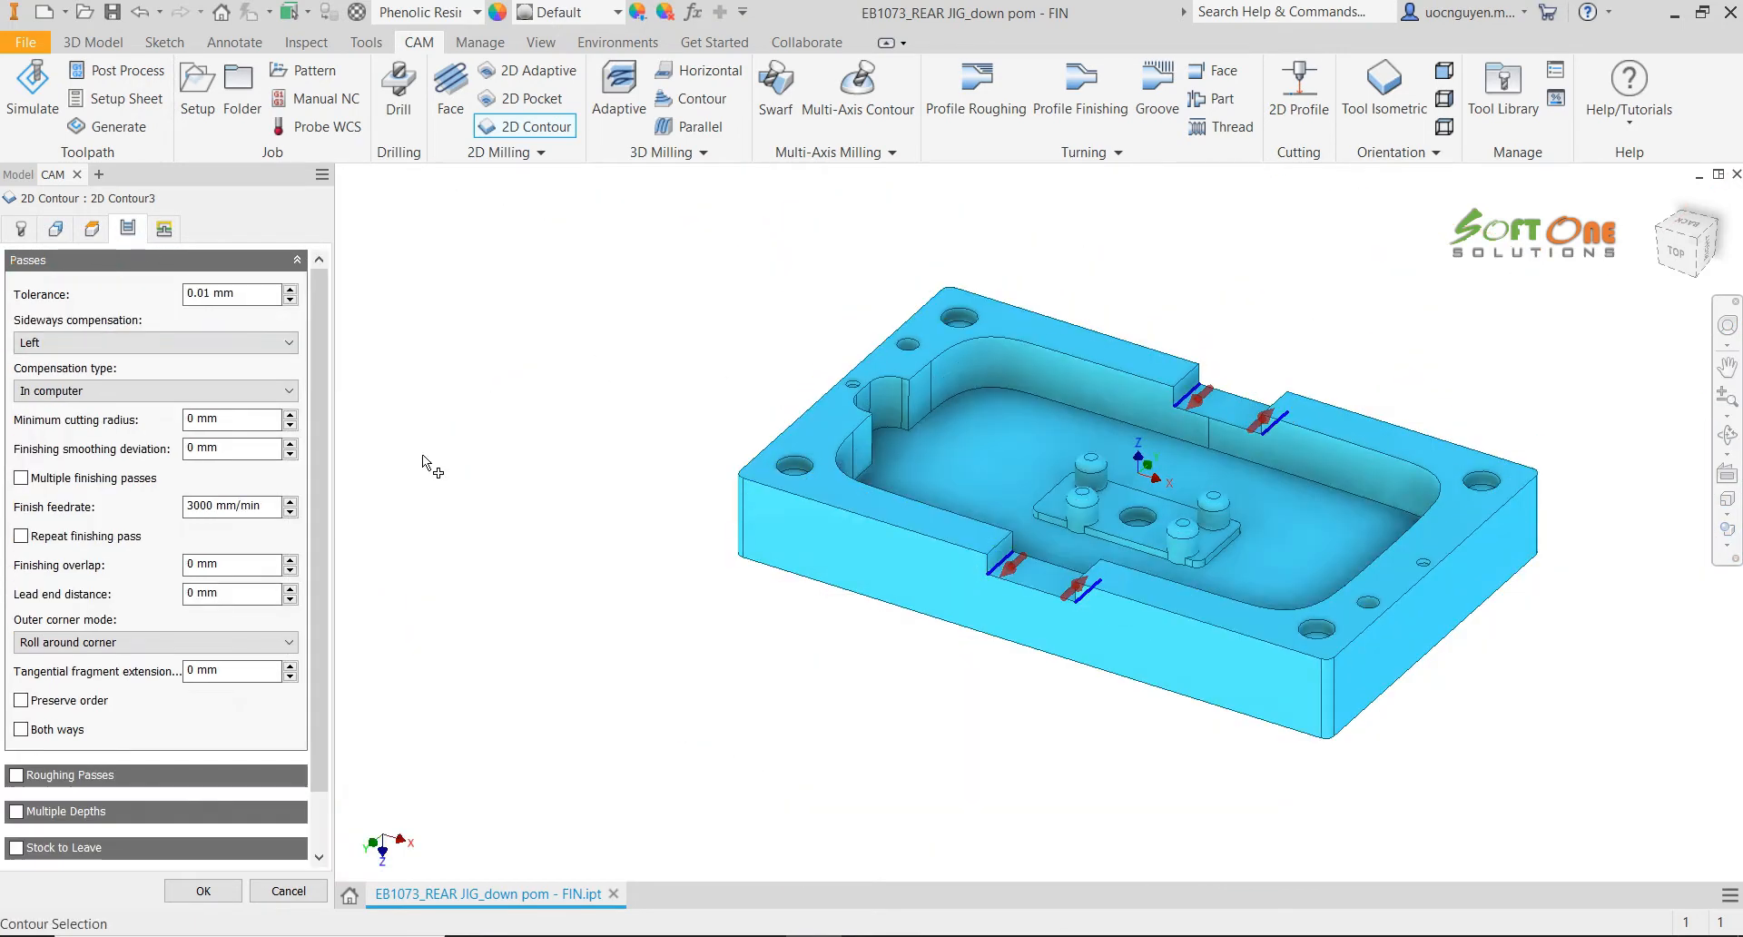
scroll(309, 575, down, 2)
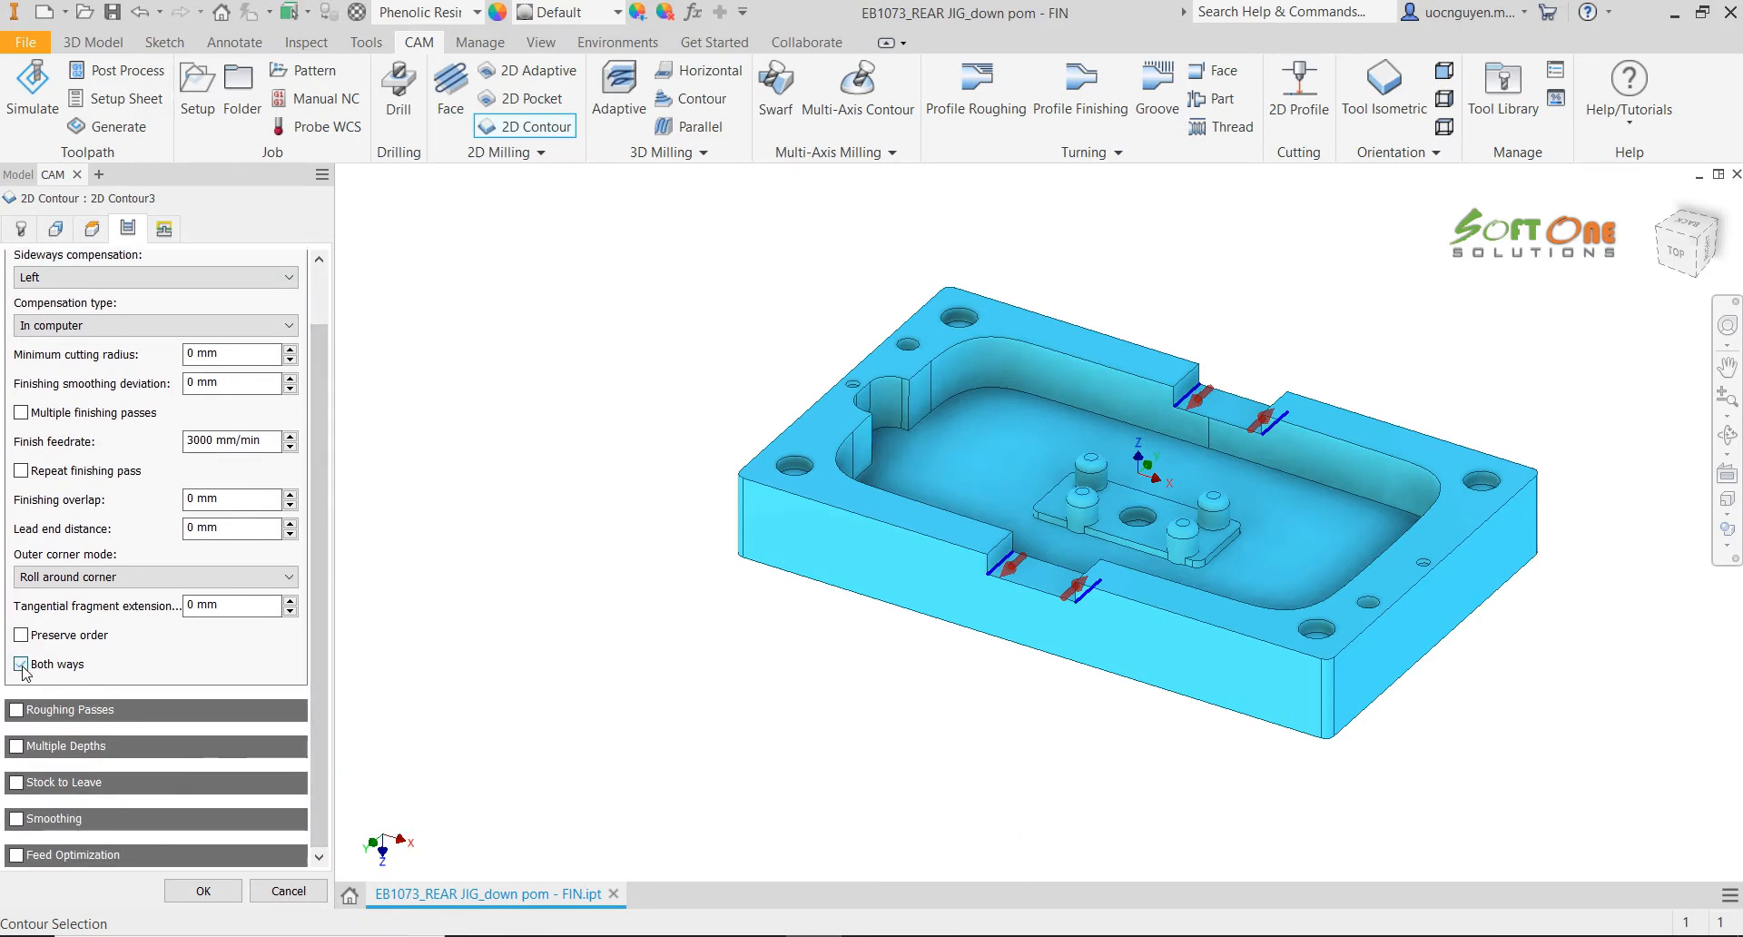
click(19, 709)
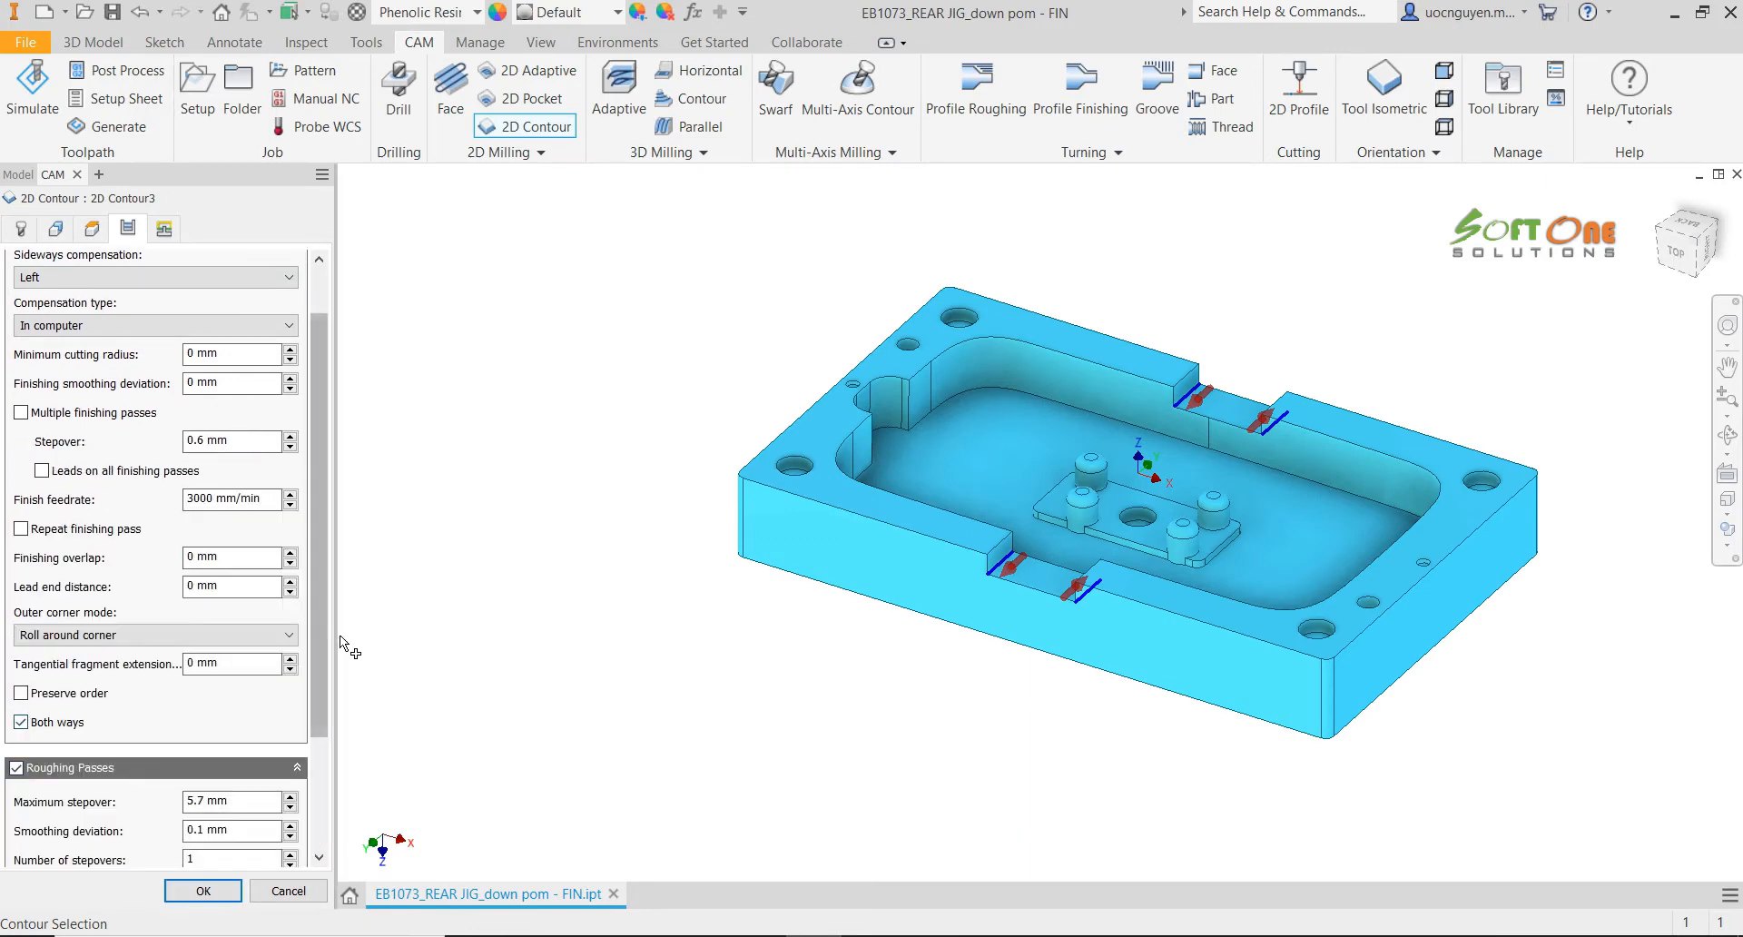
drag(320, 621, 318, 740)
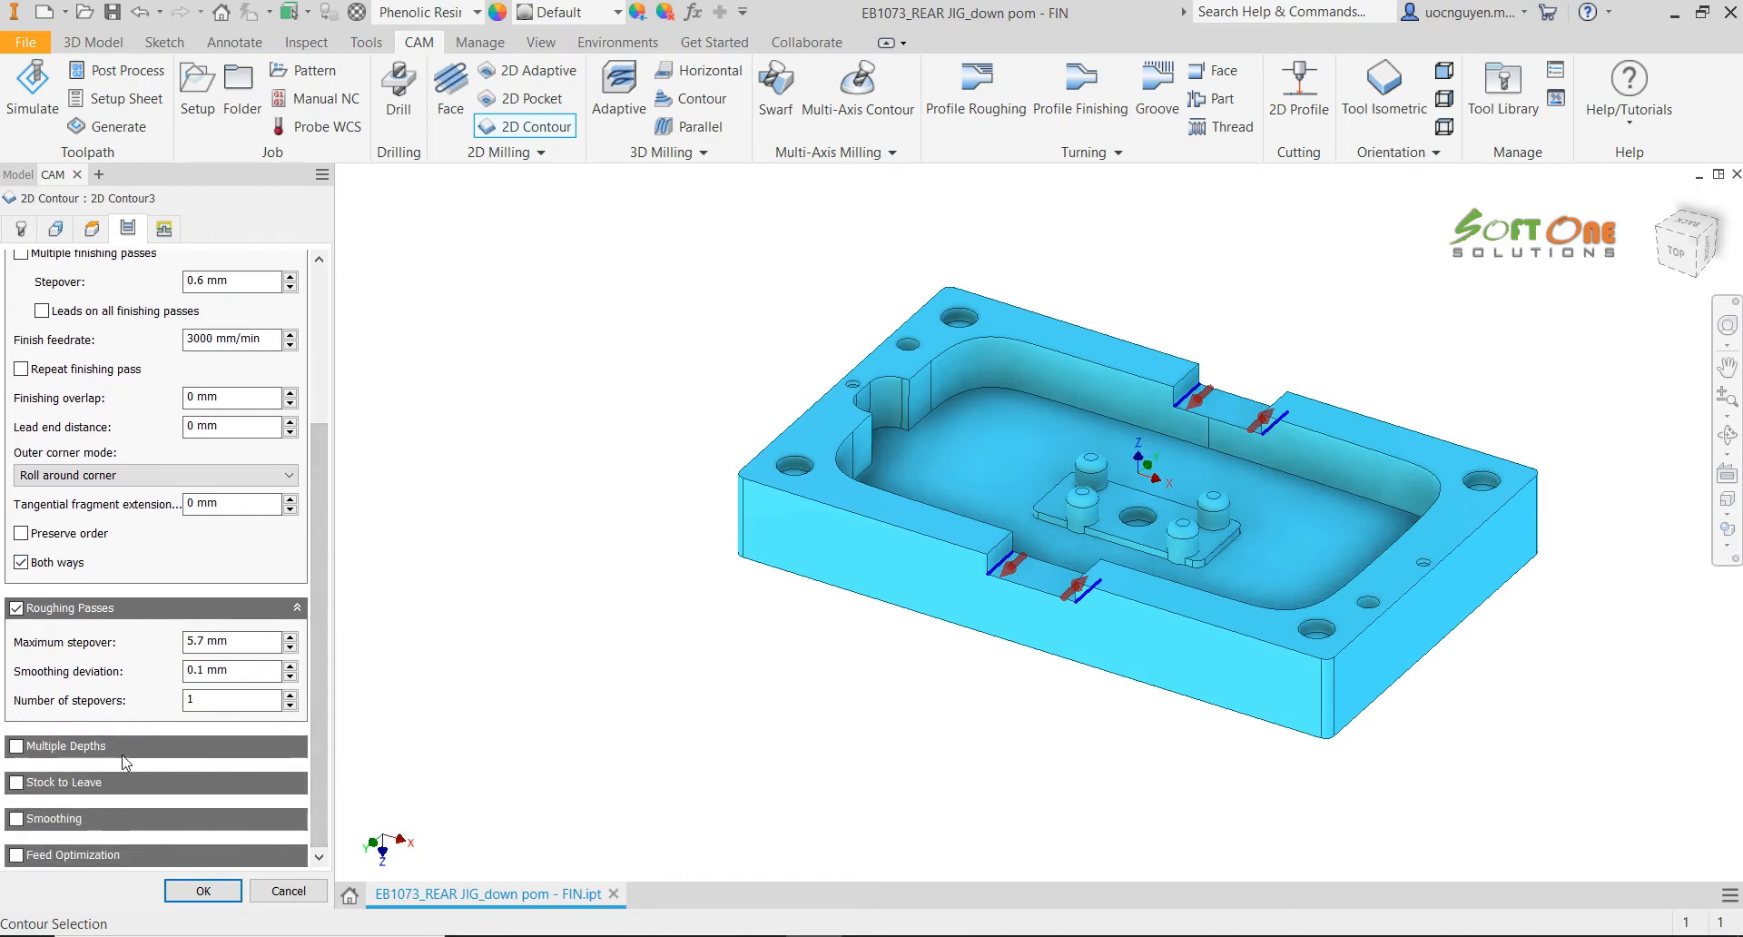
click(16, 746)
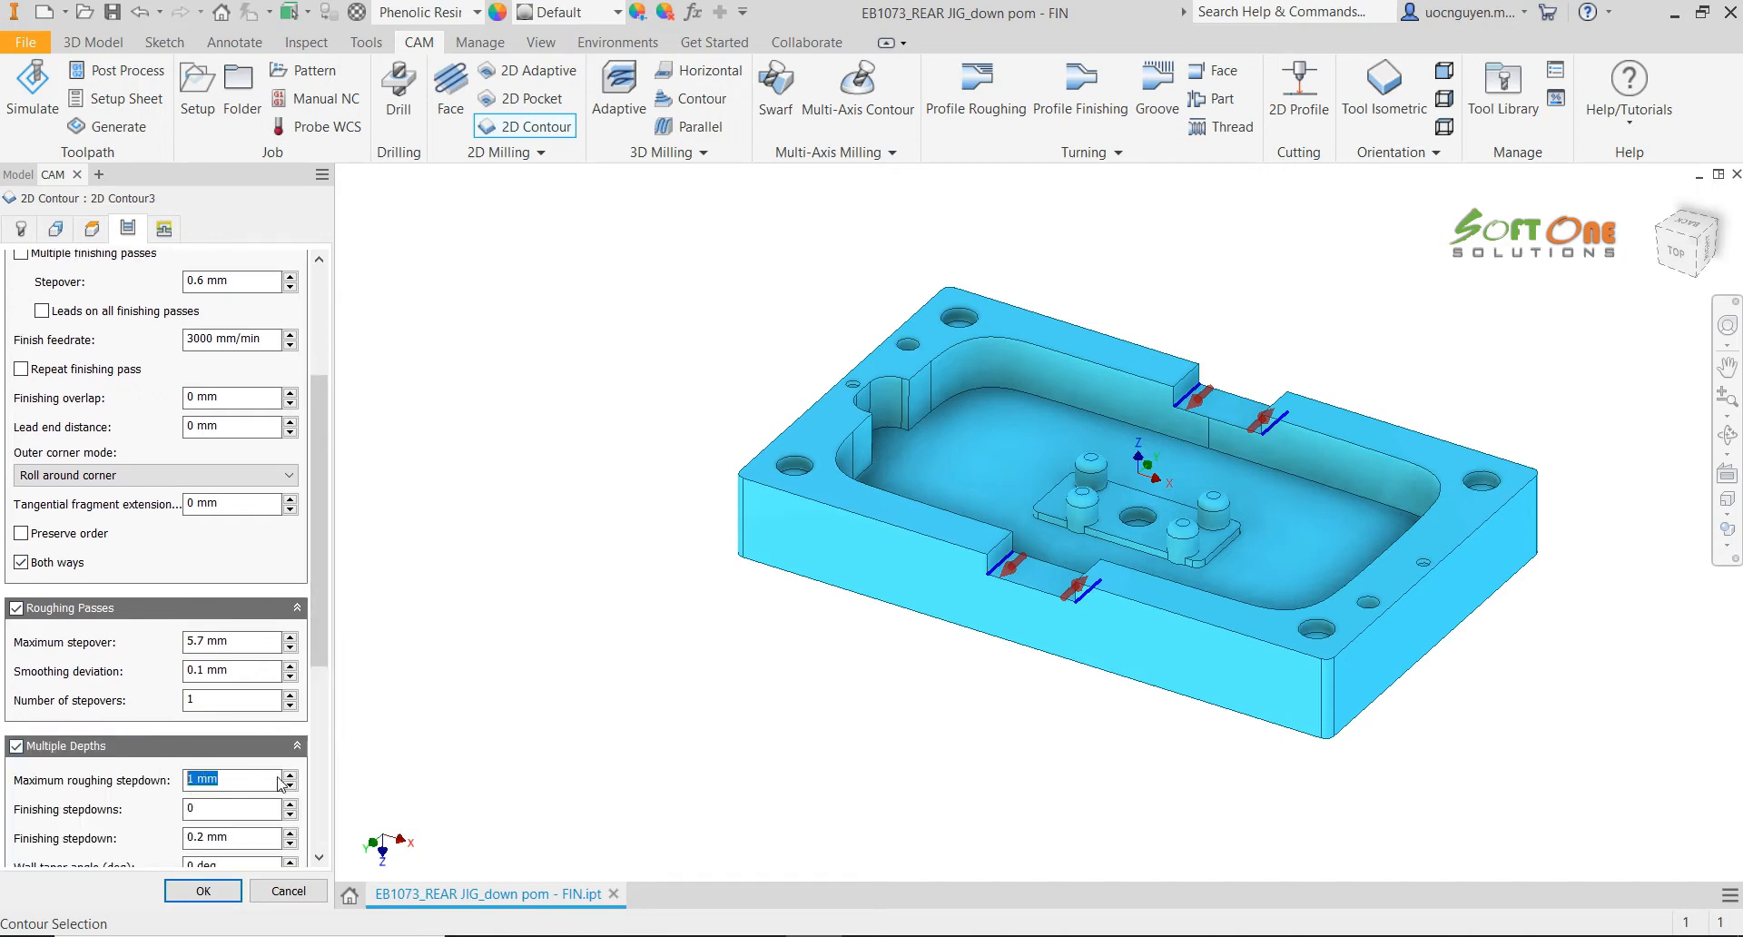
drag(319, 650, 319, 763)
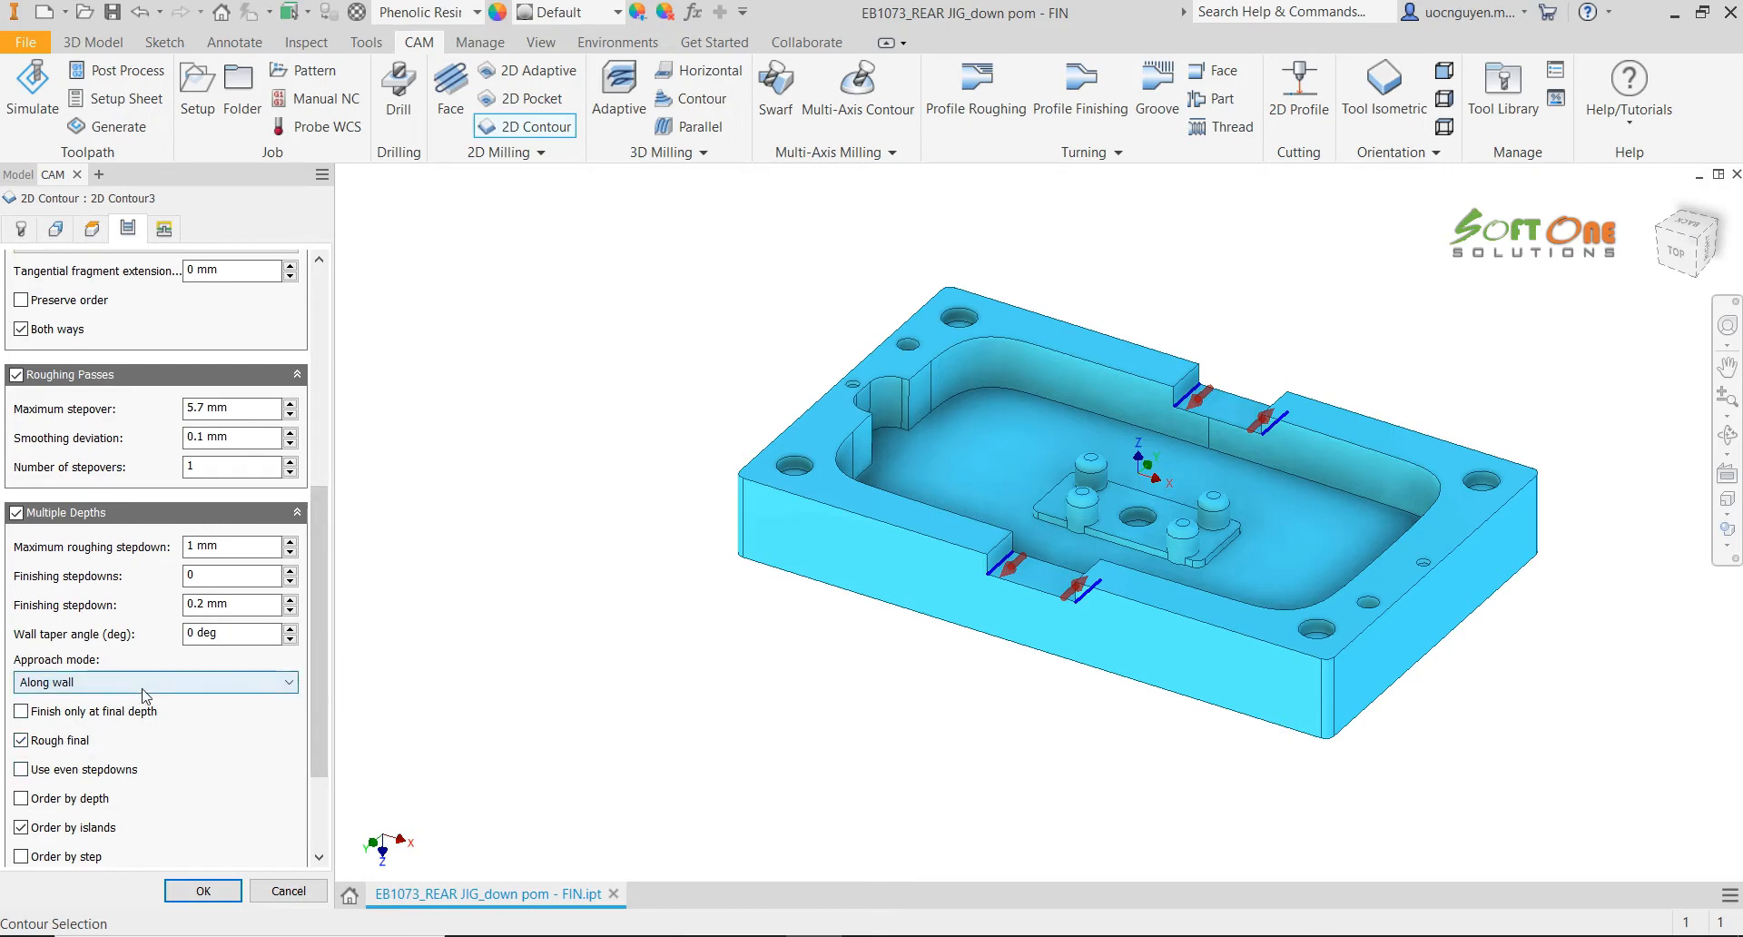
drag(320, 691, 337, 525)
click(18, 819)
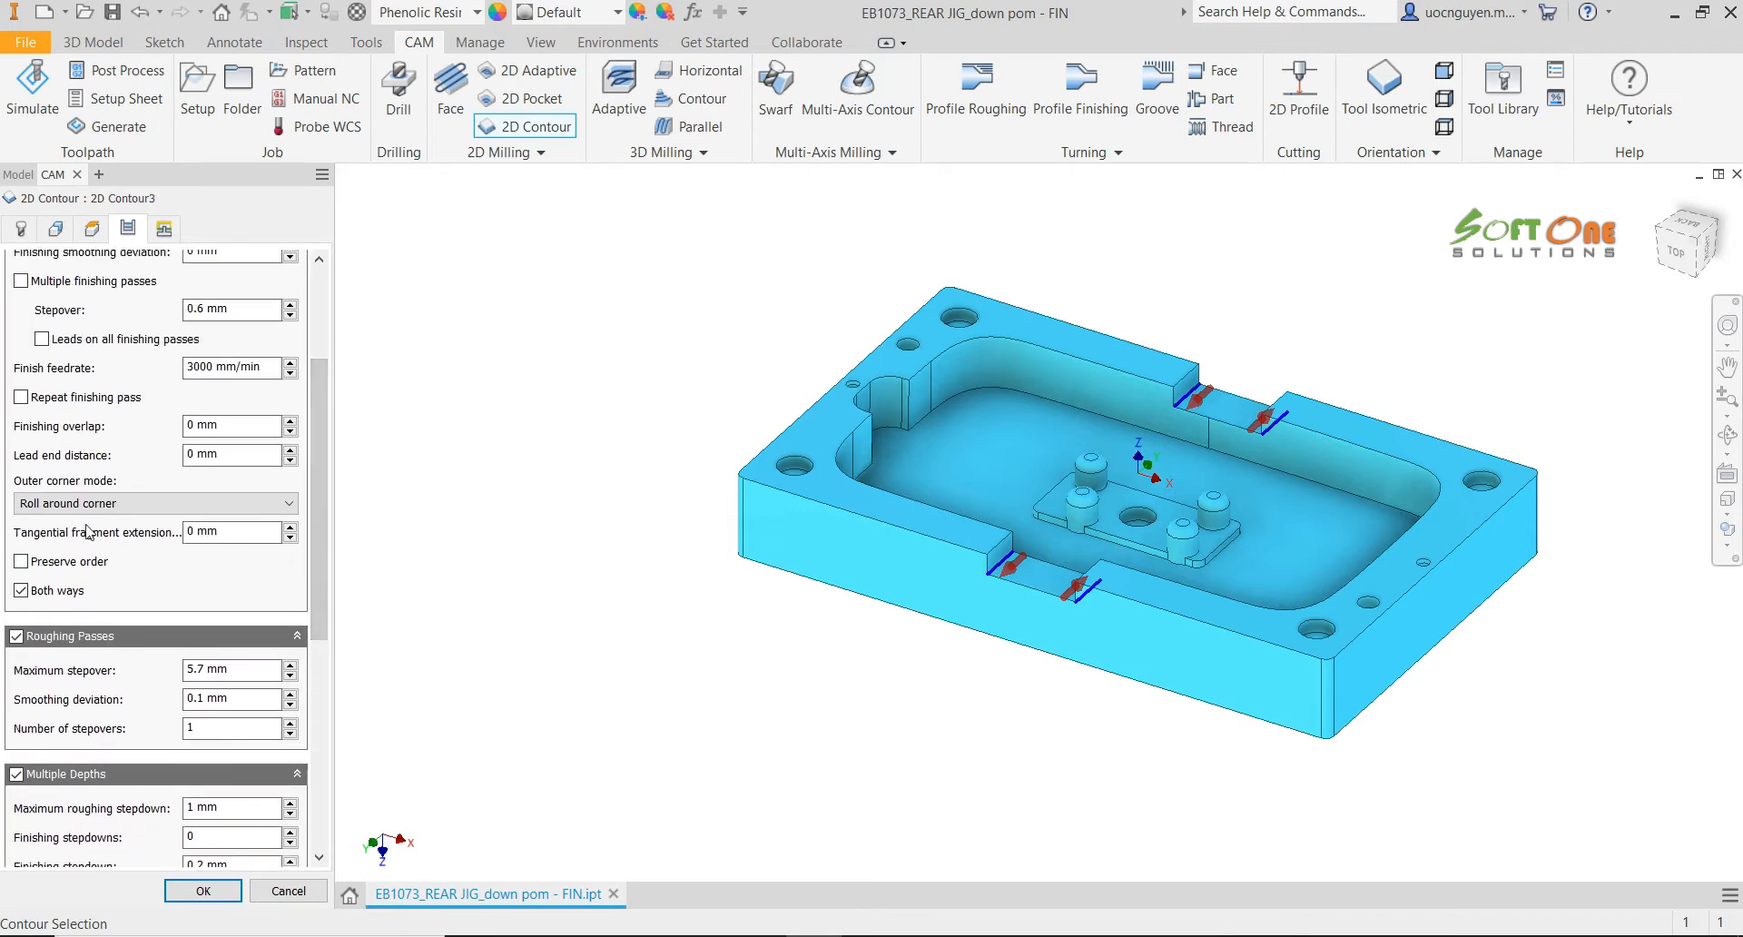
Set the tangential fragment extension distance of the notch contour passes to 6 mm
scroll(1026, 554, up, 4)
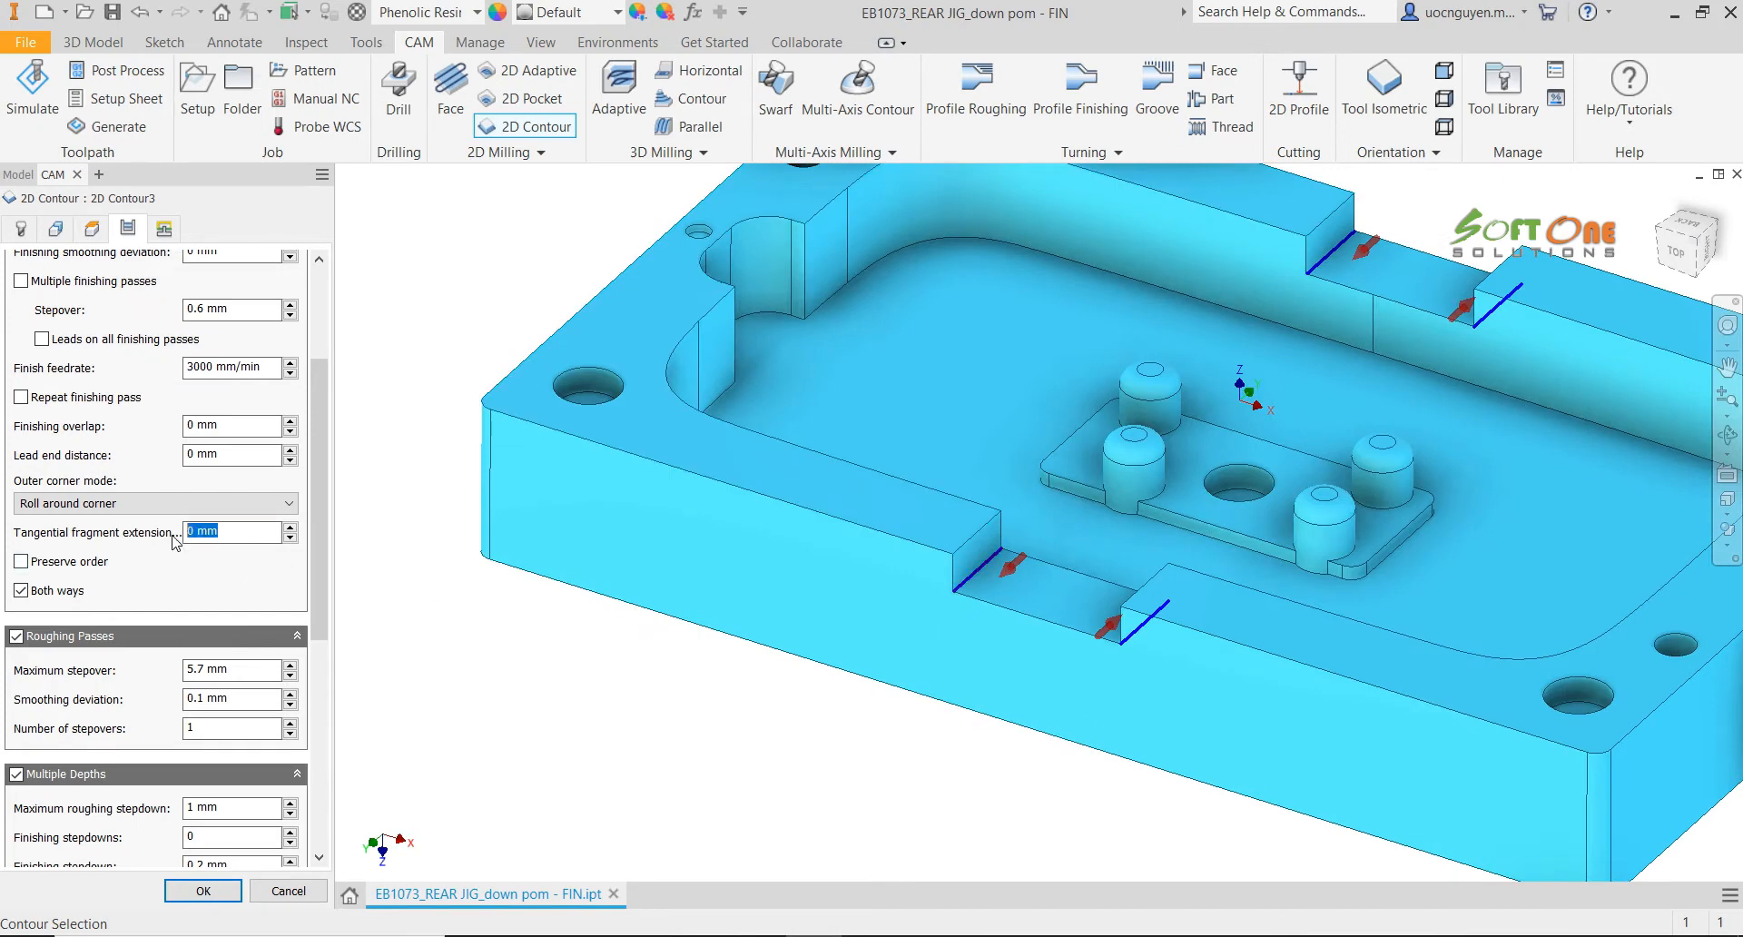
text(6)
drag(323, 559, 330, 446)
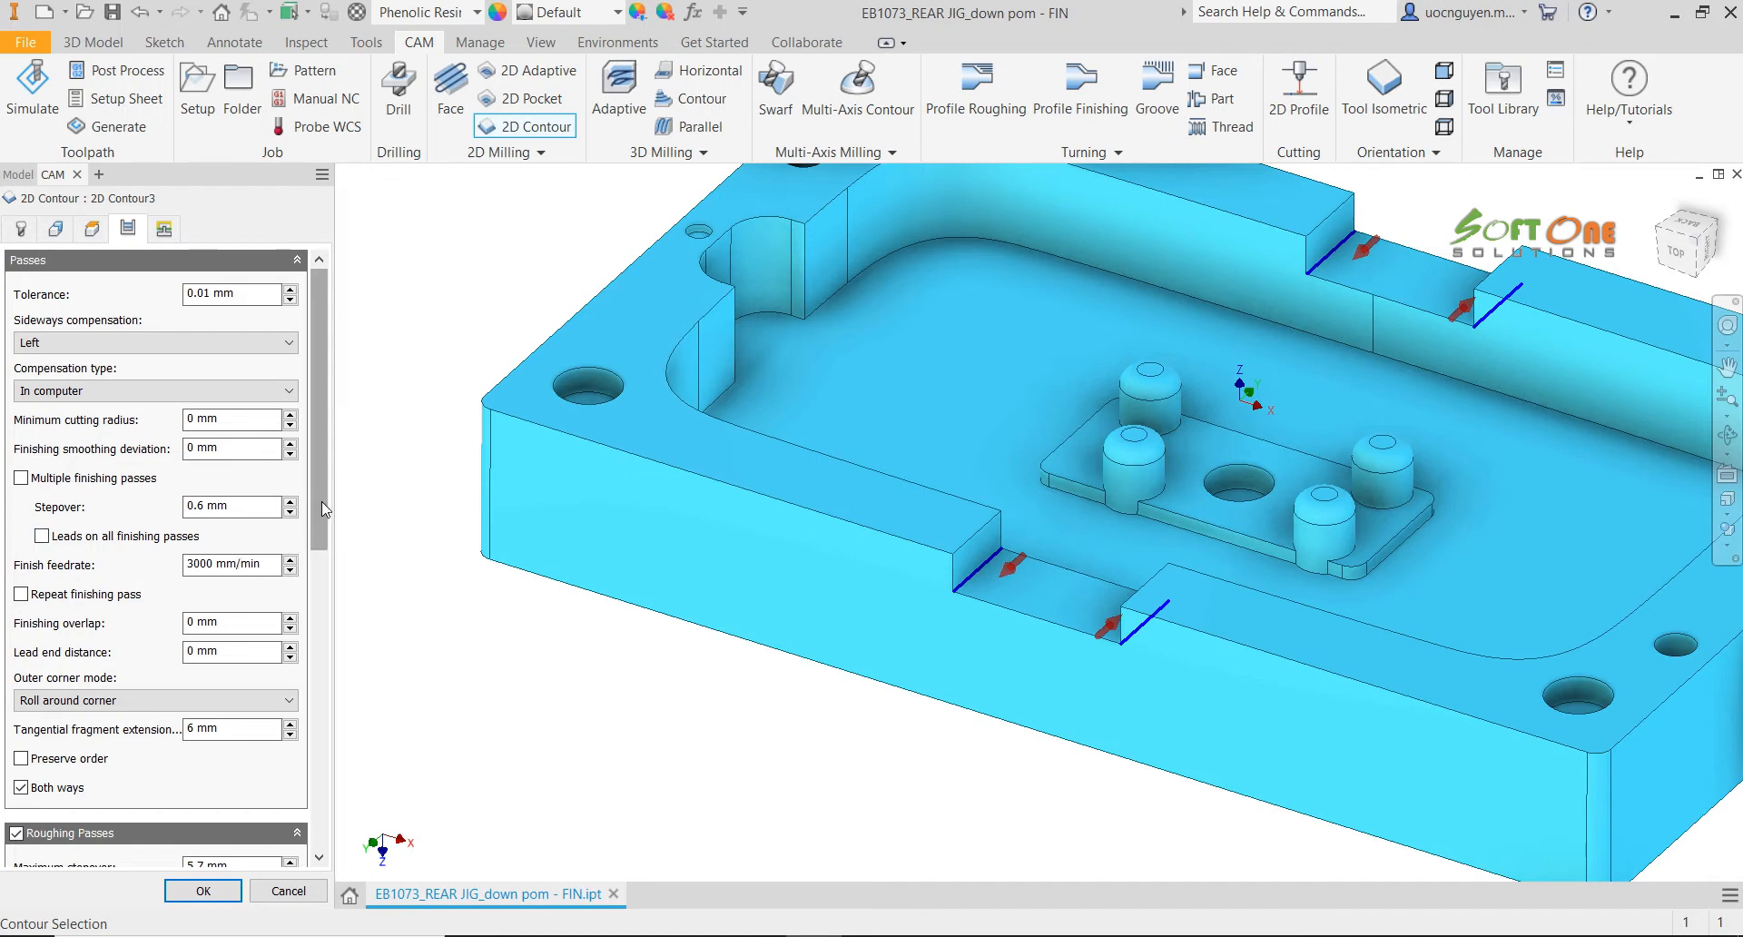
Disable lead-in and lead-out, enable keeping the tool down, and generate the notch contour toolpath
click(166, 229)
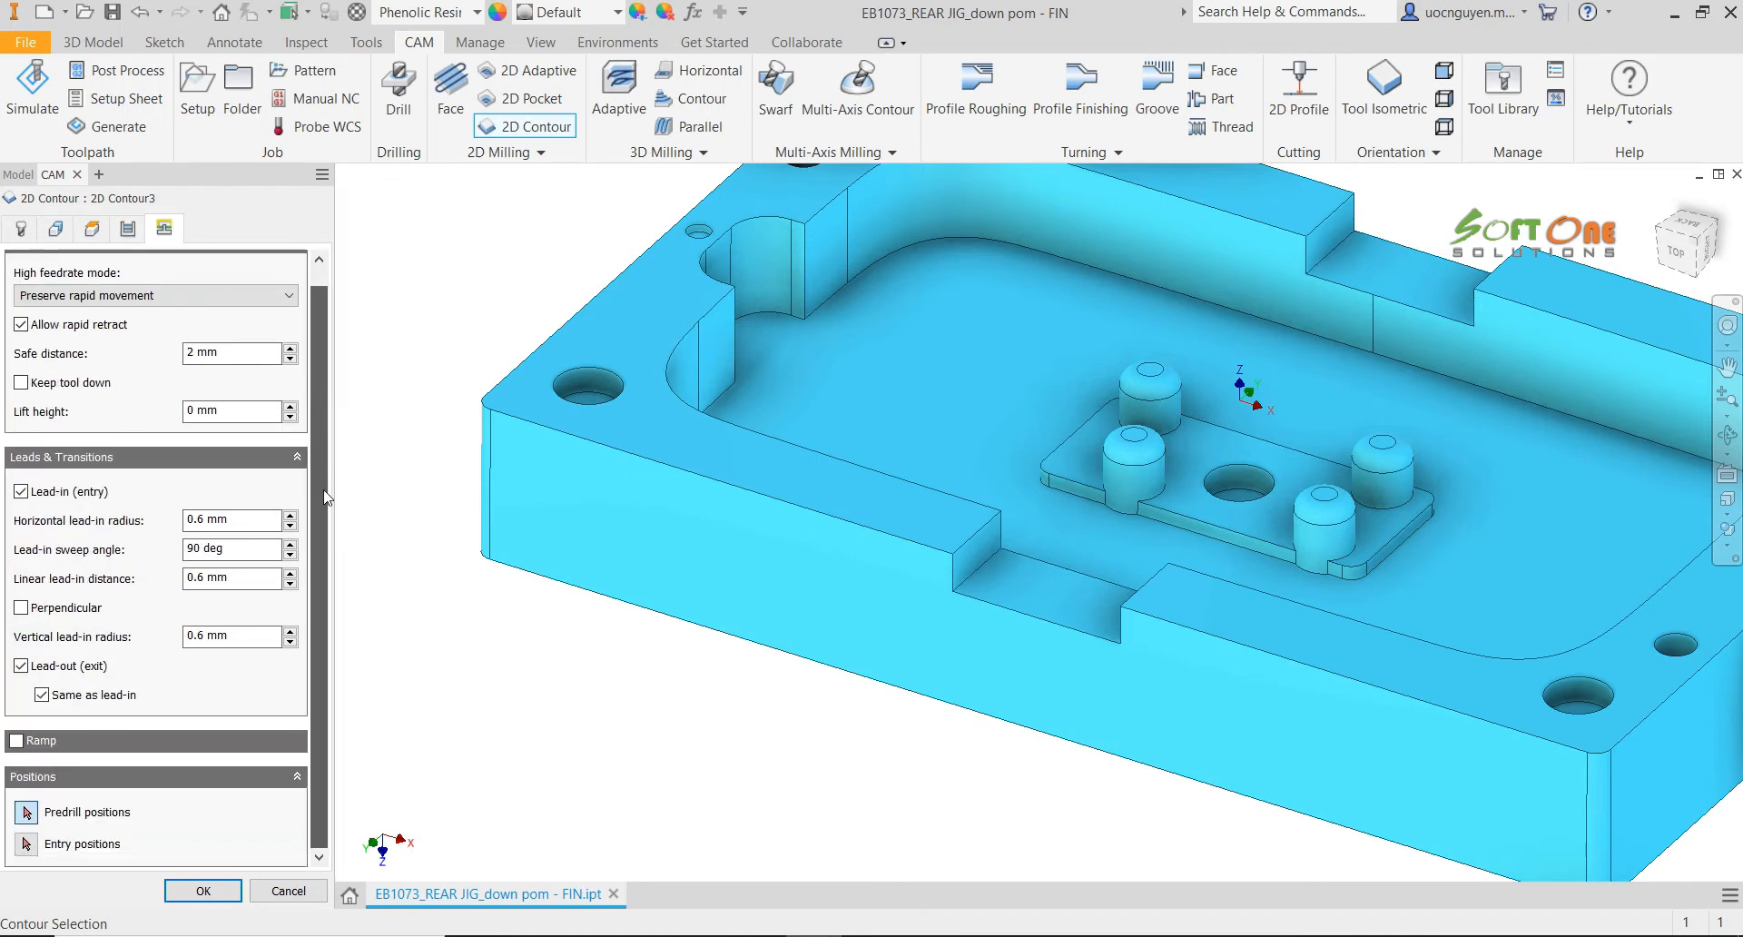
click(21, 505)
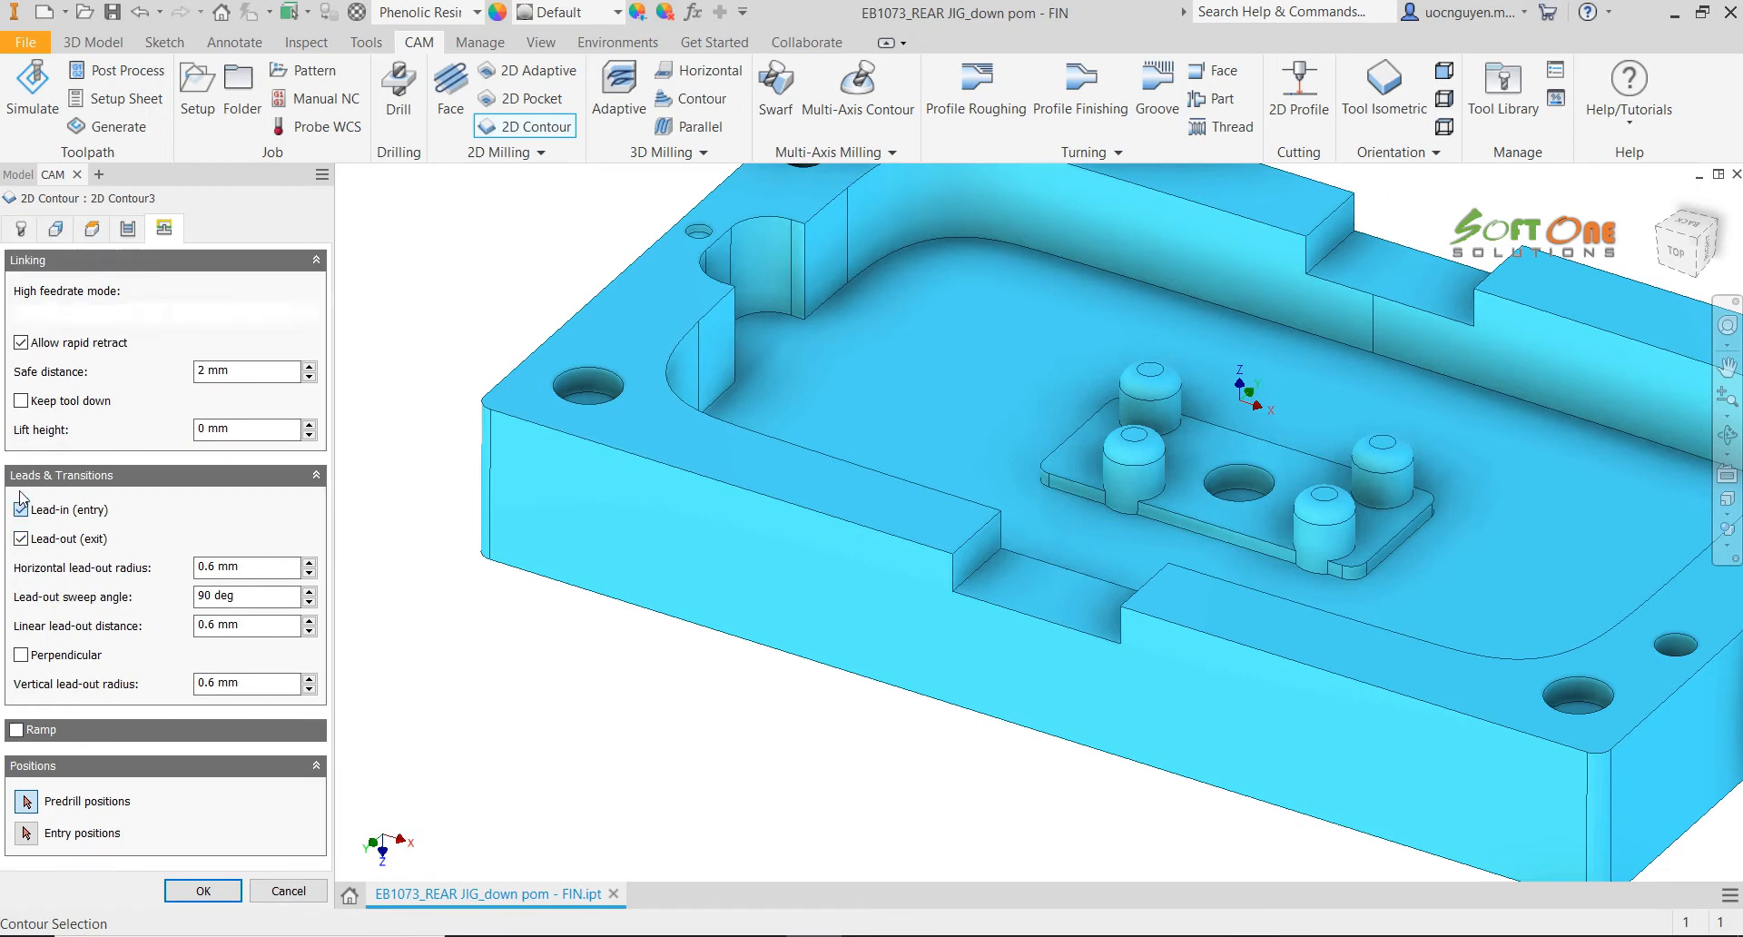
click(22, 539)
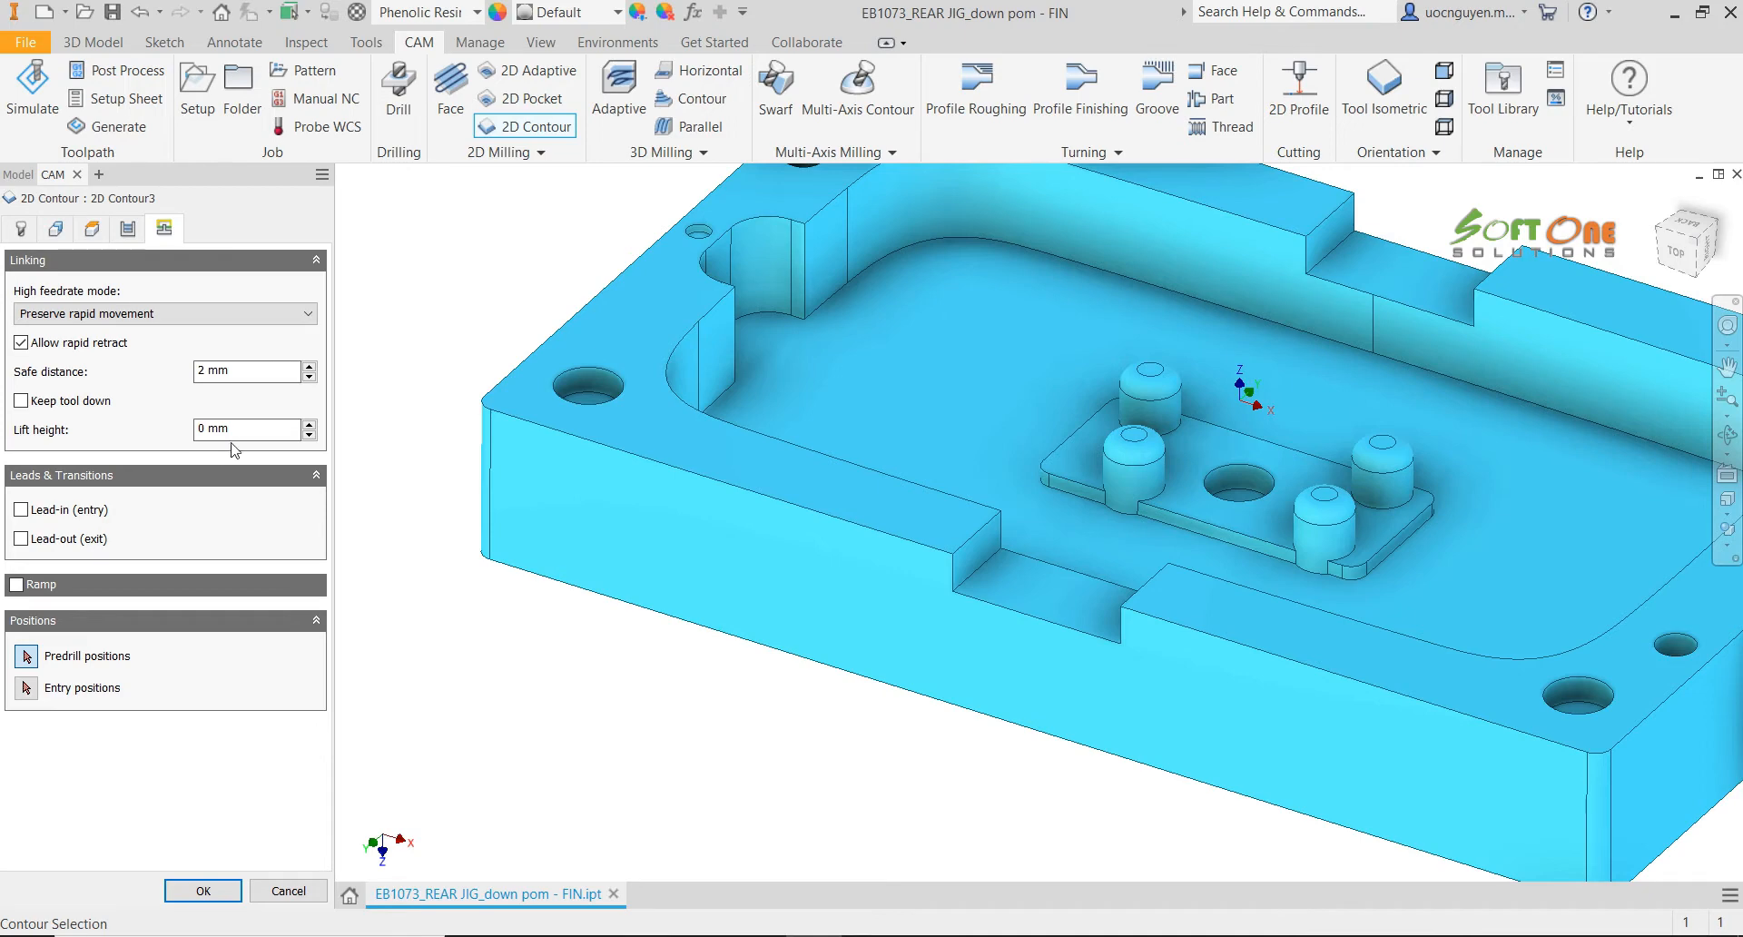
click(20, 403)
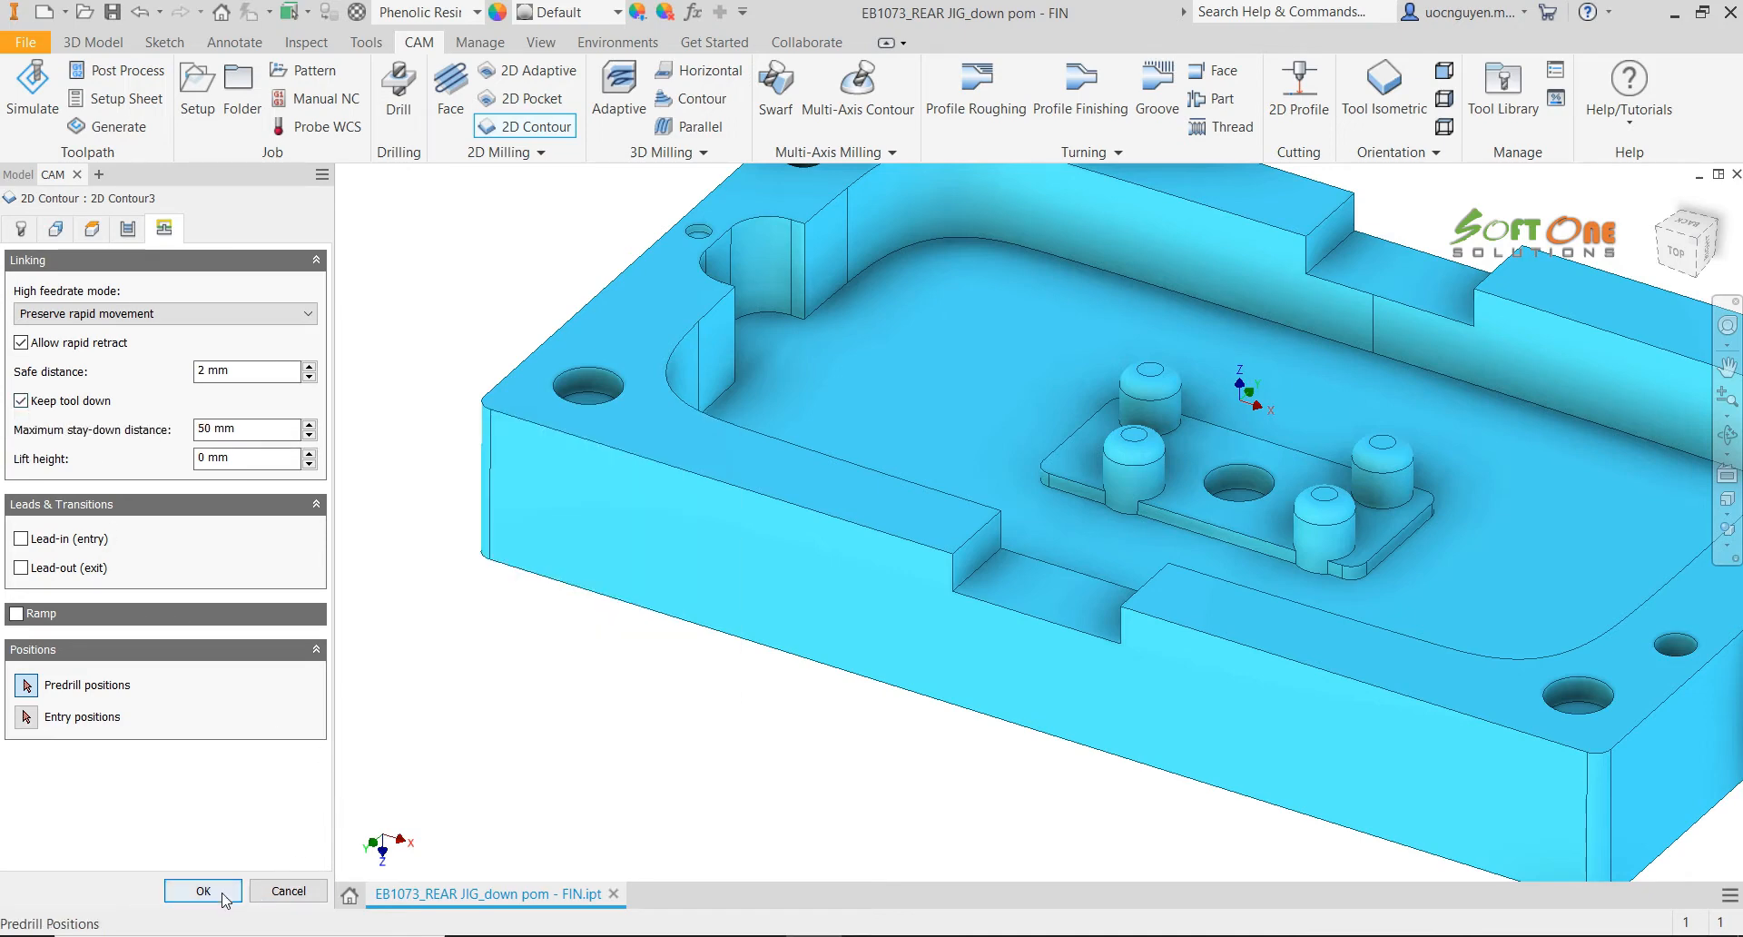
click(288, 891)
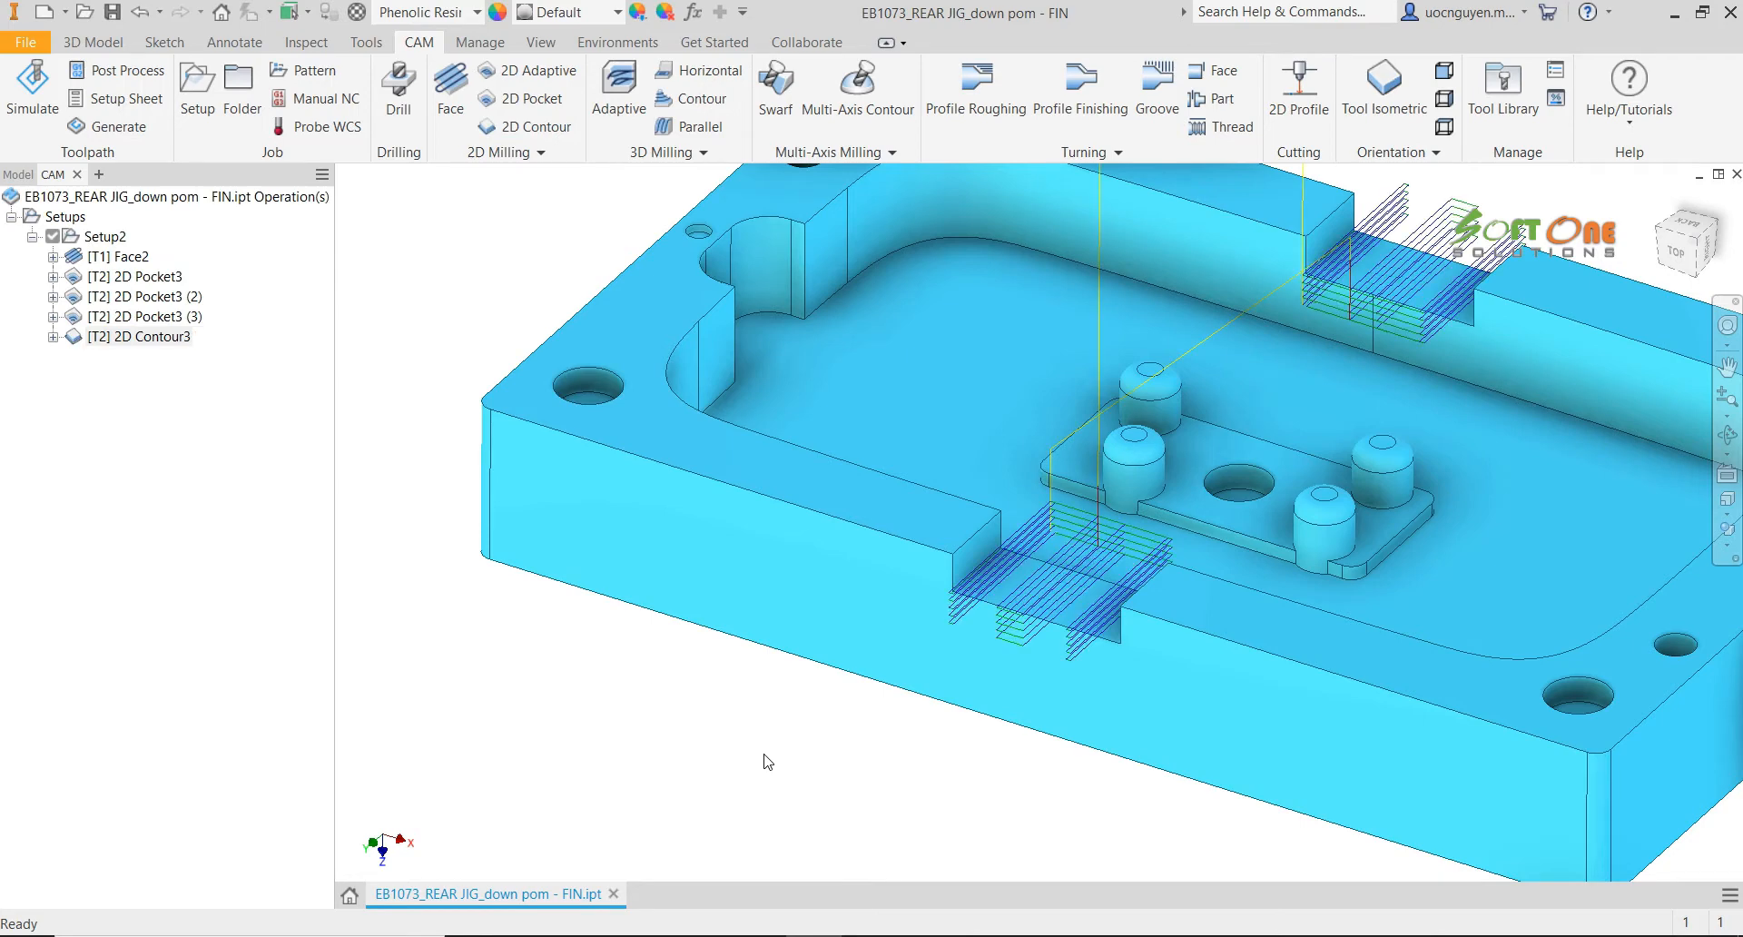
Simulate the 2D Contour toolpath on the rim notches, then close the simulation
middle_drag(692, 623, 653, 638)
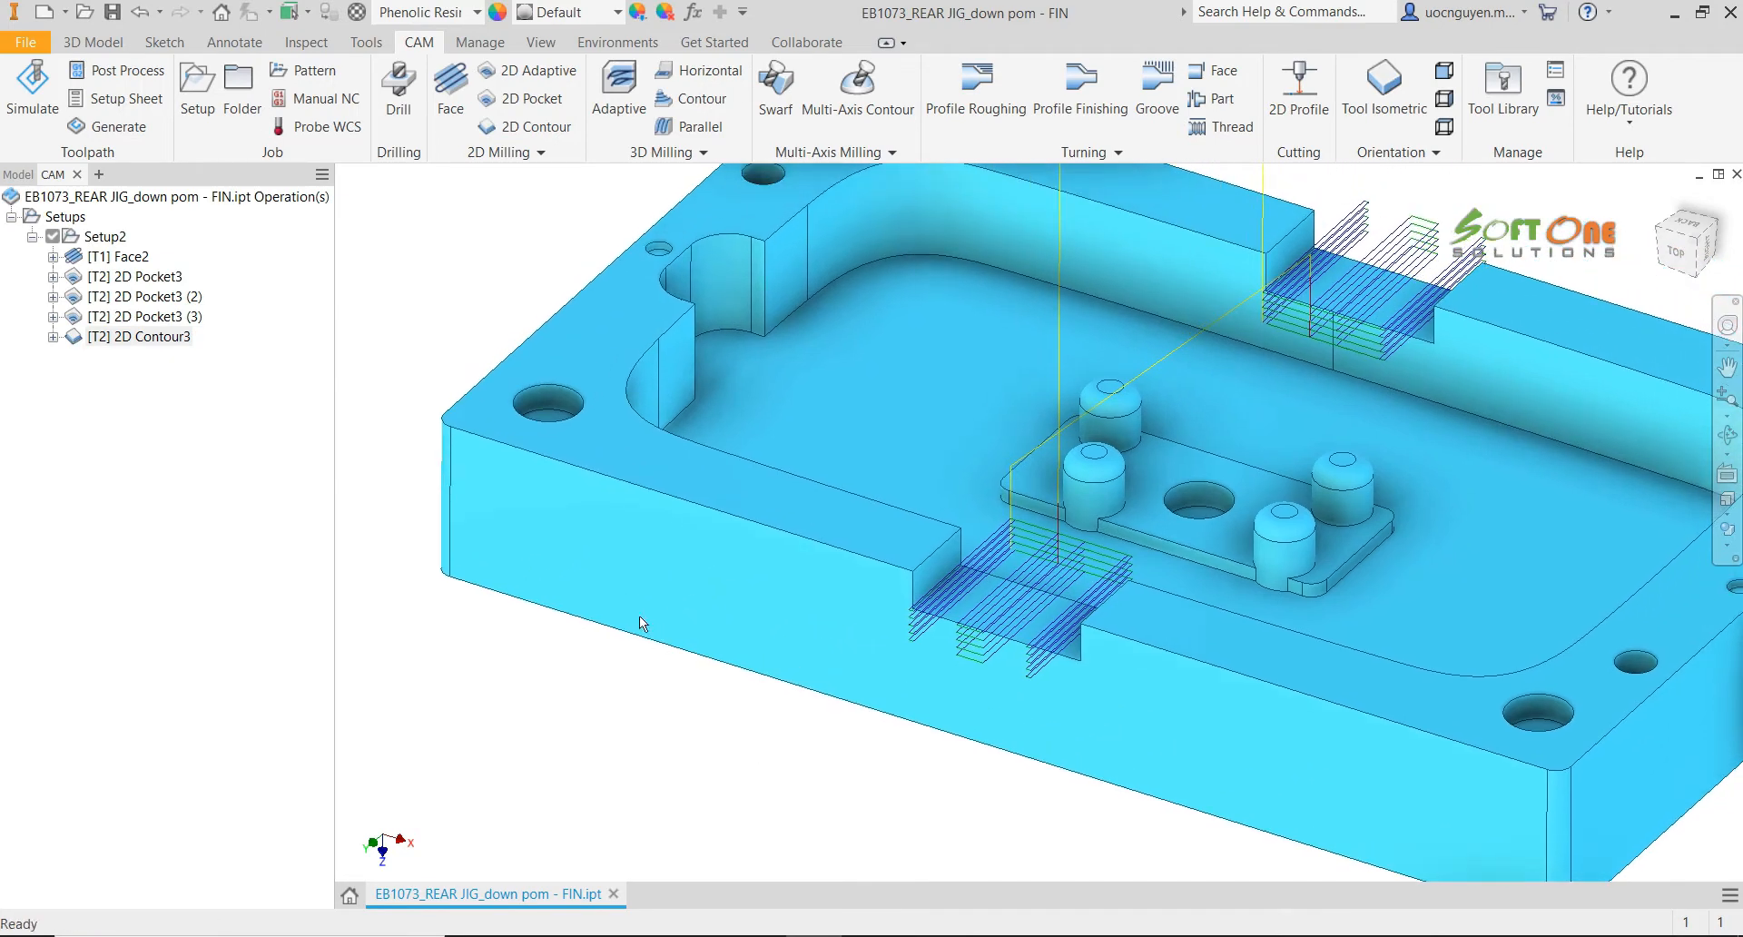
right_click(178, 341)
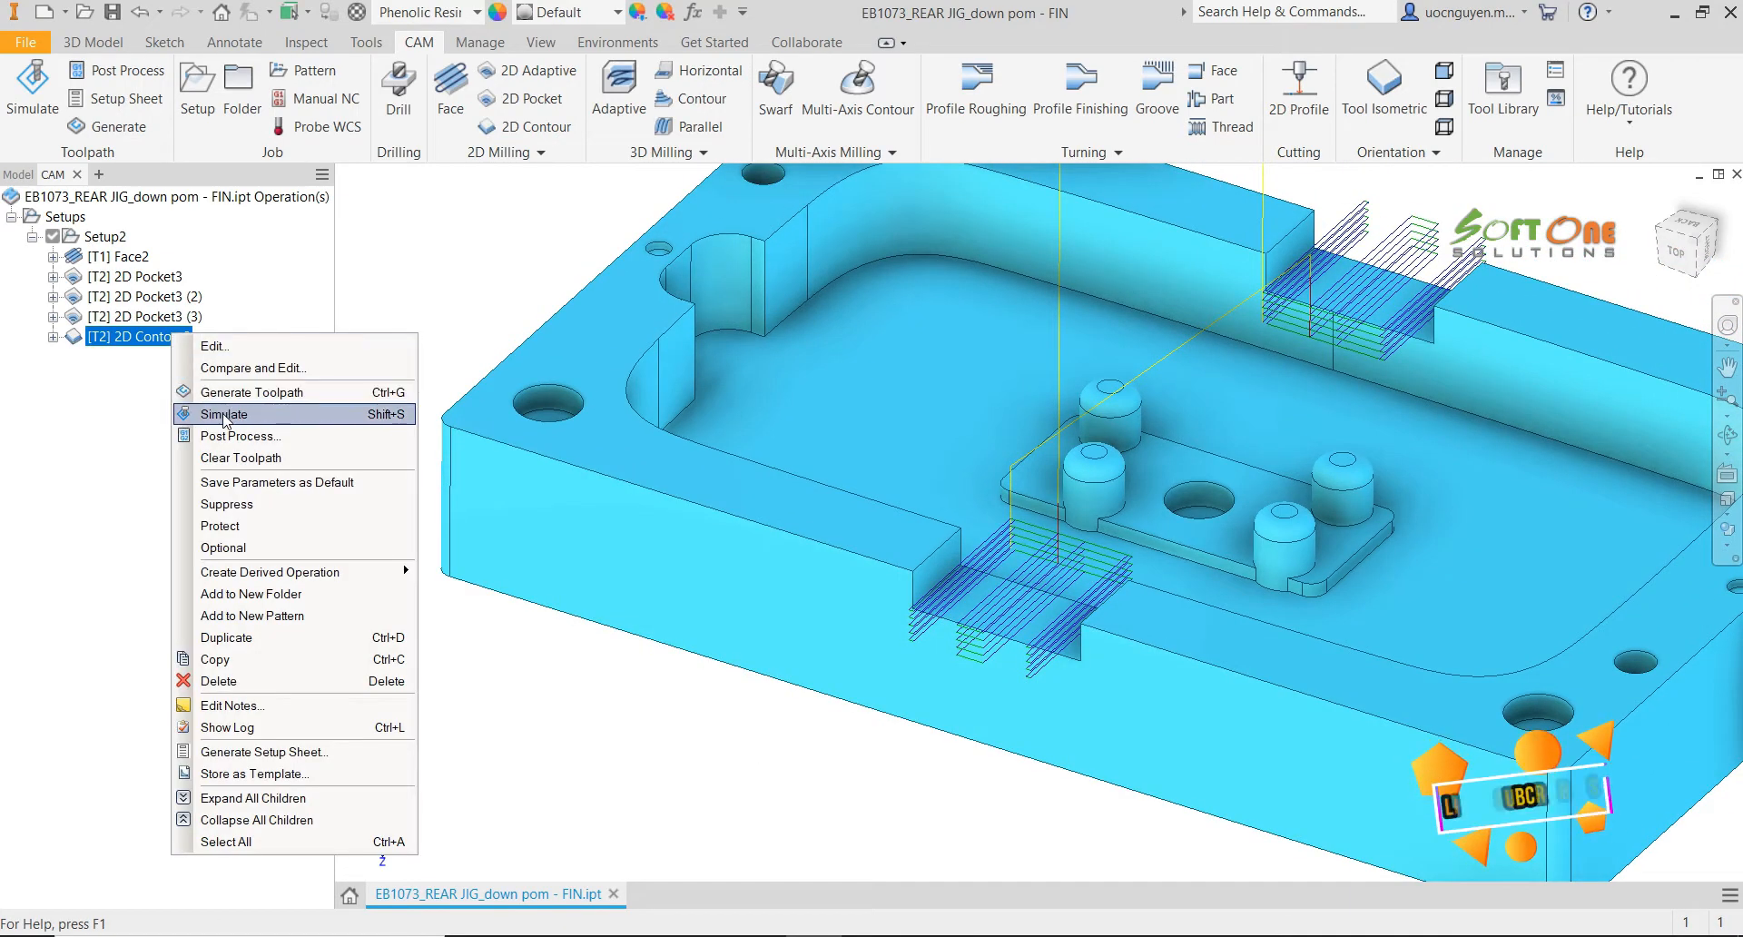
click(263, 416)
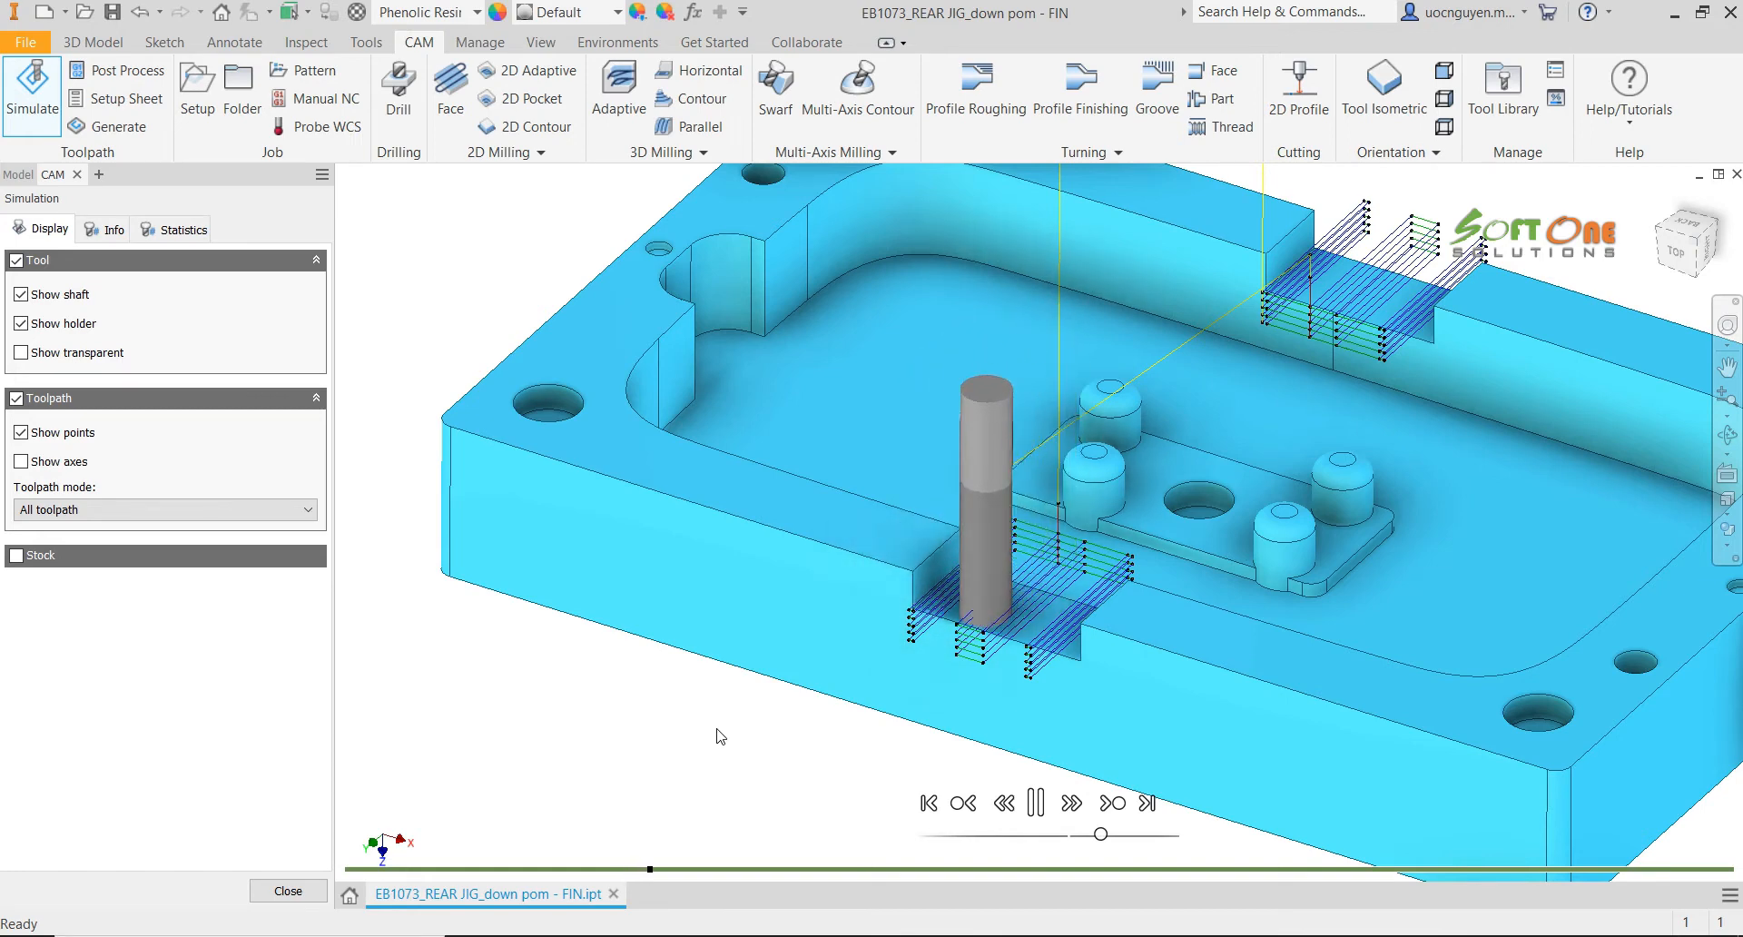
click(301, 891)
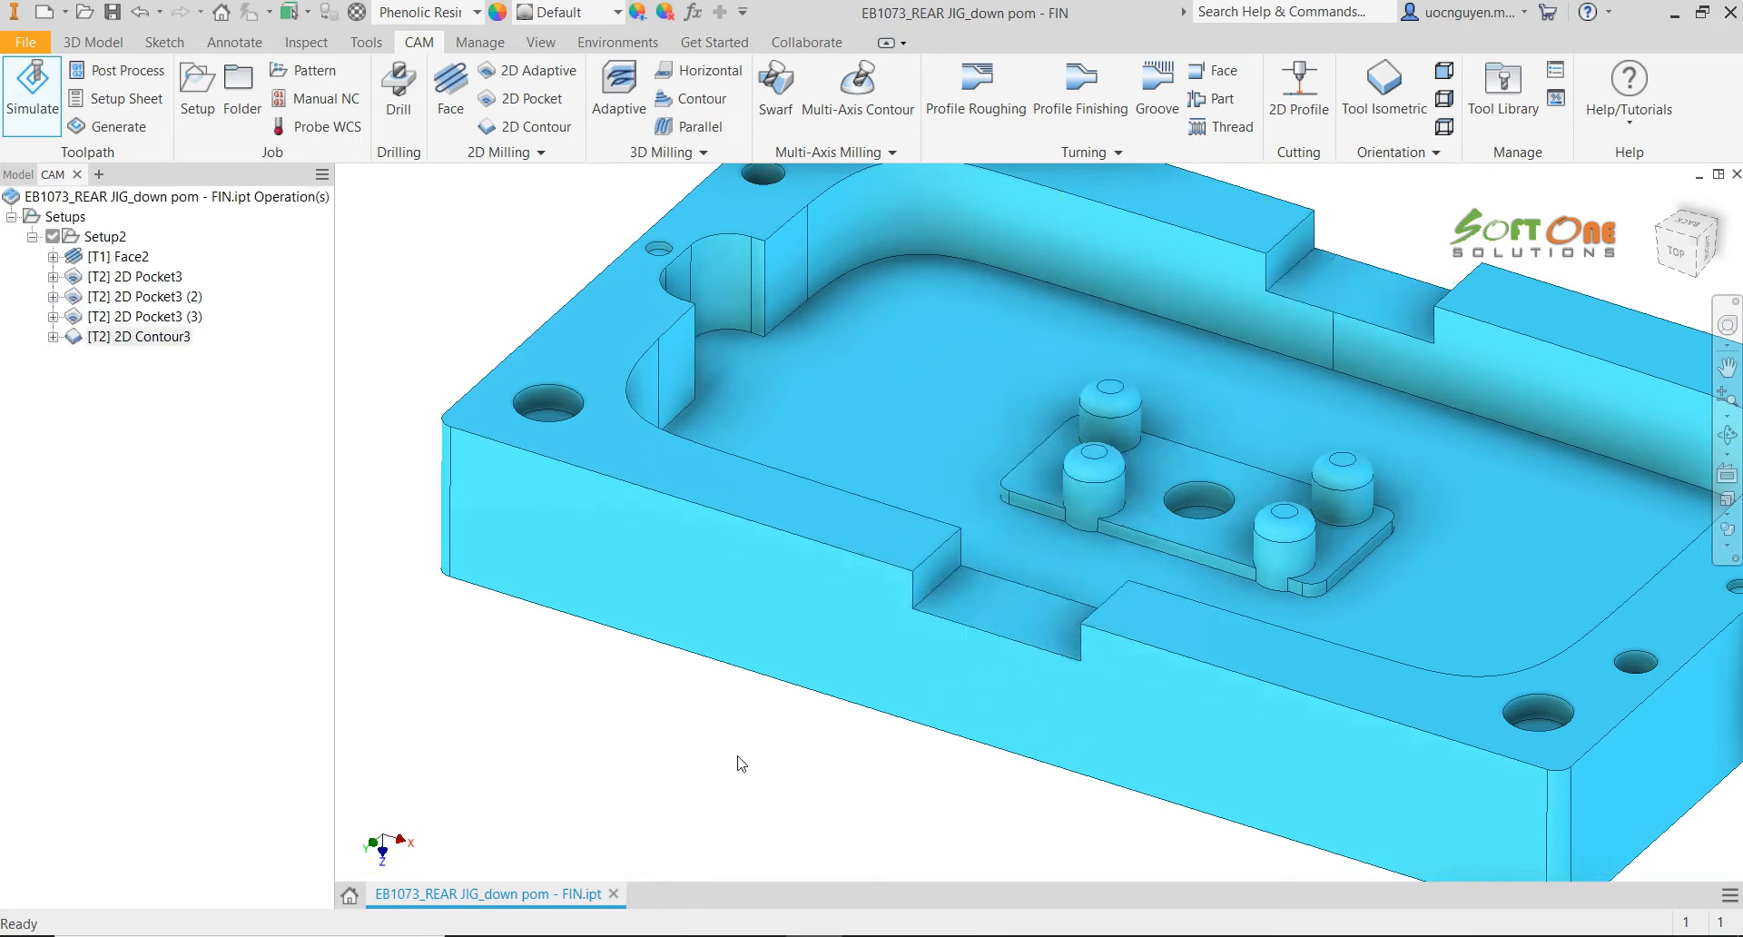
middle_drag(973, 530, 913, 580)
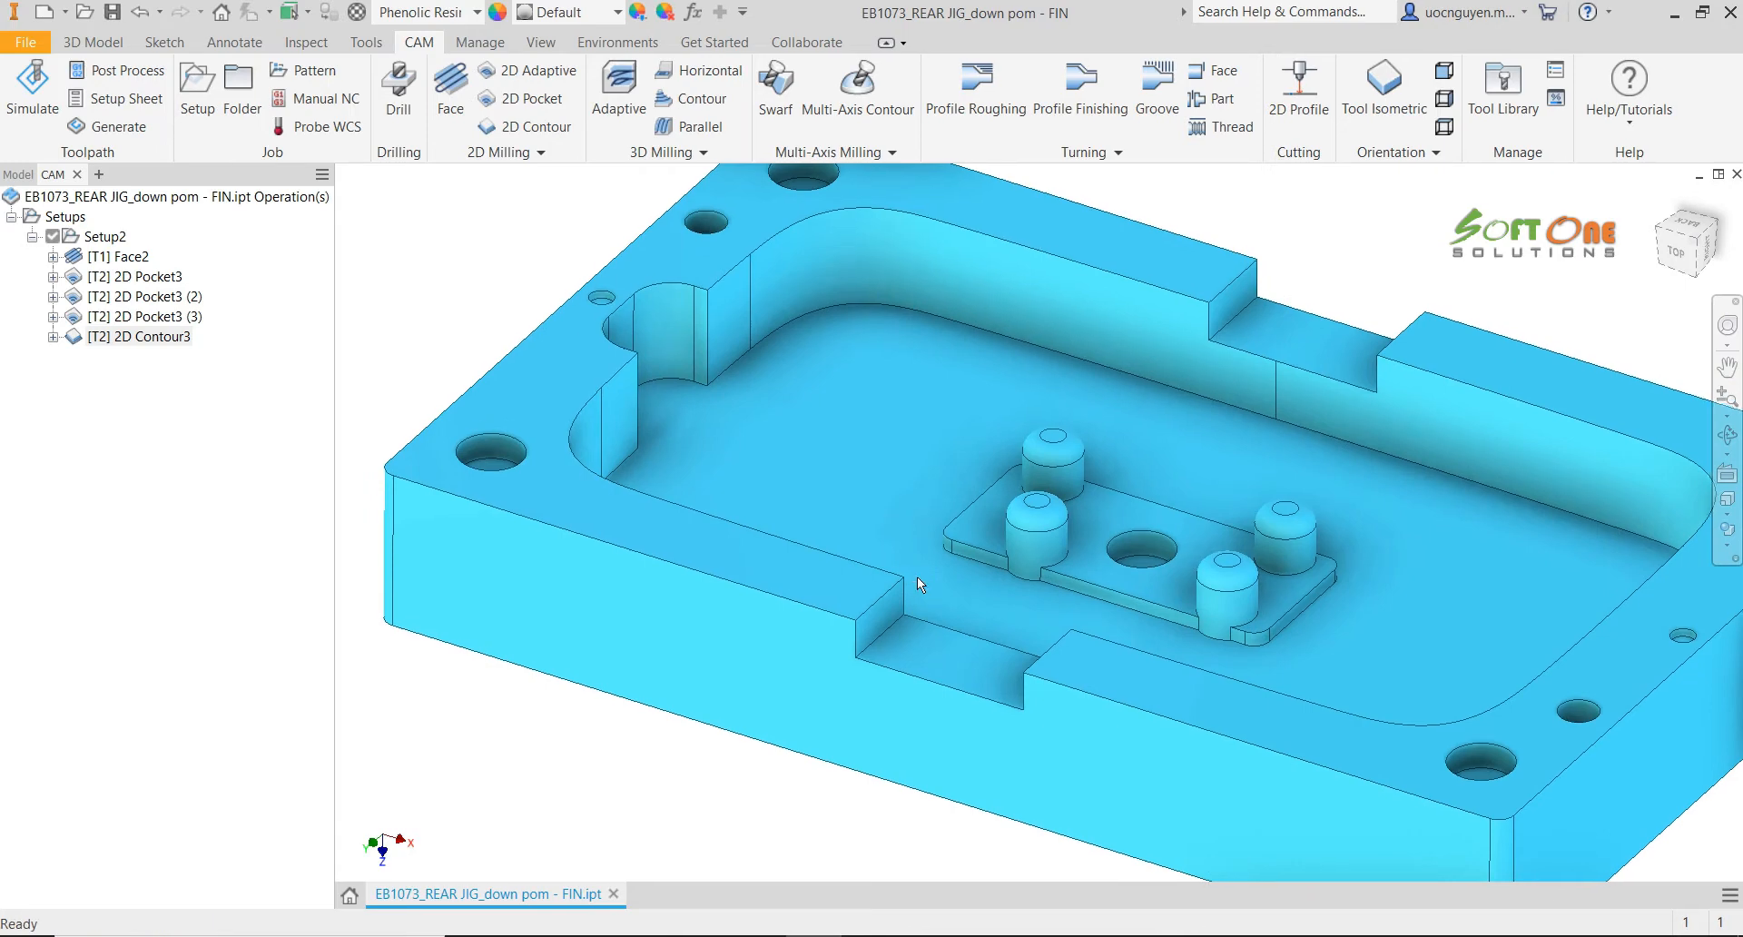
click(1728, 397)
drag(1345, 353, 1319, 287)
right_click(1414, 275)
click(1416, 273)
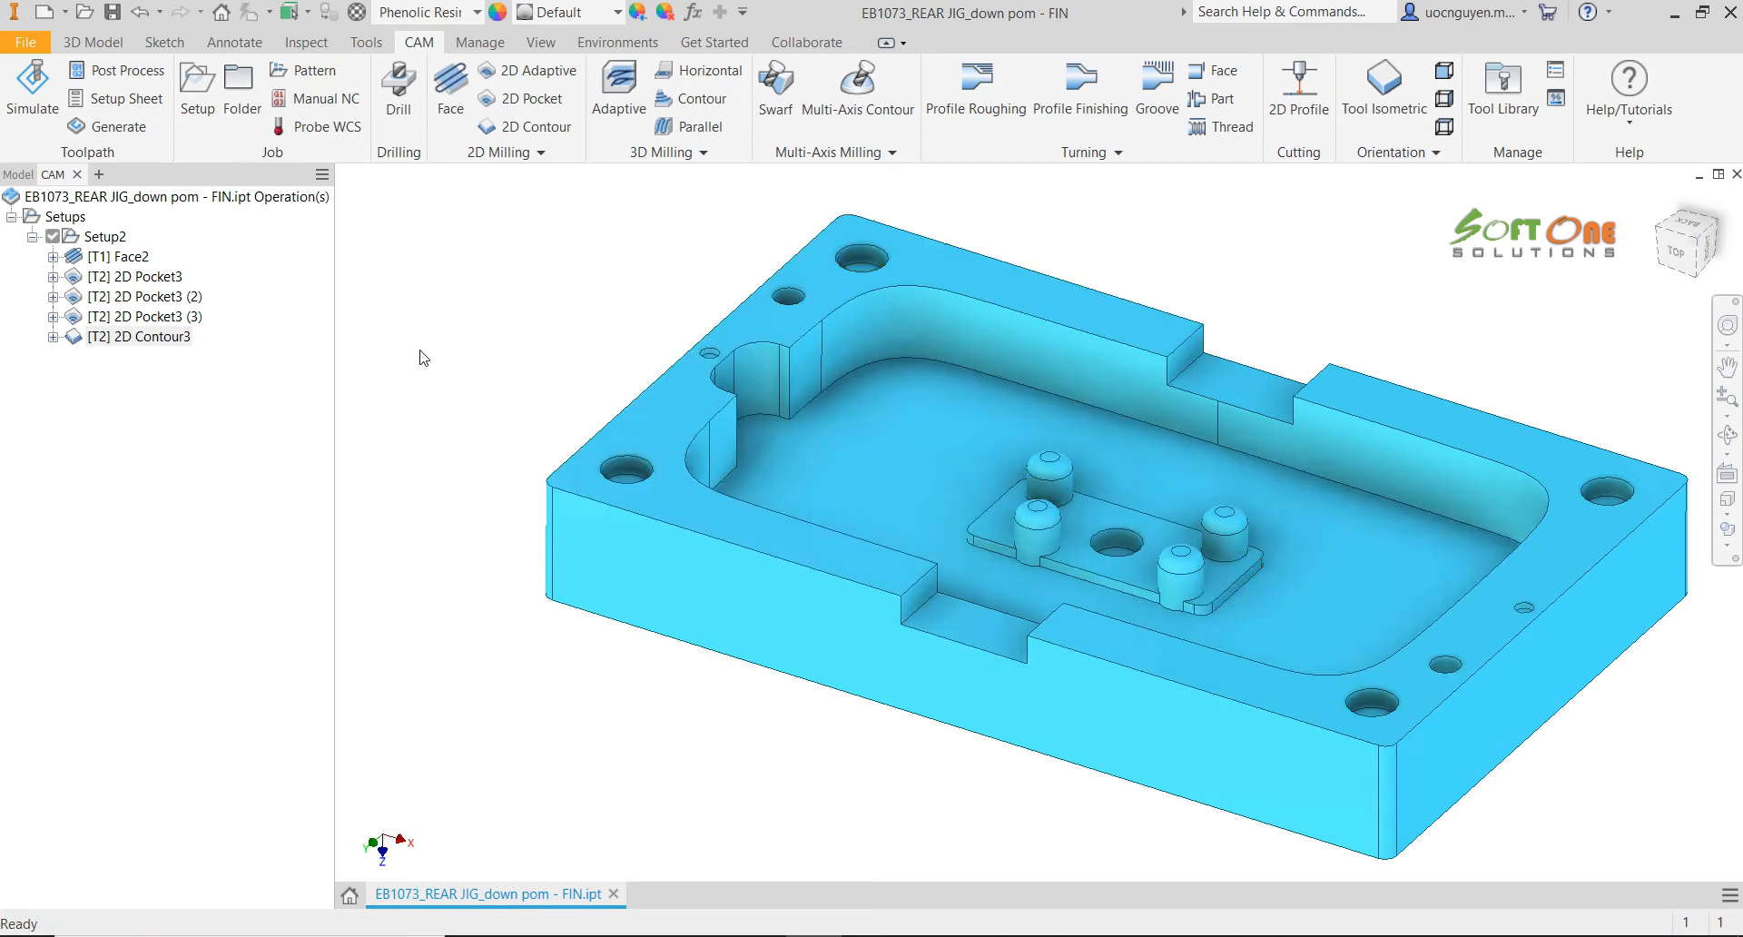
Copy the 2D Pocket3 (3) operation to the end of the operation list and open the copy for editing
click(153, 318)
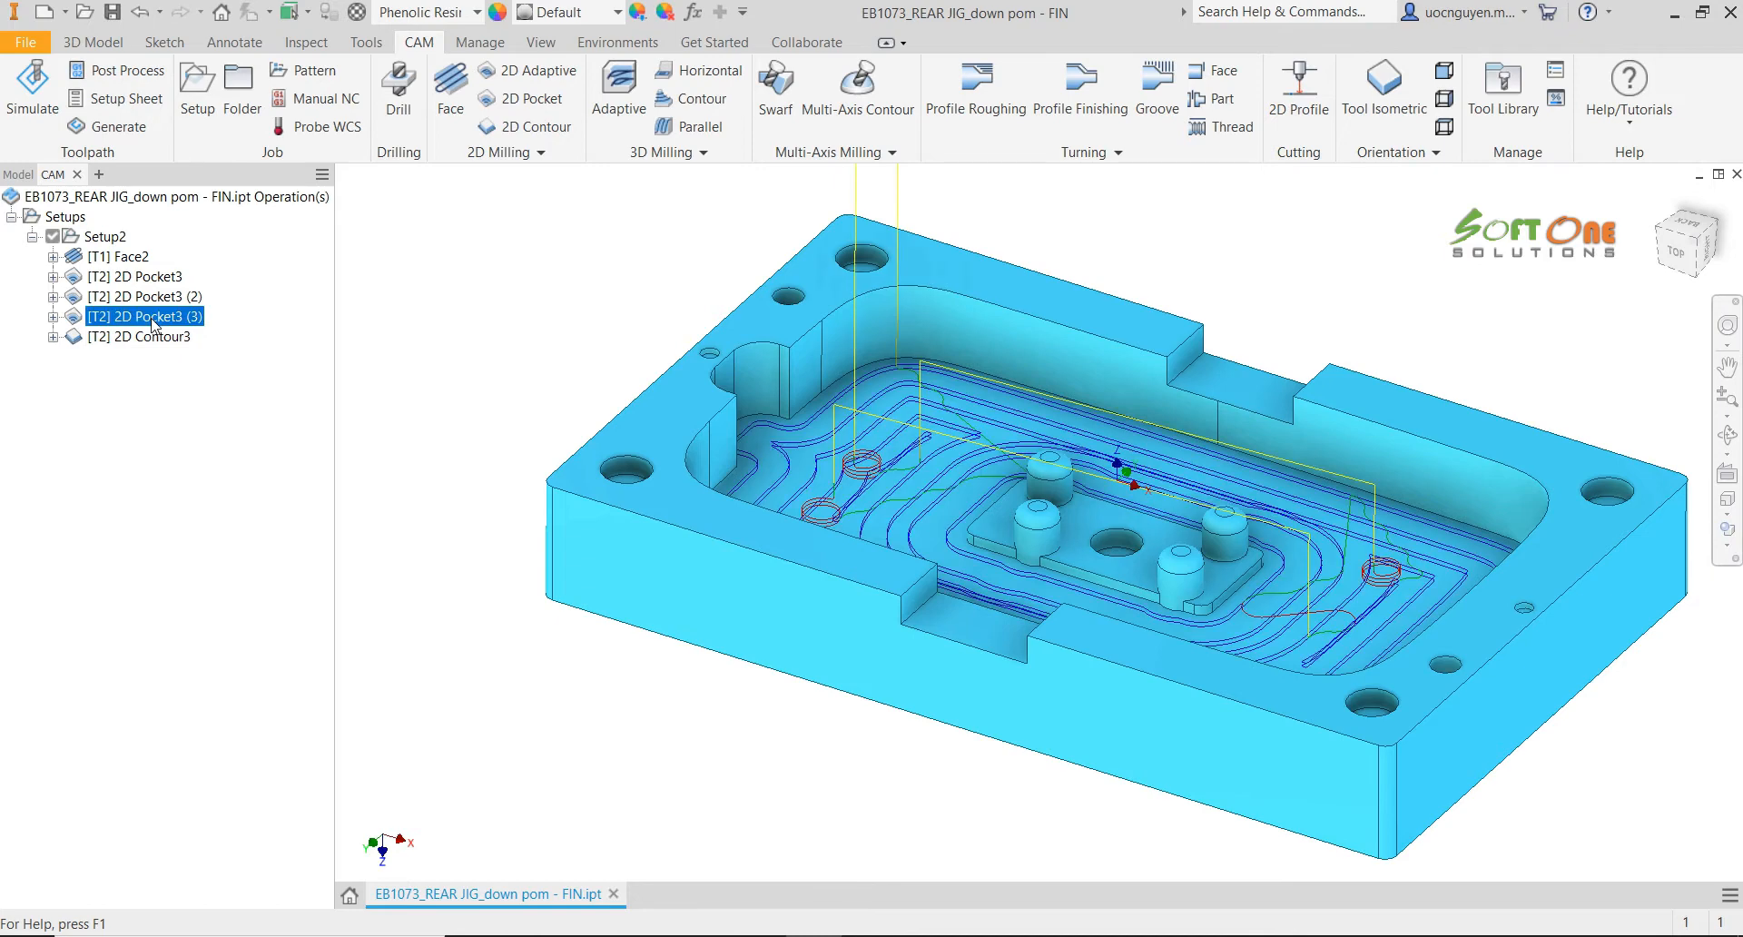
right_click(154, 325)
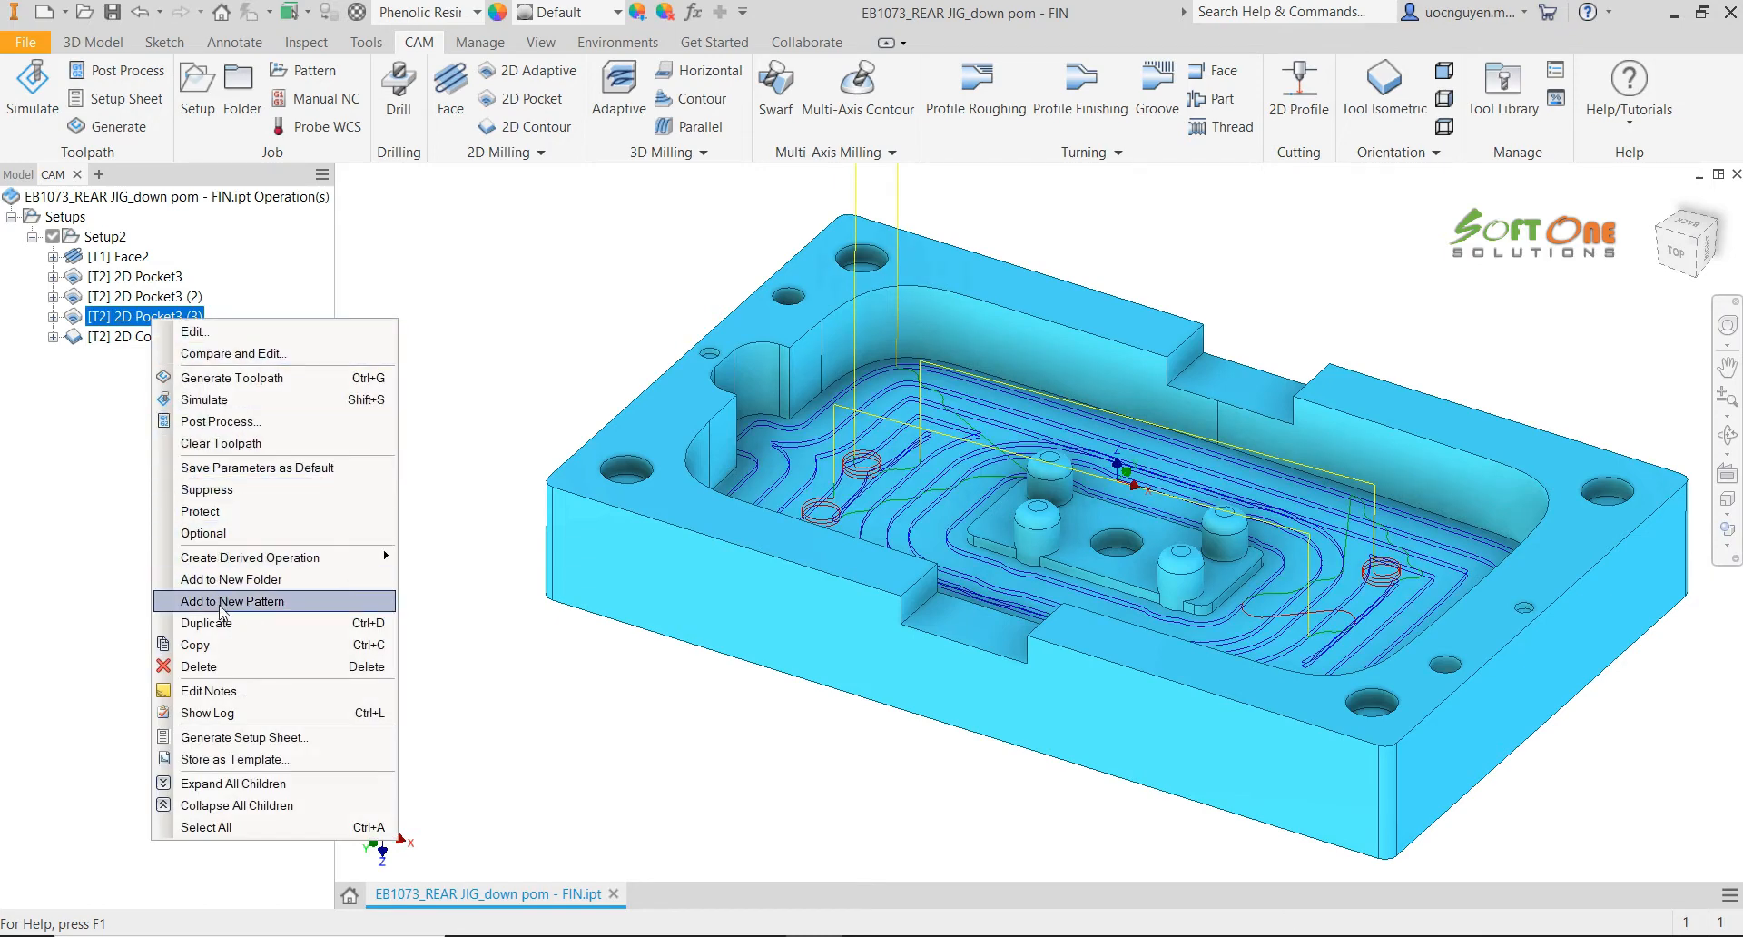
click(224, 646)
right_click(121, 354)
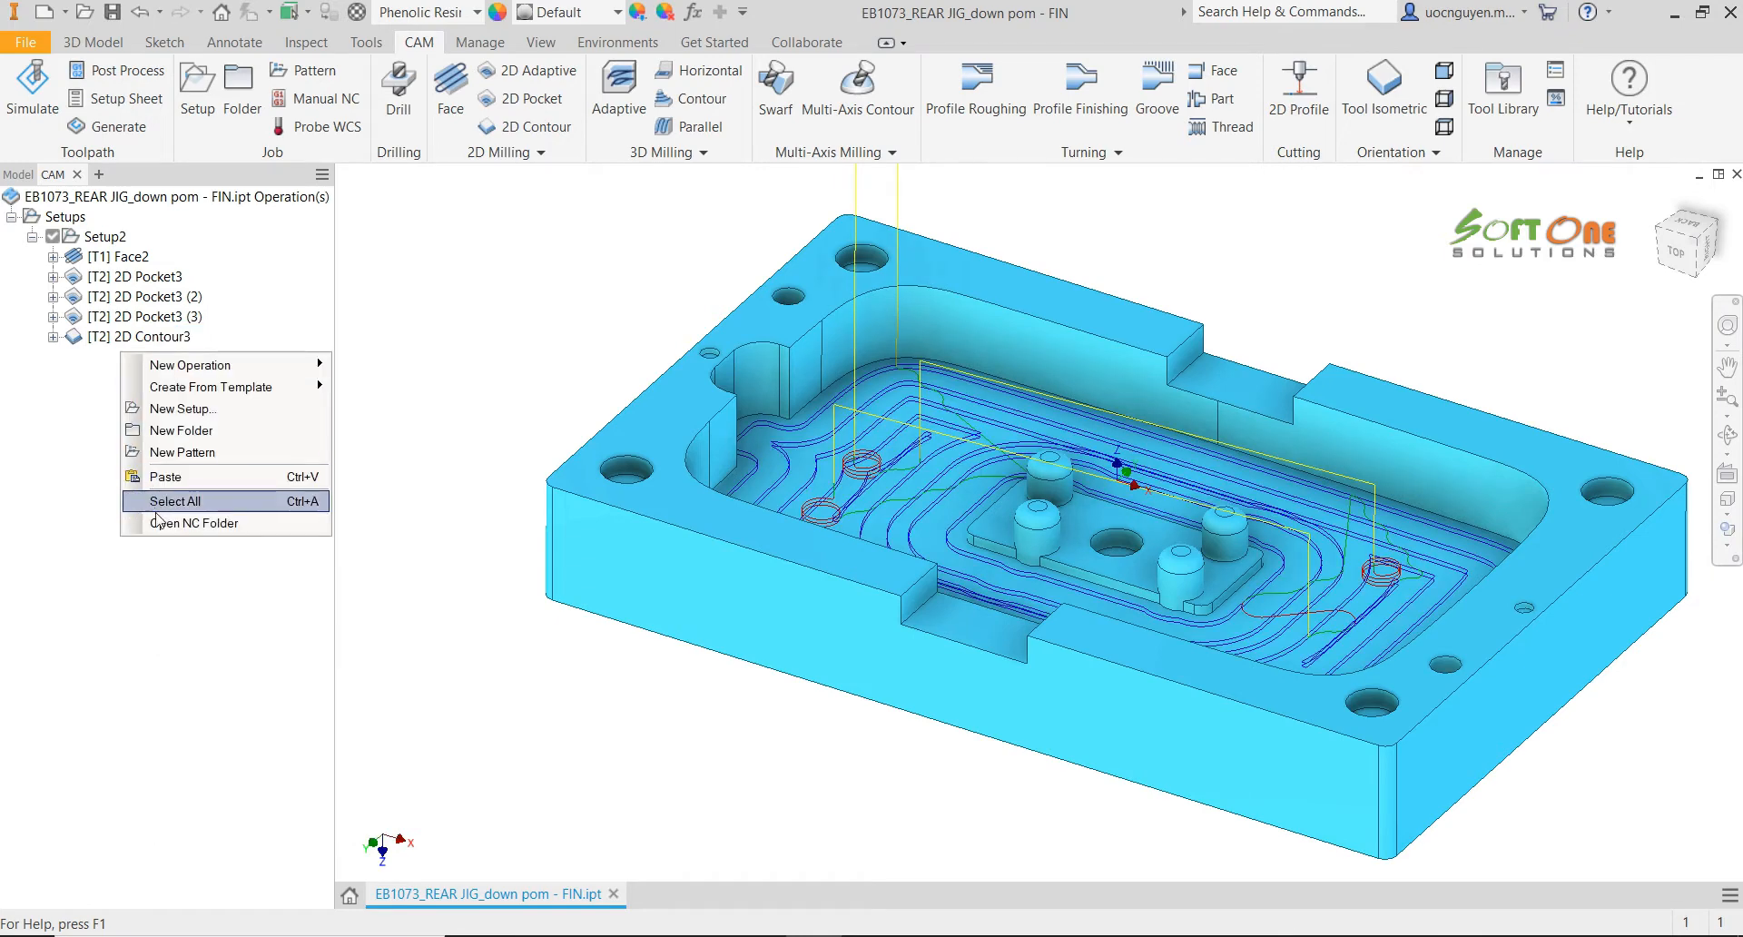
click(171, 479)
click(146, 356)
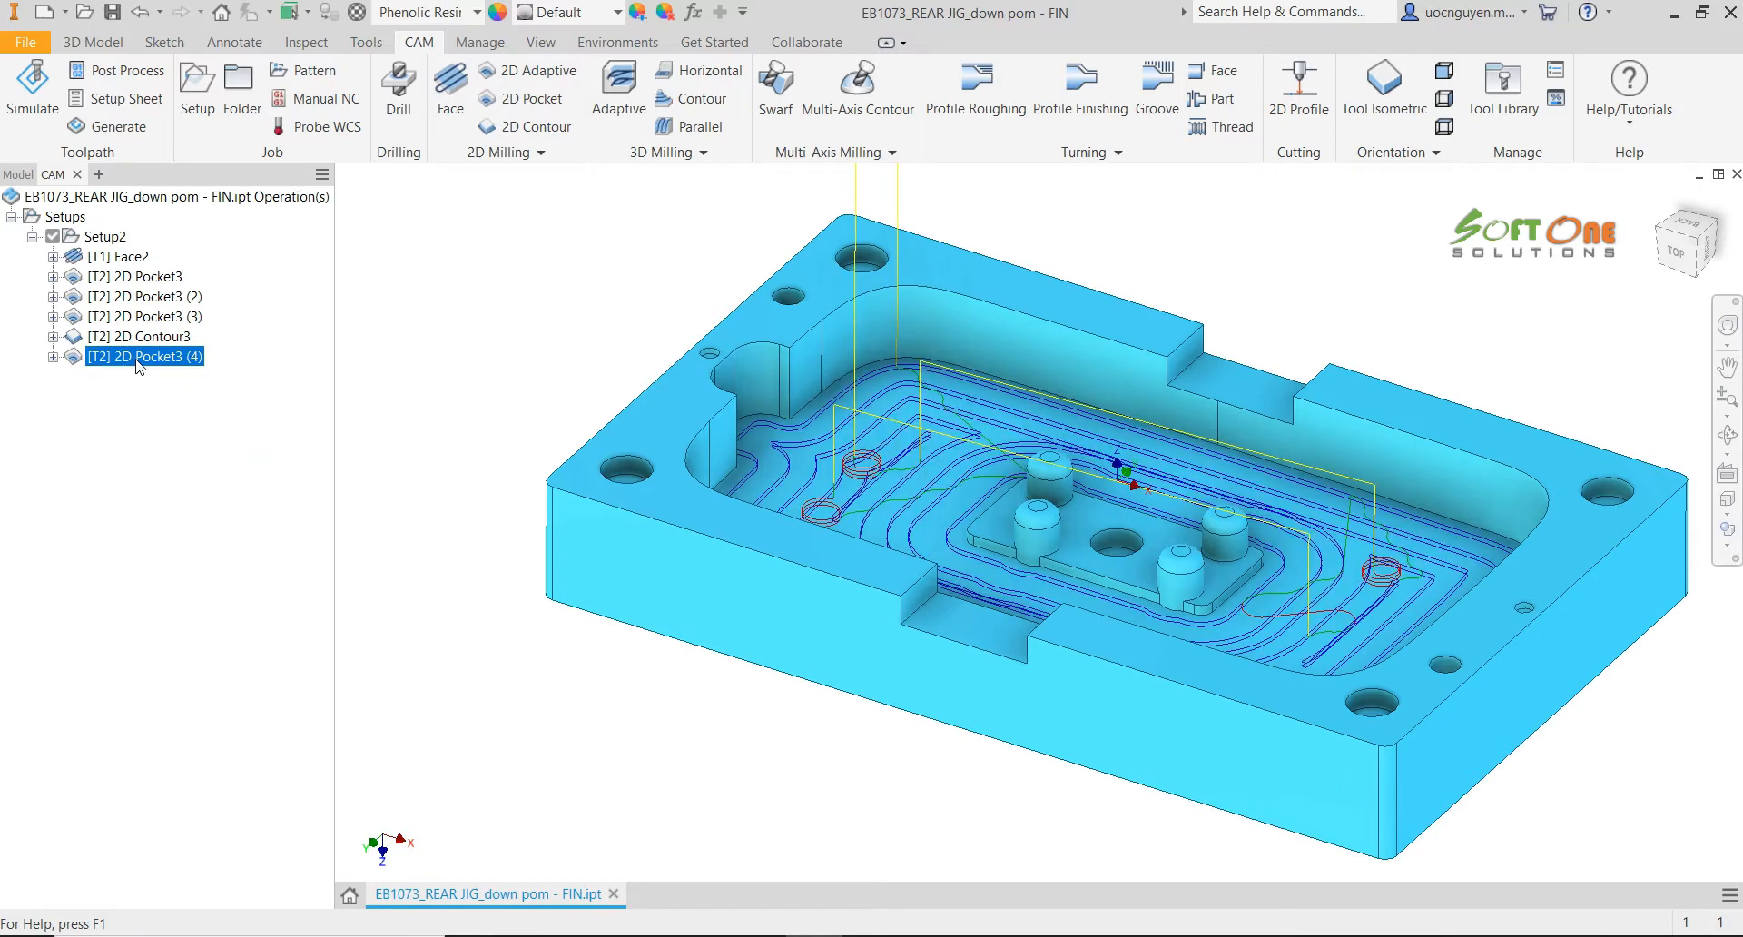
right_click(138, 360)
click(169, 373)
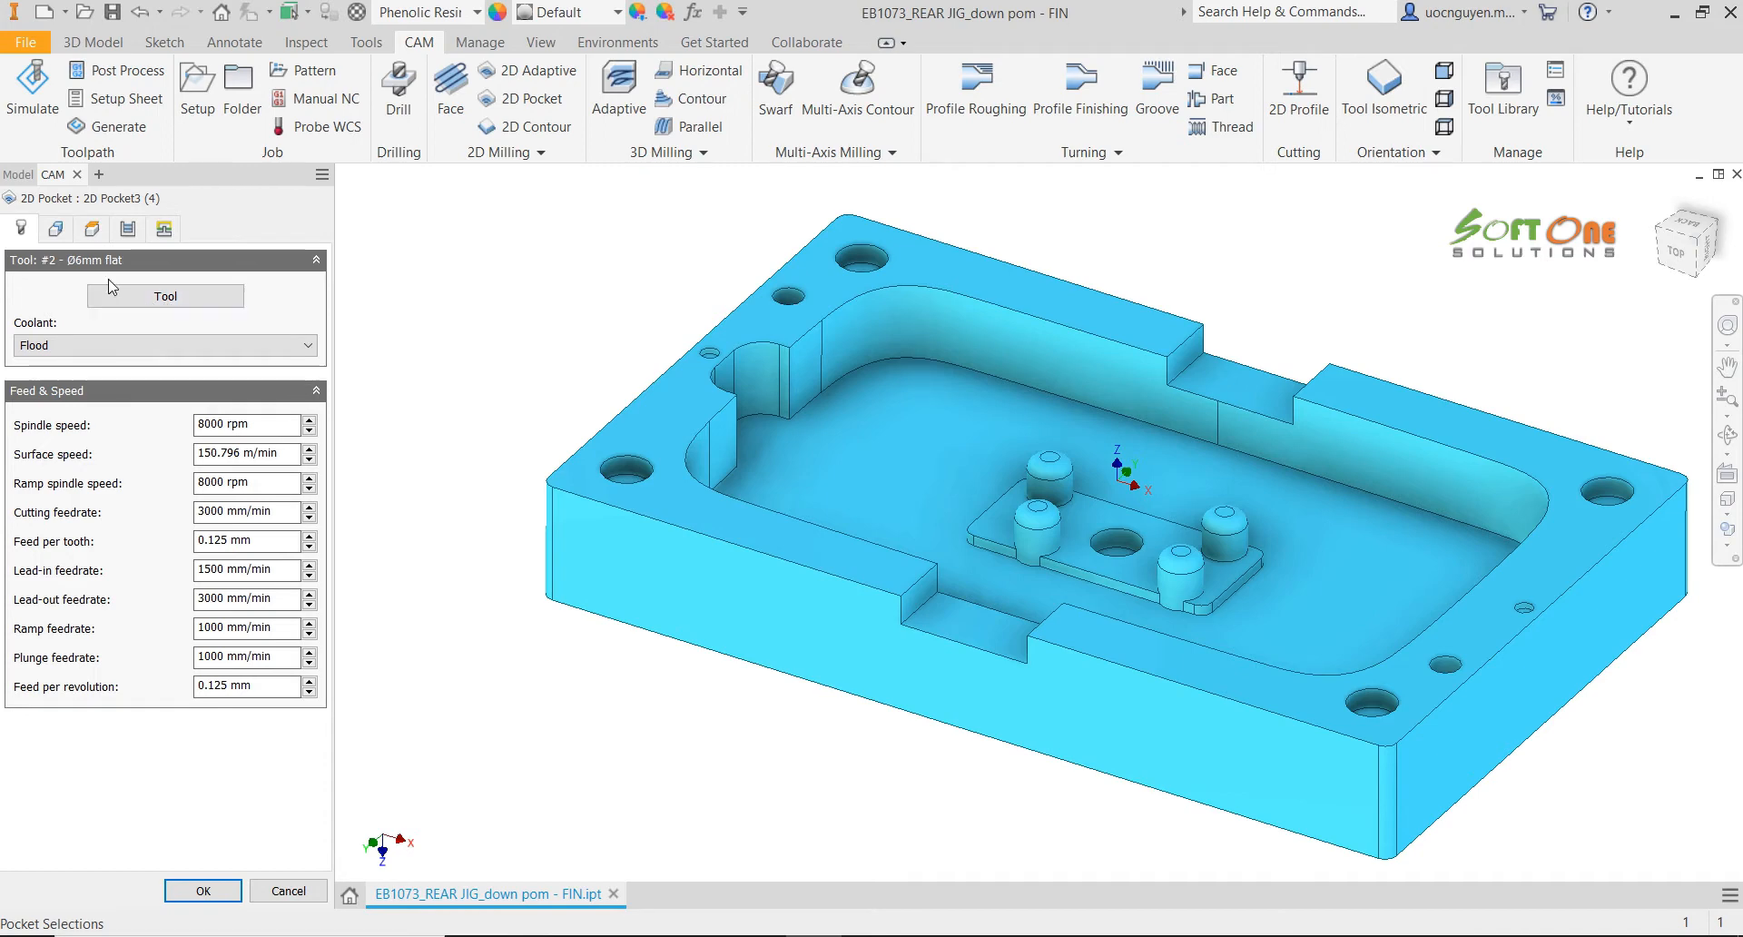
Replace the pocket selection of the copied 2D Pocket operation with the bottom edge of the central hole
click(56, 229)
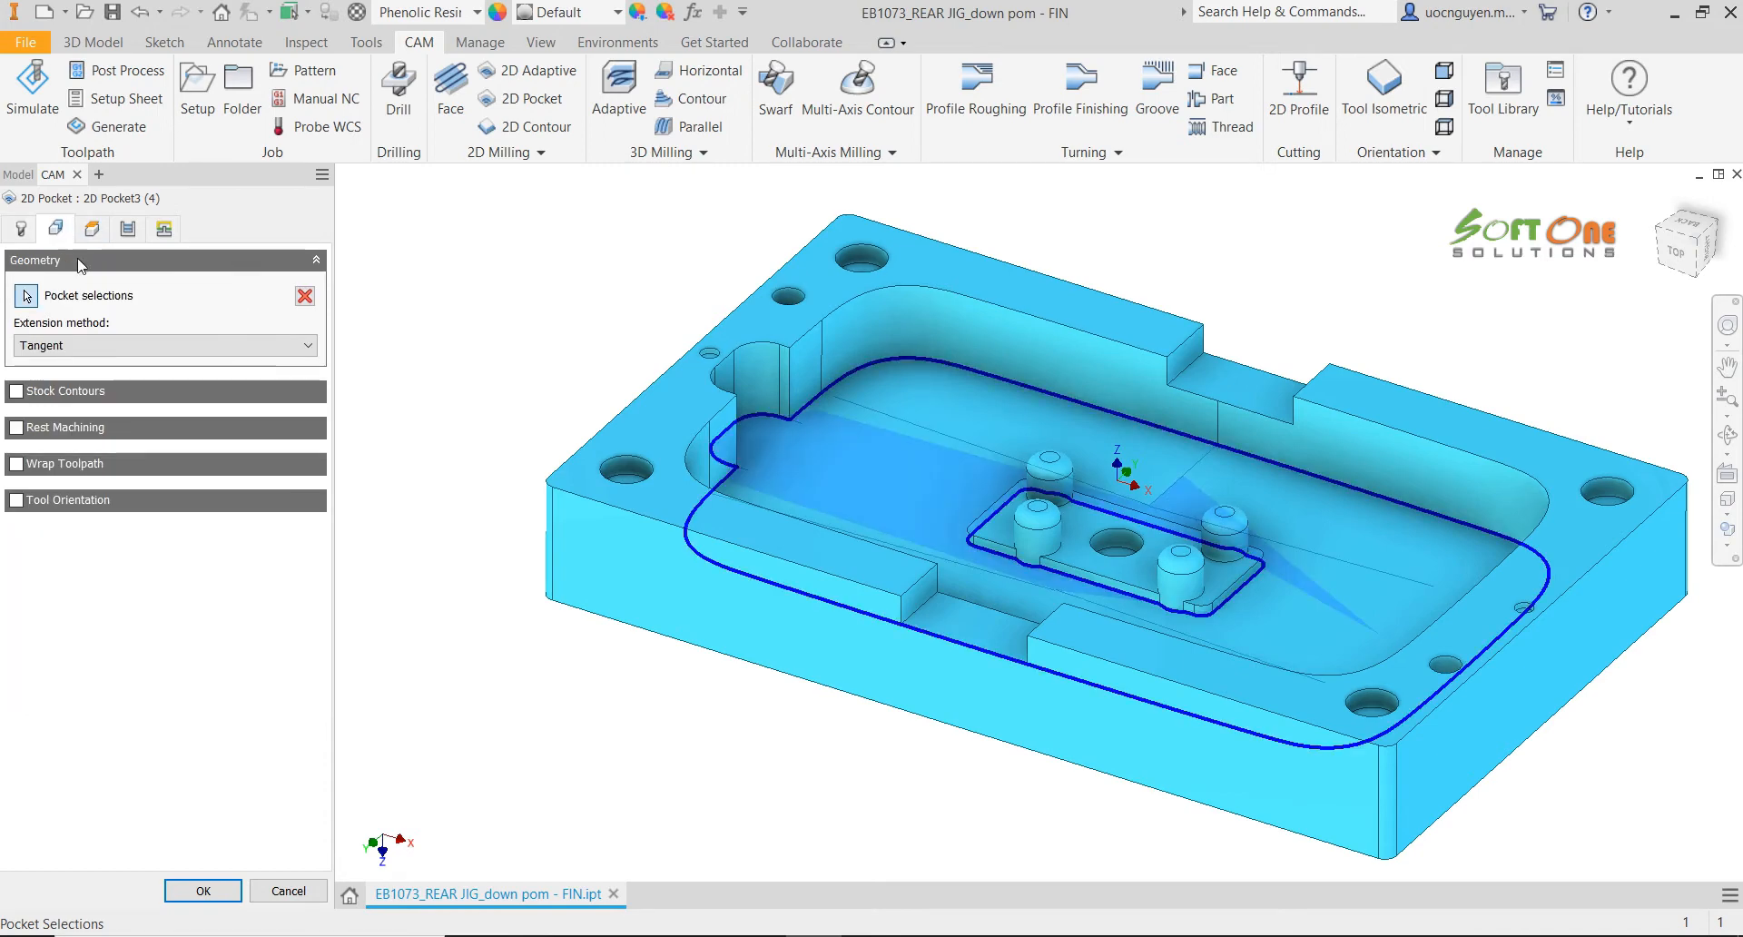
click(304, 297)
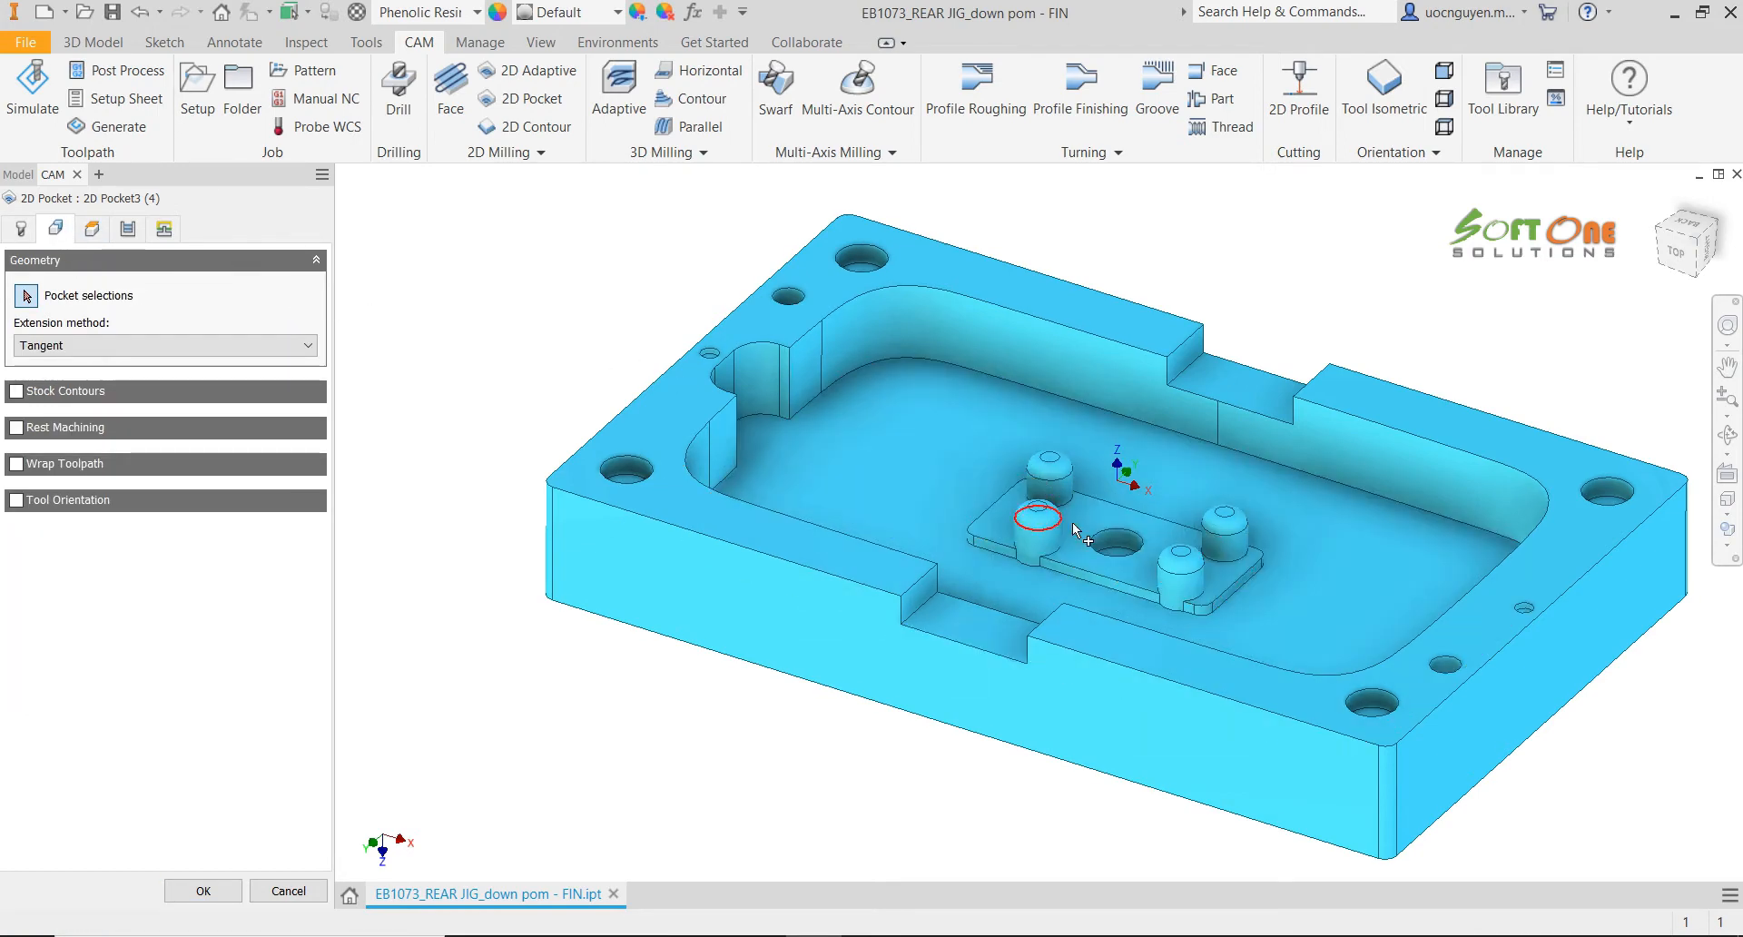
click(1120, 545)
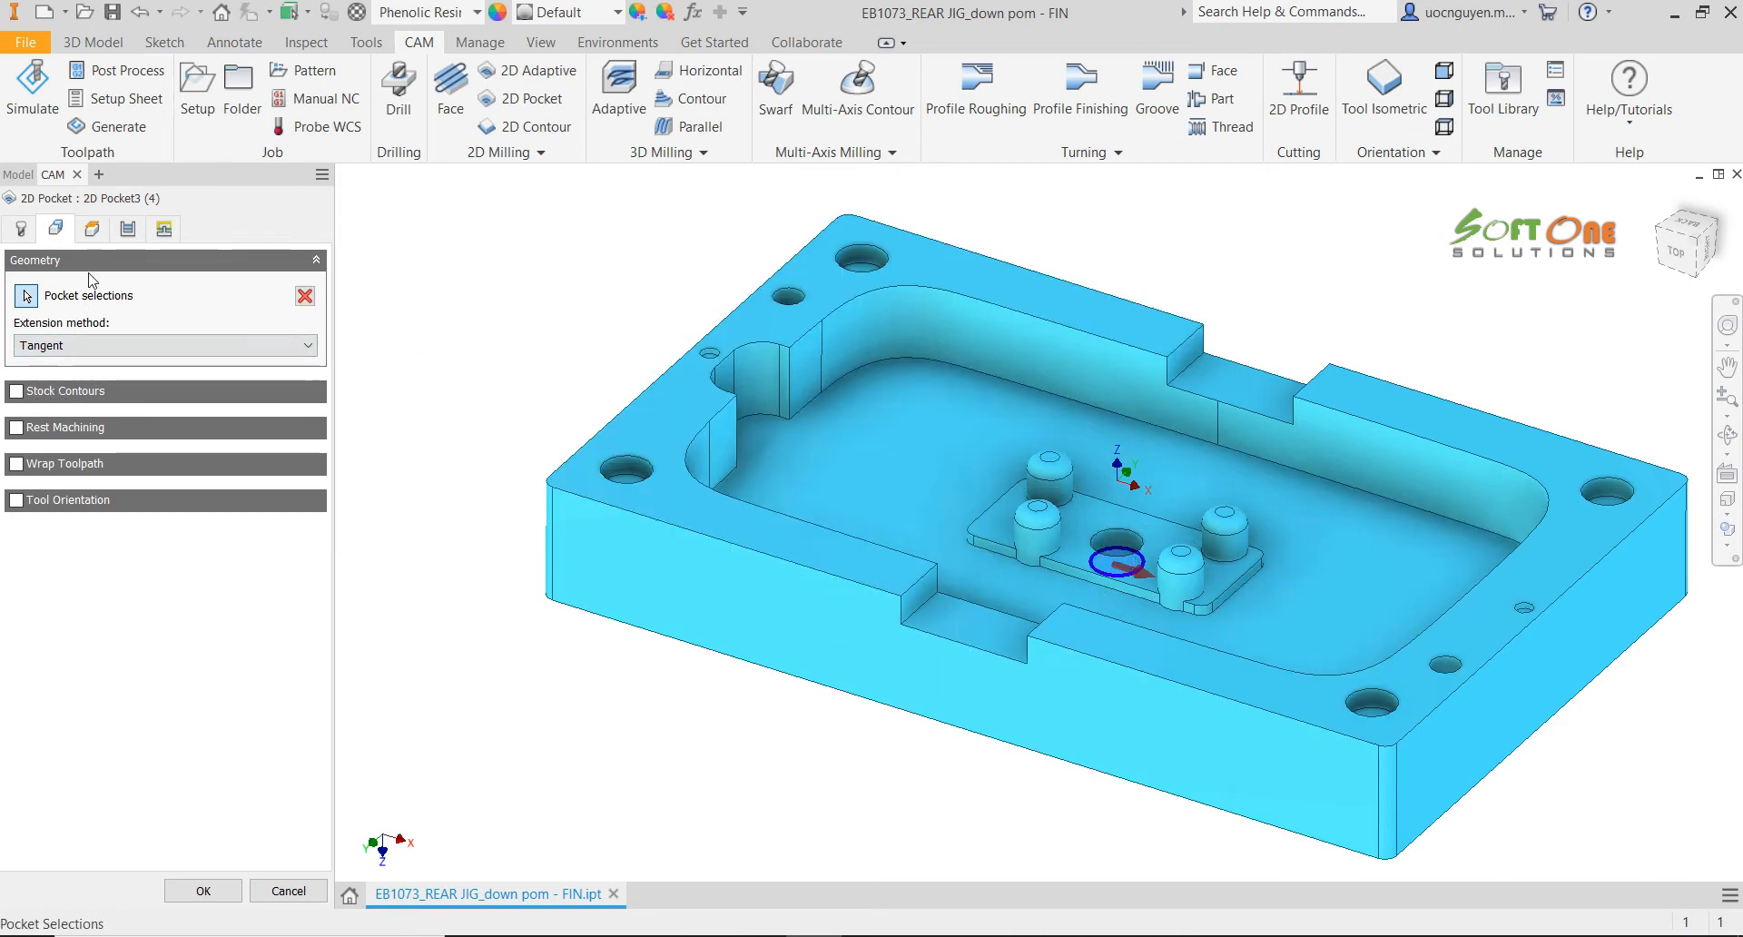
Set the bottom height to Selected contour(s) and the top height to the top face of the raised plate around the hole
click(96, 238)
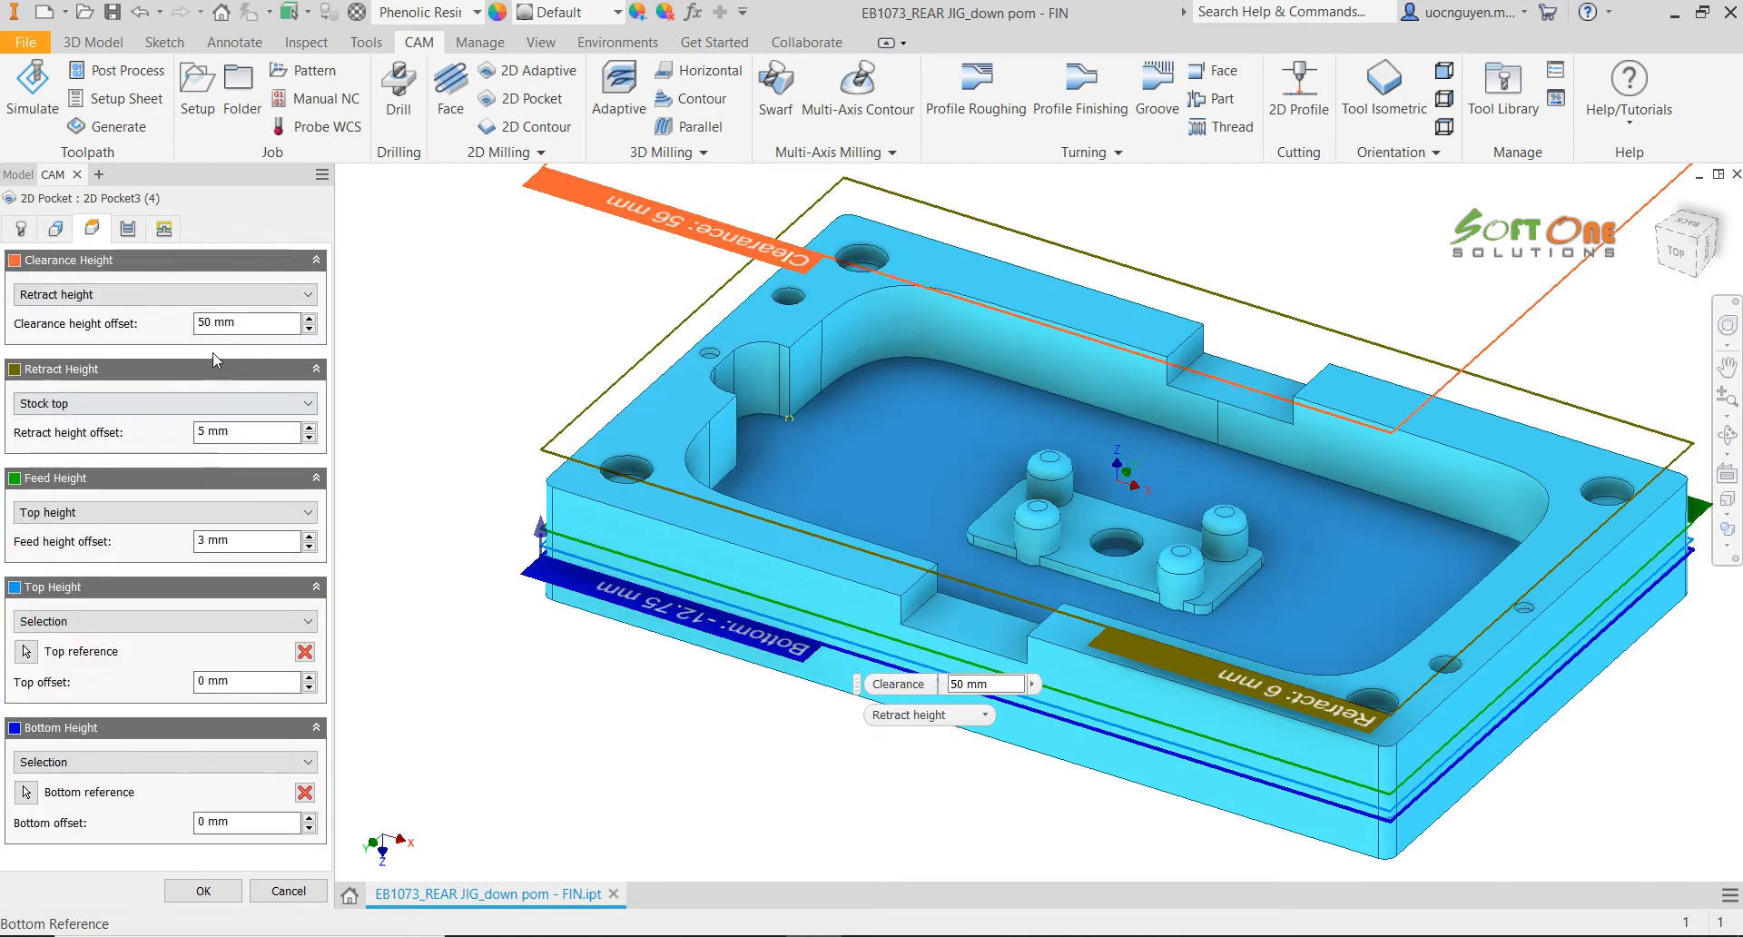
click(114, 763)
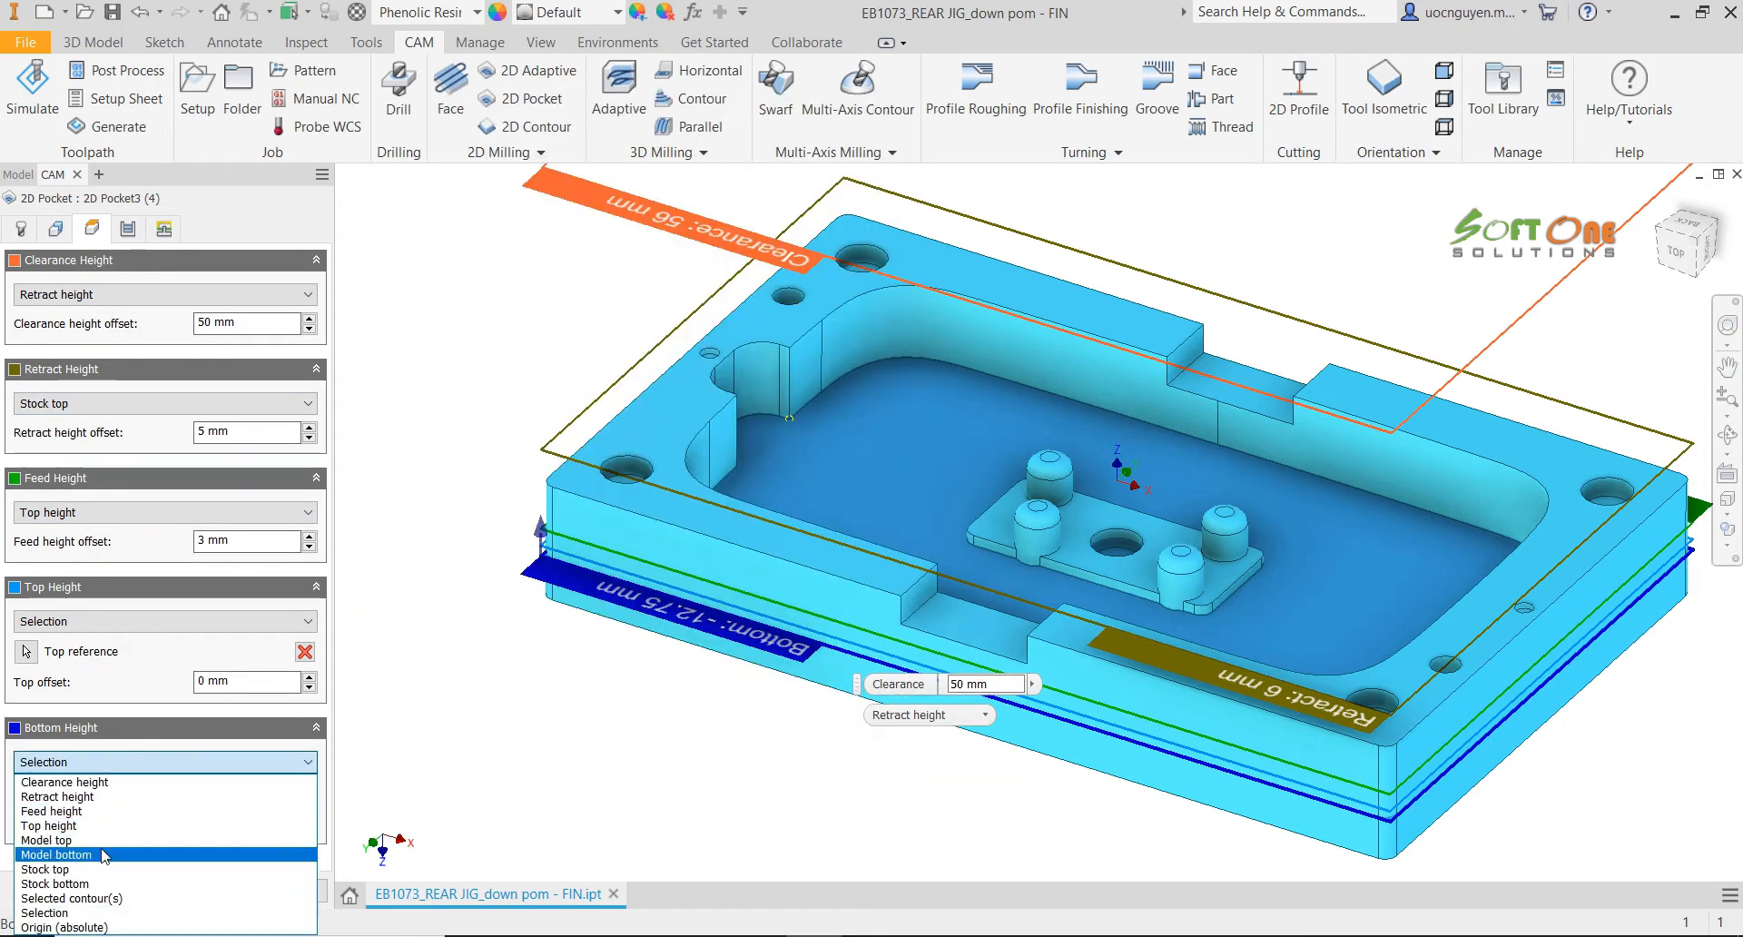
click(94, 899)
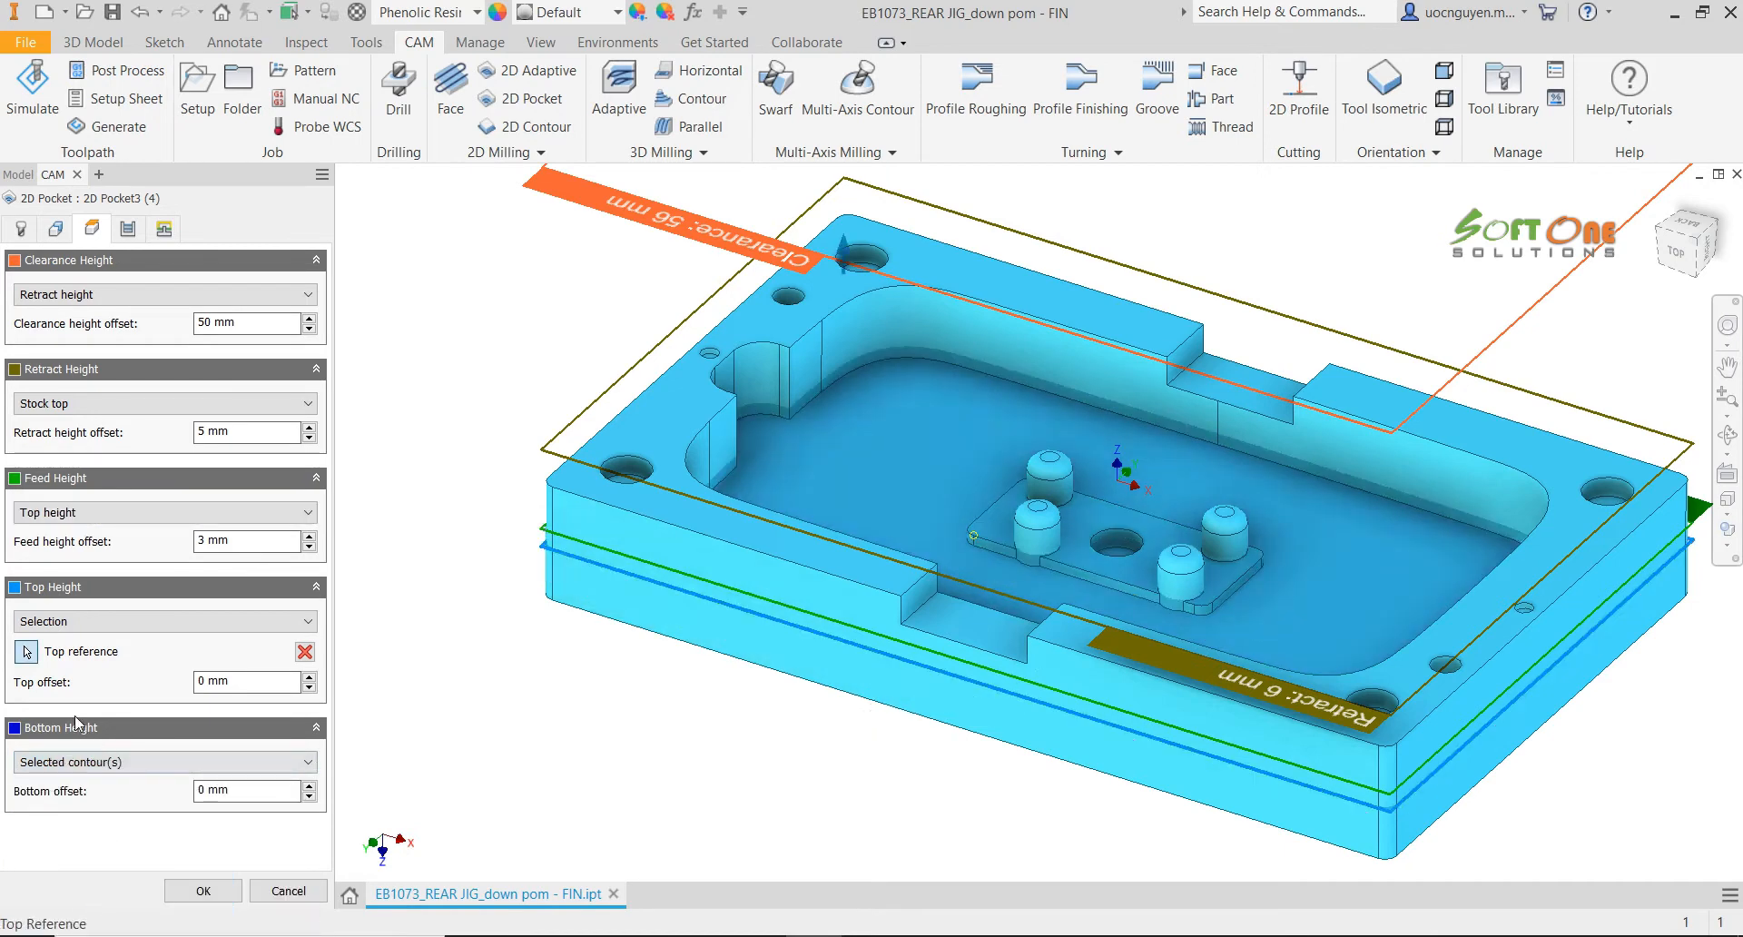
click(305, 652)
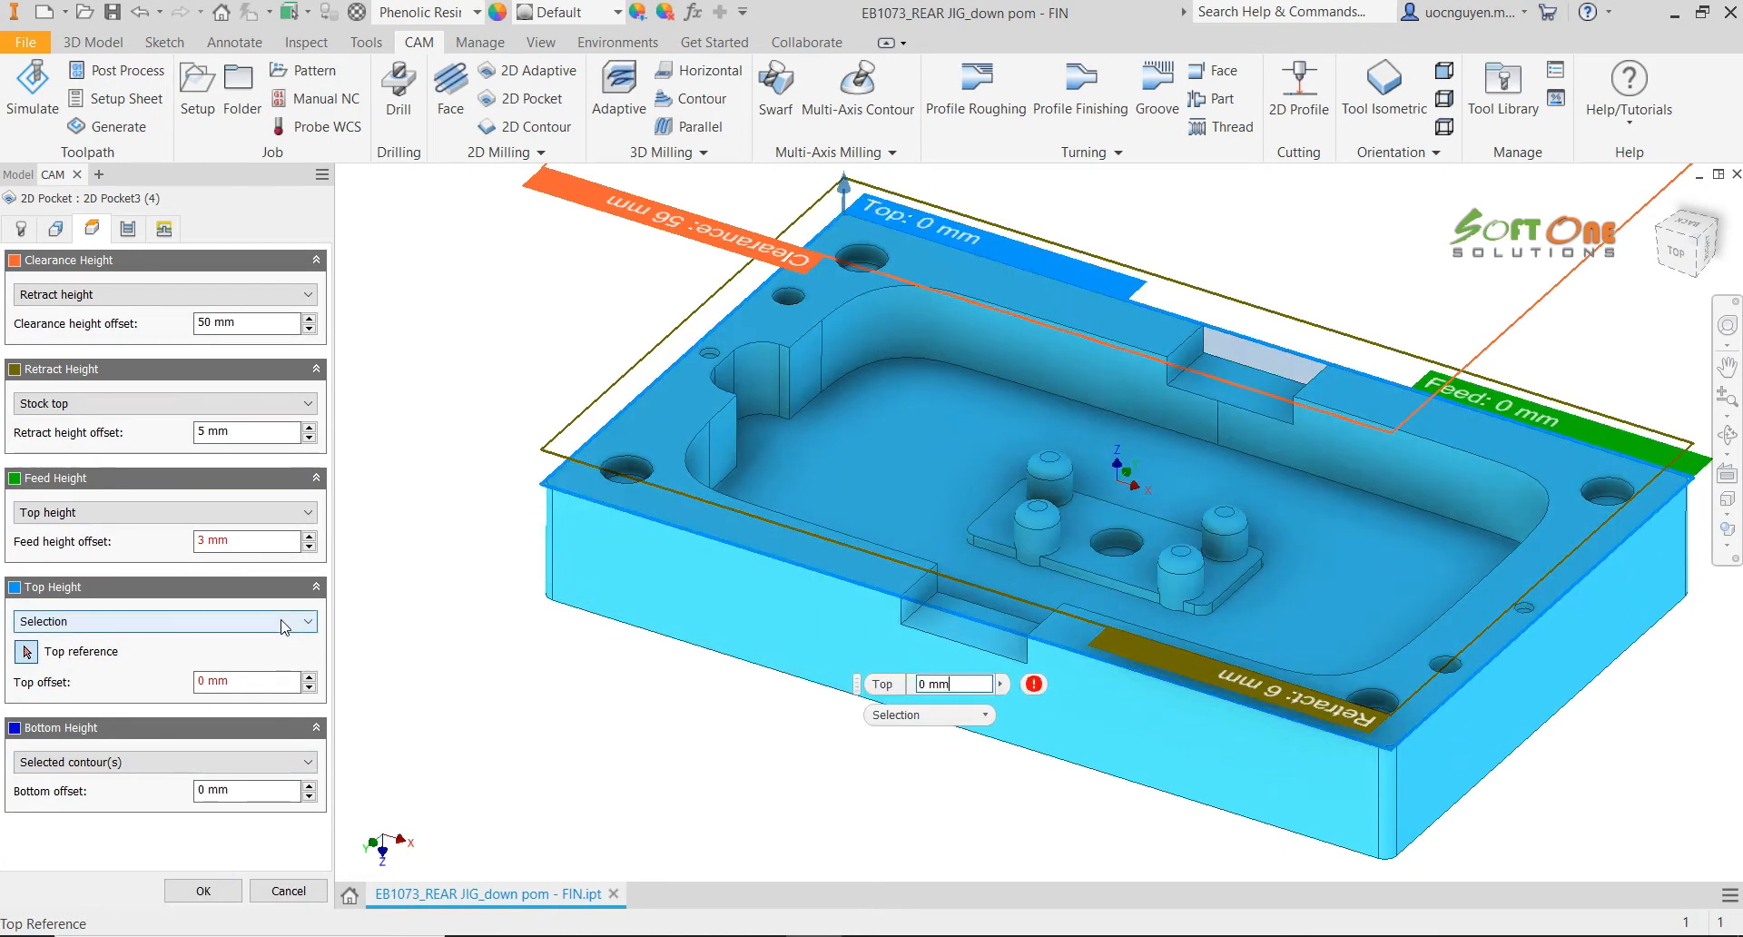
click(137, 621)
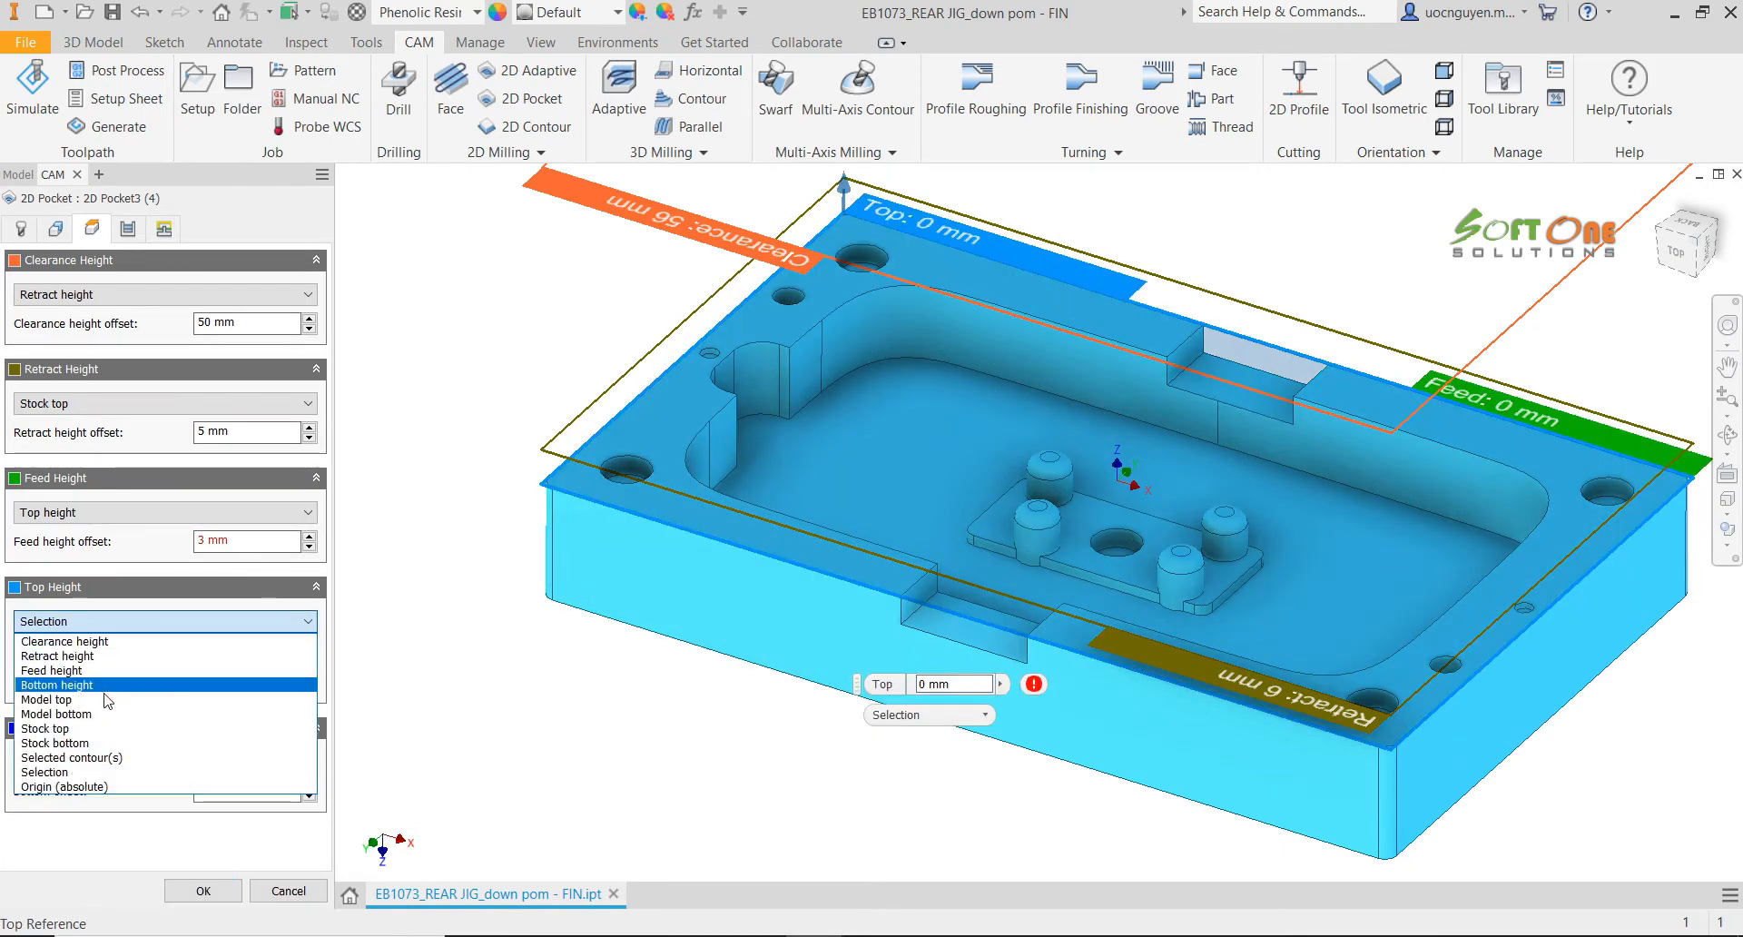
click(81, 772)
click(1074, 534)
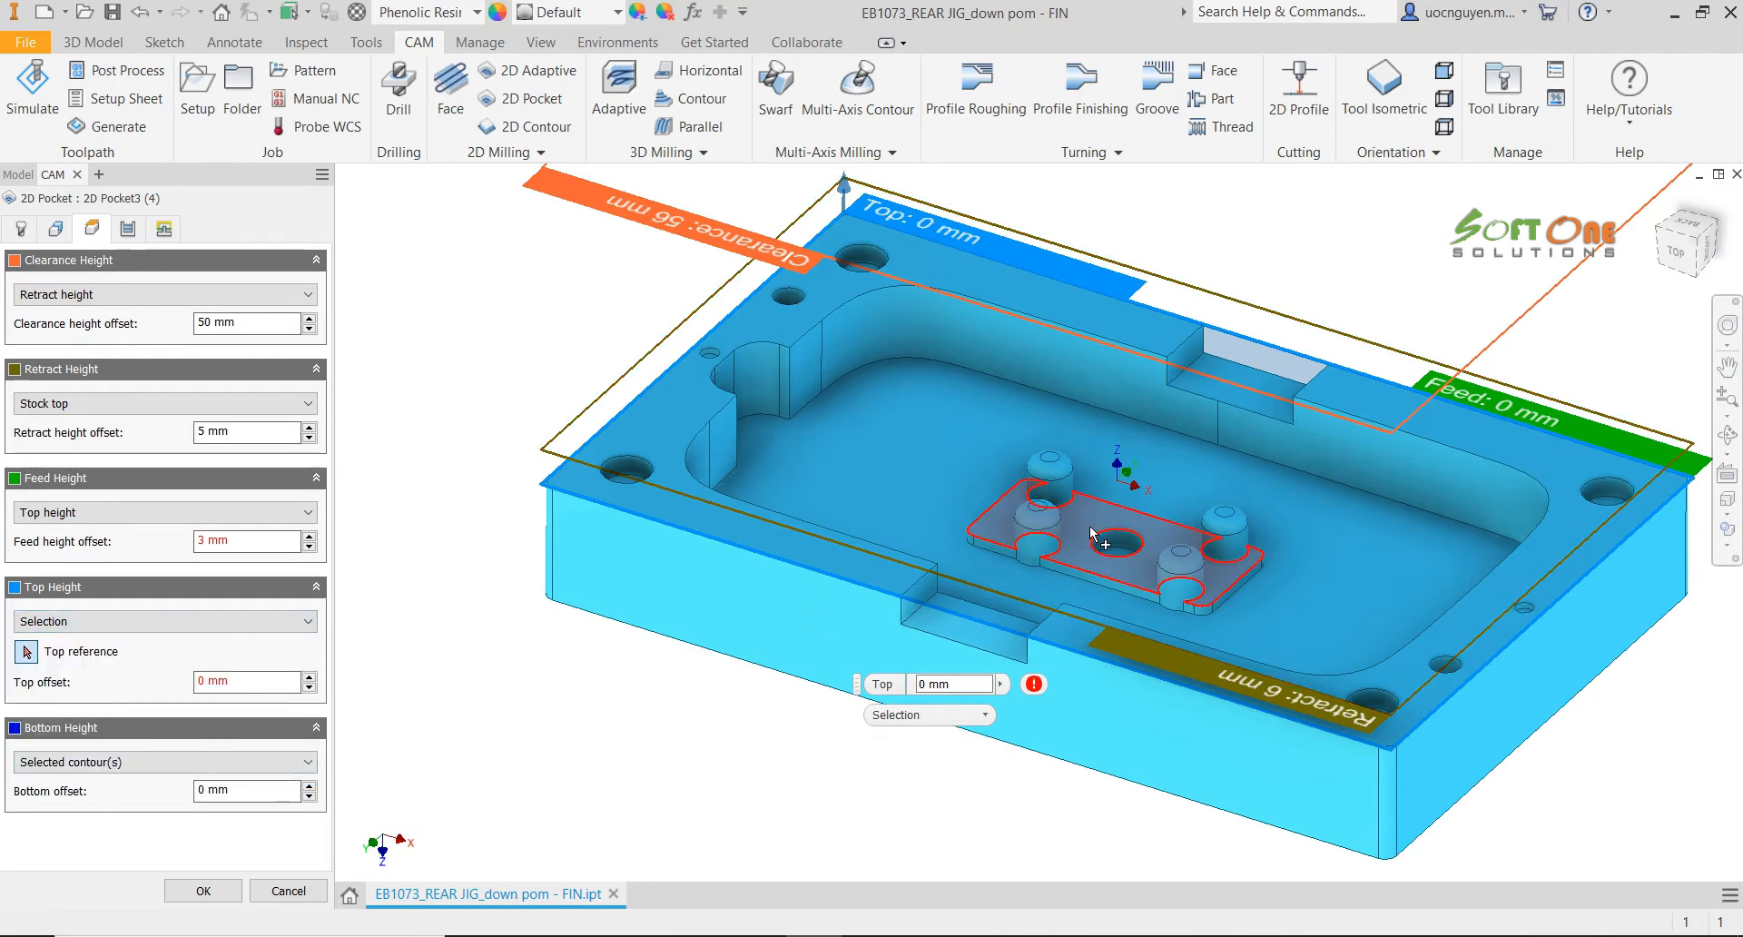
Set the hole pocket's maximum roughing stepdown to 0.5 mm and its radial stock to leave to 0
click(127, 228)
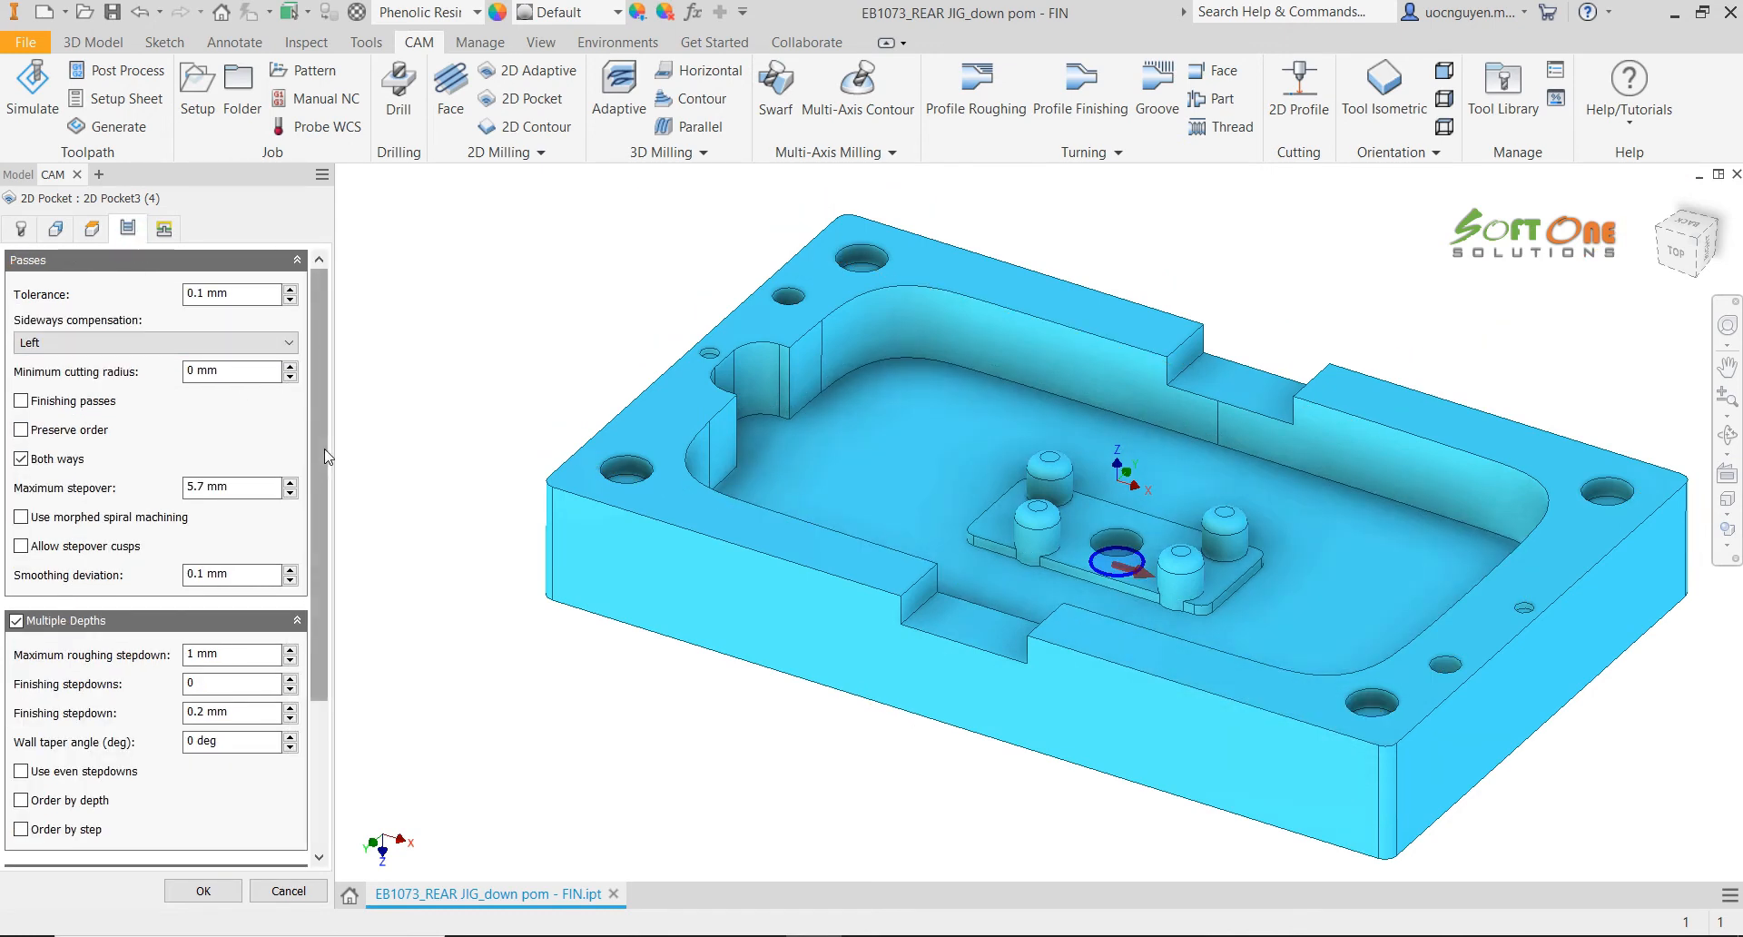
drag(328, 457, 342, 571)
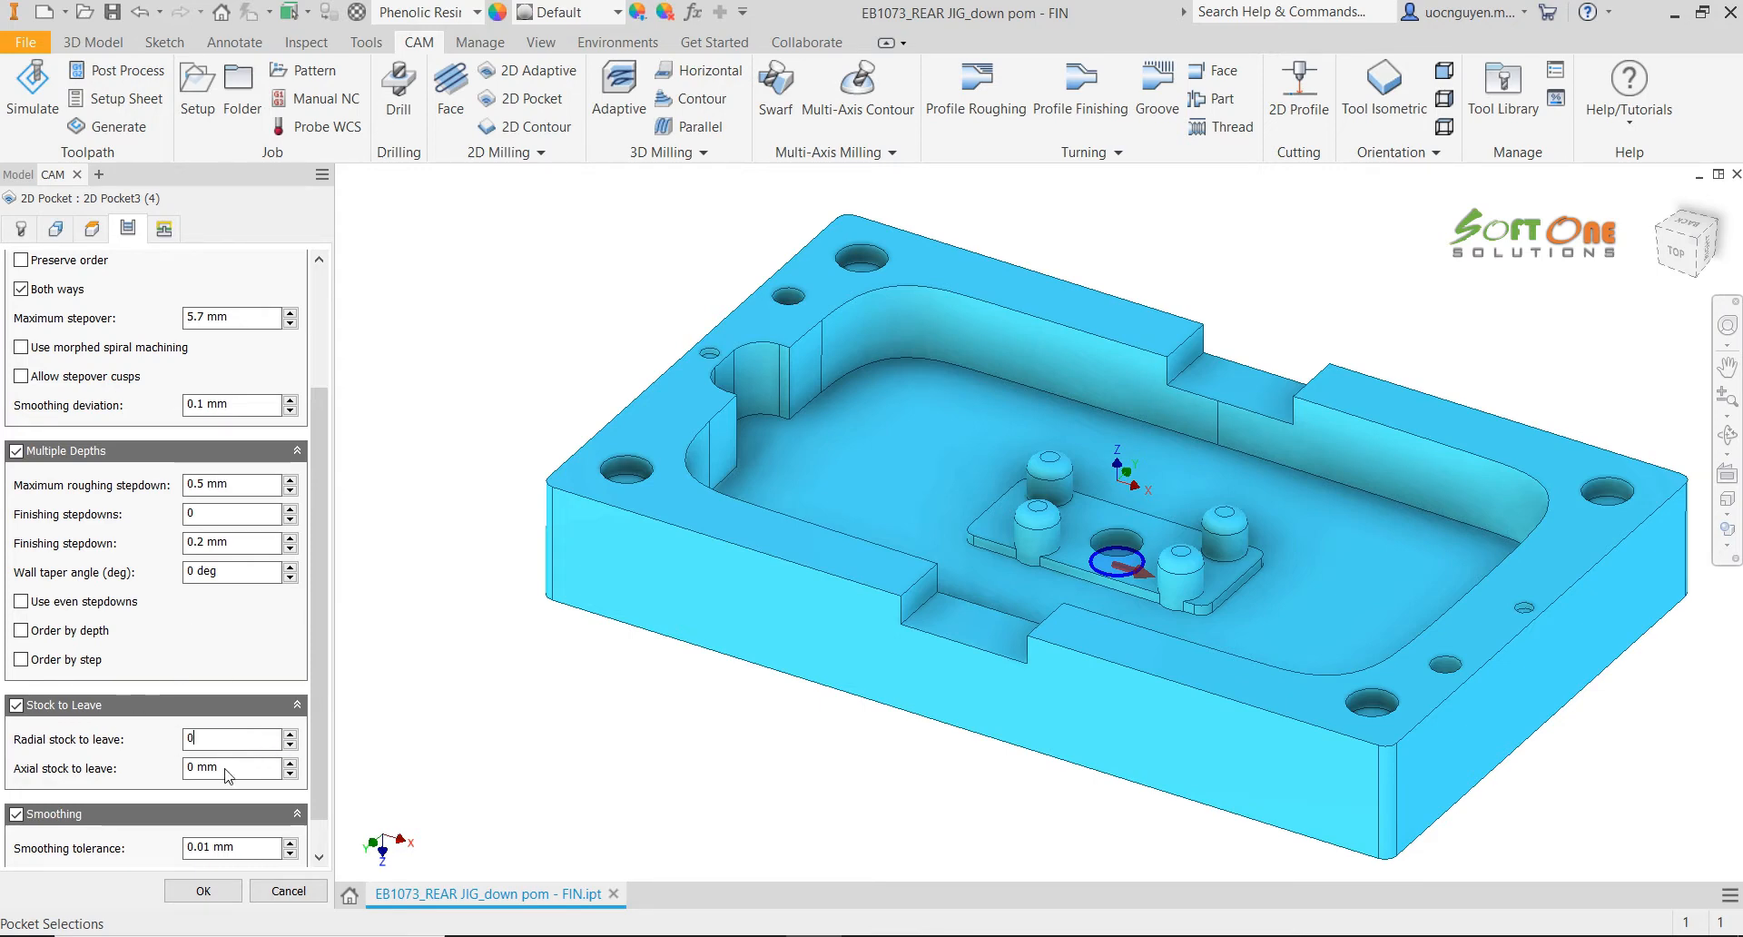
drag(318, 692, 334, 594)
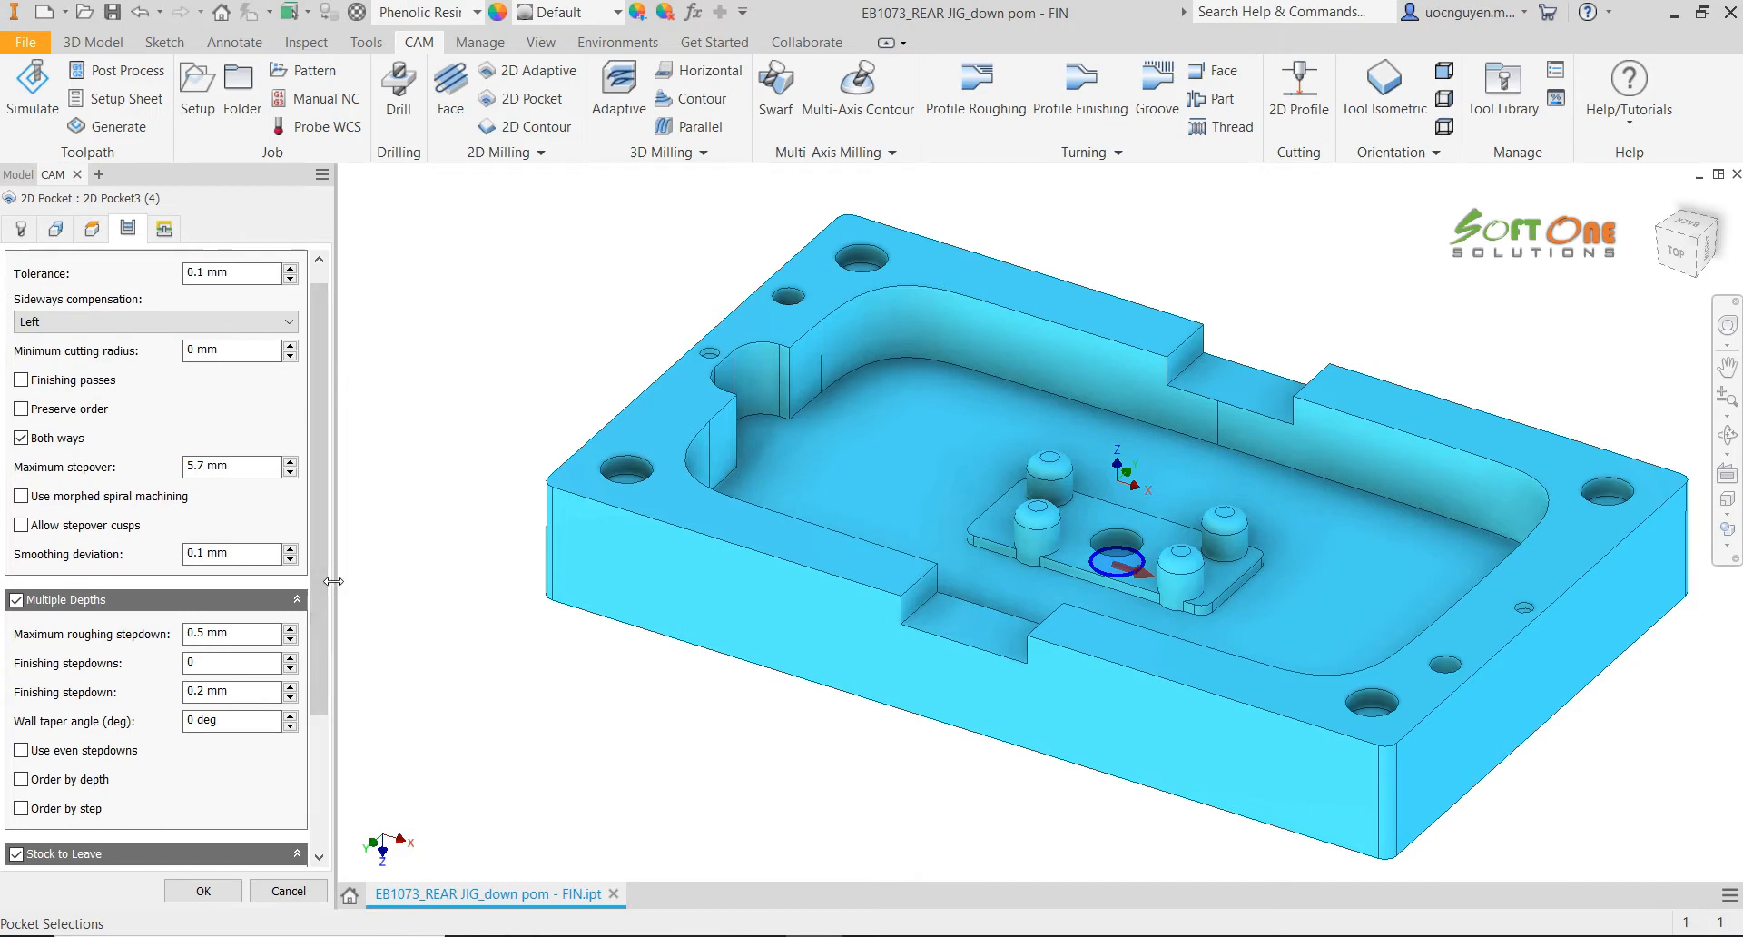
drag(318, 551, 319, 422)
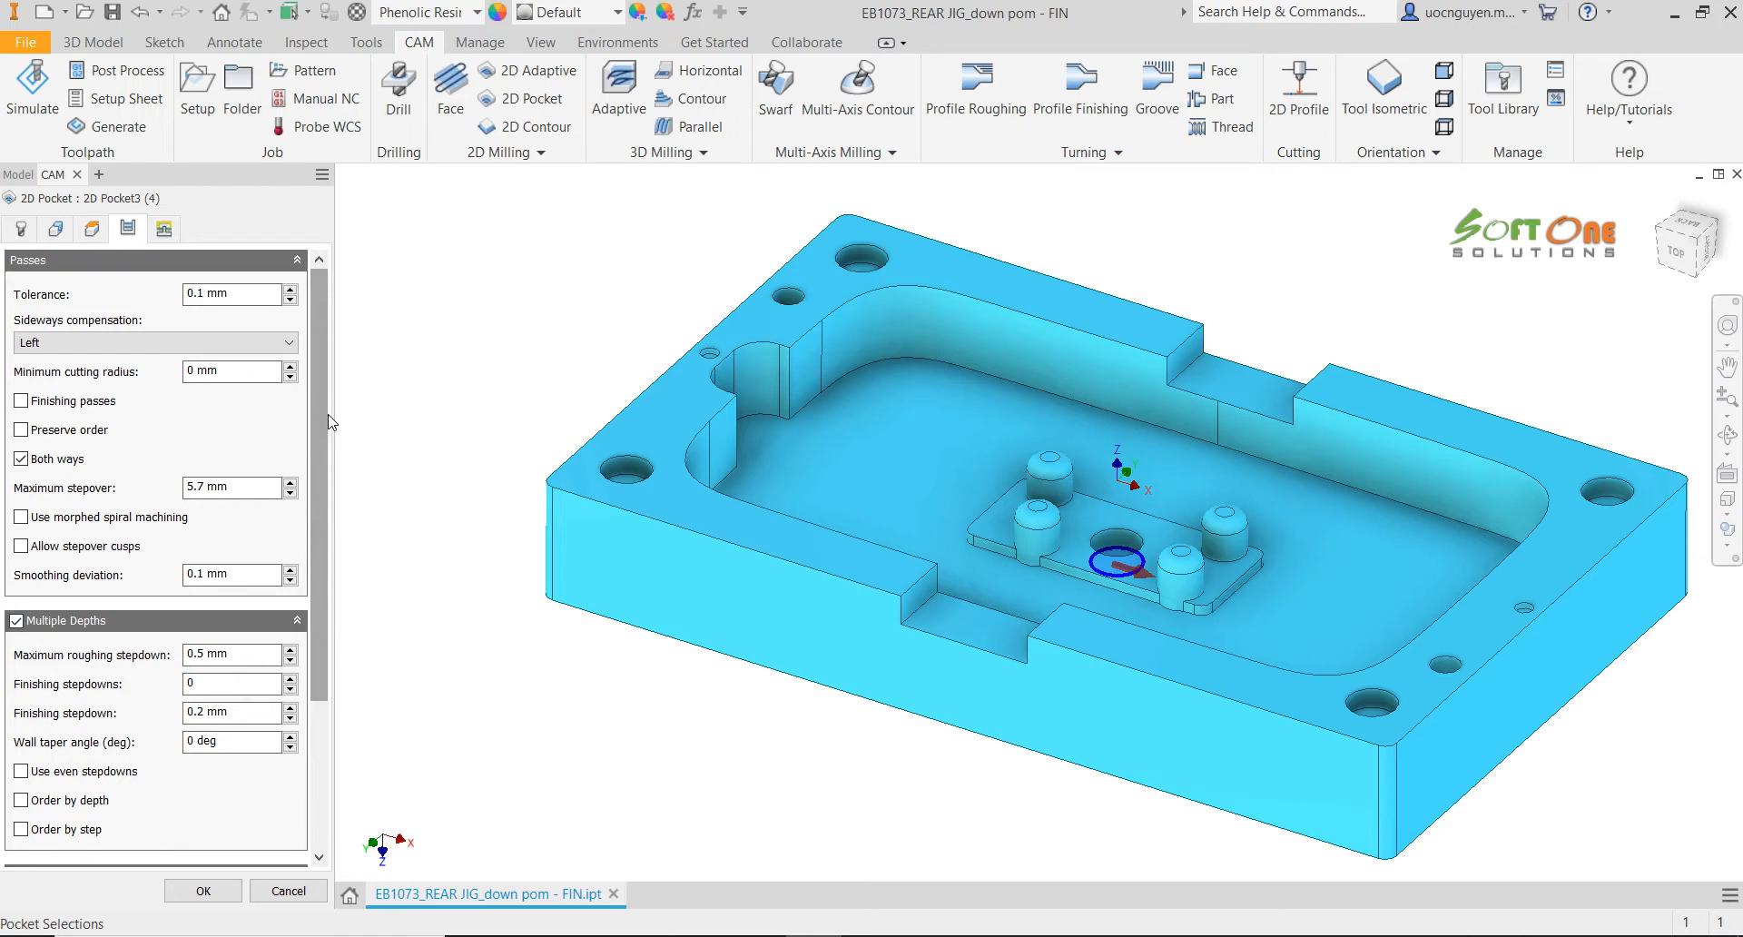
Set the ramp type to Plunge and generate the pocket toolpath for the central hole
click(164, 228)
scroll(317, 449, down, 3)
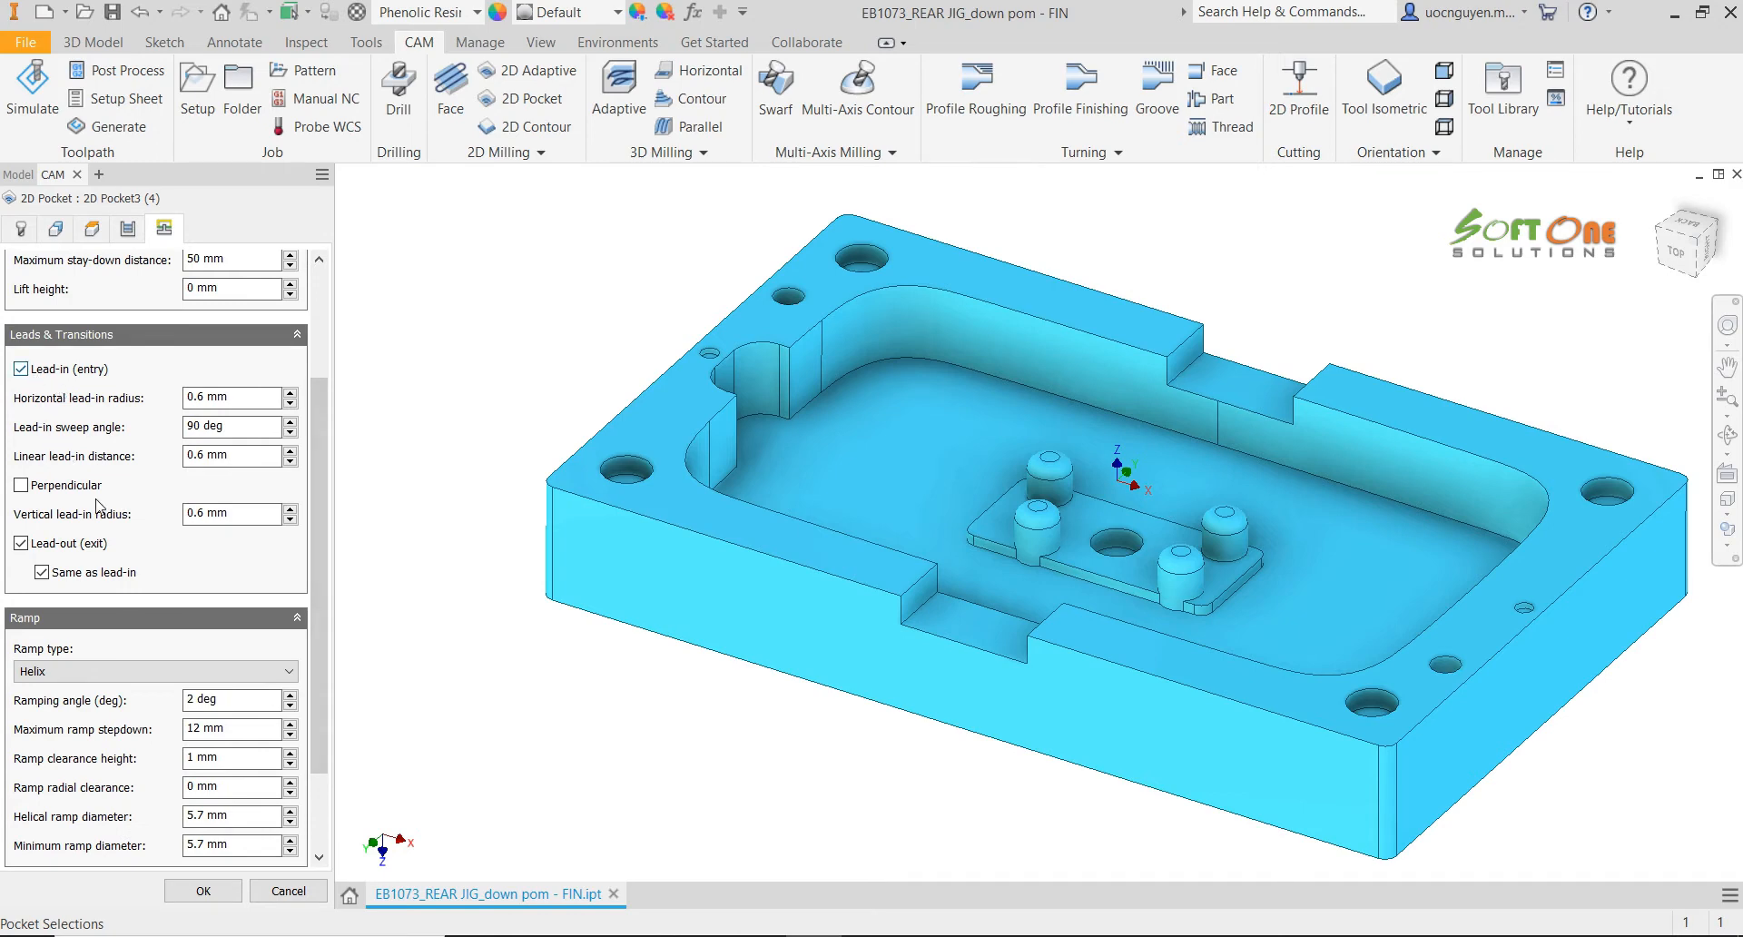
scroll(319, 591, down, 1)
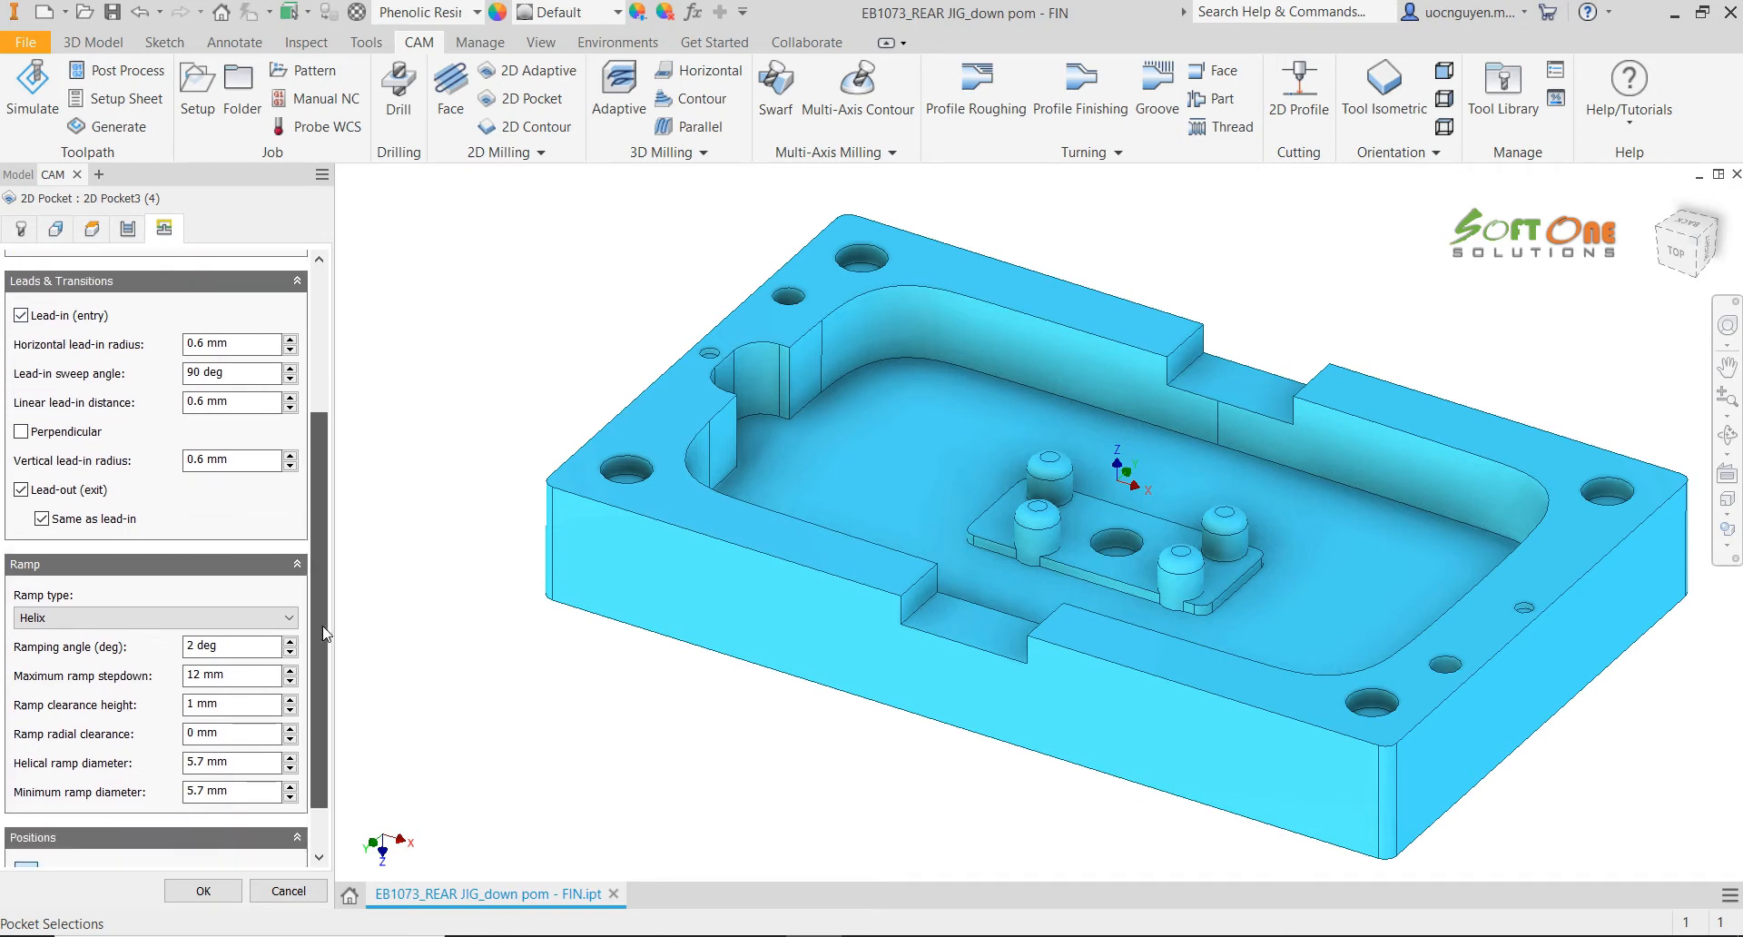
click(102, 626)
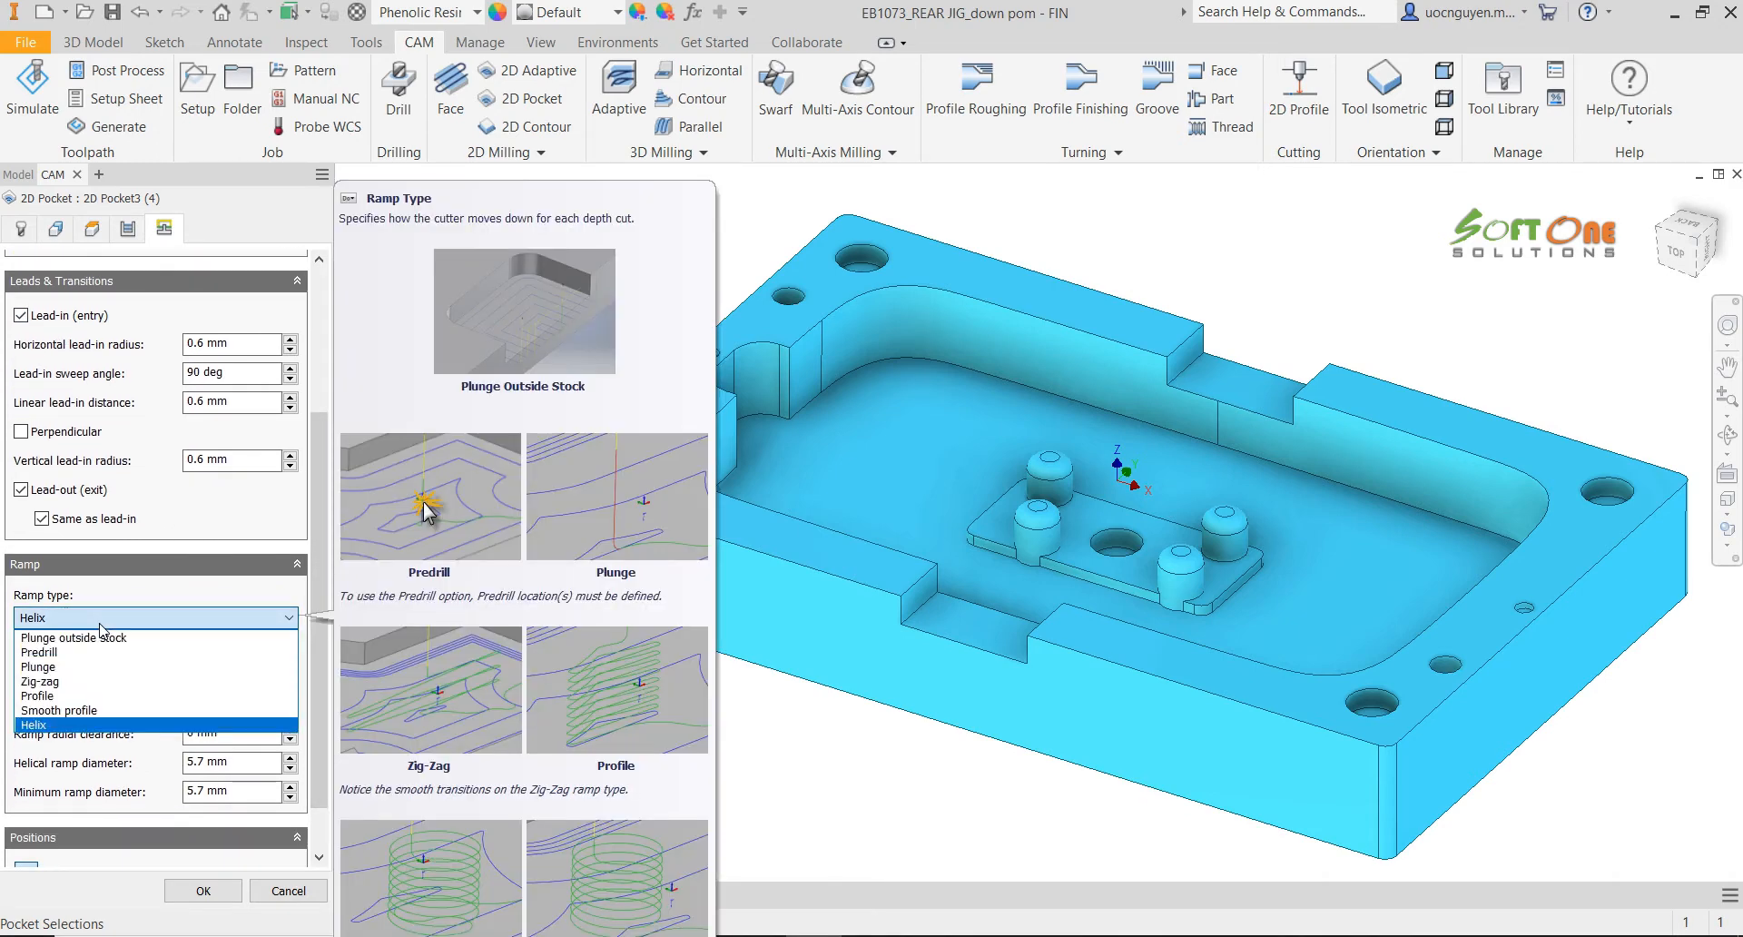
click(103, 668)
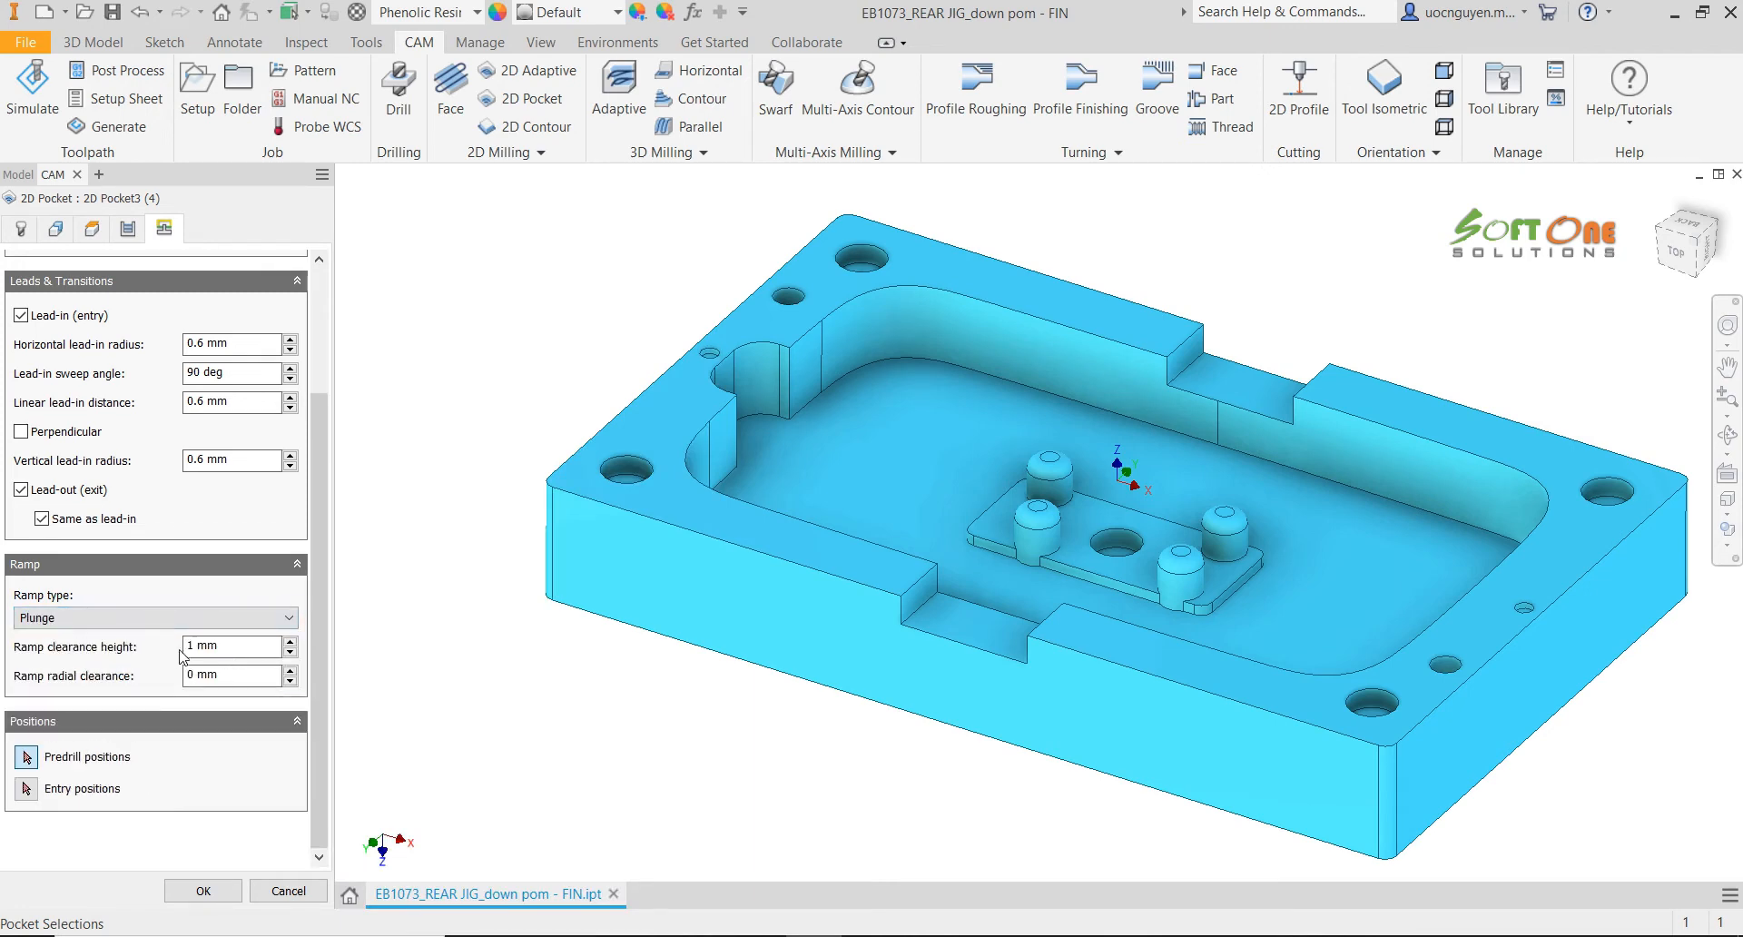
key(Tab)
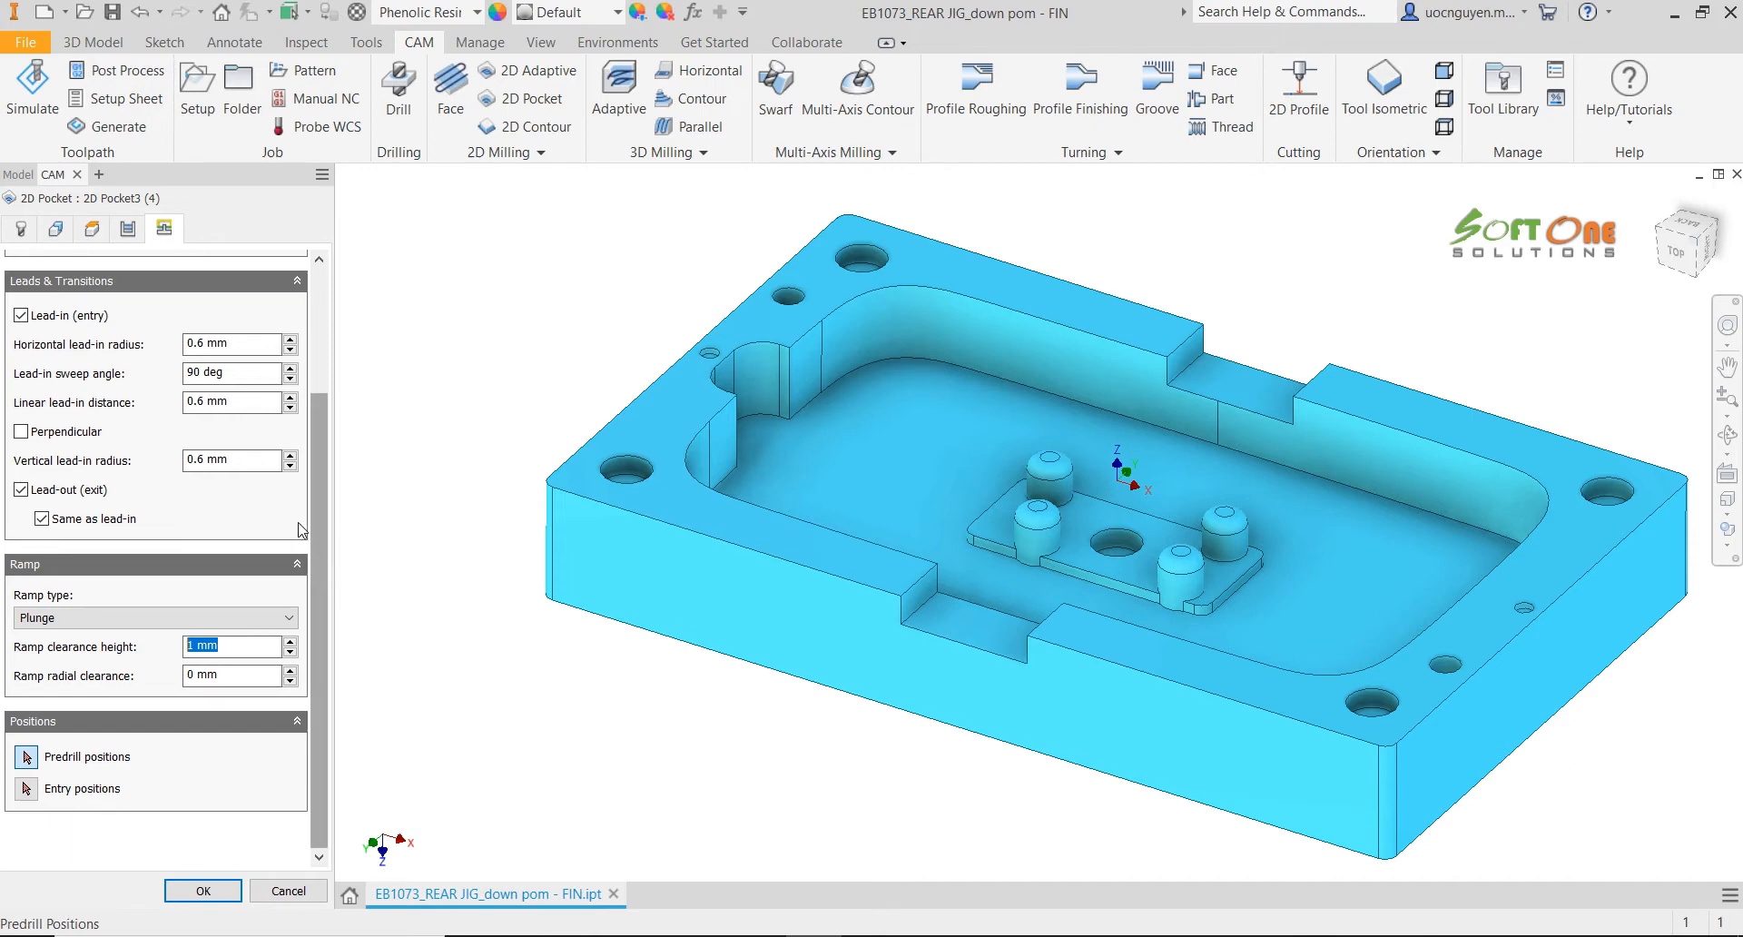
scroll(320, 504, up, 2)
click(204, 891)
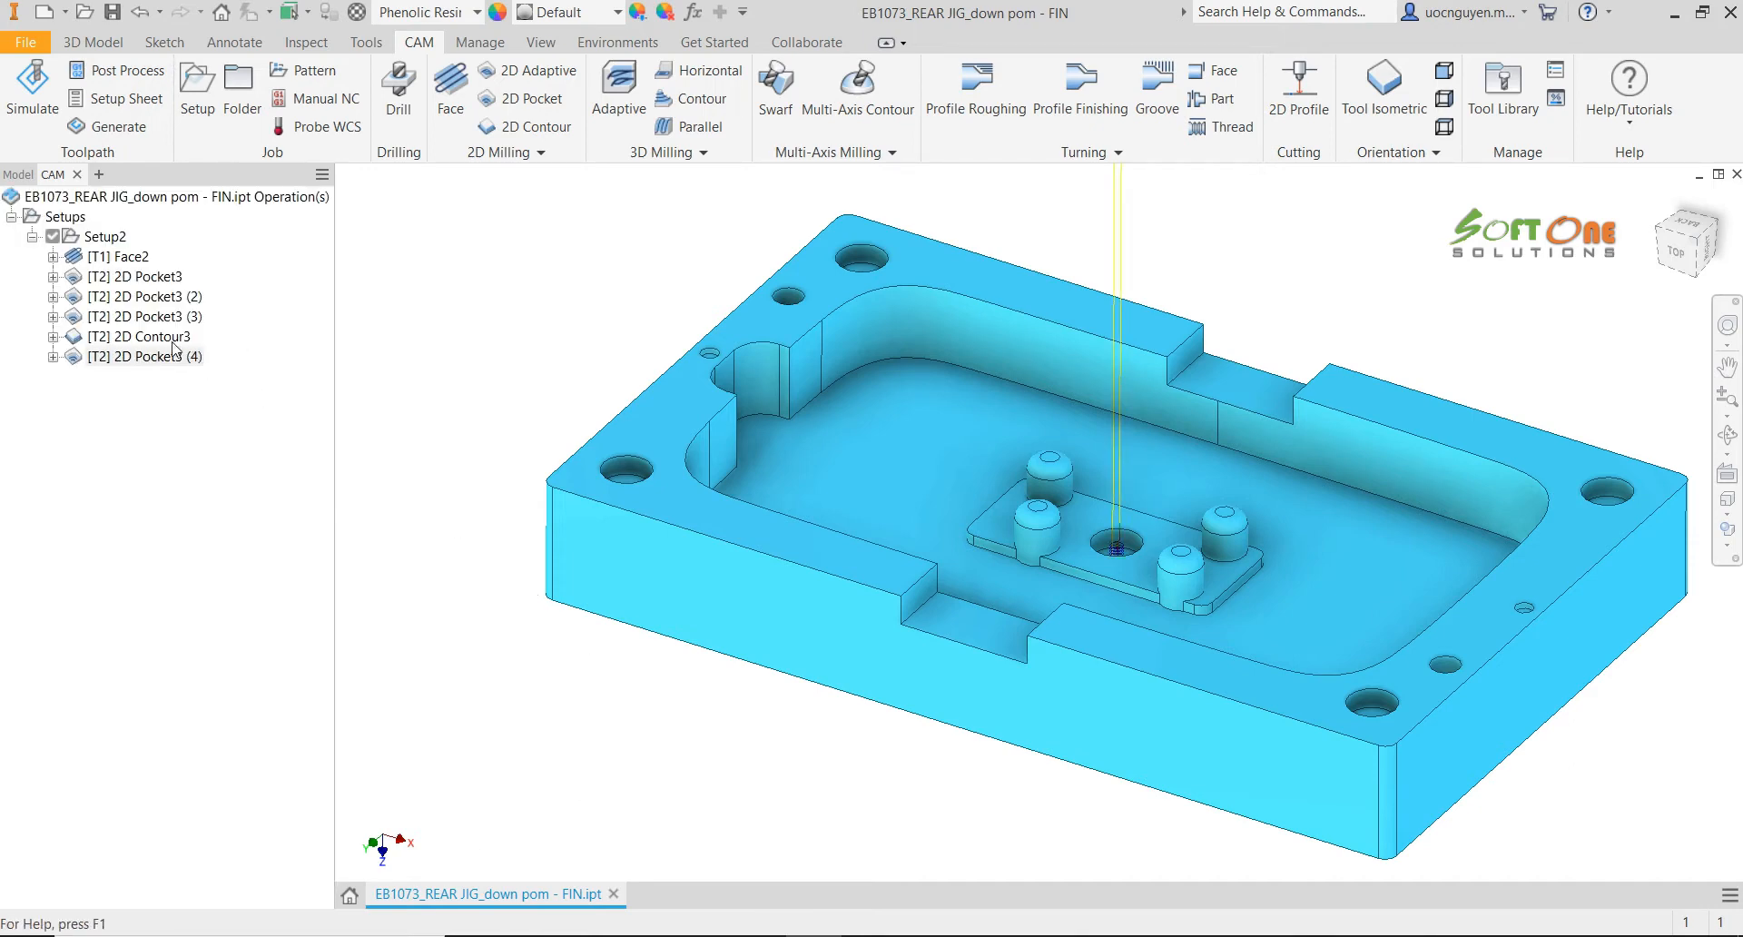
Examine the 2D Pocket3 (4) toolpath inside the central hole up close and from above
click(173, 351)
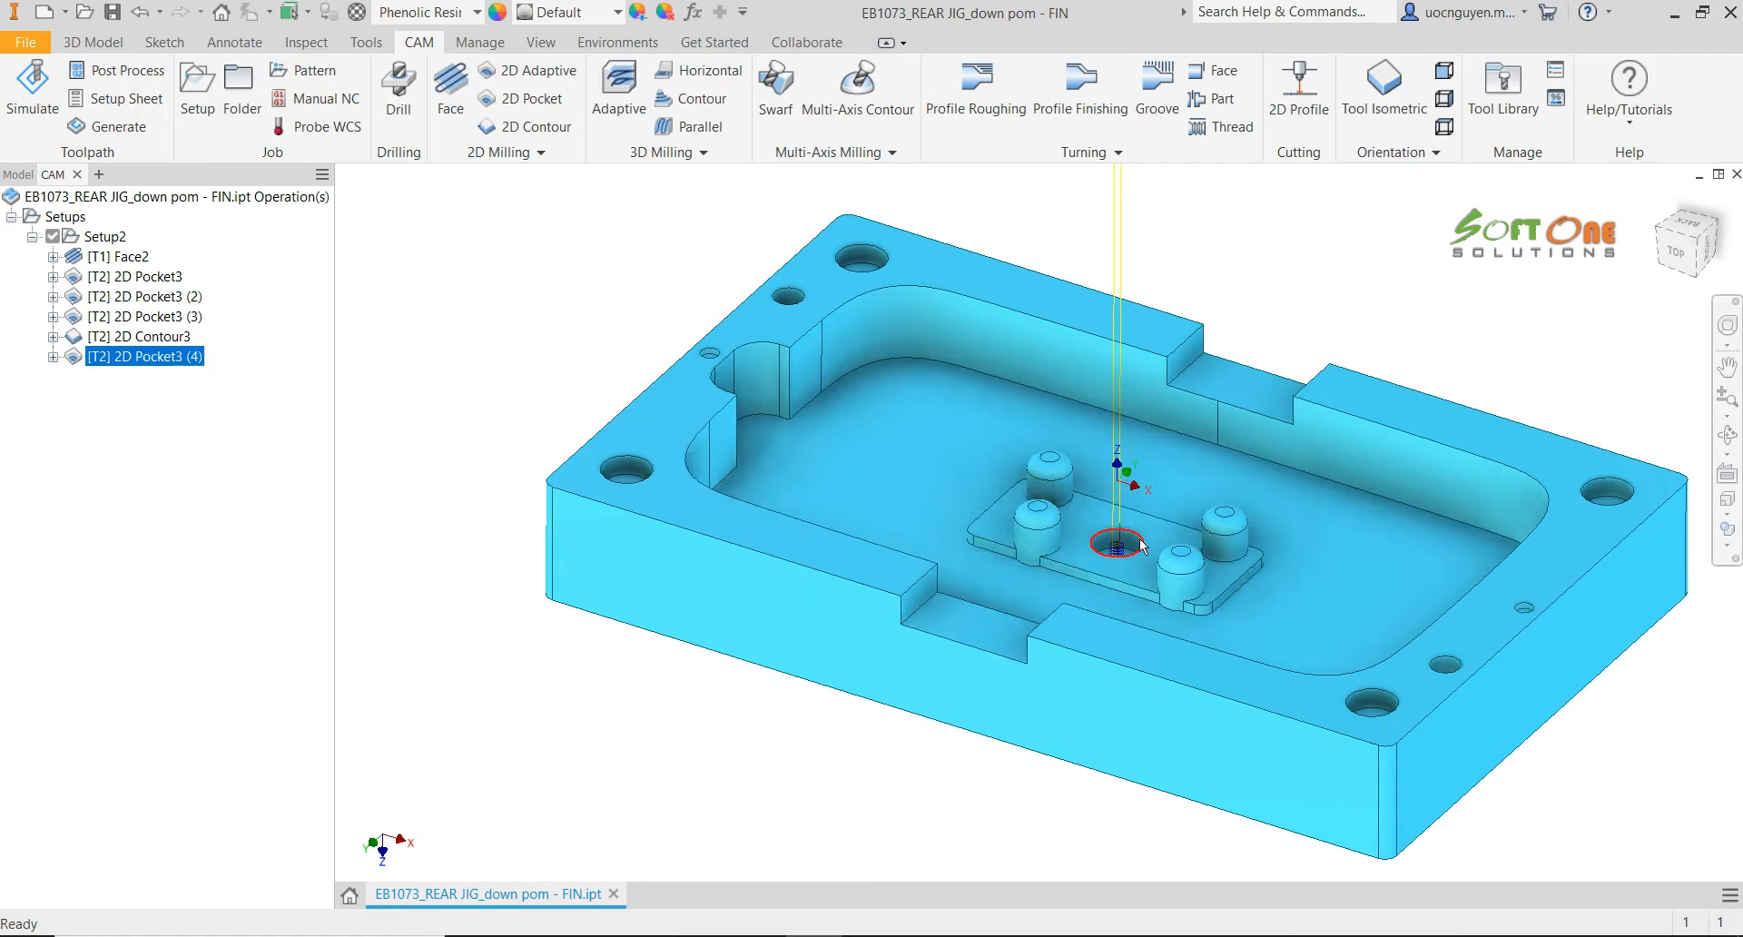
scroll(1141, 543, up, 10)
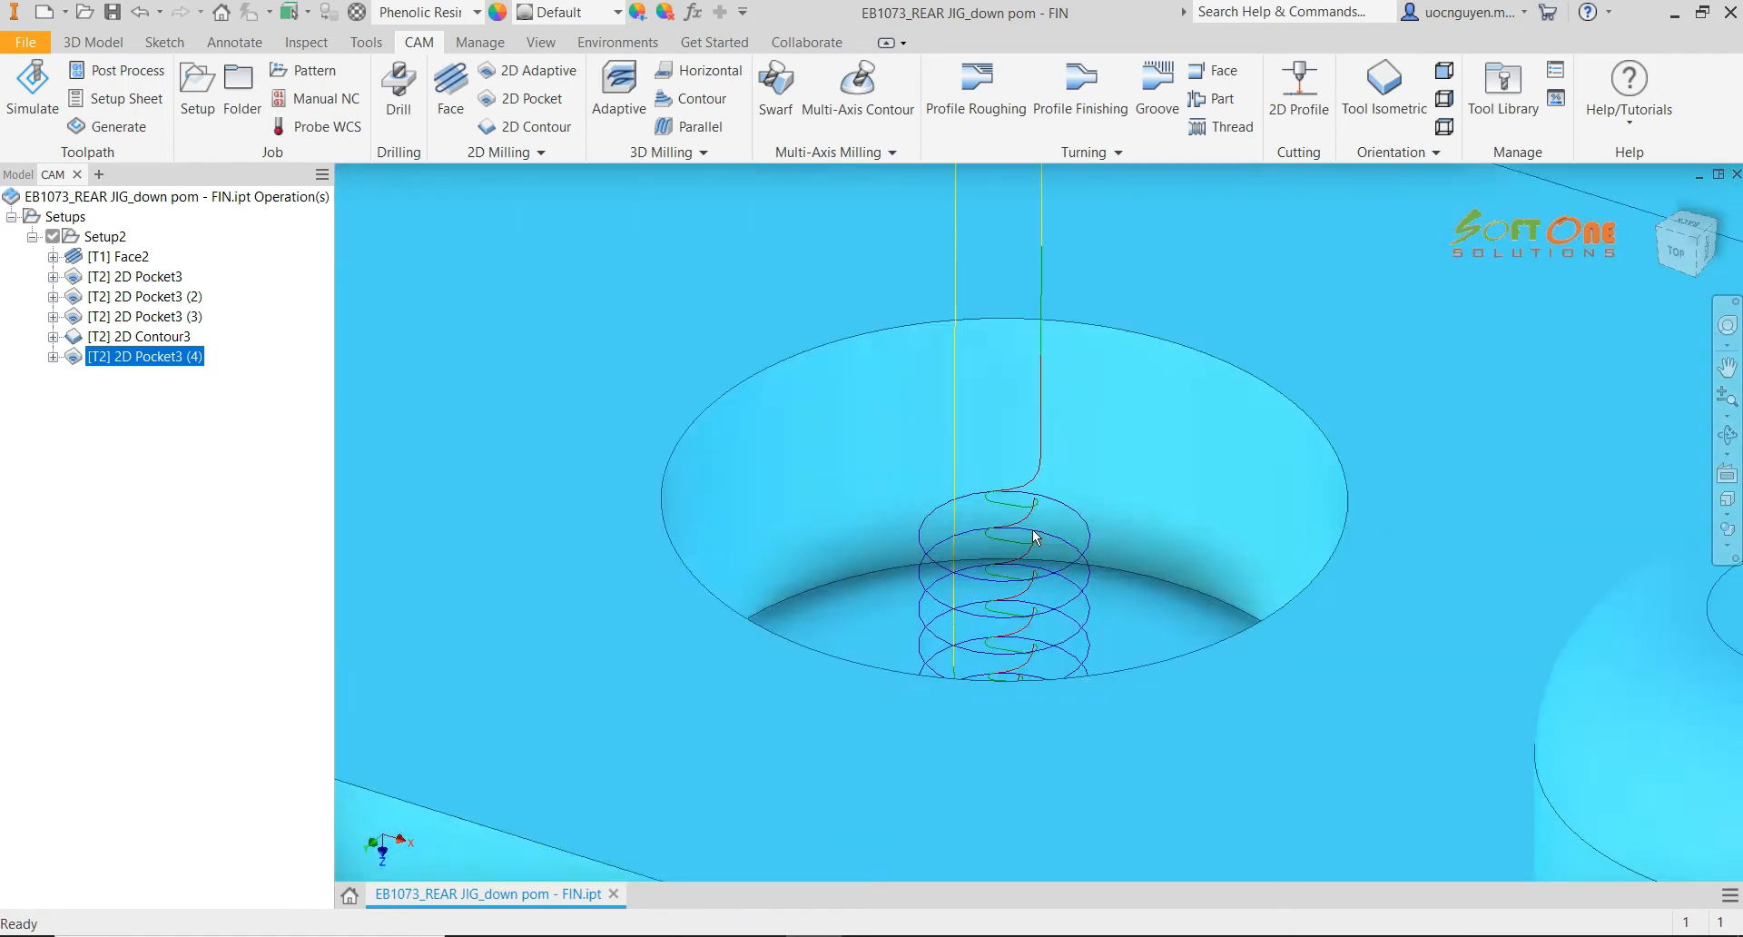
scroll(1036, 536, up, 3)
scroll(1022, 499, down, 5)
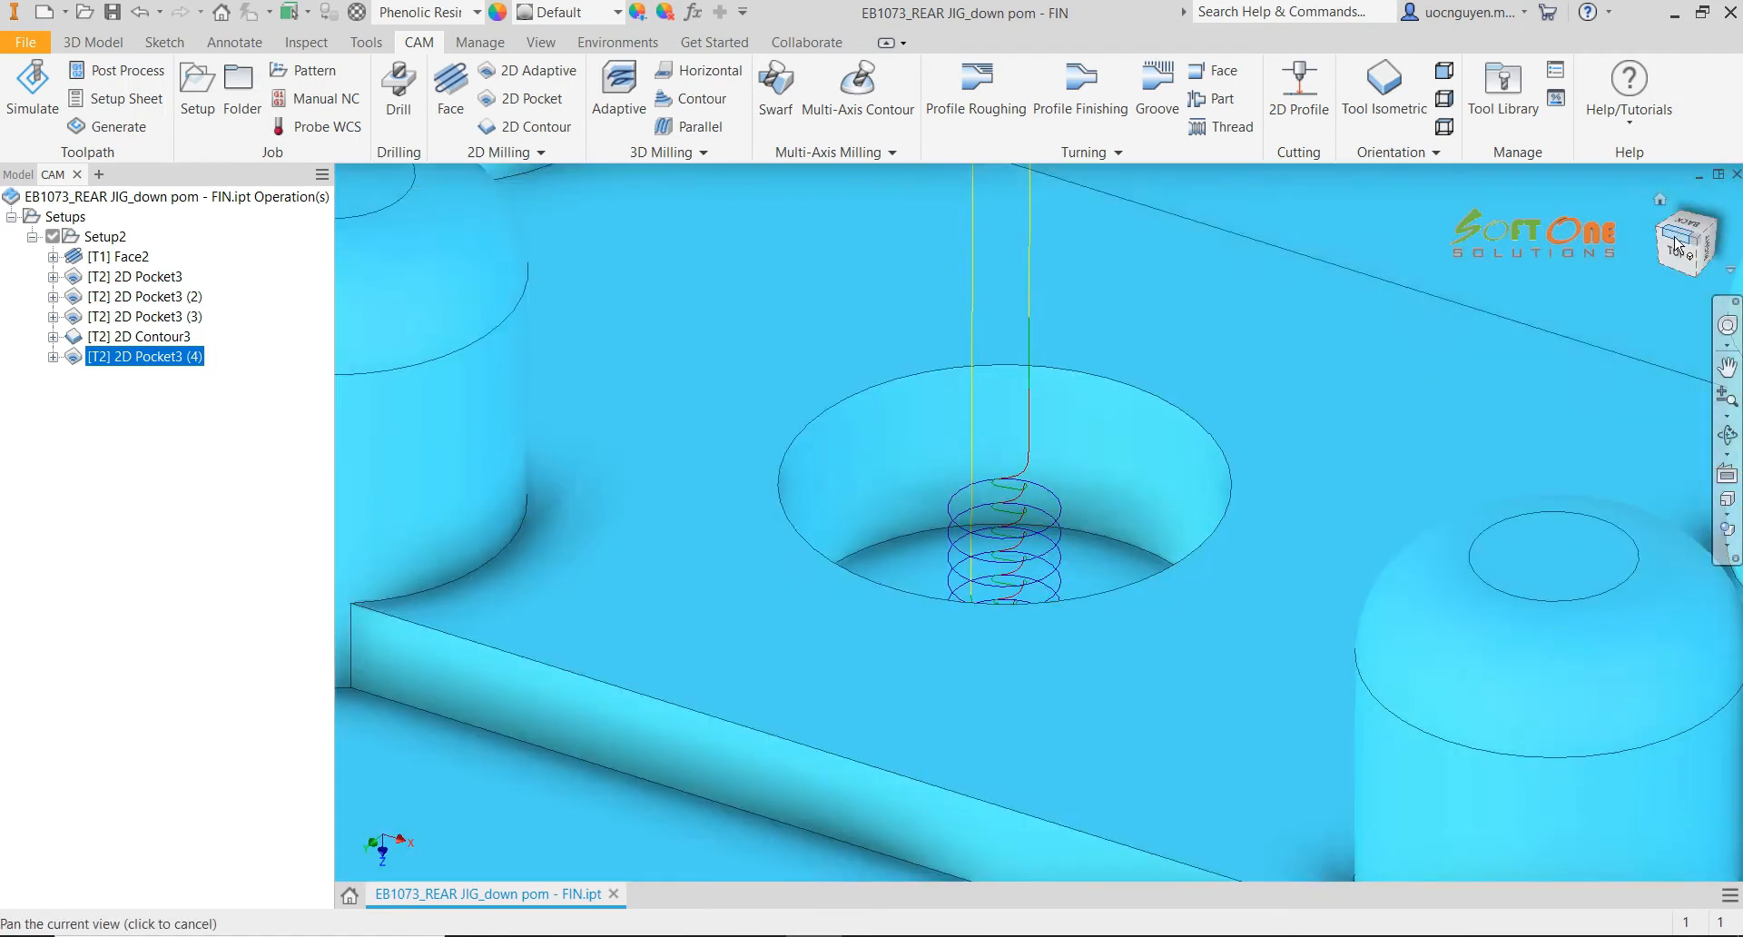
click(1685, 234)
scroll(1031, 530, up, 6)
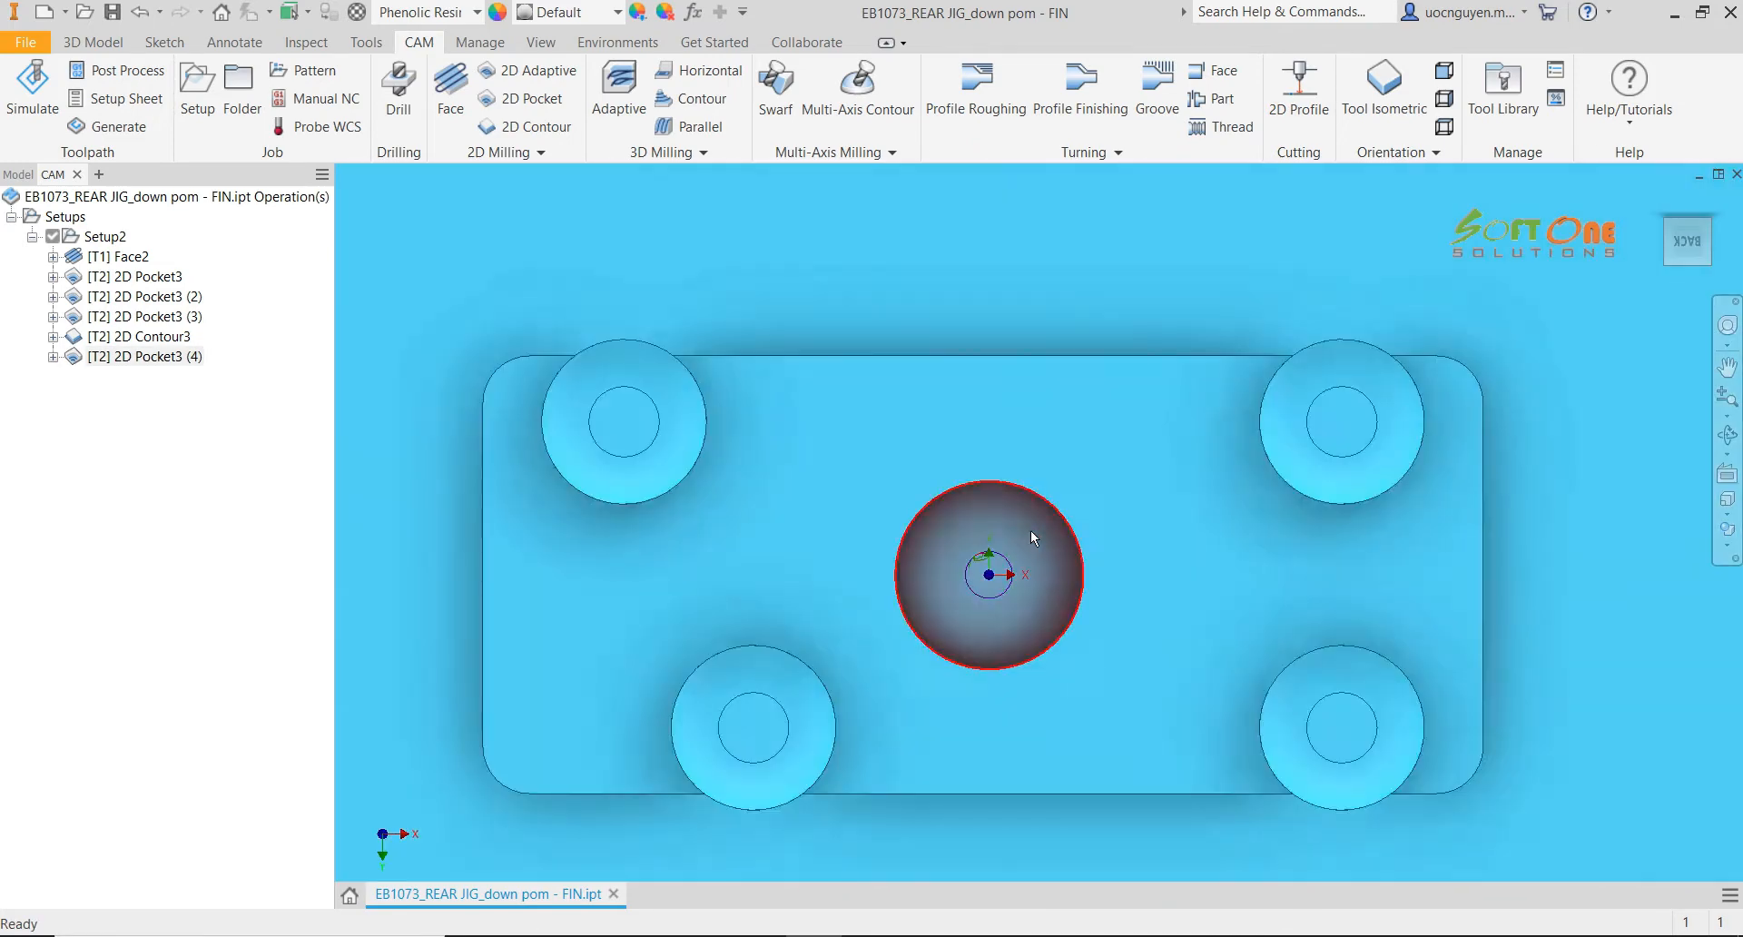
scroll(888, 618, up, 4)
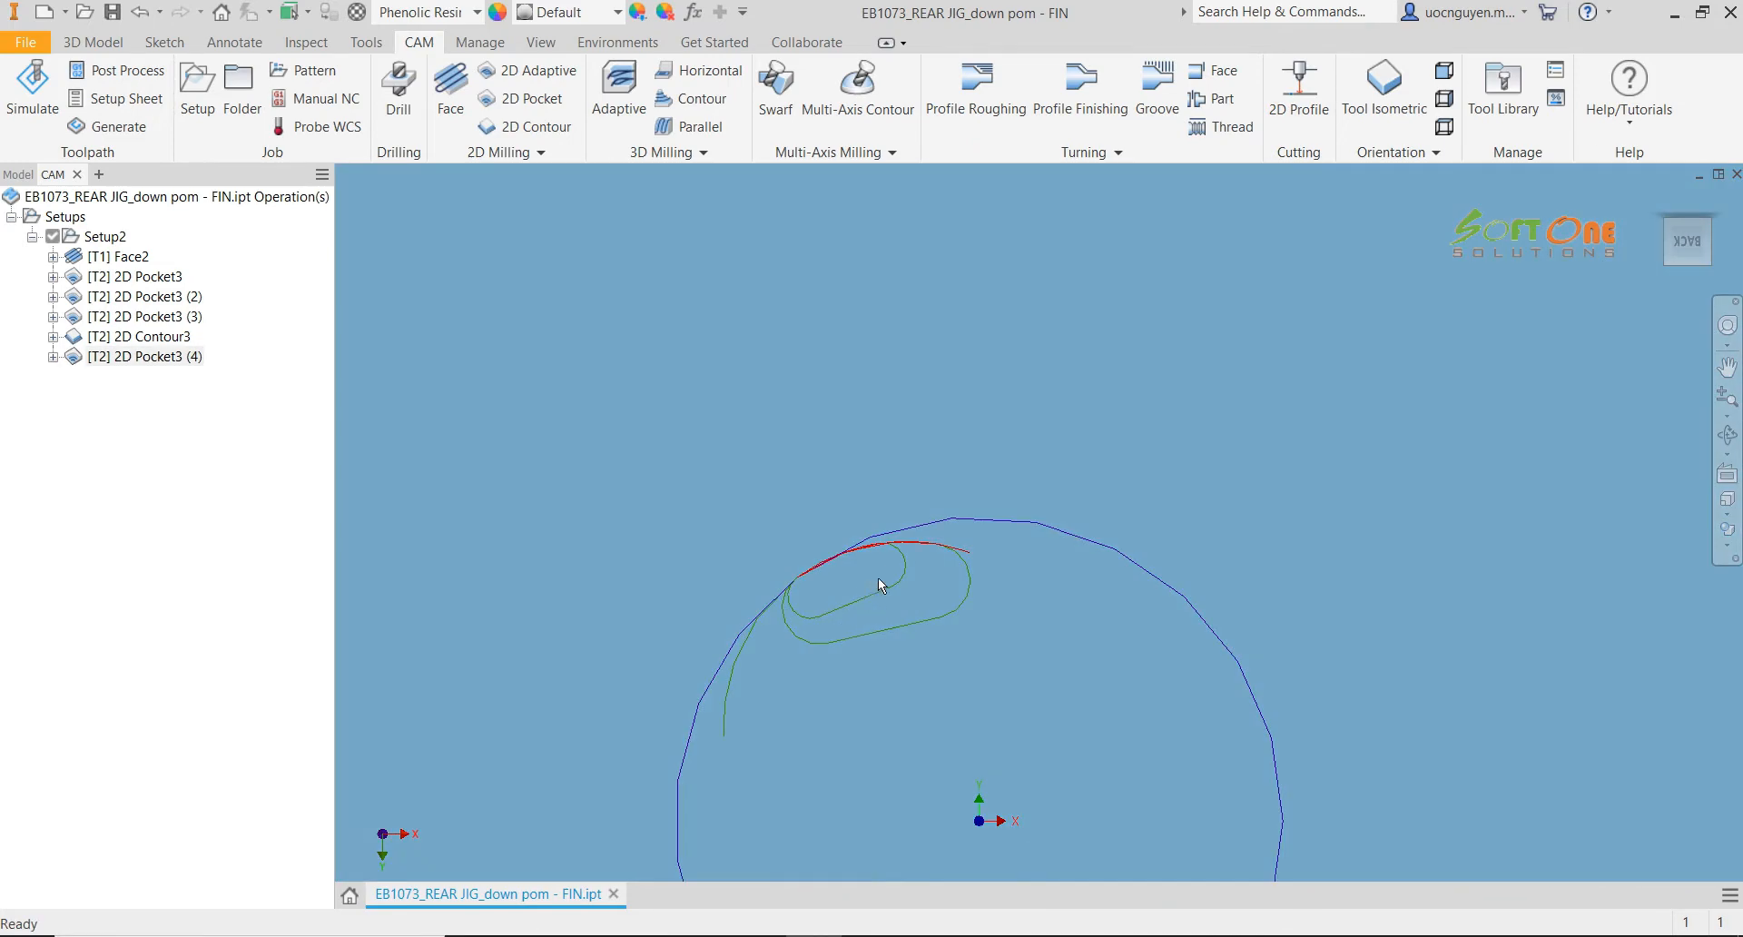
scroll(901, 608, down, 7)
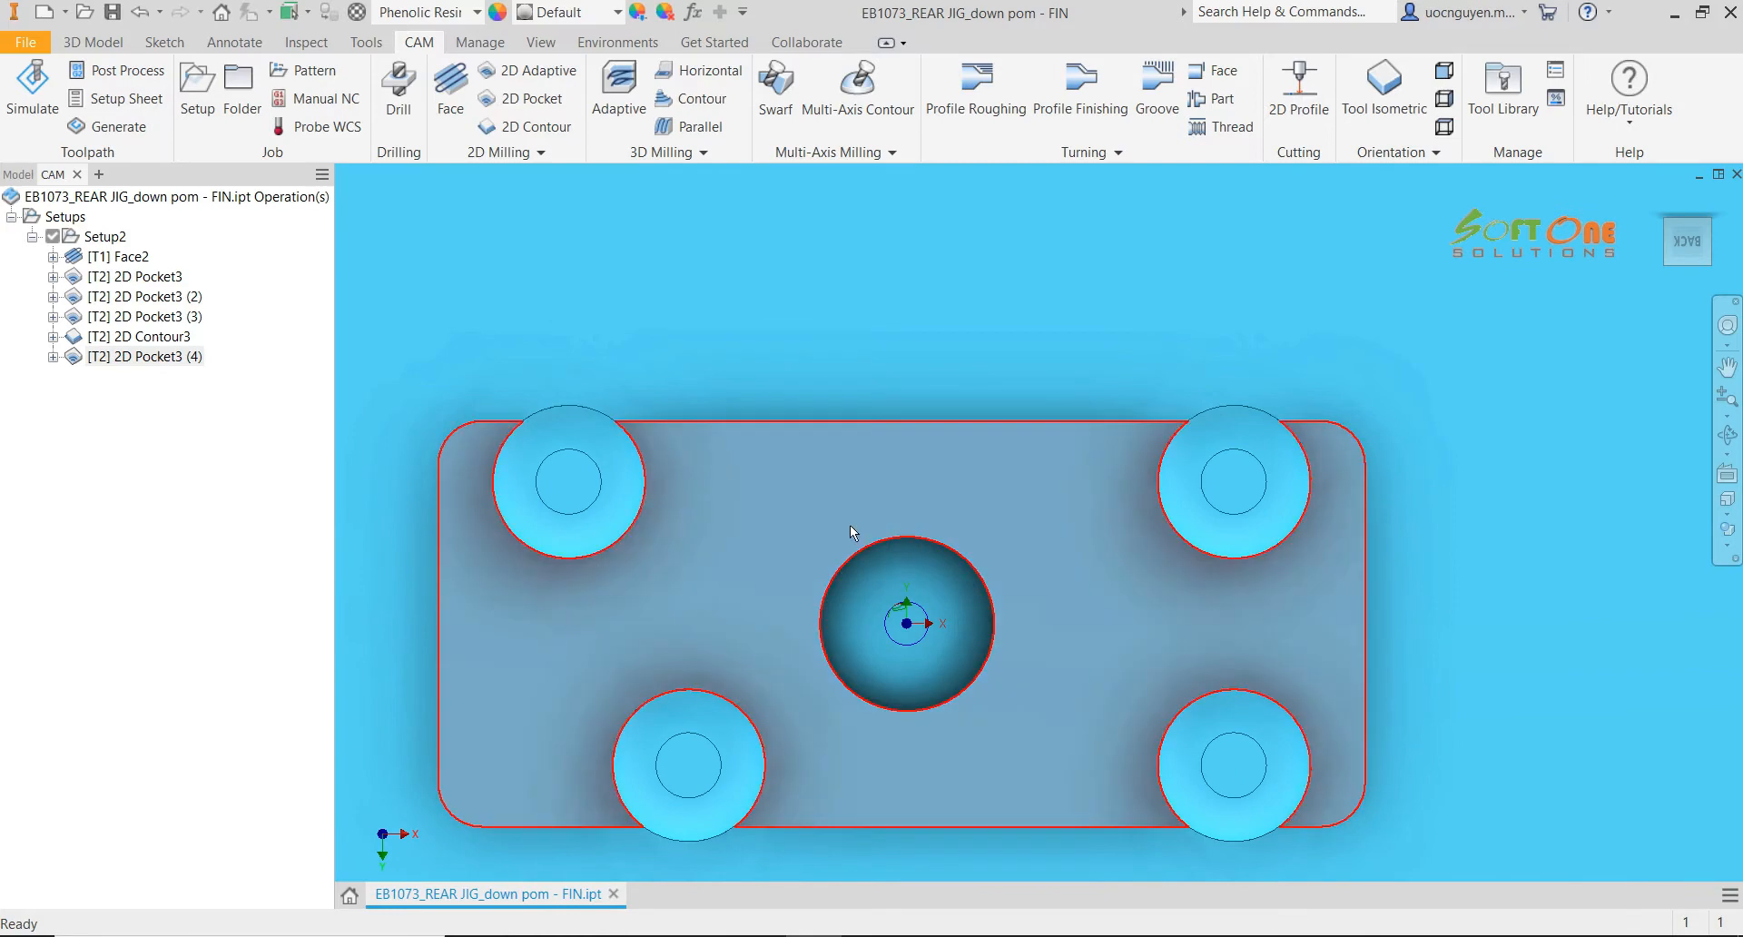
shift+middle_drag(850, 525, 843, 444)
scroll(843, 444, down, 3)
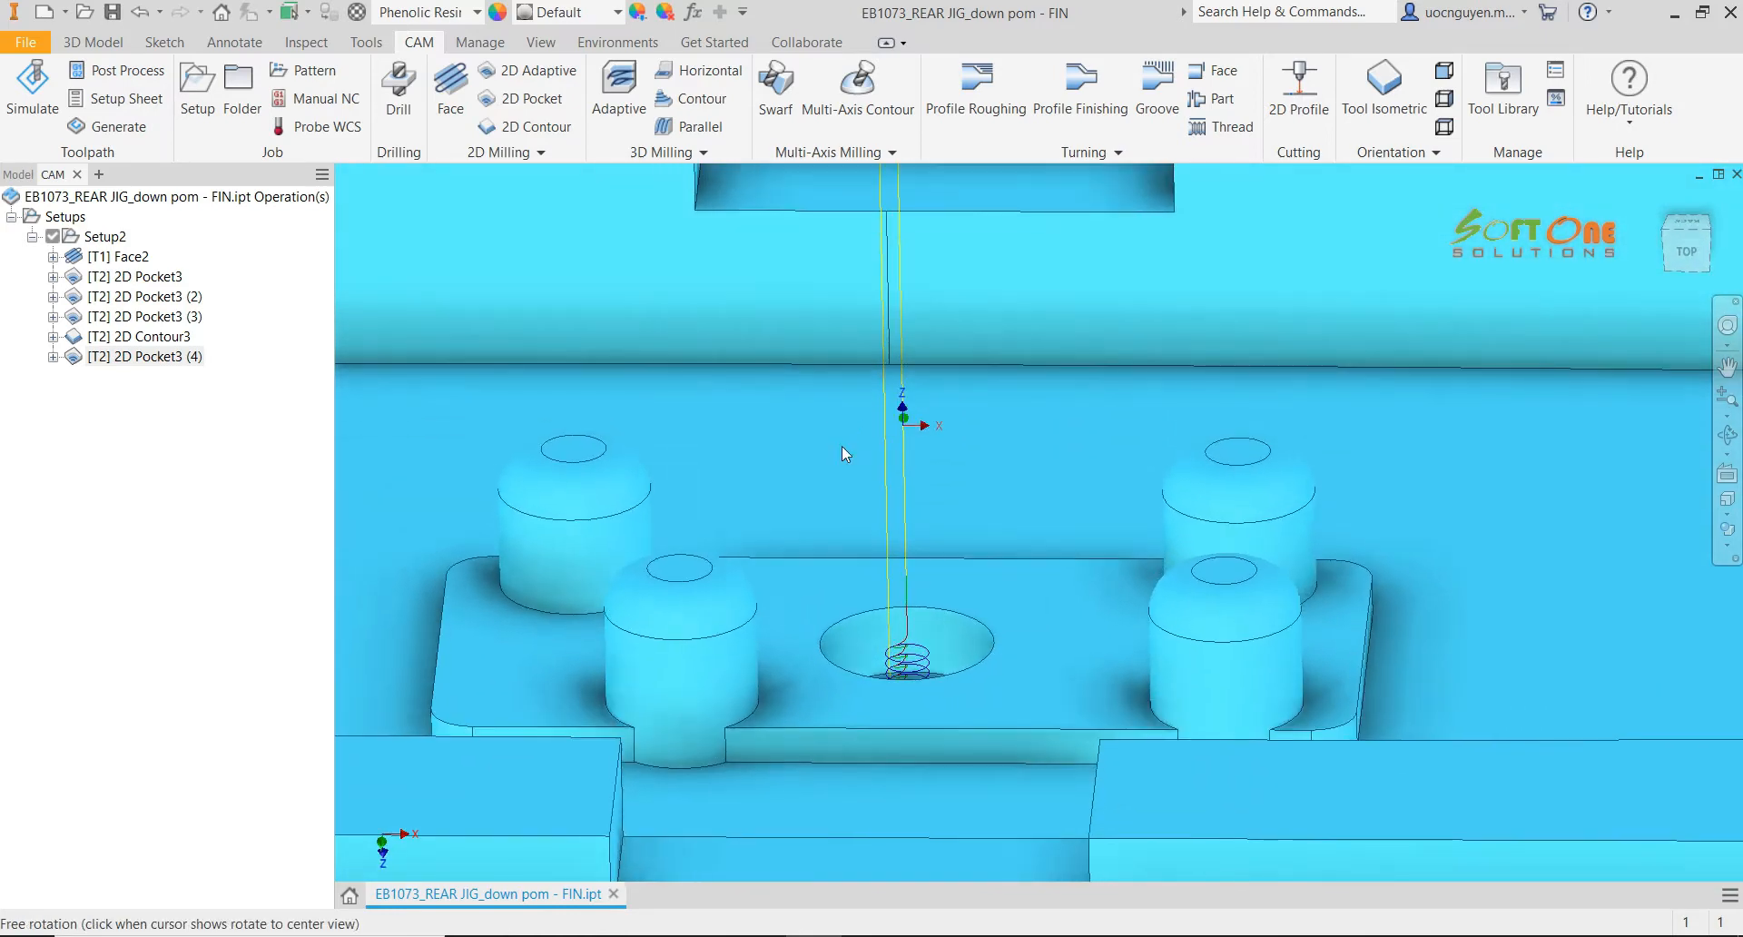
scroll(1181, 517, down, 3)
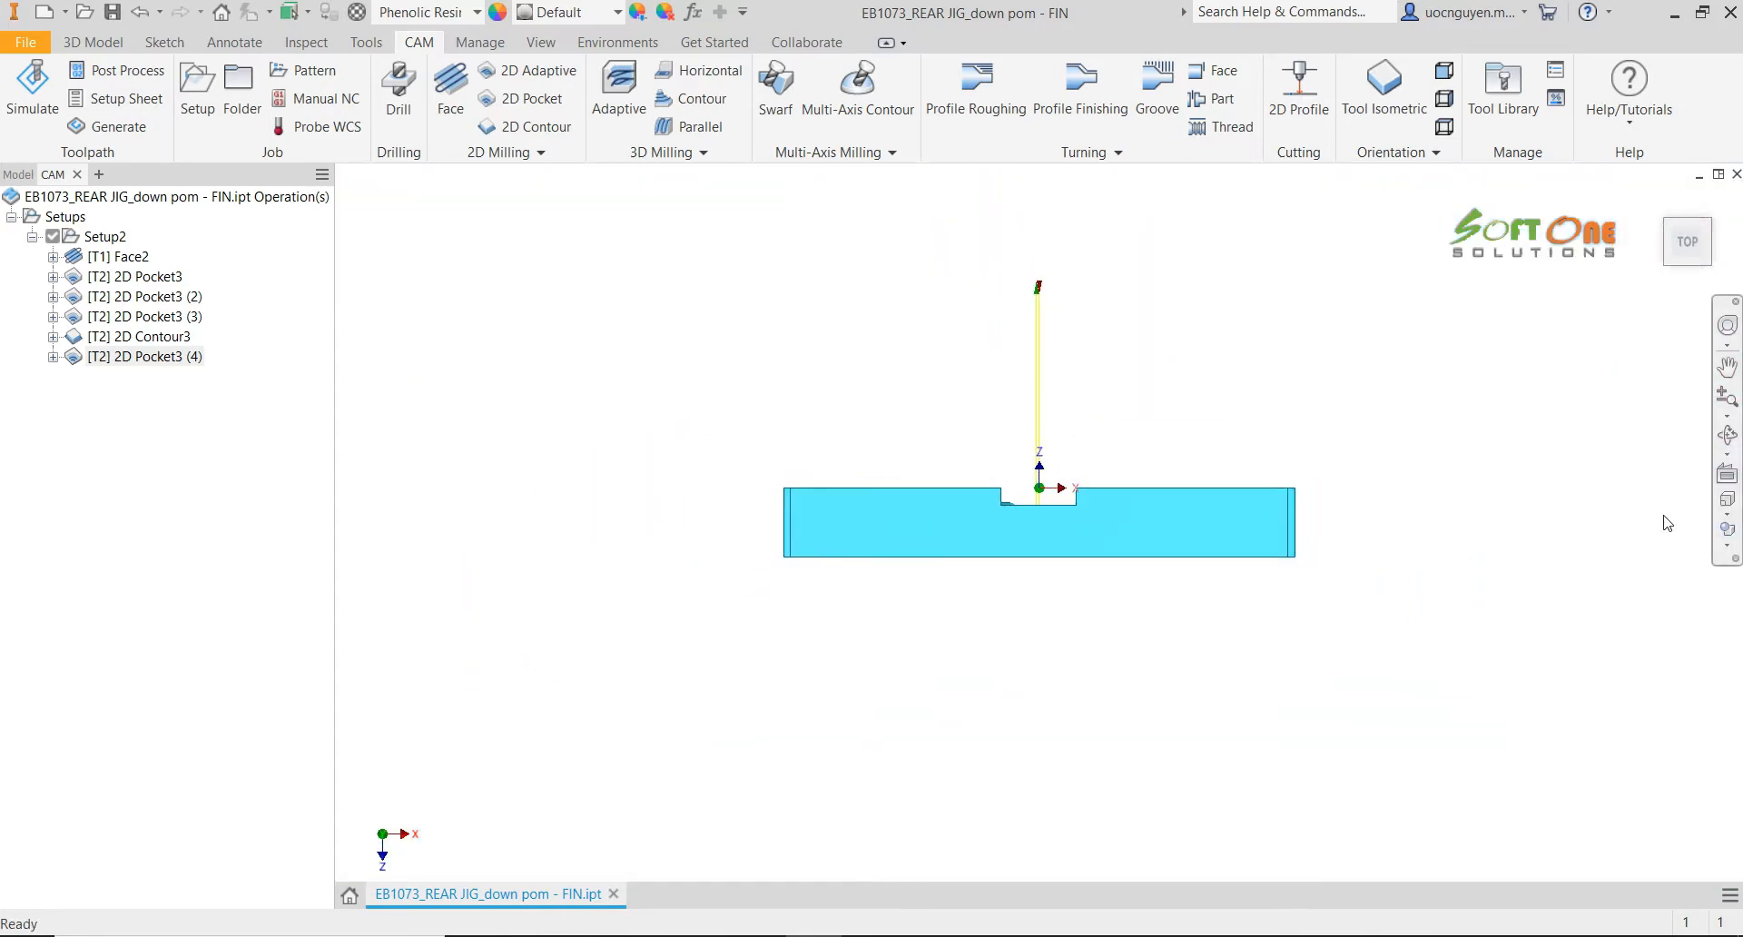
Examine the depth passes in the central hole from the side in Wireframe display, then restore Shaded with edges
click(1726, 545)
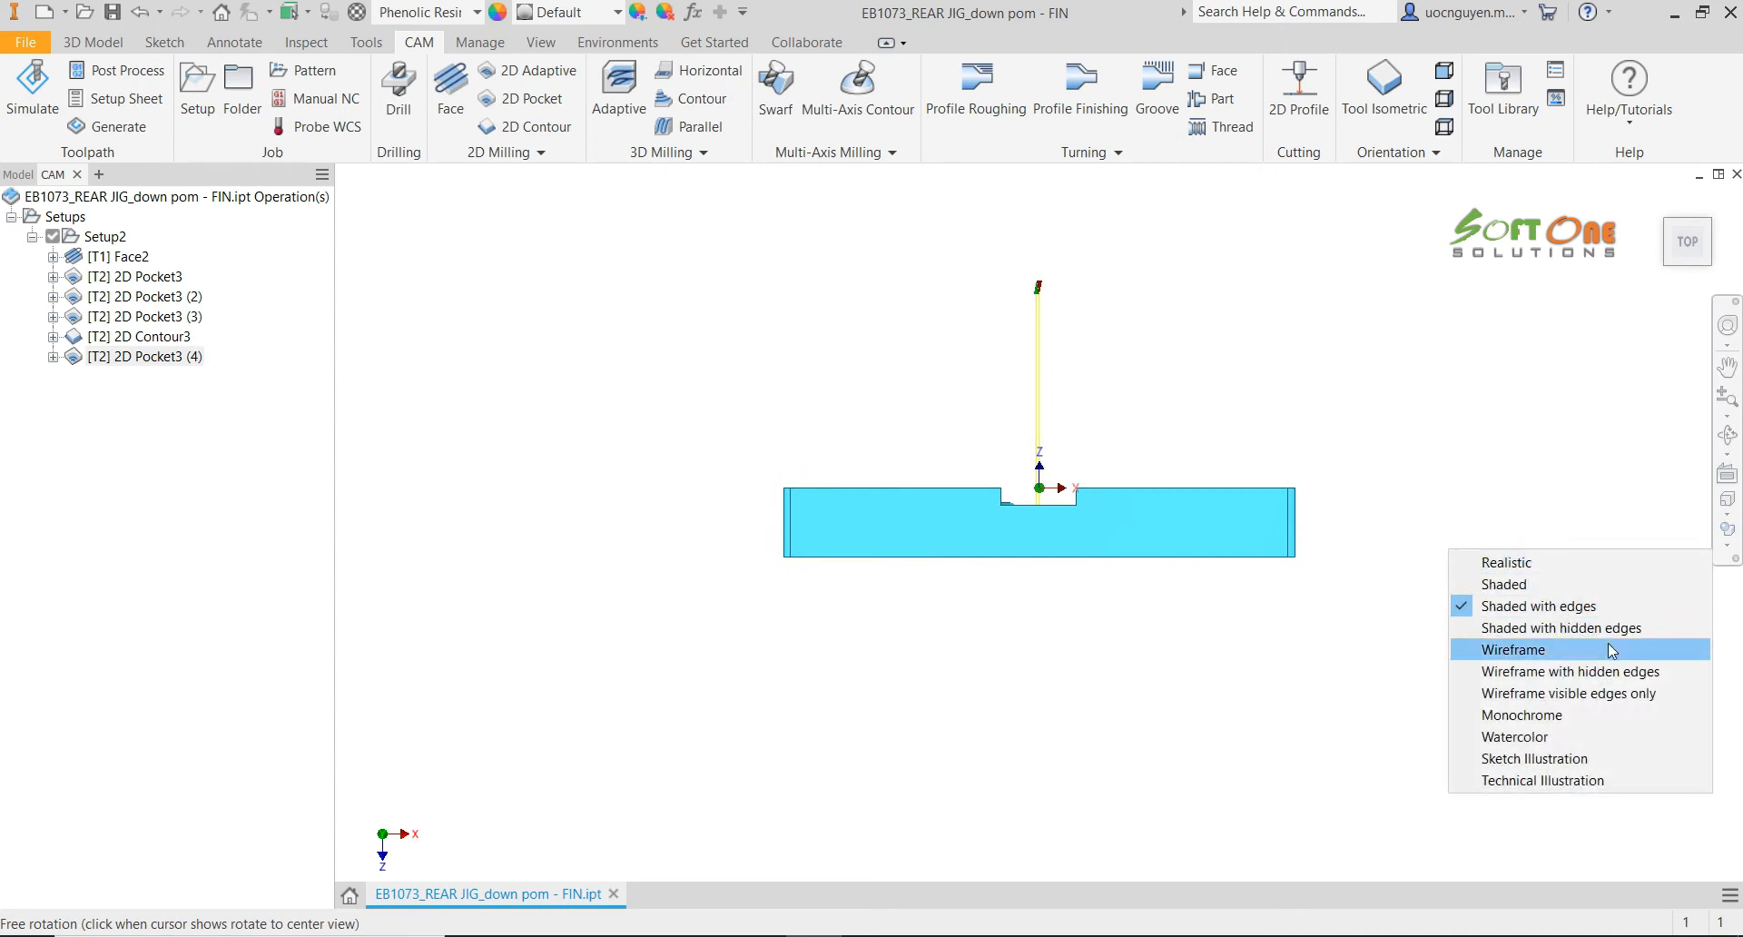
click(1544, 649)
scroll(1040, 530, up, 5)
scroll(1106, 486, up, 3)
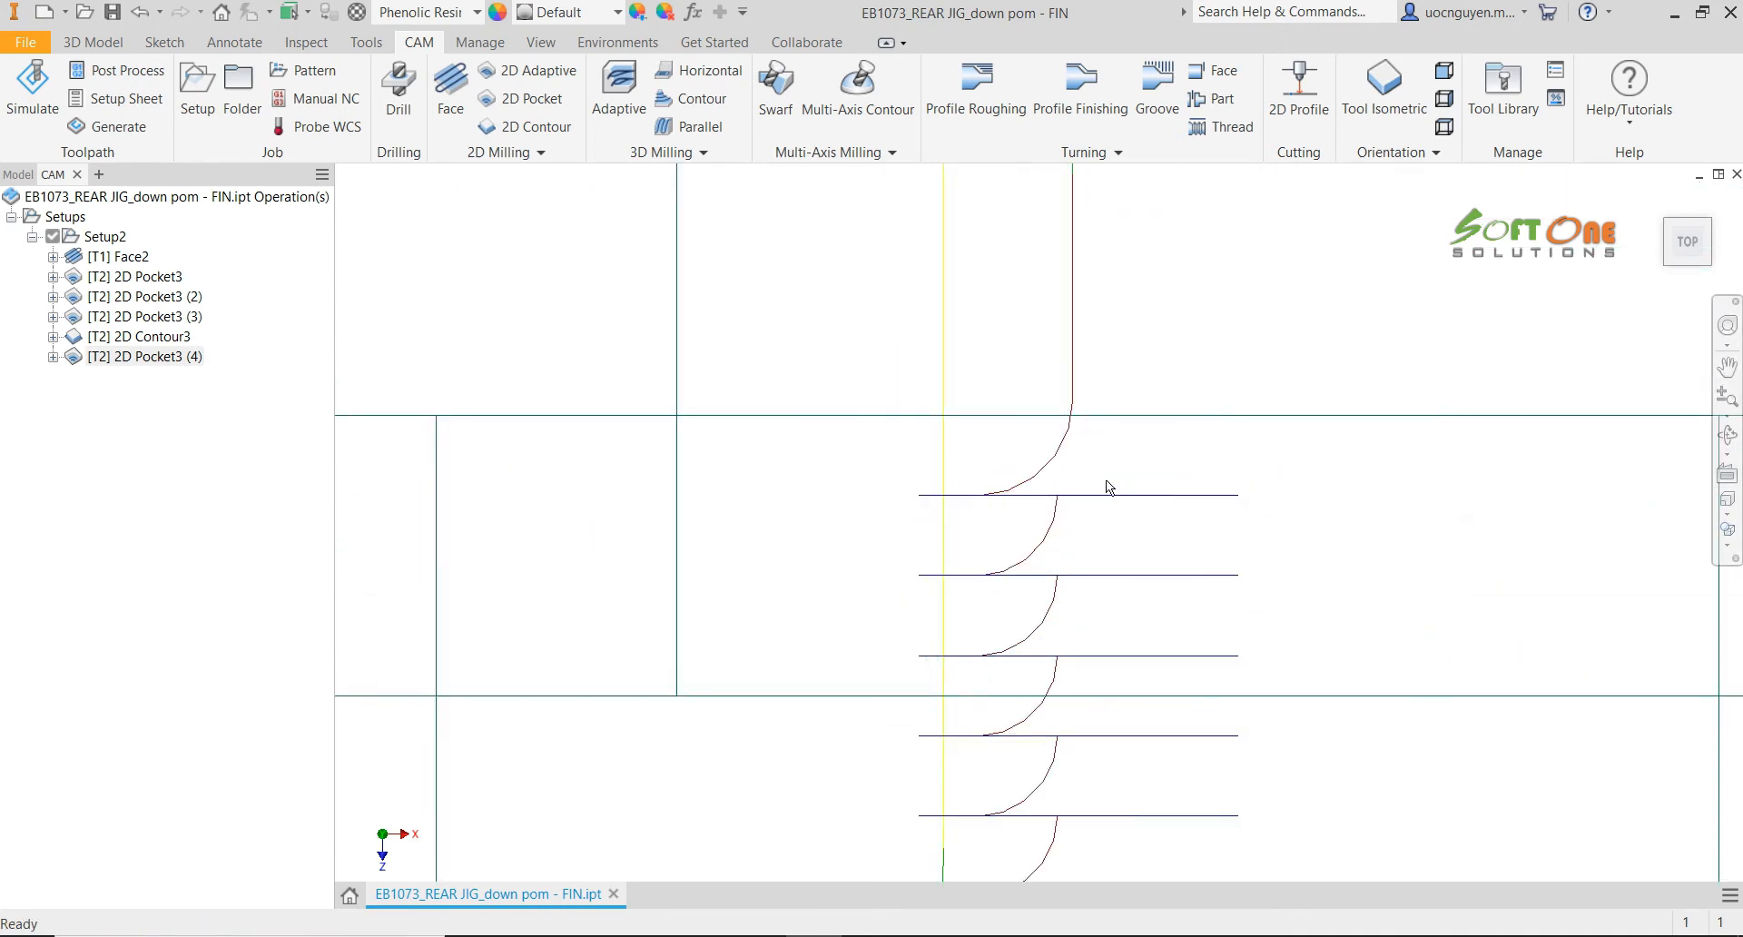
scroll(971, 442, down, 4)
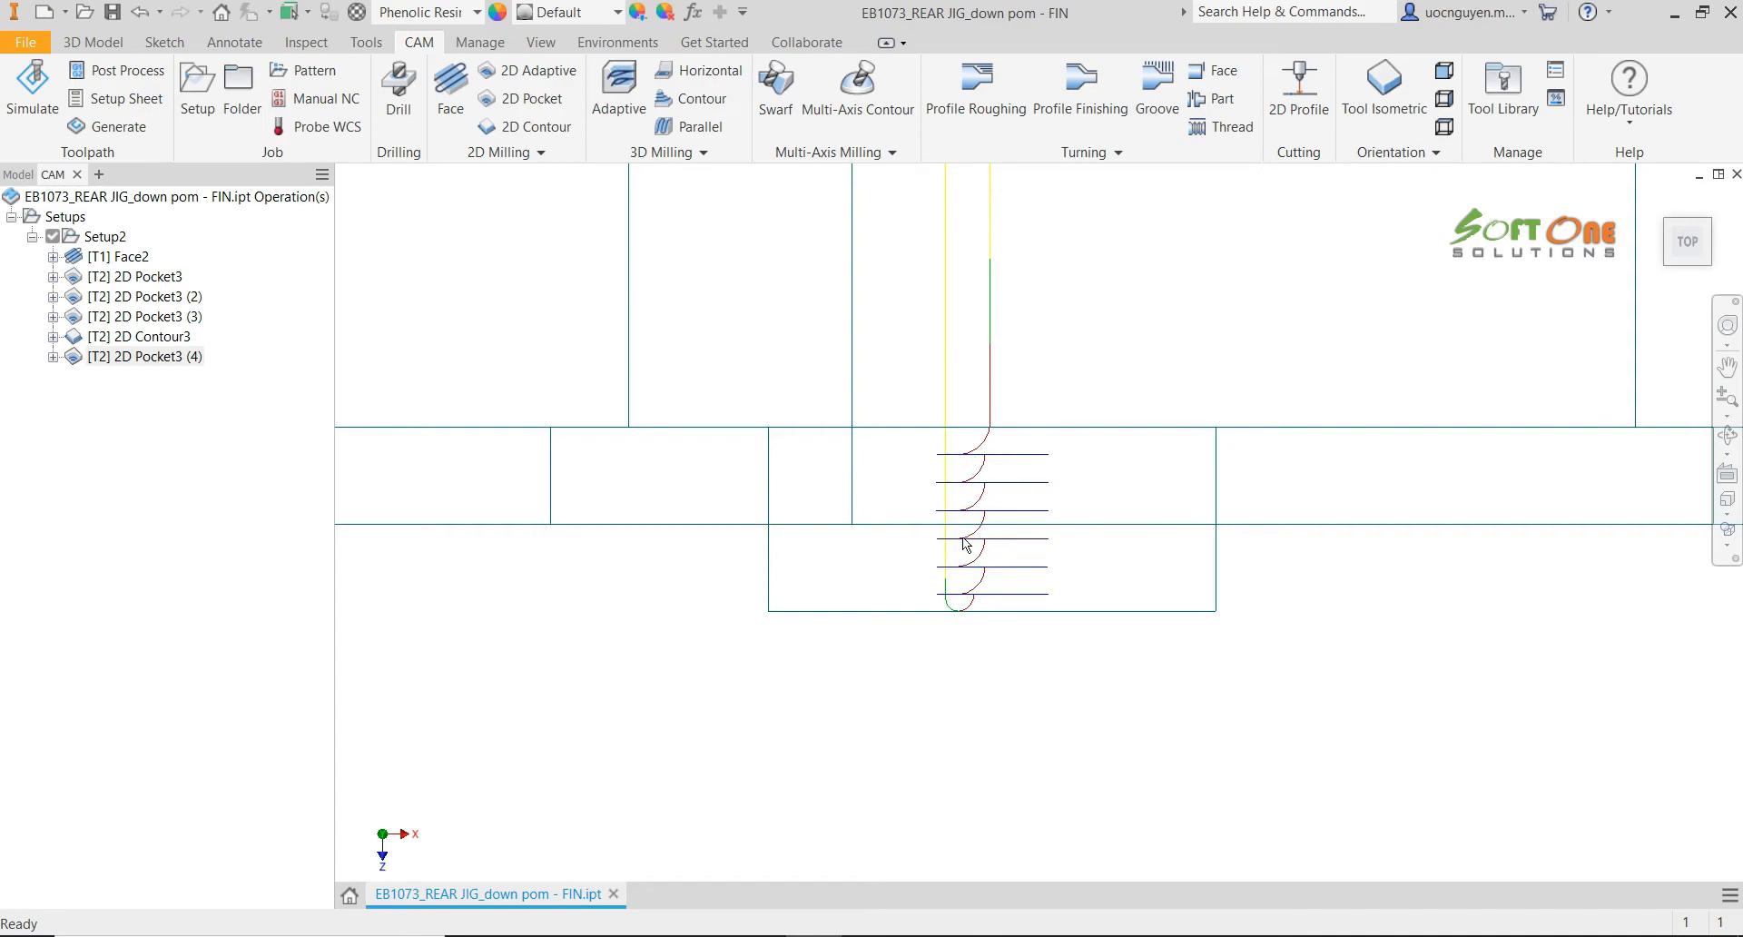
scroll(941, 646, down, 6)
shift+middle_drag(969, 620, 944, 649)
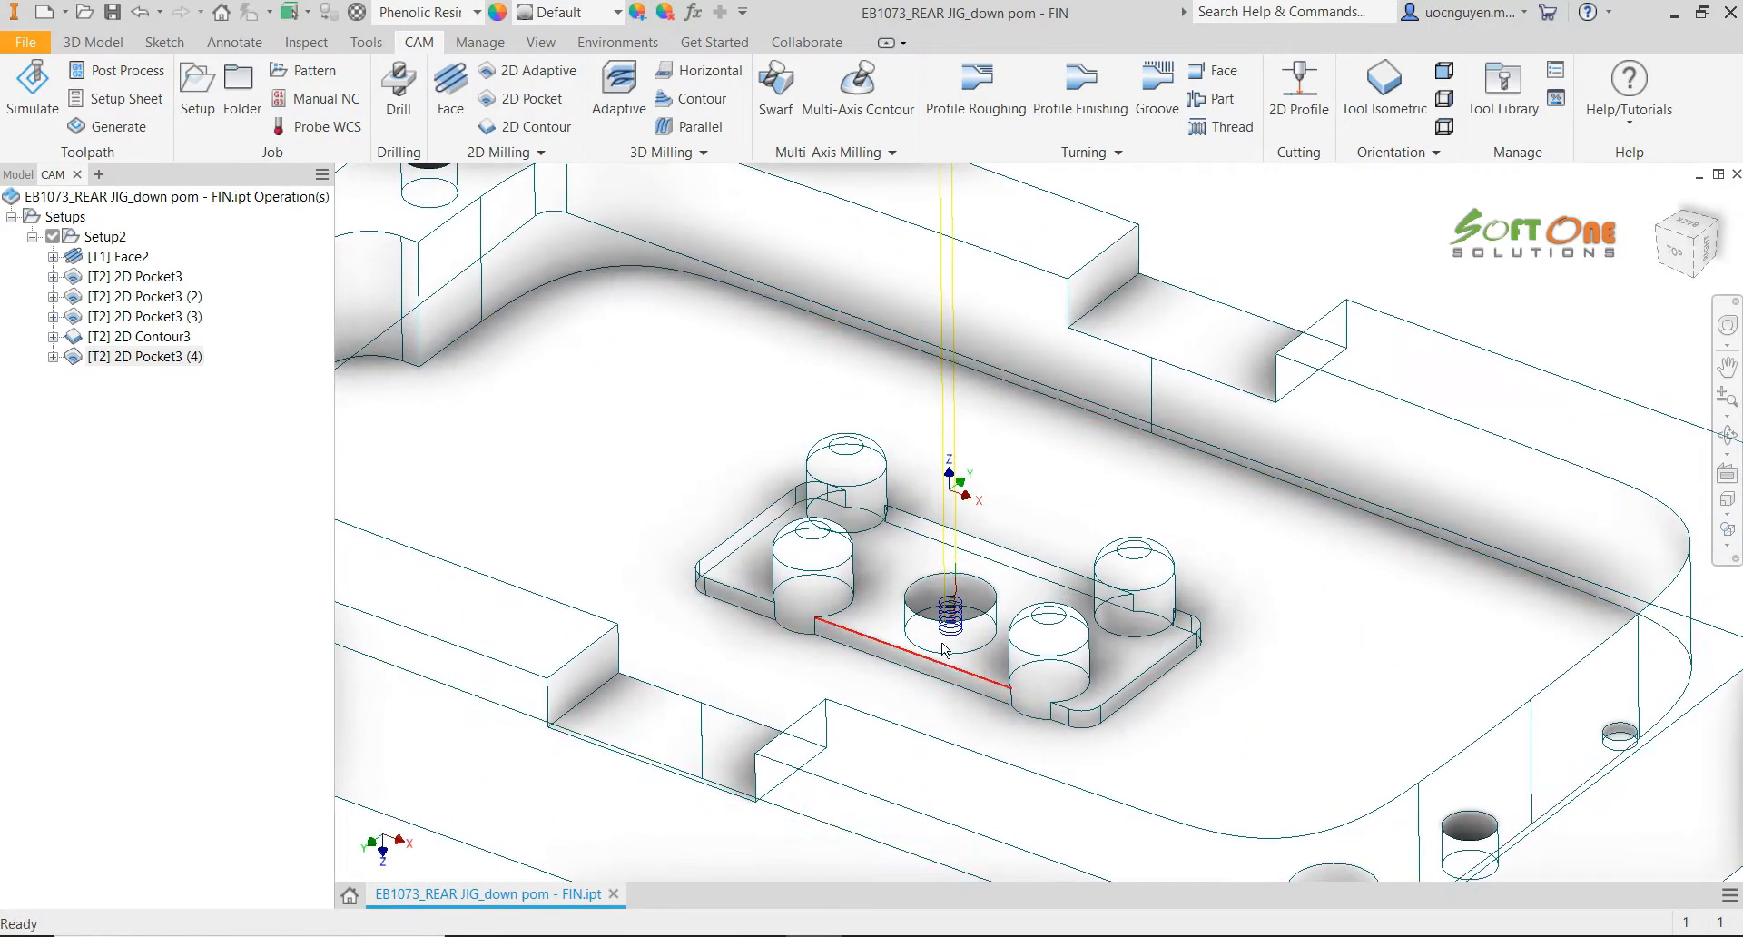
click(1728, 546)
click(1647, 614)
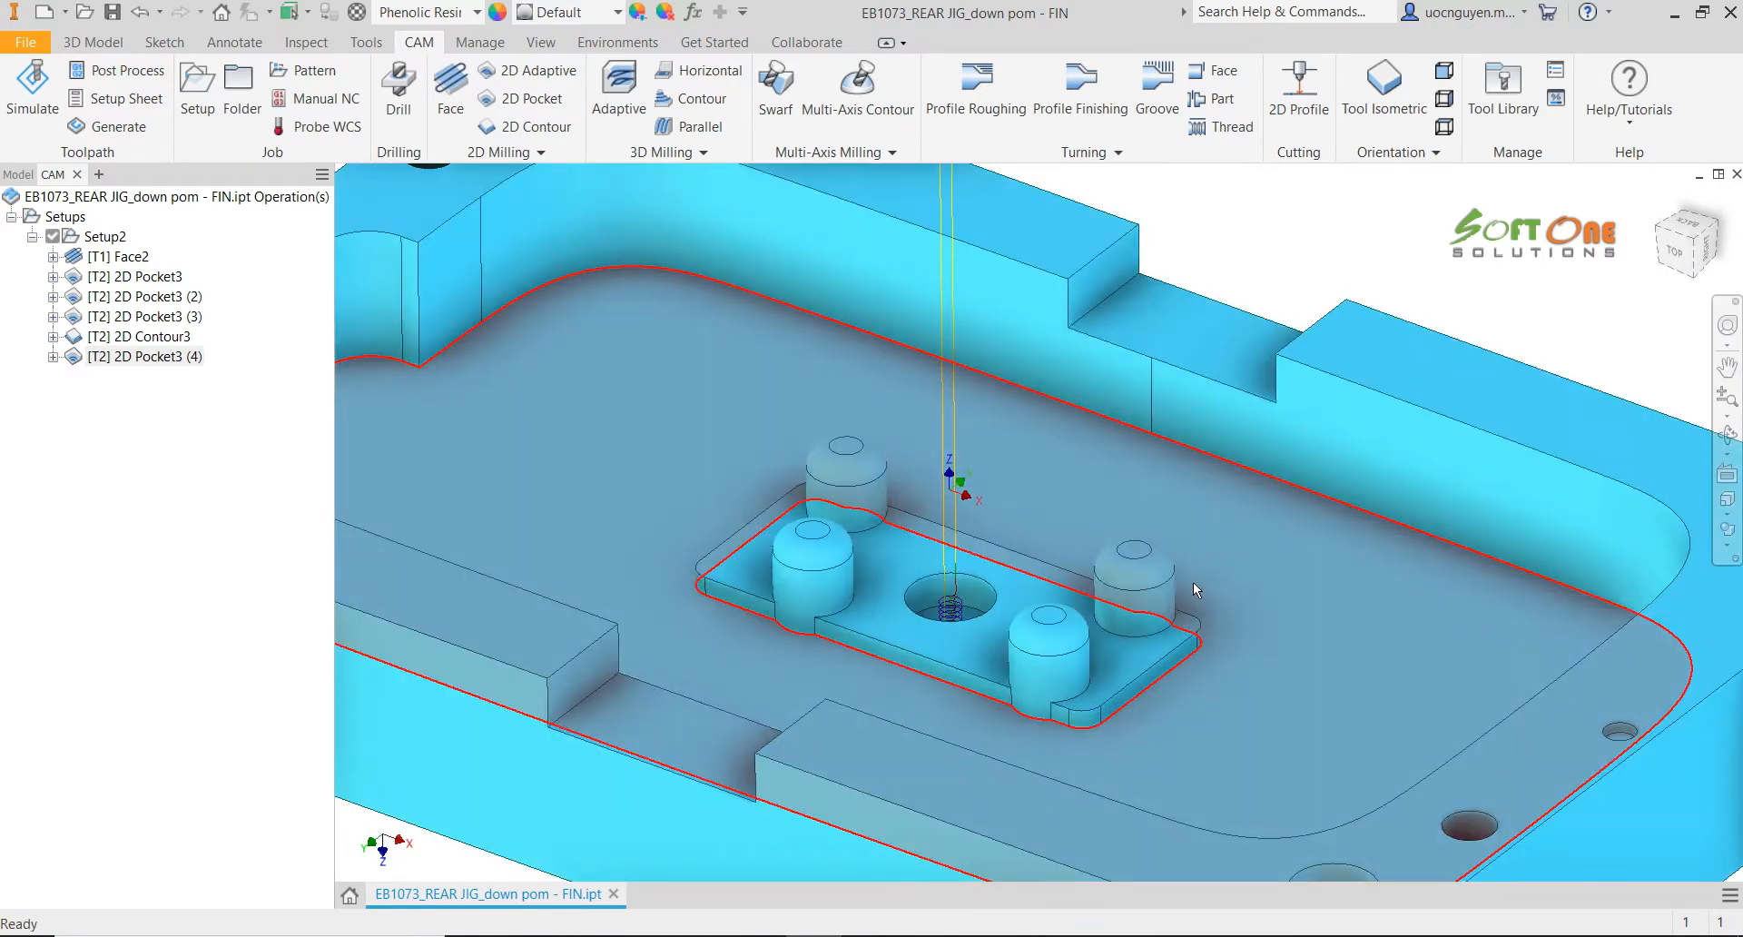
Duplicate the central hole's pocket operation, 2D Pocket3 (4), and open the copy for editing
click(1728, 397)
drag(1214, 498, 1184, 464)
middle_drag(1132, 480, 1192, 439)
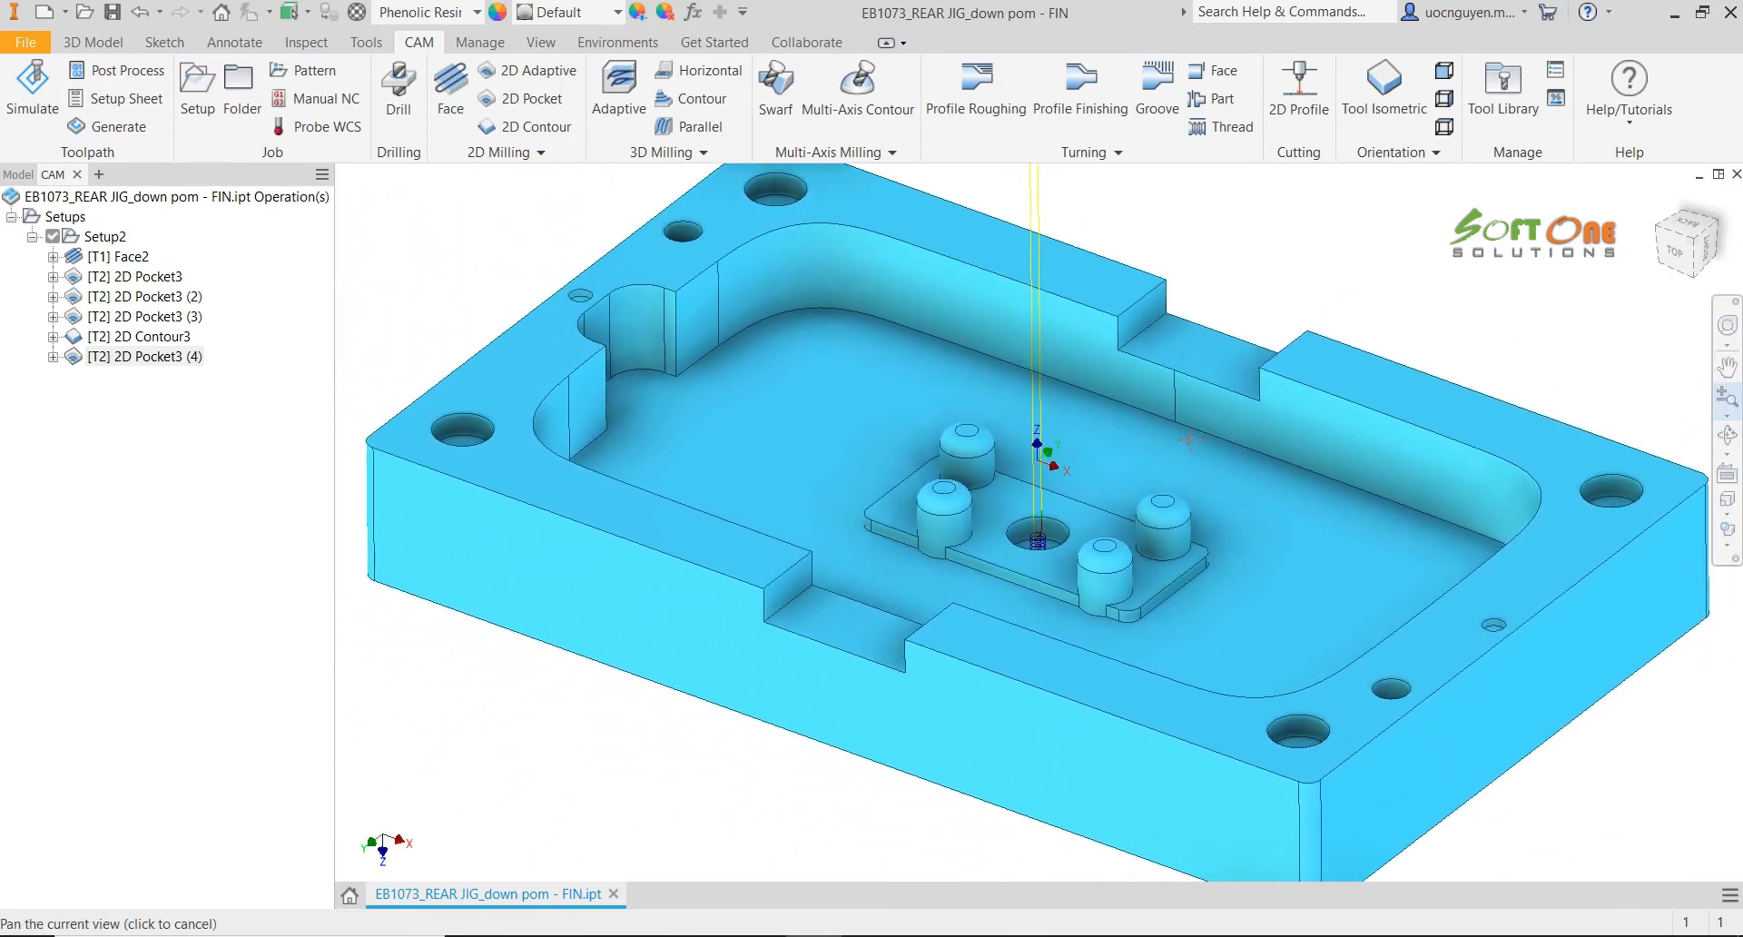
right_click(1347, 257)
click(1414, 257)
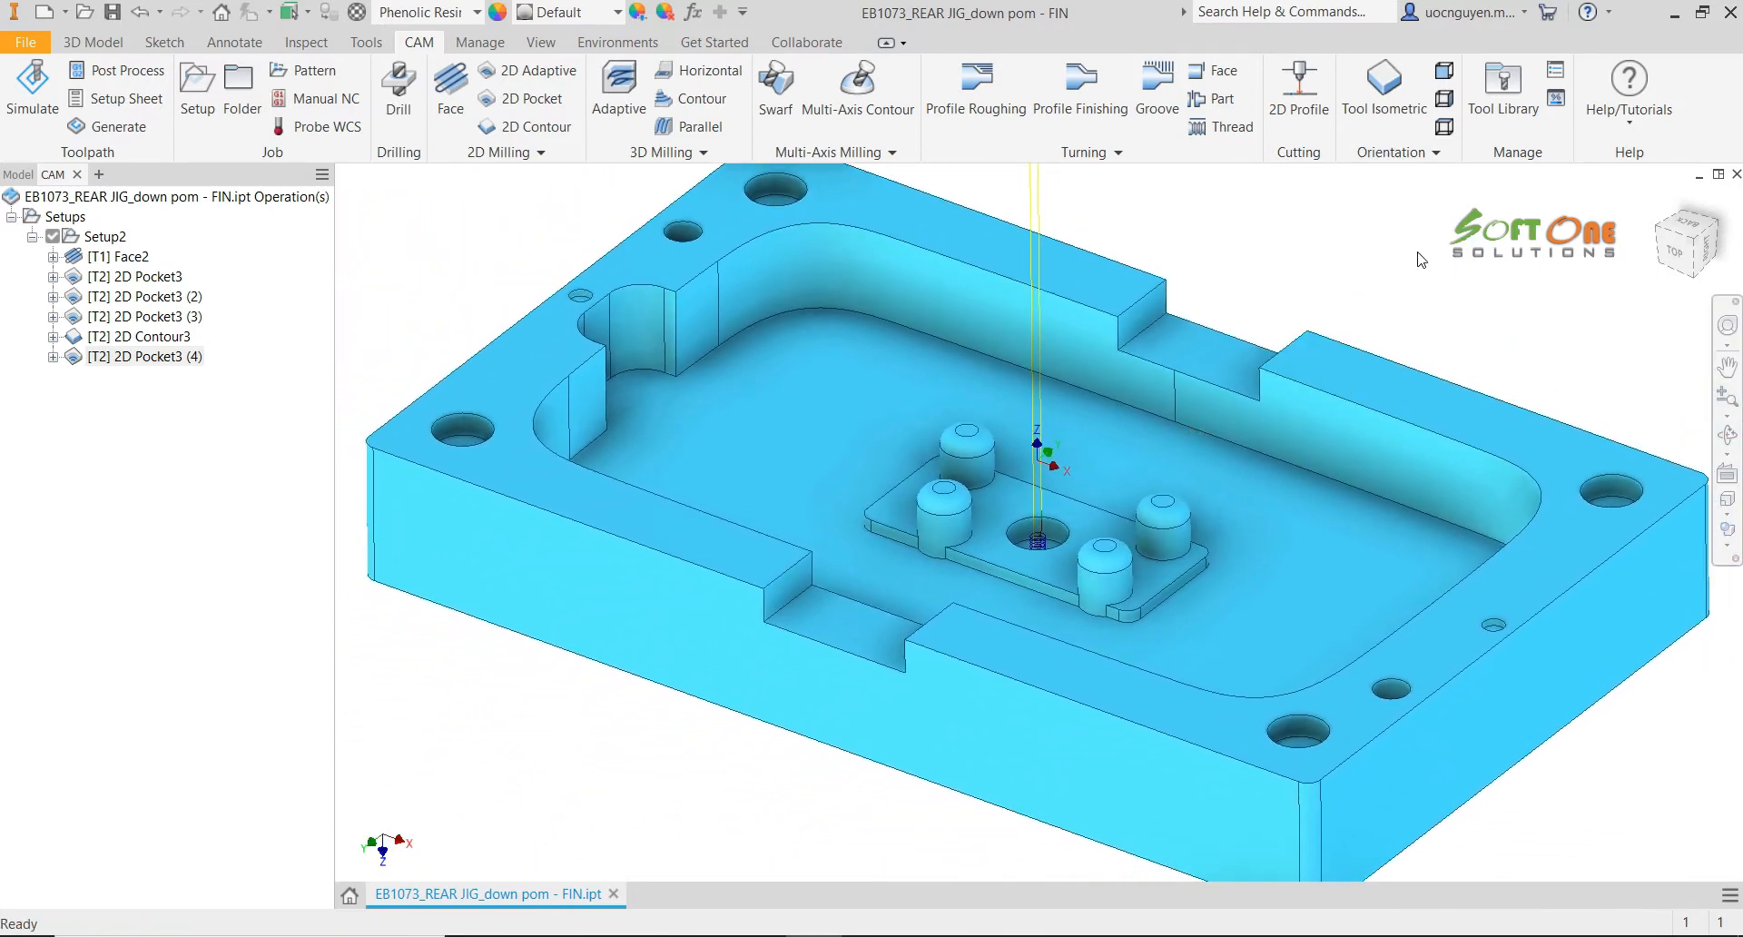
right_click(134, 358)
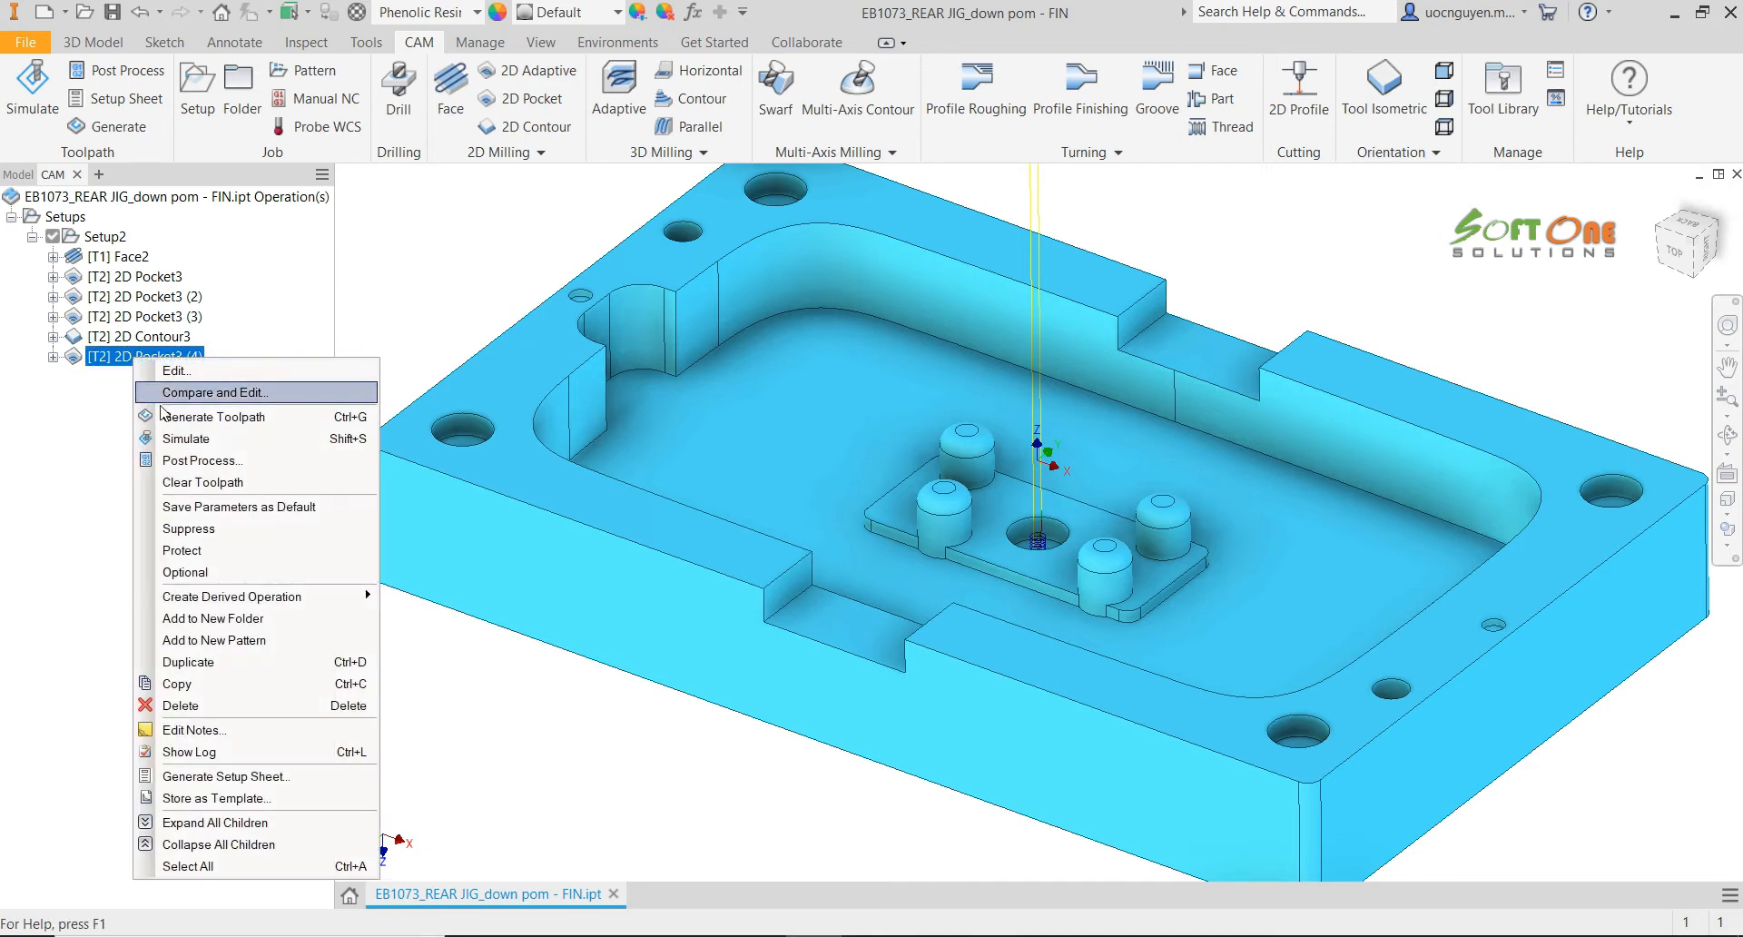
click(182, 662)
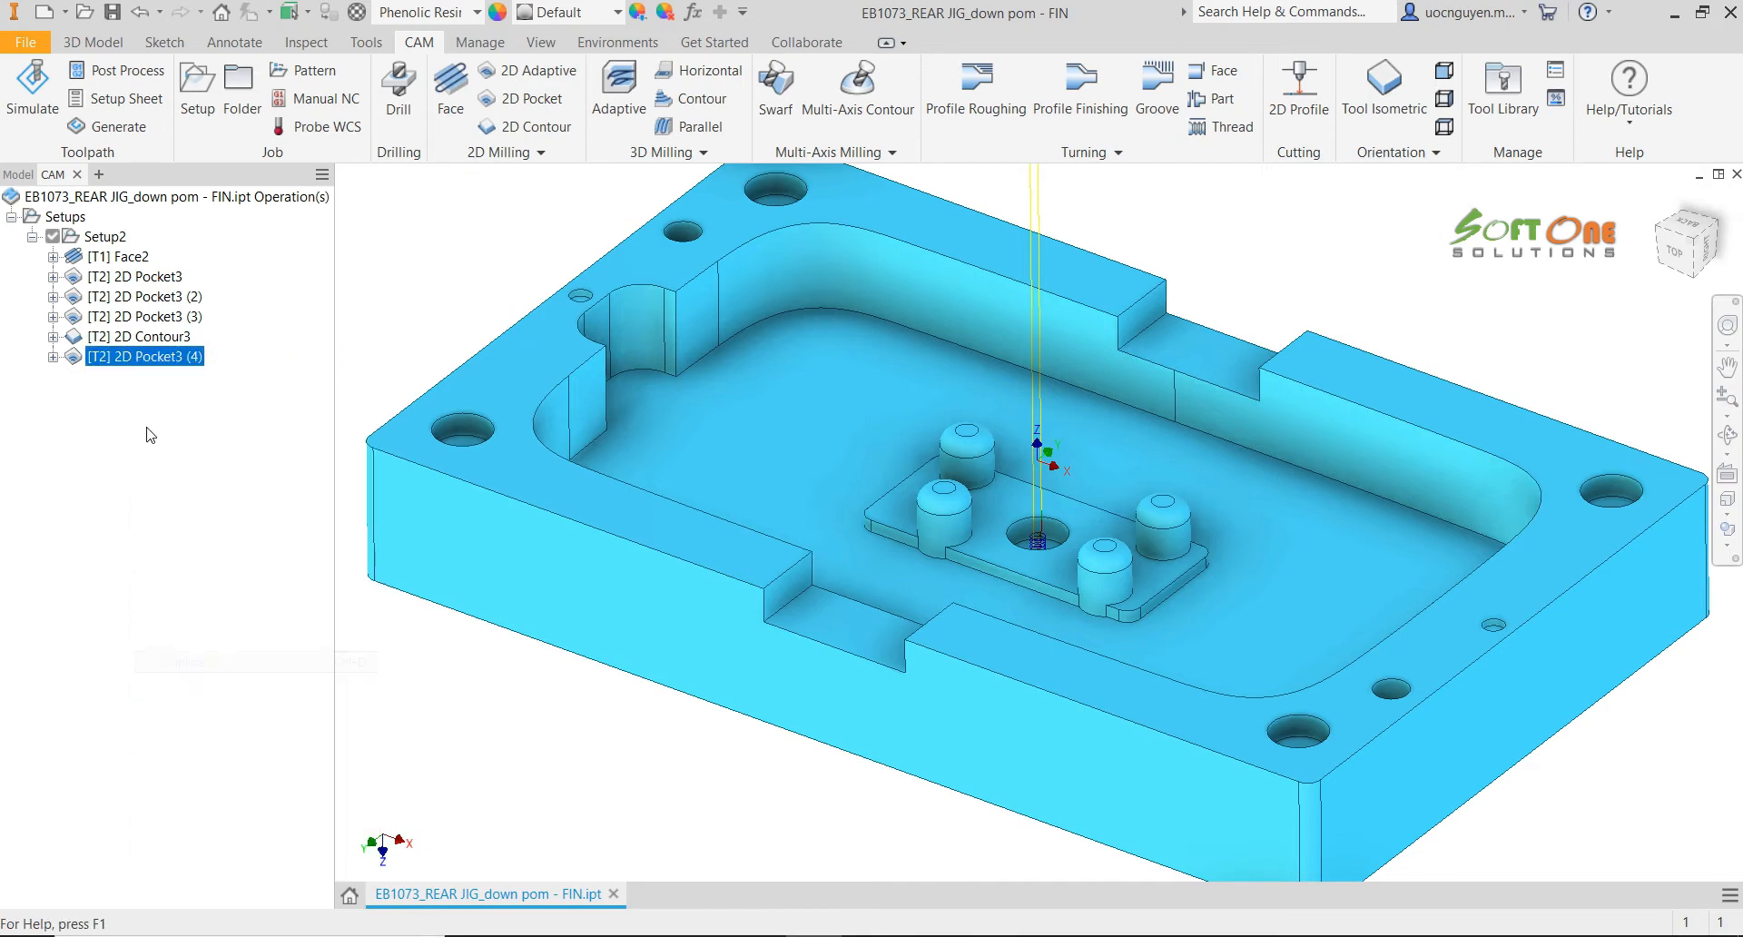
right_click(155, 391)
click(182, 396)
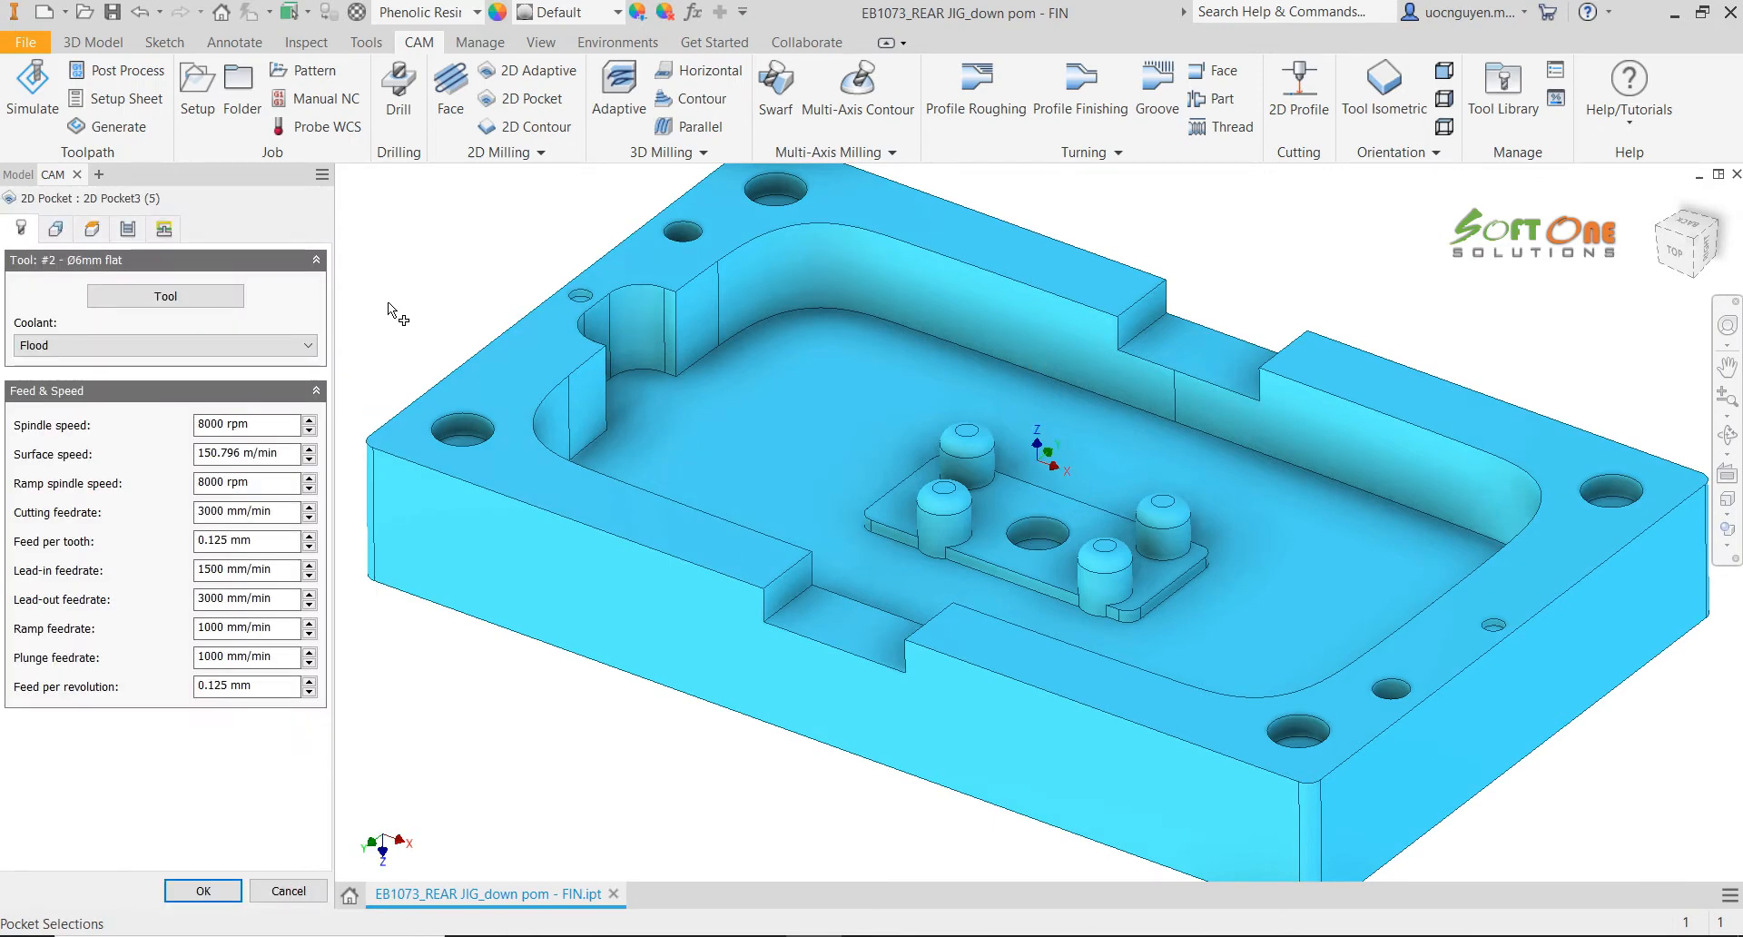
Replace the copied operation's pocket selection with the bottom contours of the four large corner holes
click(60, 231)
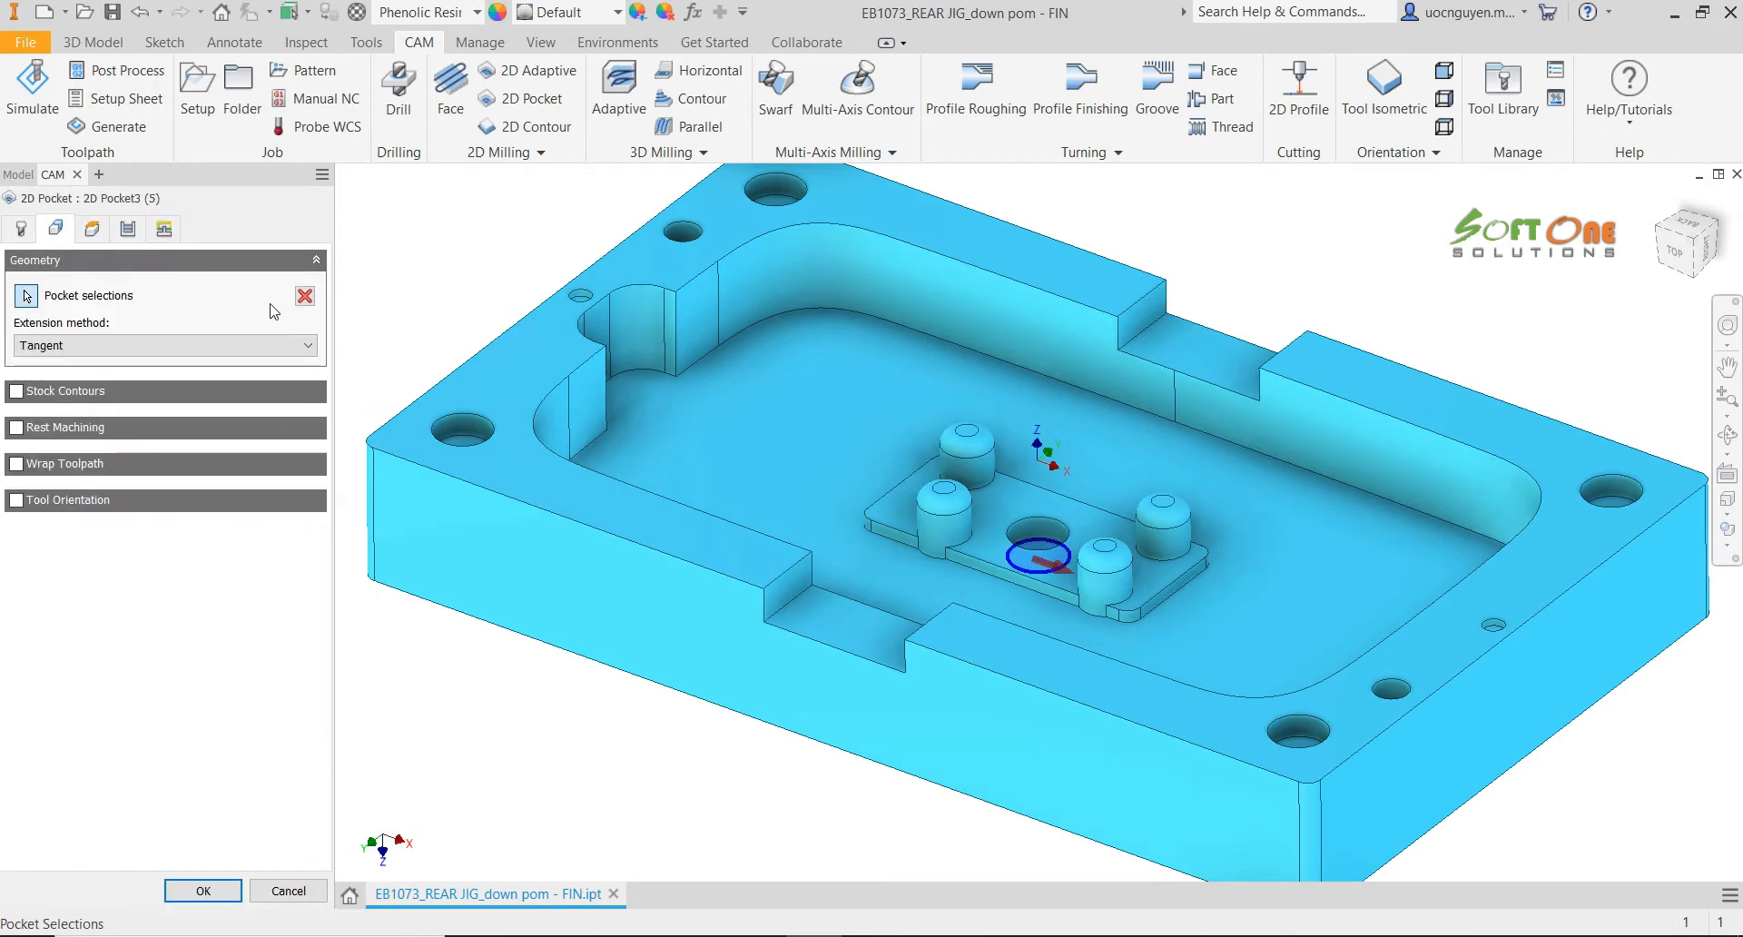
click(305, 297)
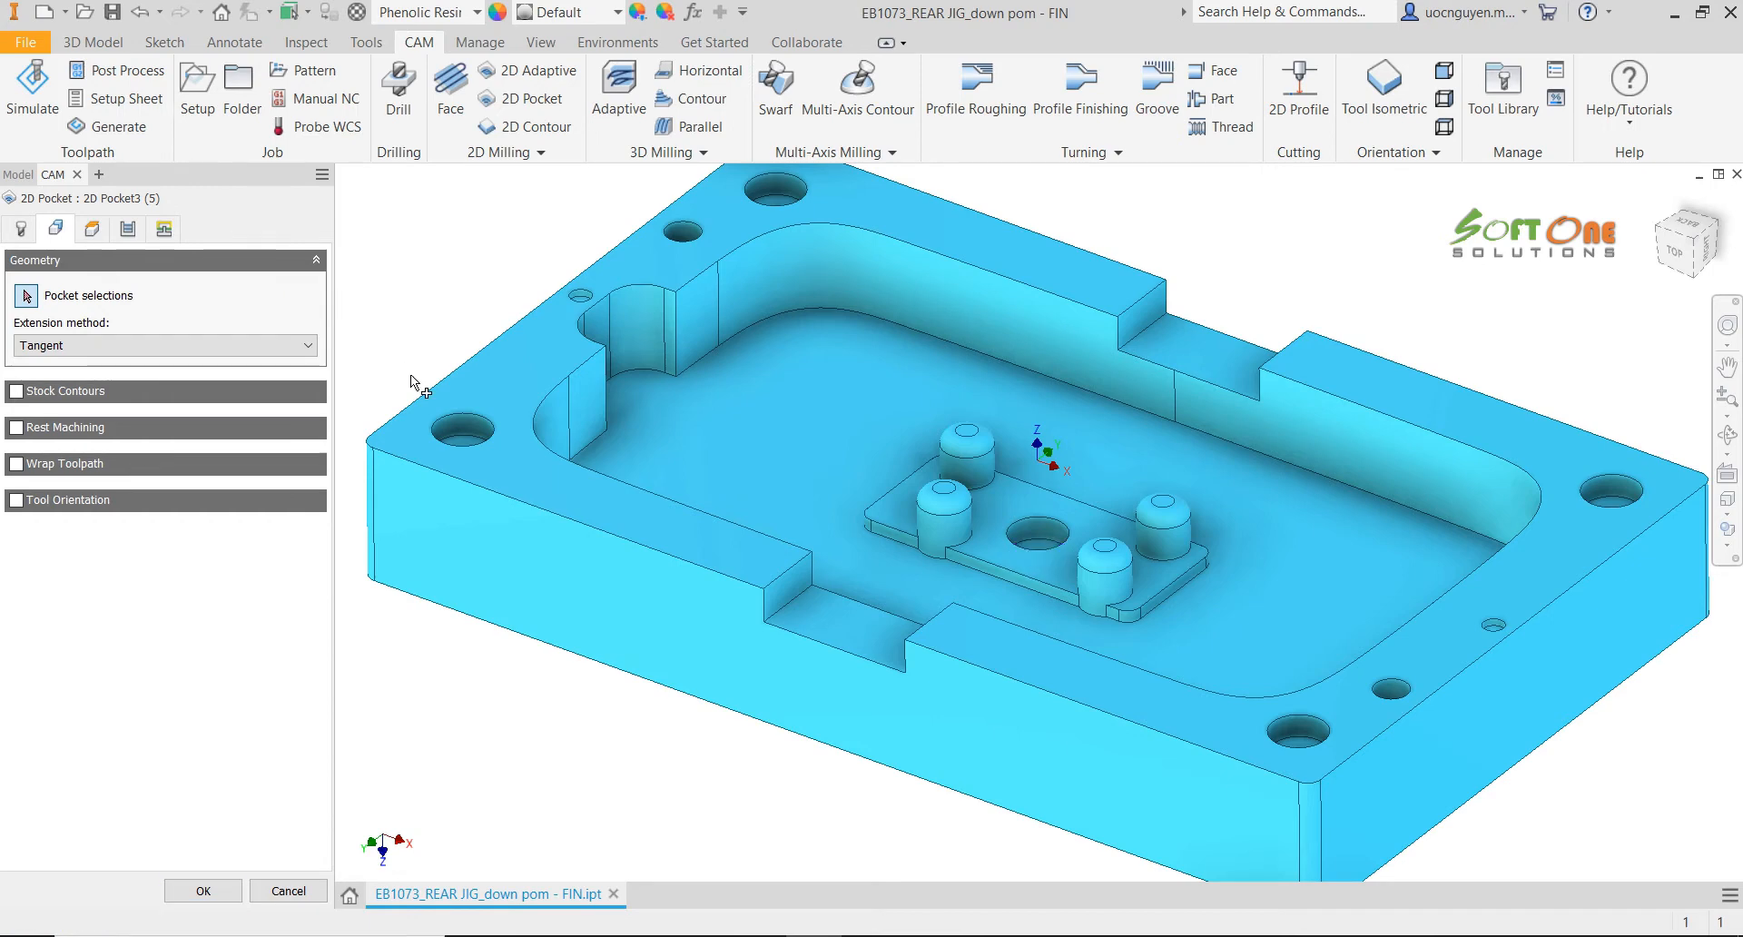
click(465, 442)
click(779, 196)
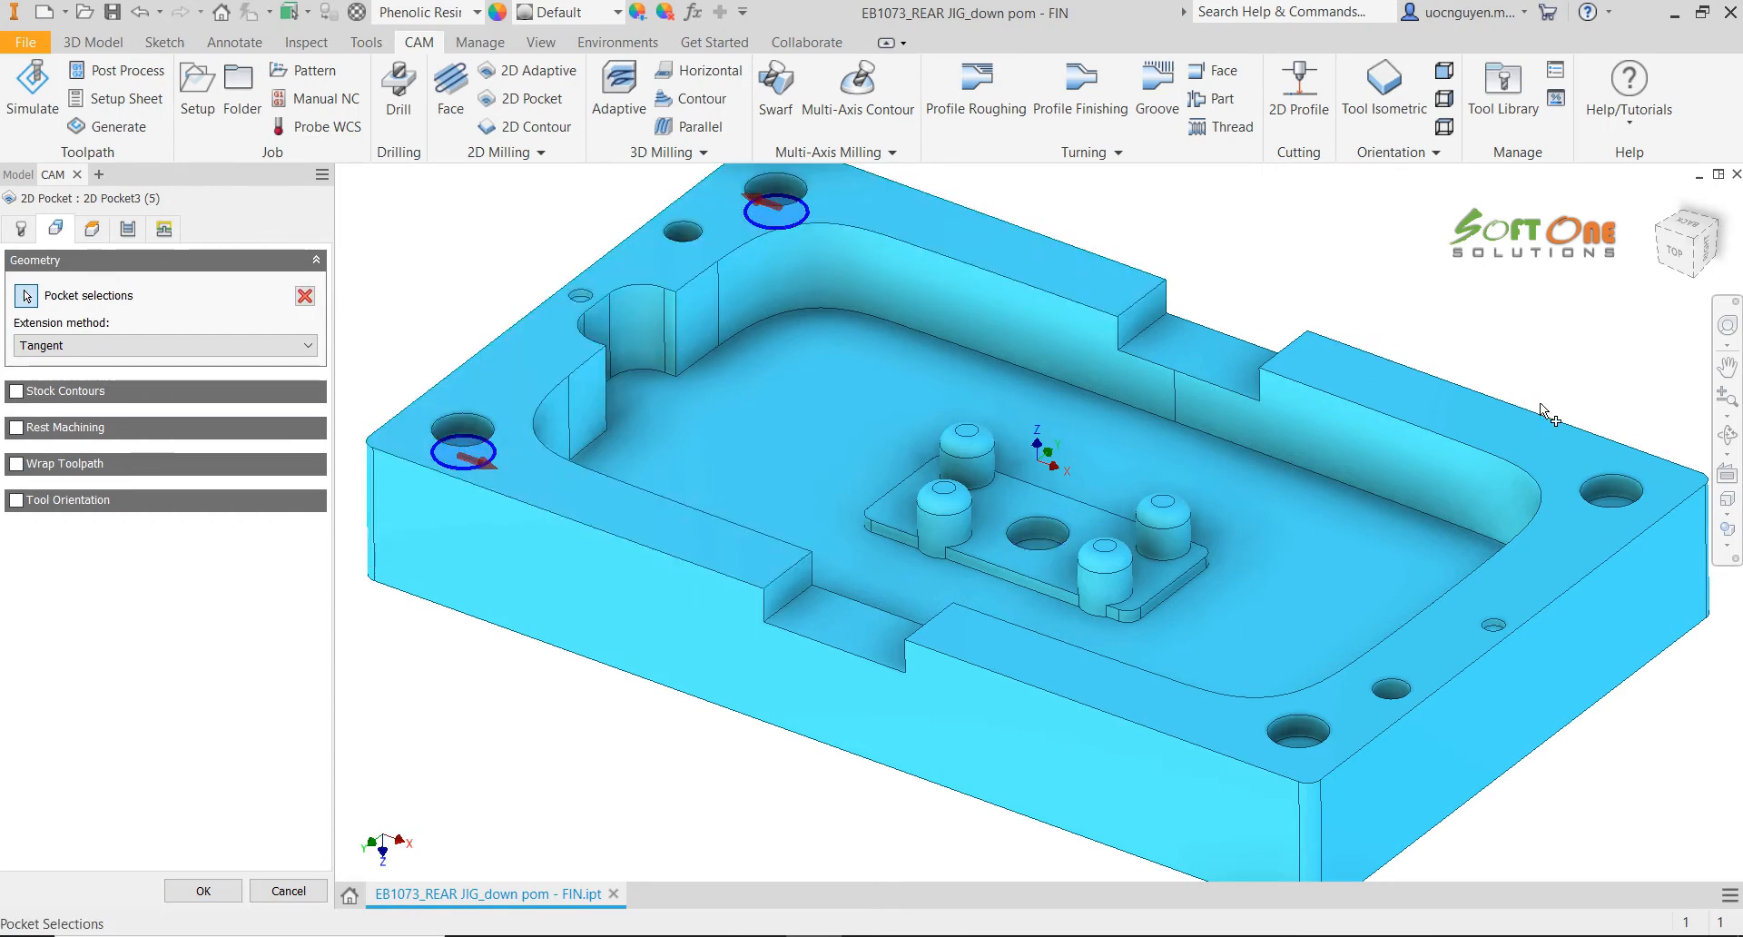
click(1615, 502)
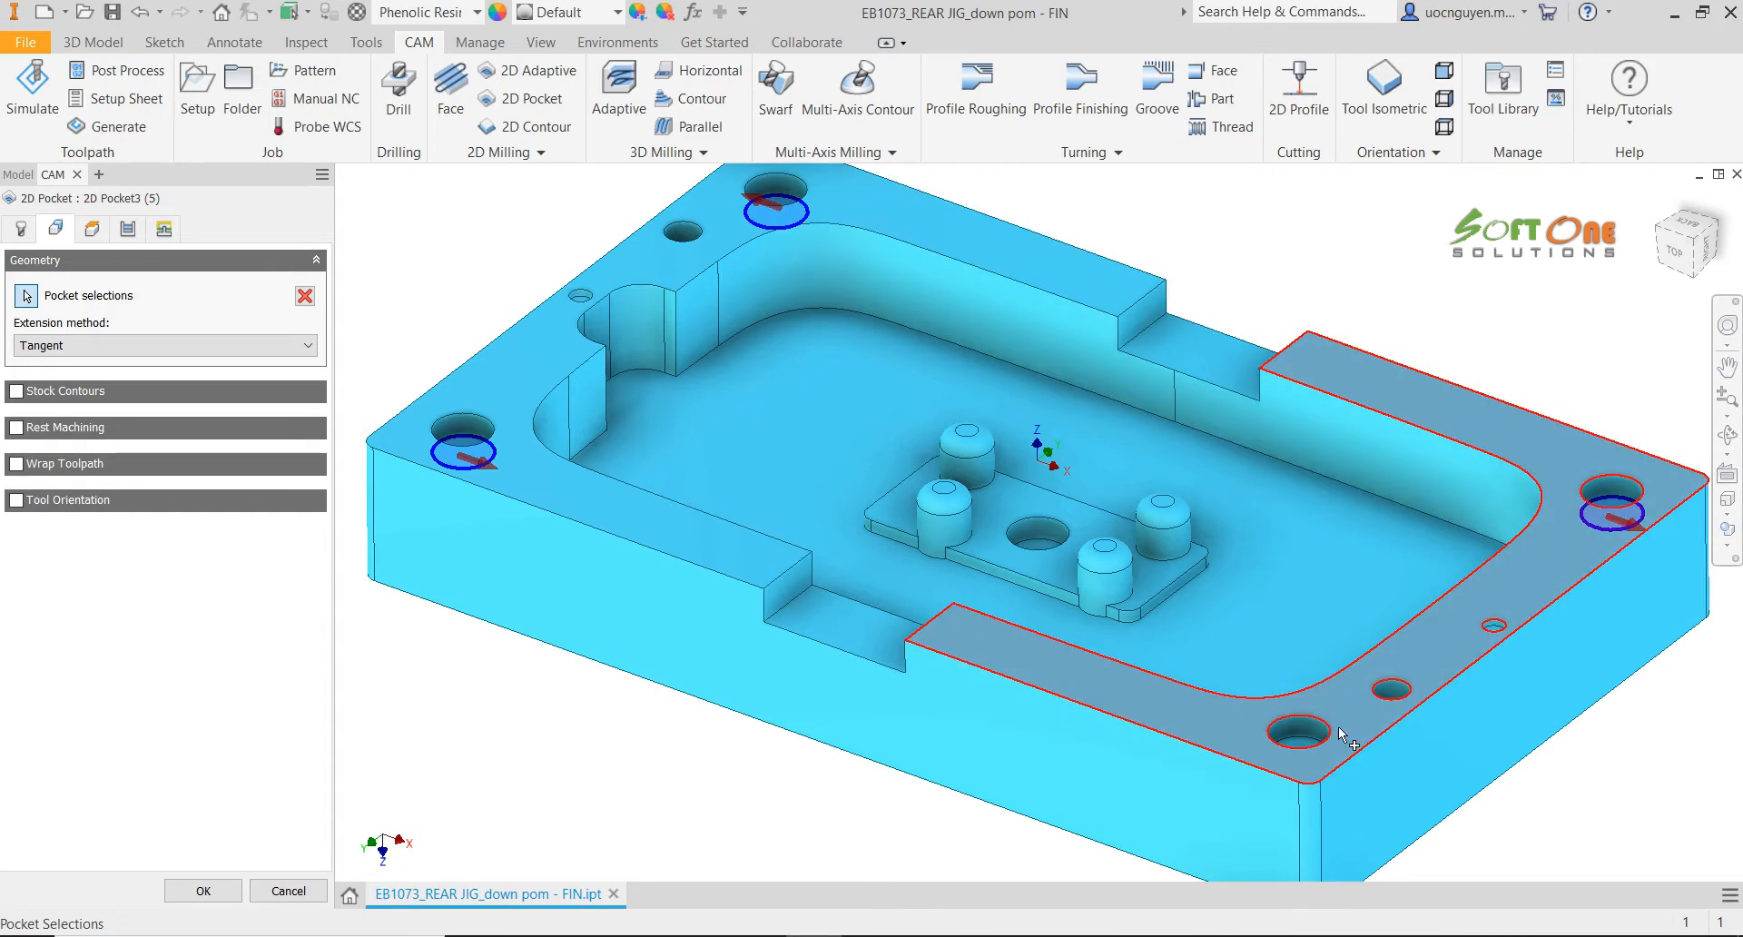
click(1310, 740)
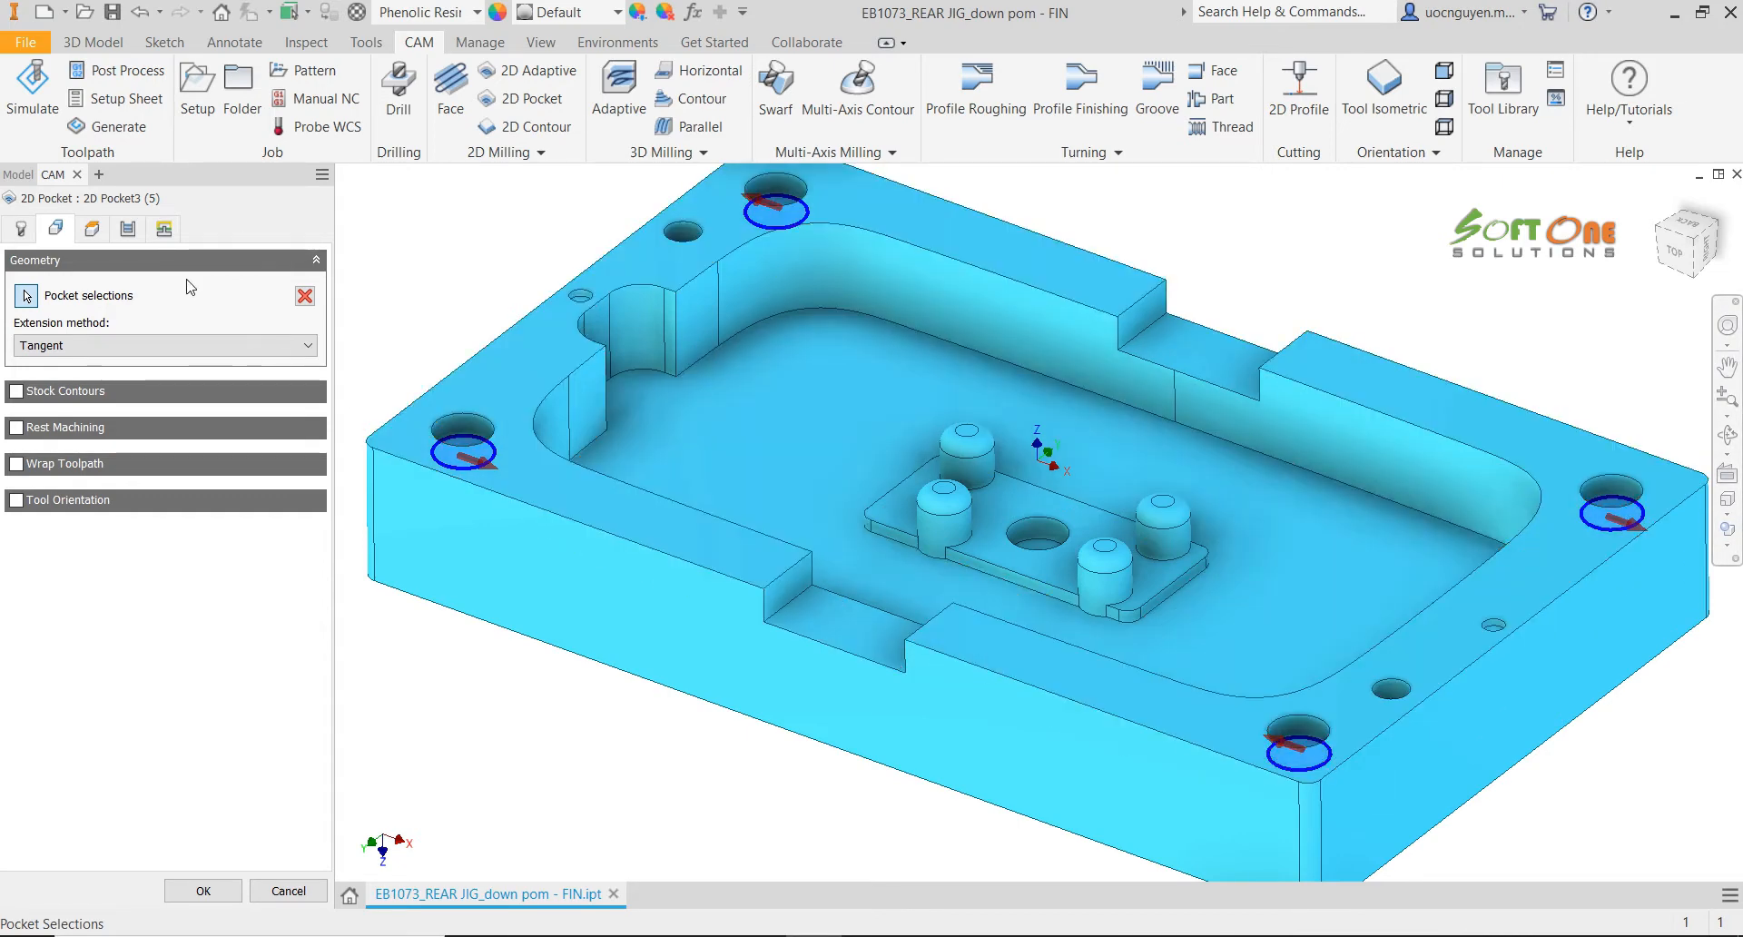
Set the top height to Model top and generate the pocket toolpath for the four corner holes
click(98, 235)
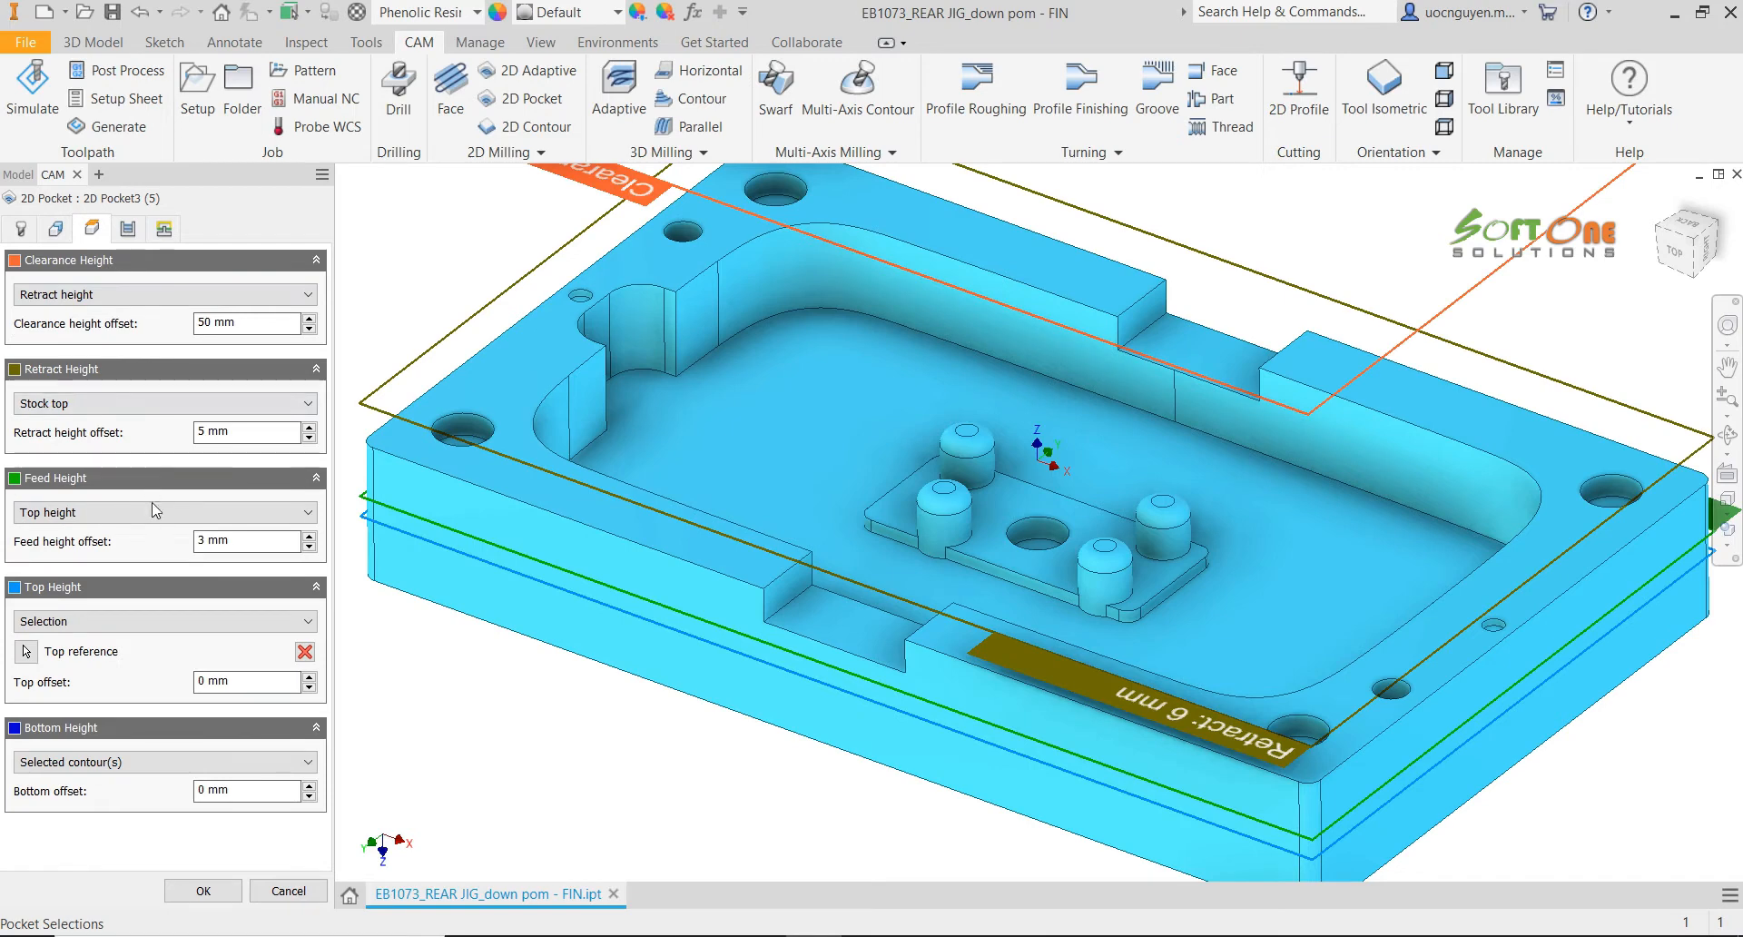
click(125, 626)
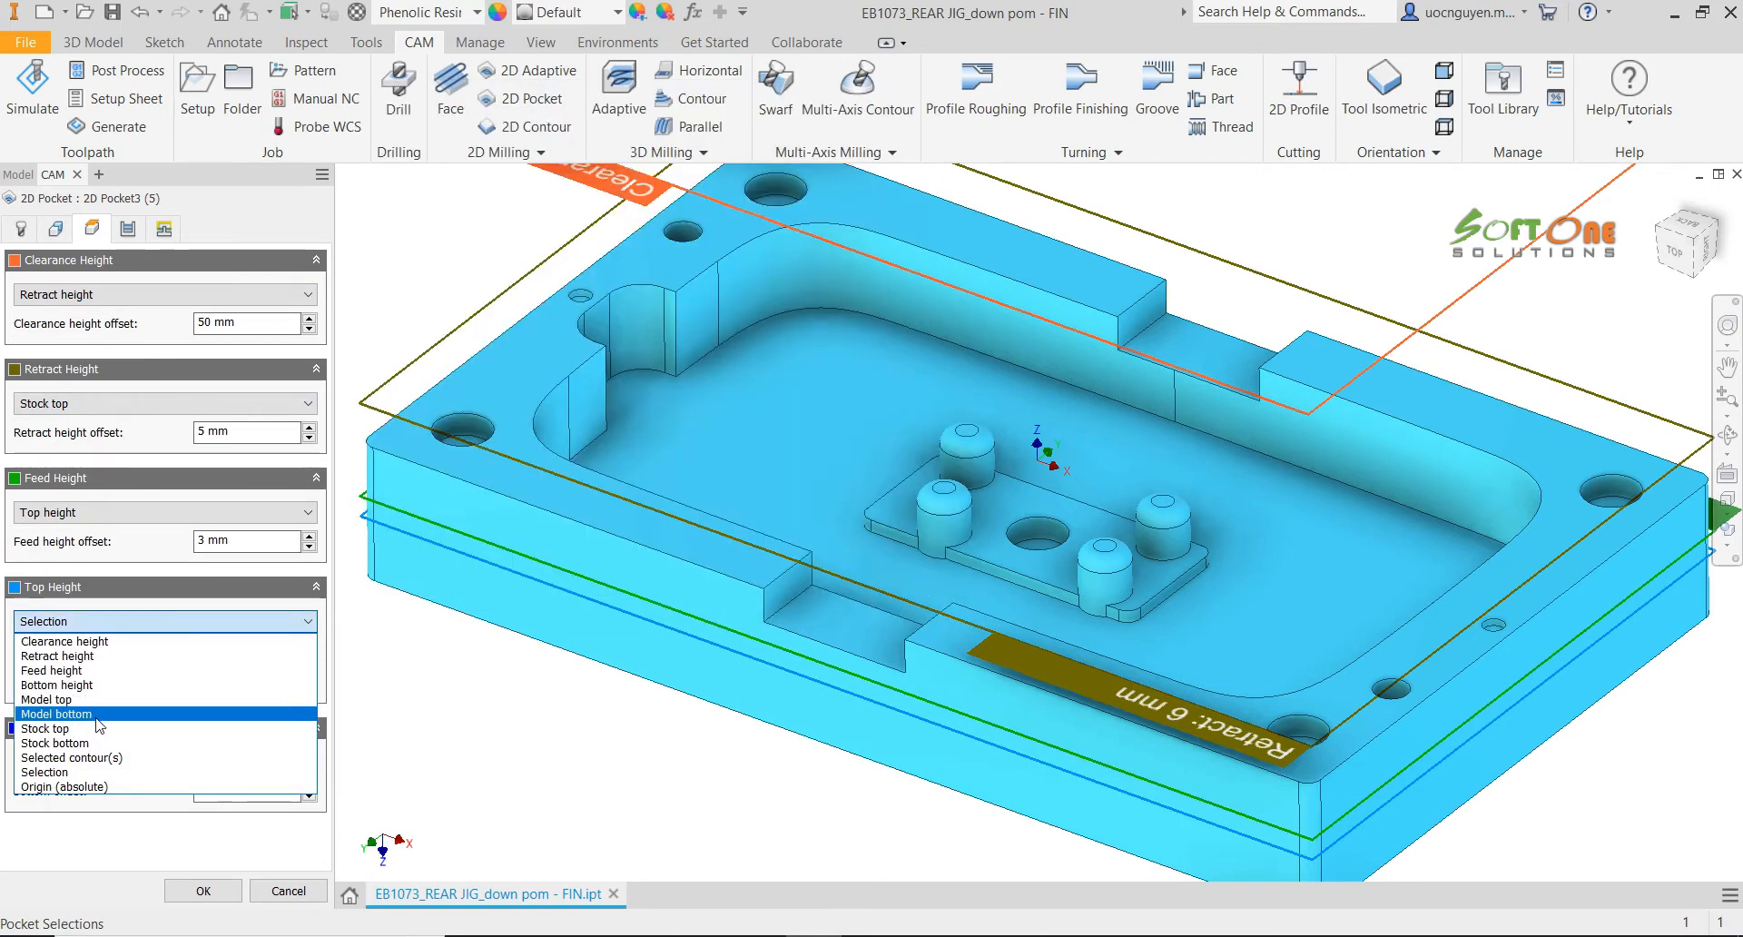
click(95, 700)
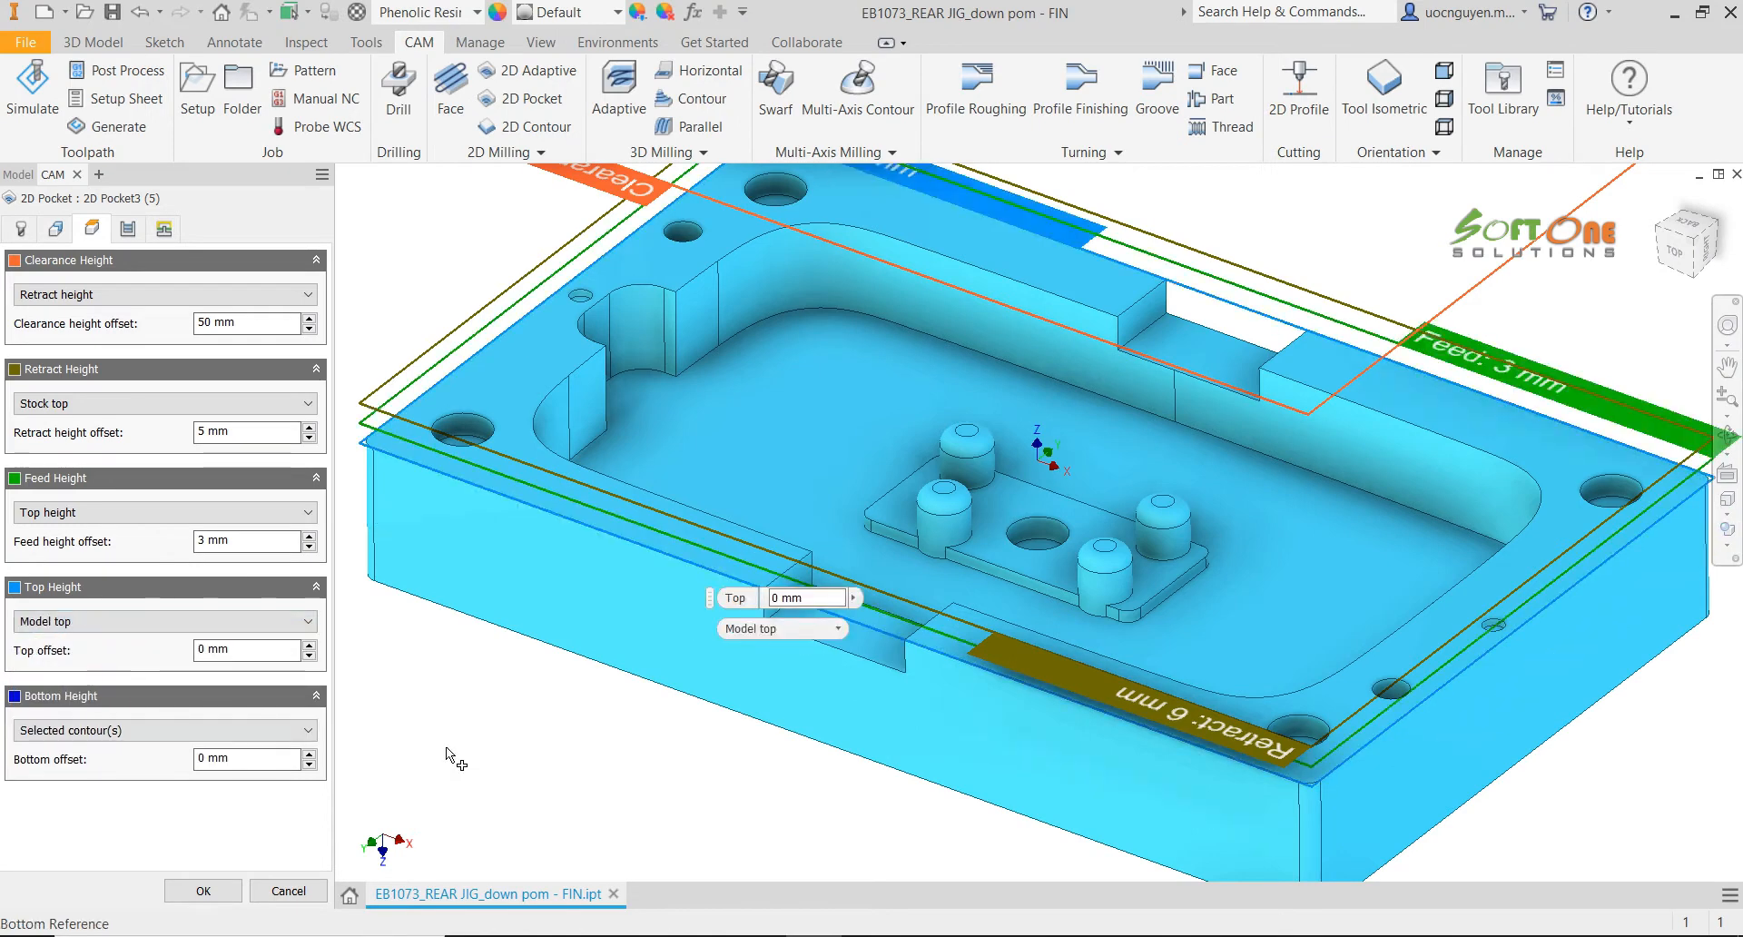
click(128, 229)
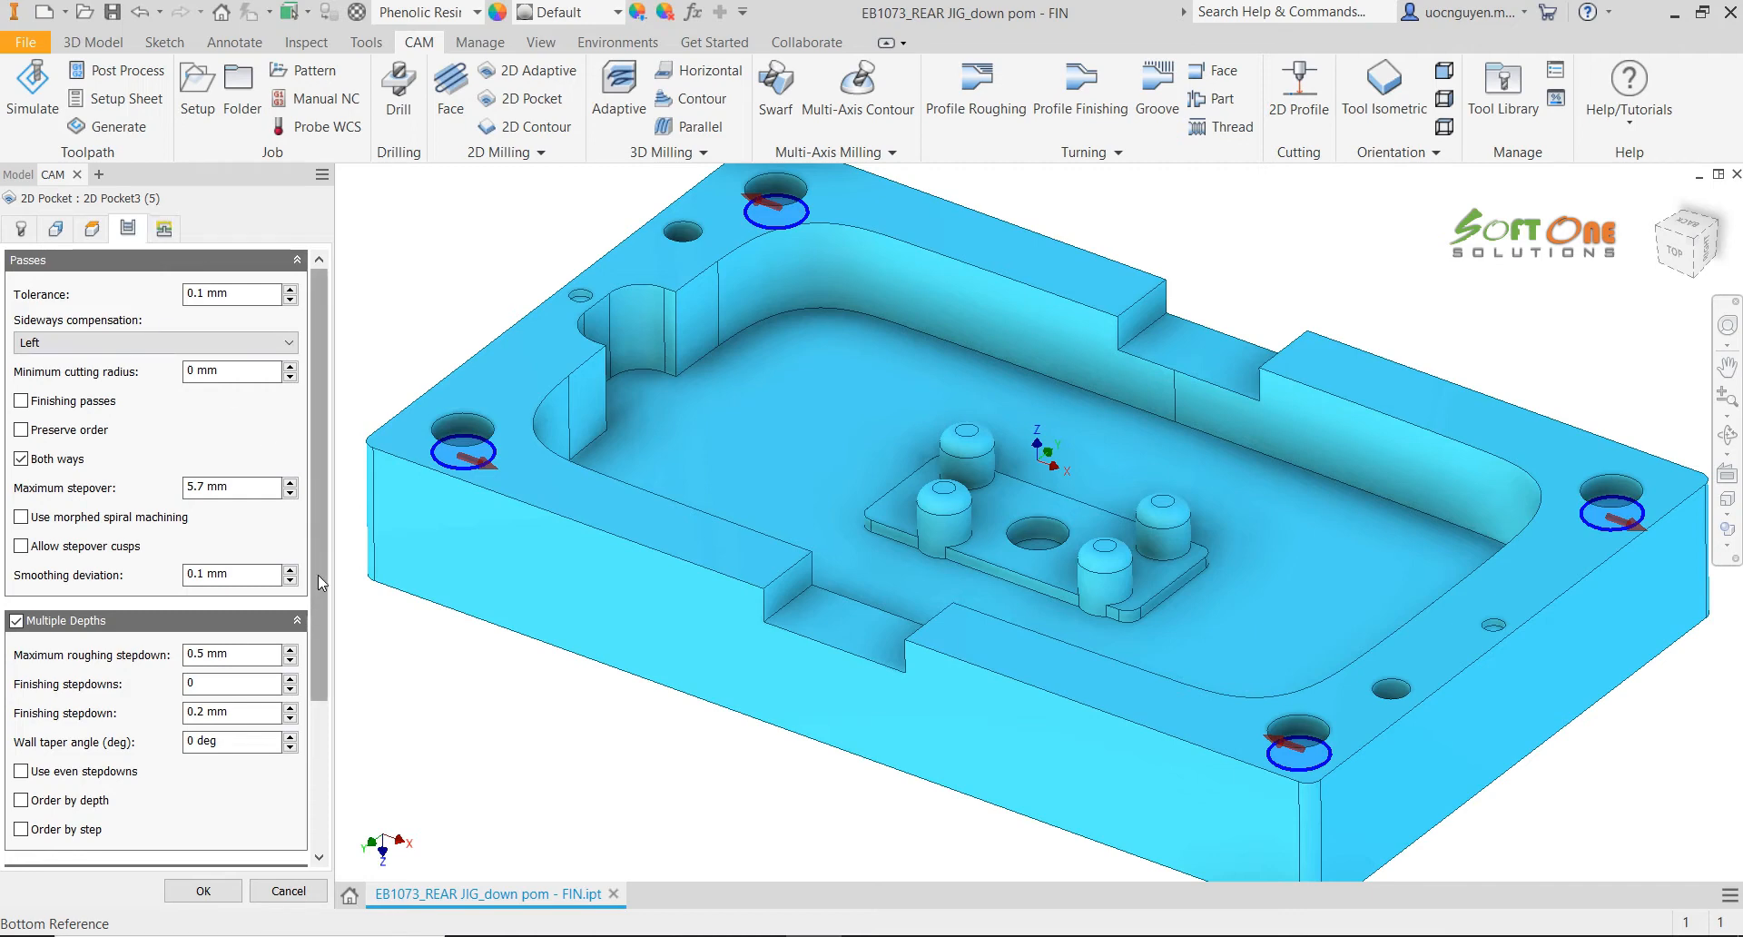
drag(320, 578, 318, 707)
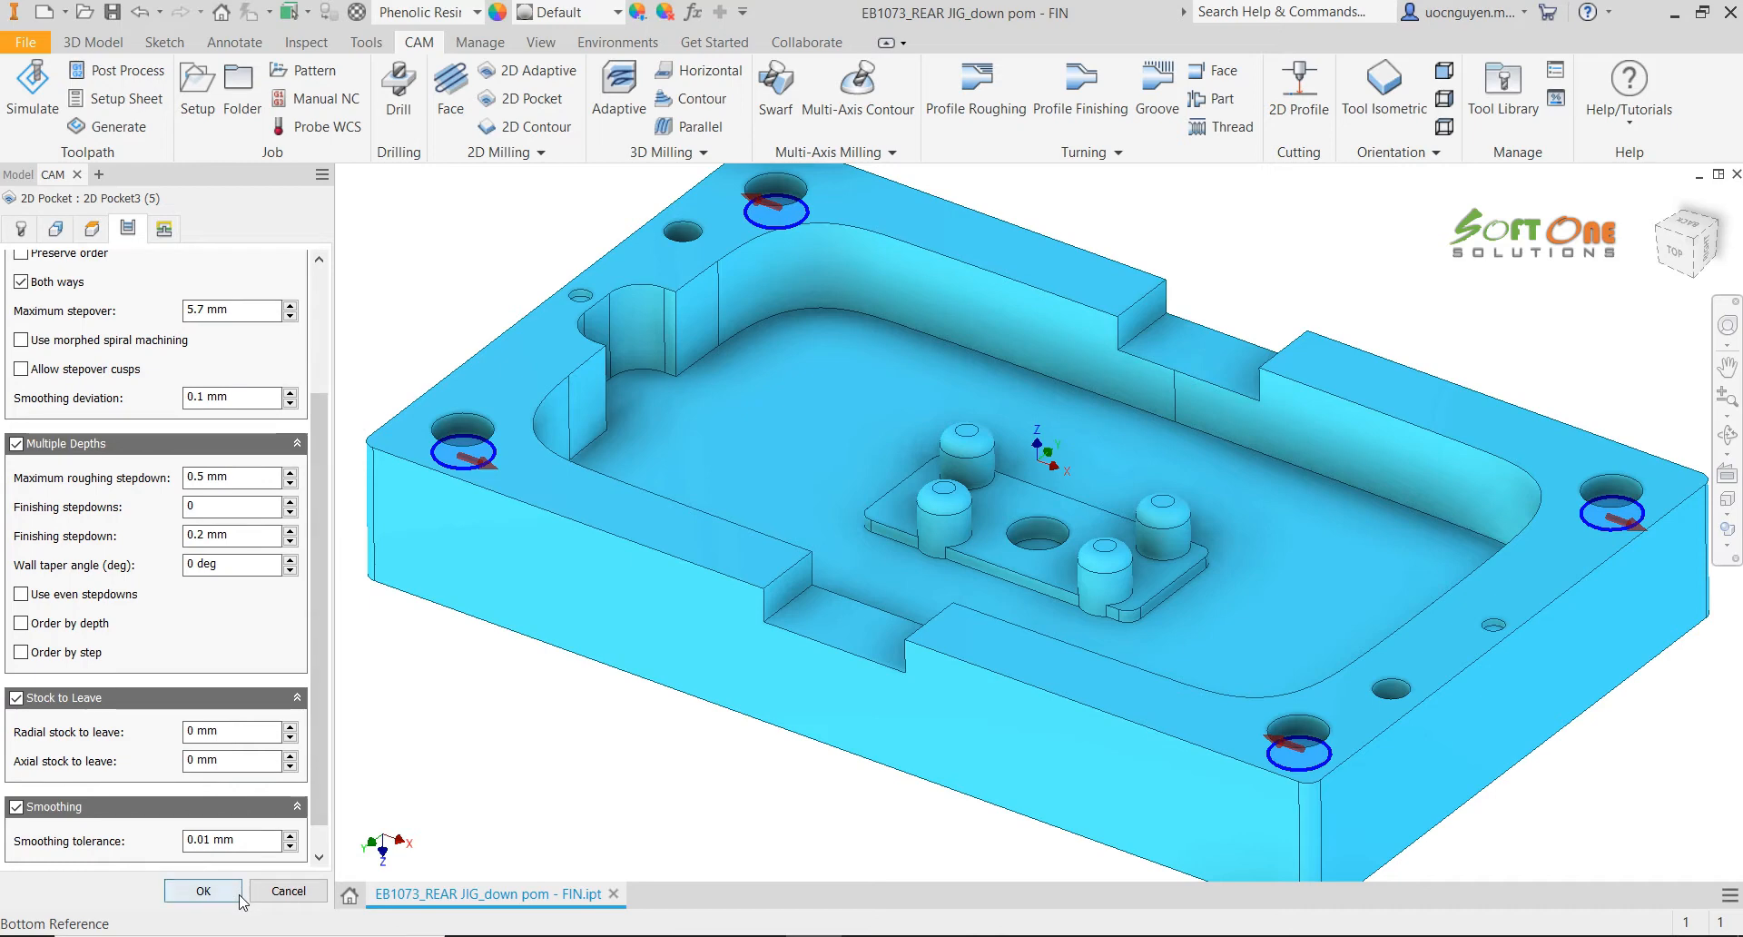
click(203, 891)
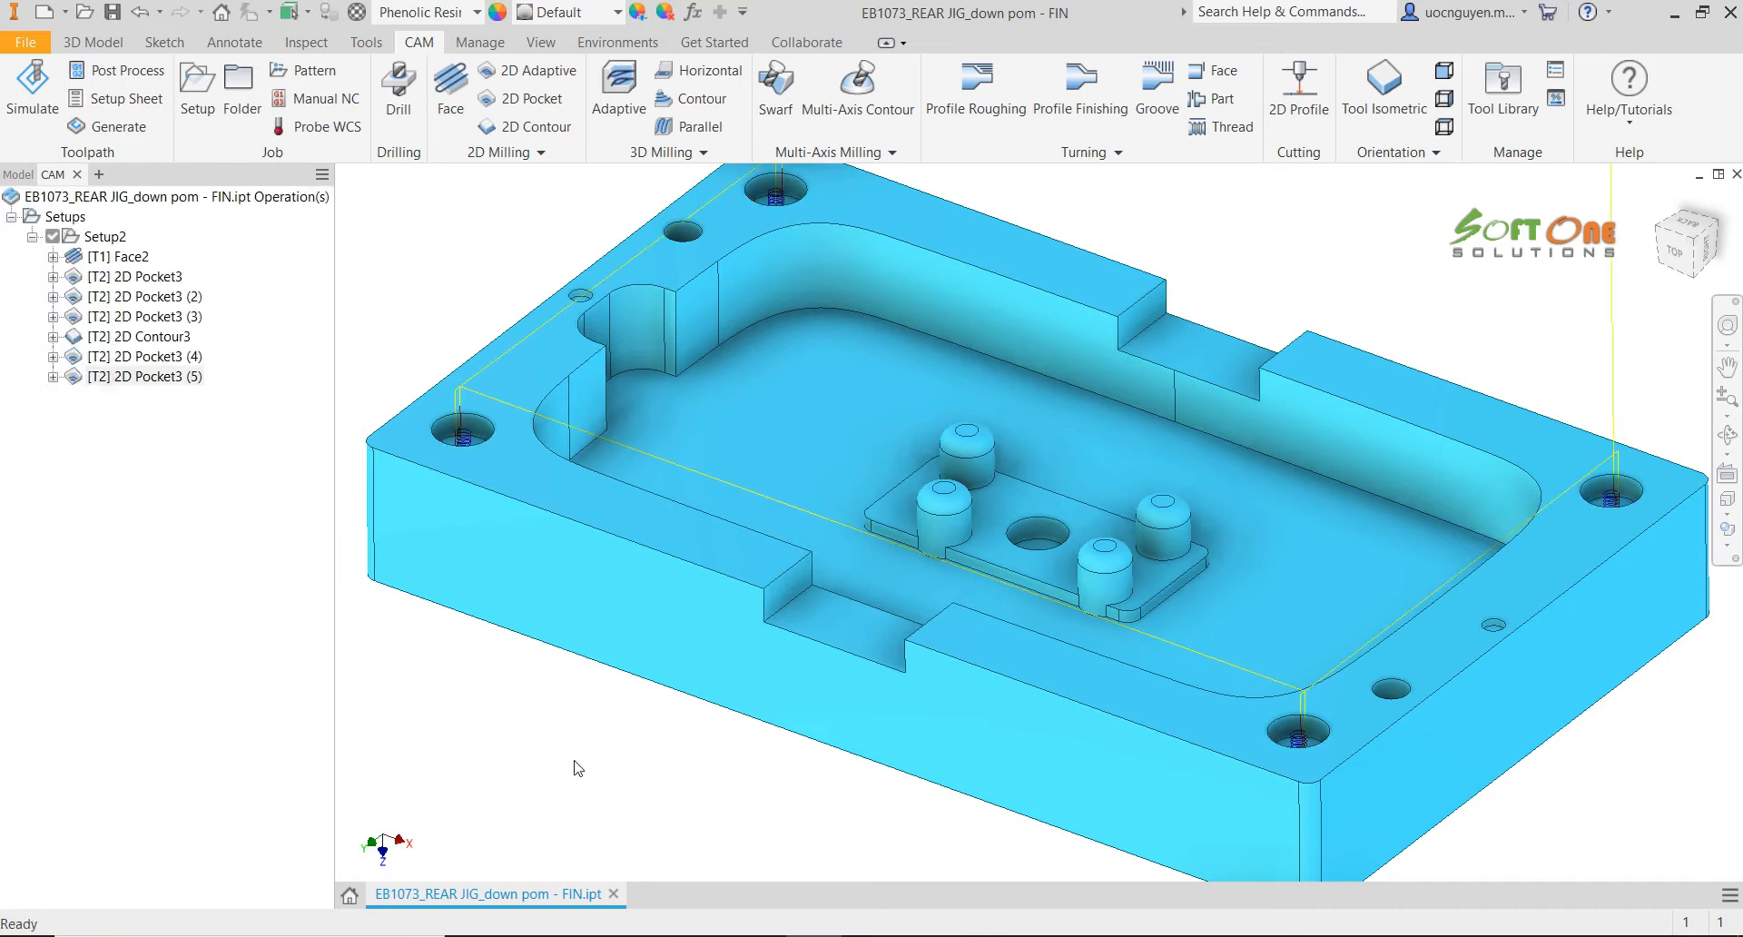
Duplicate the corner-hole pocket operation, 2D Pocket3 (5), and open the copy for editing
middle_drag(516, 735, 561, 731)
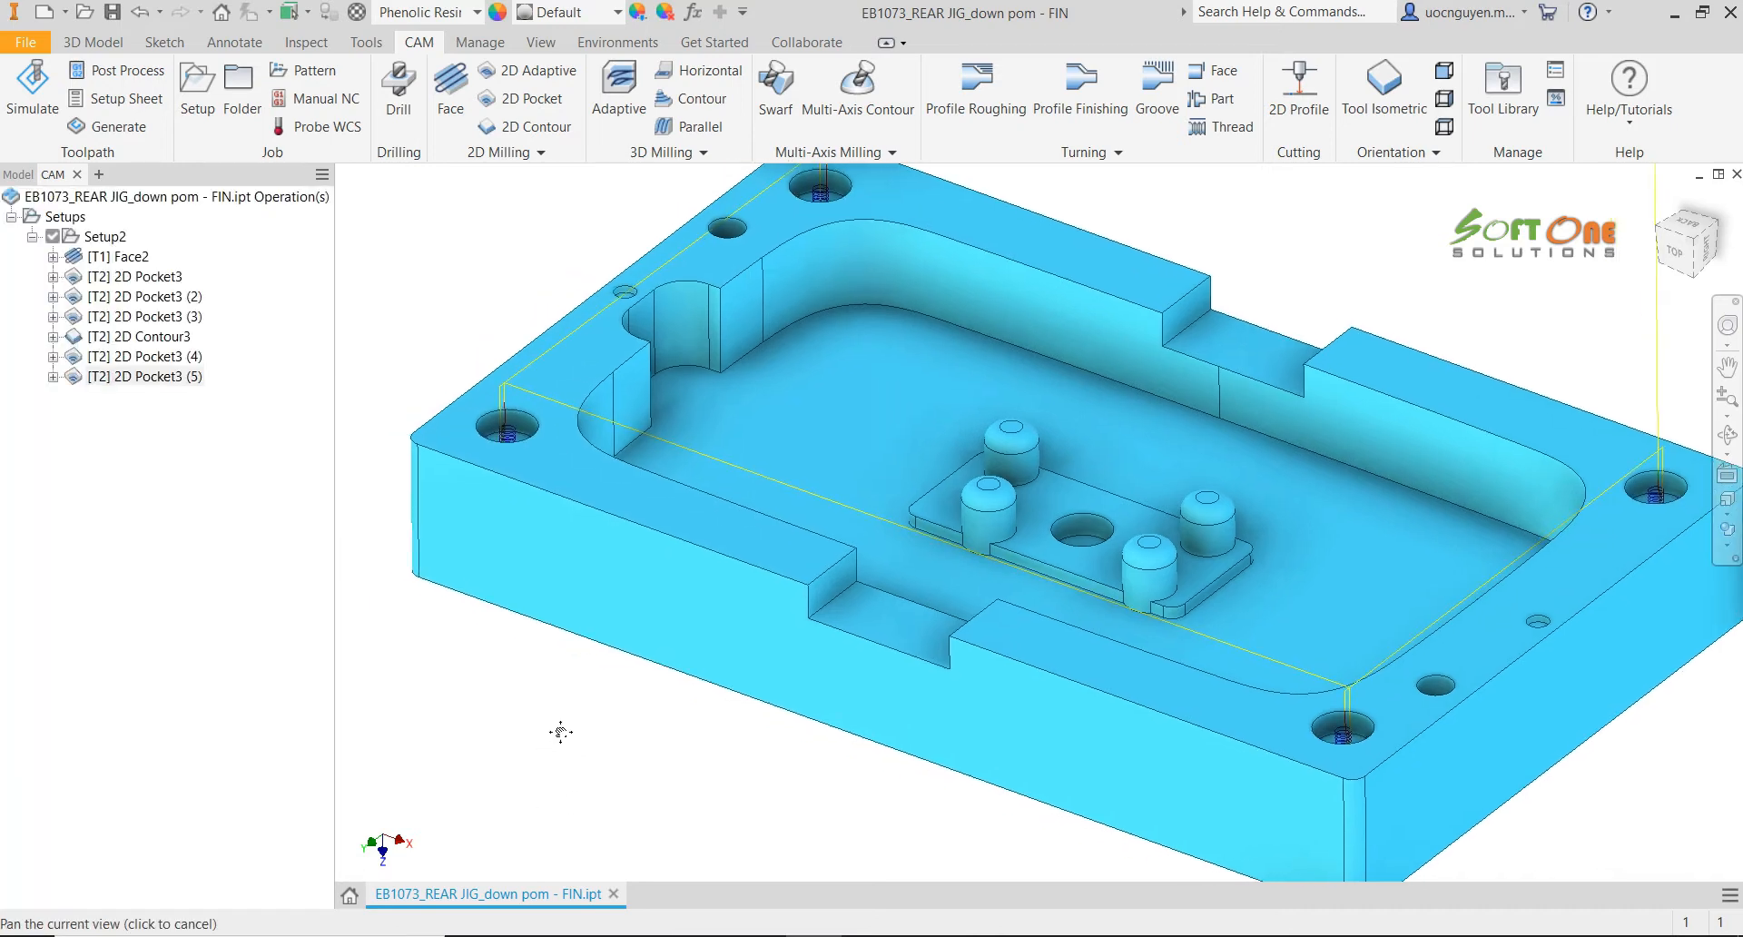
right_click(168, 378)
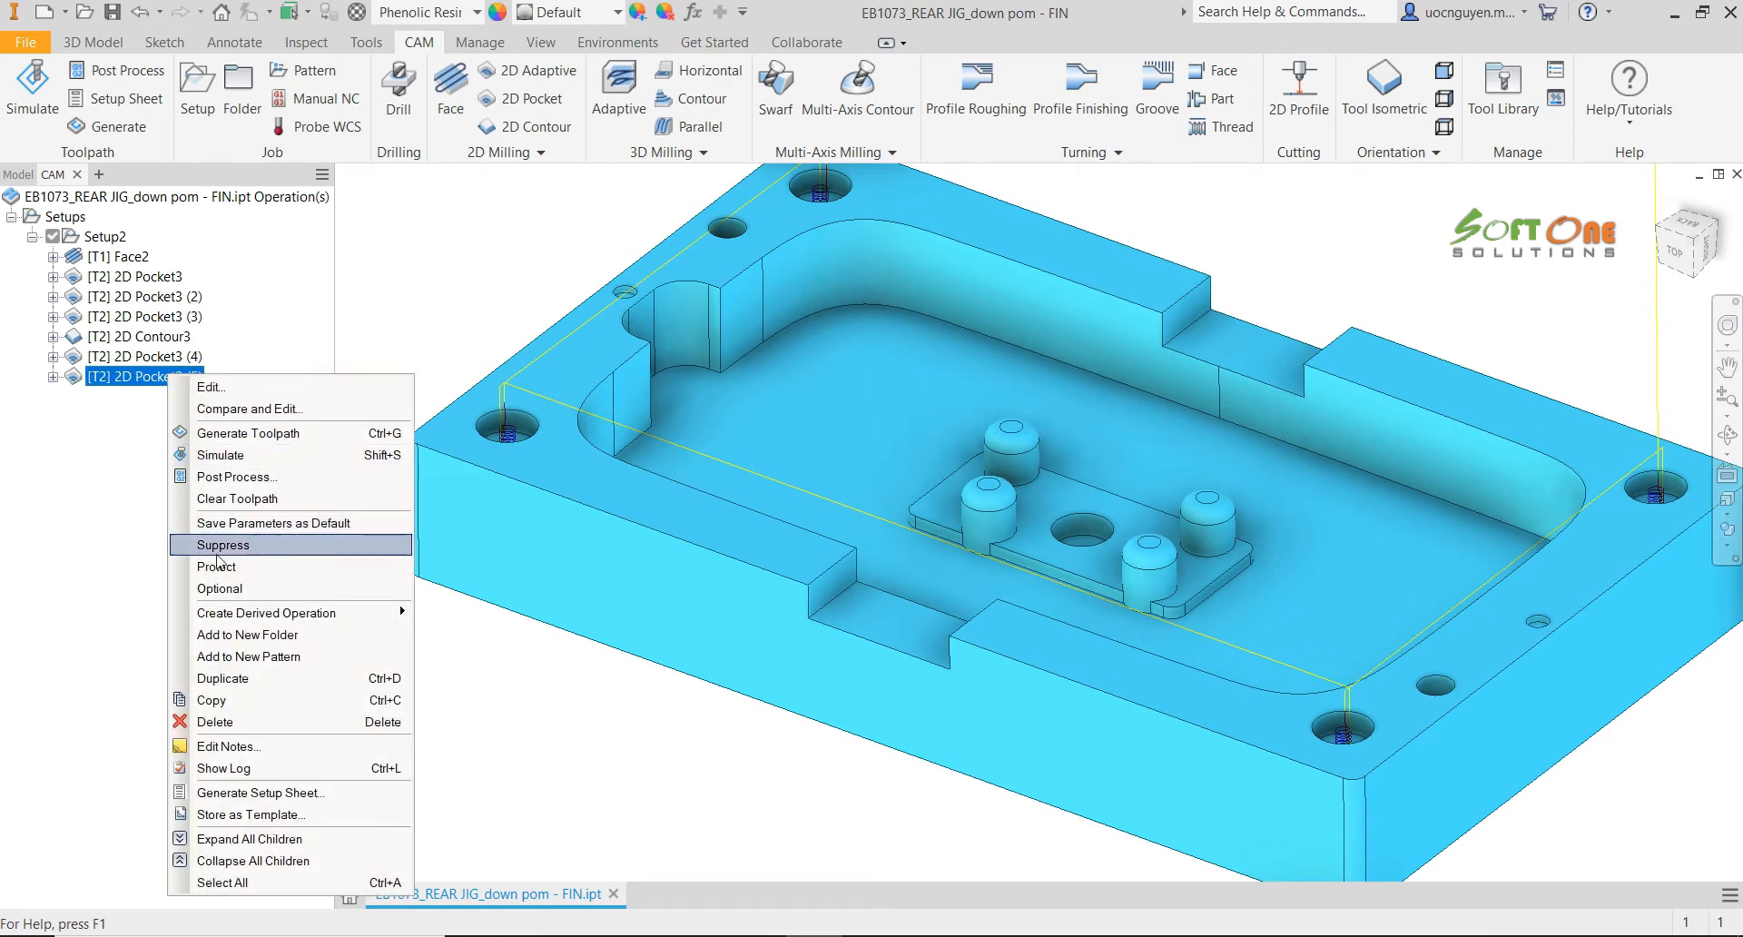
click(241, 683)
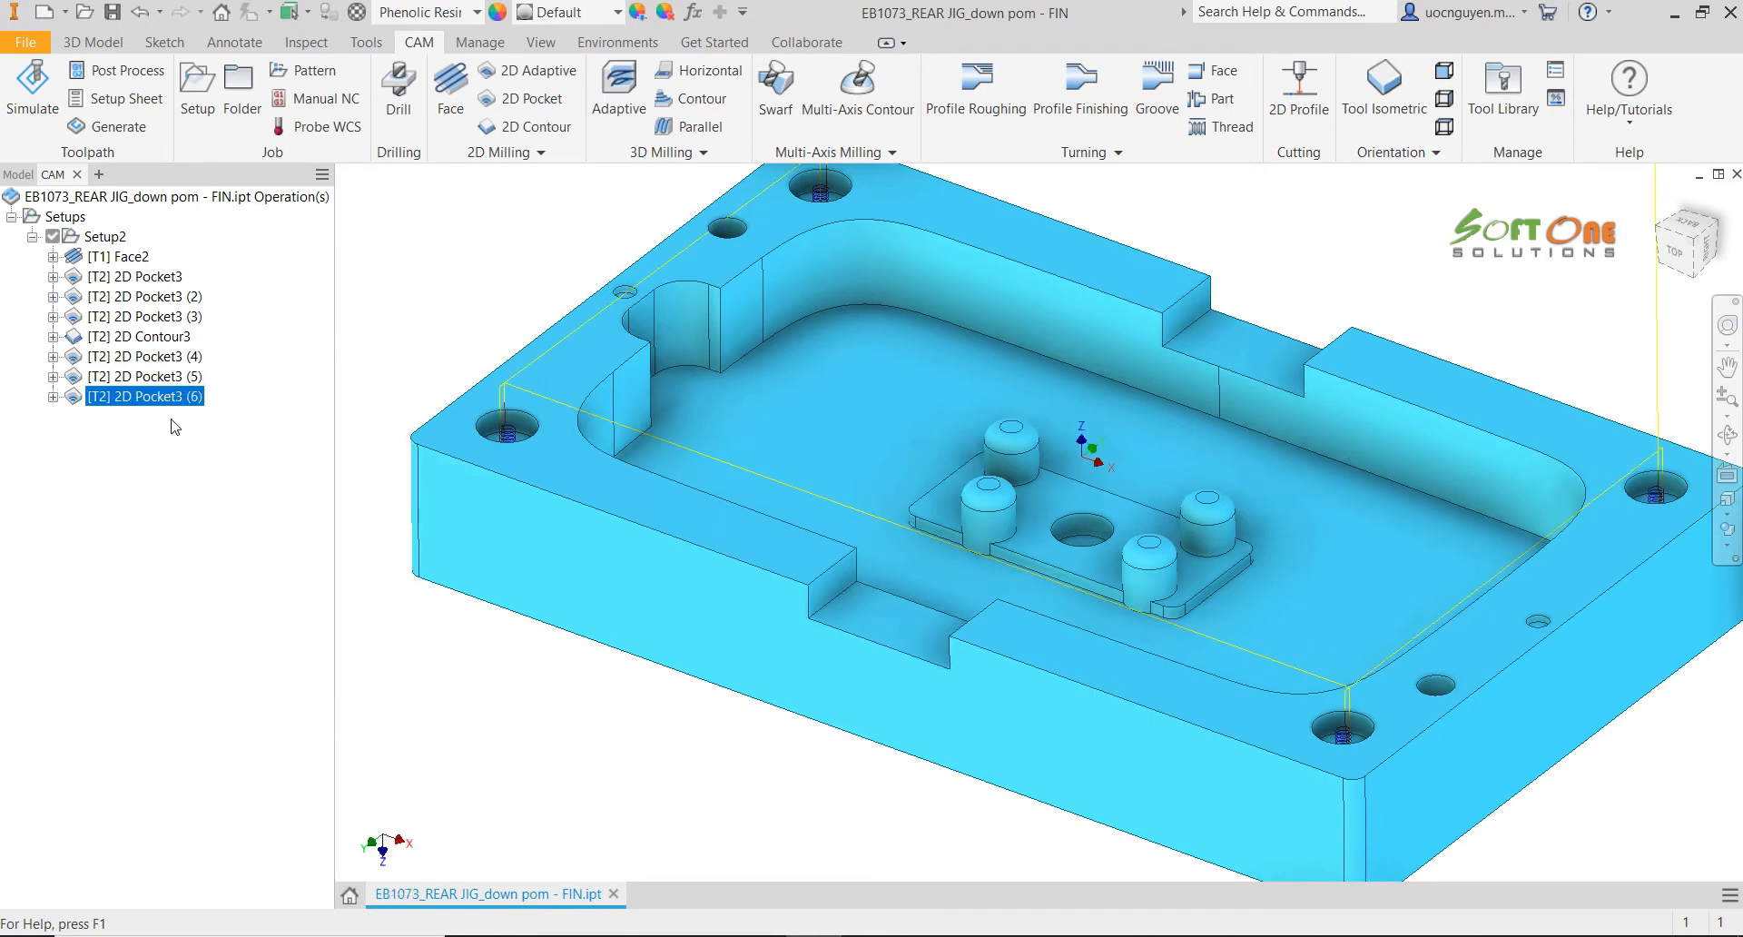
right_click(172, 405)
click(214, 412)
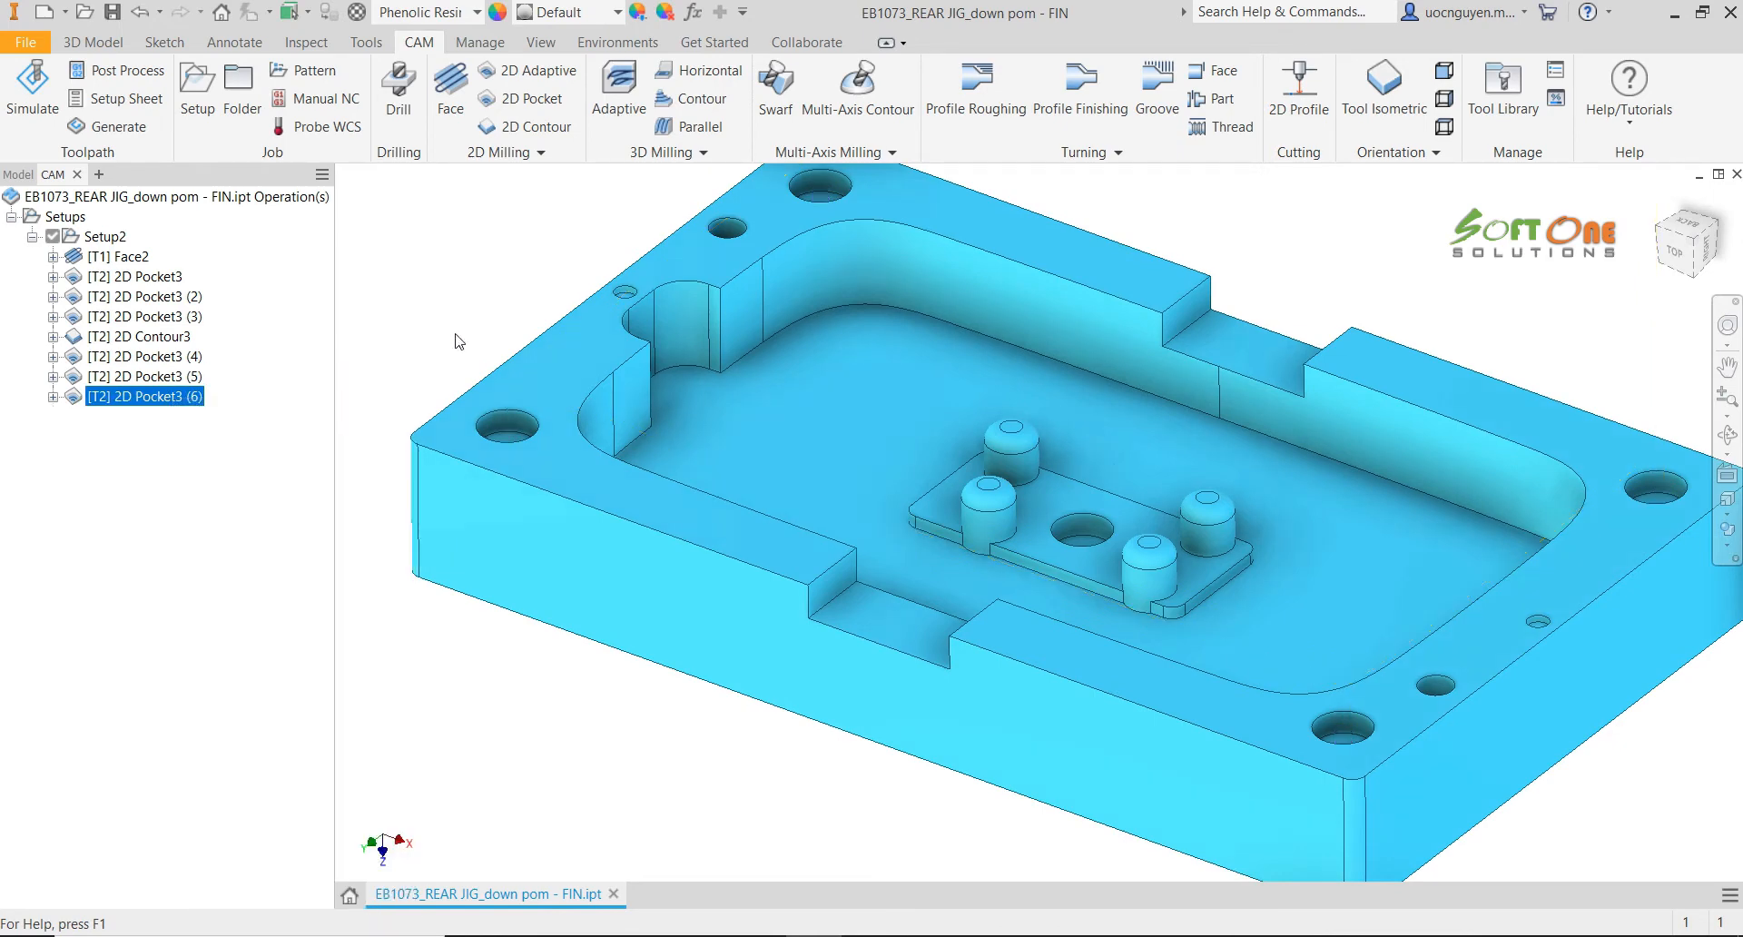
Change the copied pocket operation's tool to #3, the Ø3mm flat mill
scroll(690, 196, down, 5)
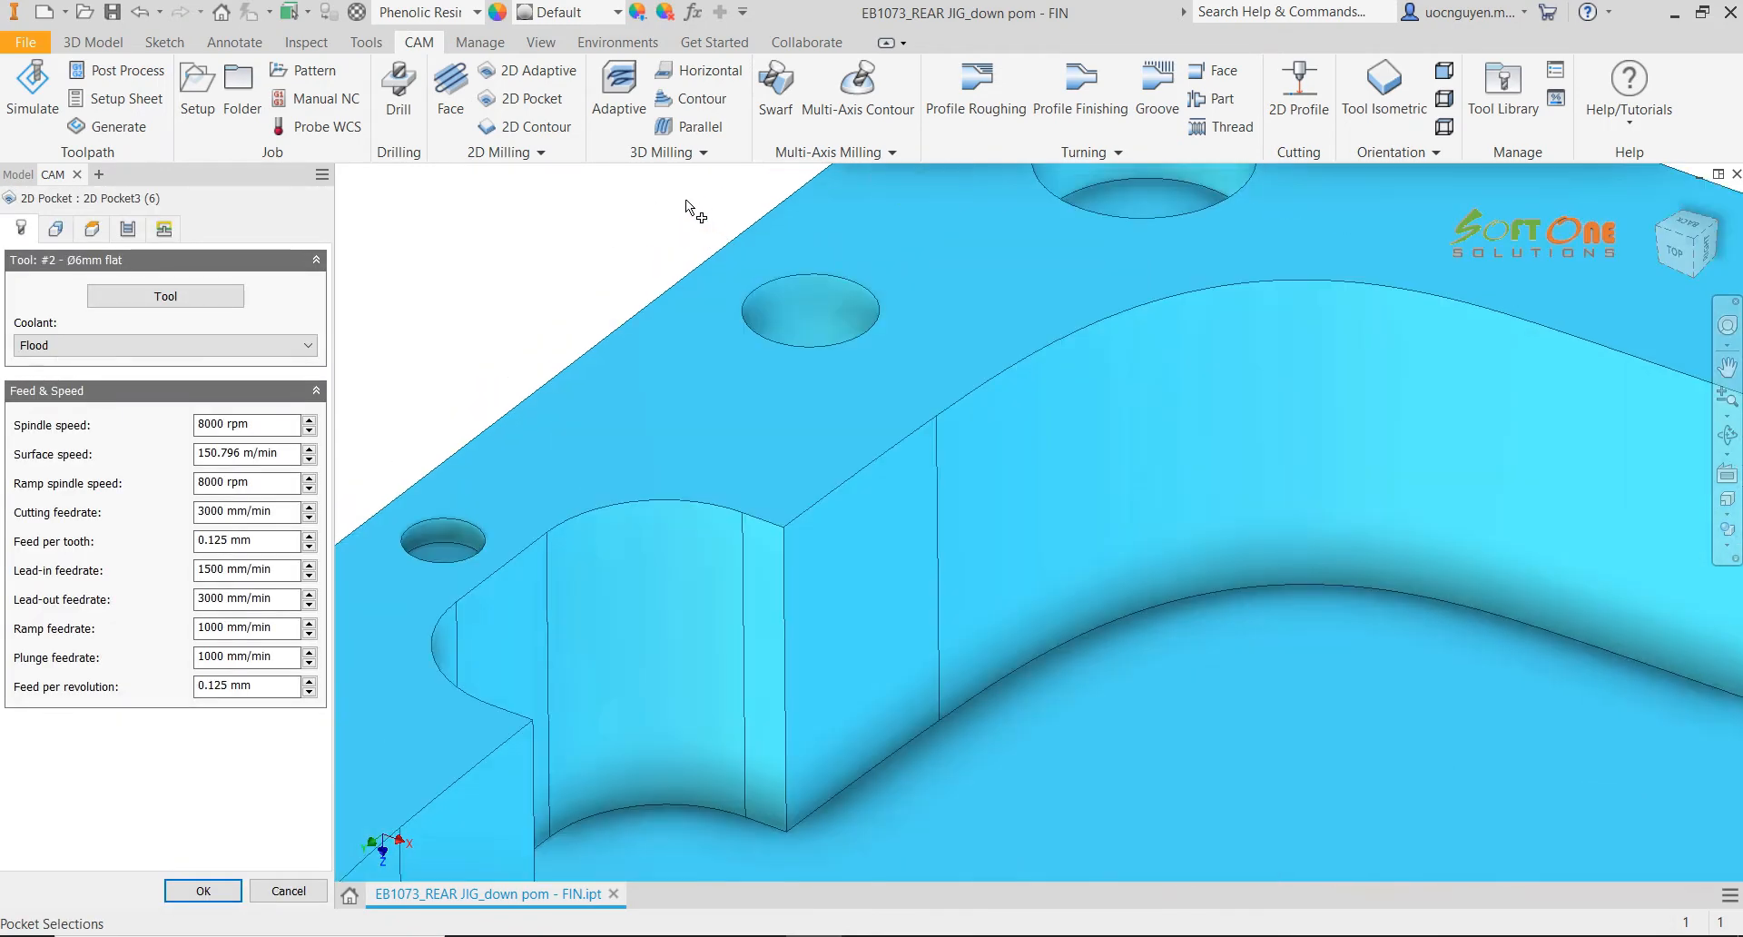
click(113, 291)
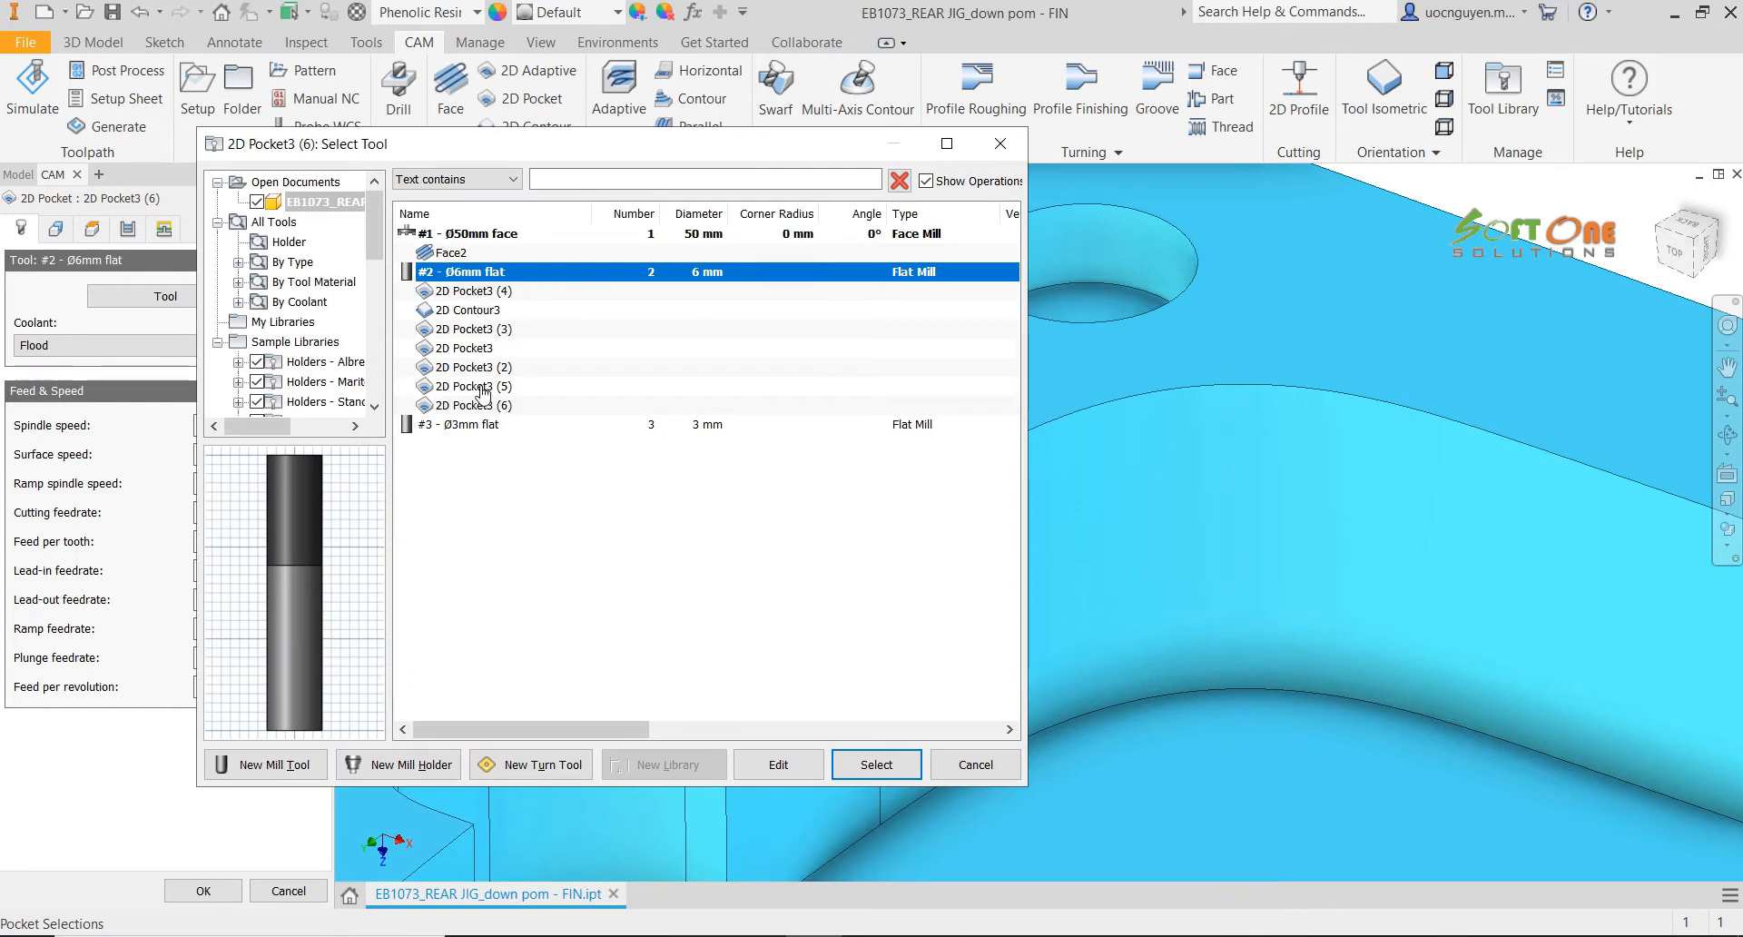
click(474, 425)
click(876, 764)
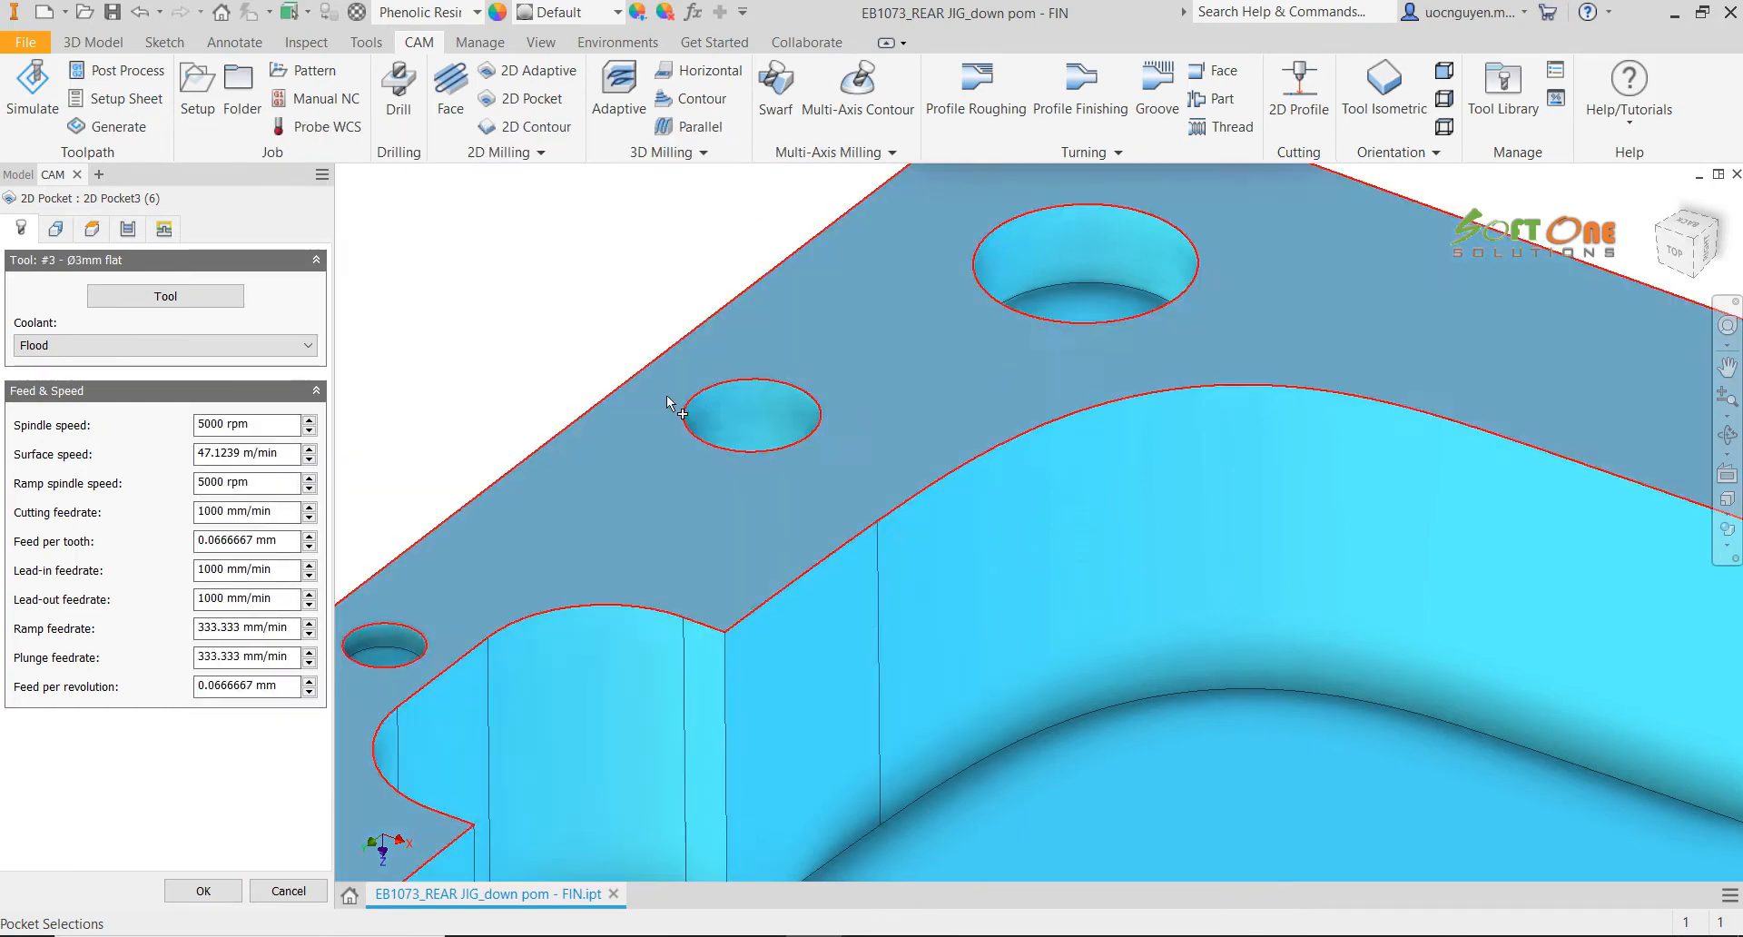
Replace the inherited pocket selections with the bottom contours of the two medium-sized rim holes near opposite corners
scroll(462, 286, up, 5)
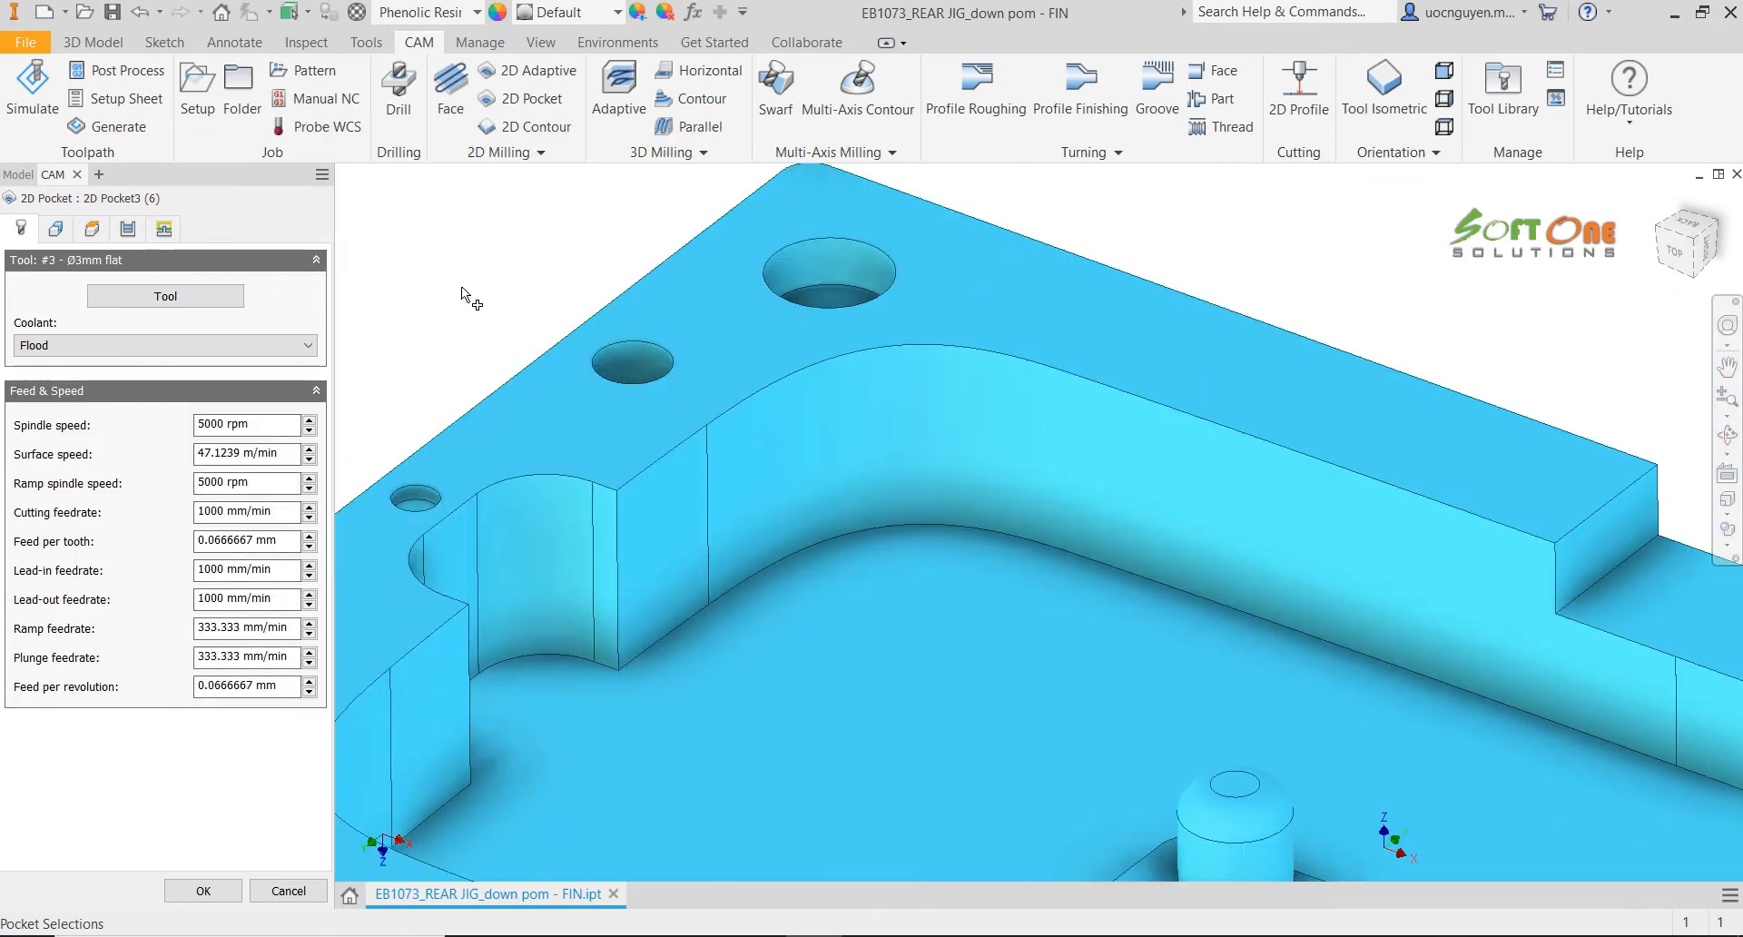
scroll(459, 268, up, 5)
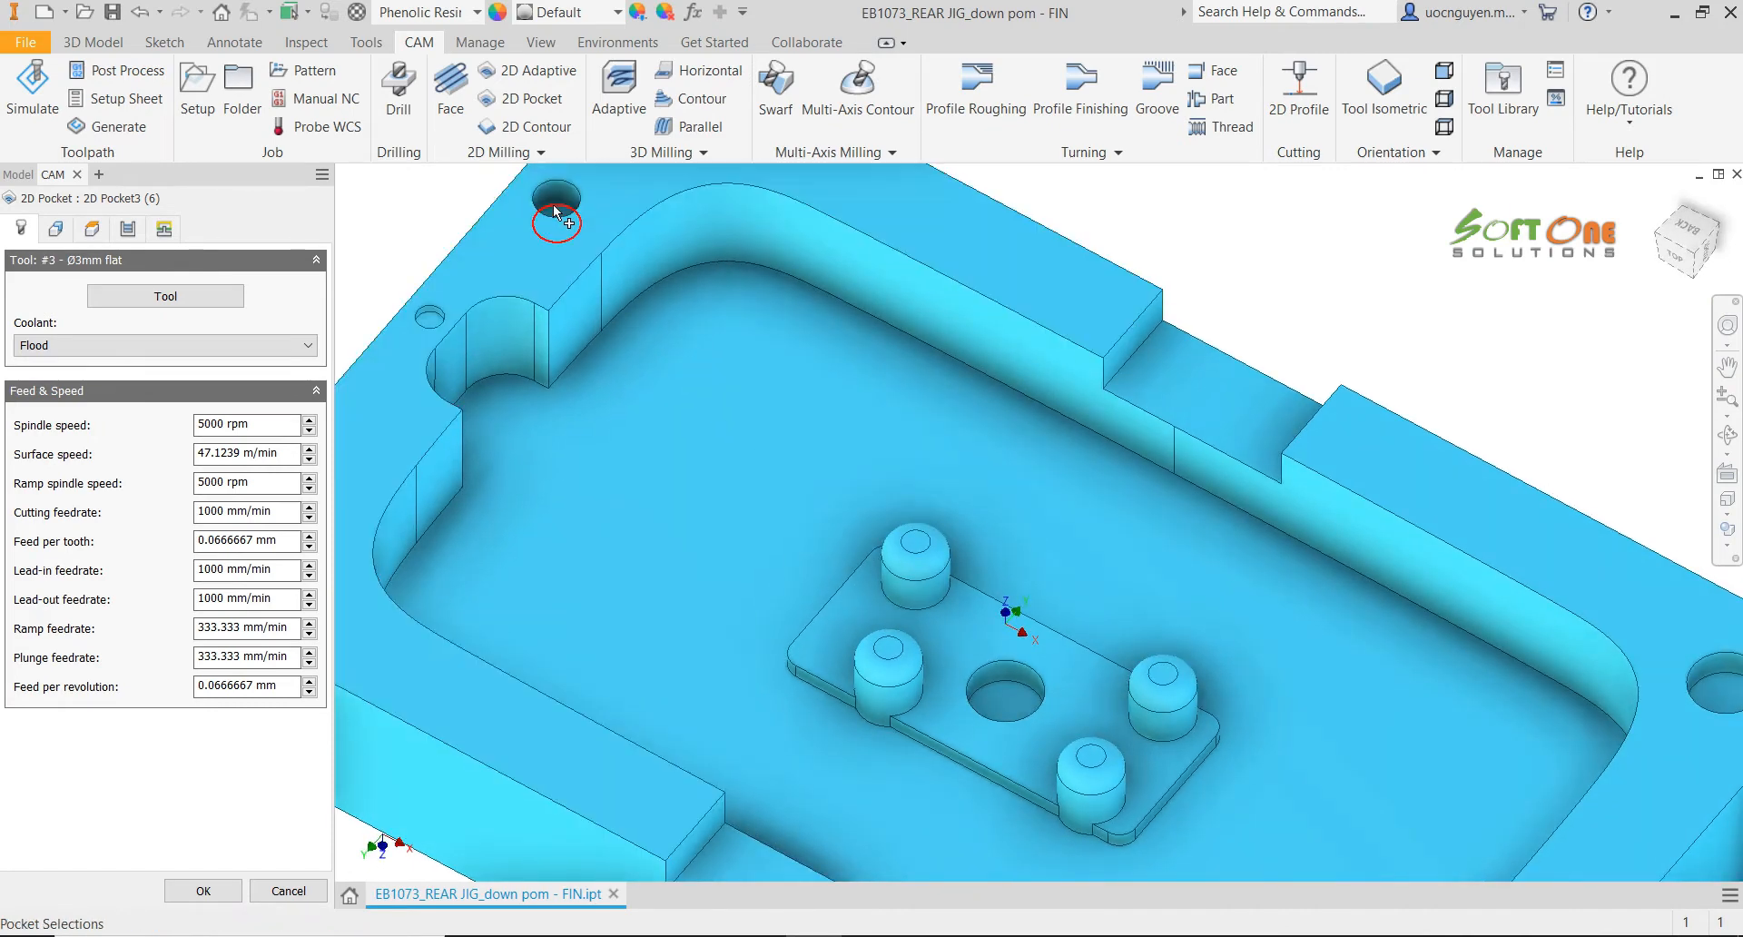
click(554, 211)
scroll(554, 209, up, 3)
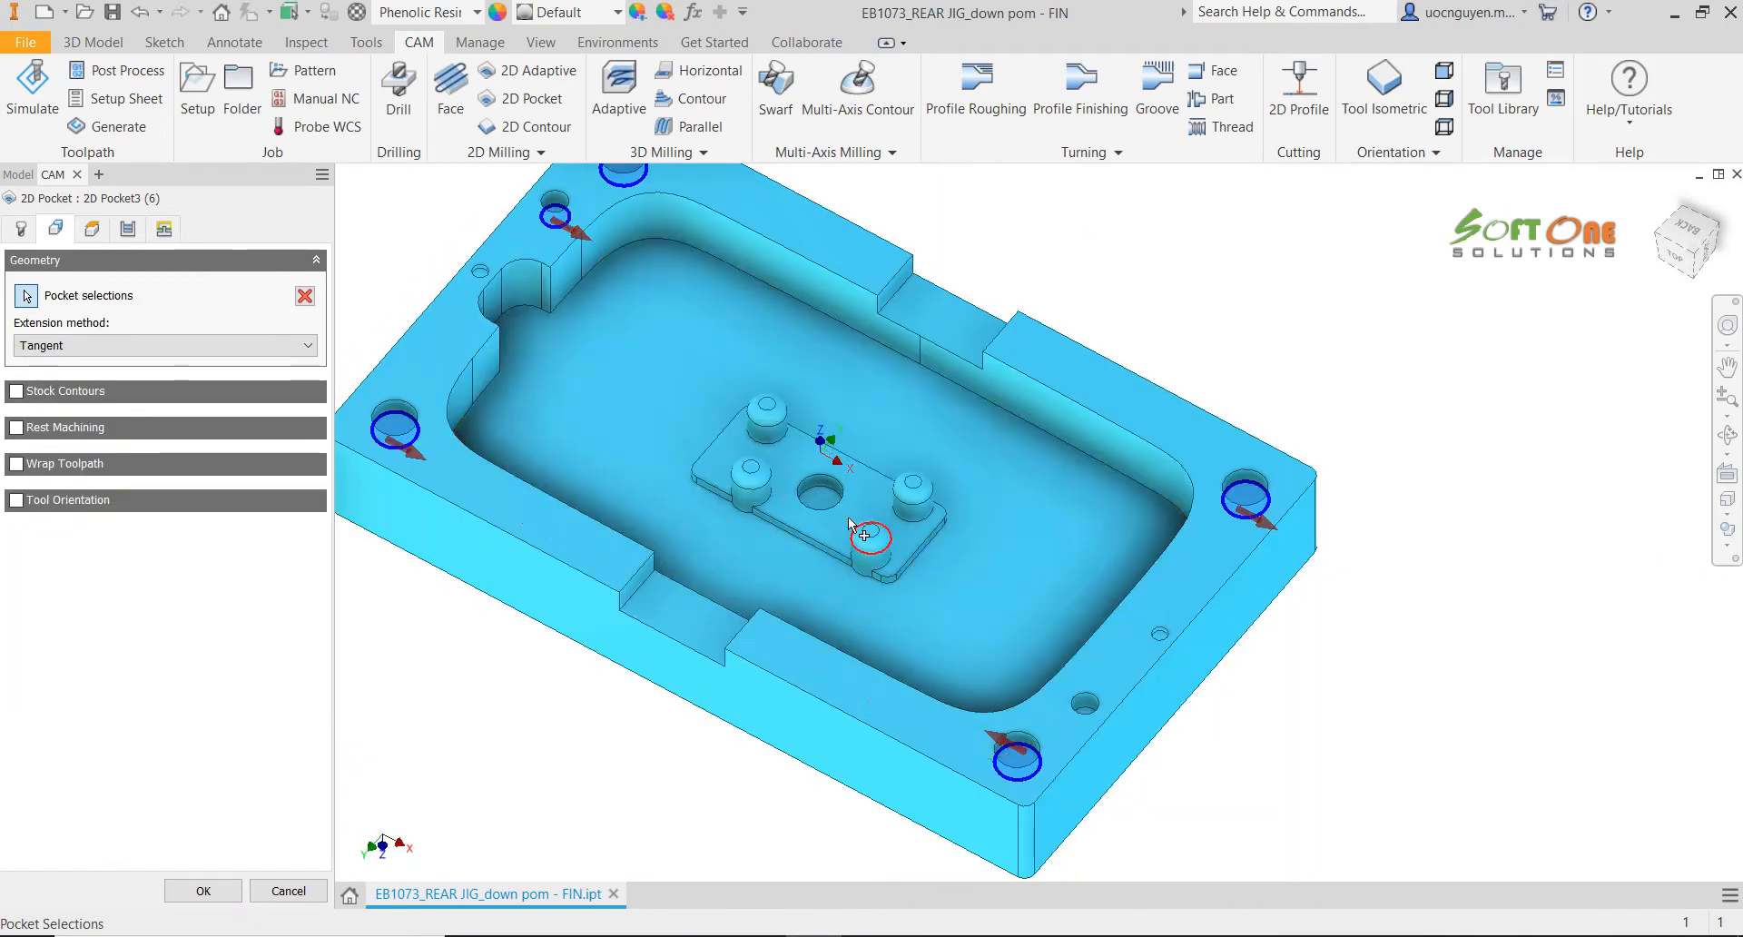
click(304, 296)
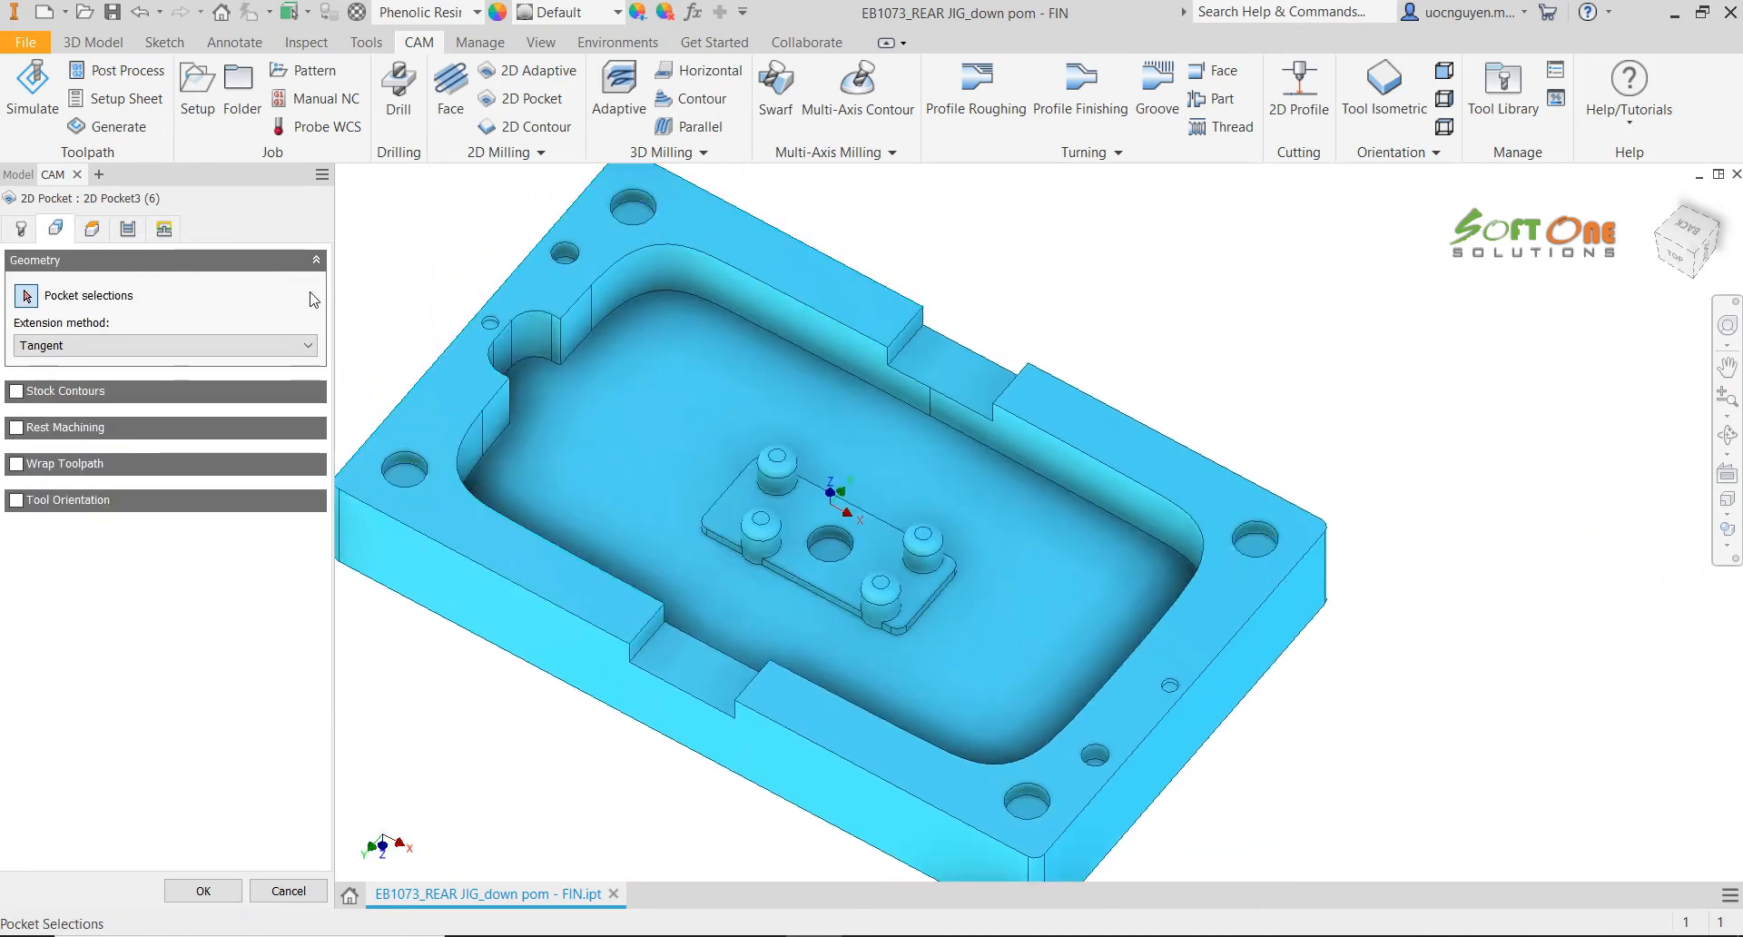
scroll(564, 259, down, 3)
click(579, 270)
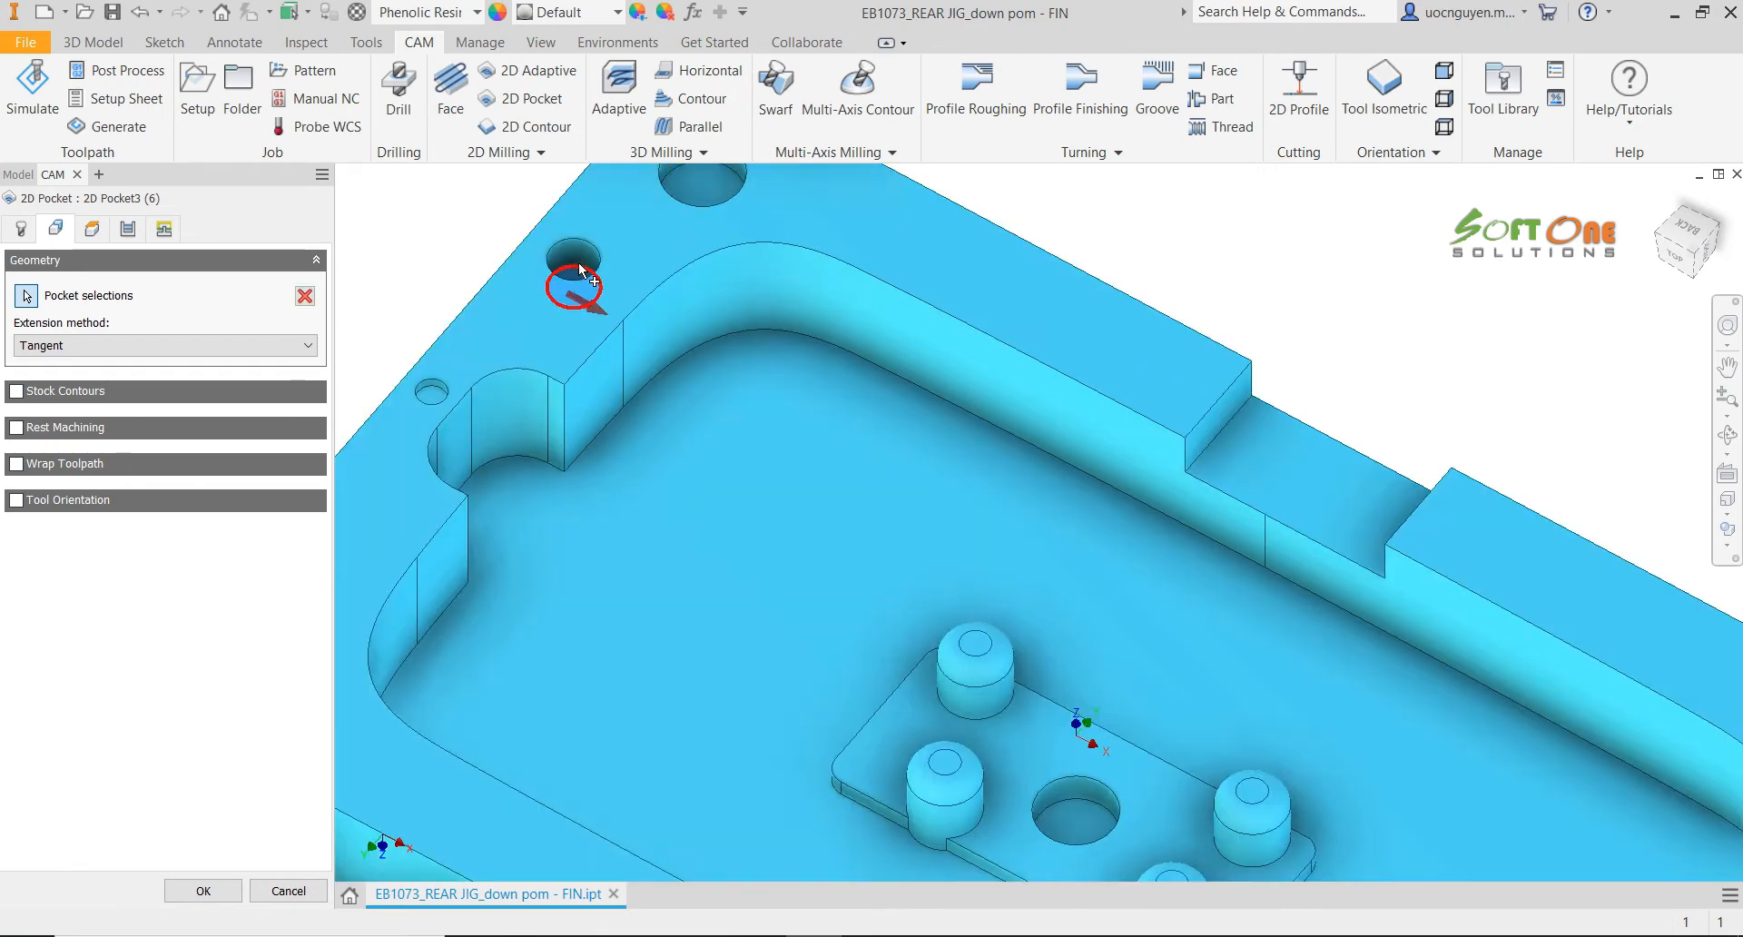
scroll(586, 269, up, 3)
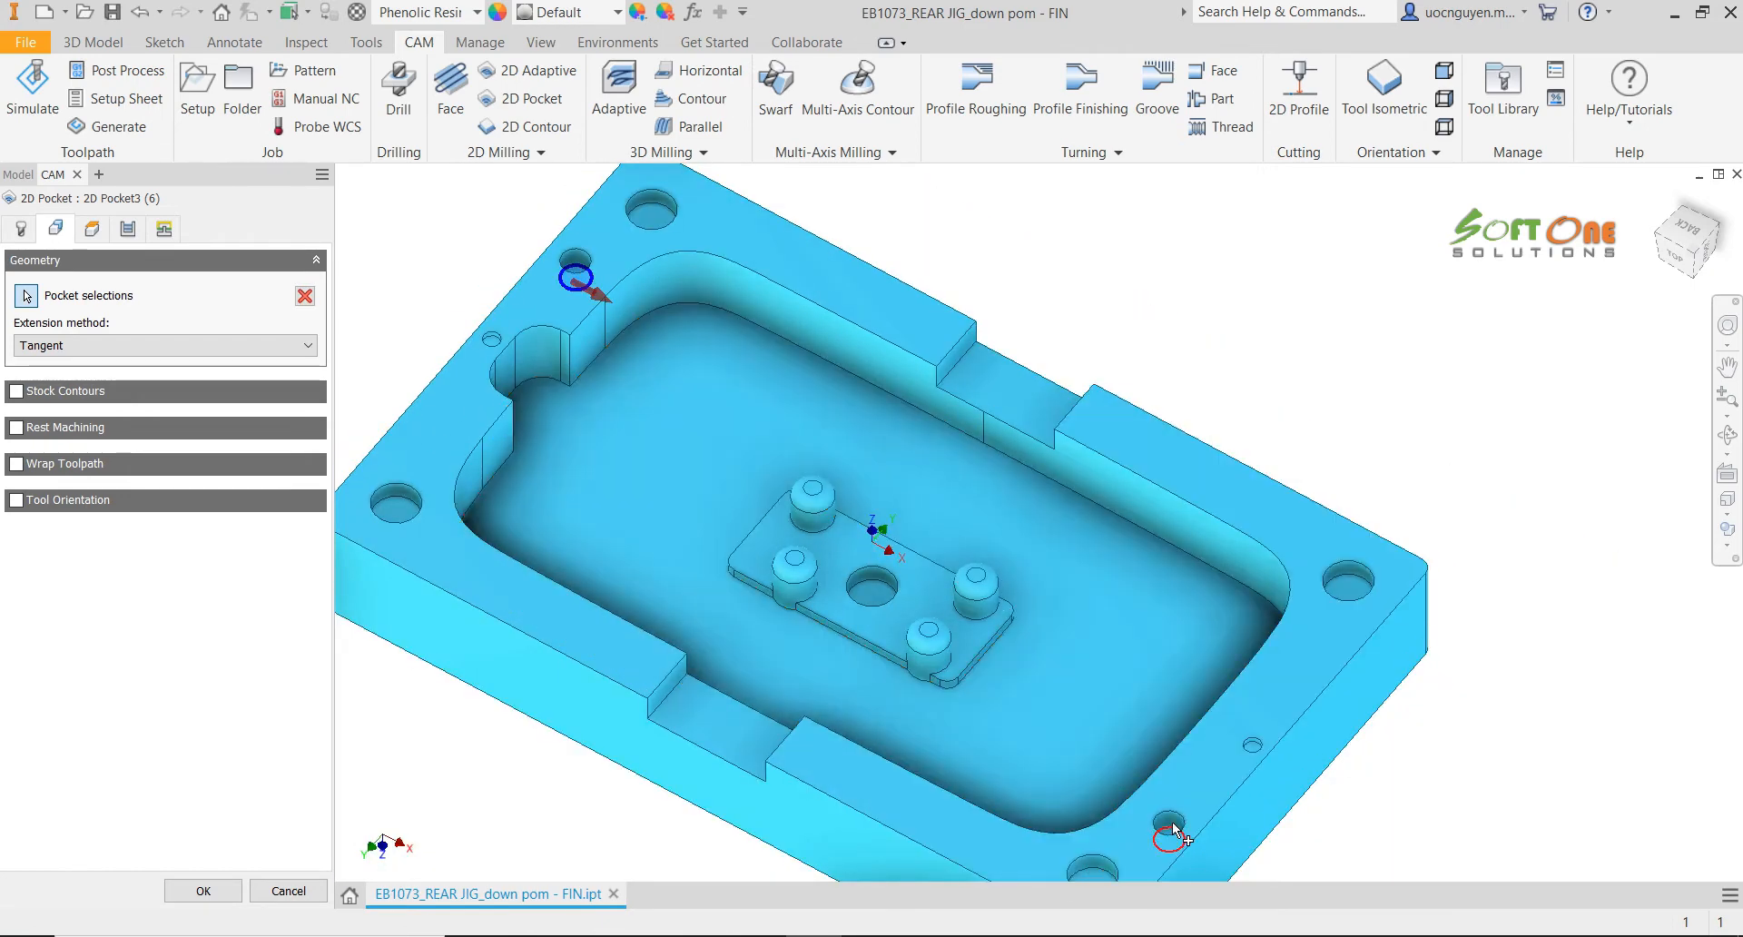
click(1173, 822)
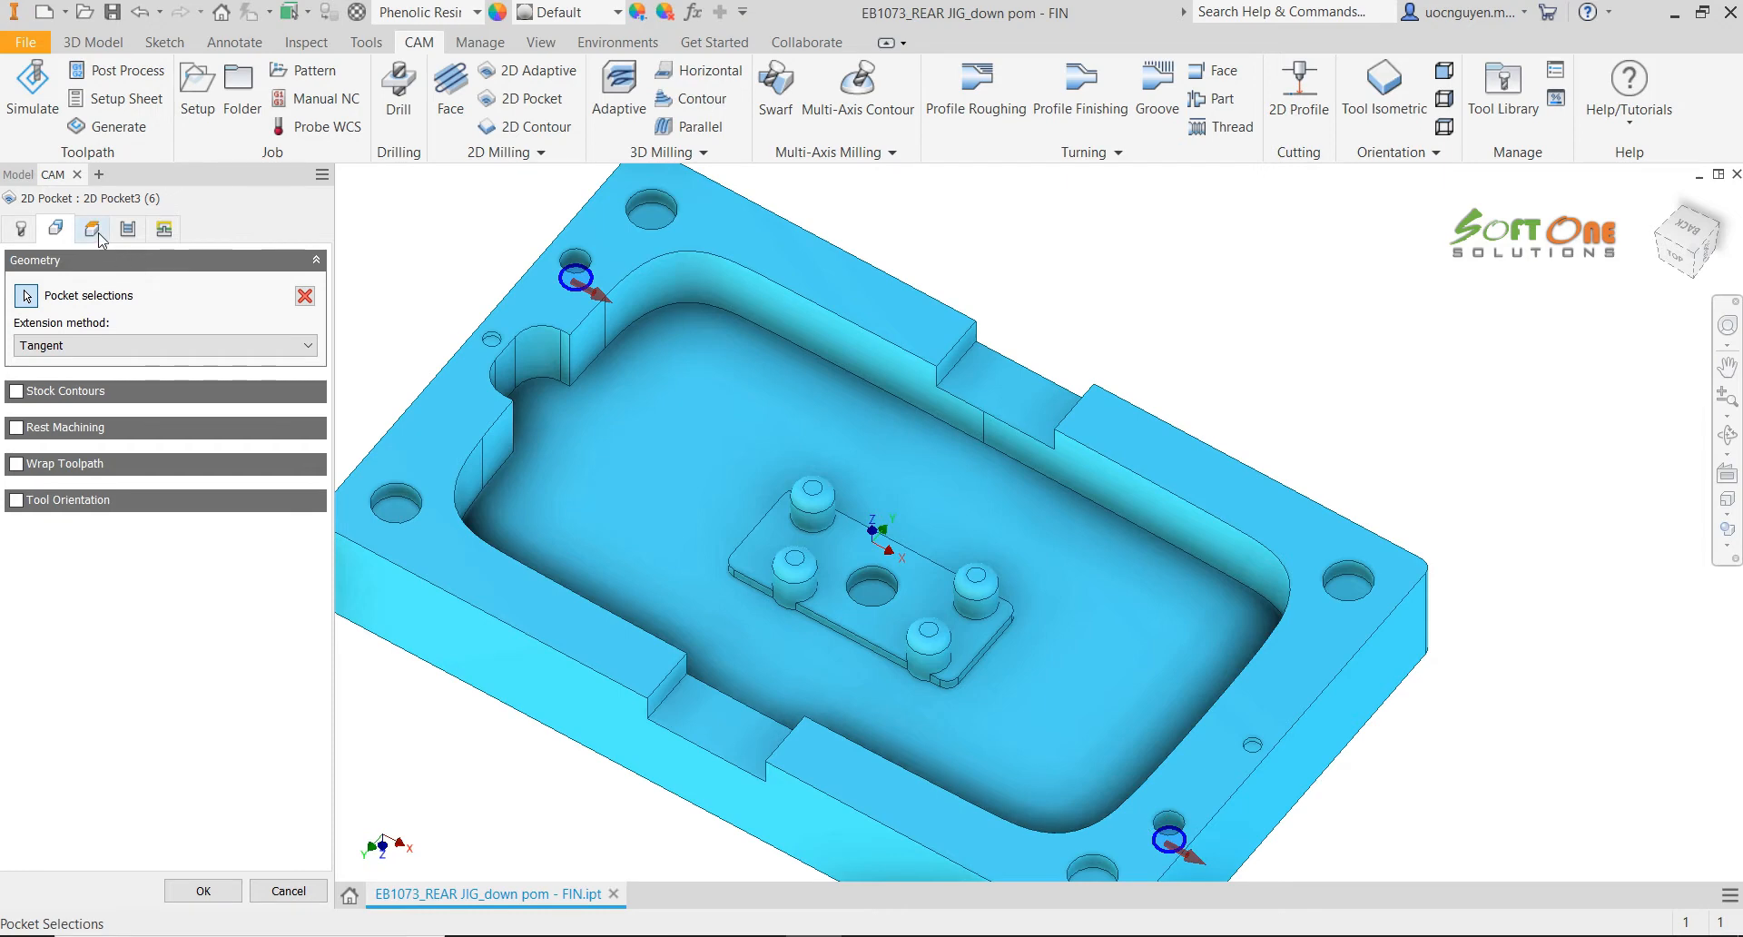
Set the maximum roughing stepdown to 0.25 mm for the medium-hole pocket and open its linking settings
click(93, 230)
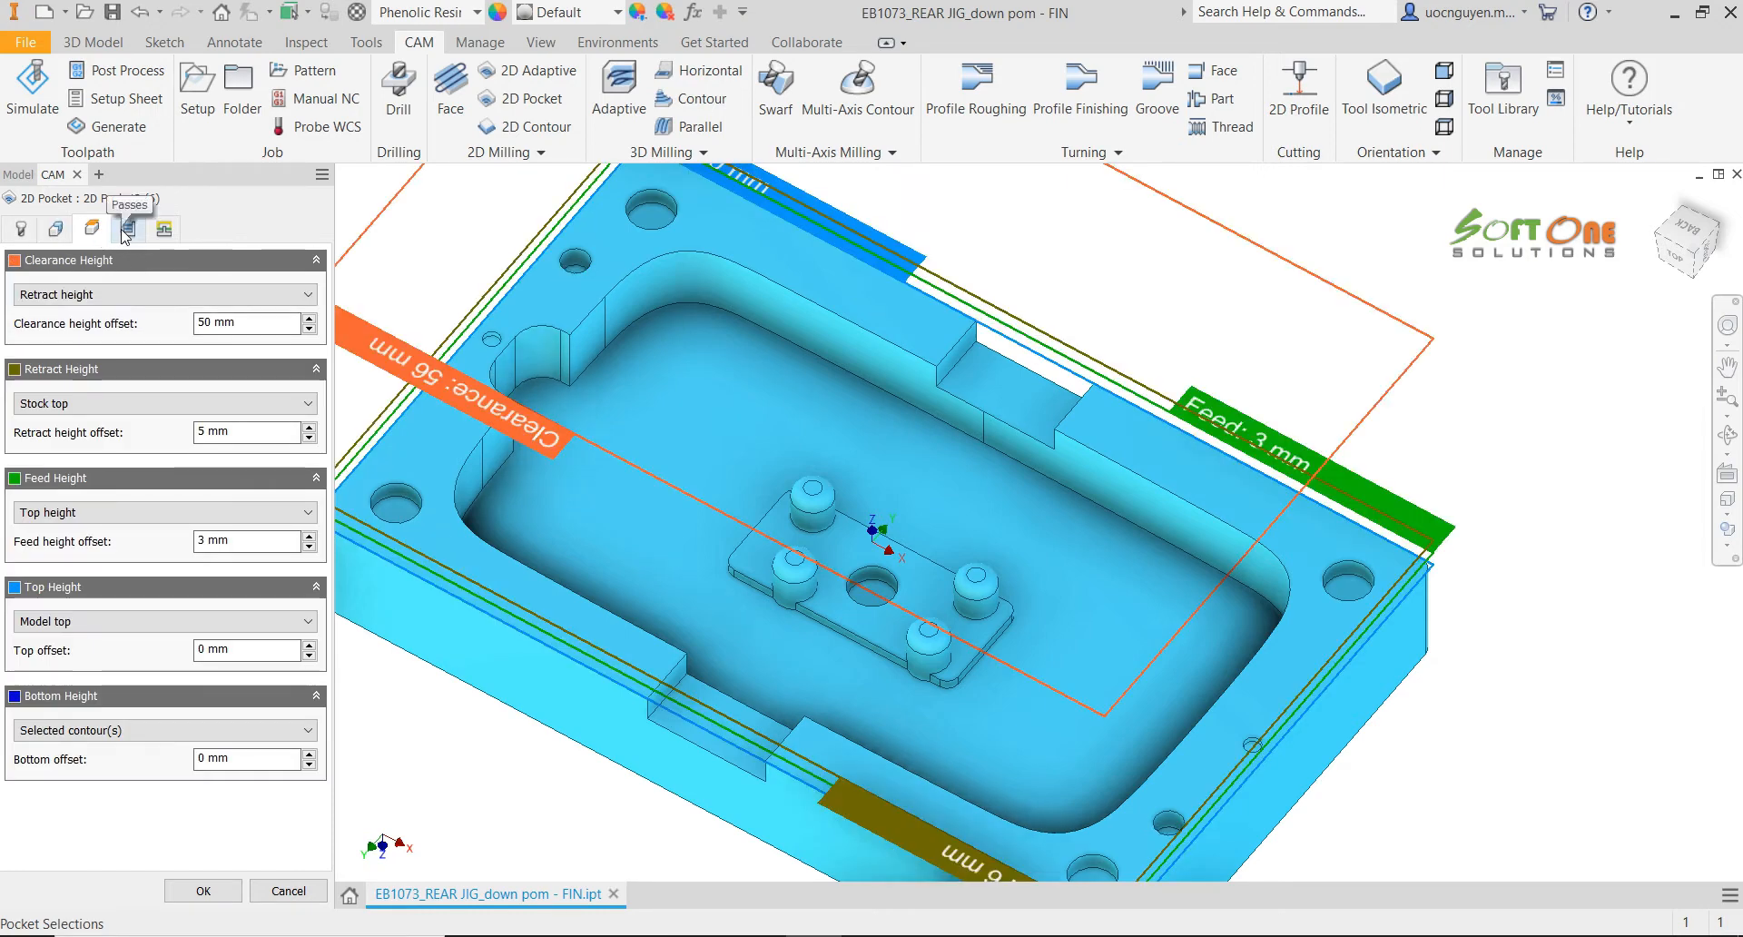
click(127, 232)
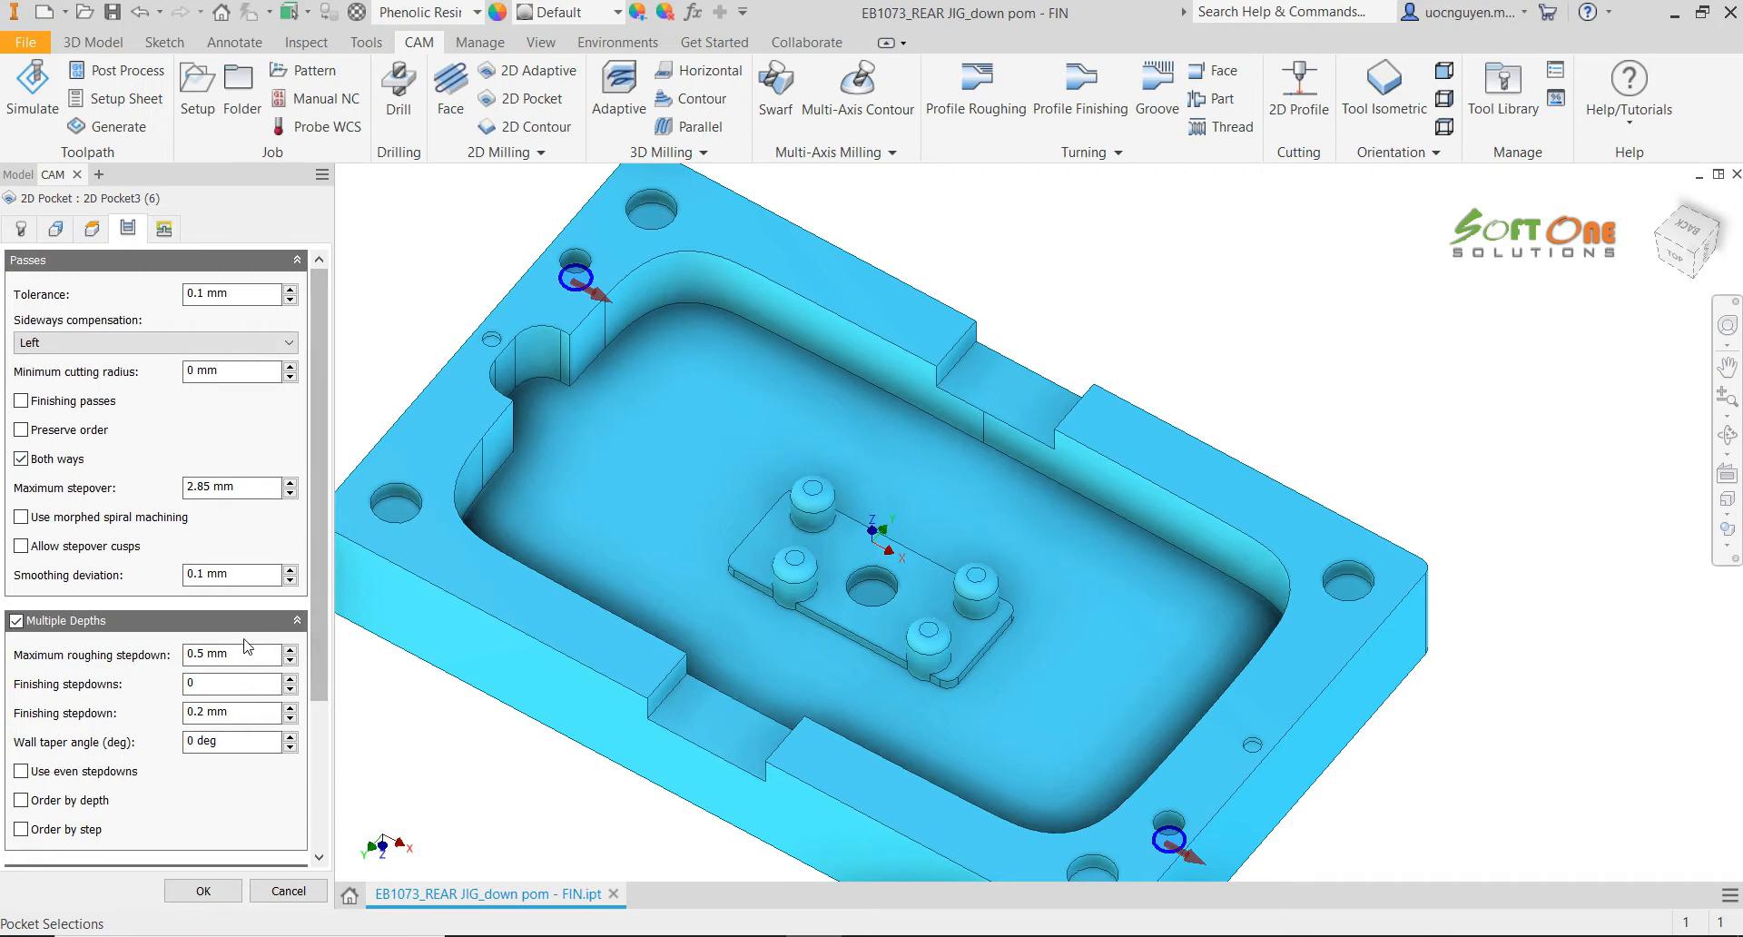
click(226, 656)
text(0.)
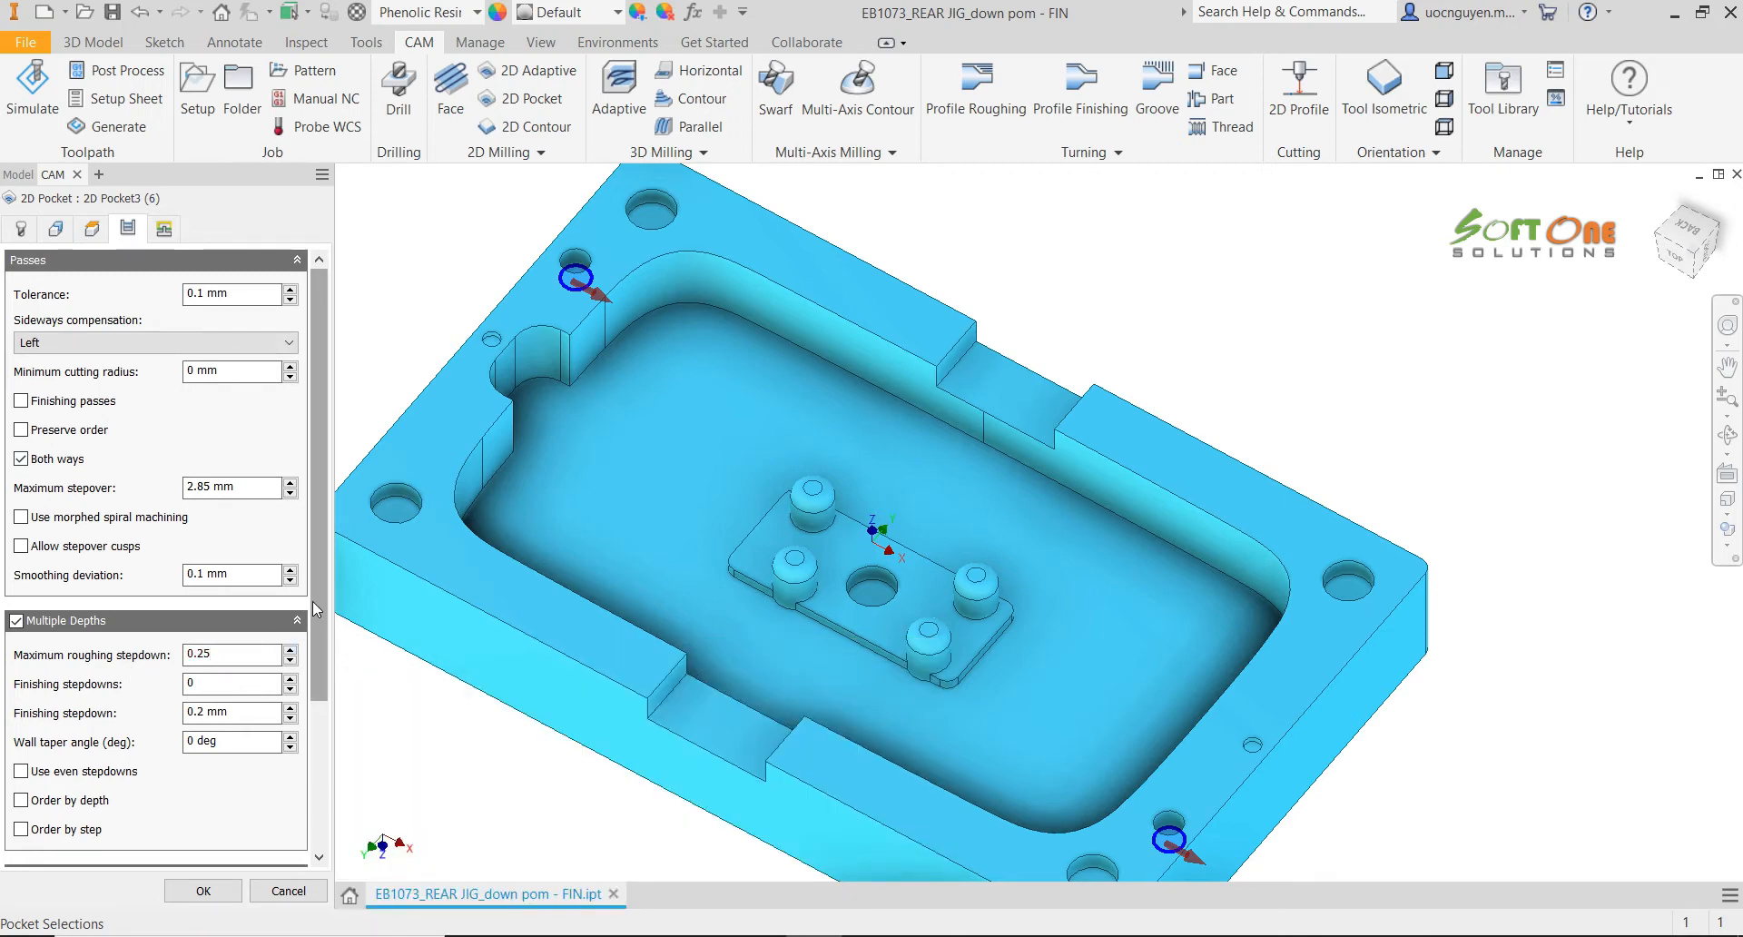
scroll(320, 601, down, 5)
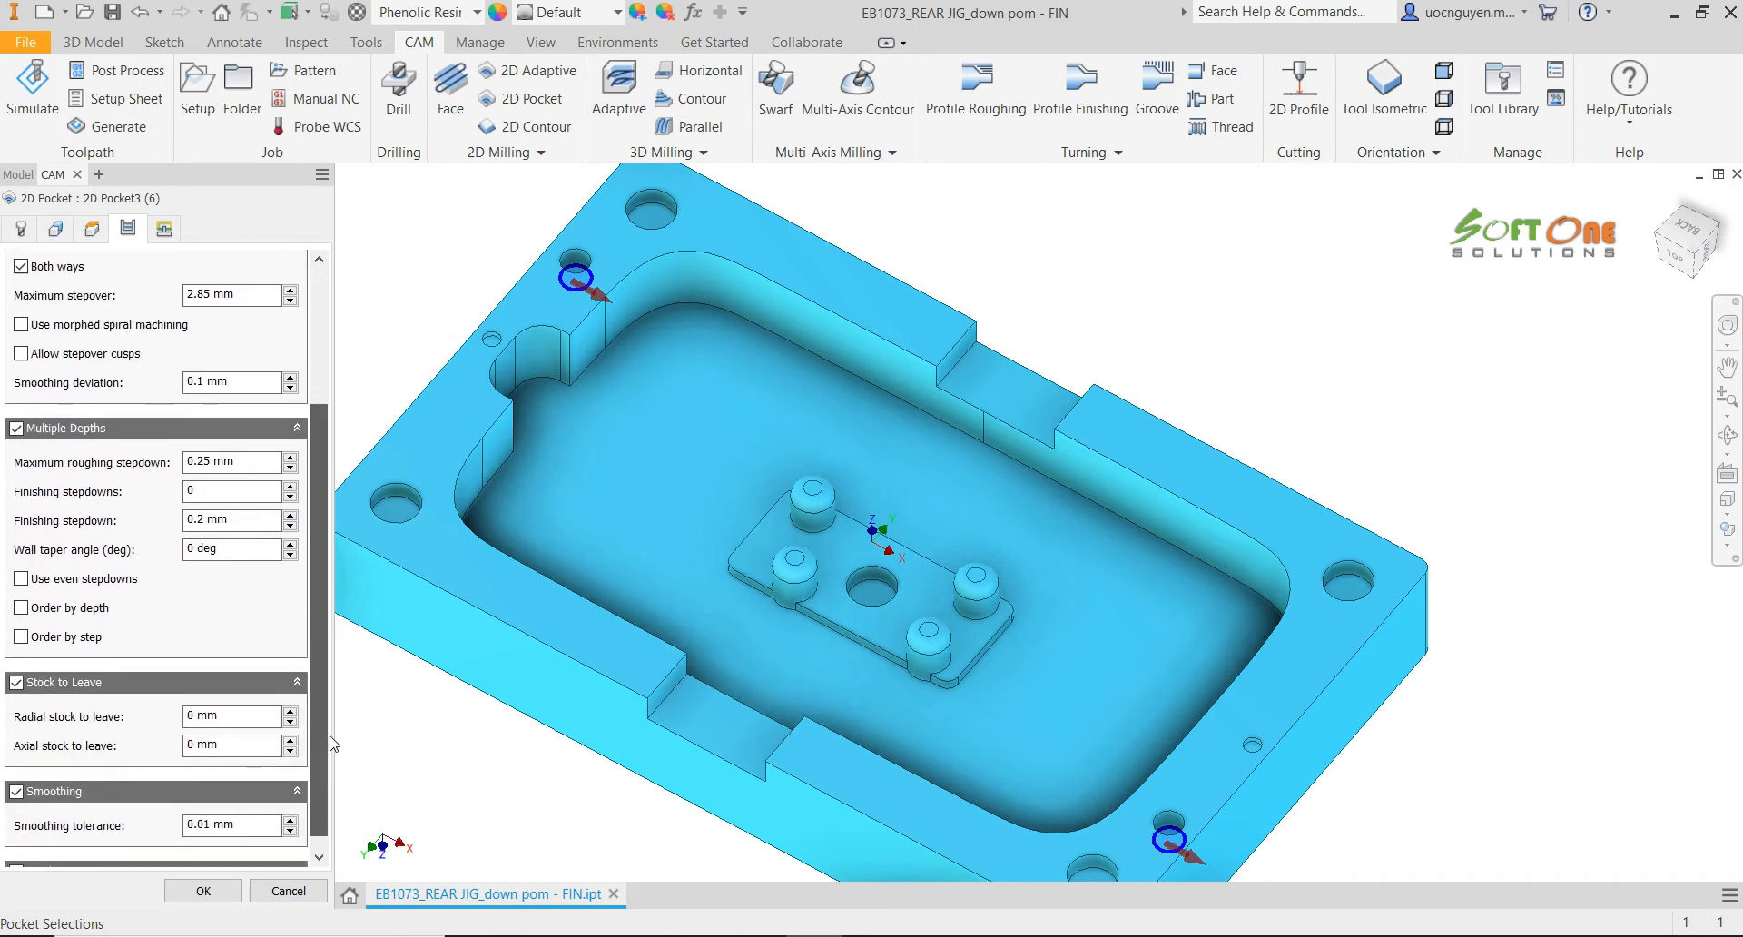
click(165, 228)
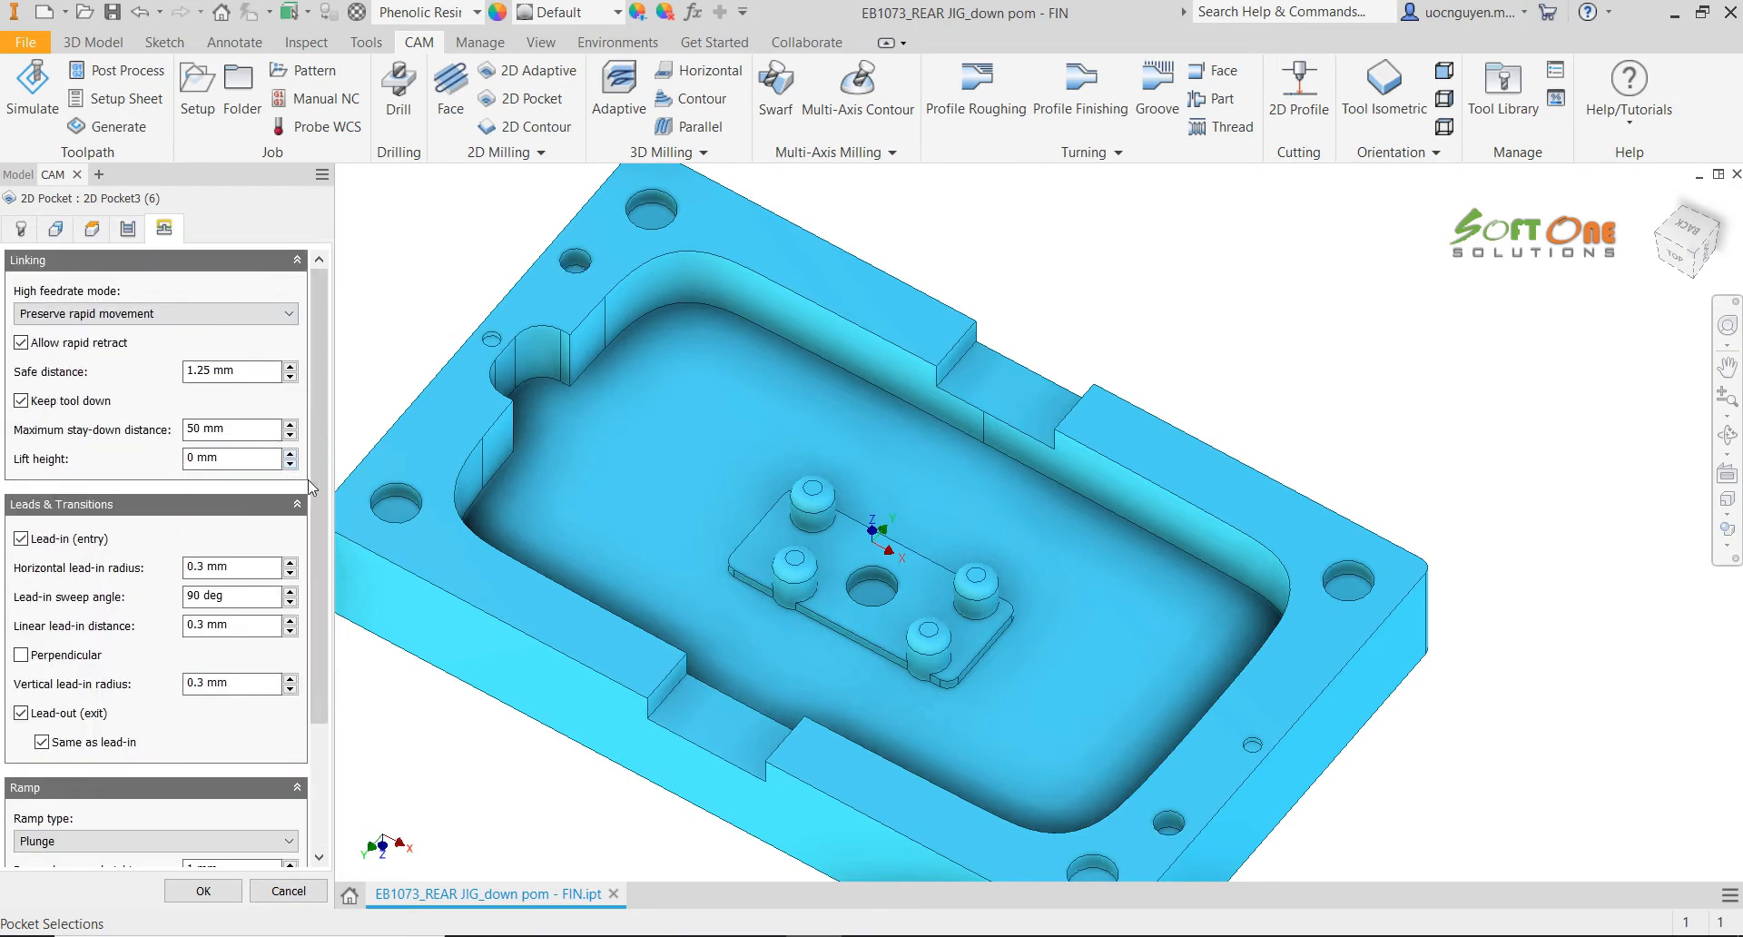
Set the ramp clearance height to 0.5 mm for the medium-hole pocket and accept the operation
scroll(330, 525, down, 1)
scroll(331, 590, down, 3)
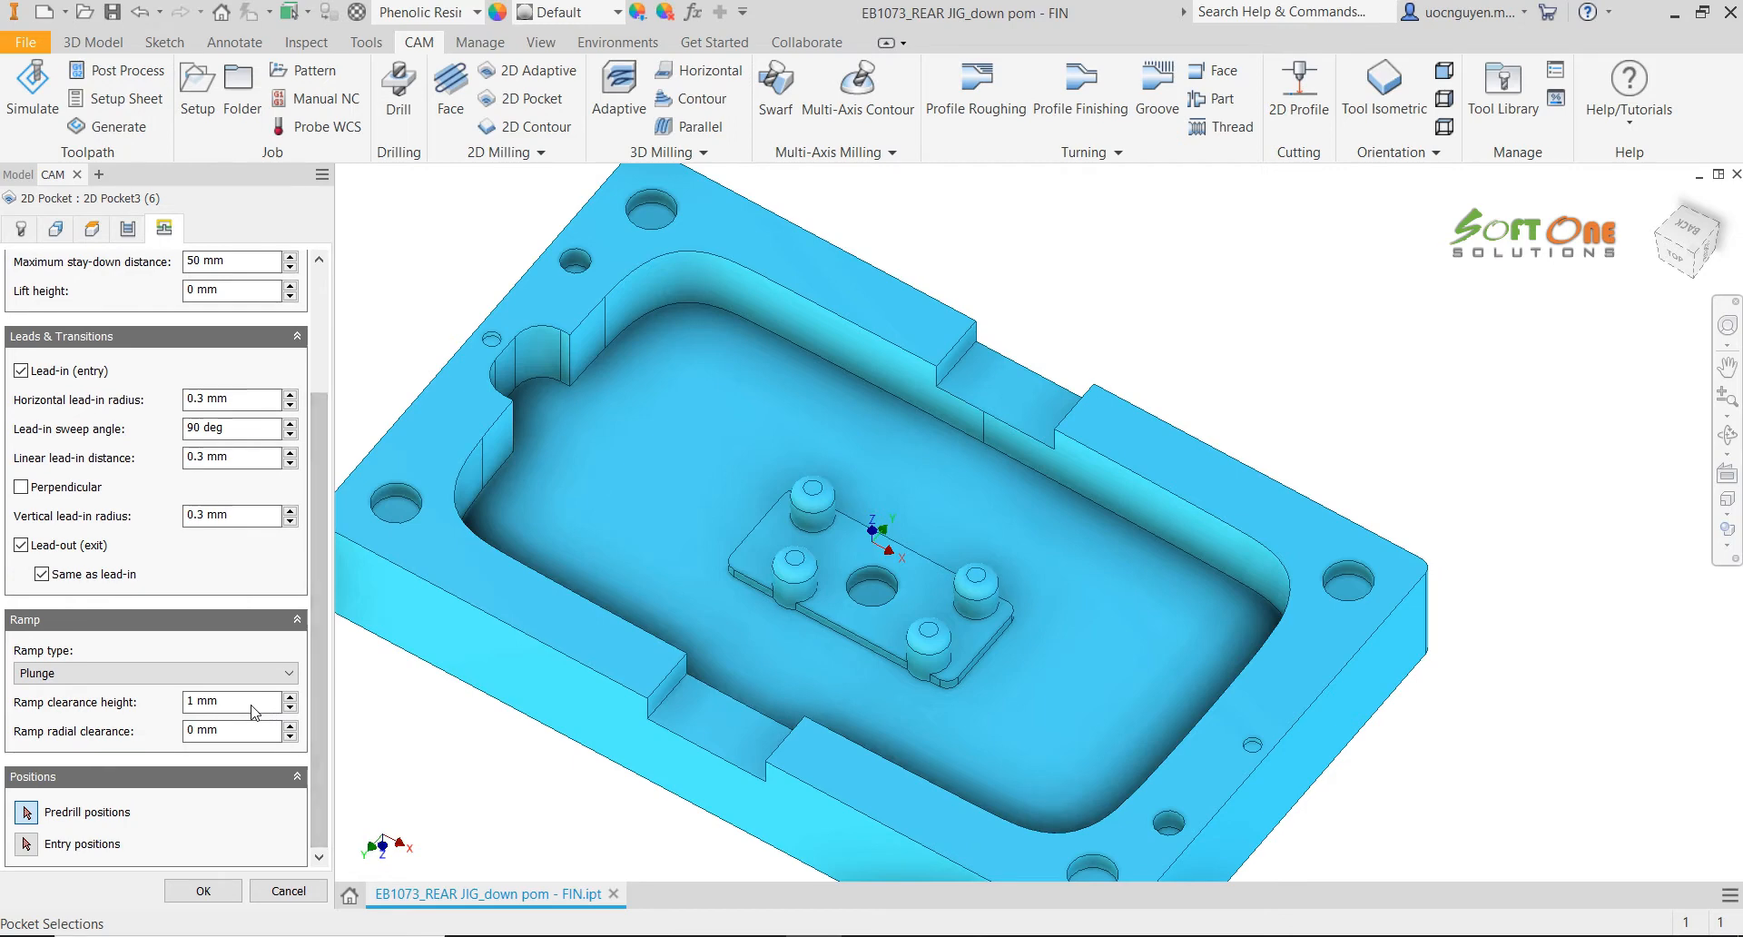
click(221, 704)
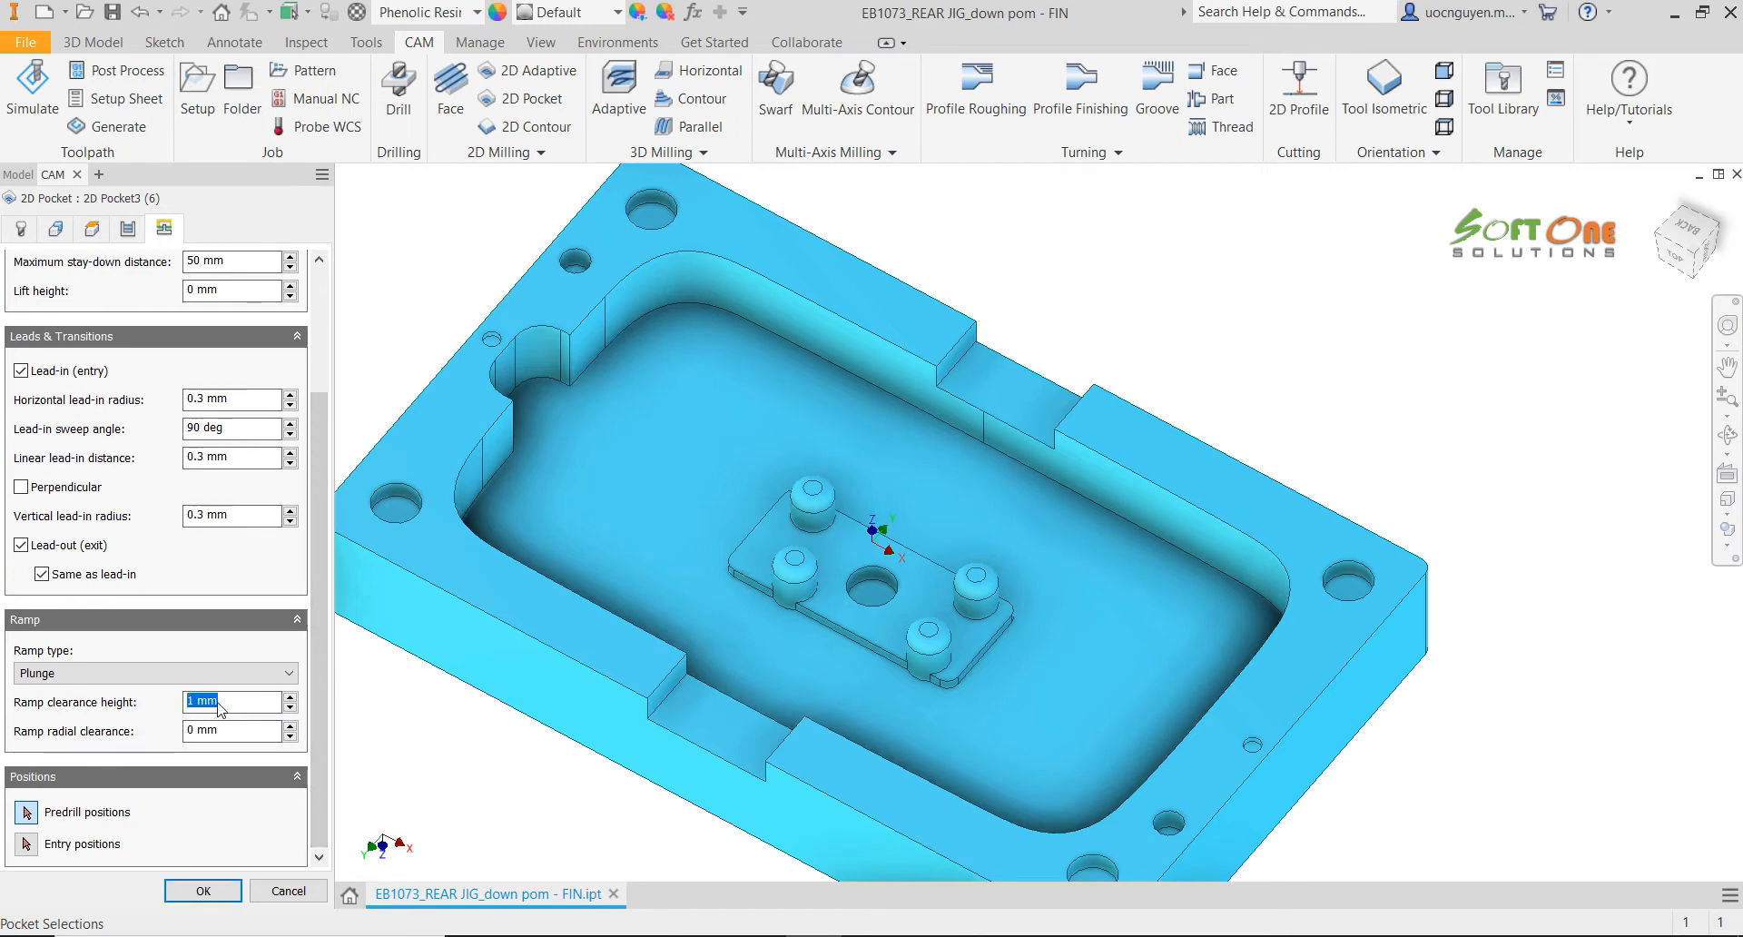
text(0.5)
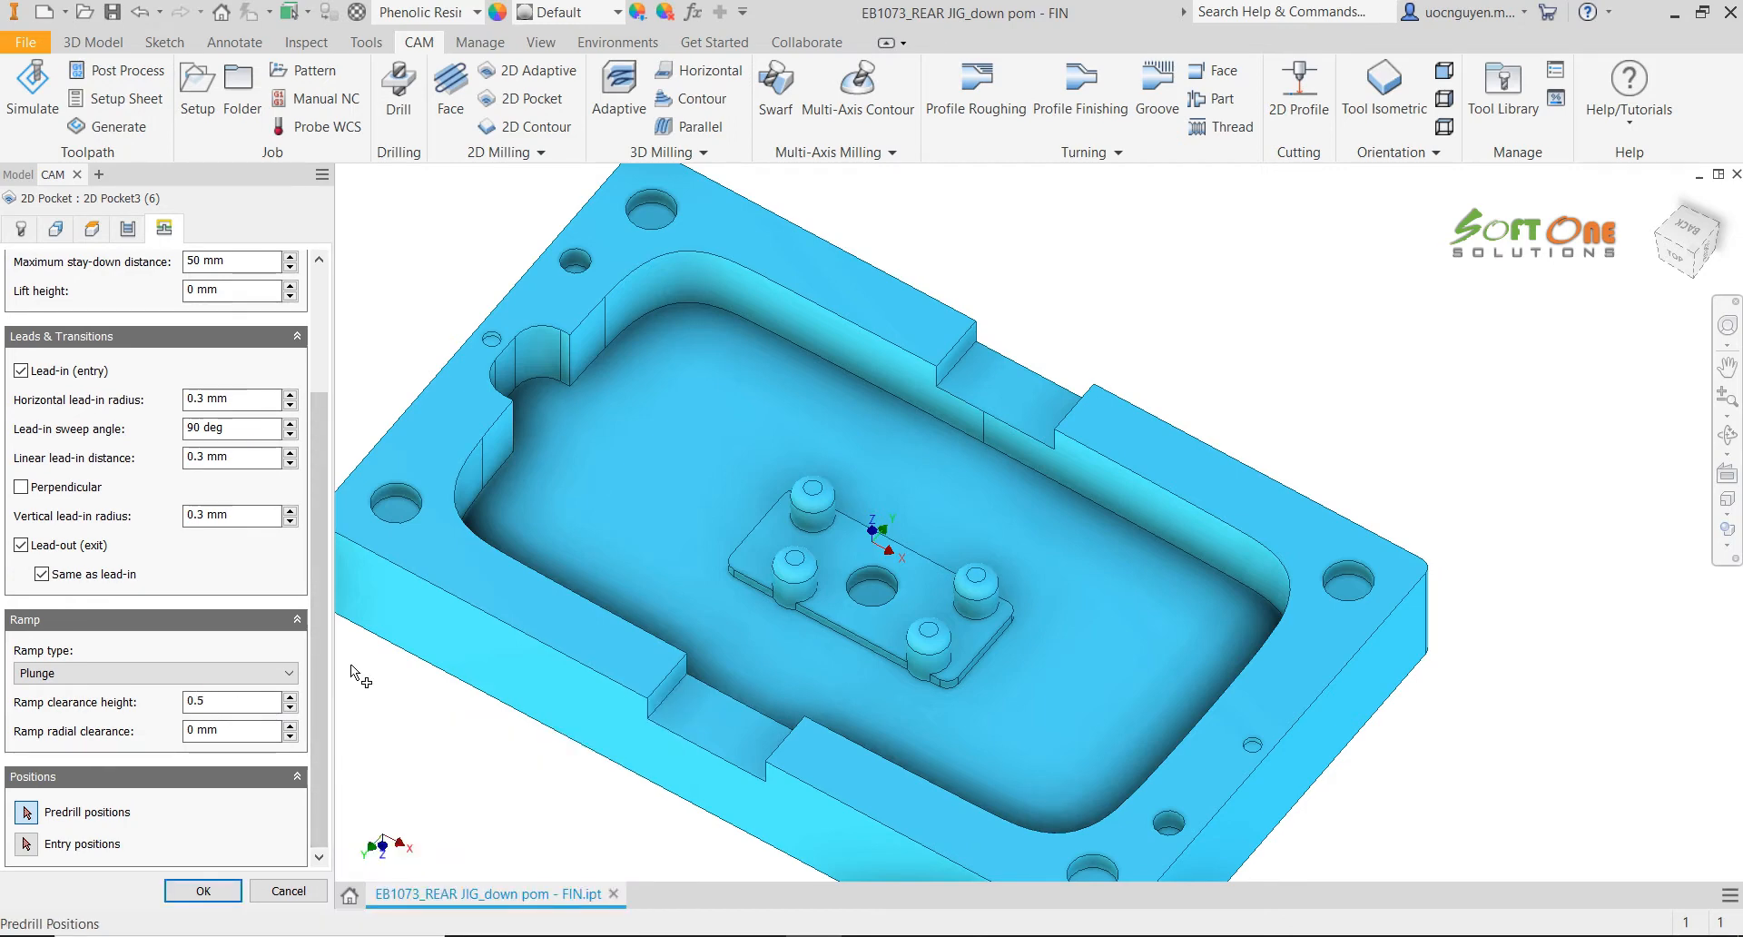
scroll(321, 663, up, 2)
scroll(316, 590, up, 2)
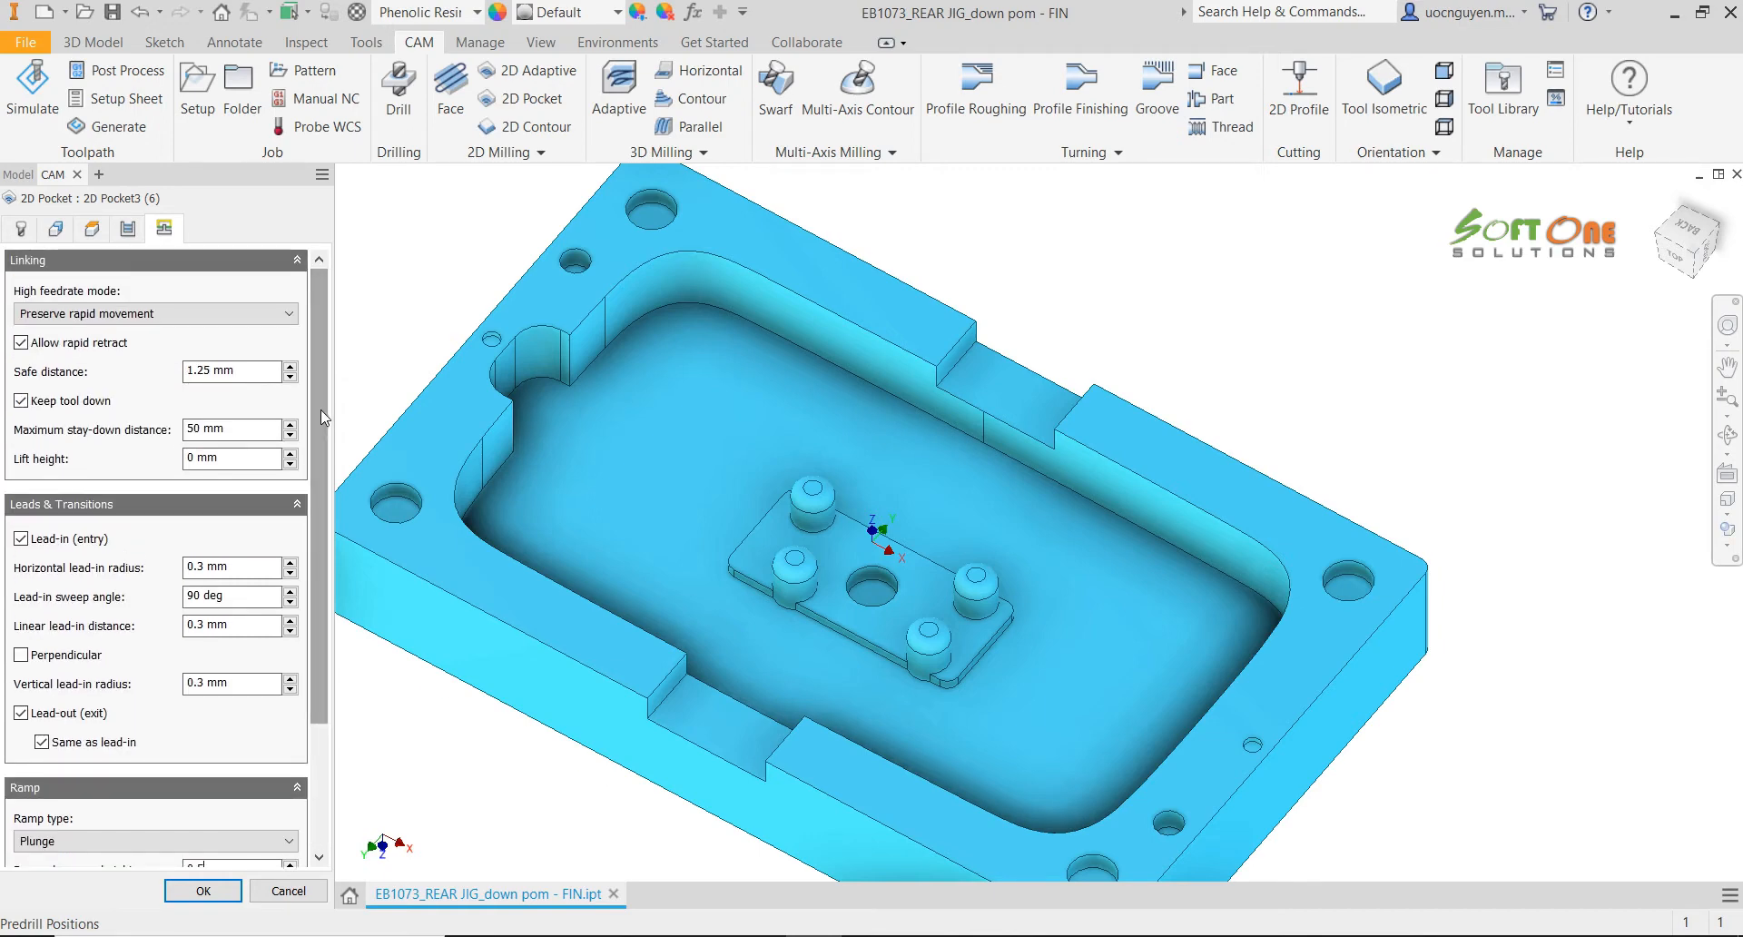
click(238, 897)
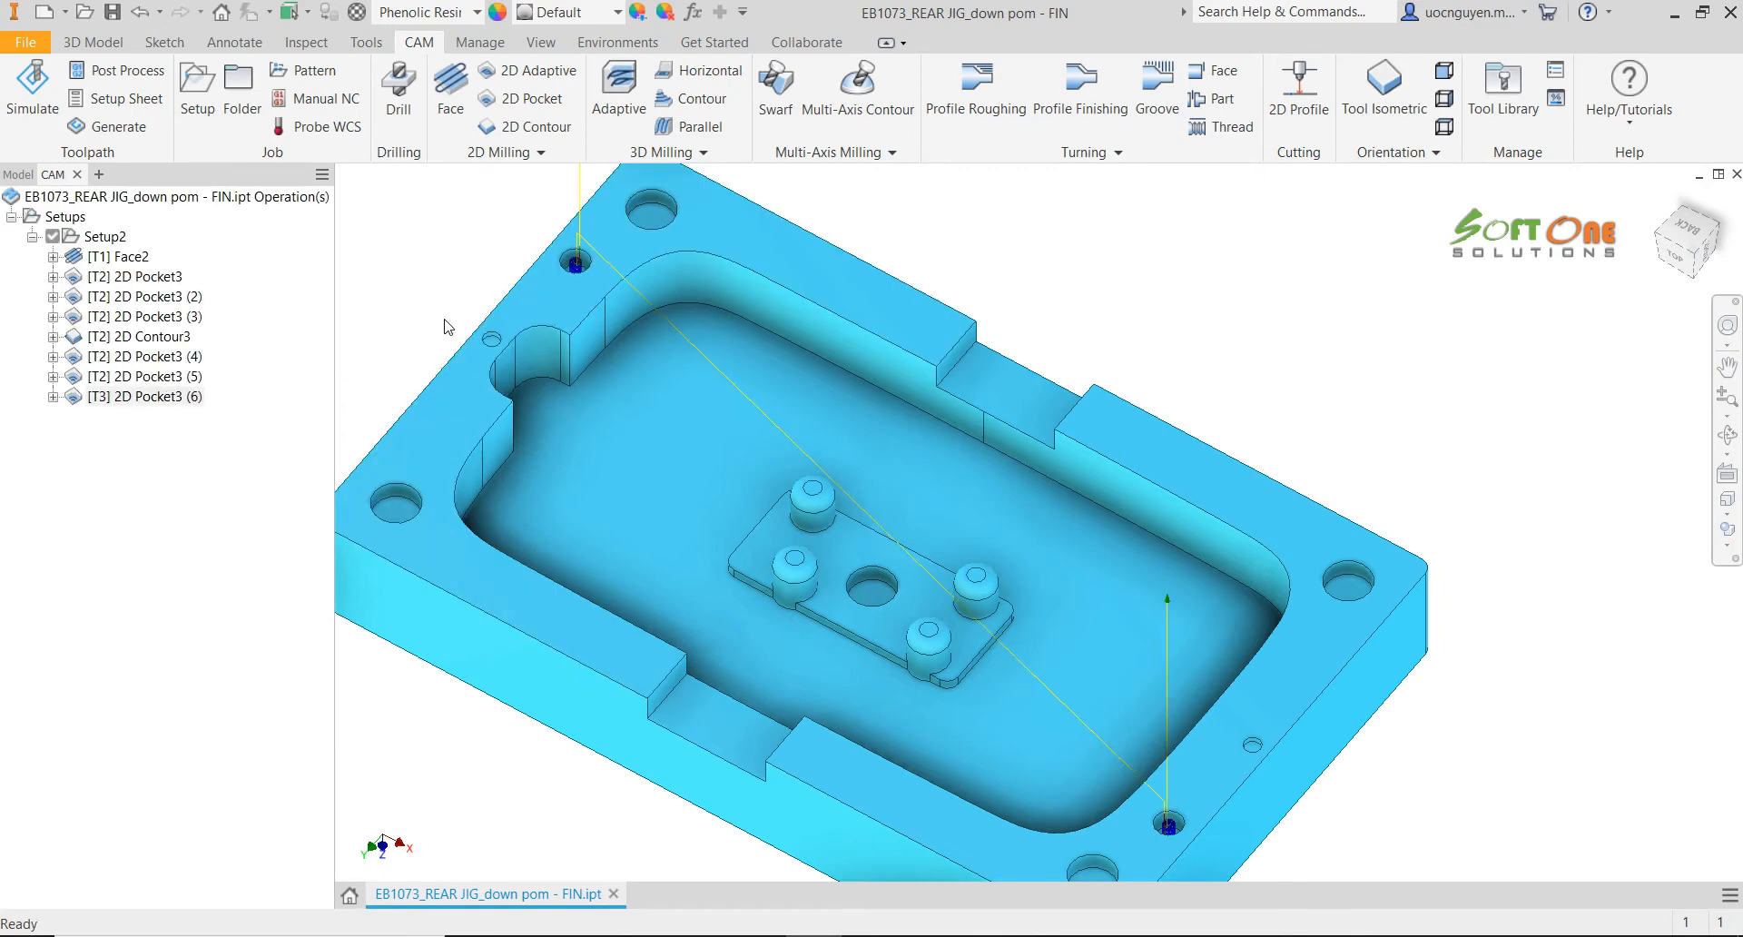
Examine the stepdown passes and lead-in moves of the medium-hole pocket toolpath up close, including from straight above
shift+middle_drag(494, 300, 483, 273)
scroll(569, 325, down, 6)
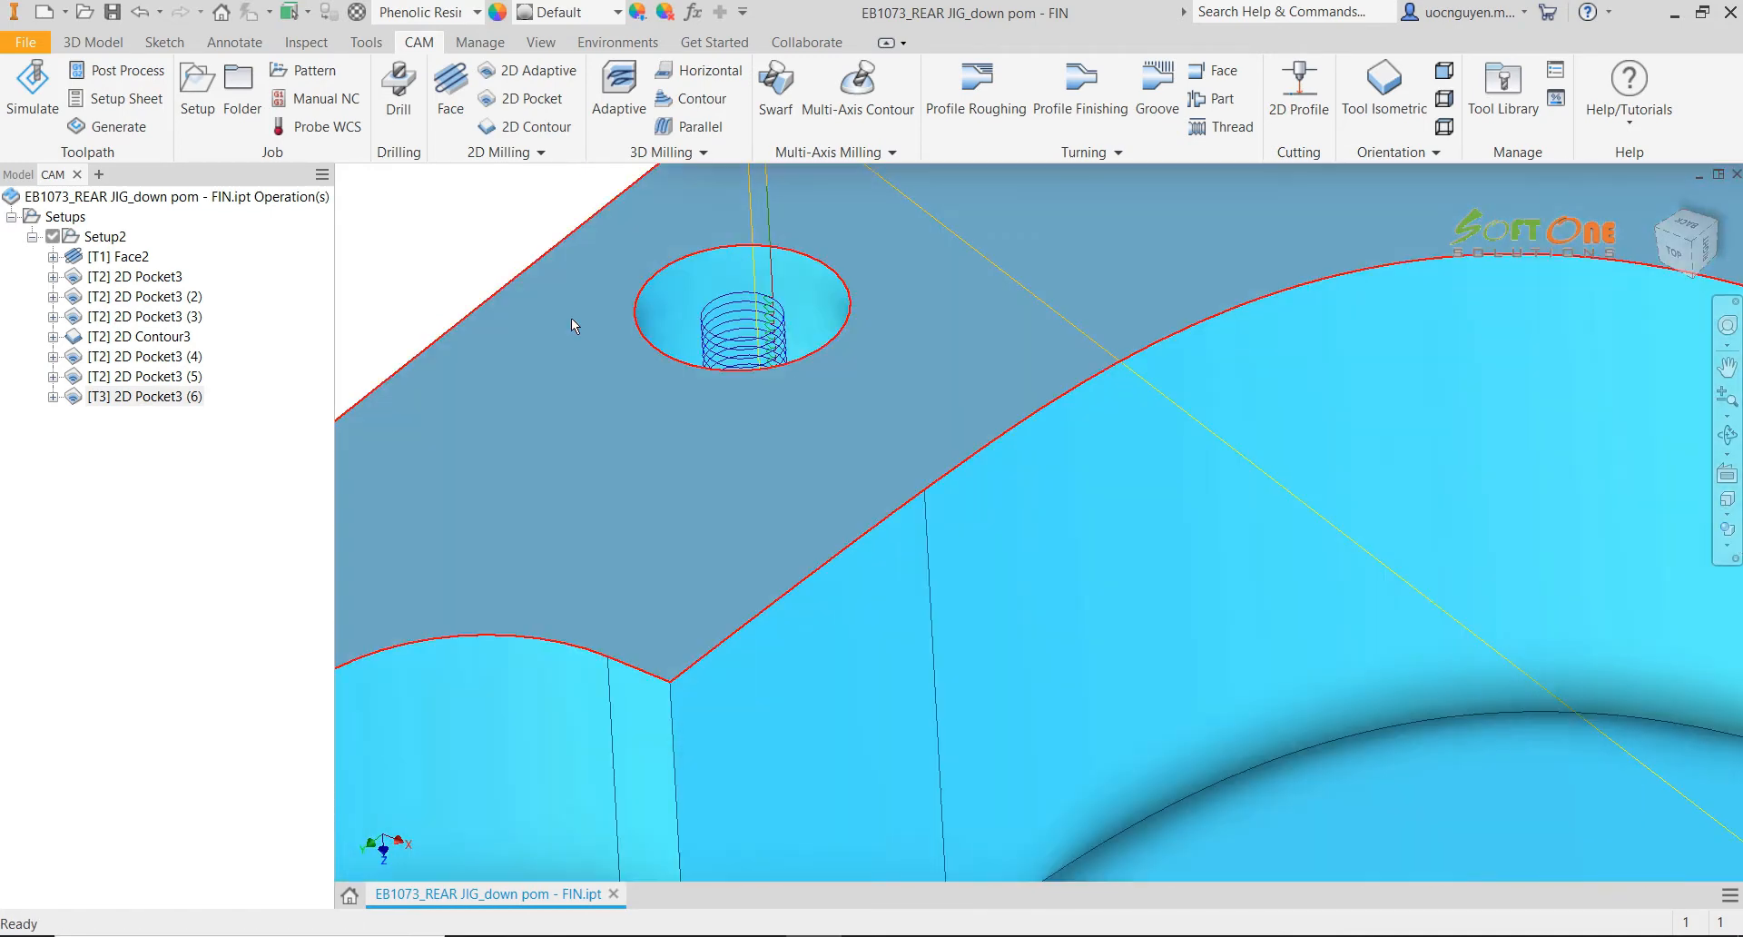
scroll(778, 299, down, 8)
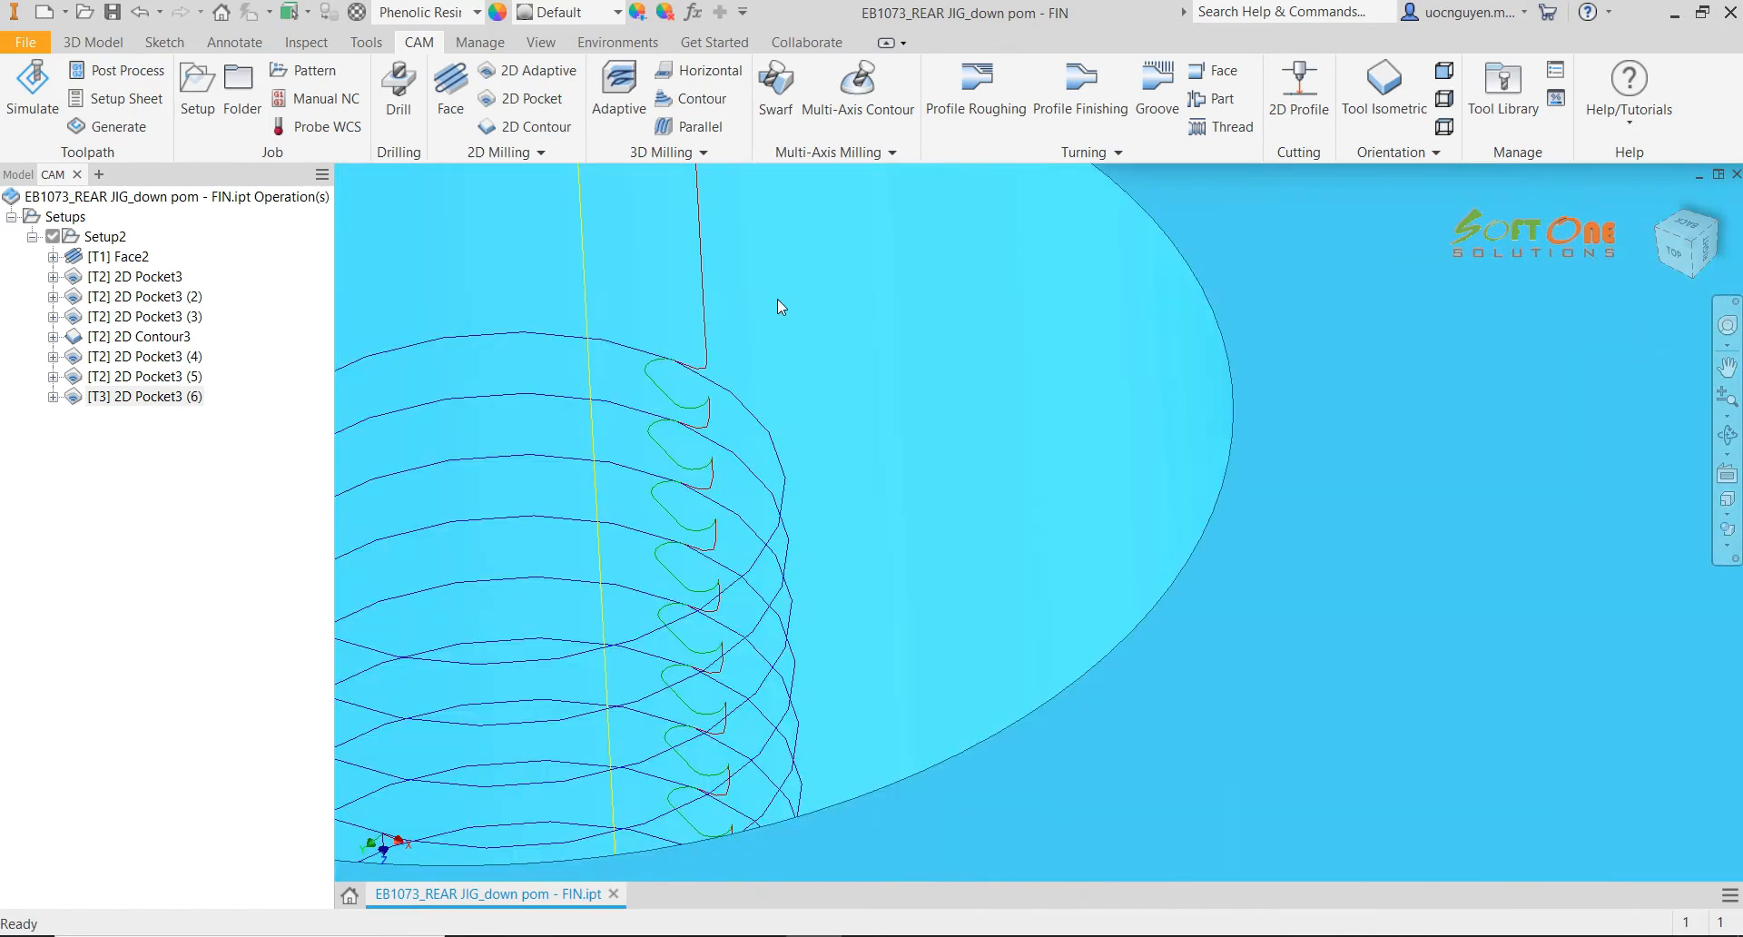
scroll(764, 349, up, 5)
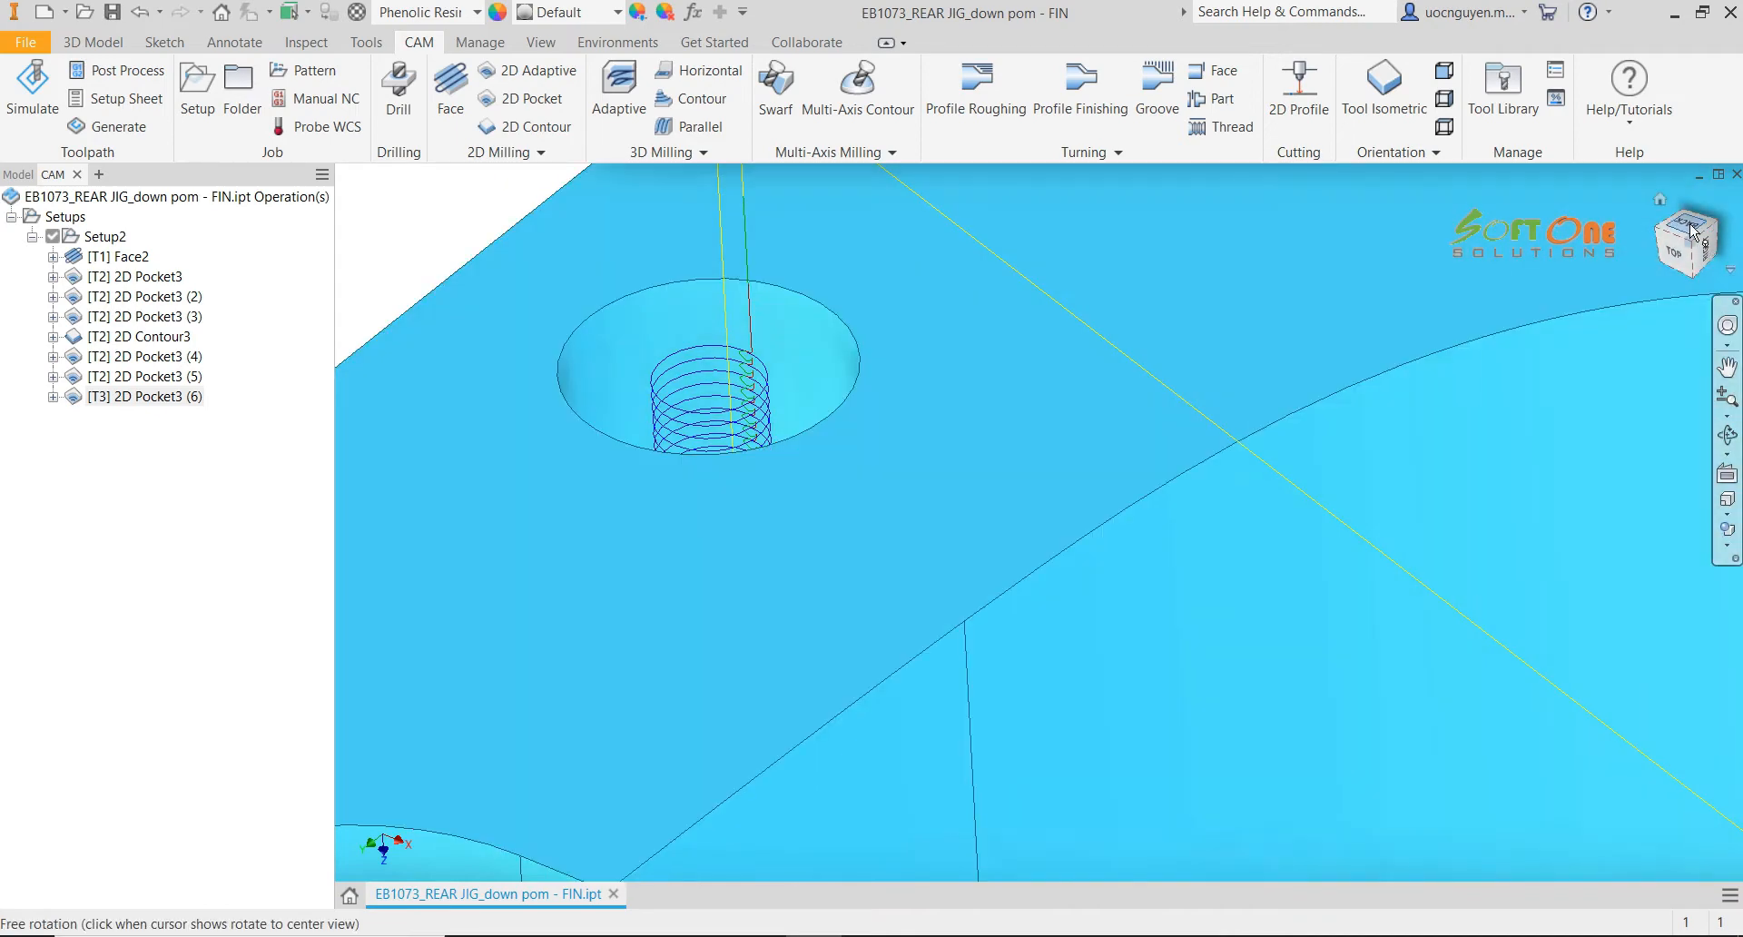
click(1692, 233)
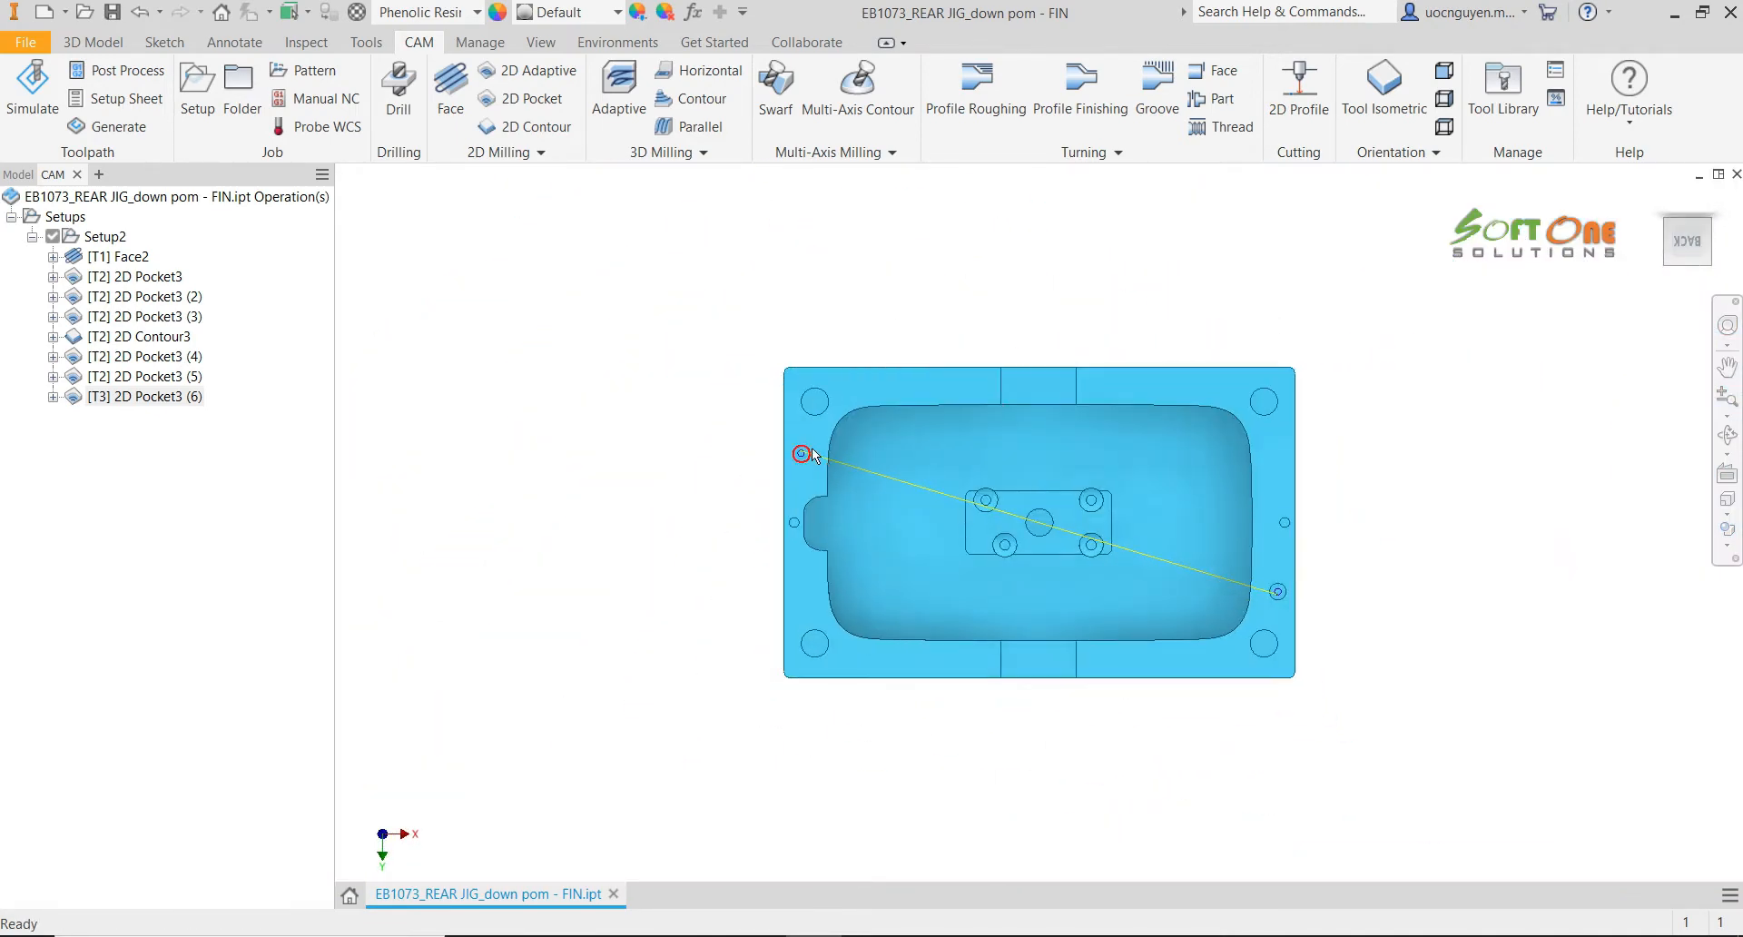
scroll(790, 455, up, 6)
scroll(790, 455, down, 6)
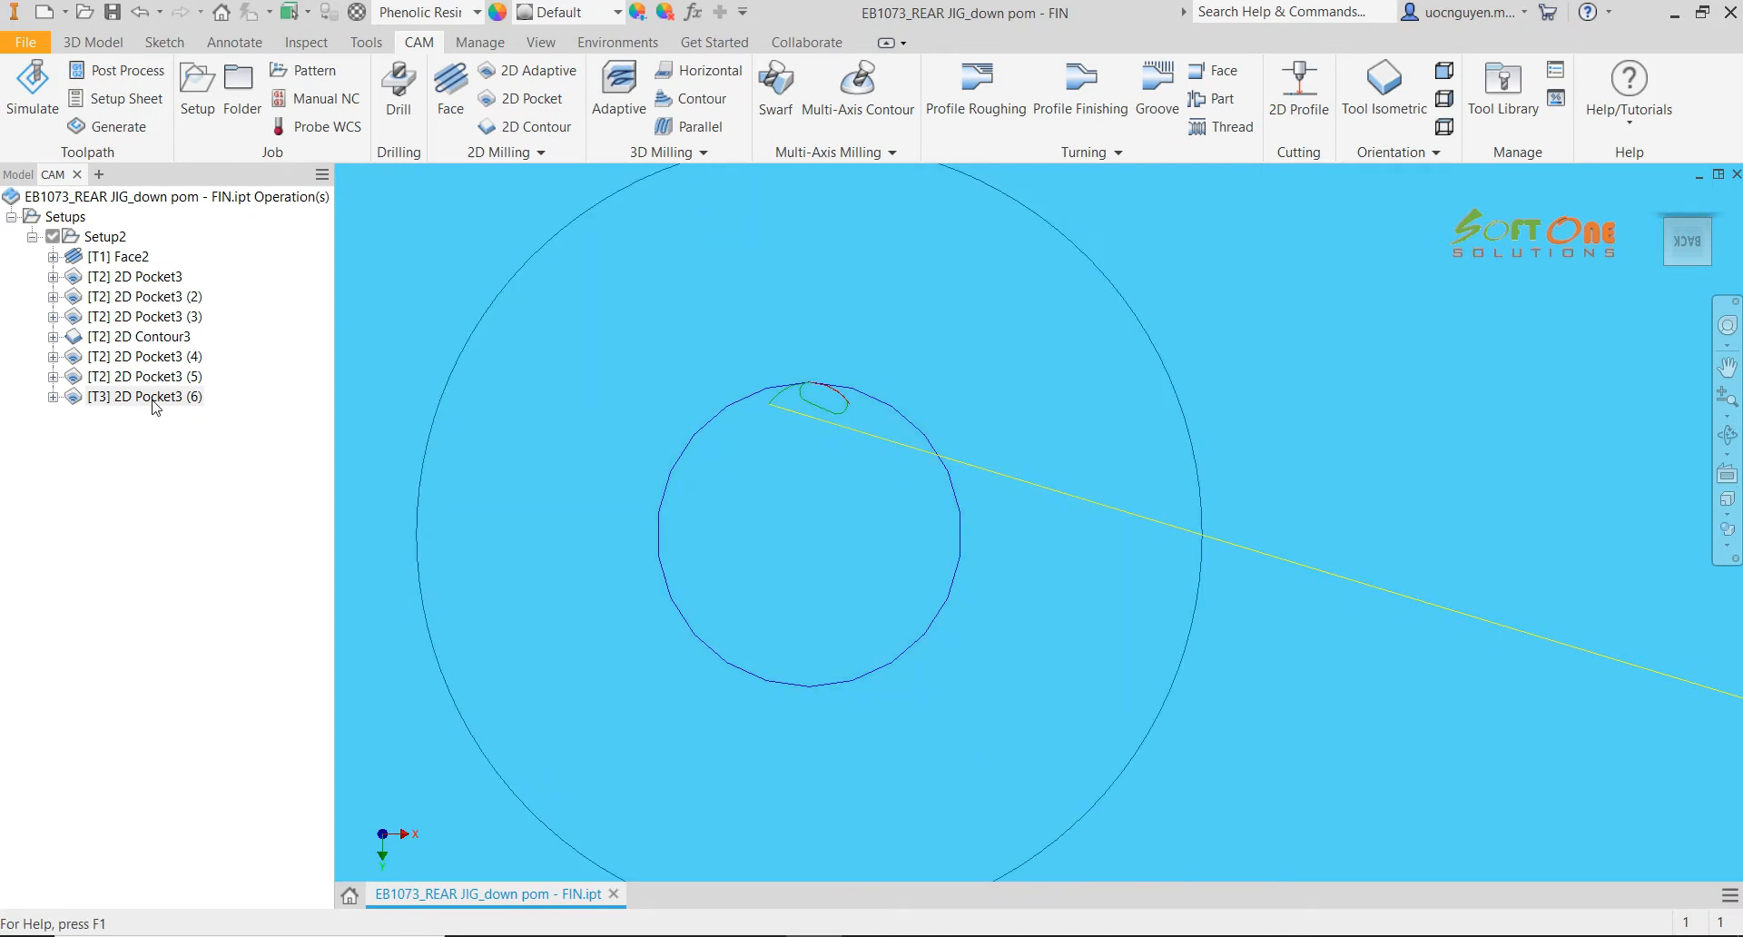
Edit 2D Pocket3 (6) to use a 0.5 mm horizontal lead-in radius and a 0 mm linear lead-in distance, and check the regenerated toolpath
right_click(156, 408)
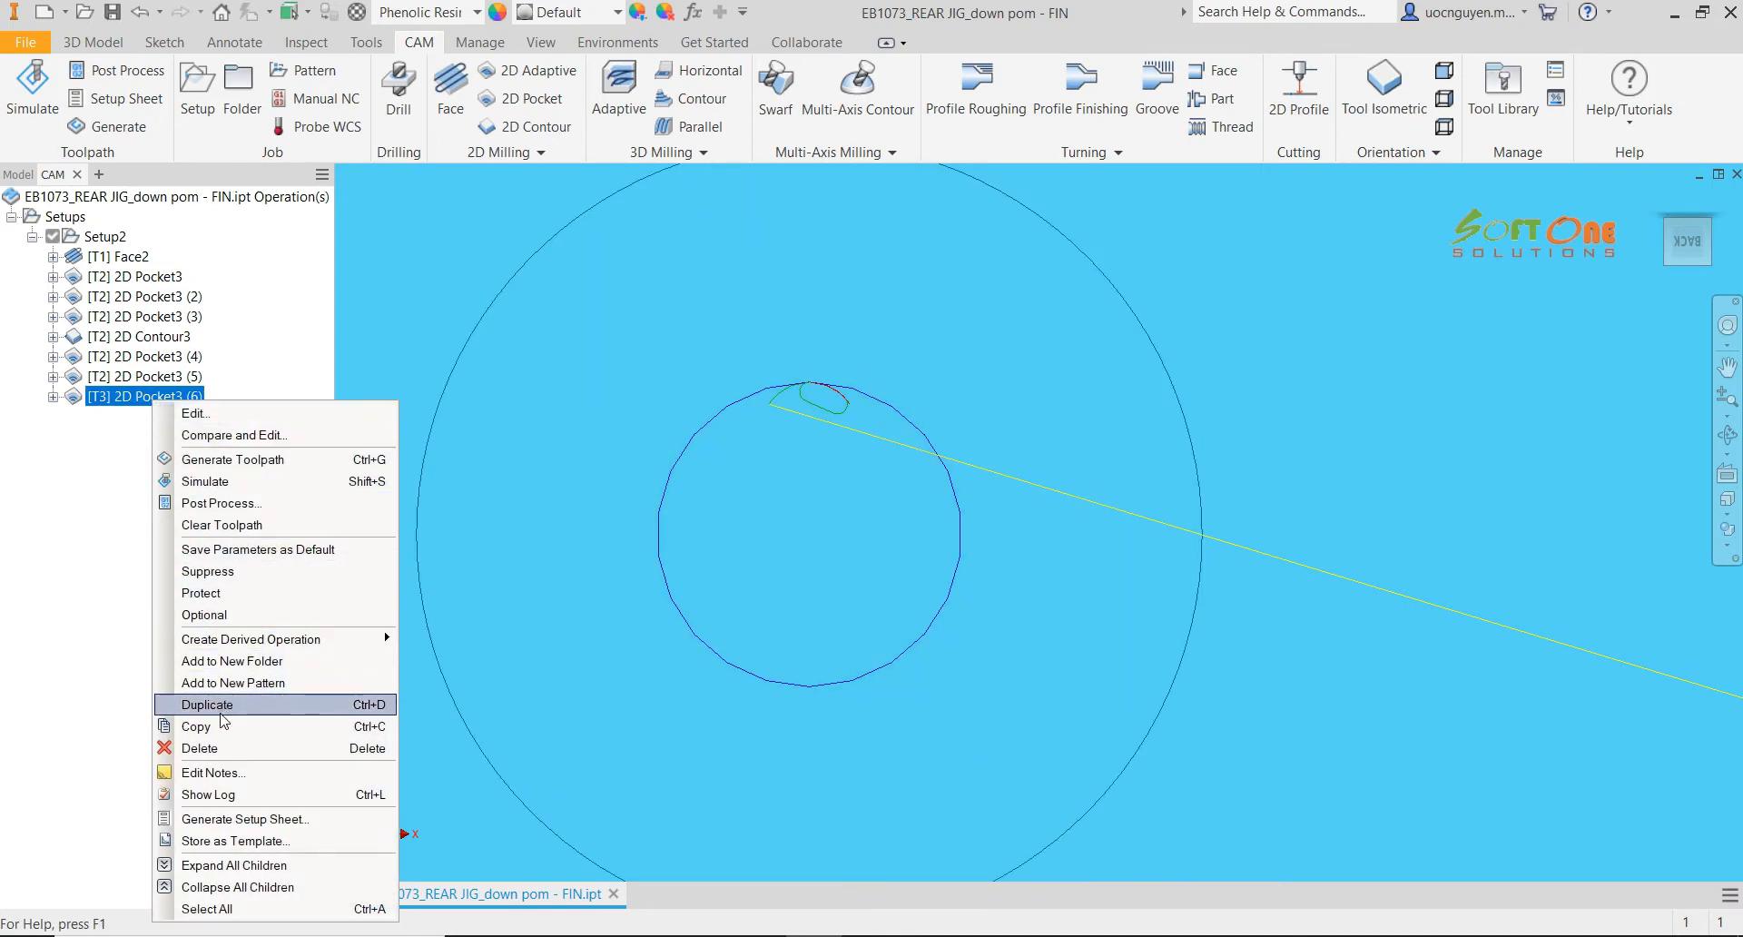
click(226, 423)
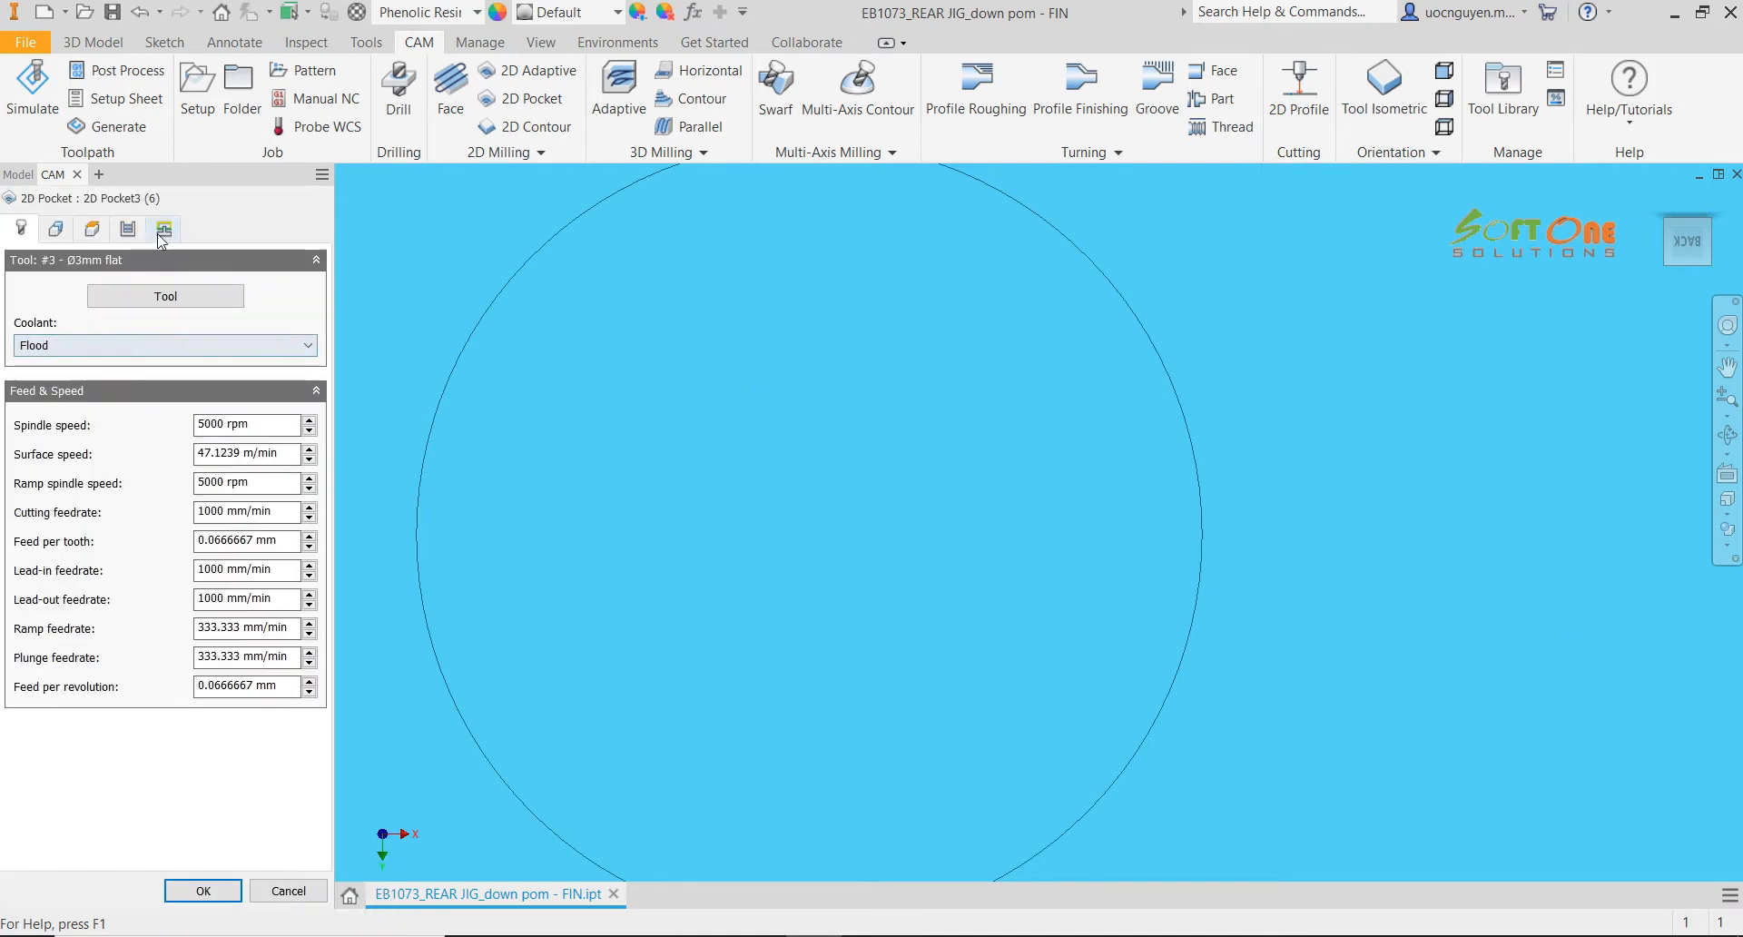
click(162, 232)
click(247, 572)
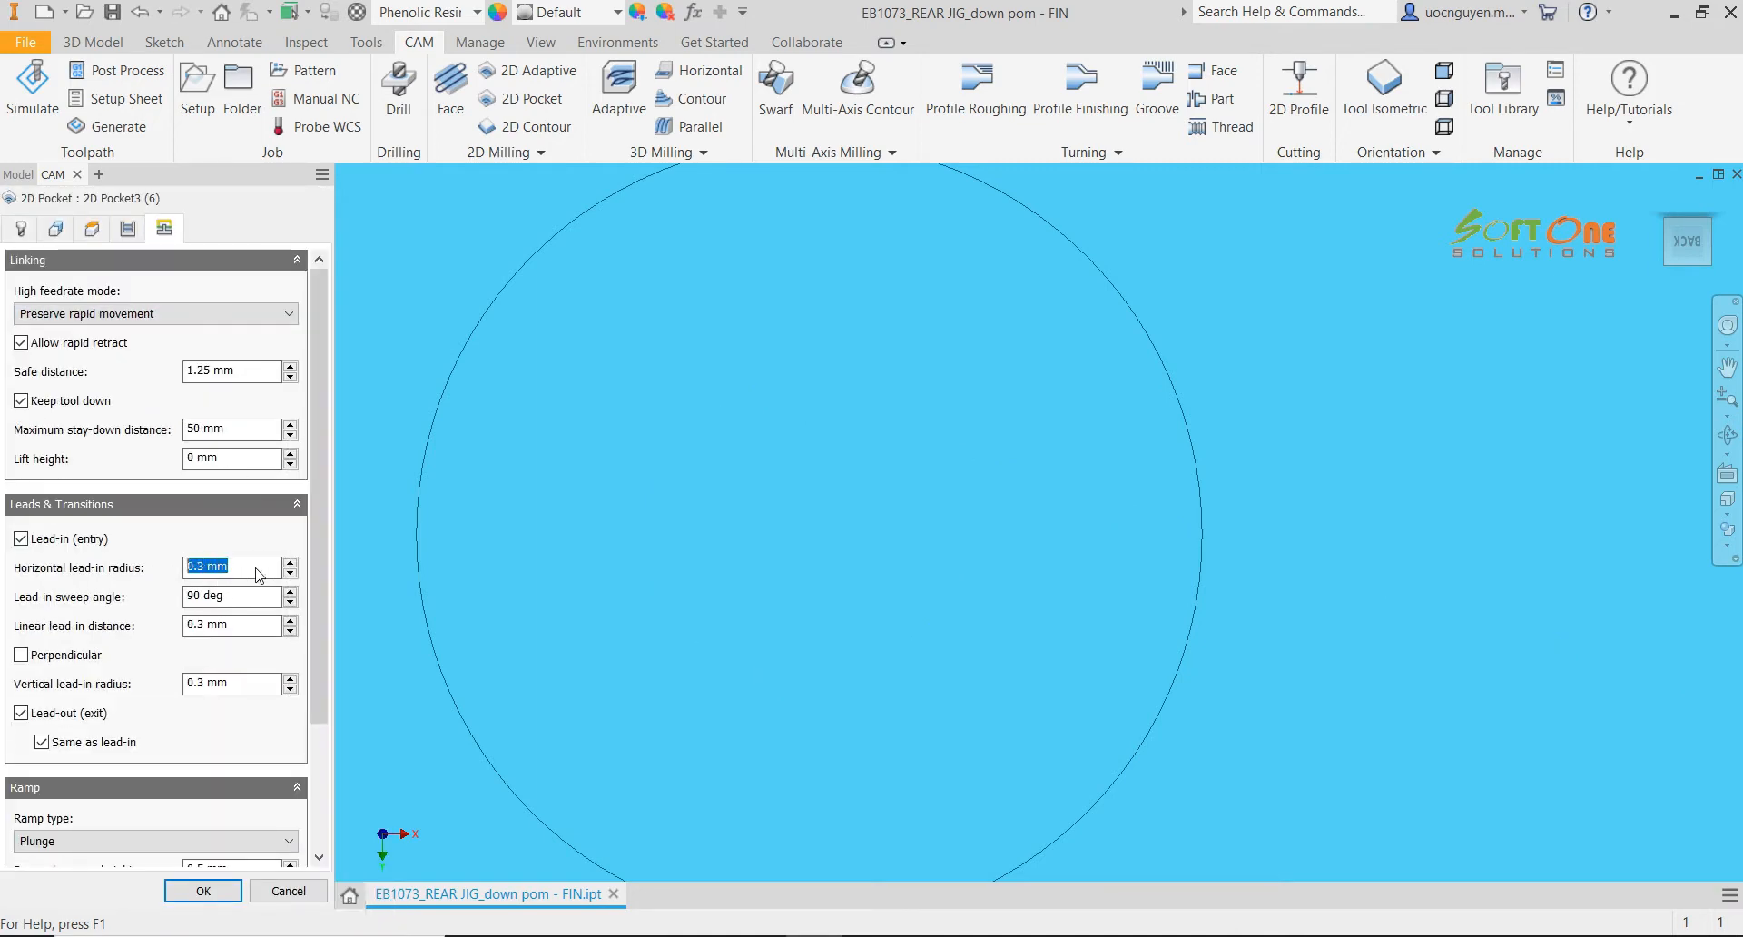
text(0.5)
click(260, 623)
text(0)
click(205, 891)
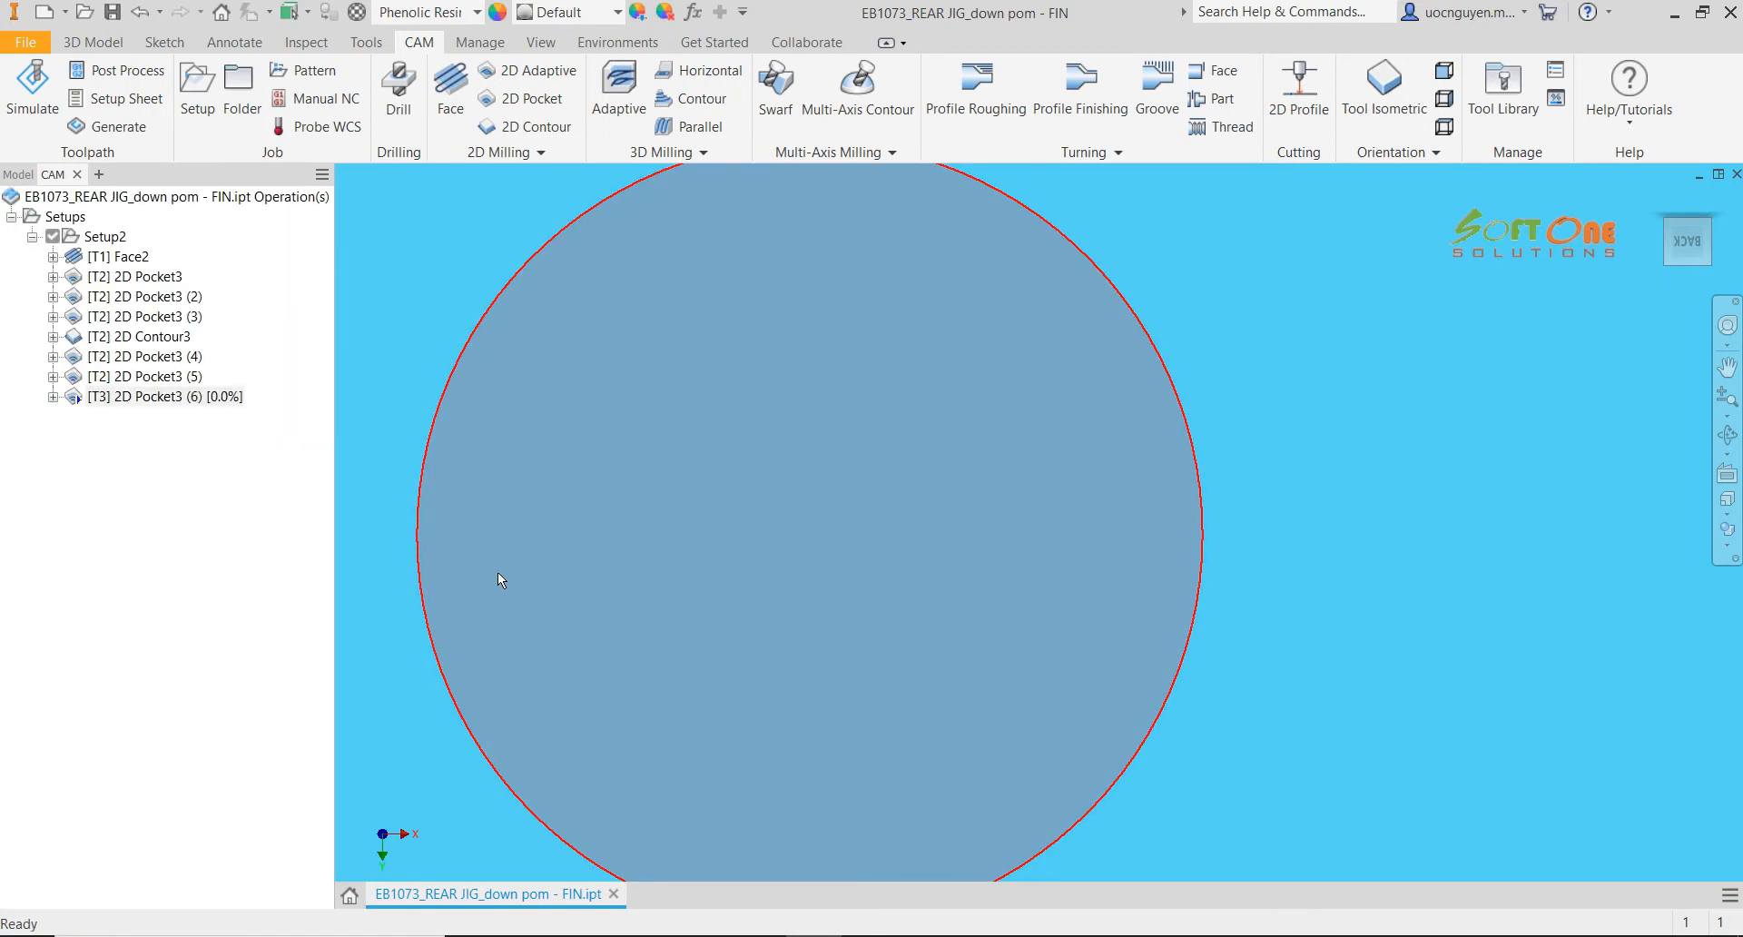
scroll(826, 404, down, 10)
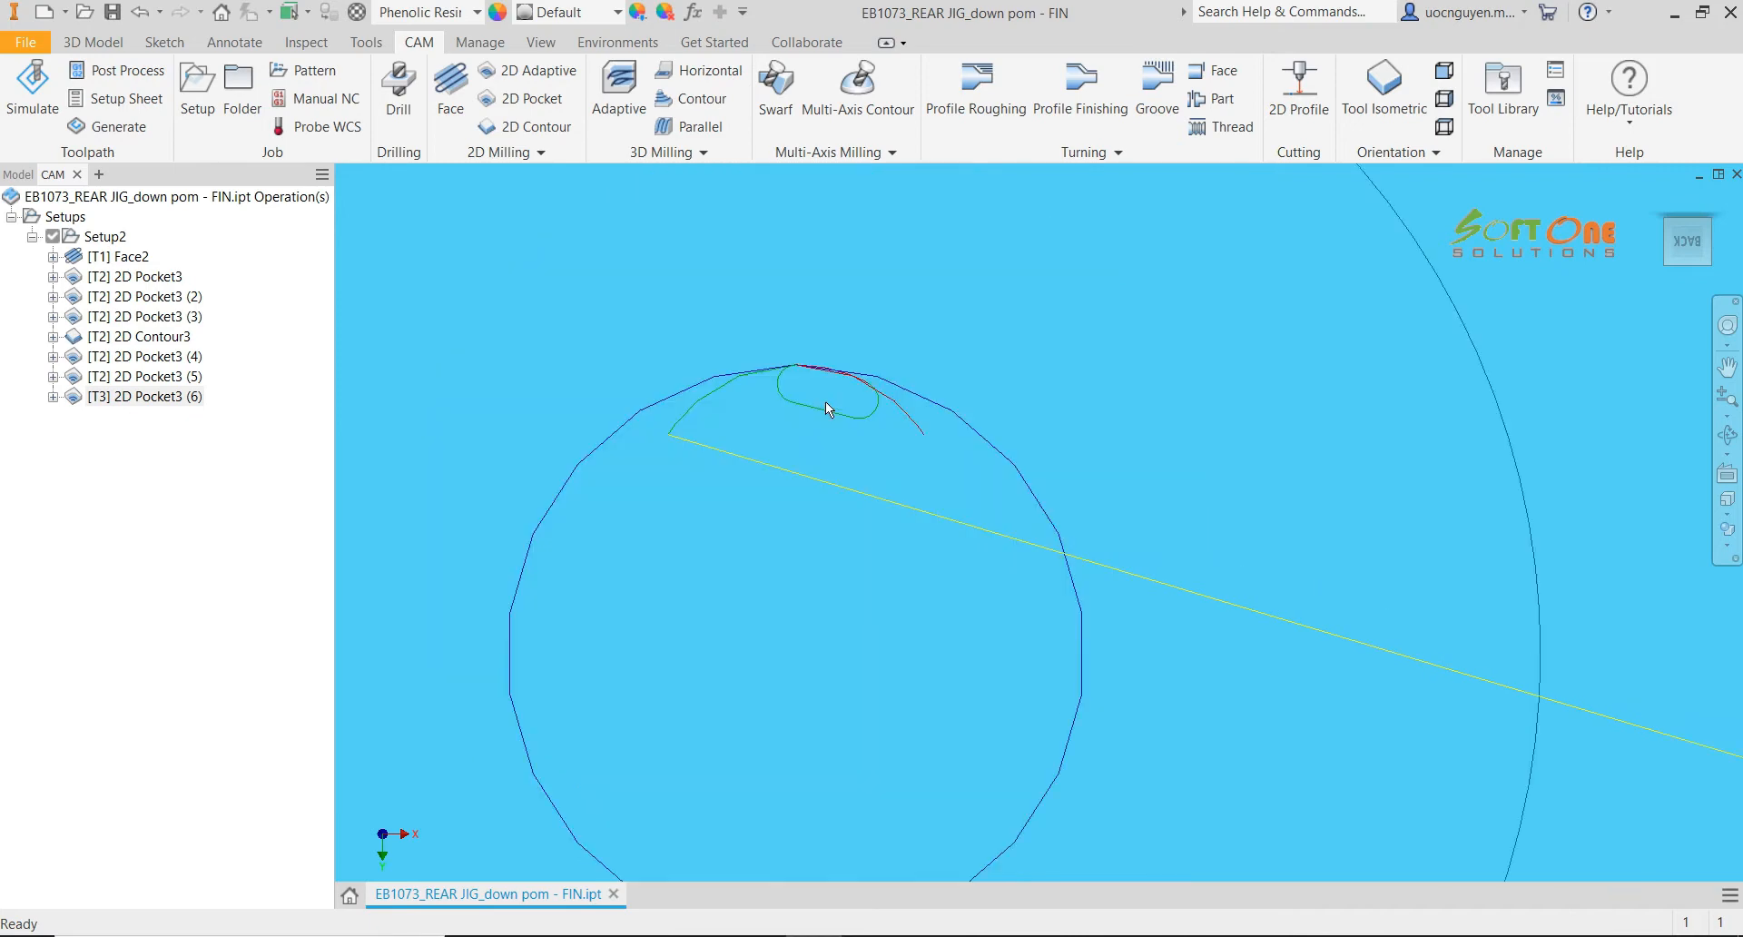
scroll(797, 442, down, 5)
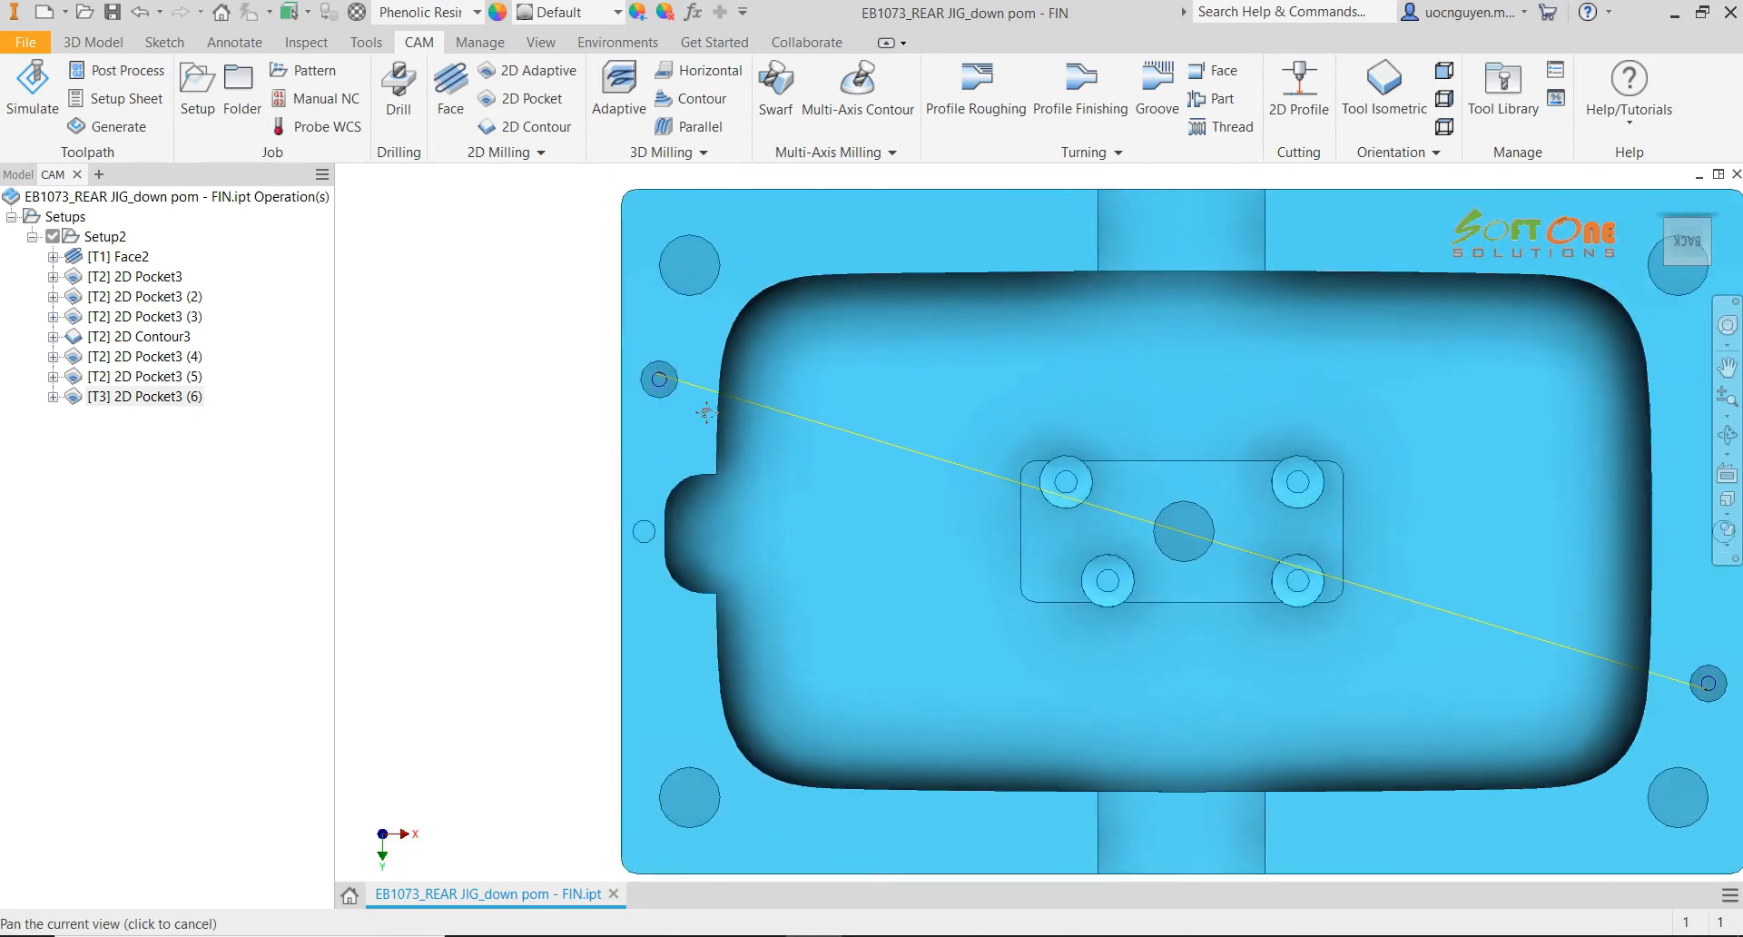
shift+middle_drag(798, 443, 898, 583)
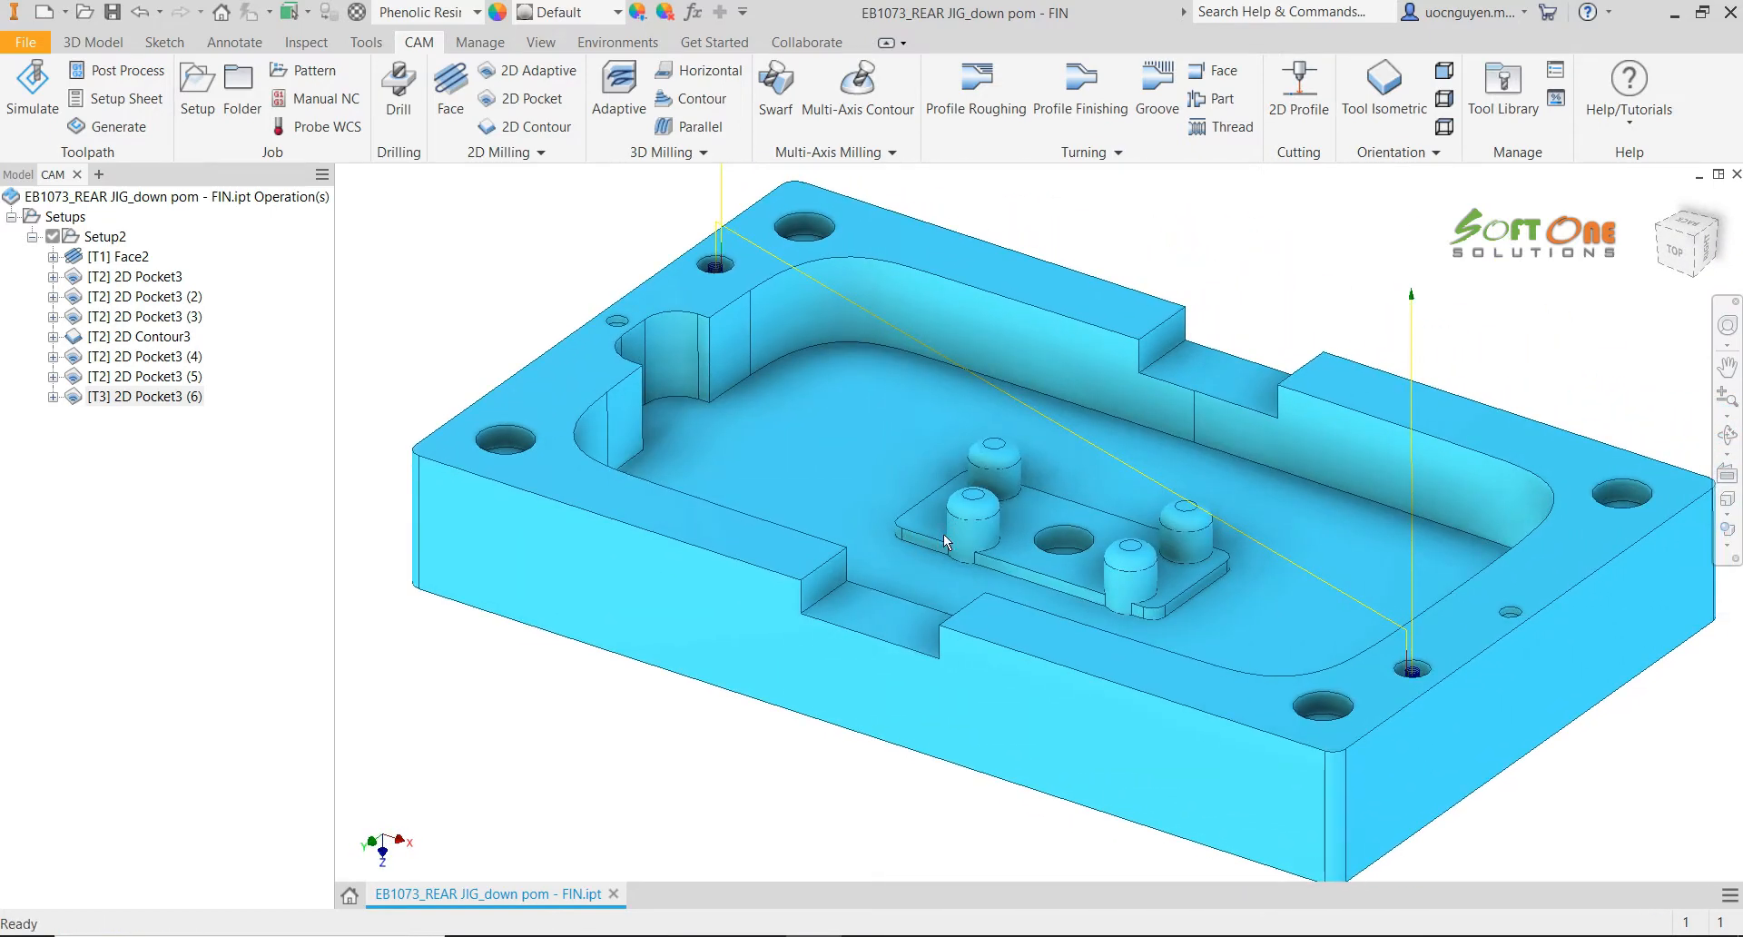
click(136, 258)
click(172, 399)
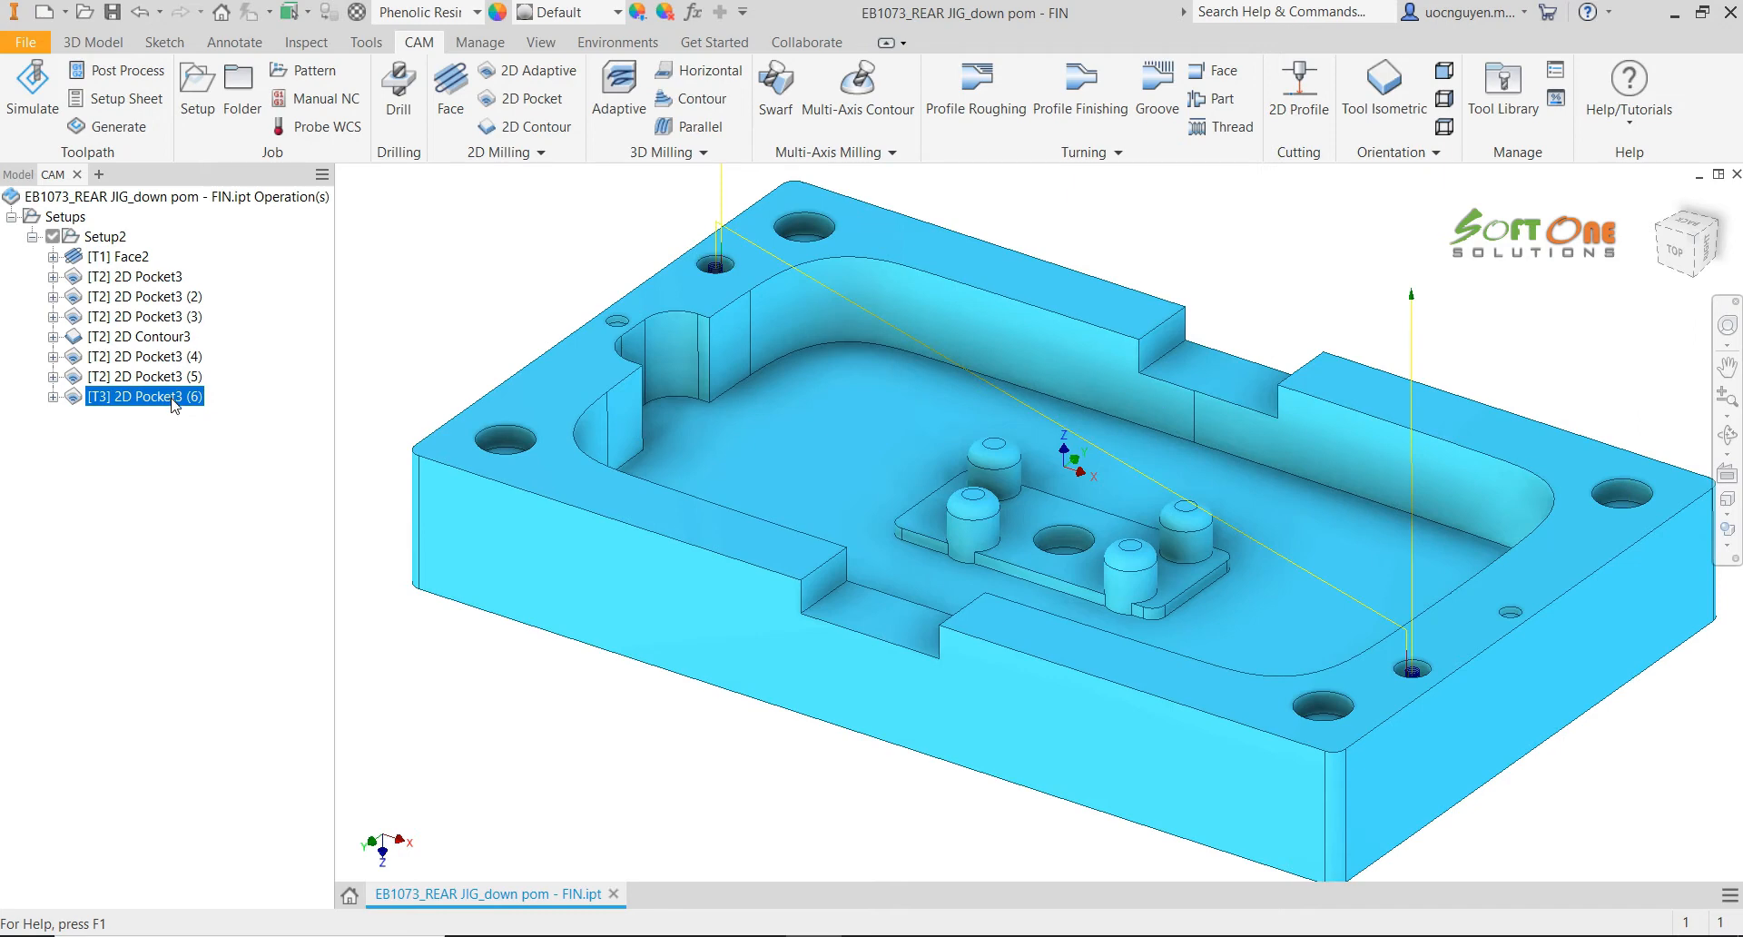
click(486, 266)
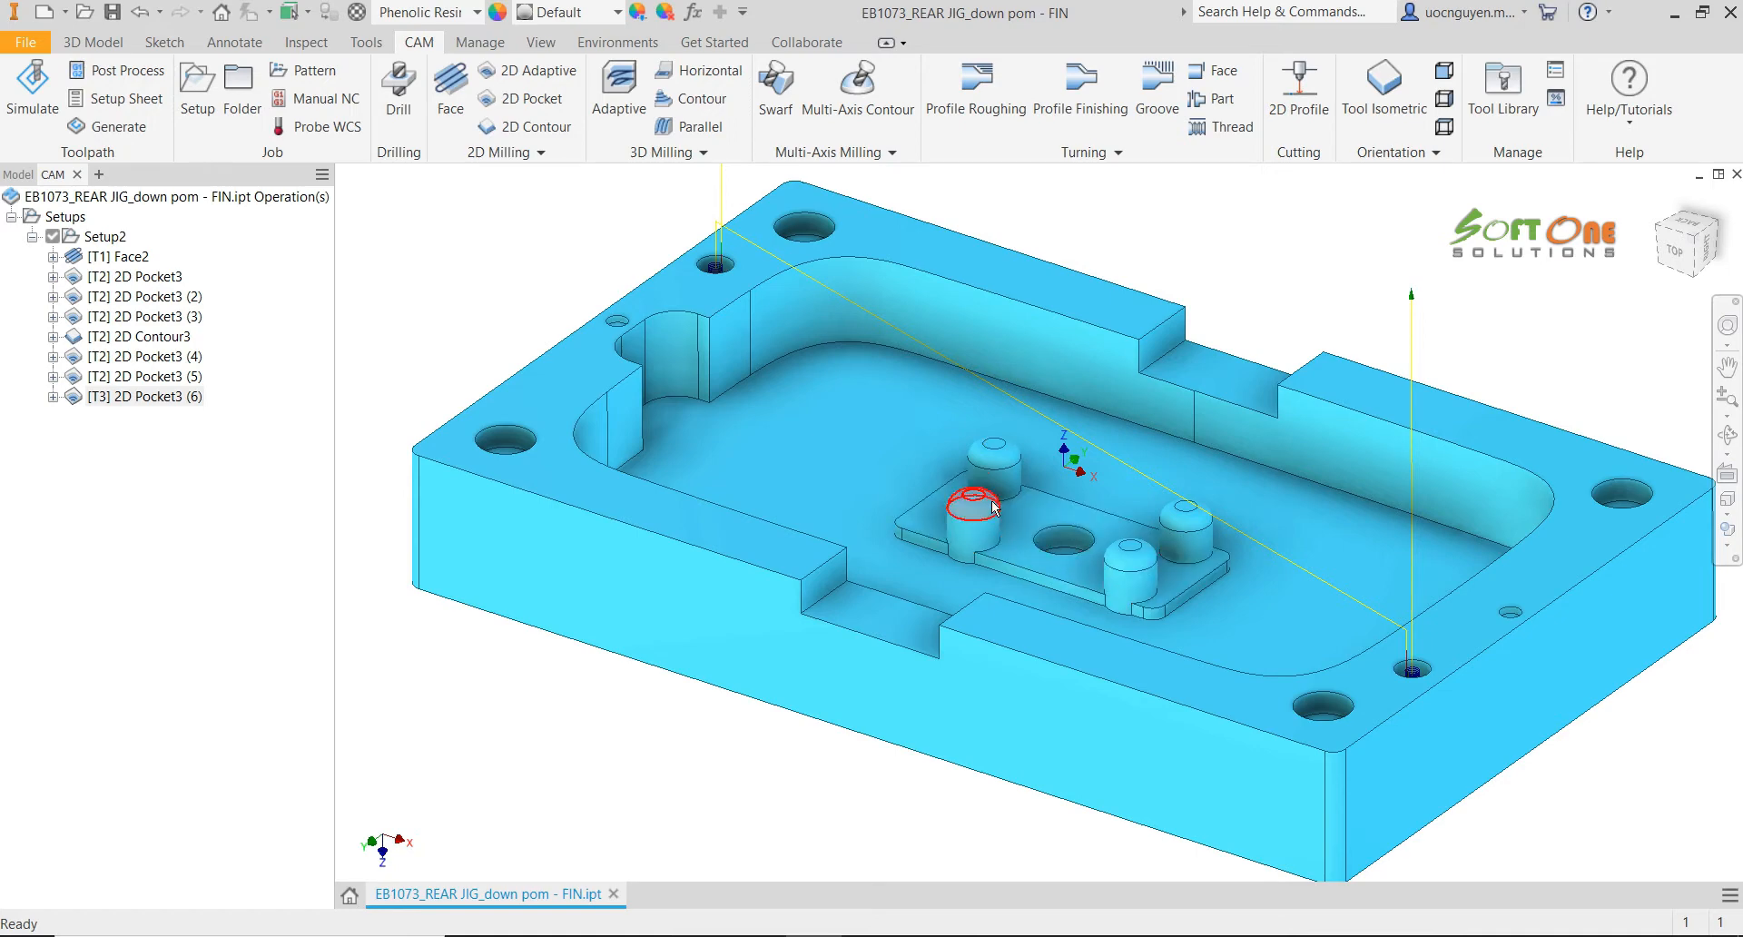
mouse_move(995, 509)
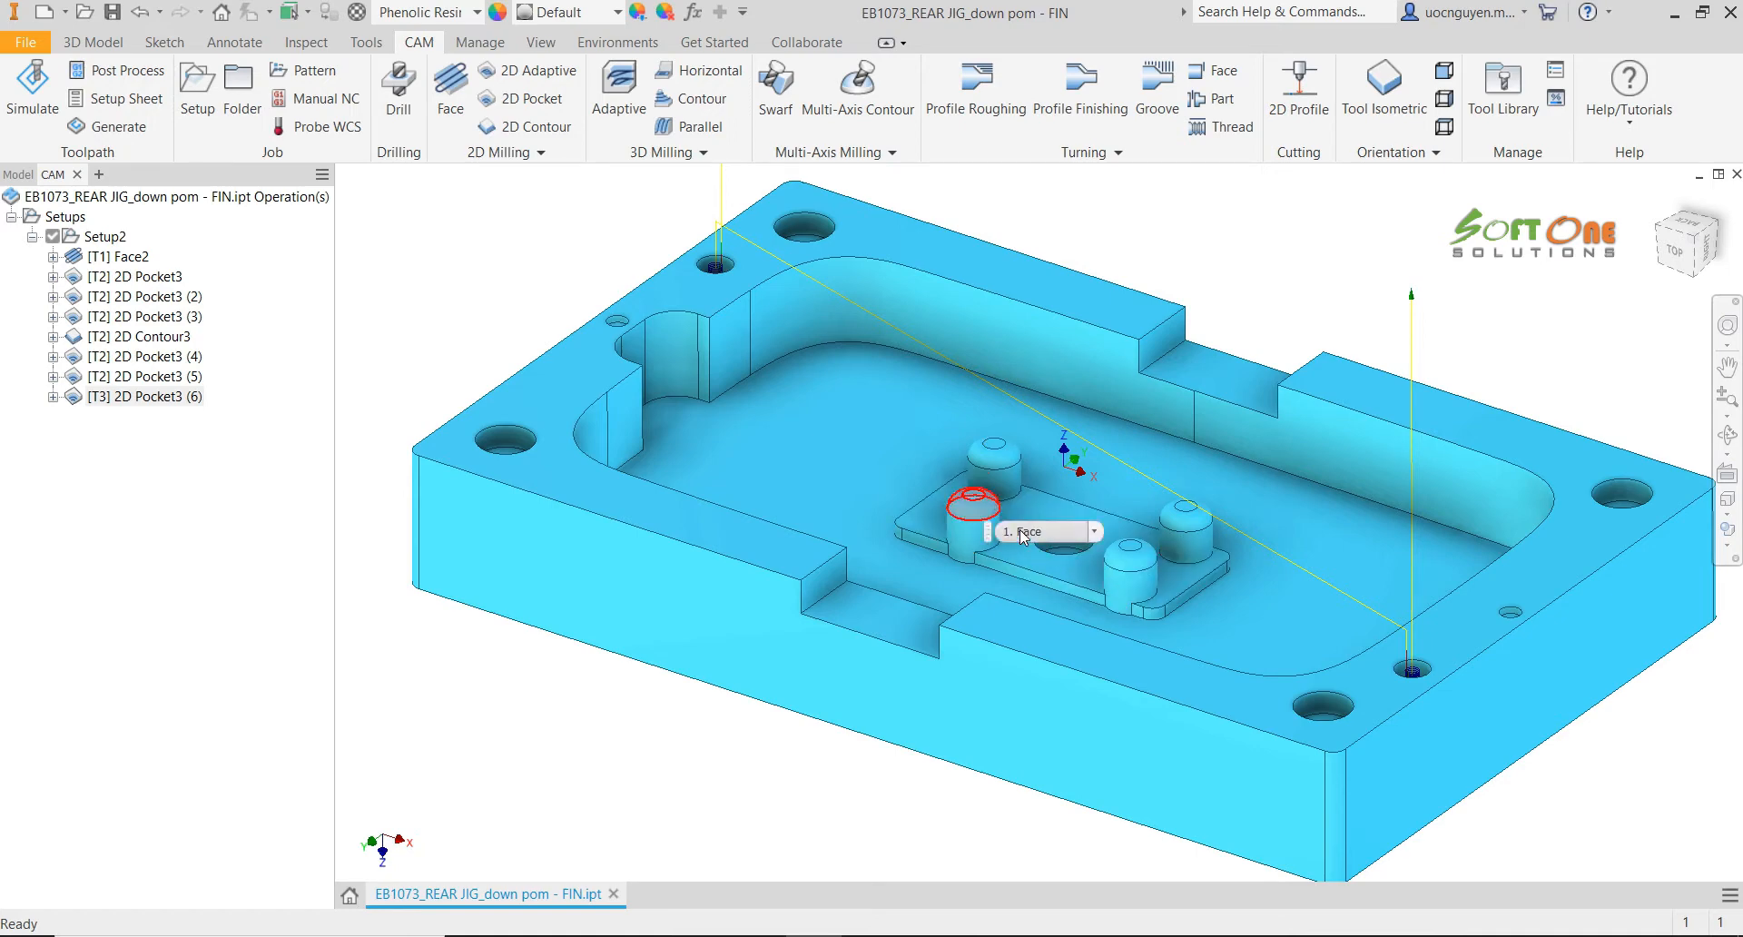
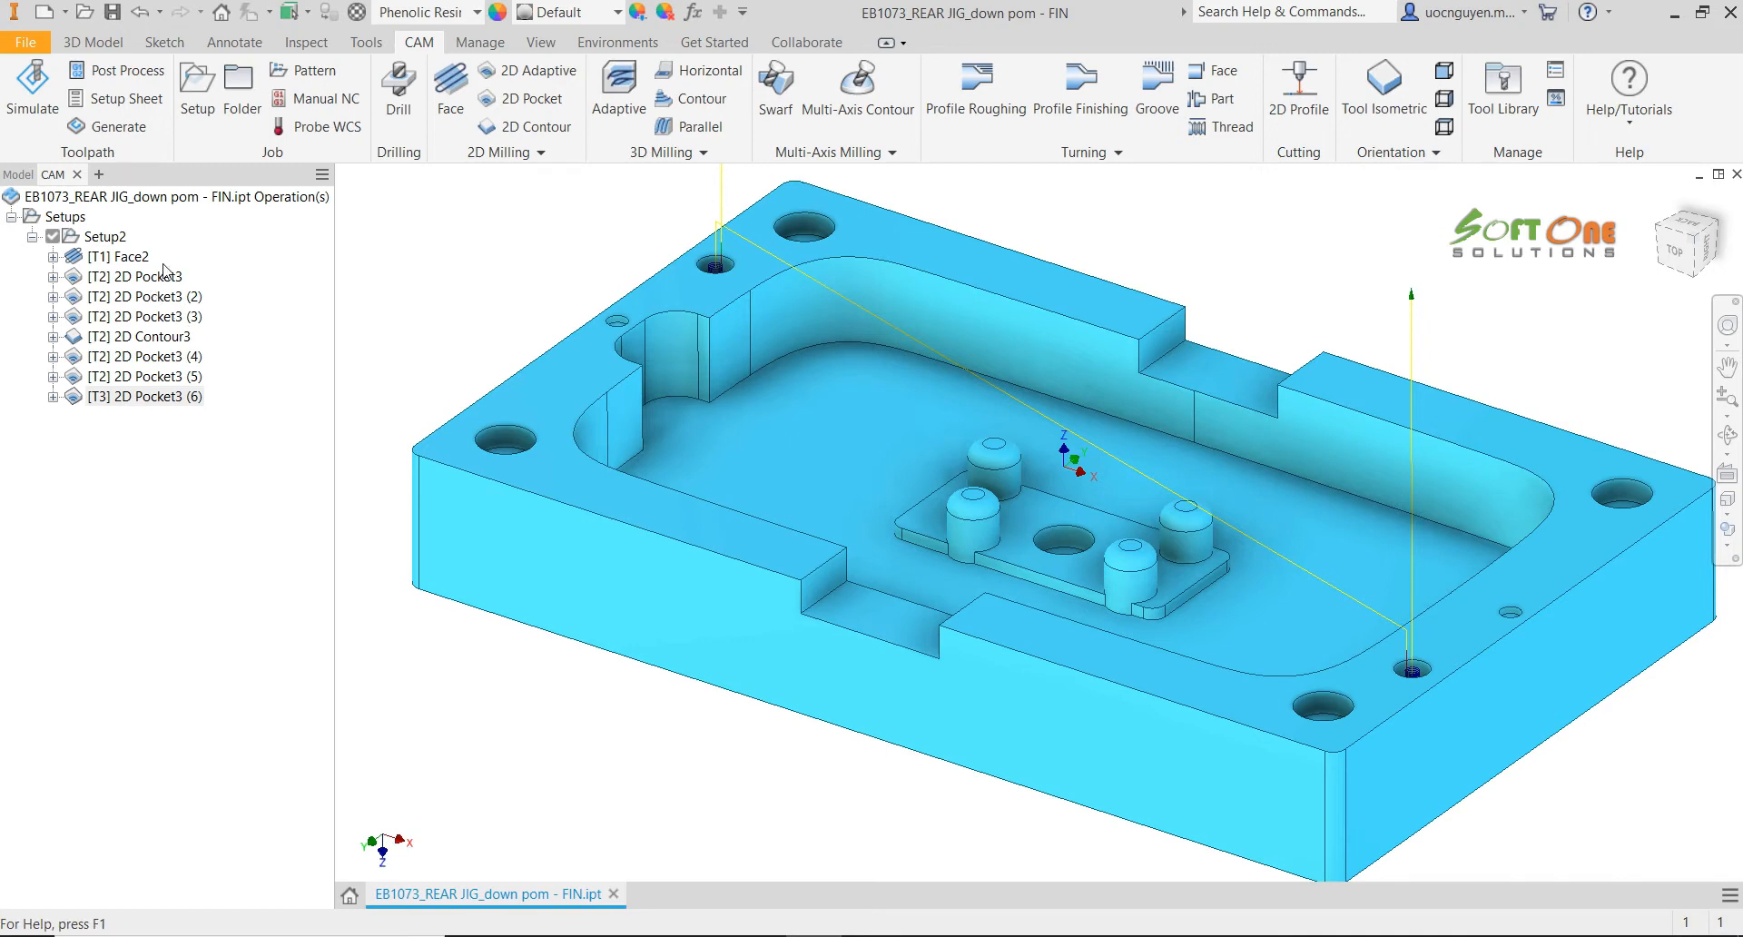
Create a new 2D Contour operation using tool #2, the Ø6mm flat mill
click(538, 129)
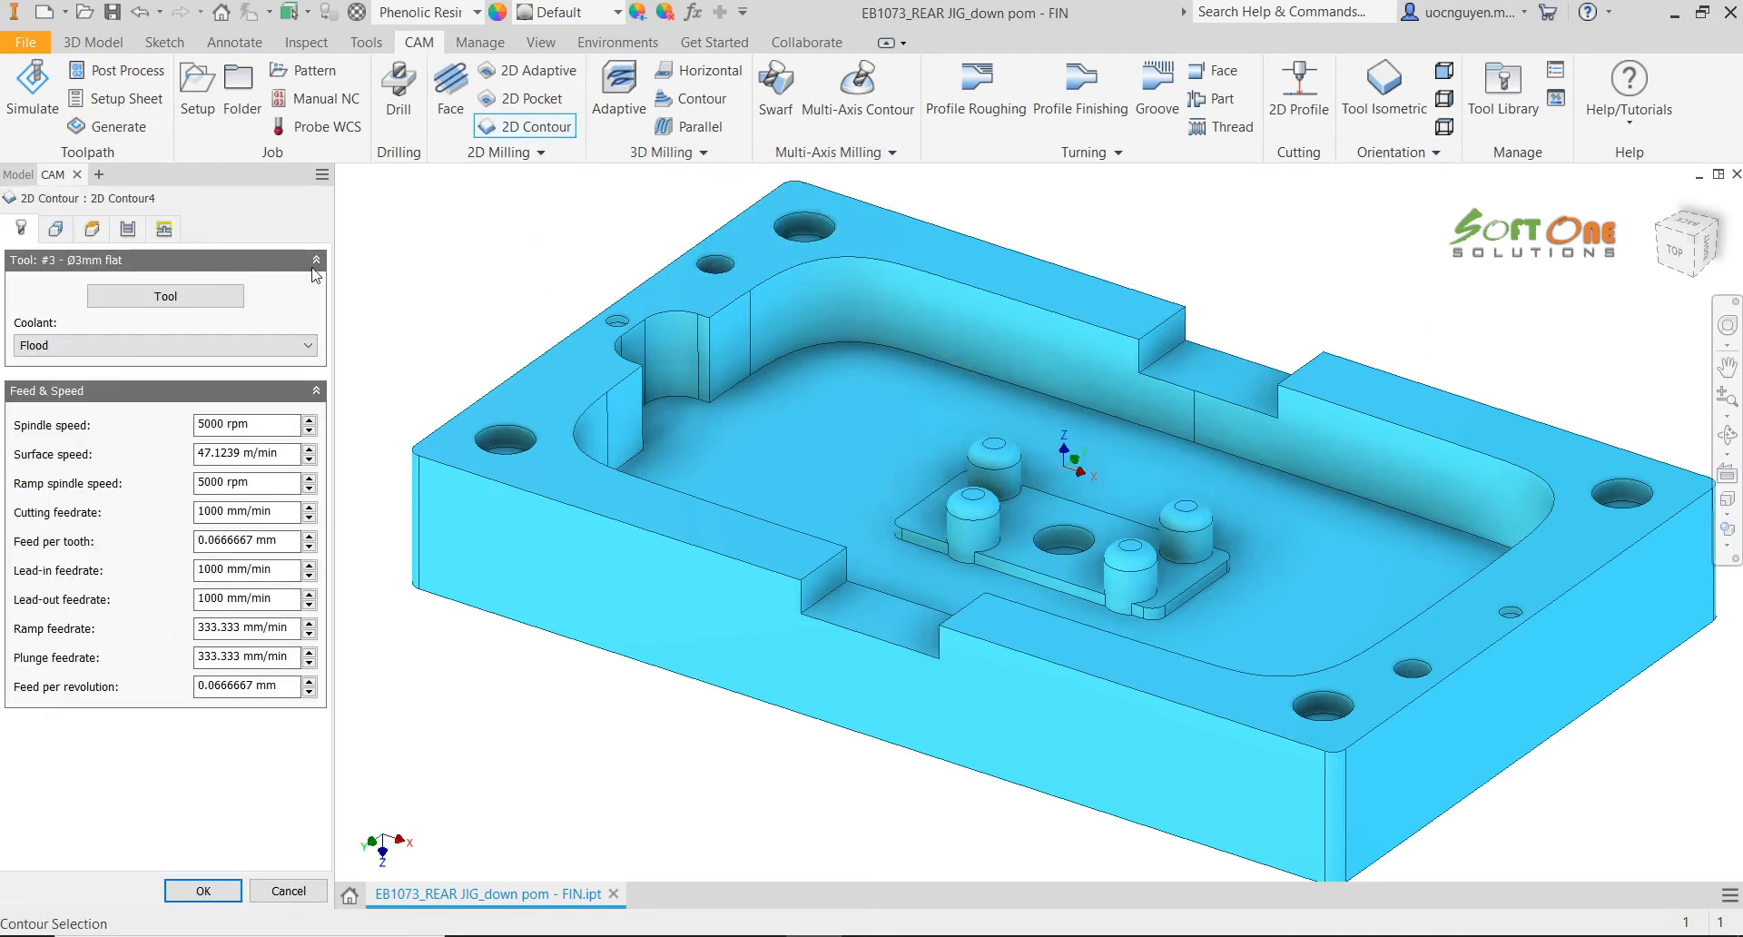
click(136, 304)
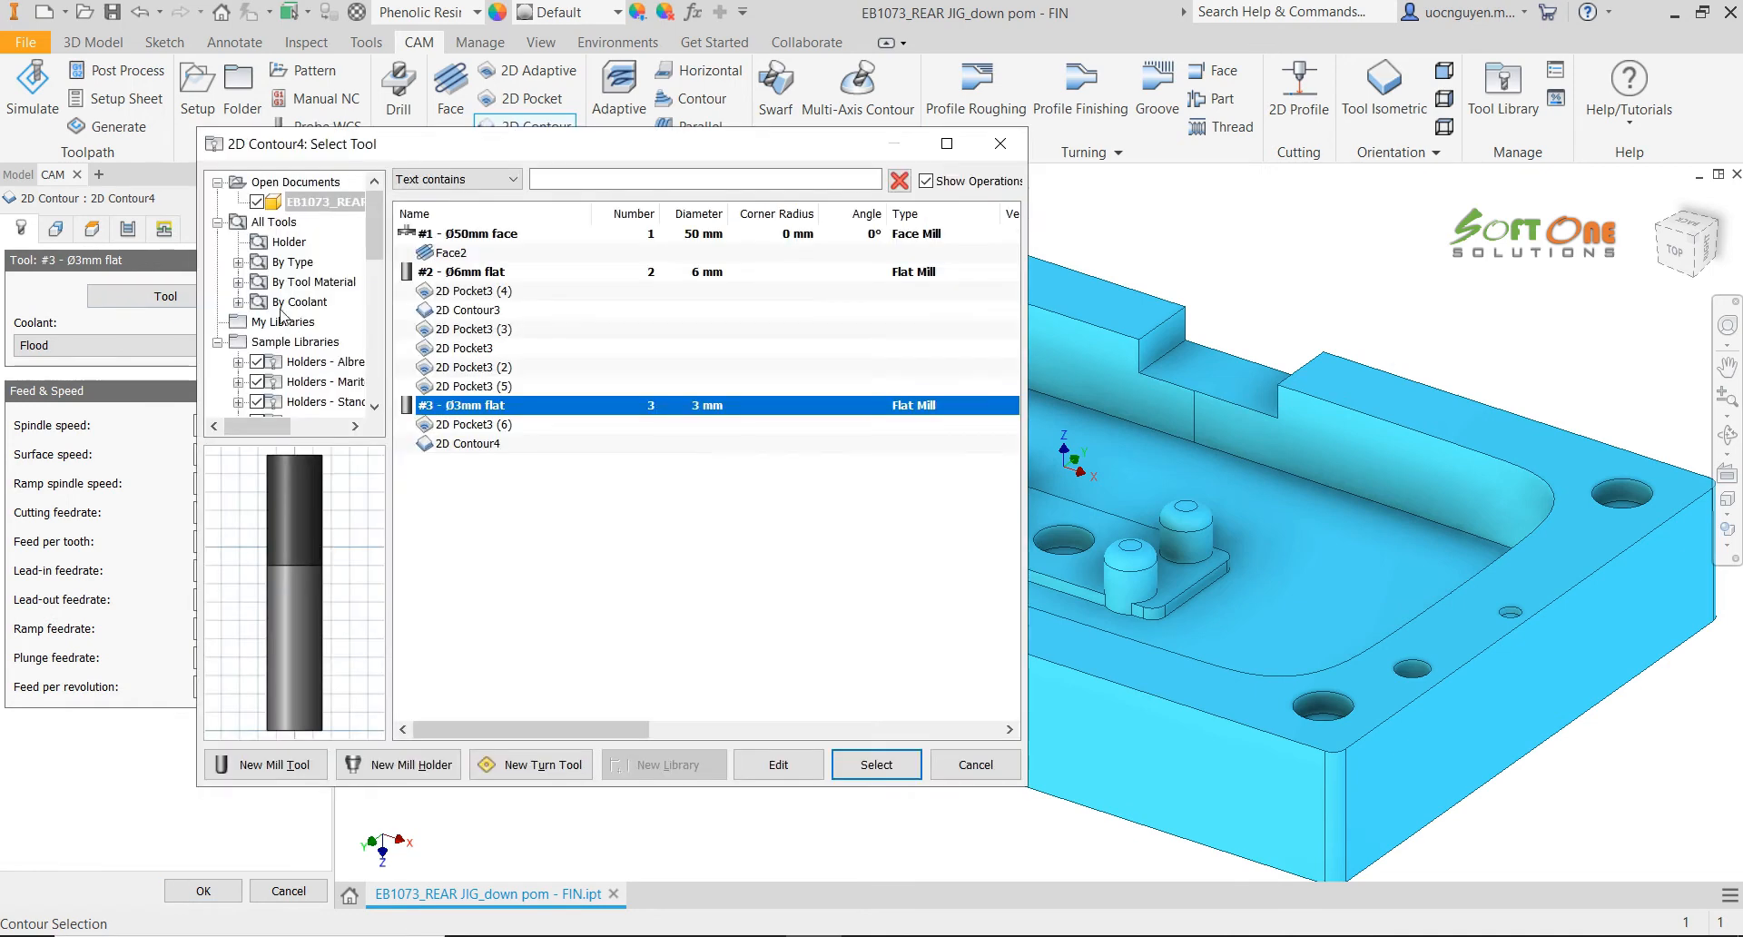
click(483, 290)
click(877, 765)
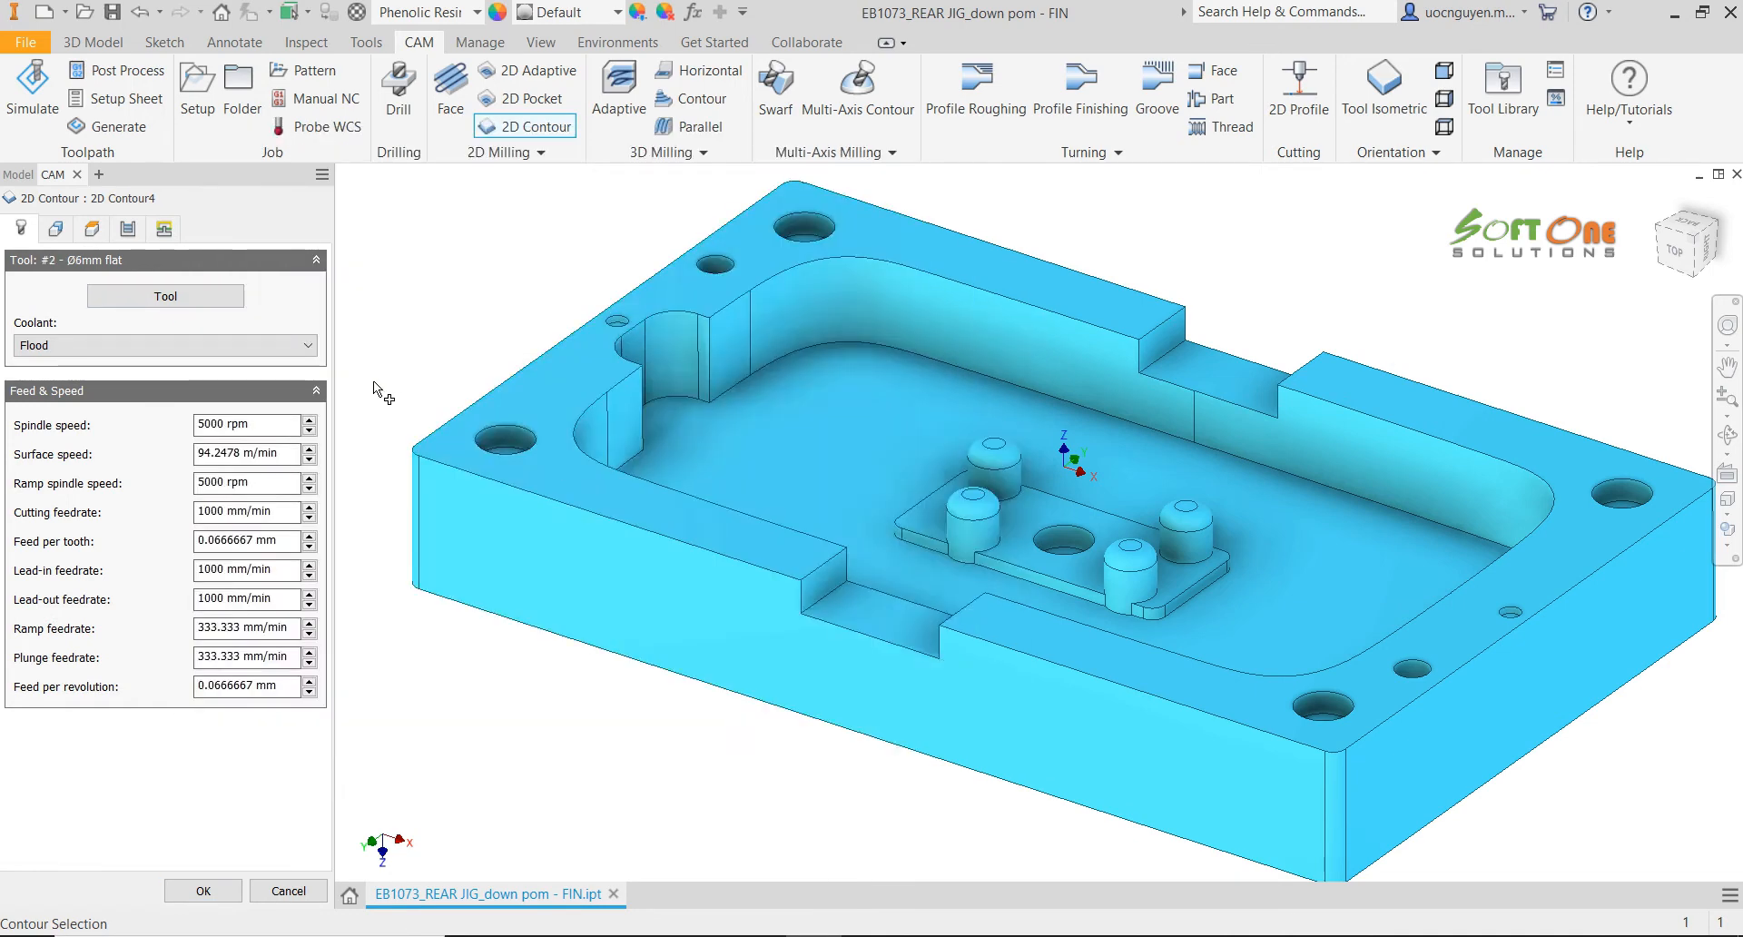
Set the contour's spindle speed to 8000 rpm, cutting feedrate to 2000 mm/min and lead-in feedrate to 1000 mm/min
click(222, 425)
text(80)
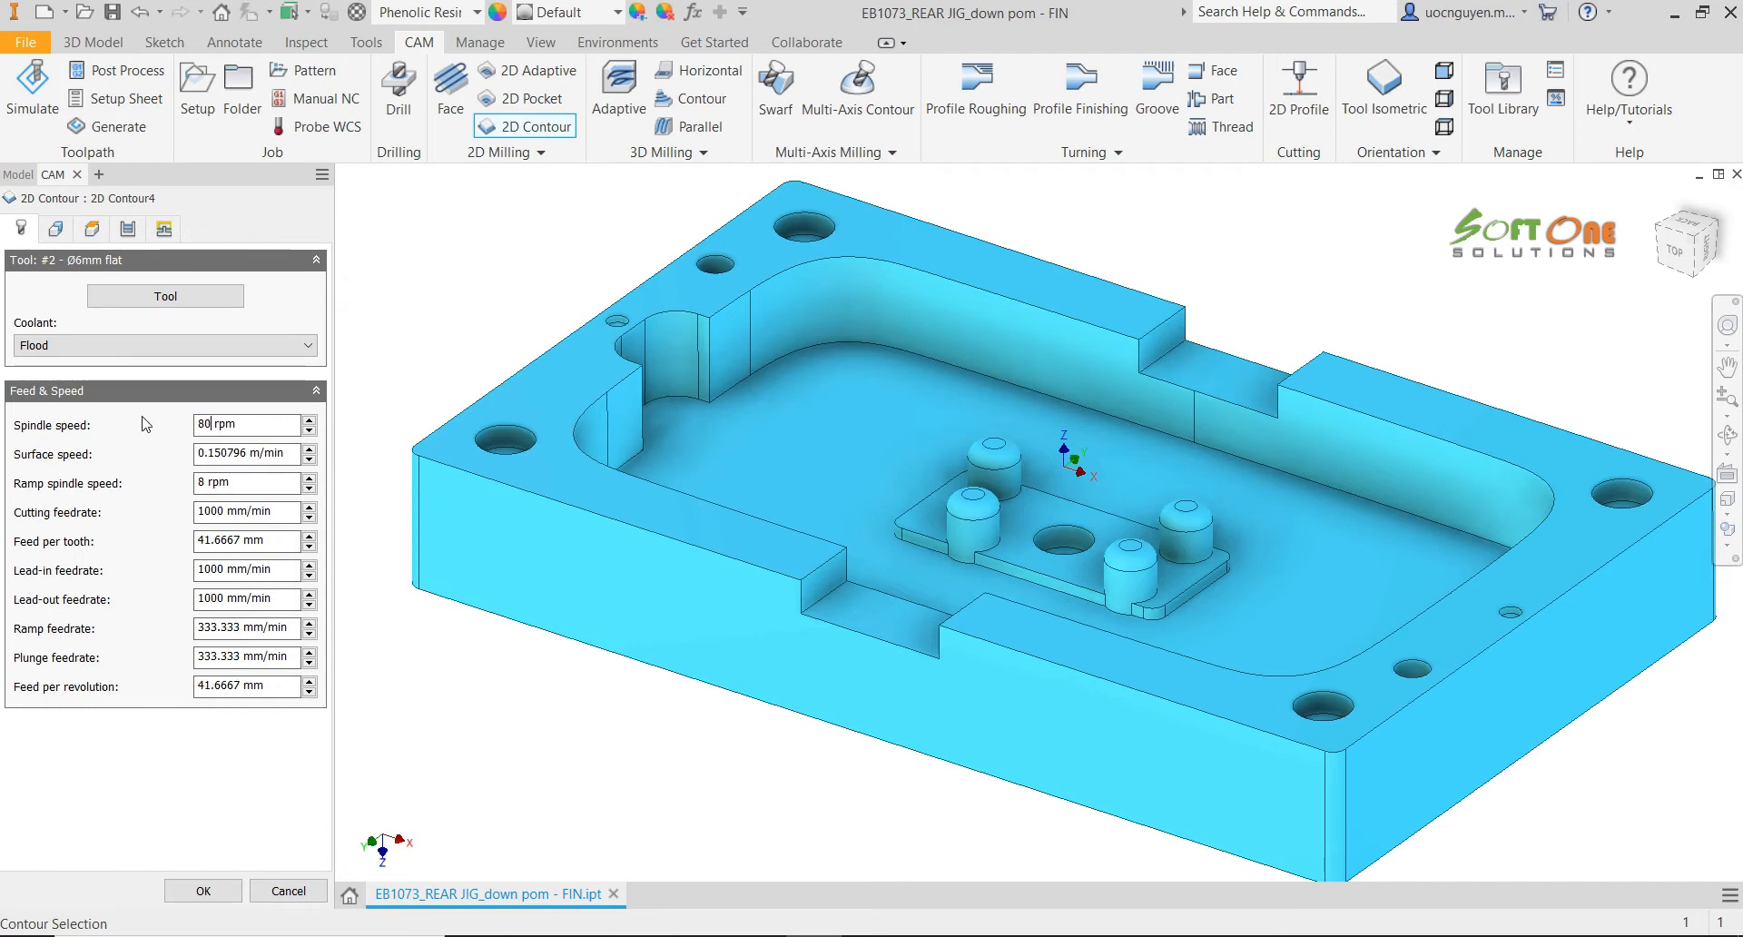
text(00)
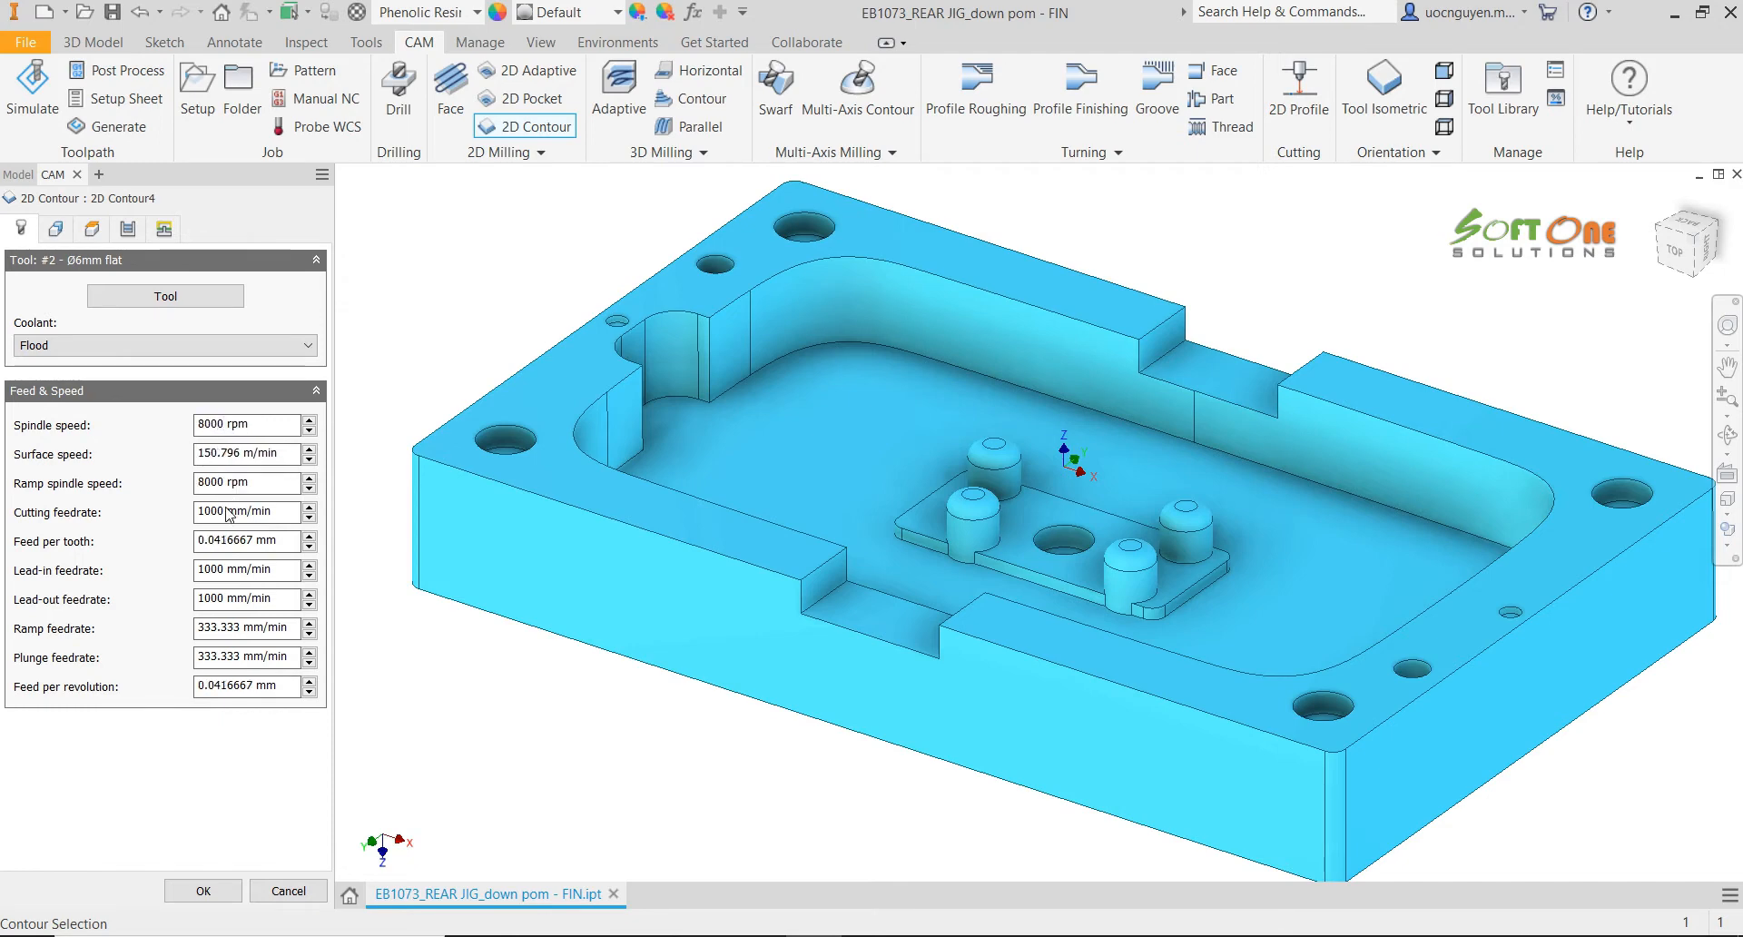
click(195, 517)
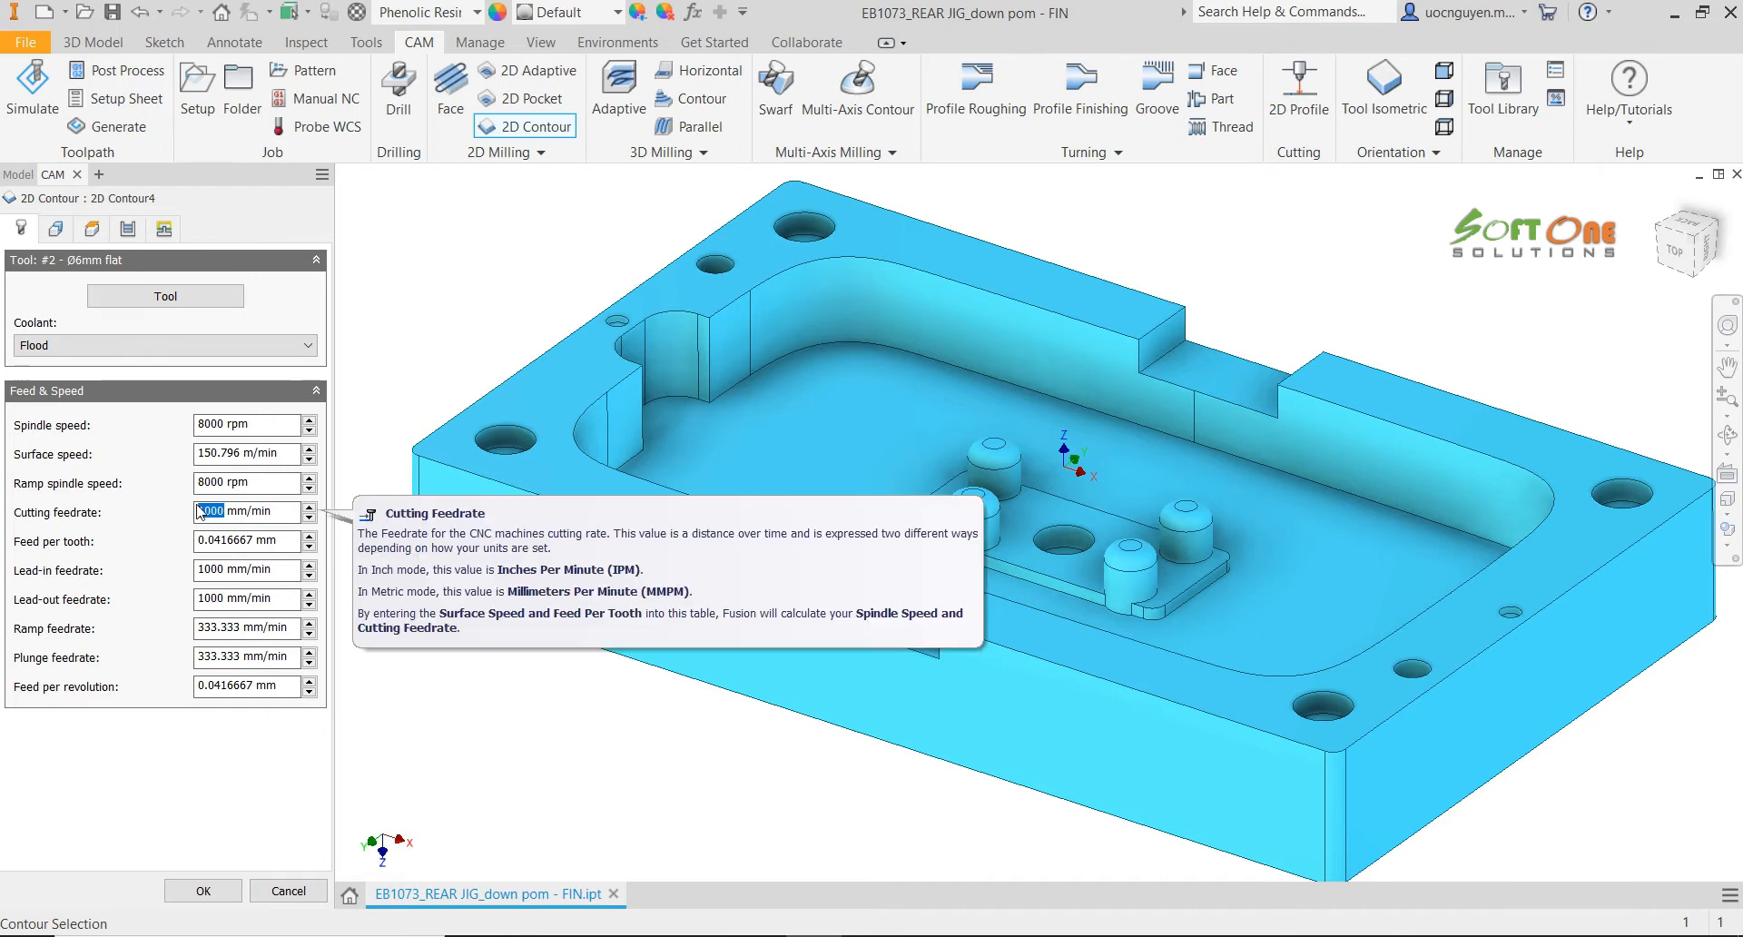
text(2000)
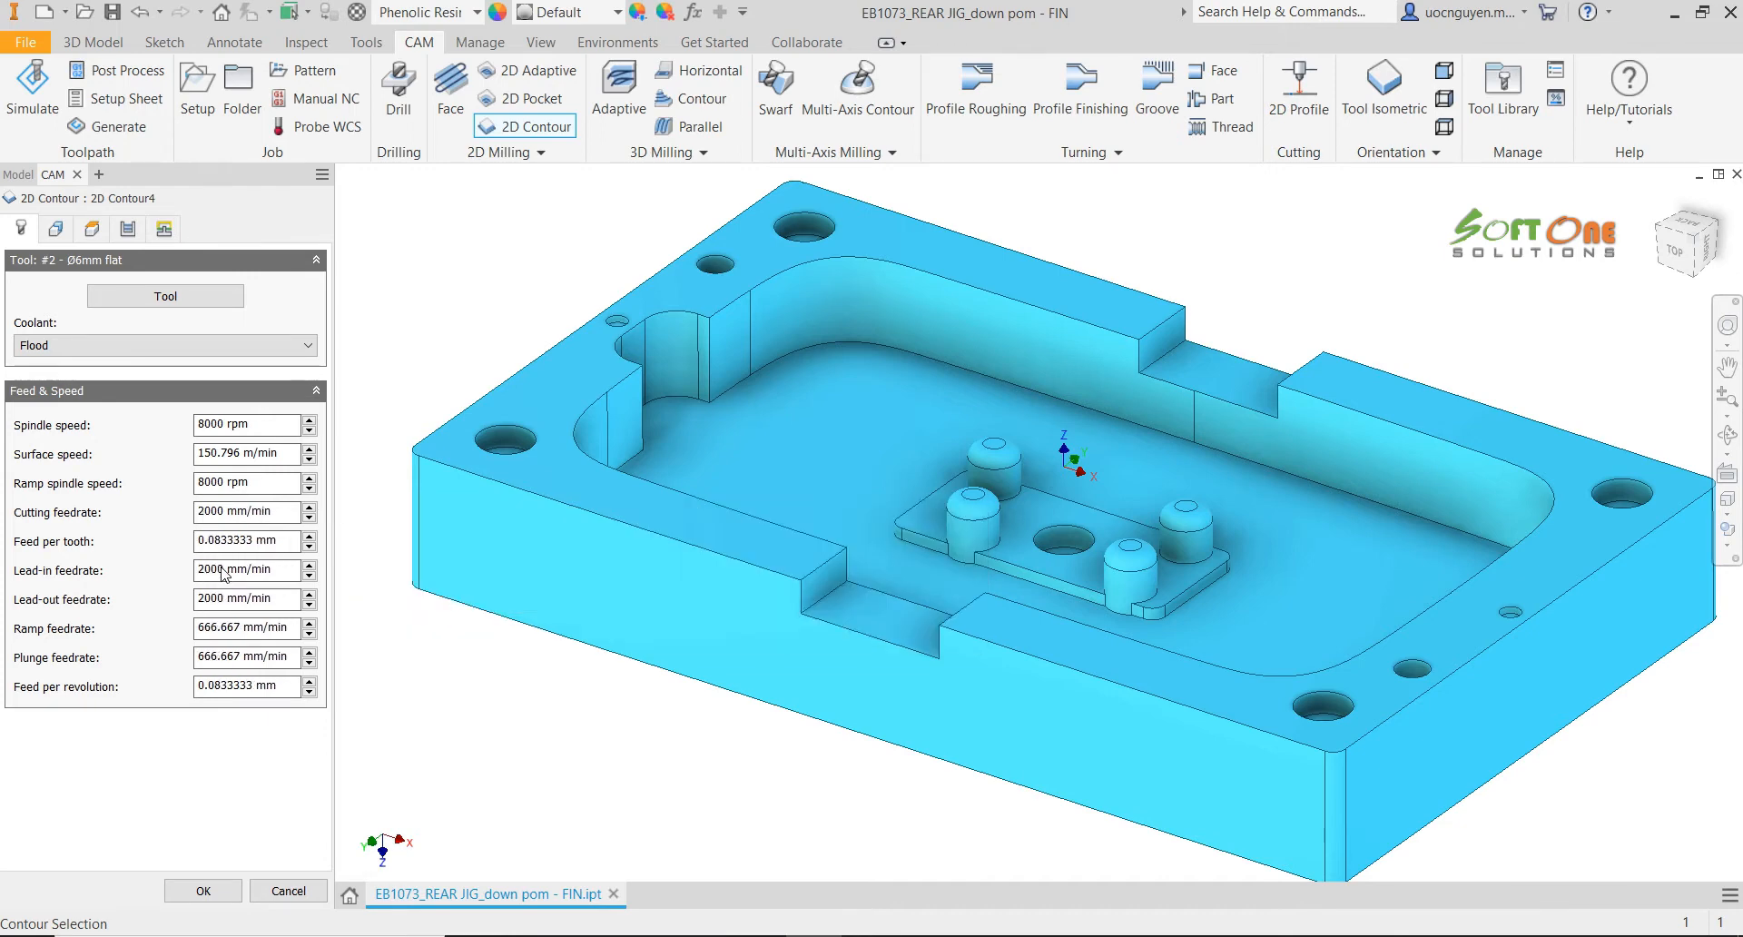
double_click(210, 570)
text(1000)
Select the outer bottom edge loop of the large cavity as the contour and open the height settings
click(55, 229)
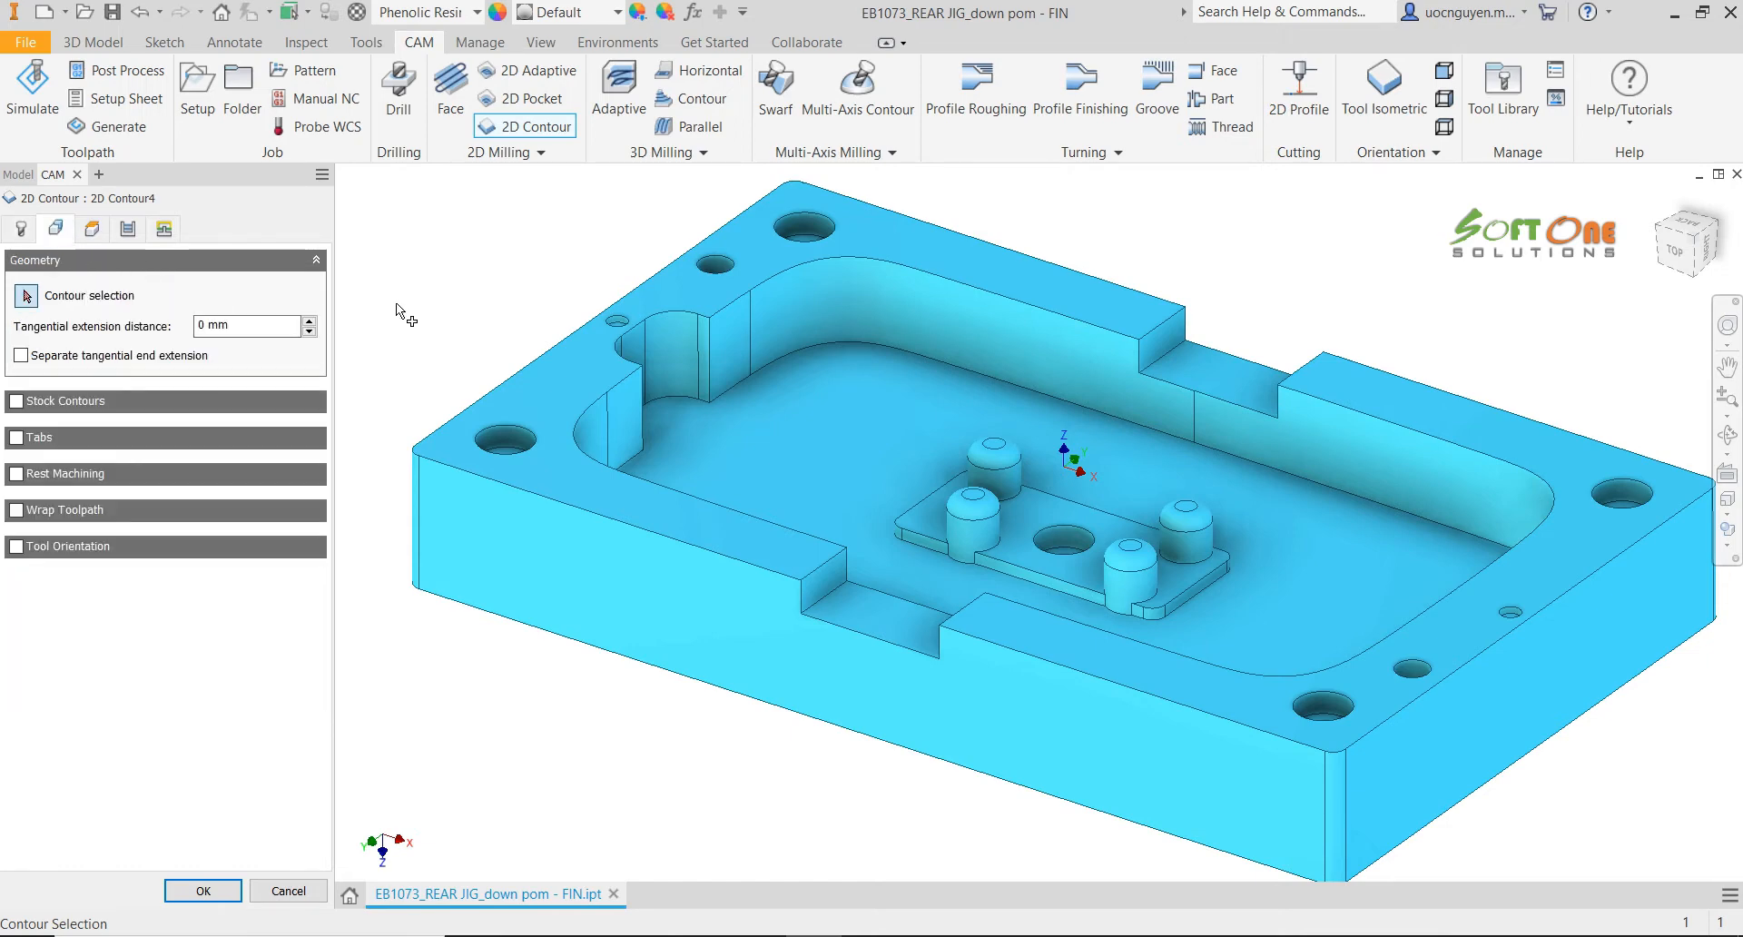
click(1123, 416)
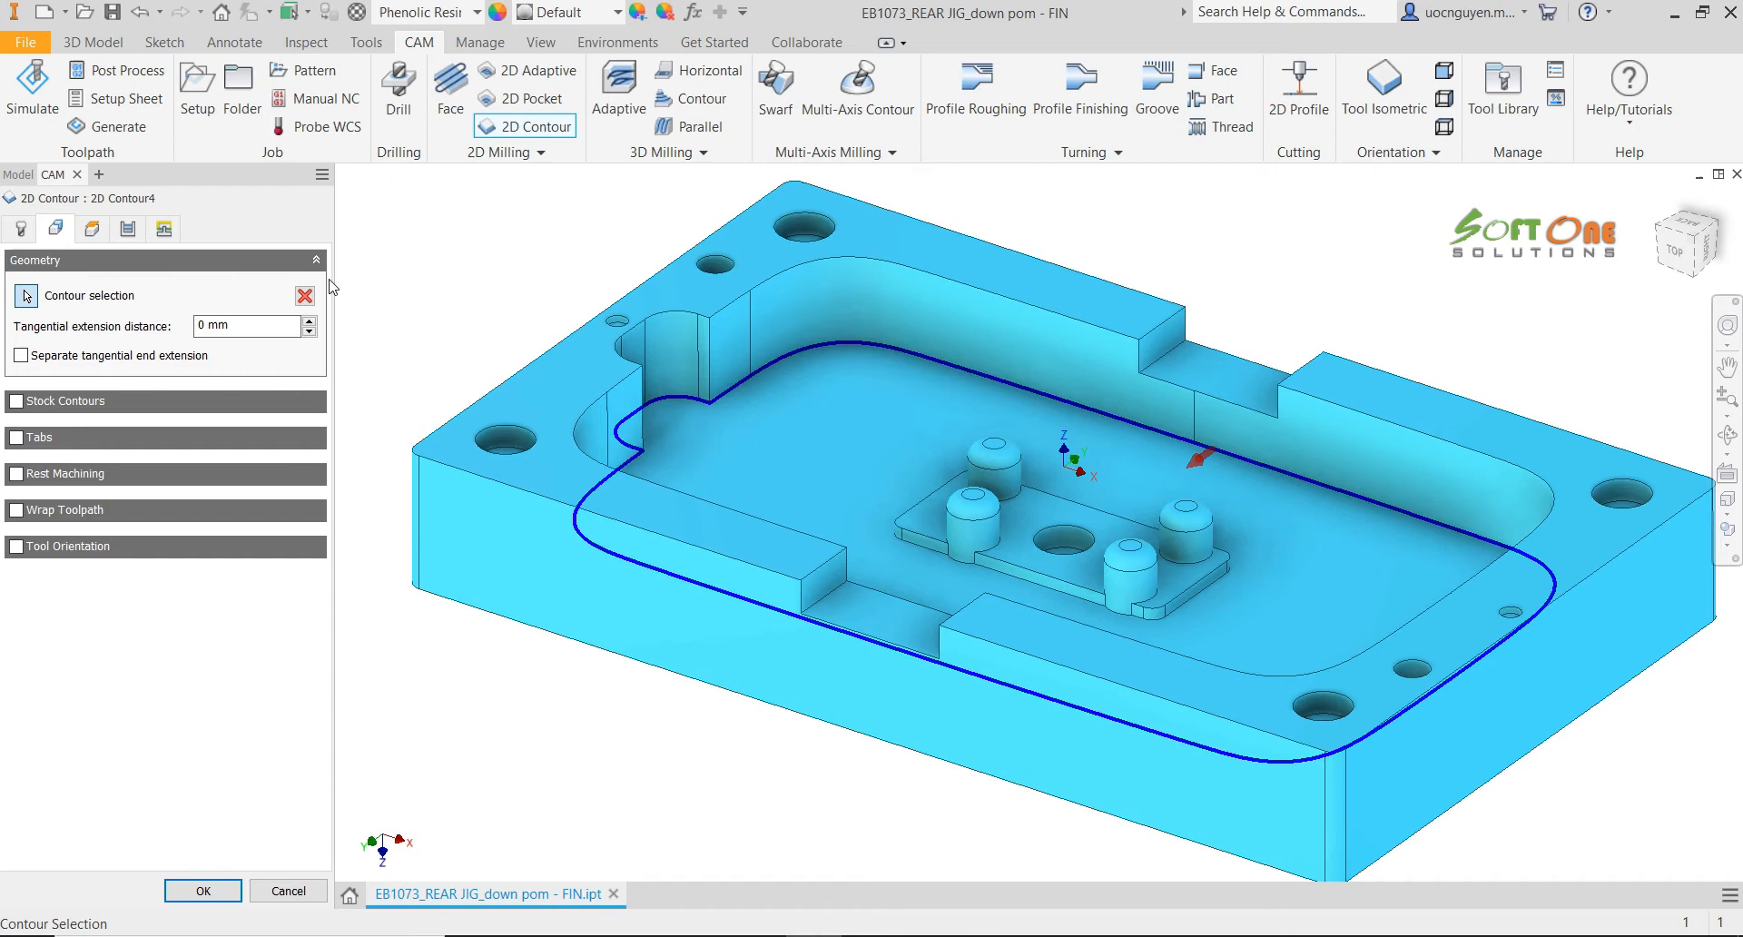
click(92, 231)
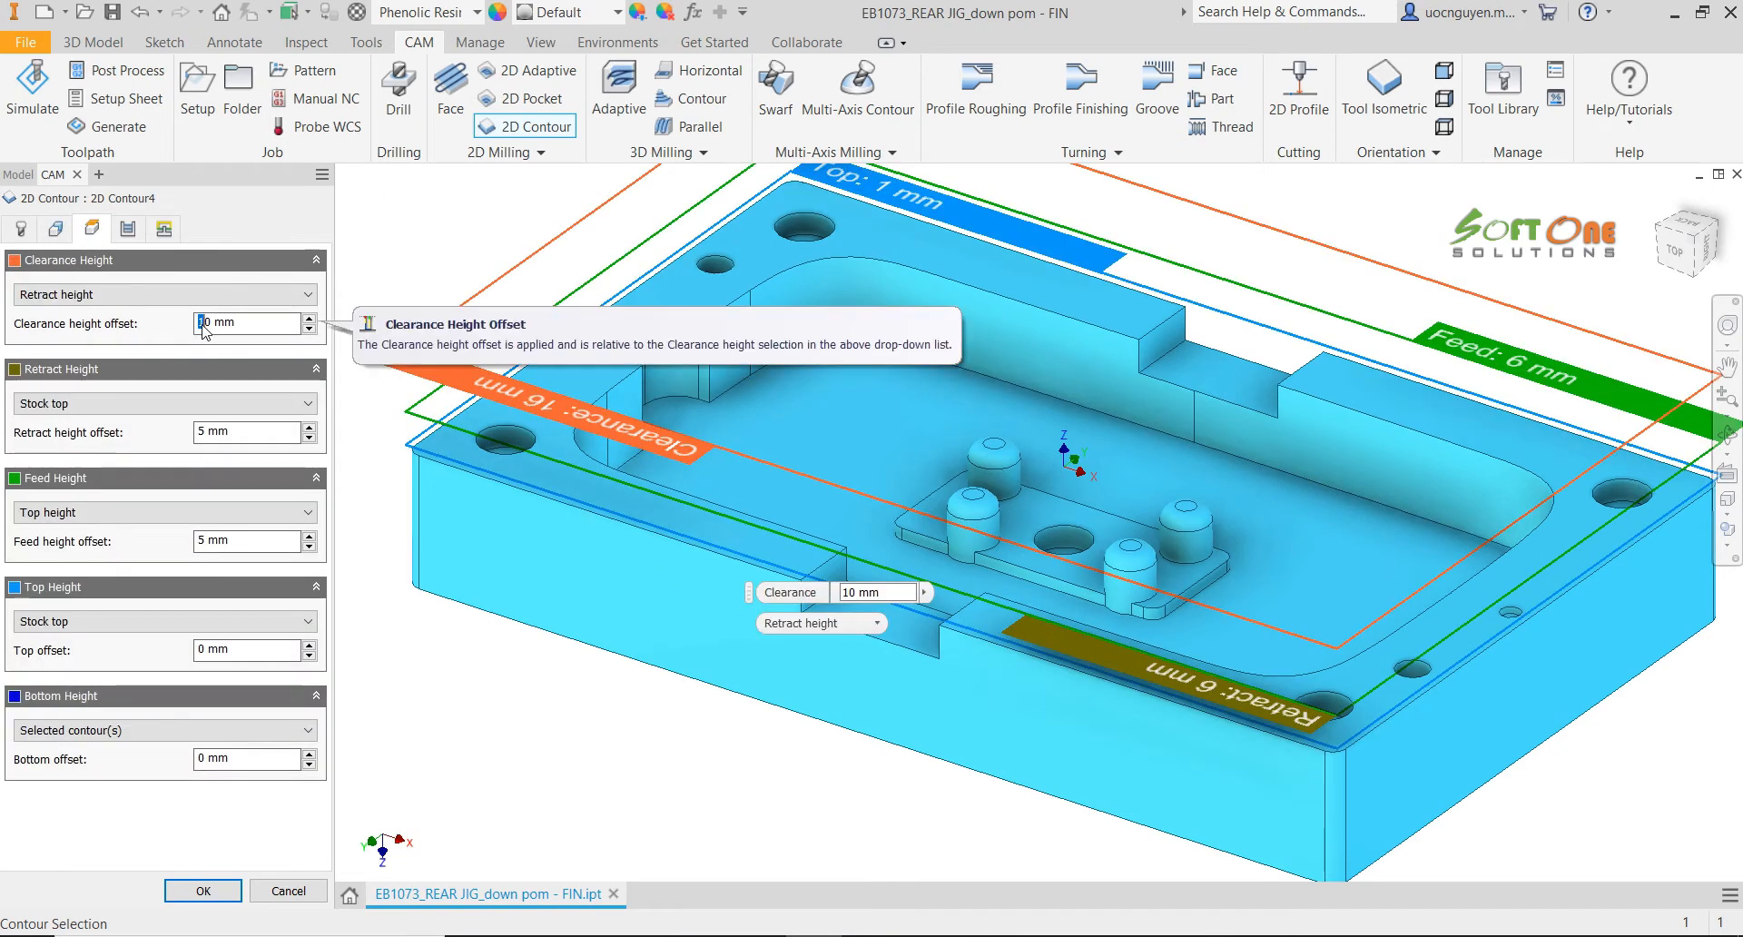
Set the contour's clearance height offset to 50 mm, retract height offset to 5 mm and feed height offset to 3 mm
text(5)
click(206, 432)
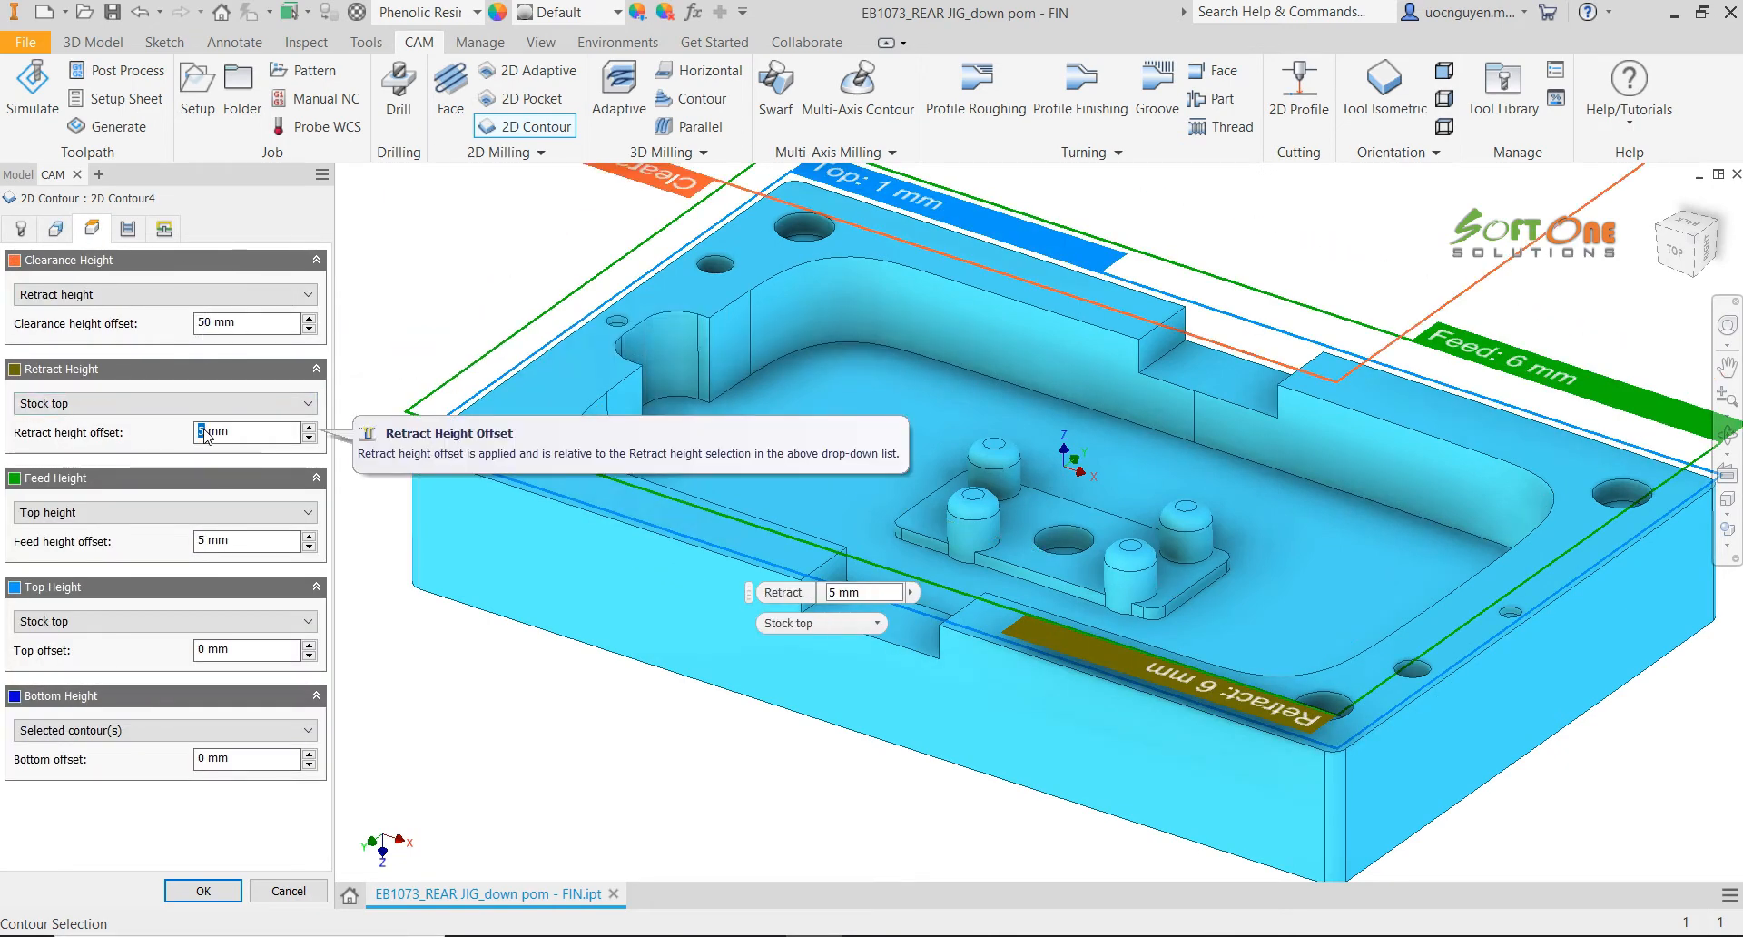
text(10)
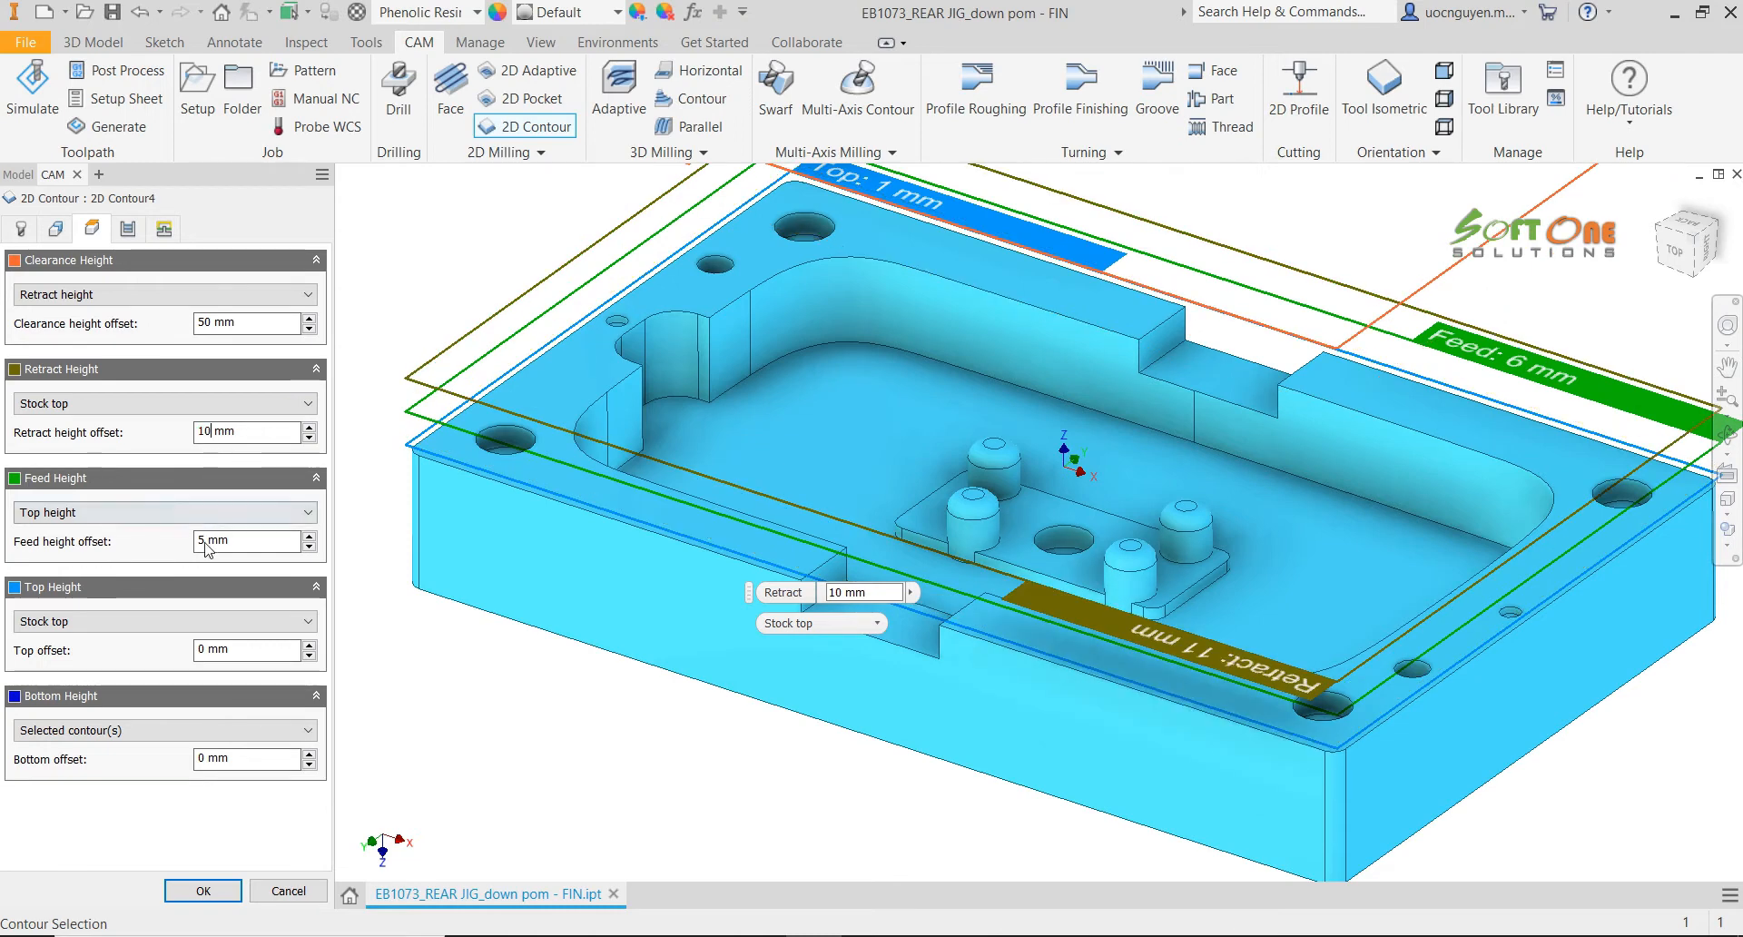
click(205, 541)
double_click(207, 434)
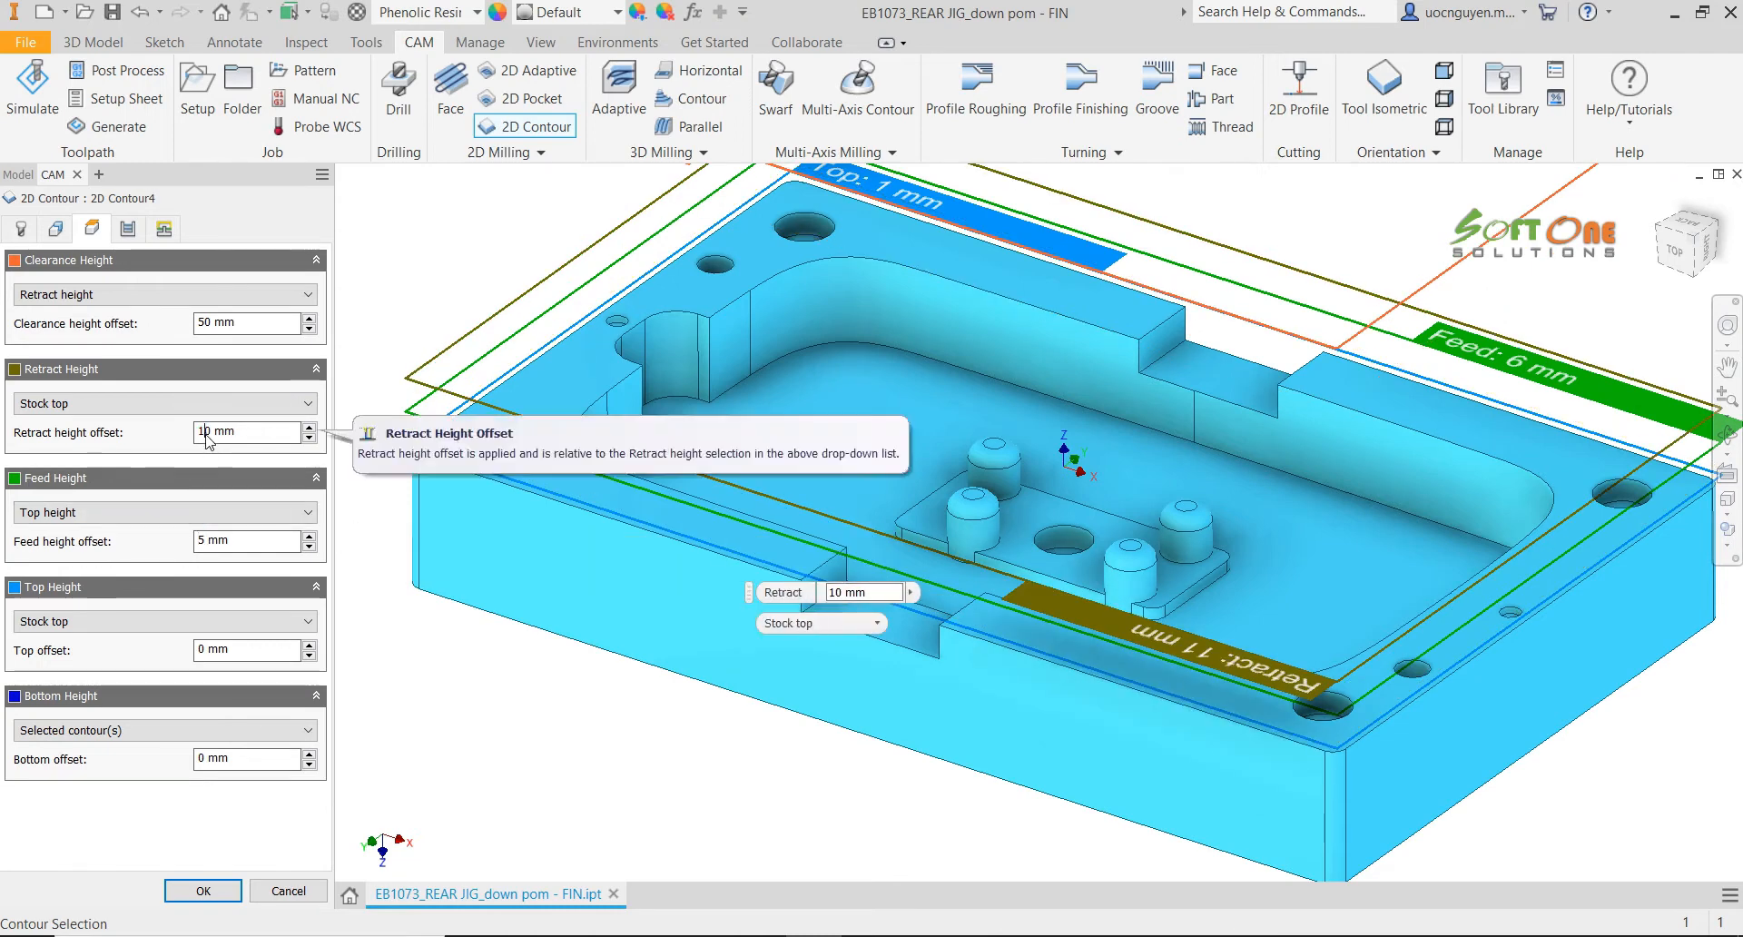
text(5)
click(205, 541)
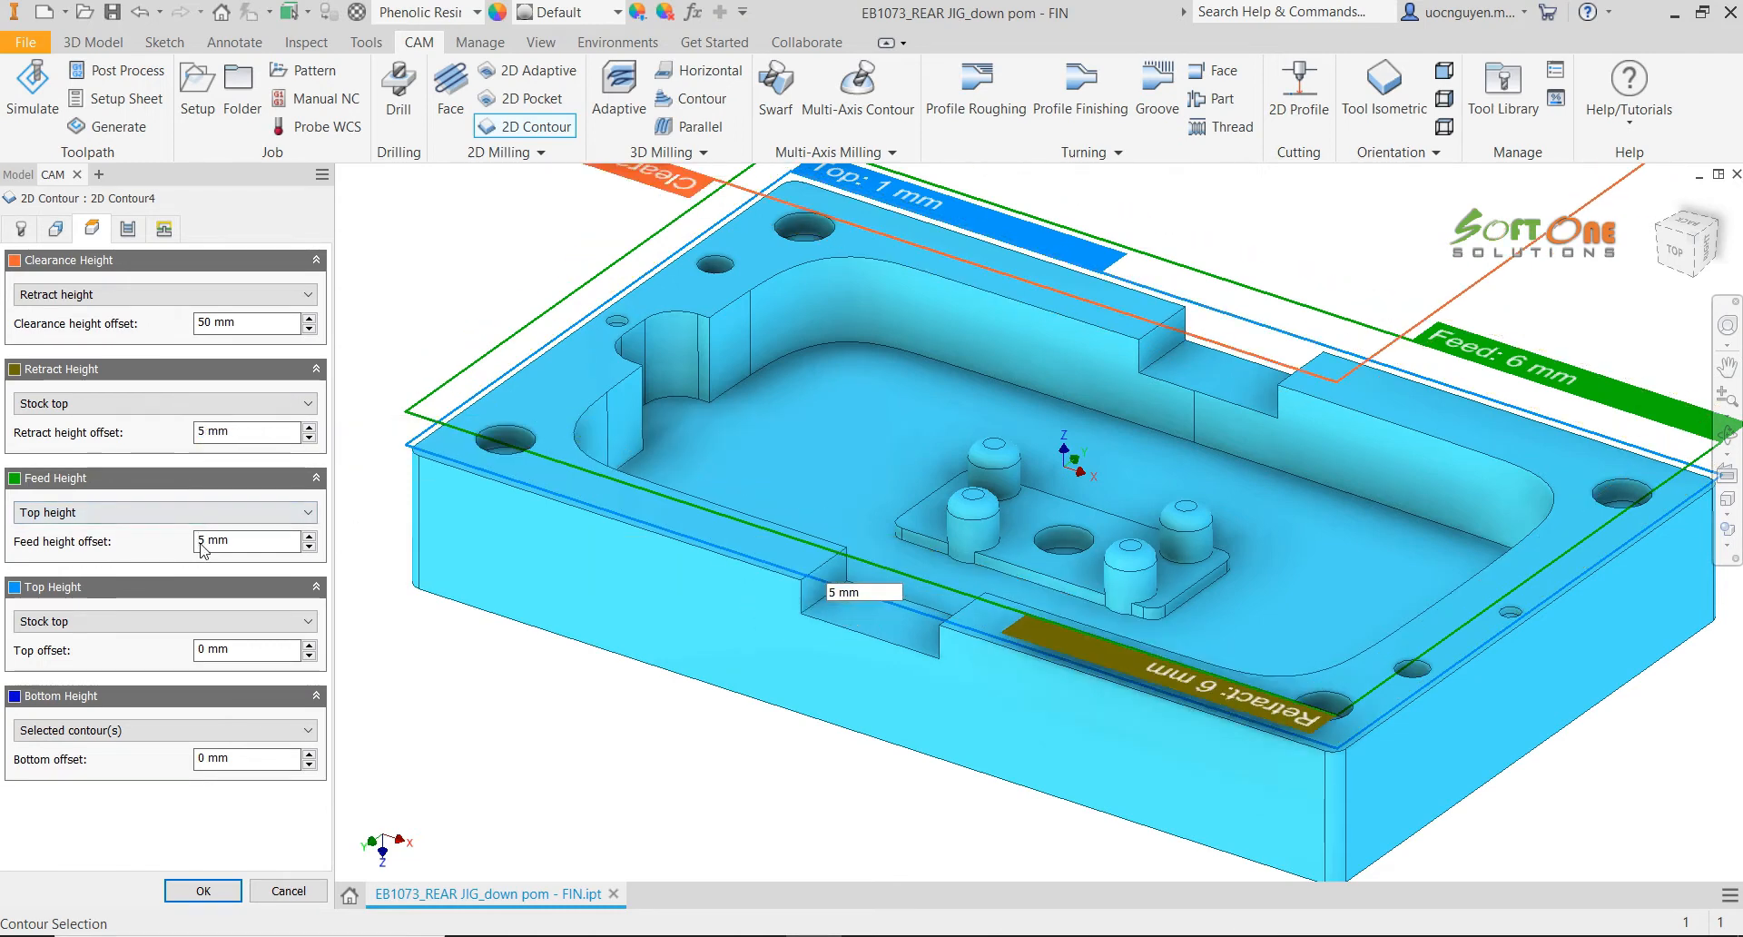
text(3)
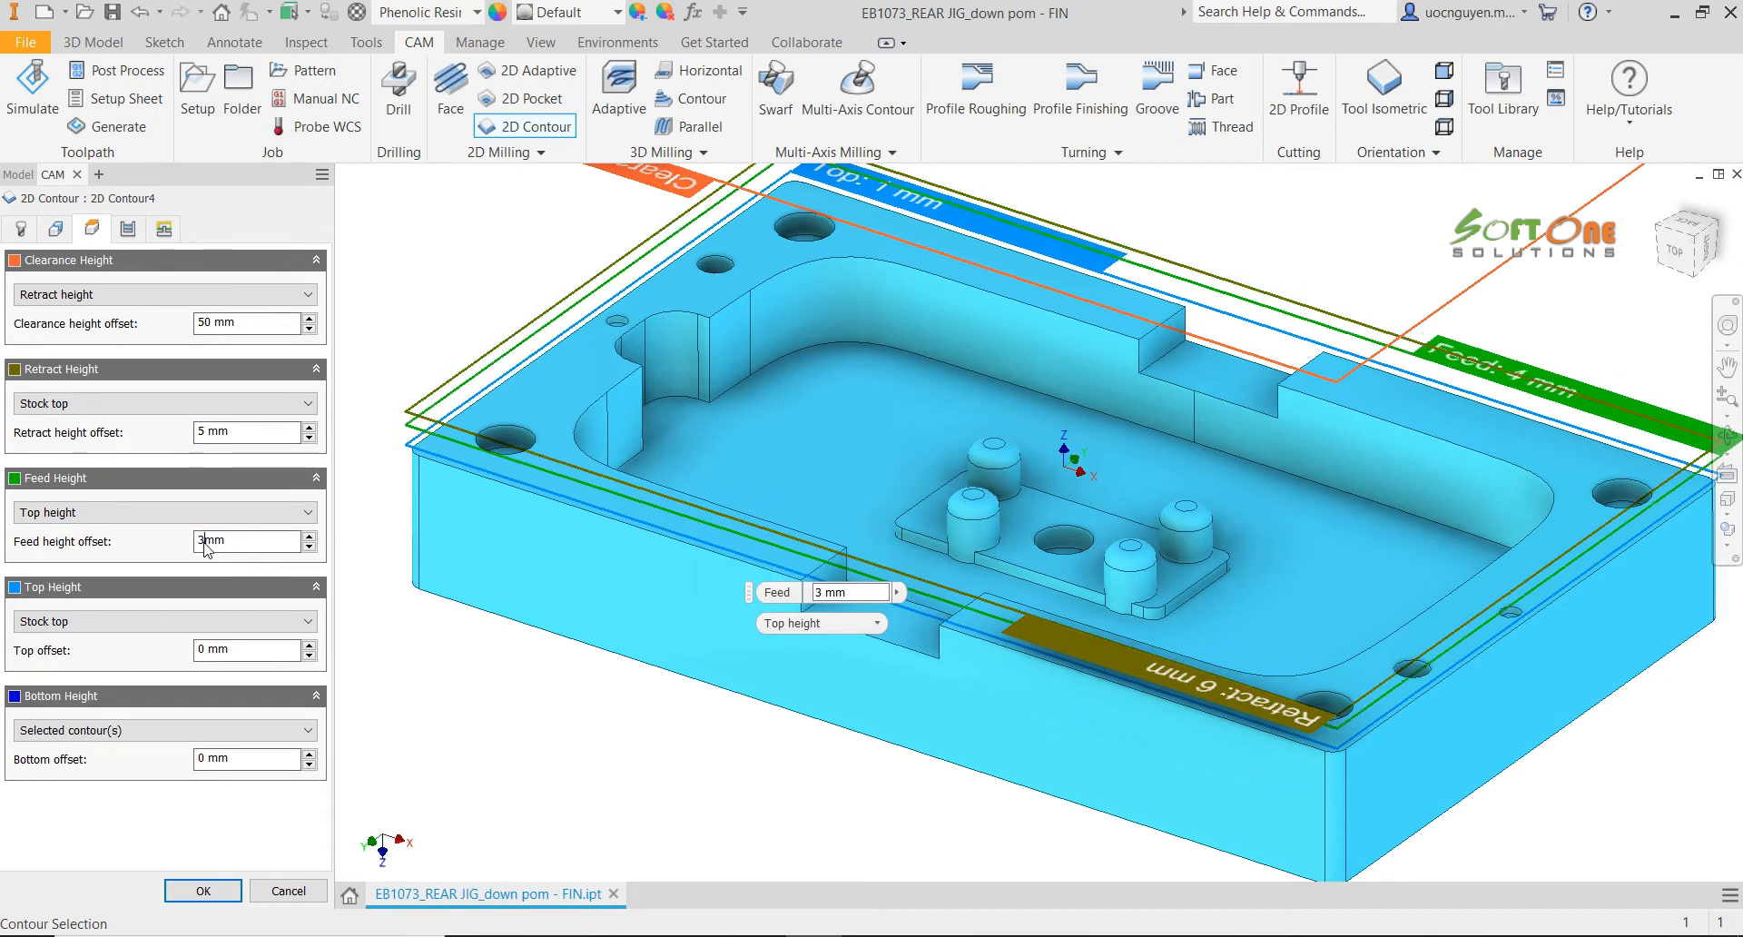
Enable stock to leave for the contour passes, with 0 mm radial and 0 mm axial stock
click(127, 228)
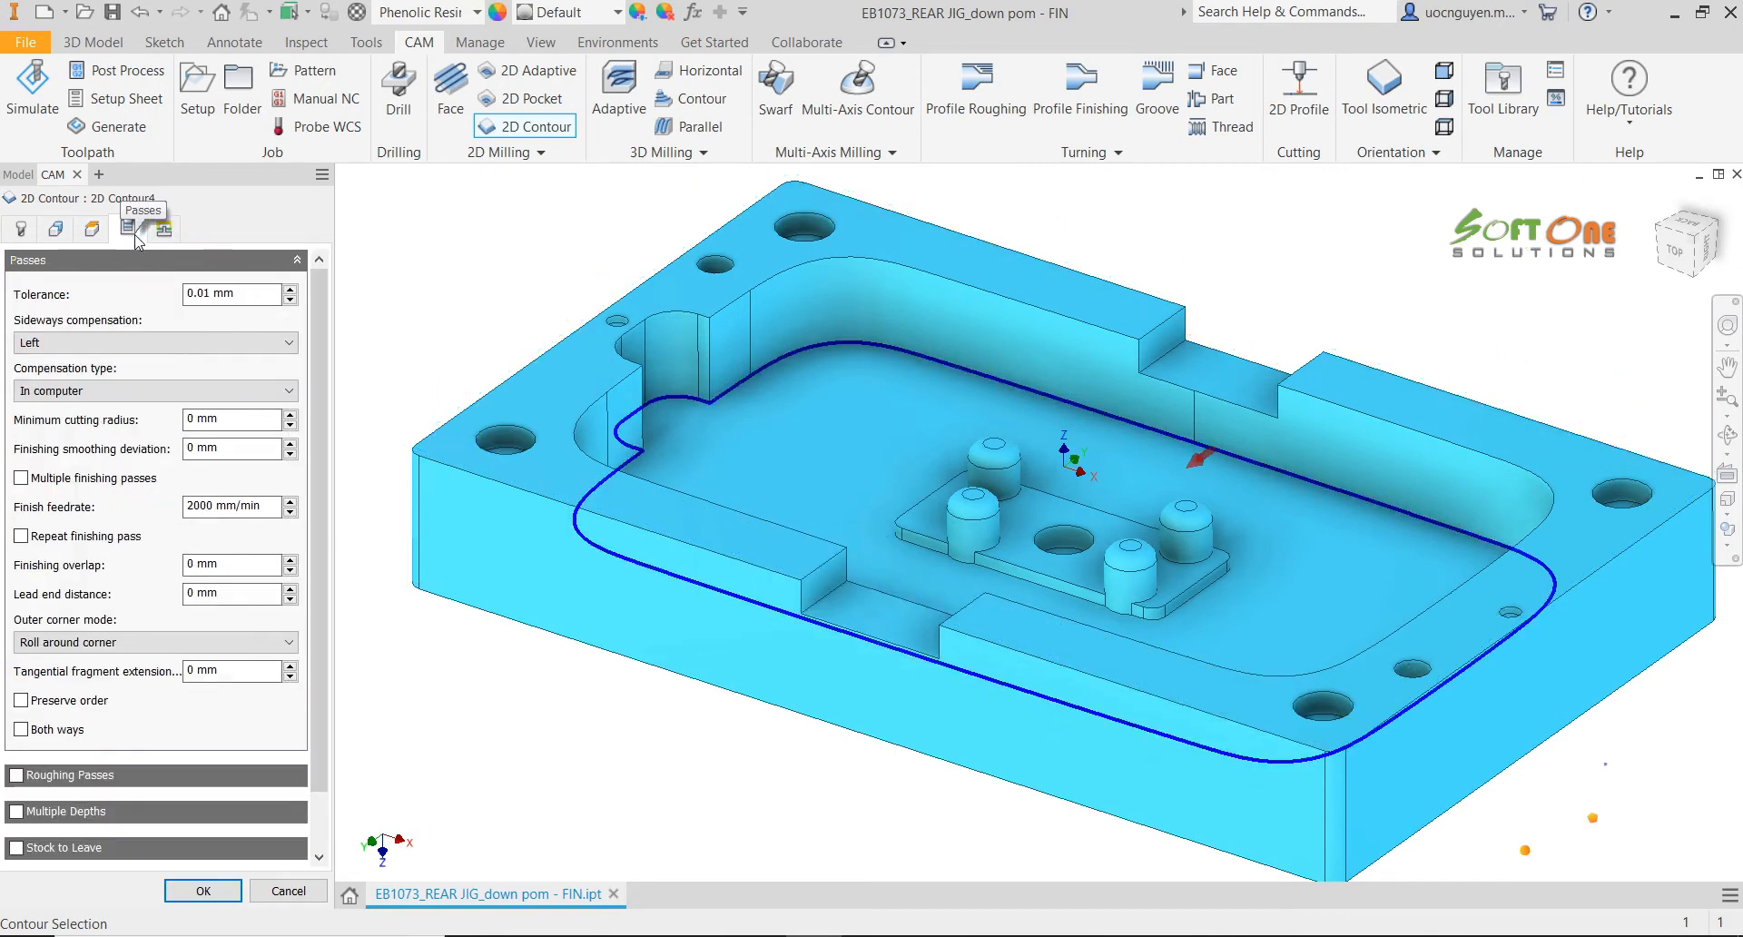
drag(319, 563, 330, 666)
click(17, 782)
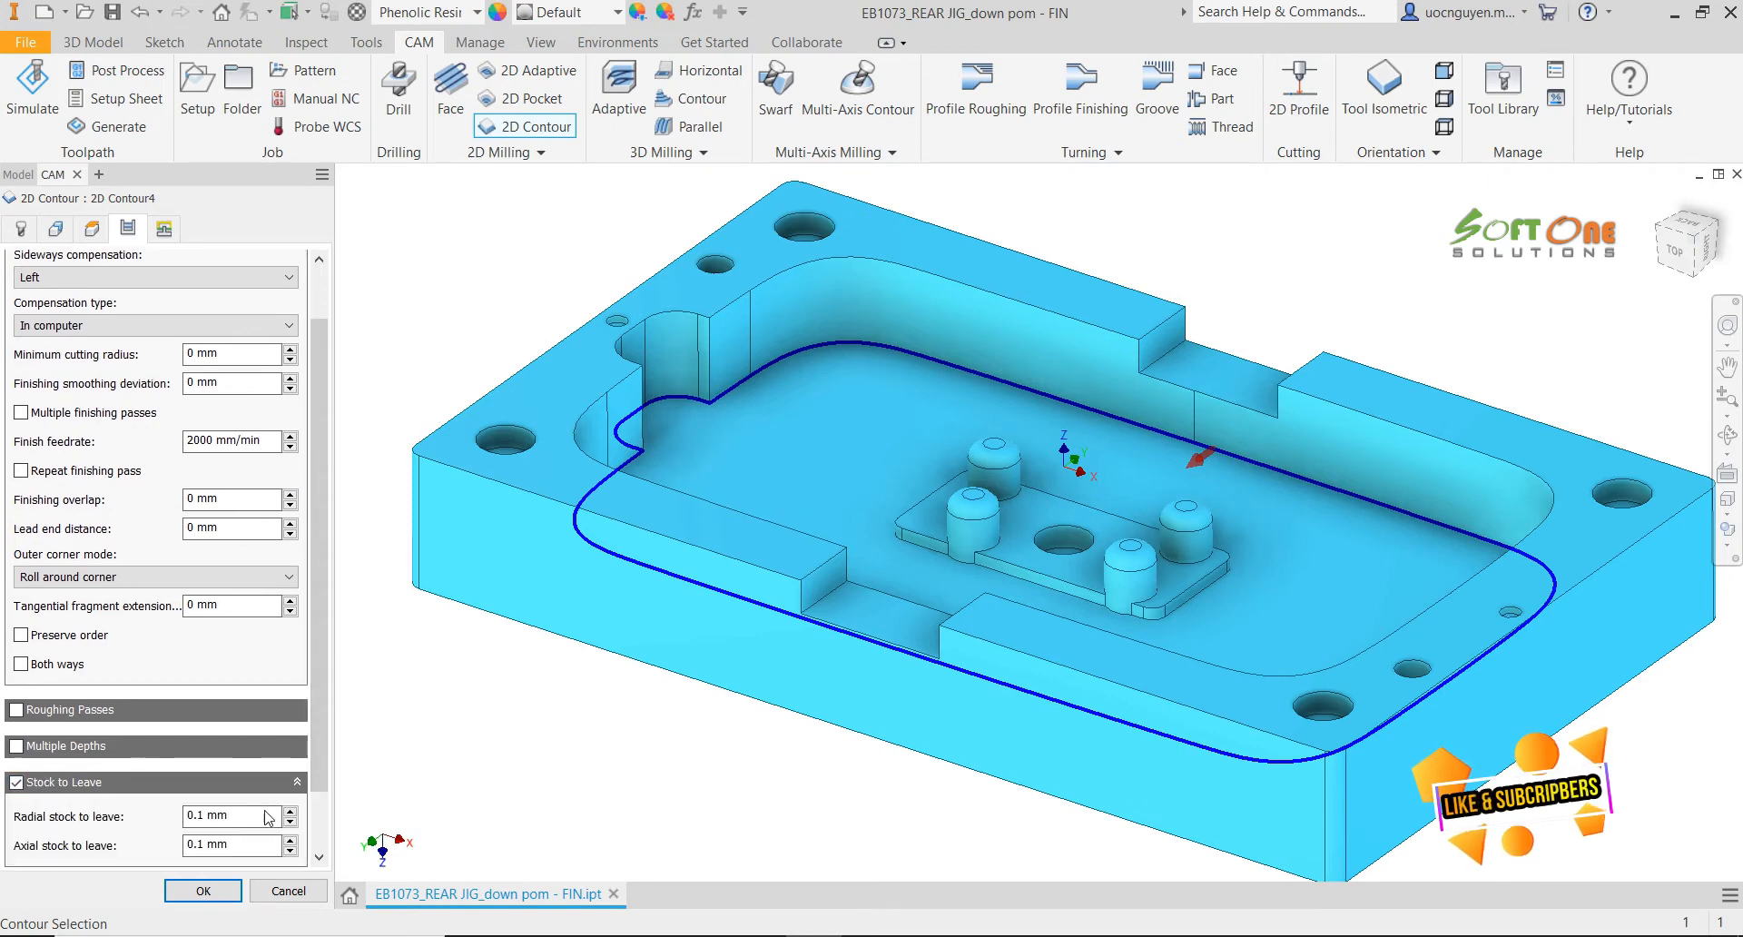
click(291, 822)
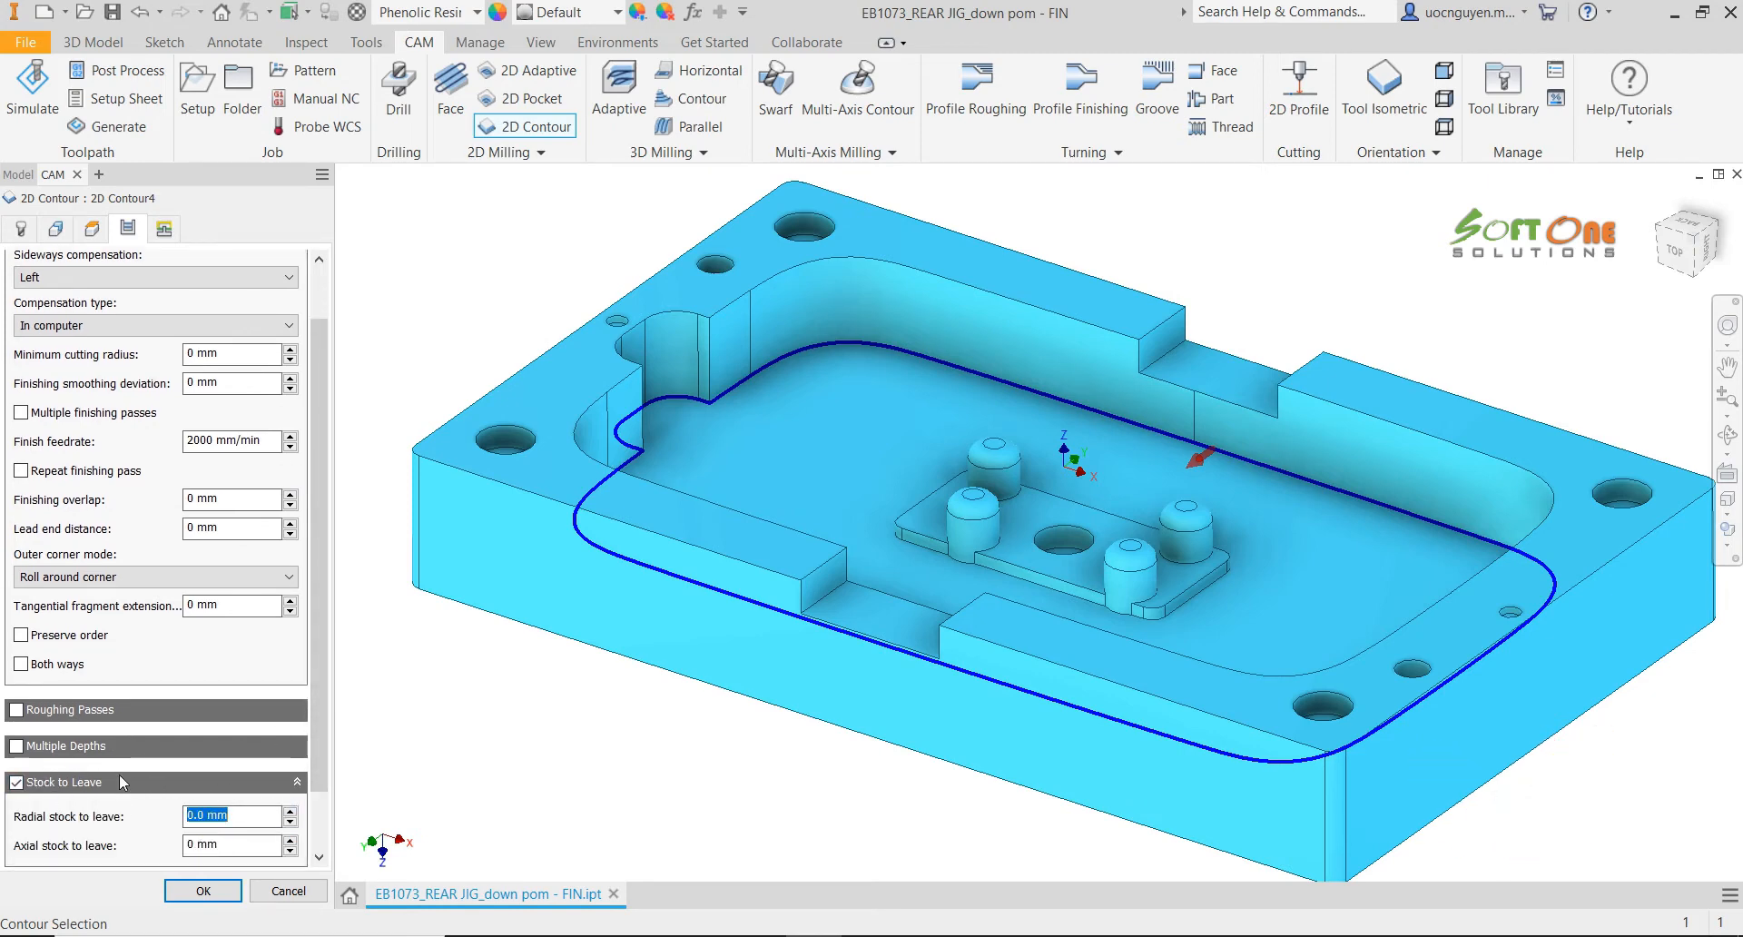
Enable multiple depths for the contour with a maximum roughing stepdown of 3 mm
click(16, 746)
drag(250, 788, 175, 788)
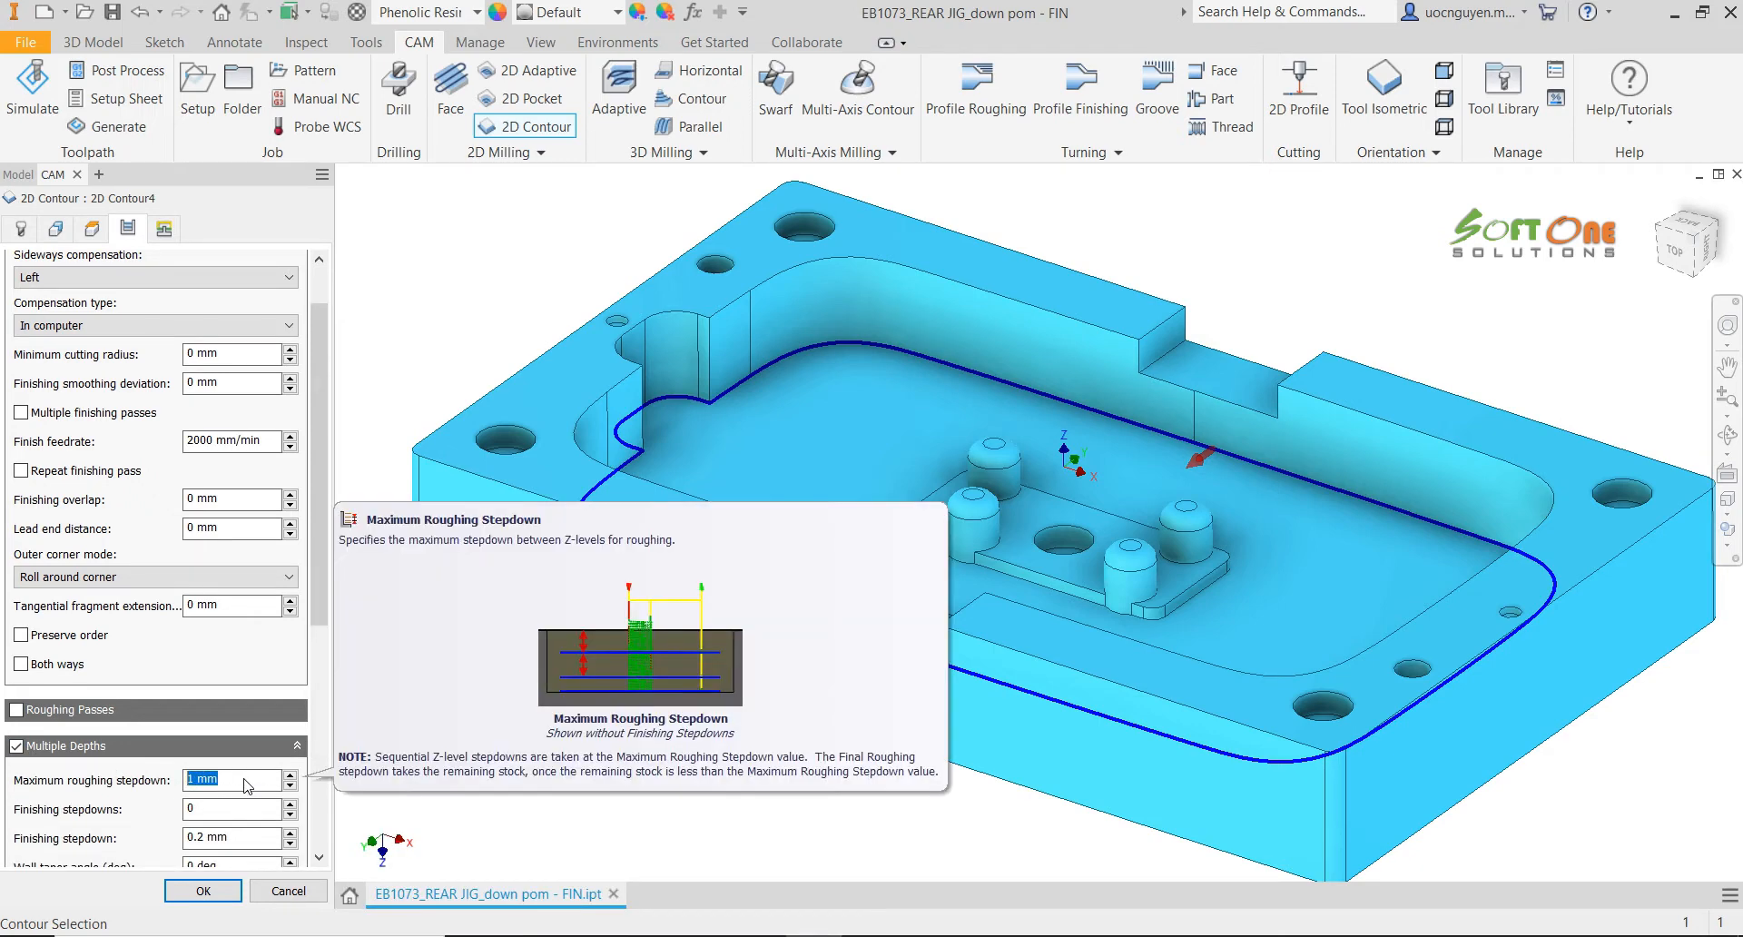
text(3)
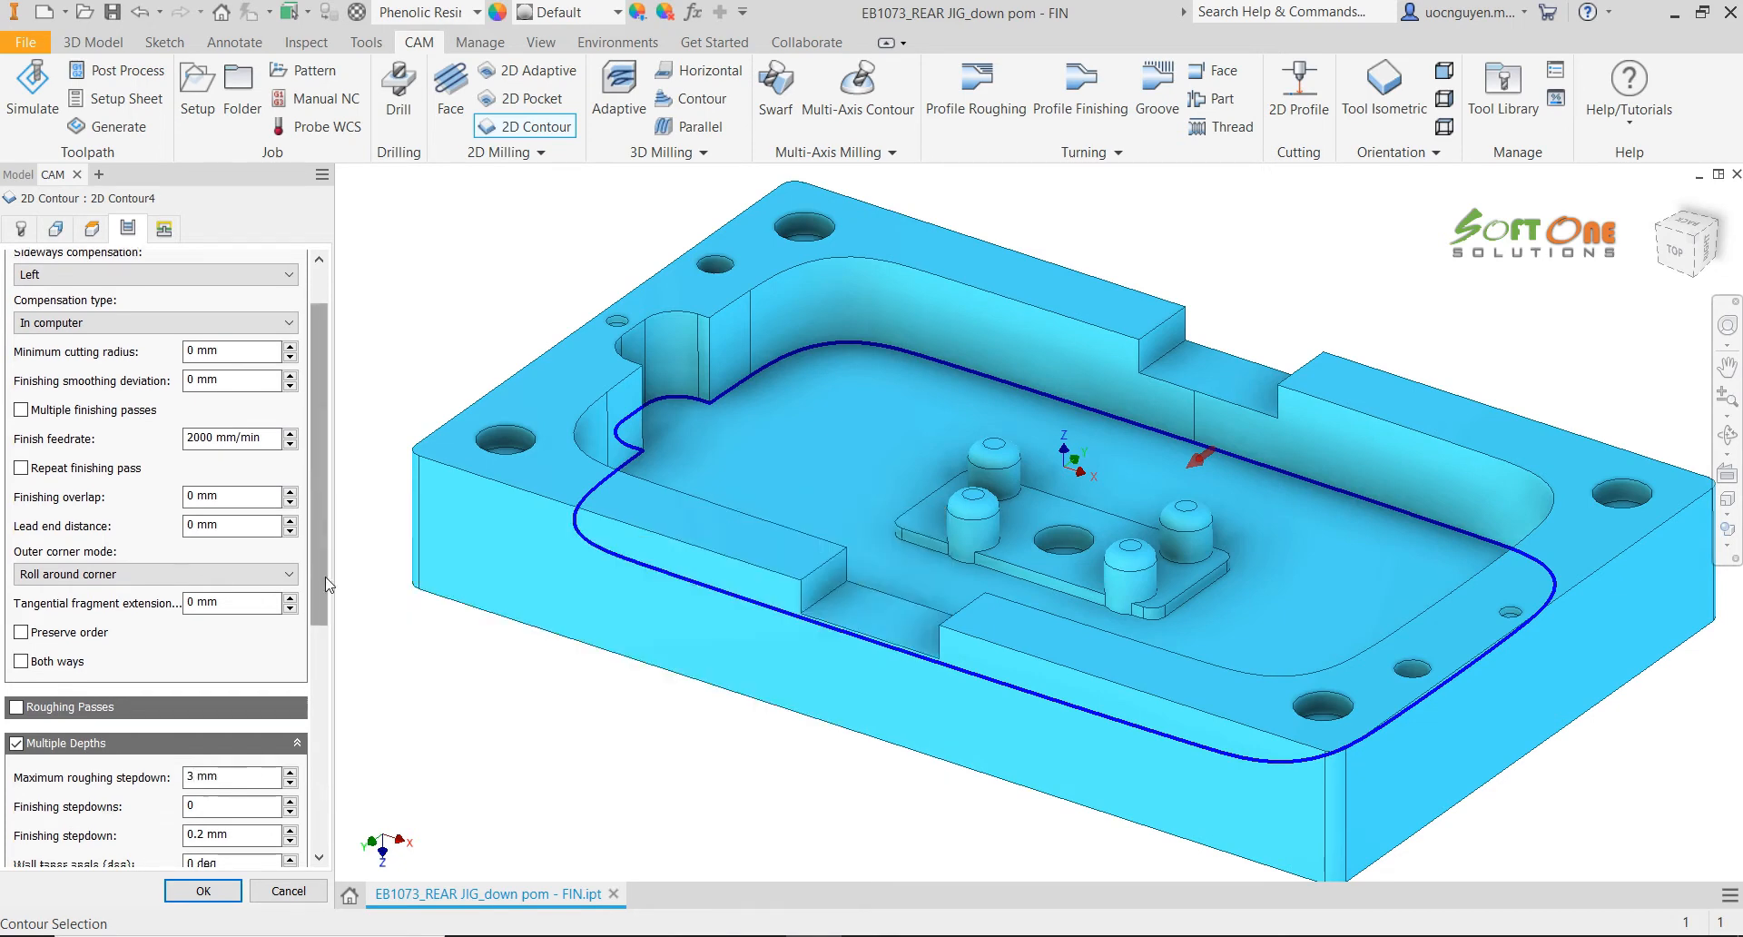
drag(316, 574, 292, 490)
Set the contour's linking safe distance to 3 mm and enable keeping the tool down
click(161, 235)
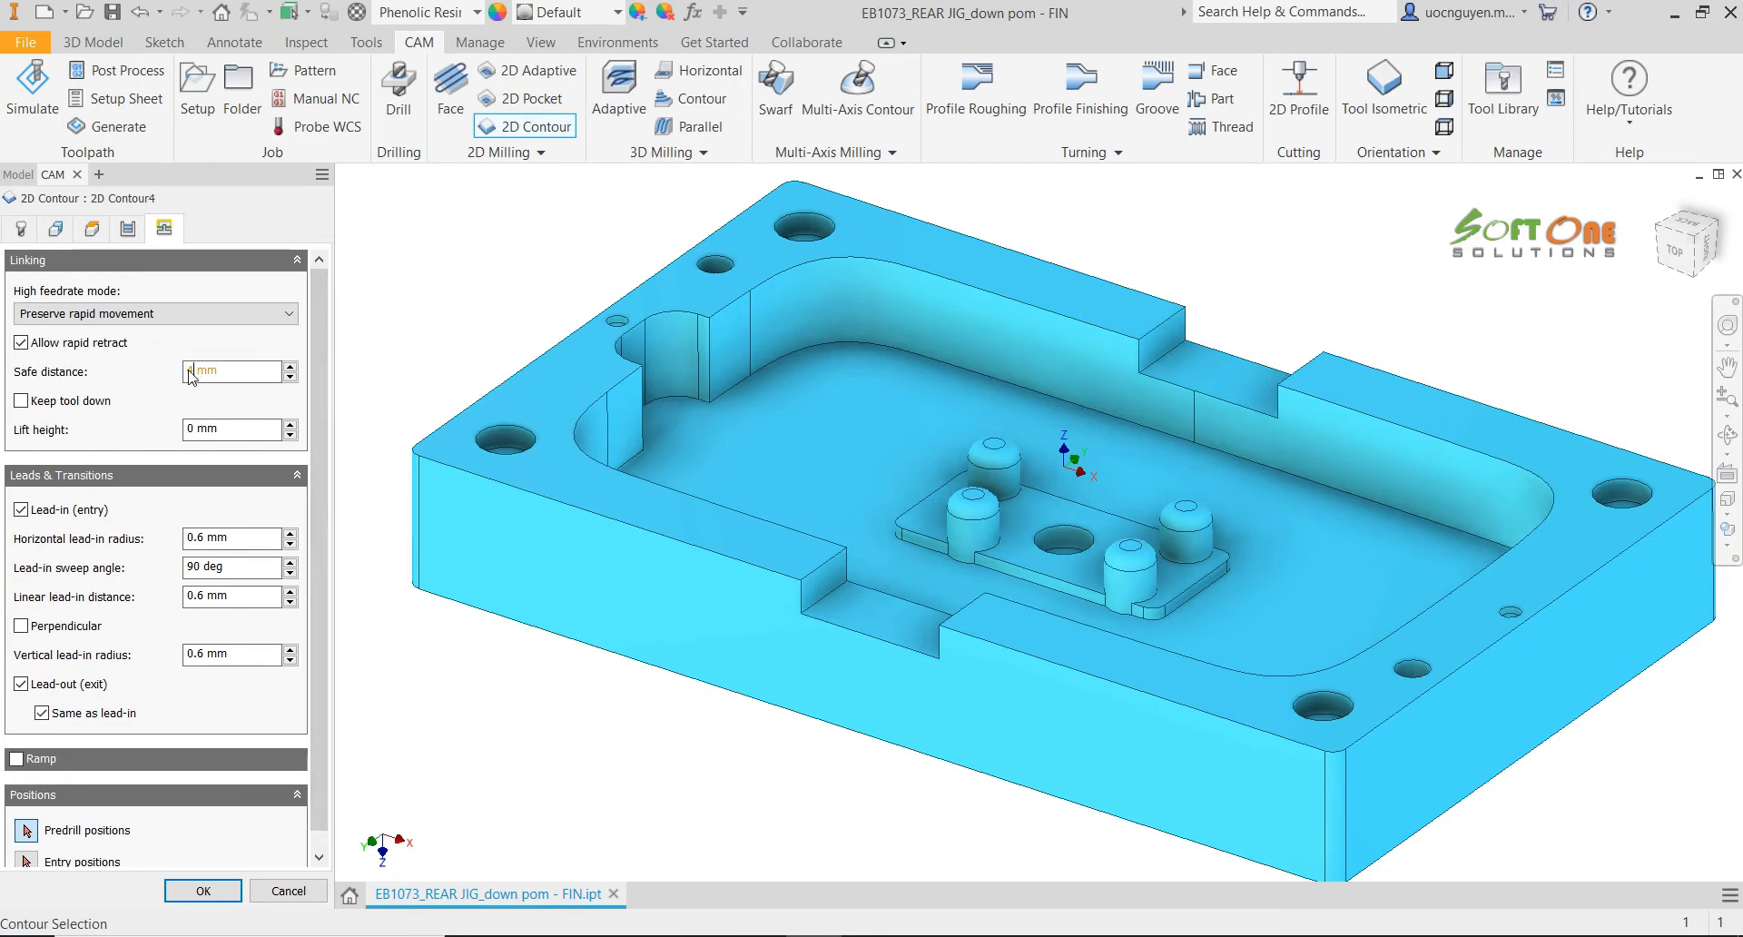
text(3)
click(20, 402)
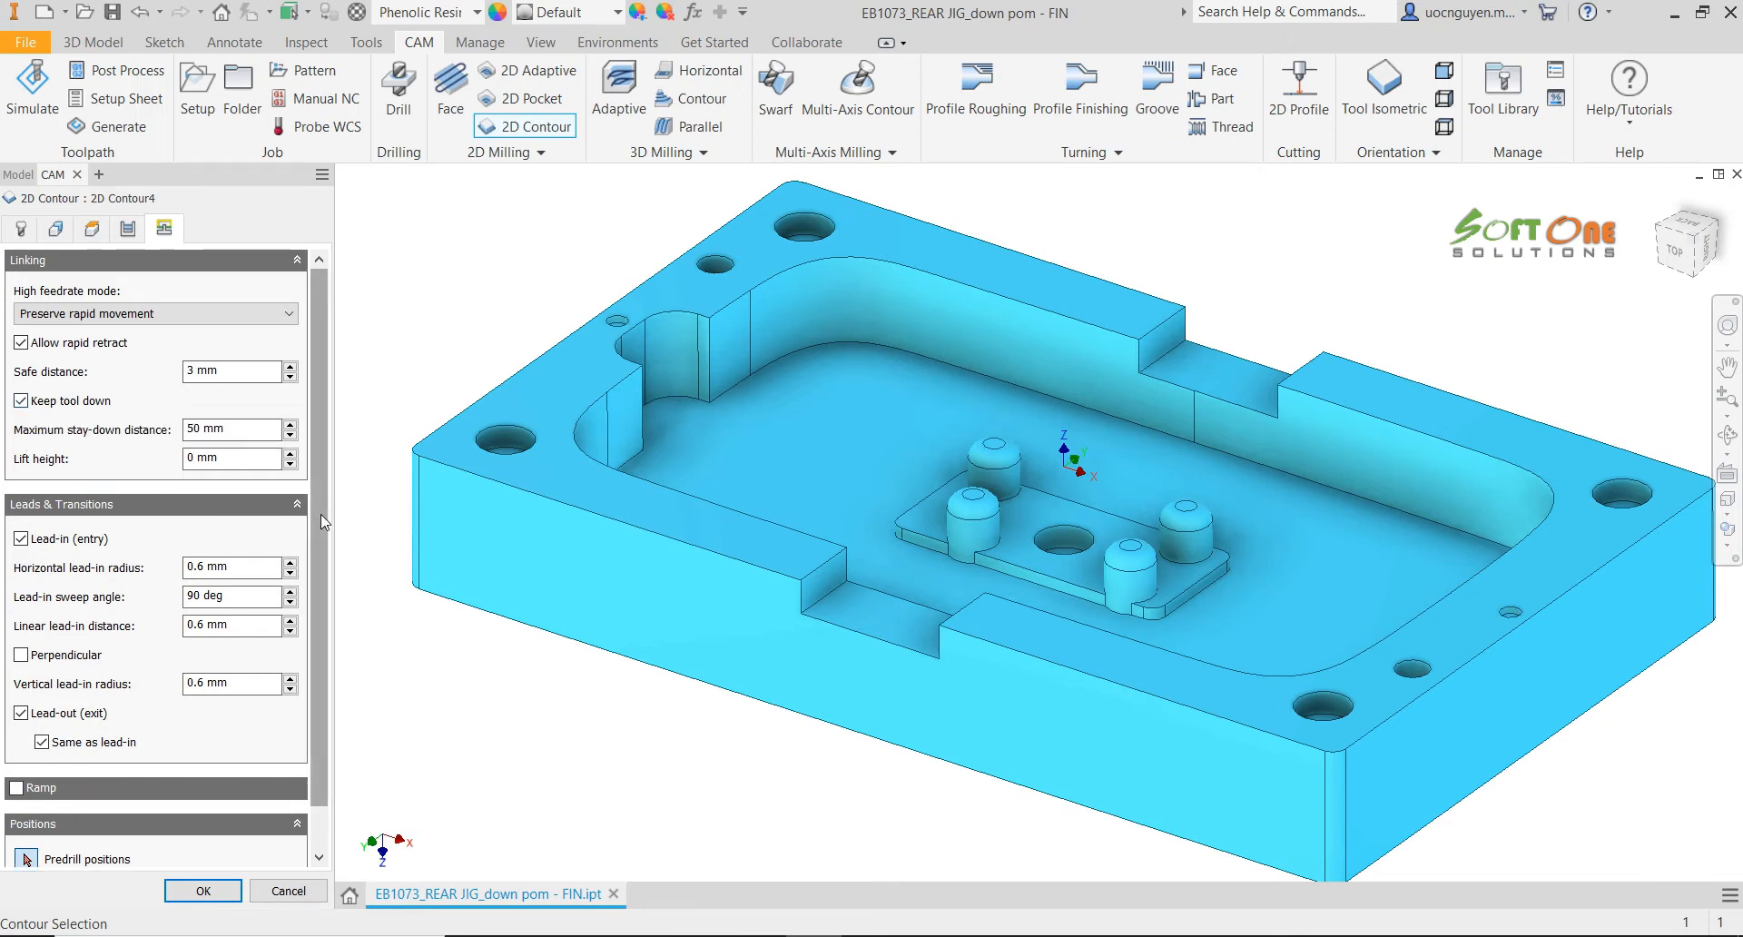
Set the contour's horizontal lead-in radius to 1 mm and its linear lead-in distance to 1 mm
scroll(320, 514, down, 2)
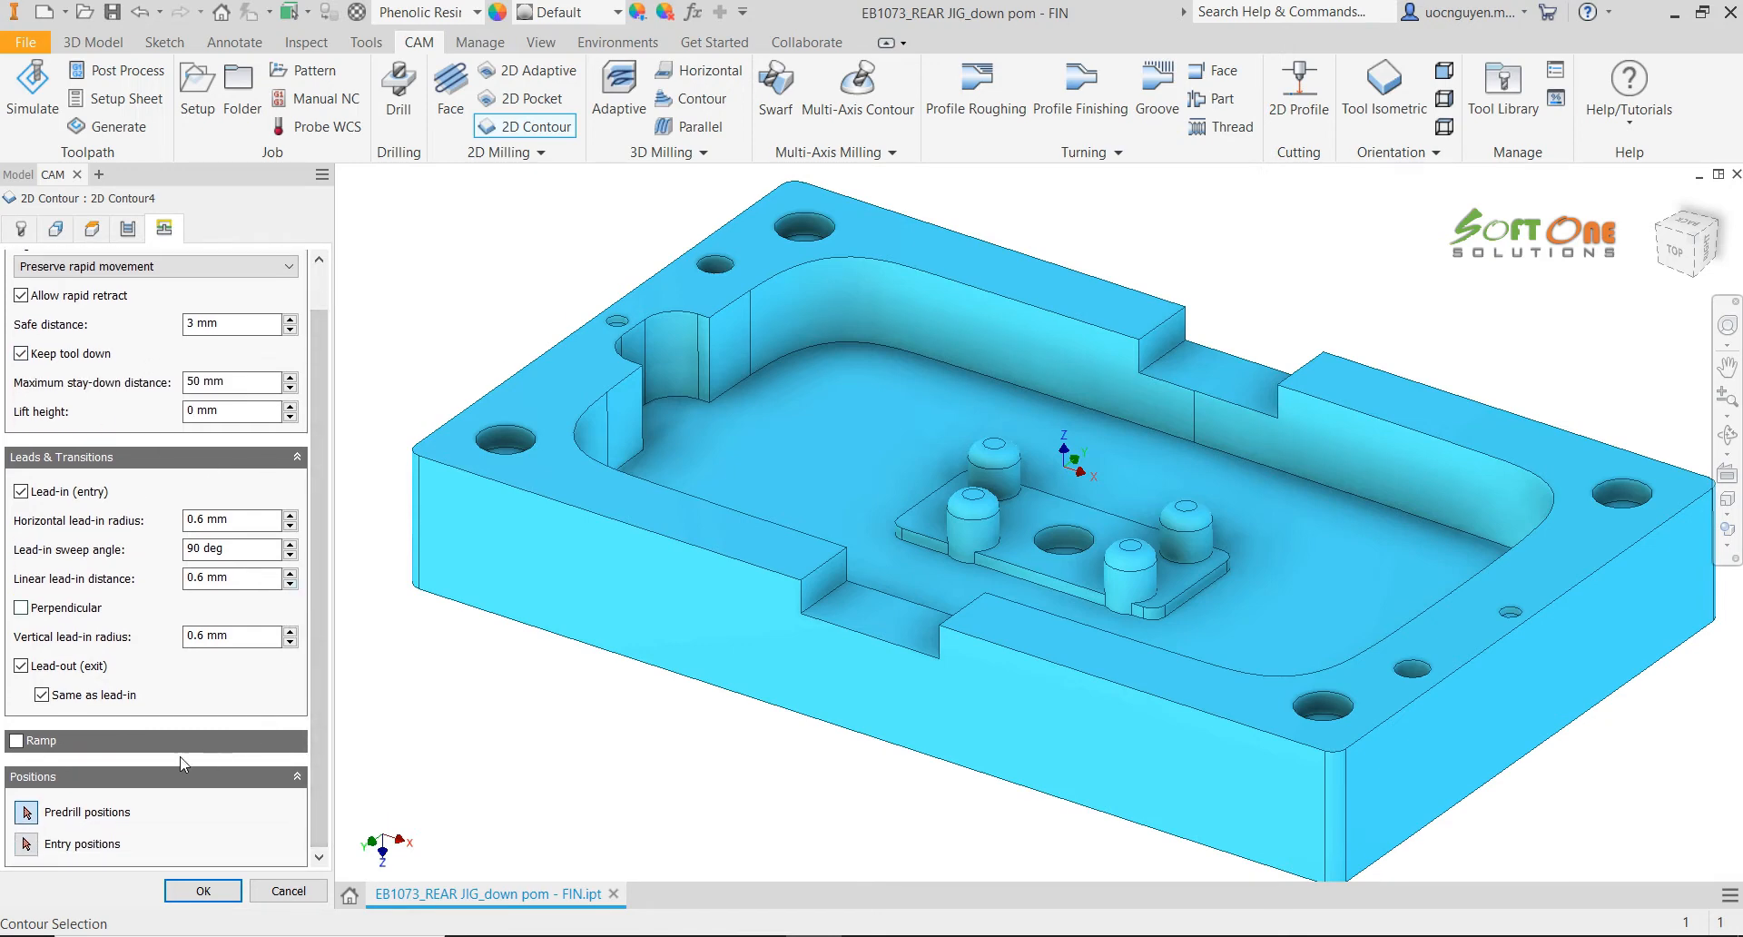
double_click(197, 521)
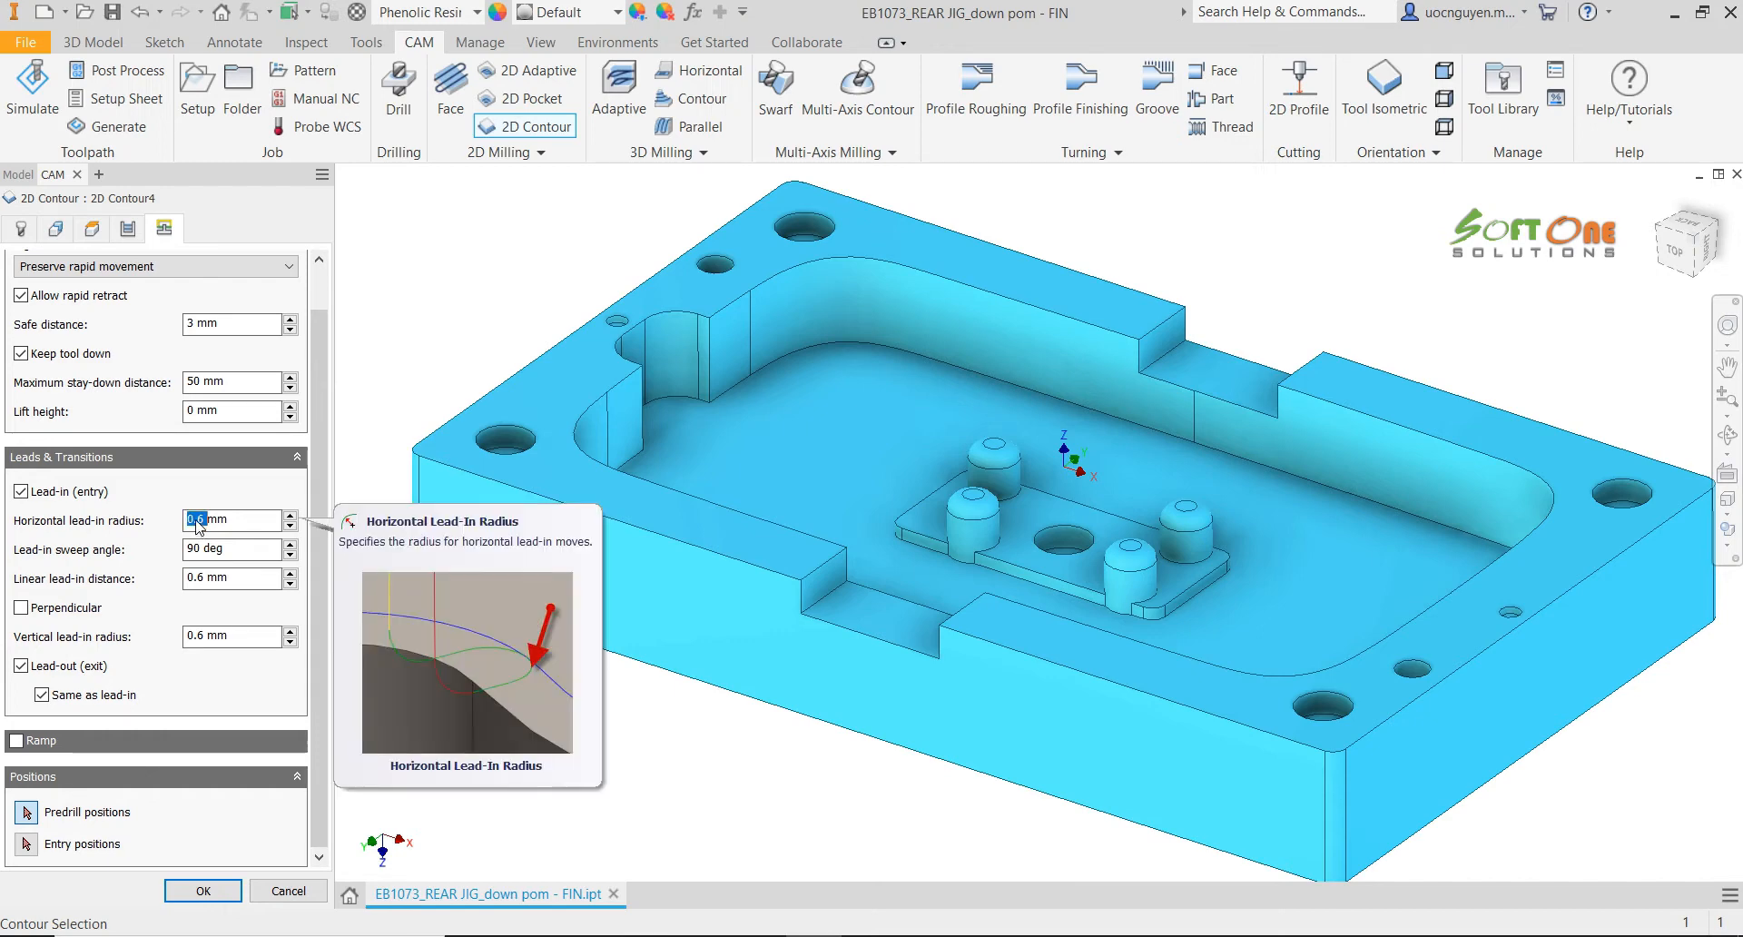
text(1)
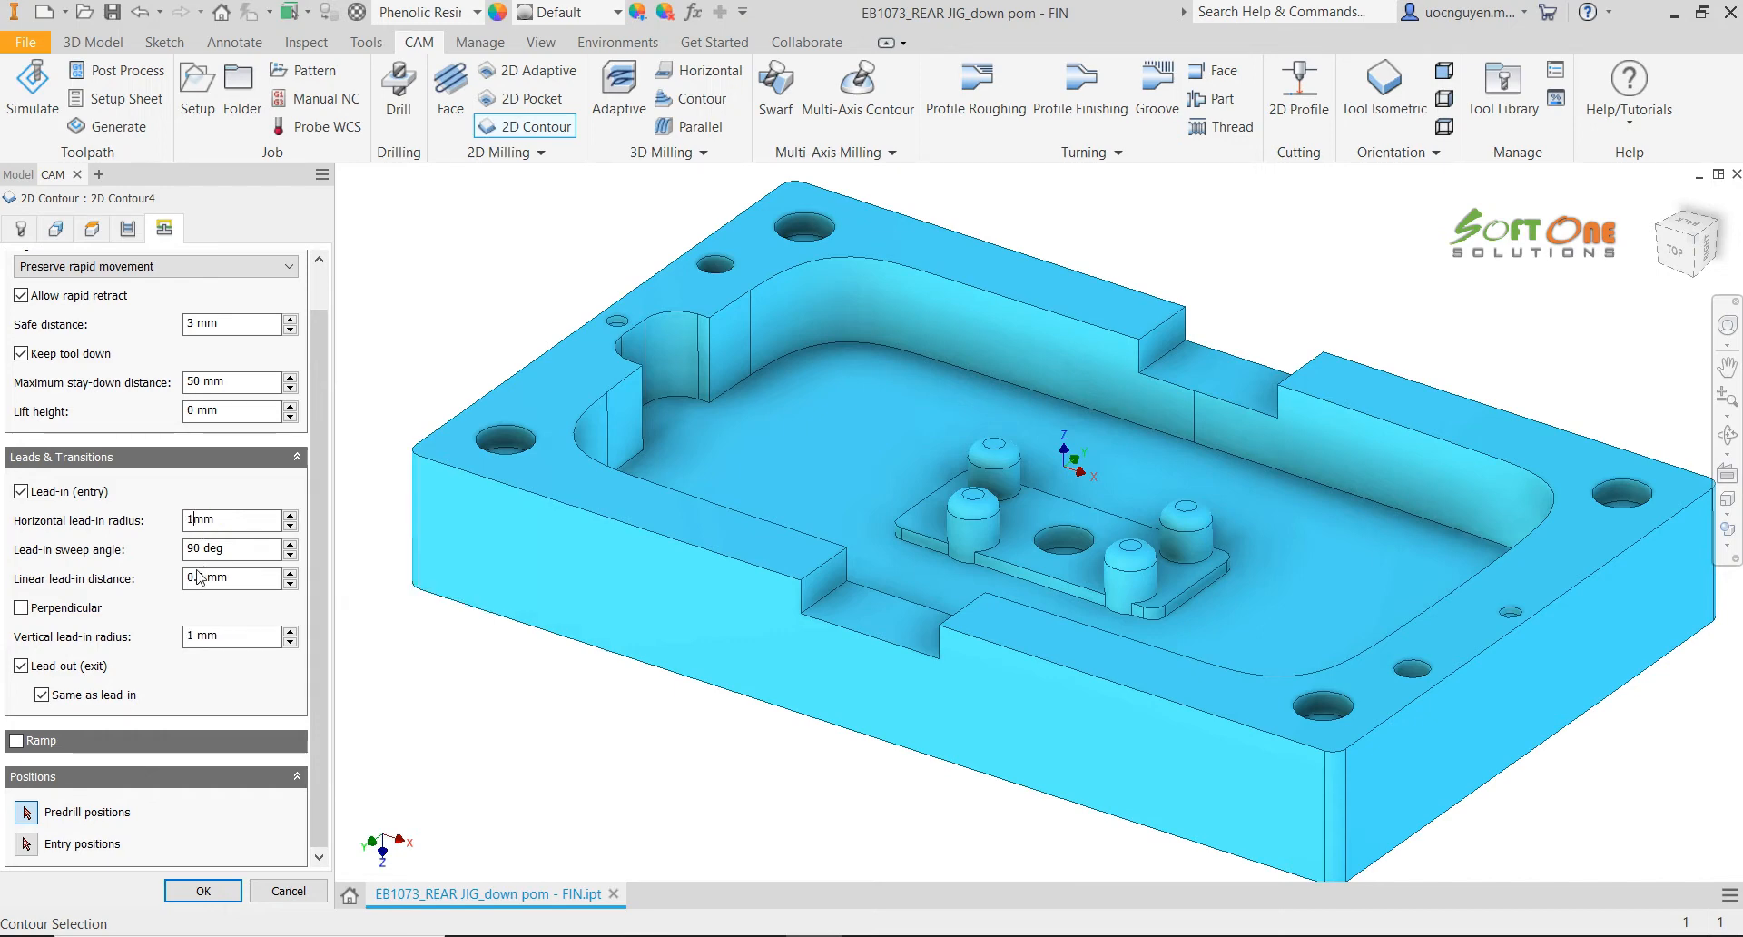
double_click(195, 579)
text(1)
Set the finishing overlap to 1 mm and generate the contour toolpath along the cavity wall
drag(318, 688, 314, 634)
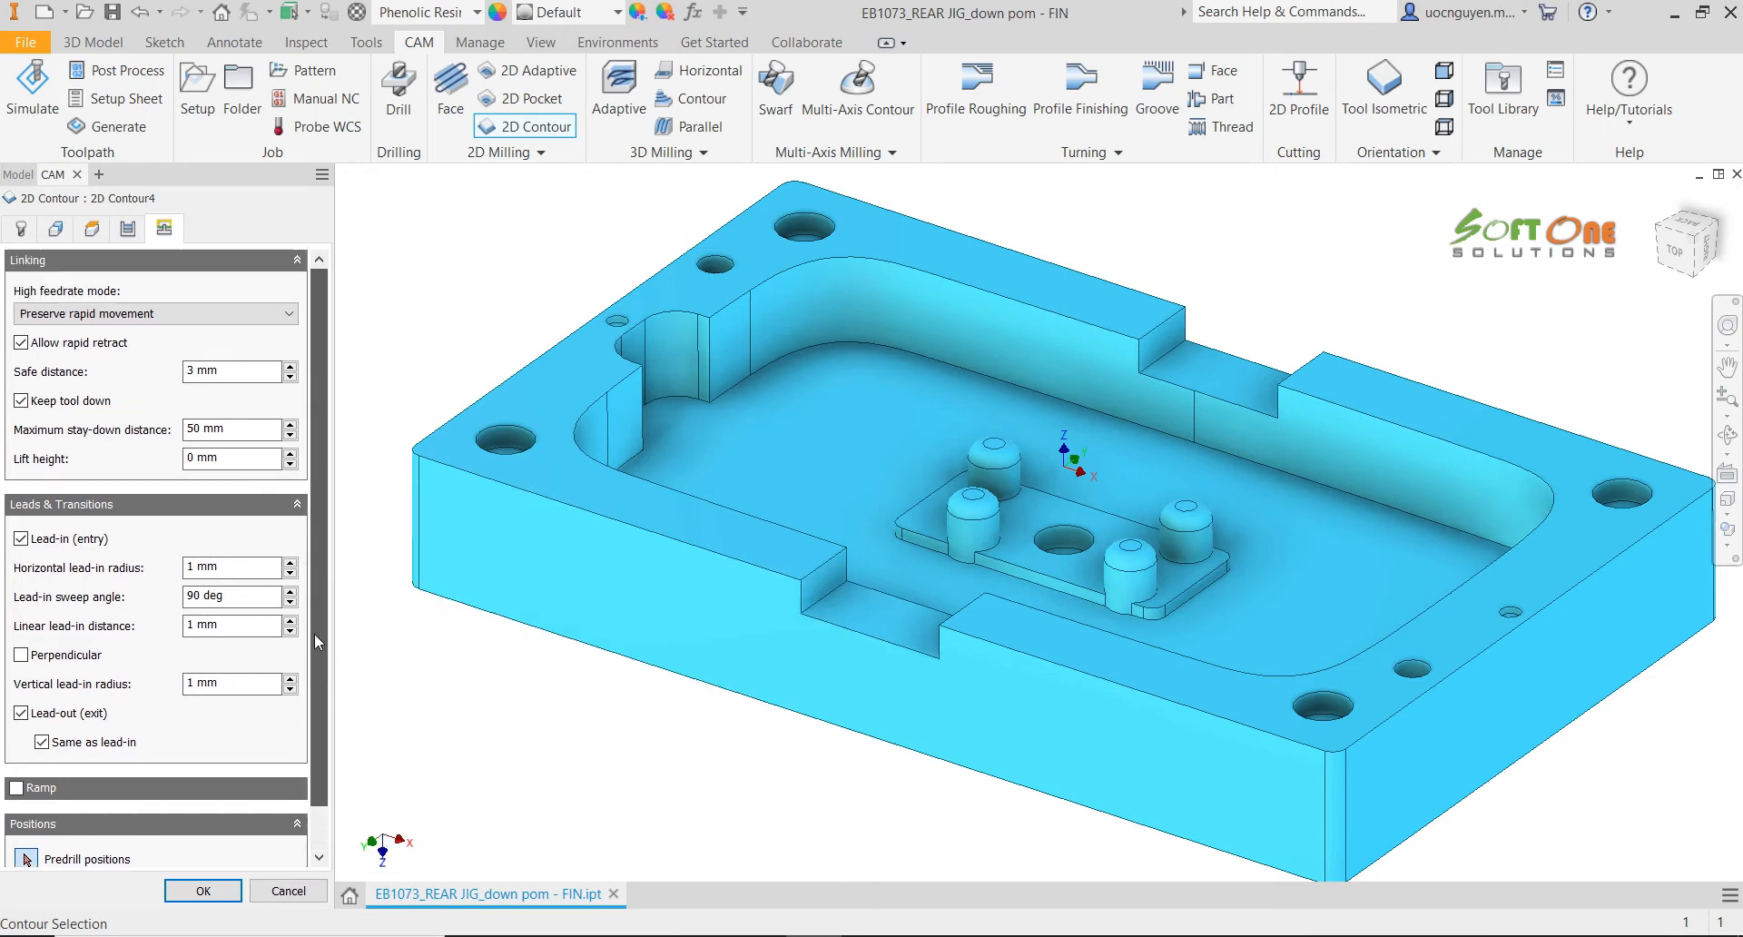
click(124, 236)
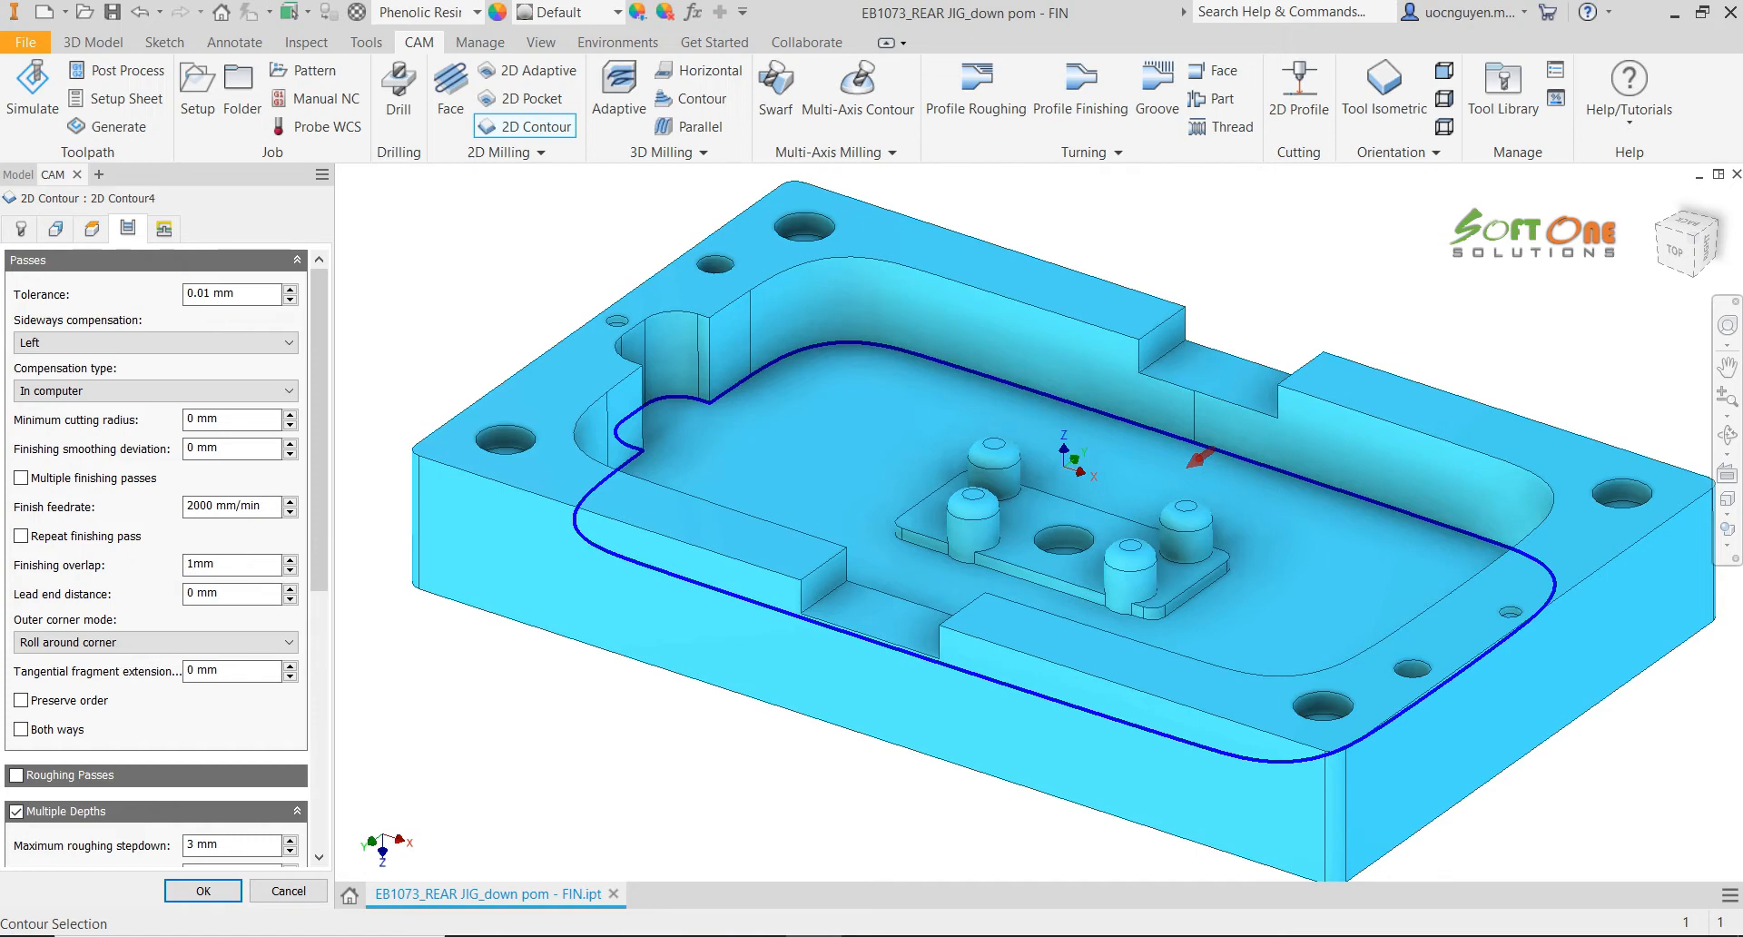
click(204, 891)
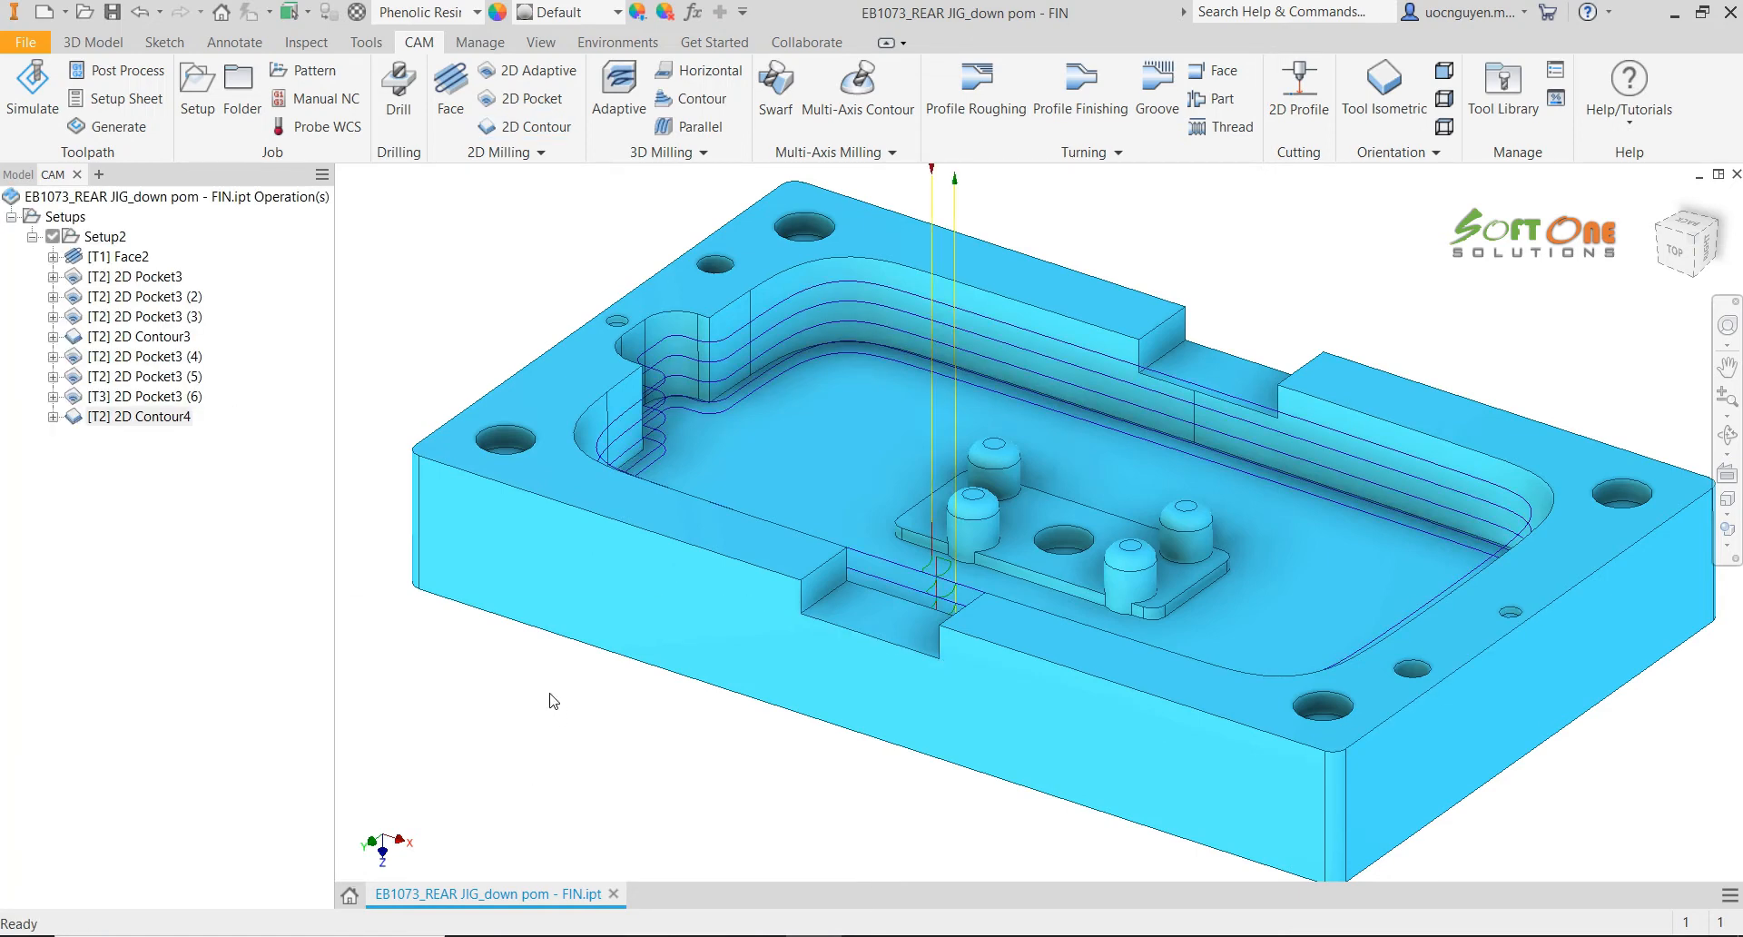
Enable cutting both ways in the passes settings of the 2D Contour4 operation and regenerate its toolpath
middle_drag(820, 483, 500, 478)
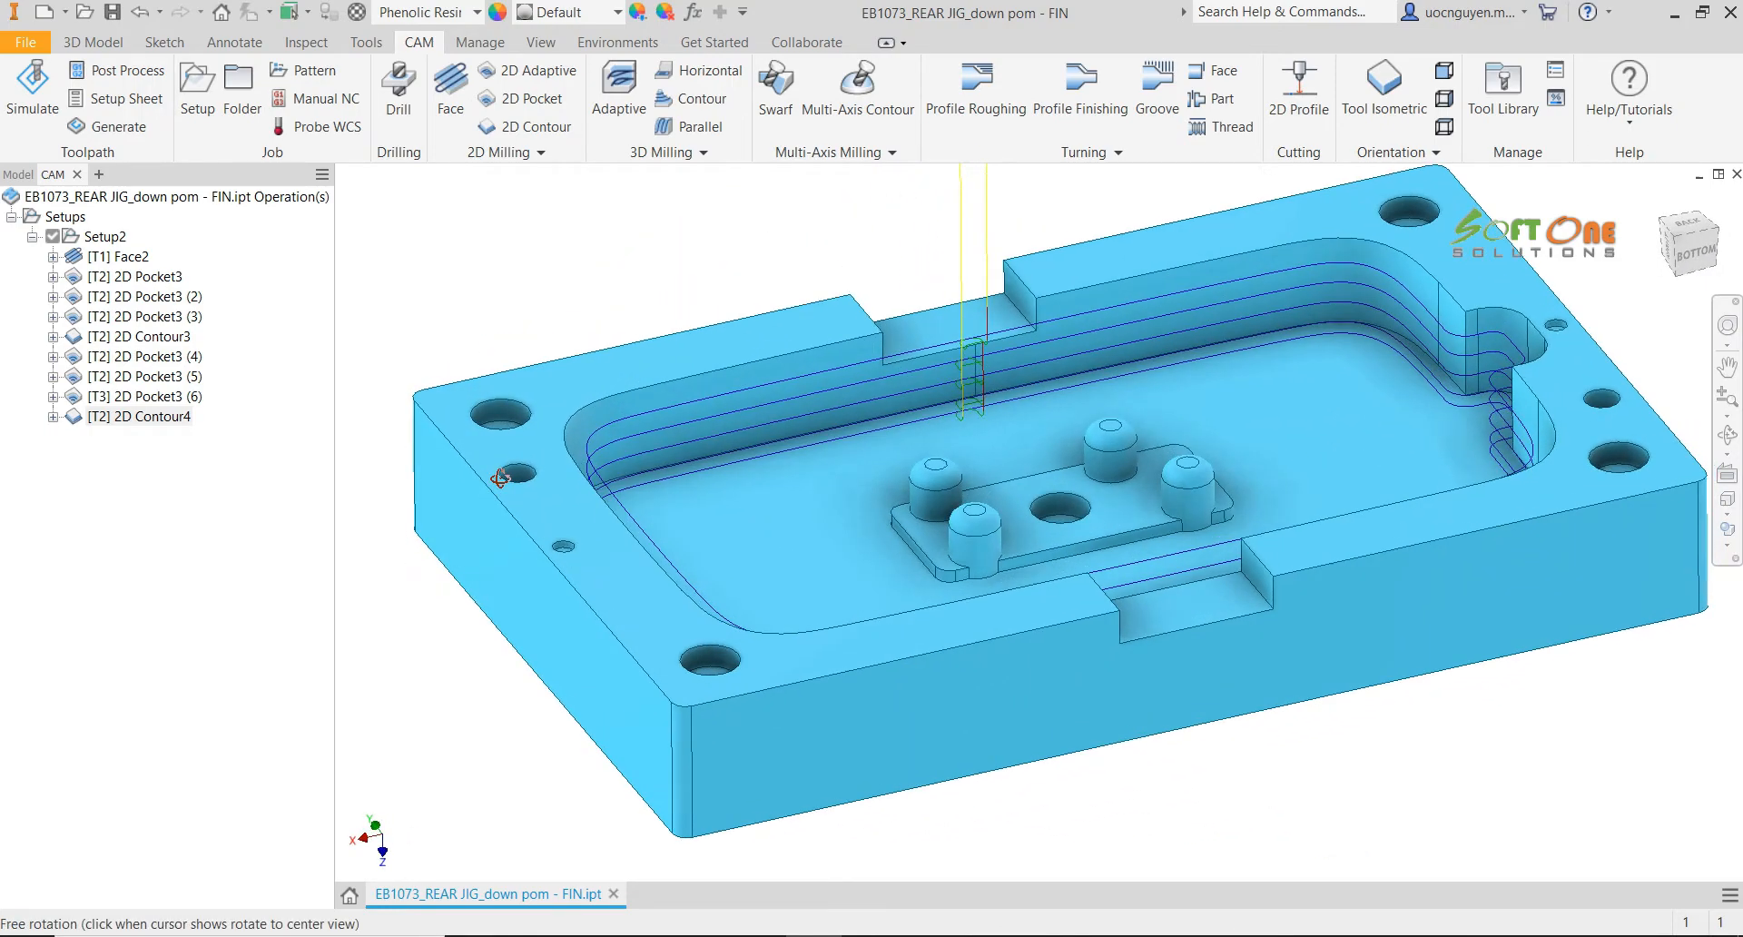
scroll(899, 341, up, 5)
scroll(945, 396, down, 2)
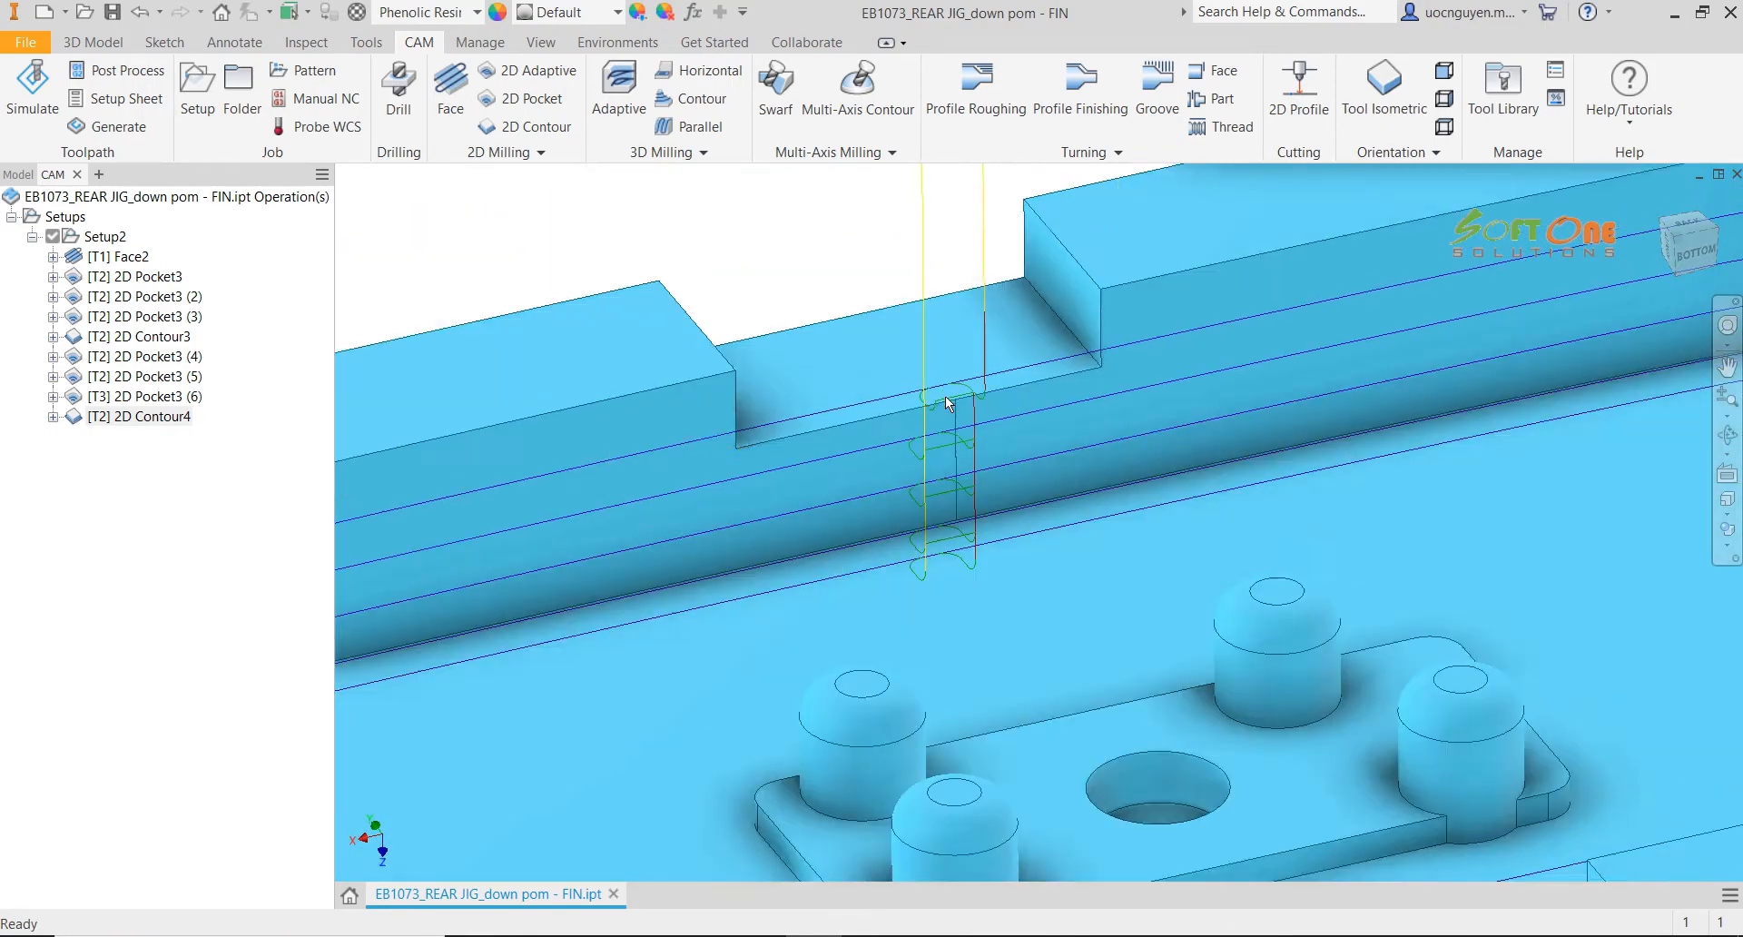
shift+middle_drag(946, 396, 895, 400)
right_click(159, 418)
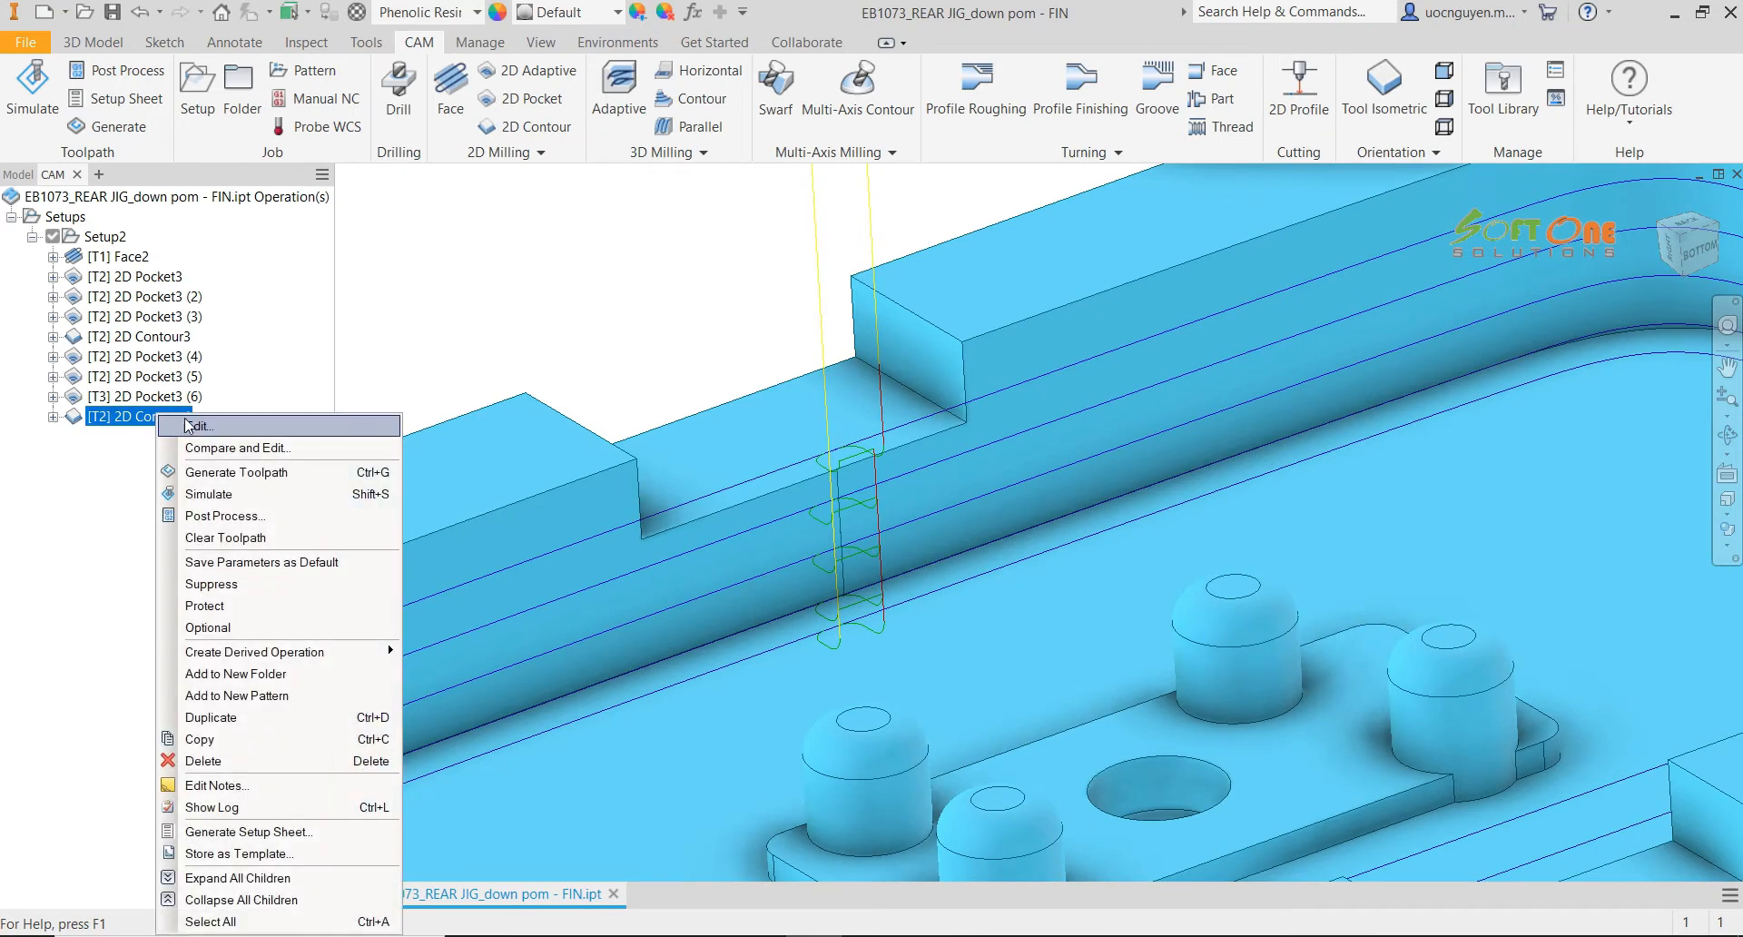
click(189, 426)
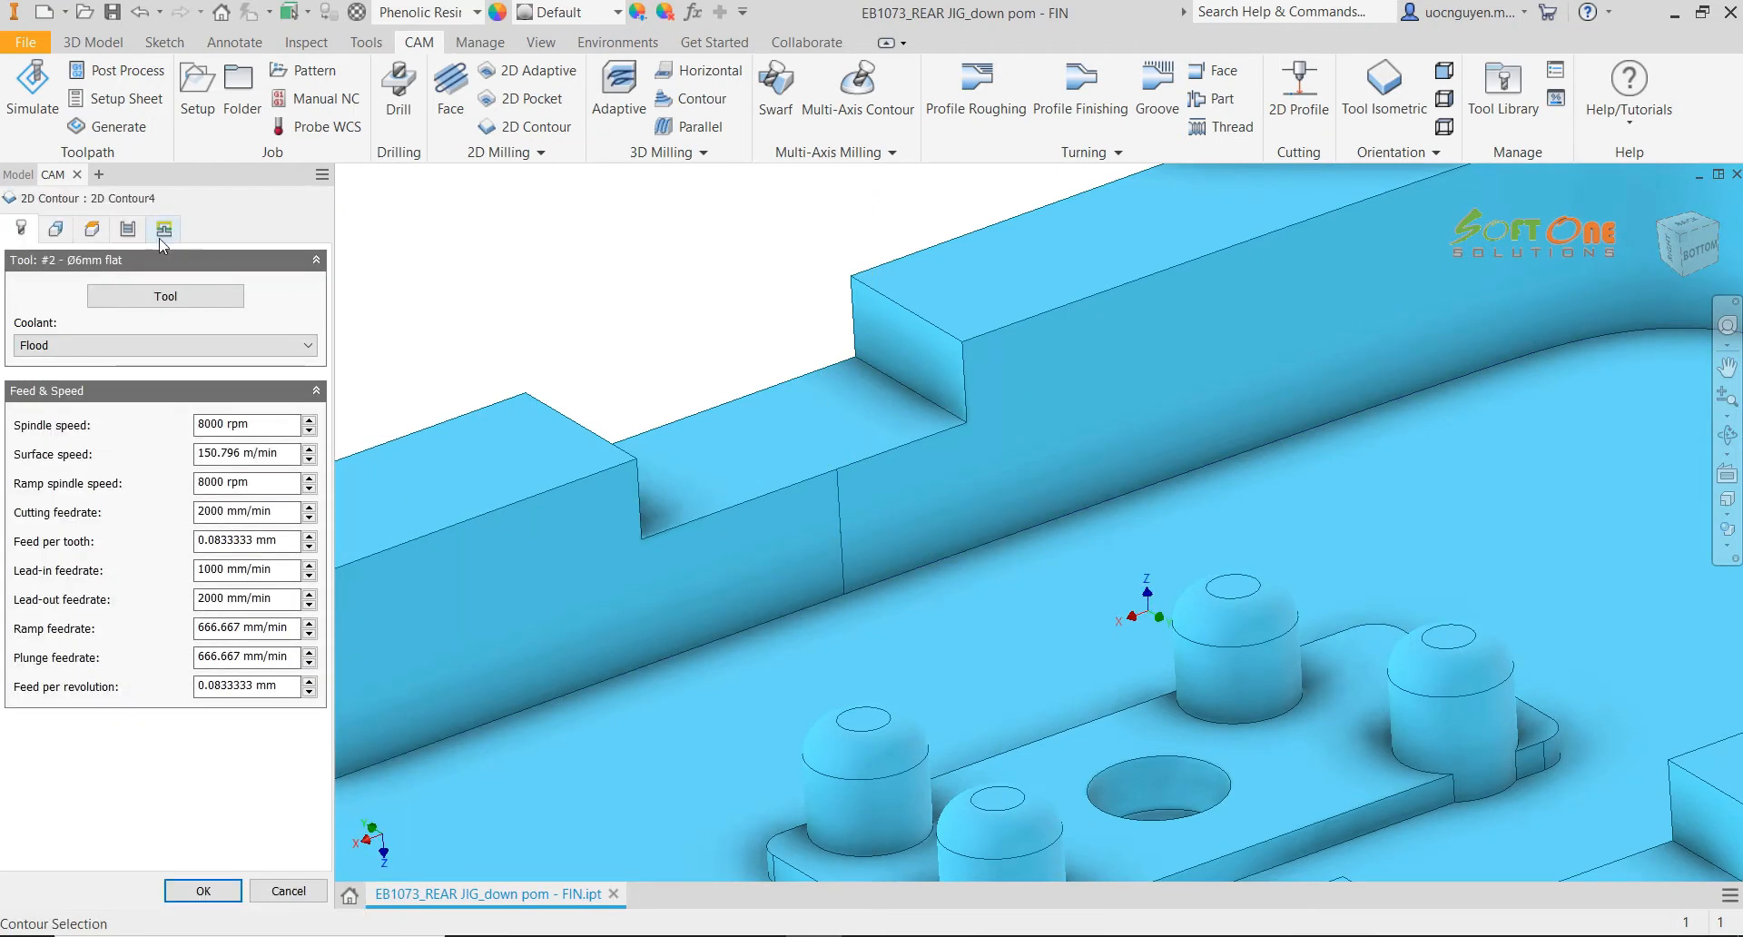
click(162, 235)
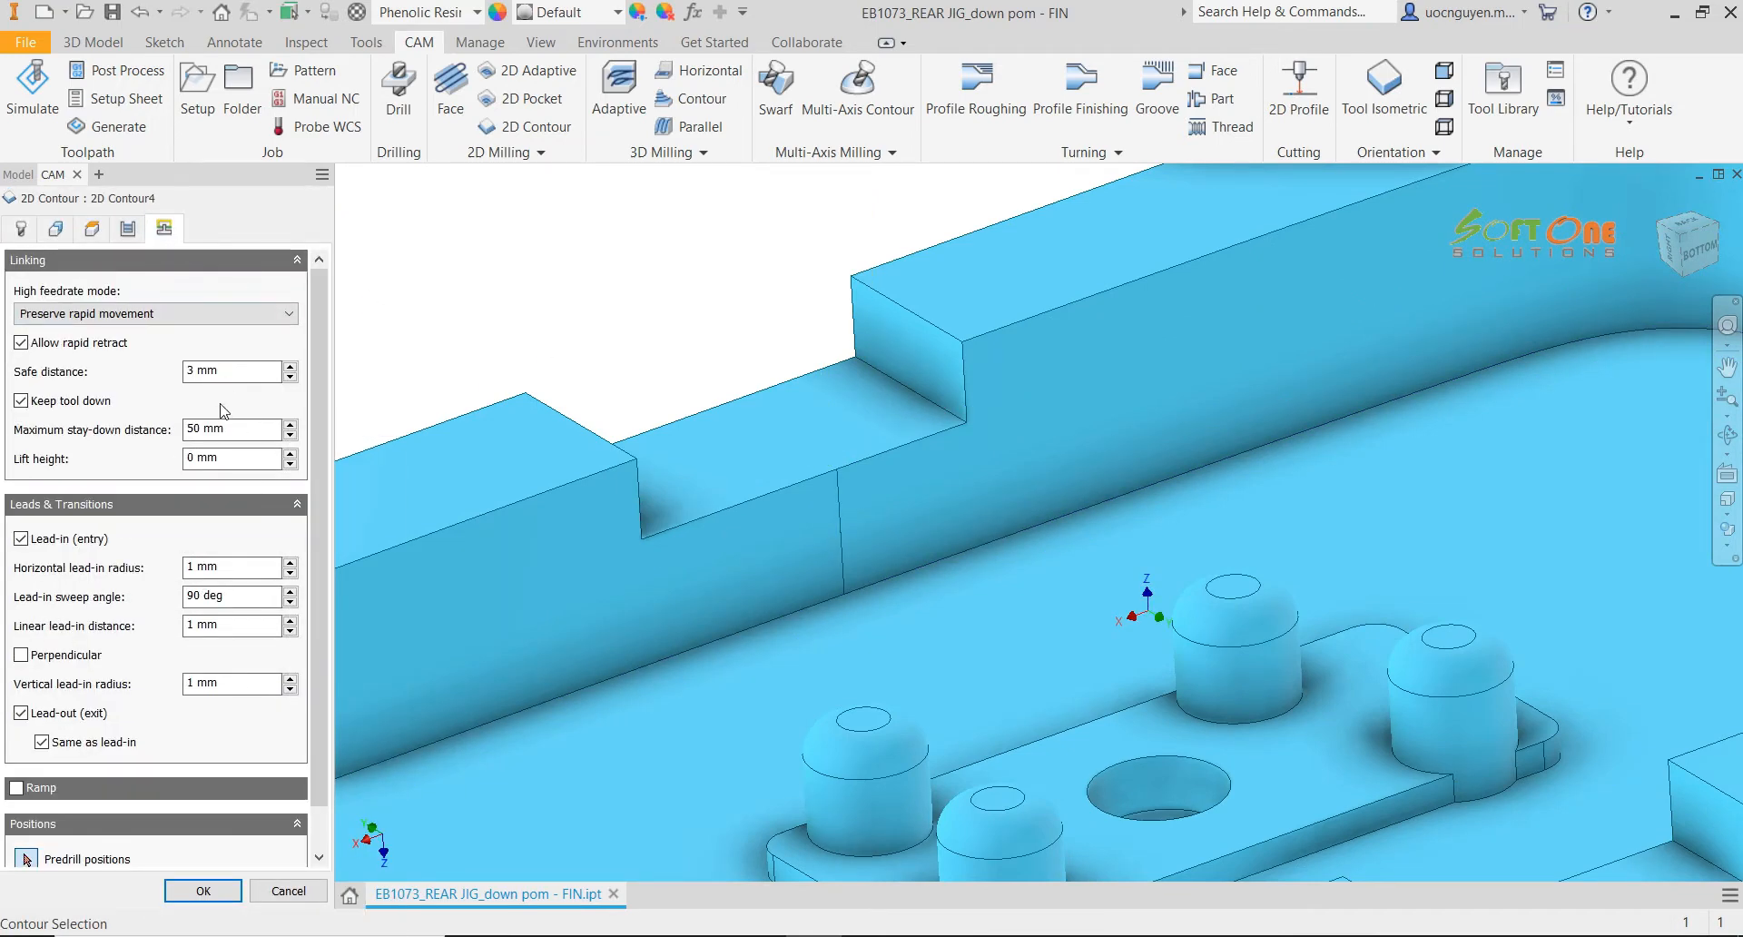
click(128, 230)
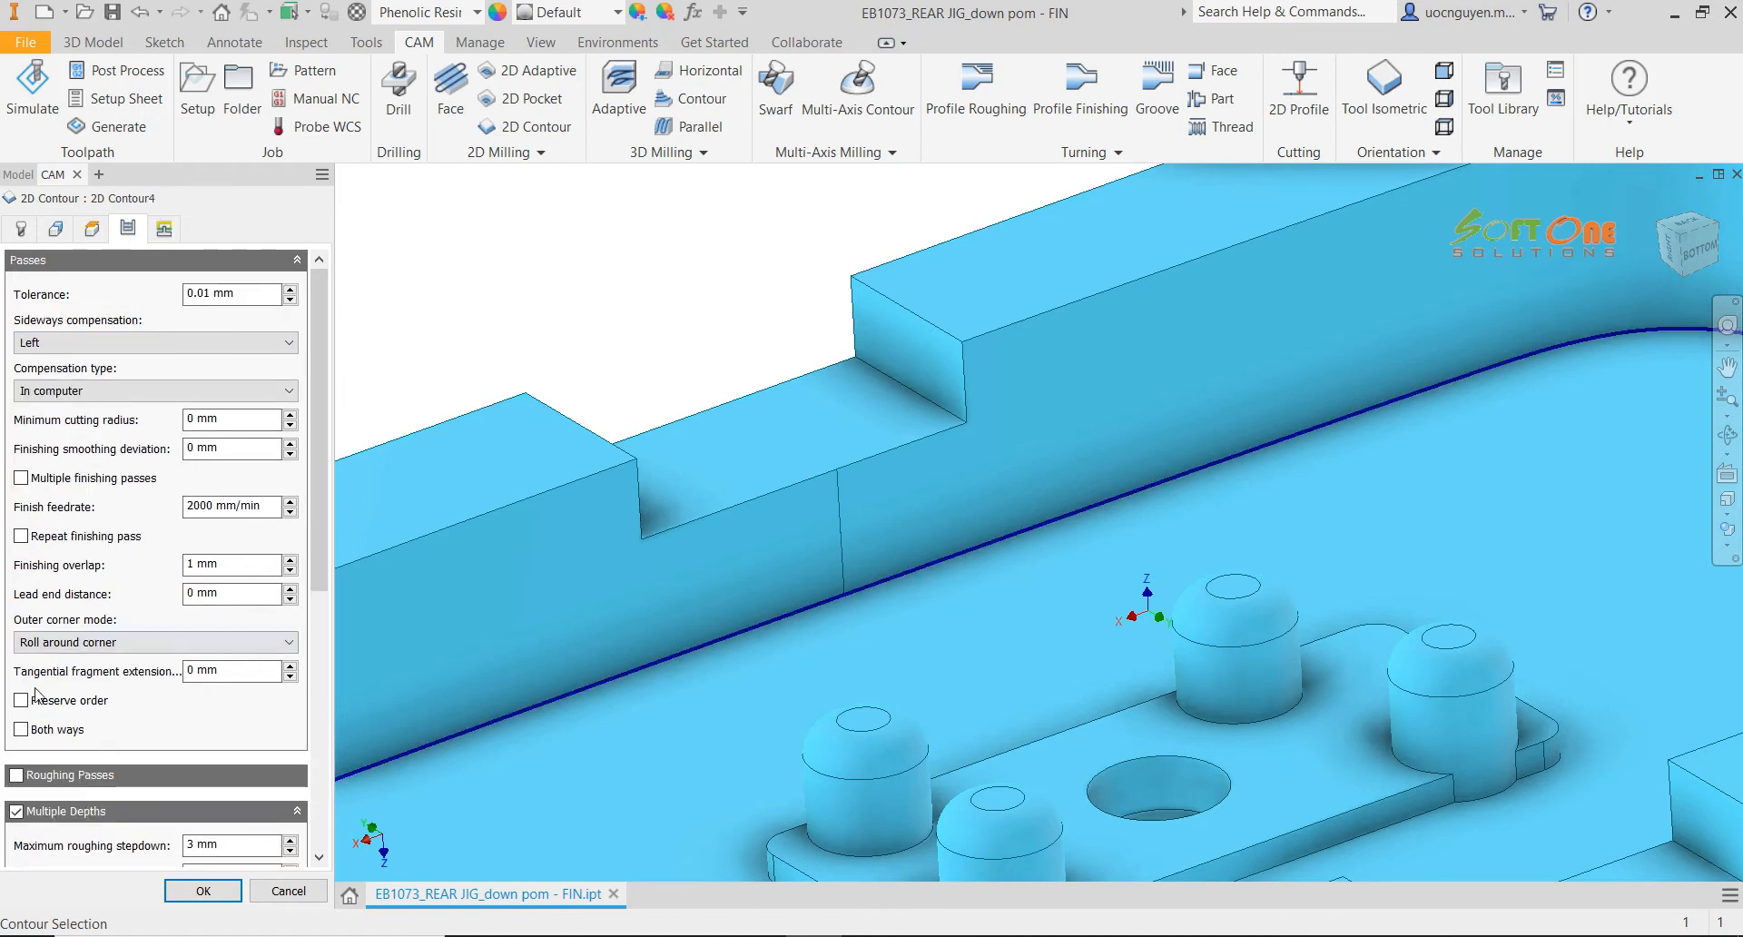
click(203, 892)
Duplicate the 2D Contour4 operation in Setup2 for machining the pins on the raised plate
scroll(636, 304, down, 4)
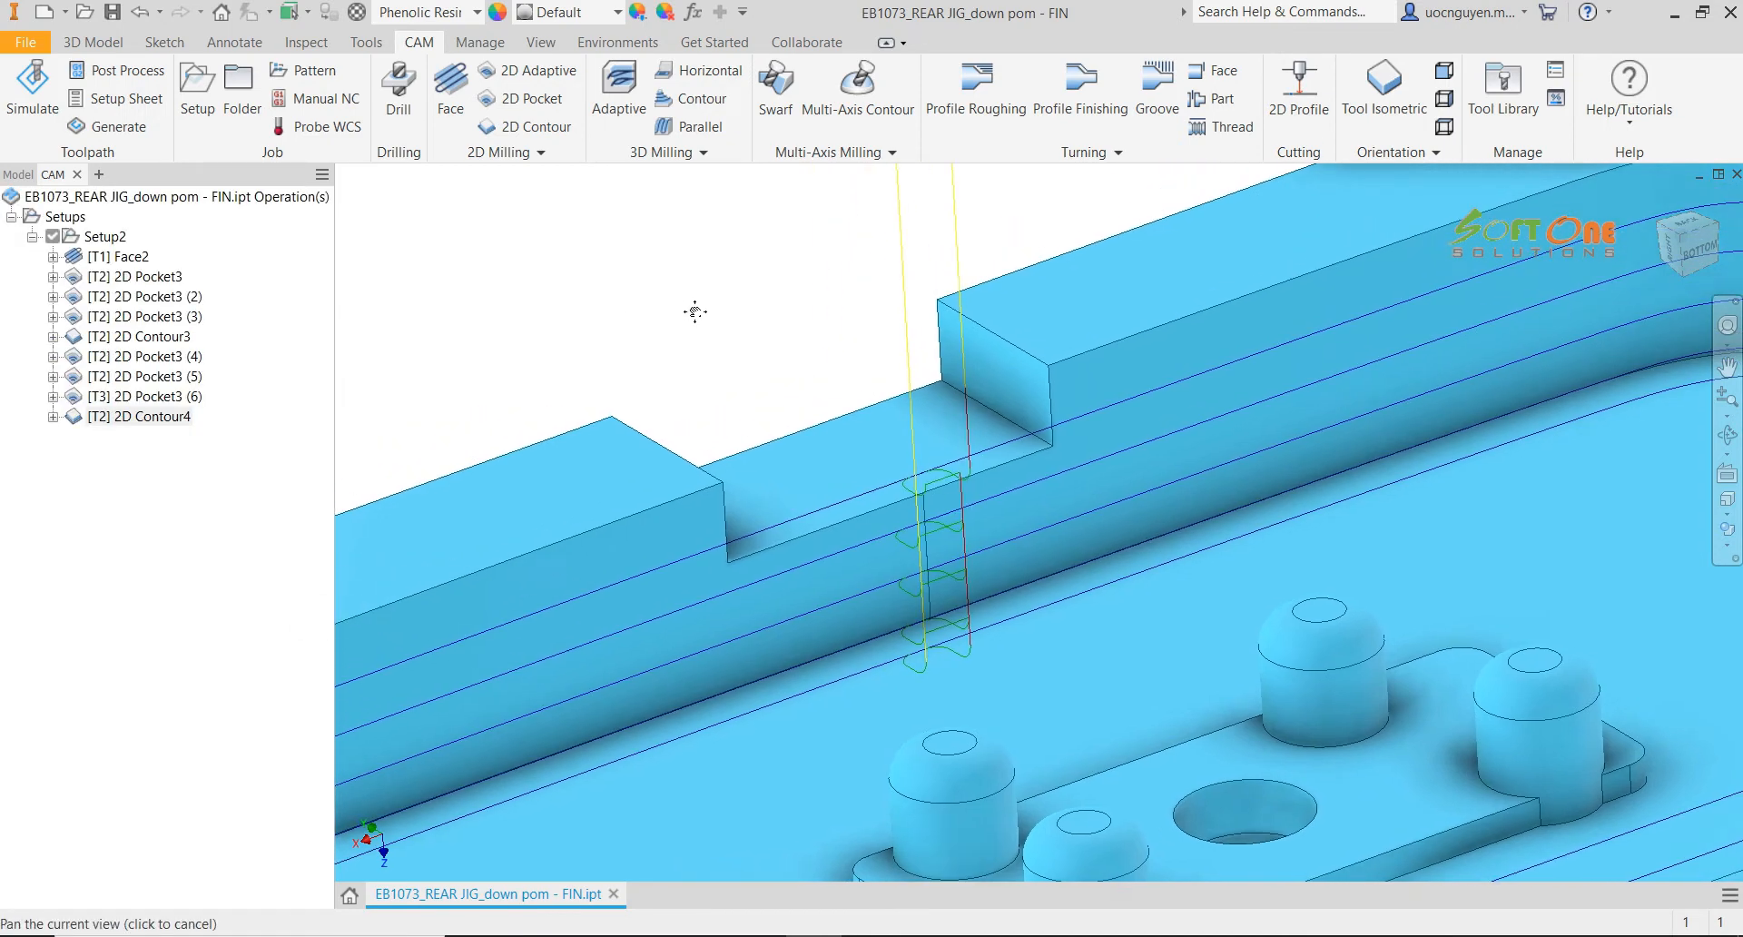
scroll(670, 308, down, 2)
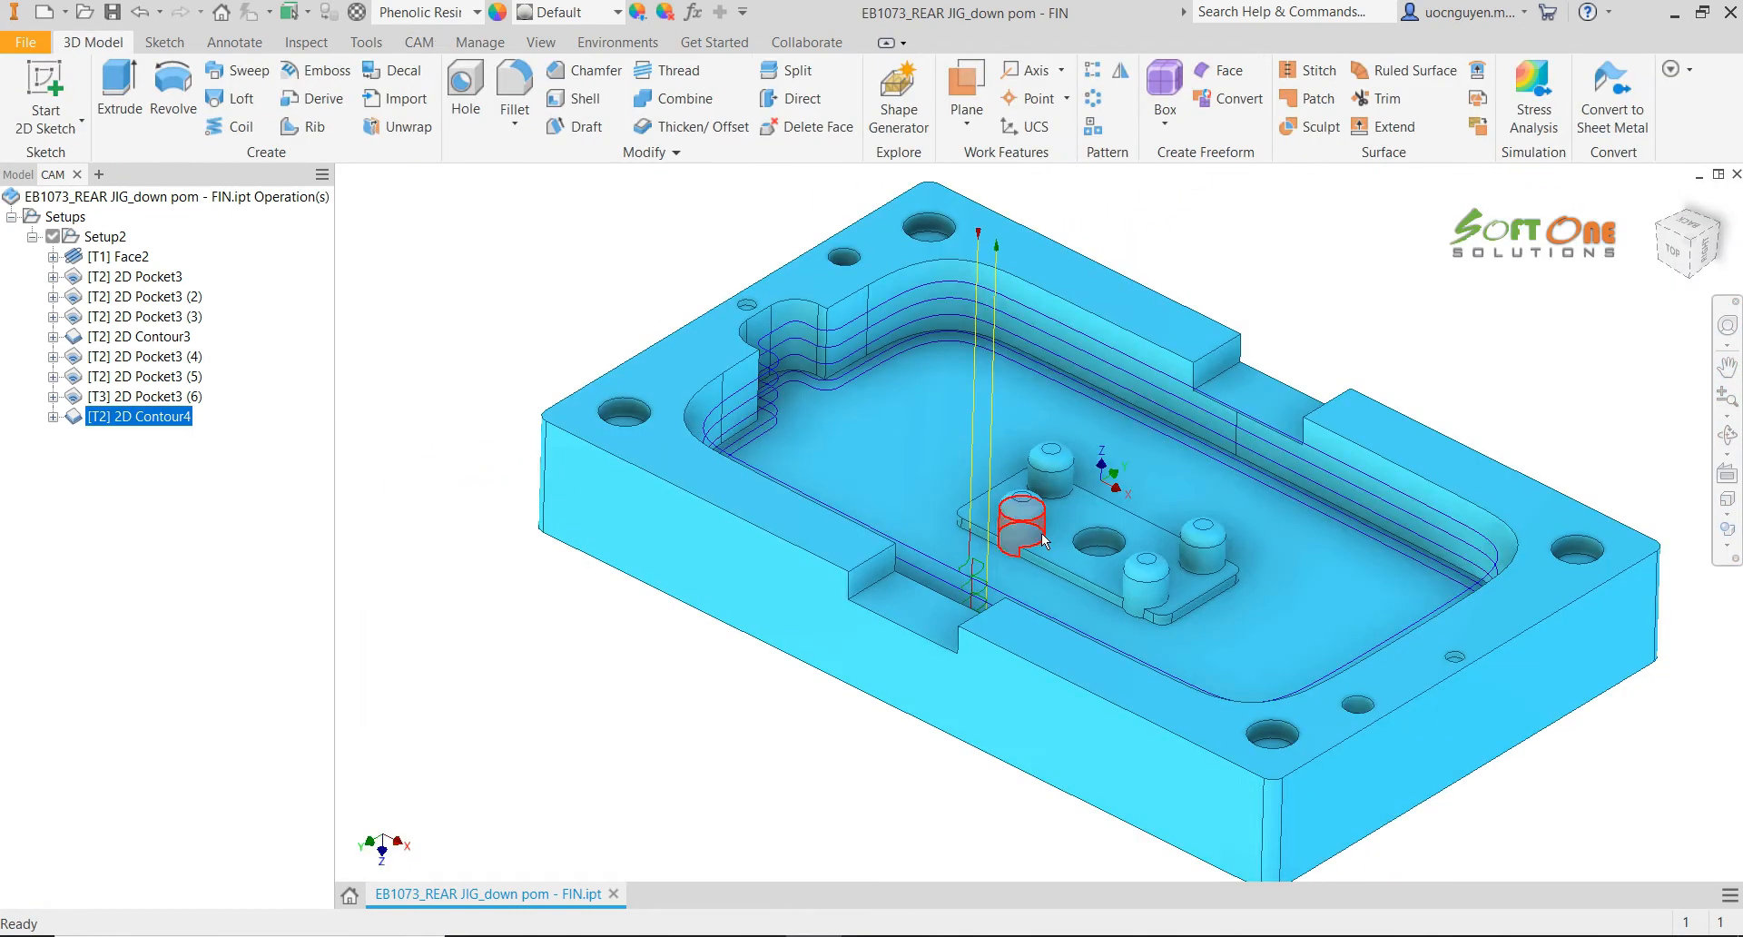
scroll(1157, 564, up, 5)
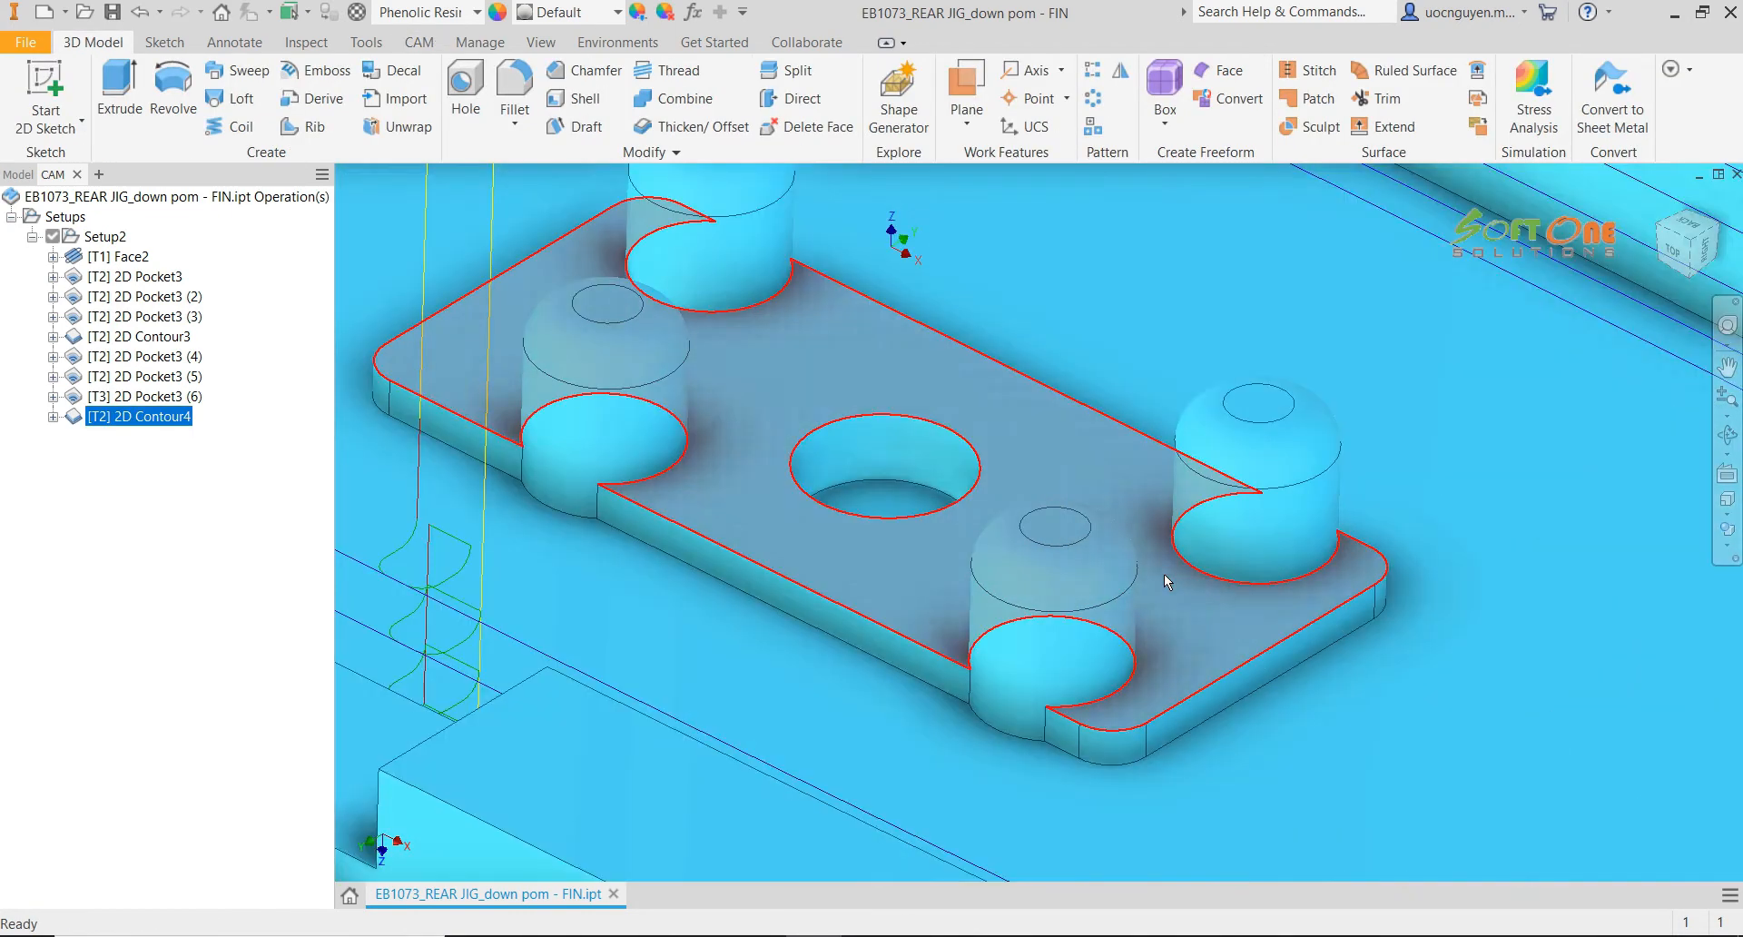
scroll(1015, 606, down, 8)
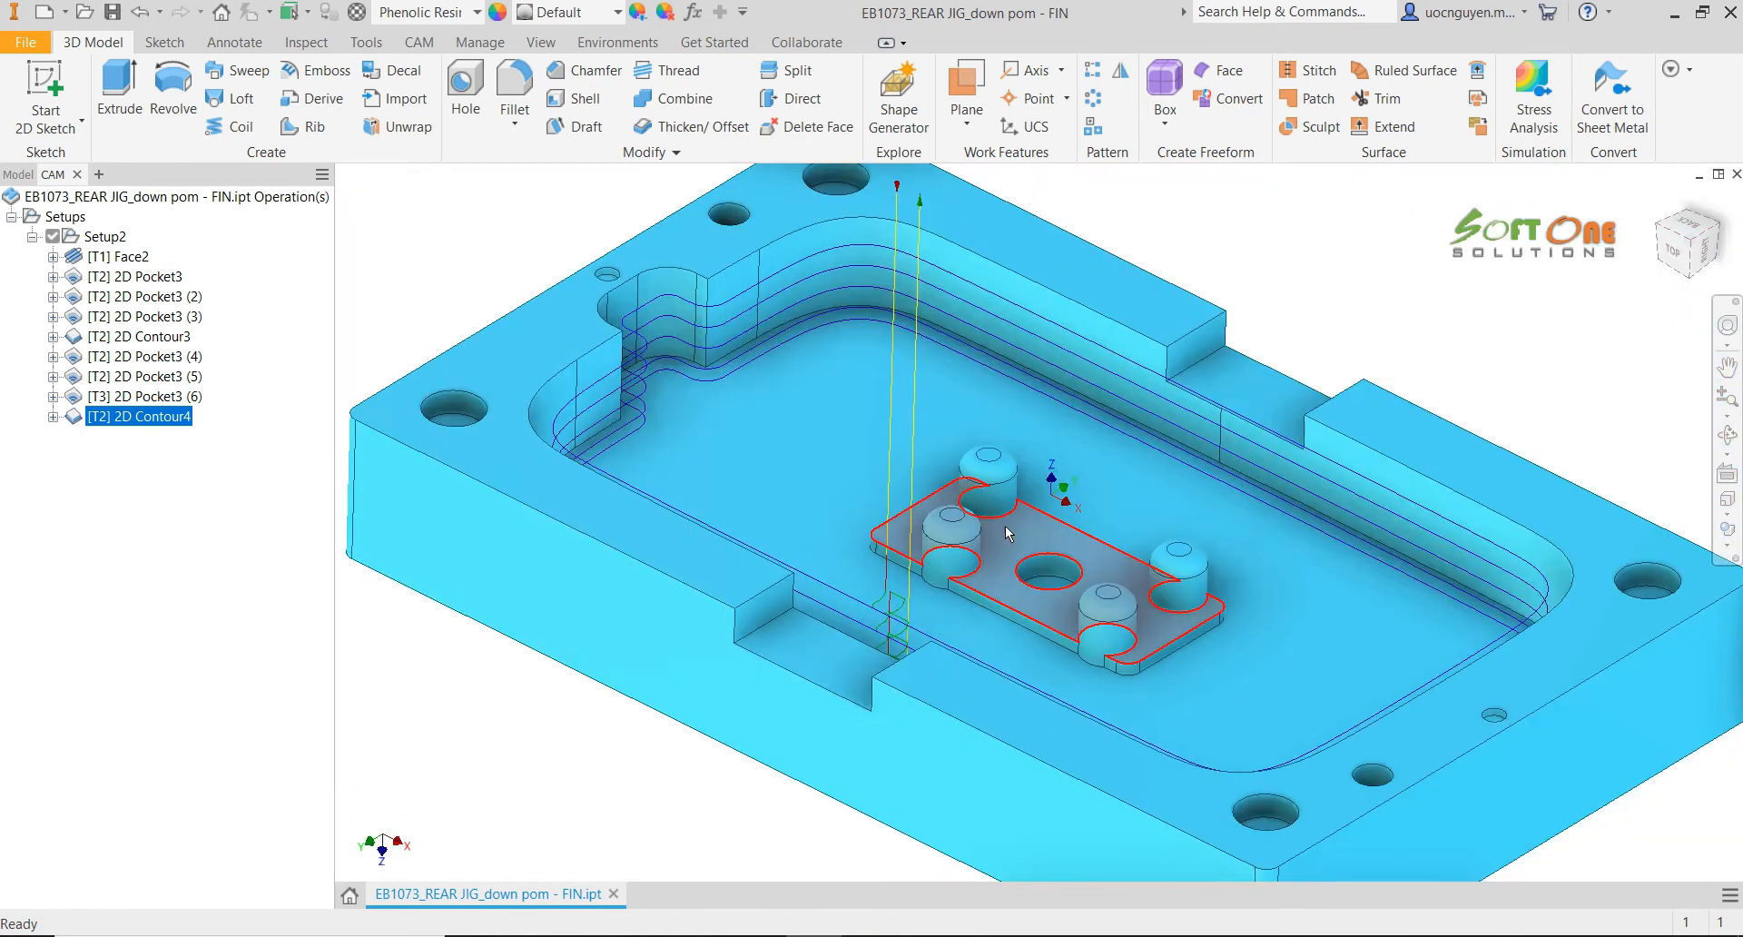
middle_drag(969, 523, 959, 509)
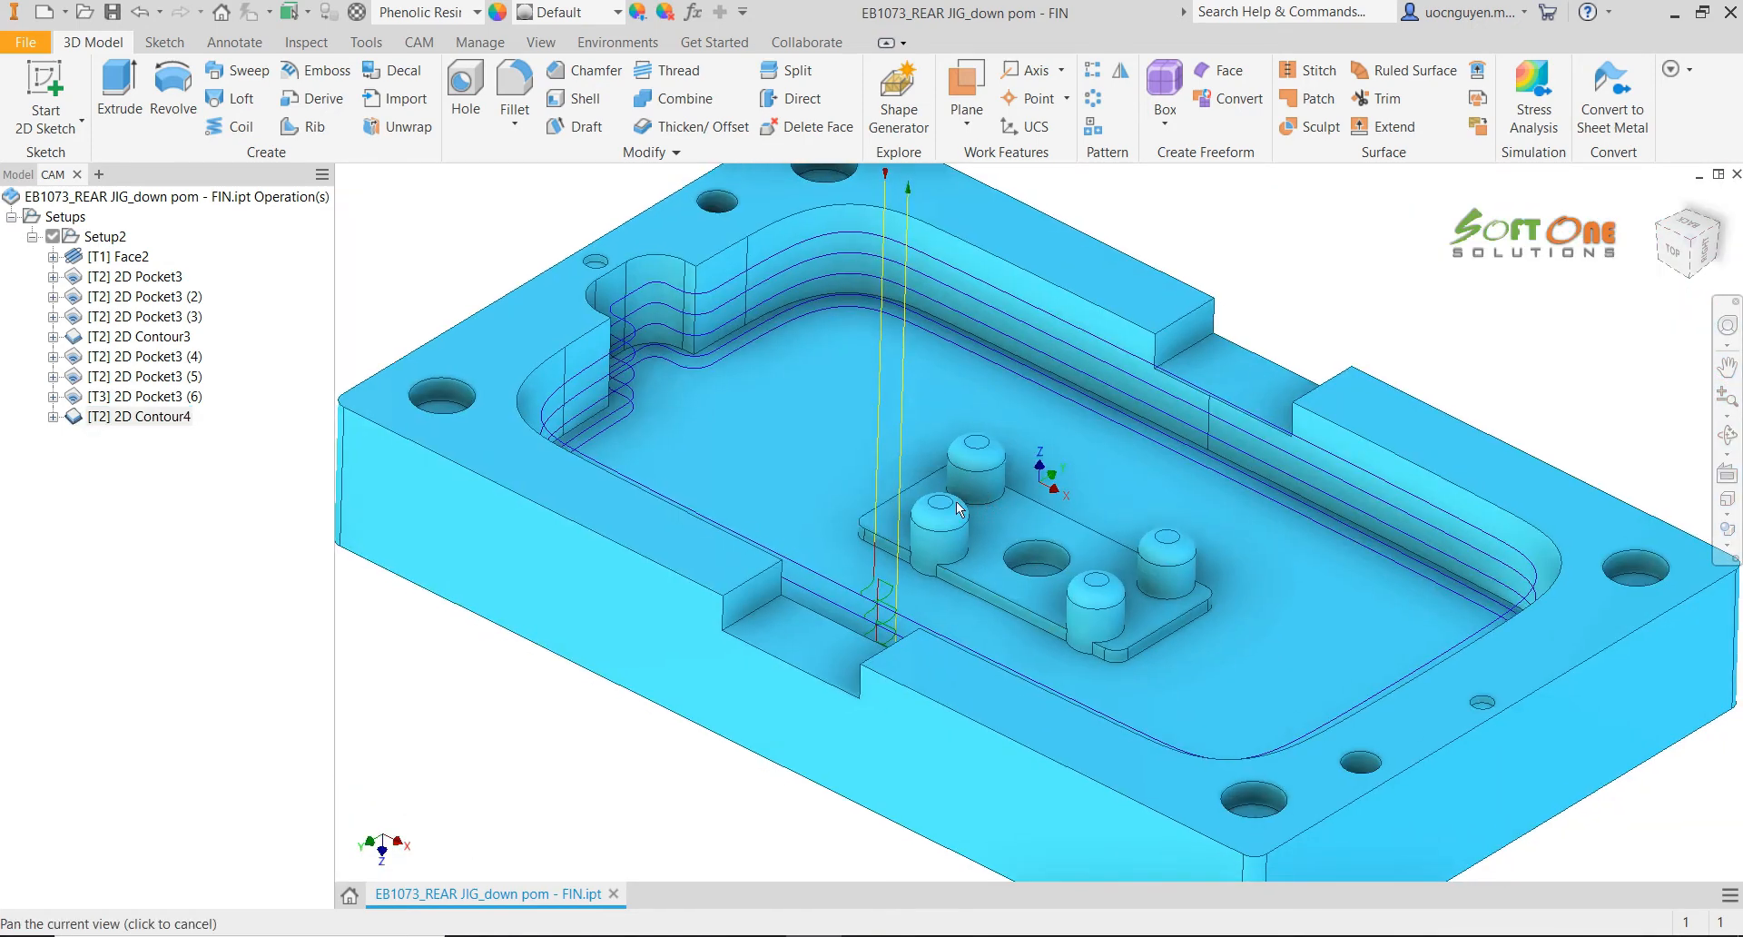
right_click(166, 421)
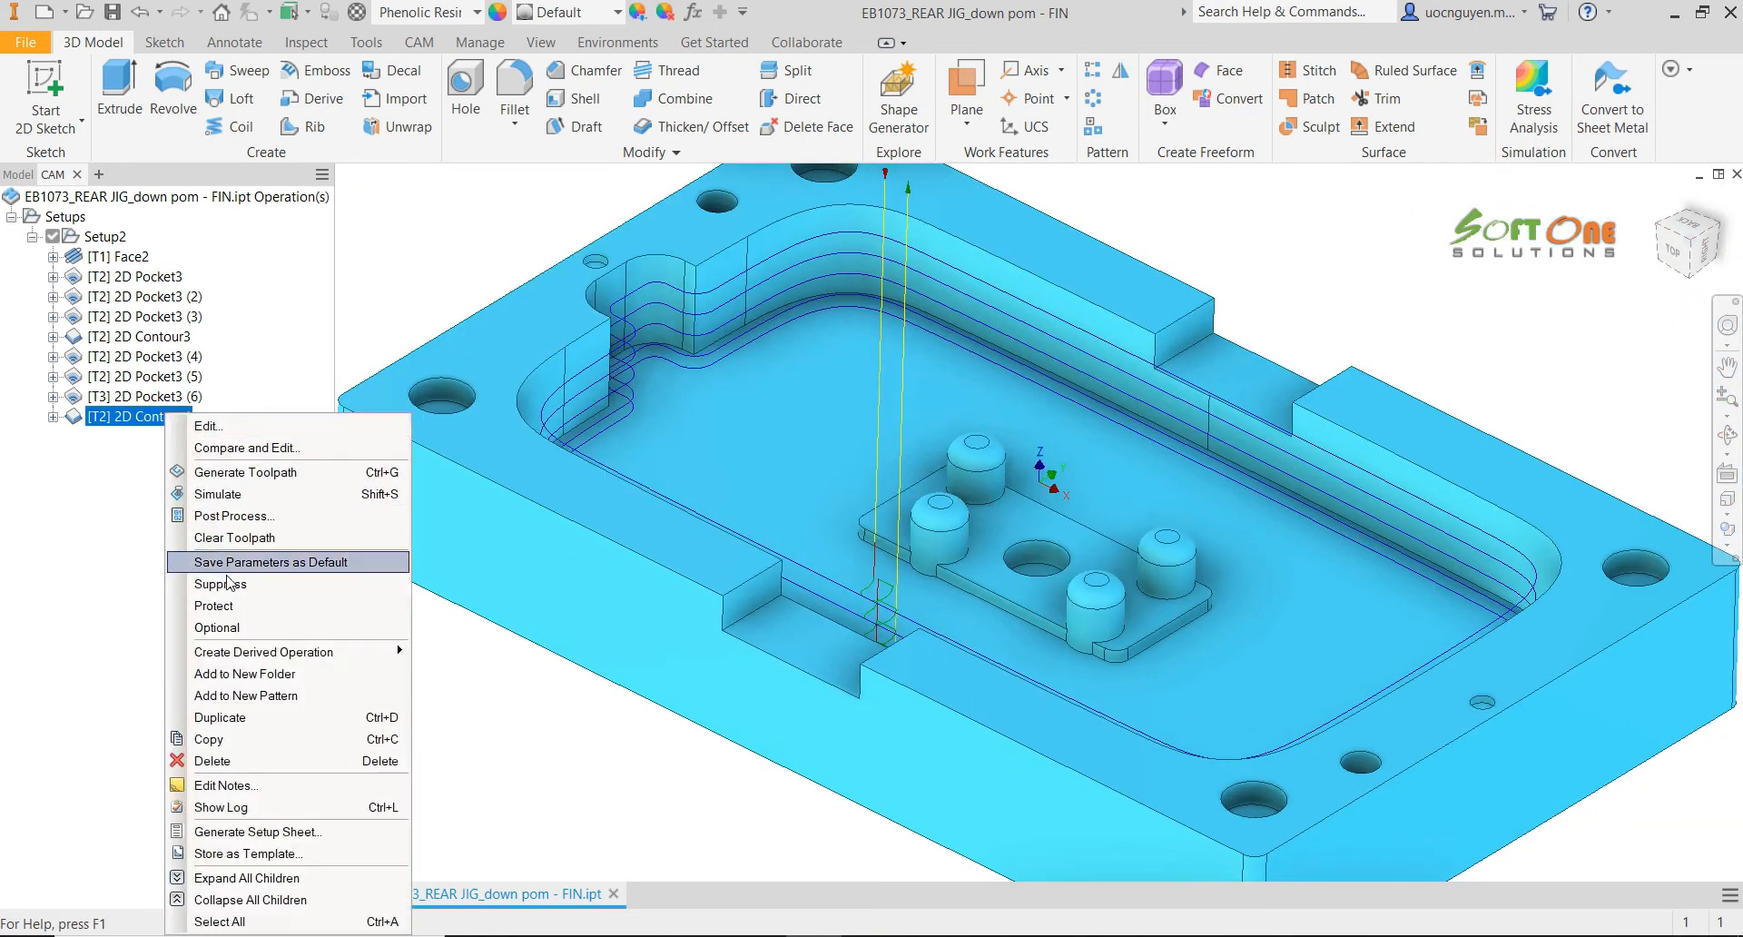
click(262, 724)
Replace the duplicated operation's contour selection with the circular edges below the domes of the two front pins
right_click(166, 436)
click(211, 426)
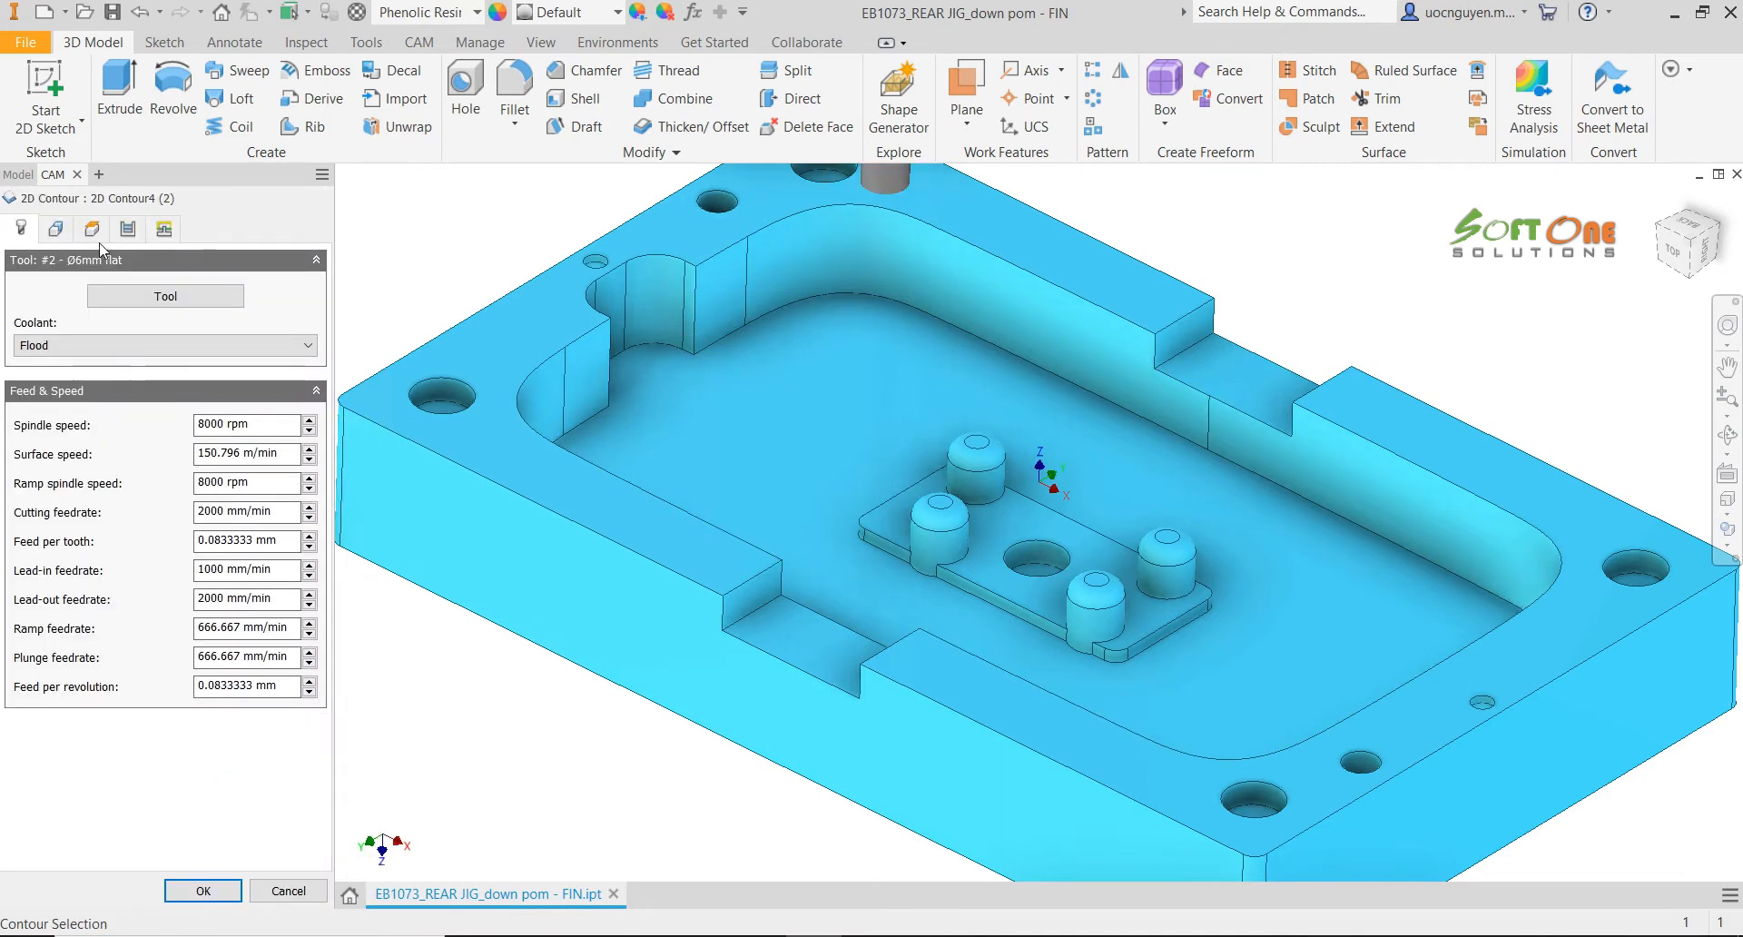
click(58, 231)
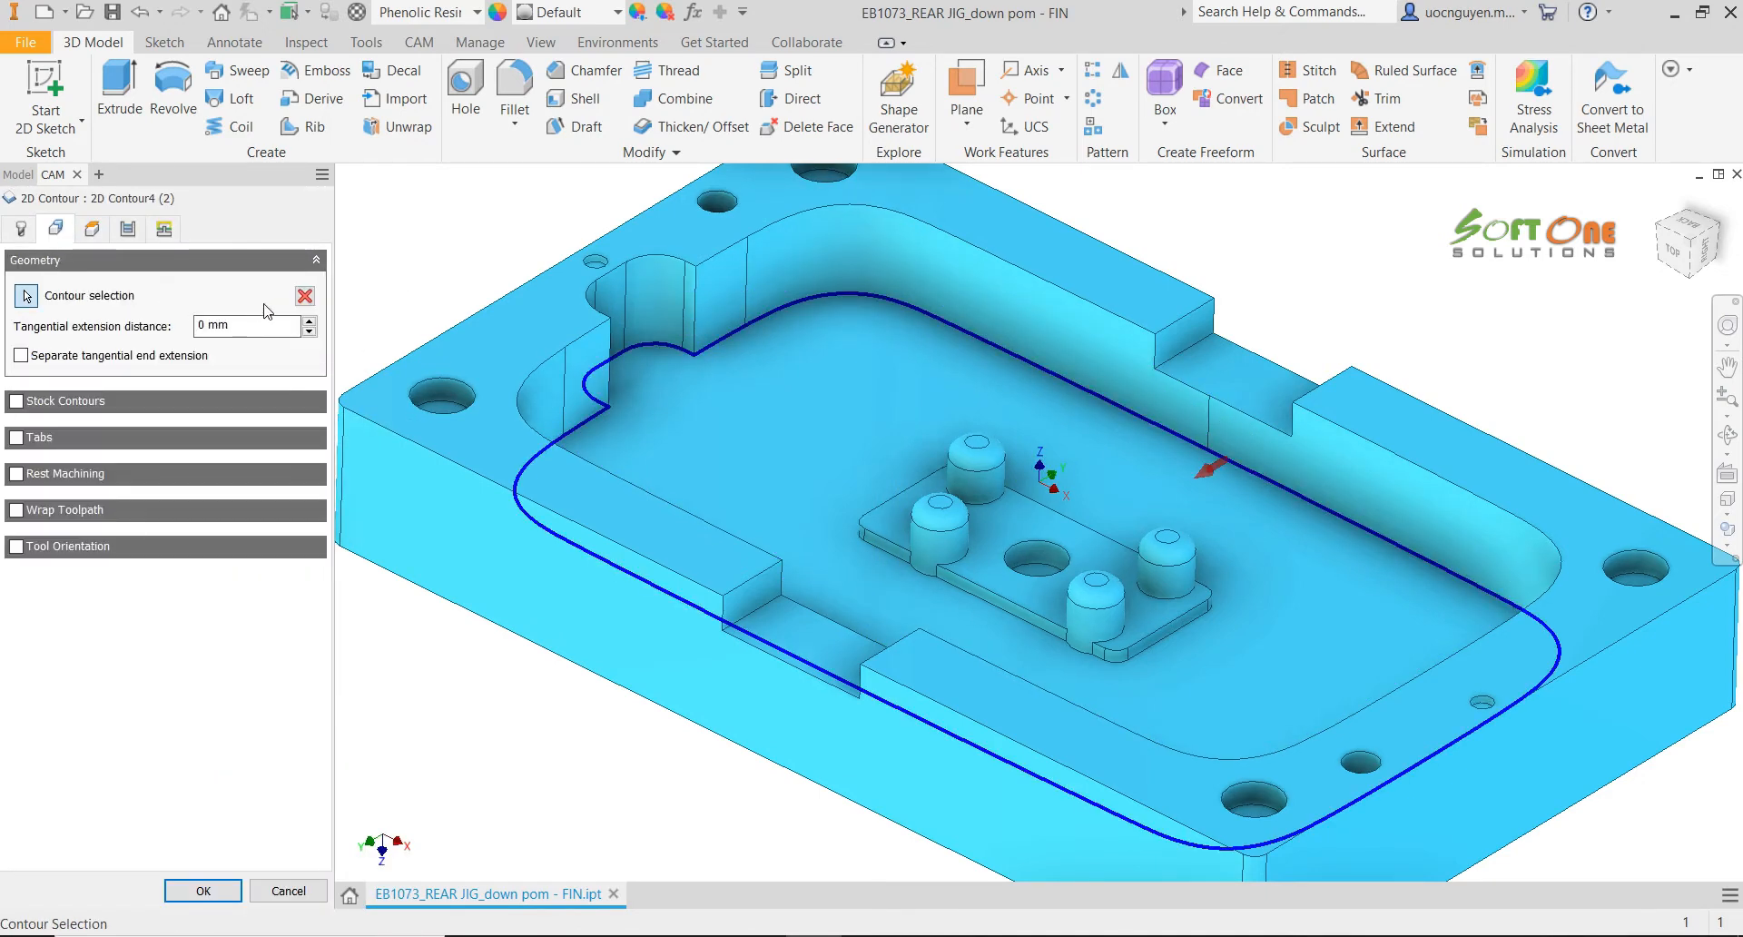
click(305, 296)
scroll(1103, 586, up, 4)
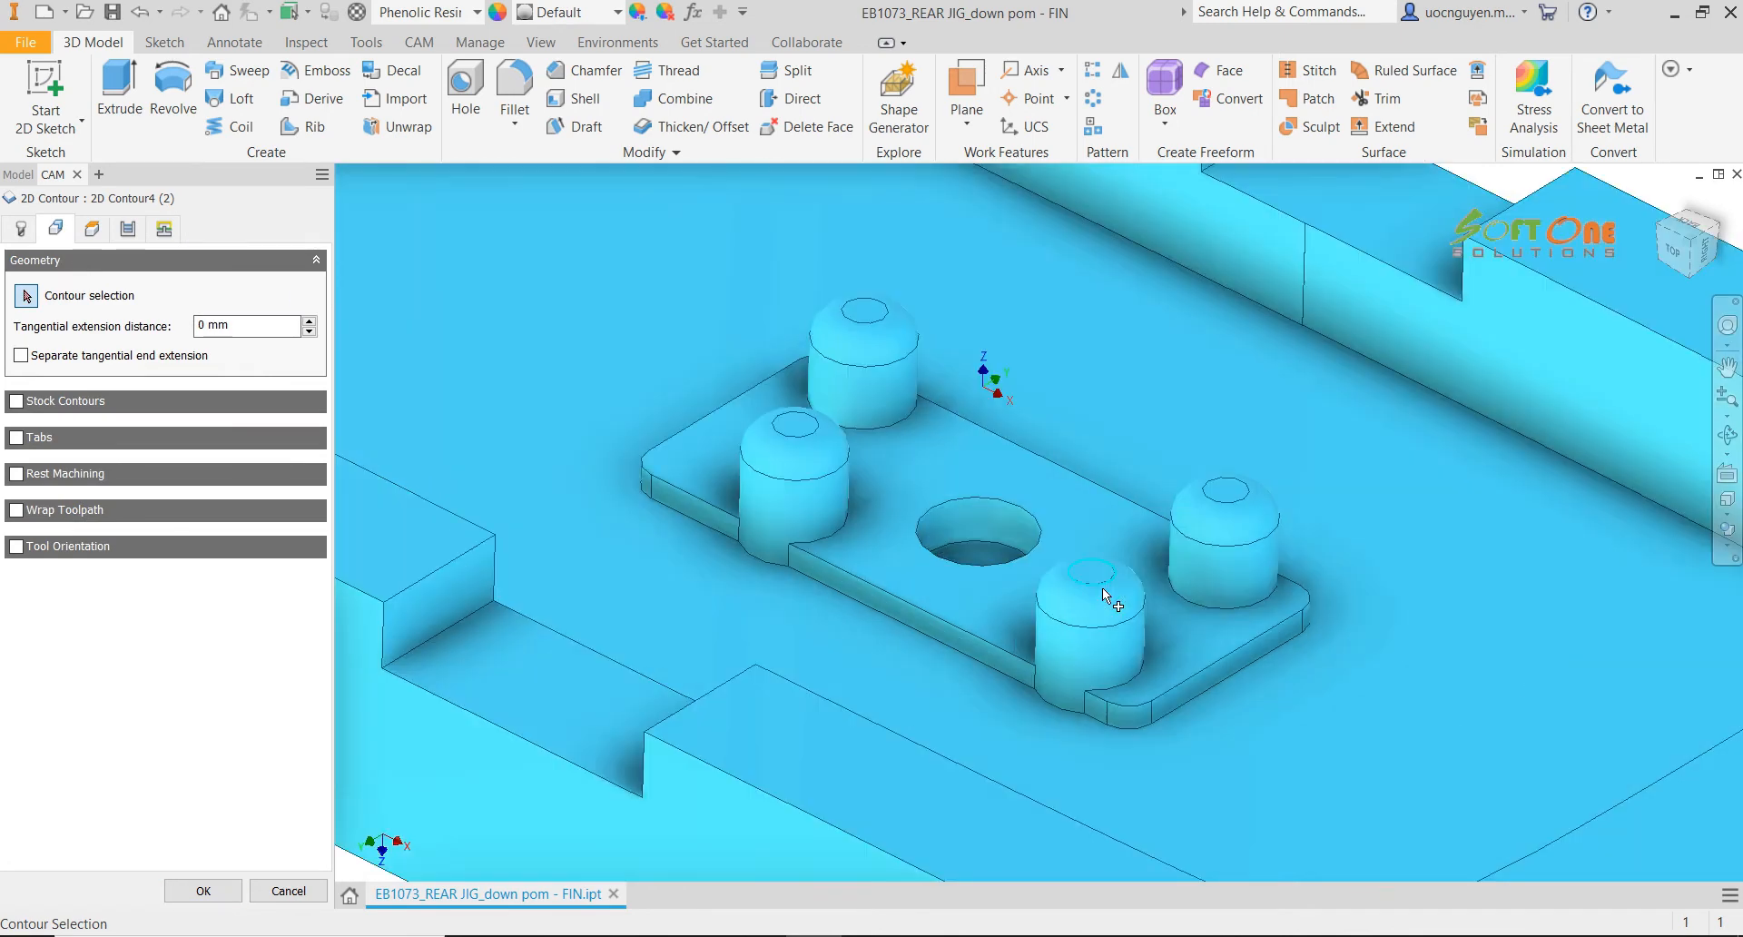
click(809, 479)
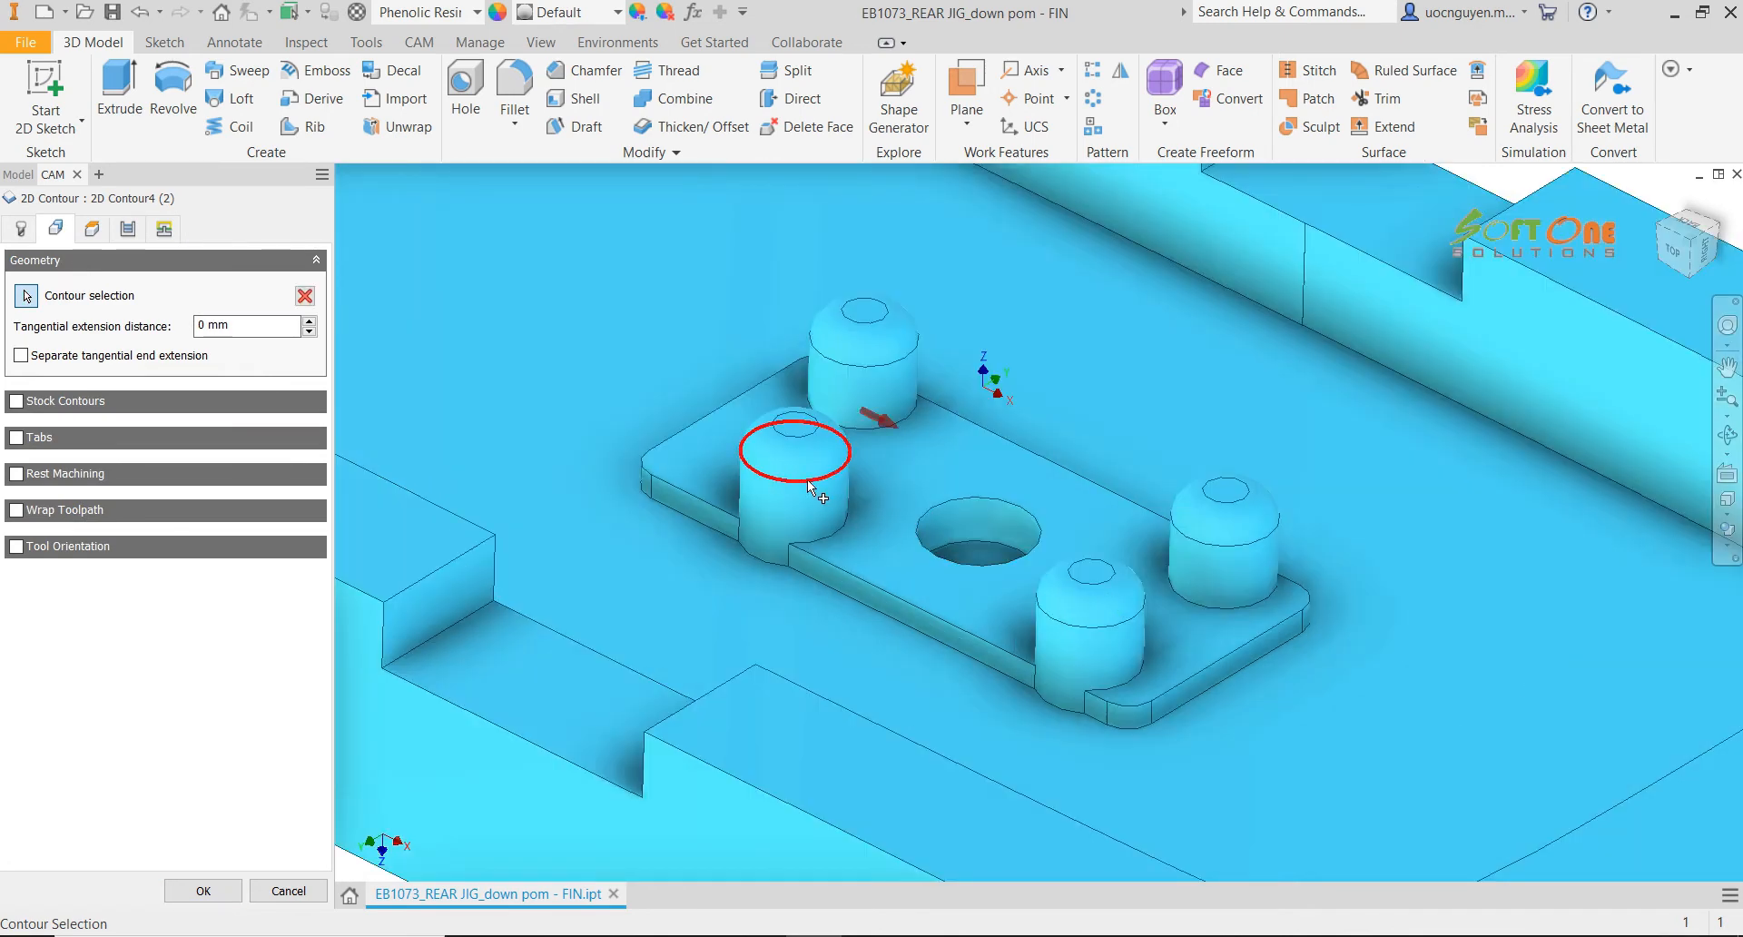
click(1092, 626)
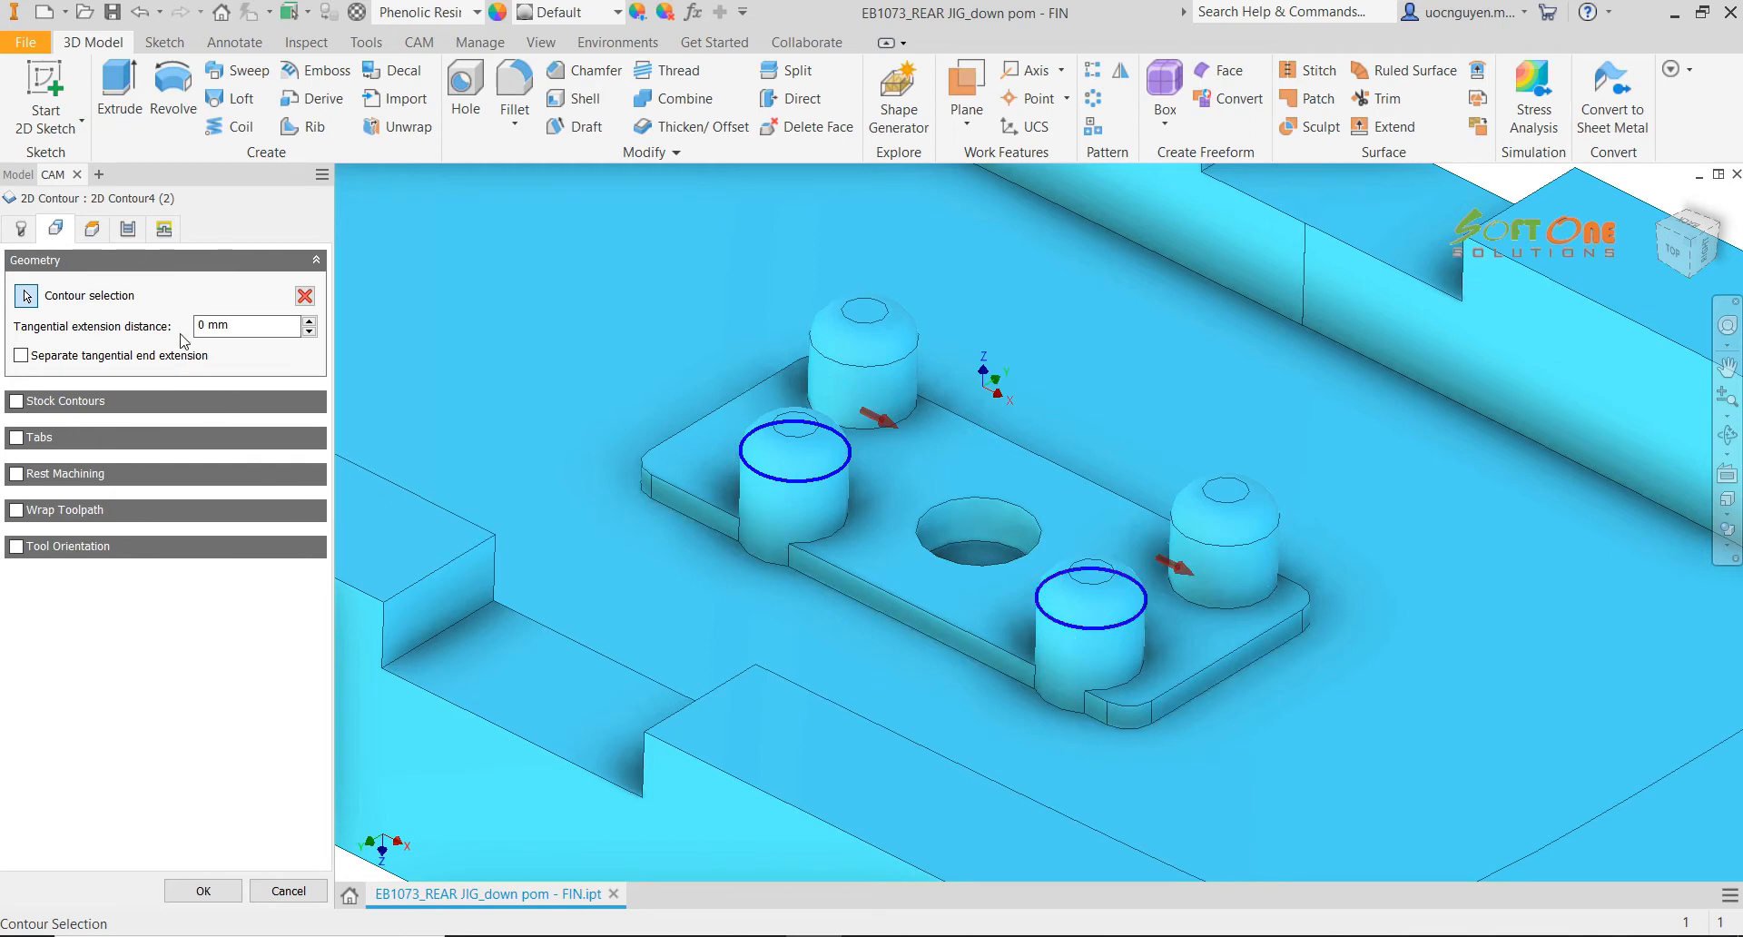
Define the top and bottom heights by Selection, picking the bottom reference at the raised plate's top level beside the front pin
click(105, 235)
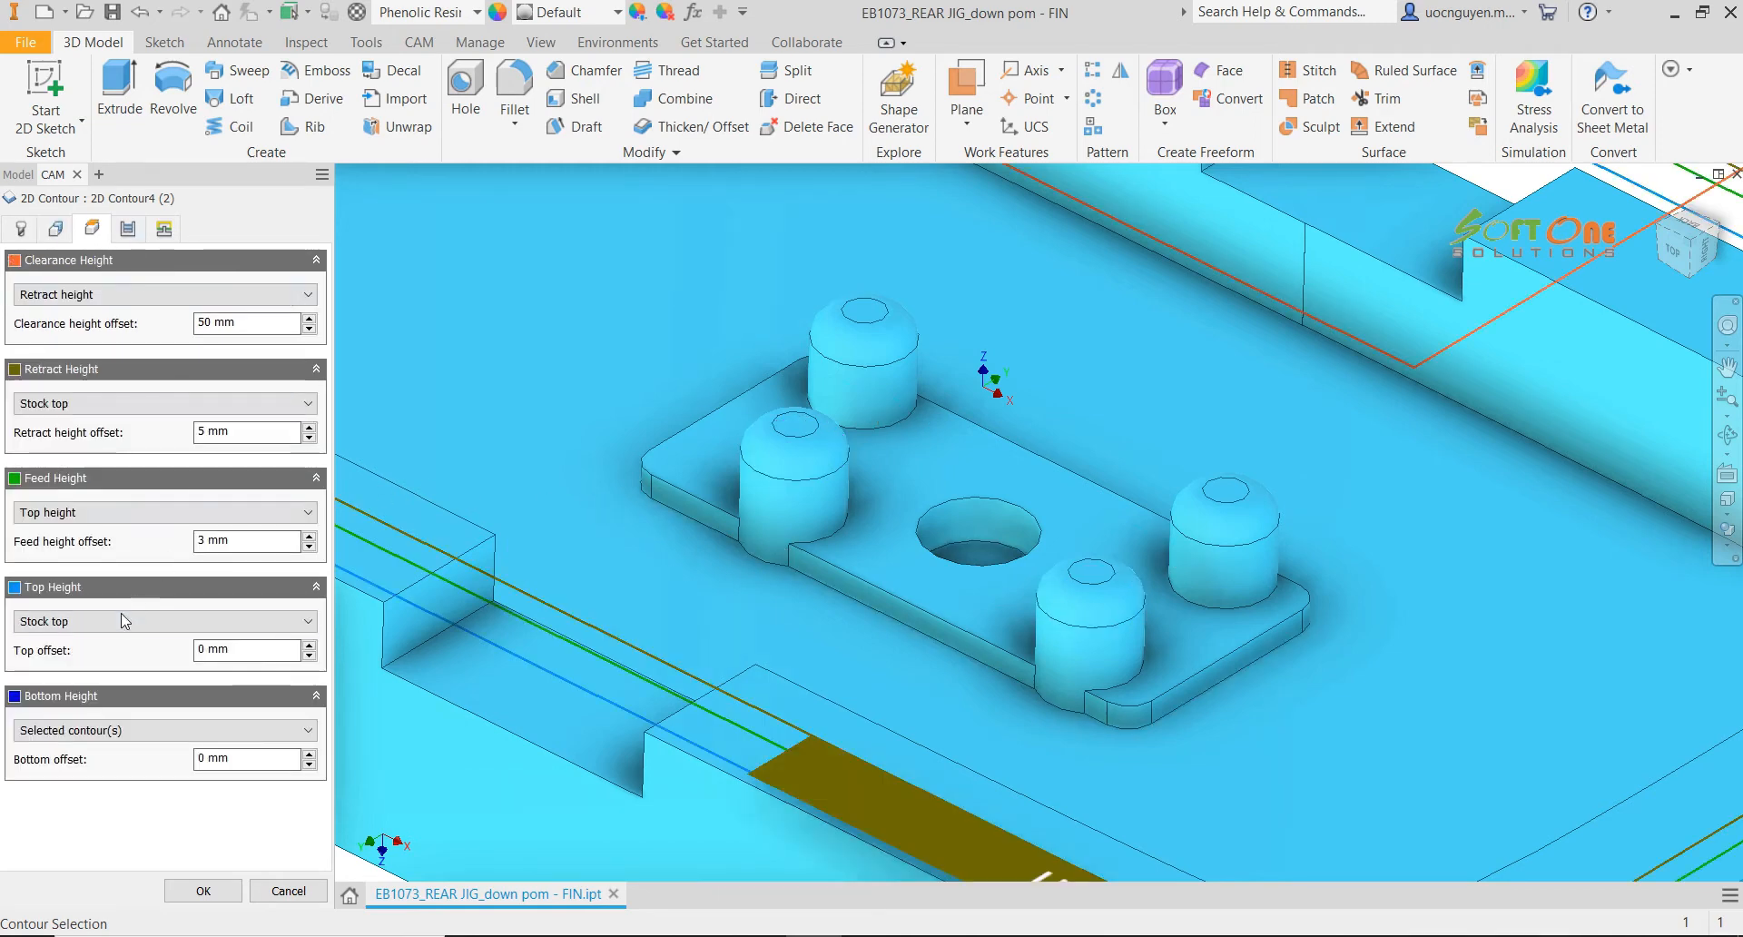
click(116, 626)
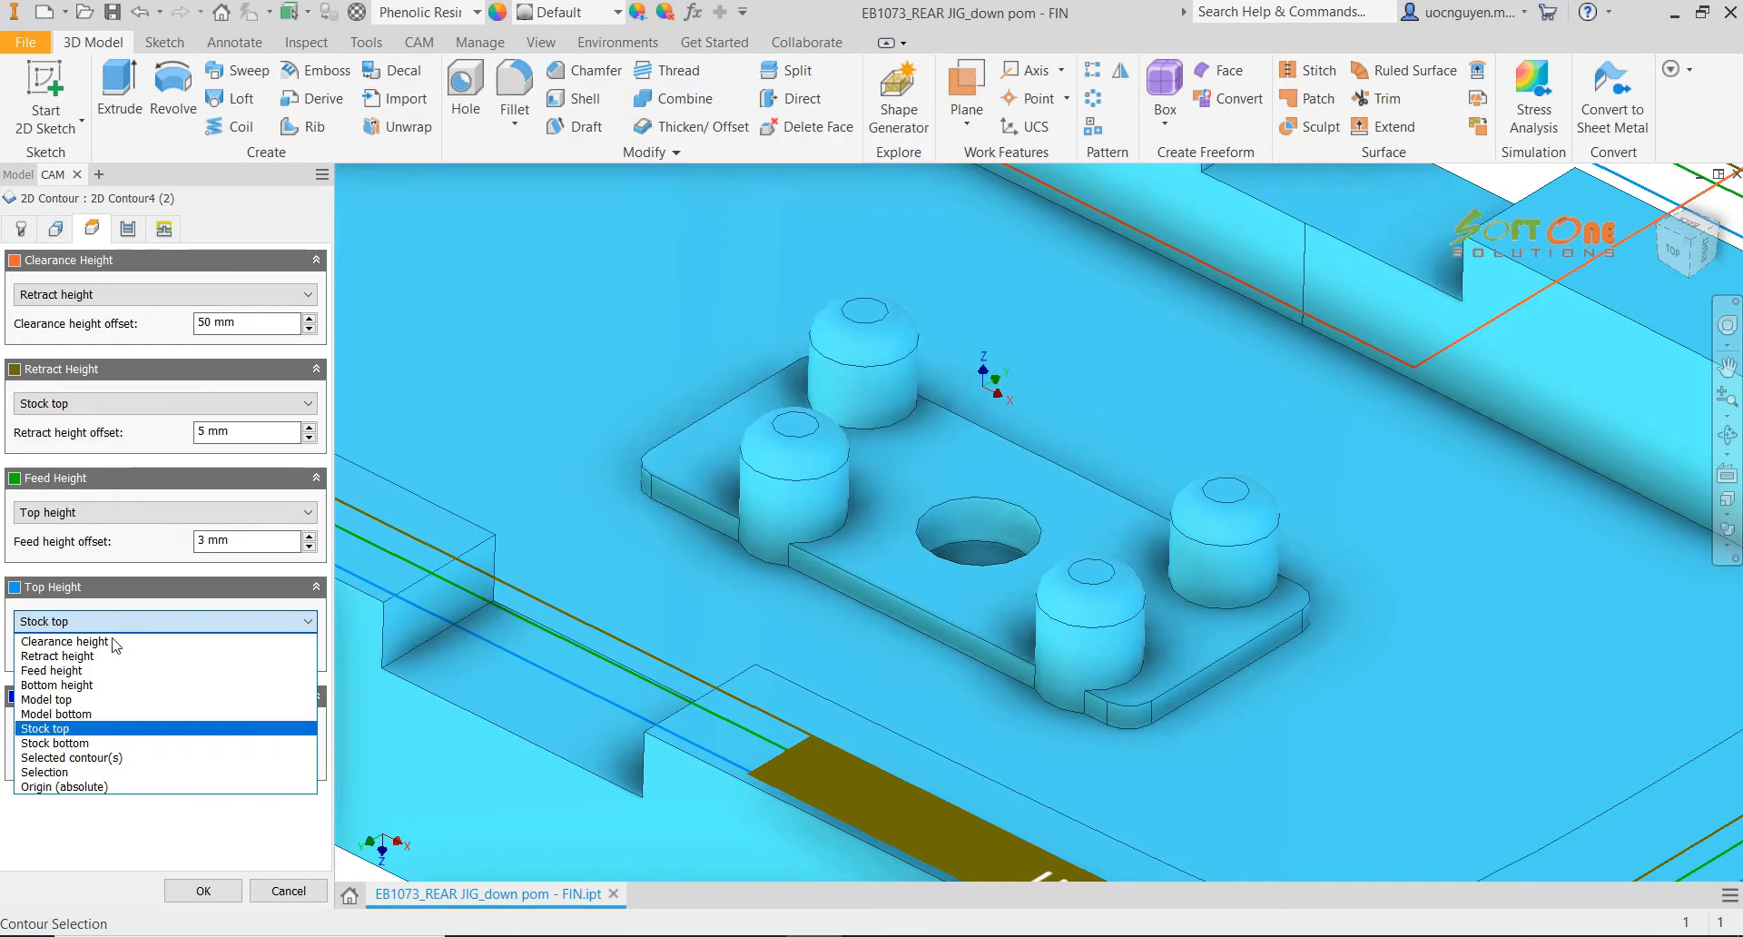
click(98, 778)
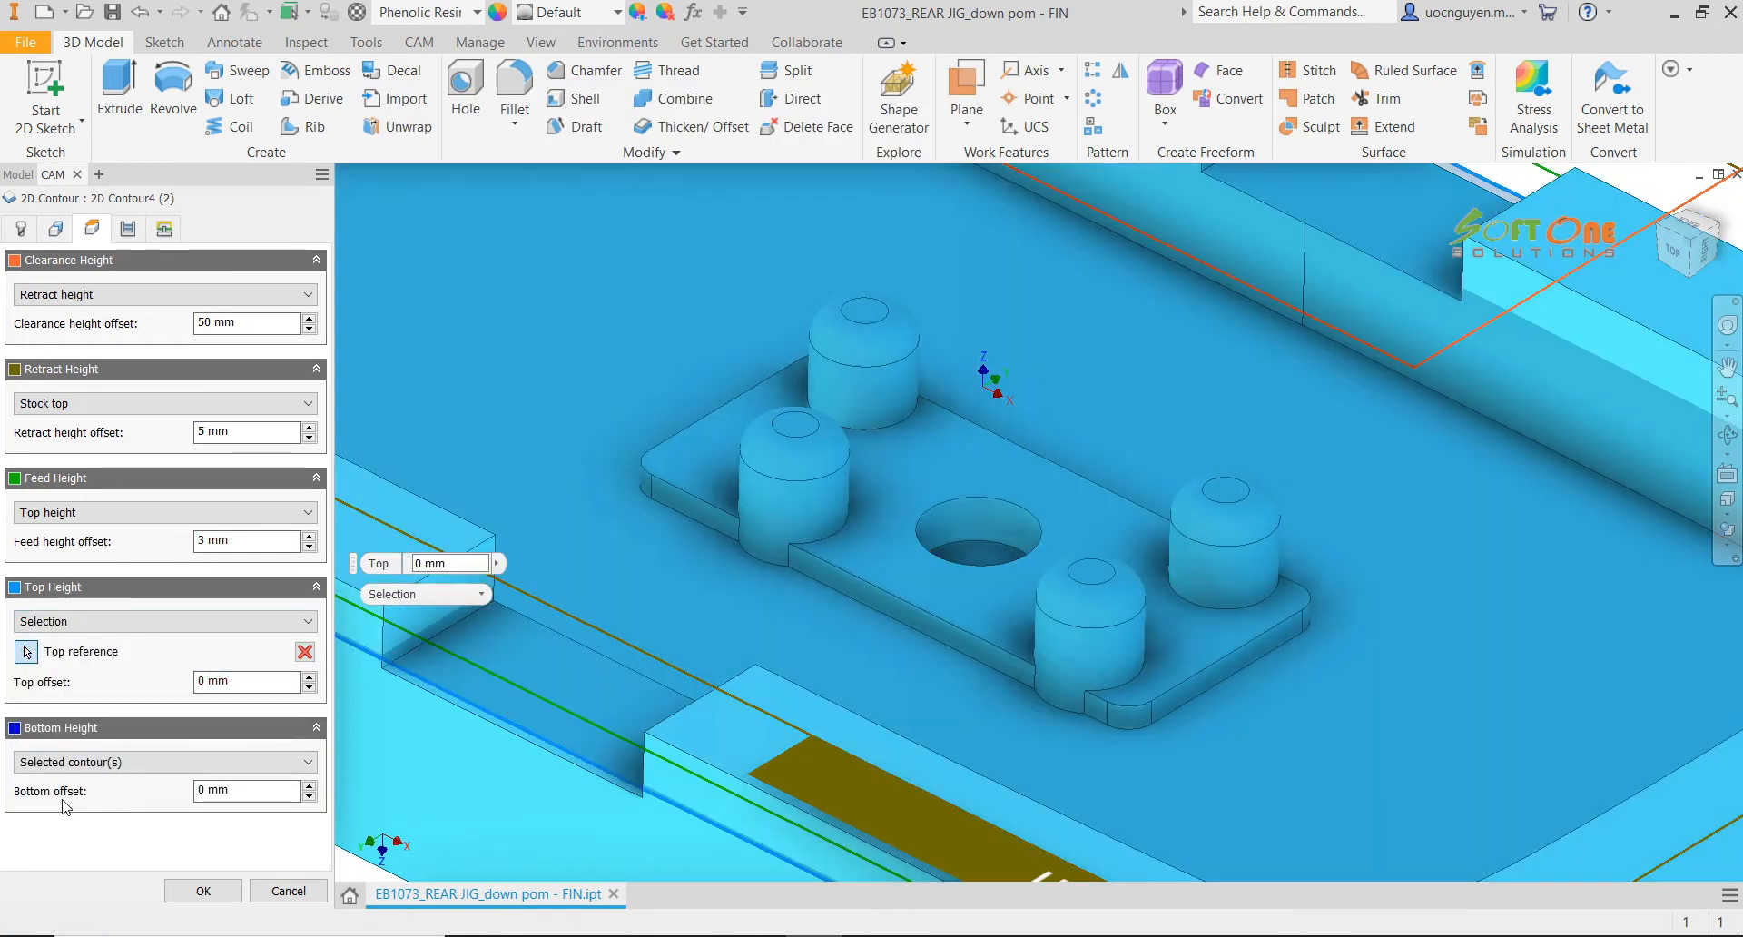
click(82, 761)
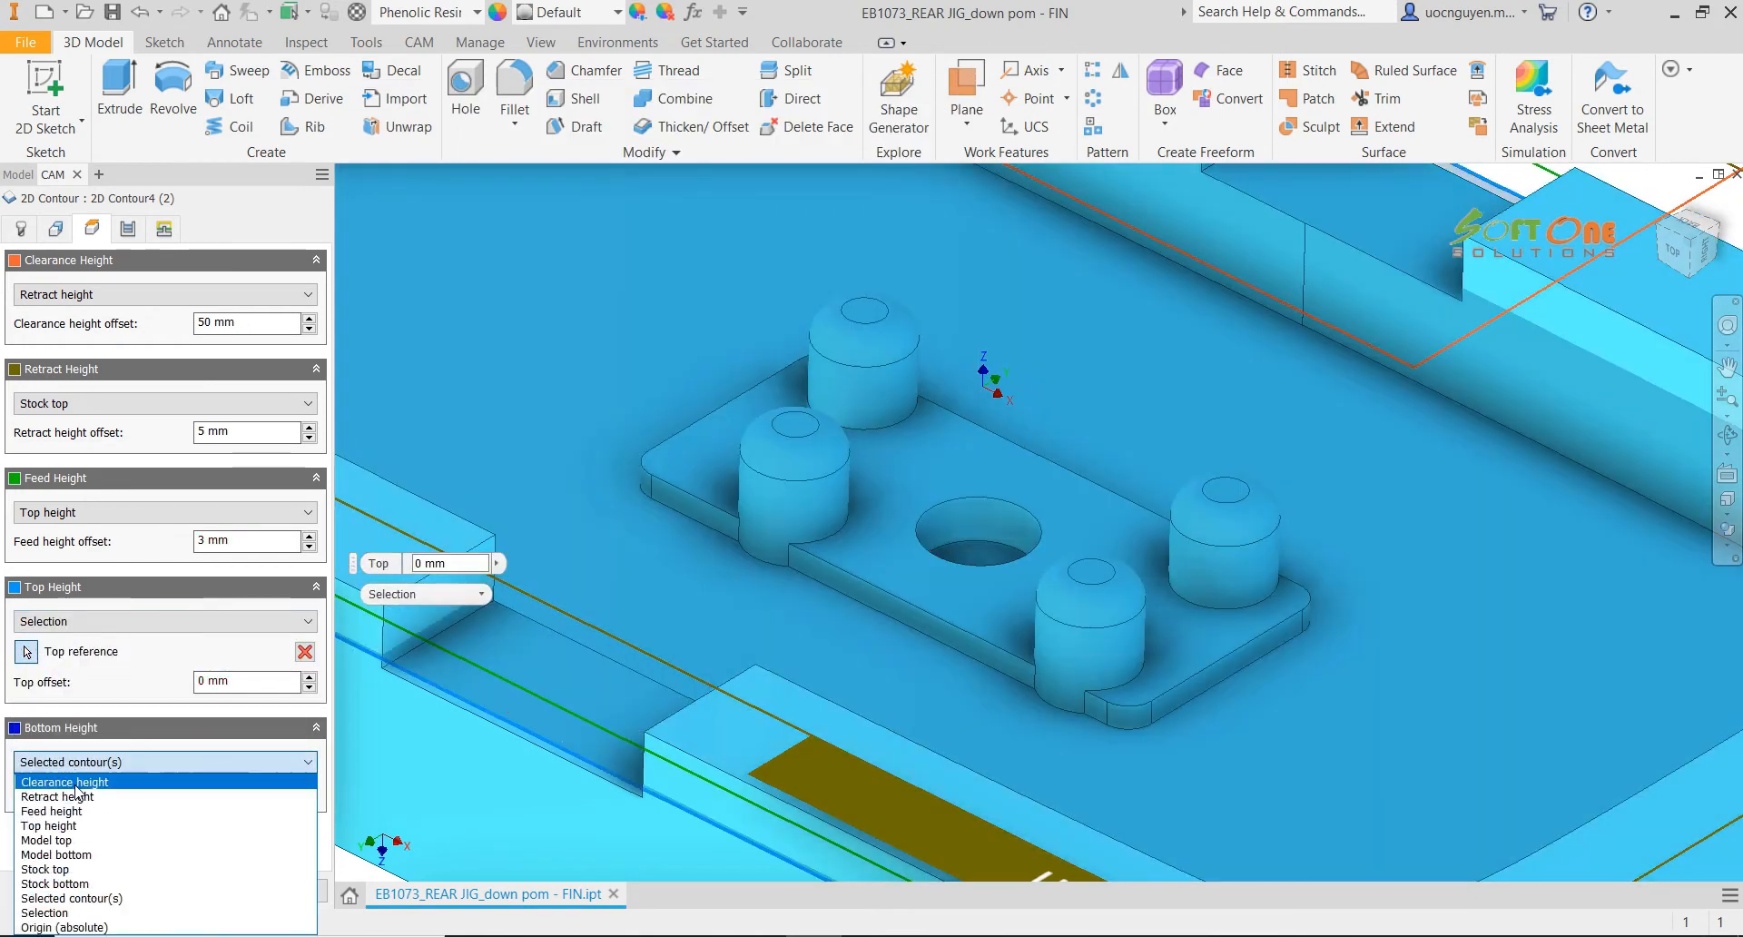
click(78, 916)
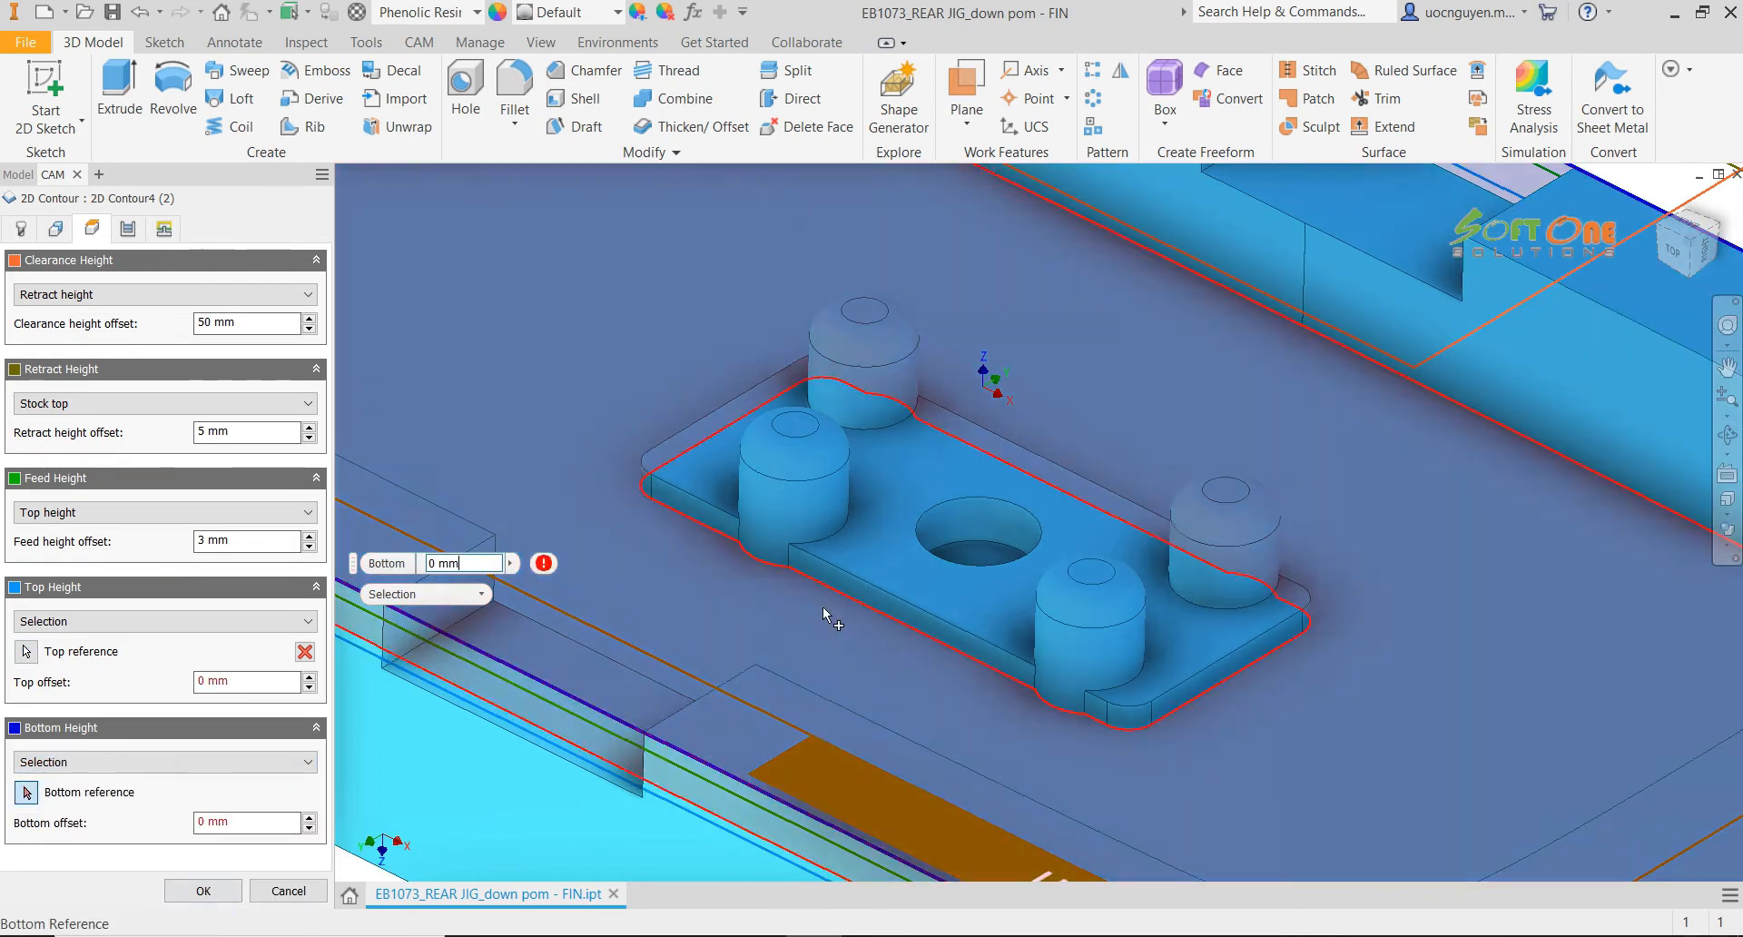
click(793, 541)
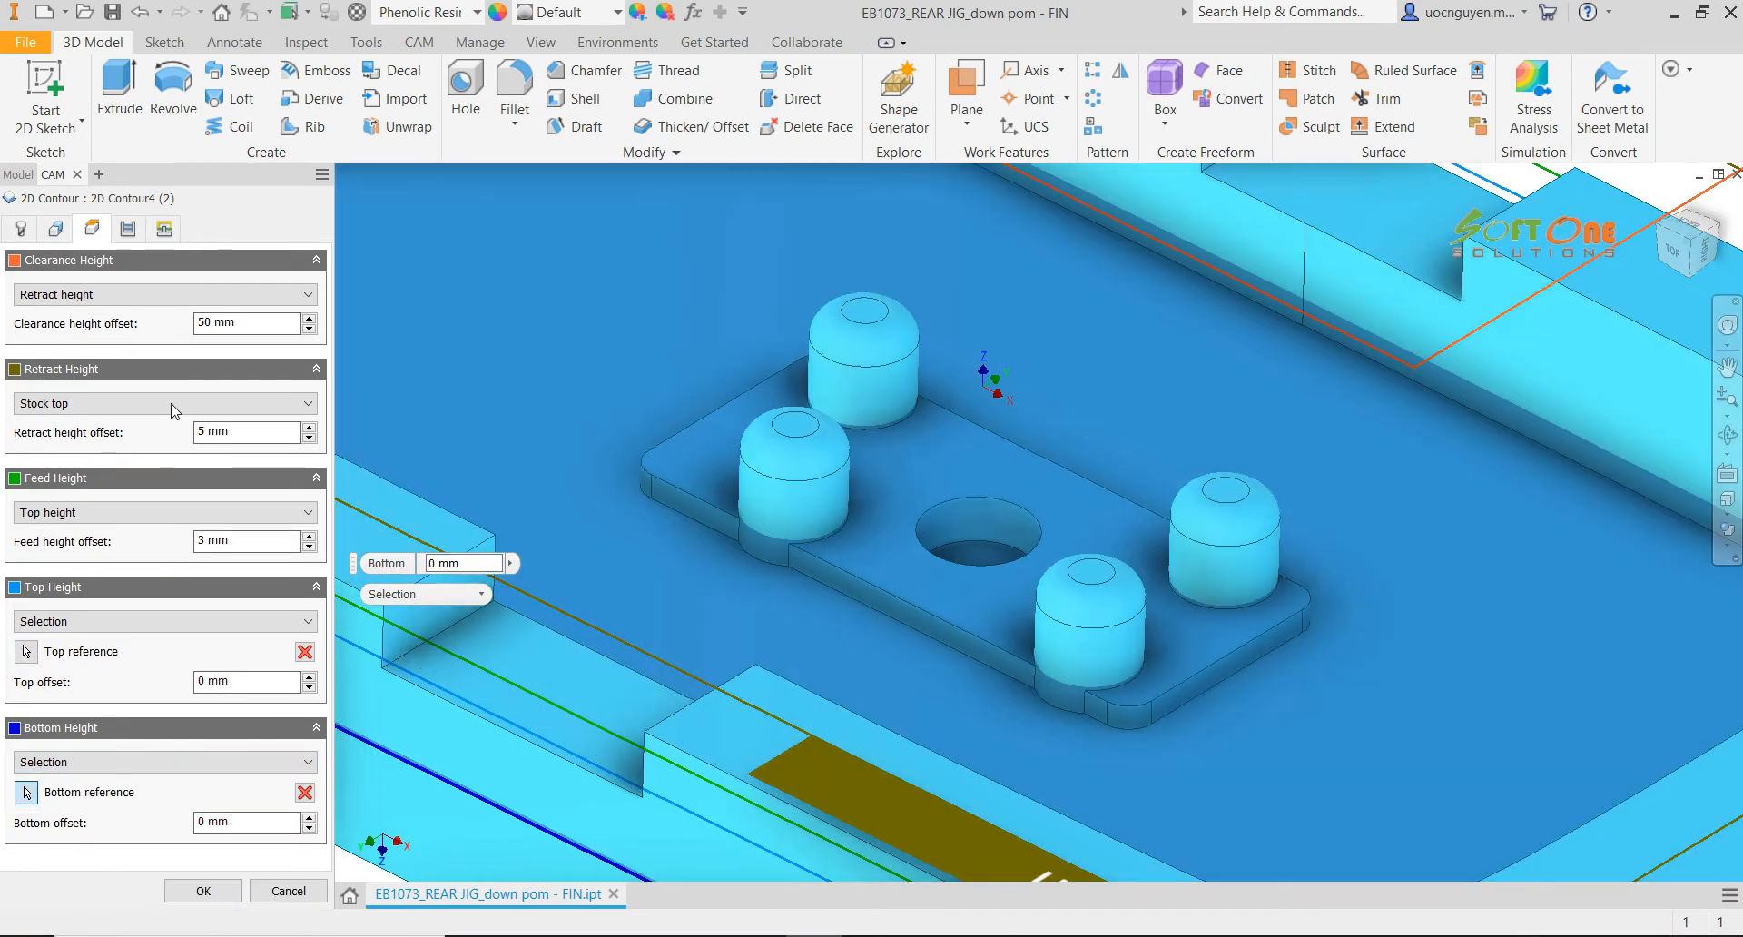
Set the maximum roughing stepdown of the duplicated contour to 2 mm
click(128, 228)
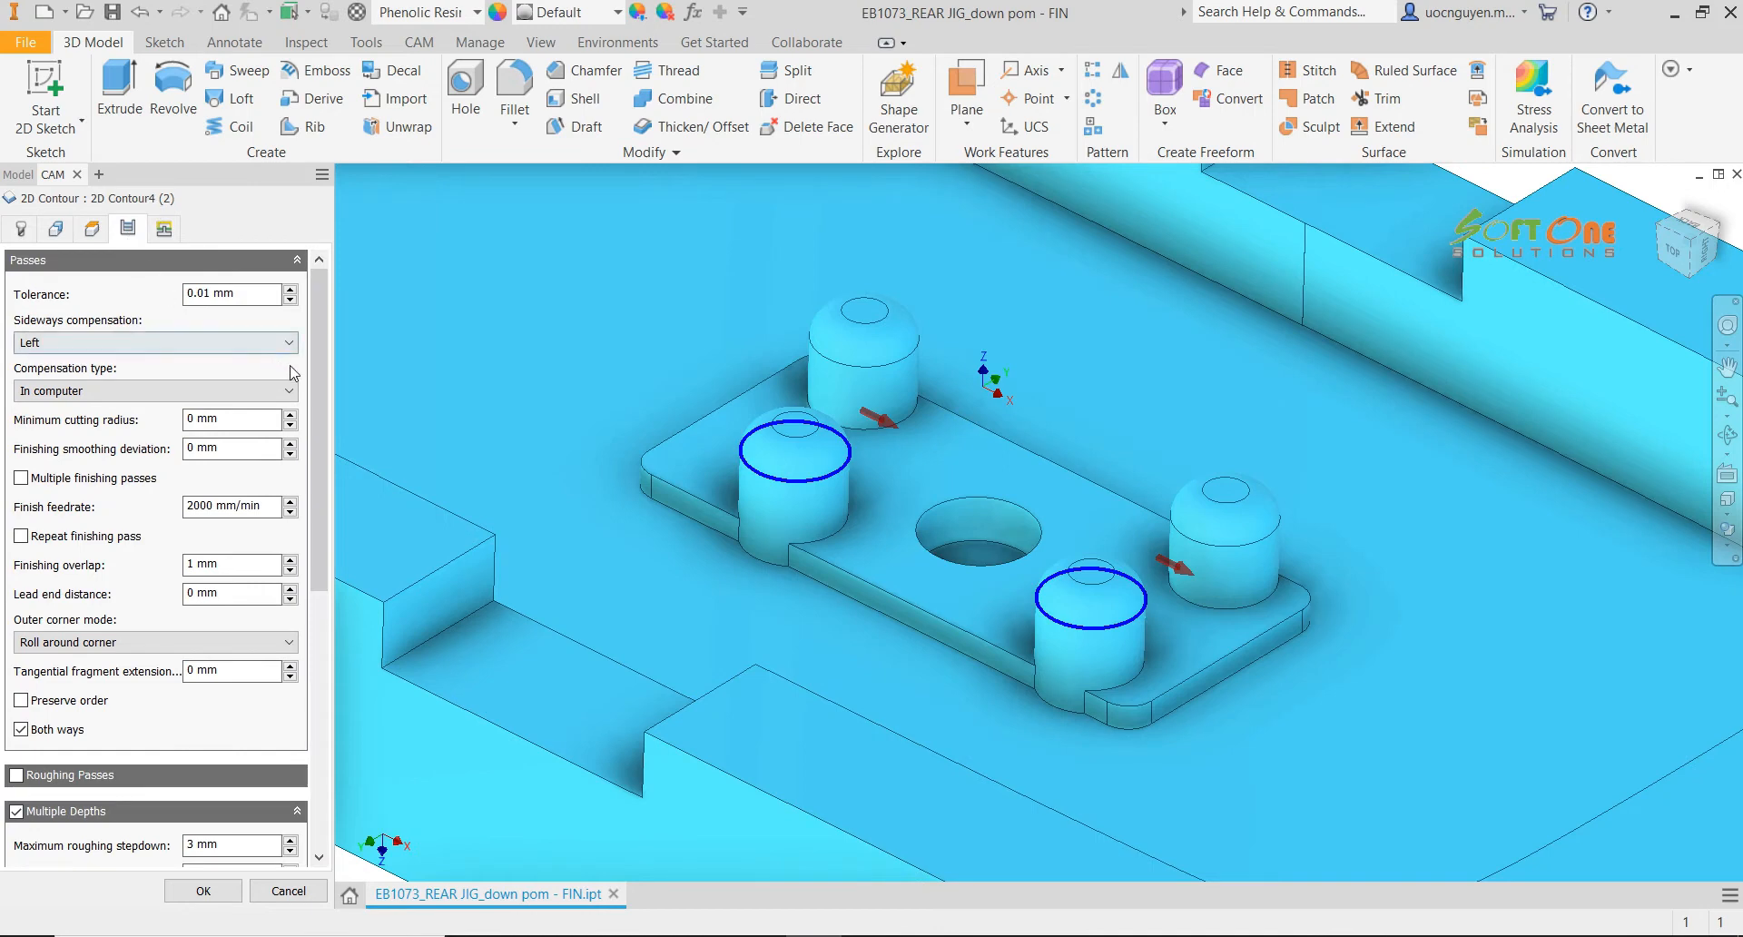
scroll(322, 389, down, 5)
click(218, 519)
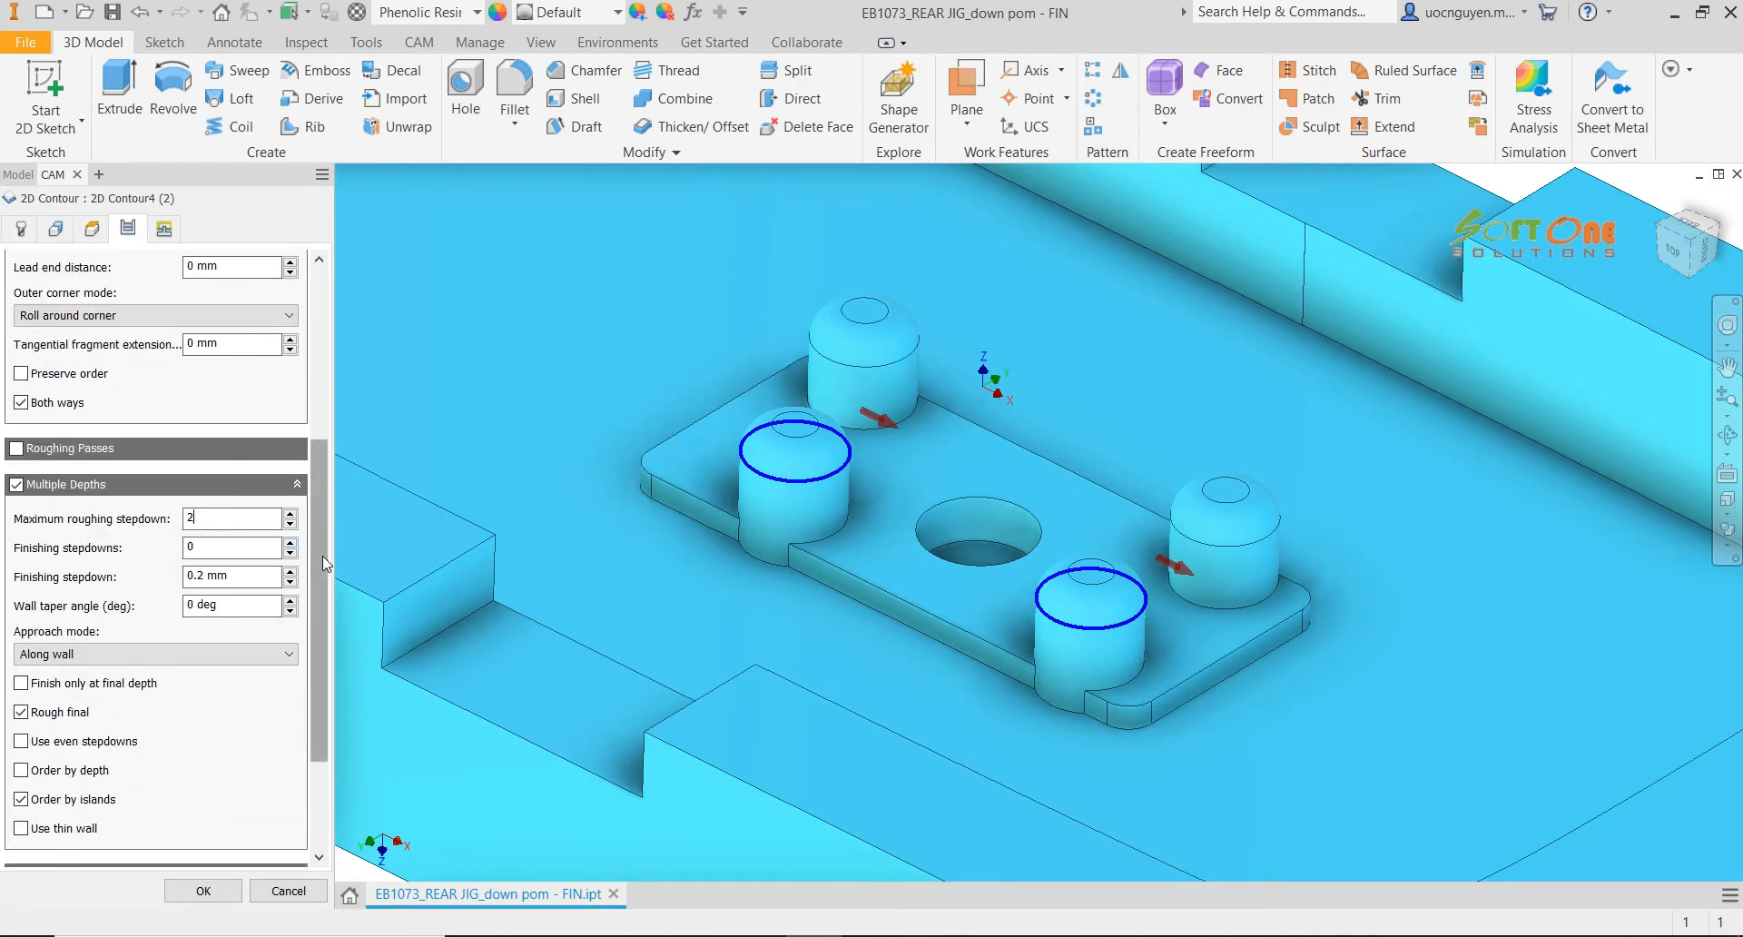
drag(323, 556, 328, 404)
Pick entry positions on the raised plate's front edge beside the two front pins and generate the toolpath
click(164, 228)
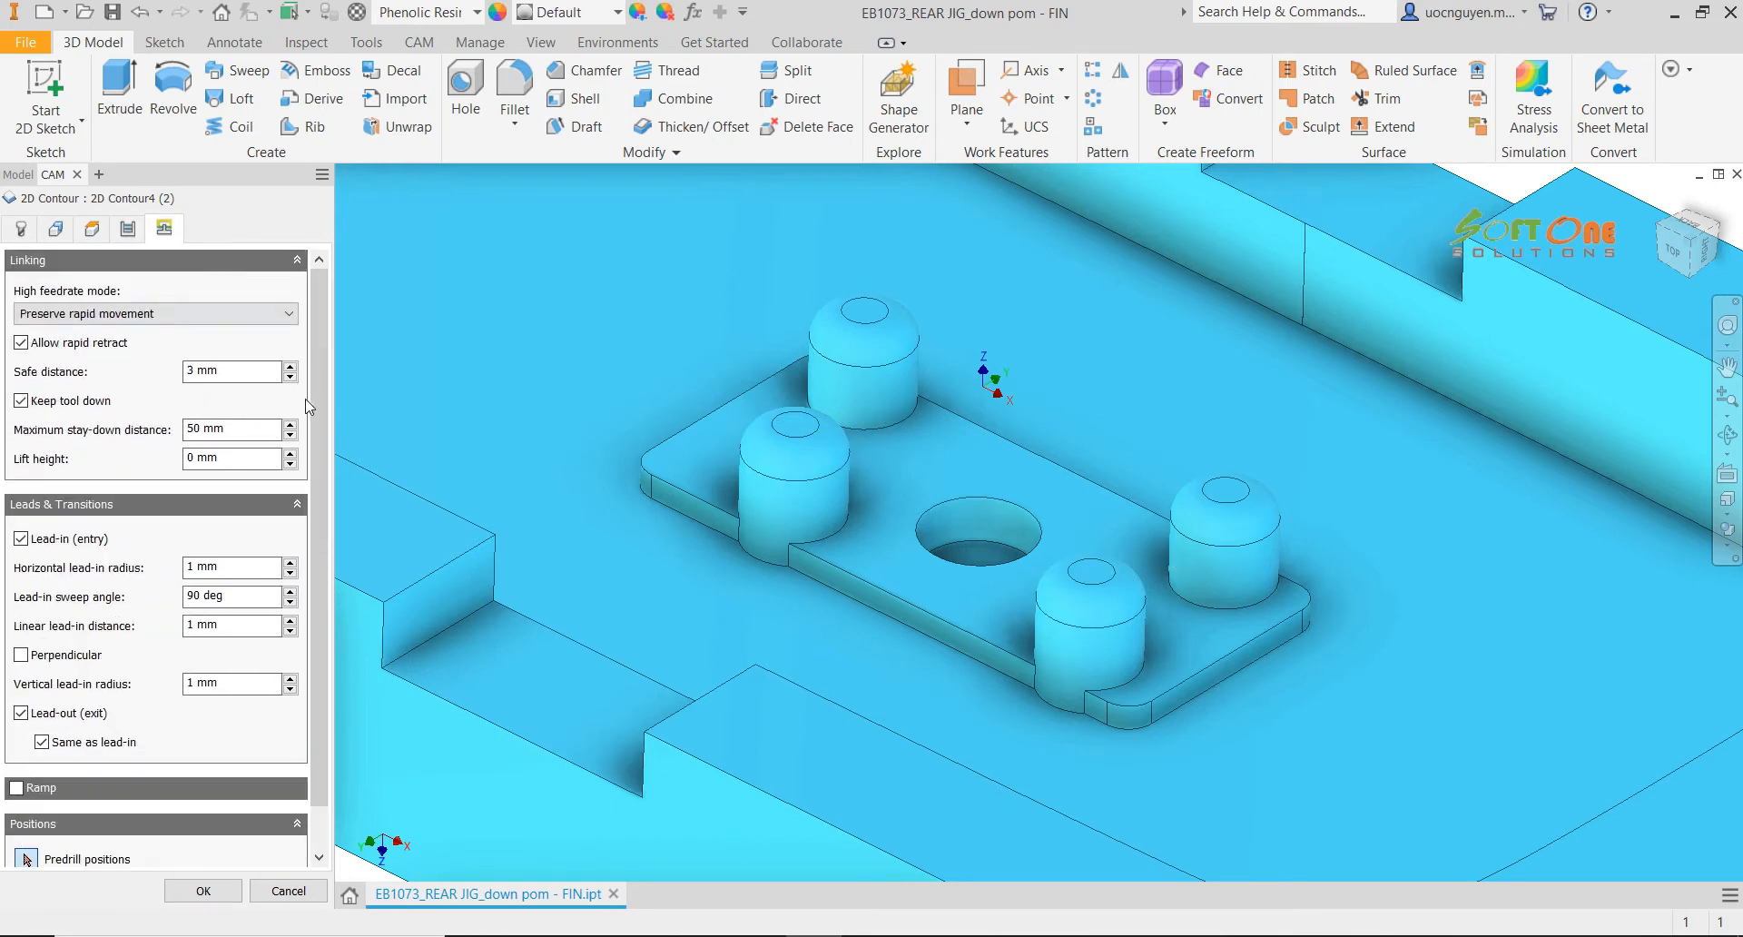
drag(325, 570, 350, 613)
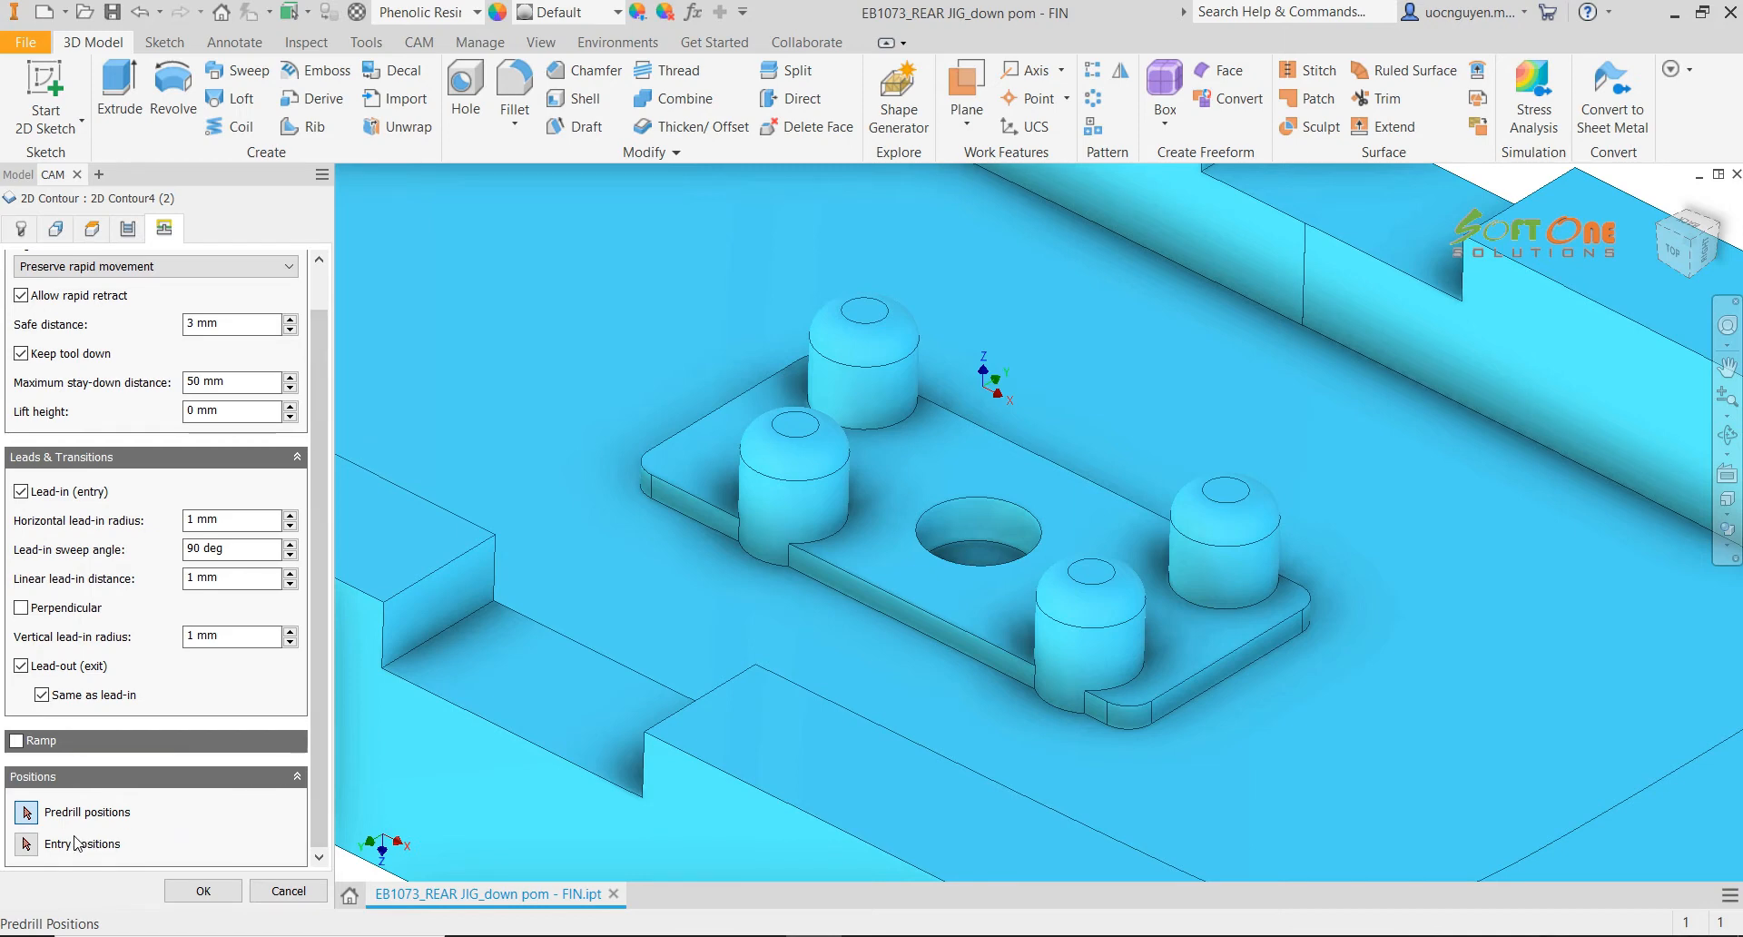
click(26, 844)
click(1034, 688)
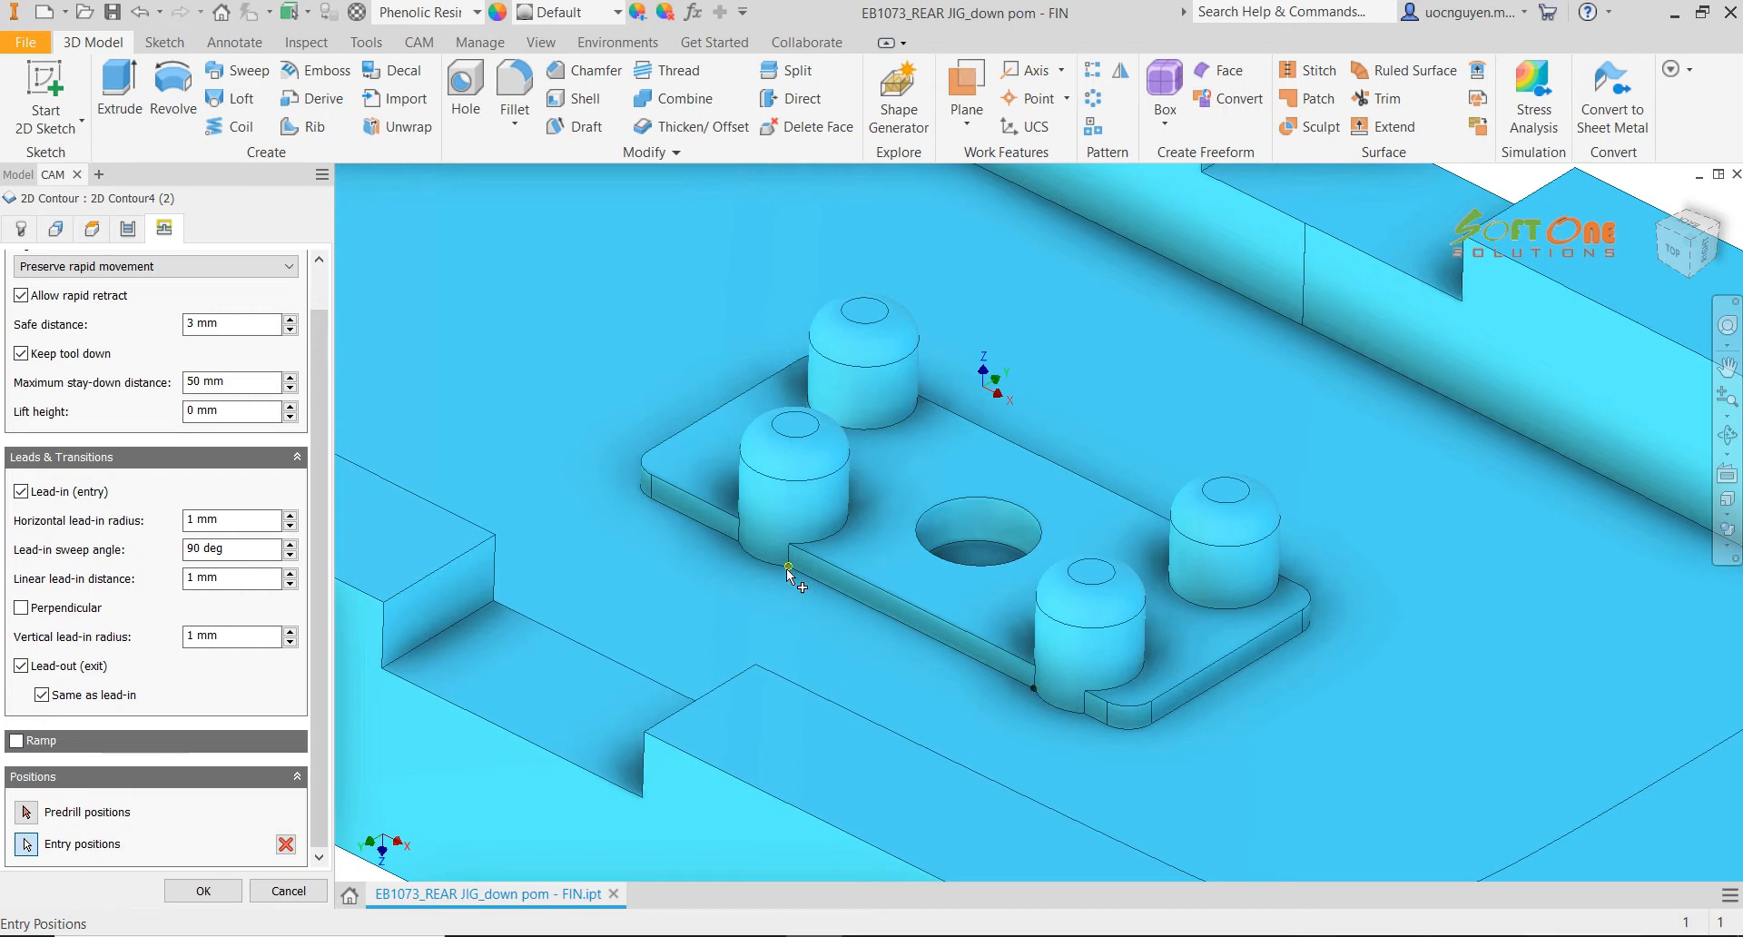
click(203, 891)
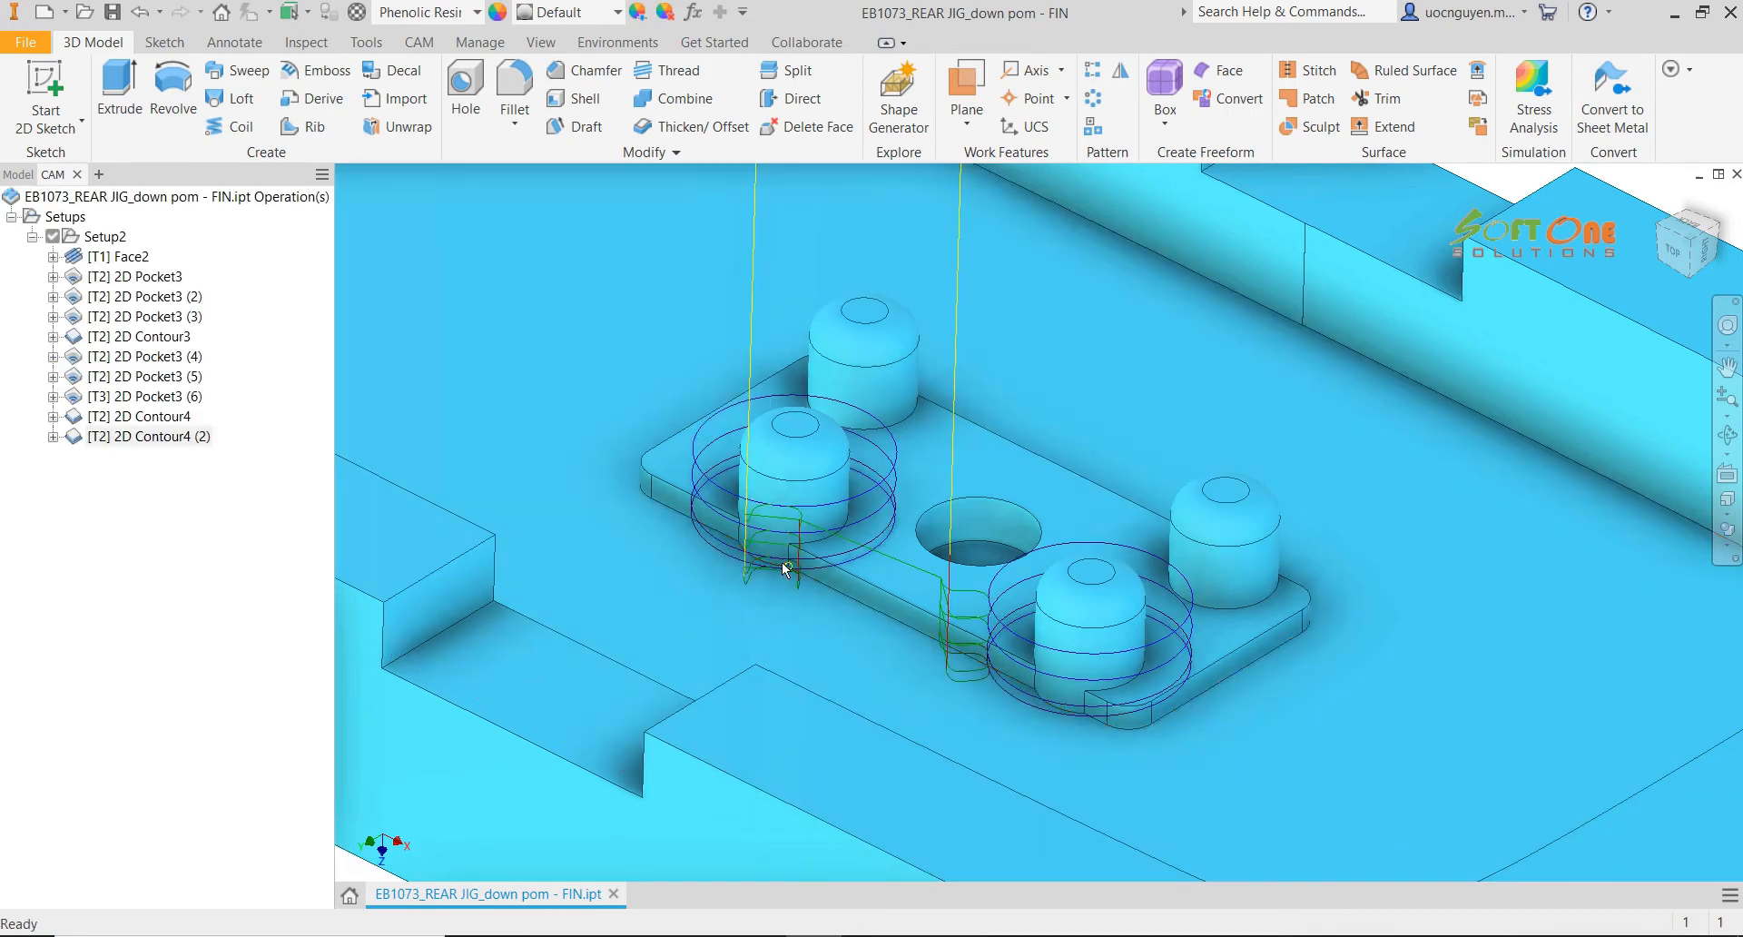
Start a sketch on the front pin's flat top face and project the circular outlines of all four pins
shift+middle_drag(782, 570, 843, 543)
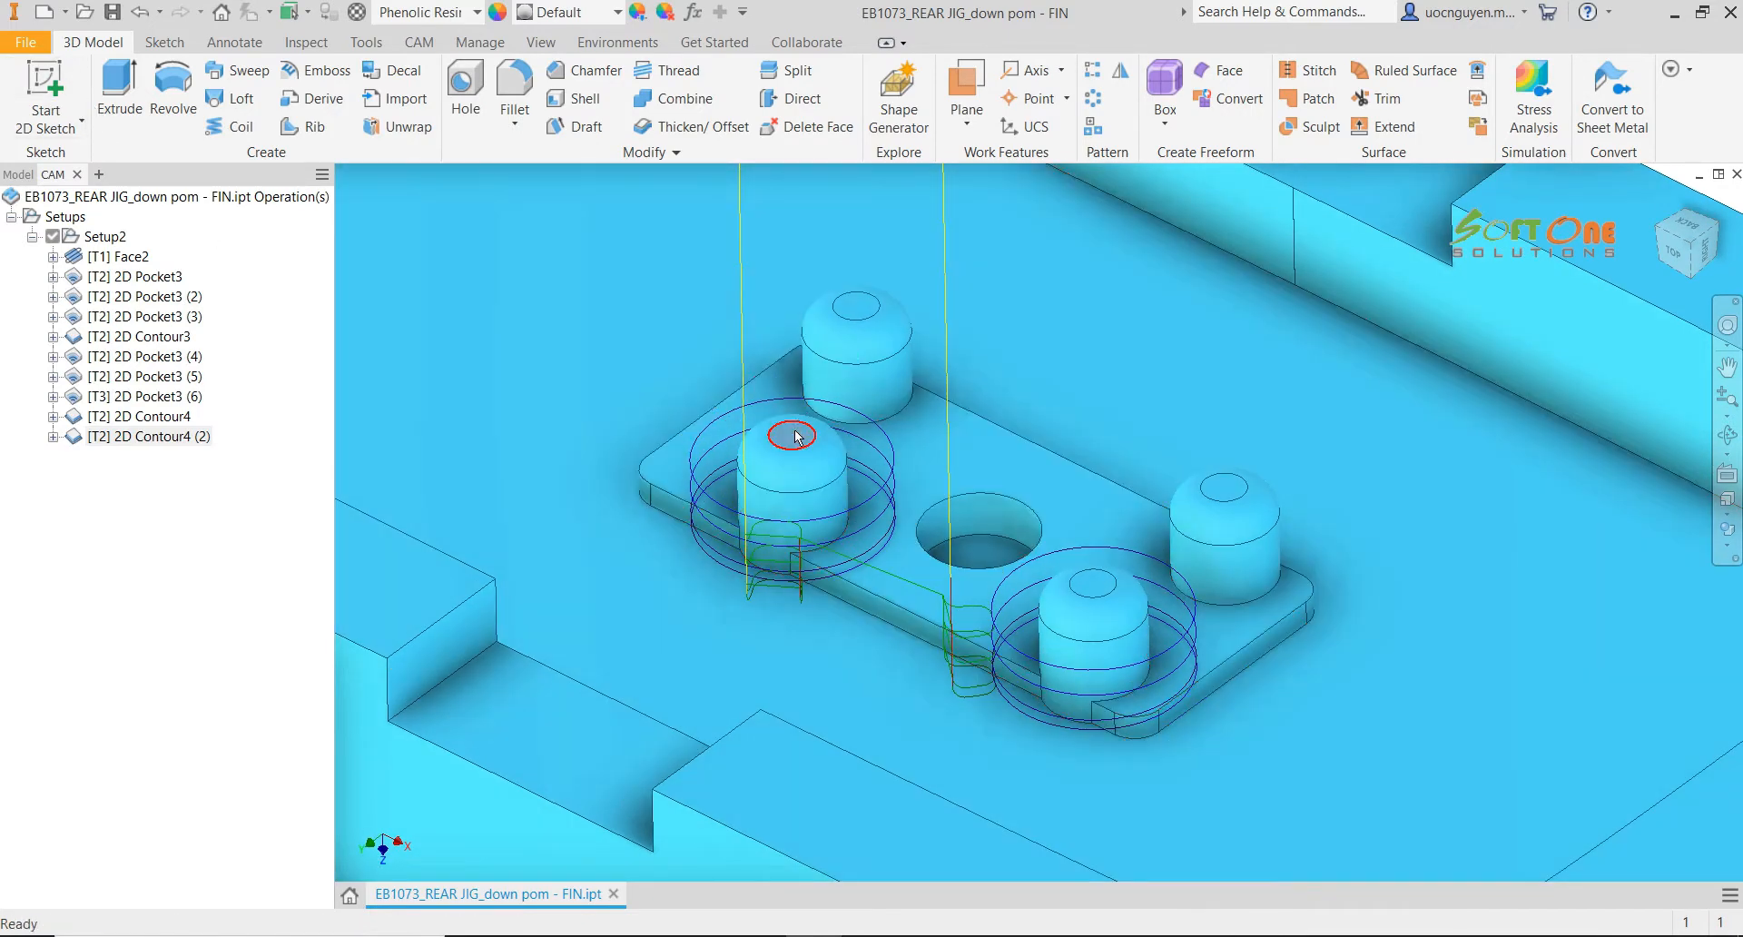
click(797, 437)
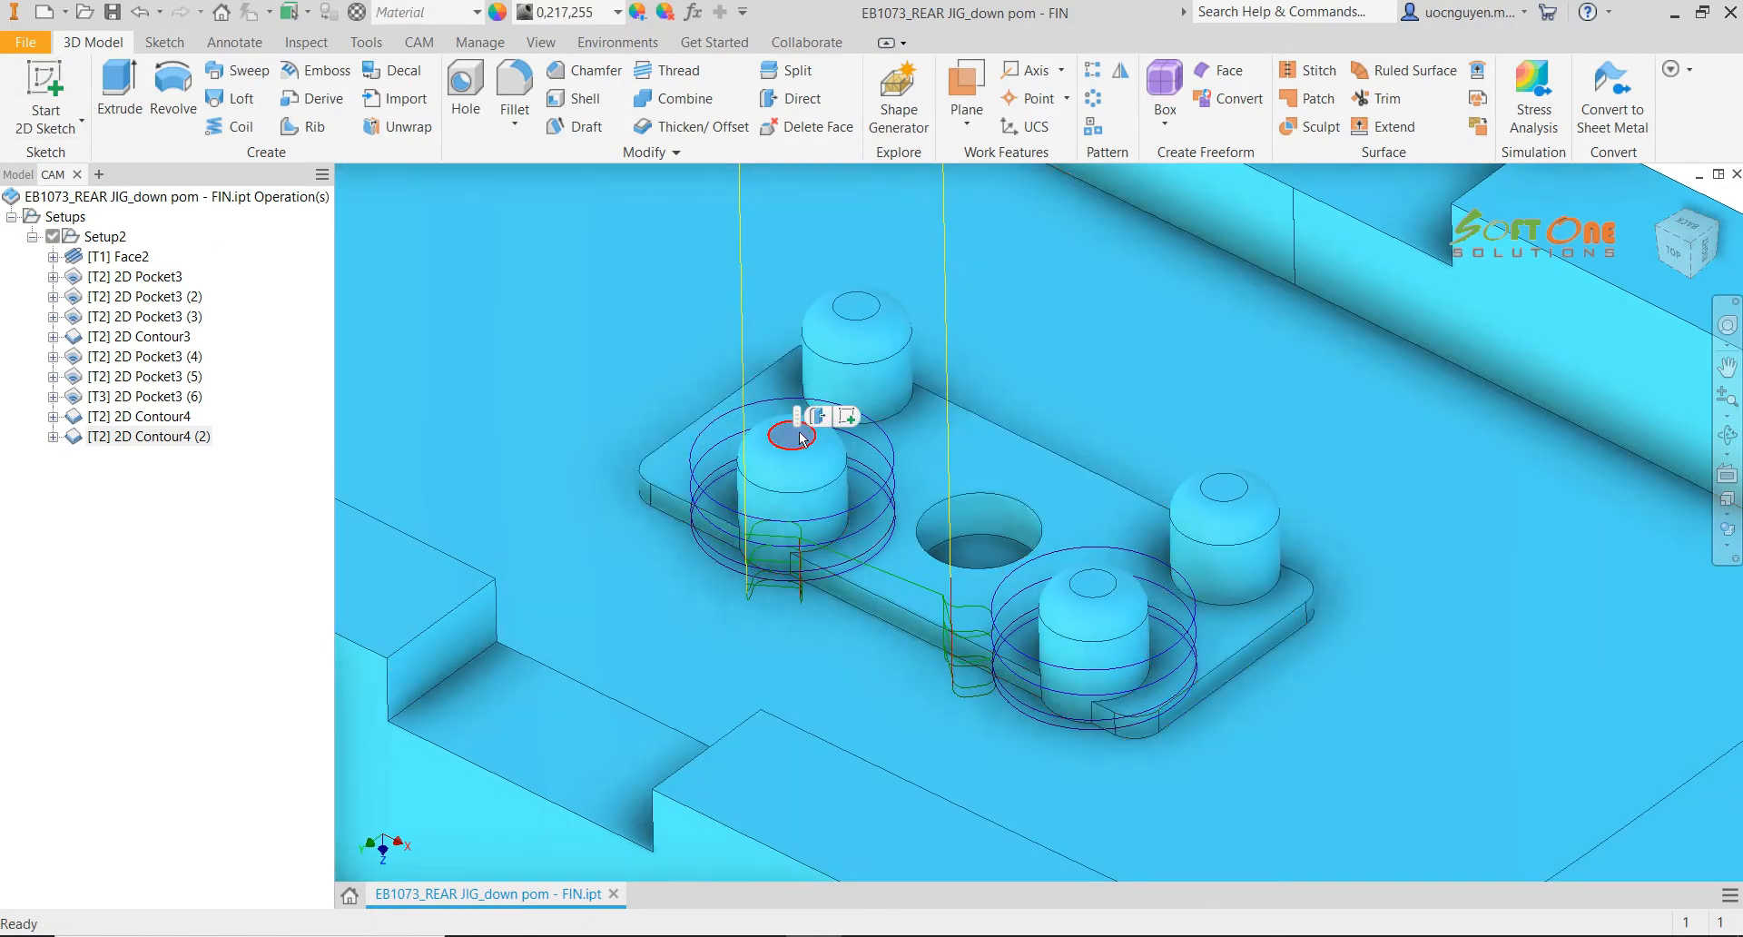
click(818, 416)
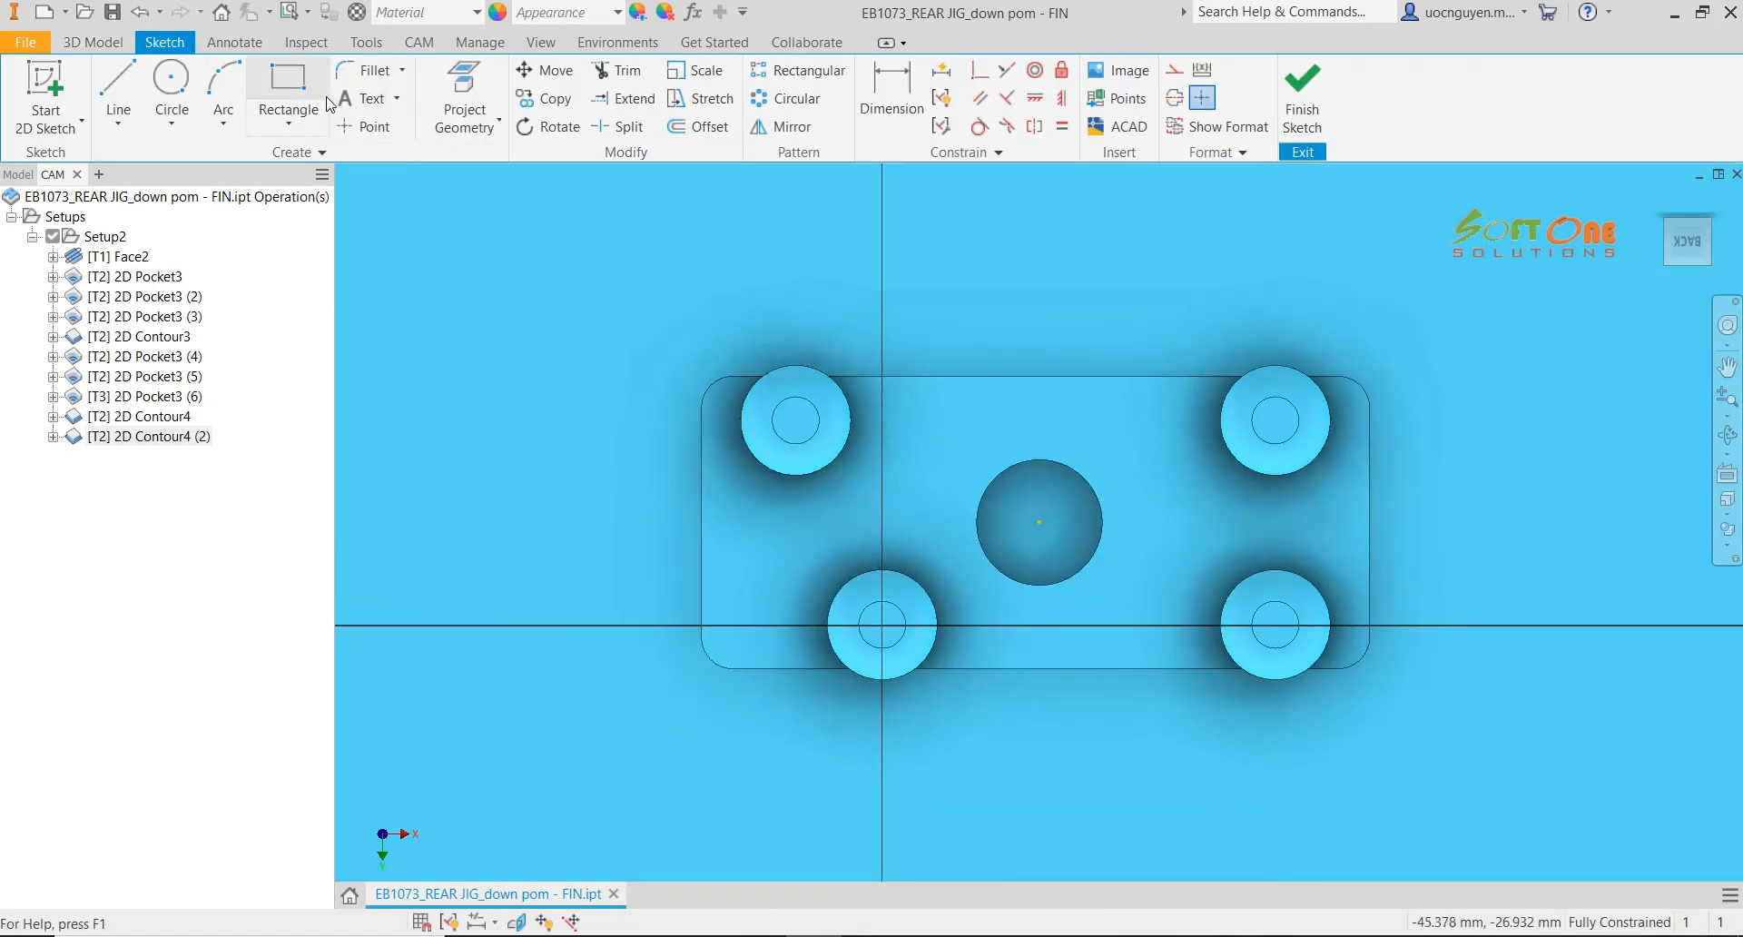
click(464, 102)
click(849, 400)
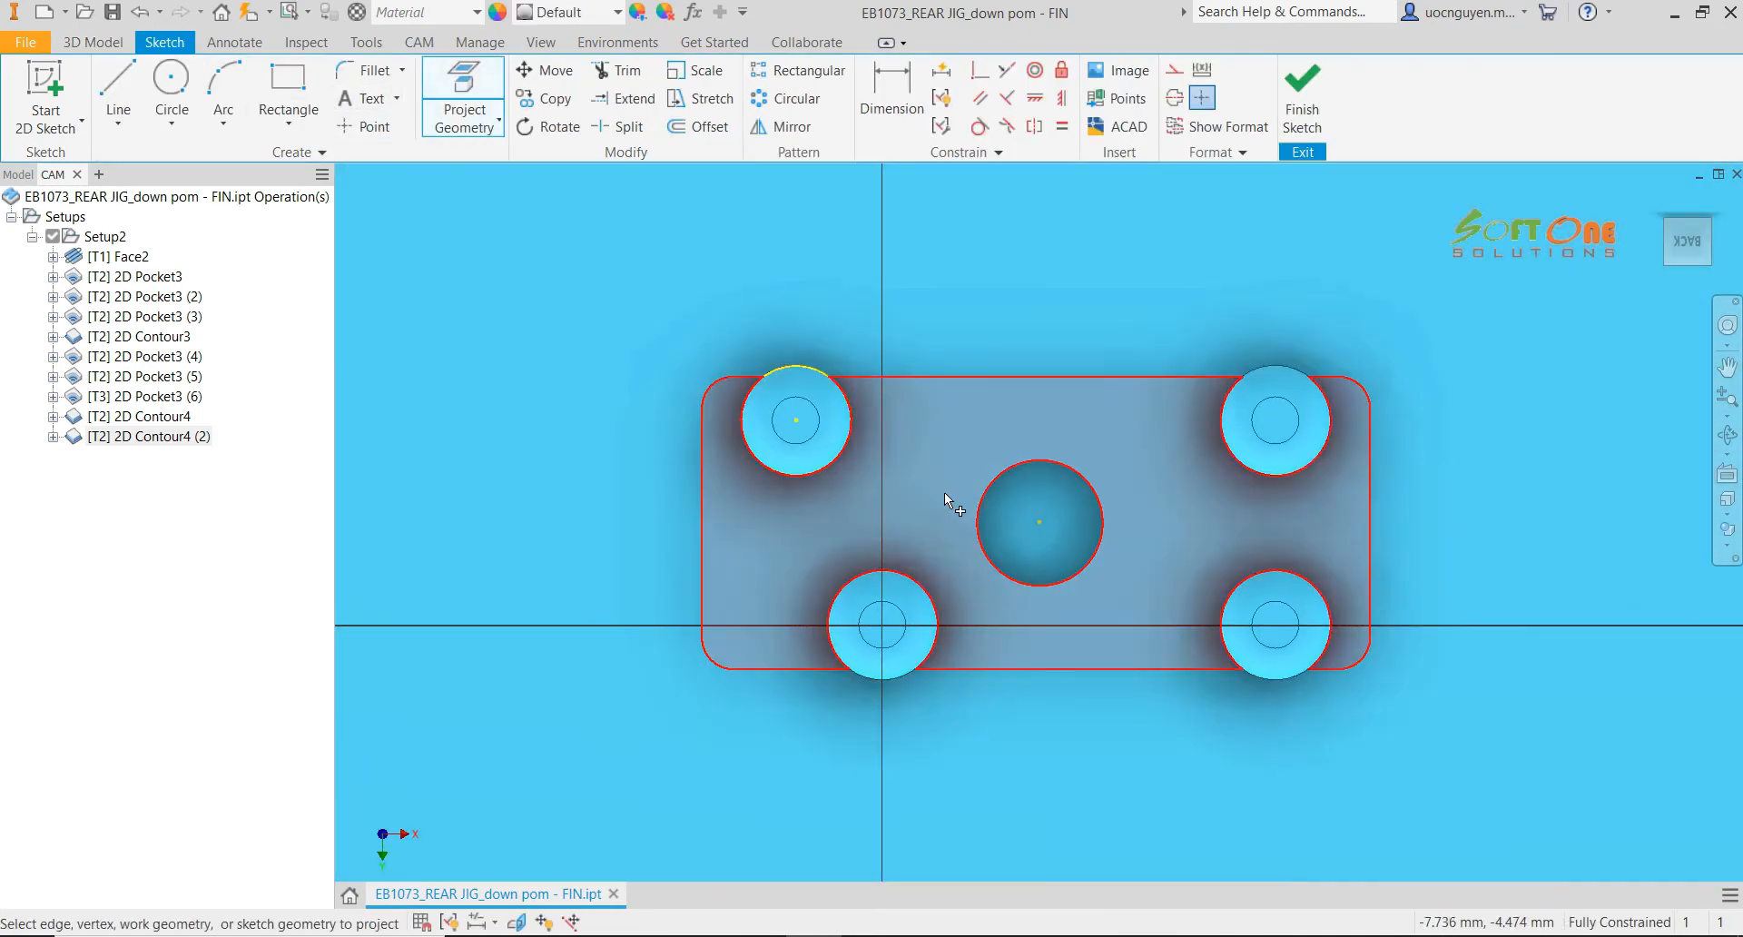
click(931, 587)
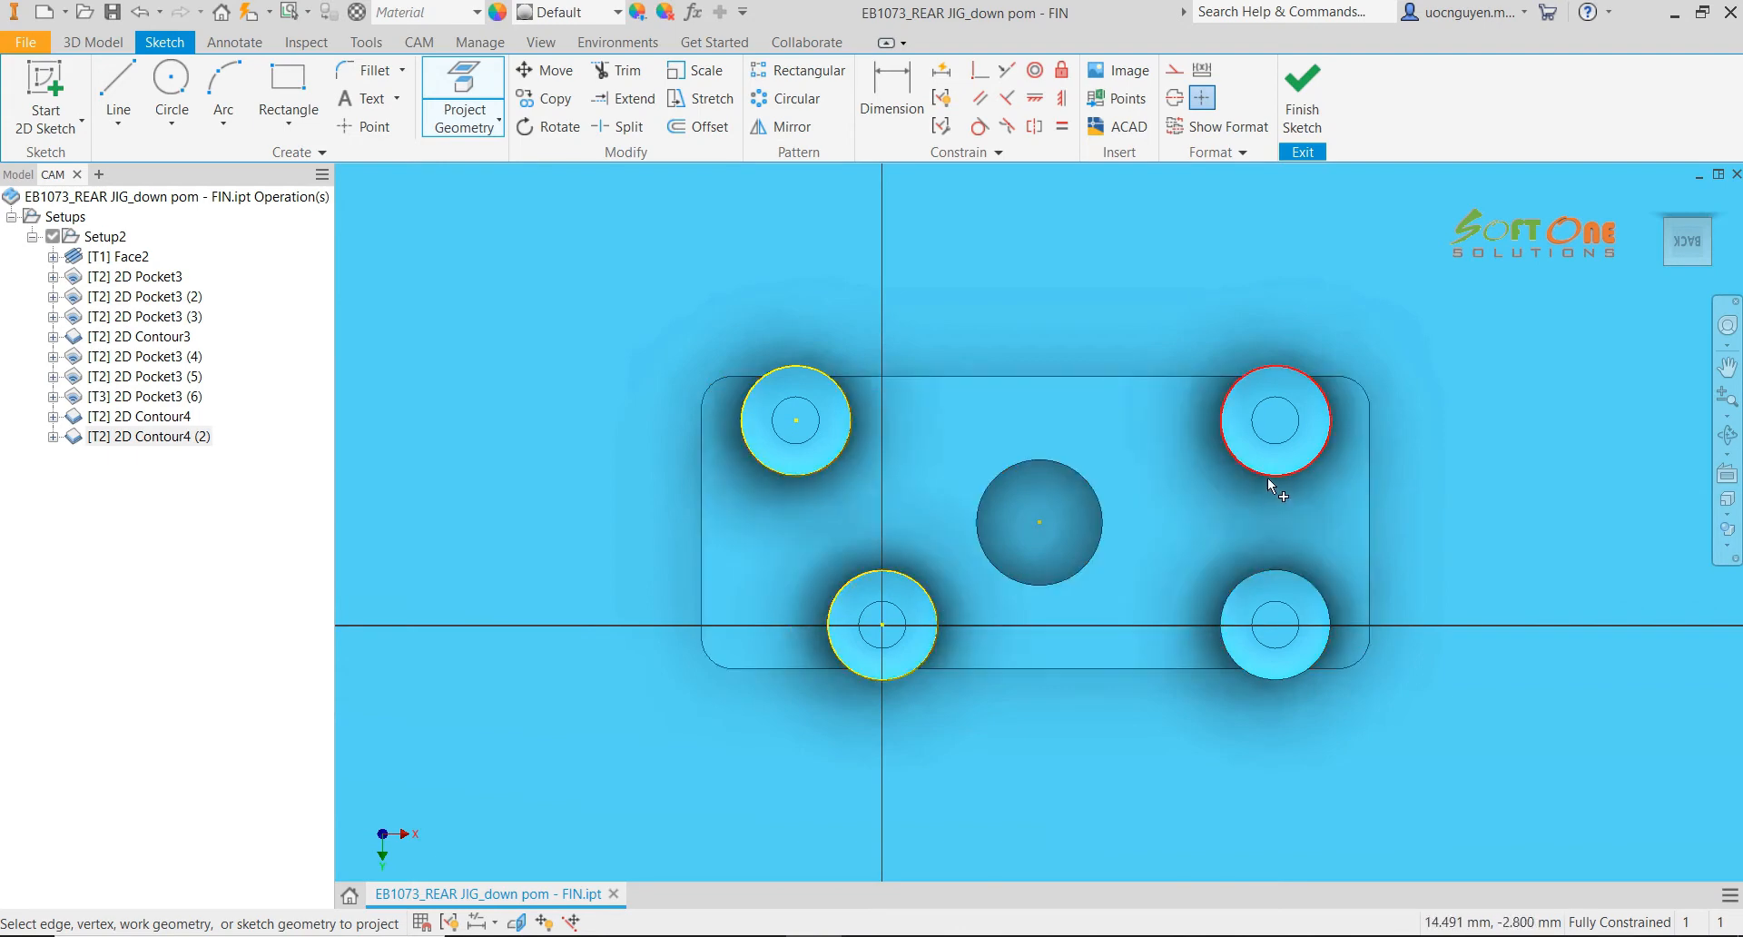
click(1293, 472)
click(1328, 597)
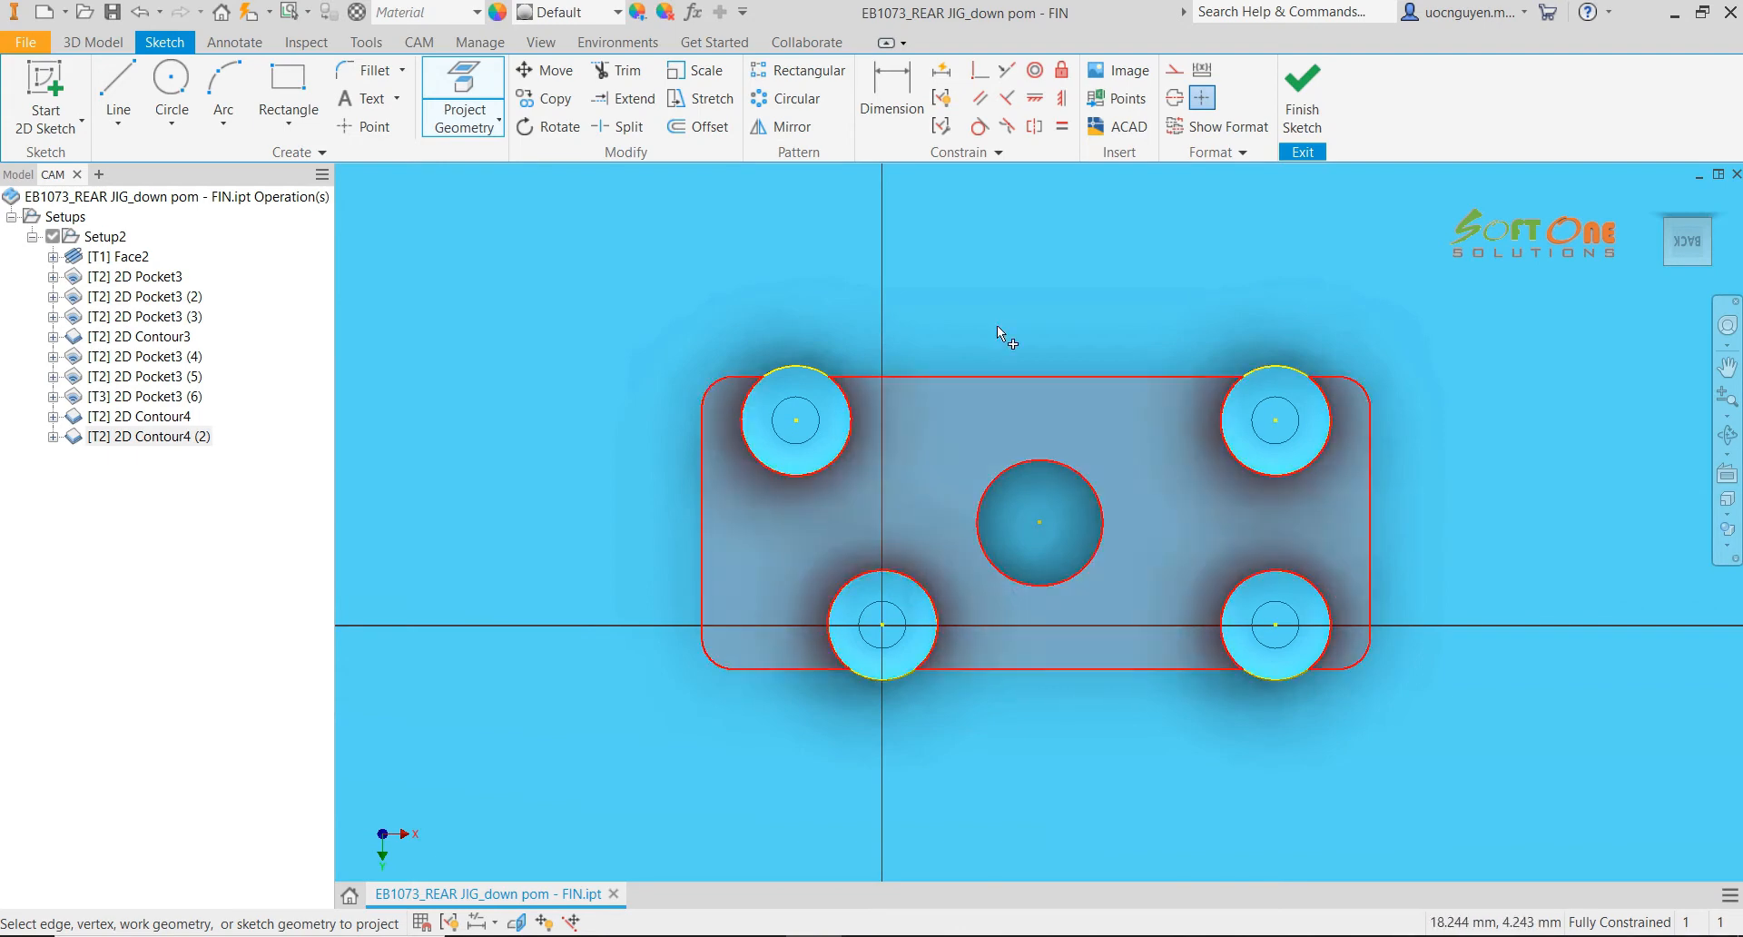
Hide the solid body Solid1 so only the projected pin circles remain in the sketch
click(363, 126)
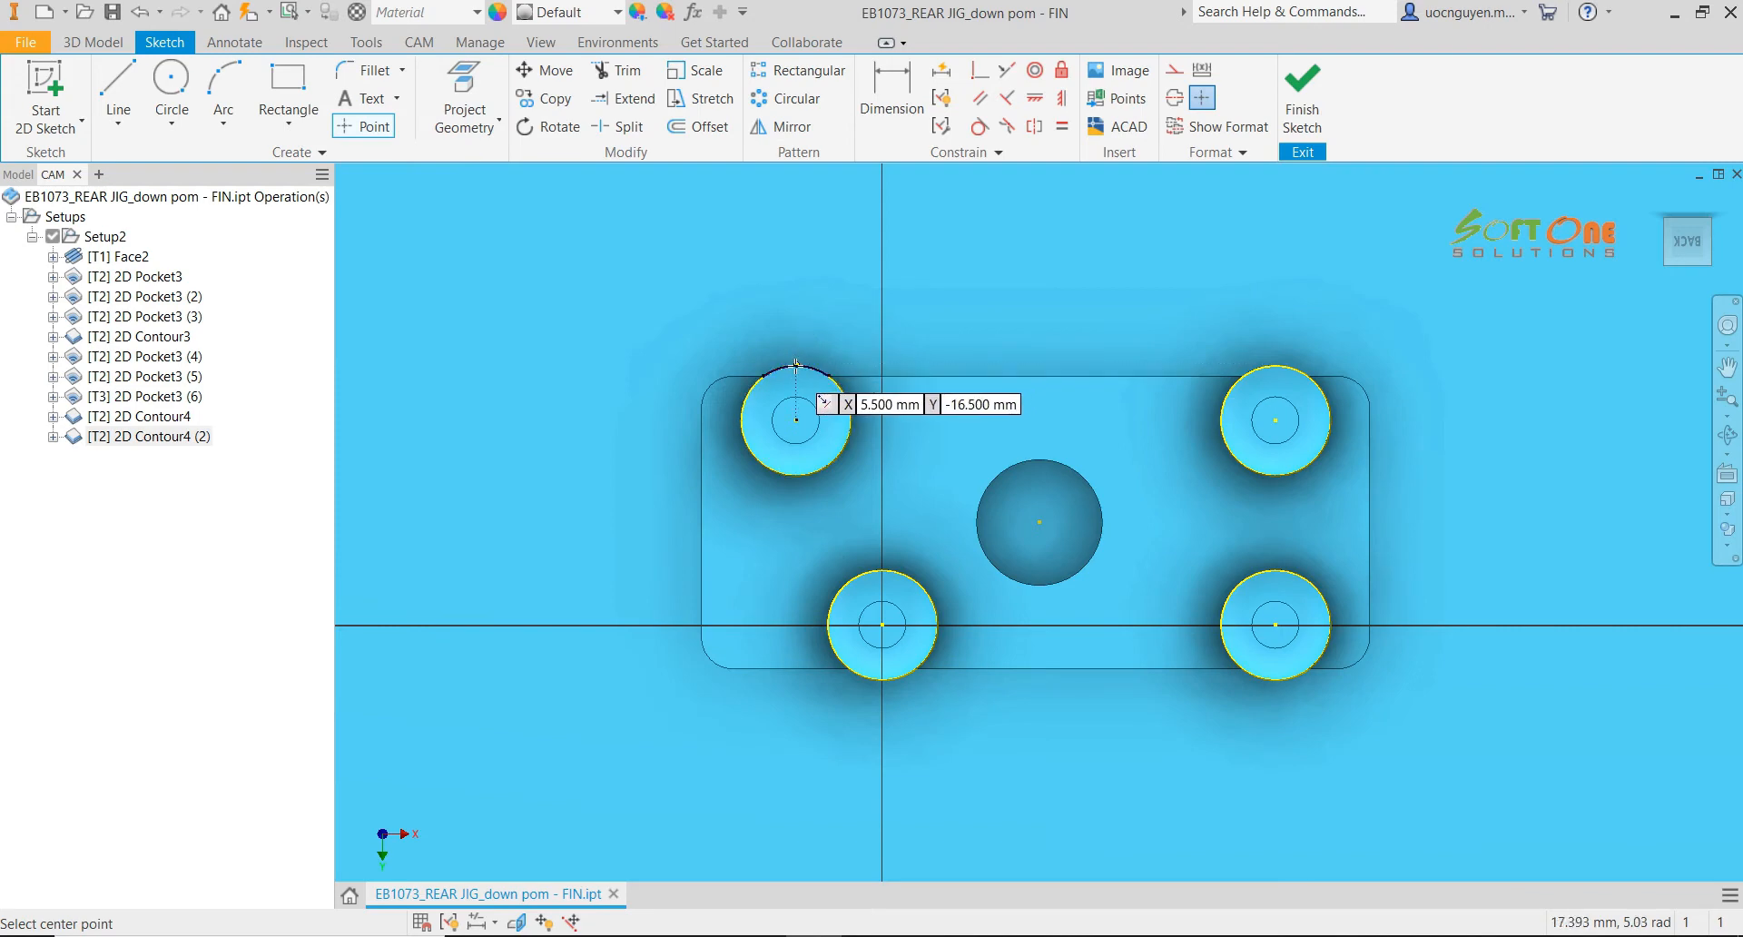
key(Escape)
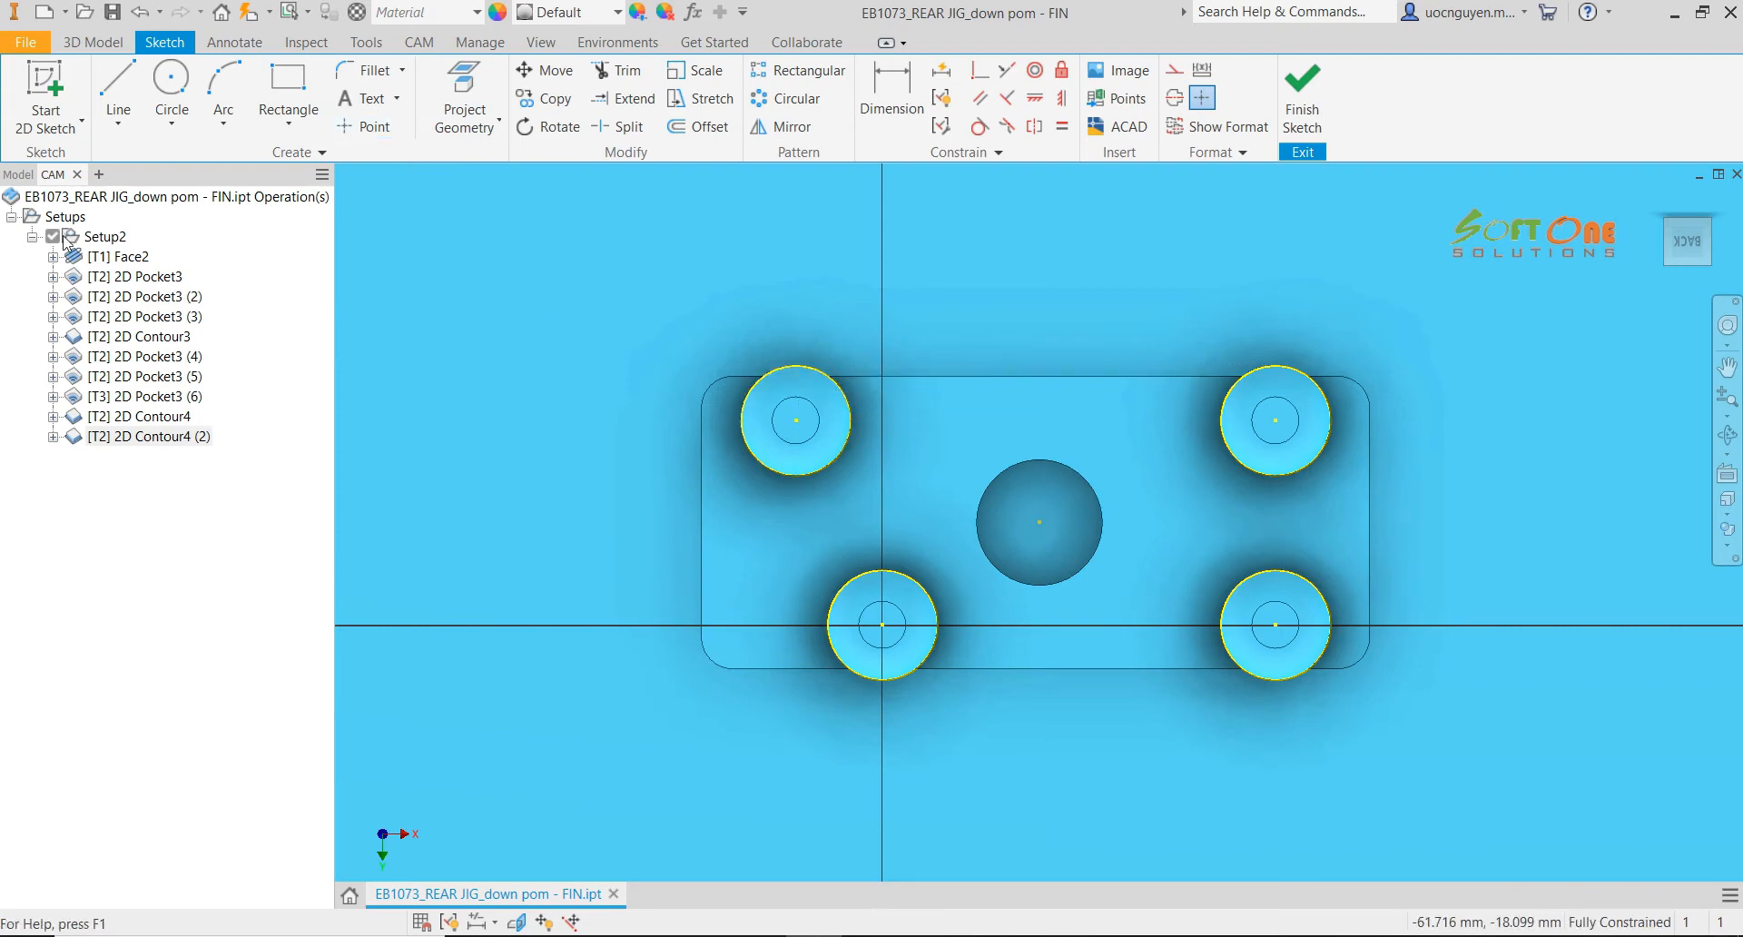
click(29, 174)
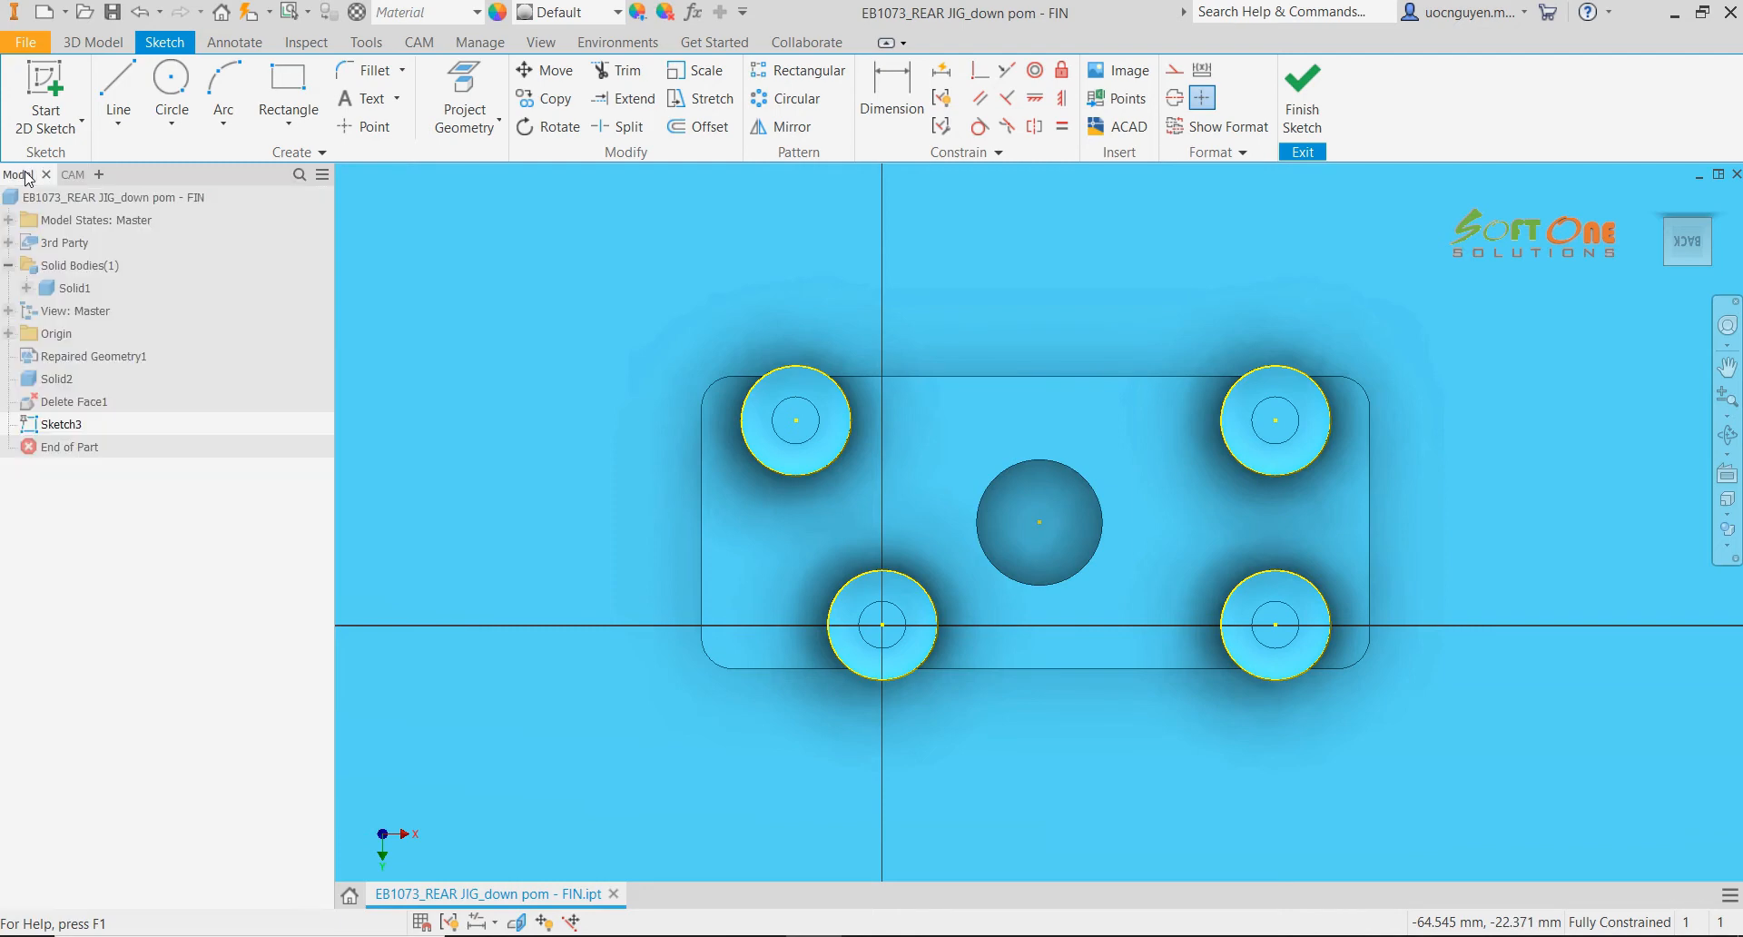
right_click(78, 290)
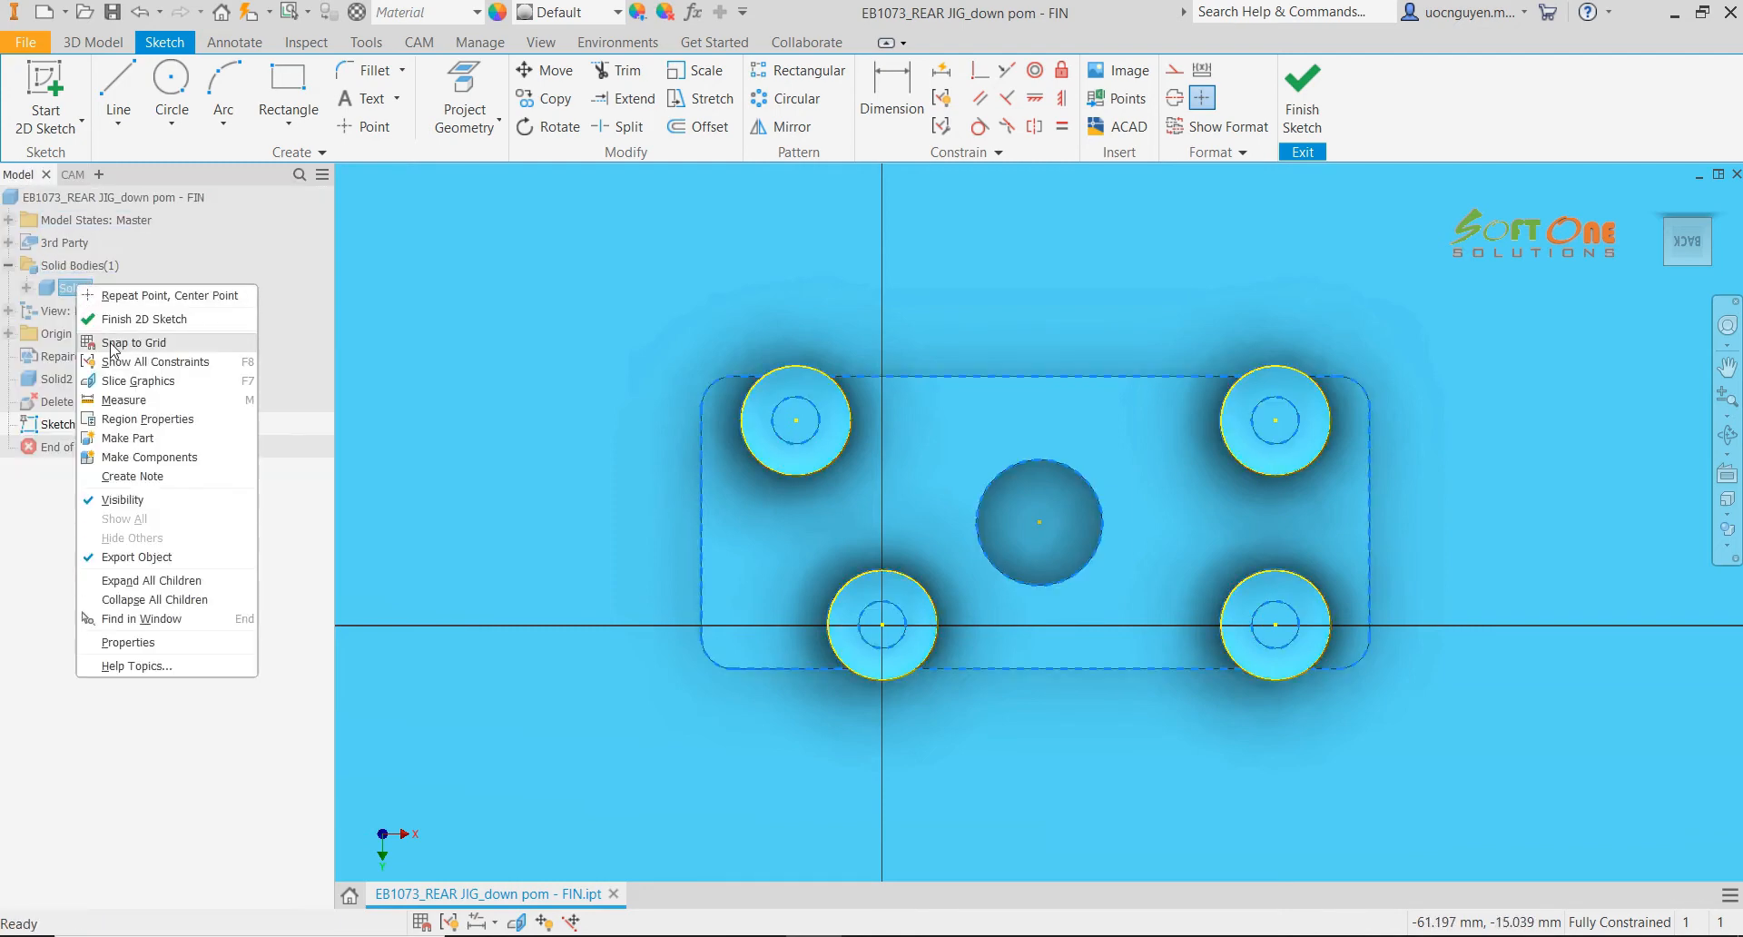
click(117, 498)
Place a sketch point on the outward-facing quadrant of each of the four projected pin circles and finish the sketch
click(365, 126)
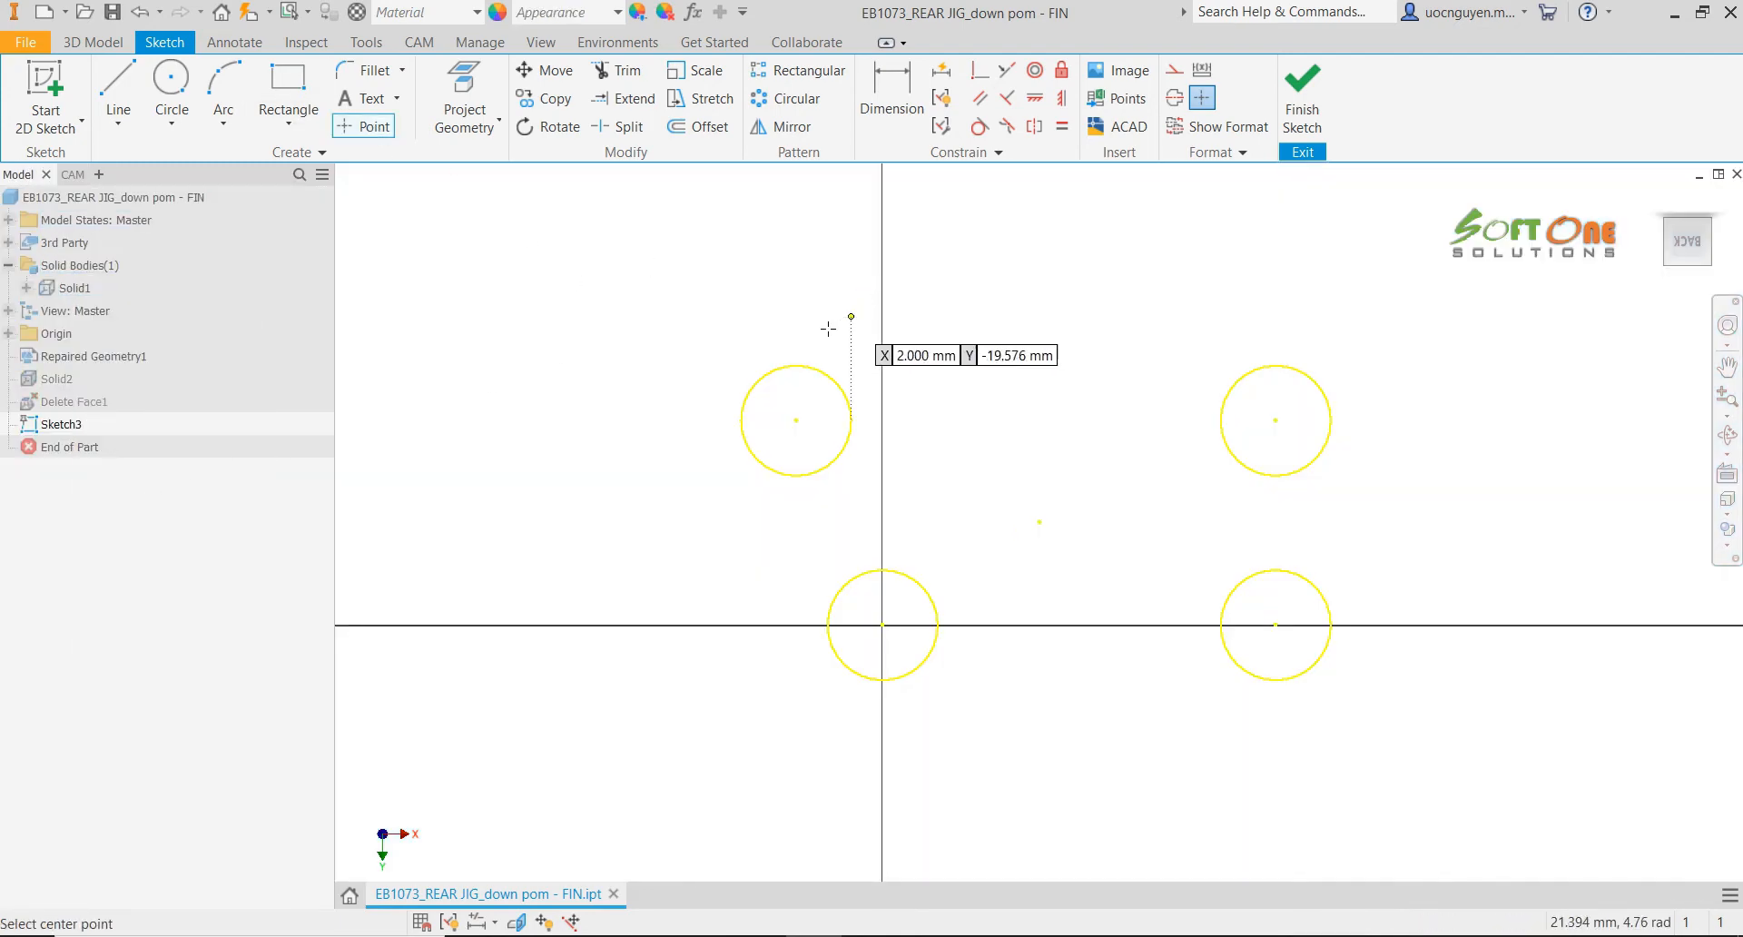
click(797, 365)
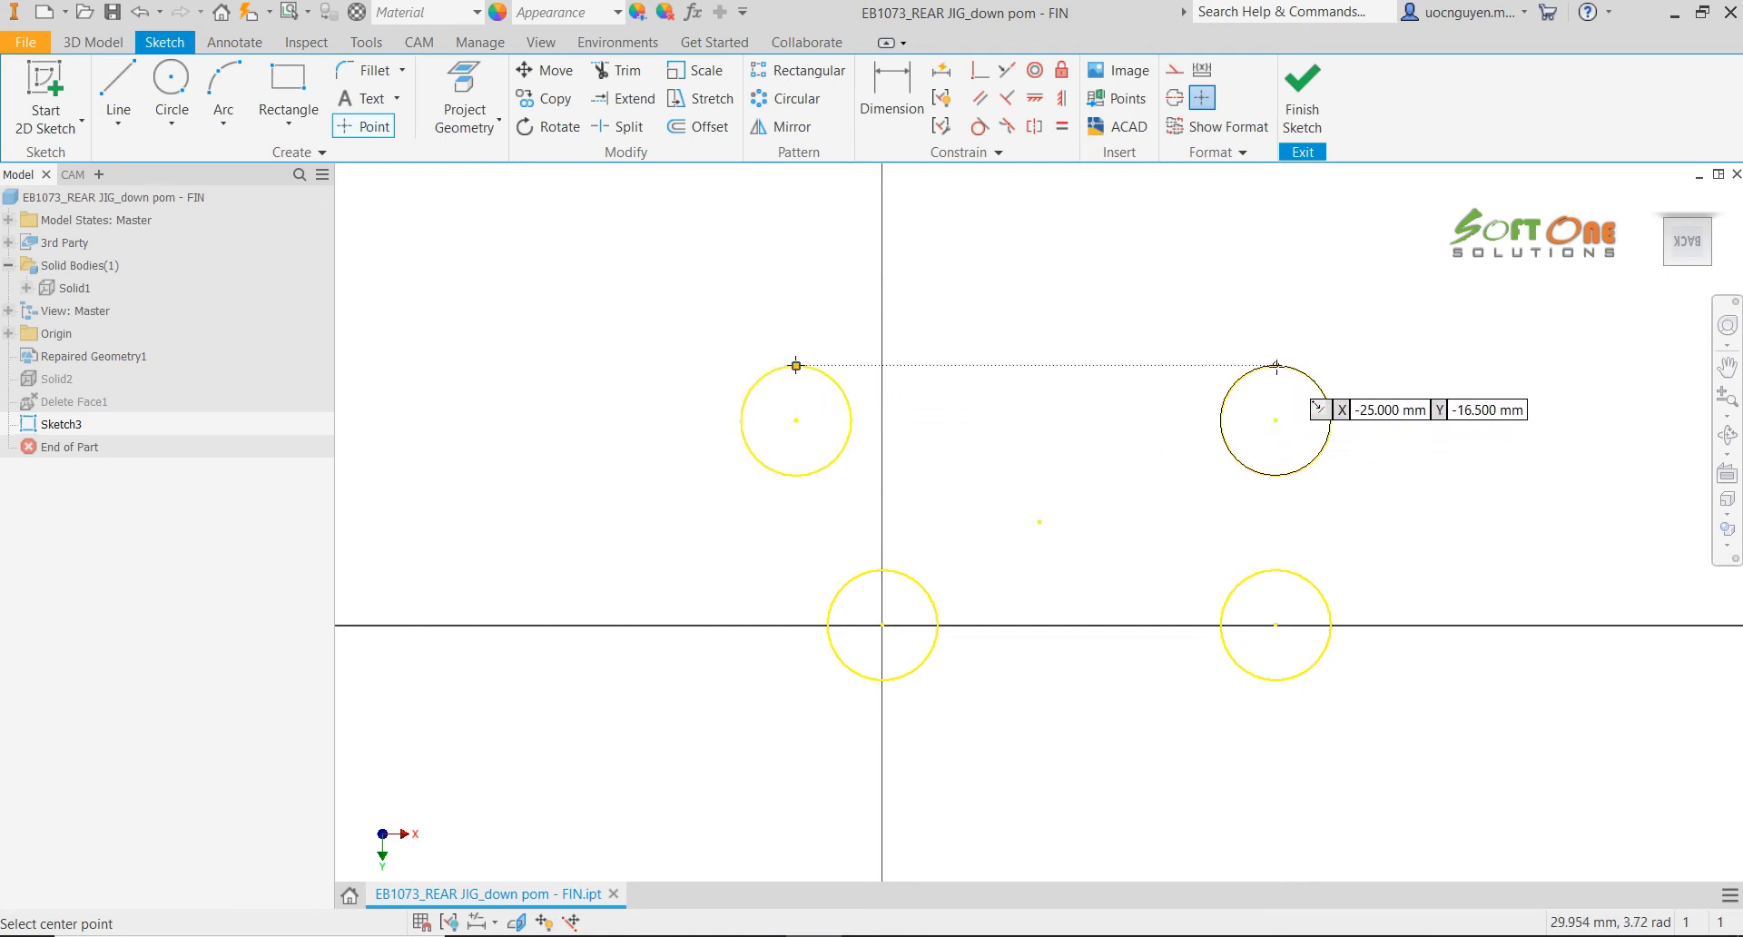
click(1275, 679)
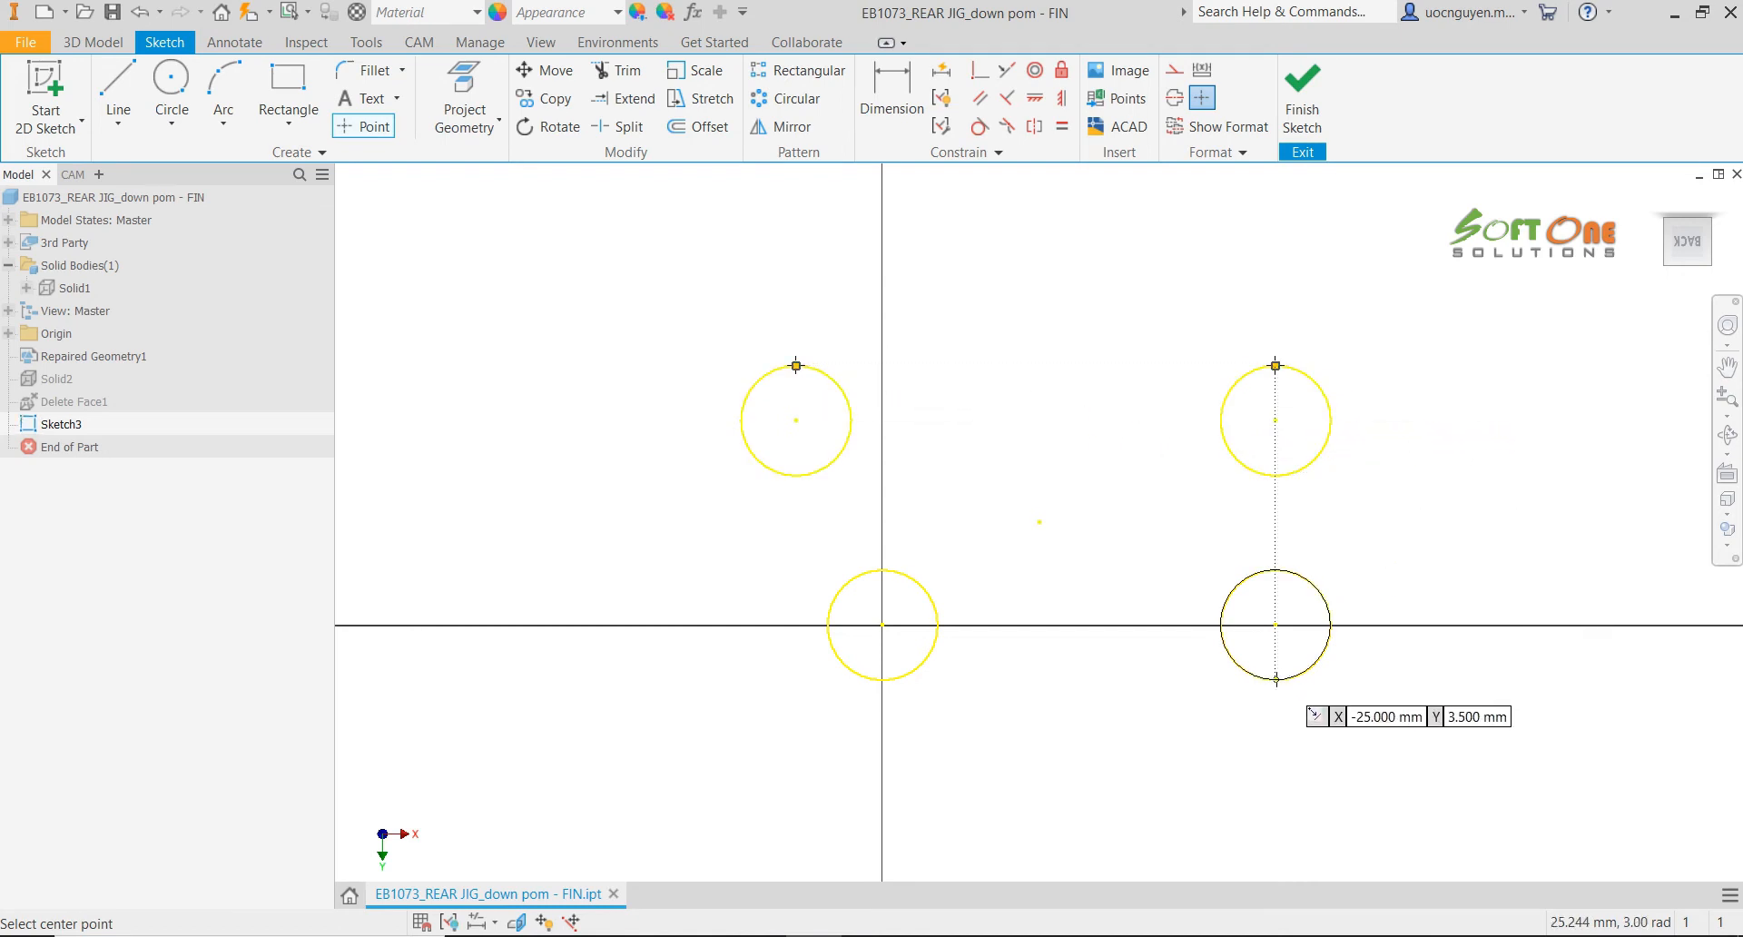
click(883, 679)
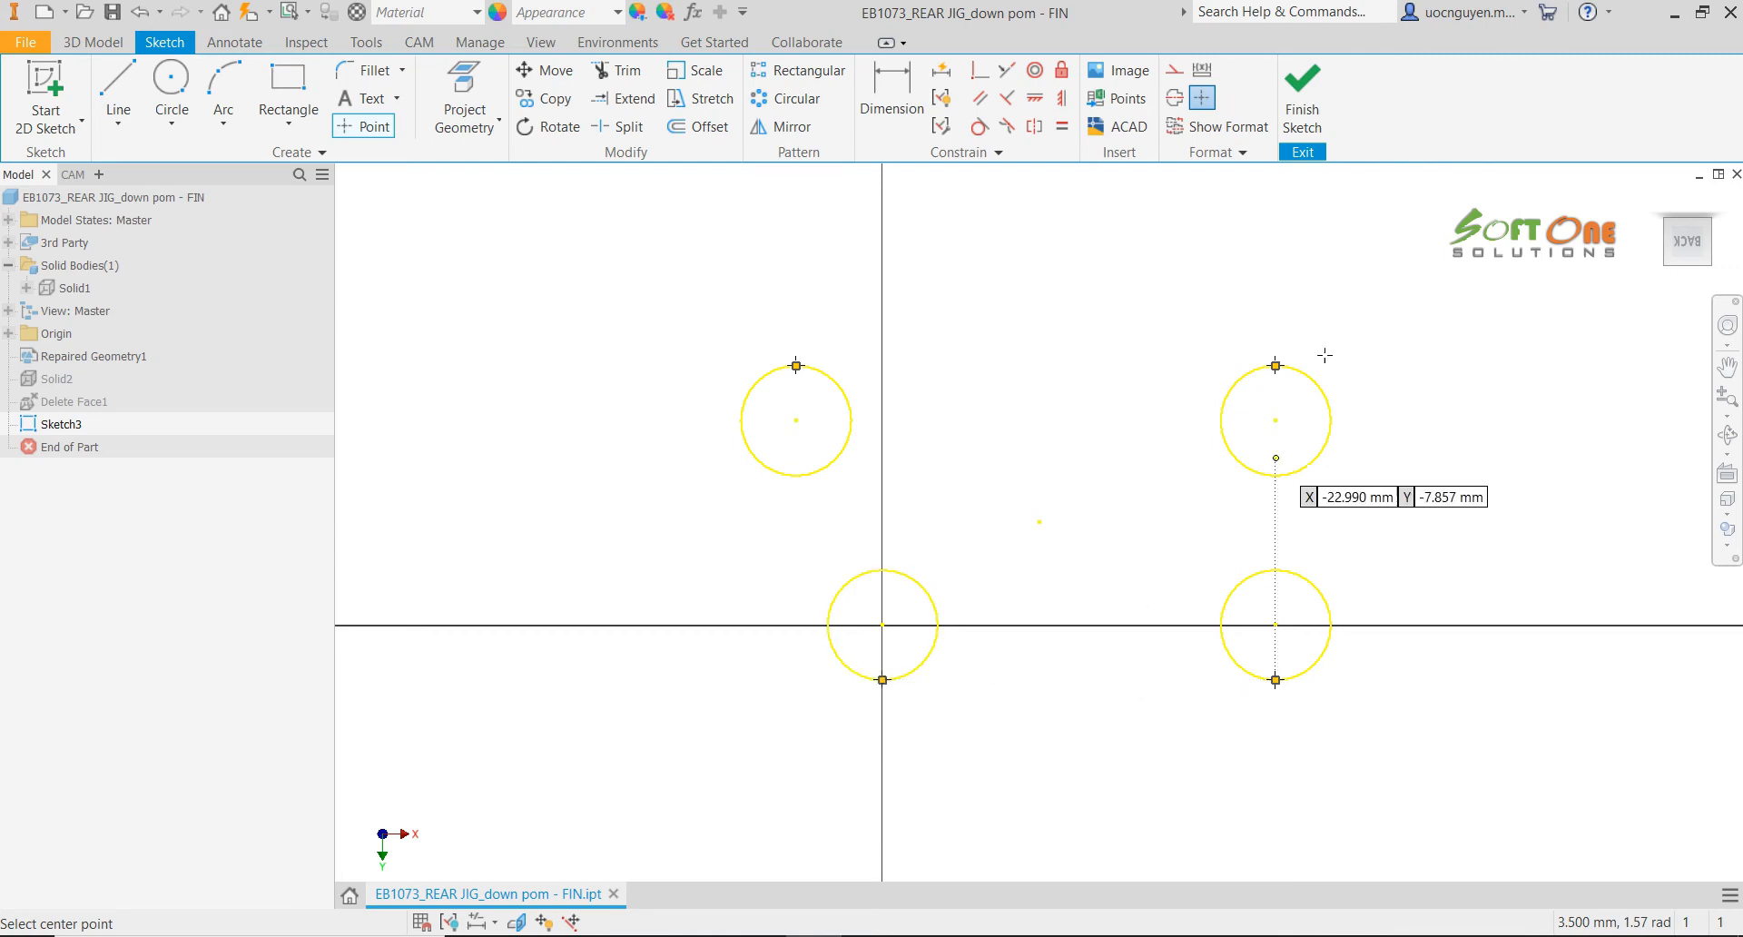
click(1312, 132)
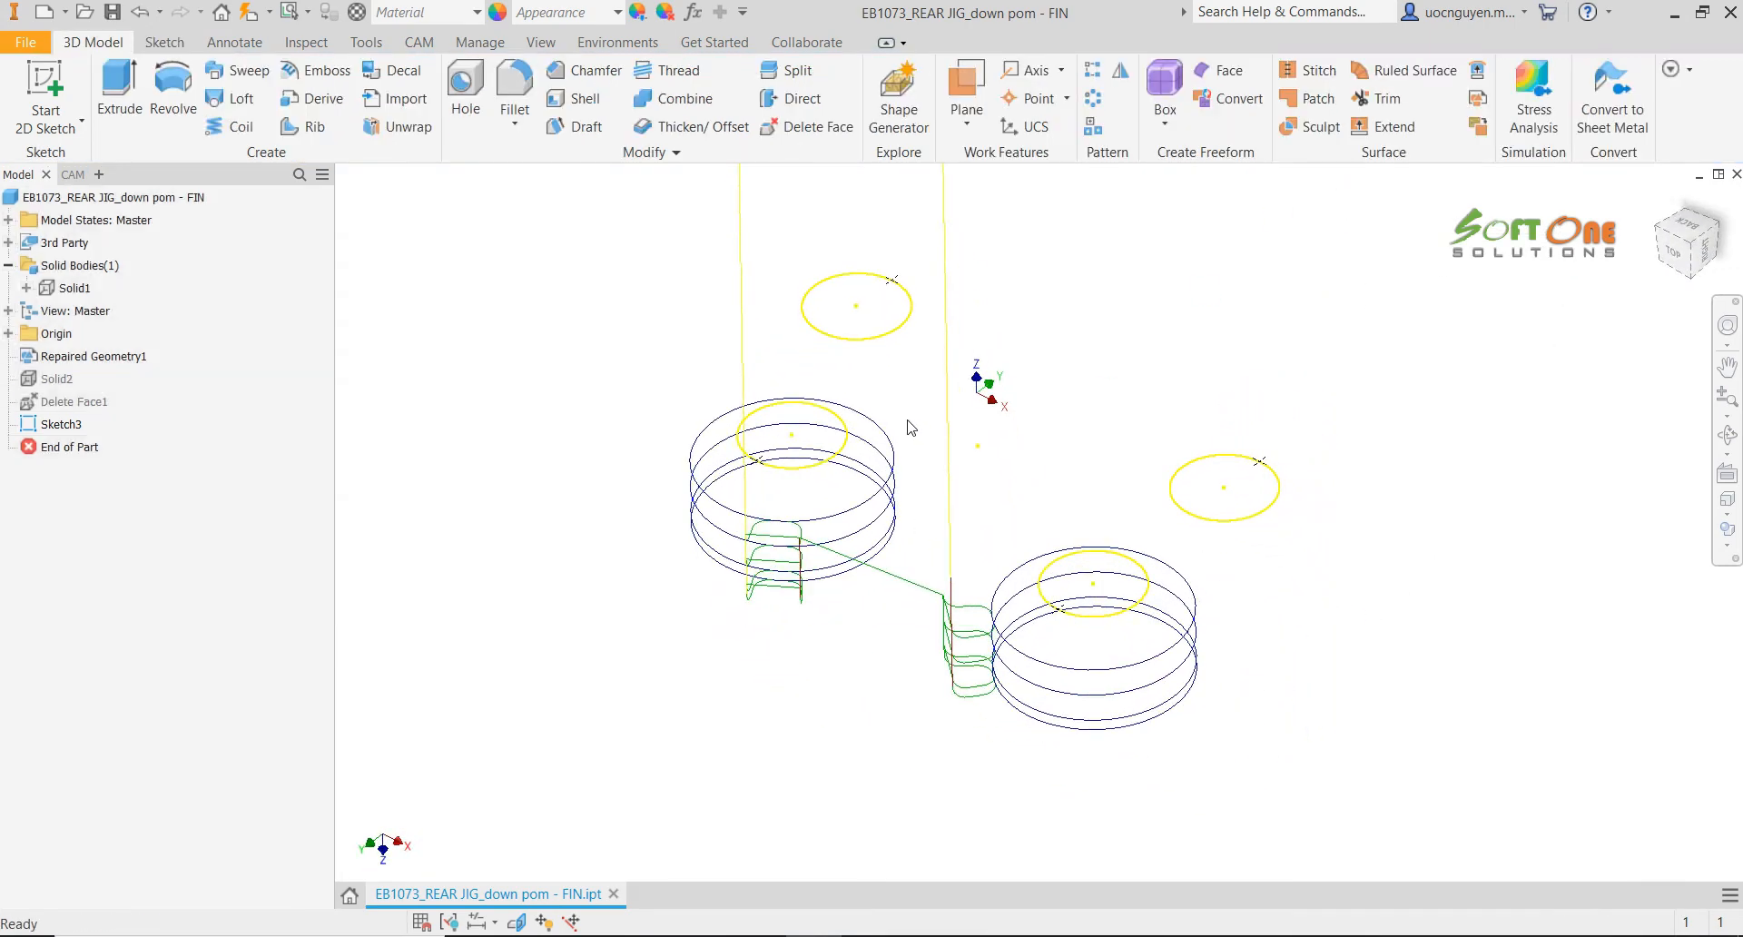
Replace the entry positions of 2D Contour4 (2) with the sketch points on the two front pin circles and generate the toolpath
middle_drag(640, 354, 644, 359)
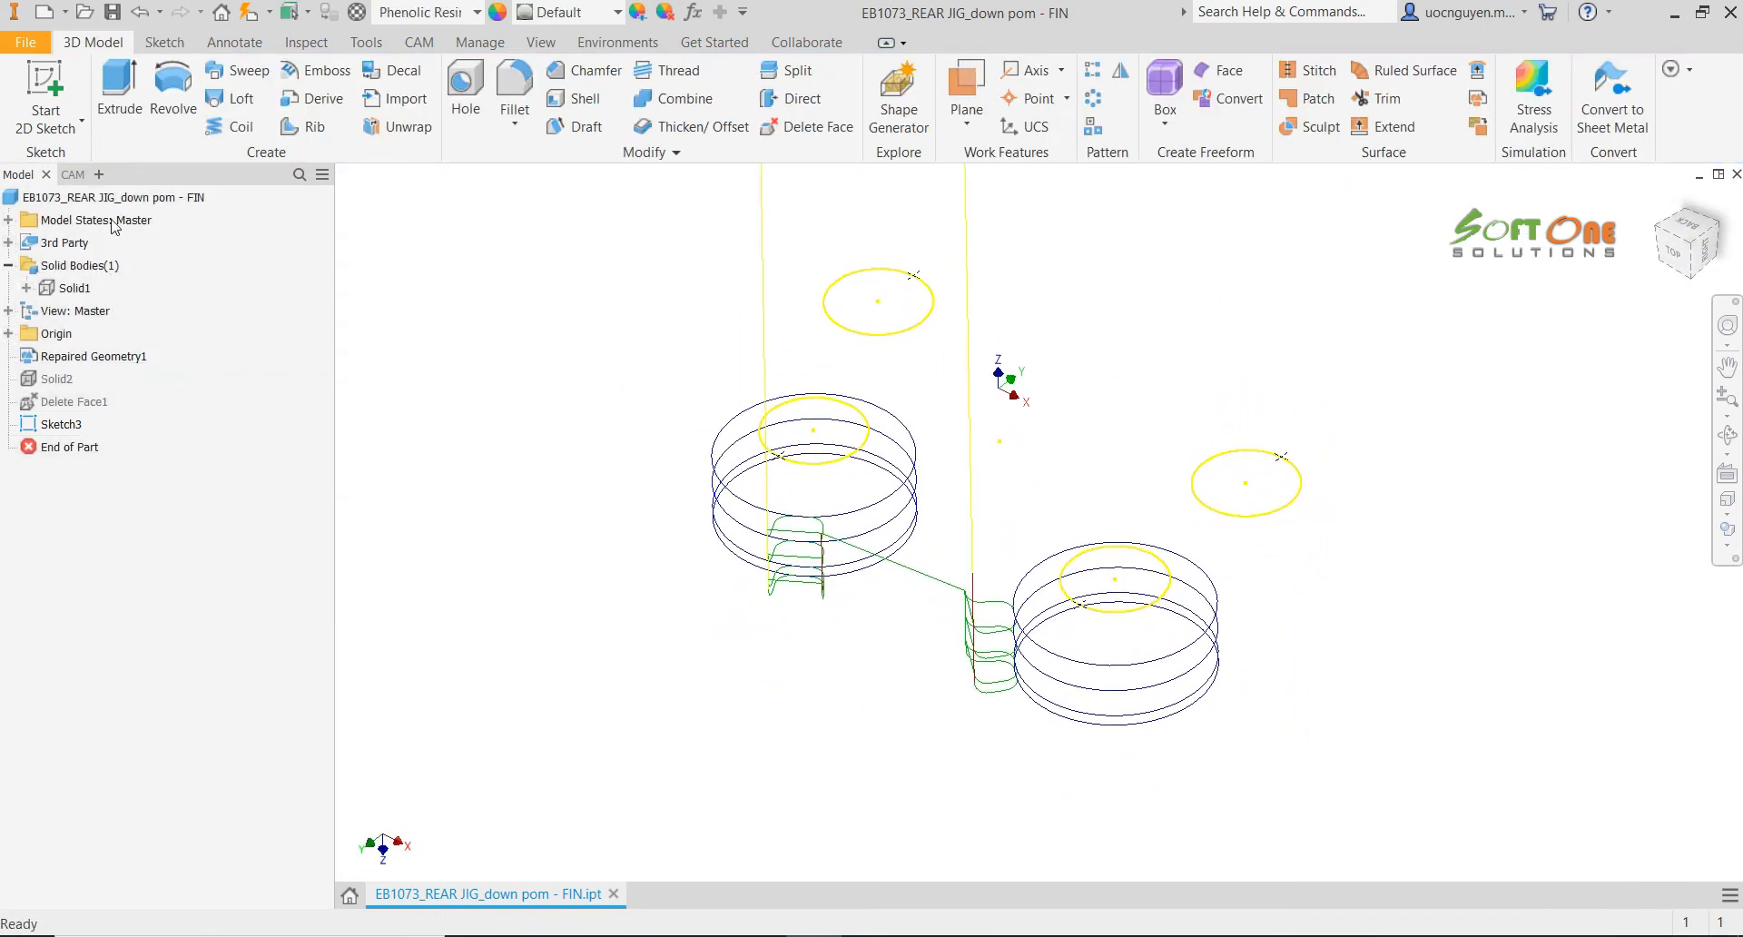
click(76, 177)
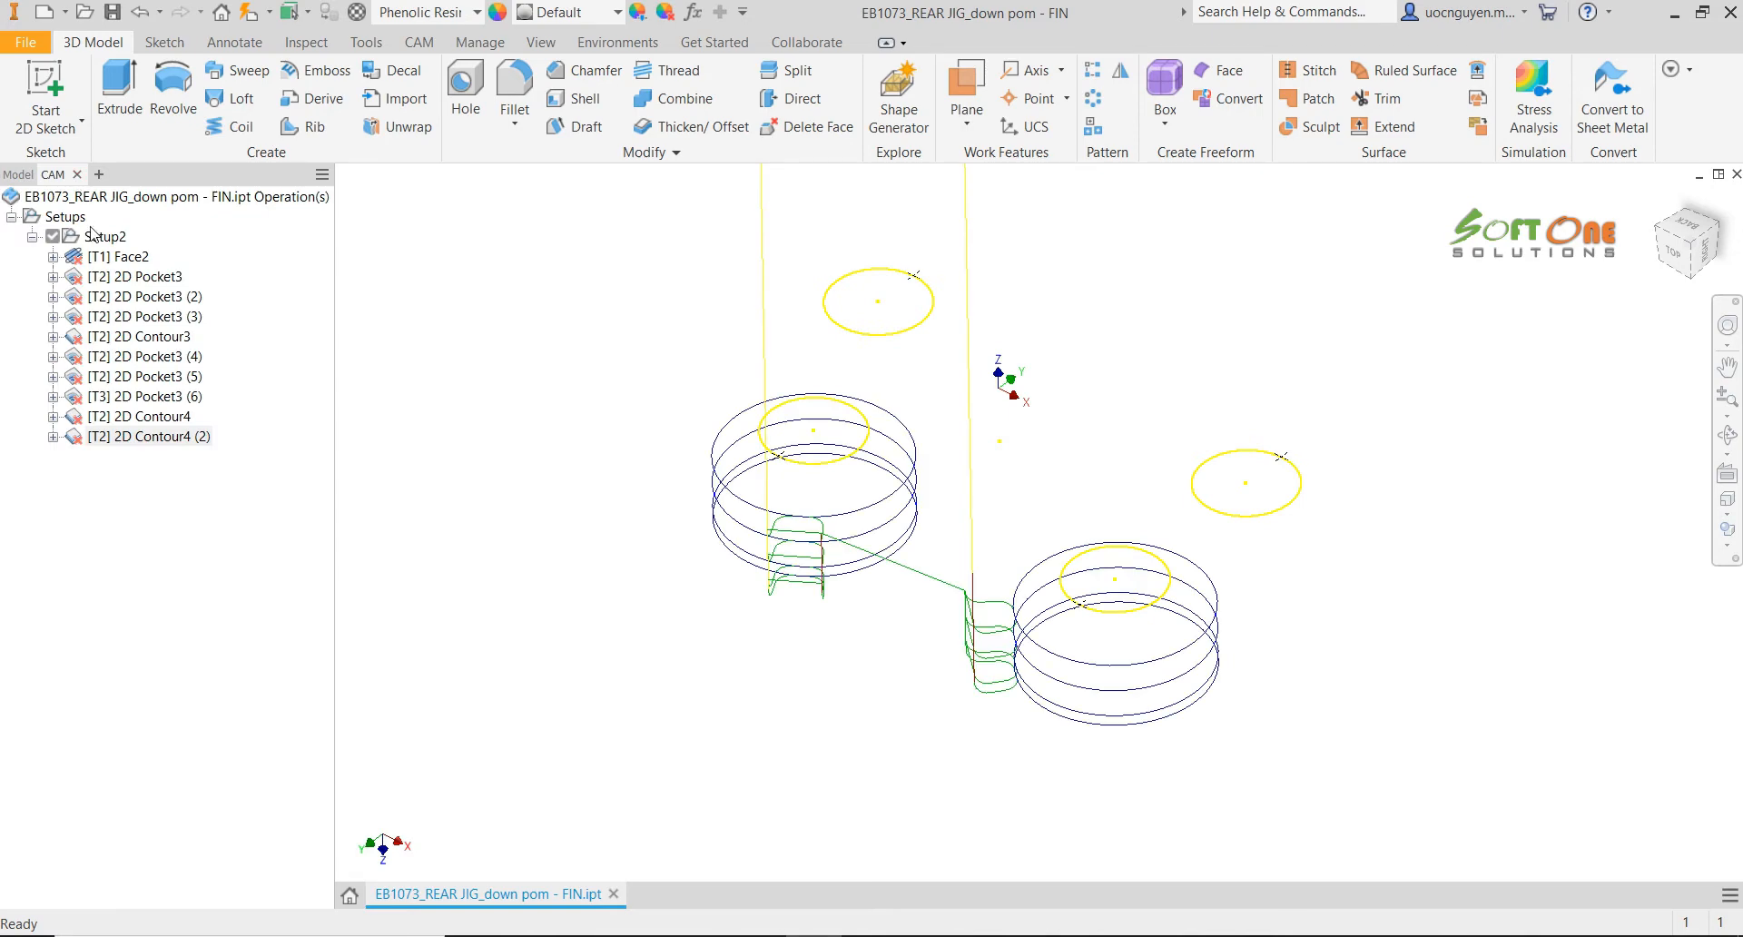
right_click(161, 438)
click(211, 432)
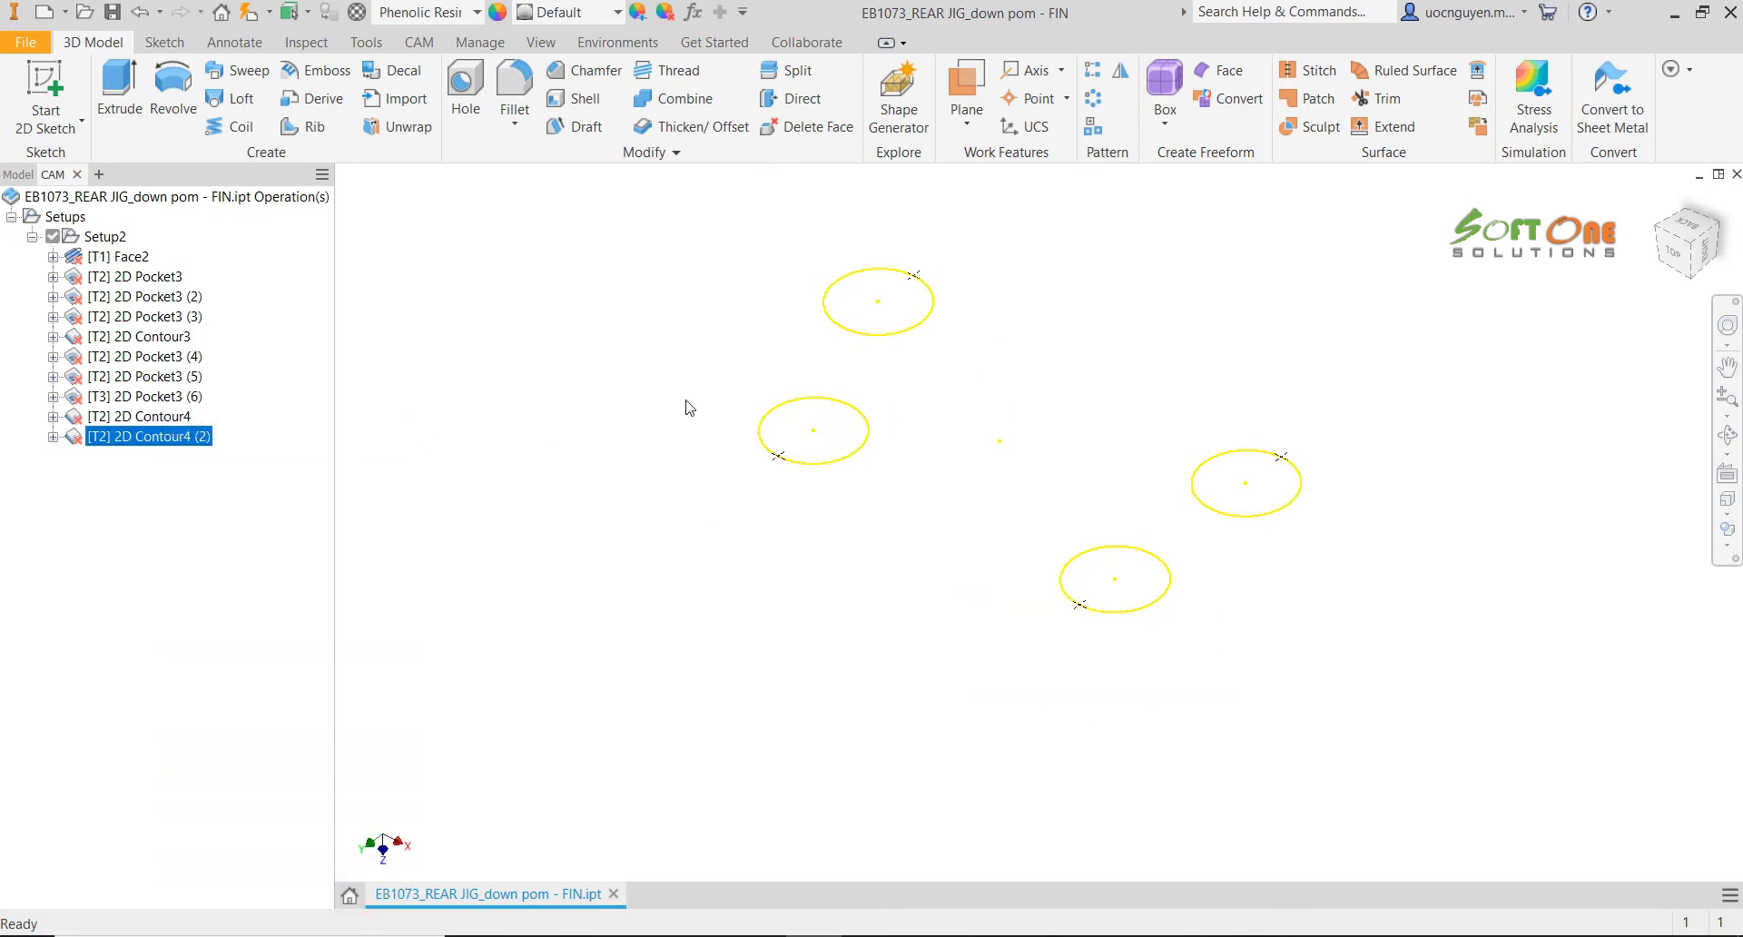
click(165, 229)
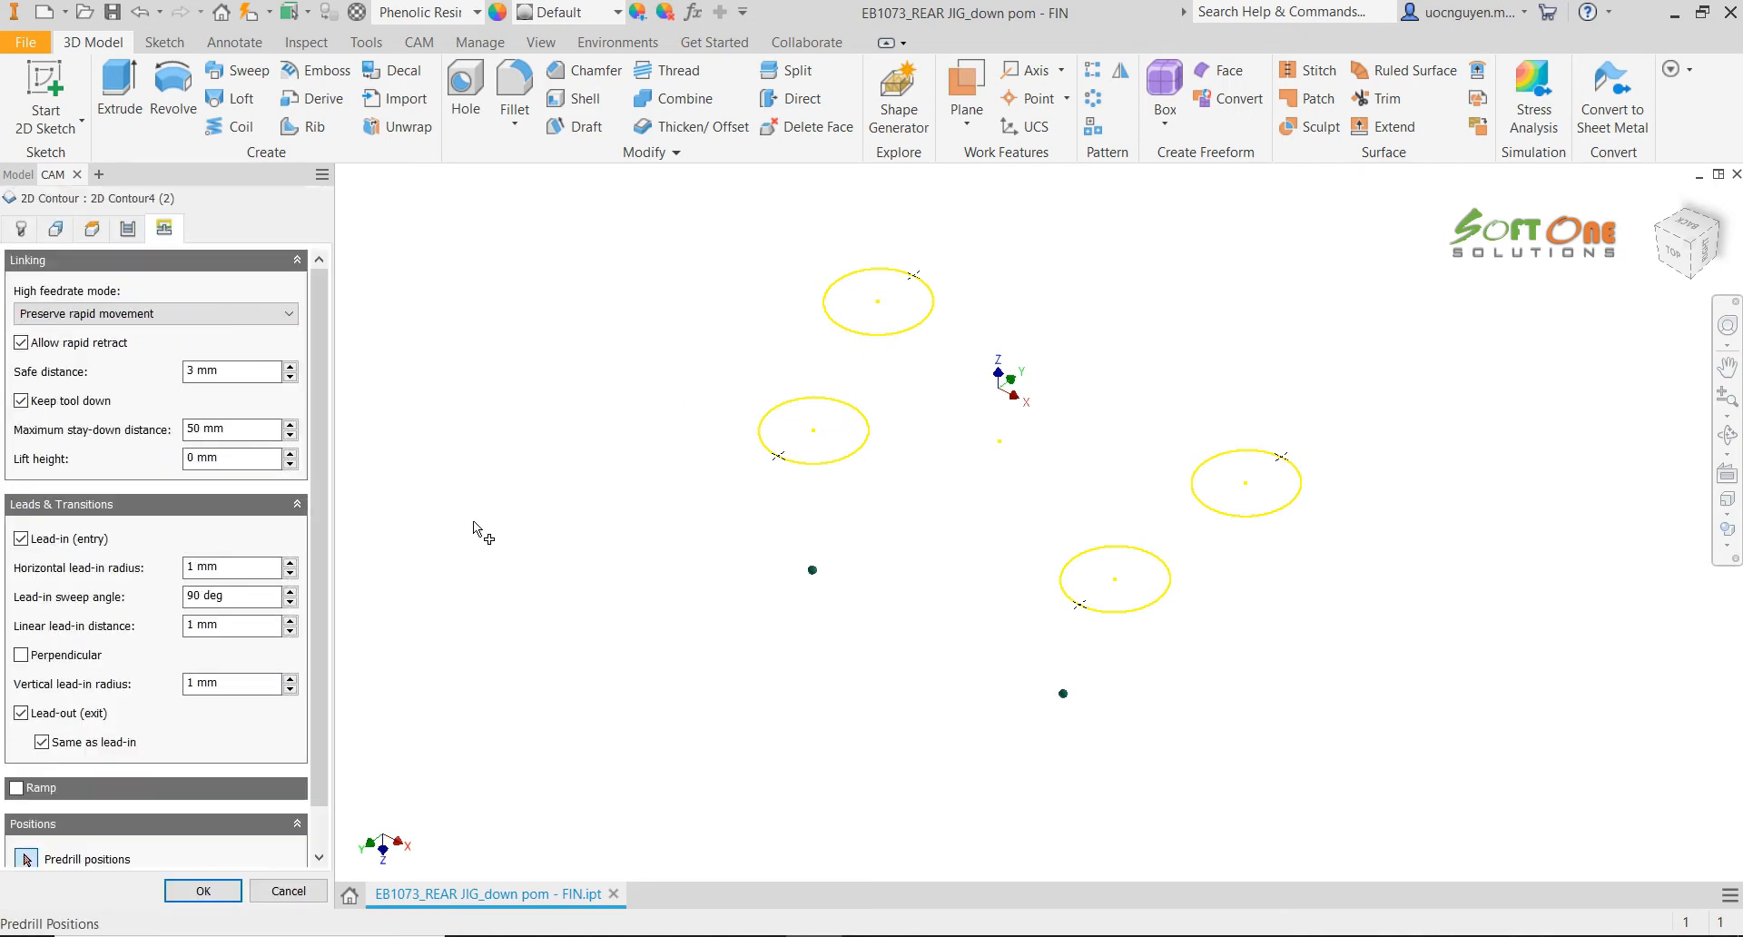
scroll(322, 550, down, 1)
click(289, 847)
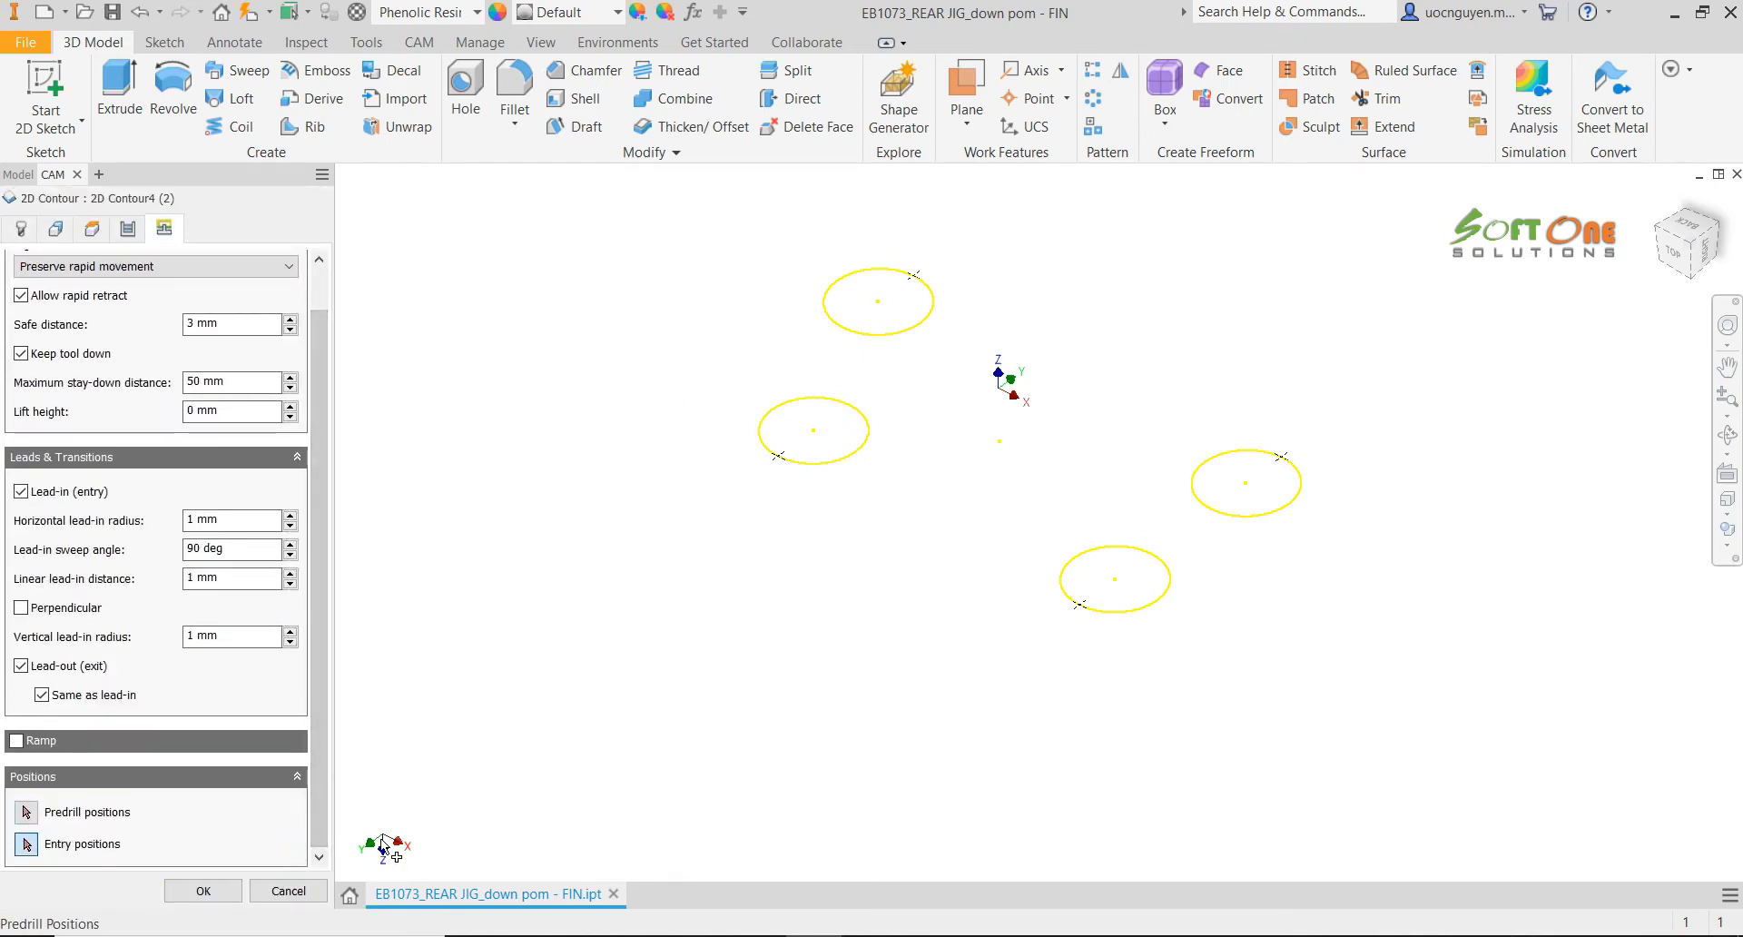
click(778, 456)
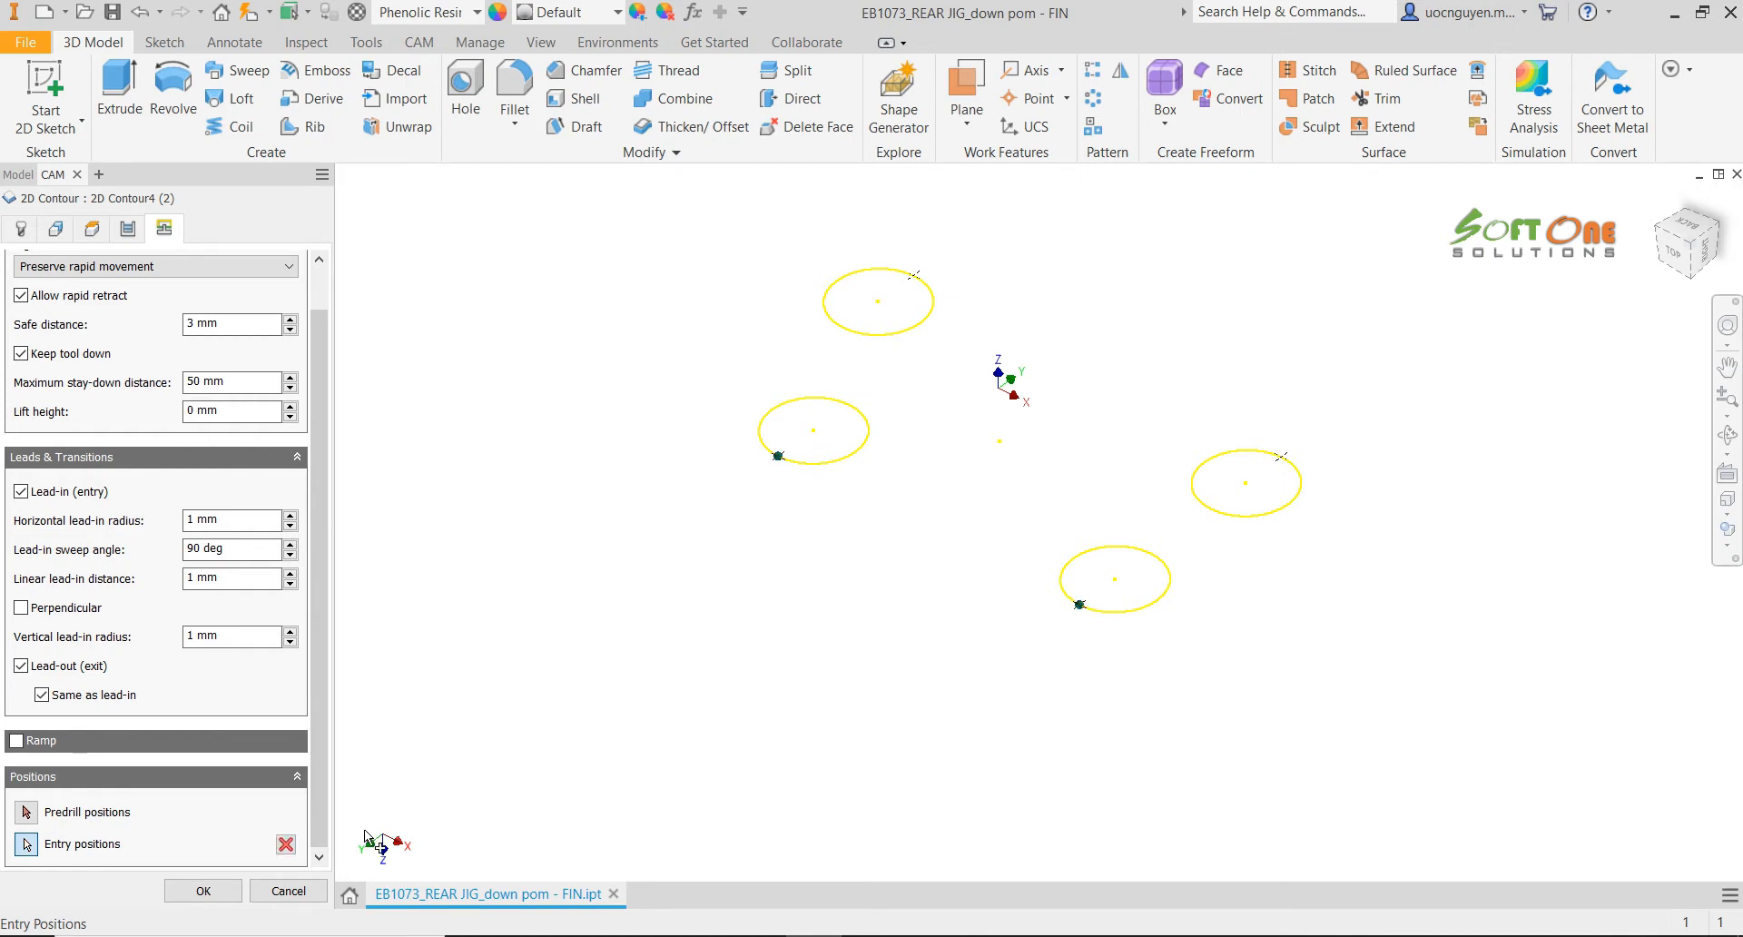
click(241, 891)
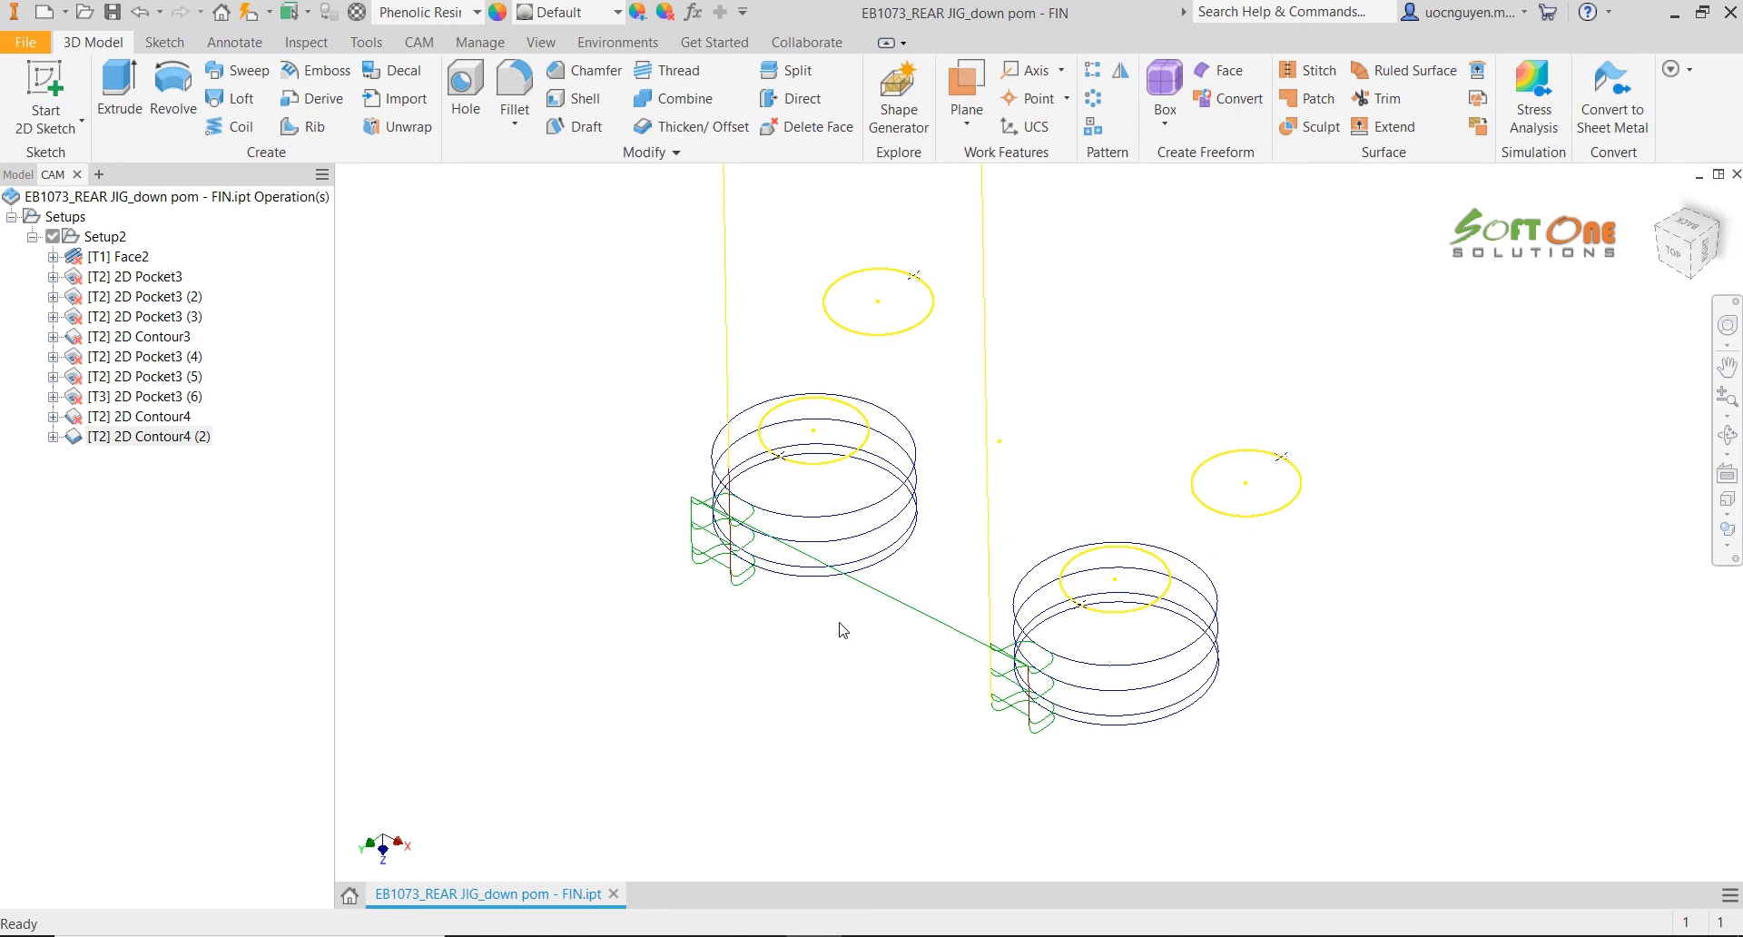
Reduce the maximum roughing stepdown of 2D Contour4 (2) and regenerate its toolpath
shift+middle_drag(843, 630, 922, 470)
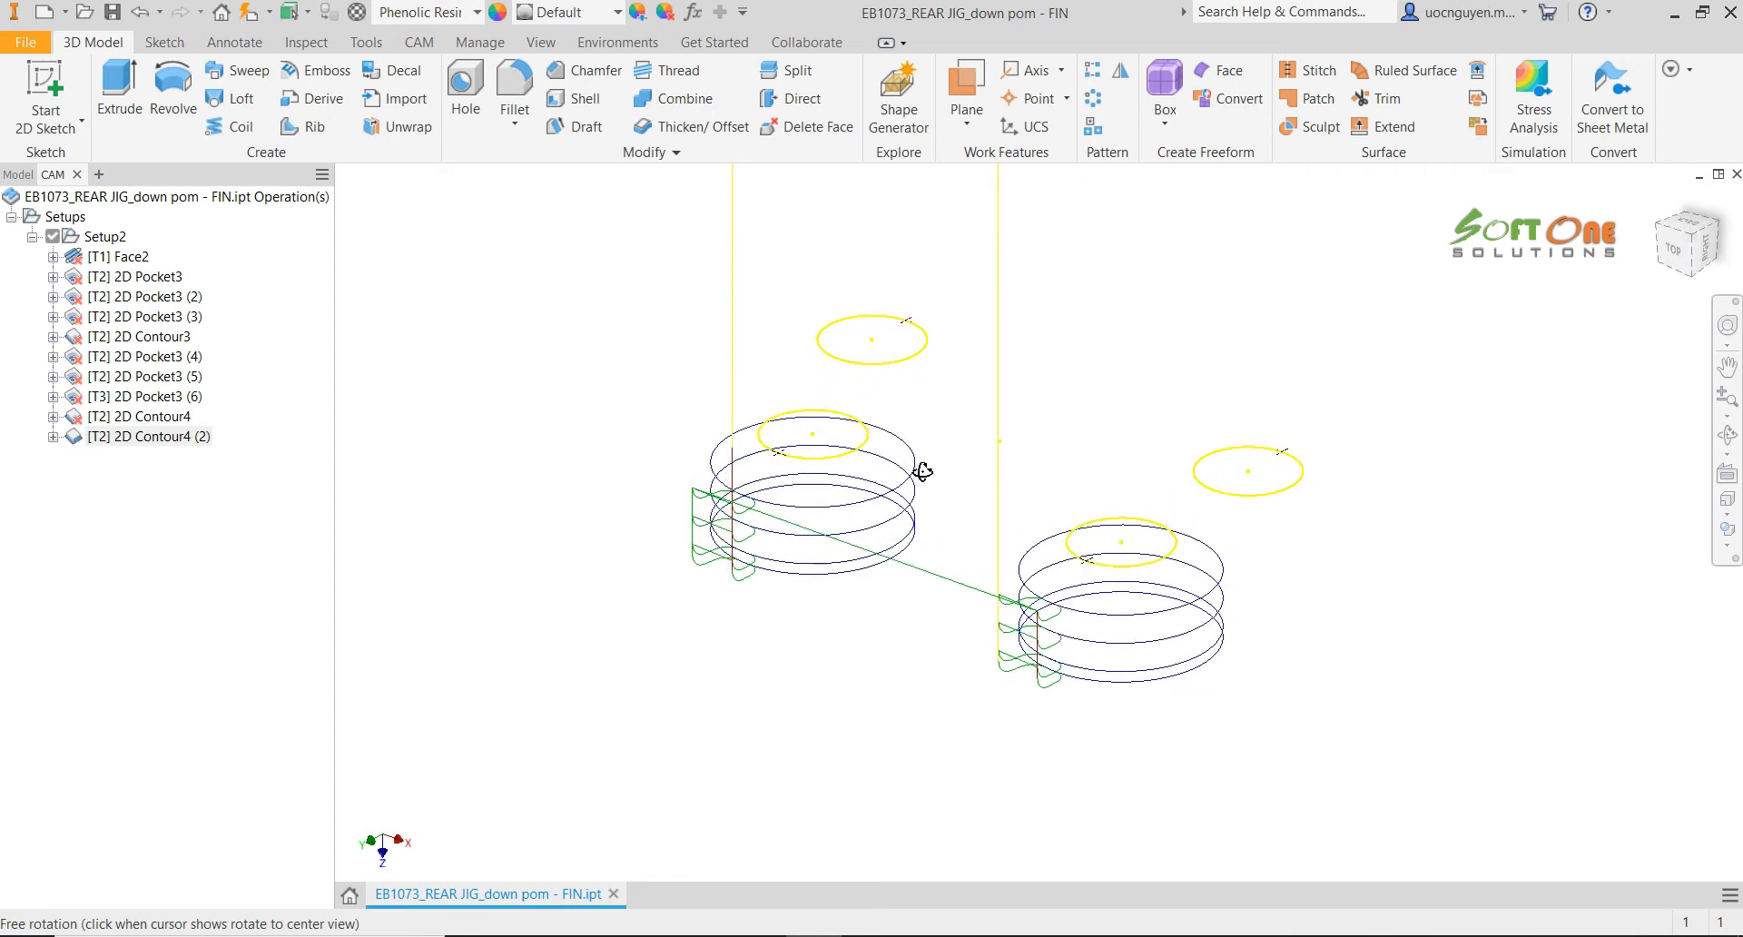
right_click(179, 444)
click(181, 432)
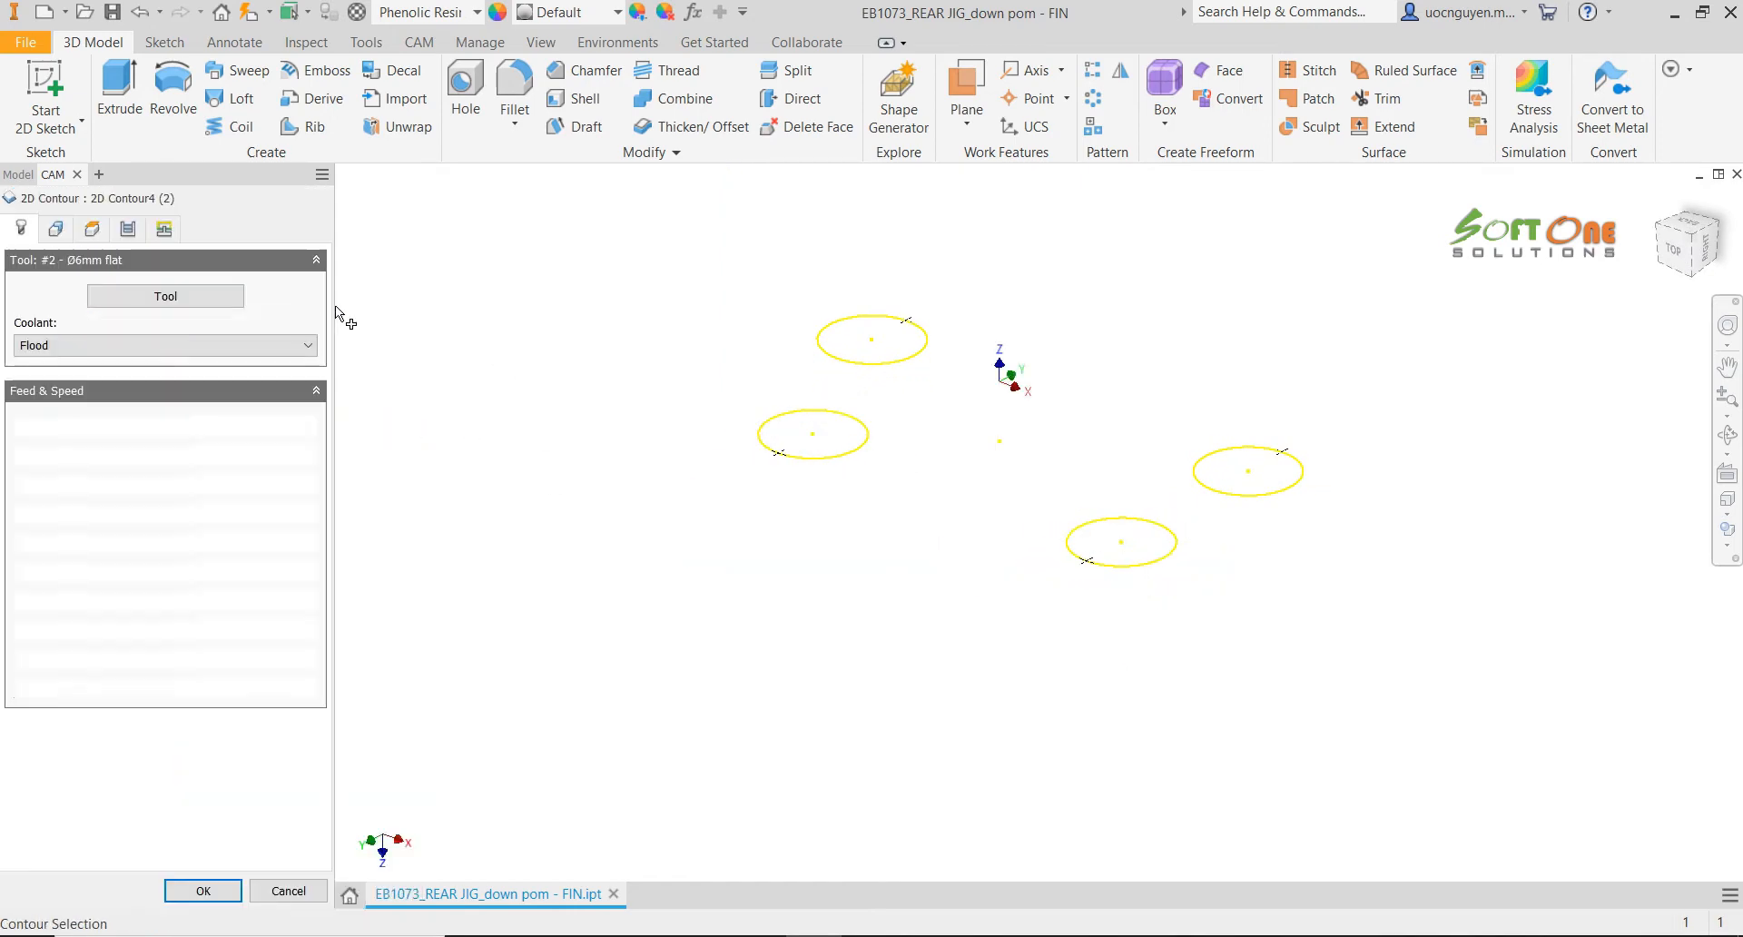
click(129, 230)
drag(324, 528, 313, 677)
click(227, 570)
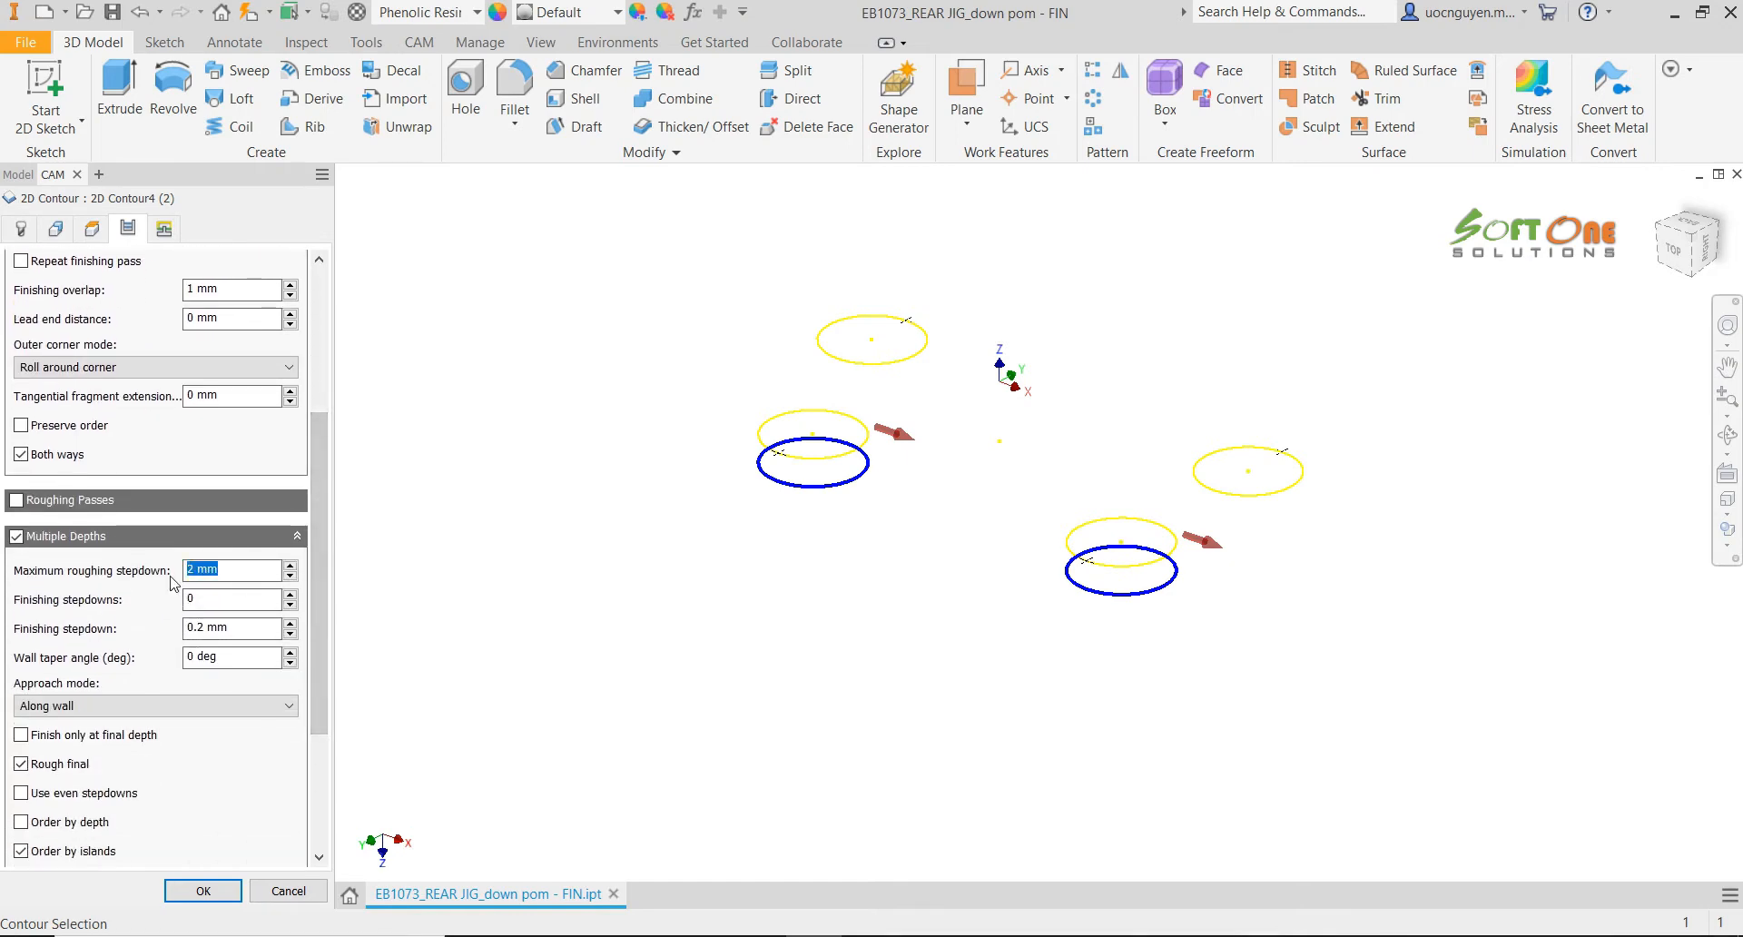
click(203, 891)
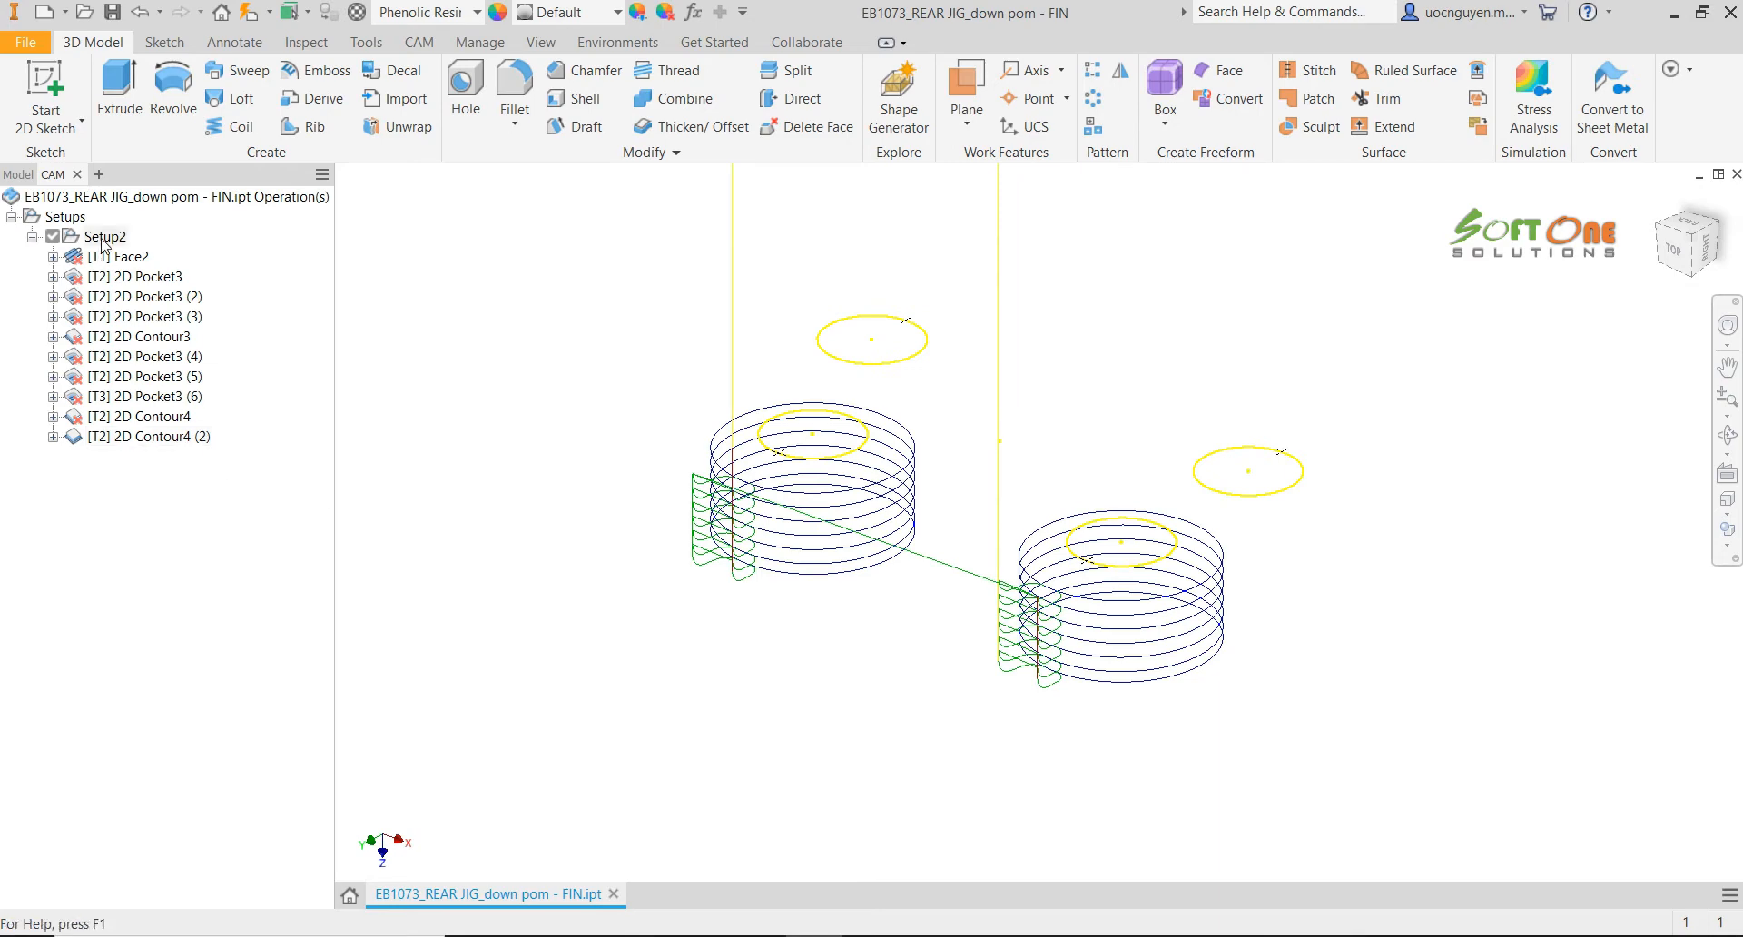
Regenerate all toolpaths in Setup2, including the operations that do not require regeneration
right_click(102, 236)
click(205, 366)
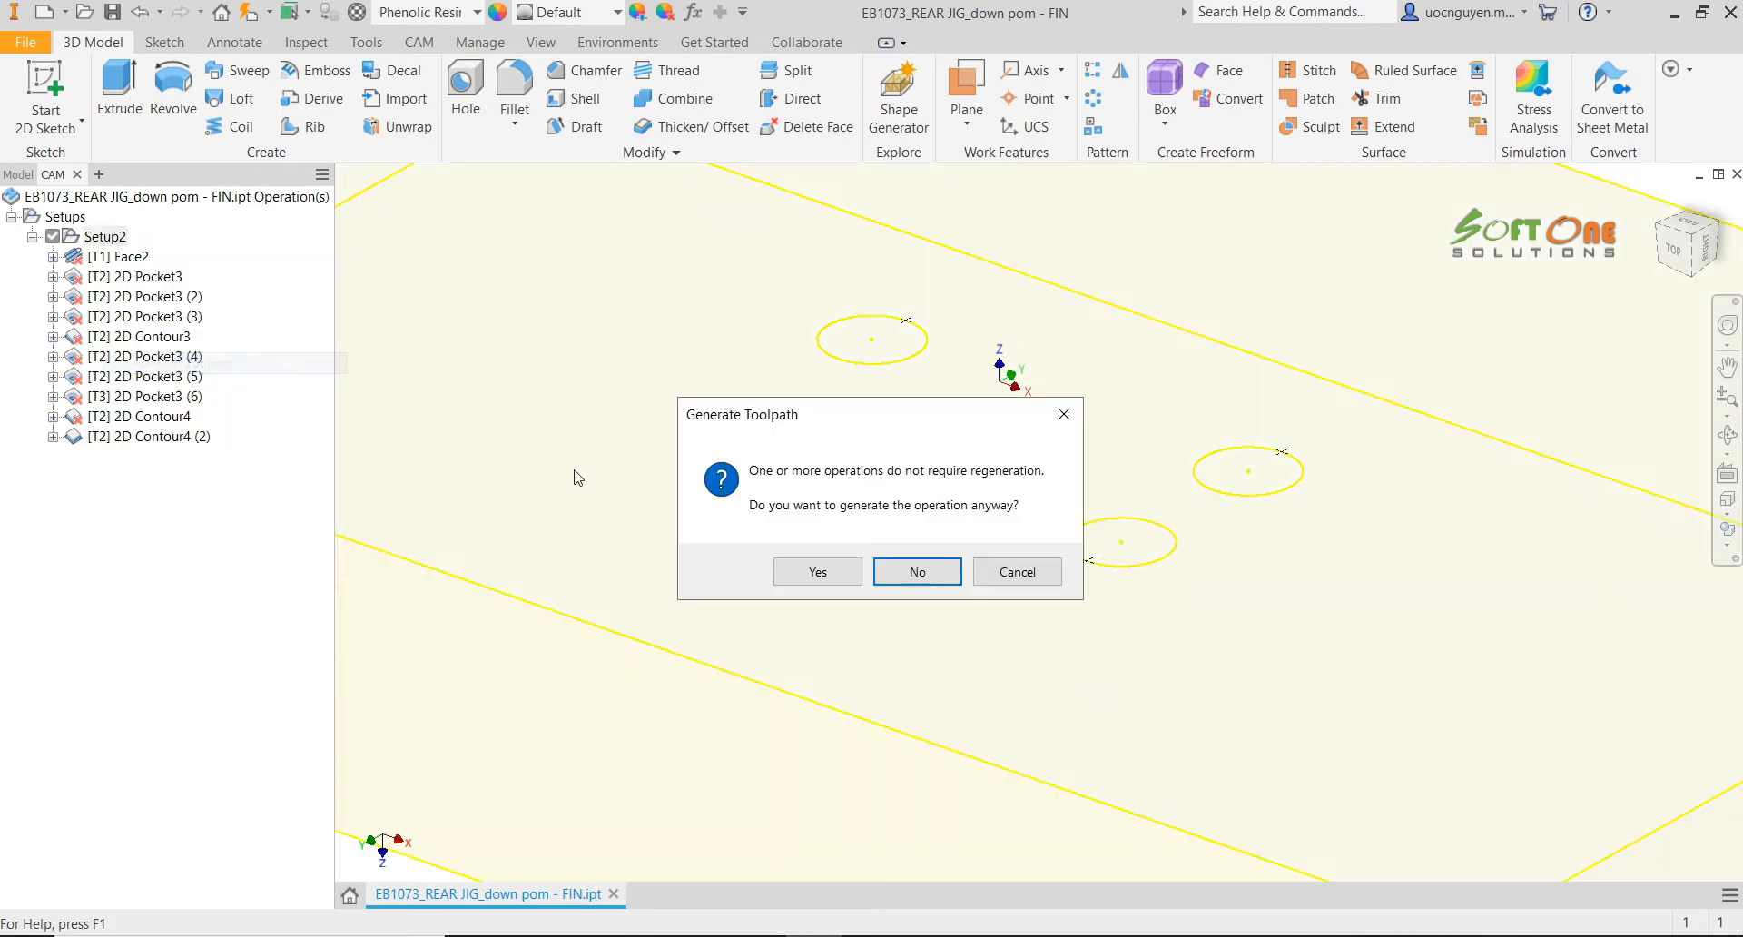
click(842, 574)
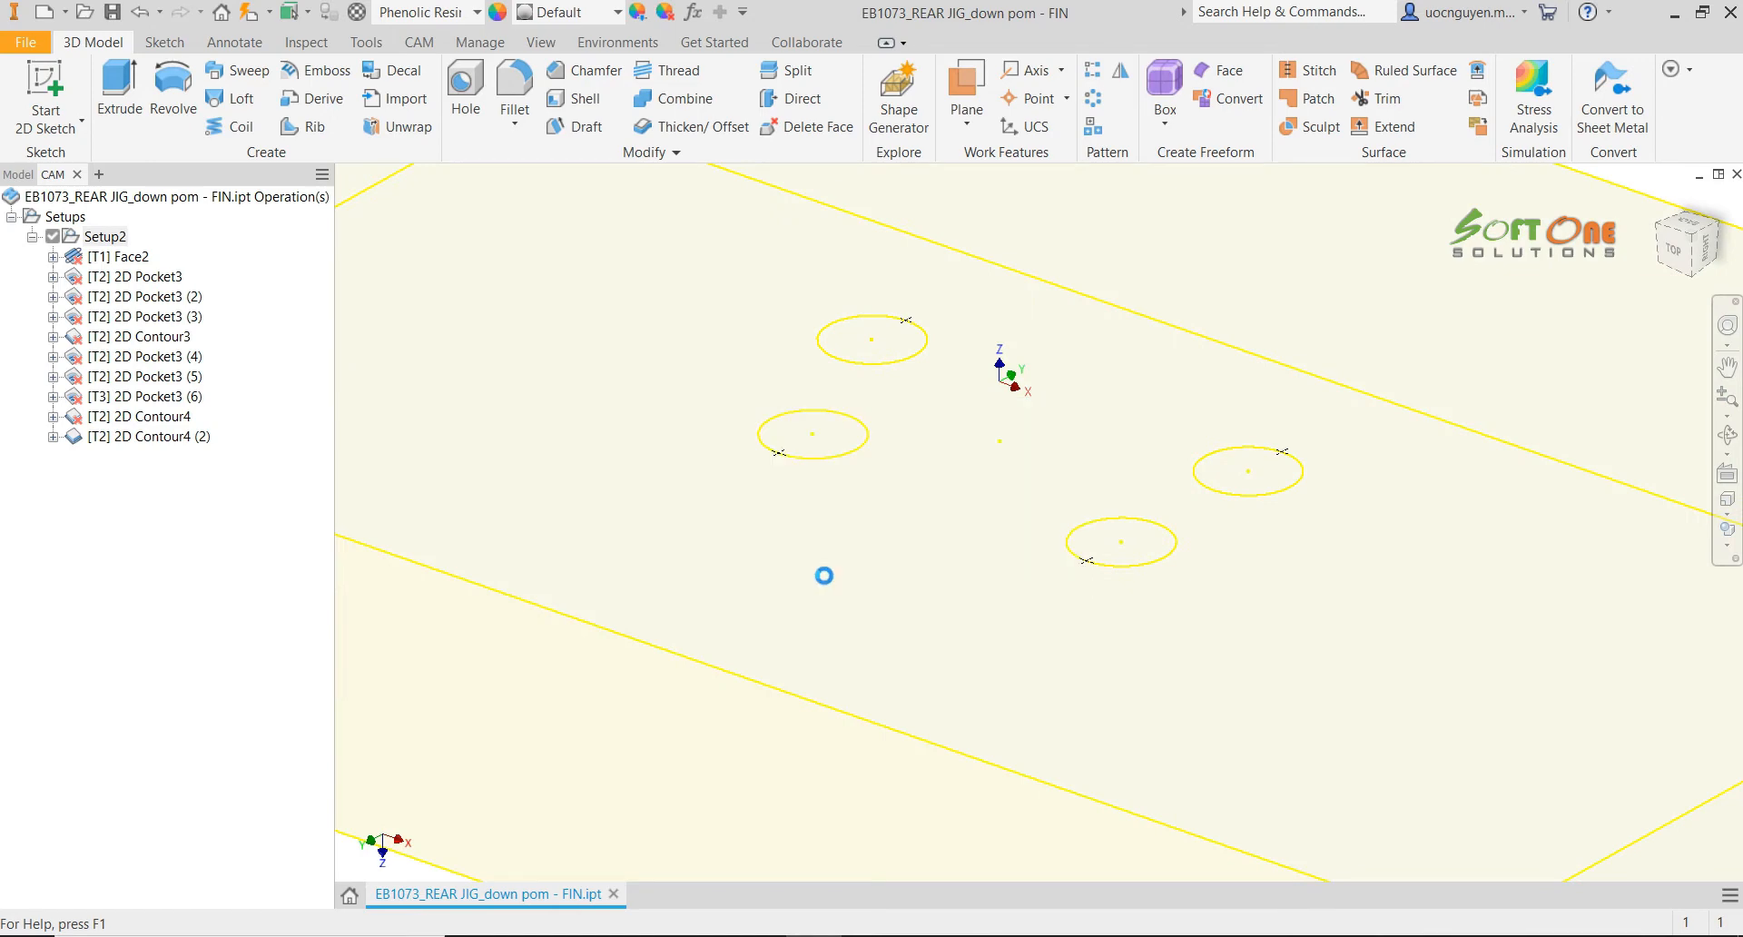
scroll(887, 583, down, 5)
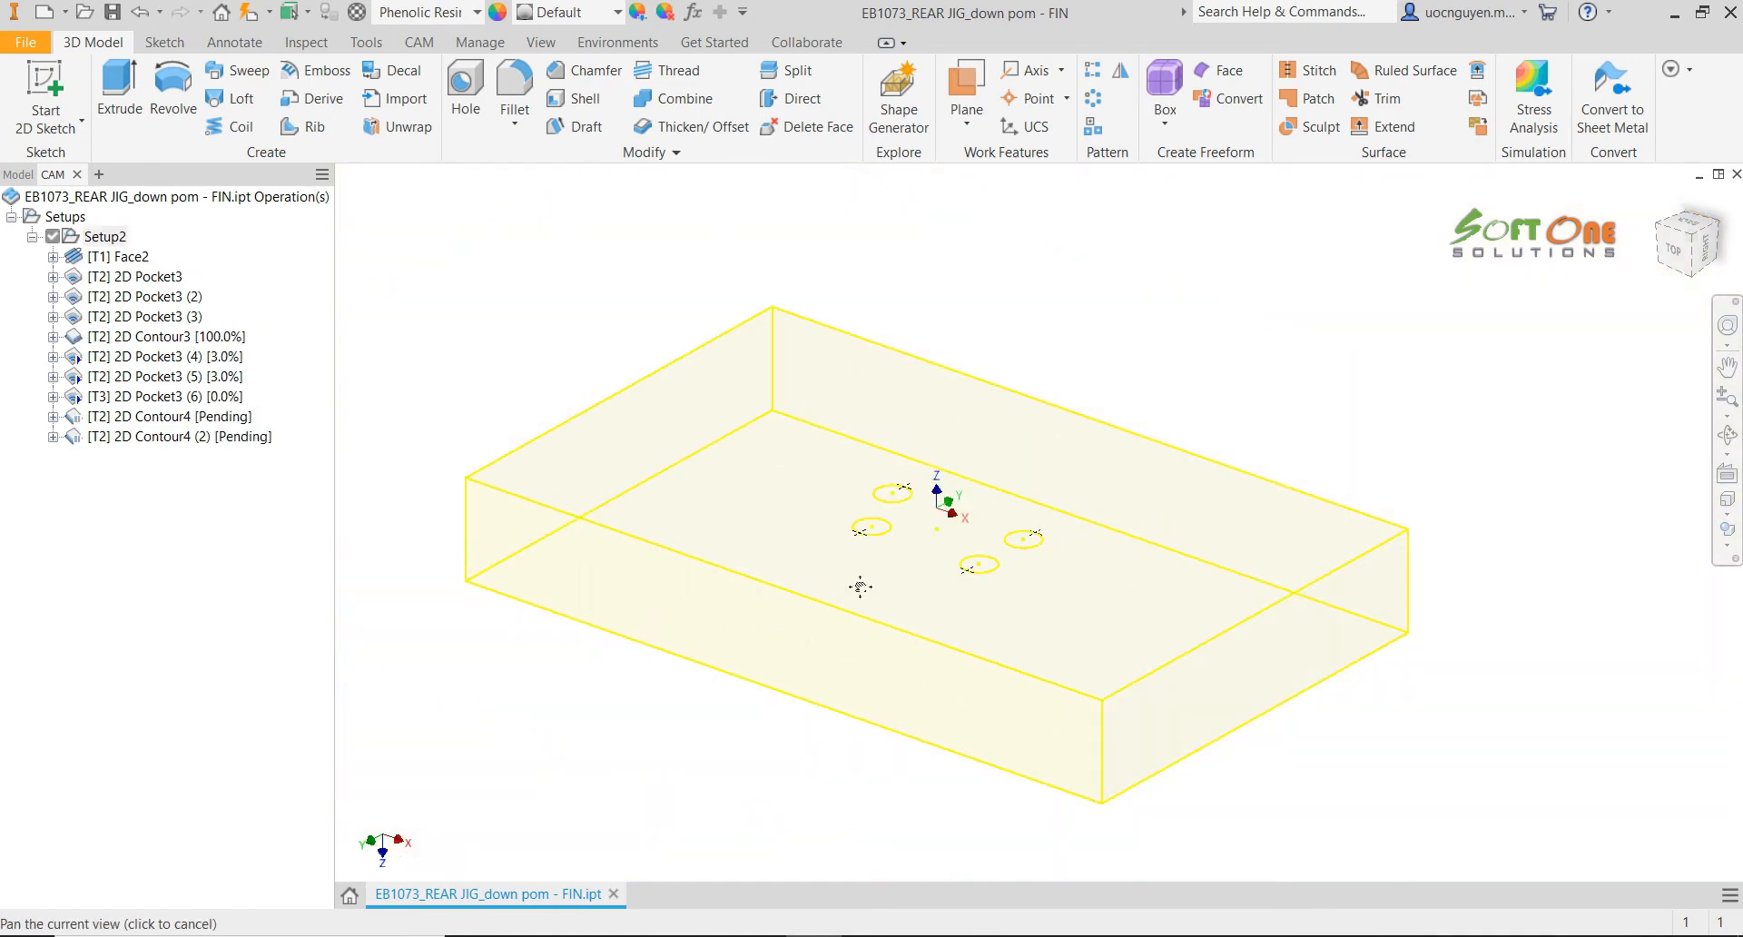
middle_drag(861, 587, 994, 579)
Make the solid body Solid1 visible again
click(19, 174)
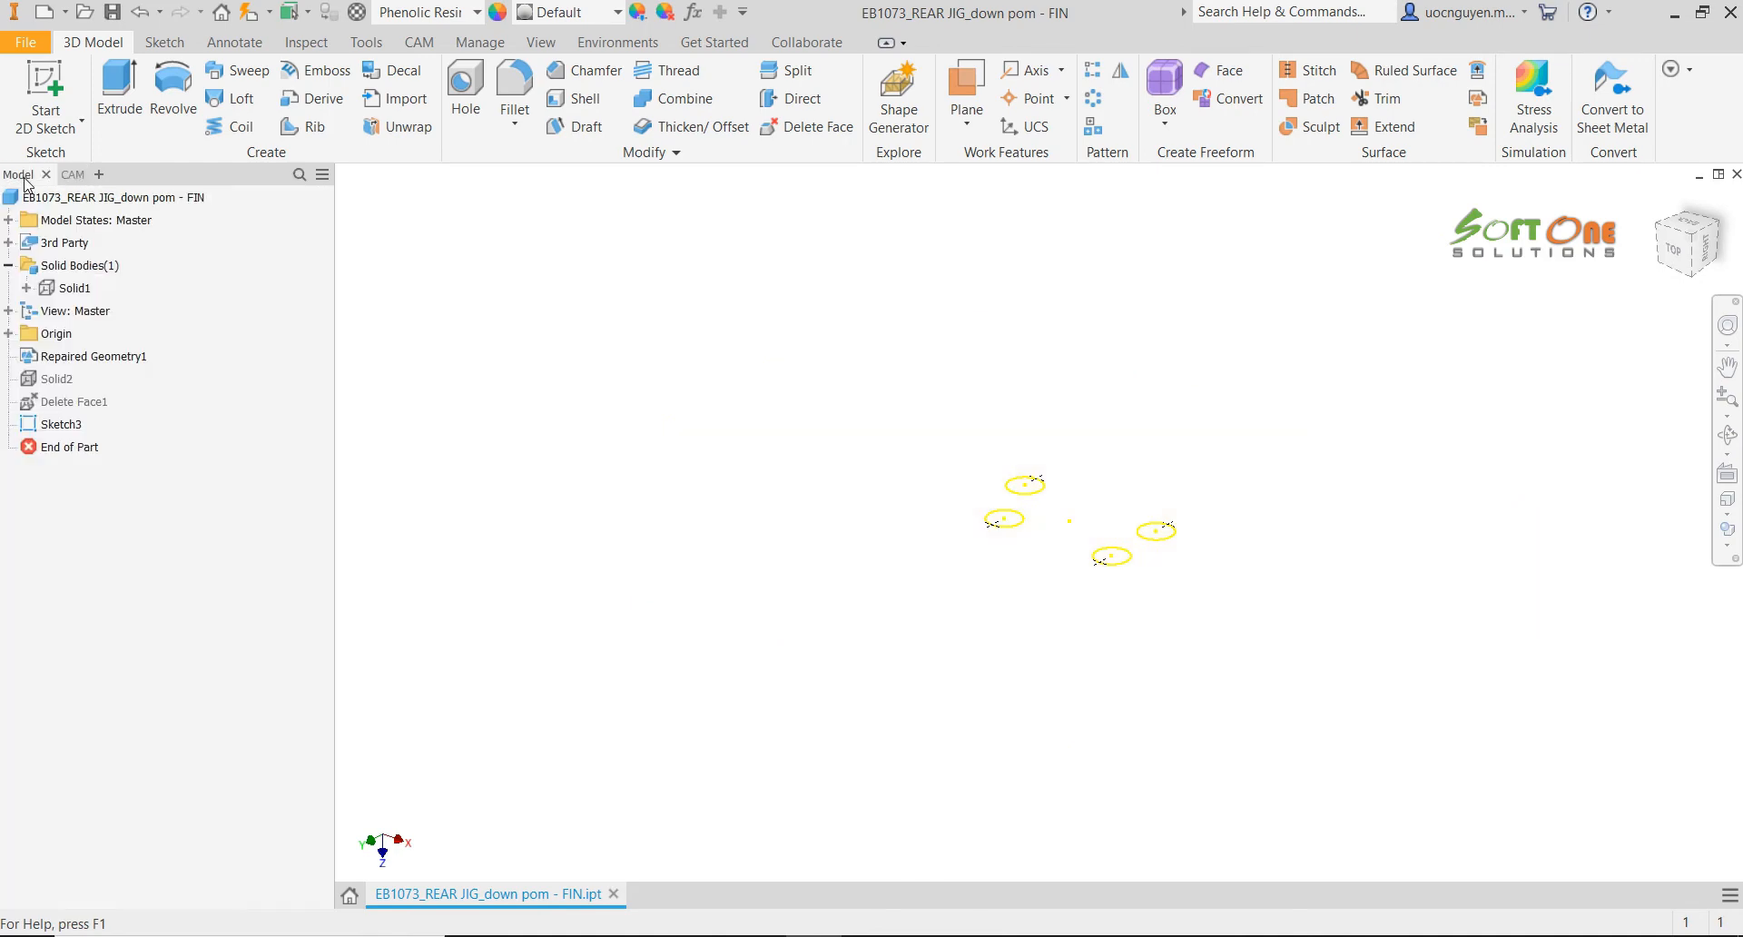
right_click(64, 292)
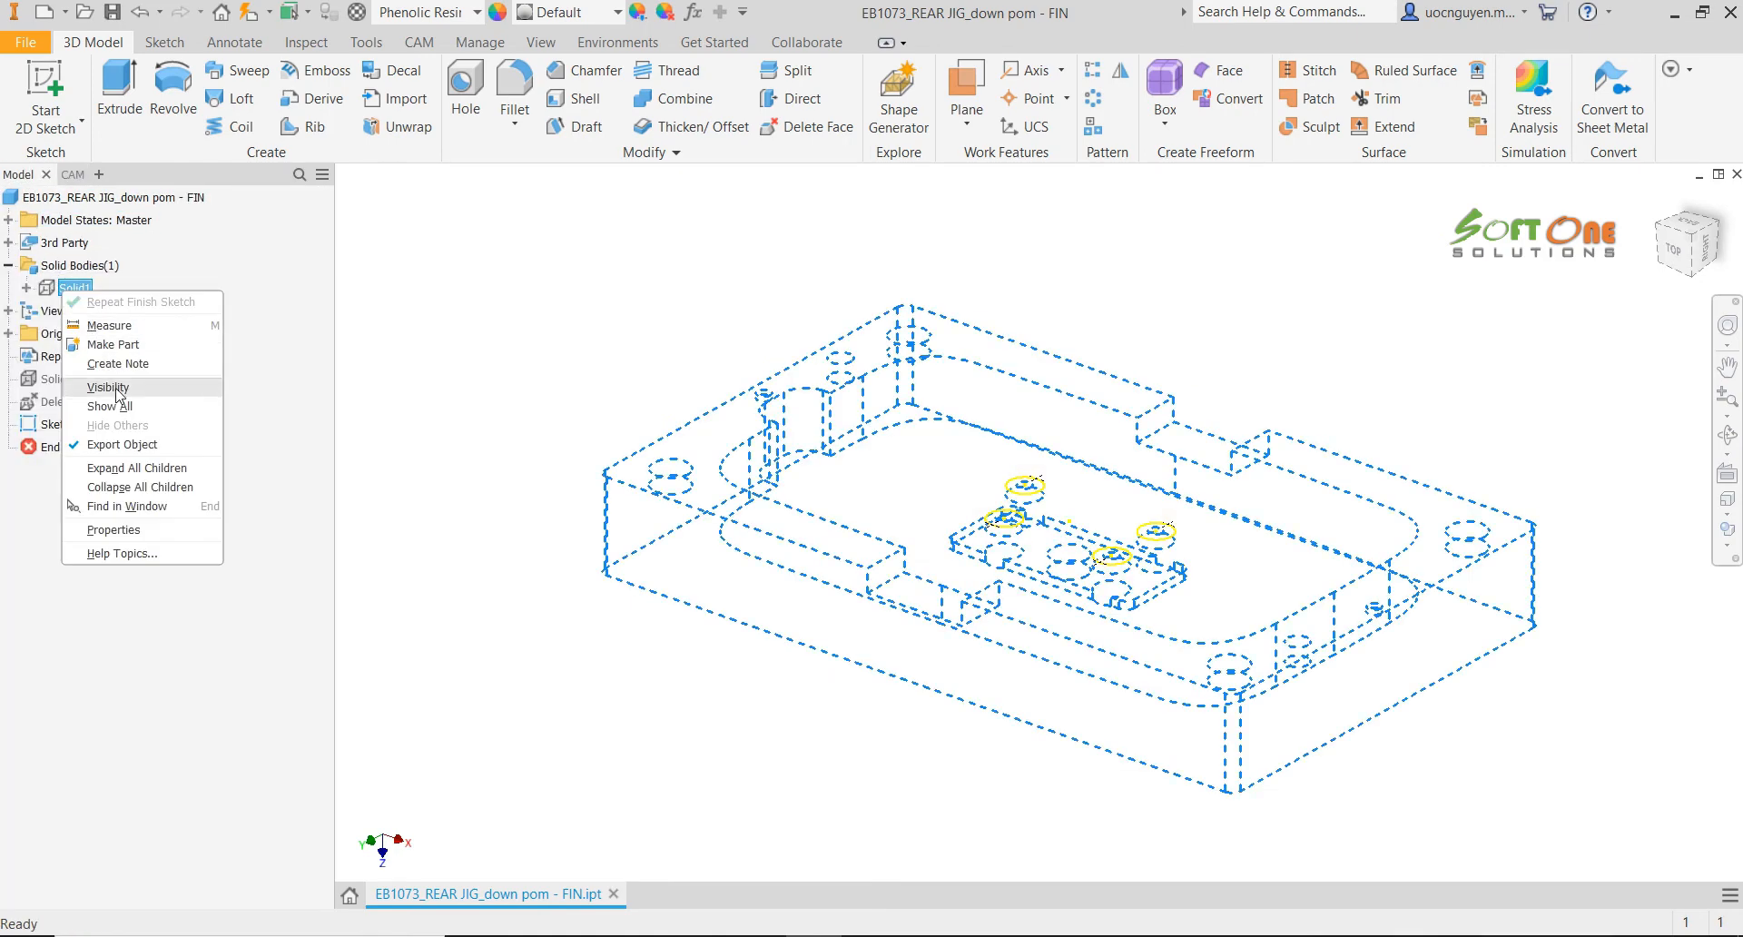
click(95, 388)
key(F4)
key(Escape)
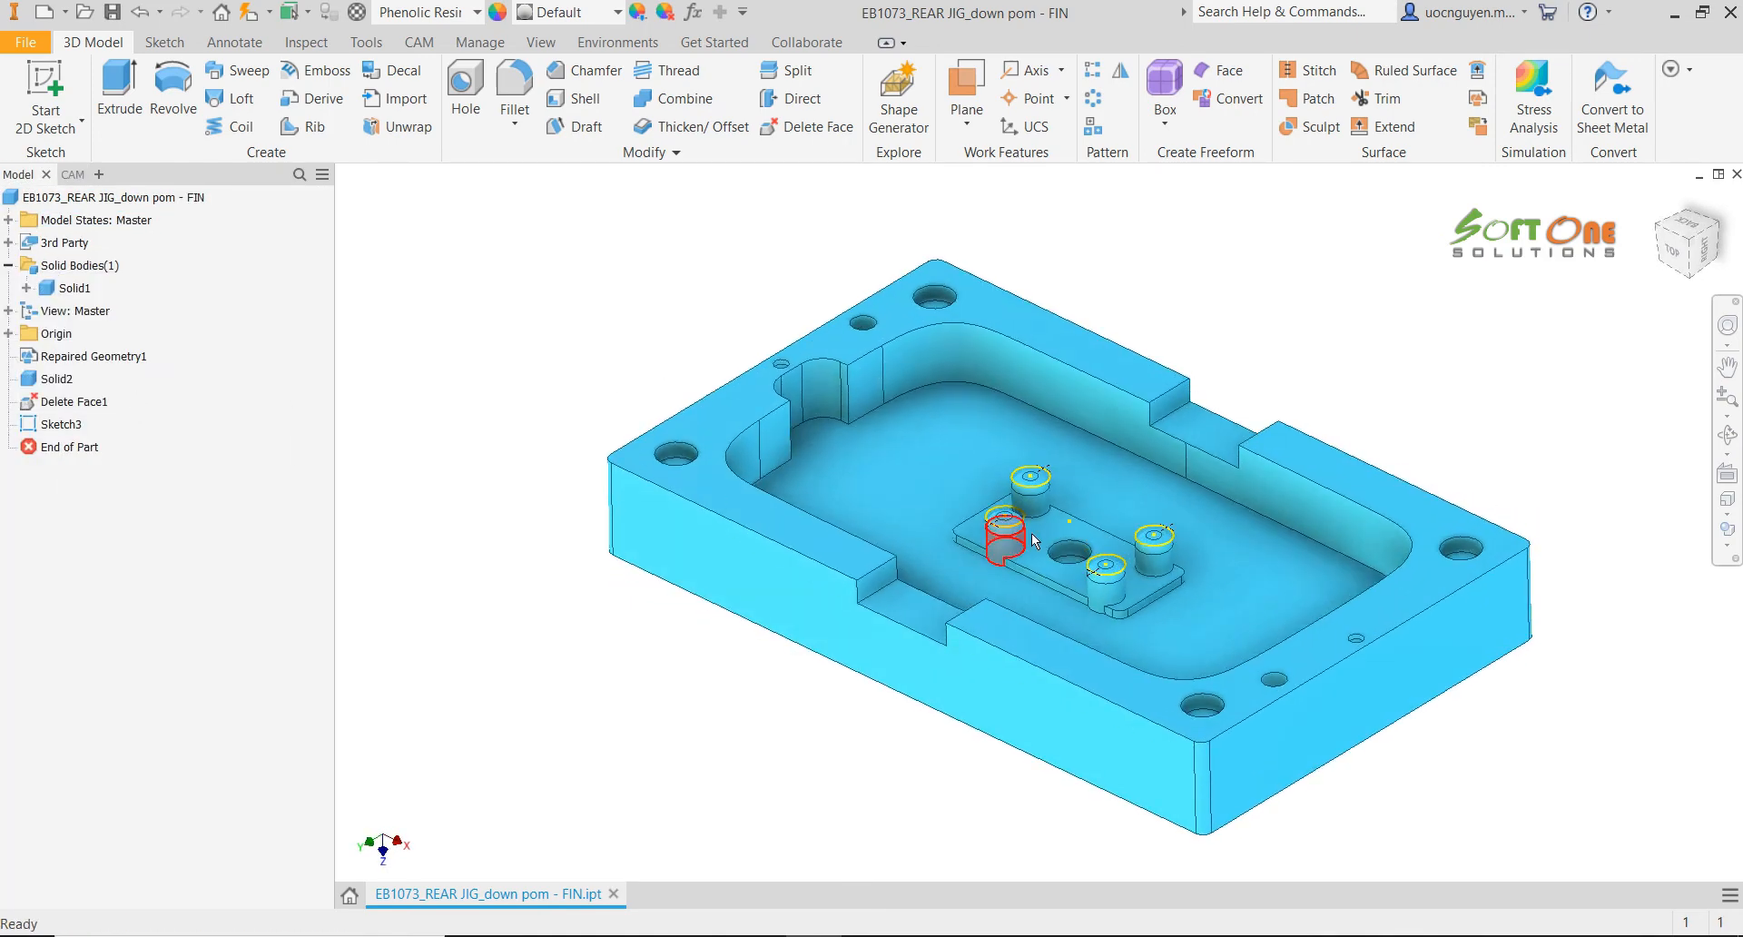
scroll(1035, 543, up, 5)
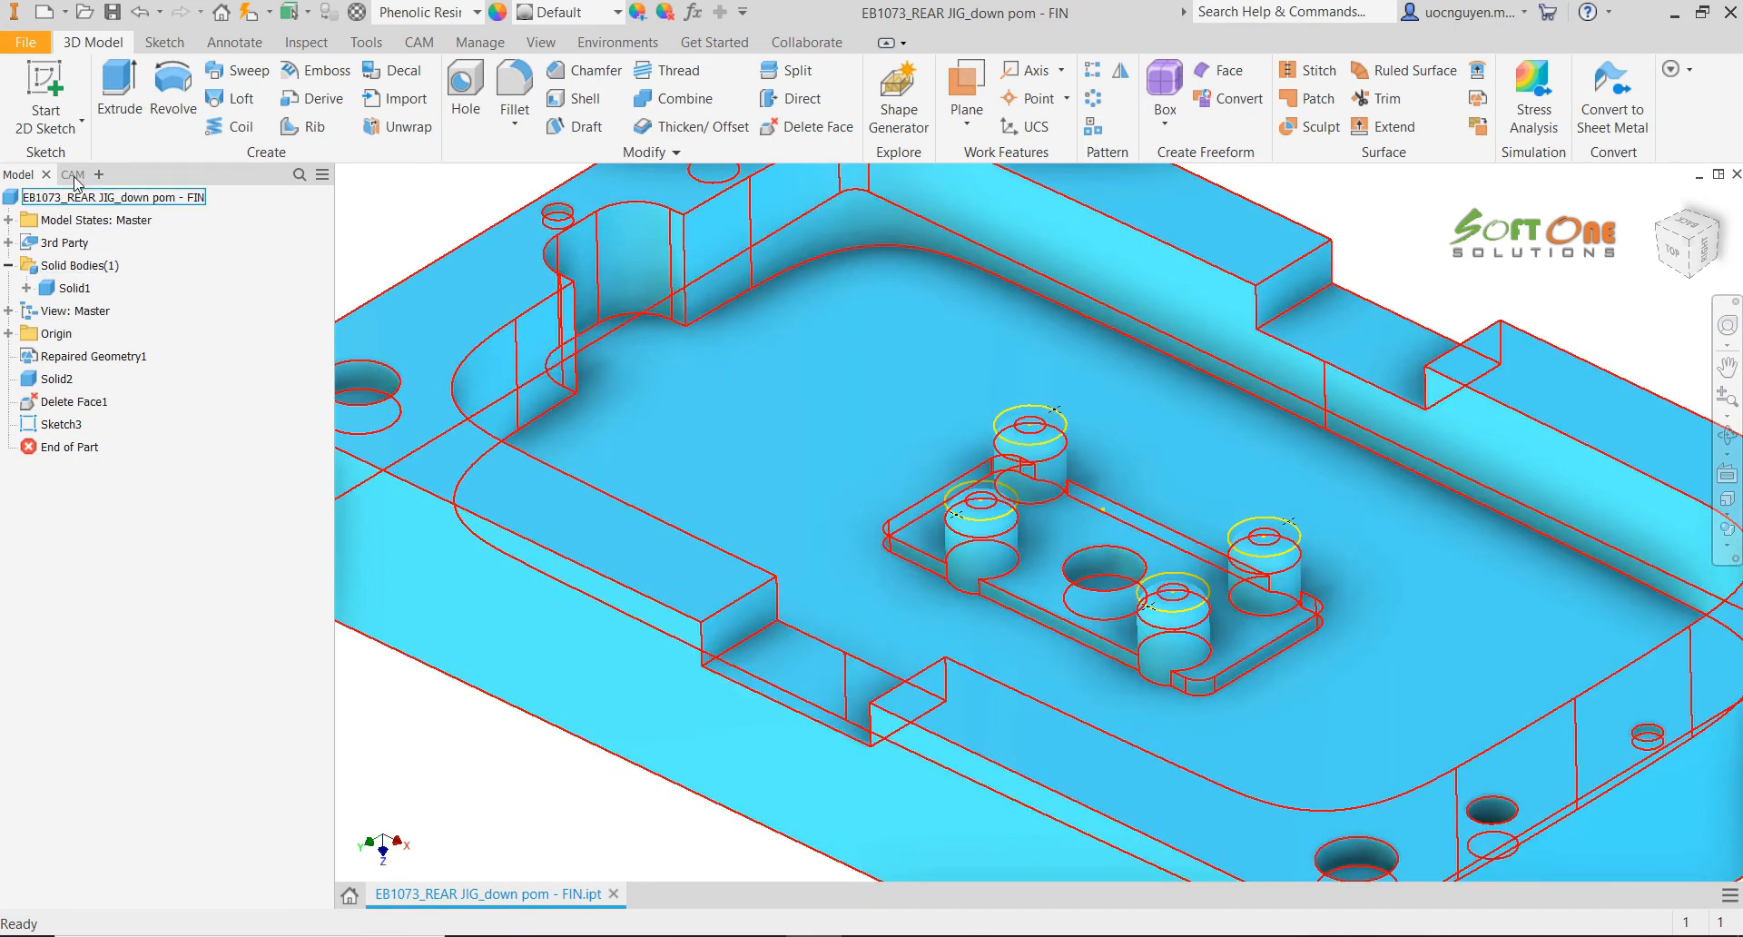
Duplicate the 2D Contour4 (2) operation
click(73, 175)
click(145, 437)
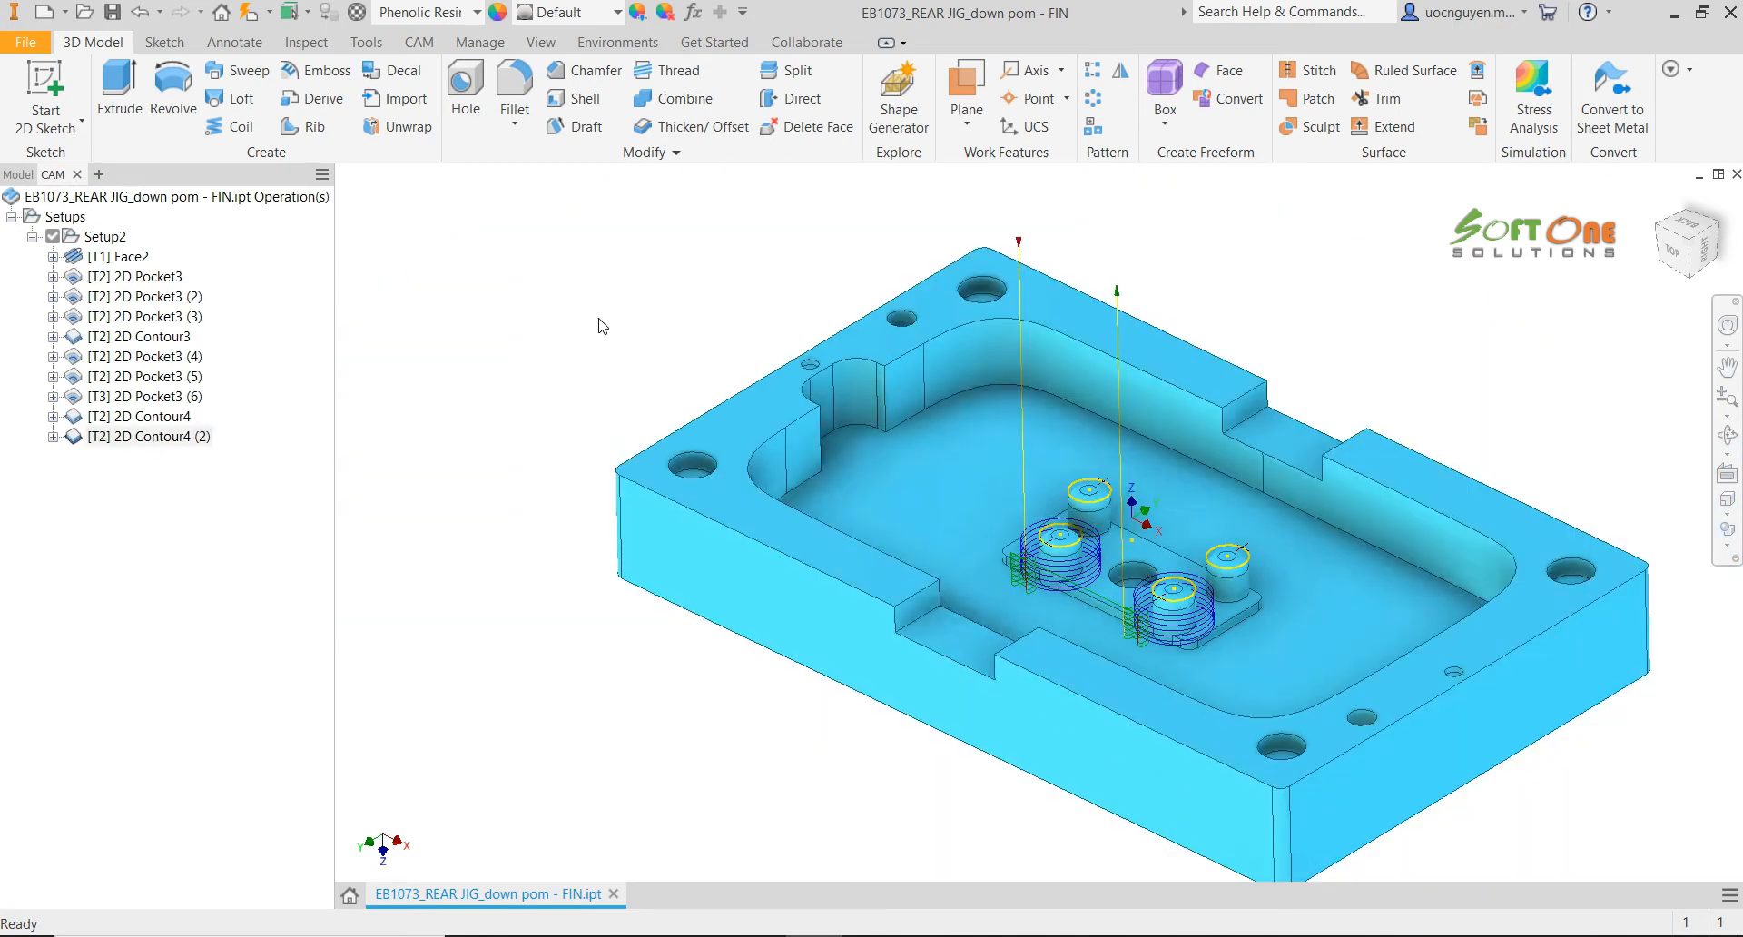
right_click(156, 436)
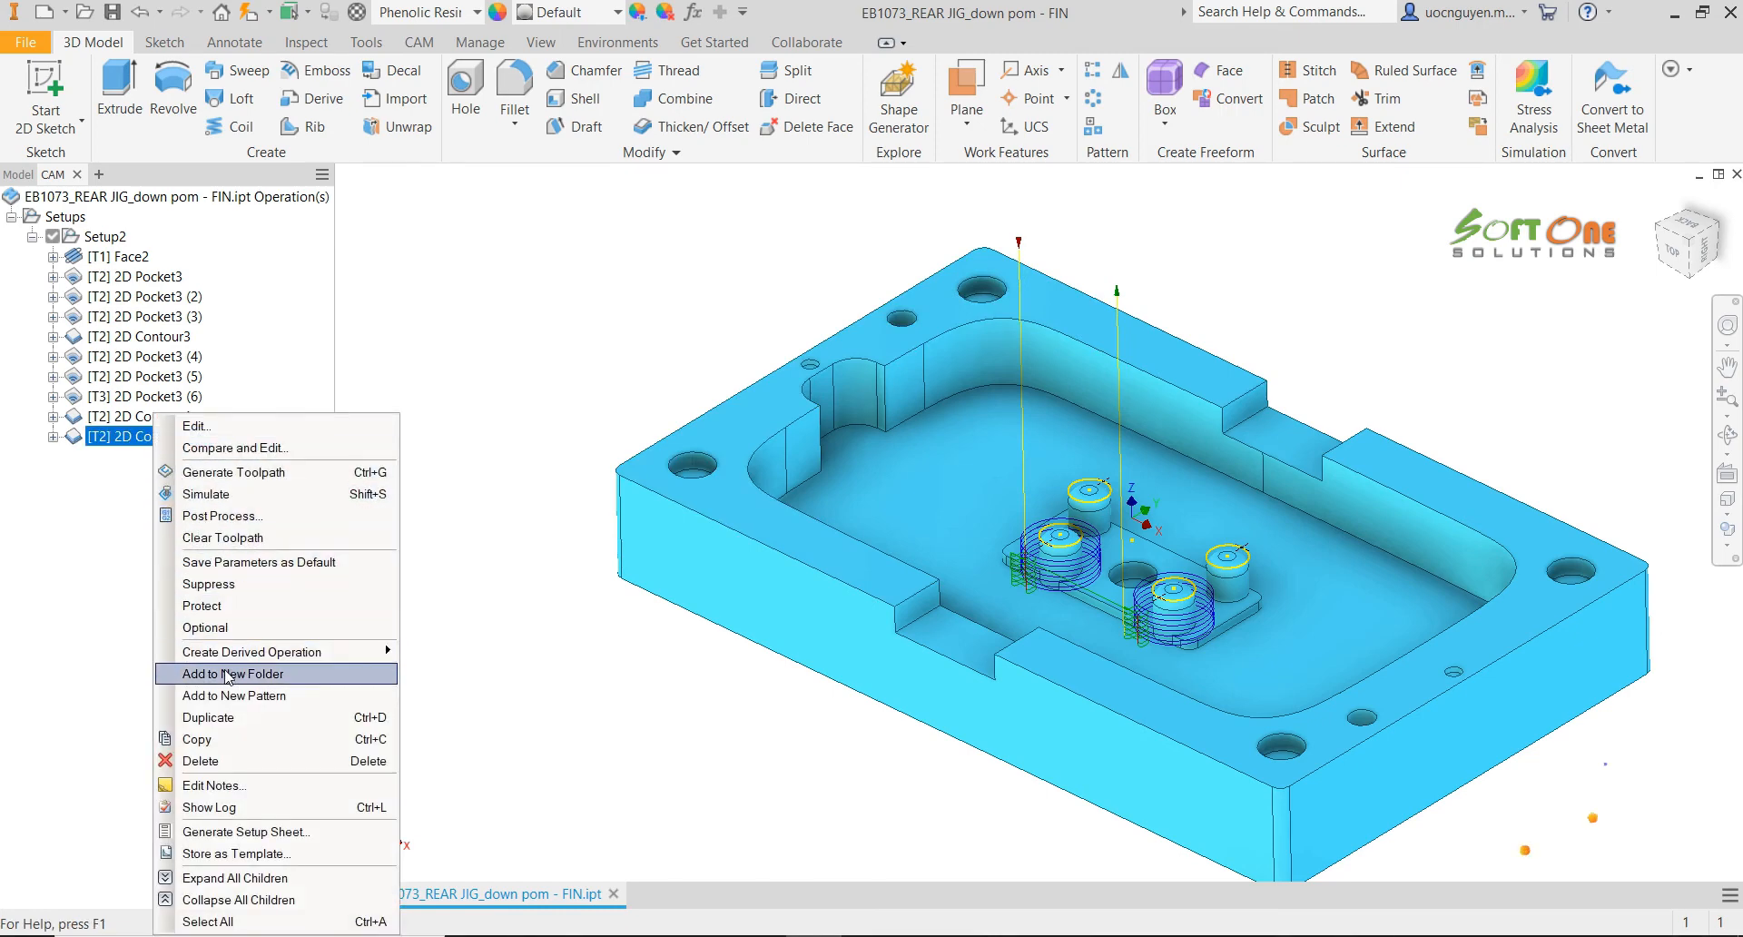
click(208, 717)
Replace the contour selection of 2D Contour4 (3) with the circular shoulder edges of the two rear pins
right_click(191, 470)
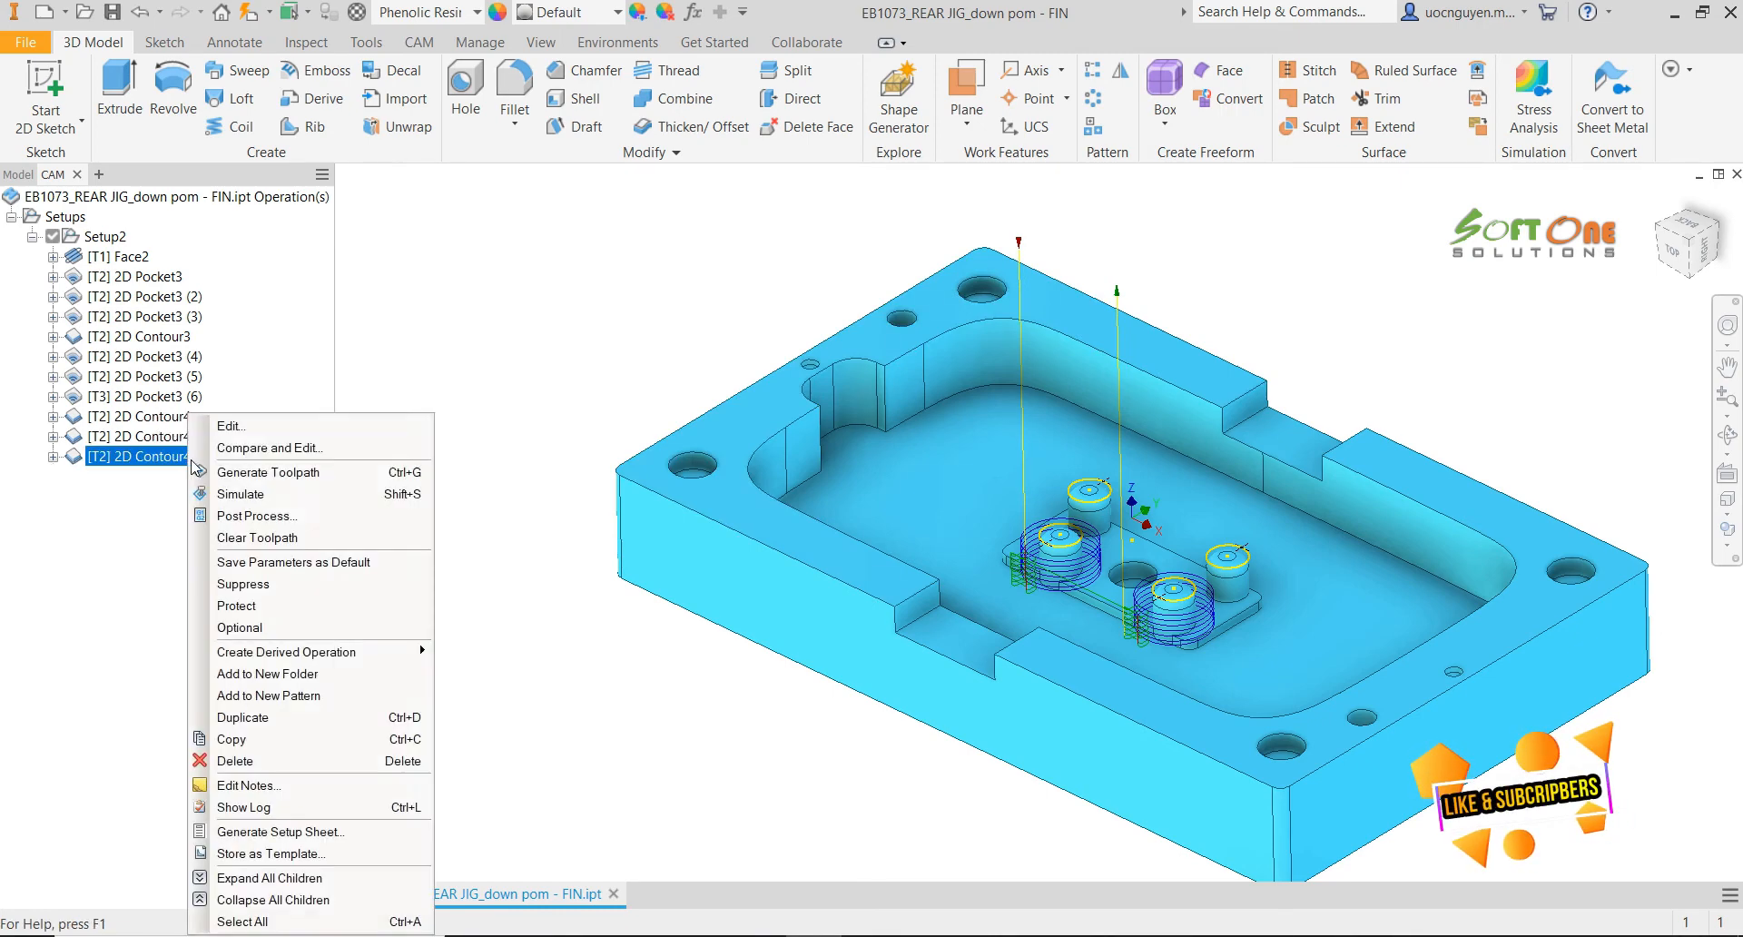
click(238, 429)
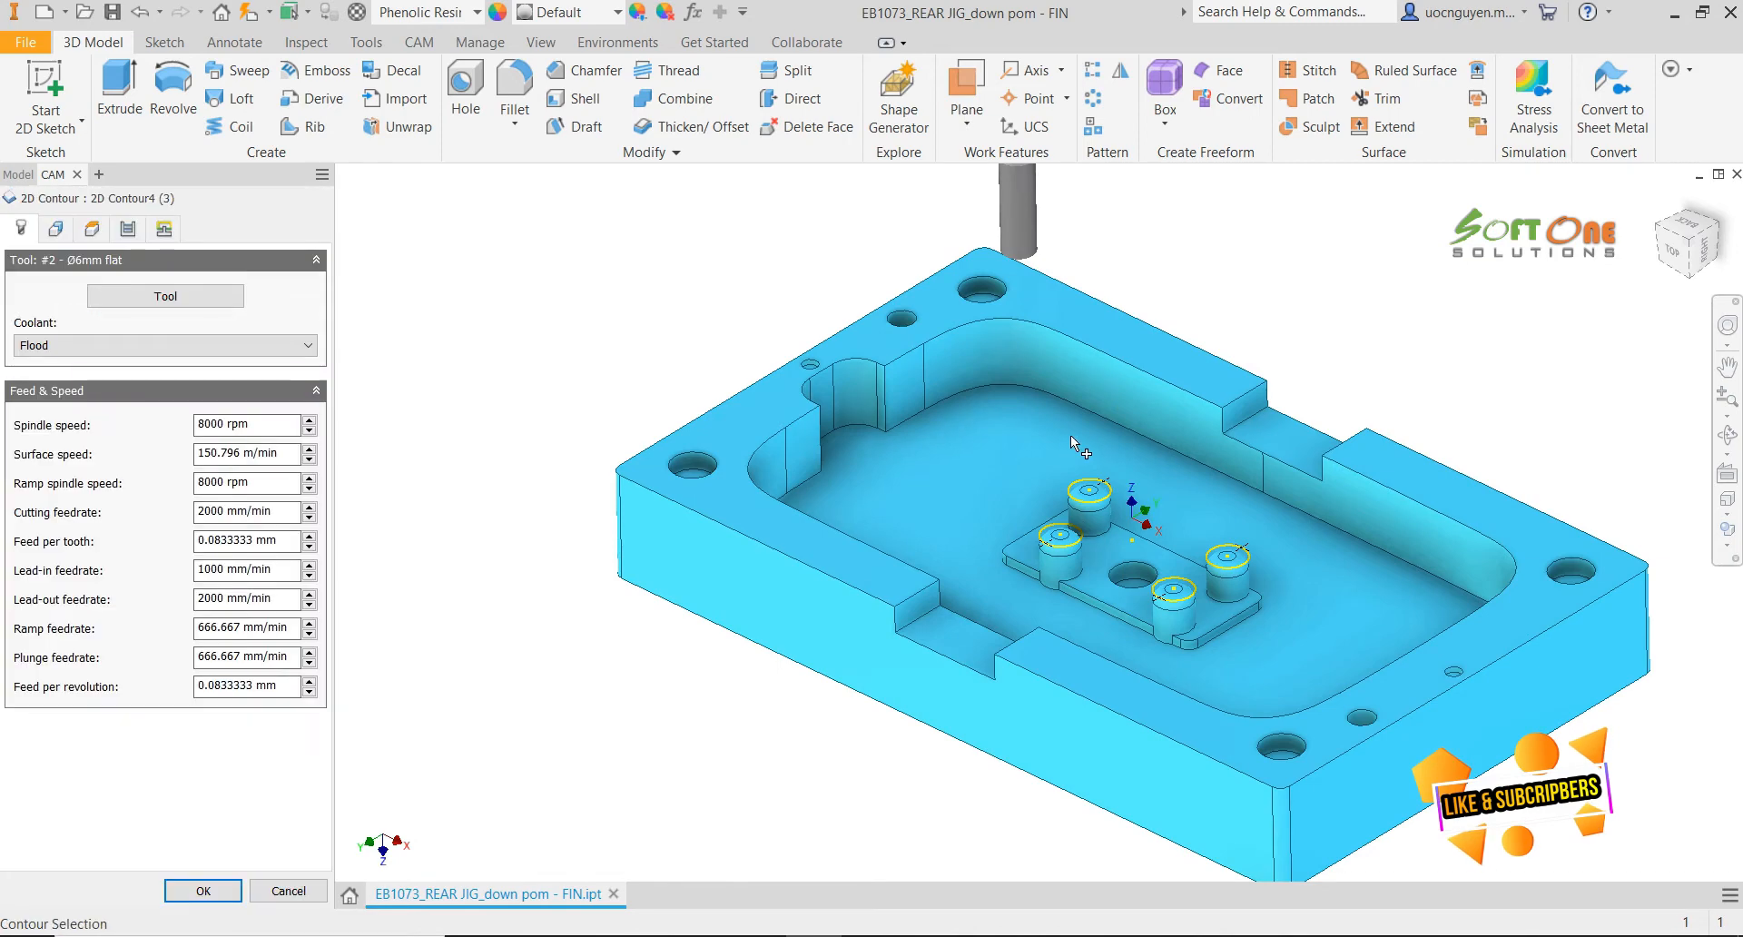
click(95, 238)
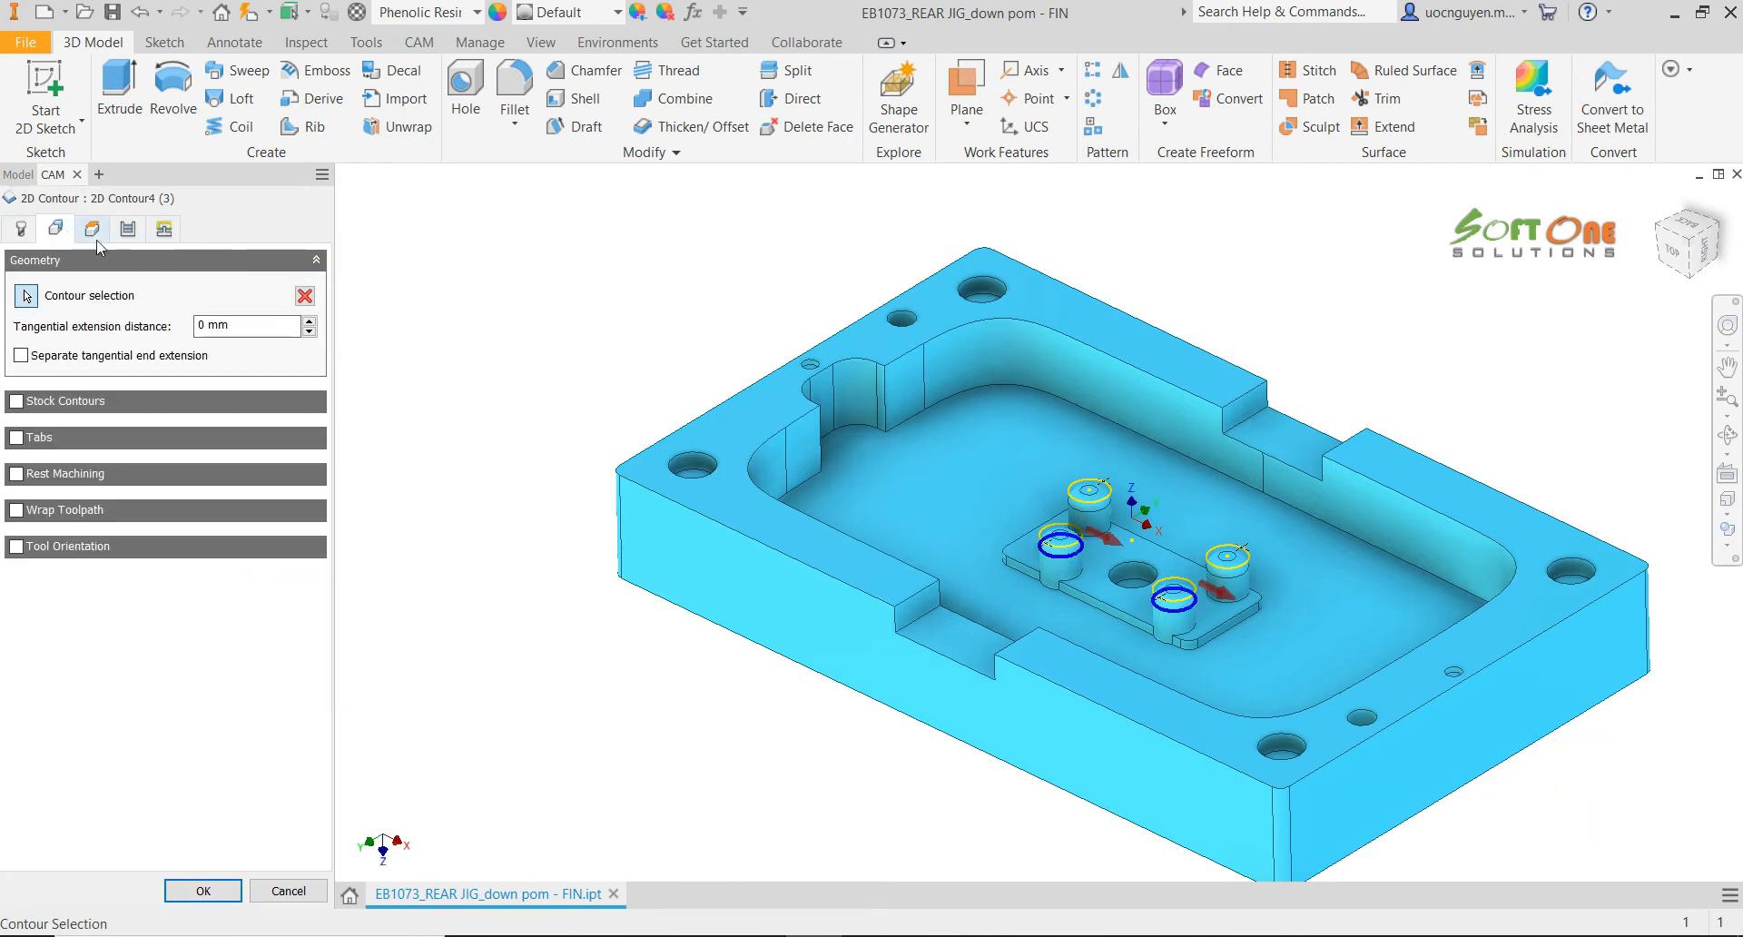
click(305, 296)
scroll(1244, 534, up, 5)
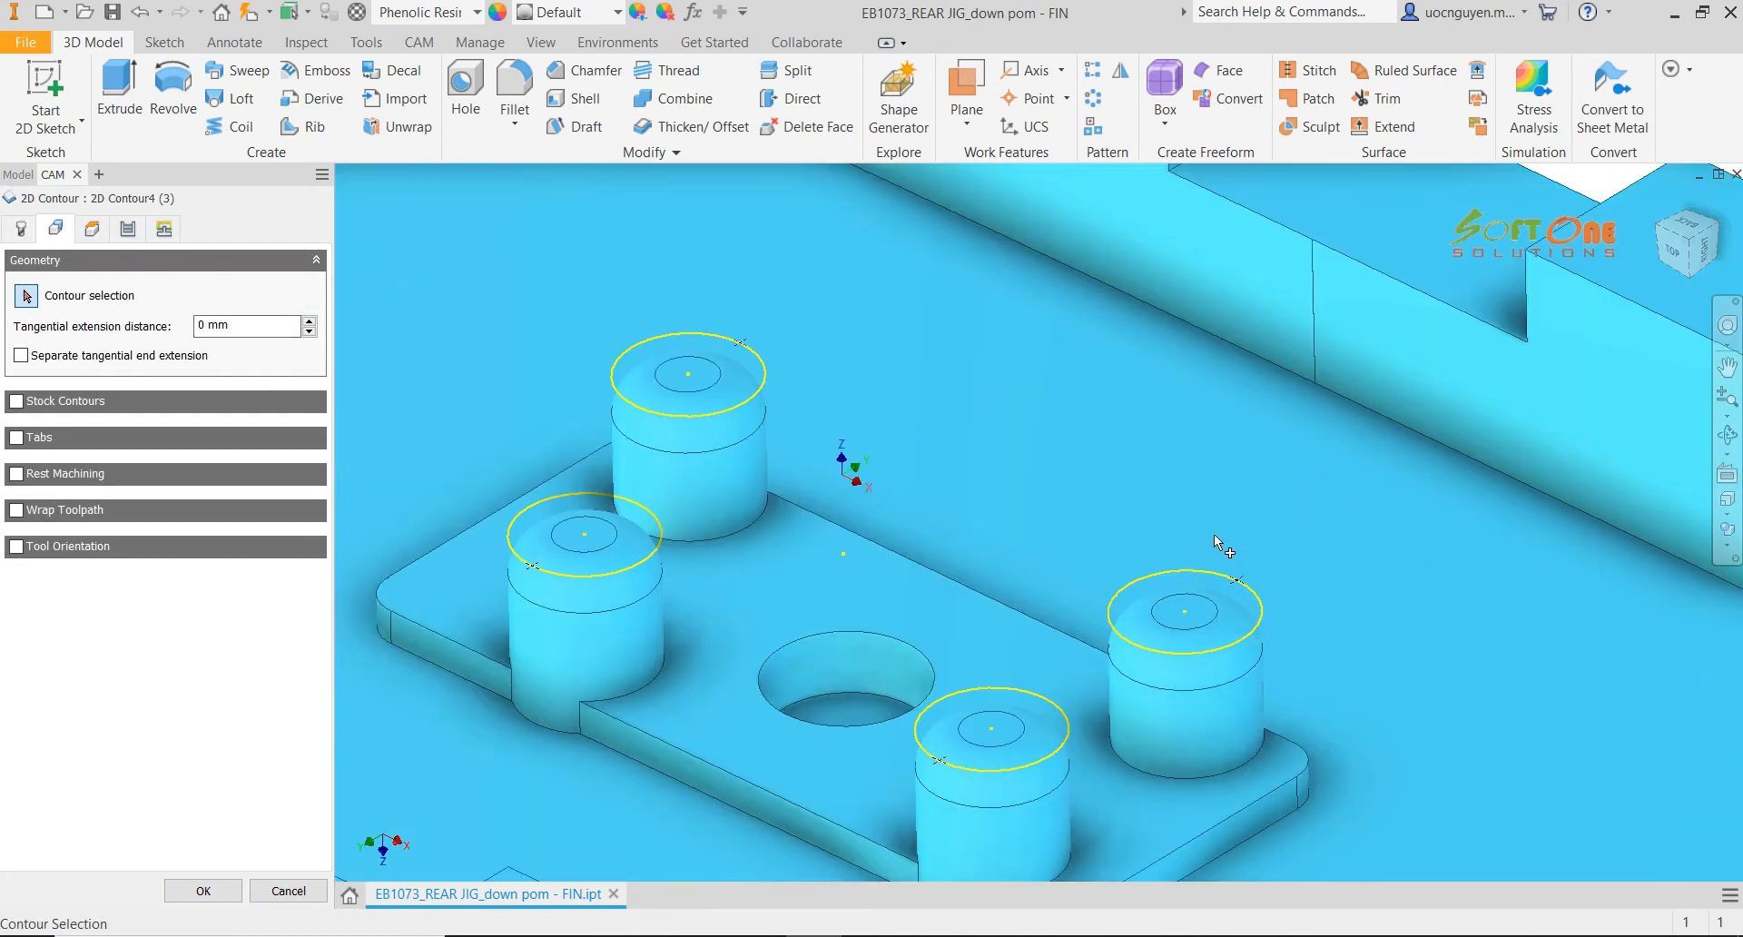
click(662, 452)
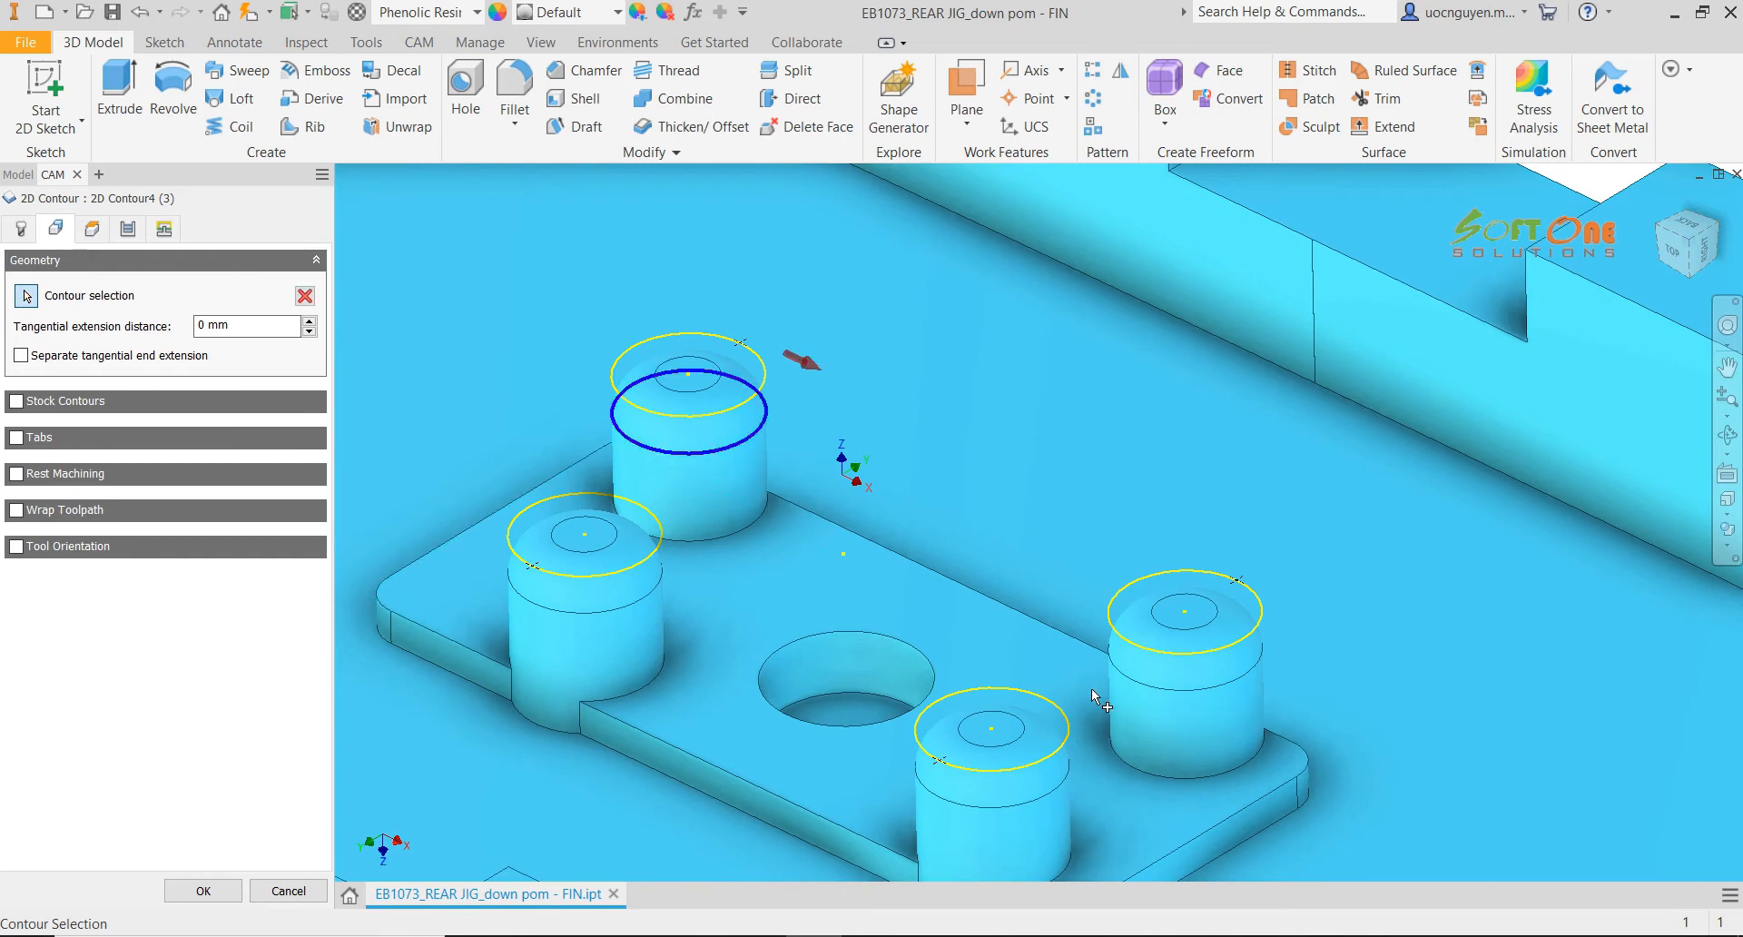
click(1171, 688)
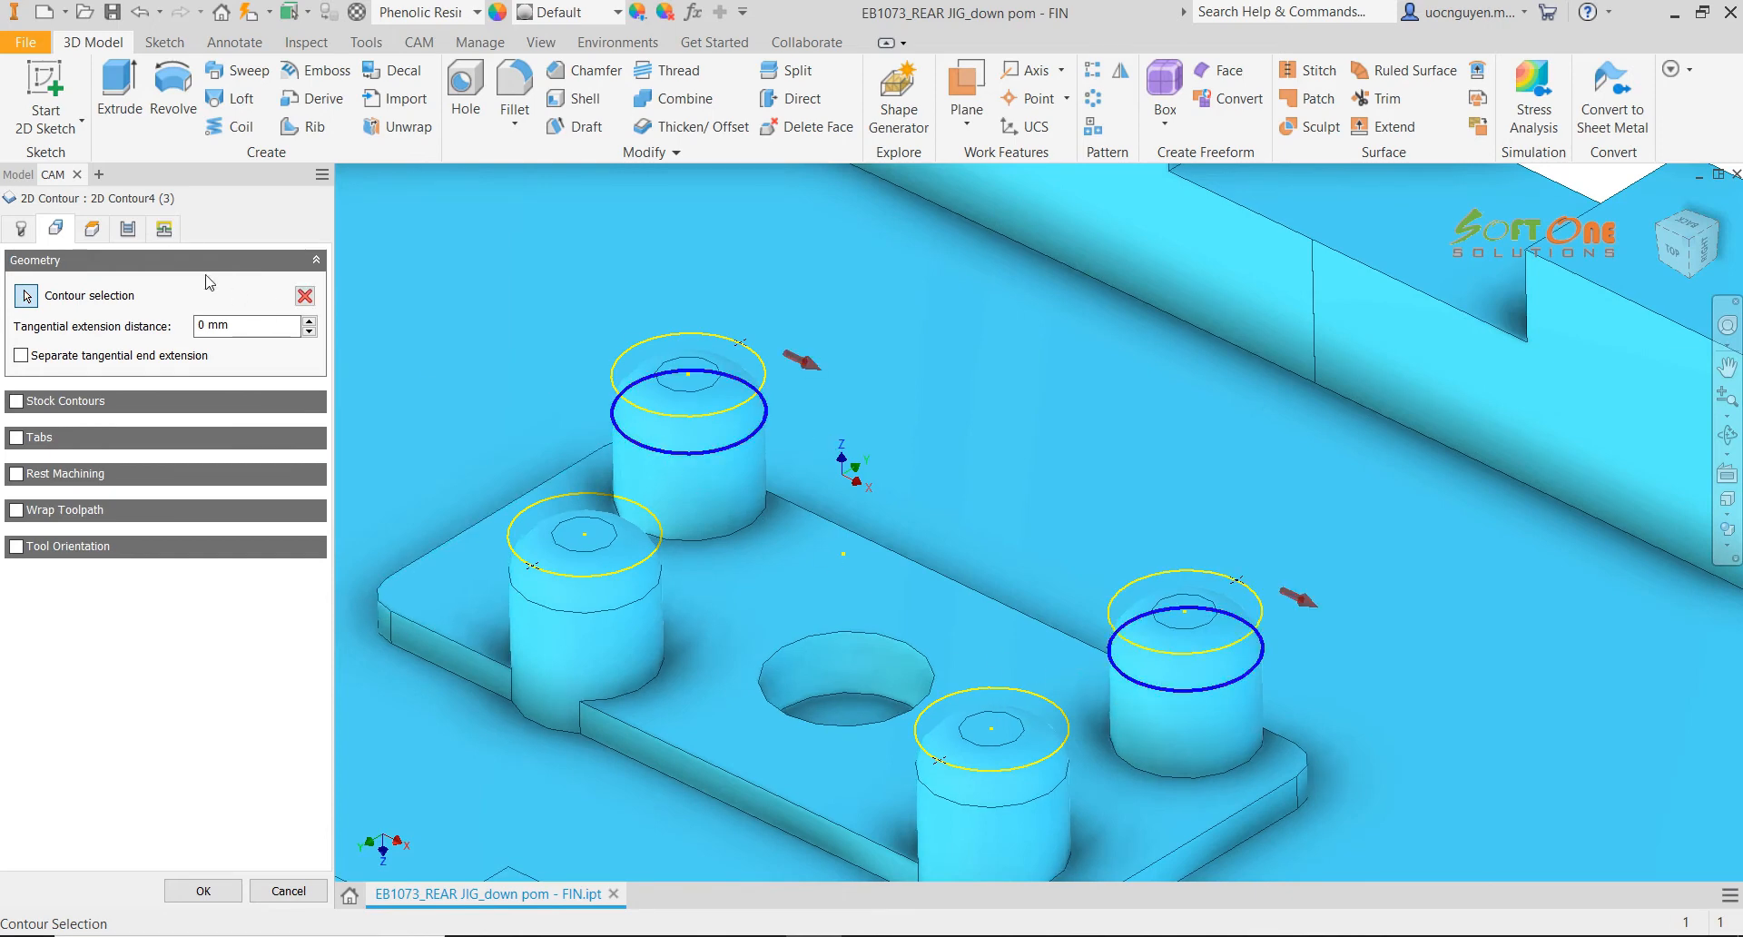
Replace the entry positions of 2D Contour4 (3) with the sketch points beside the two rear pins and generate its toolpath
click(164, 229)
scroll(309, 822, down, 1)
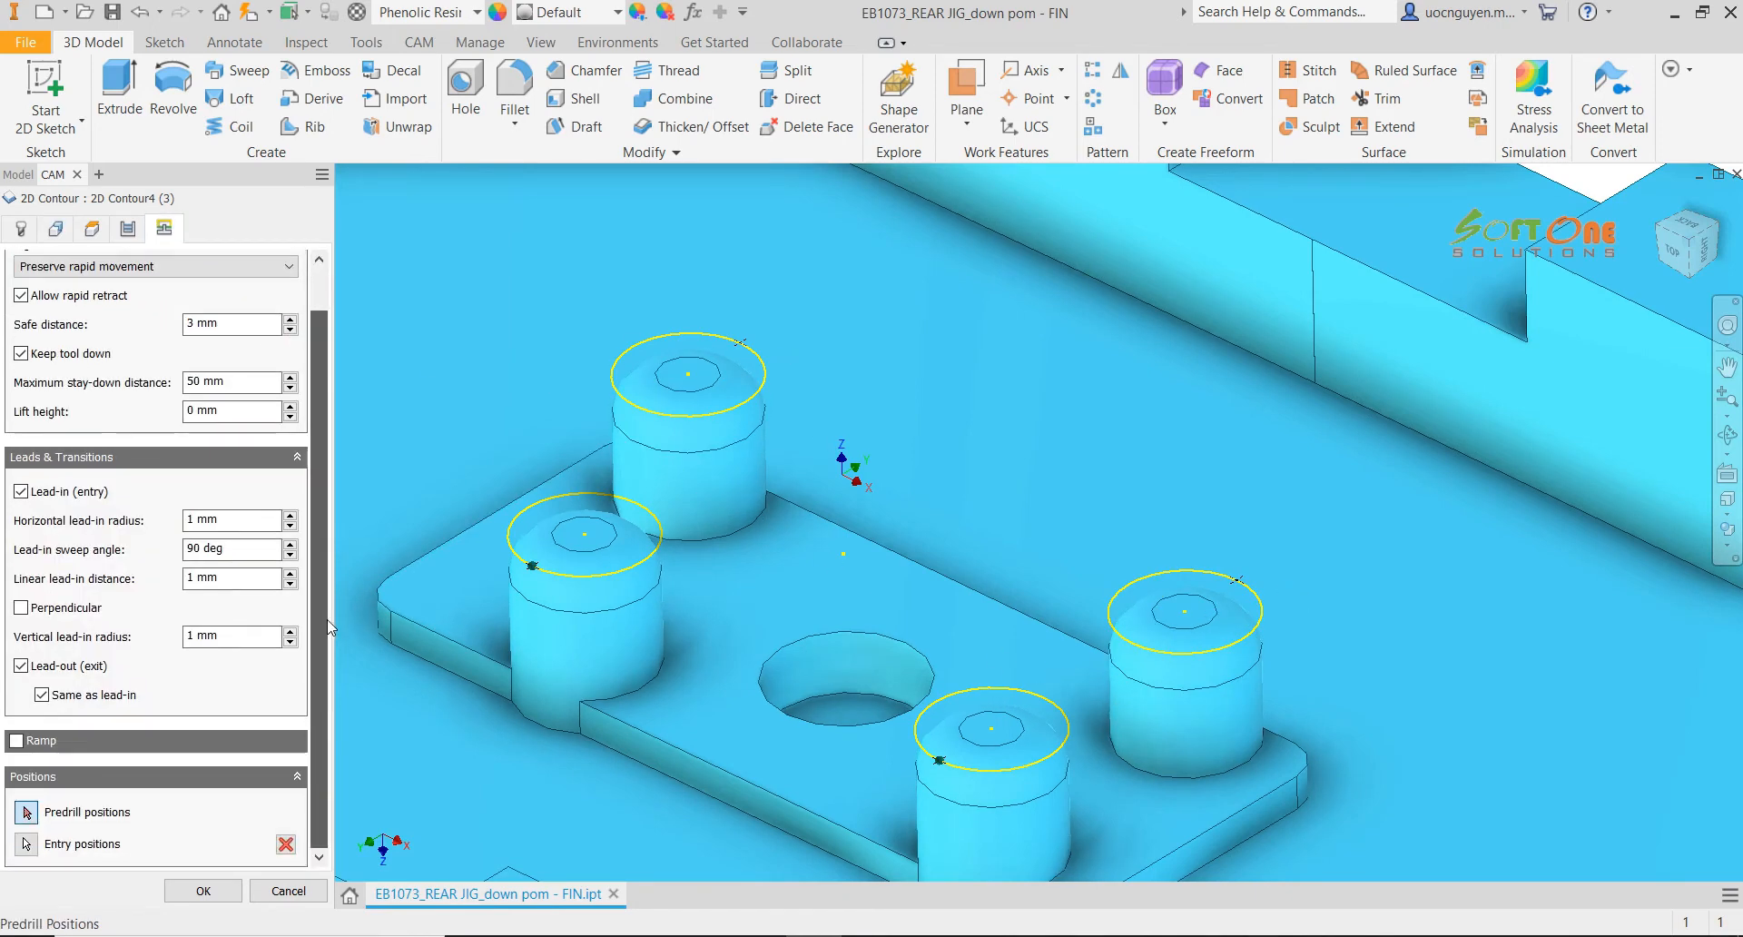
click(286, 844)
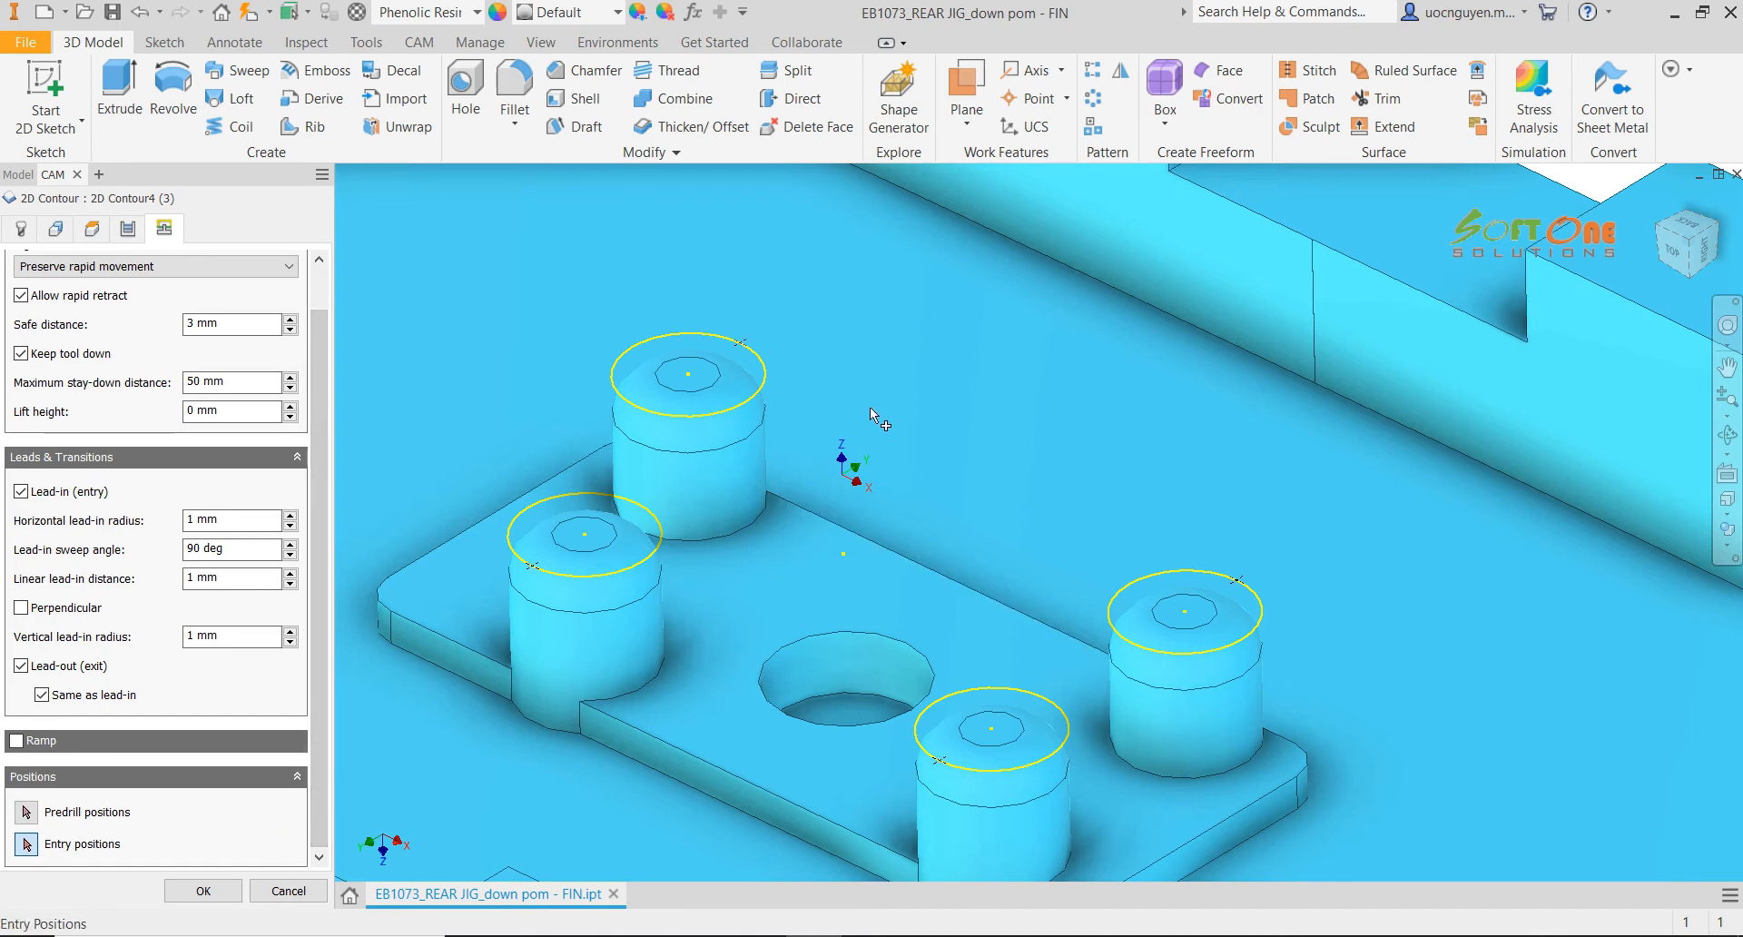
click(741, 342)
click(1237, 581)
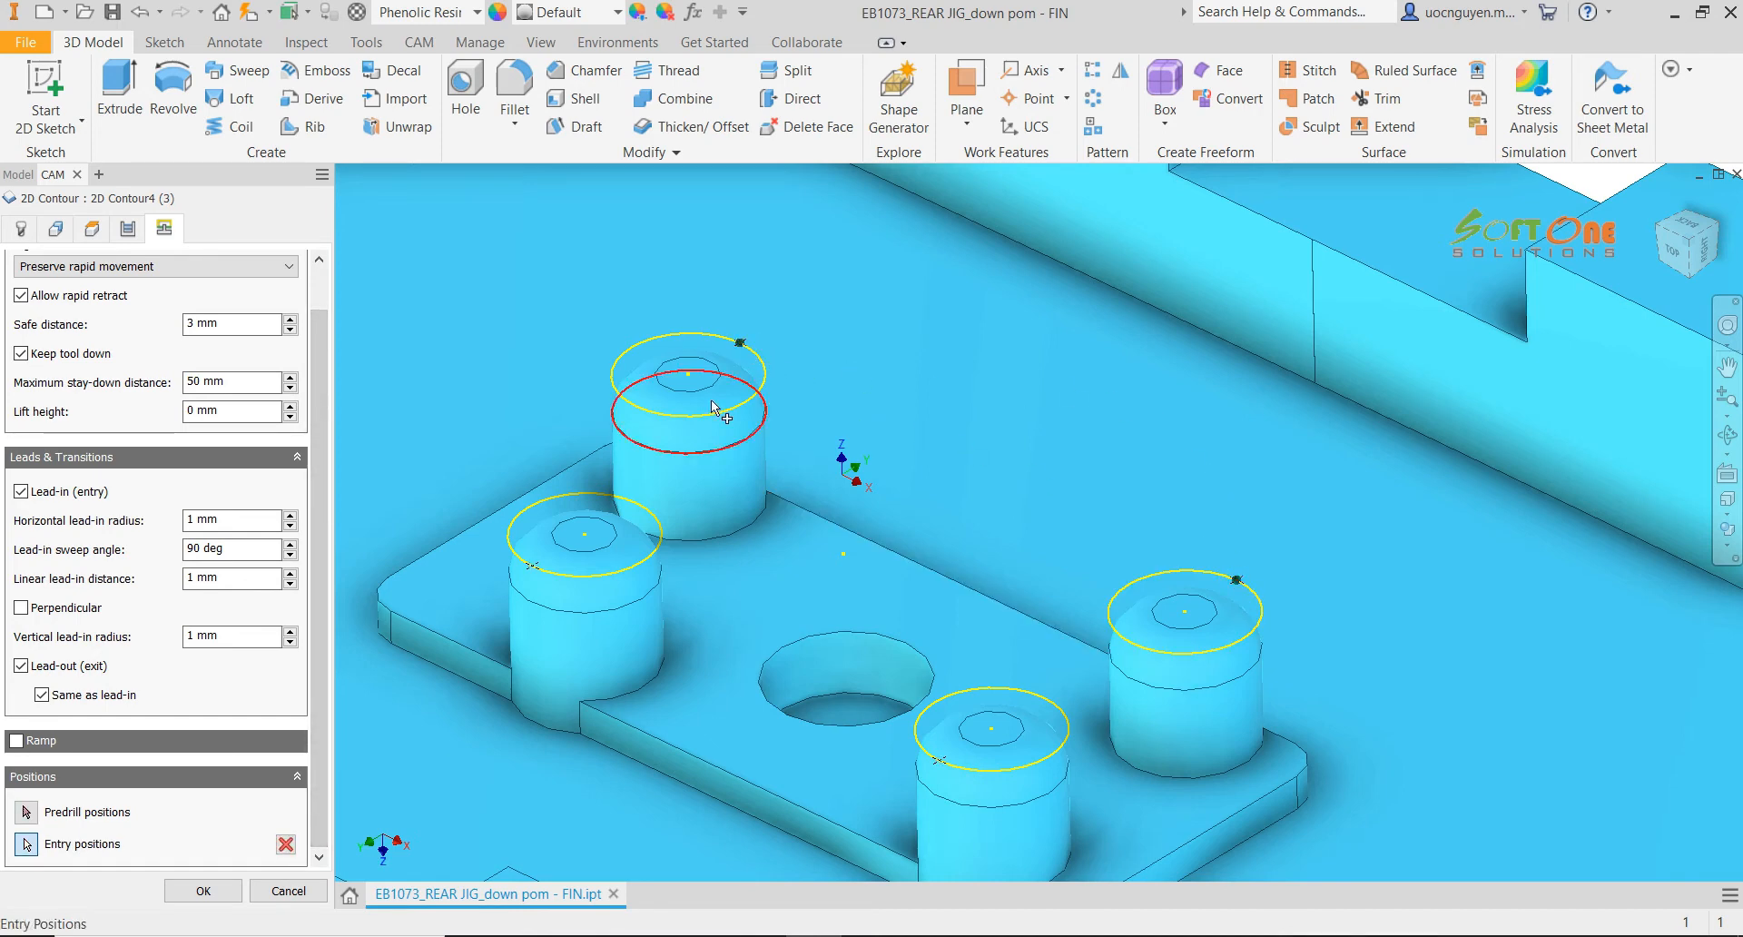
click(204, 893)
scroll(976, 448, down, 3)
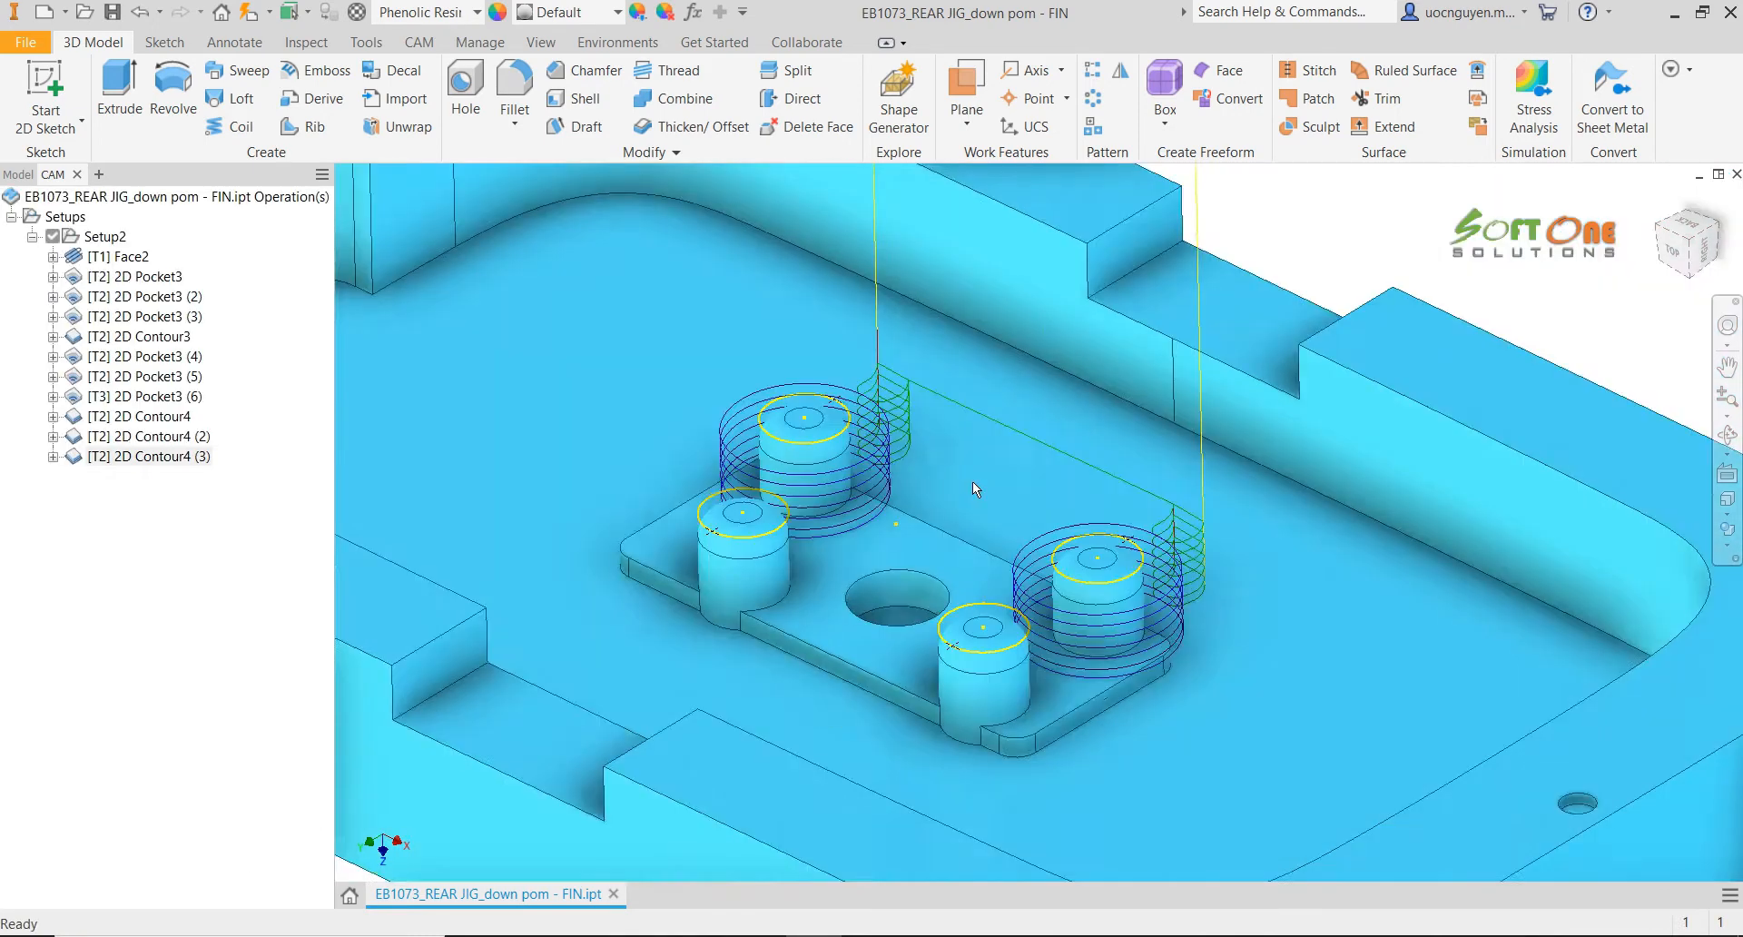
Display the 2D Contour4 (2) and 2D Contour4 (3) toolpaths together and examine their passes and entries around the four pins
scroll(972, 481, down, 3)
ctrl+click(174, 438)
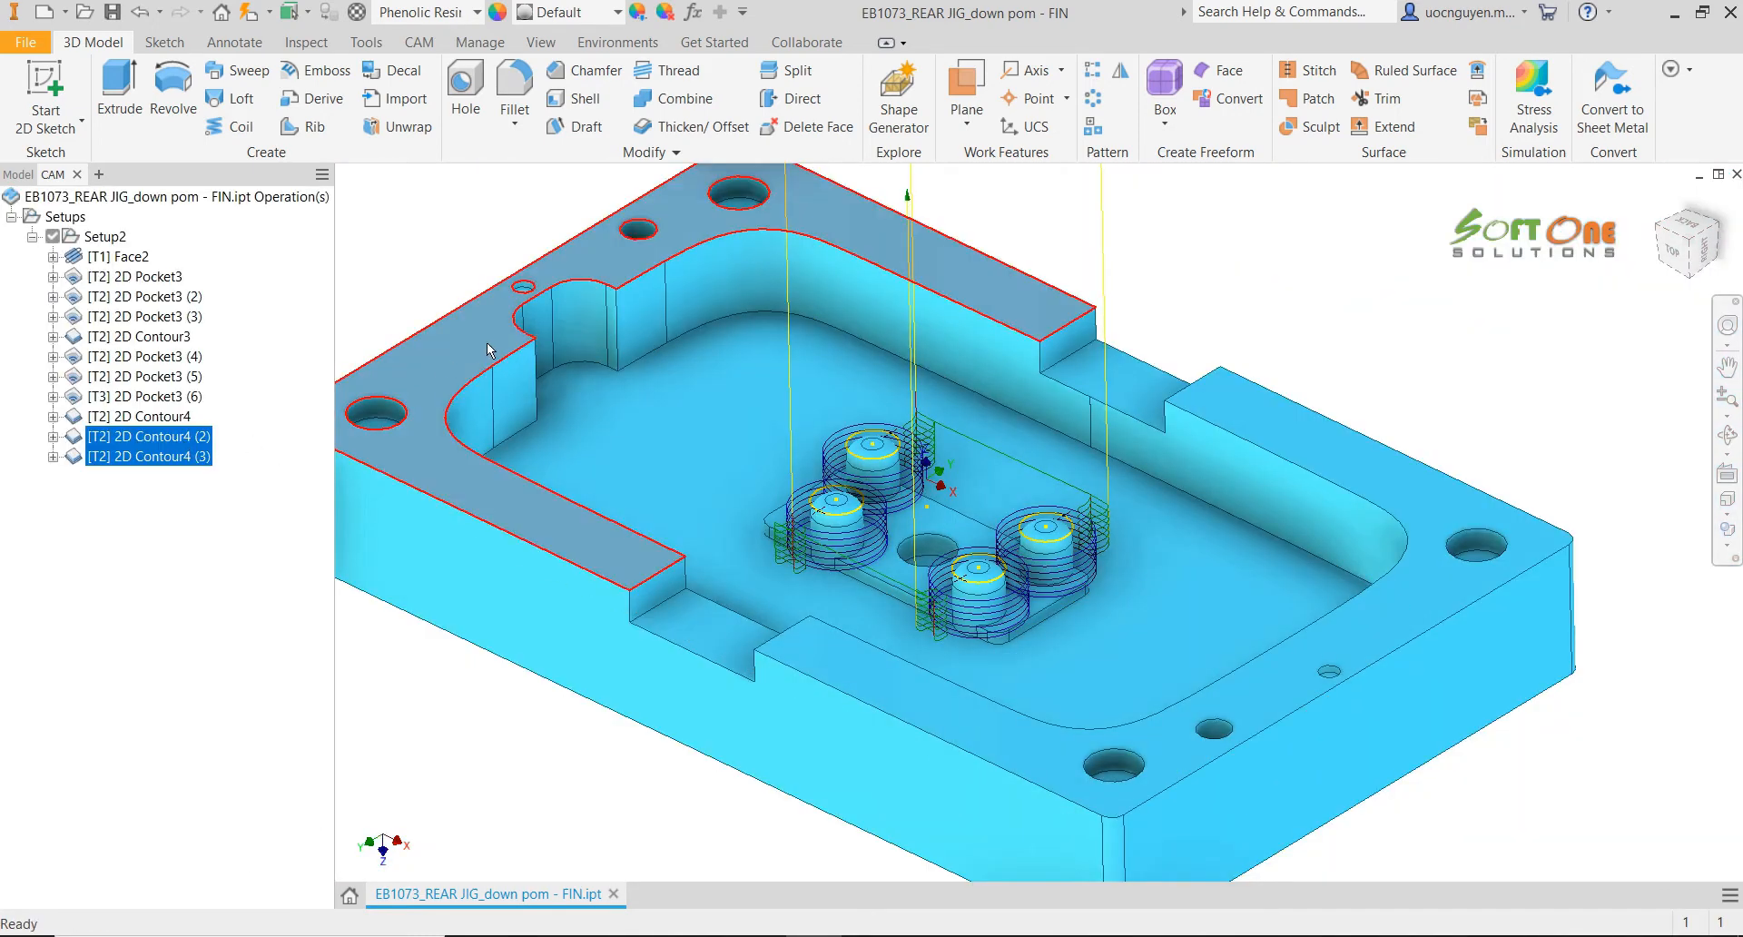
drag(1688, 234, 1427, 364)
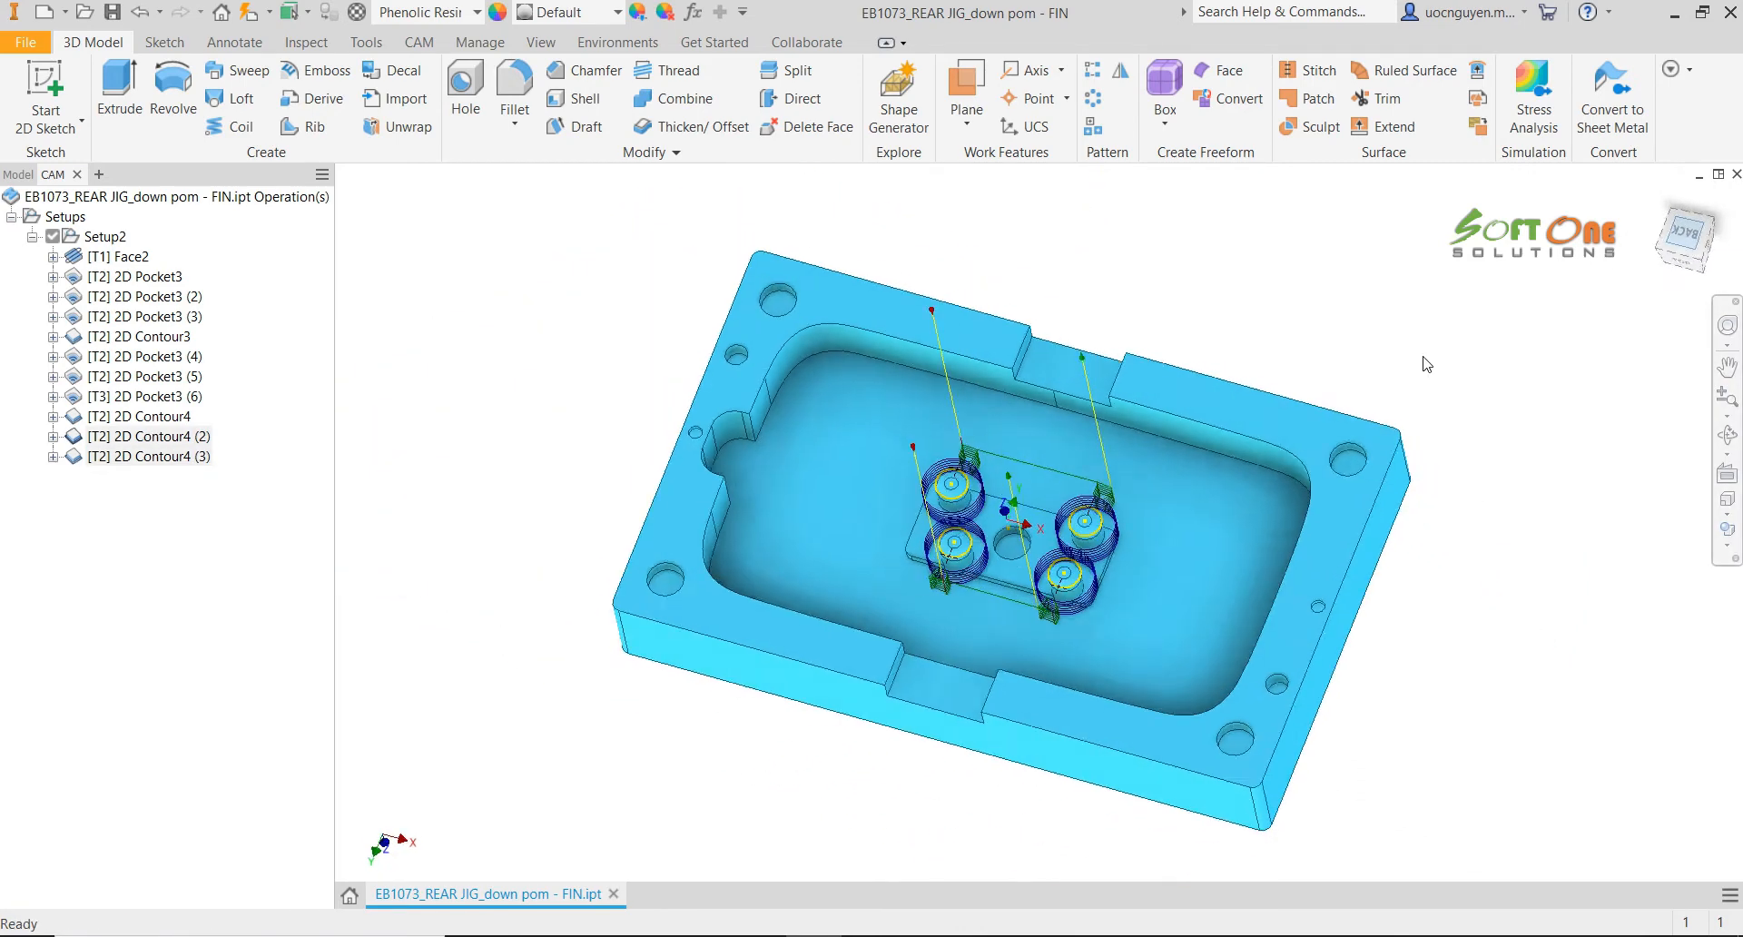
scroll(1001, 481, up, 5)
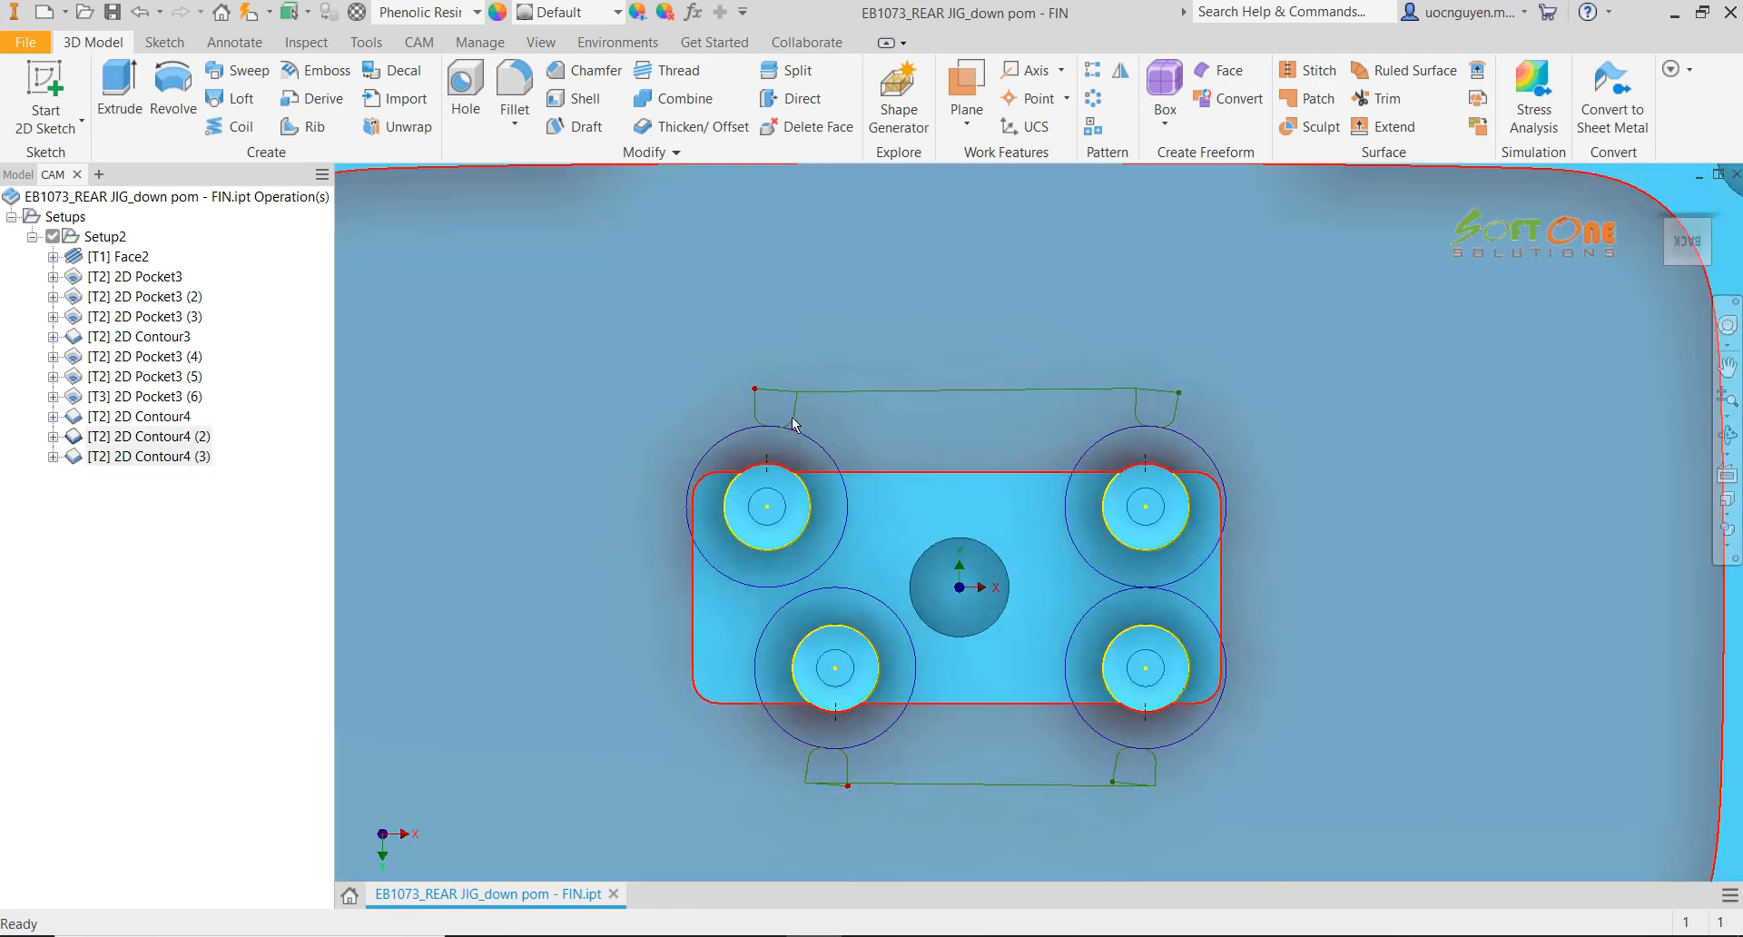
scroll(979, 416, down, 5)
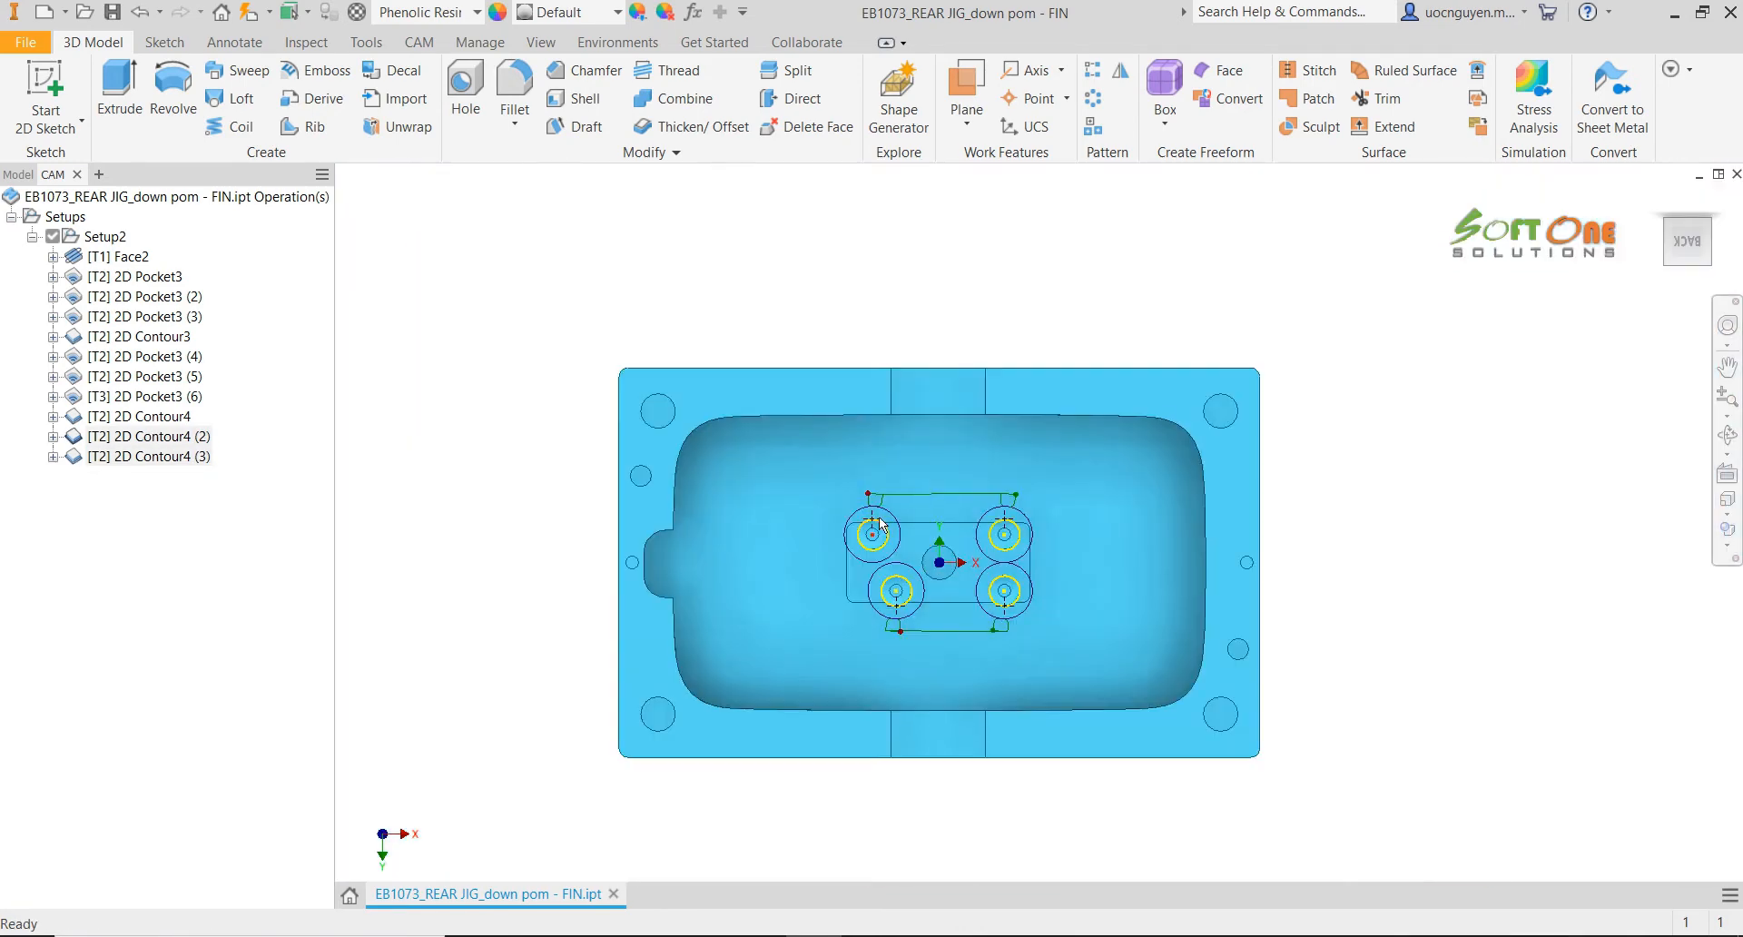
shift+middle_drag(979, 417, 894, 545)
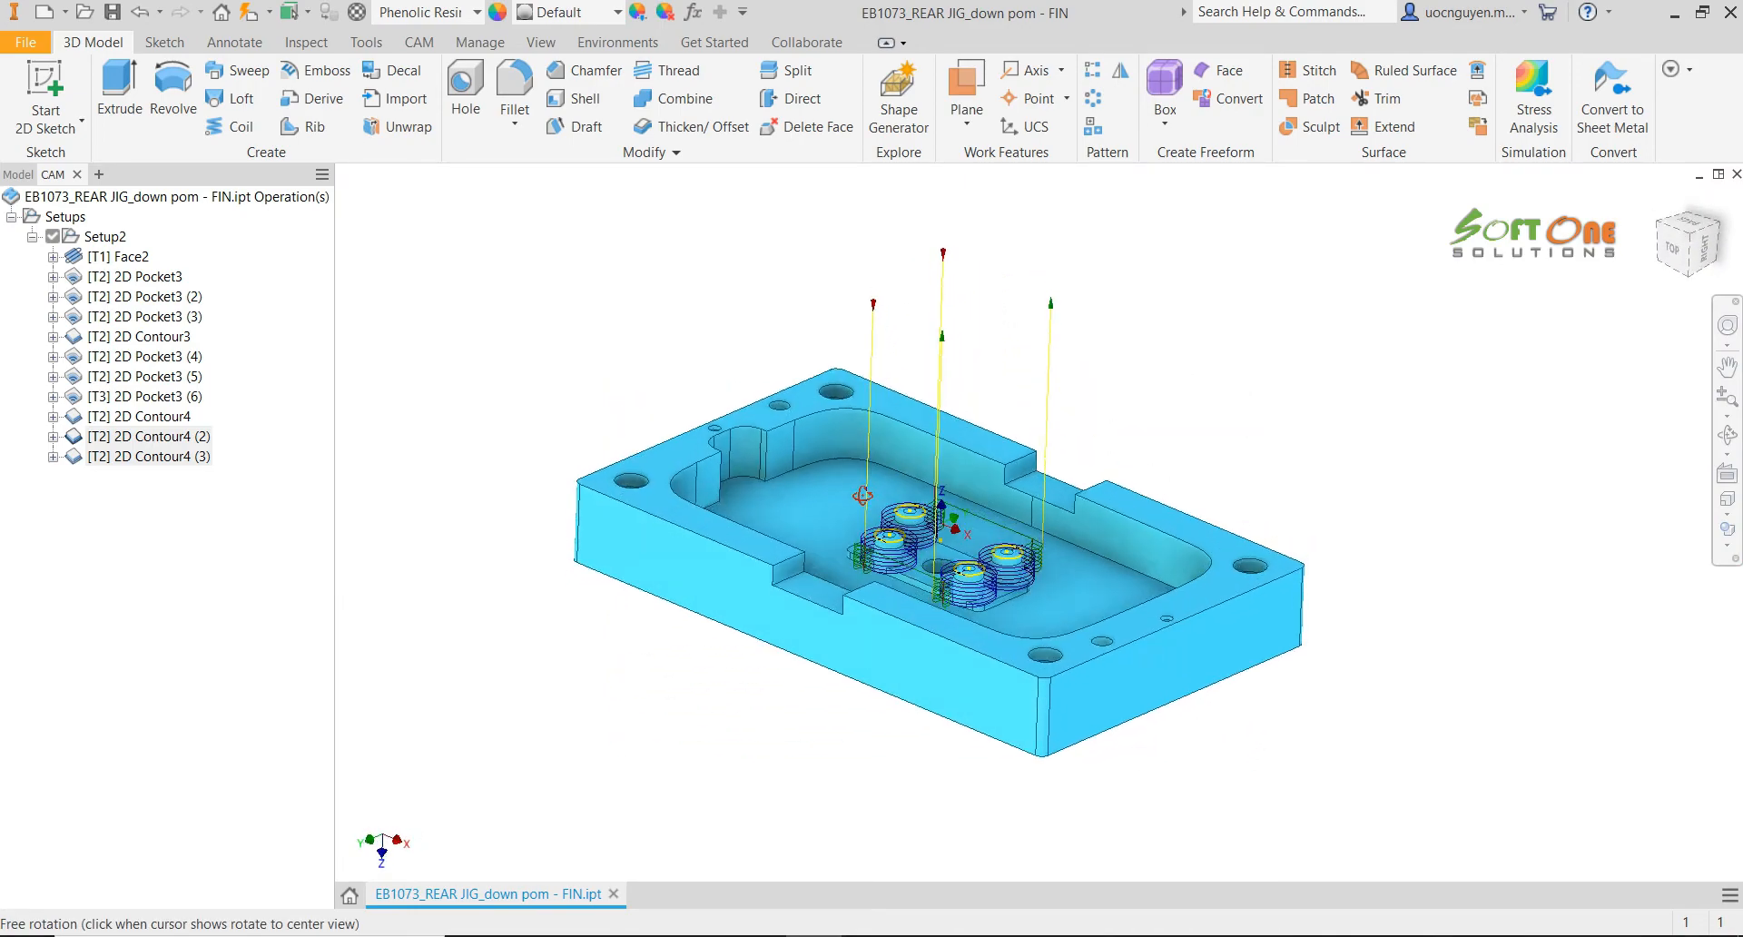
scroll(886, 553, up, 5)
scroll(863, 570, down, 6)
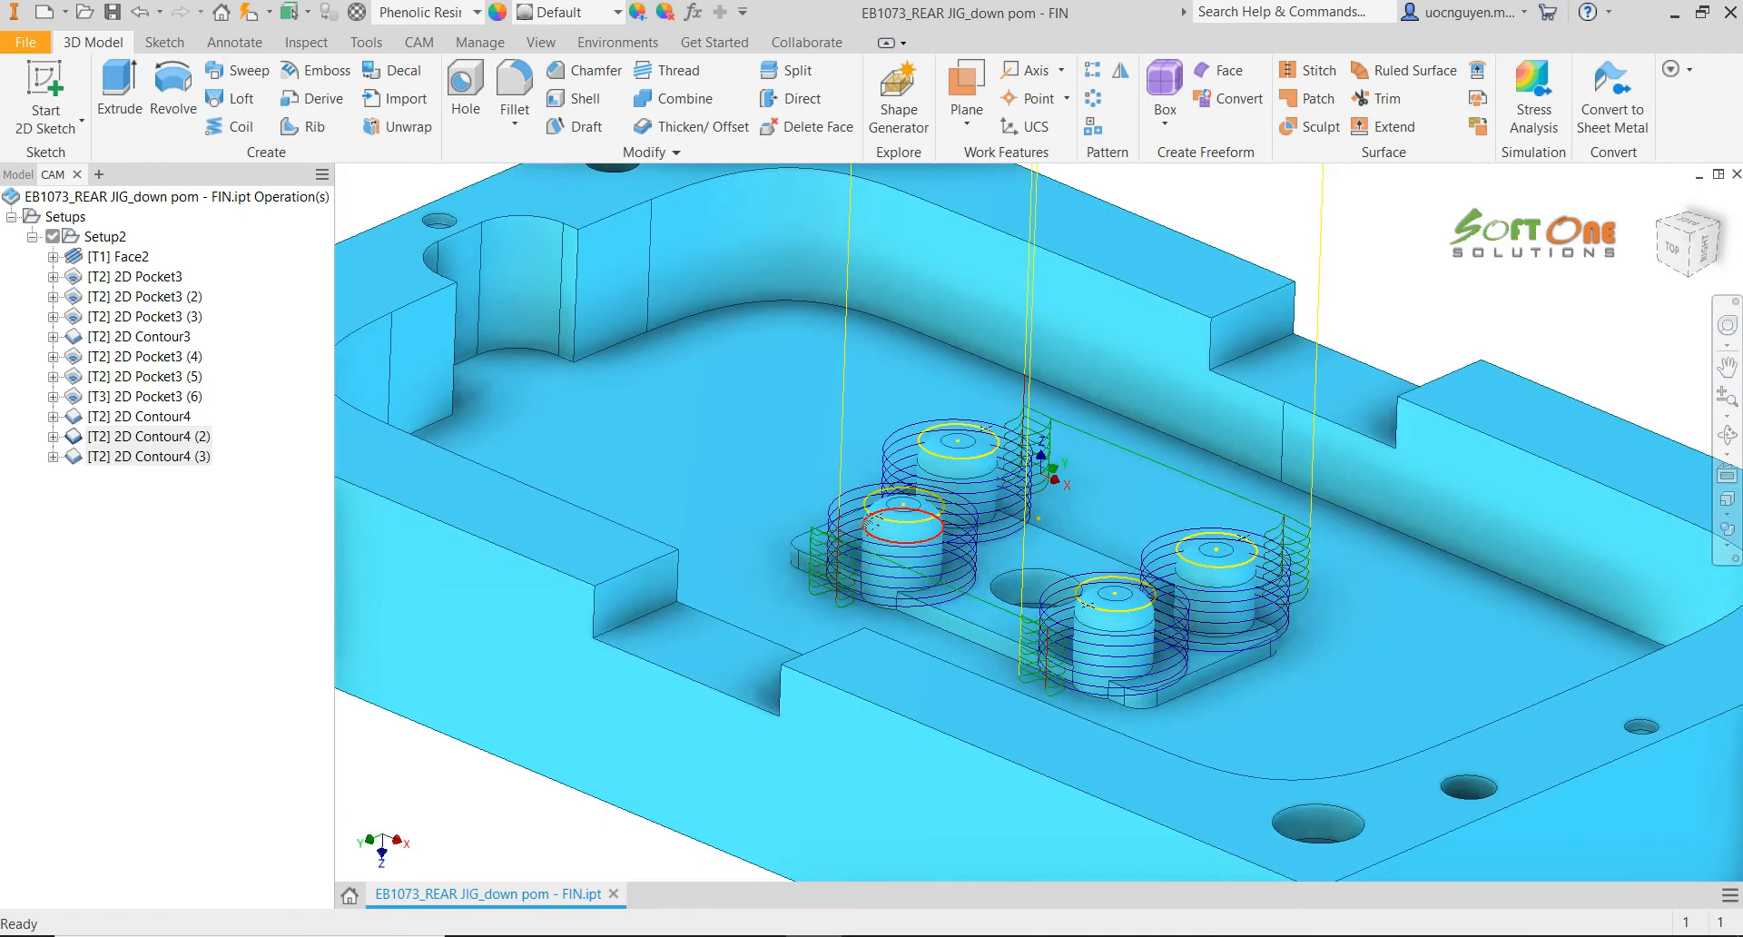
middle_drag(871, 554, 960, 545)
scroll(961, 545, down, 2)
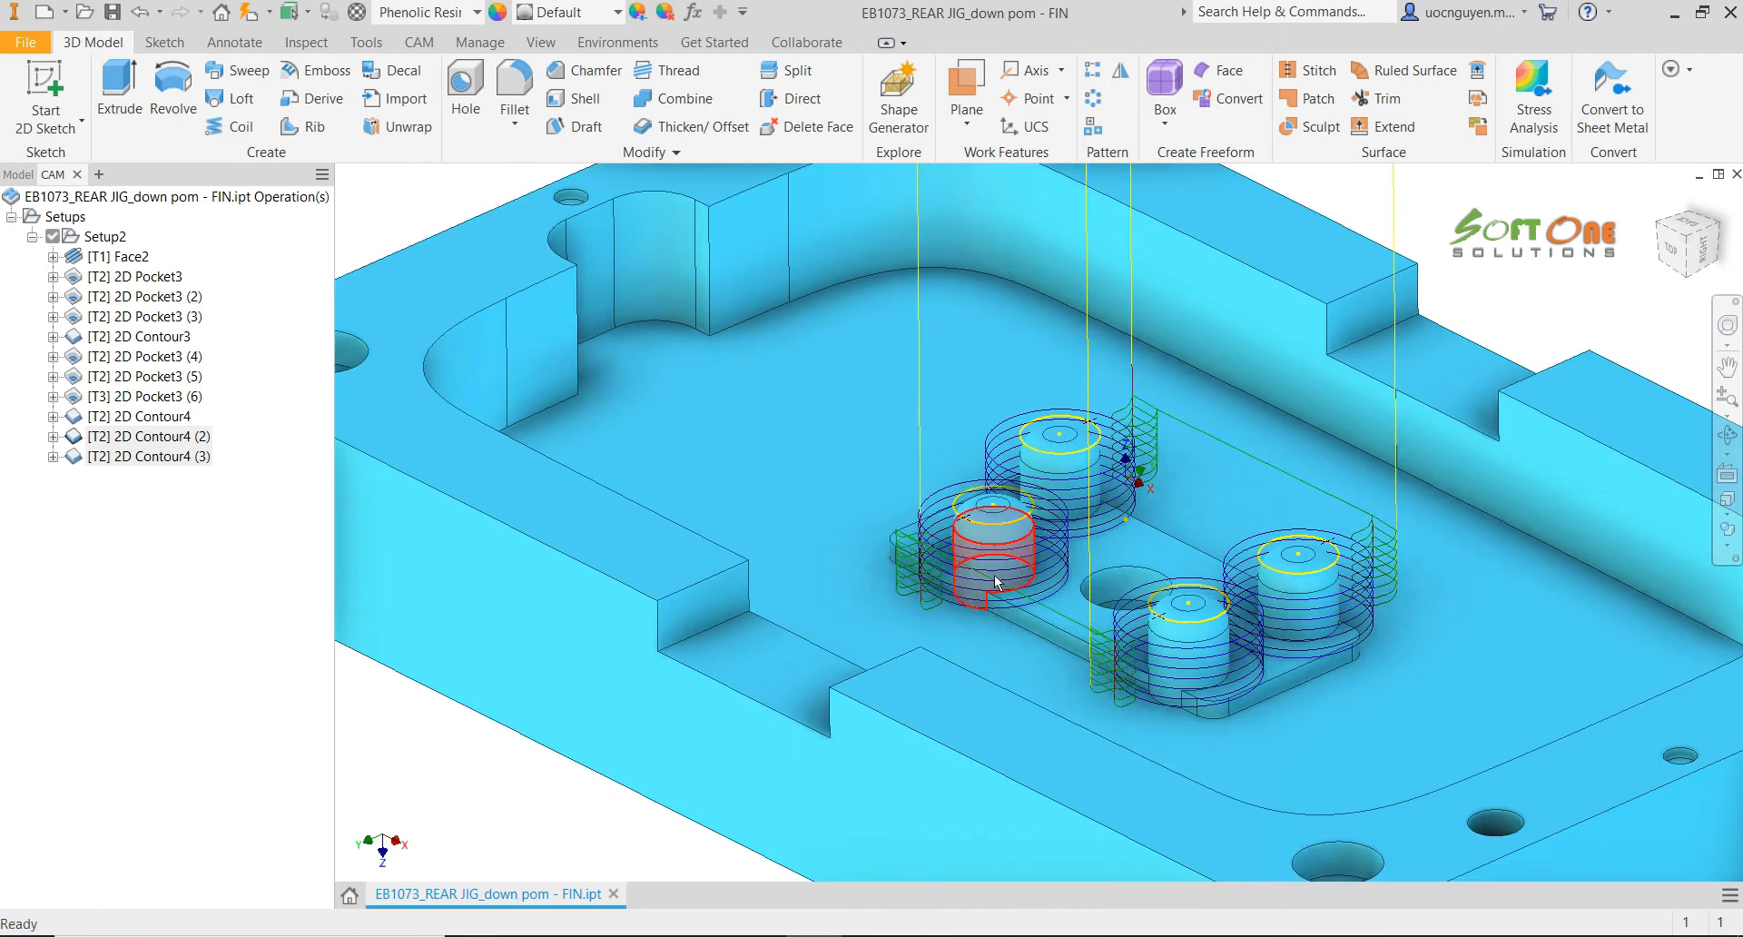
scroll(994, 574, down, 3)
Hide Sketch3 in the model
click(18, 173)
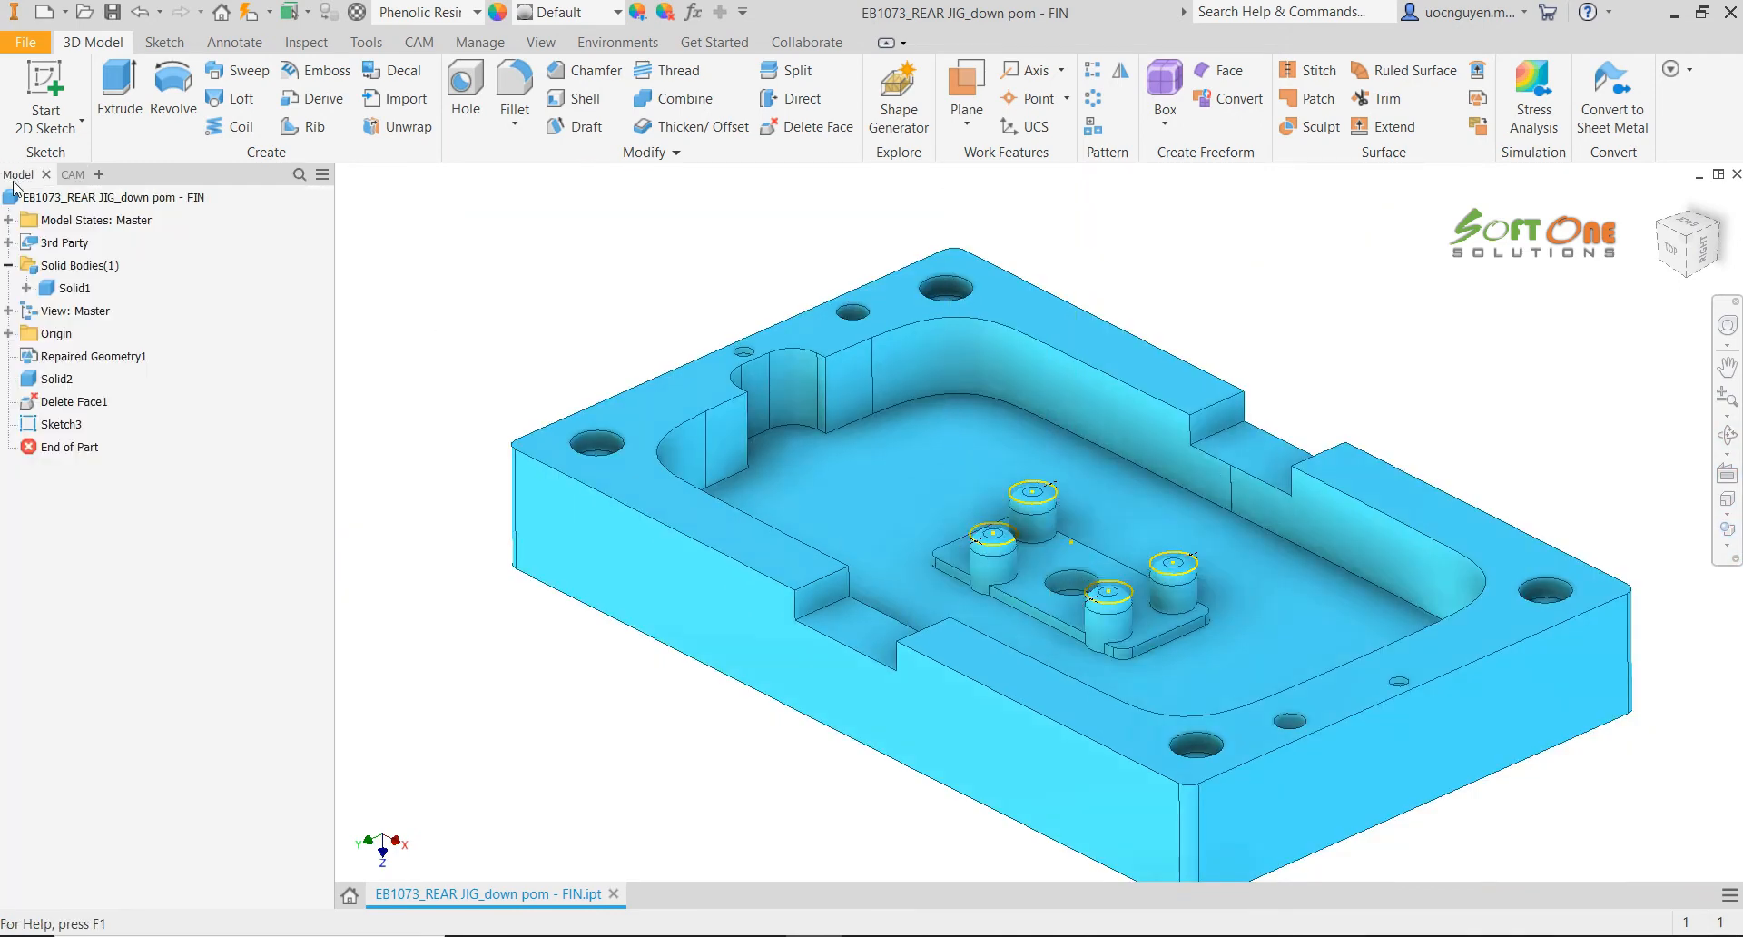
right_click(50, 425)
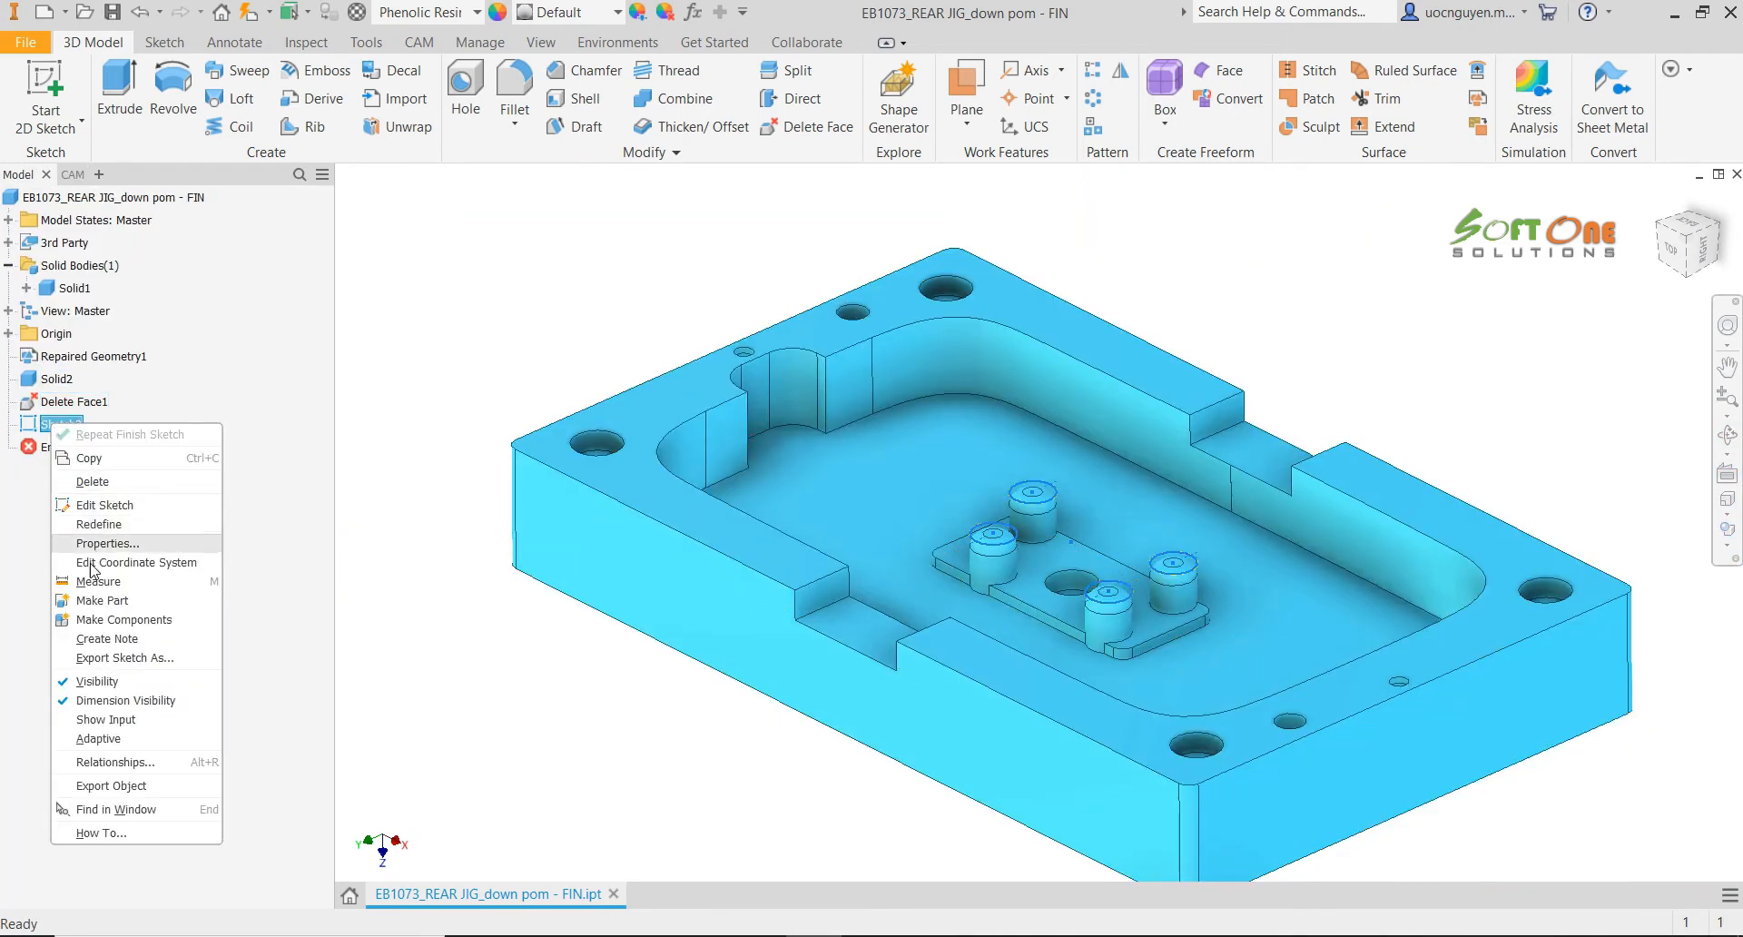
click(90, 682)
middle_drag(944, 553, 995, 531)
shift+middle_drag(995, 531, 993, 568)
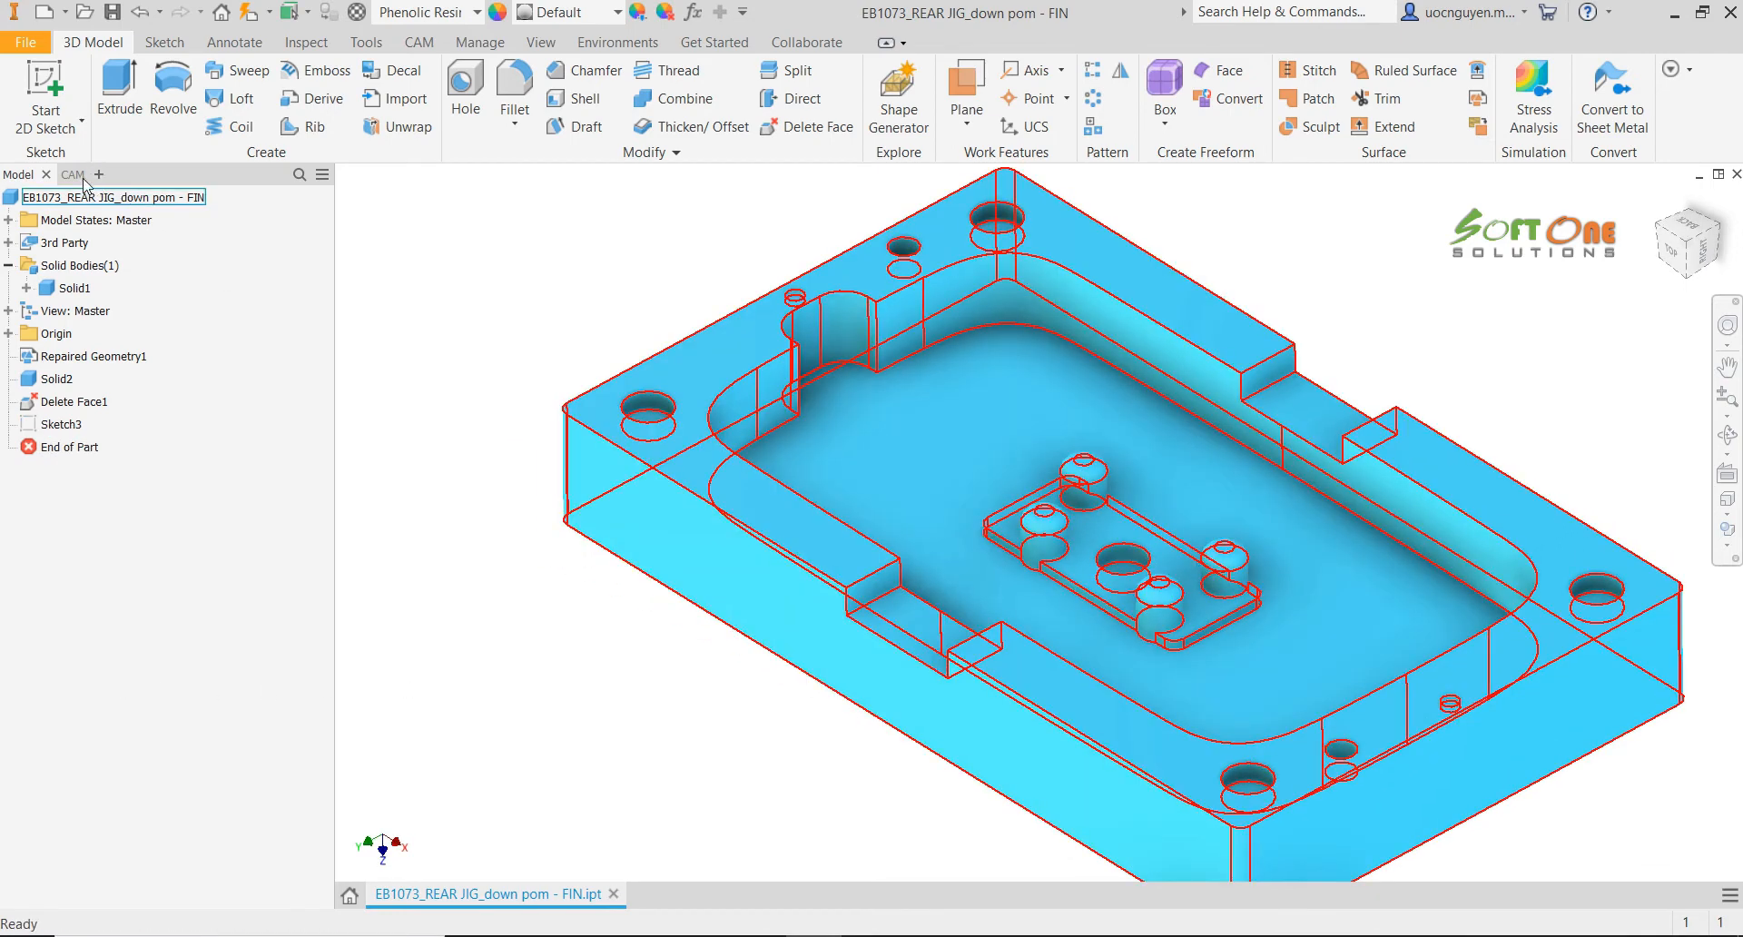
Check the toolpaths of 2D Contour4, 2D Contour4 (2) and 2D Contour4 (3) one by one, and duplicate 2D Contour4 (3)
click(77, 176)
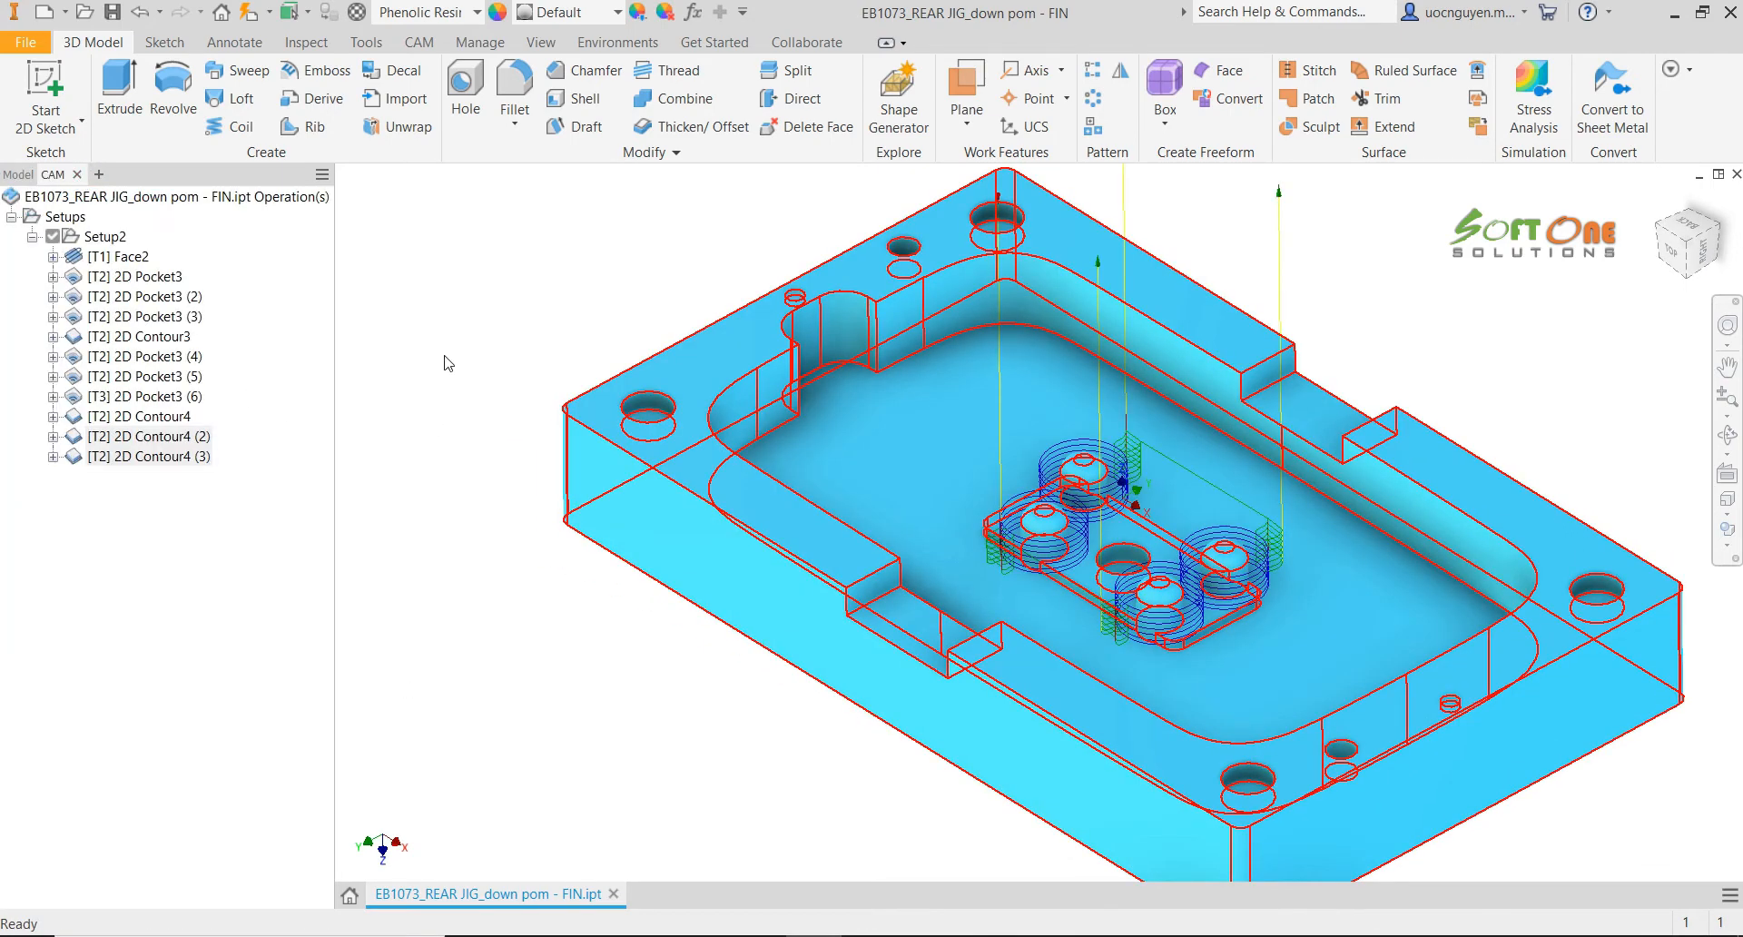
click(156, 419)
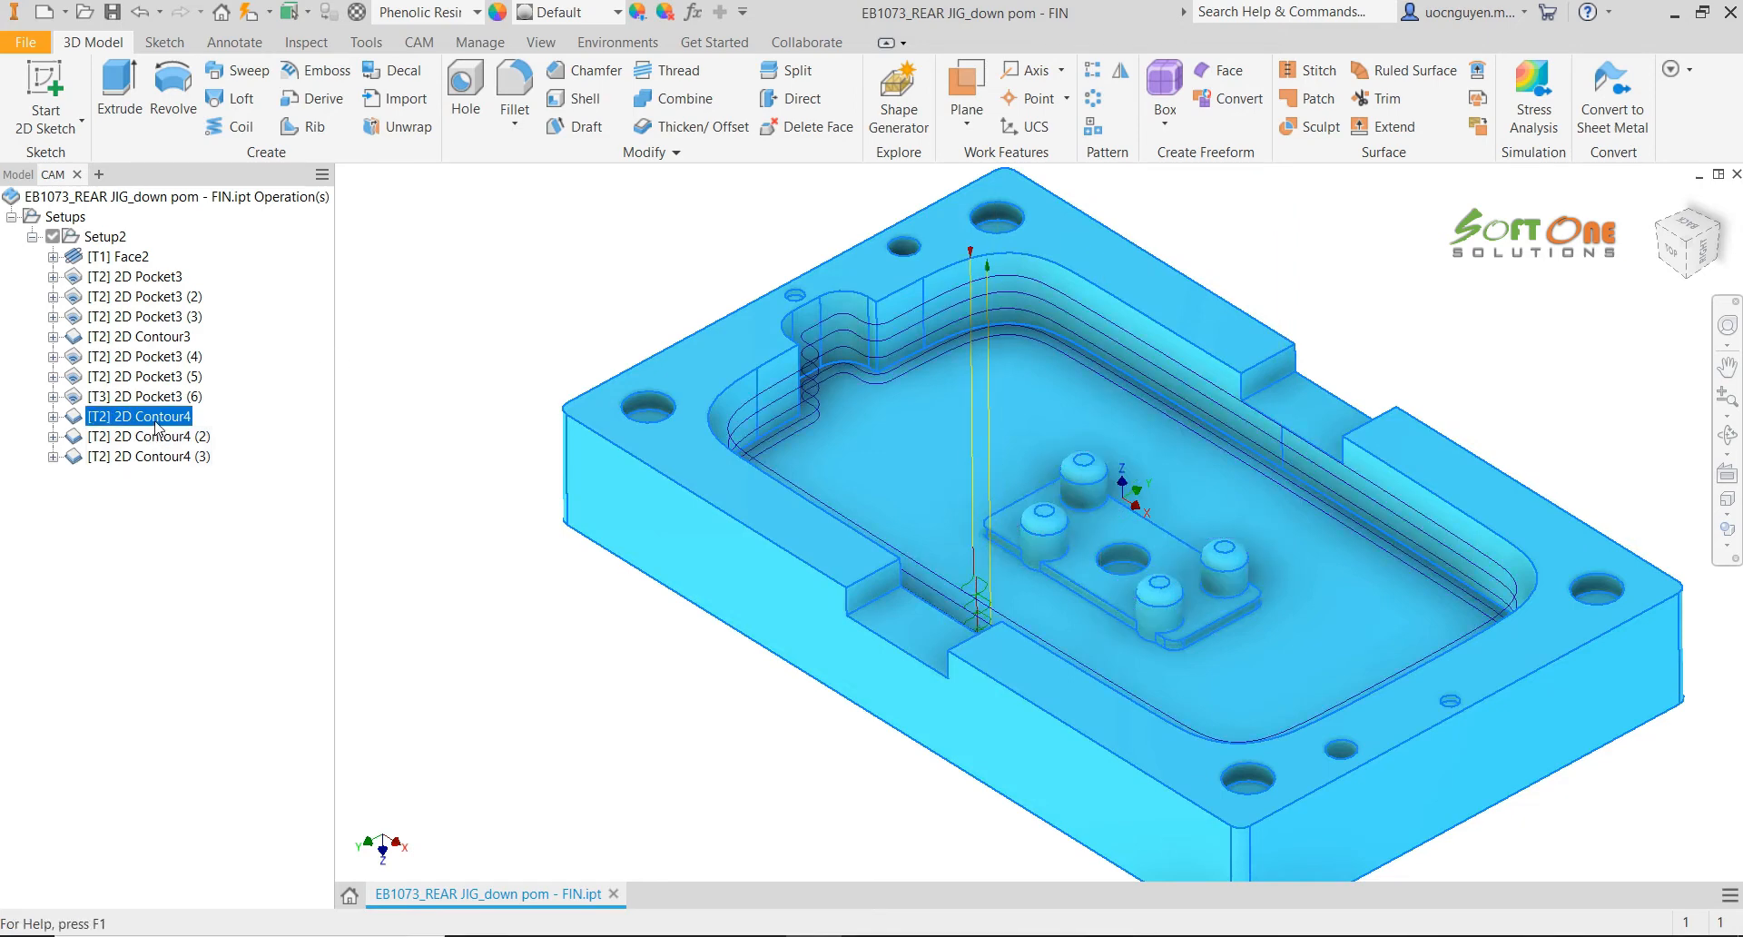
click(157, 439)
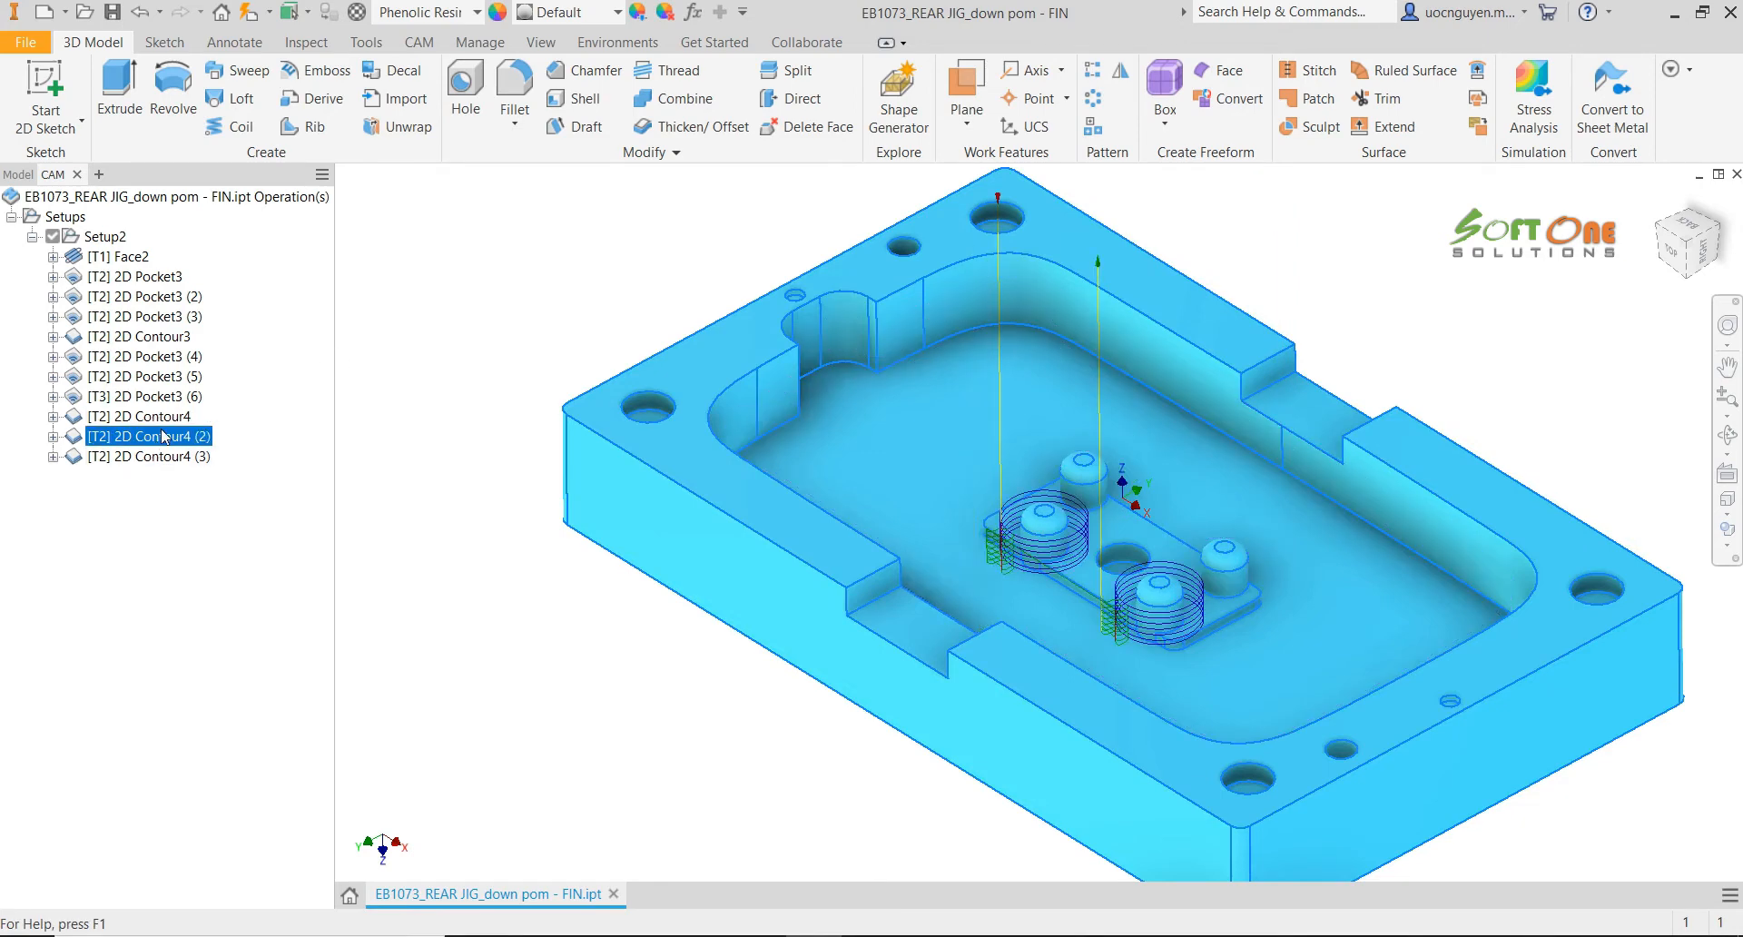
click(164, 456)
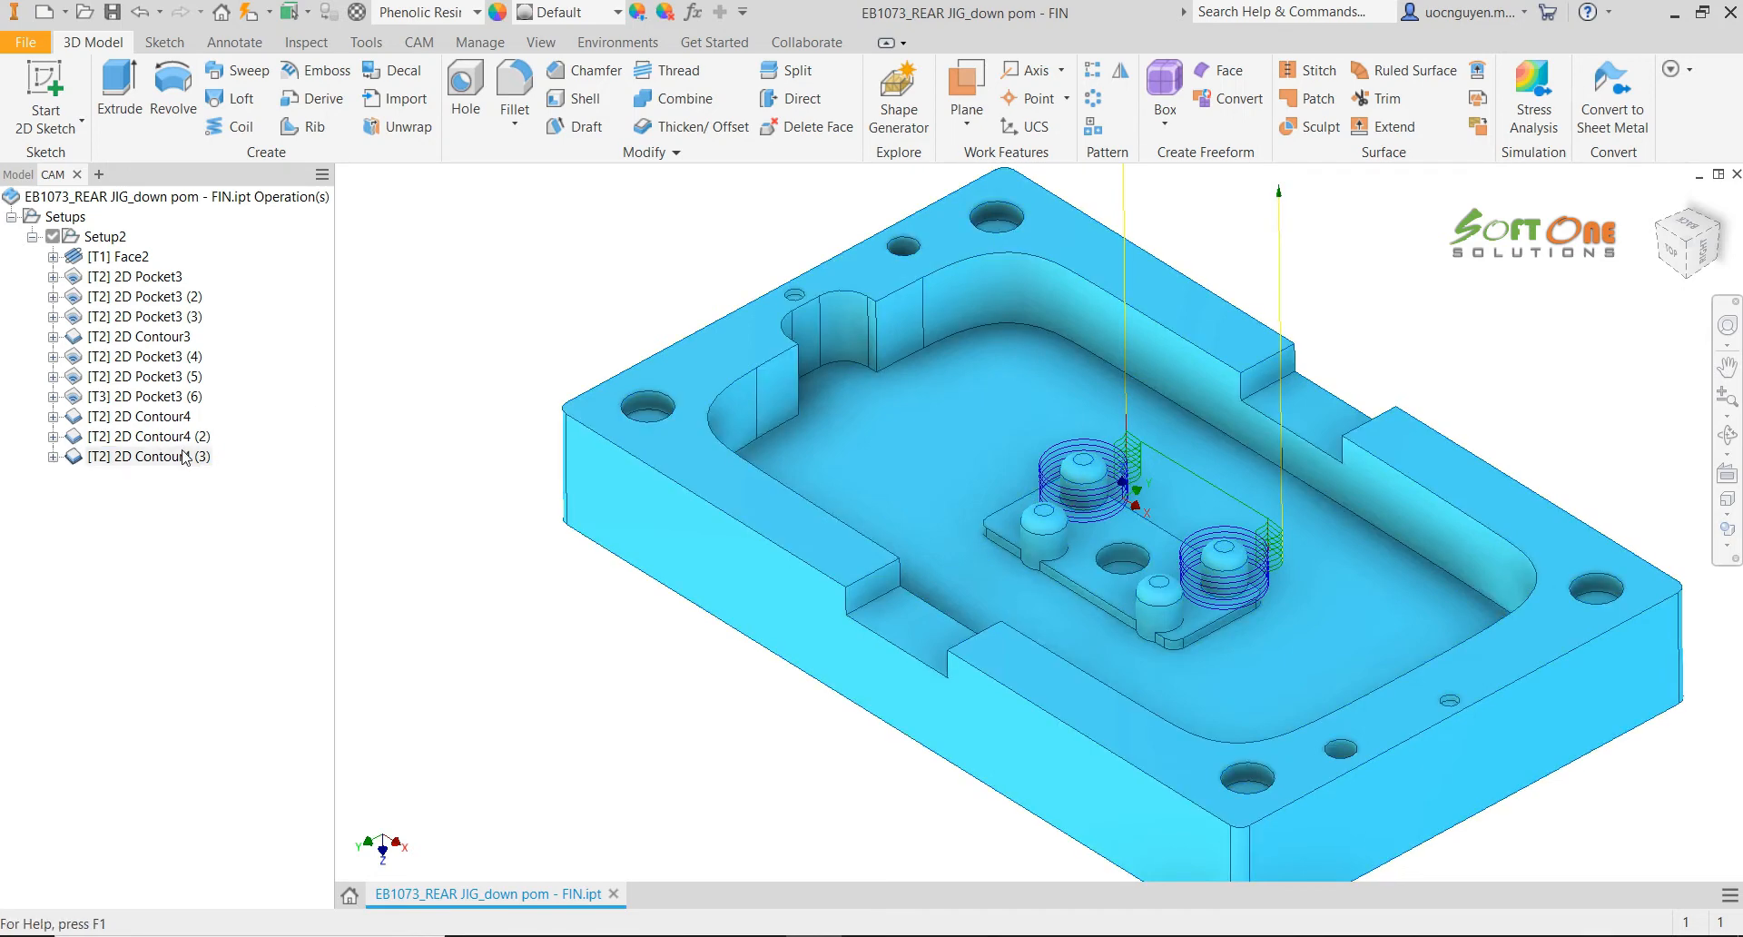
right_click(178, 455)
click(222, 718)
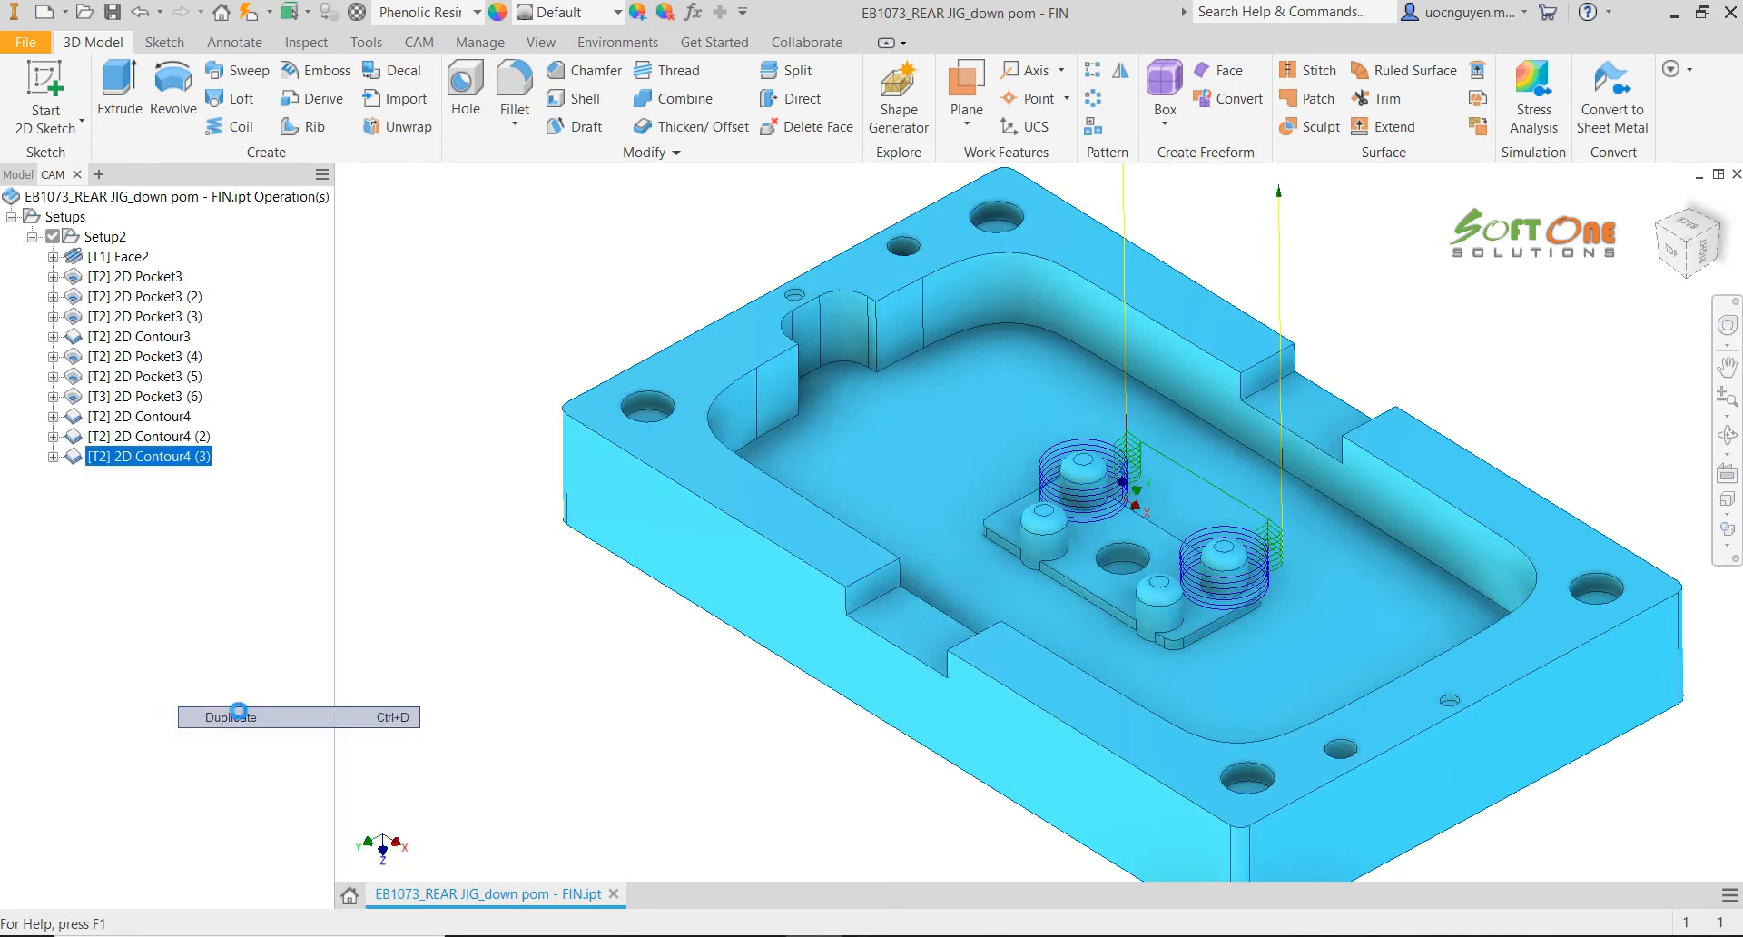
Replace the contour selection of 2D Contour4 (4) with the raised plate's outer outline at the pocket floor
right_click(180, 488)
click(214, 423)
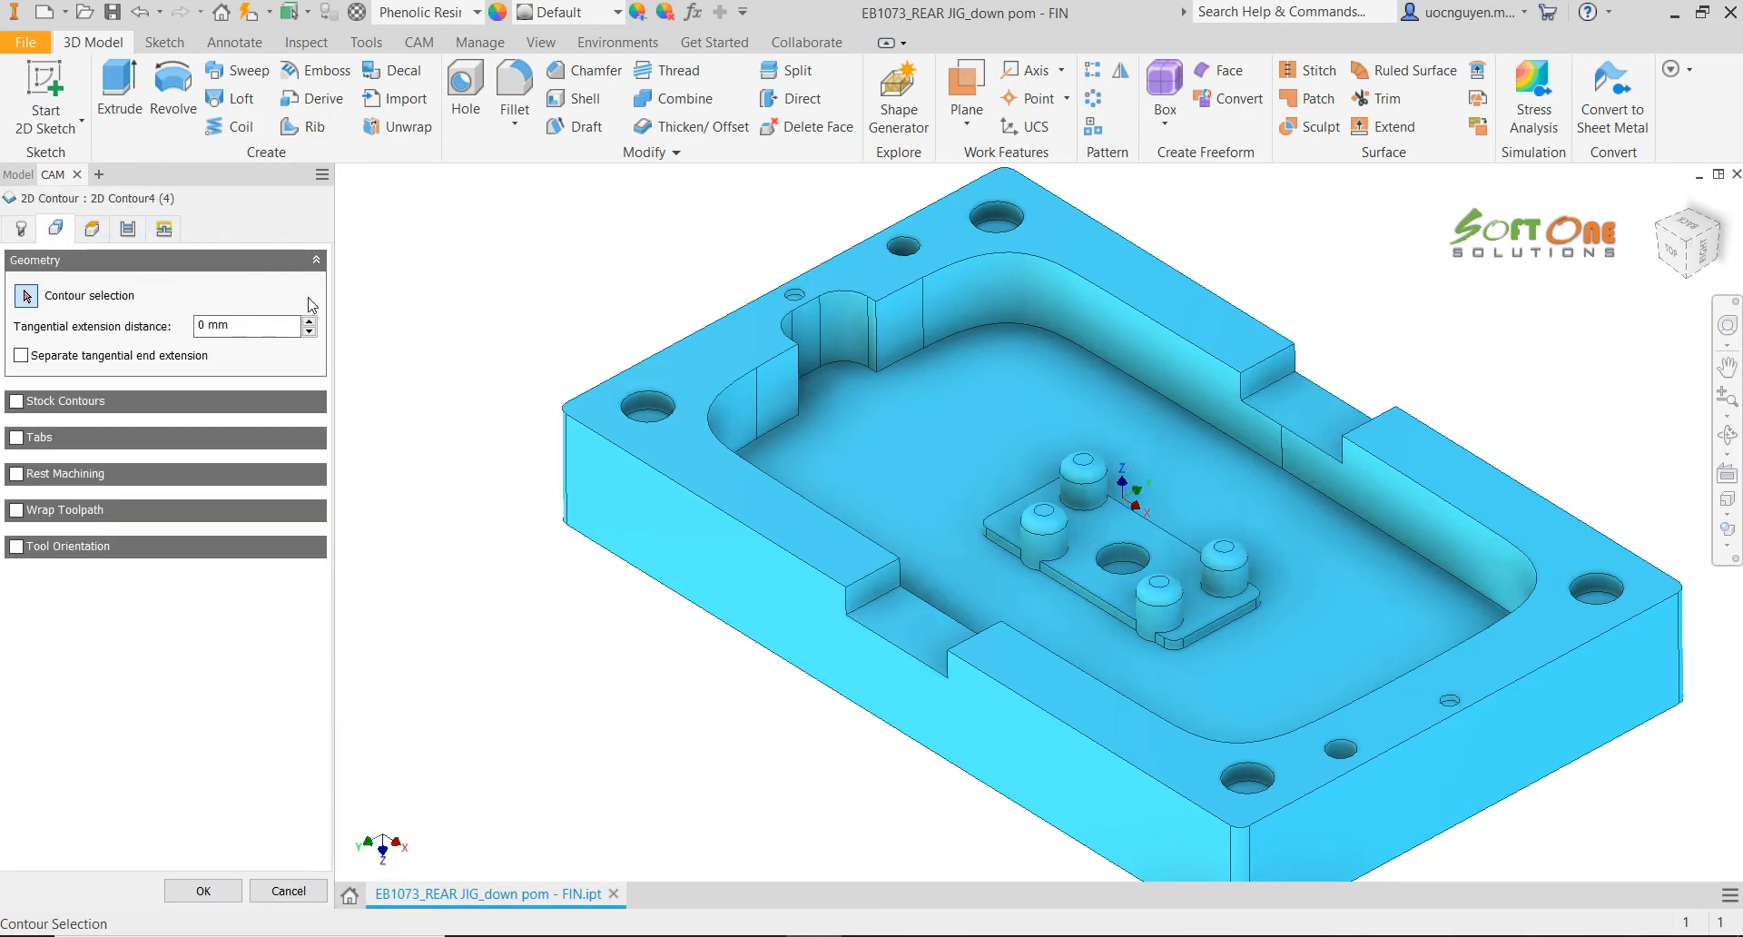
click(1084, 598)
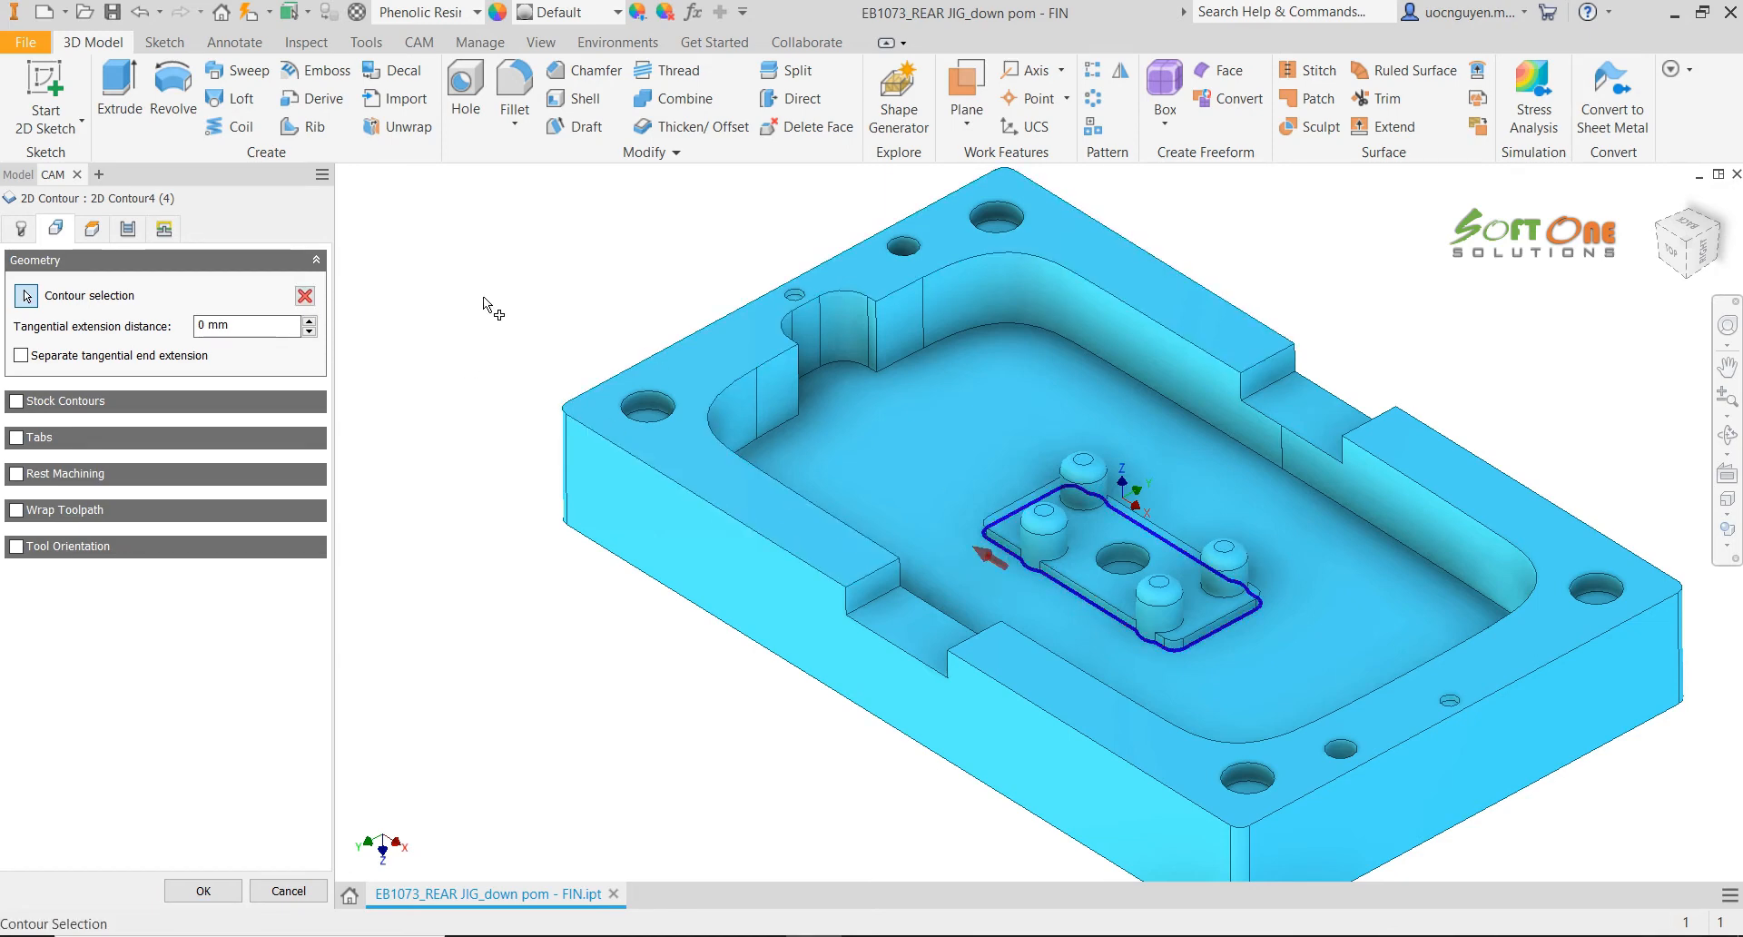
Clear the top and bottom height references of 2D Contour4 (4) and set the bottom reference at the plate's lower edge
click(103, 233)
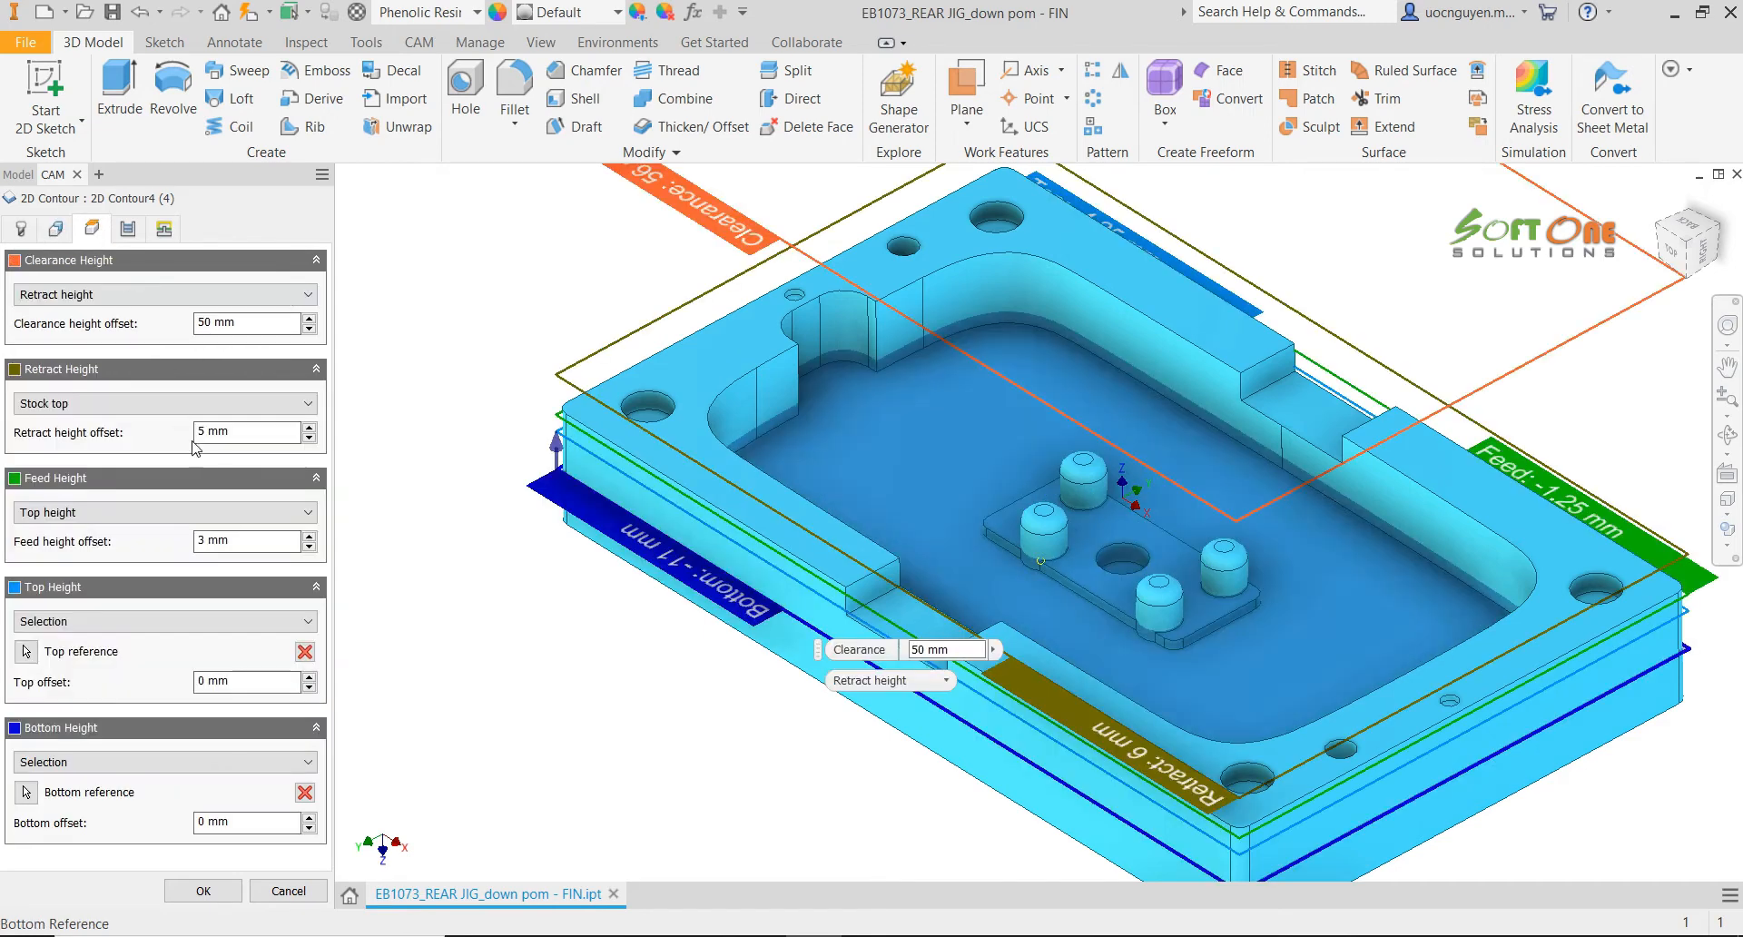
click(305, 792)
click(306, 653)
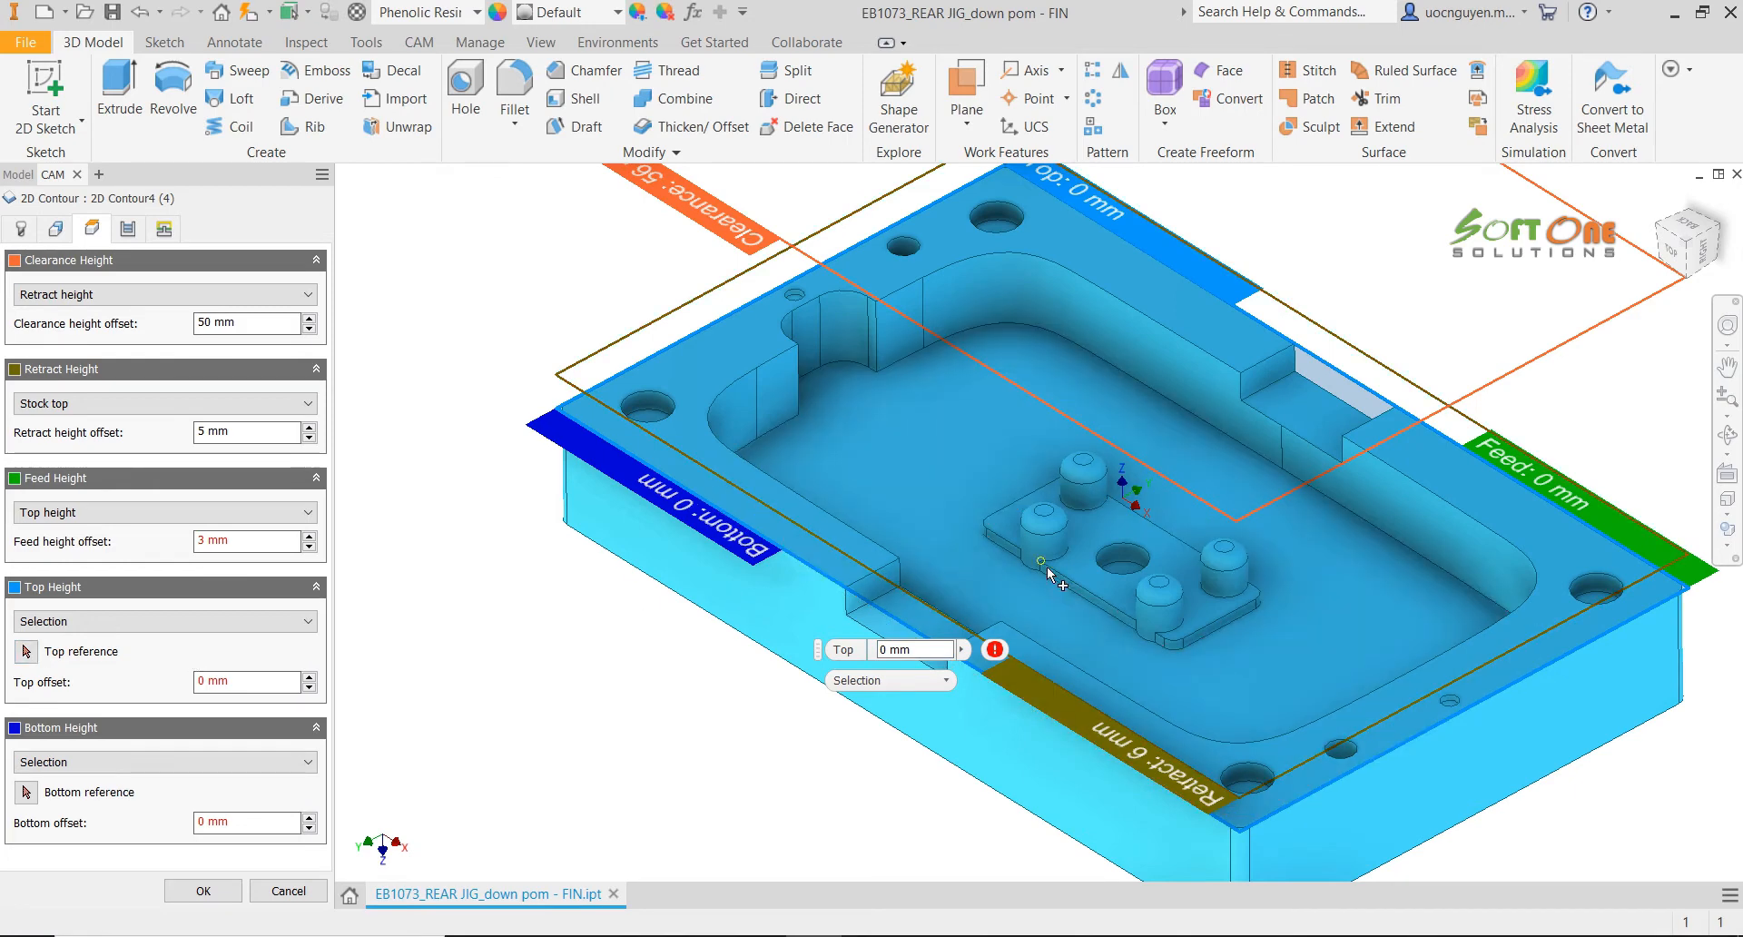
click(83, 799)
click(1021, 565)
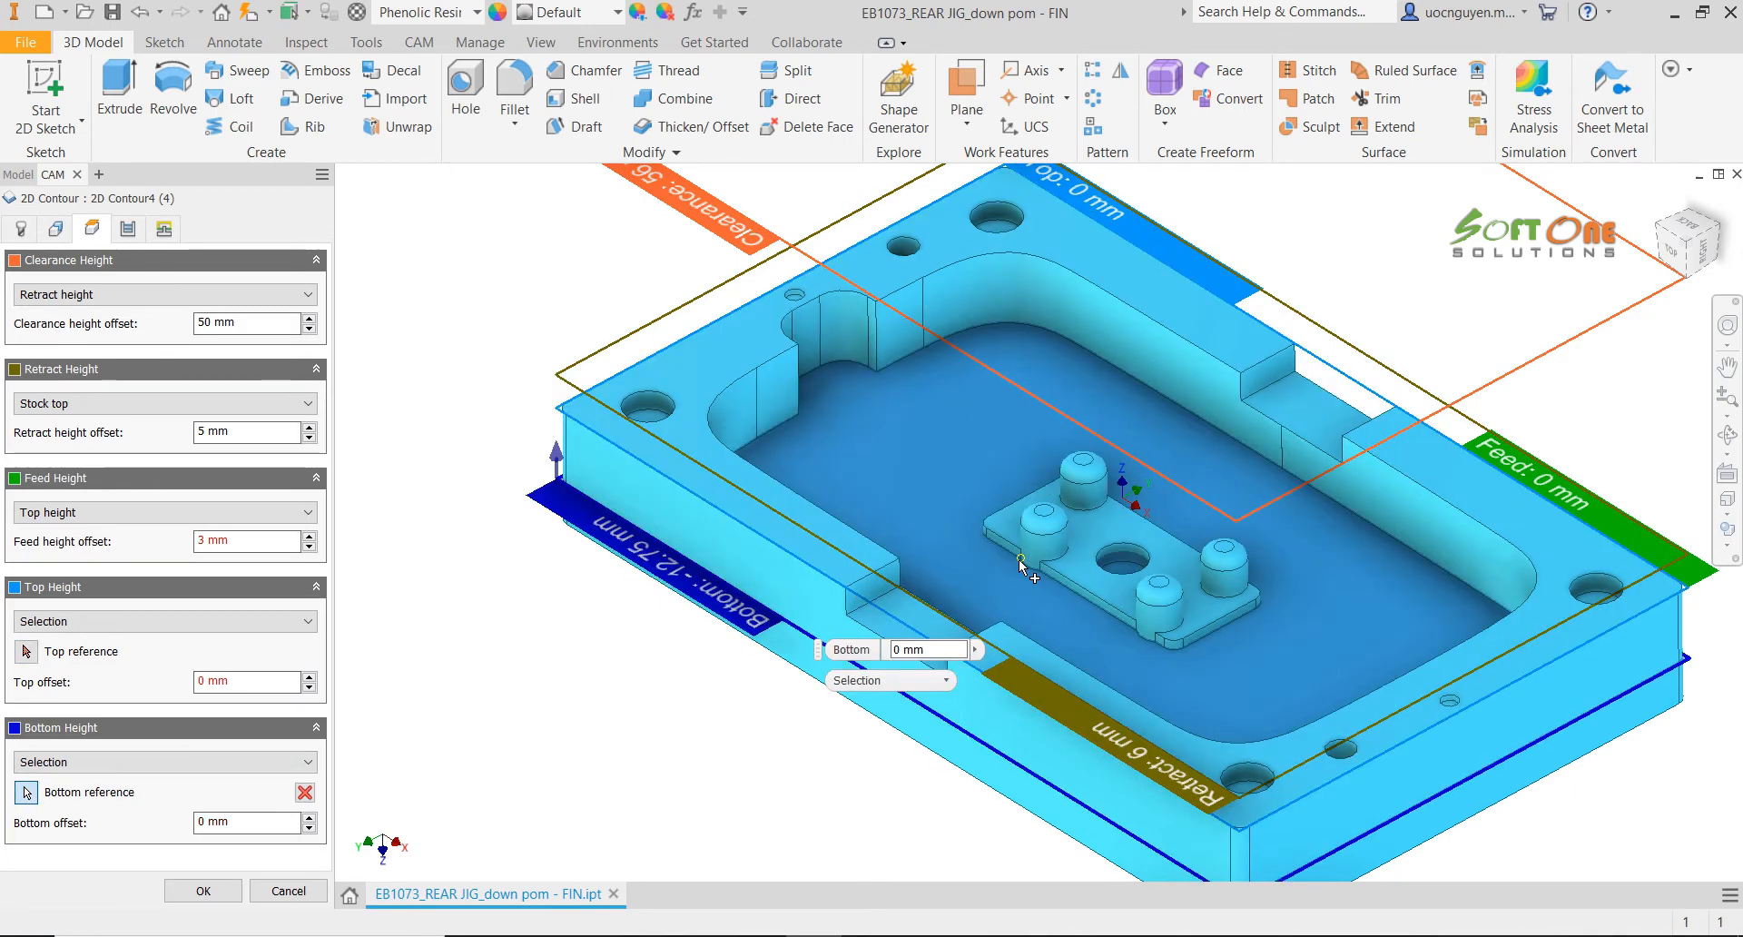
Remove the inherited entry positions from 2D Contour4 (4) and try to accept the operation
click(127, 231)
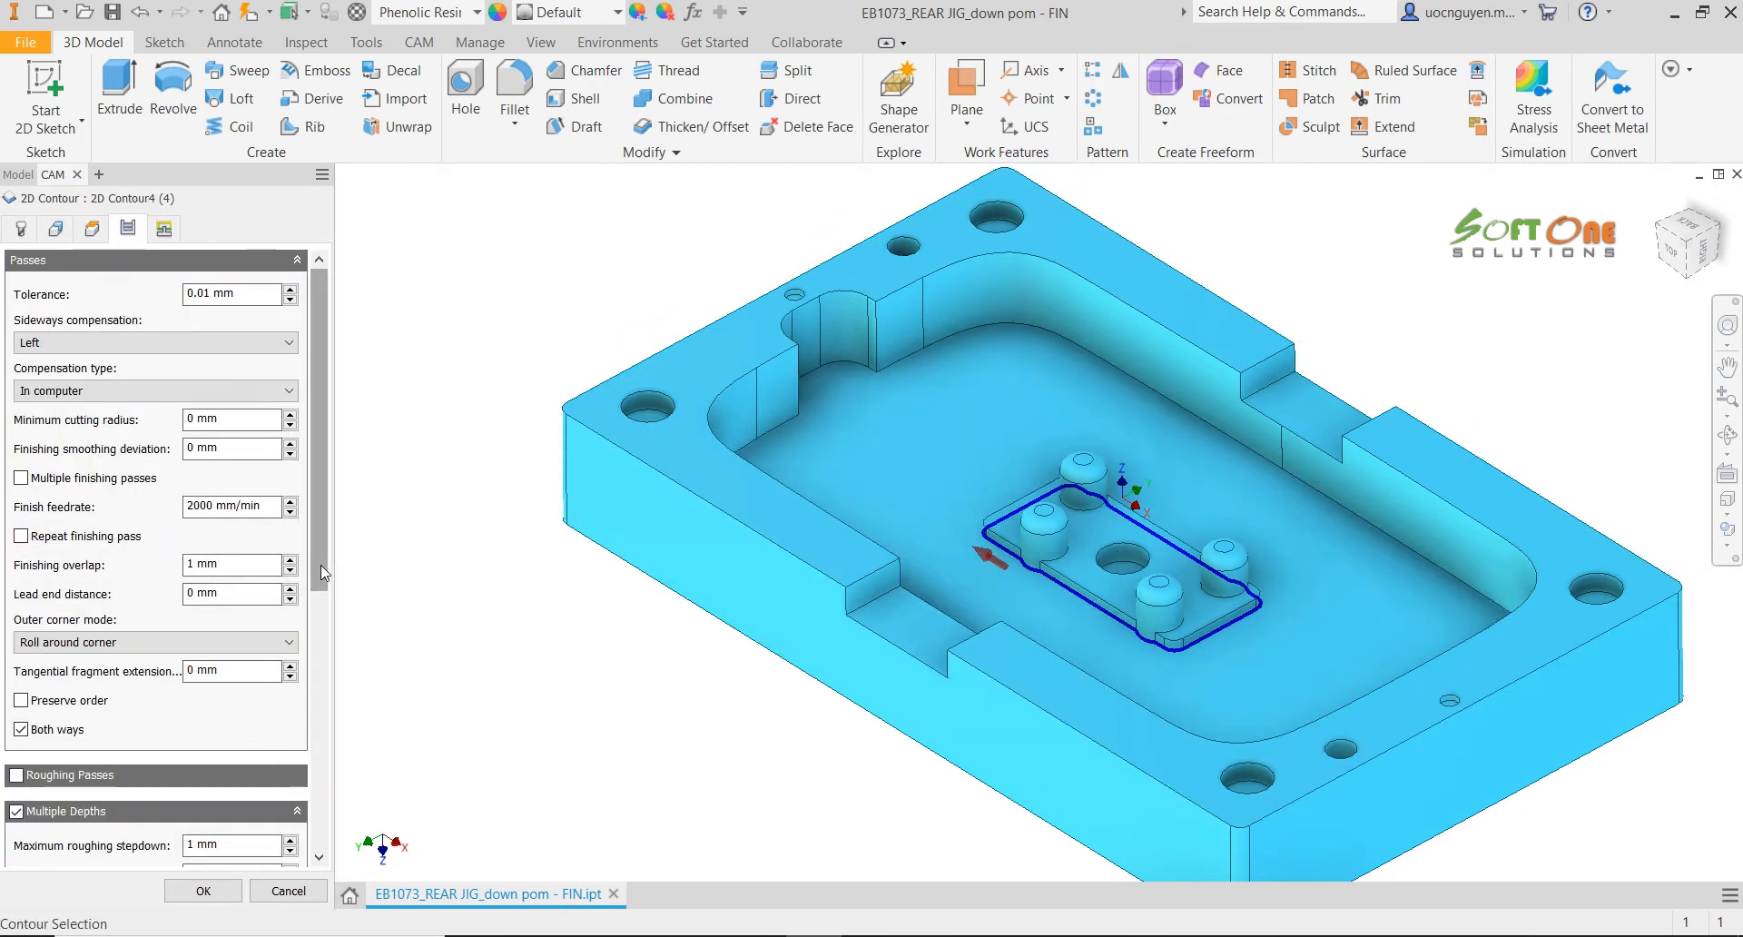
mouse_move(320, 565)
mouse_down()
mouse_move(340, 797)
mouse_move(320, 545)
mouse_up()
click(163, 231)
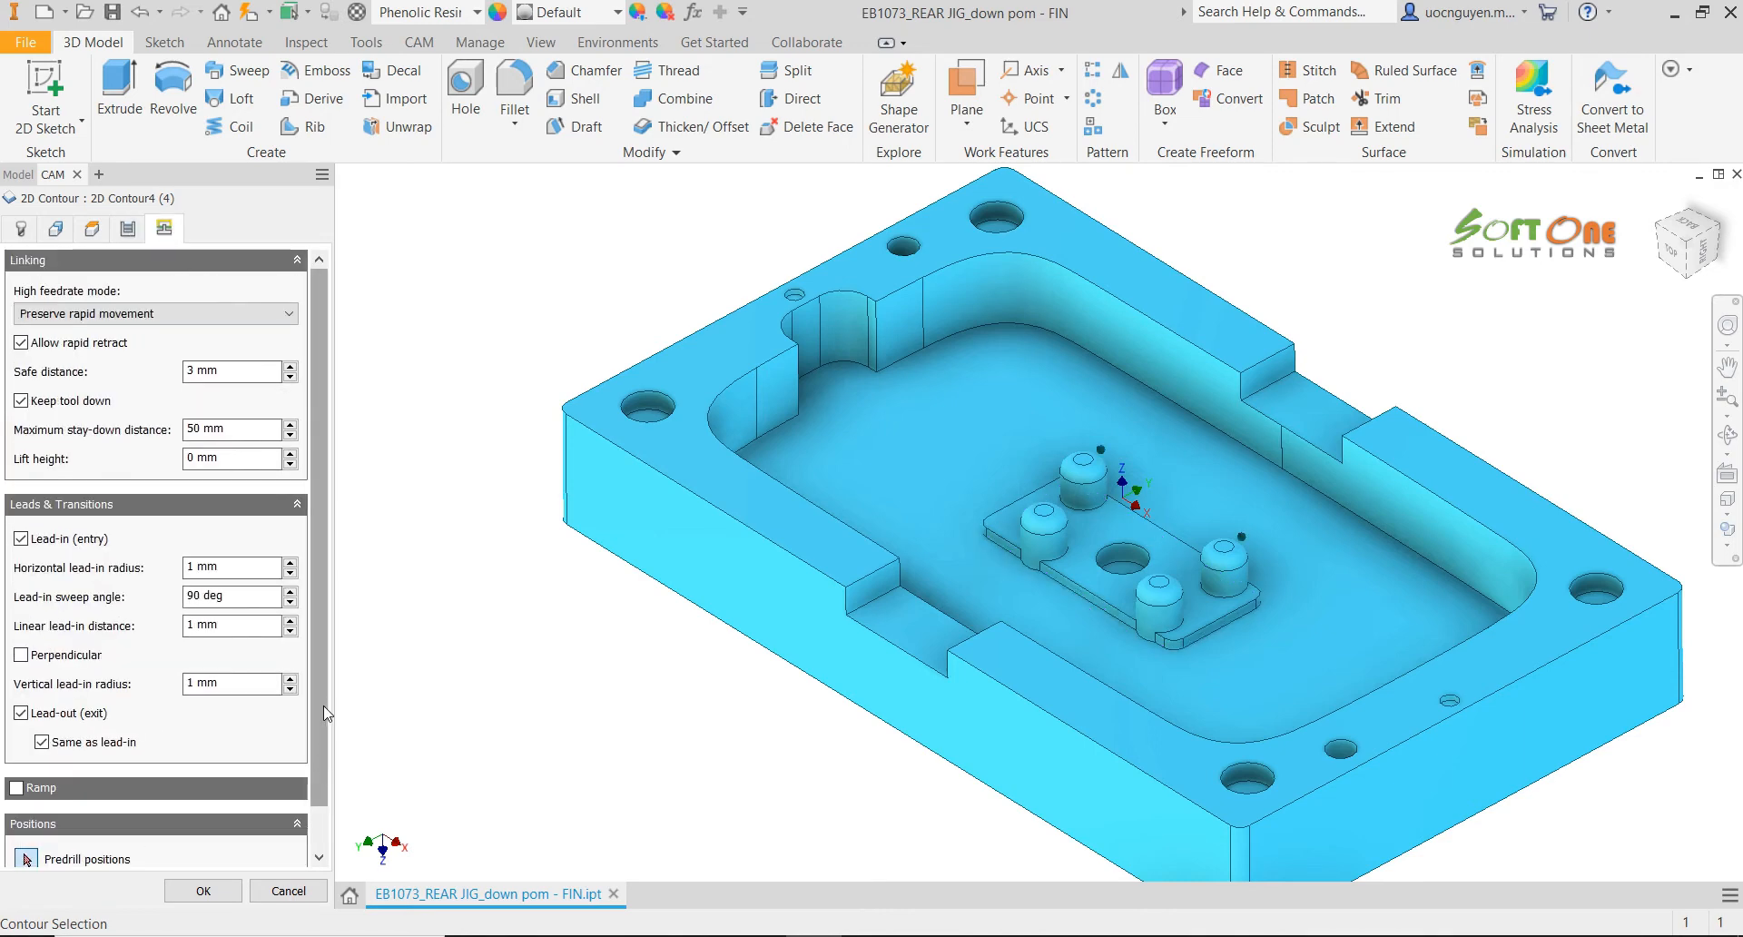
drag(327, 713, 351, 837)
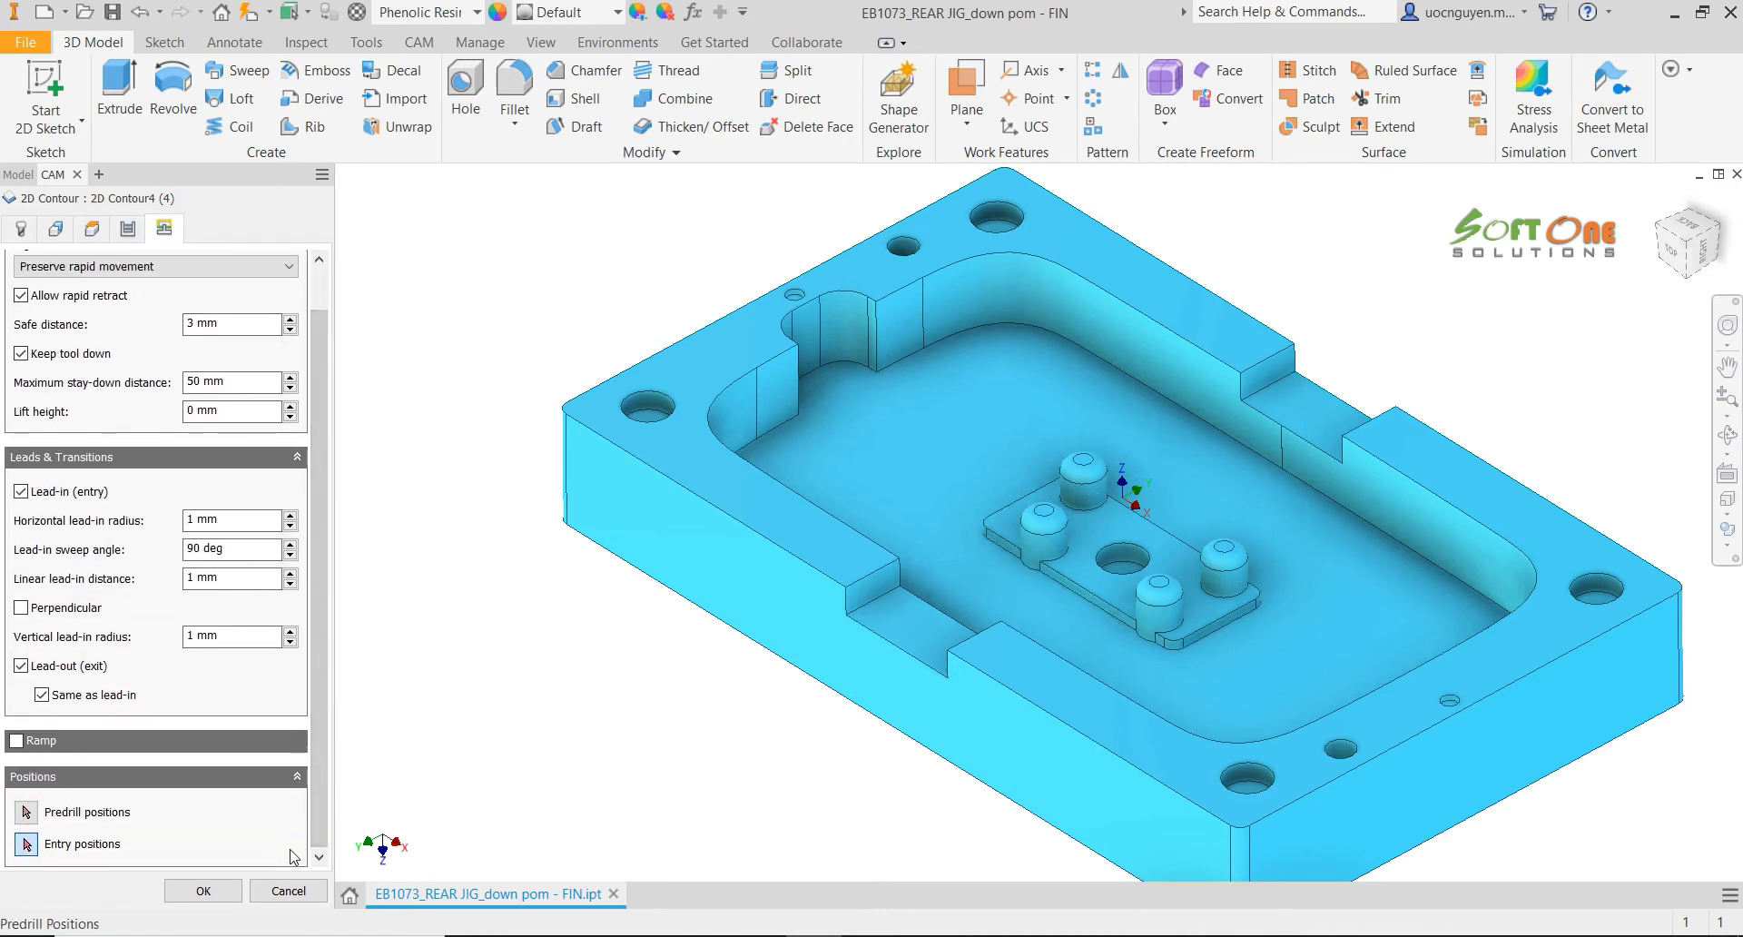
click(207, 891)
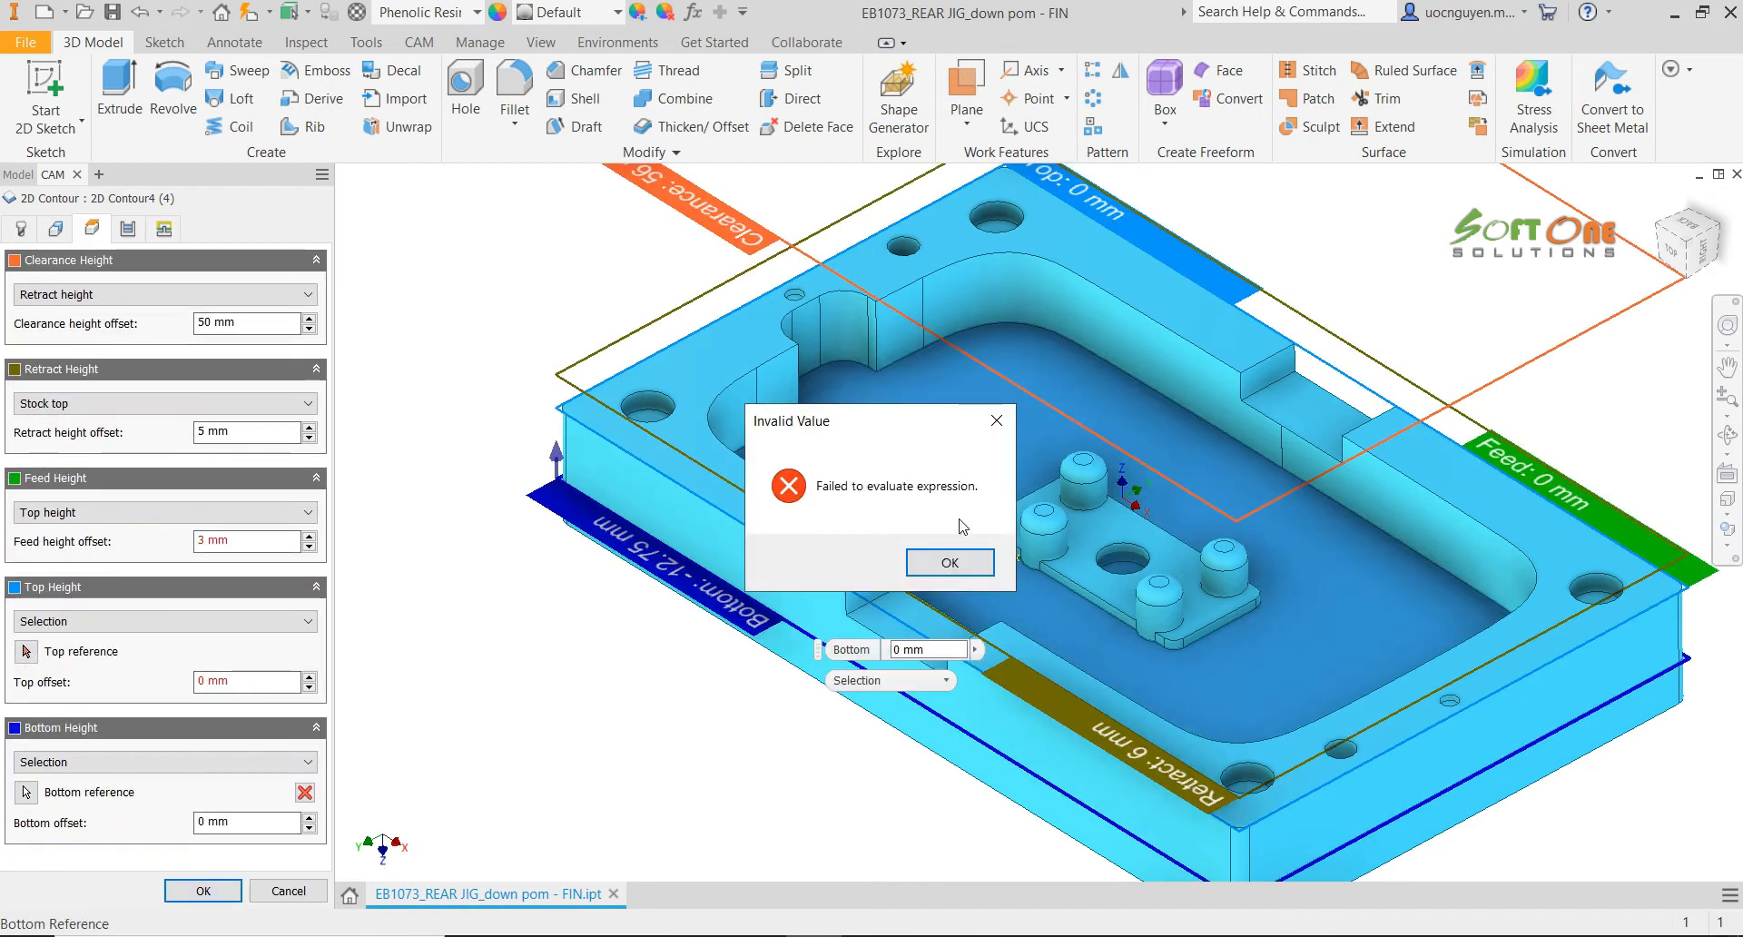
Set the top height reference of 2D Contour4 (4) at the plate's upper edge and generate the plate contour toolpath
drag(854, 421, 491, 375)
click(581, 516)
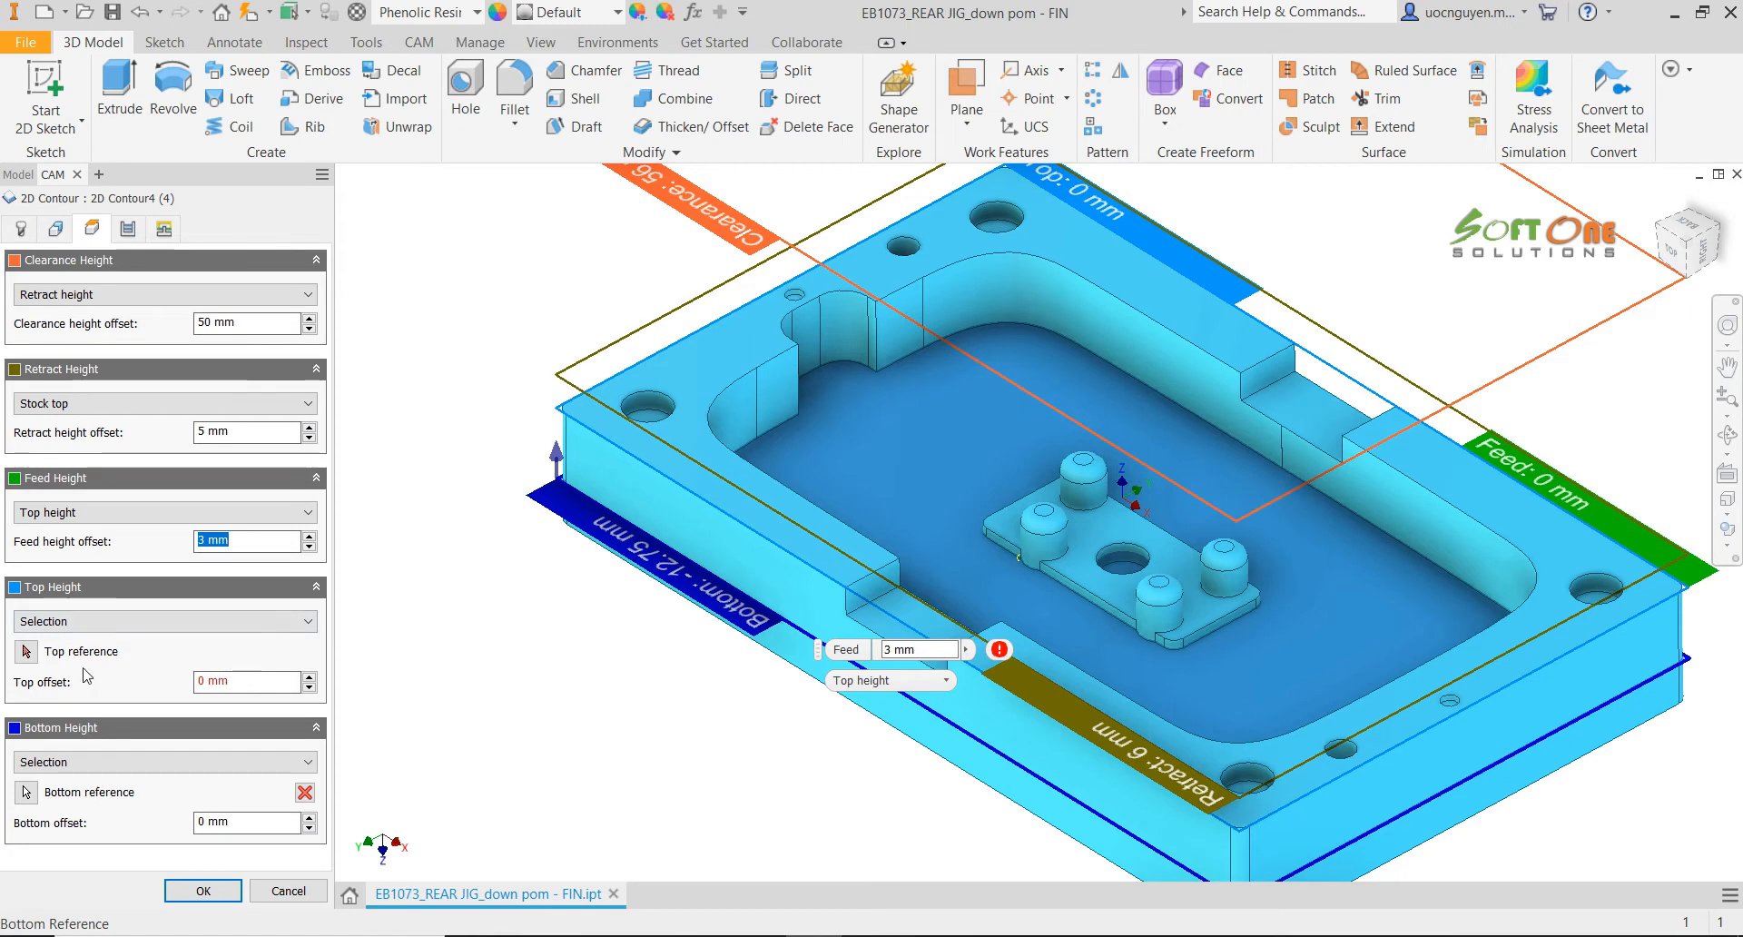
click(25, 651)
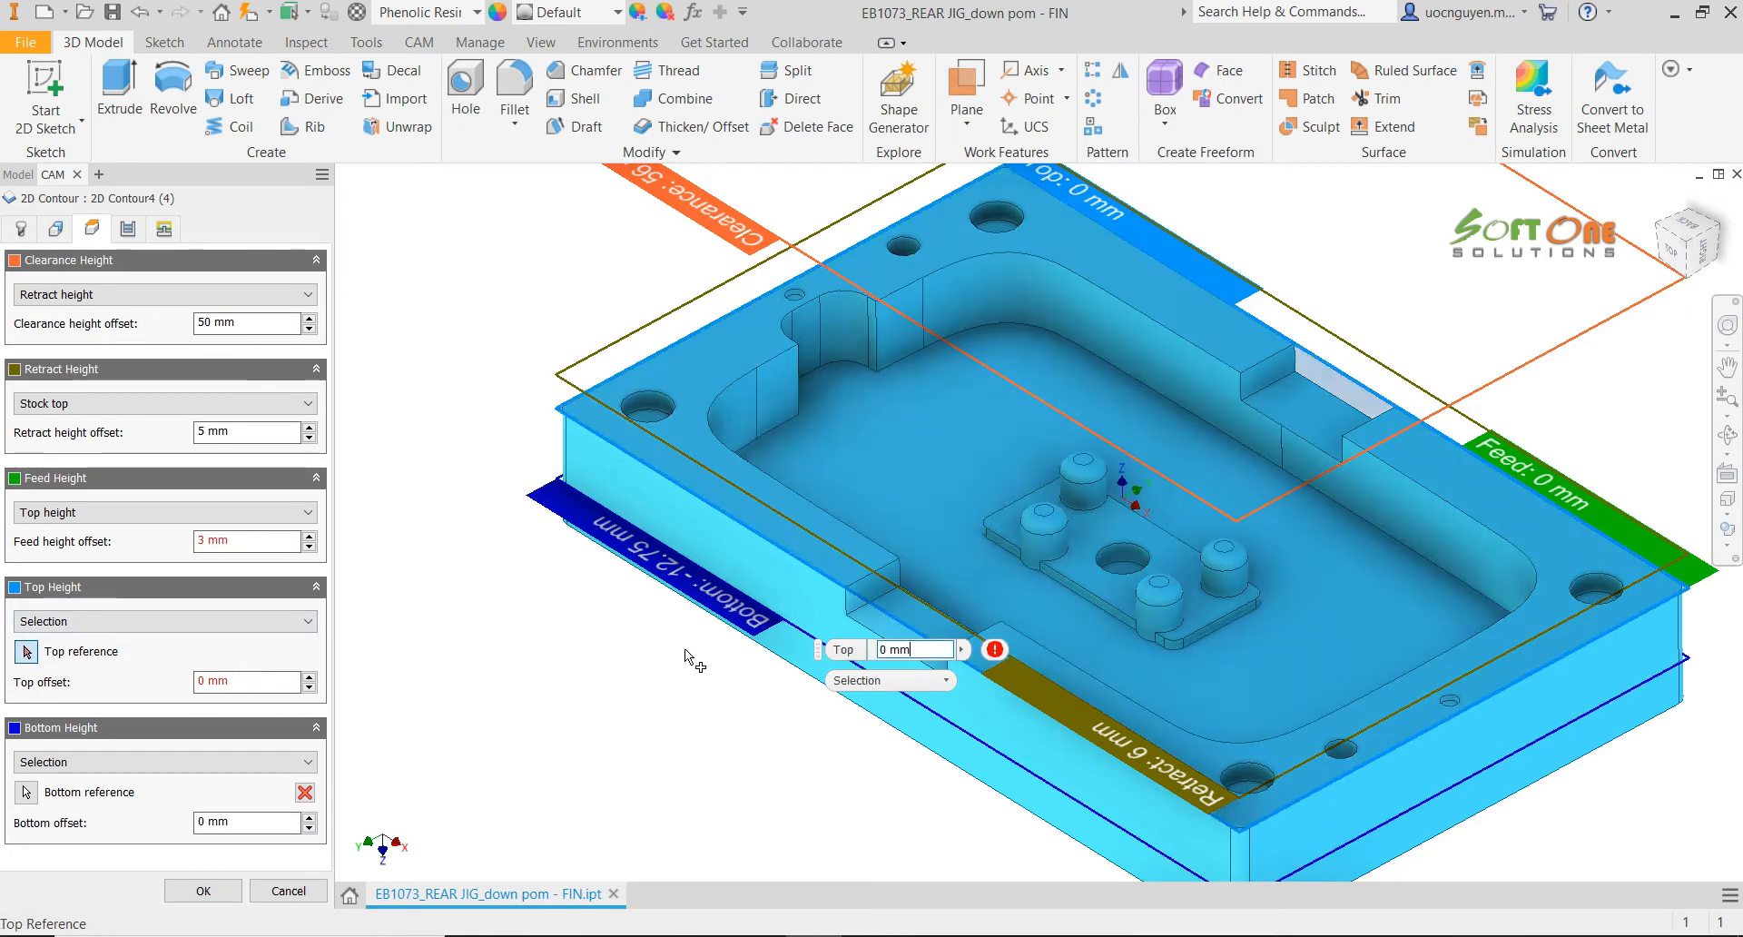
click(1046, 564)
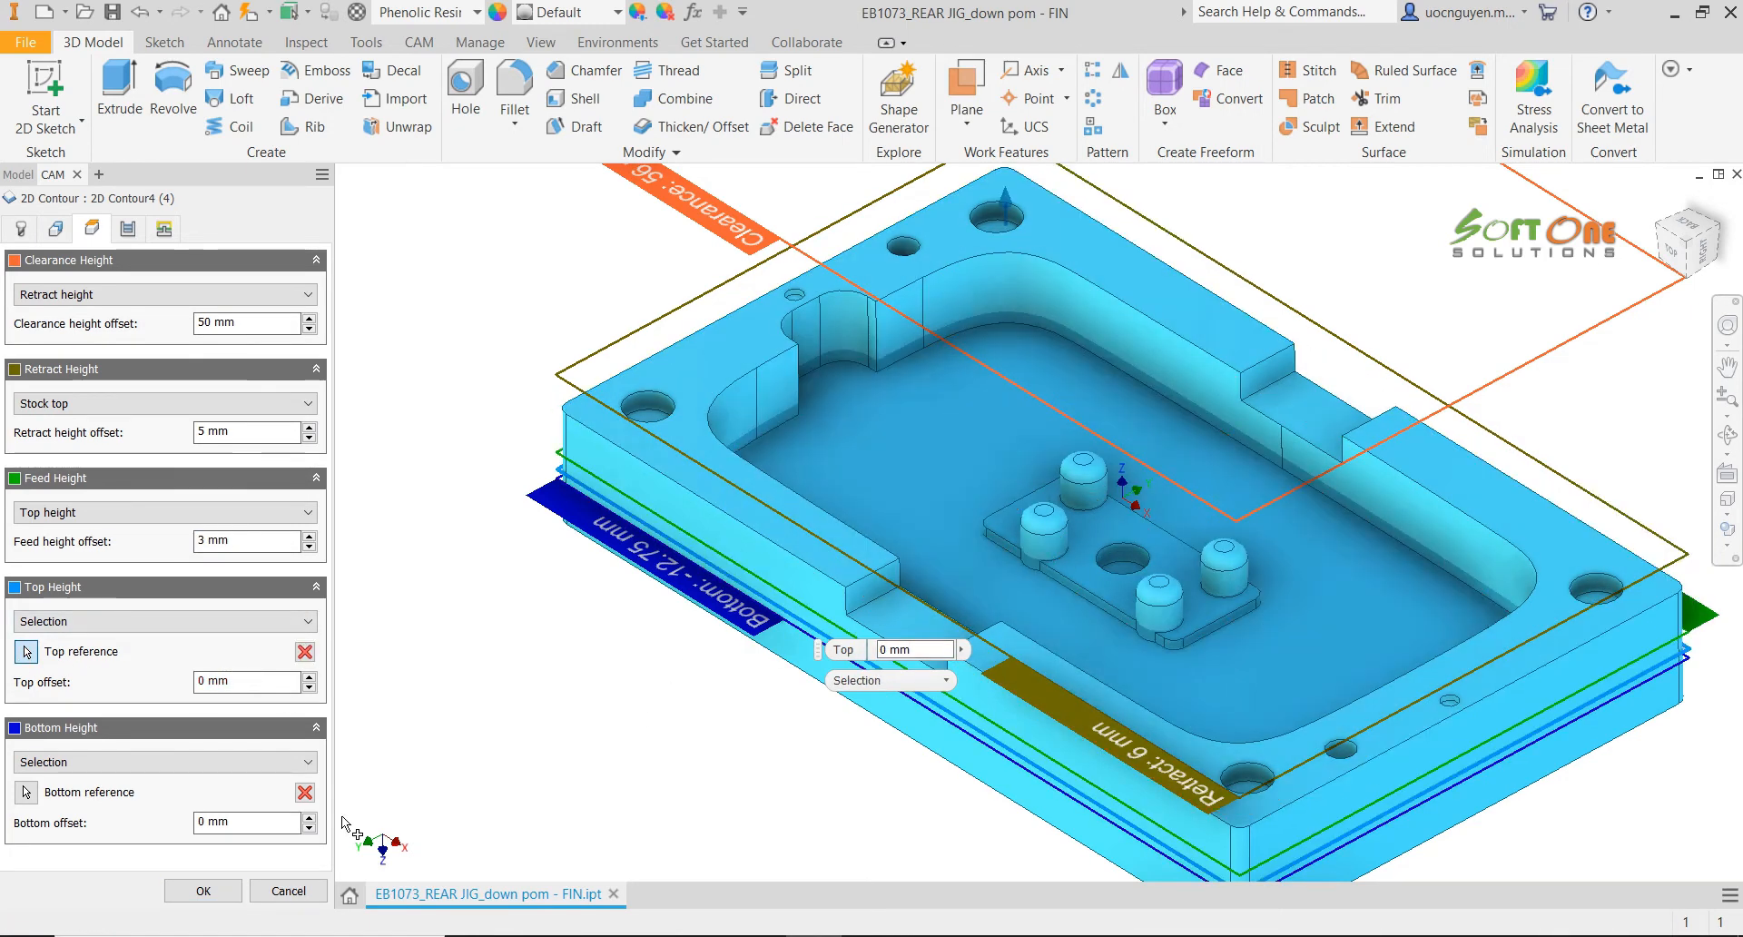
click(198, 890)
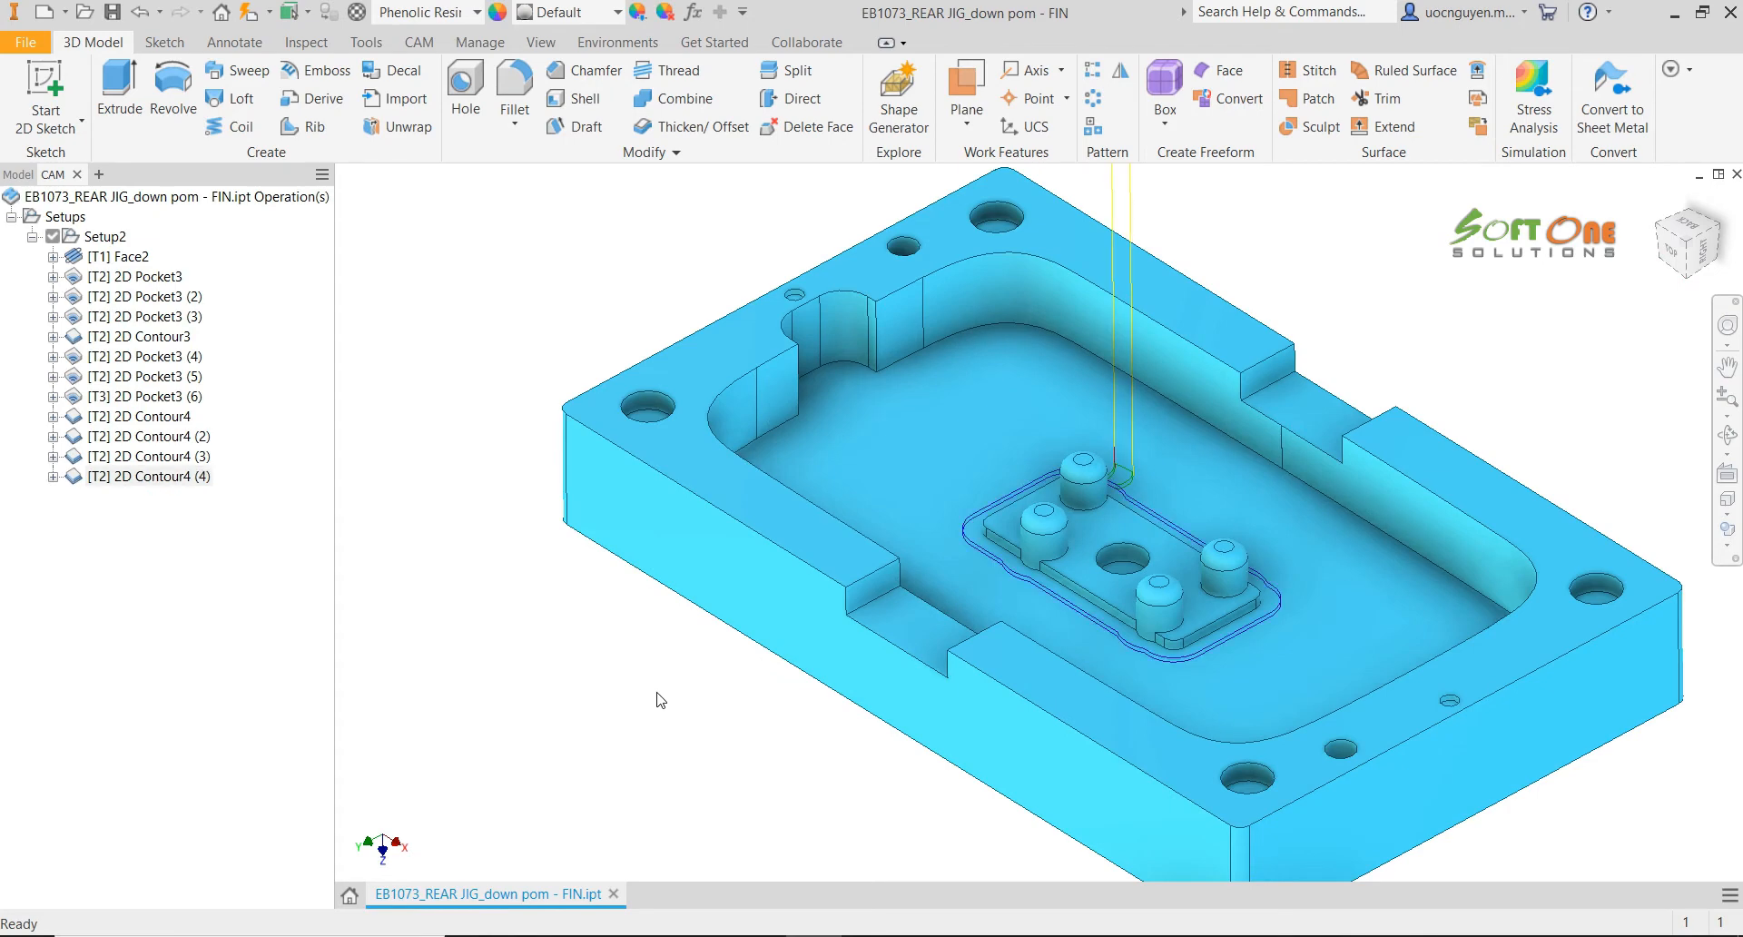
scroll(1146, 487, down, 3)
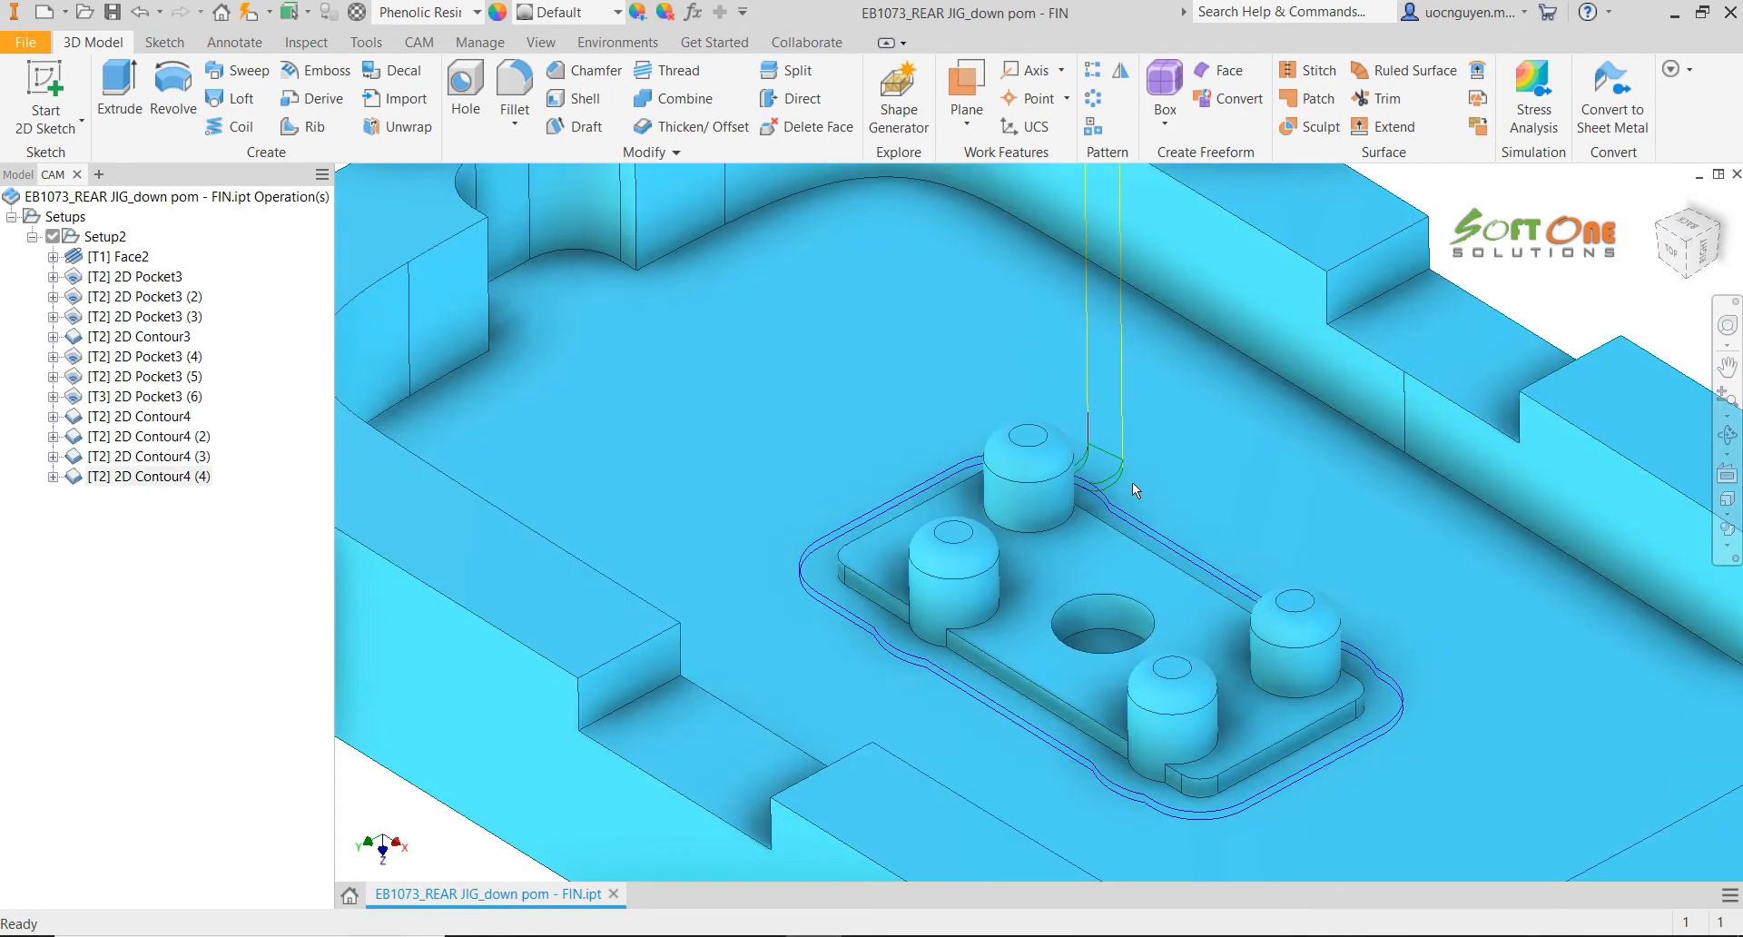
scroll(1096, 577, up, 5)
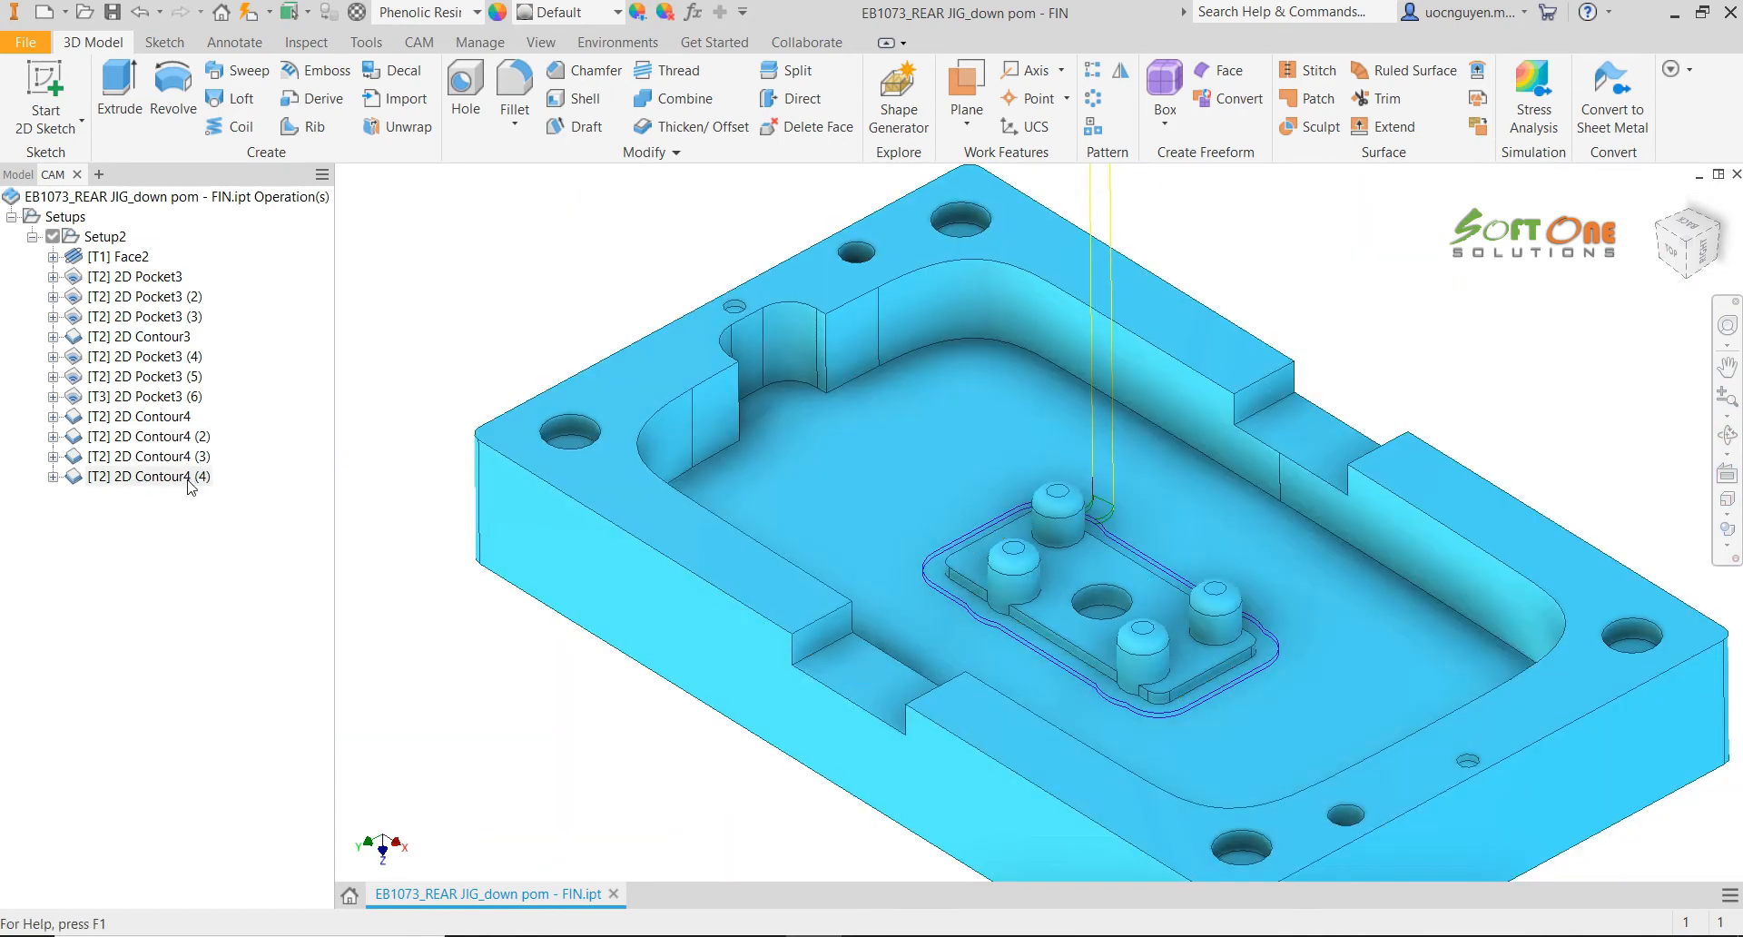
Set an entry position for 2D Contour4 (4) on the raised plate's long front edge and regenerate the toolpath
right_click(188, 481)
click(263, 432)
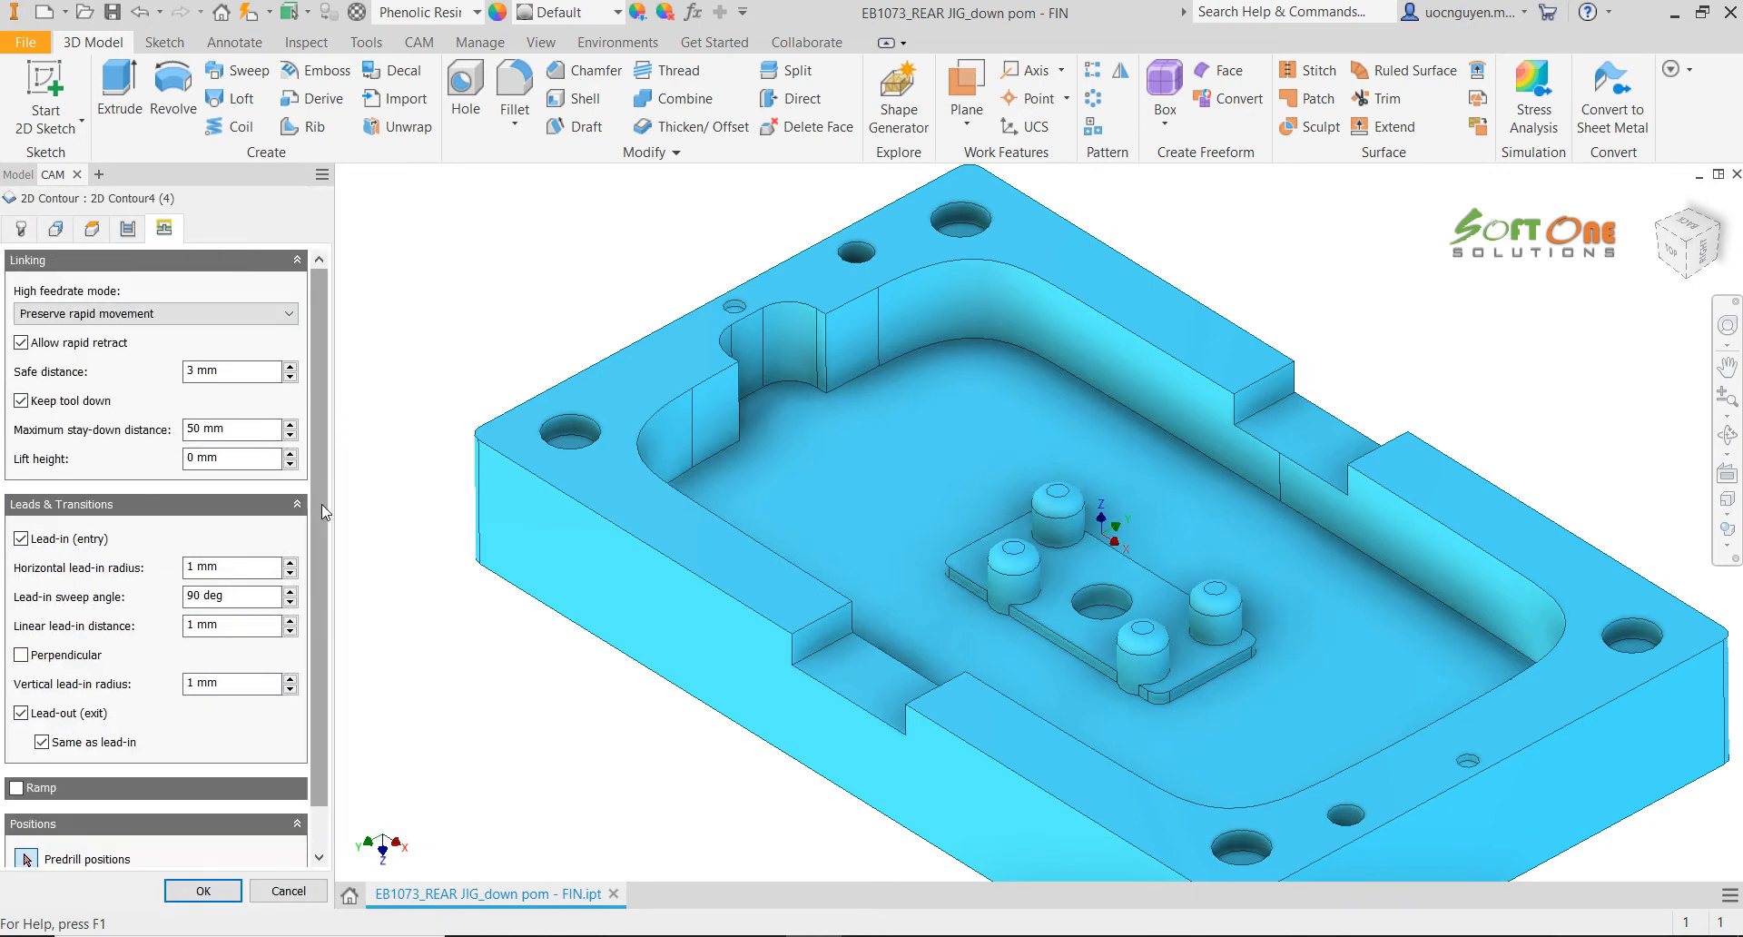
drag(321, 504, 329, 690)
click(30, 844)
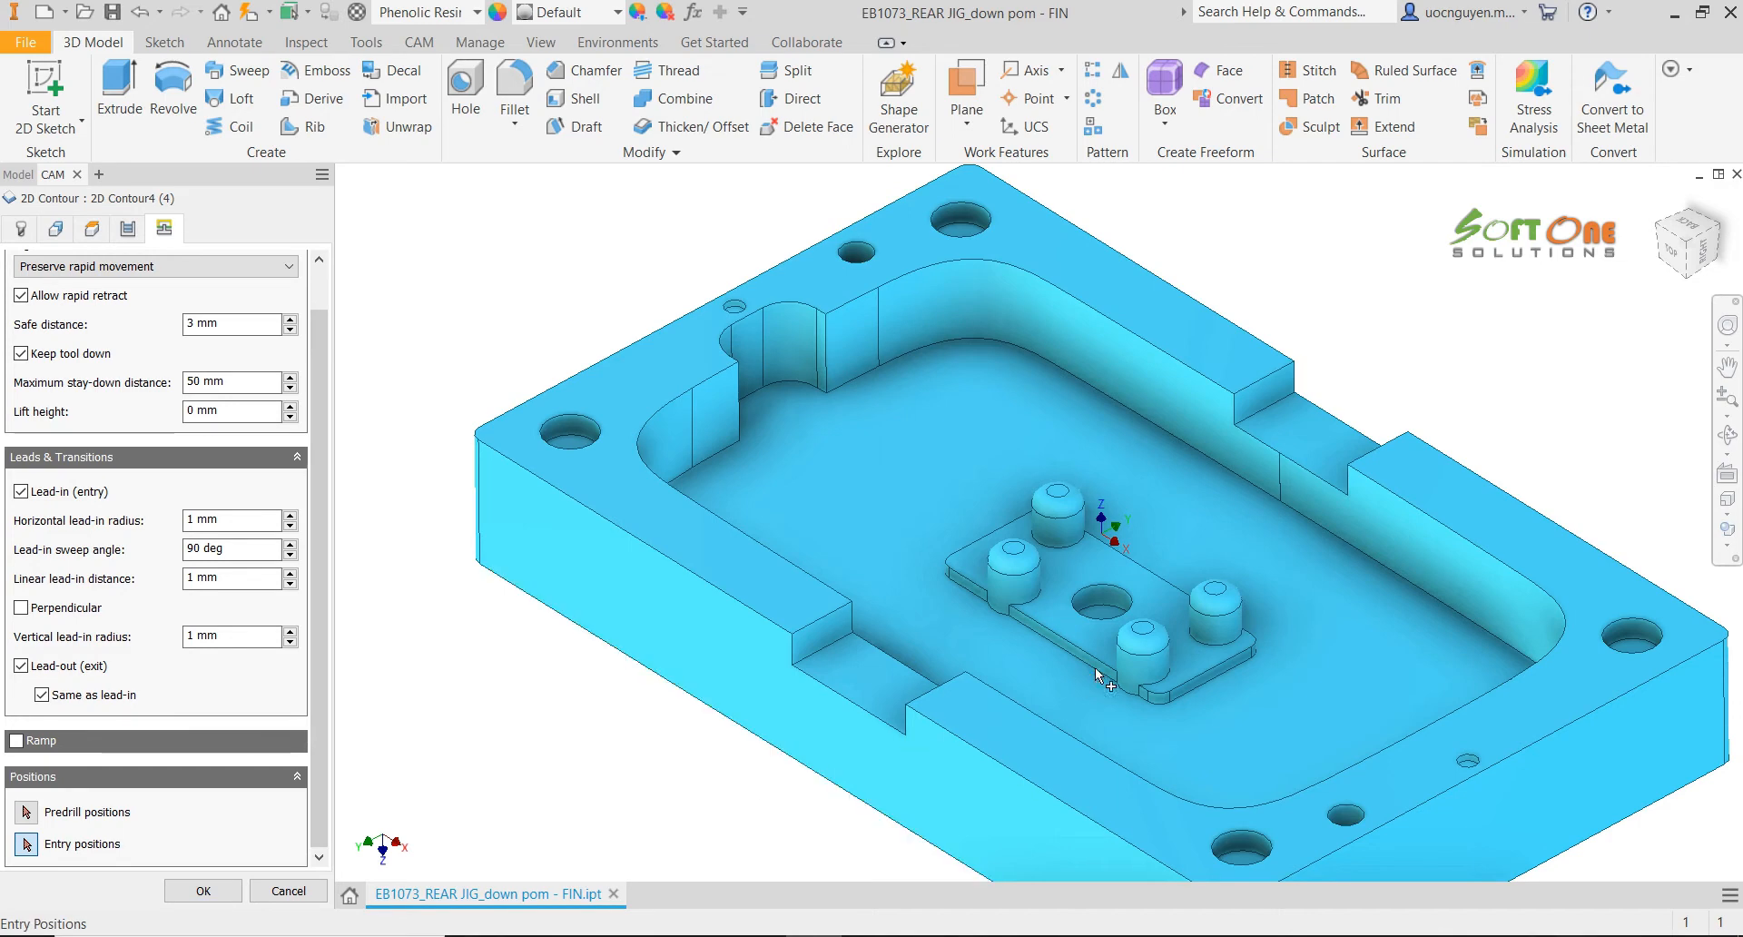
click(1060, 653)
click(241, 892)
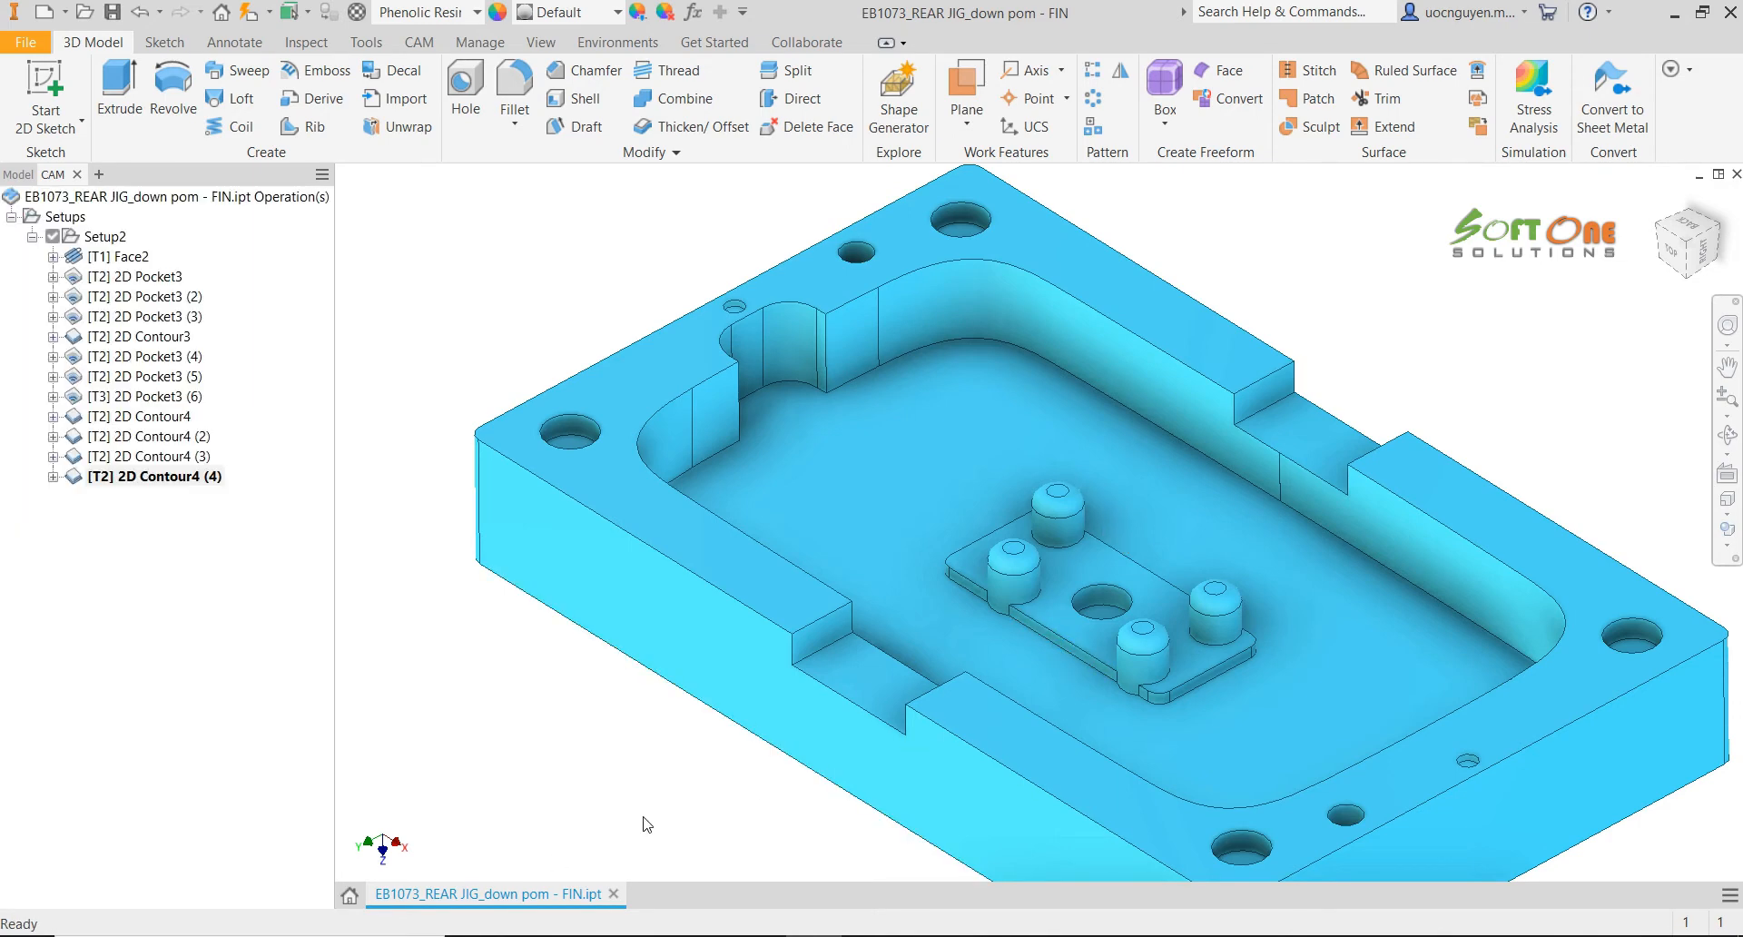
Examine the regenerated contour toolpath and its entry location around the raised plate
shift+middle_drag(641, 640, 1109, 616)
scroll(1015, 609, up, 3)
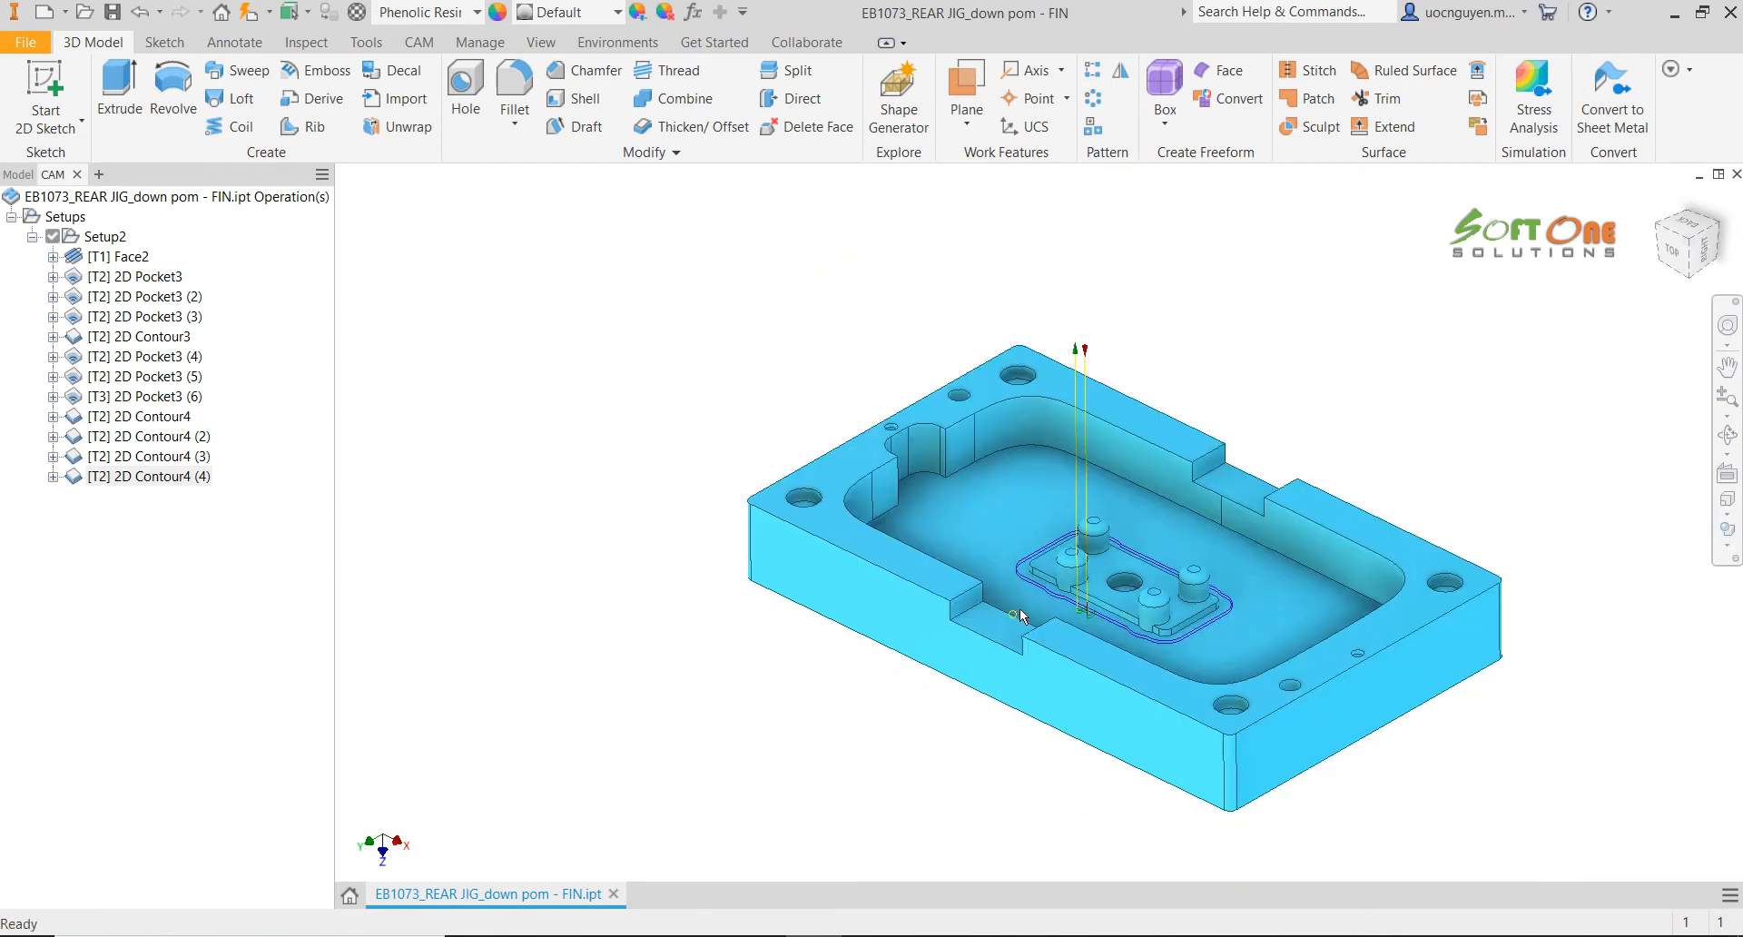
scroll(1115, 580, down, 5)
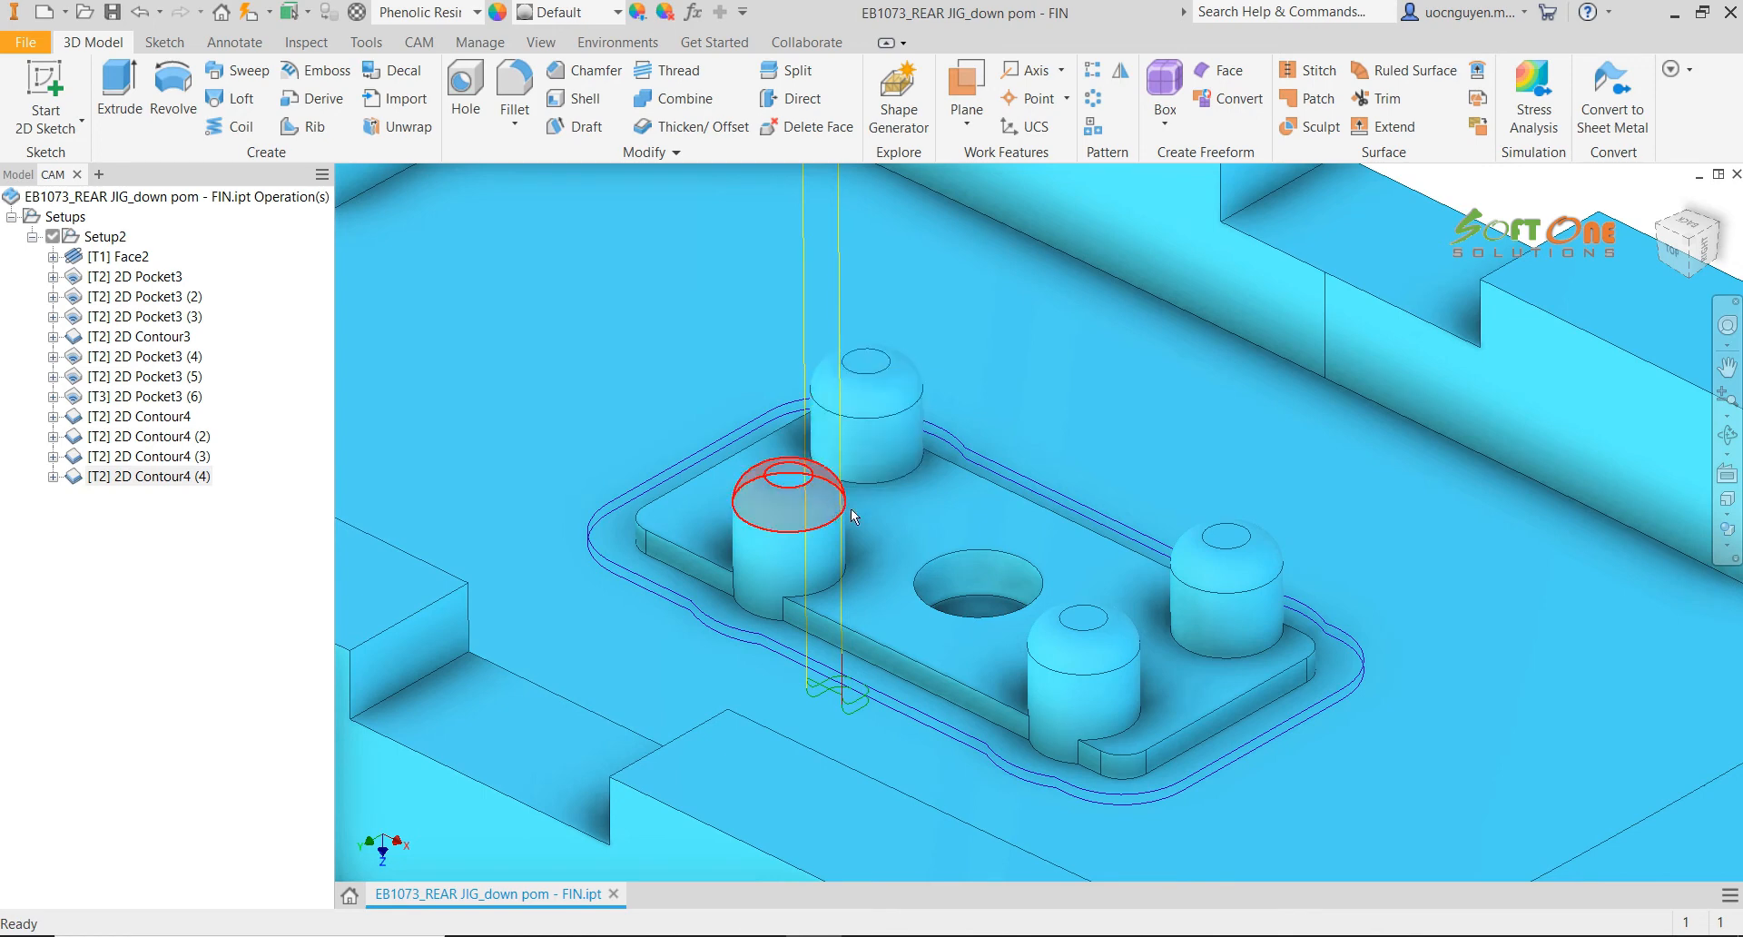
middle_drag(852, 508, 1059, 559)
scroll(1058, 557, up, 3)
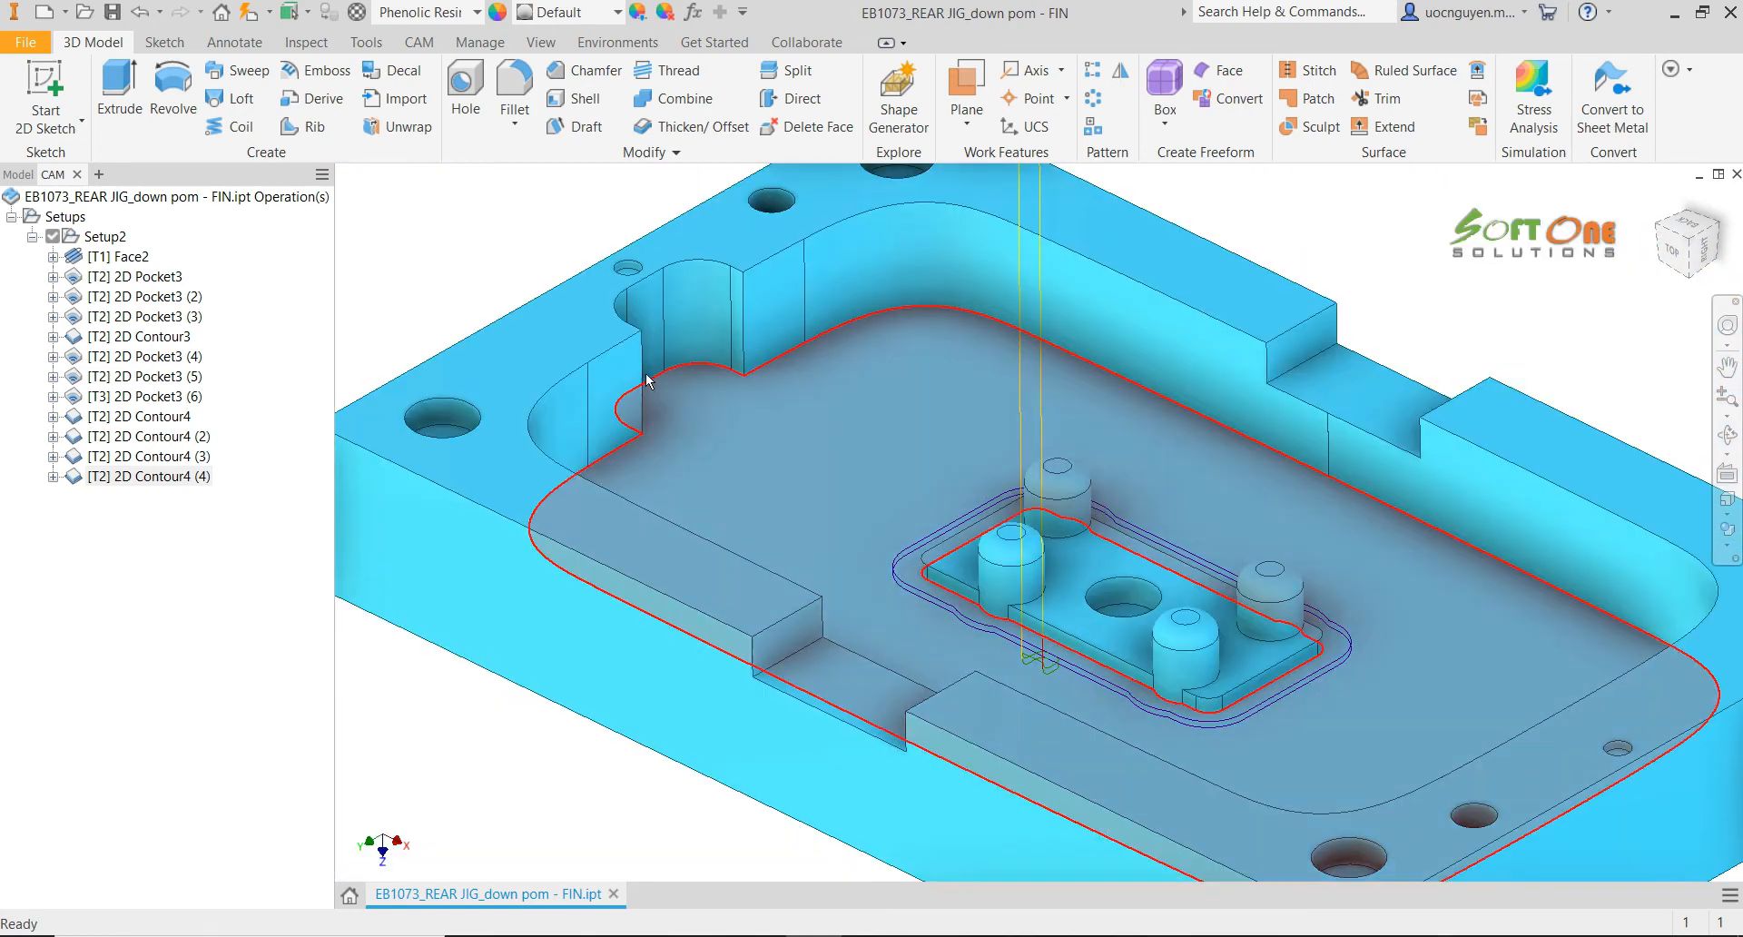
scroll(611, 303, down, 1)
middle_drag(610, 304, 618, 307)
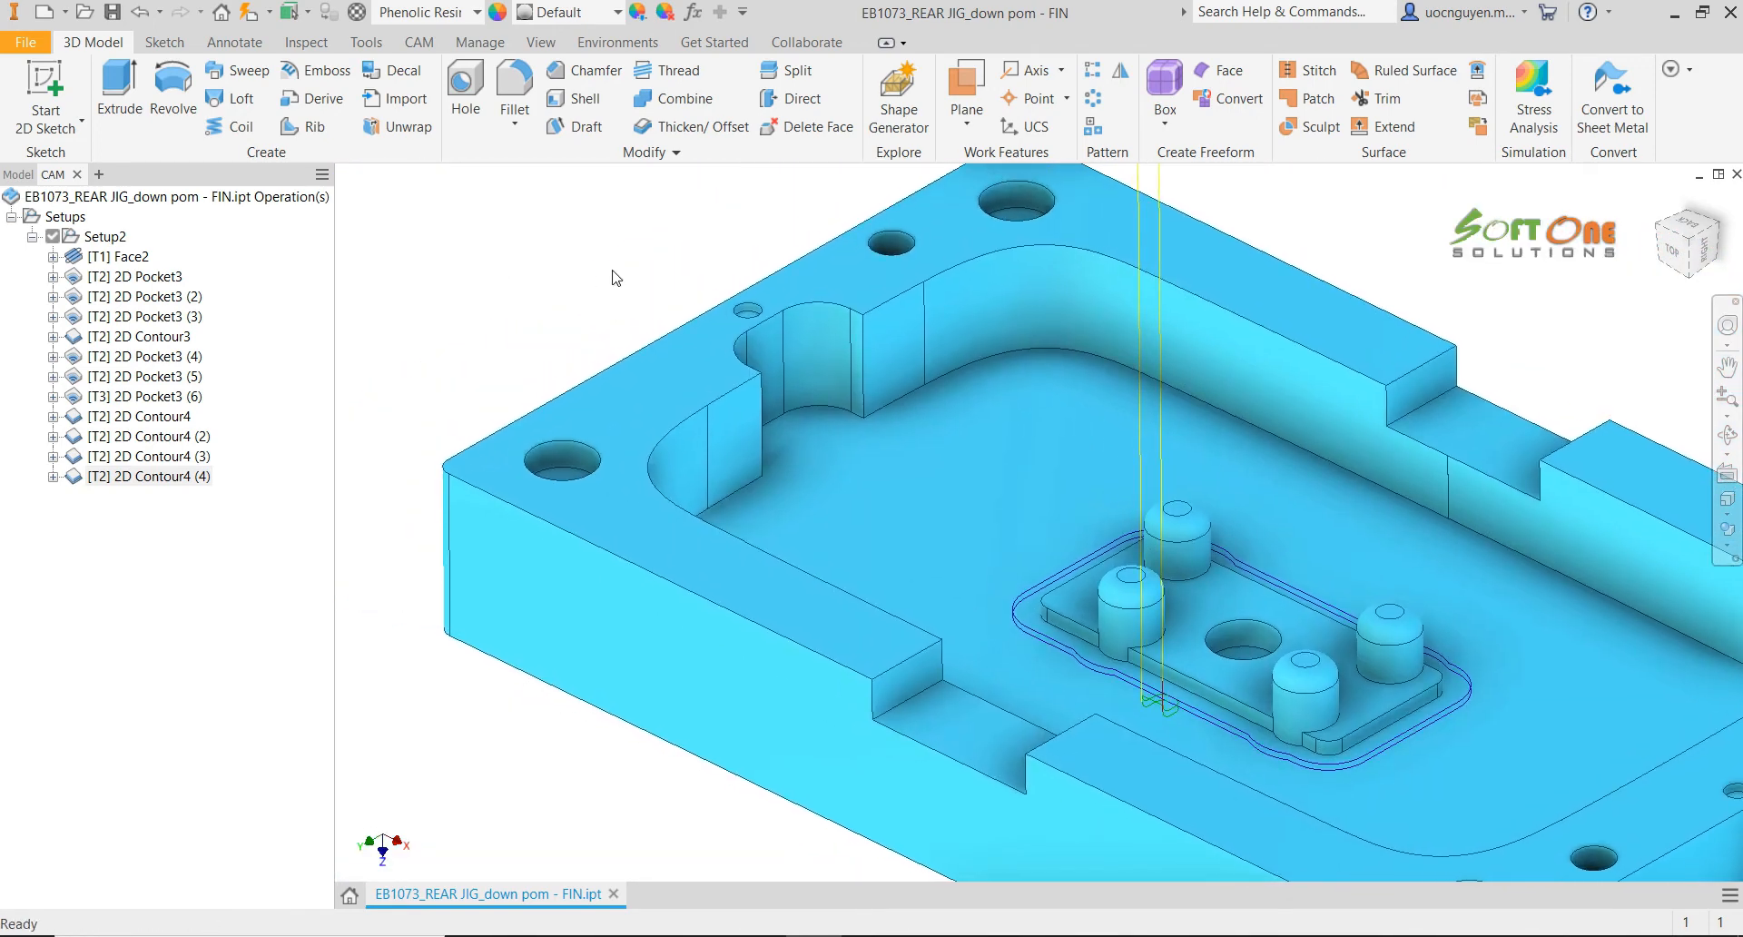
Start a 3D Scallop operation and assign it a new ball mill with a 3 mm diameter
click(420, 41)
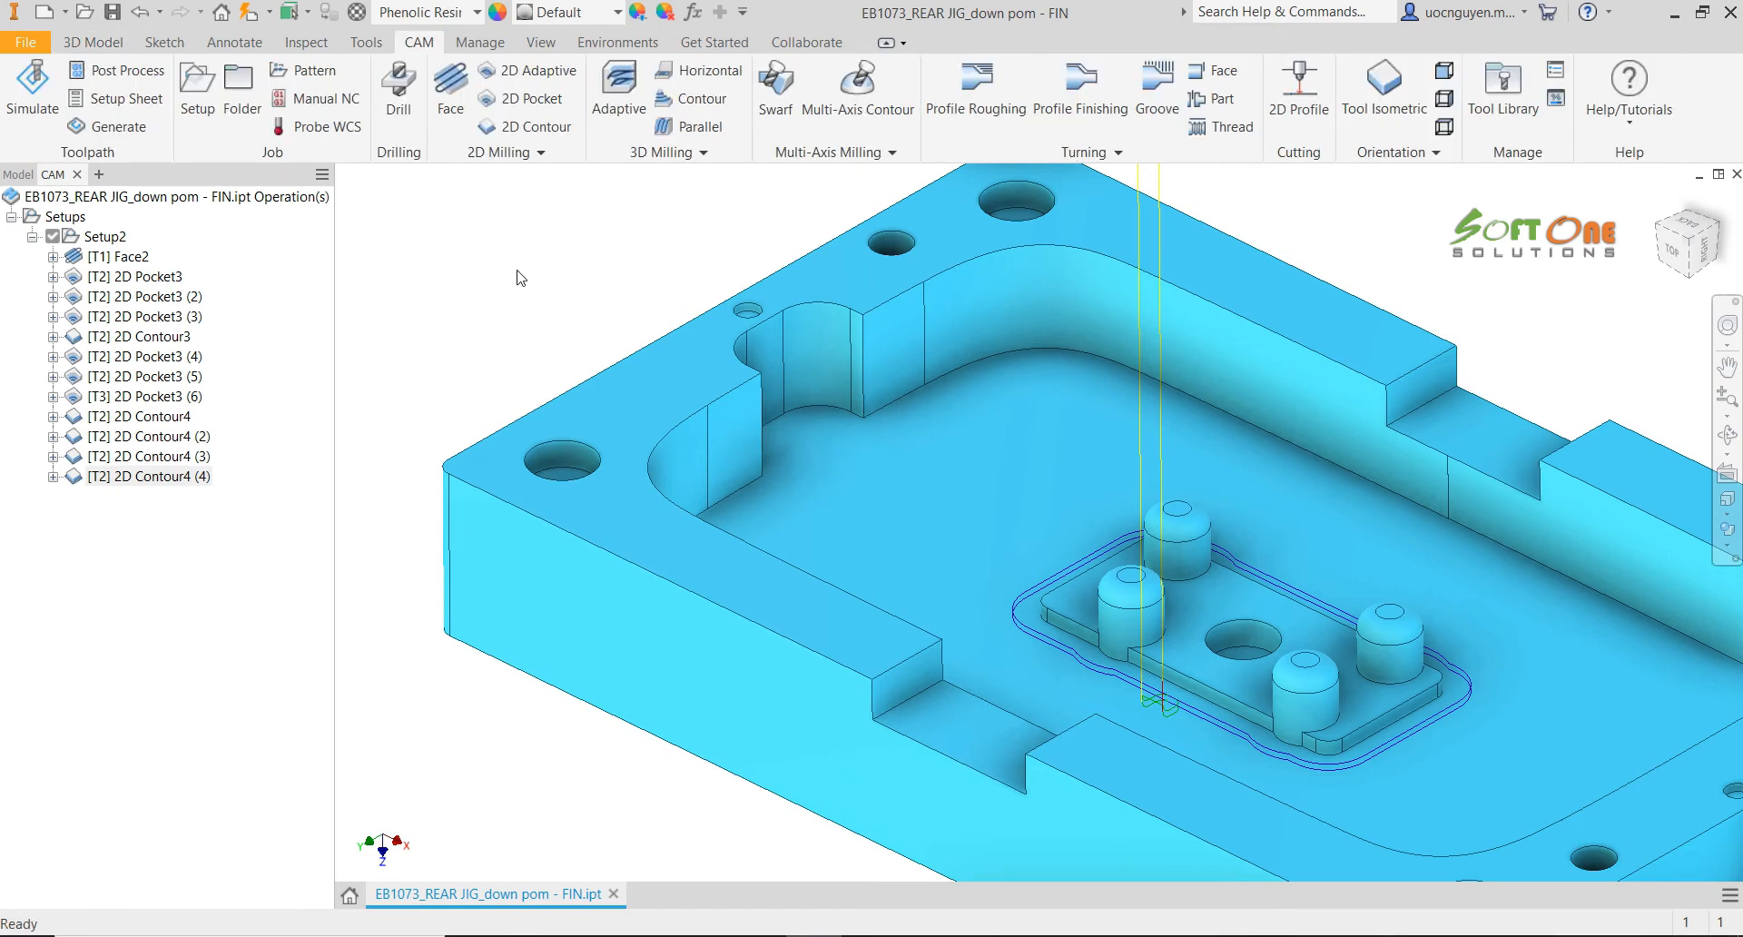
click(672, 153)
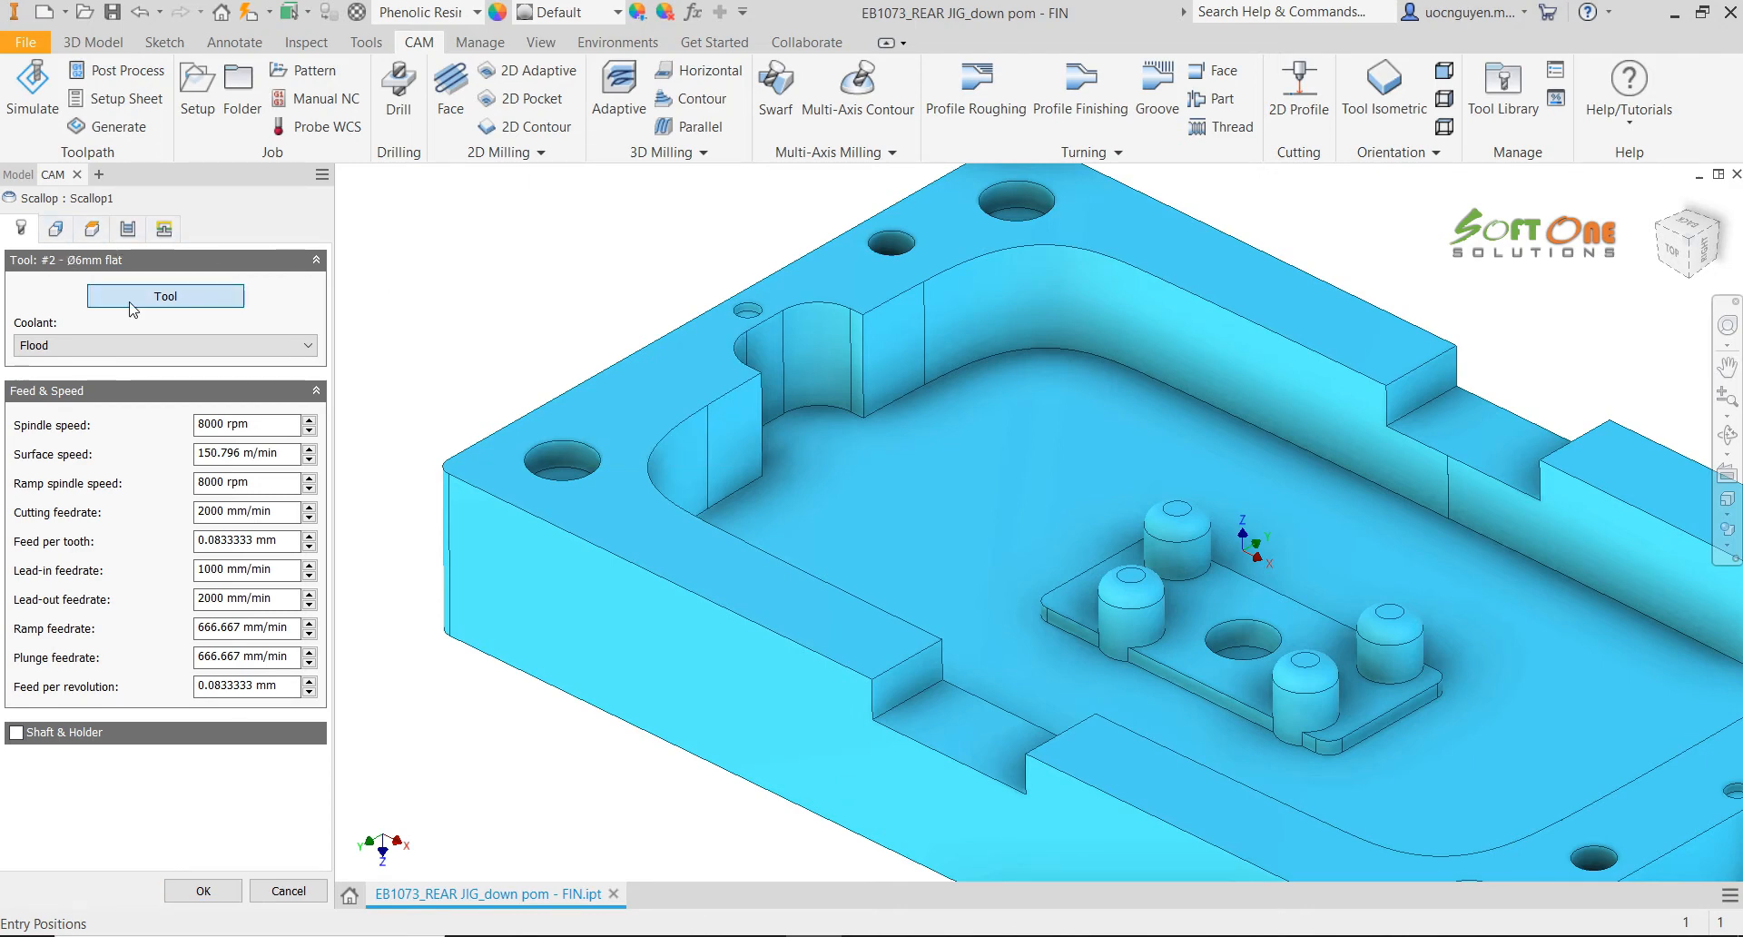
click(166, 296)
click(300, 762)
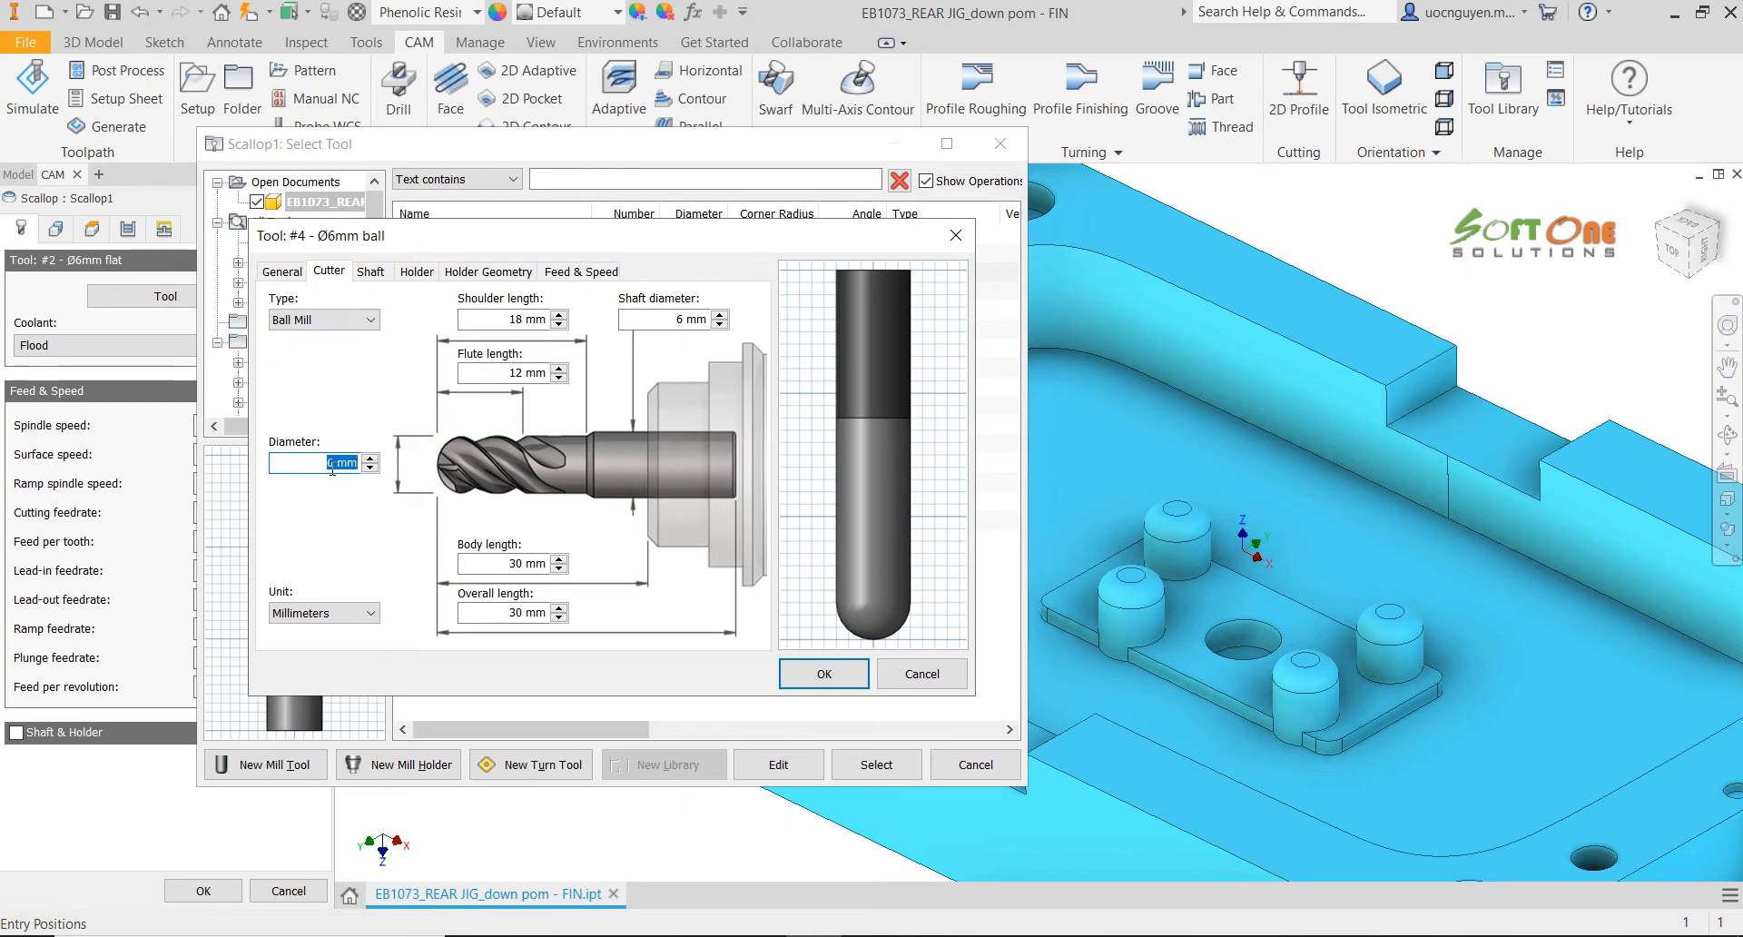
text(3)
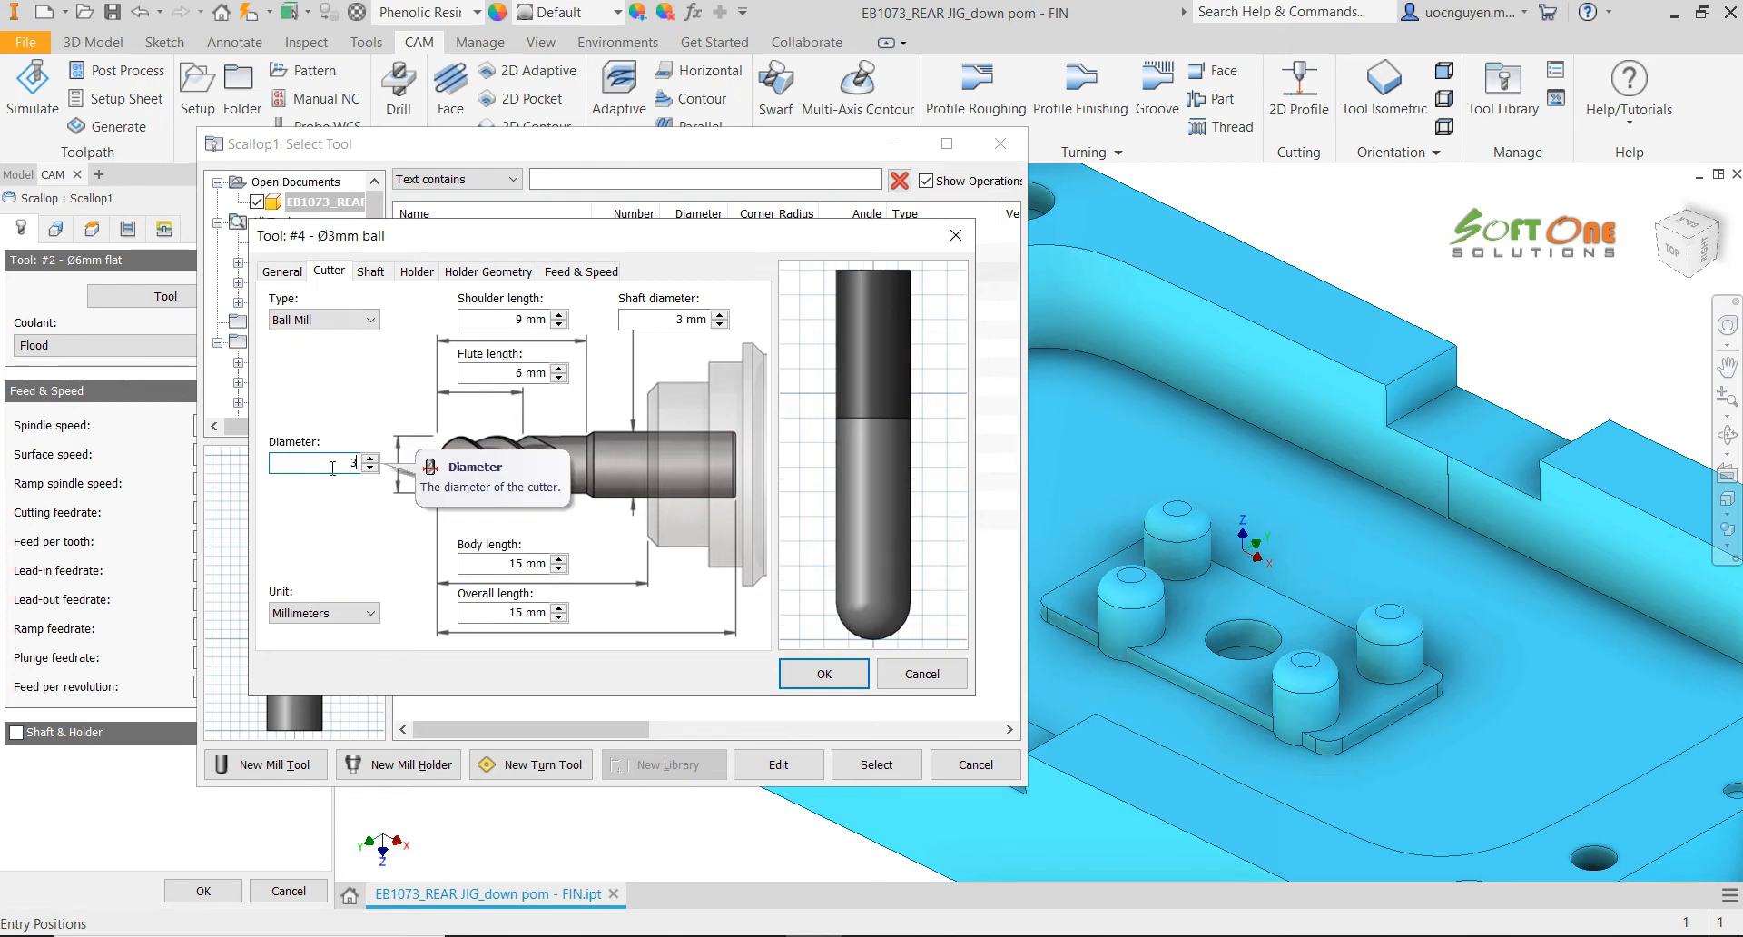
click(823, 674)
click(901, 759)
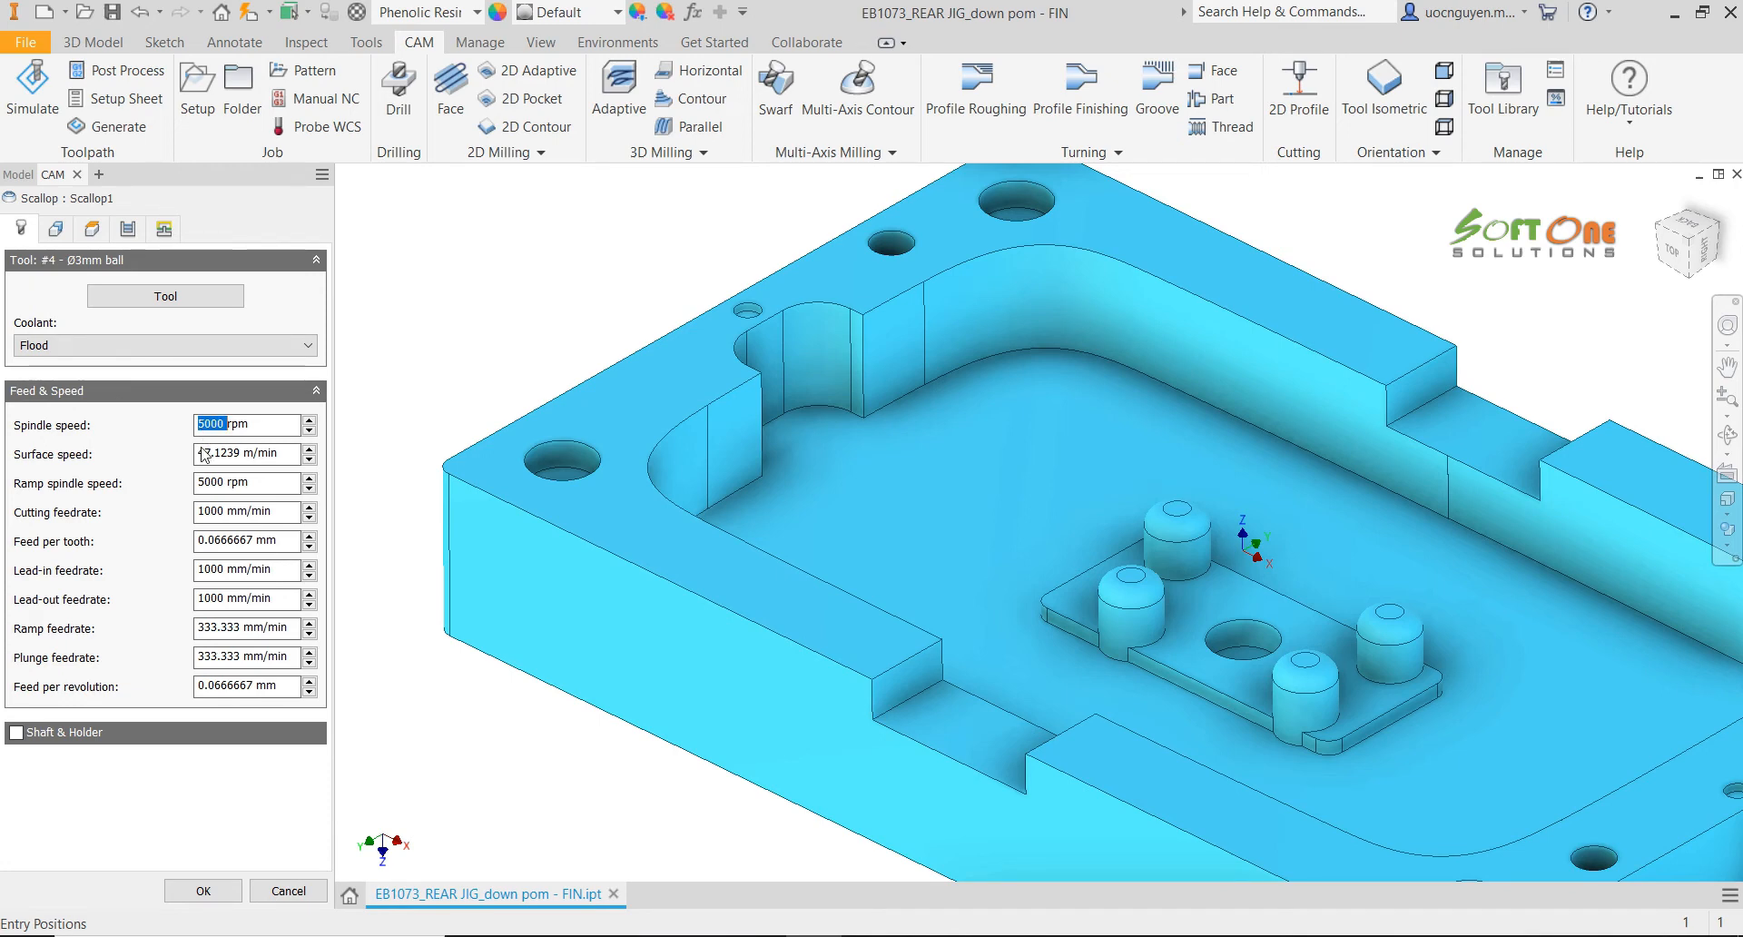
Set the lead-in feedrate of the scallop operation to 350 mm/min
click(214, 490)
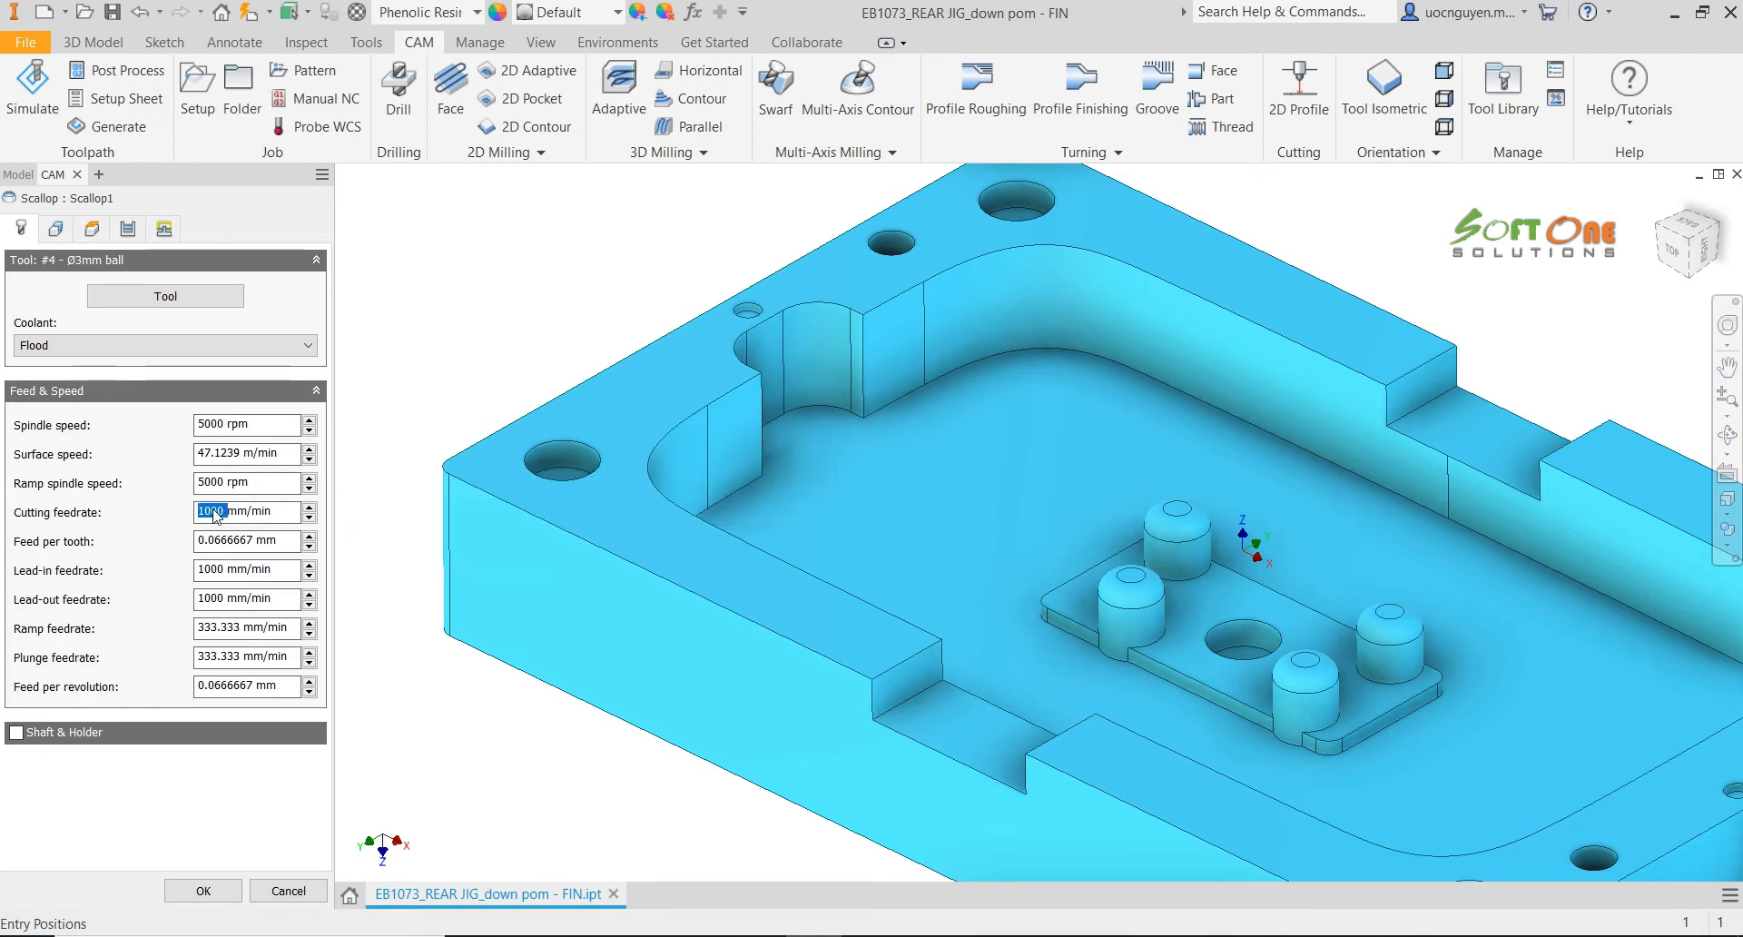
click(214, 576)
text(35)
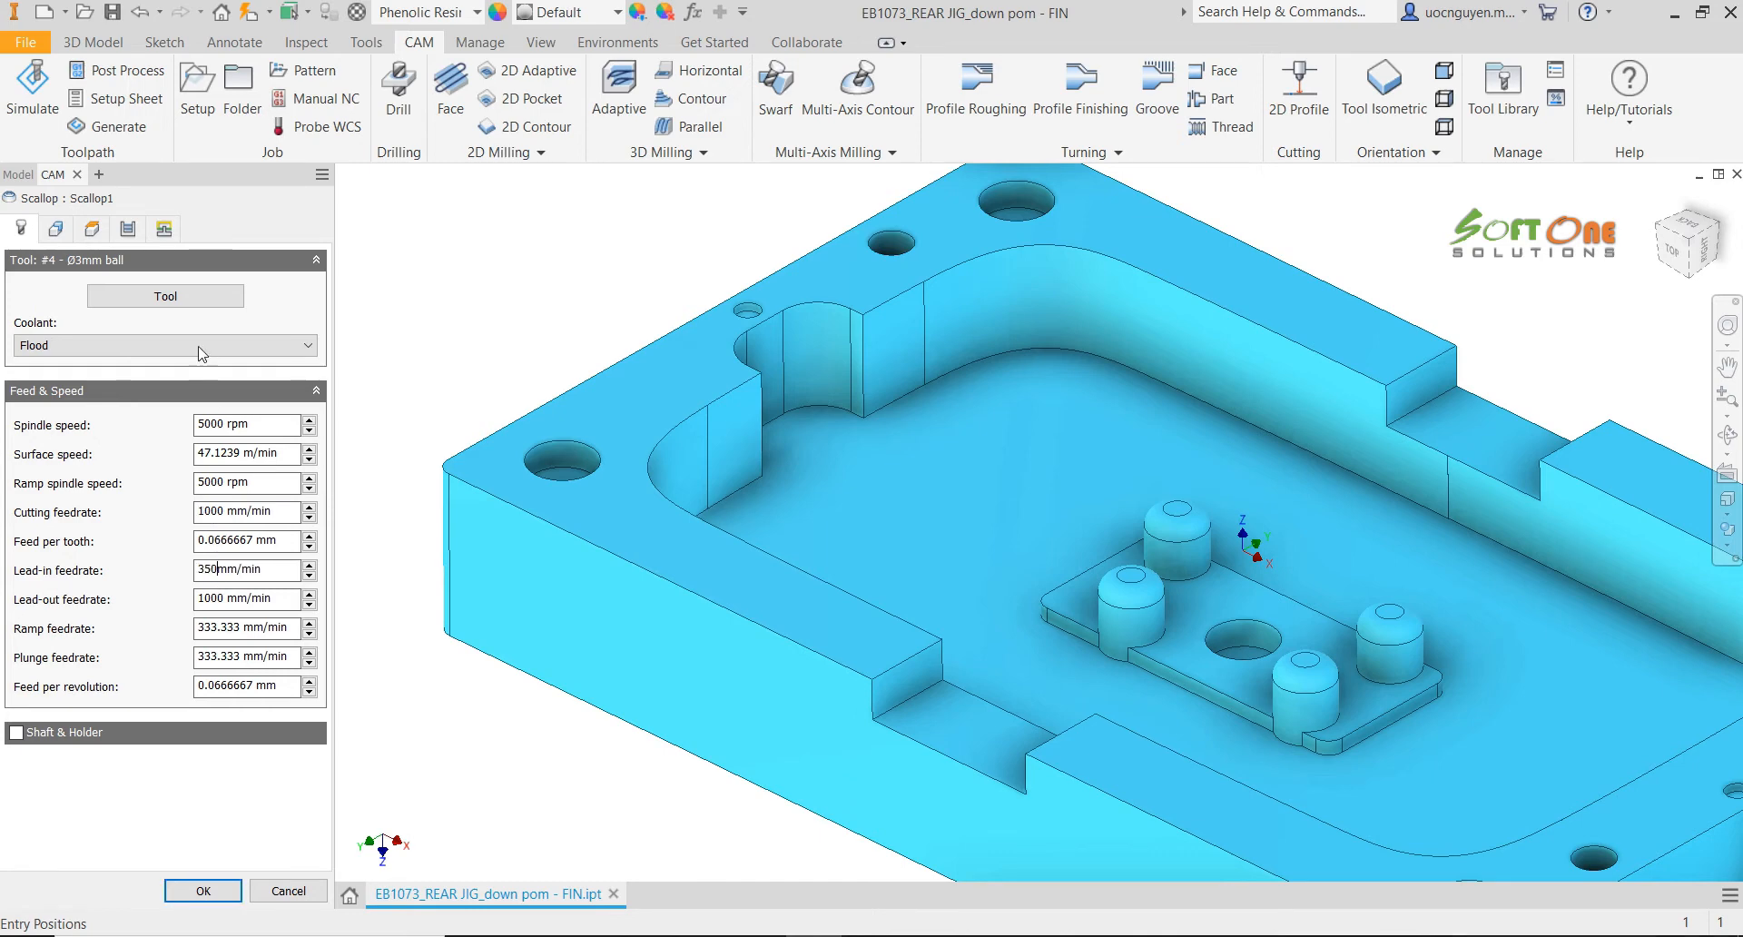
text(0)
Switch the scallop's machining boundary to Selection and pick the lower circular edges of all four pin domes
click(58, 231)
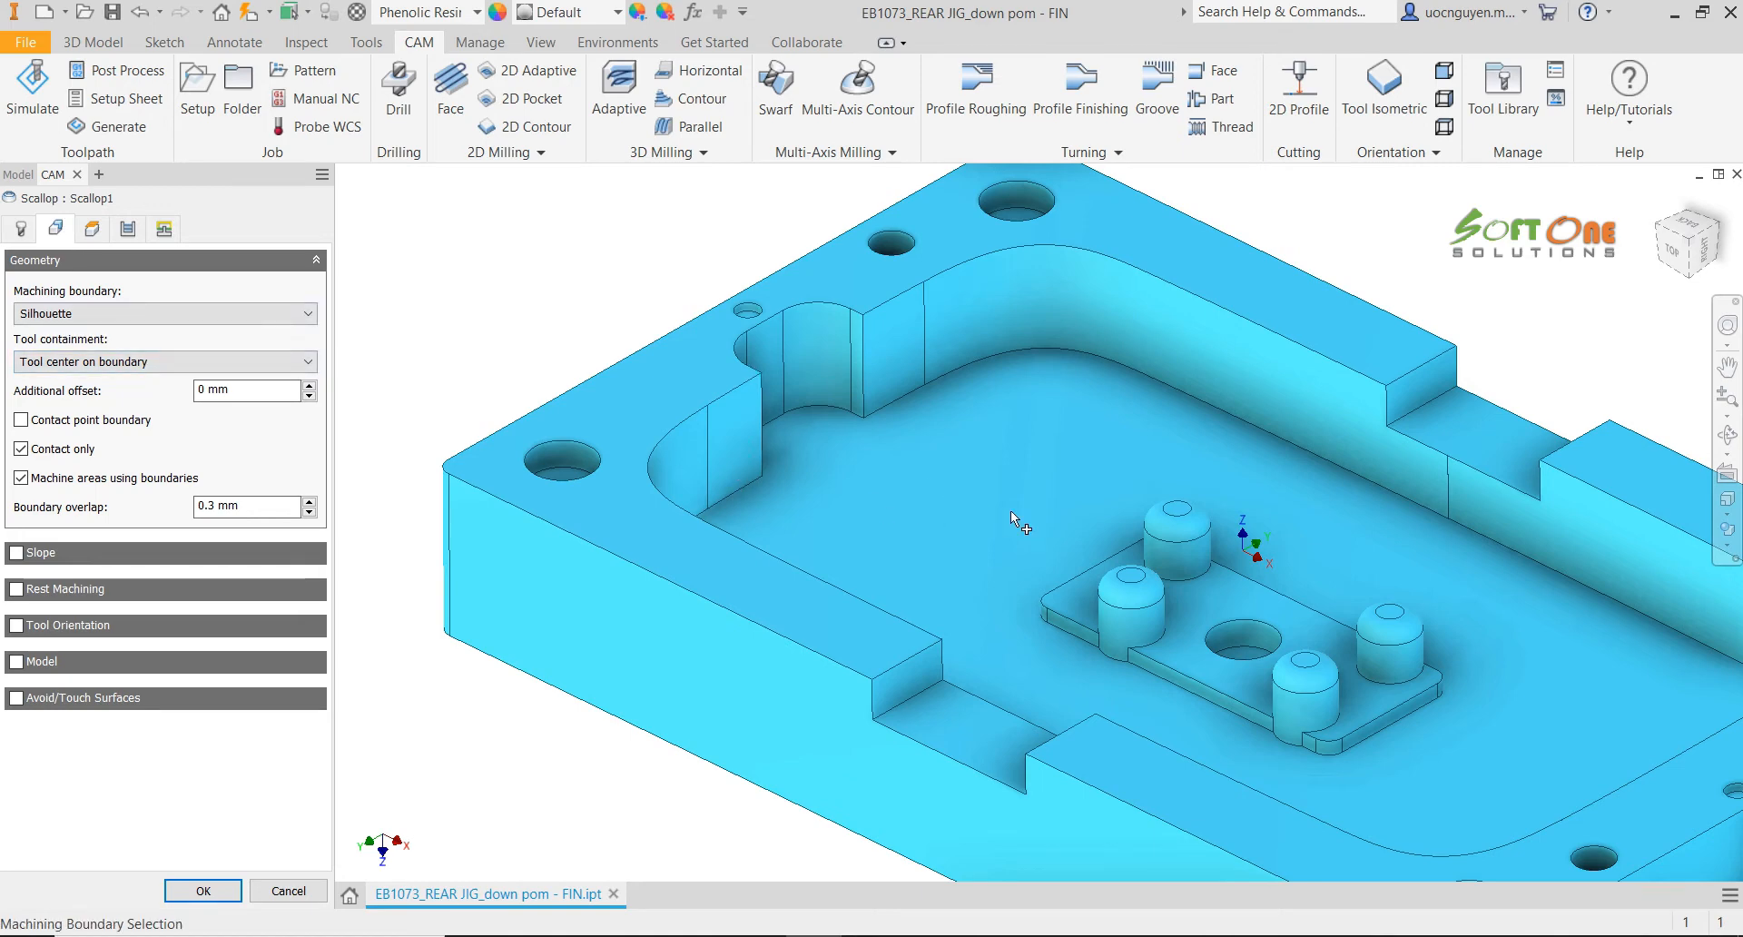
scroll(1293, 590, up, 3)
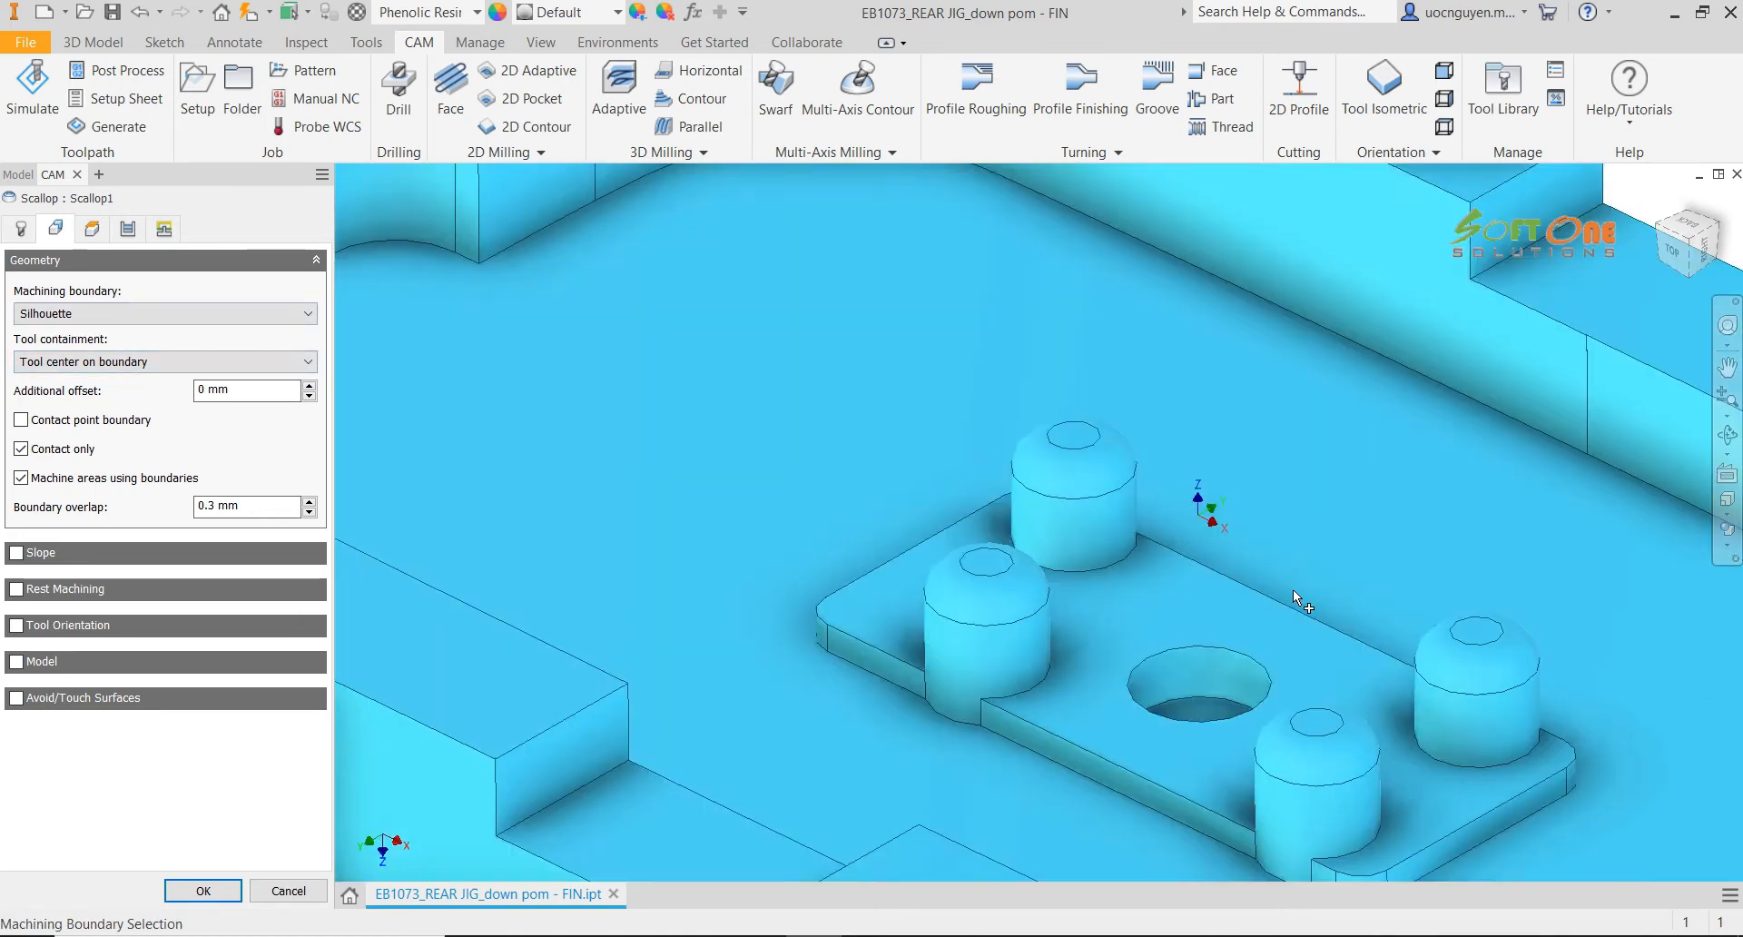
click(161, 315)
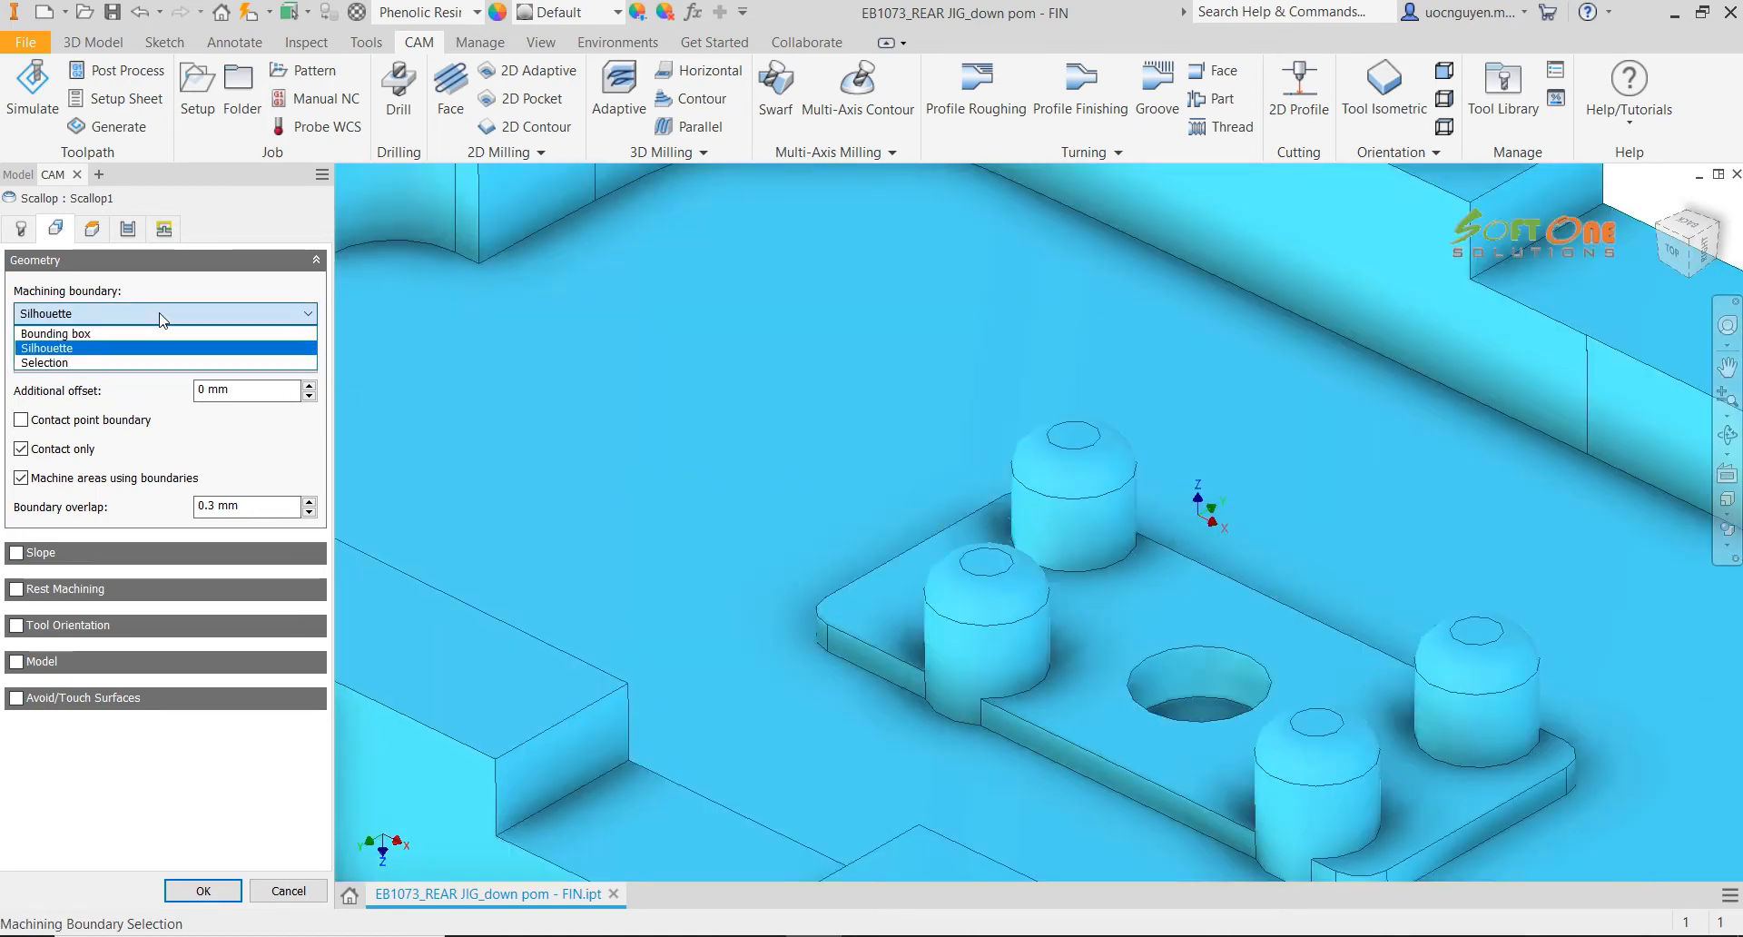
click(114, 363)
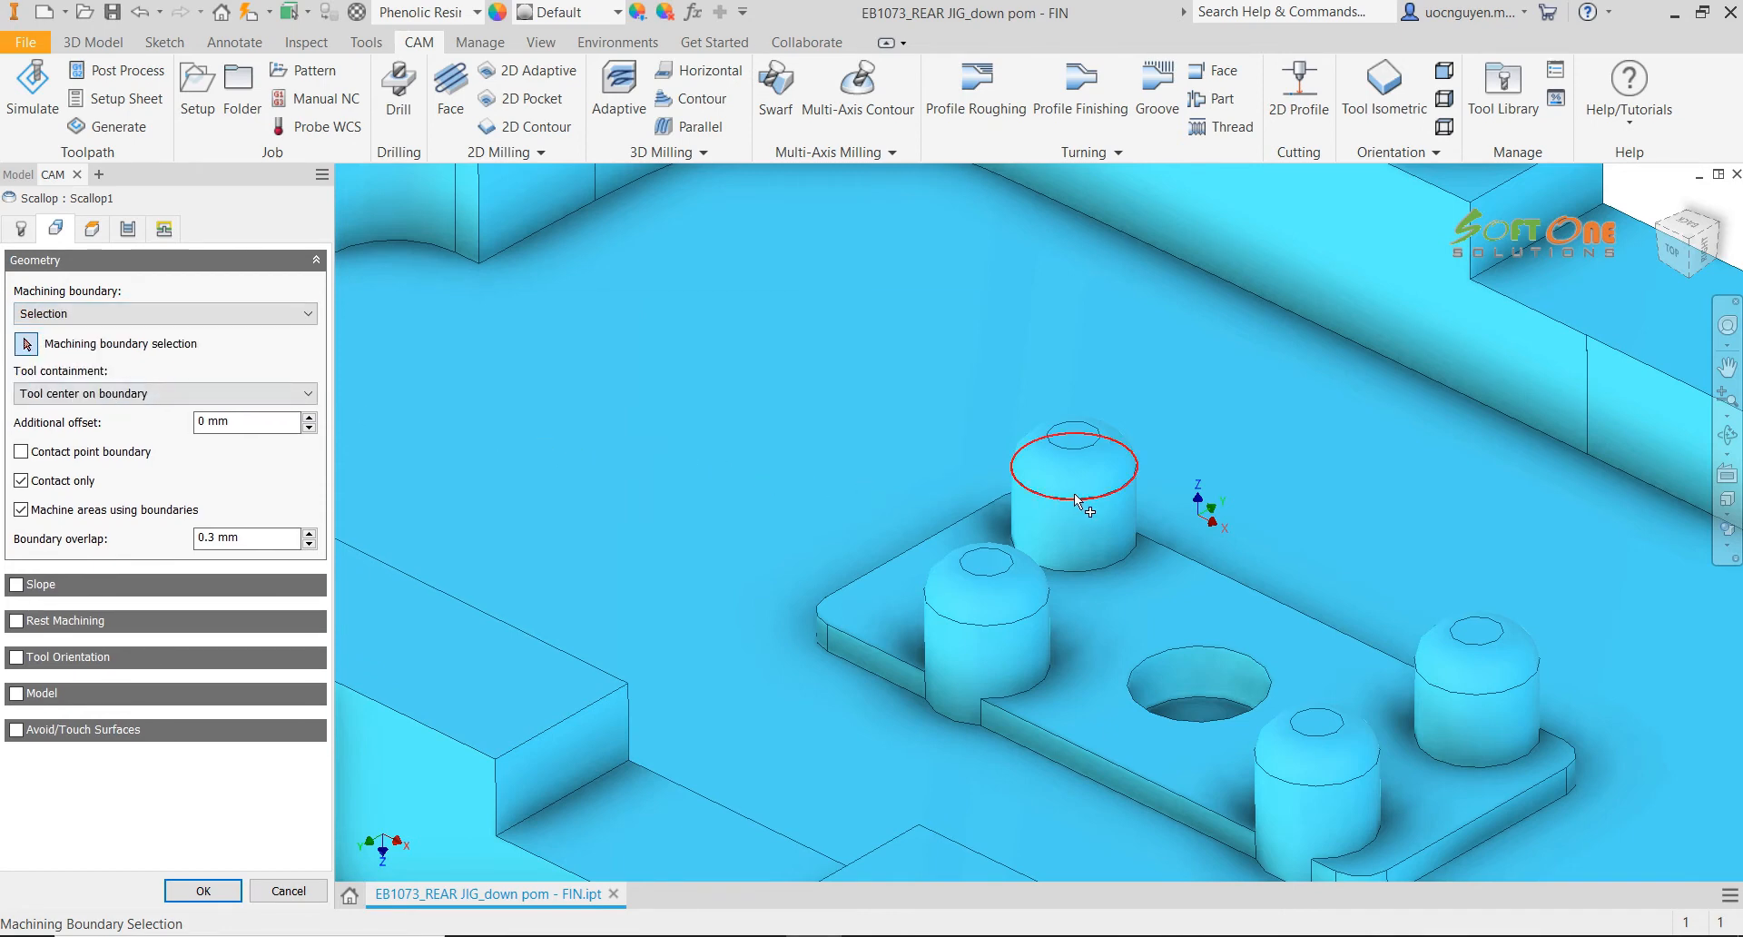
click(1104, 493)
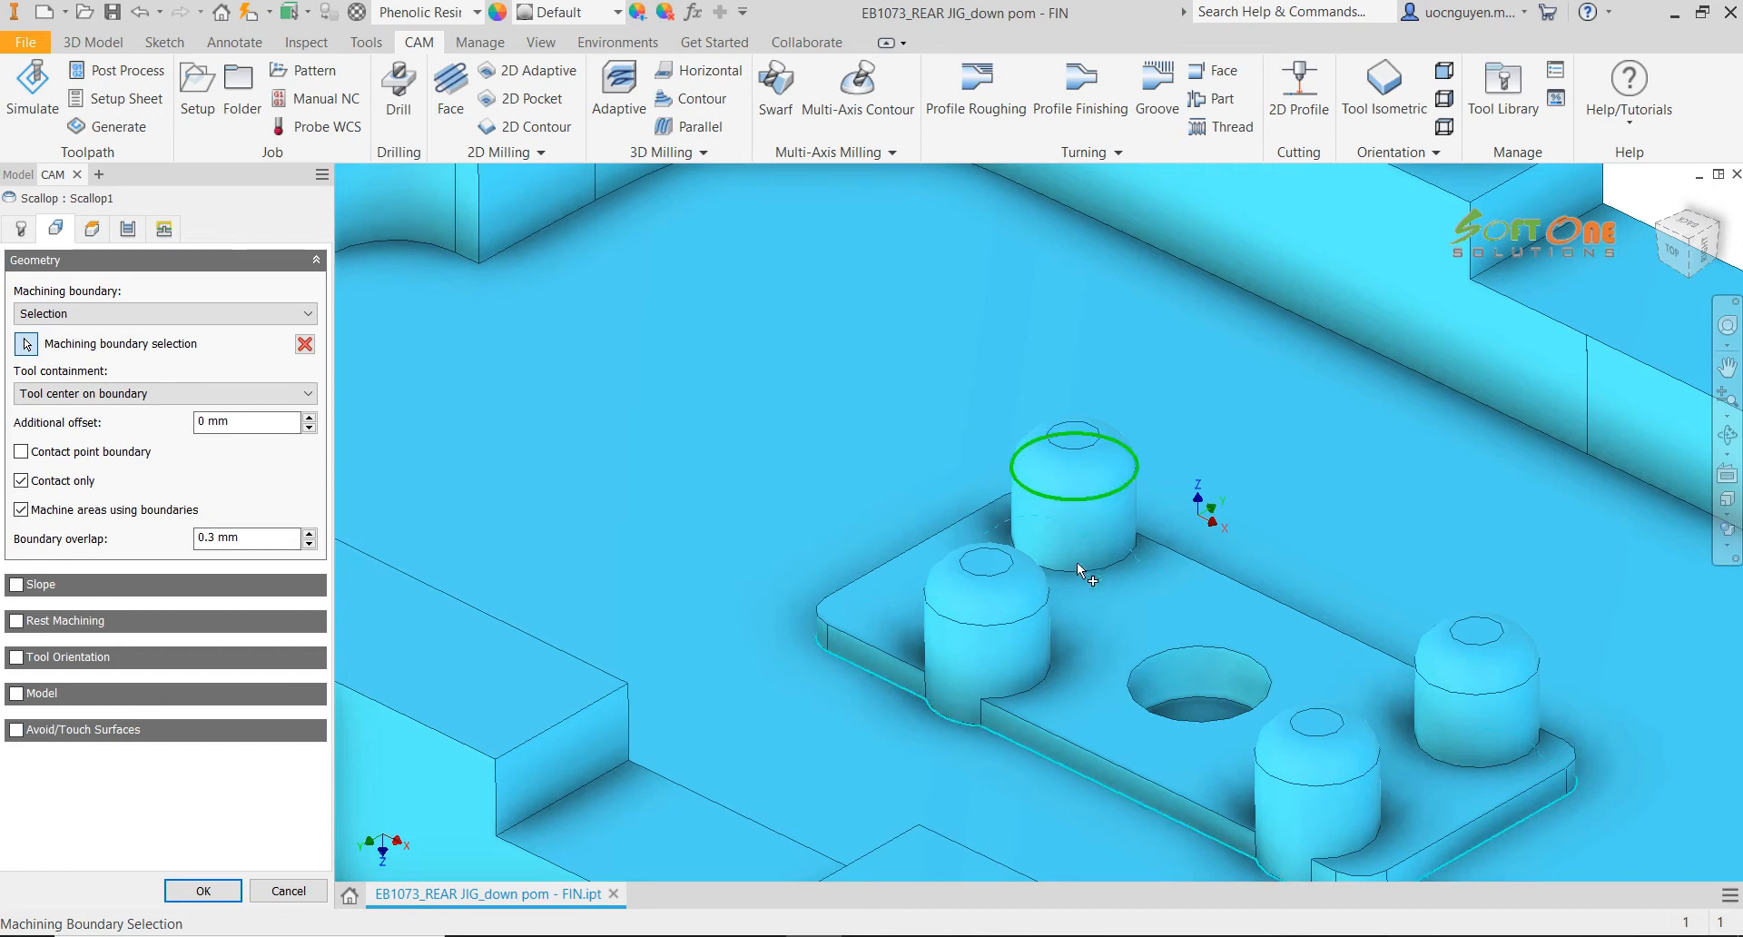
click(1049, 596)
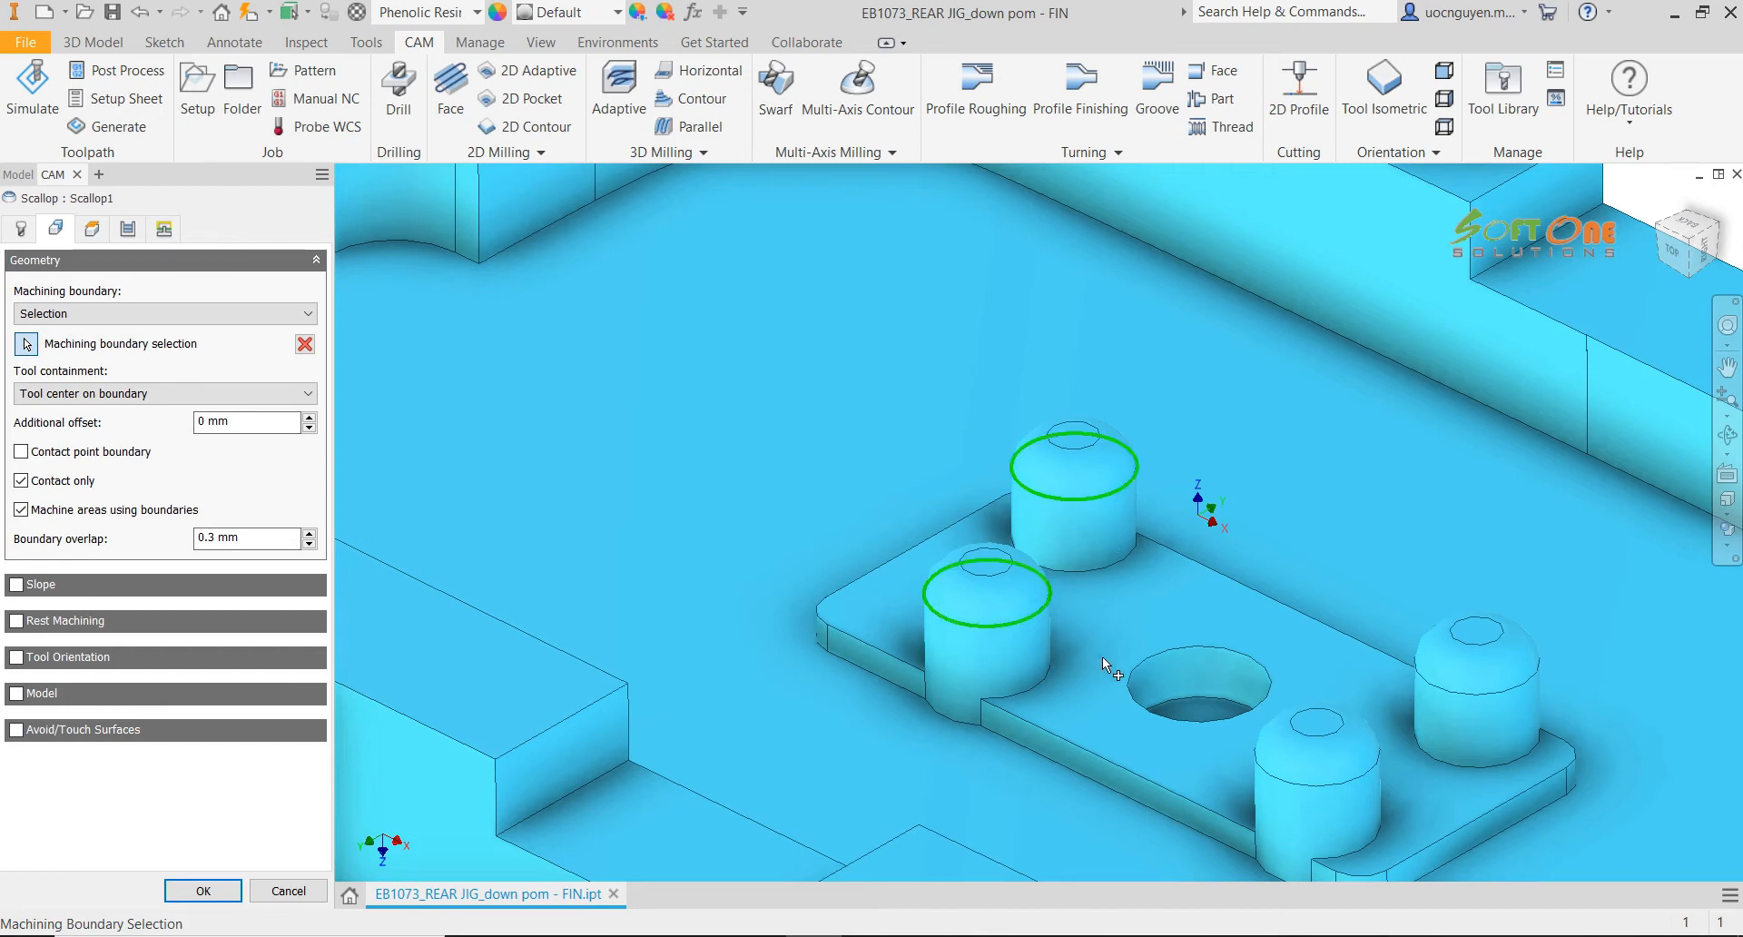
click(1282, 775)
click(1484, 690)
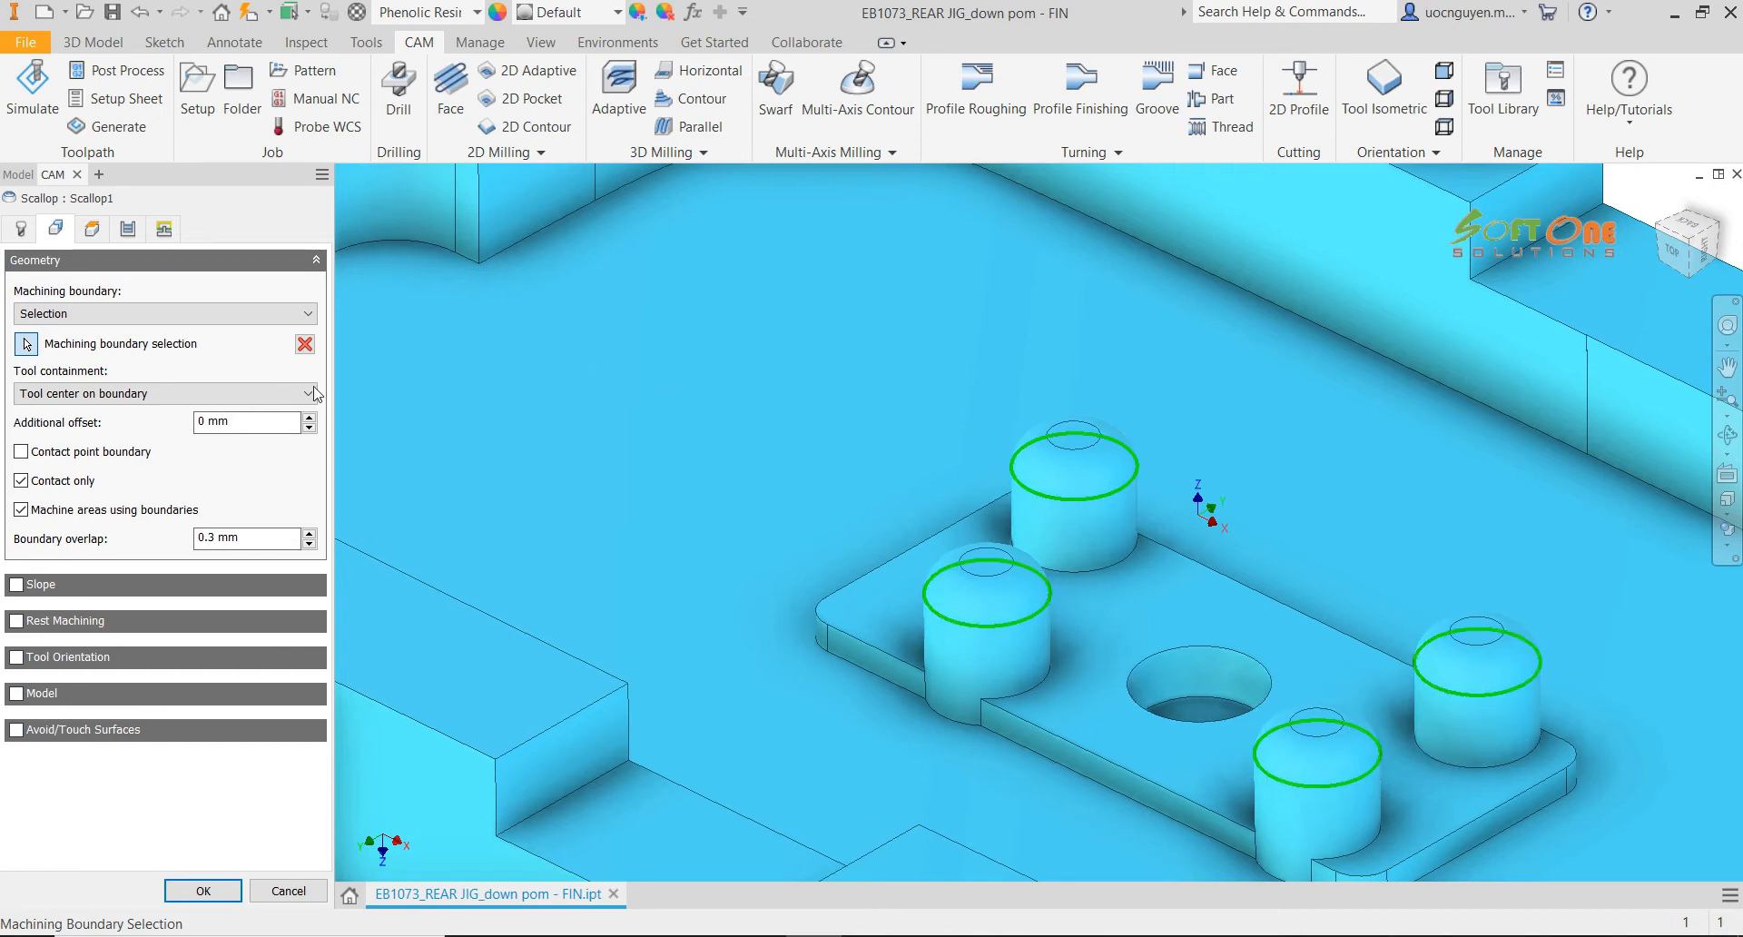
Keep the tool containment at Tool center on boundary and enable Contact point boundary for the scallop
click(172, 394)
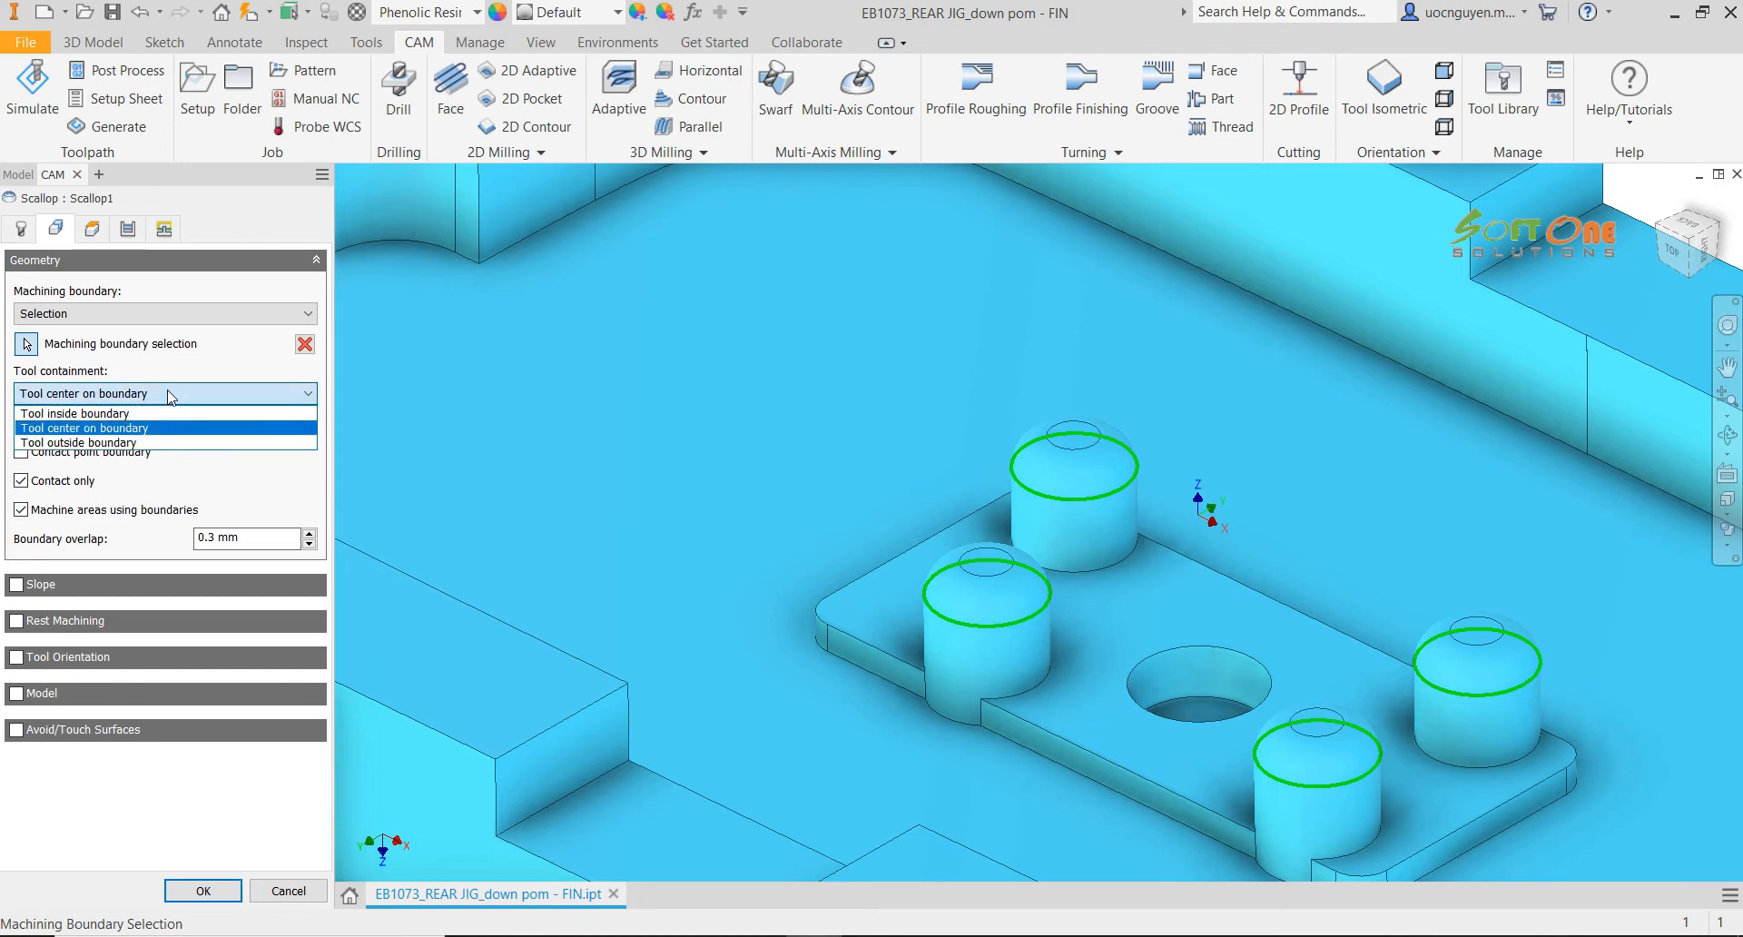
click(142, 432)
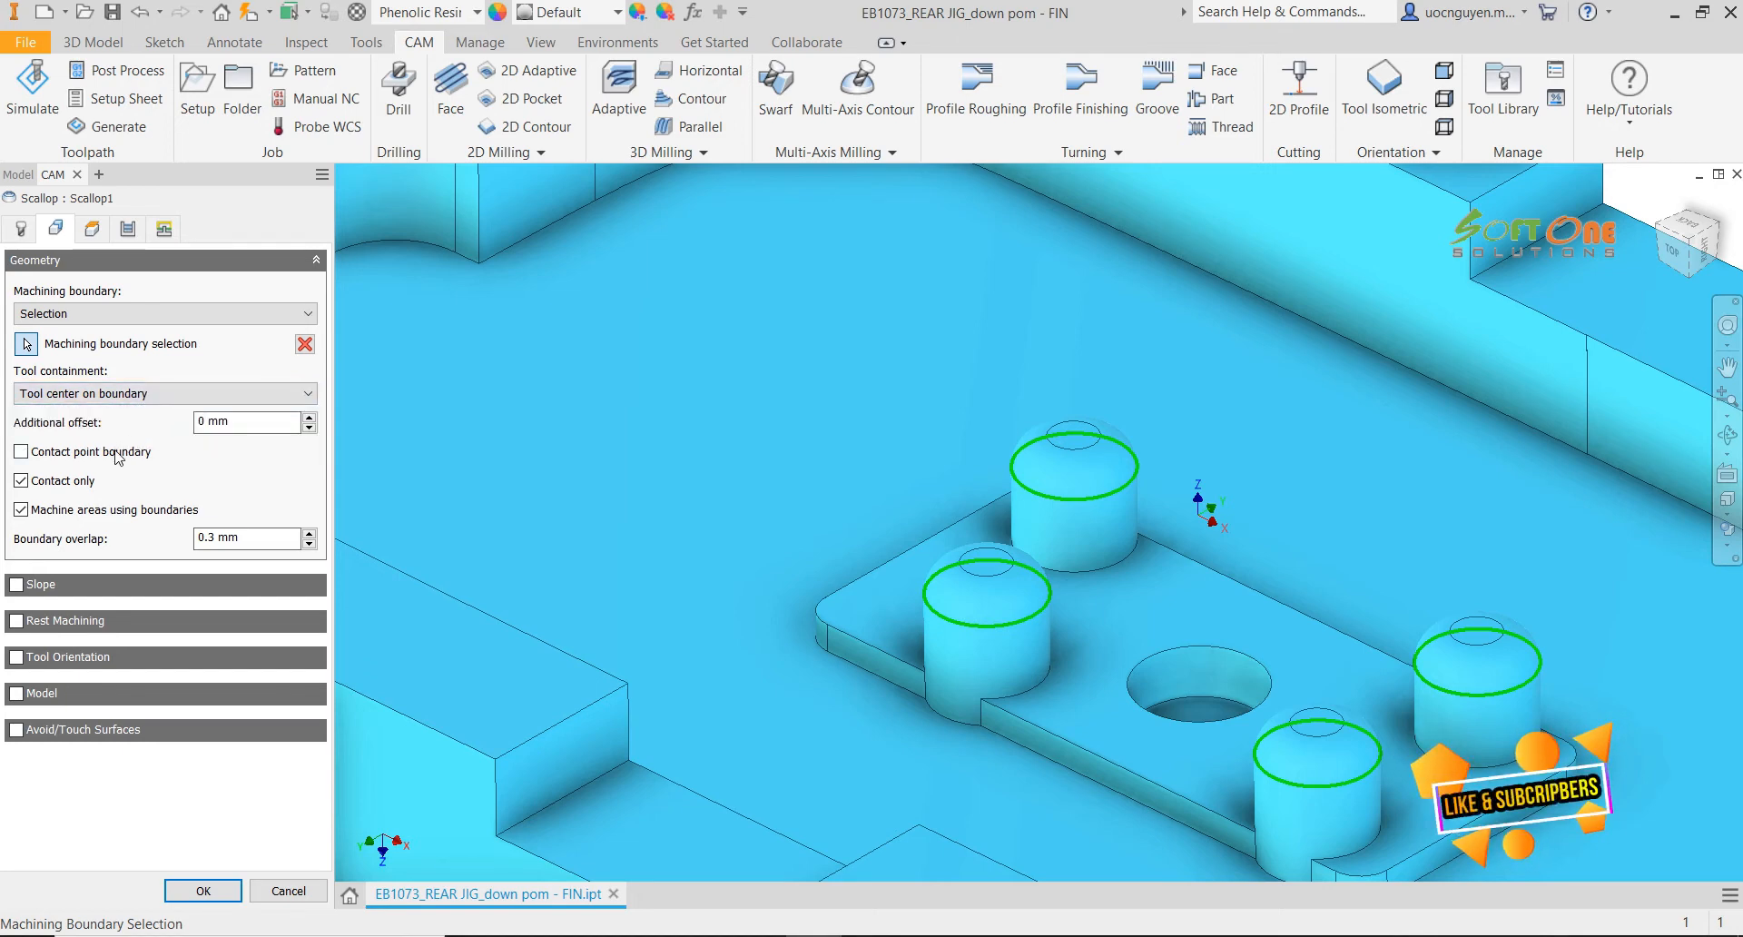
click(118, 459)
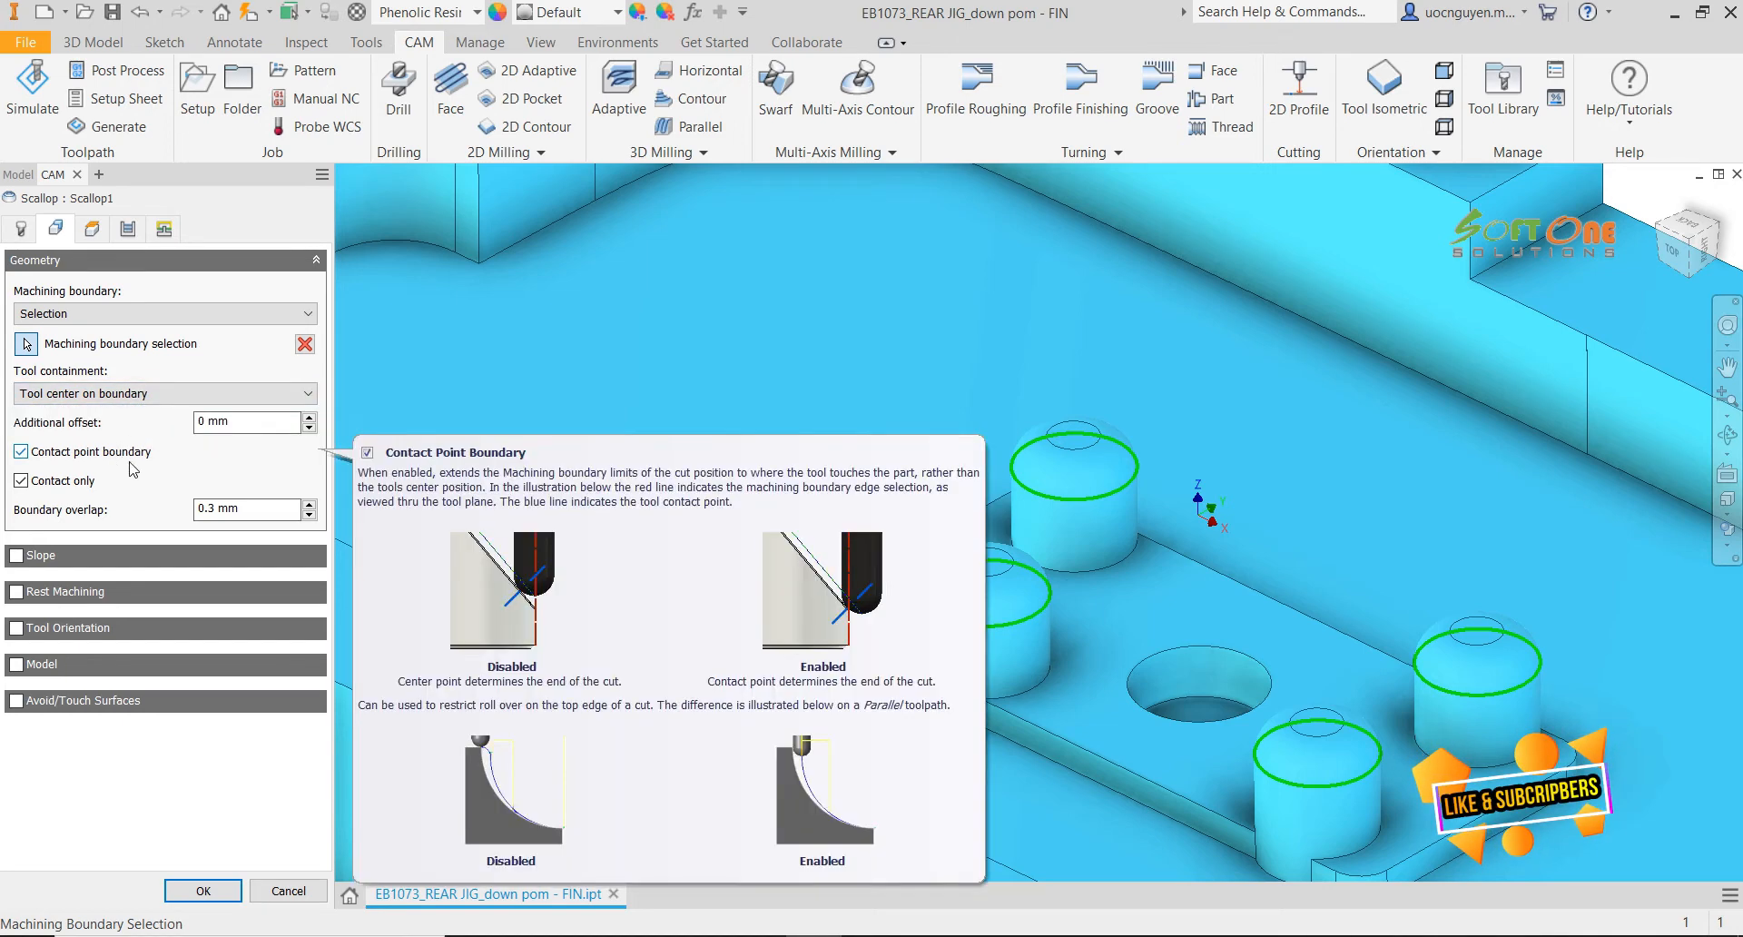
Set the scallop's clearance height offset to 50 mm
click(98, 235)
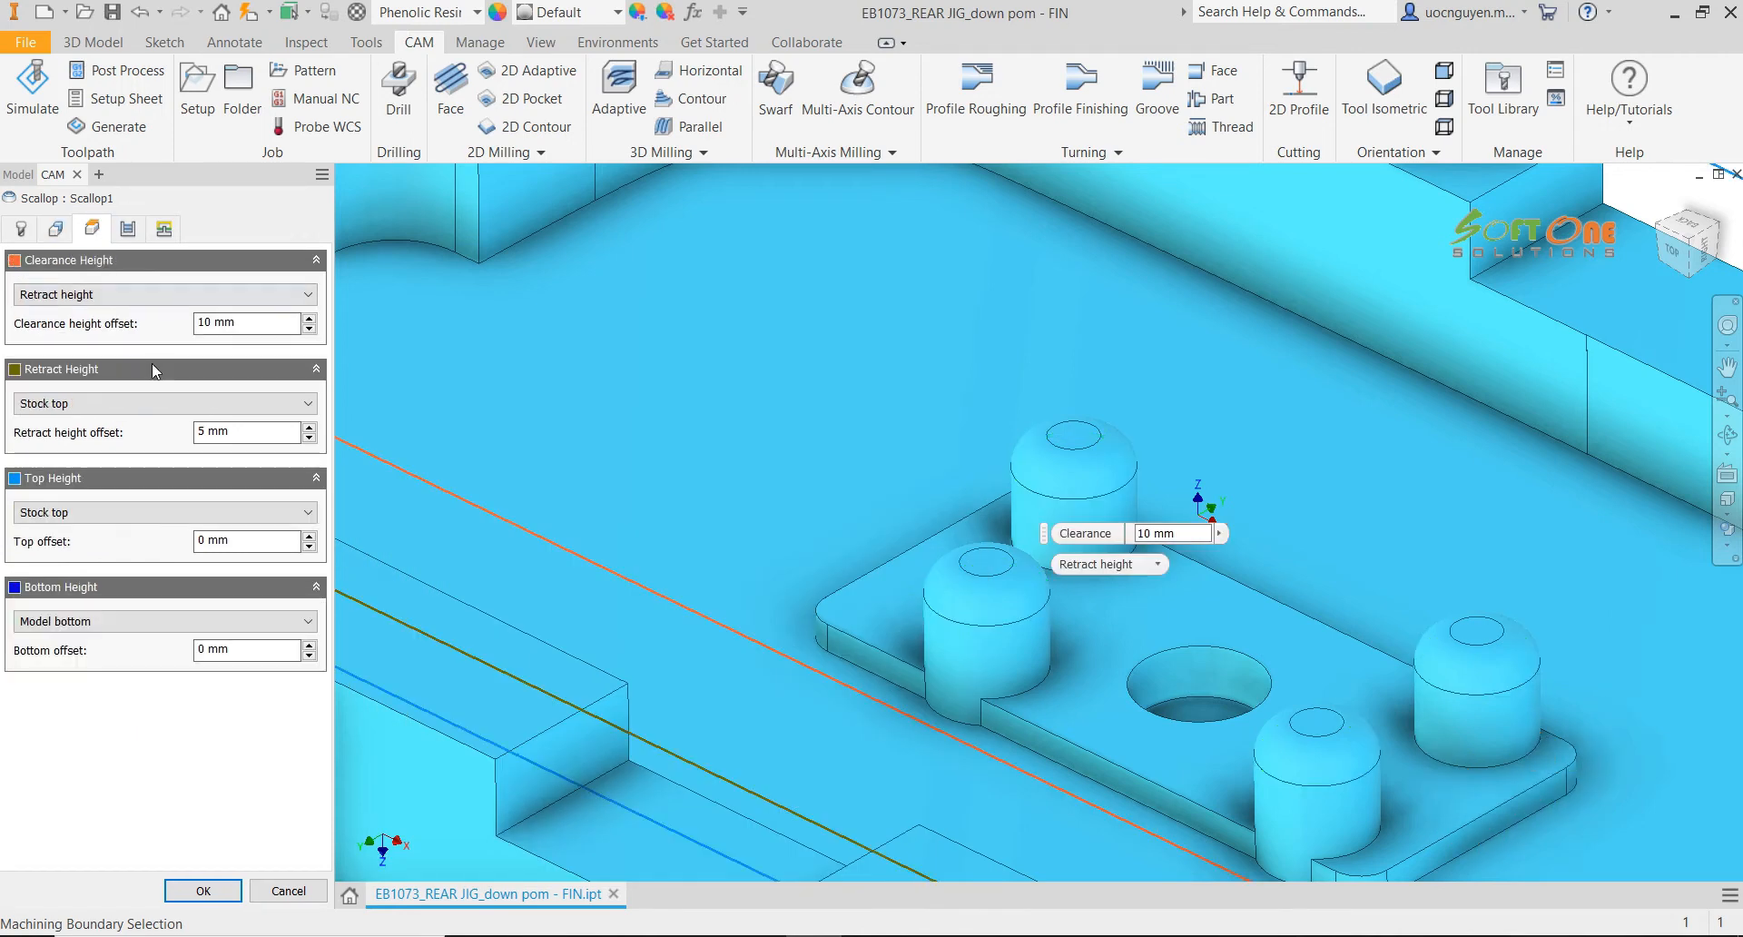
double_click(205, 323)
text(50)
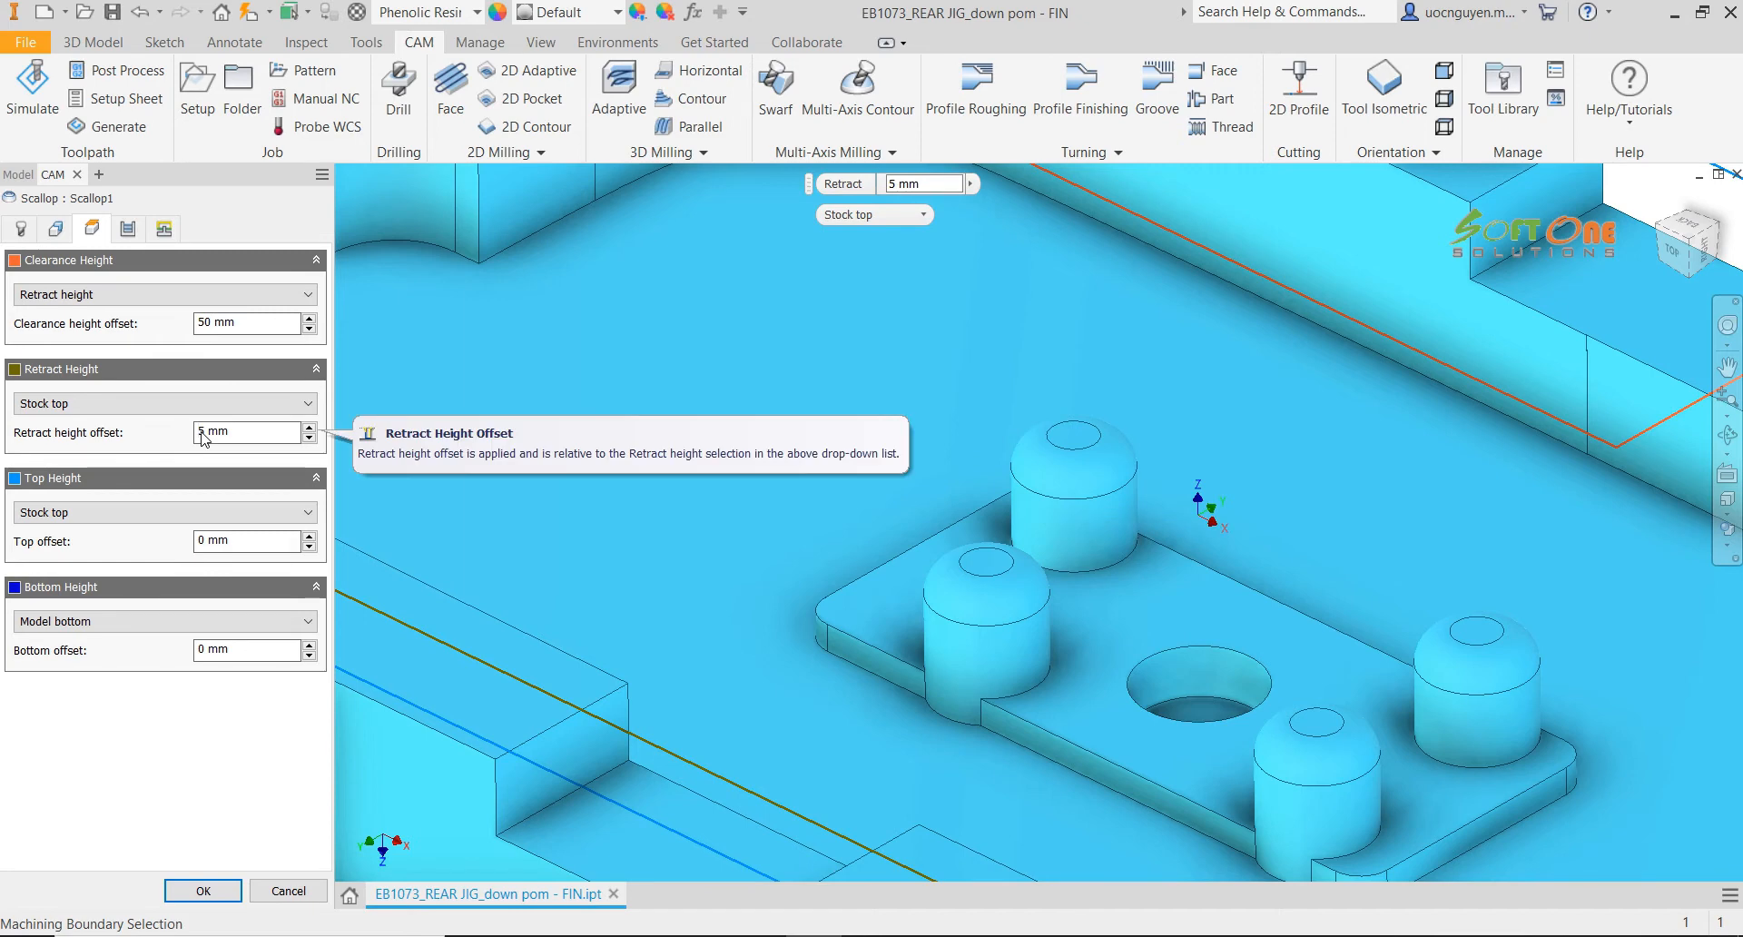
Set the scallop stepover to 0.1 mm and enable smoothing
click(128, 228)
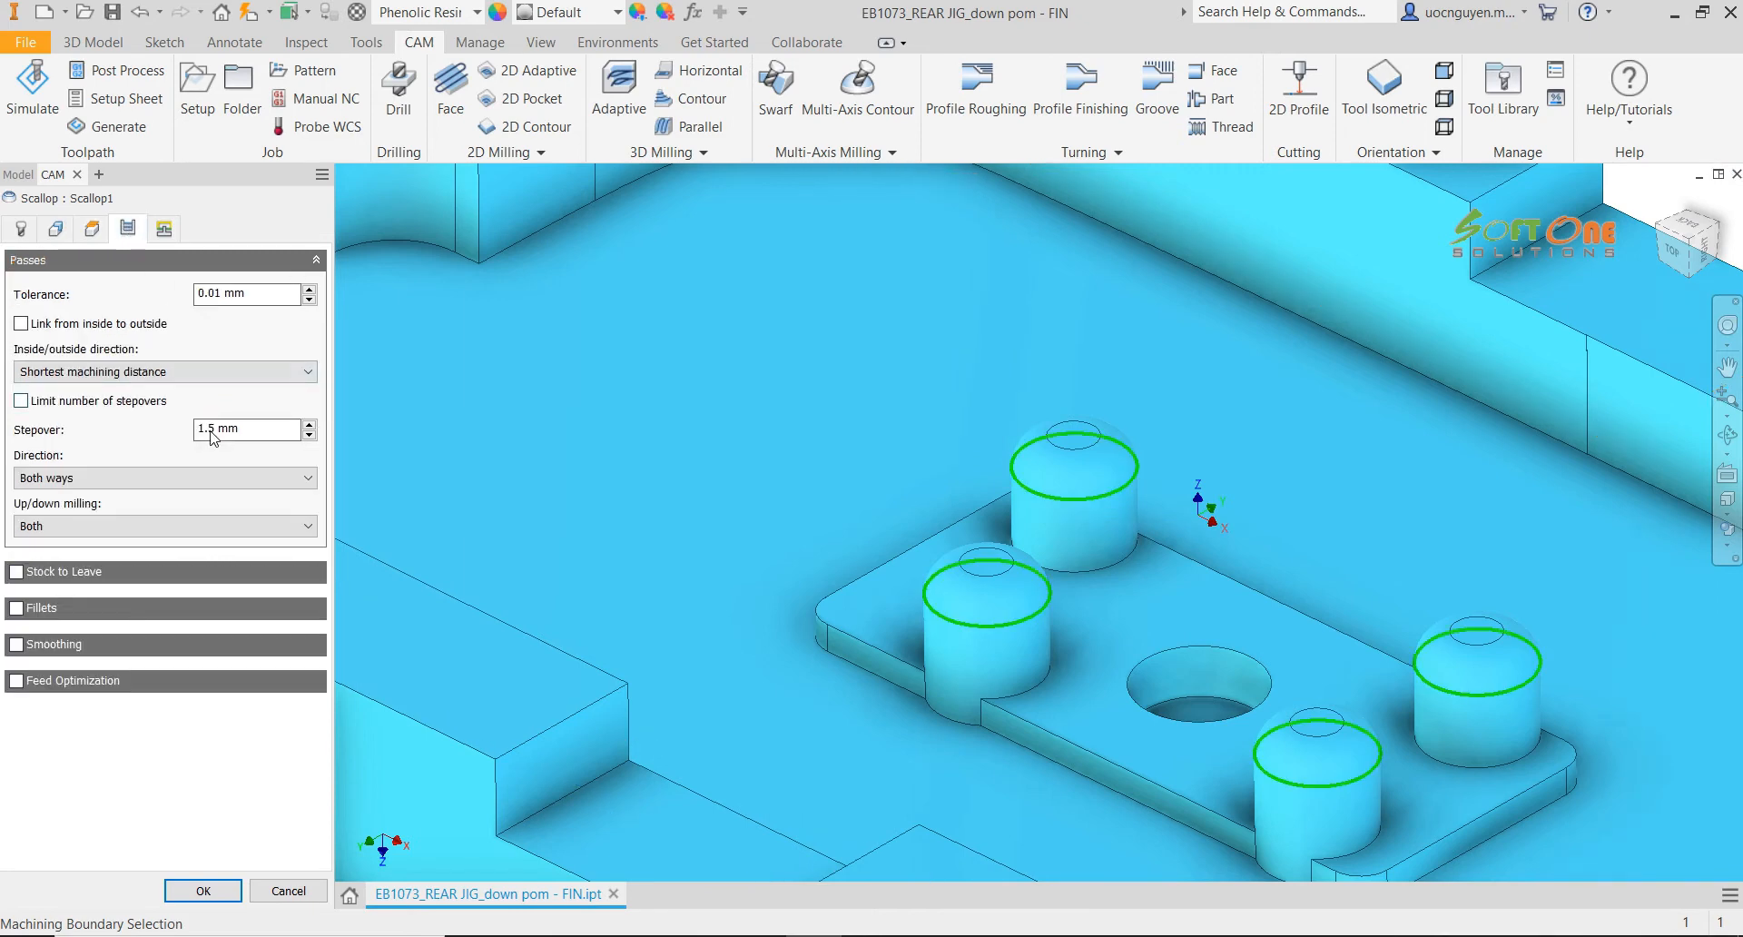
double_click(252, 431)
text(0.1)
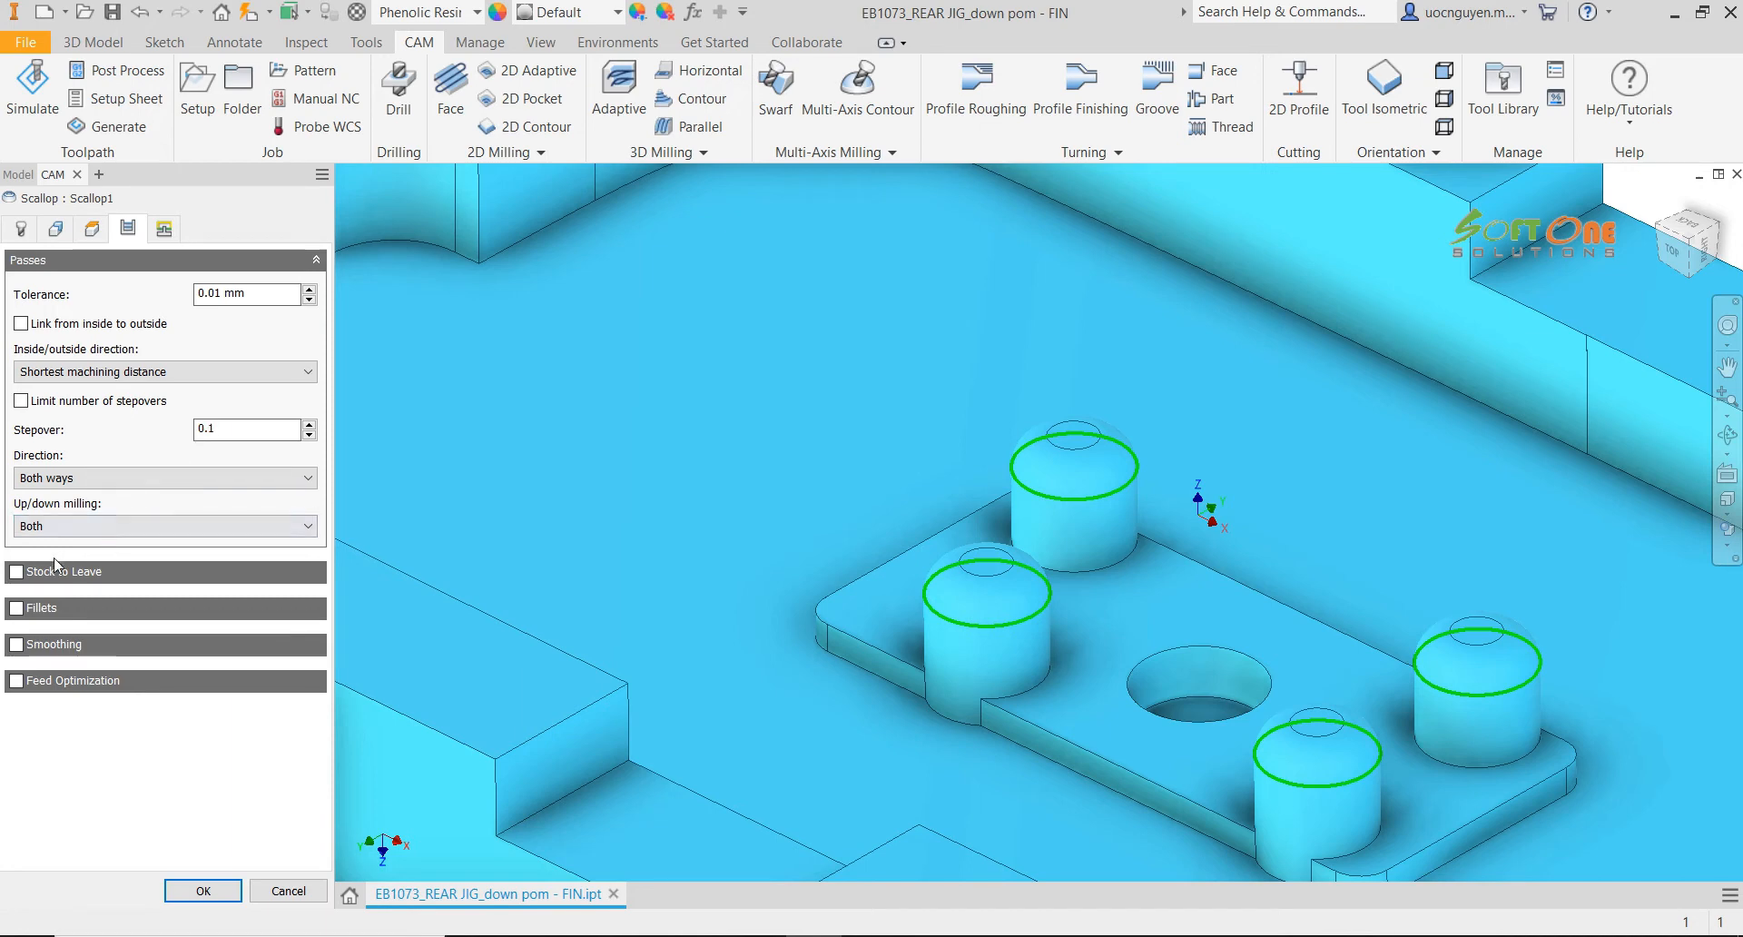
click(16, 643)
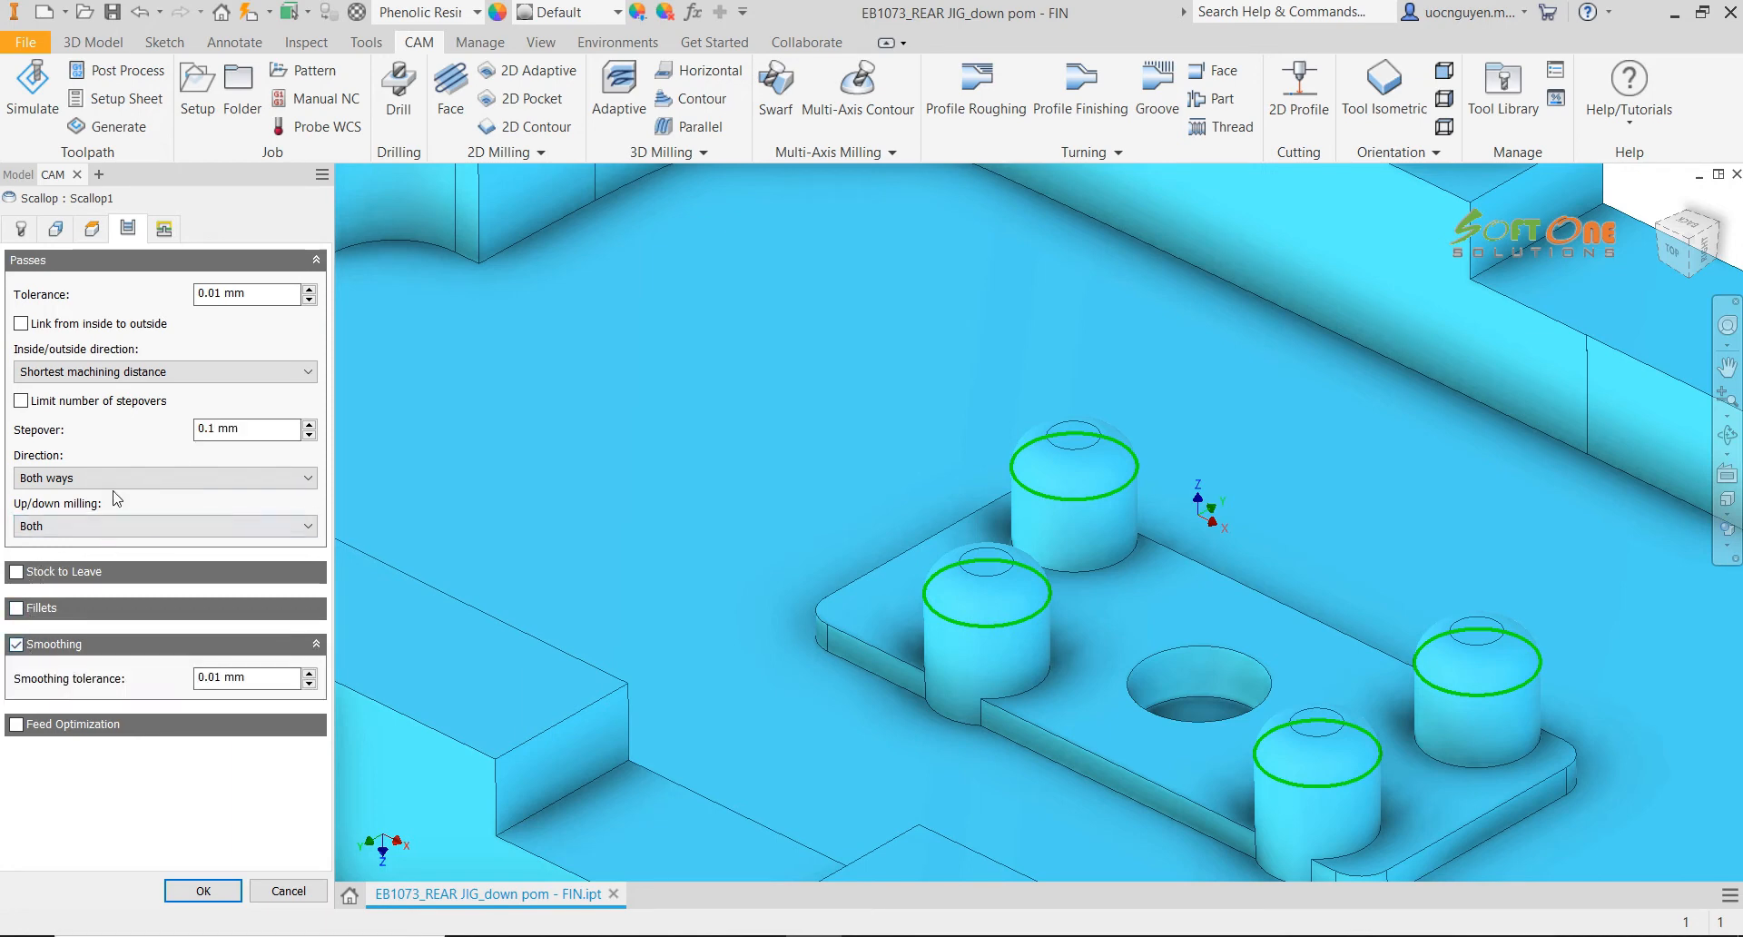
Accept the scallop operation with the existing linking settings and examine the generated toolpath over the four pin domes
click(164, 228)
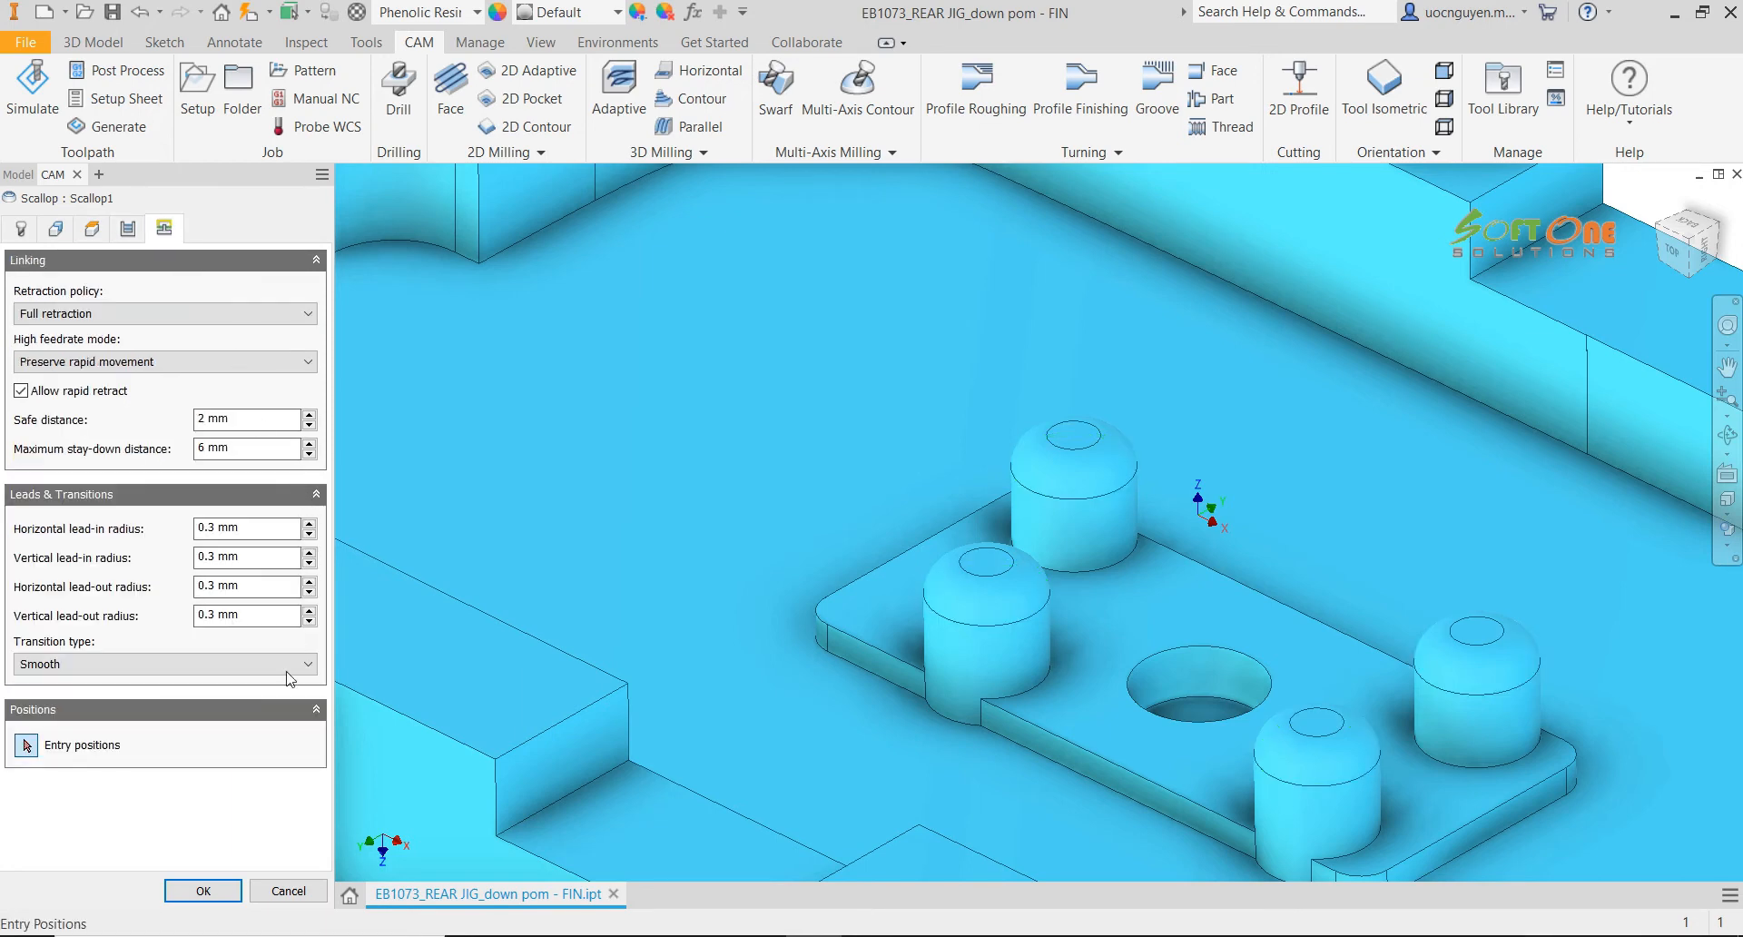
click(209, 890)
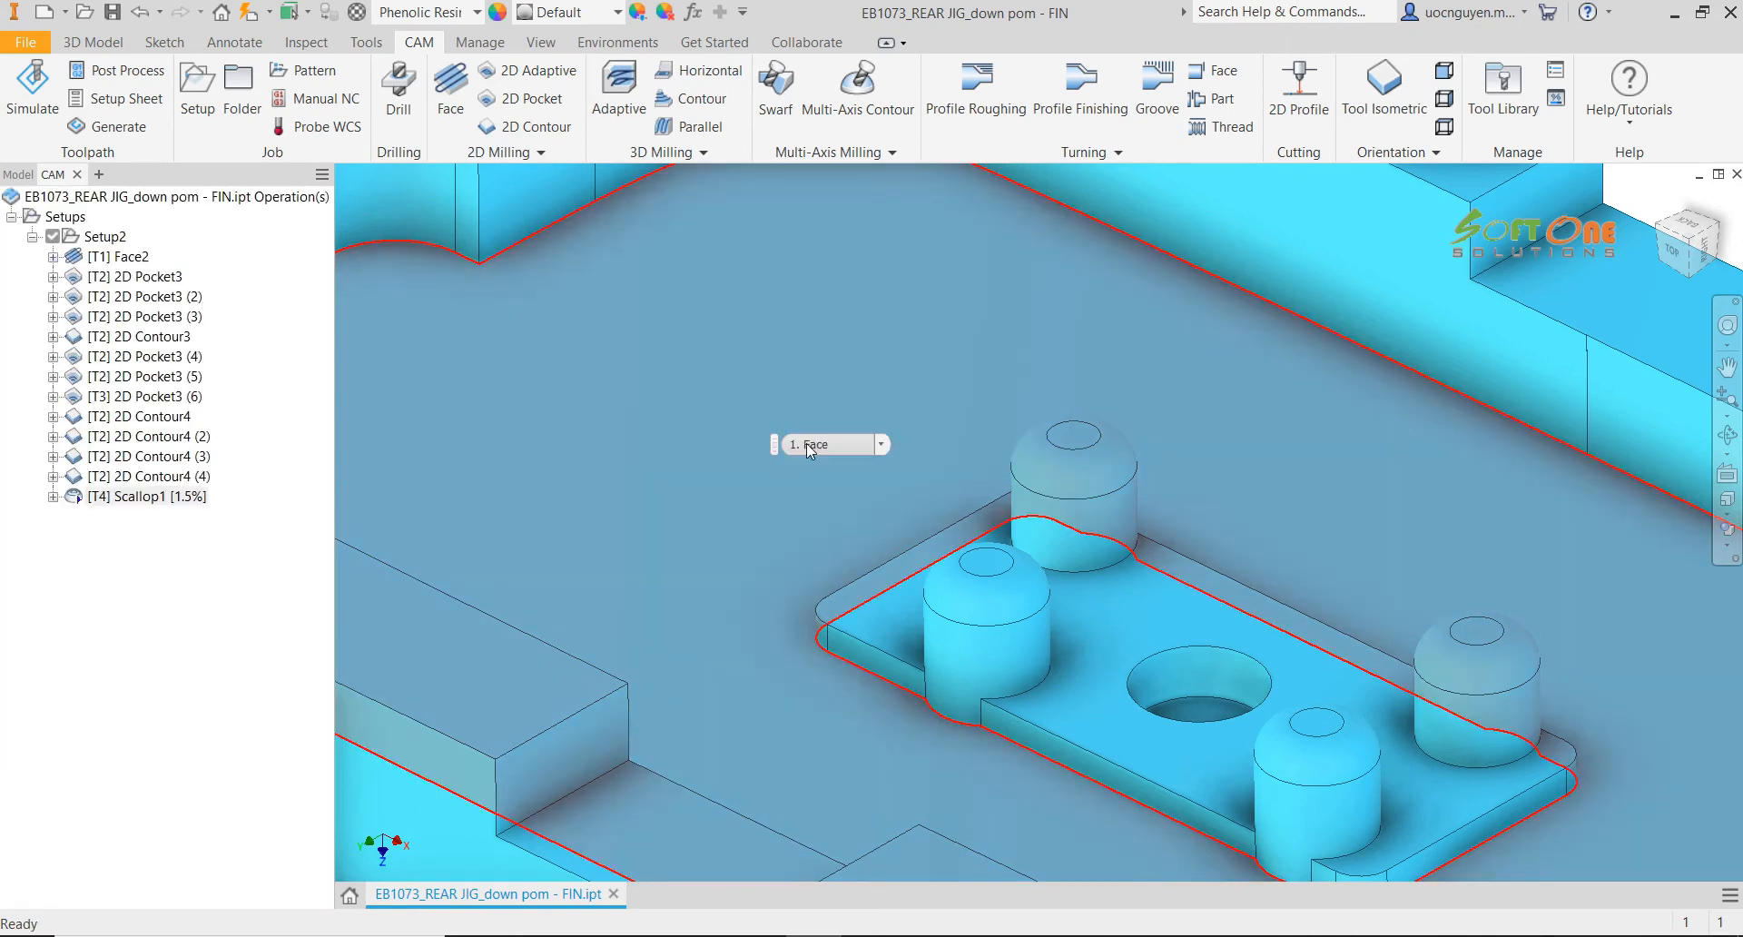
scroll(694, 450, down, 3)
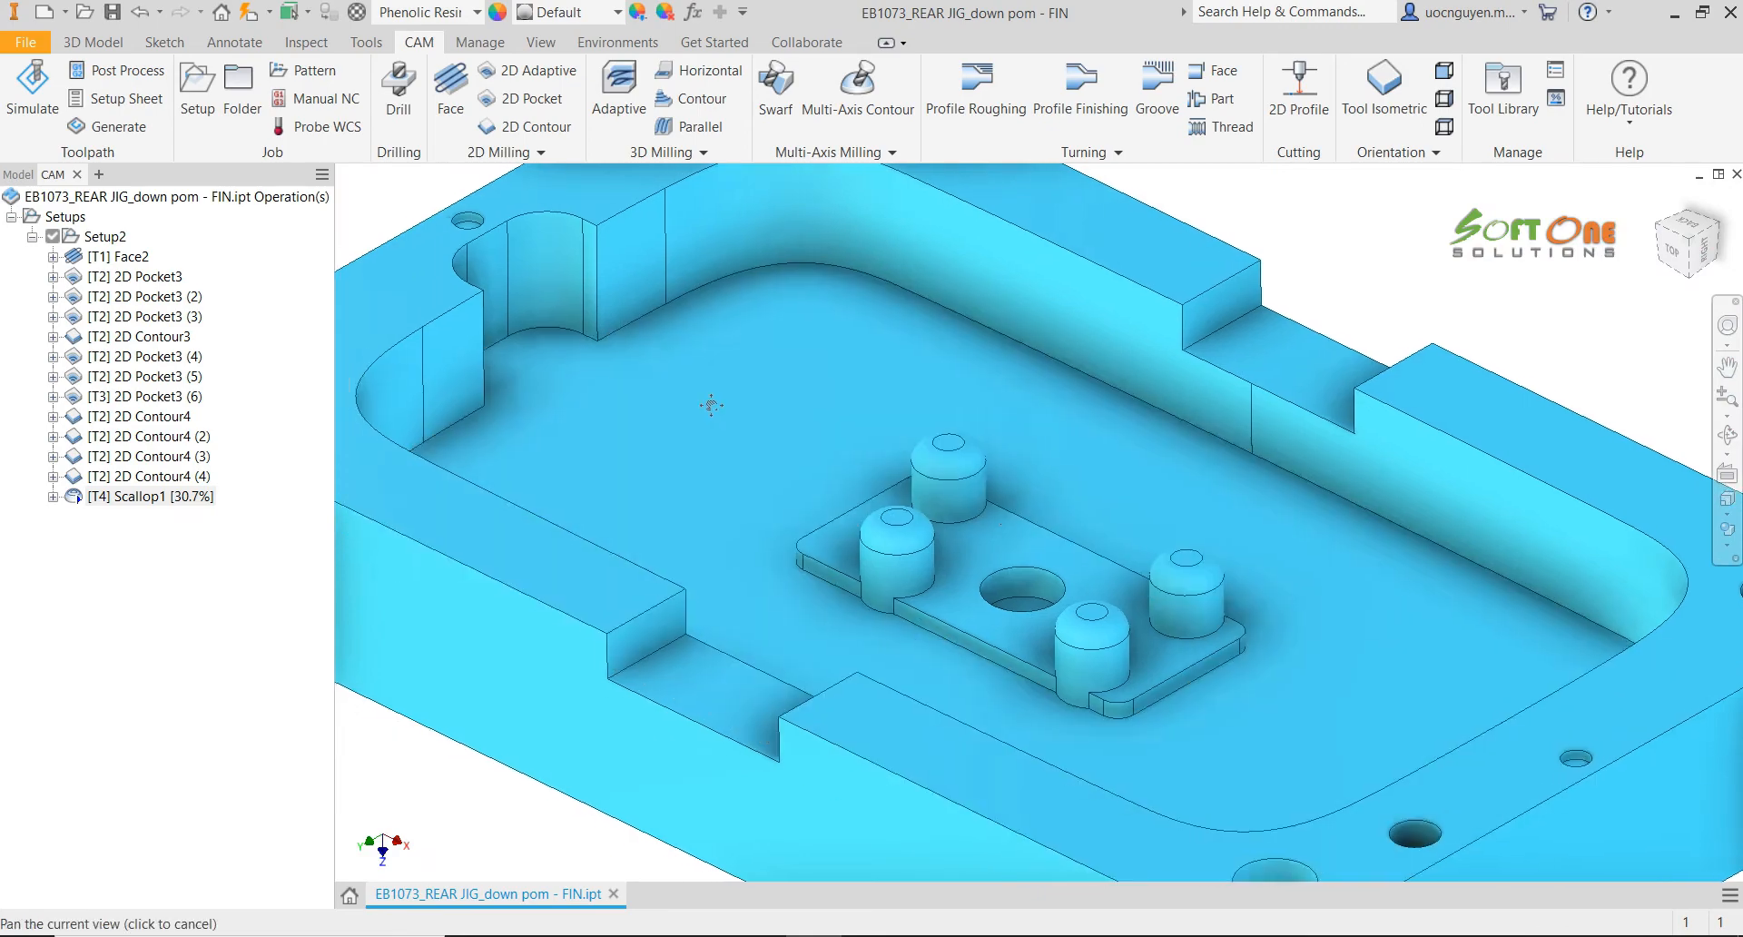
middle_drag(668, 393, 766, 434)
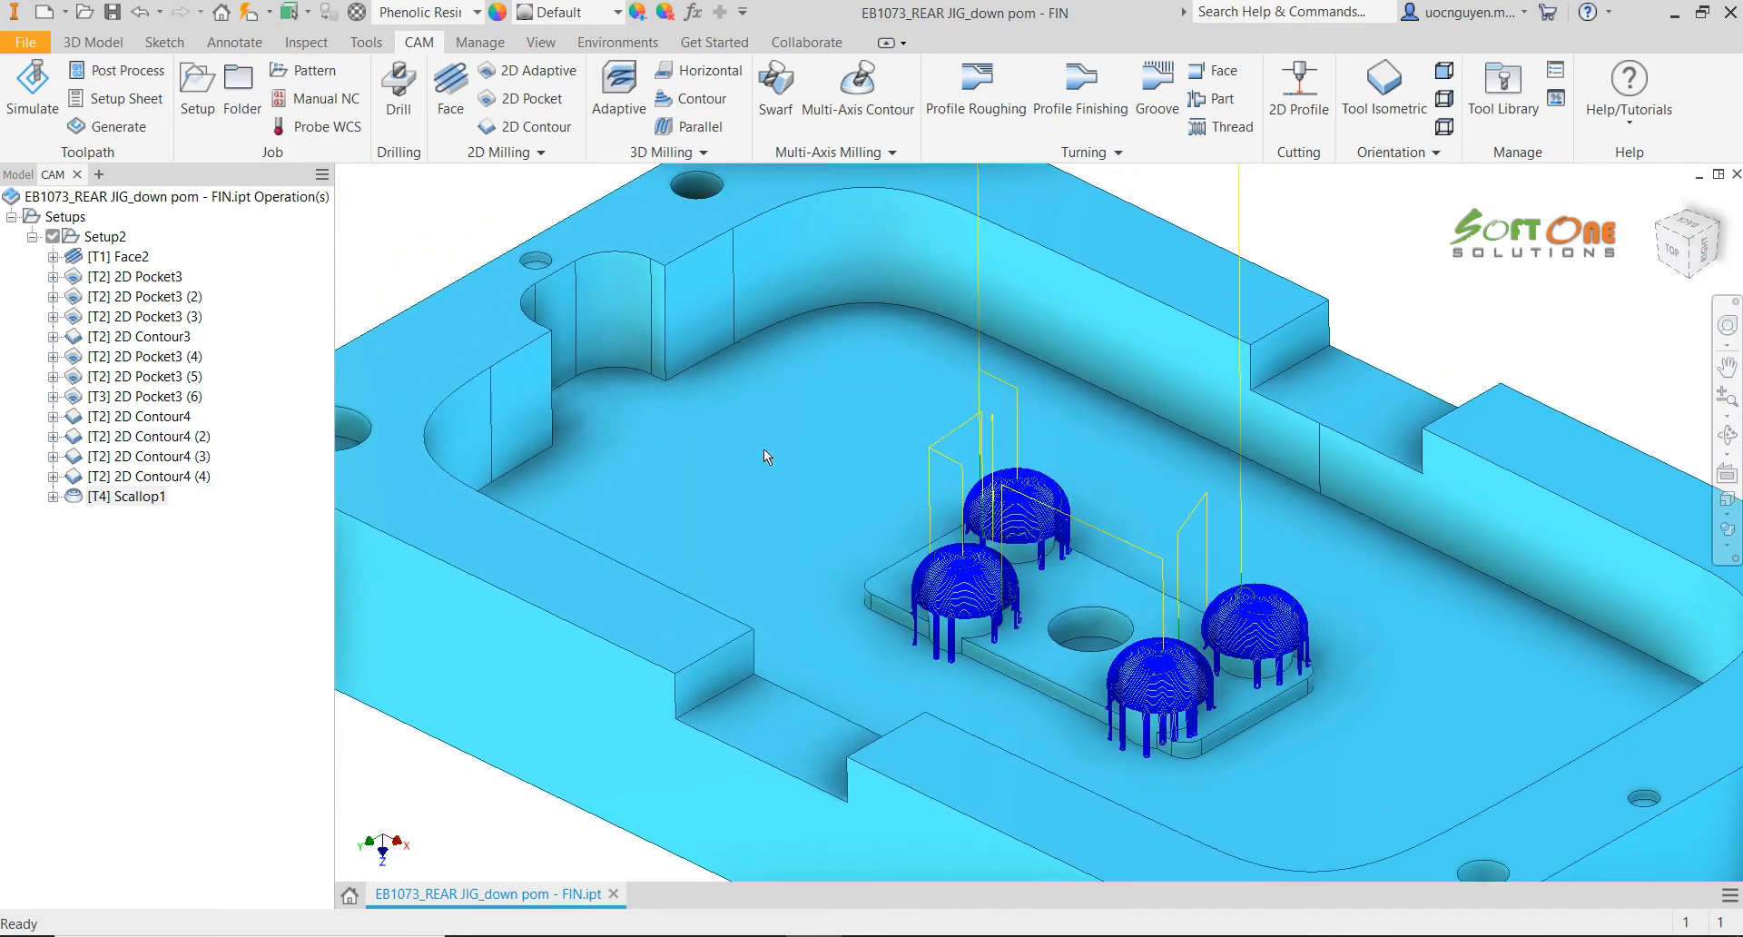
scroll(983, 610, up, 6)
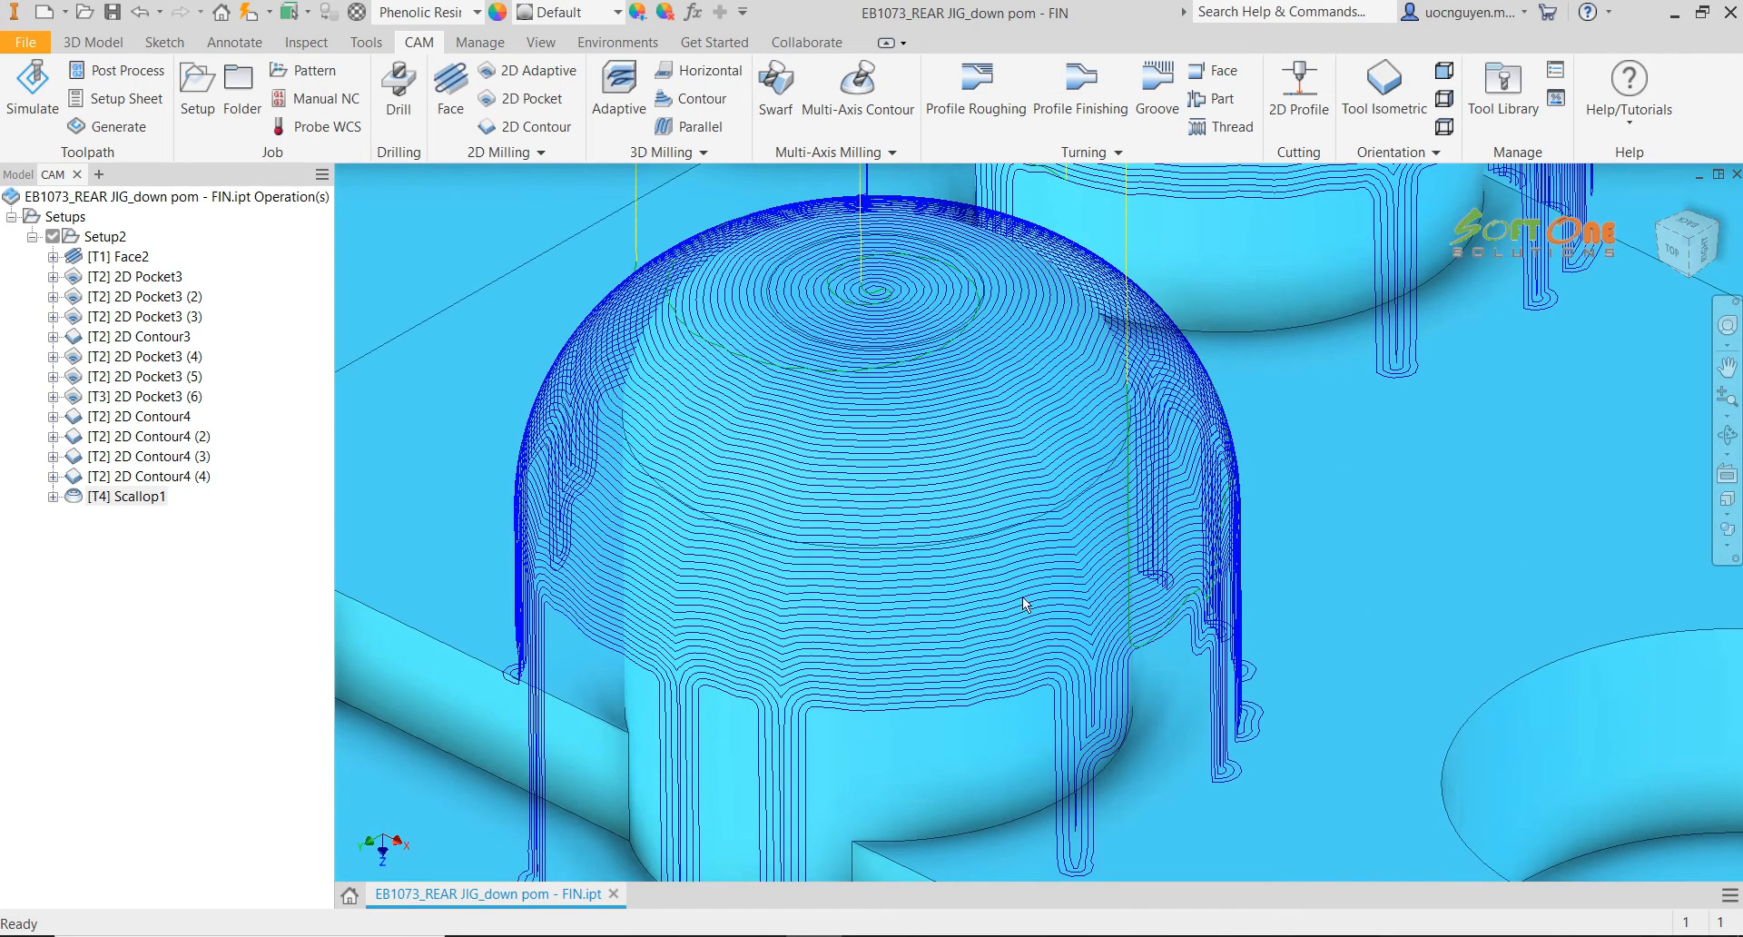
scroll(996, 546, down, 4)
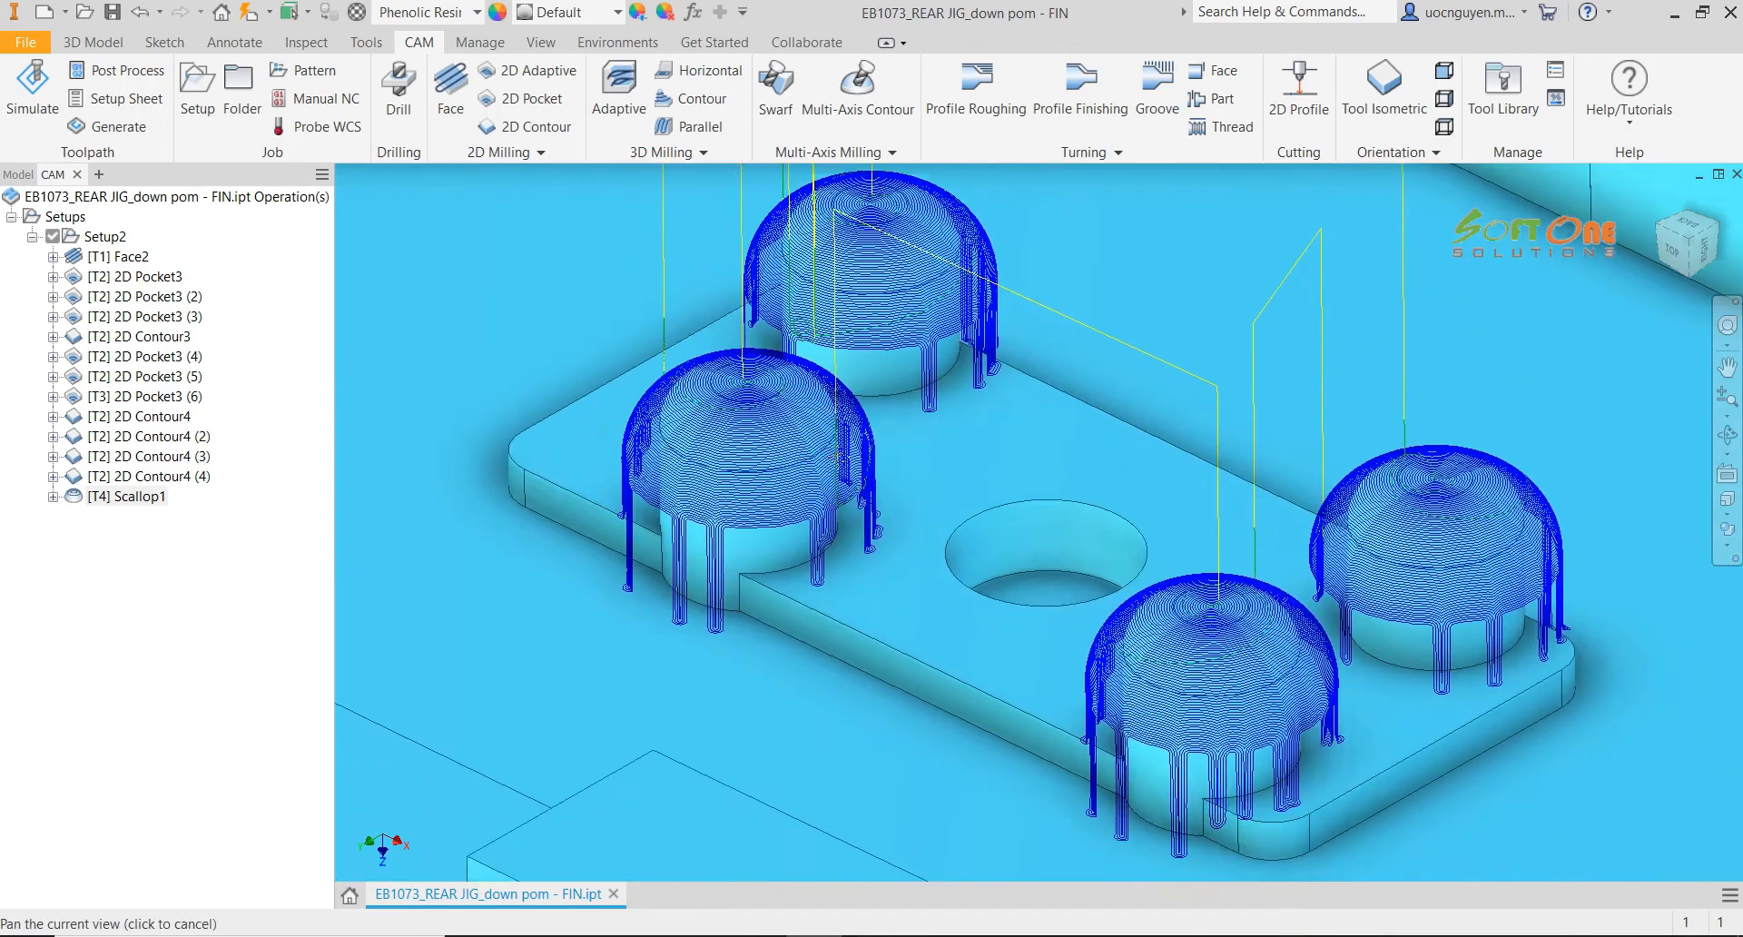
Open the scallop operation for editing and review its Contact point boundary and tool containment settings, keeping Tool center on boundary
scroll(1220, 672, up, 5)
scroll(1219, 672, down, 6)
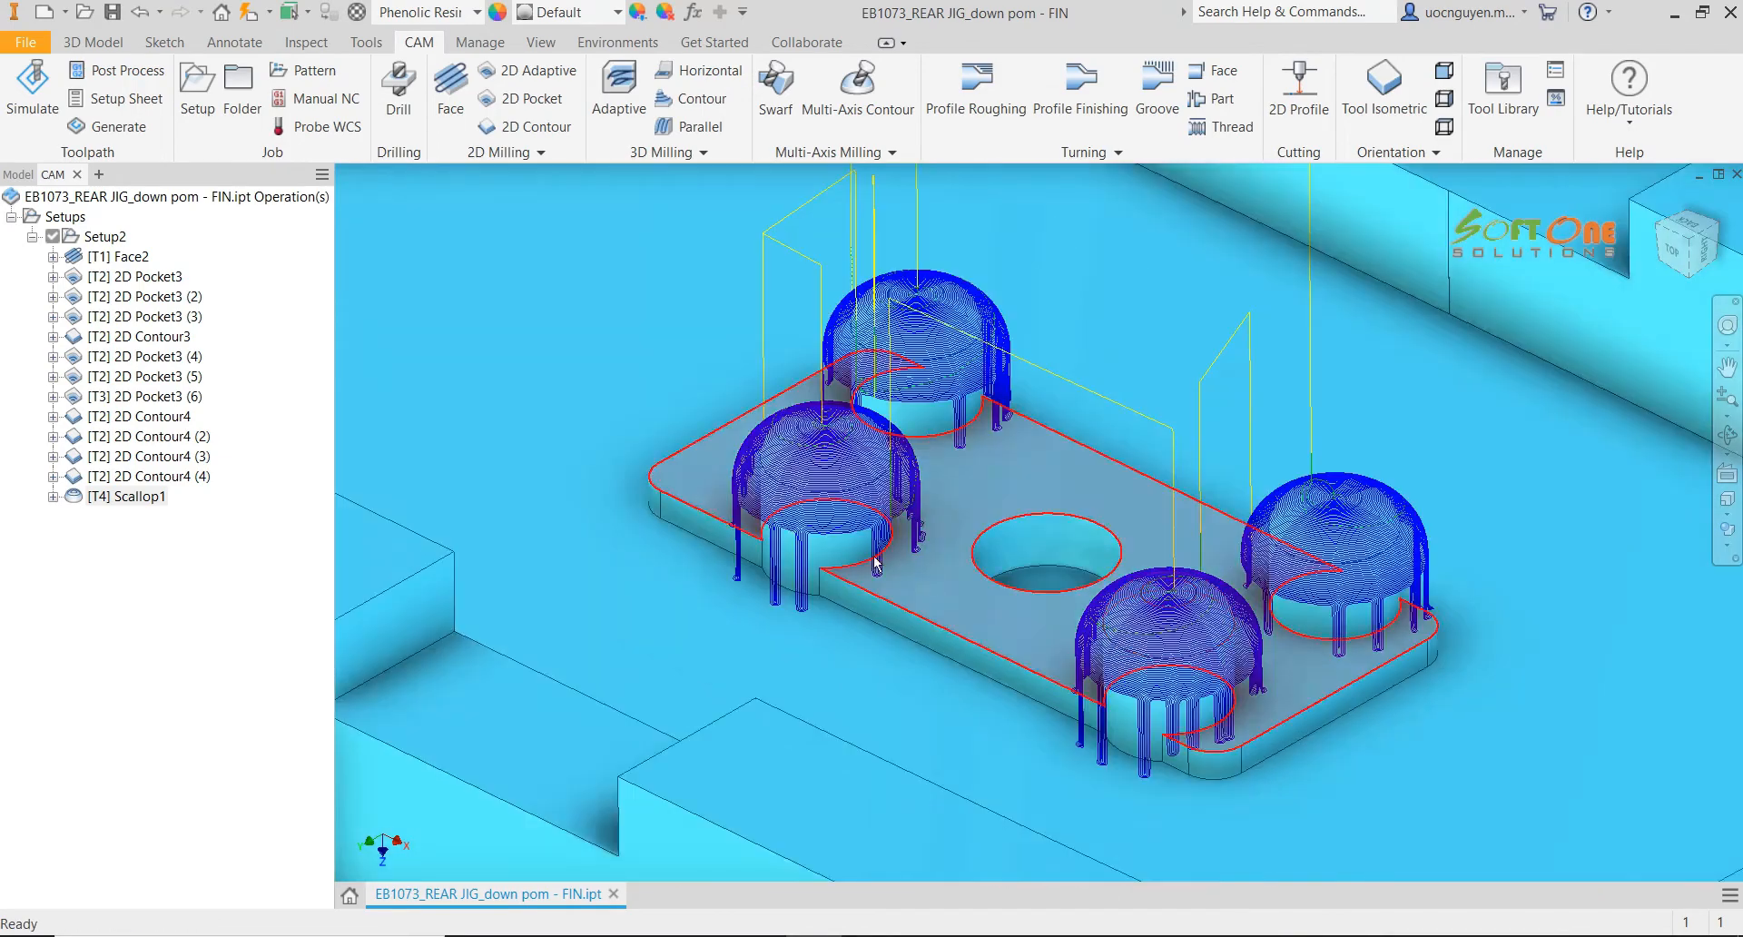
middle_drag(875, 564, 930, 562)
right_click(156, 495)
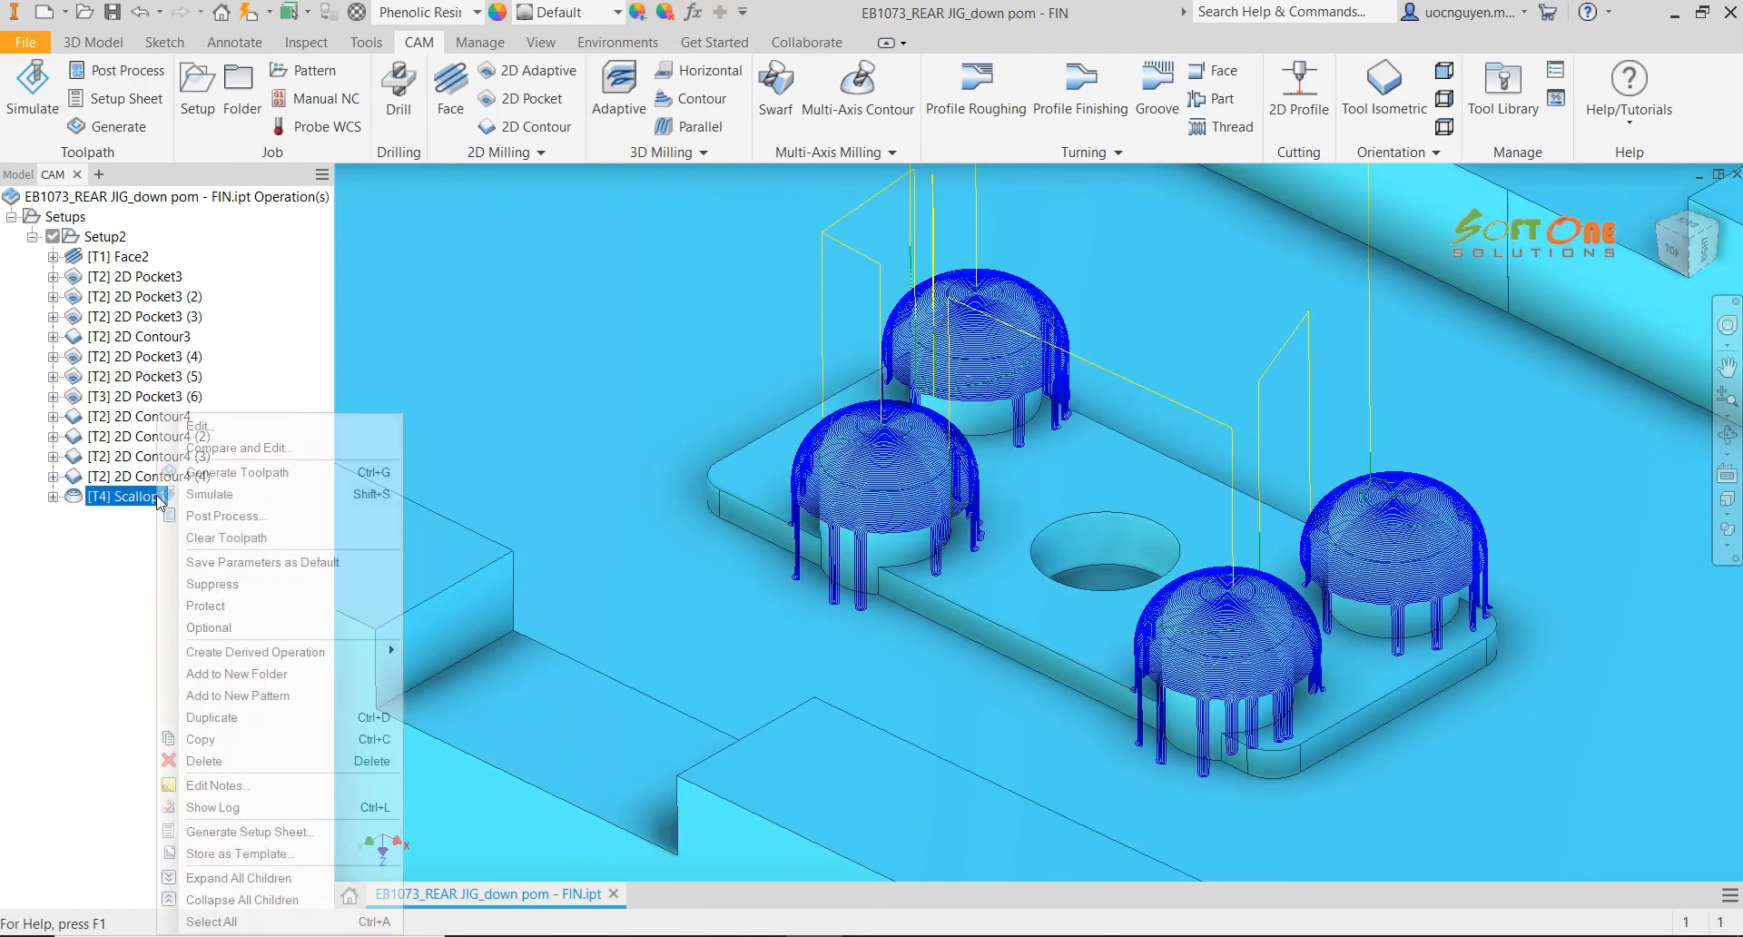
click(220, 427)
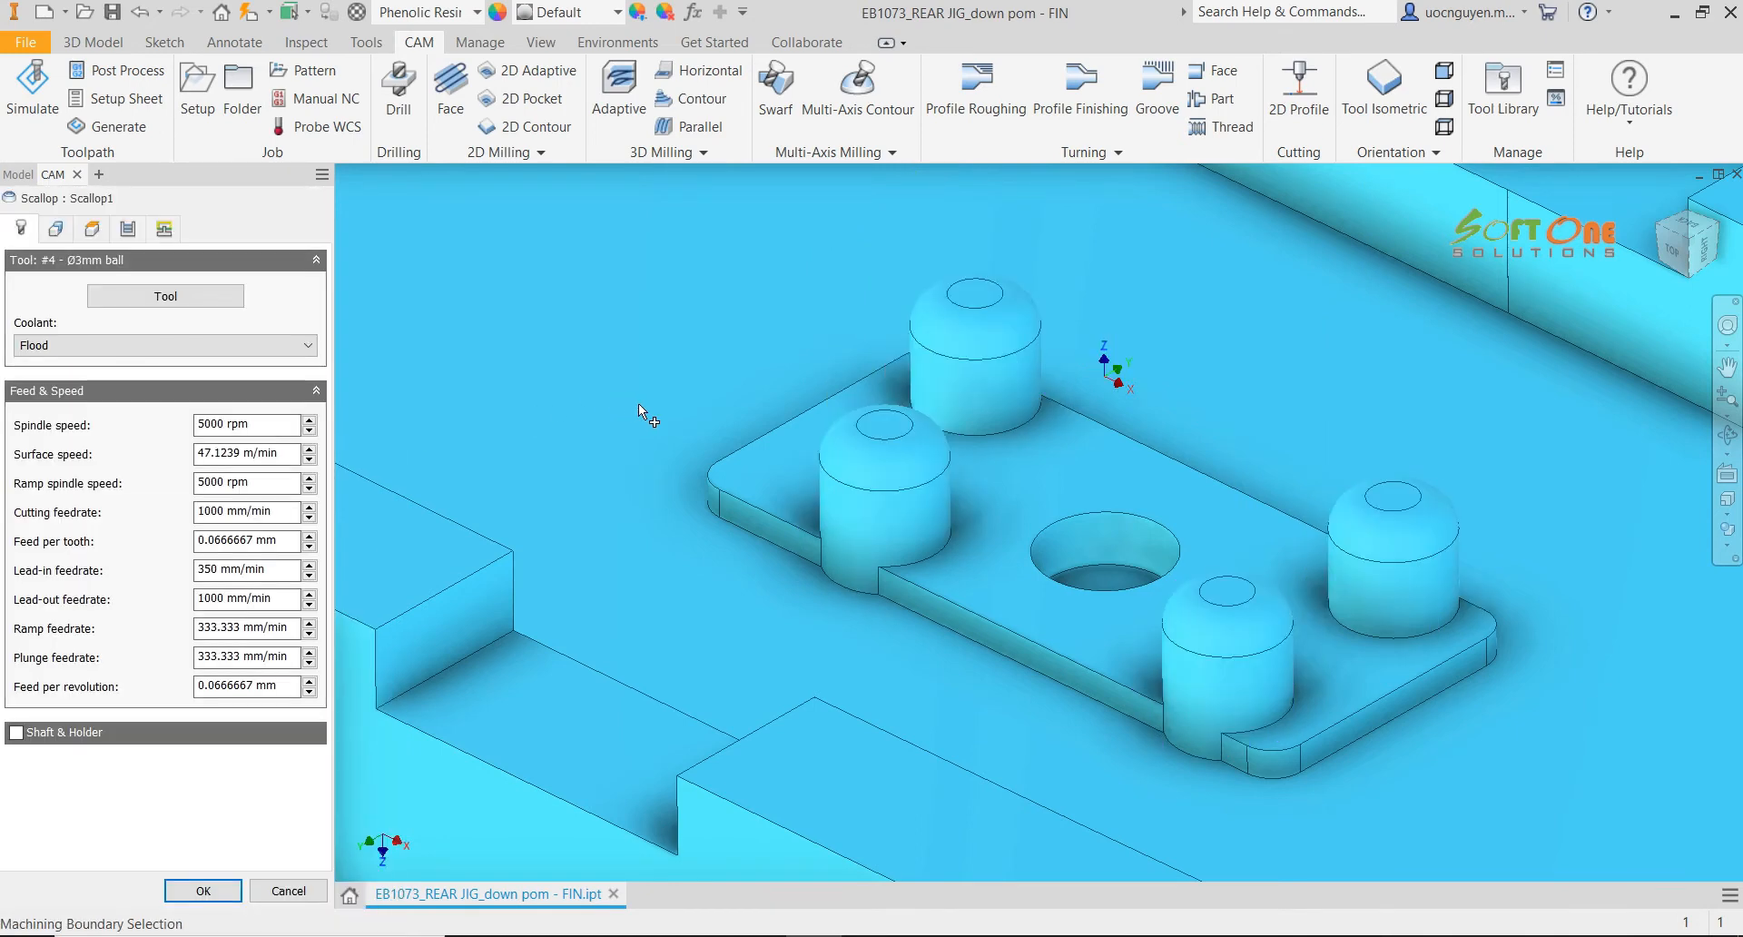
click(55, 228)
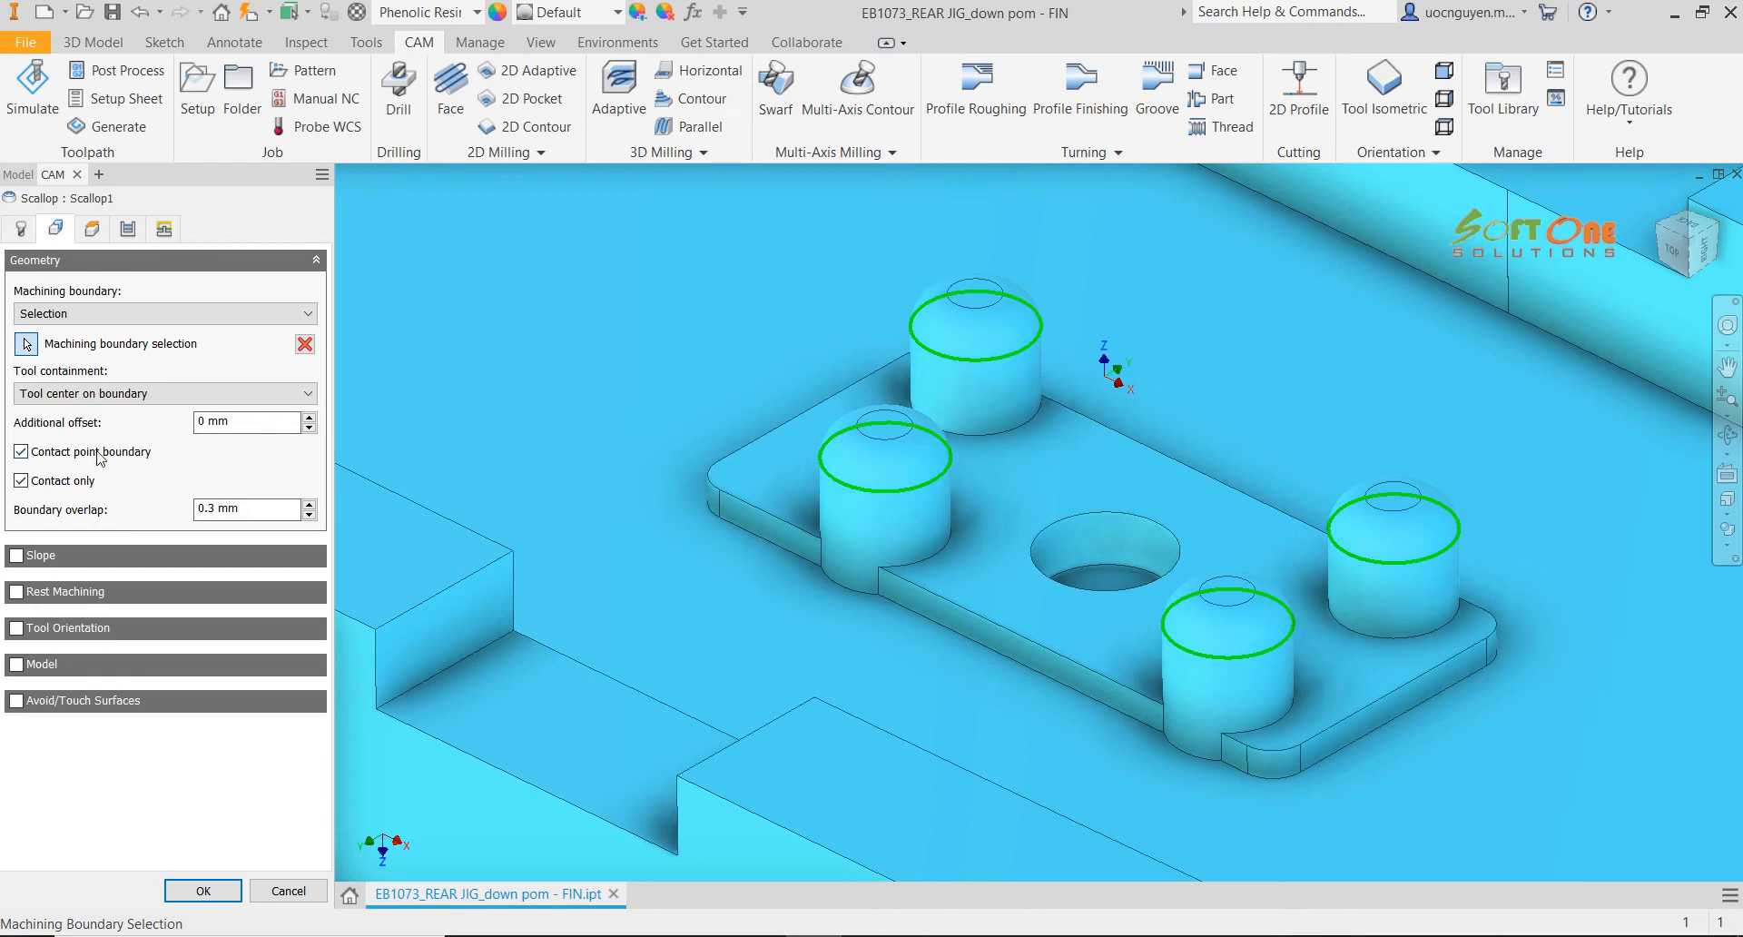
mouse_move(100, 458)
click(67, 396)
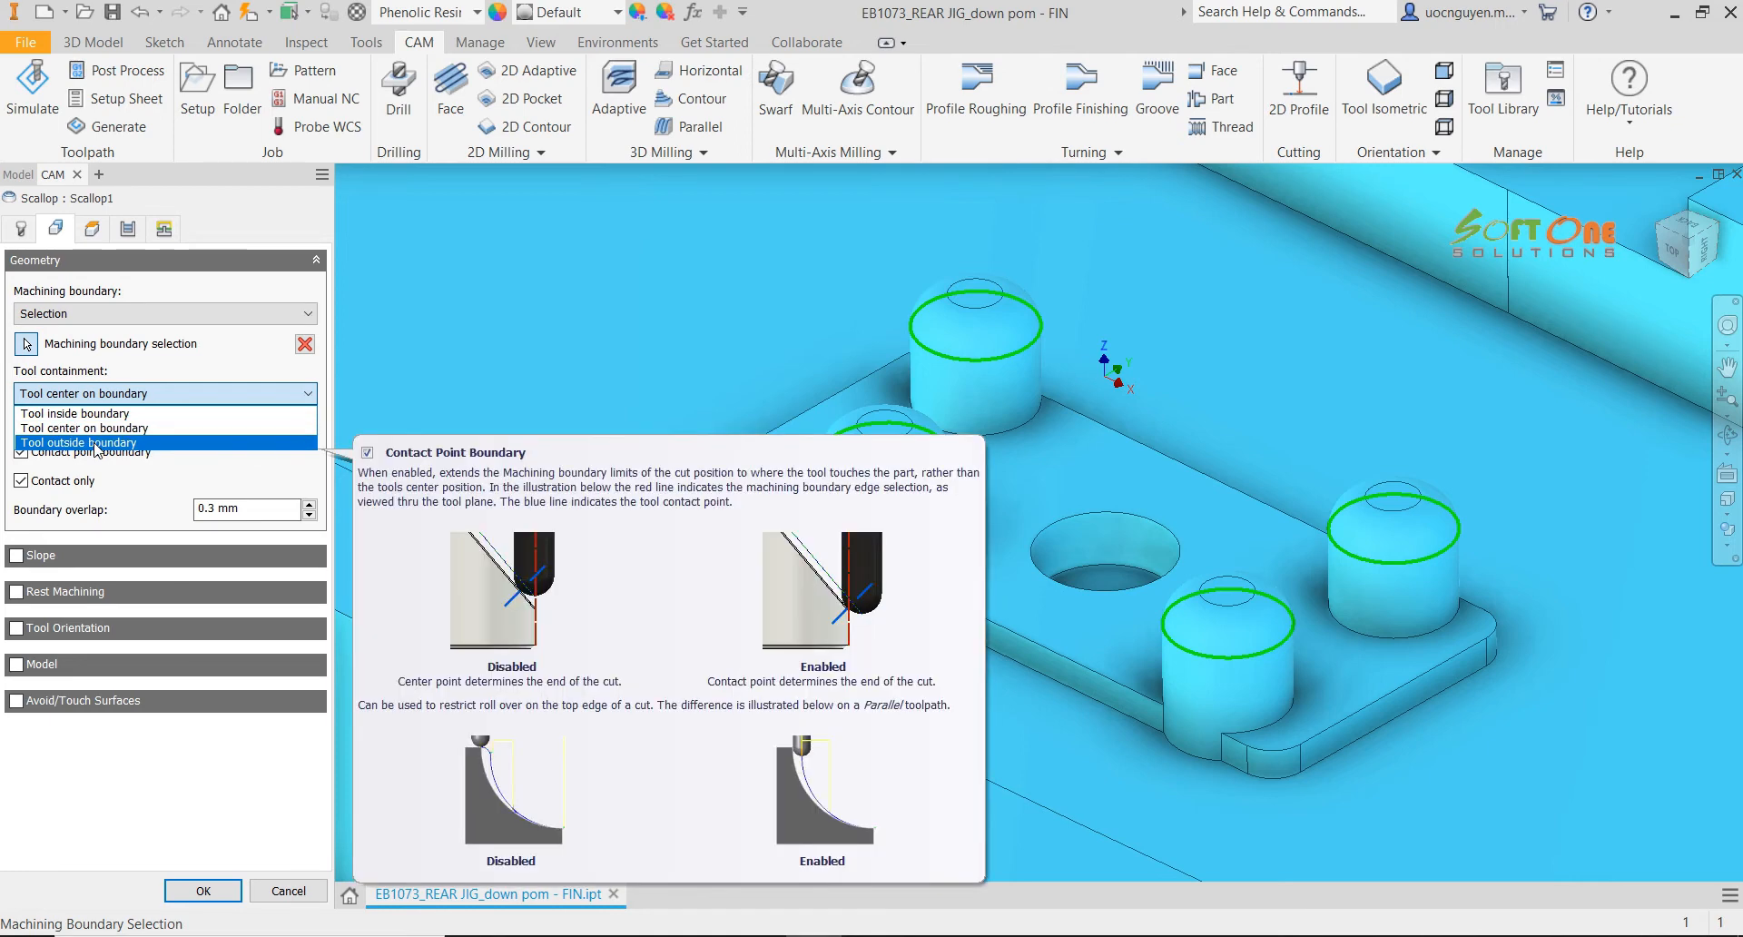
click(96, 247)
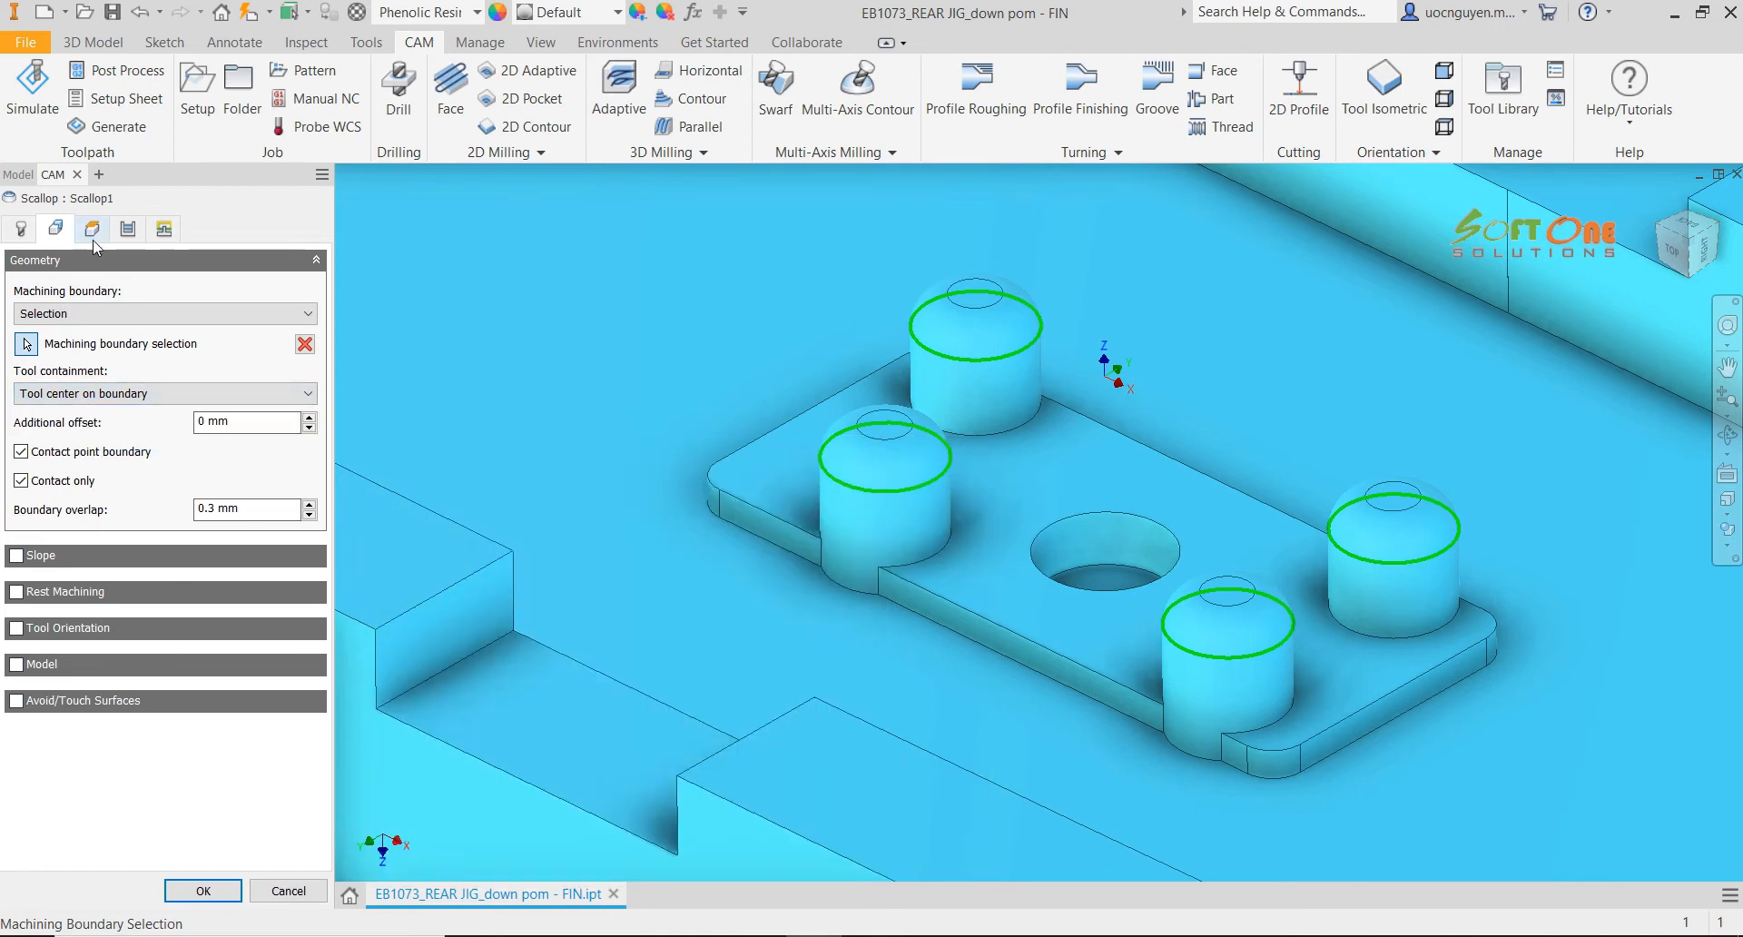
Reselect the lower dome edges of all four pins as the machining boundary and accept the scallop with both contact options enabled
click(145, 313)
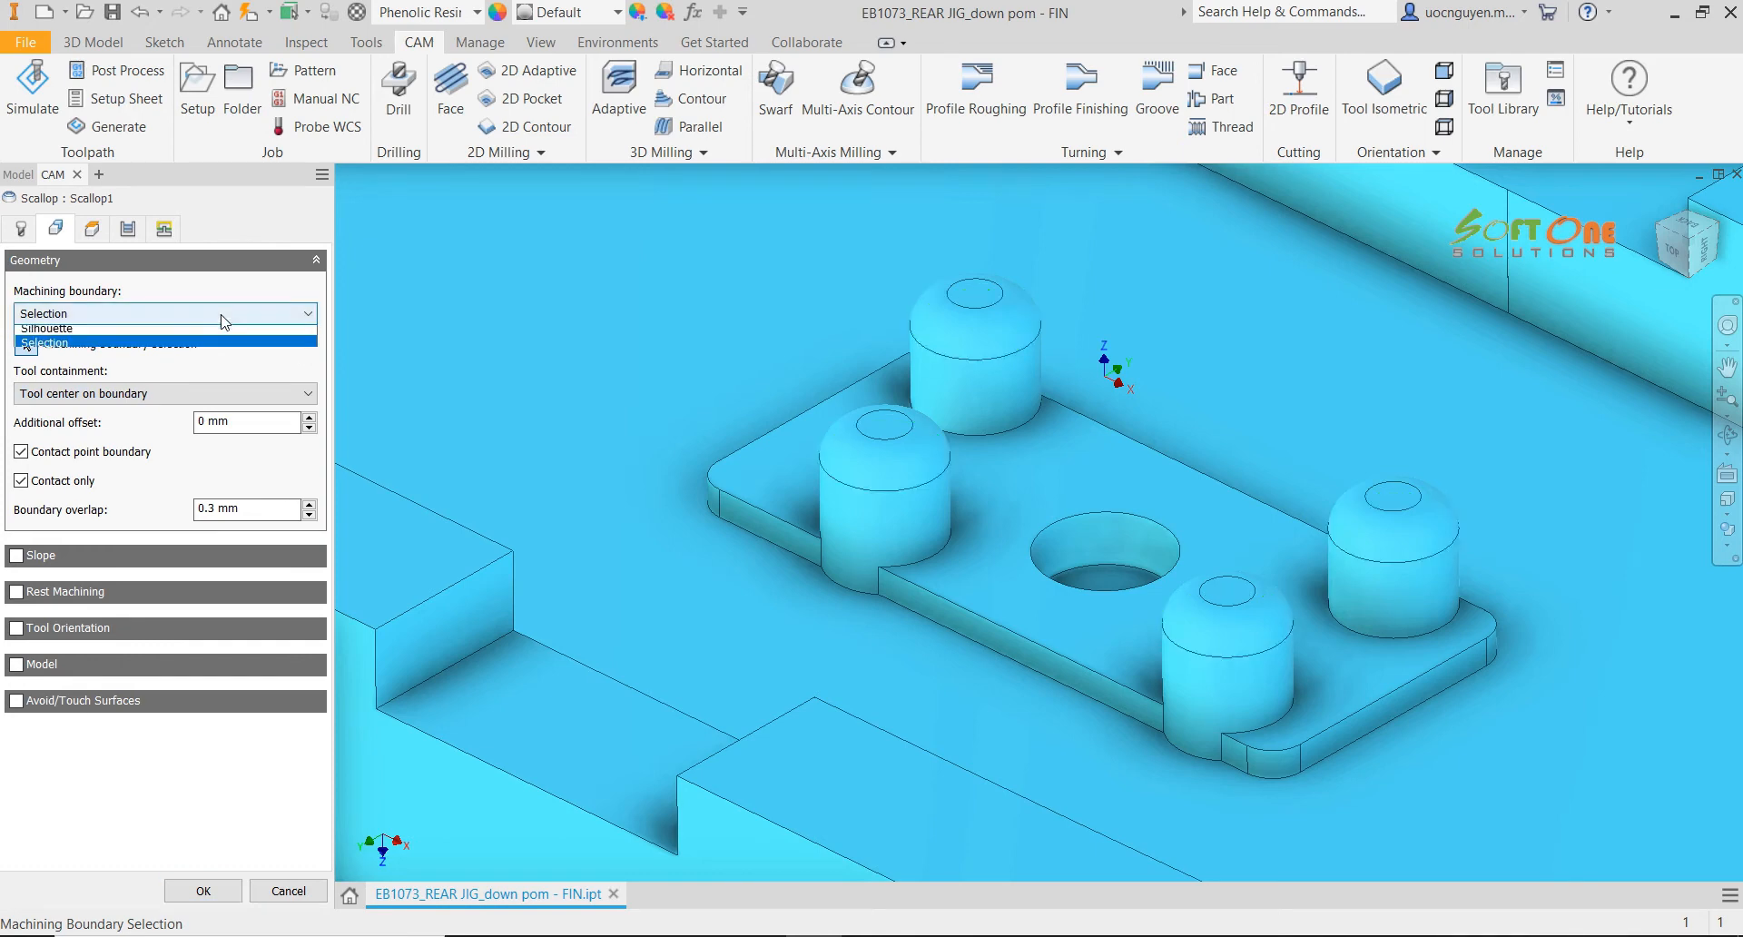
click(127, 362)
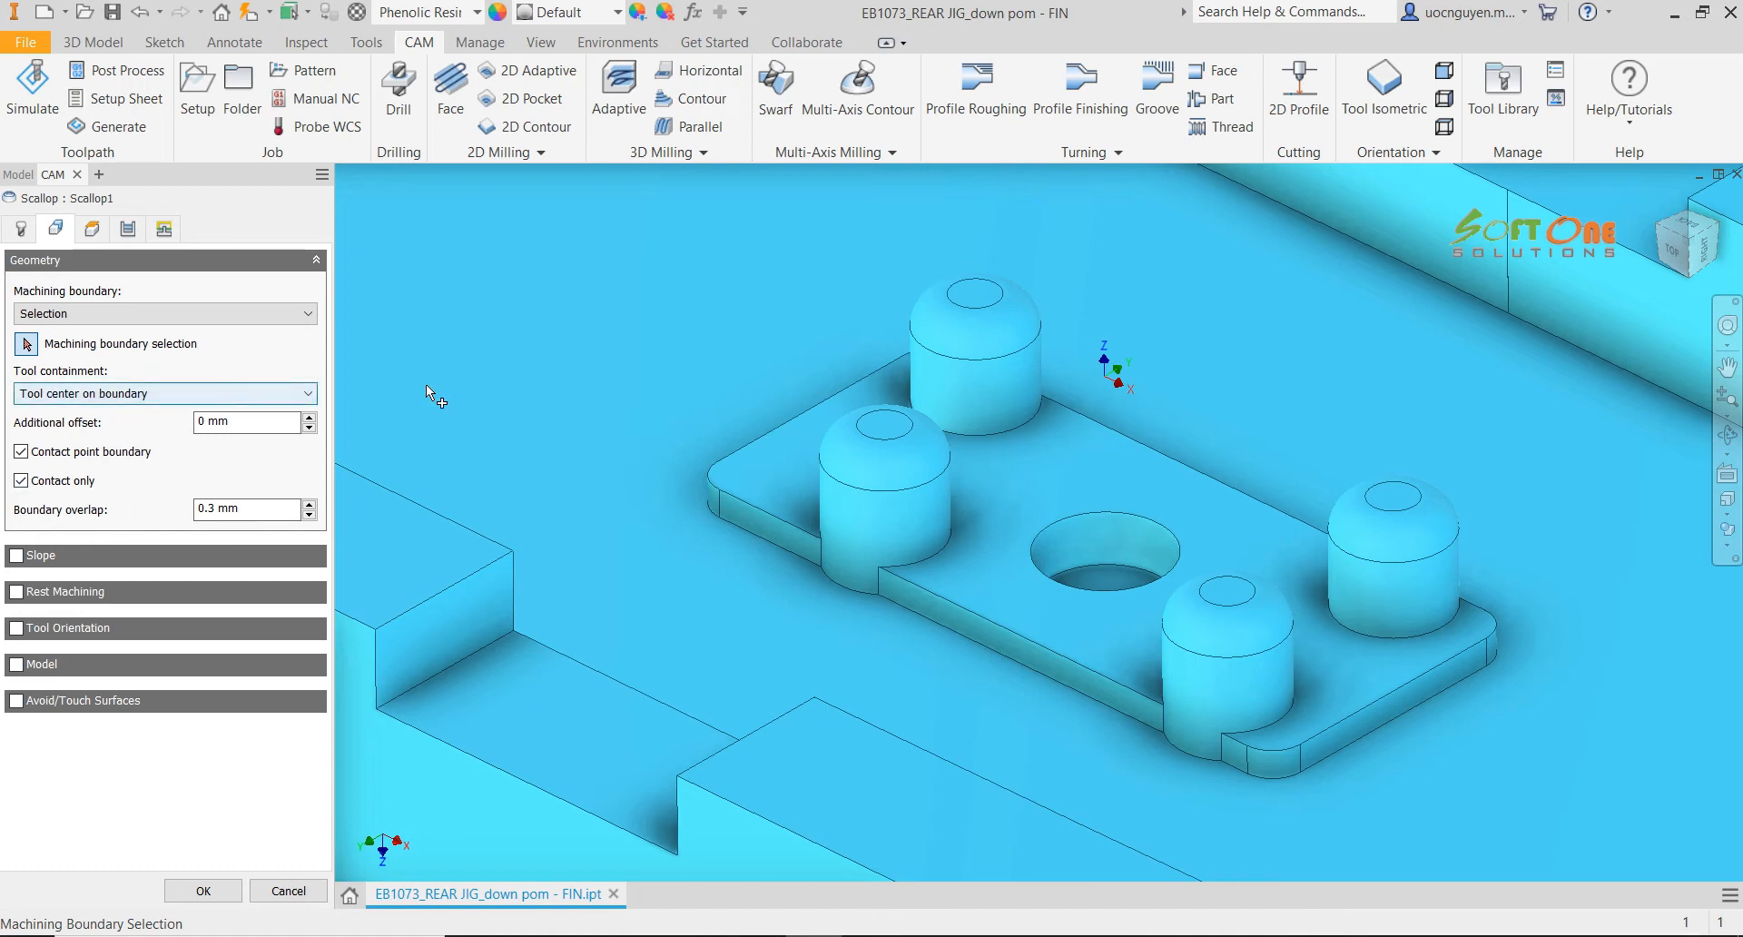
click(907, 483)
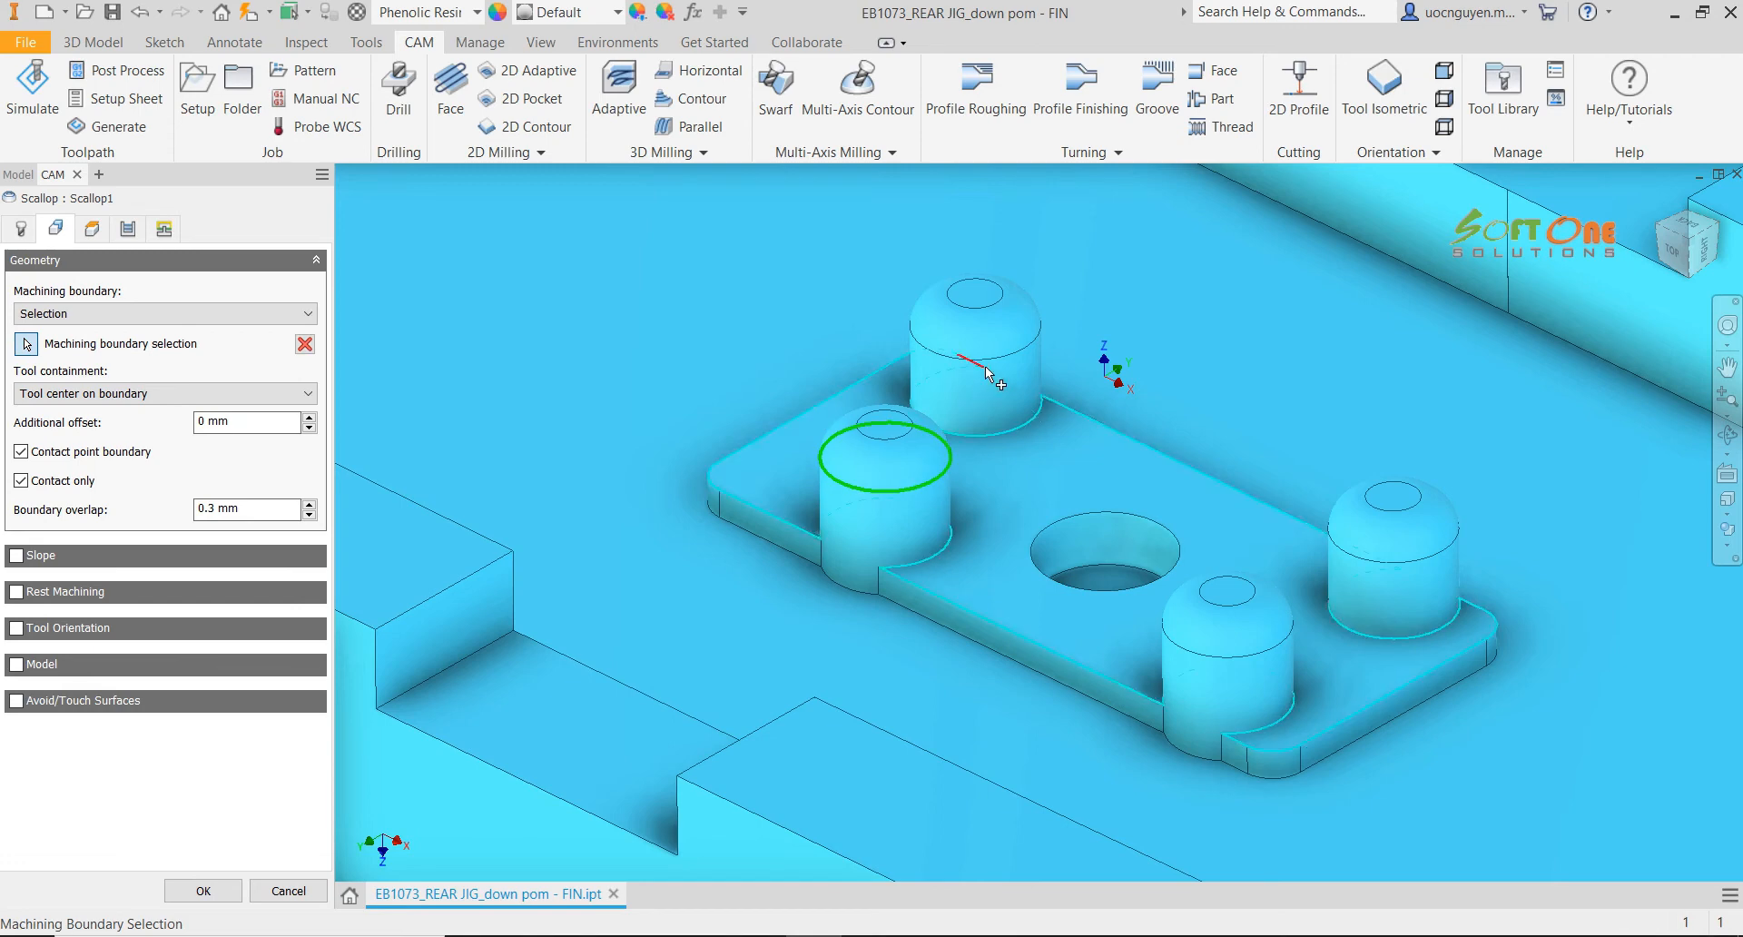
click(992, 361)
click(1419, 556)
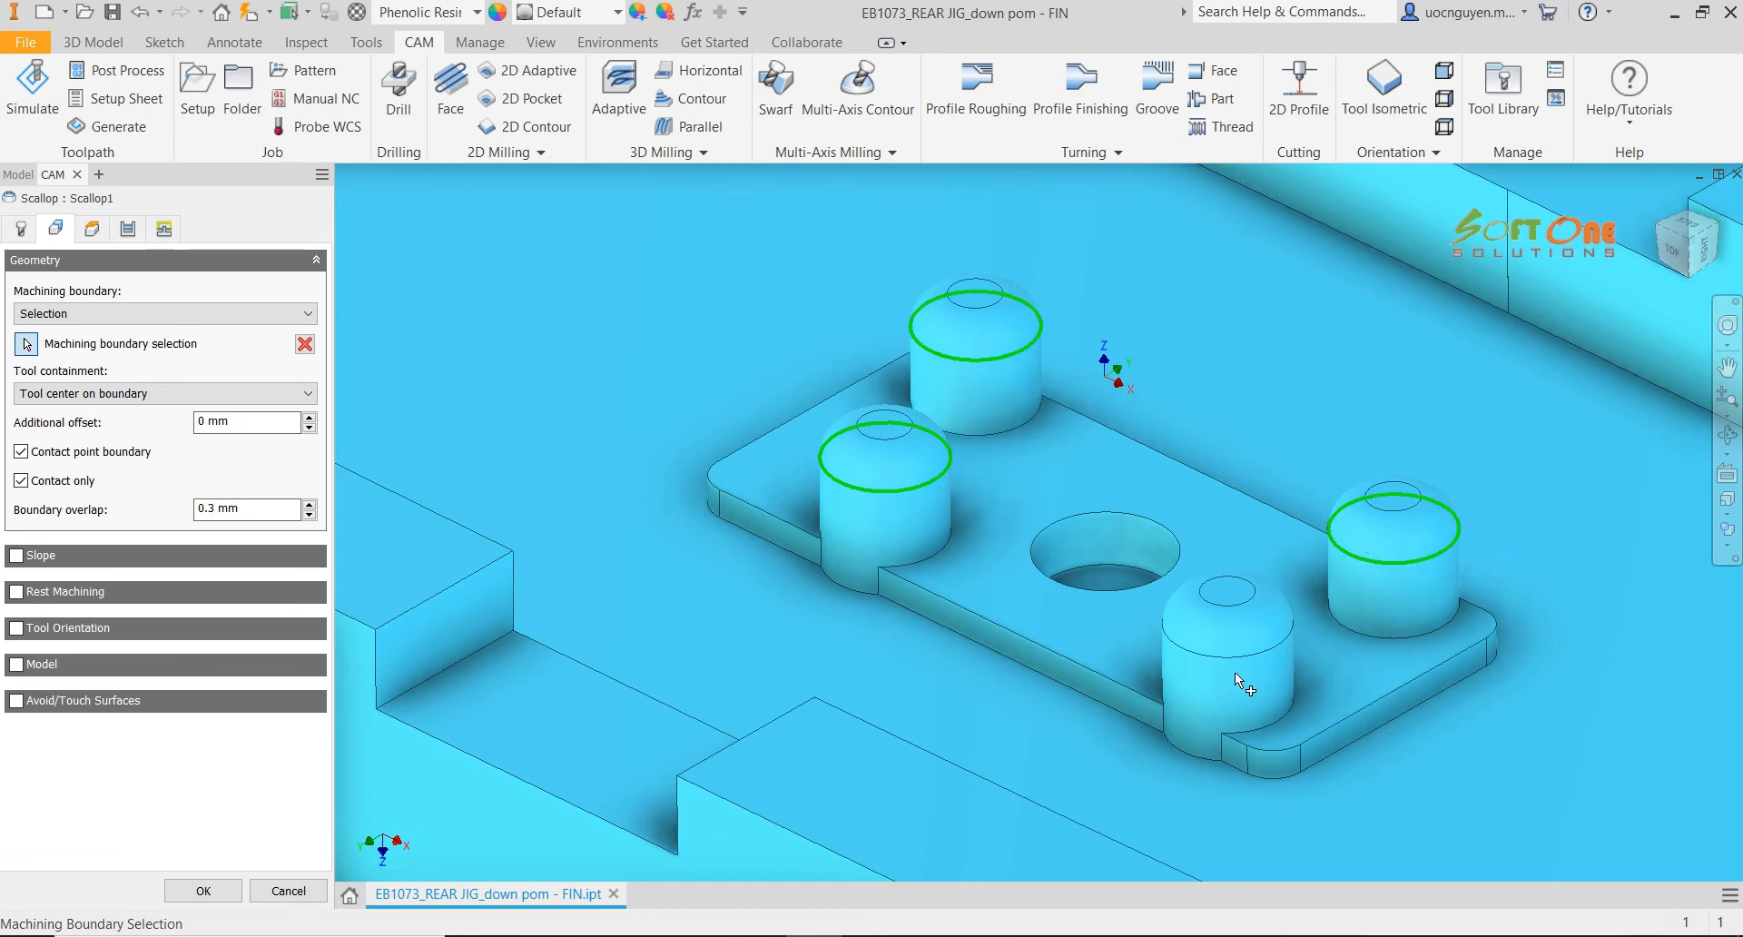
click(1235, 663)
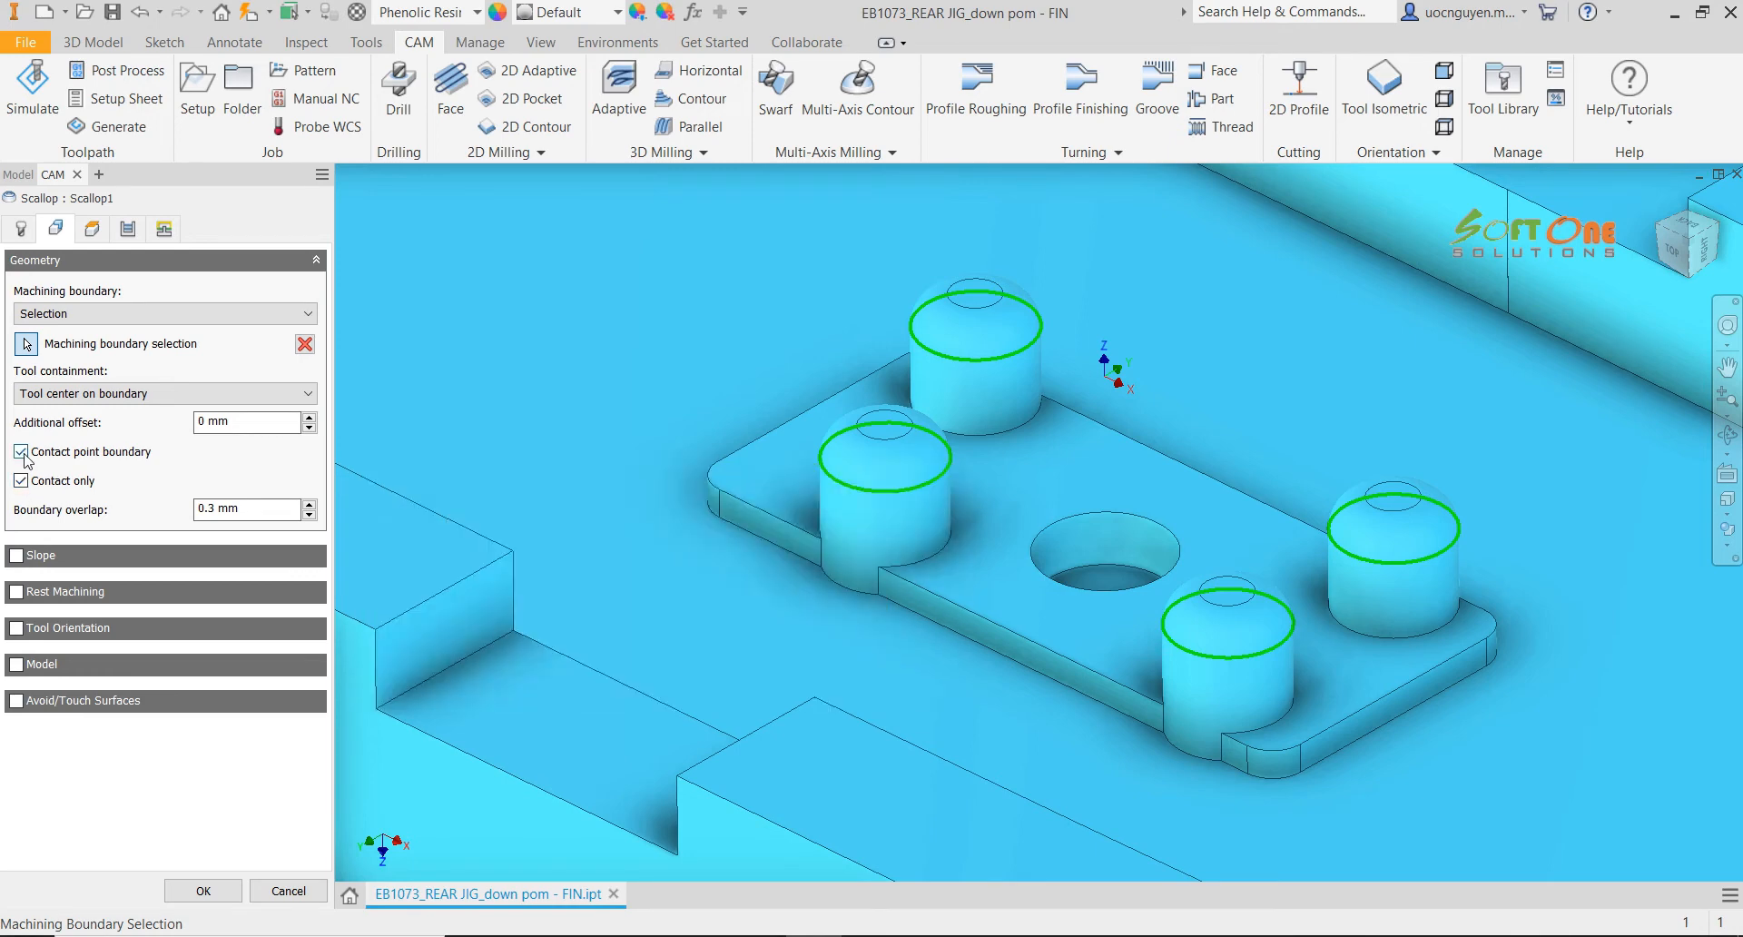
mouse_move(27, 459)
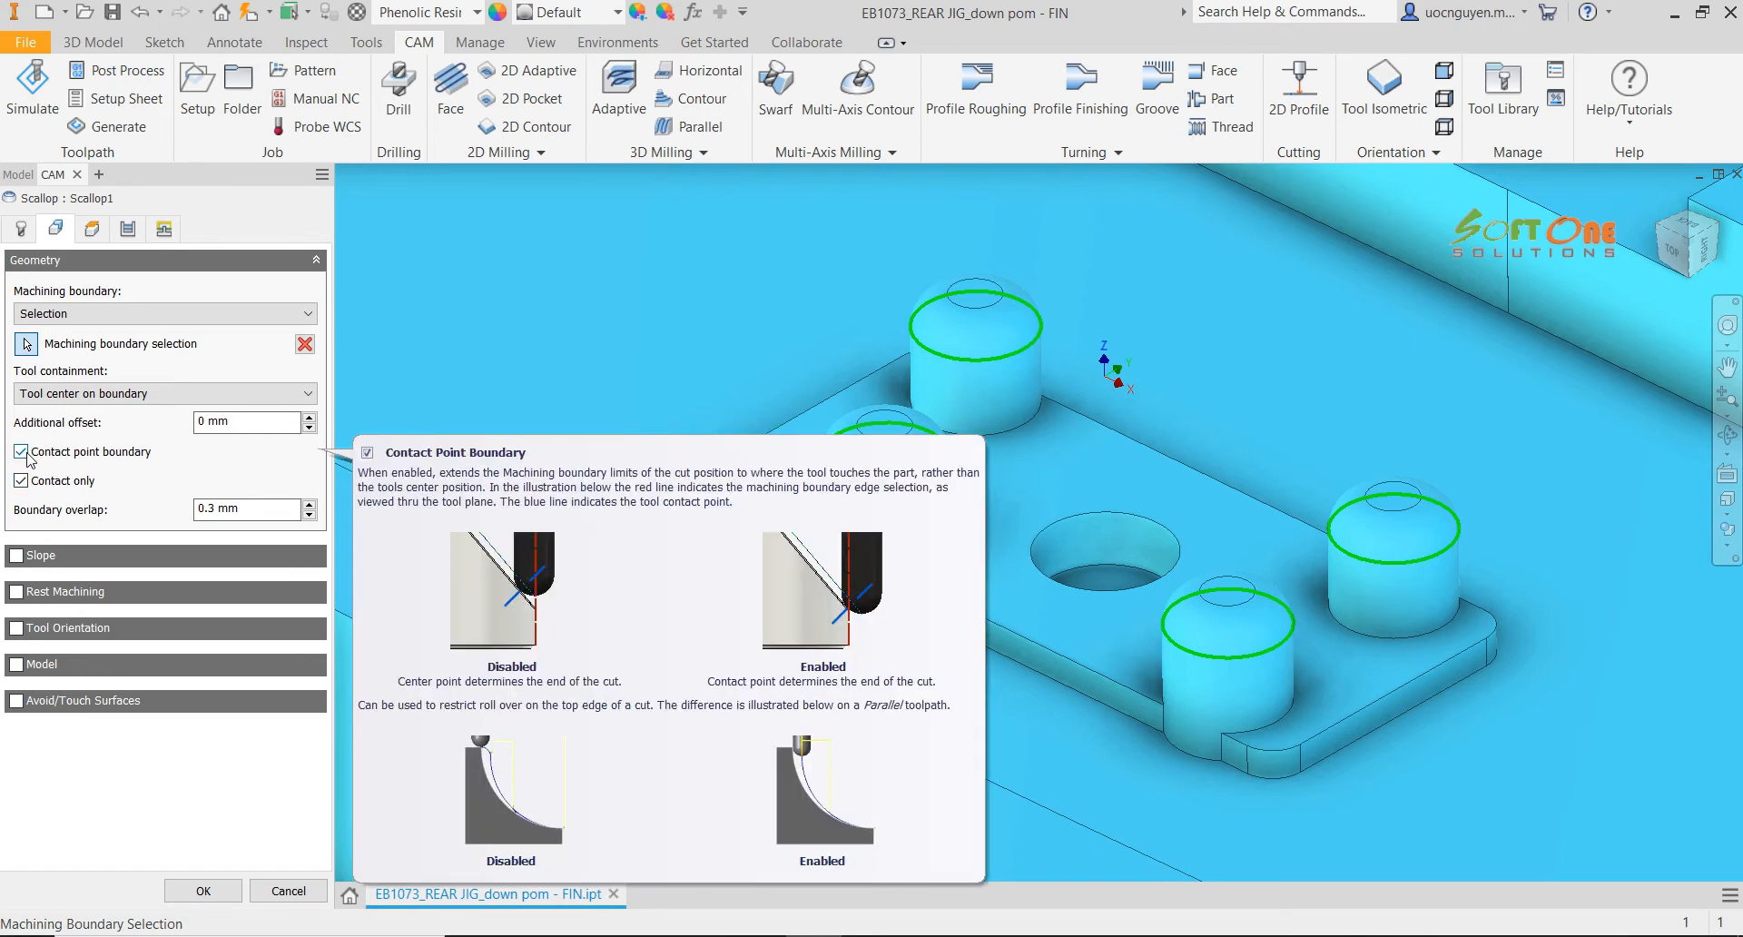
mouse_move(27, 490)
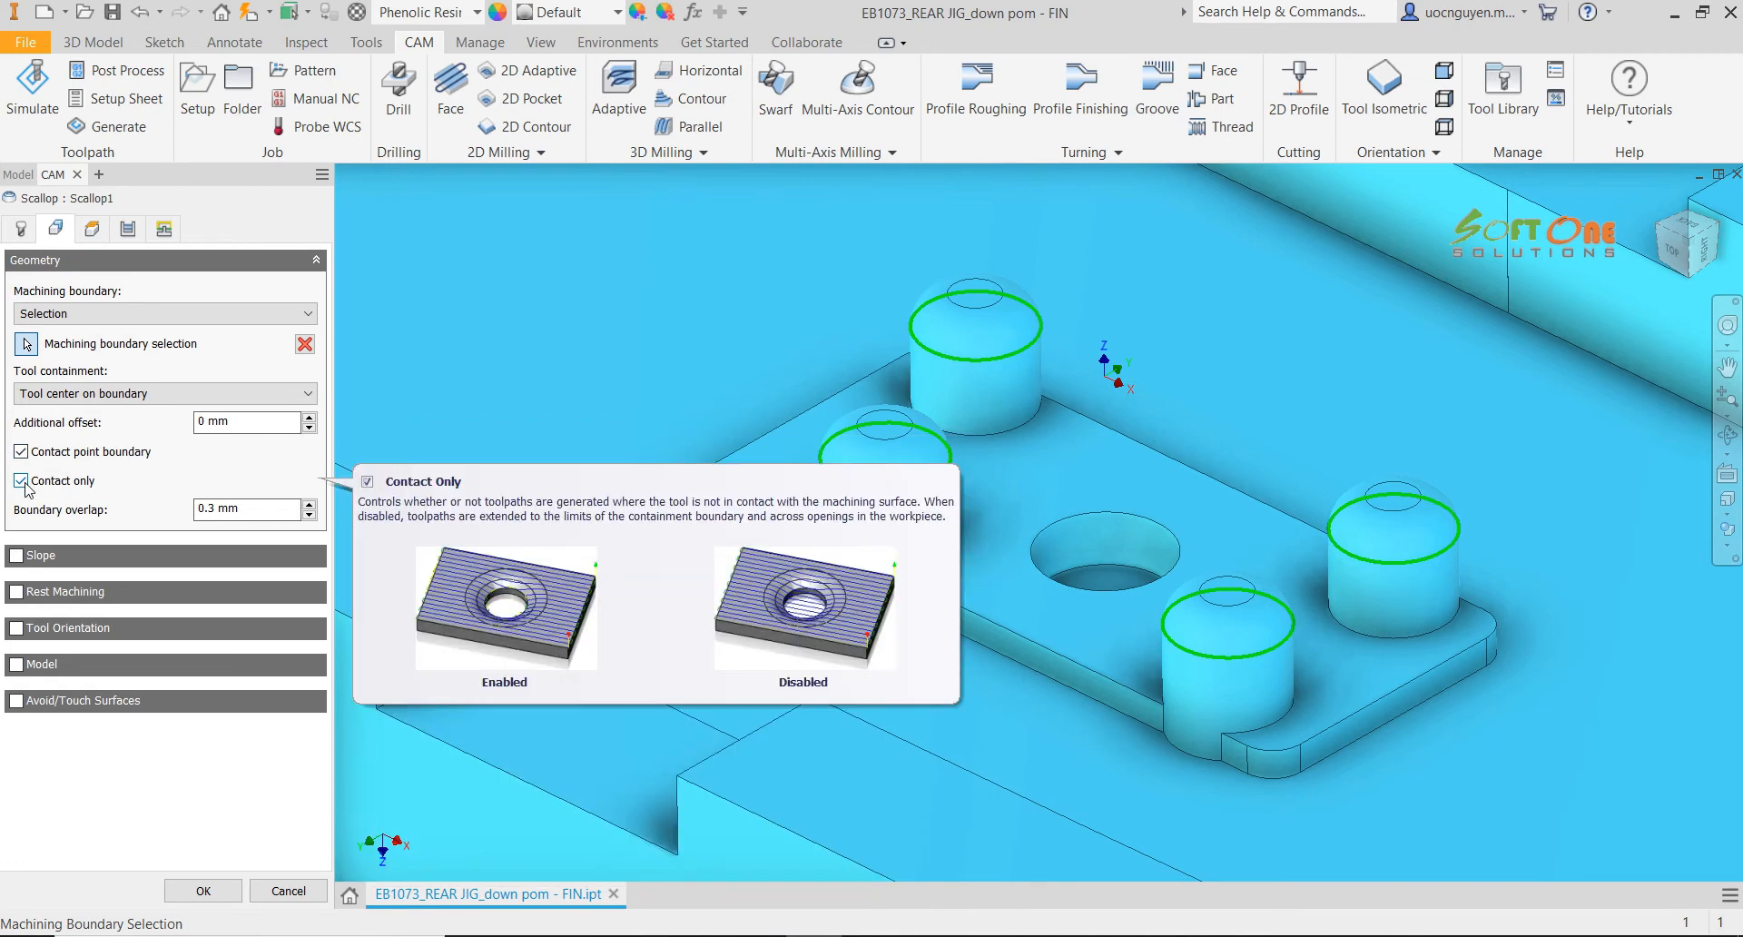
click(204, 889)
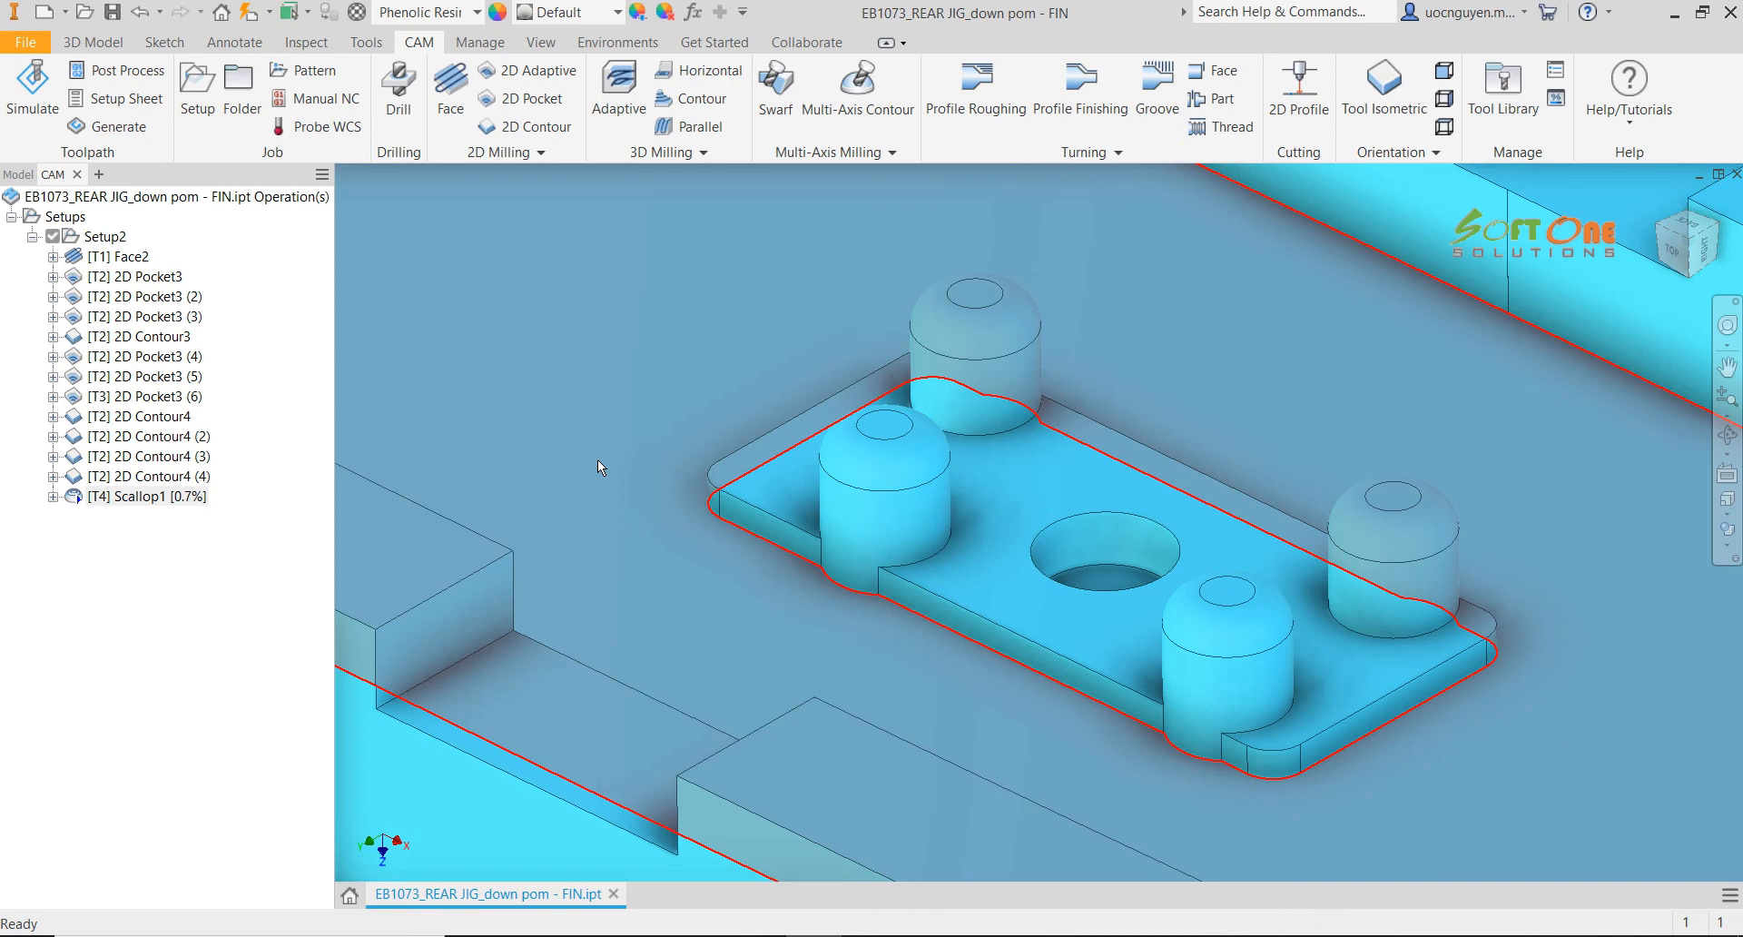
Examine the regenerated scallop toolpath around the domes and sides of the four pins
mouse_move(625, 489)
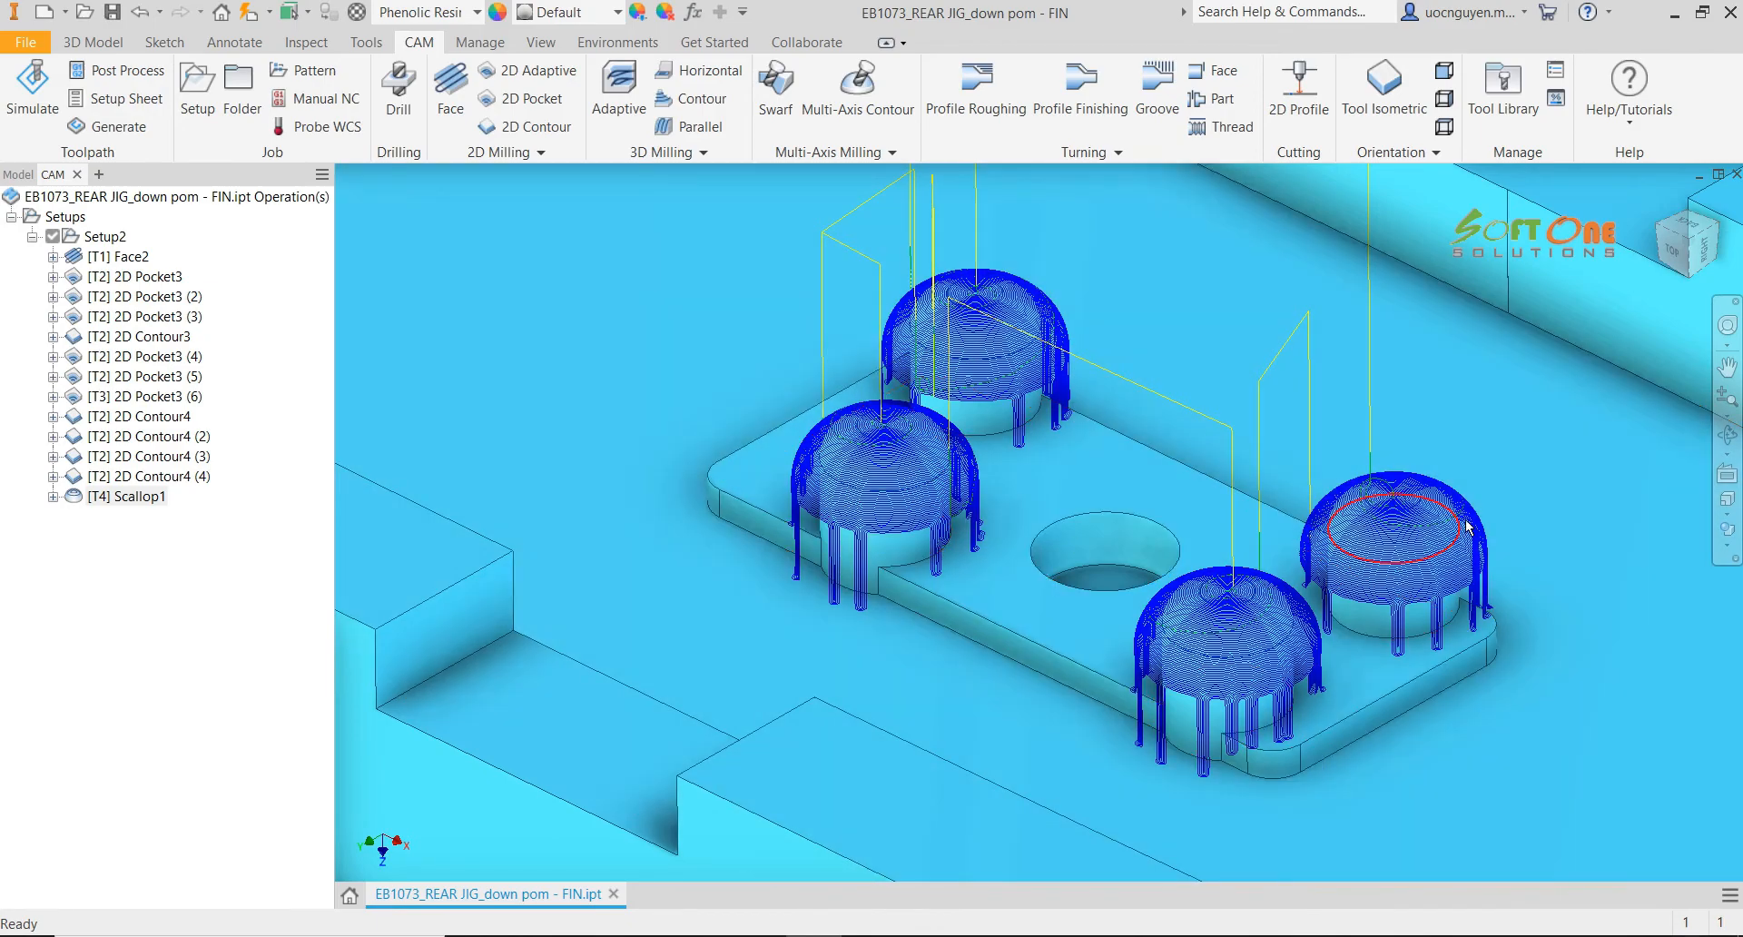
scroll(1468, 526, up, 5)
scroll(1415, 504, down, 4)
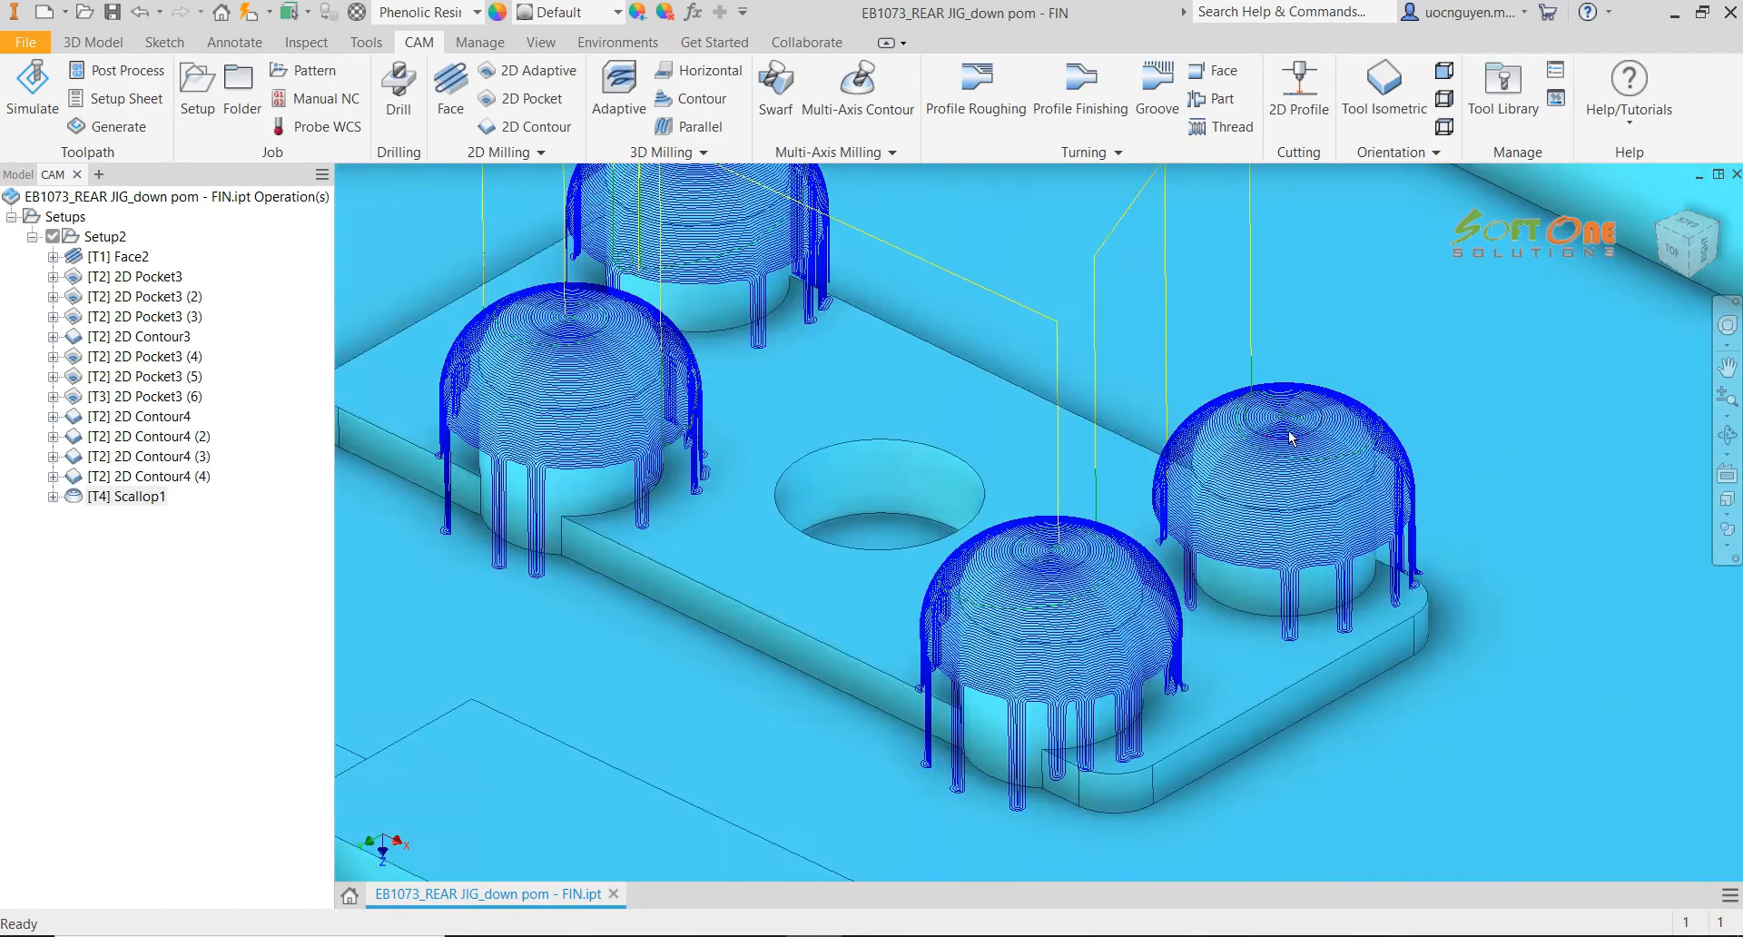
middle_drag(932, 414, 1073, 492)
middle_drag(854, 474, 913, 482)
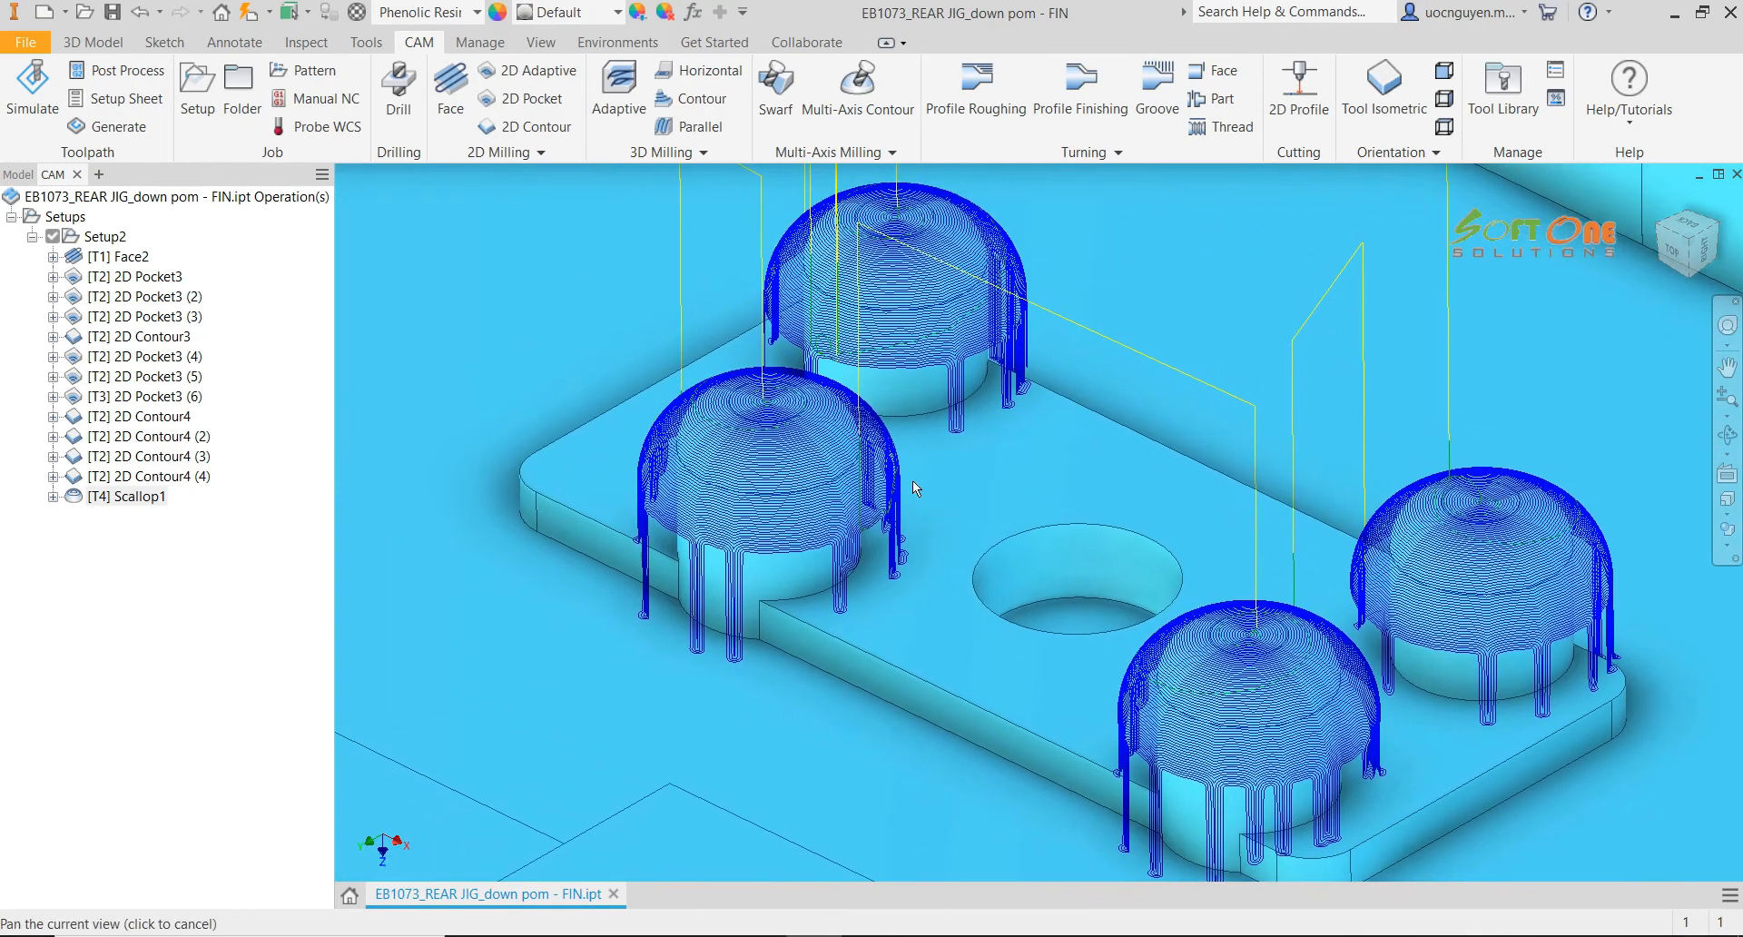
scroll(795, 450, up, 3)
scroll(800, 441, down, 3)
middle_drag(1230, 699, 1217, 694)
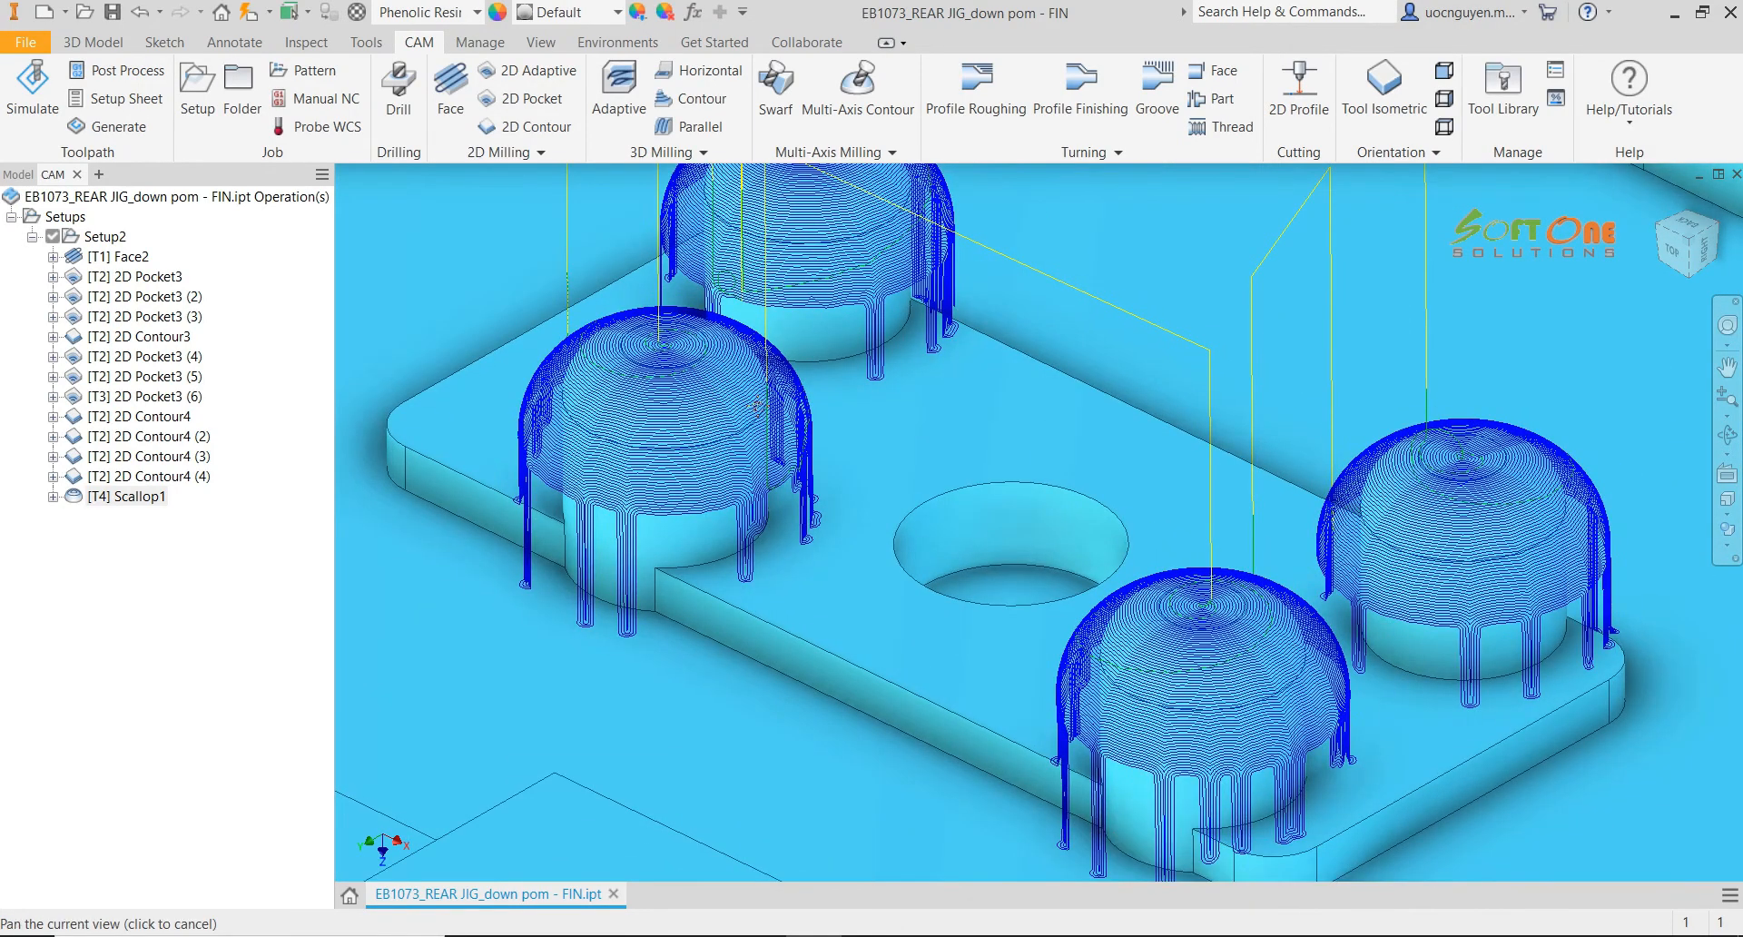
scroll(1244, 705, up, 3)
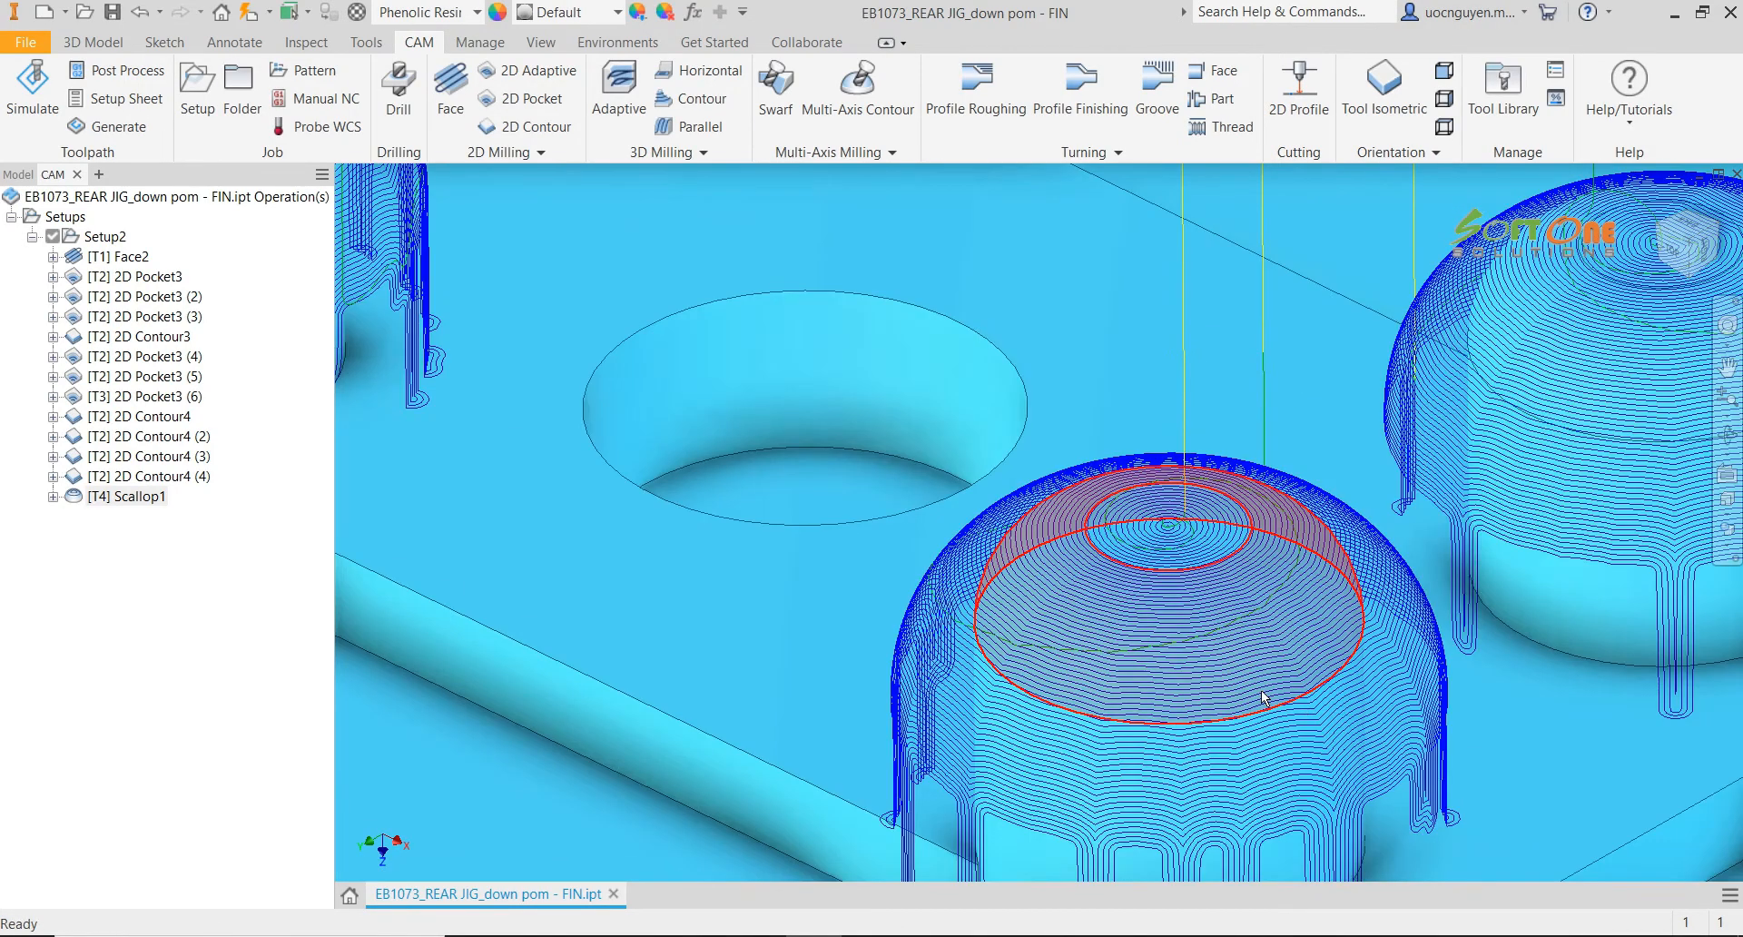
scroll(1244, 705, down, 5)
Reference the scallop's bottom height to a pin's lower dome edge with a -1.6 mm offset and accept the operation
right_click(162, 500)
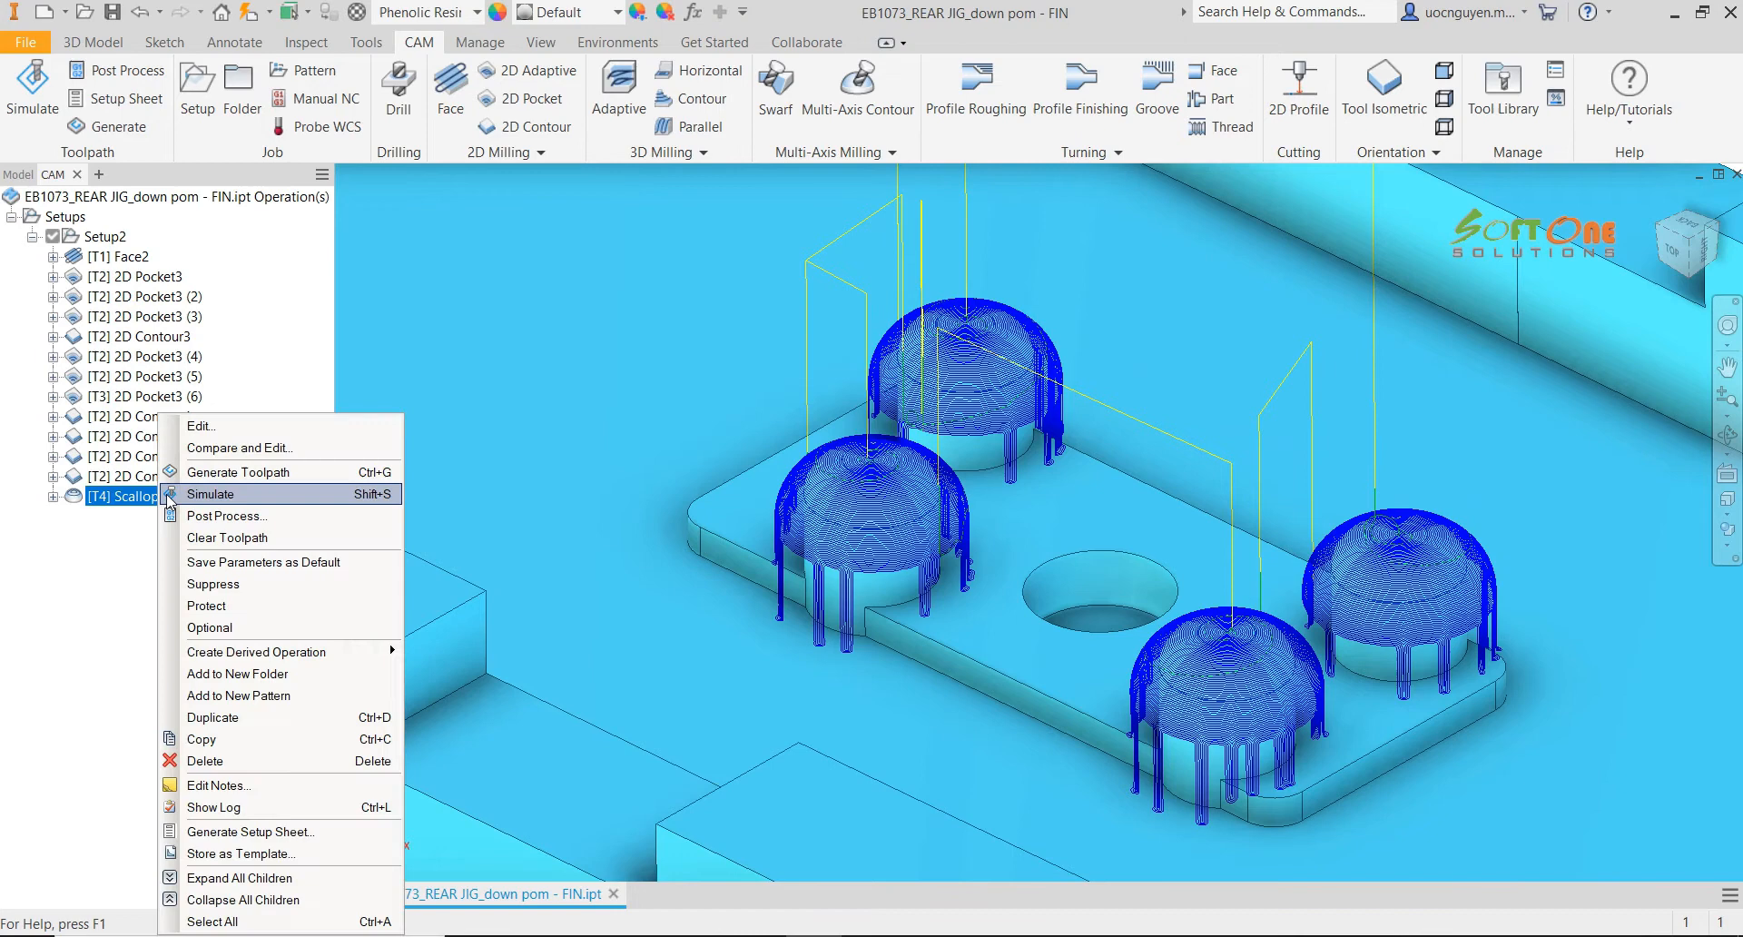
click(212, 427)
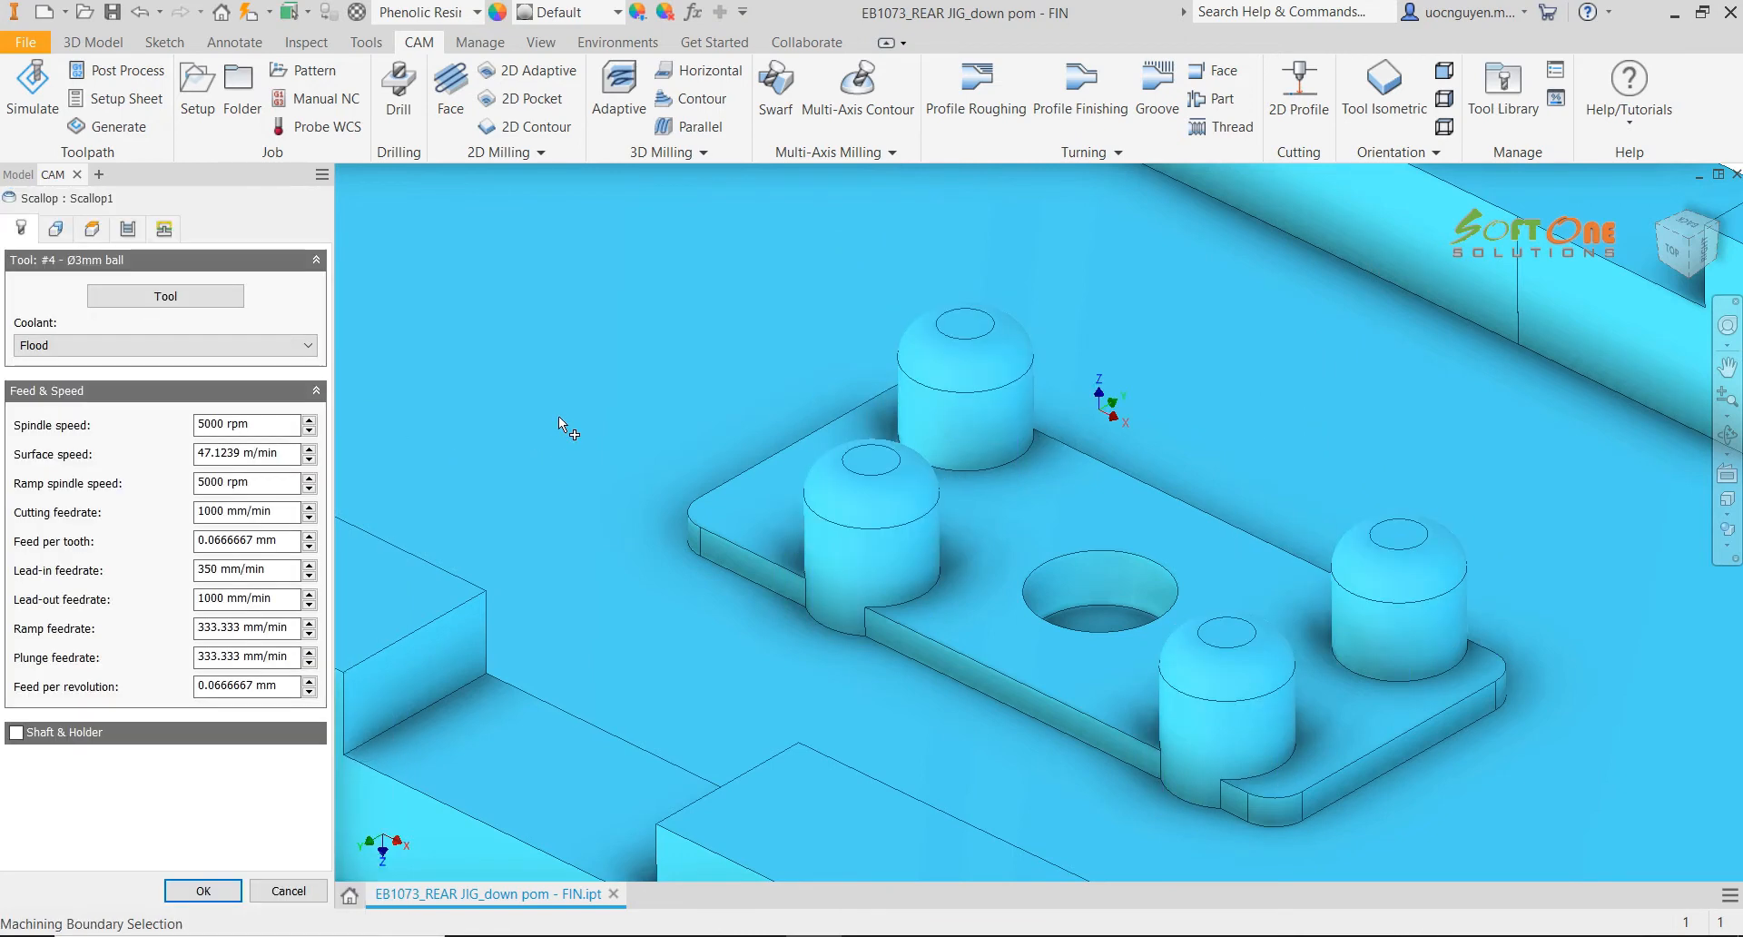
click(92, 228)
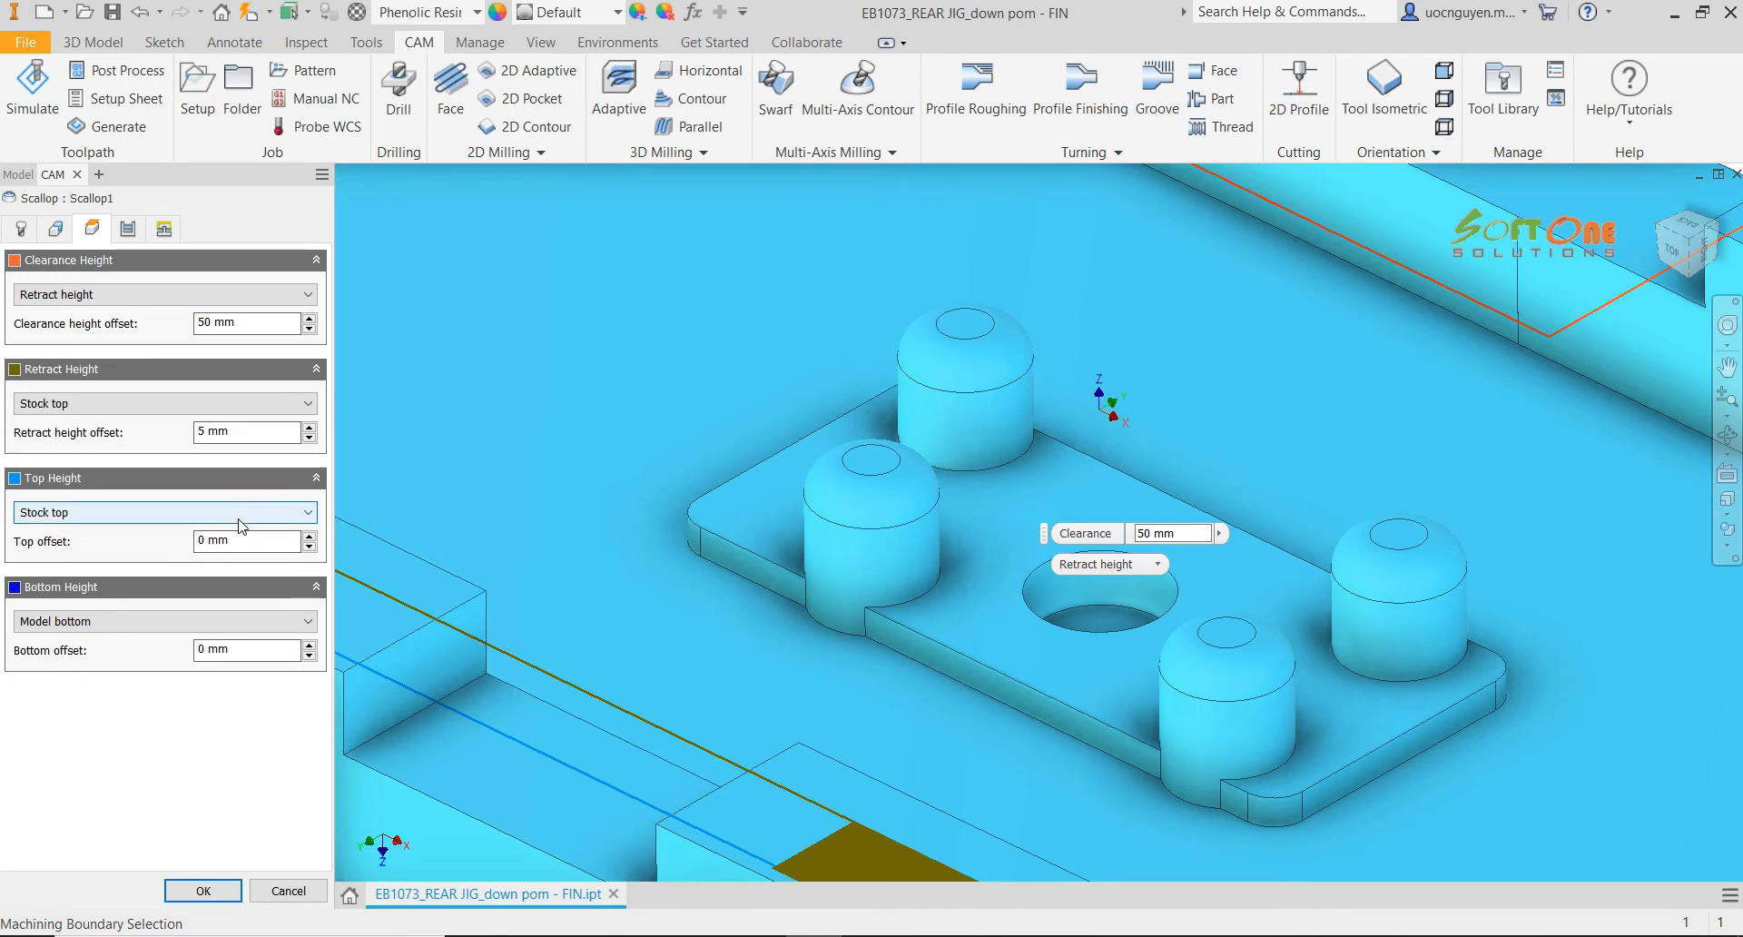
mouse_move(238, 524)
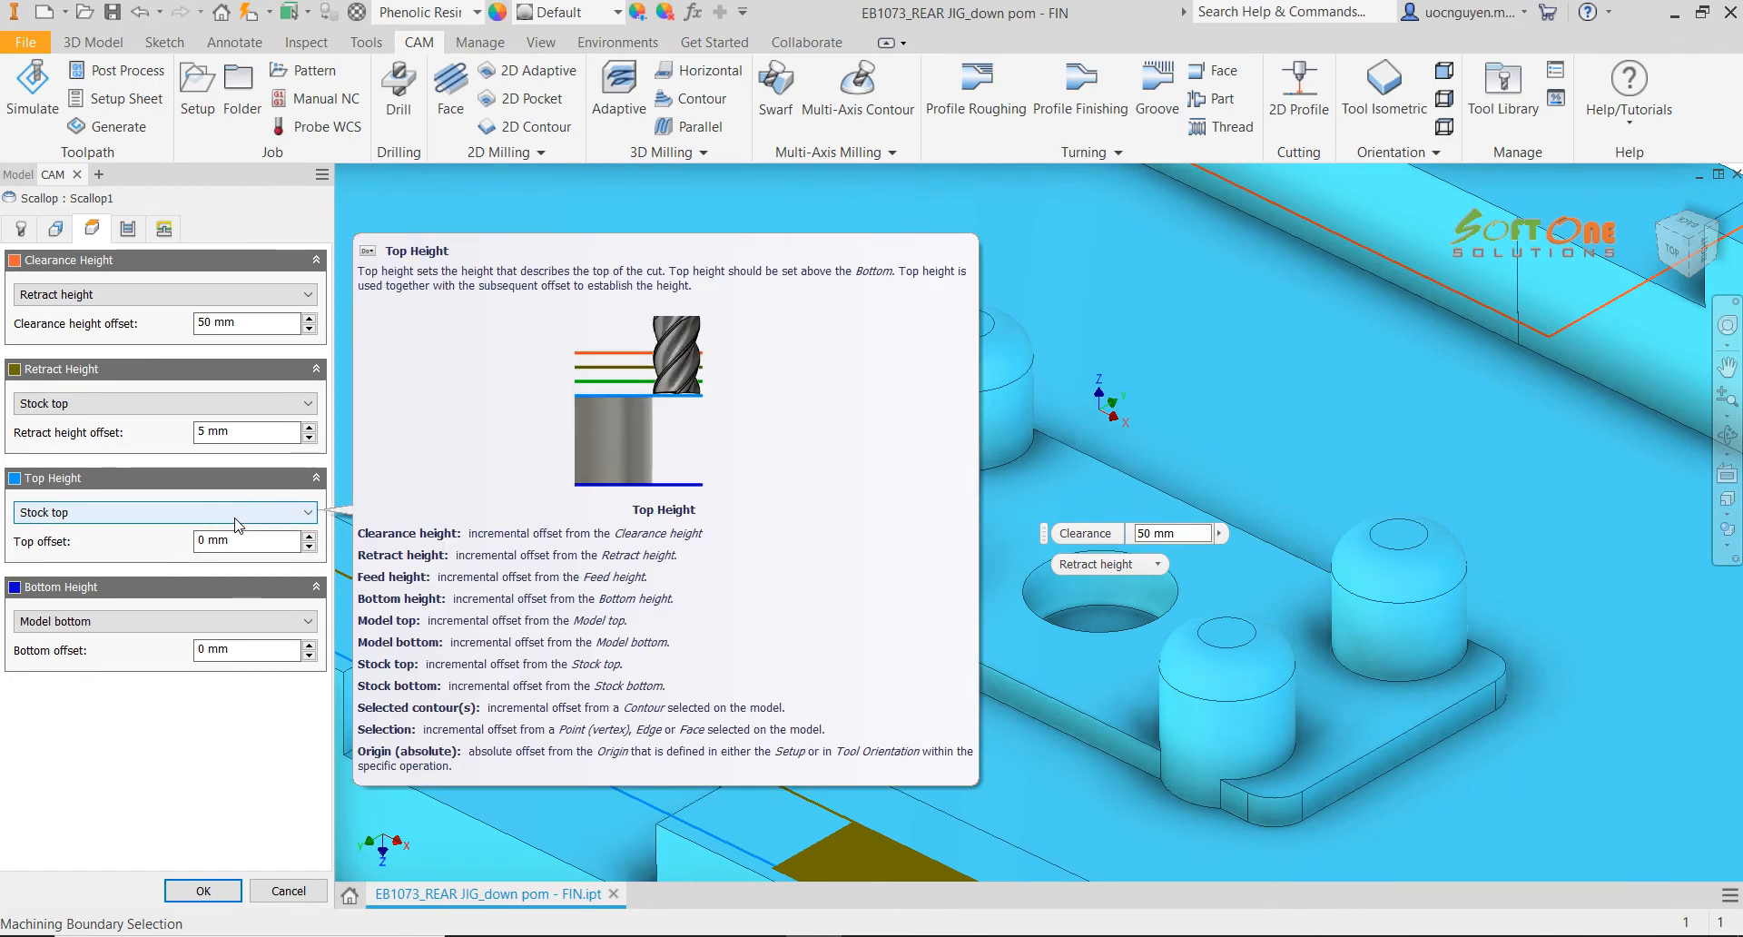
click(118, 621)
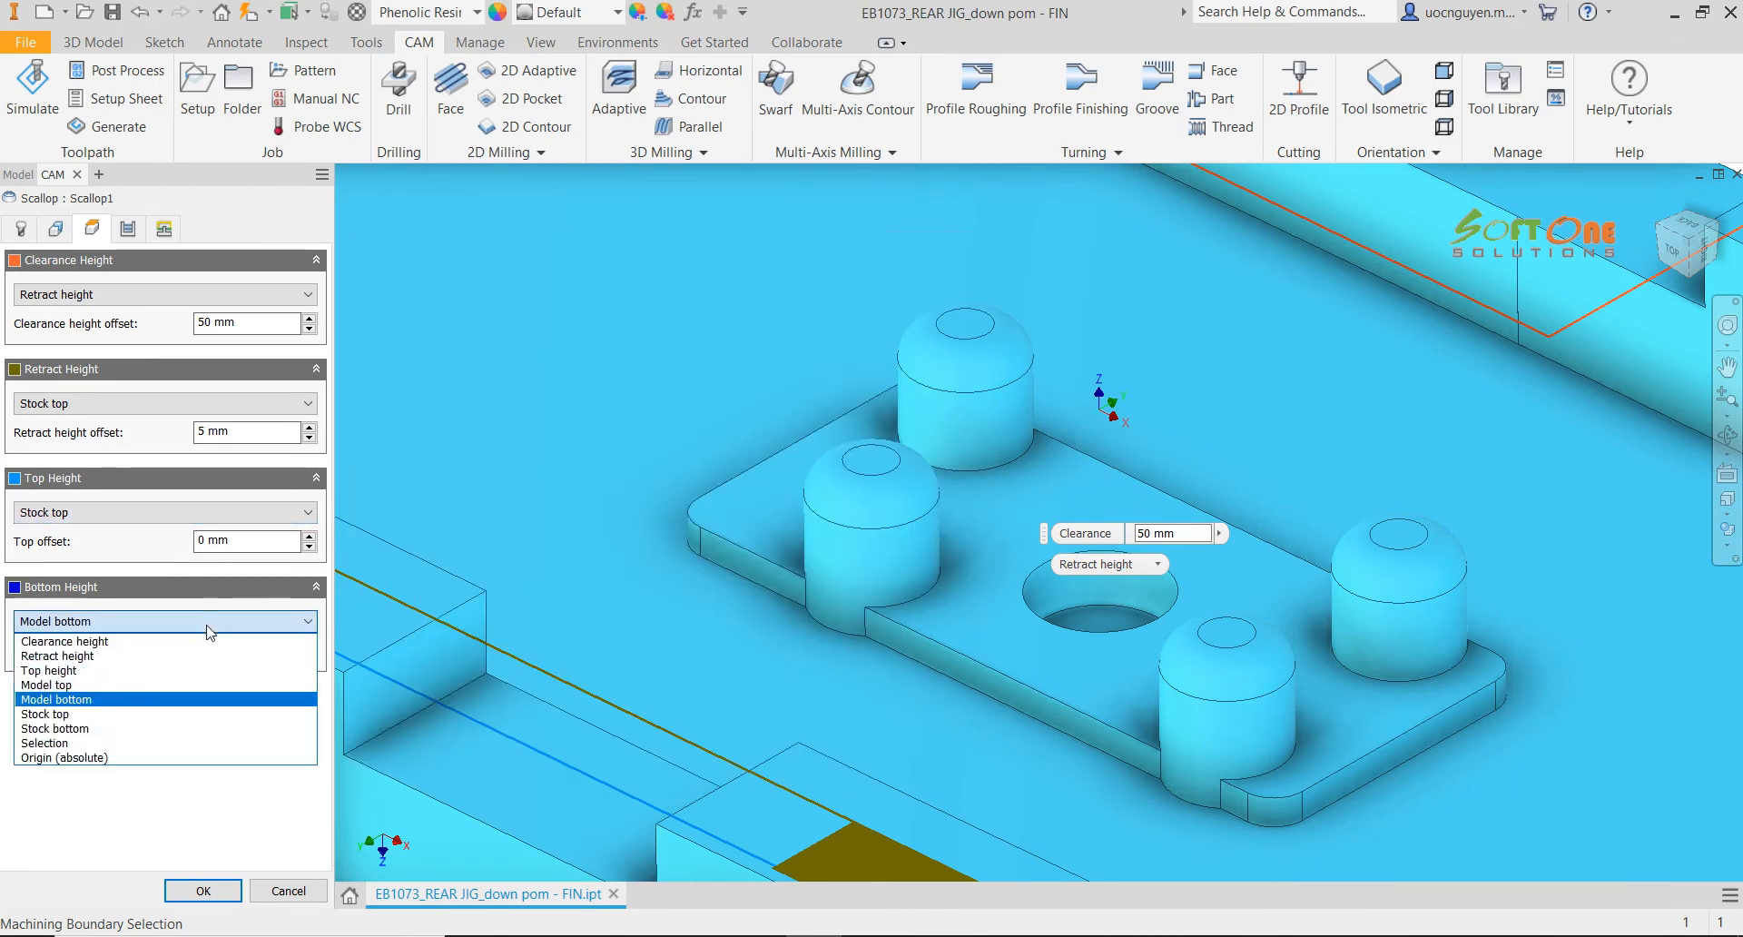
click(114, 743)
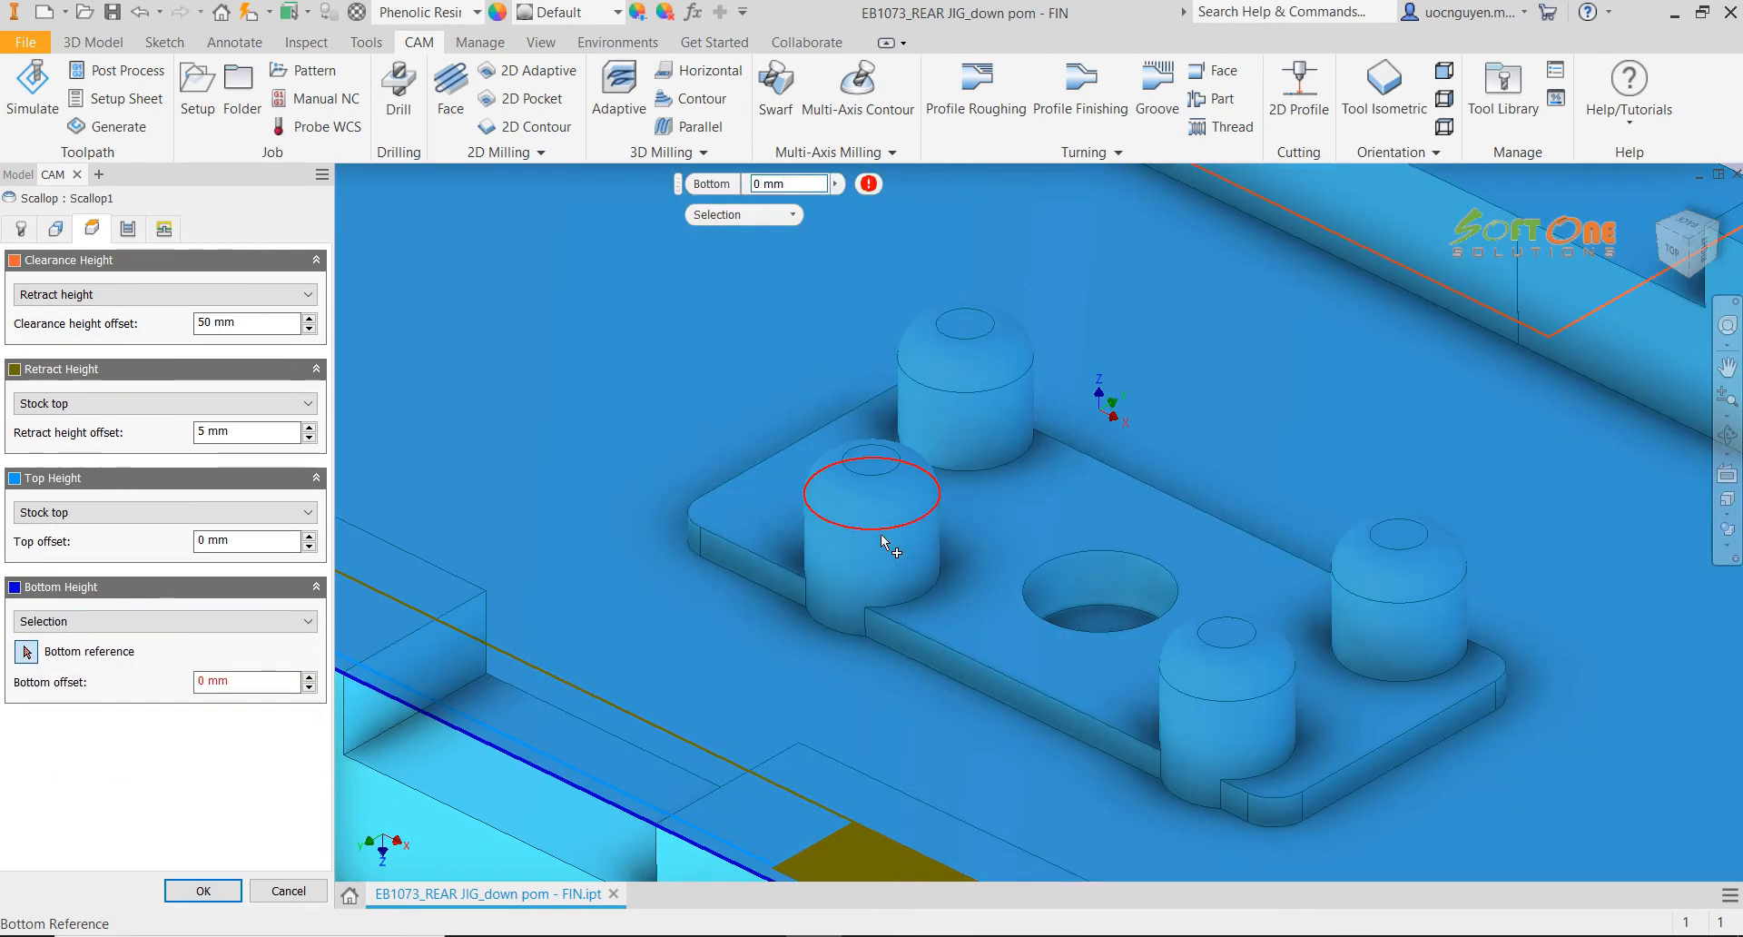
click(243, 682)
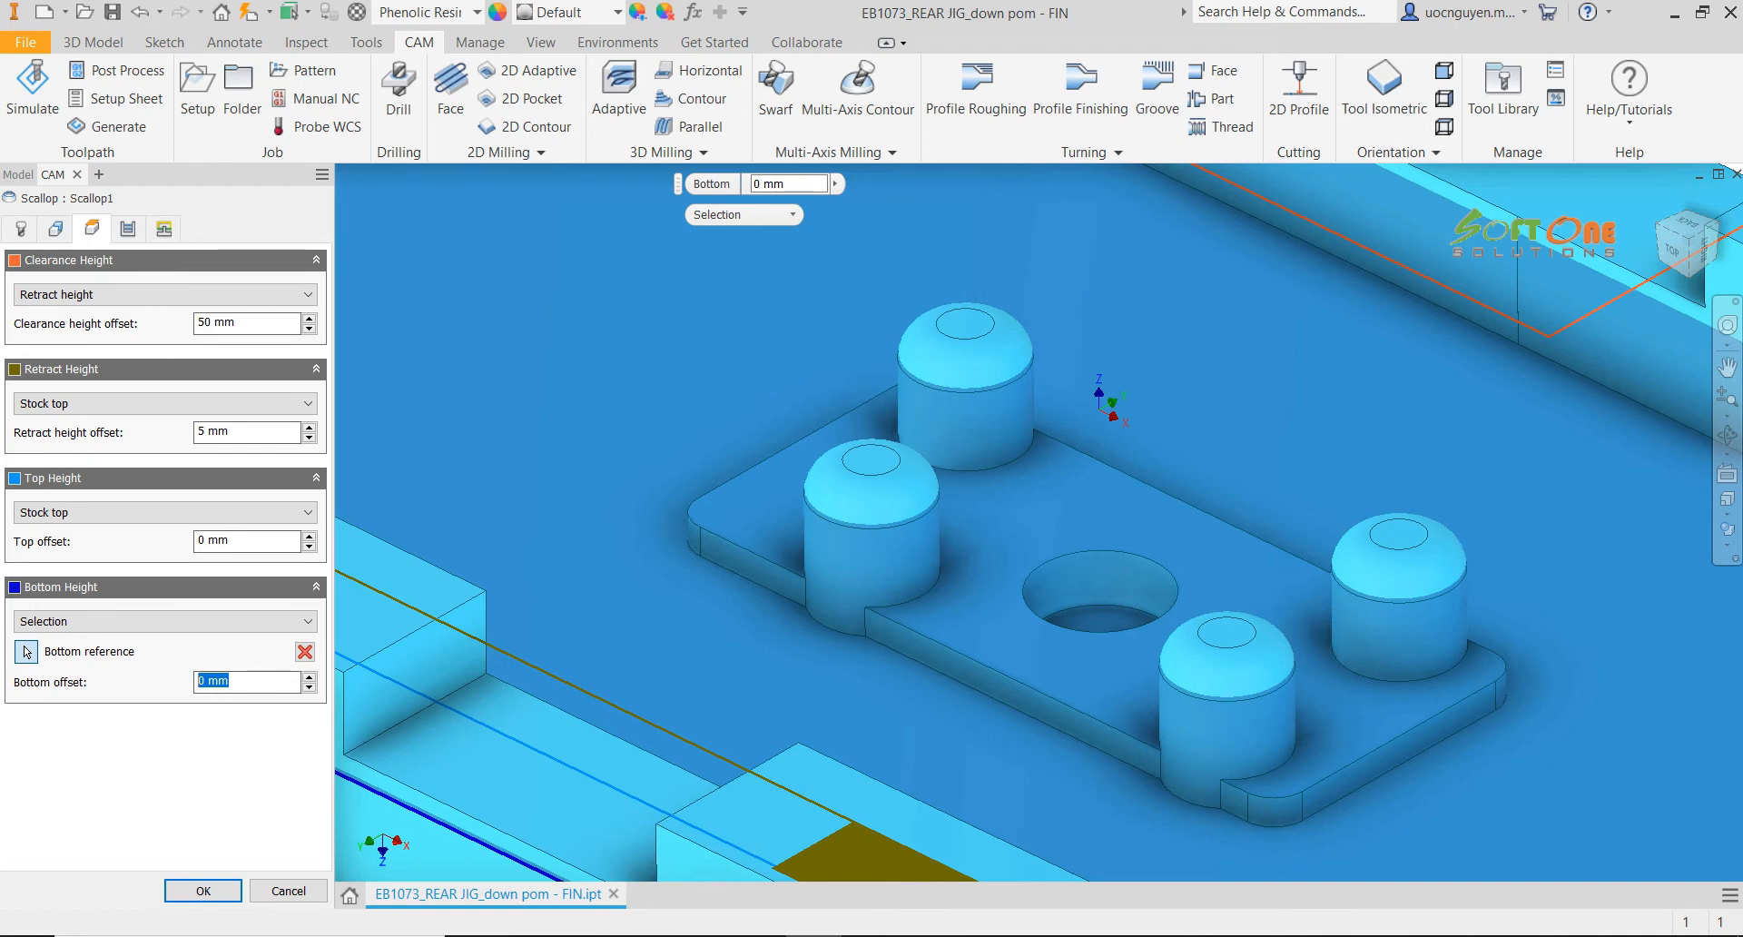
text(-1.6)
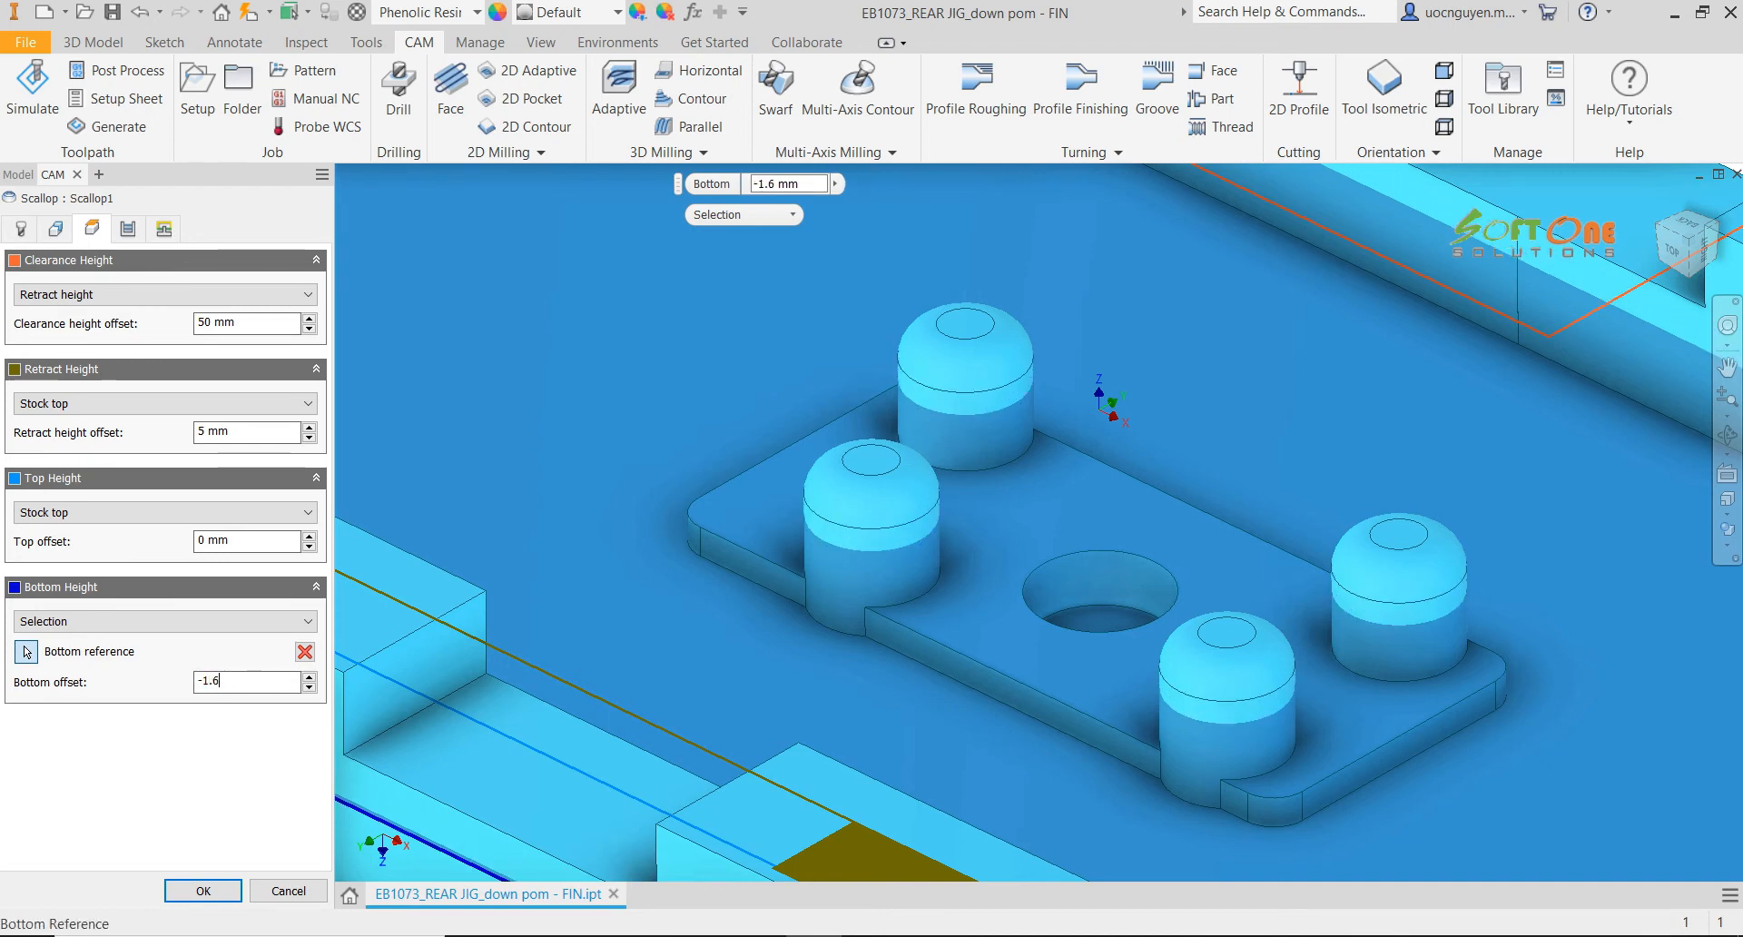
click(204, 889)
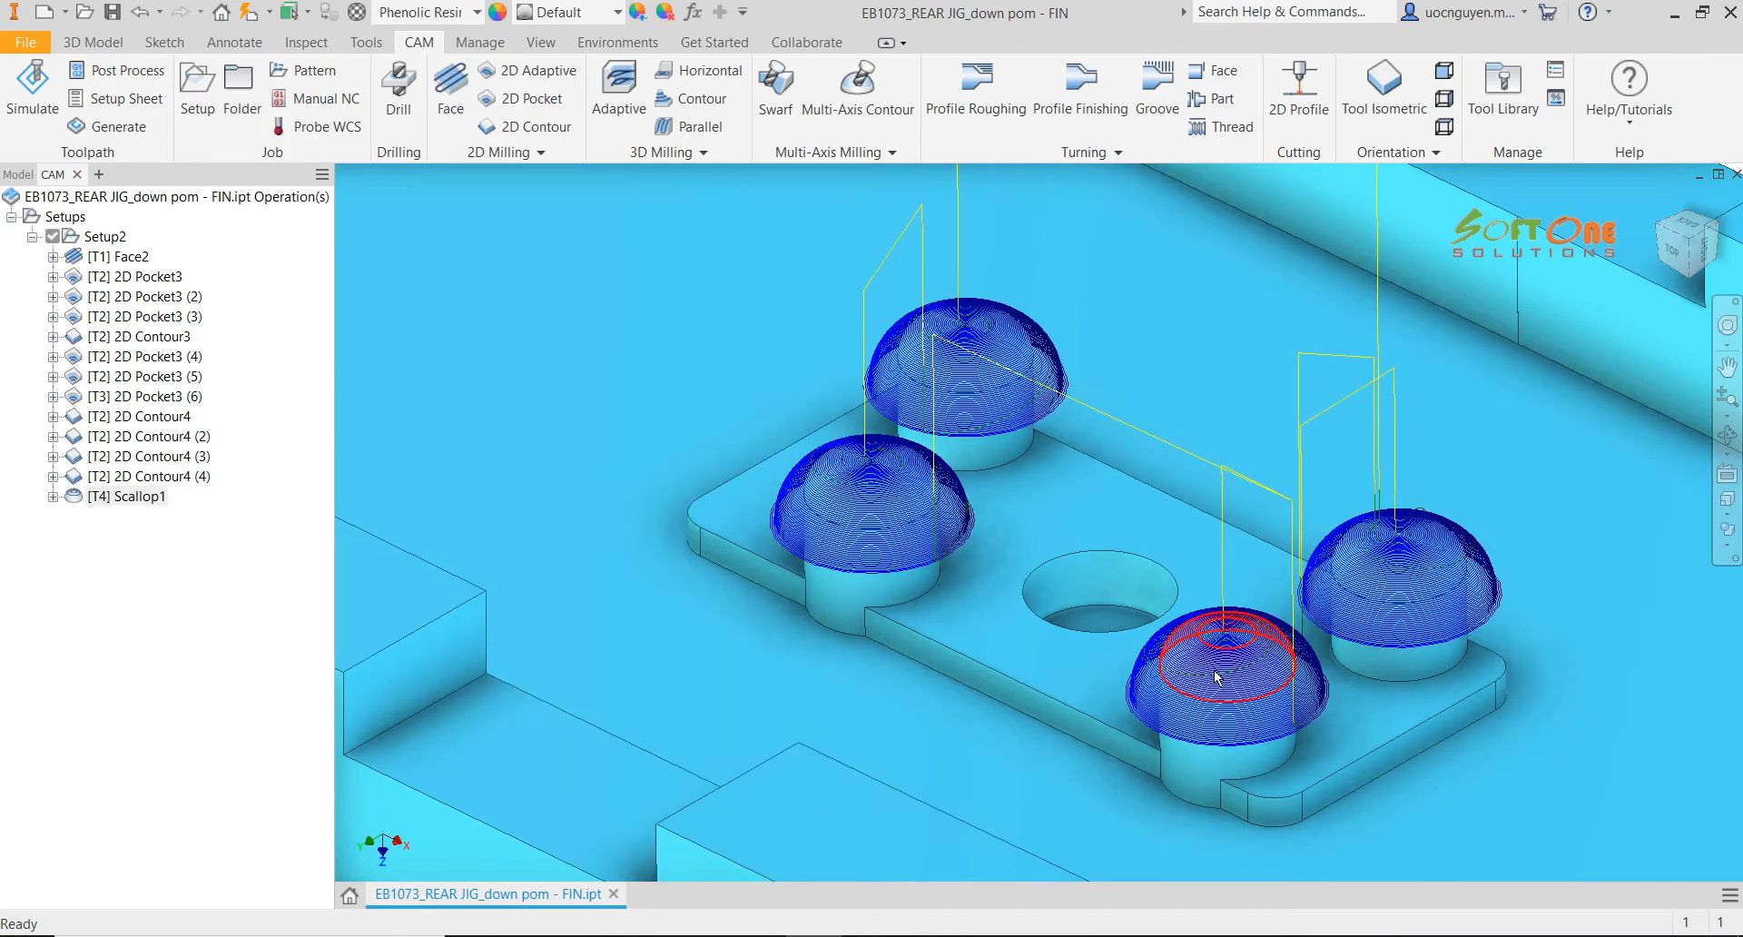
Disable Contact point boundary for the scallop while leaving Contact only enabled, and regenerate the toolpath over the pin domes
scroll(1271, 718, up, 6)
scroll(1249, 658, down, 8)
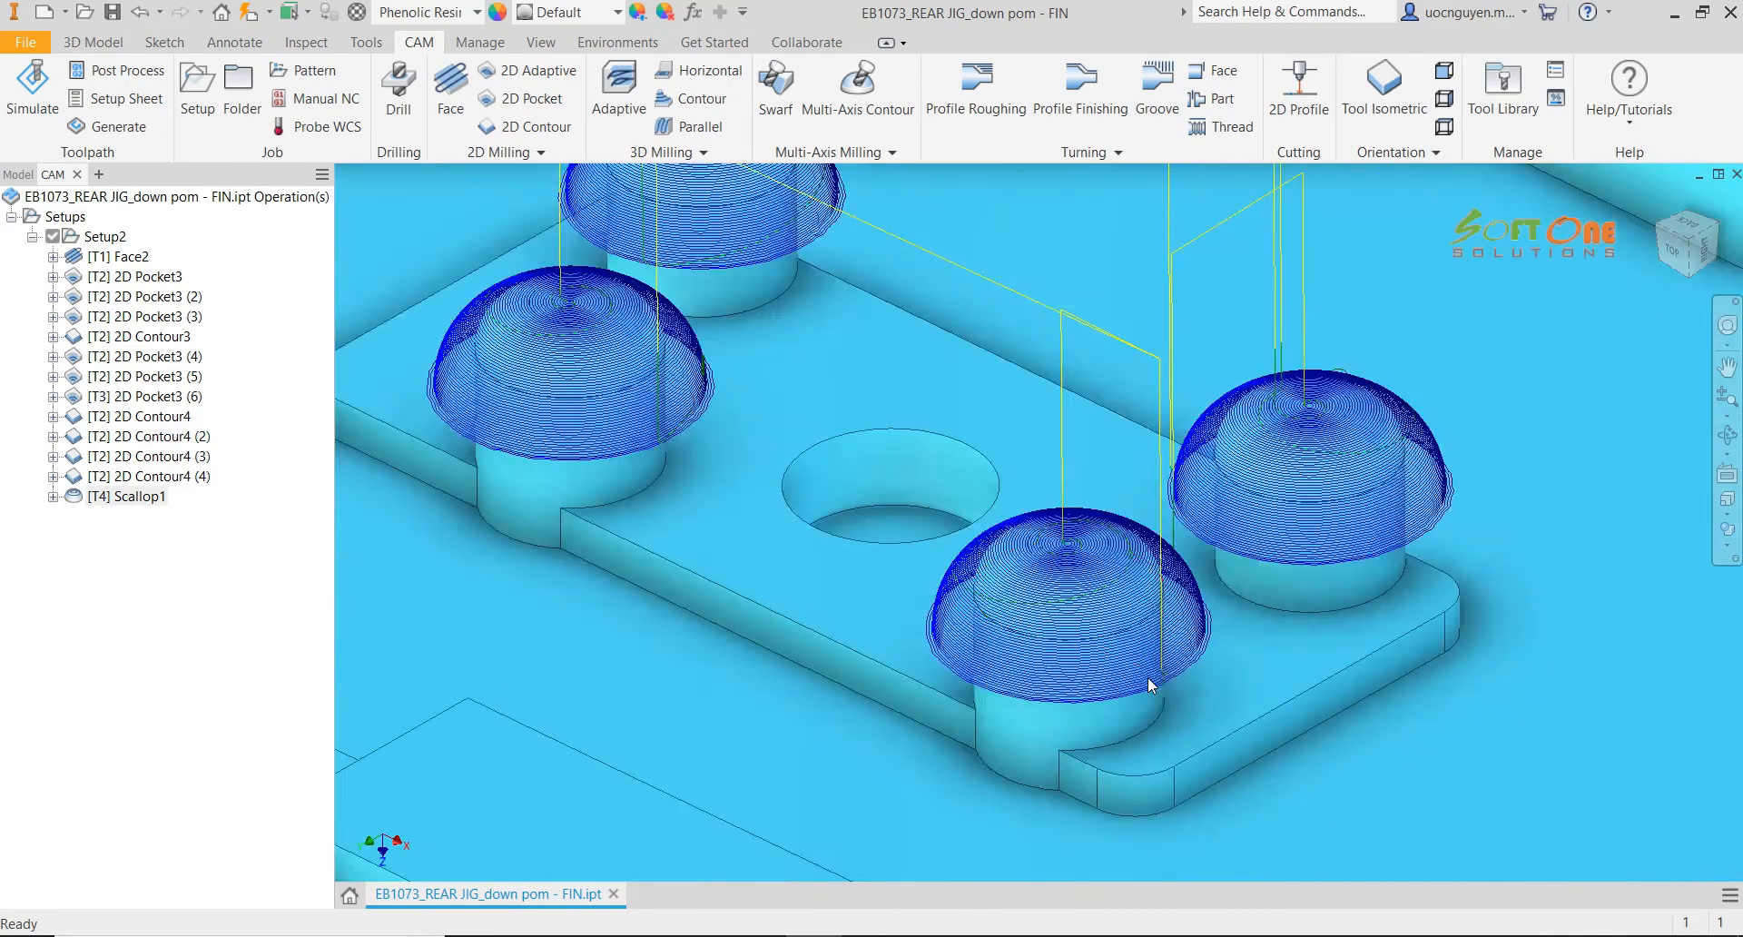
shift+middle_drag(1162, 700, 1043, 629)
right_click(178, 497)
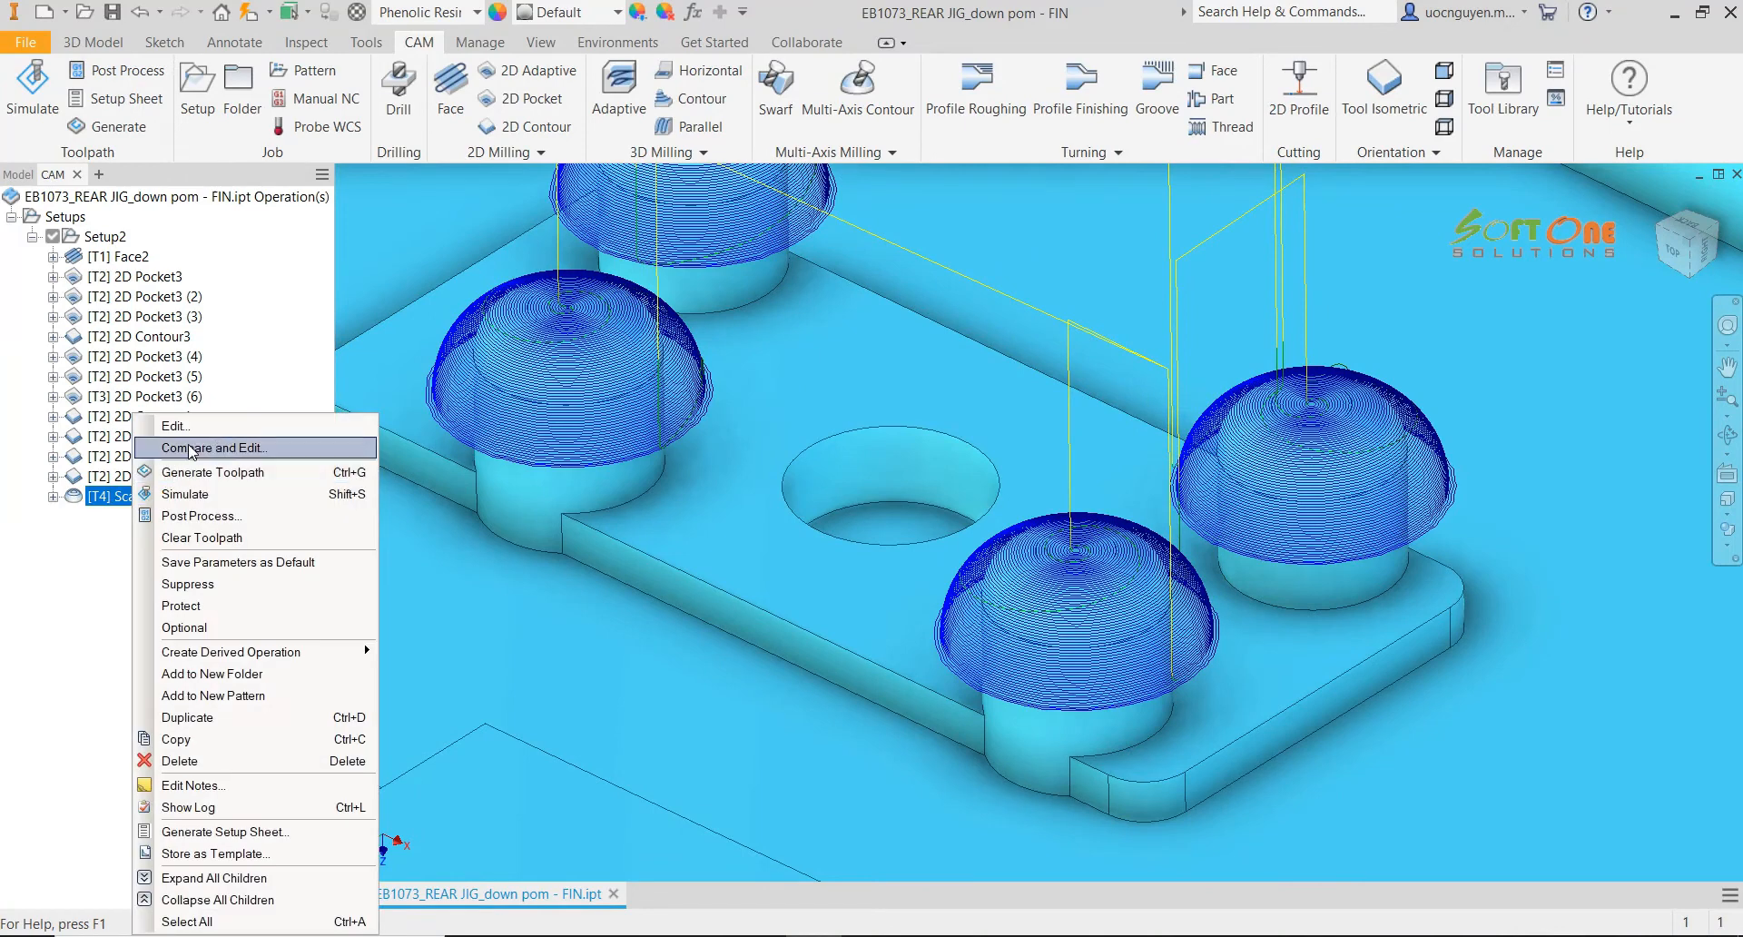
click(373, 428)
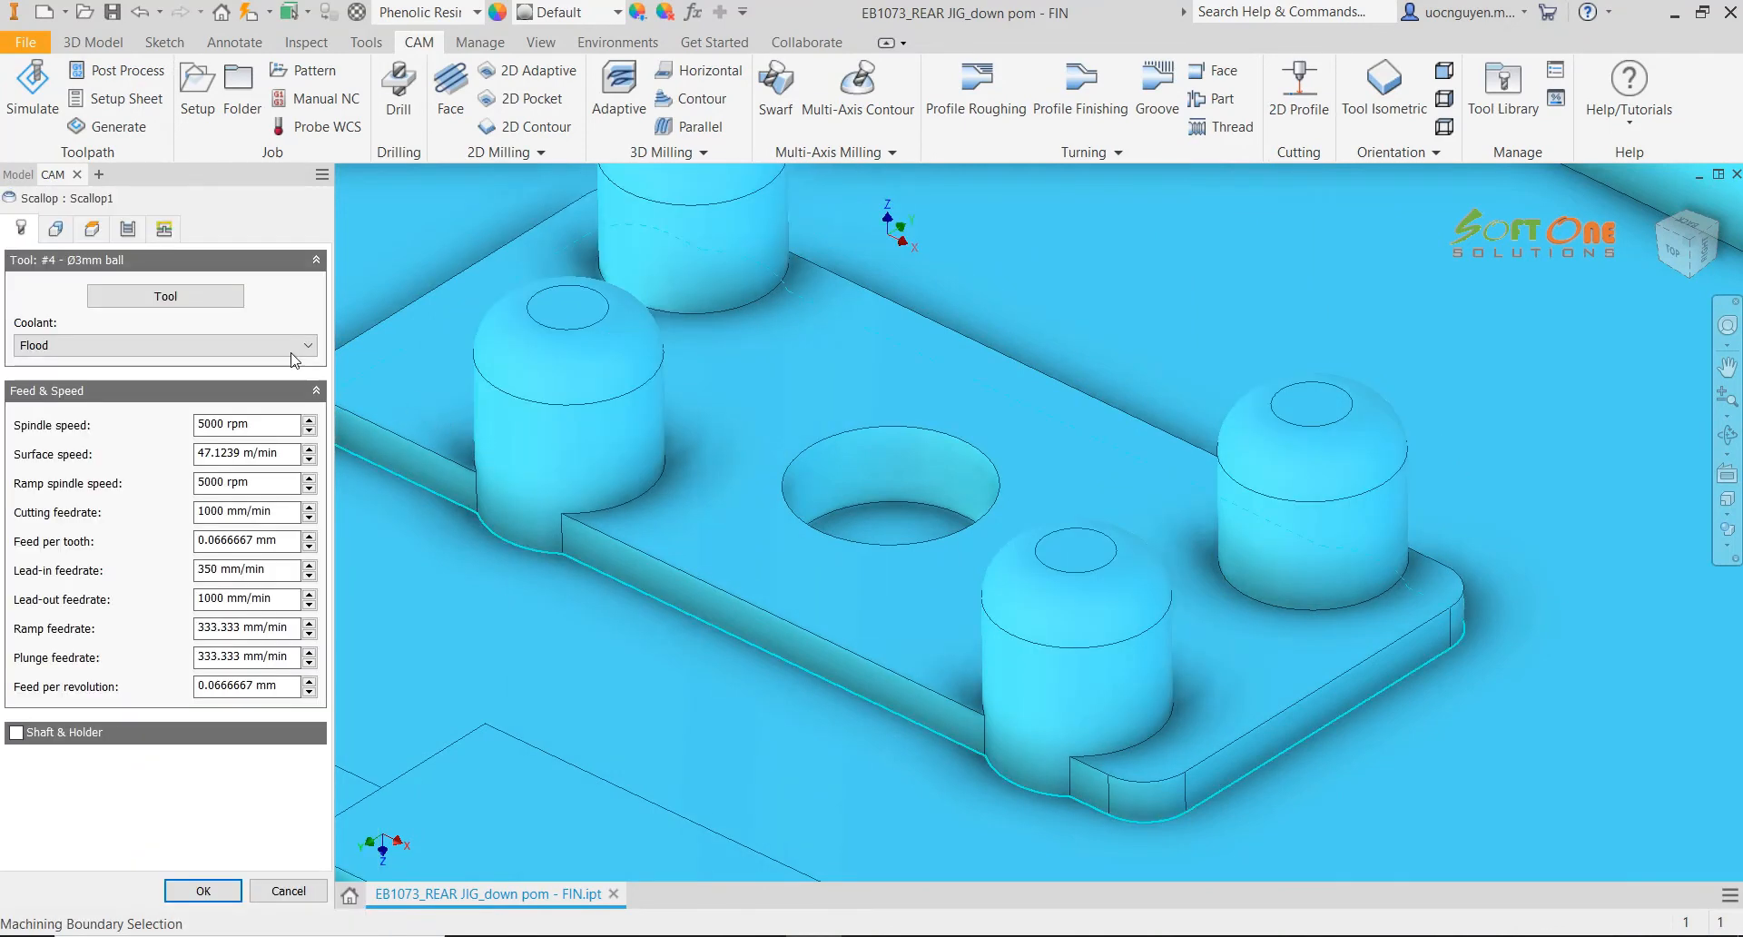
click(55, 229)
click(91, 459)
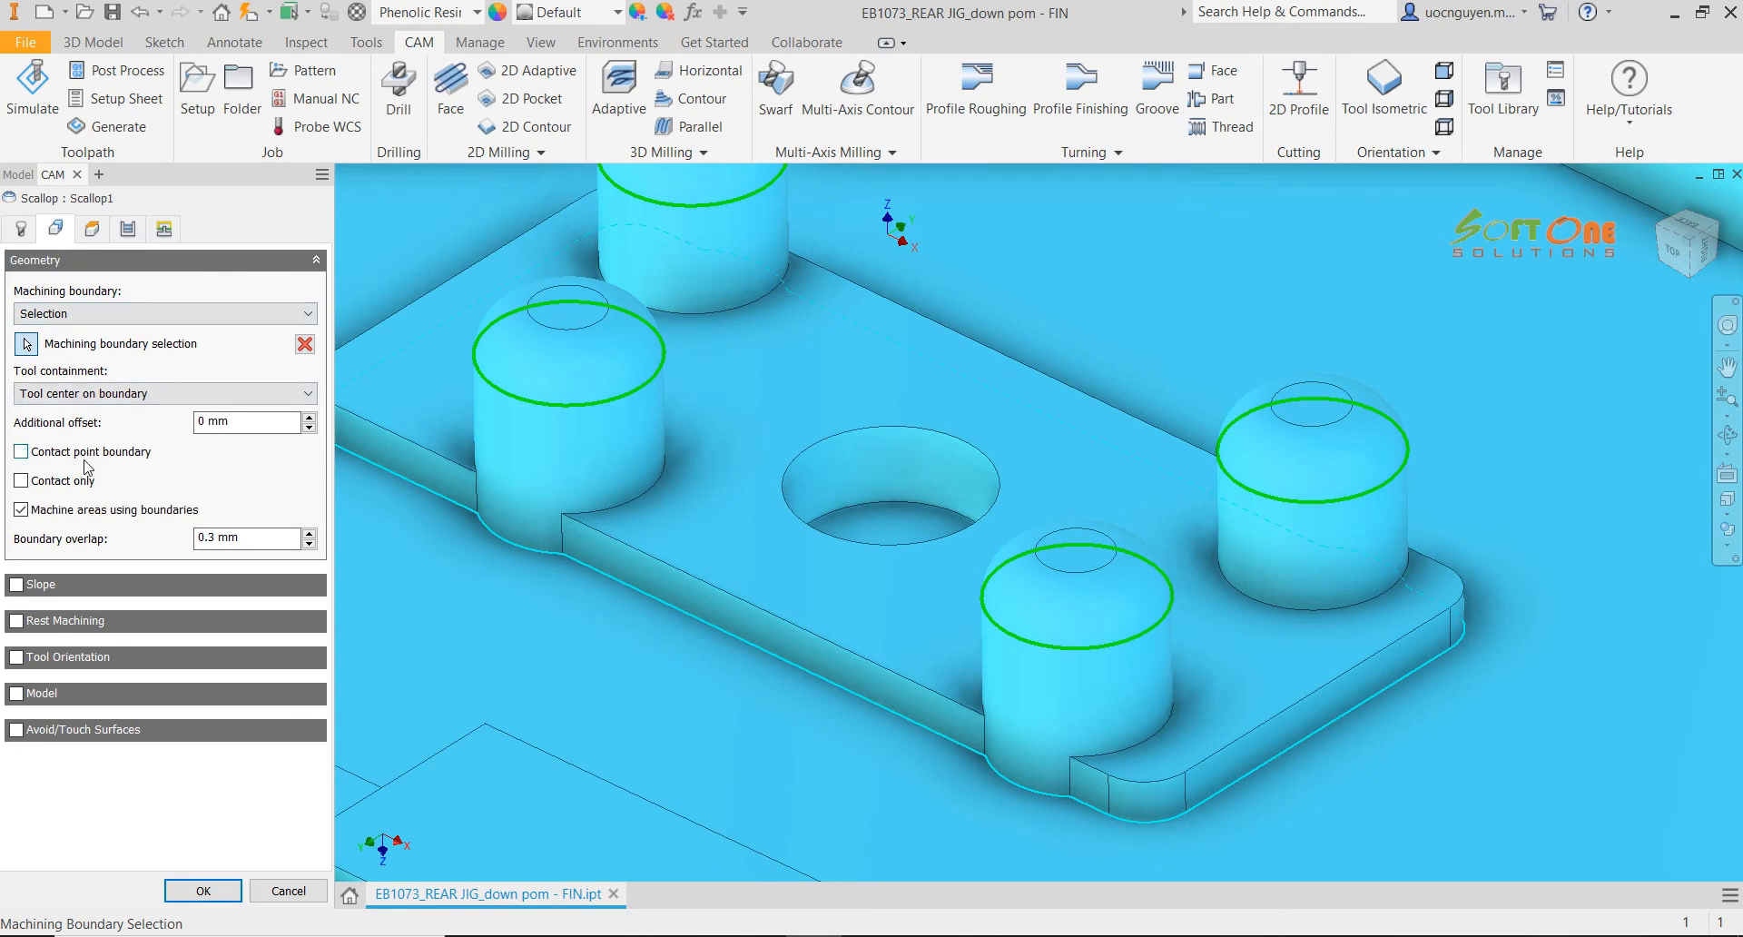
click(78, 483)
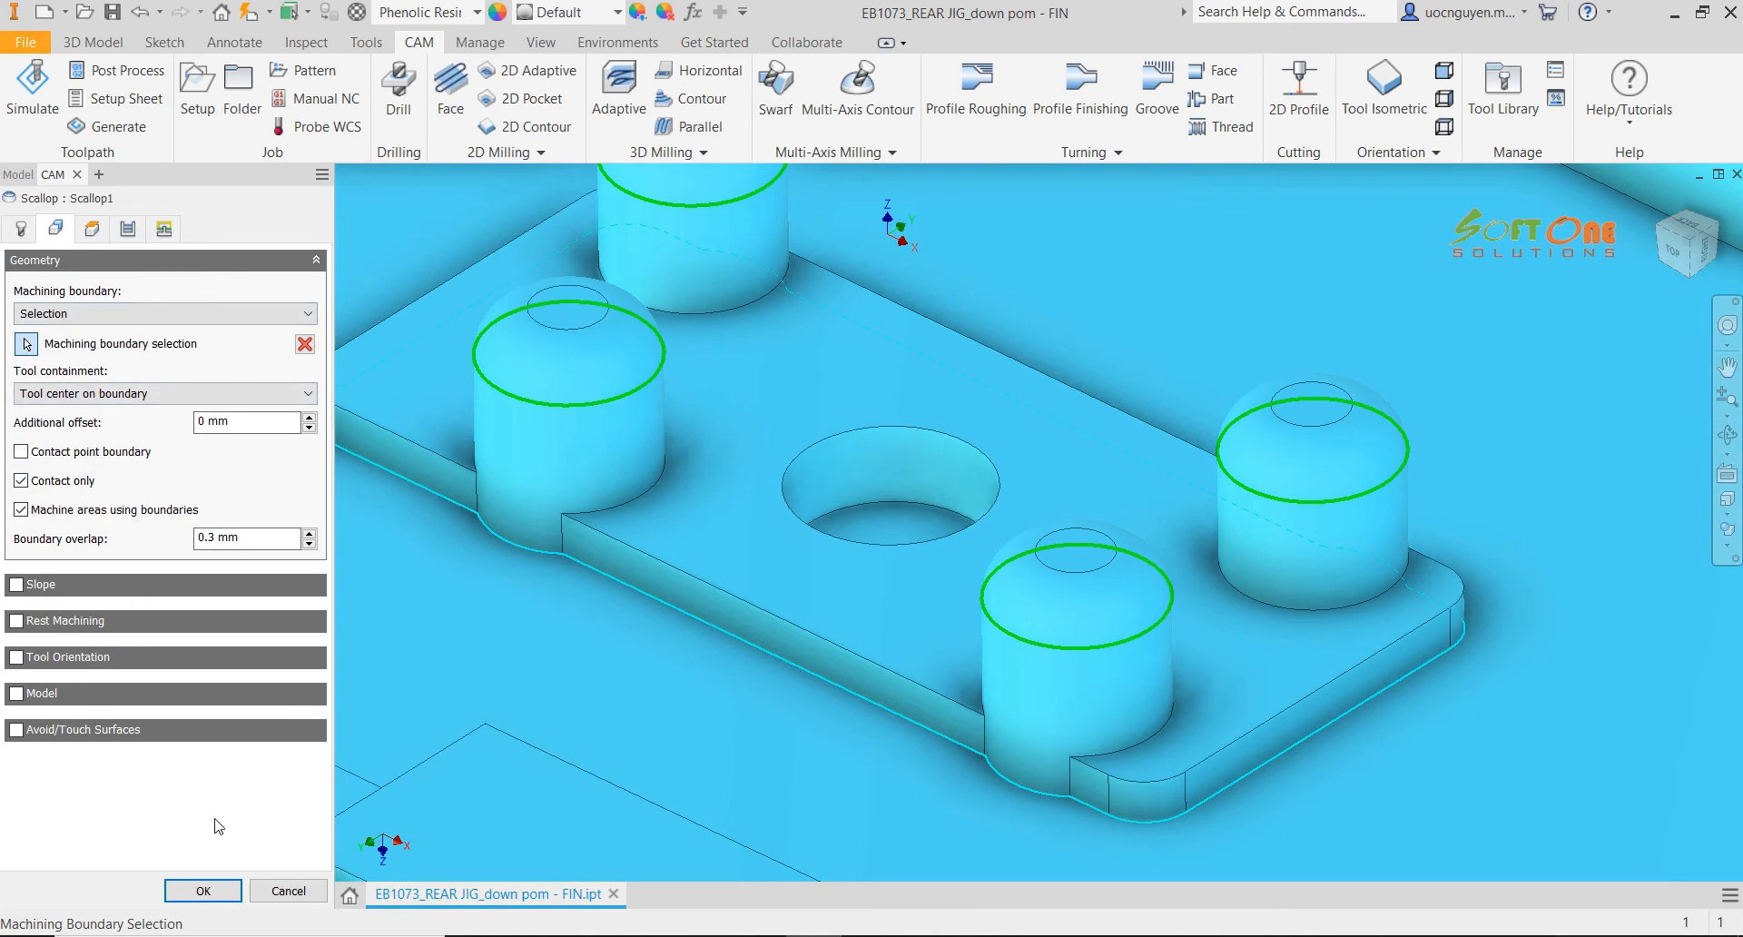
click(226, 898)
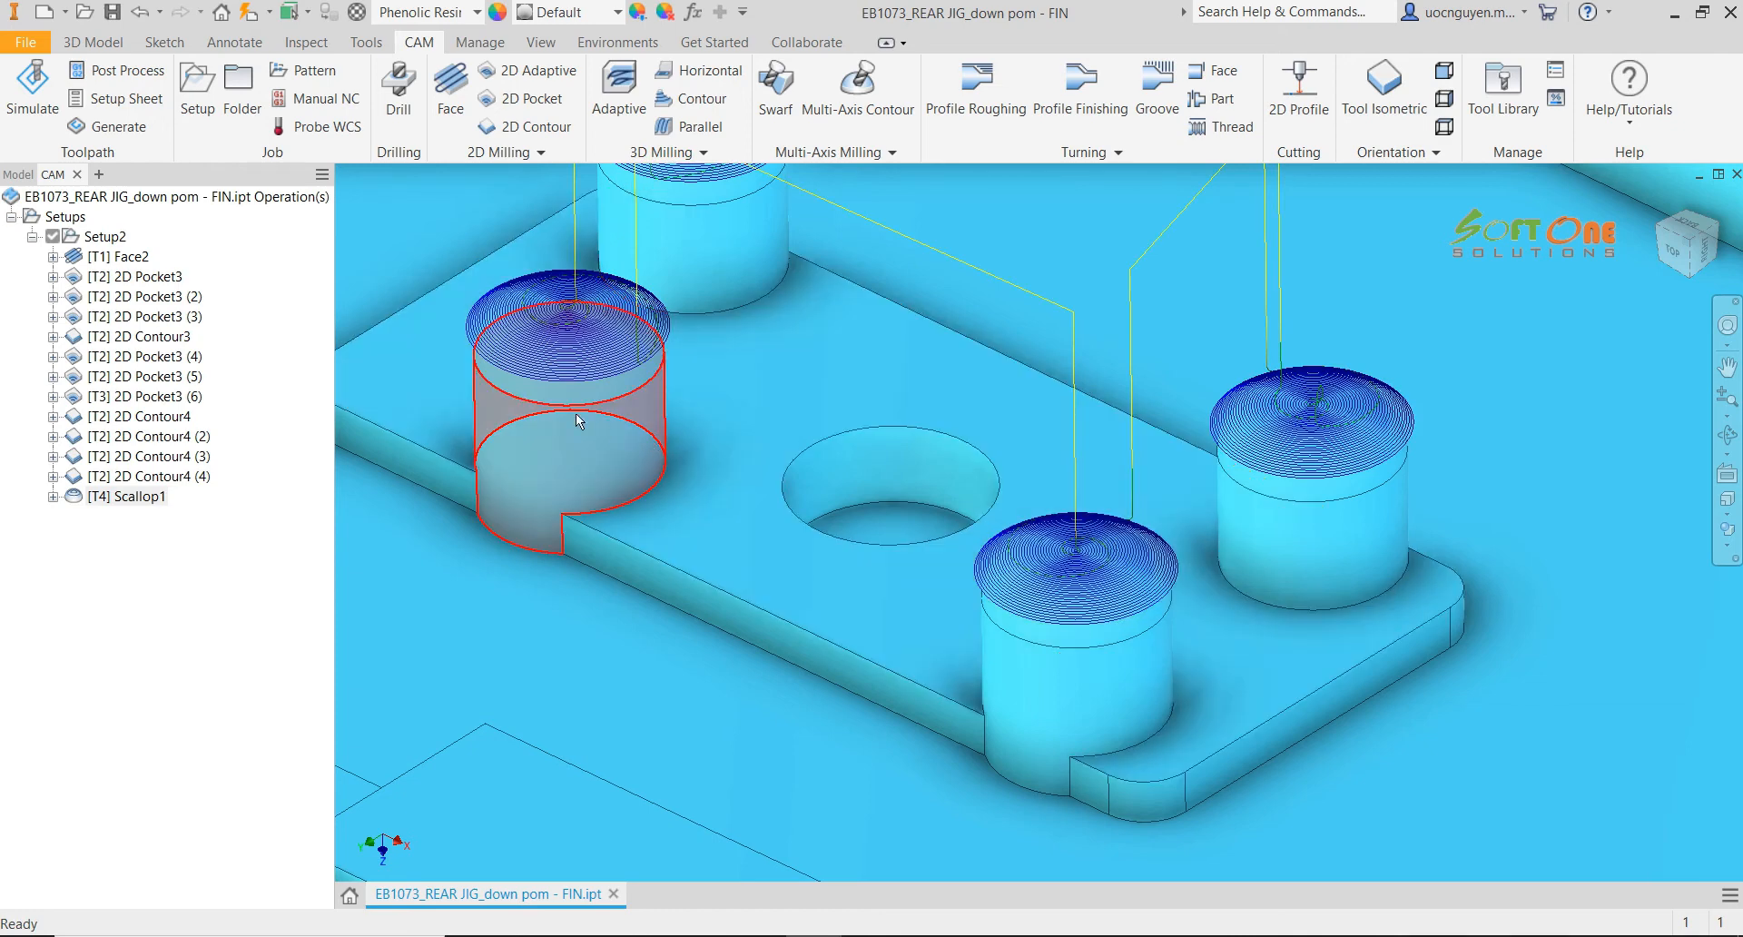
scroll(1128, 584, up, 3)
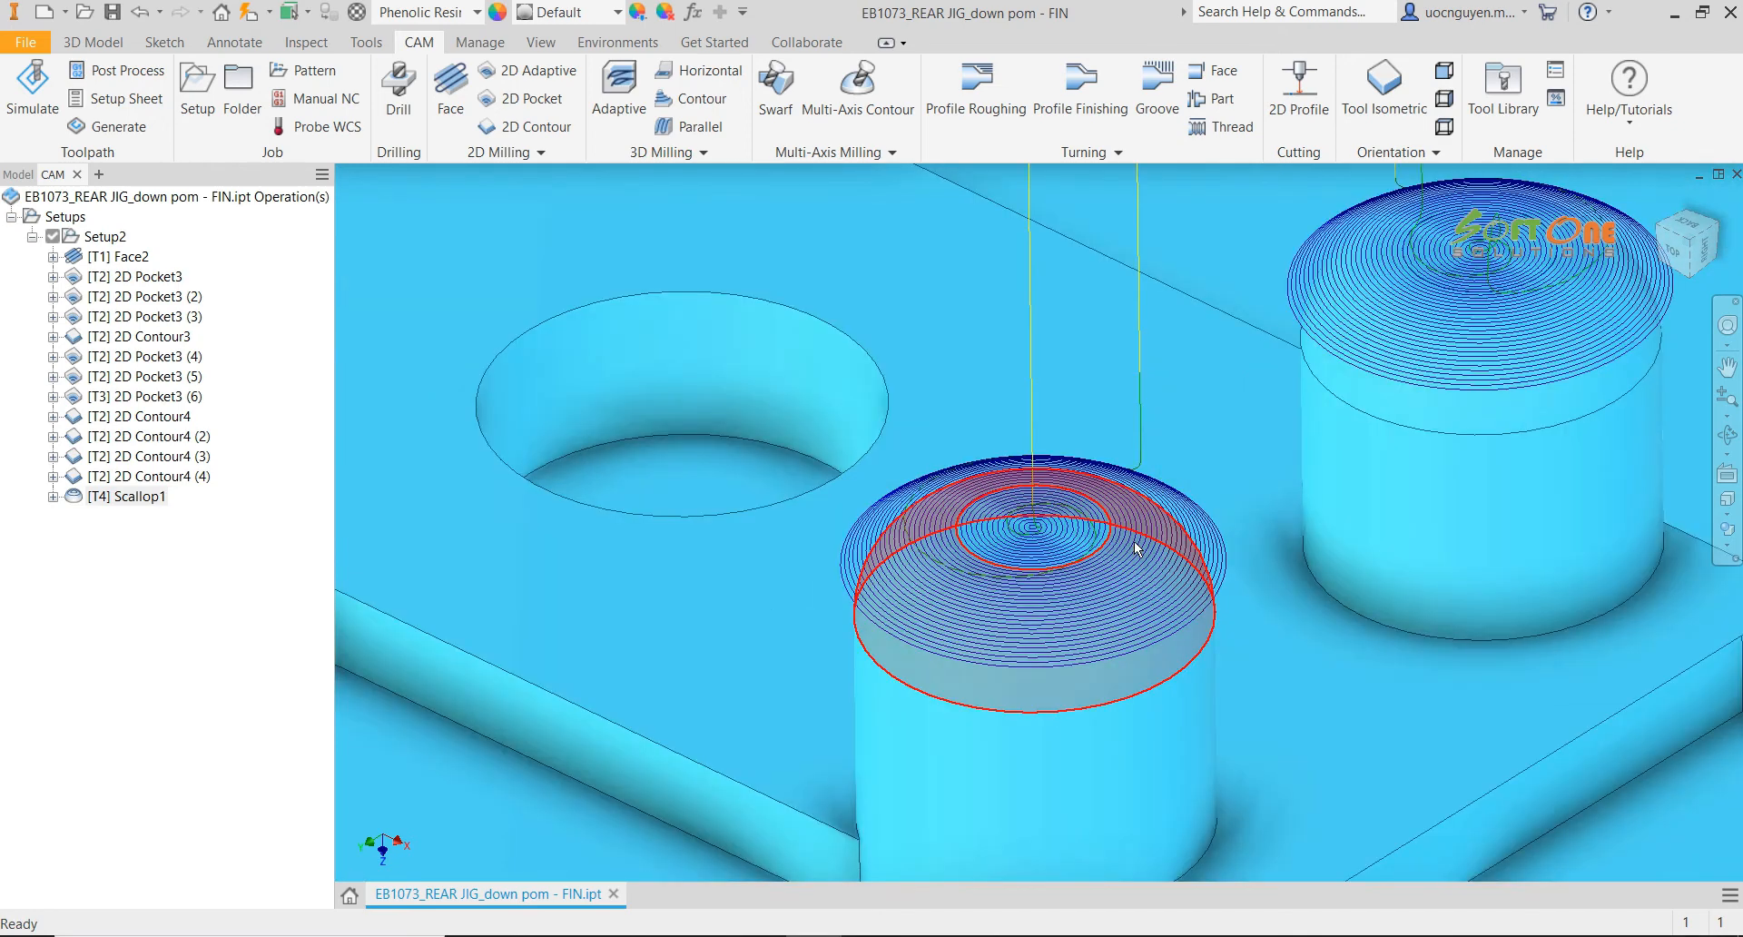
Set the scallop's tool containment to Tool outside boundary and regenerate its toolpath over the four pins
scroll(1134, 545, down, 5)
right_click(121, 499)
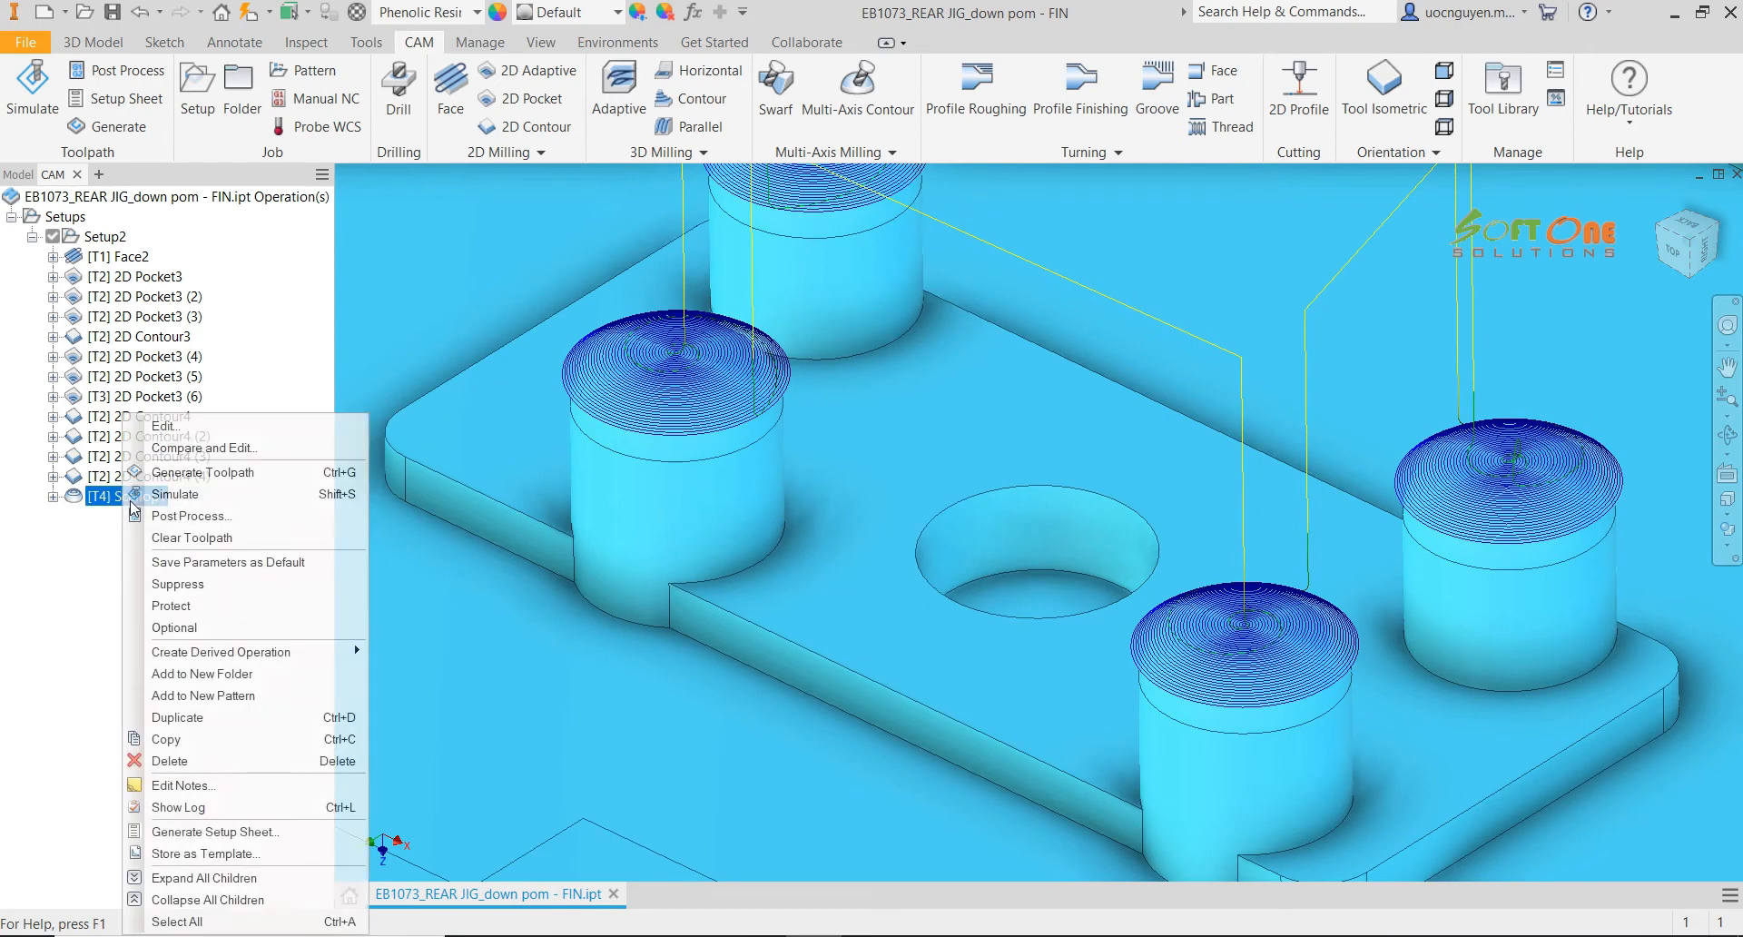
click(179, 431)
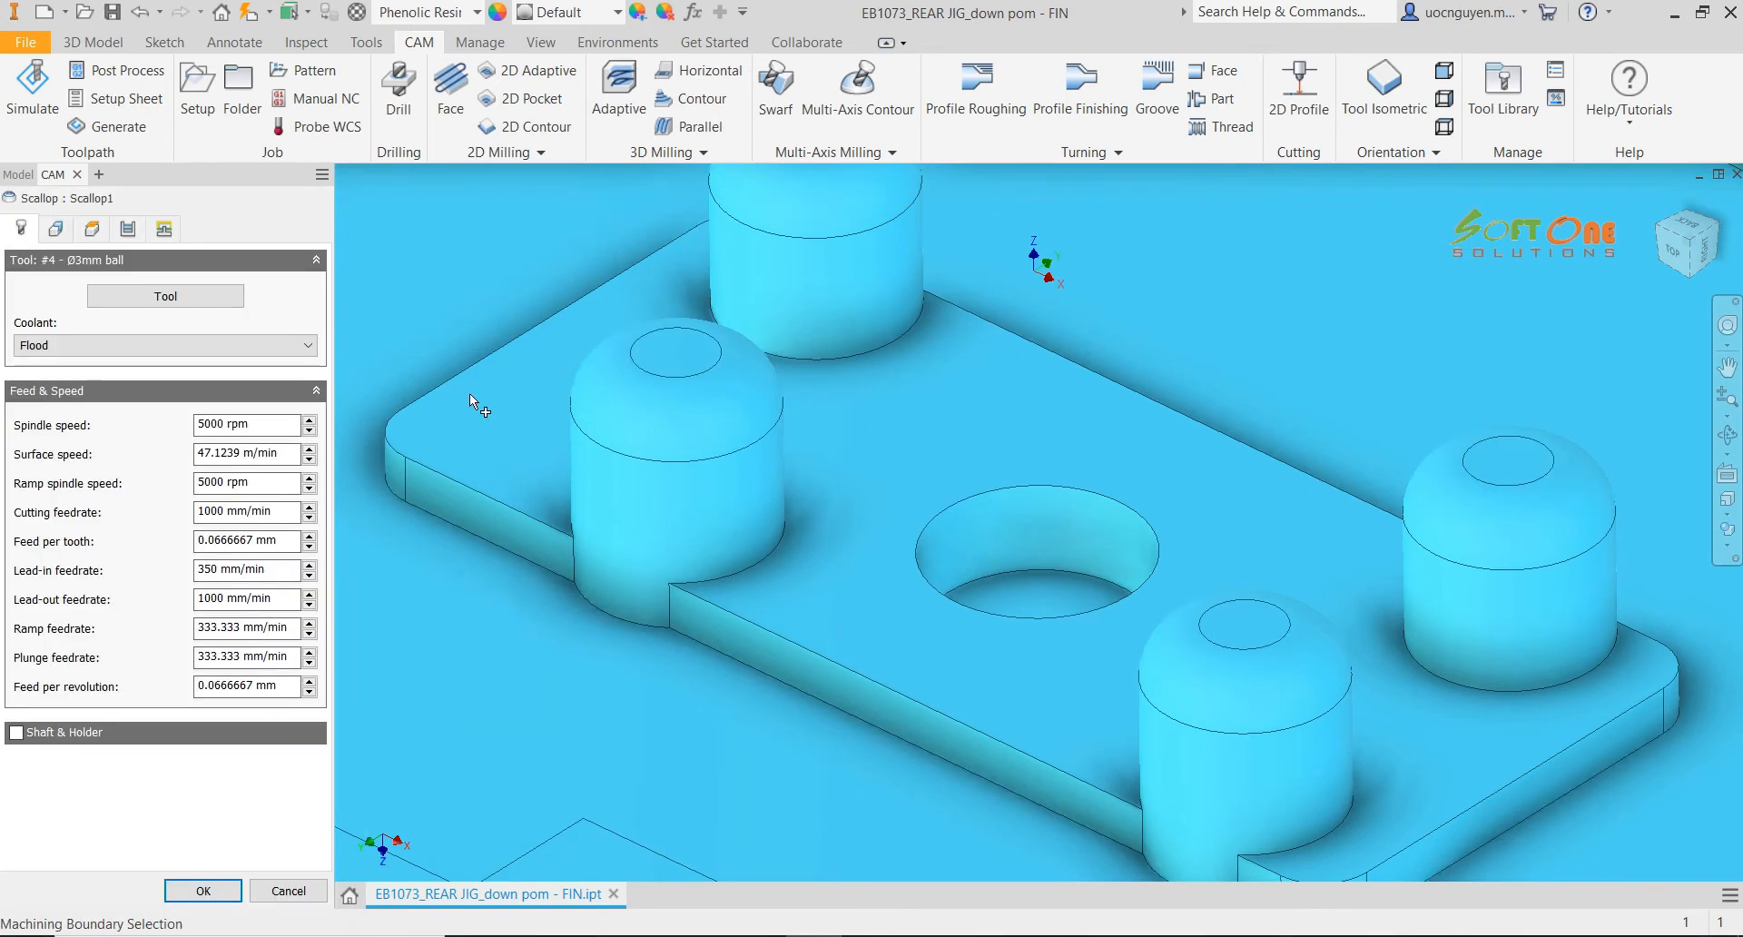
click(127, 228)
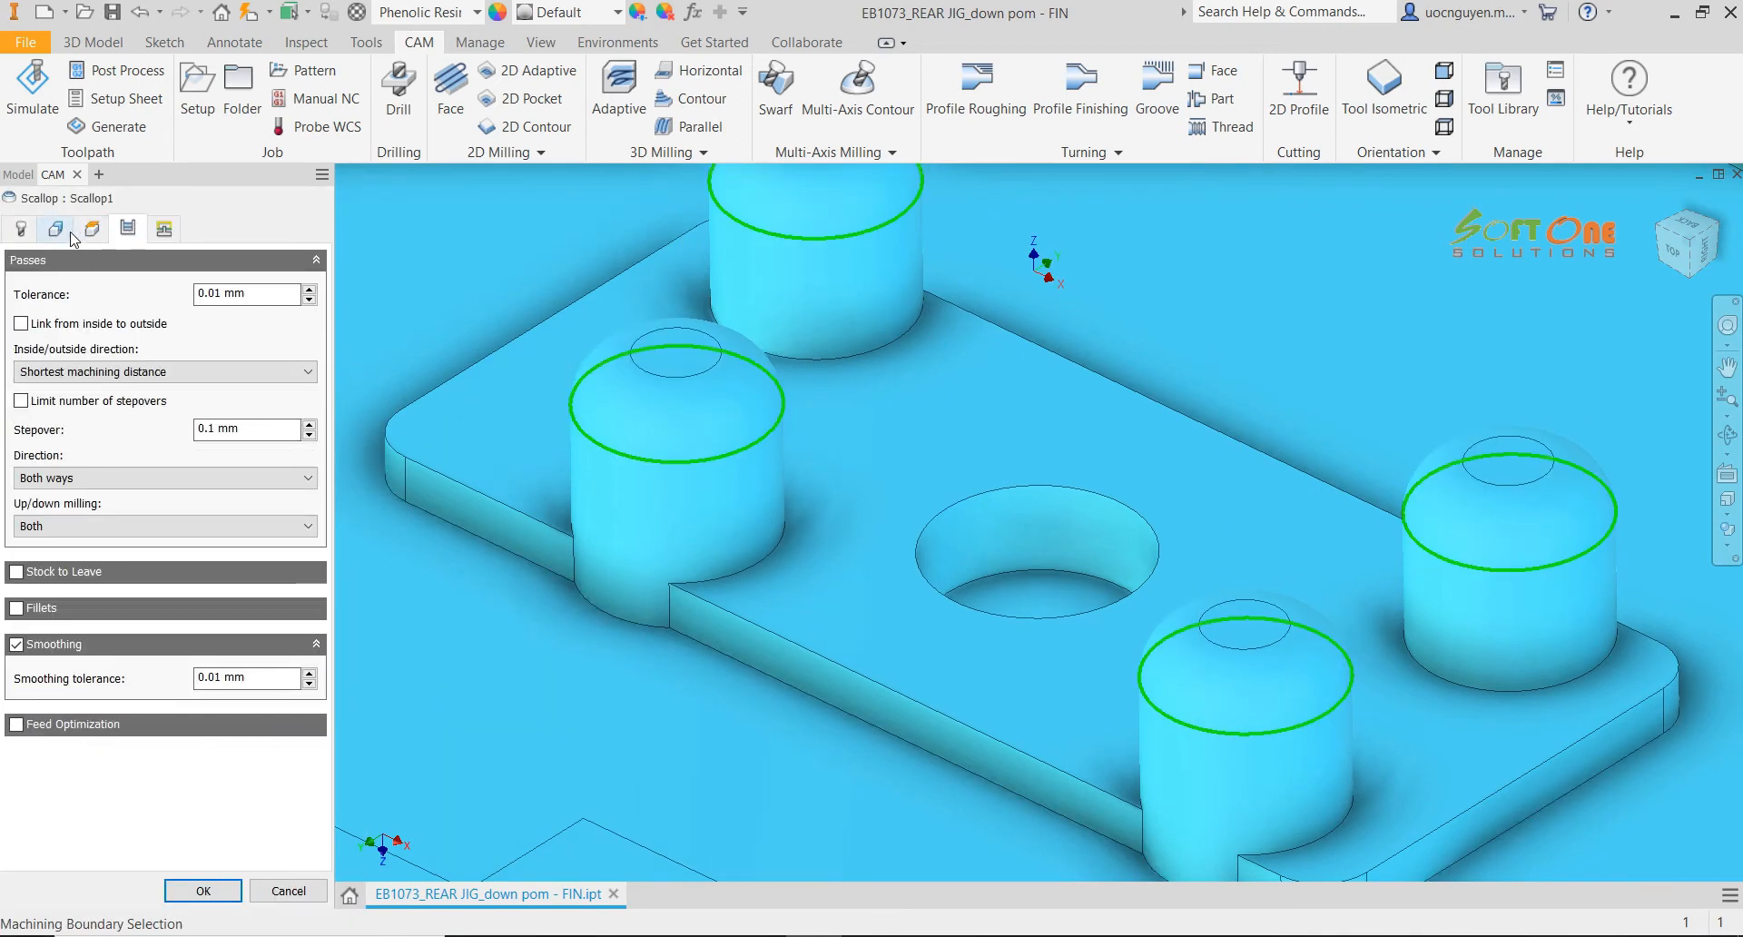
click(55, 228)
click(137, 397)
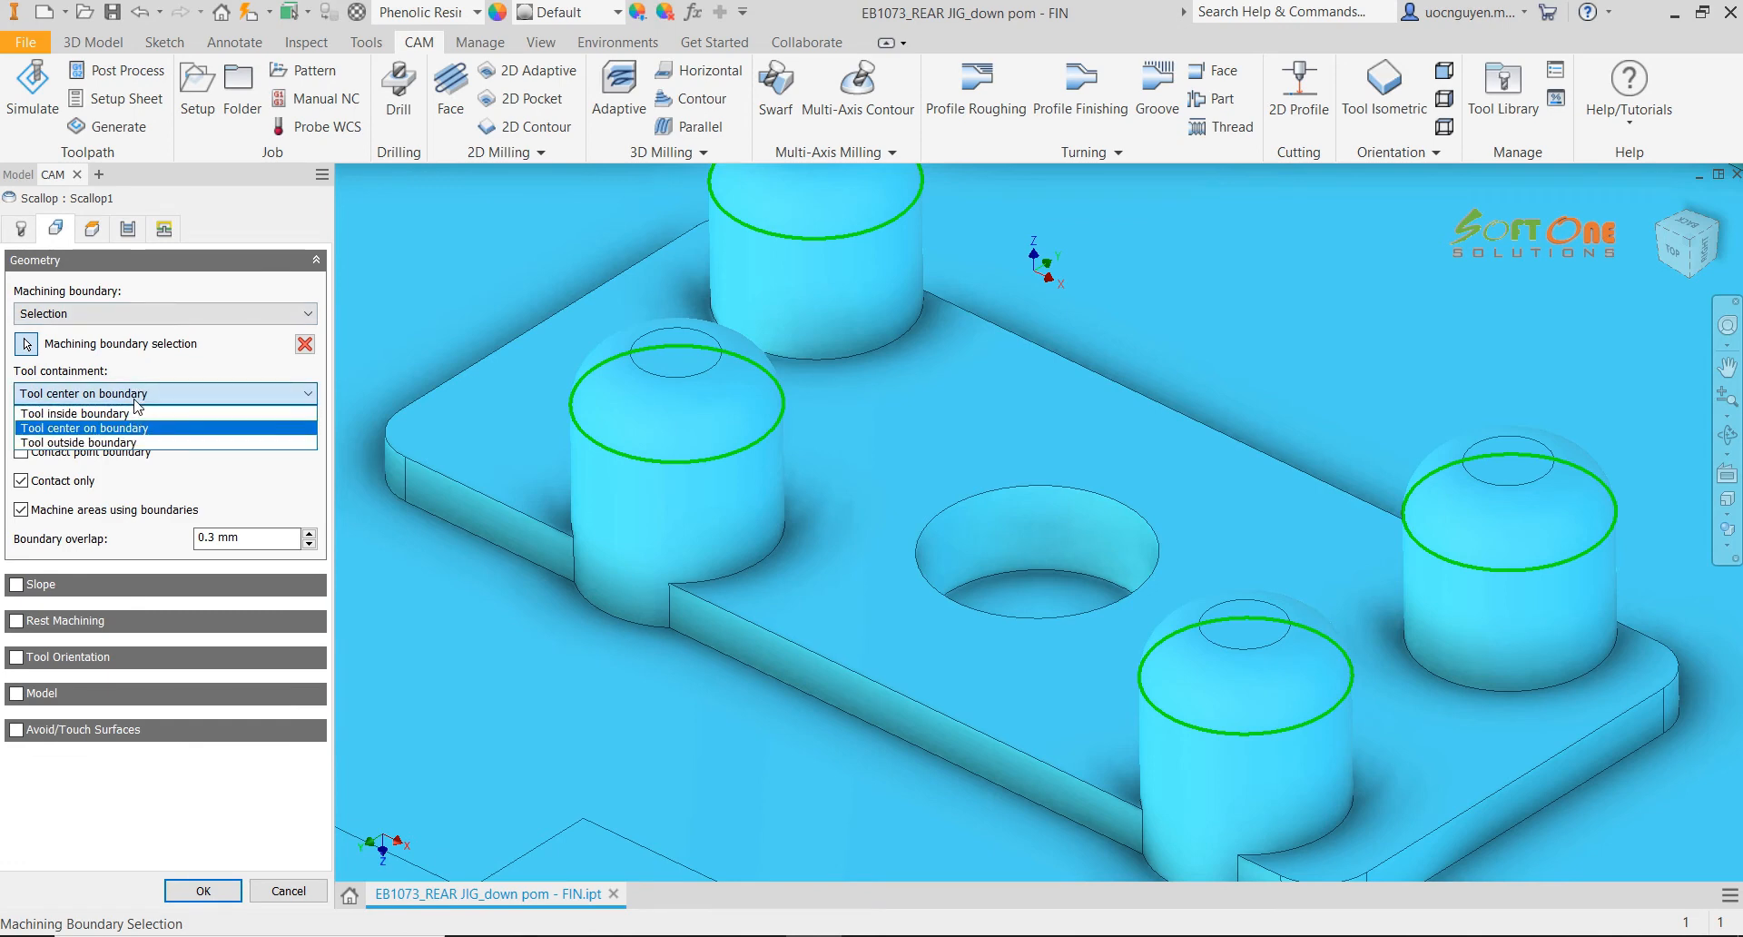
click(138, 442)
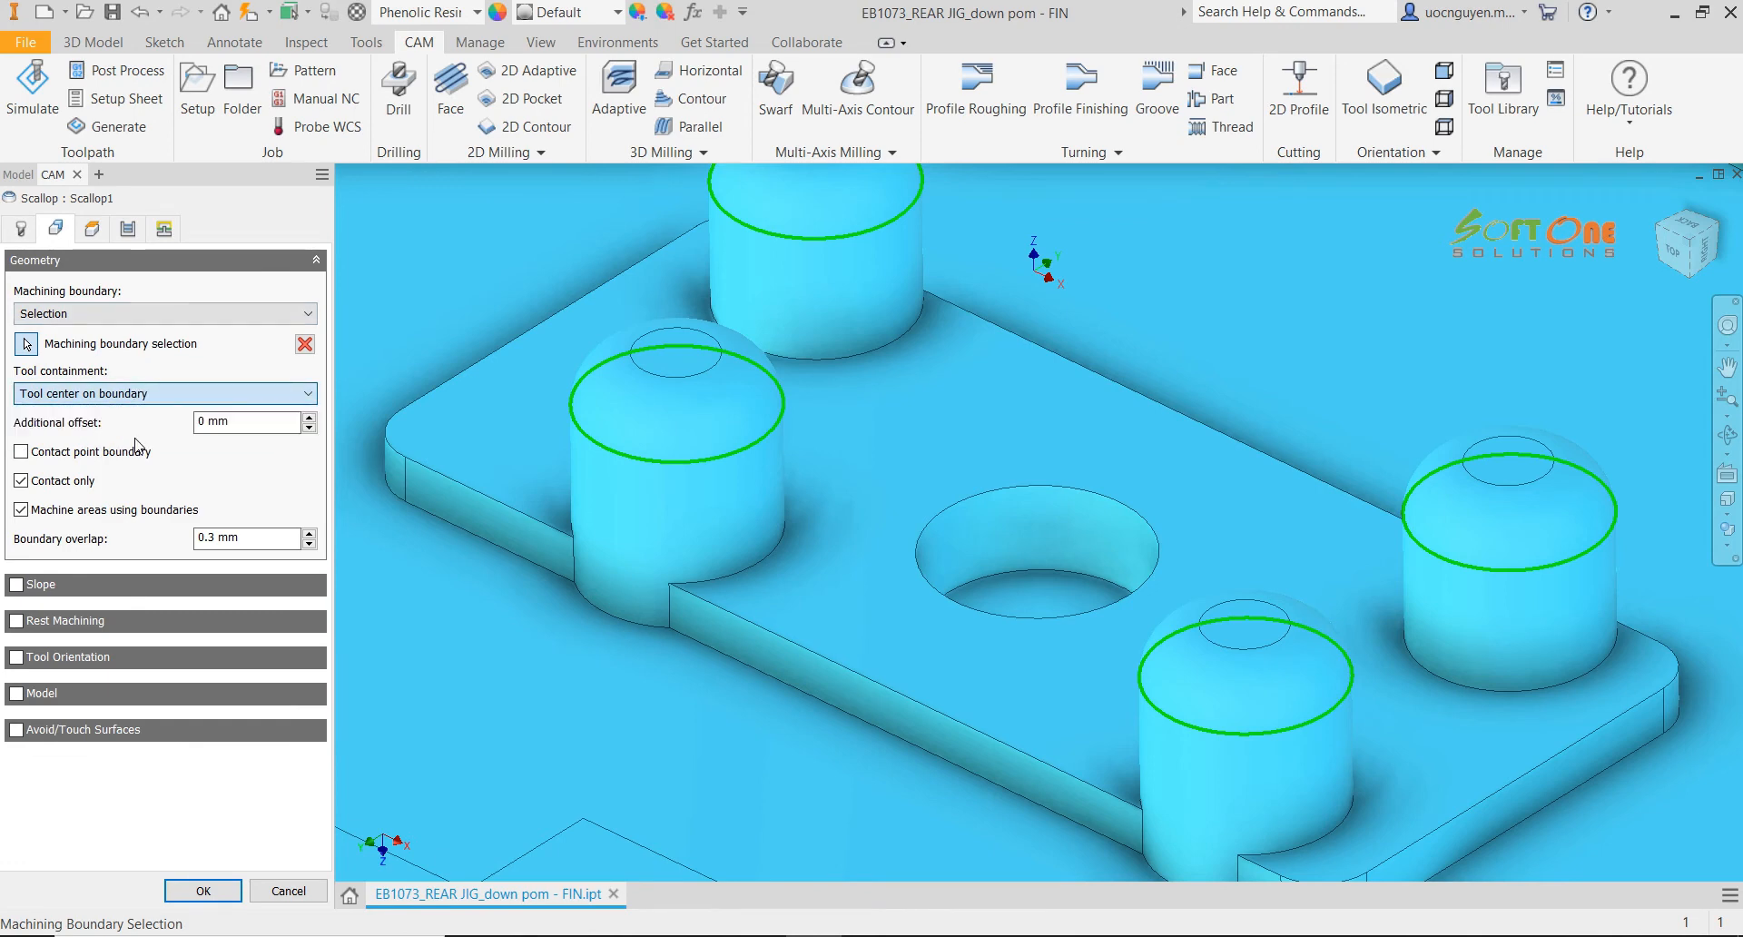
click(213, 888)
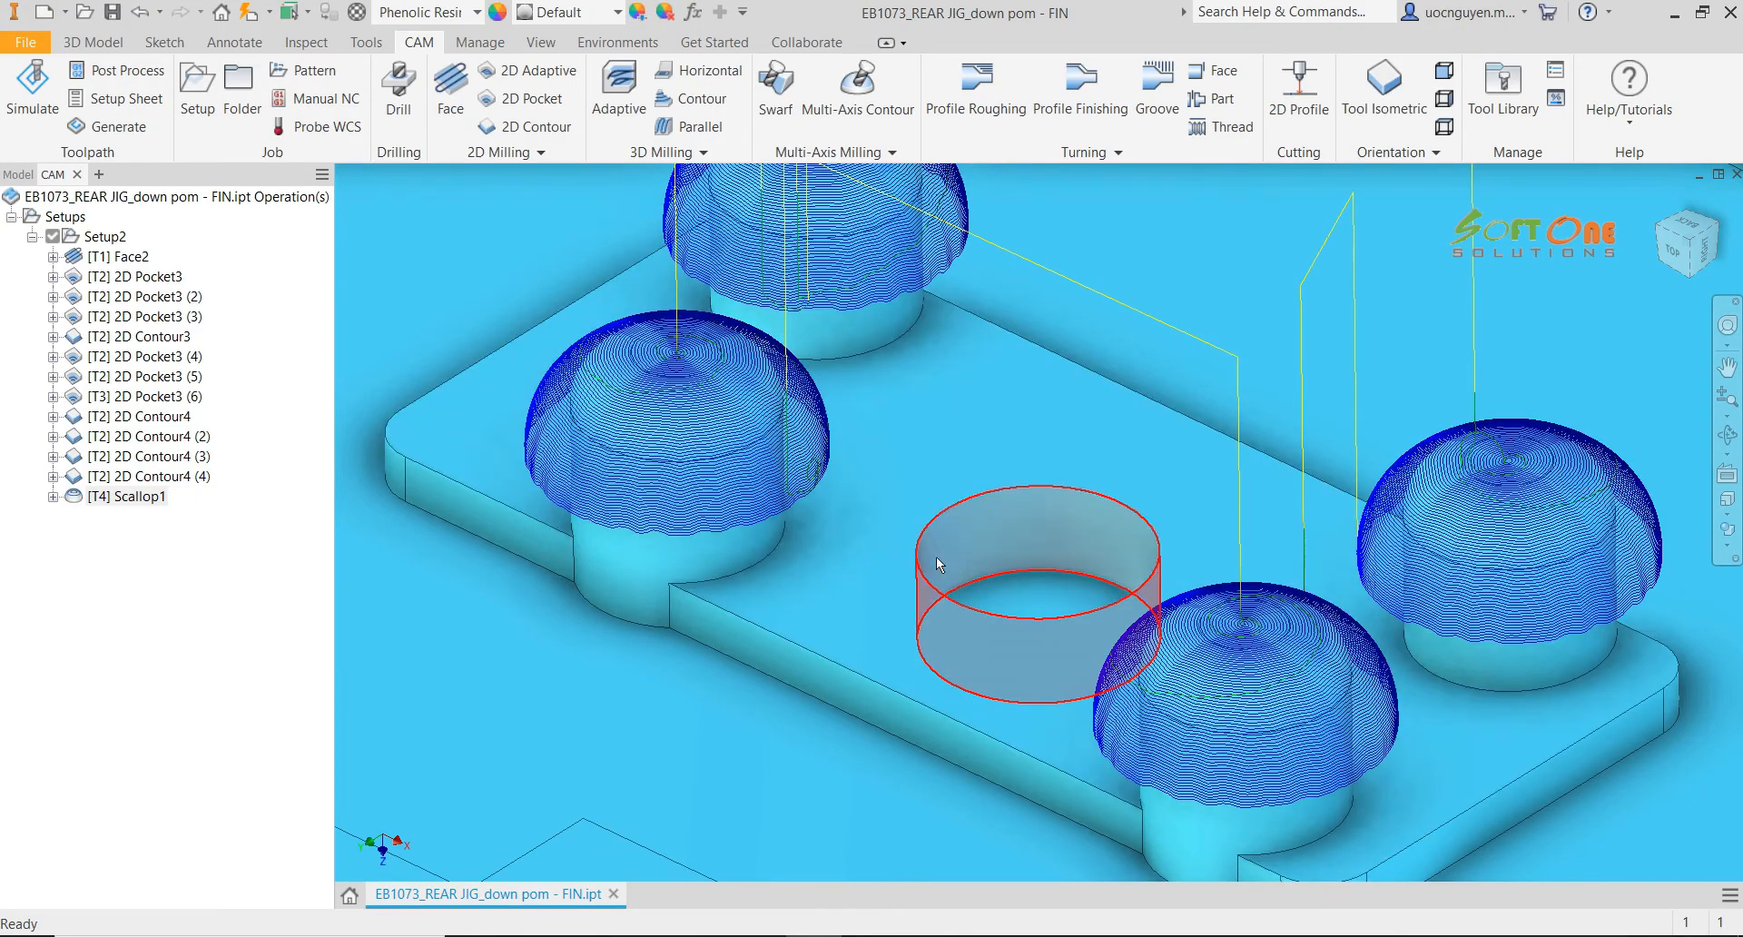
Simulate the scallop, hide the toolpath points, and inspect the tool at the lower edge of one pin's toolpath
middle_drag(878, 539, 733, 481)
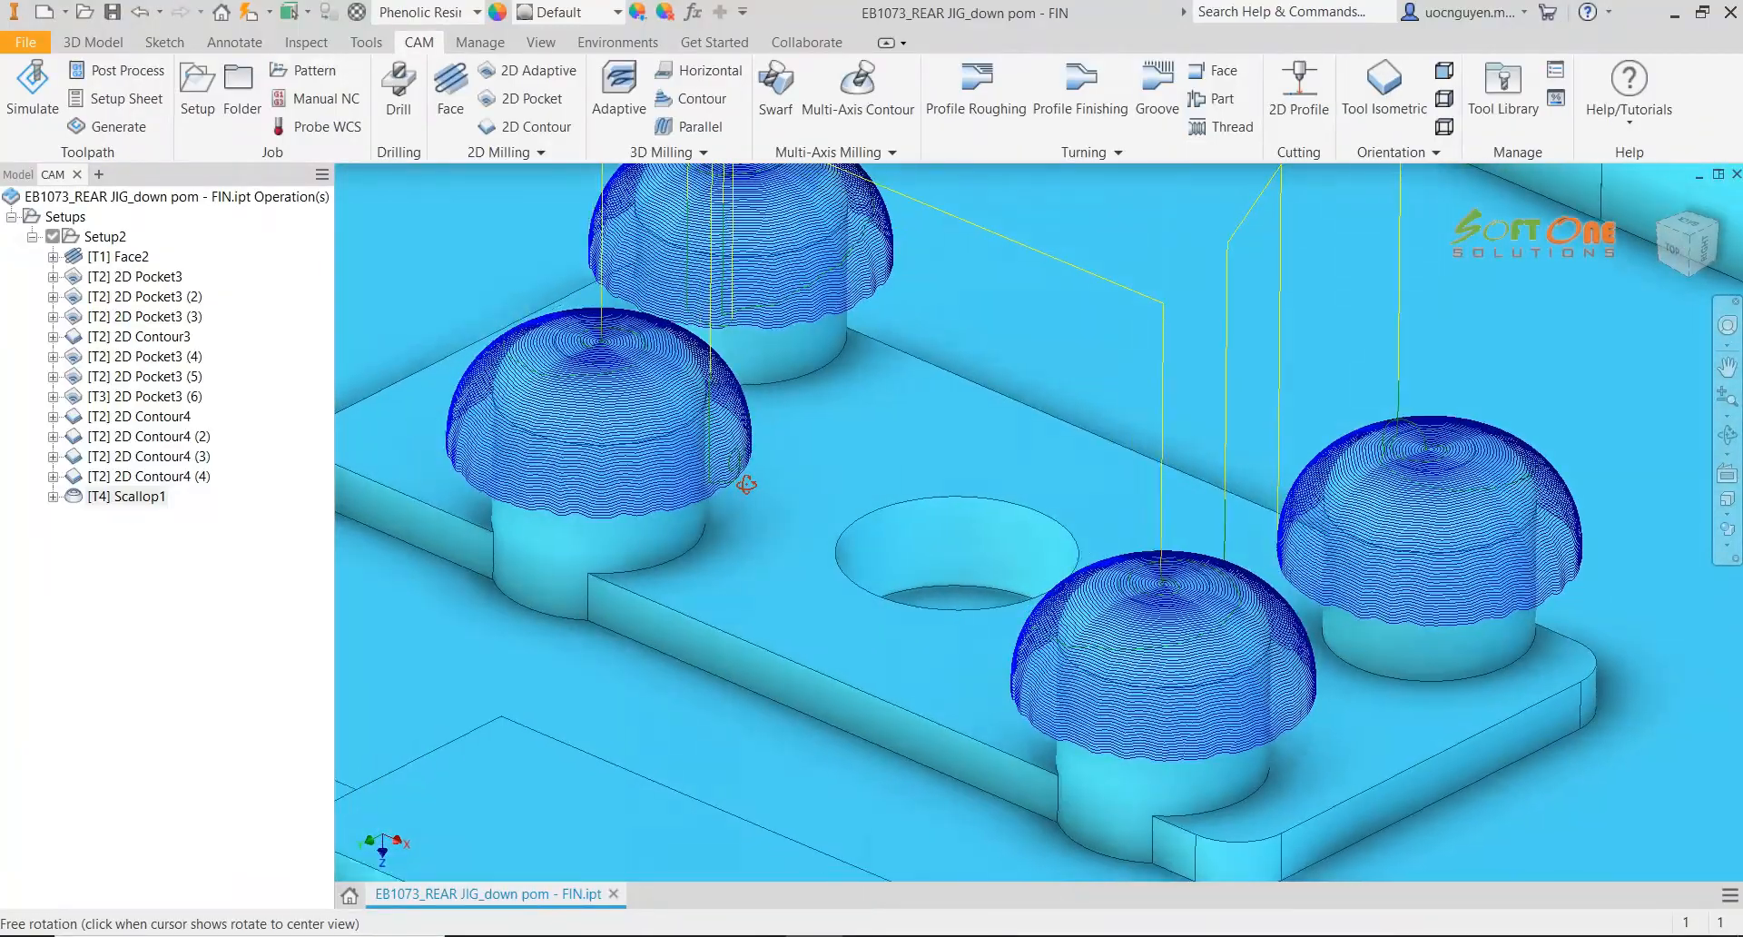
right_click(145, 497)
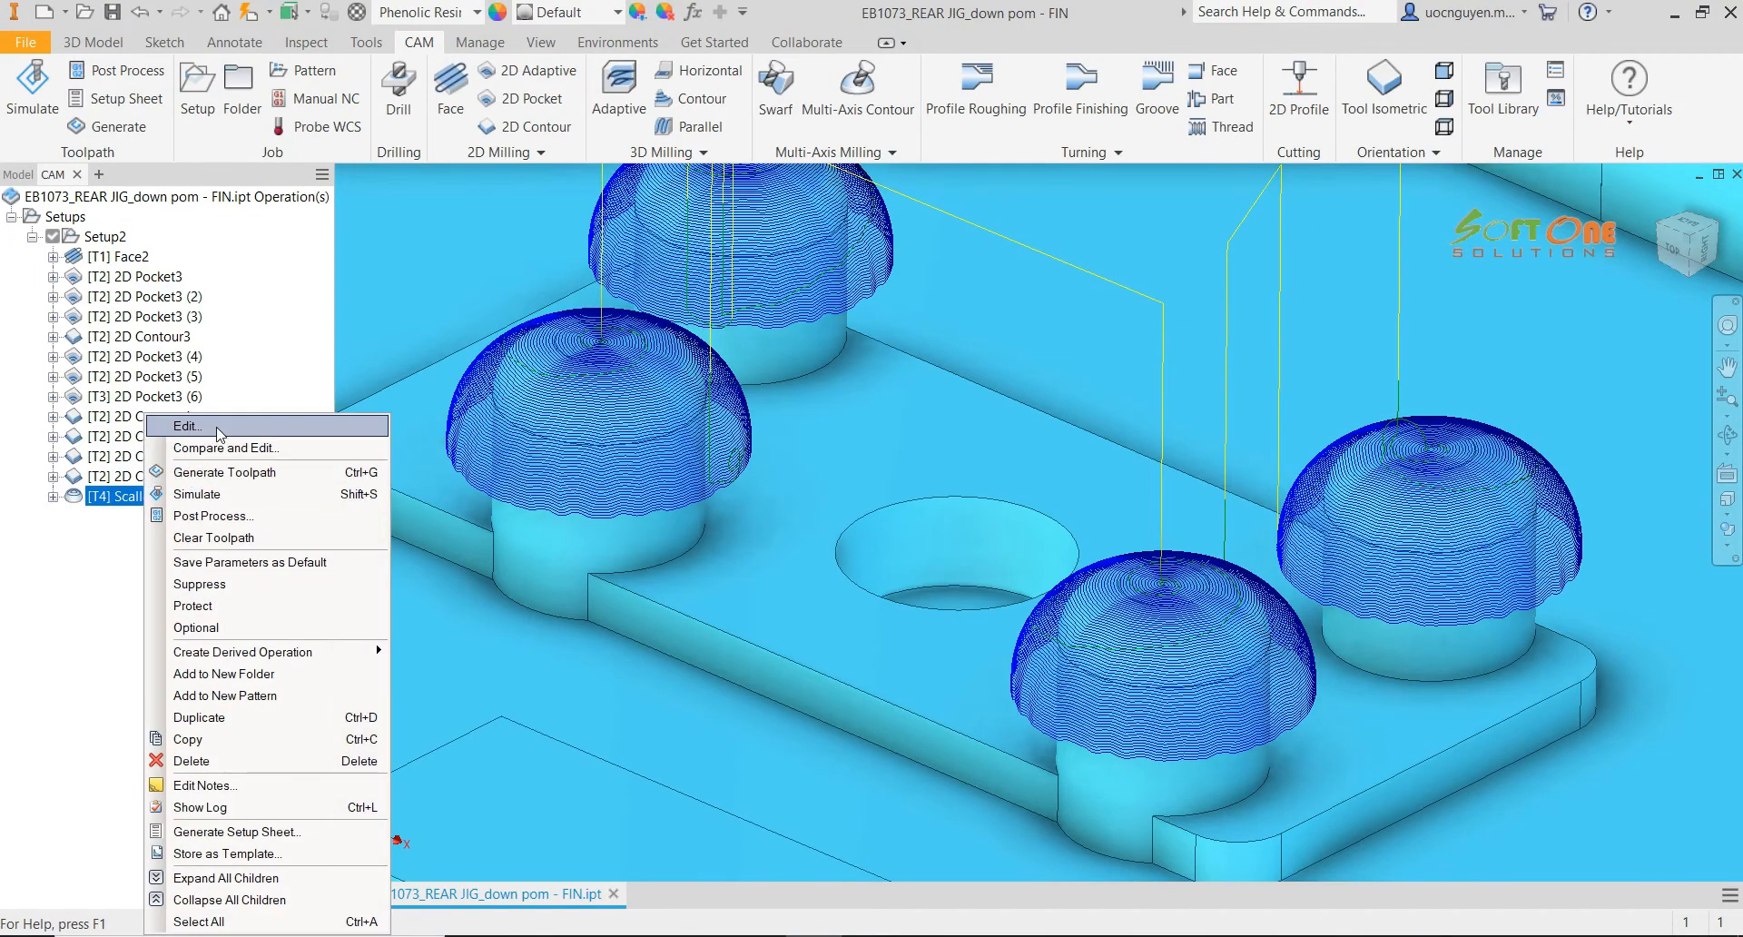
click(209, 494)
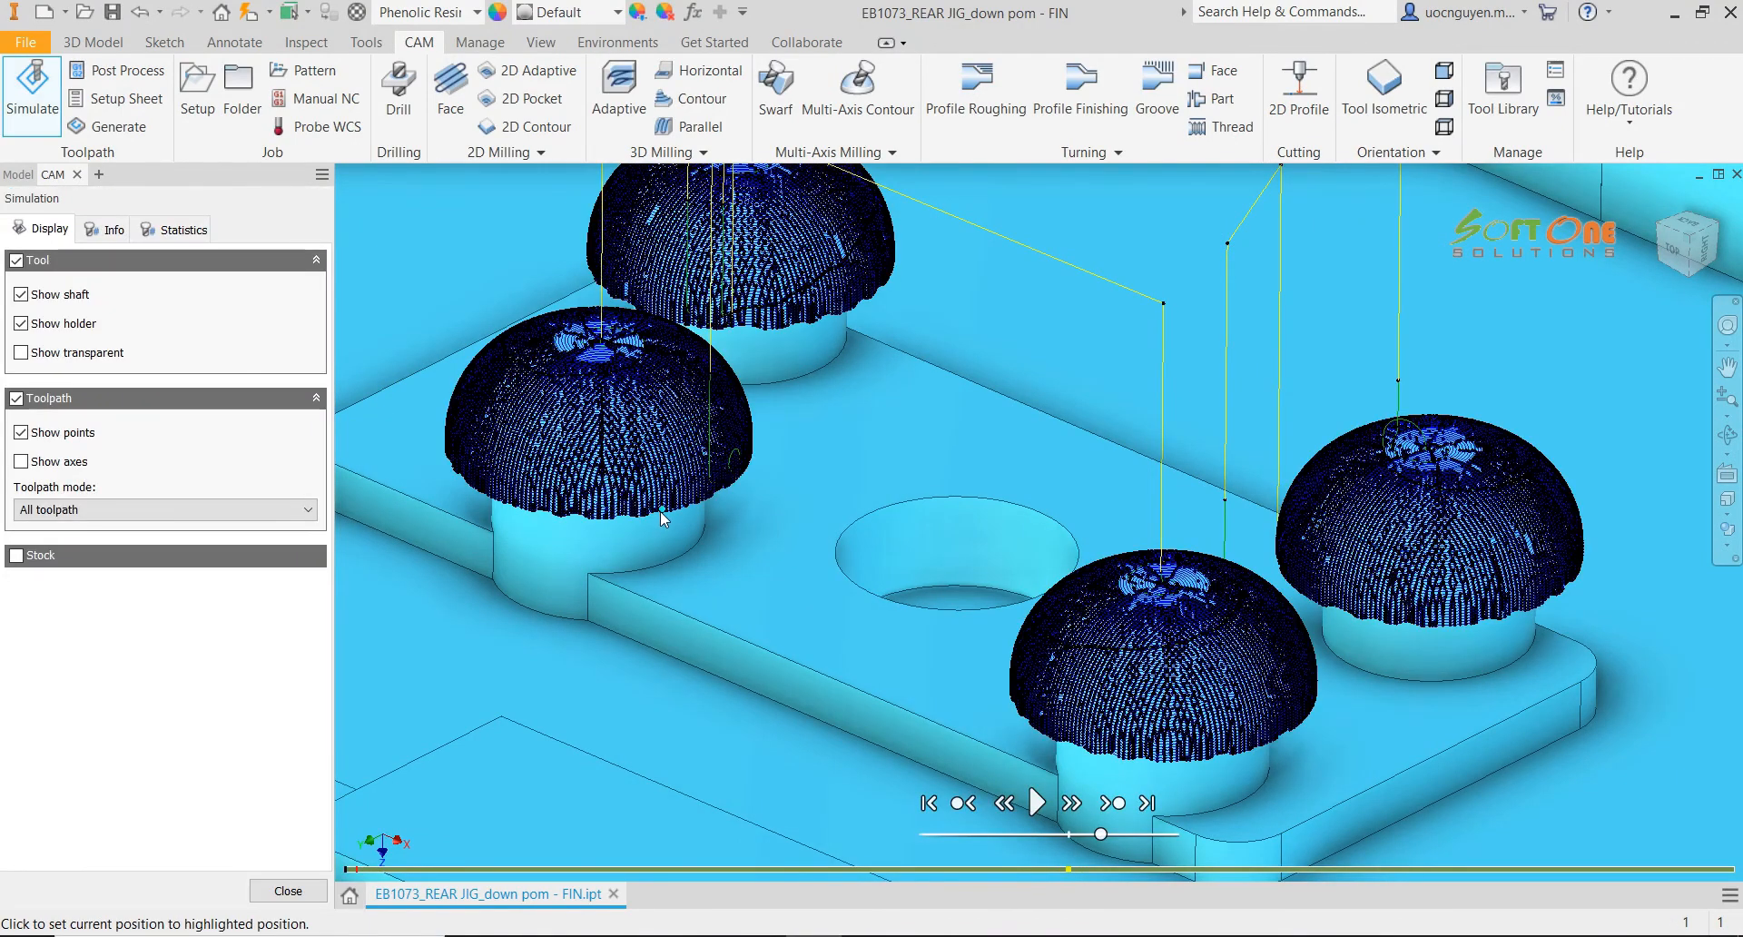
scroll(661, 510, down, 5)
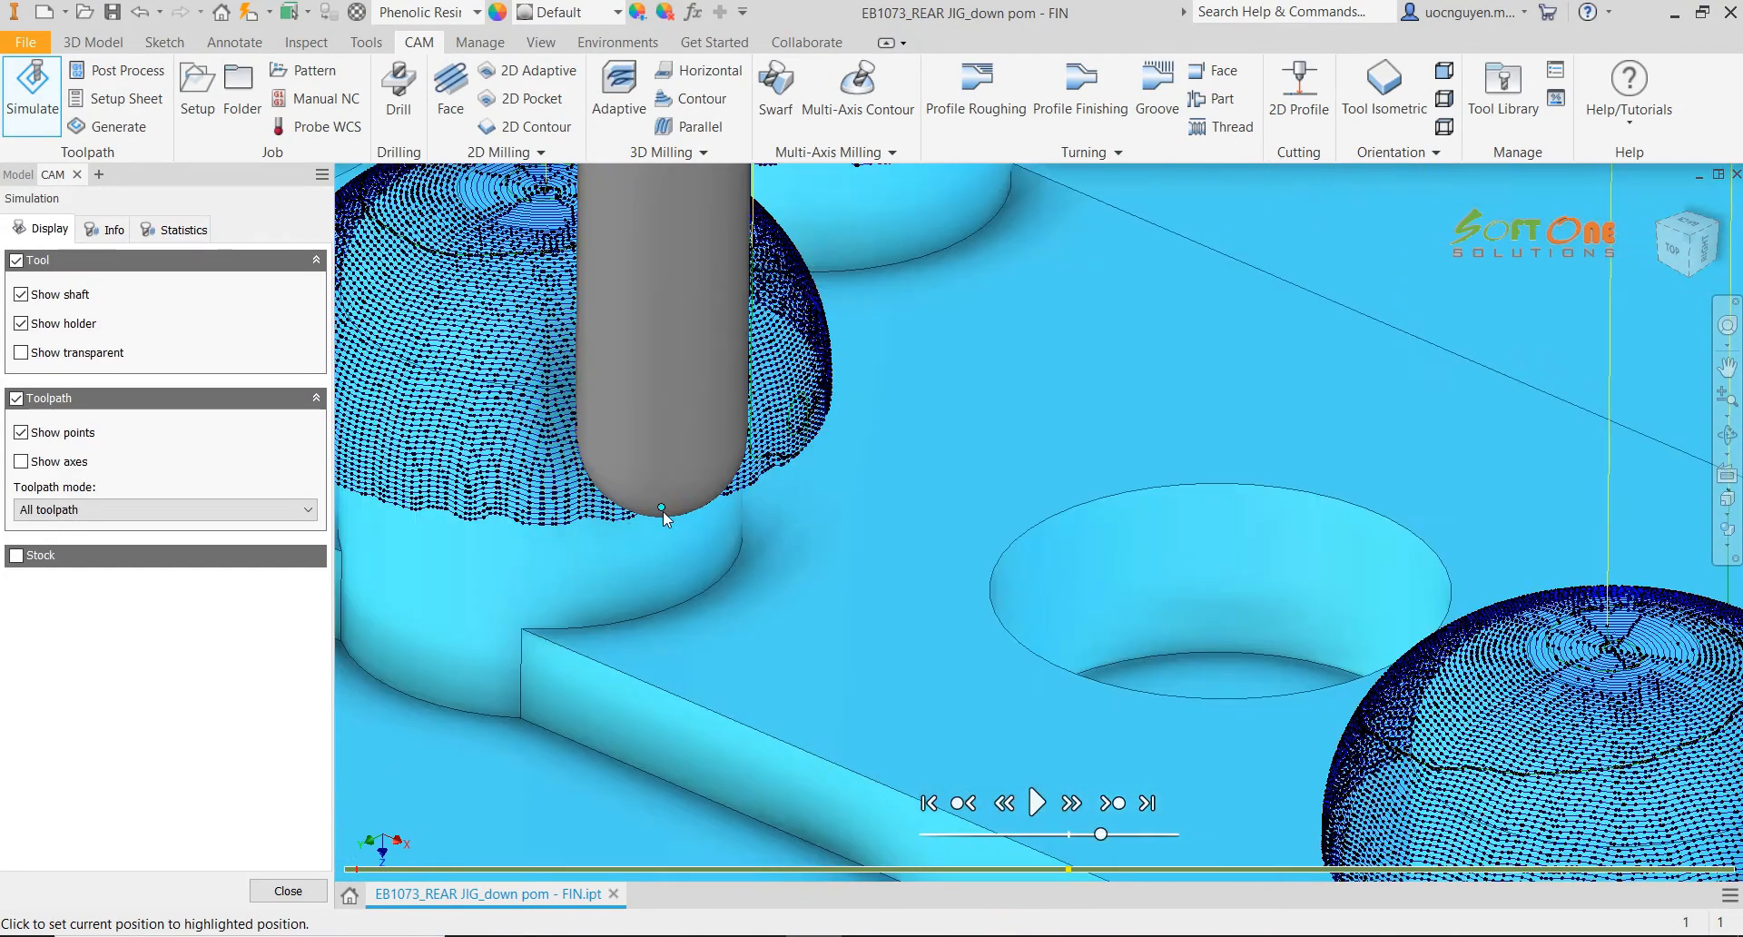
click(22, 432)
shift+middle_drag(737, 484, 820, 458)
scroll(812, 465, down, 5)
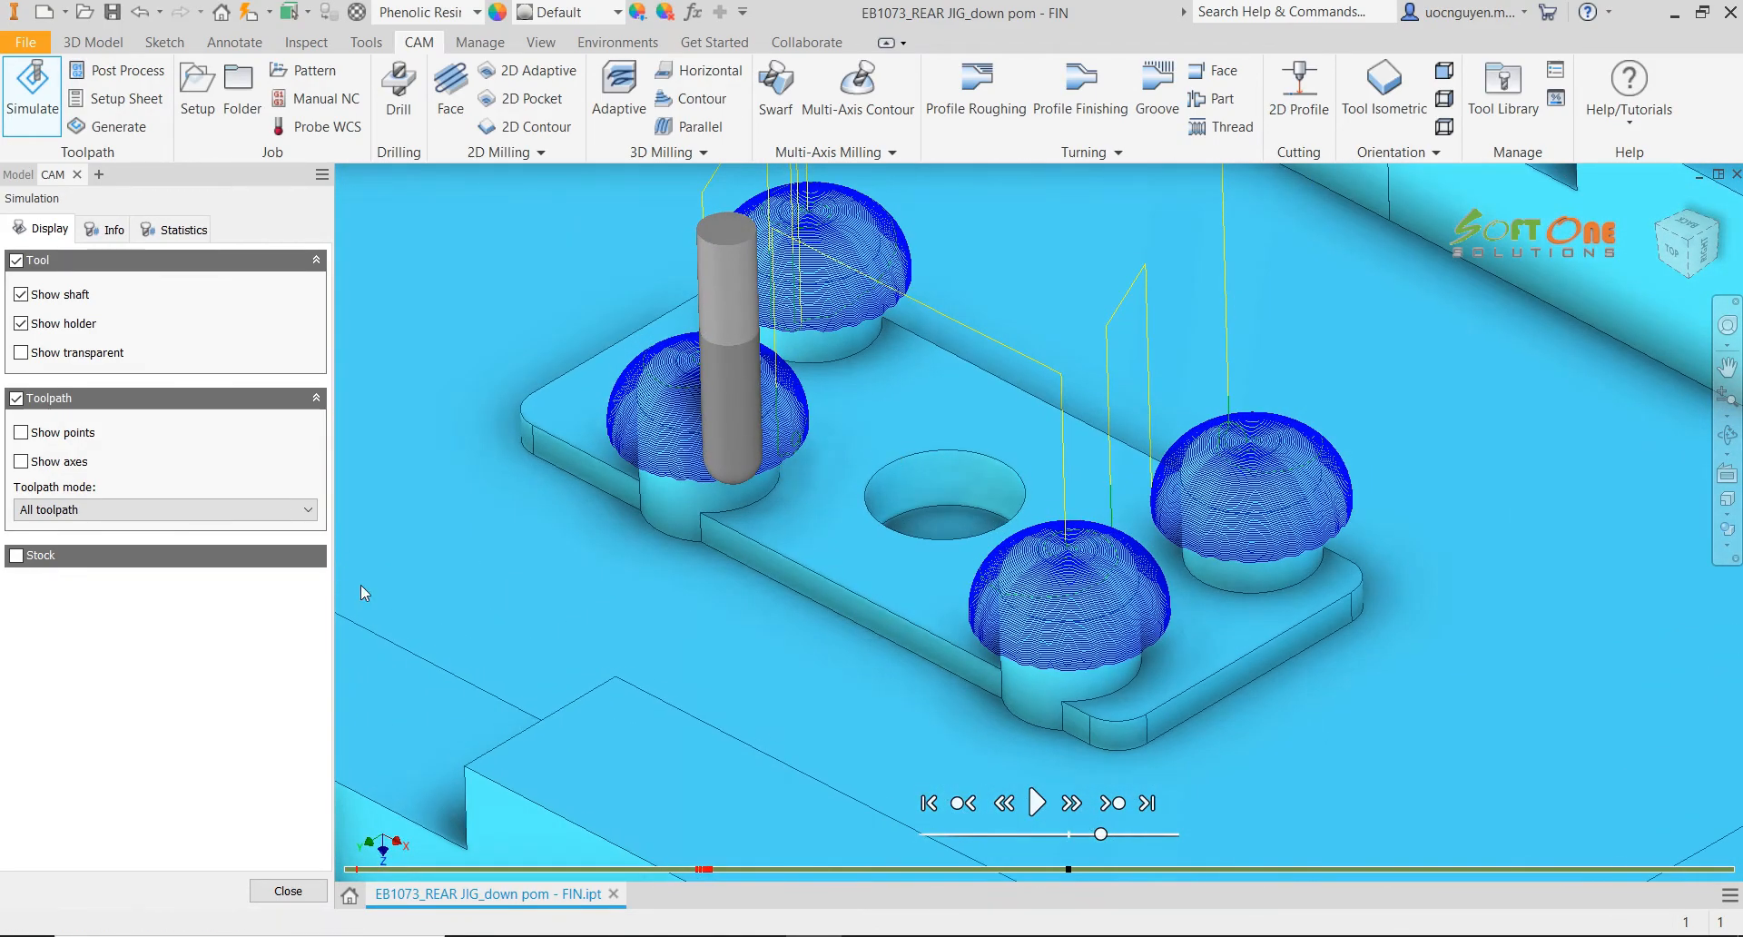
click(289, 893)
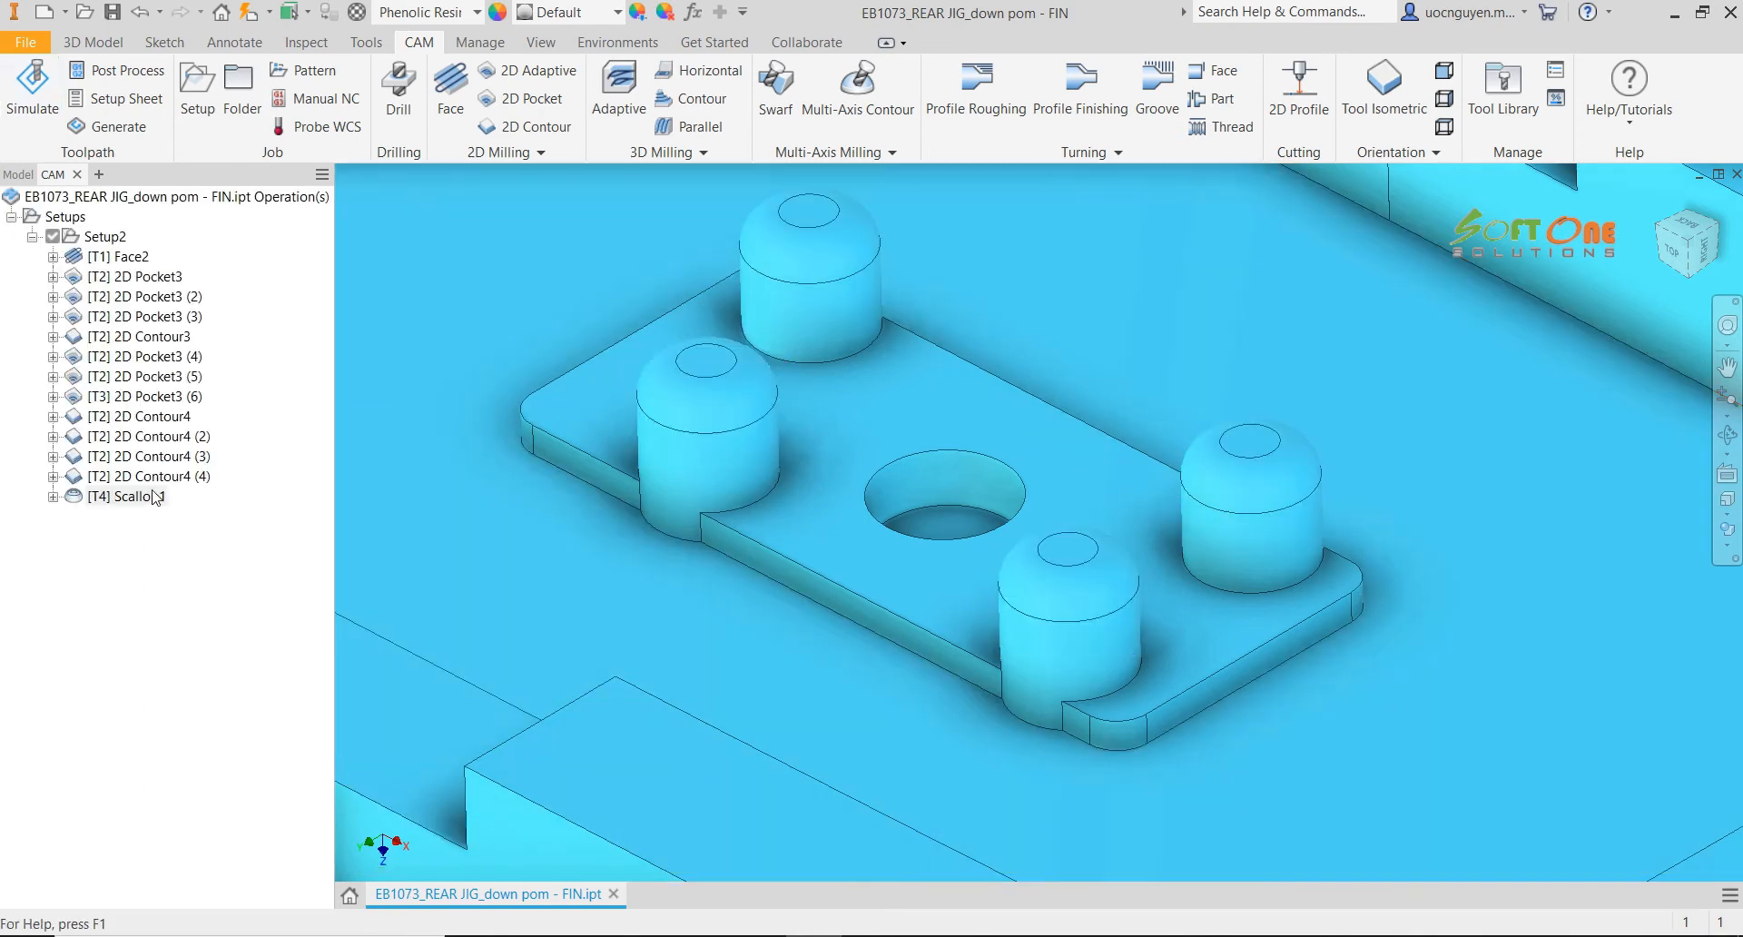
Enable Contact point boundary for the scallop together with Contact only, and regenerate the toolpath
right_click(156, 497)
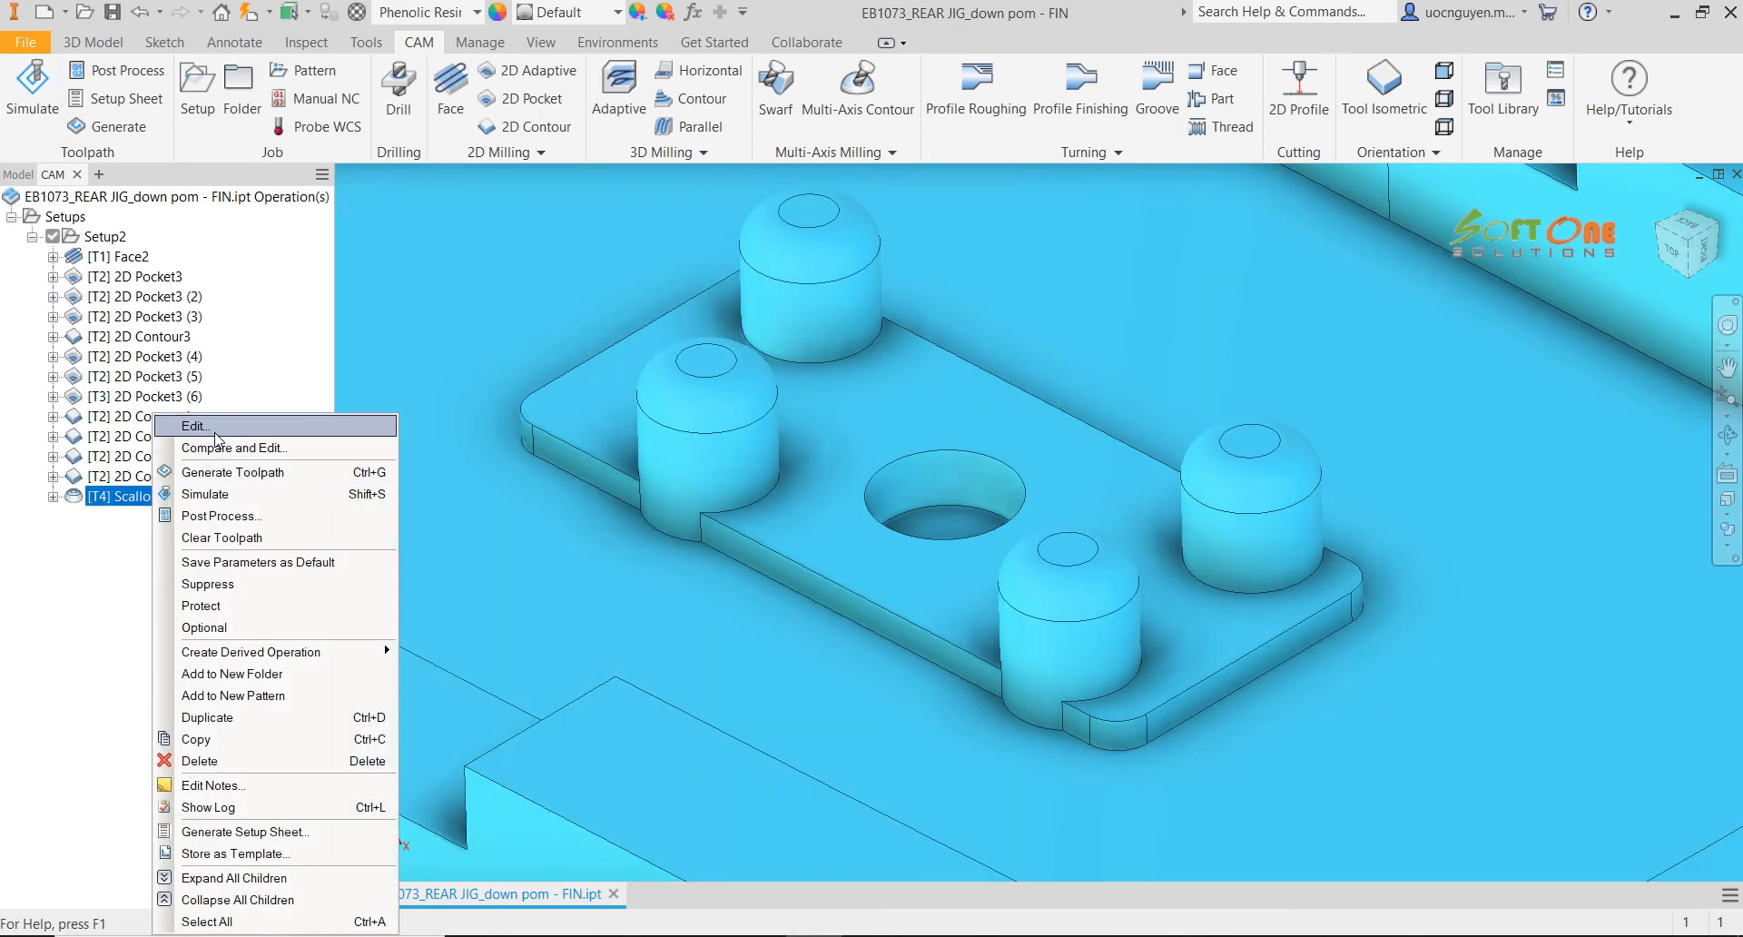
click(210, 426)
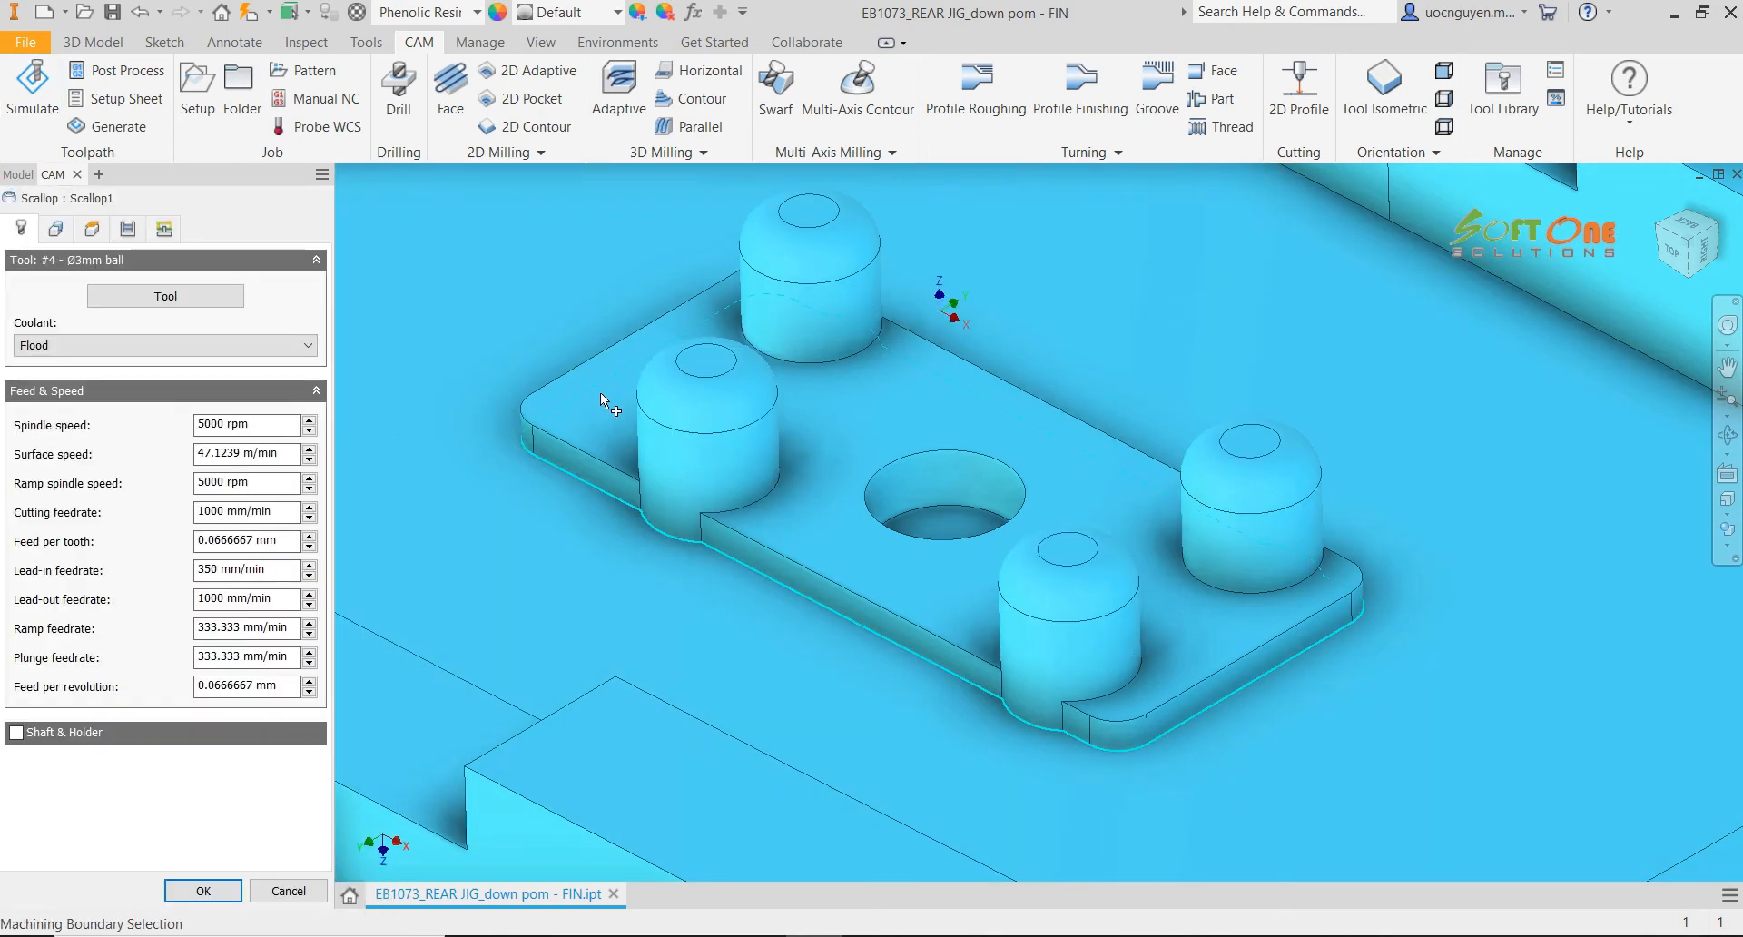
click(127, 228)
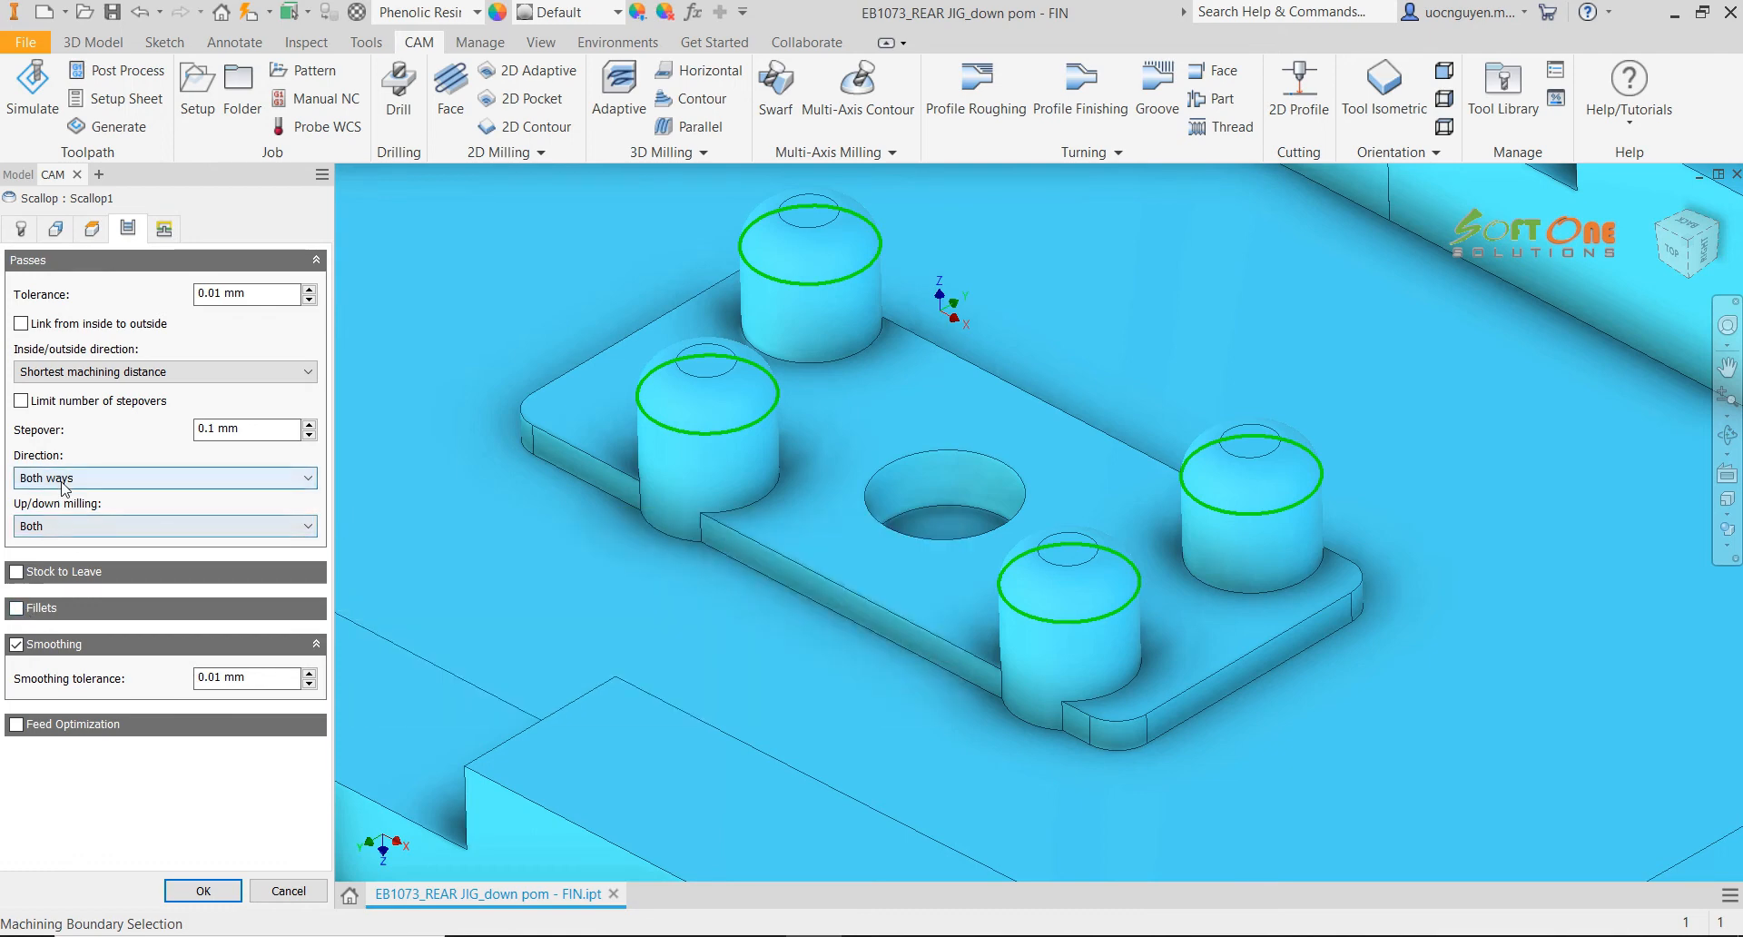
click(60, 233)
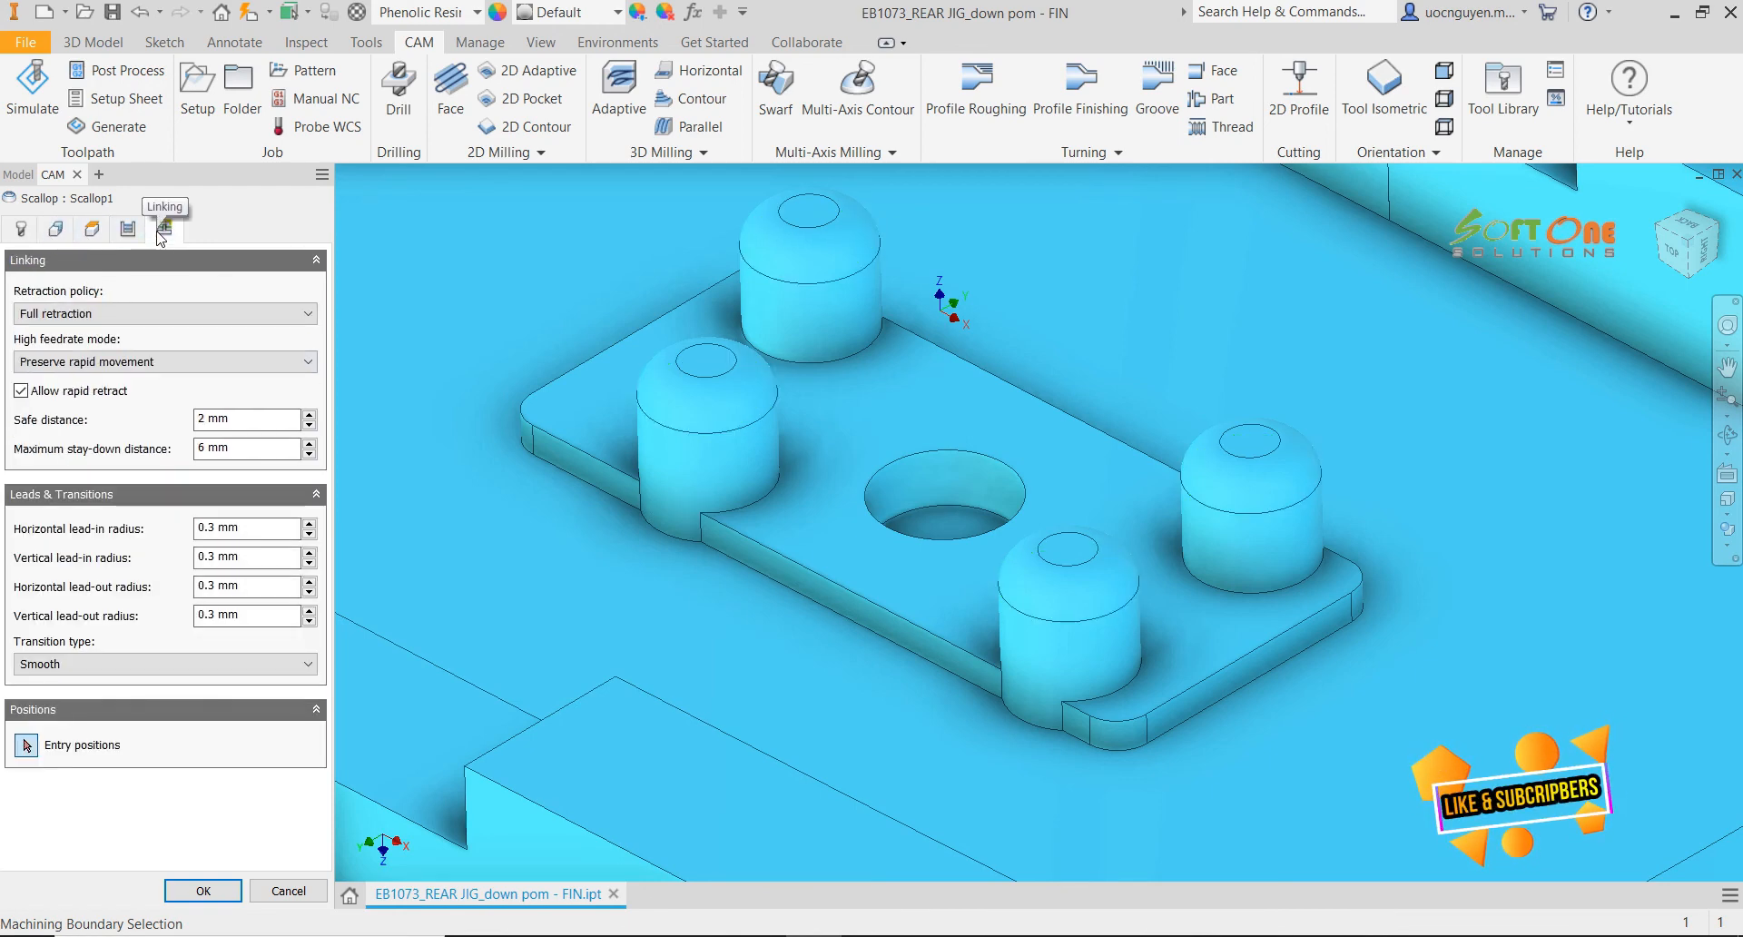
click(55, 229)
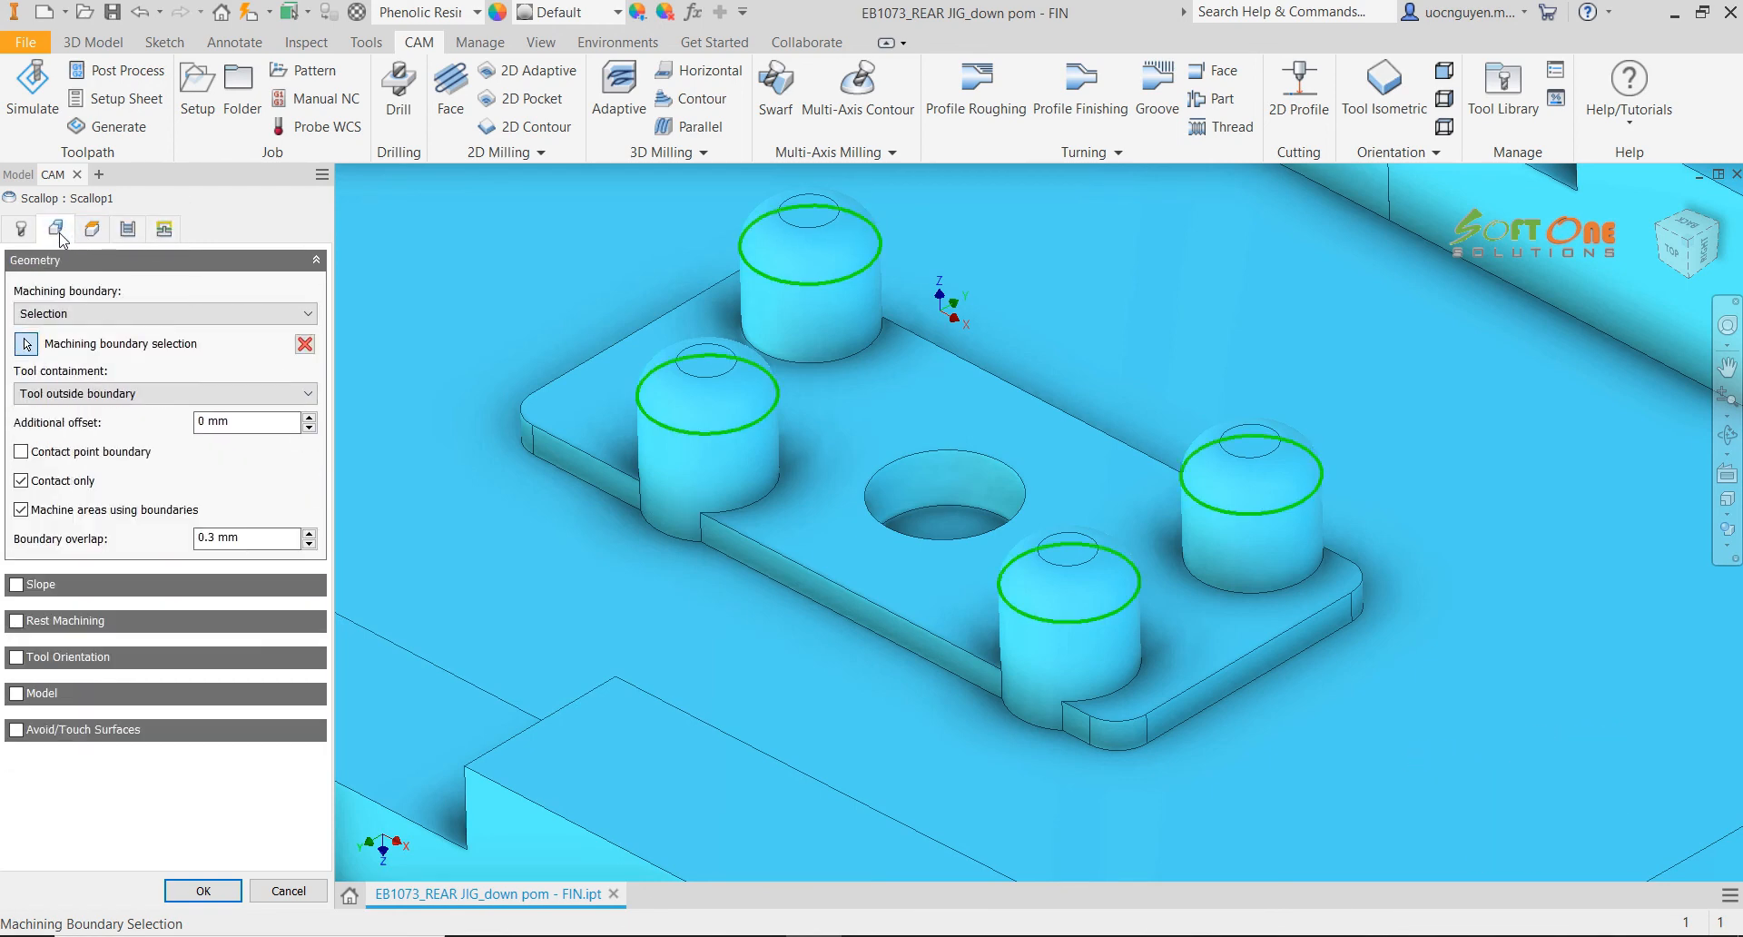
click(121, 237)
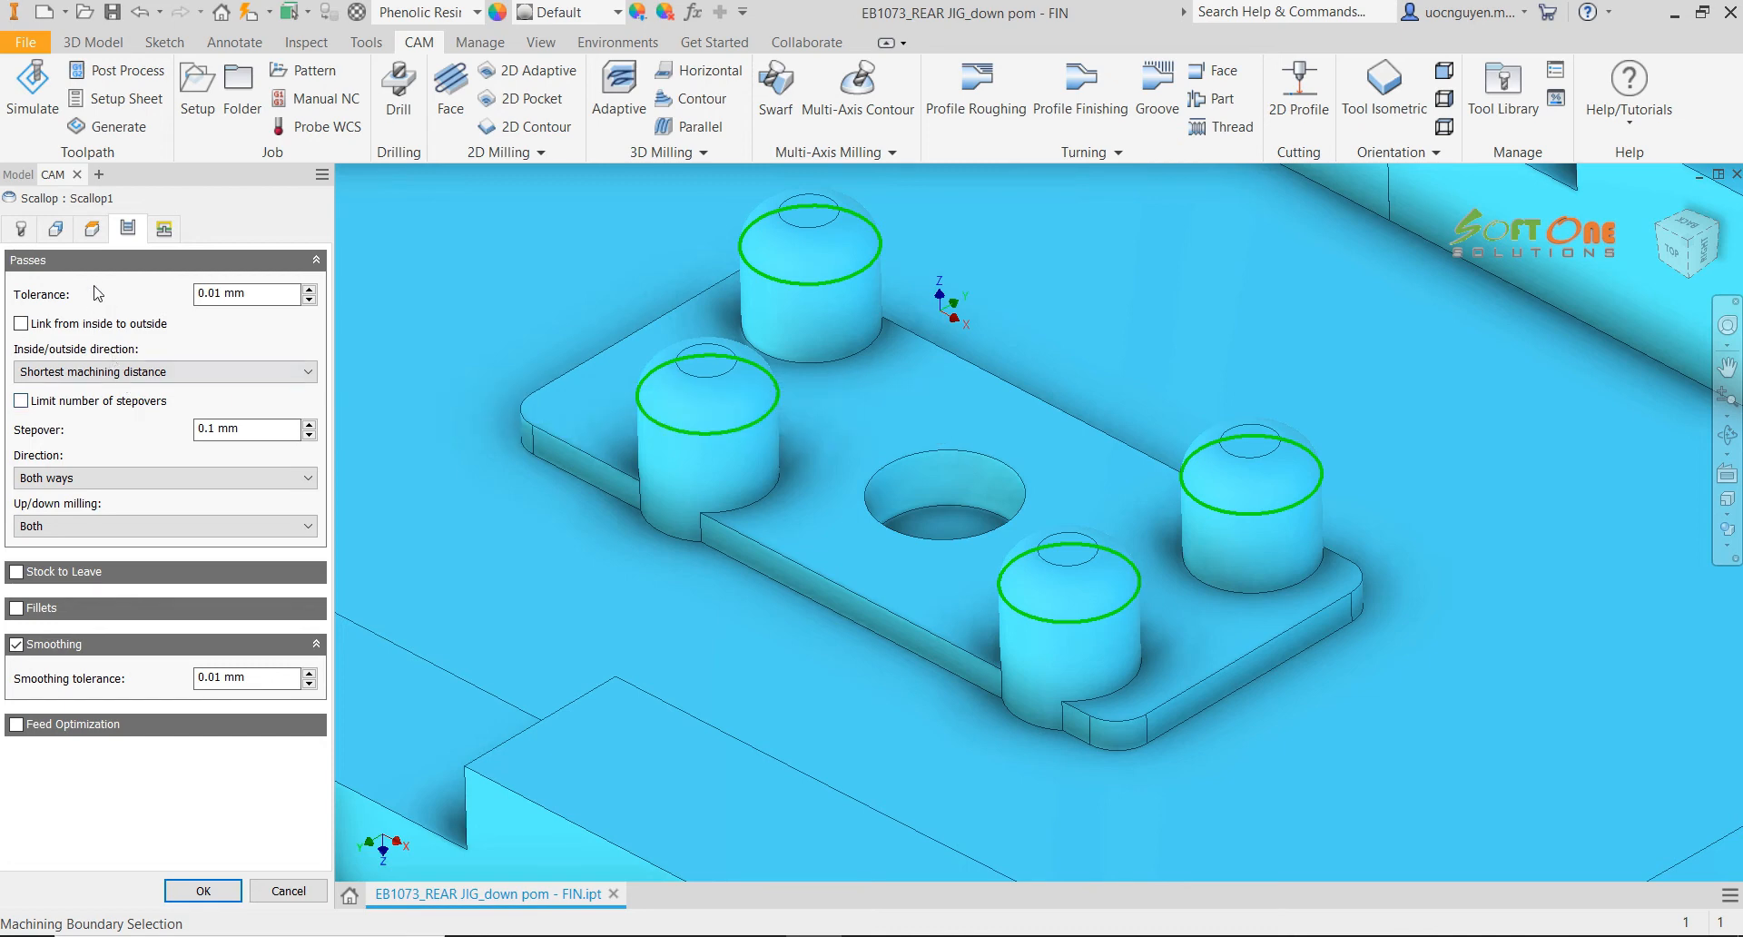
click(90, 234)
click(56, 230)
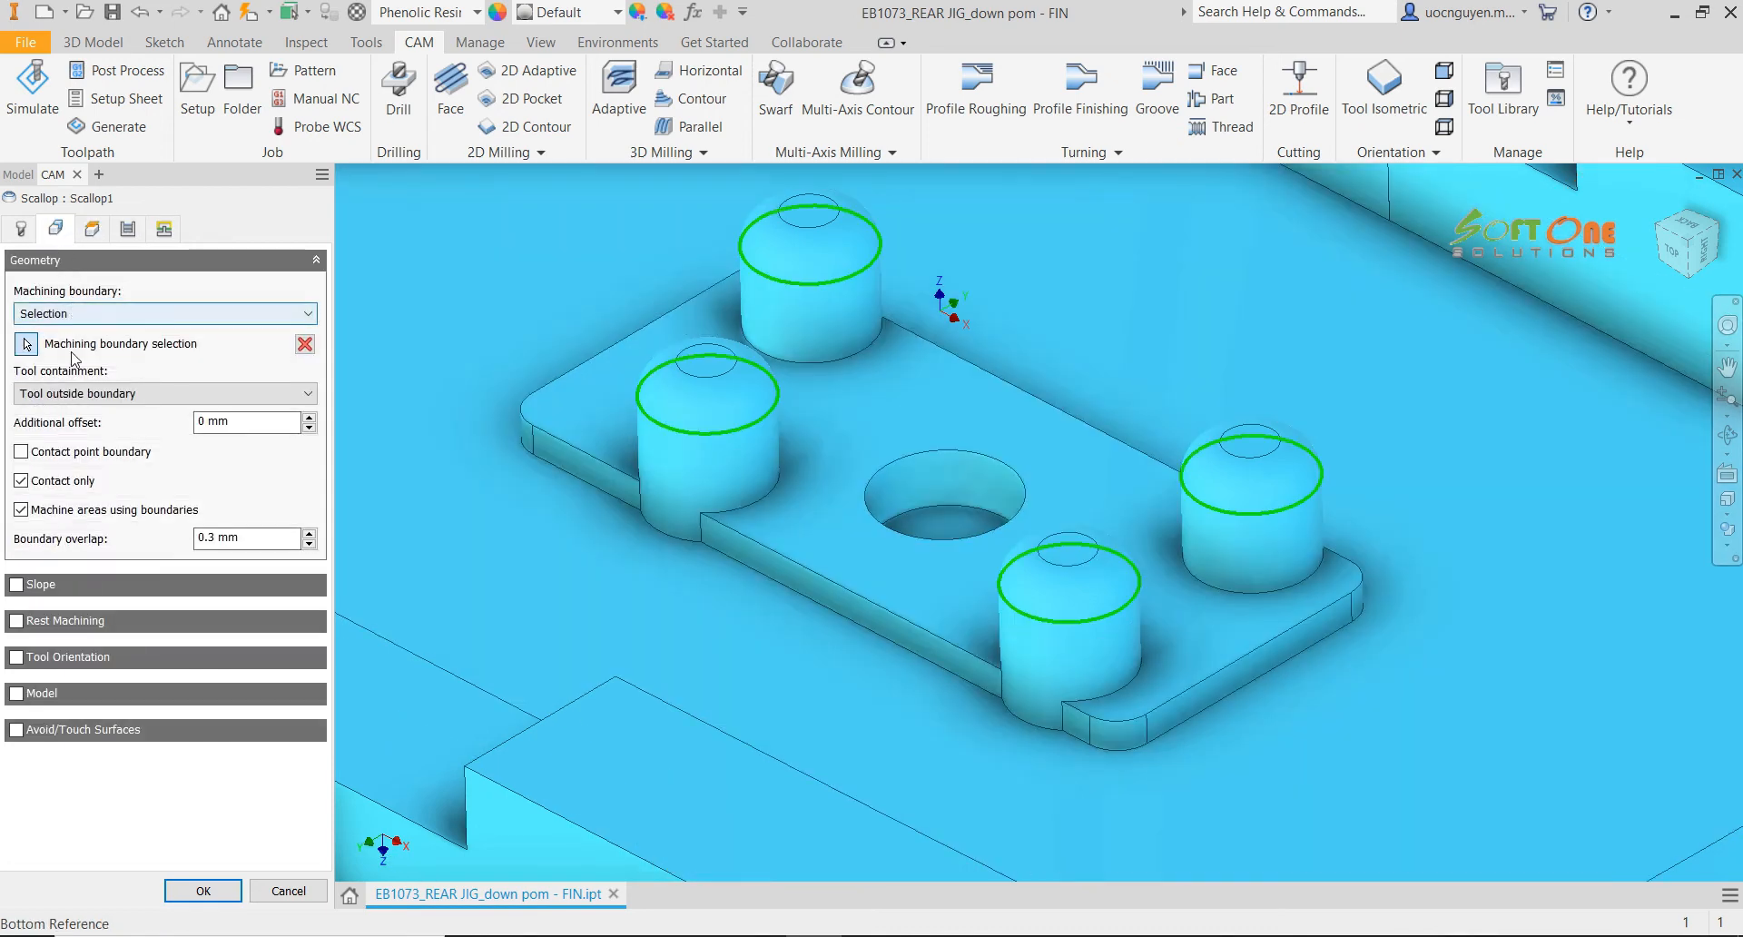
click(22, 452)
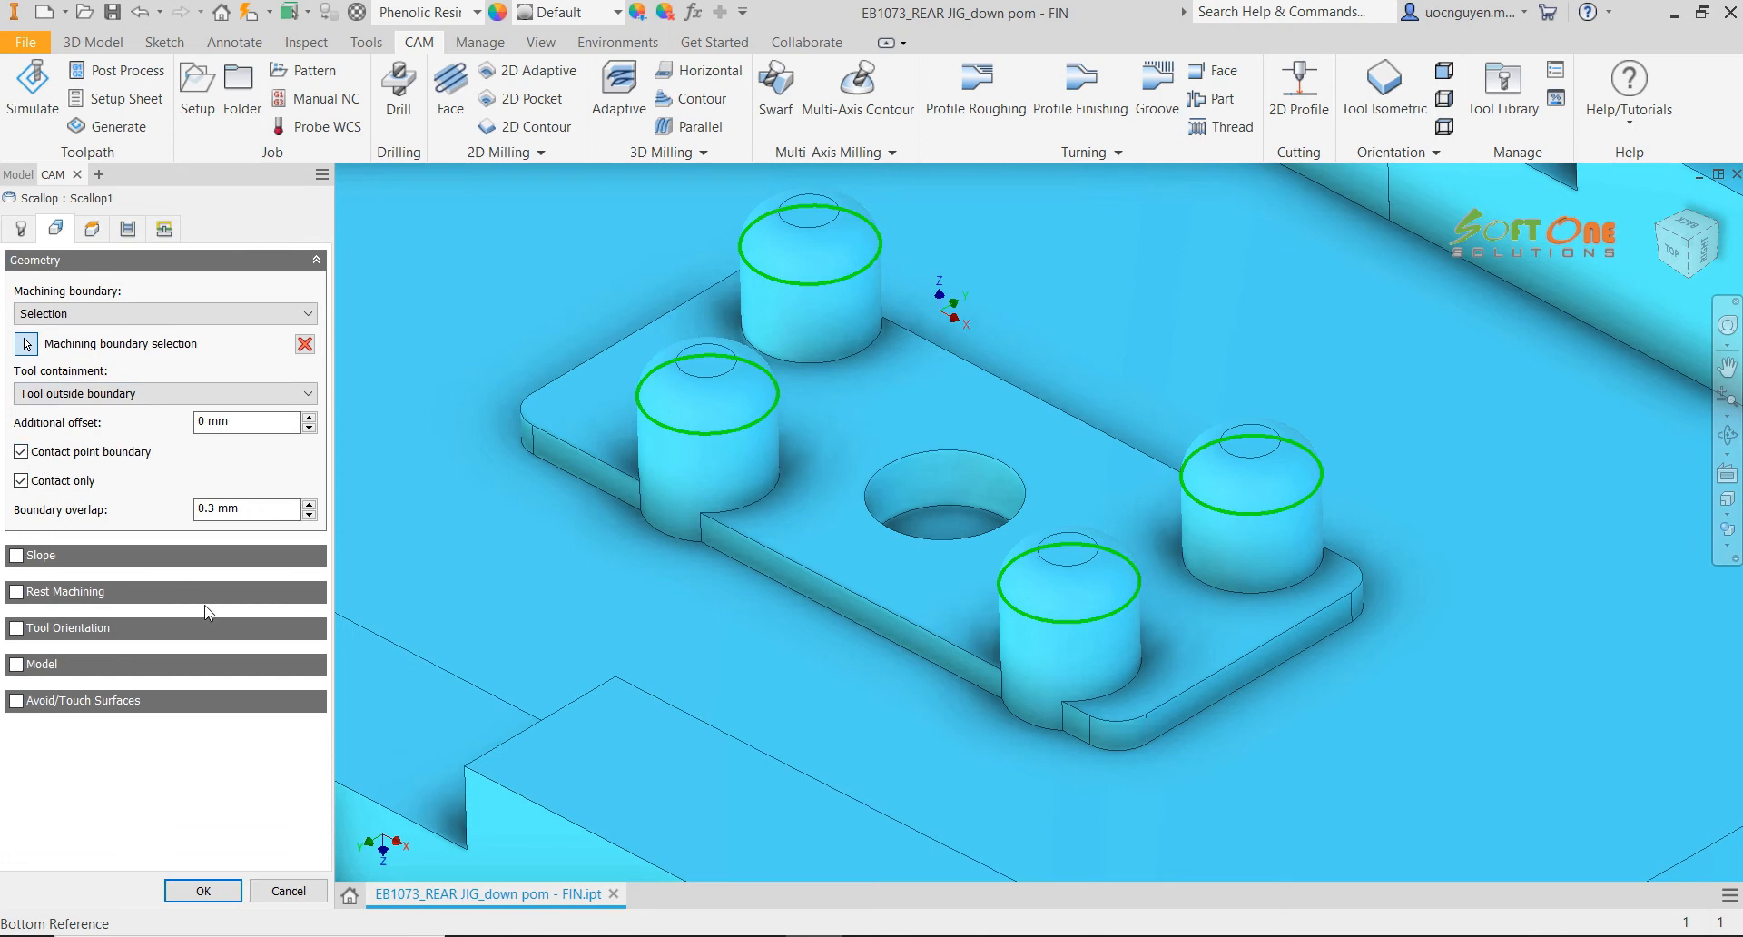
click(204, 891)
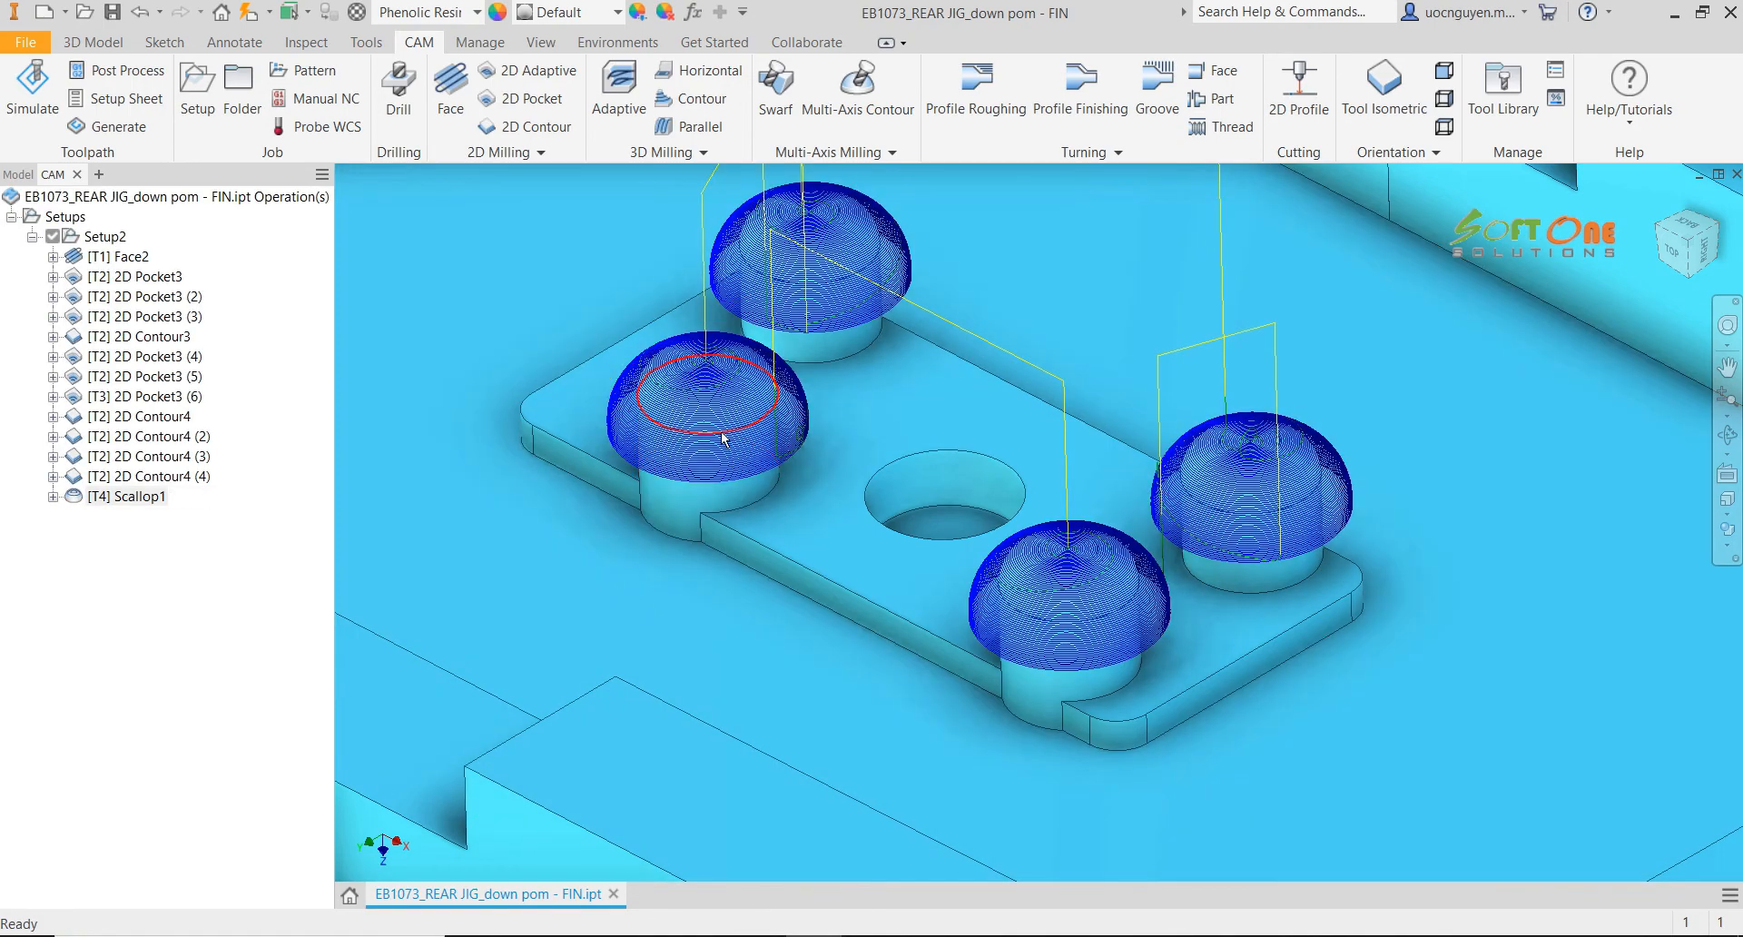
Inspect the scallop's lead moves near a pin's lower toolpath edge, change the horizontal lead-out radius, and regenerate
scroll(724, 436, down, 5)
middle_drag(854, 454, 784, 488)
scroll(784, 489, down, 7)
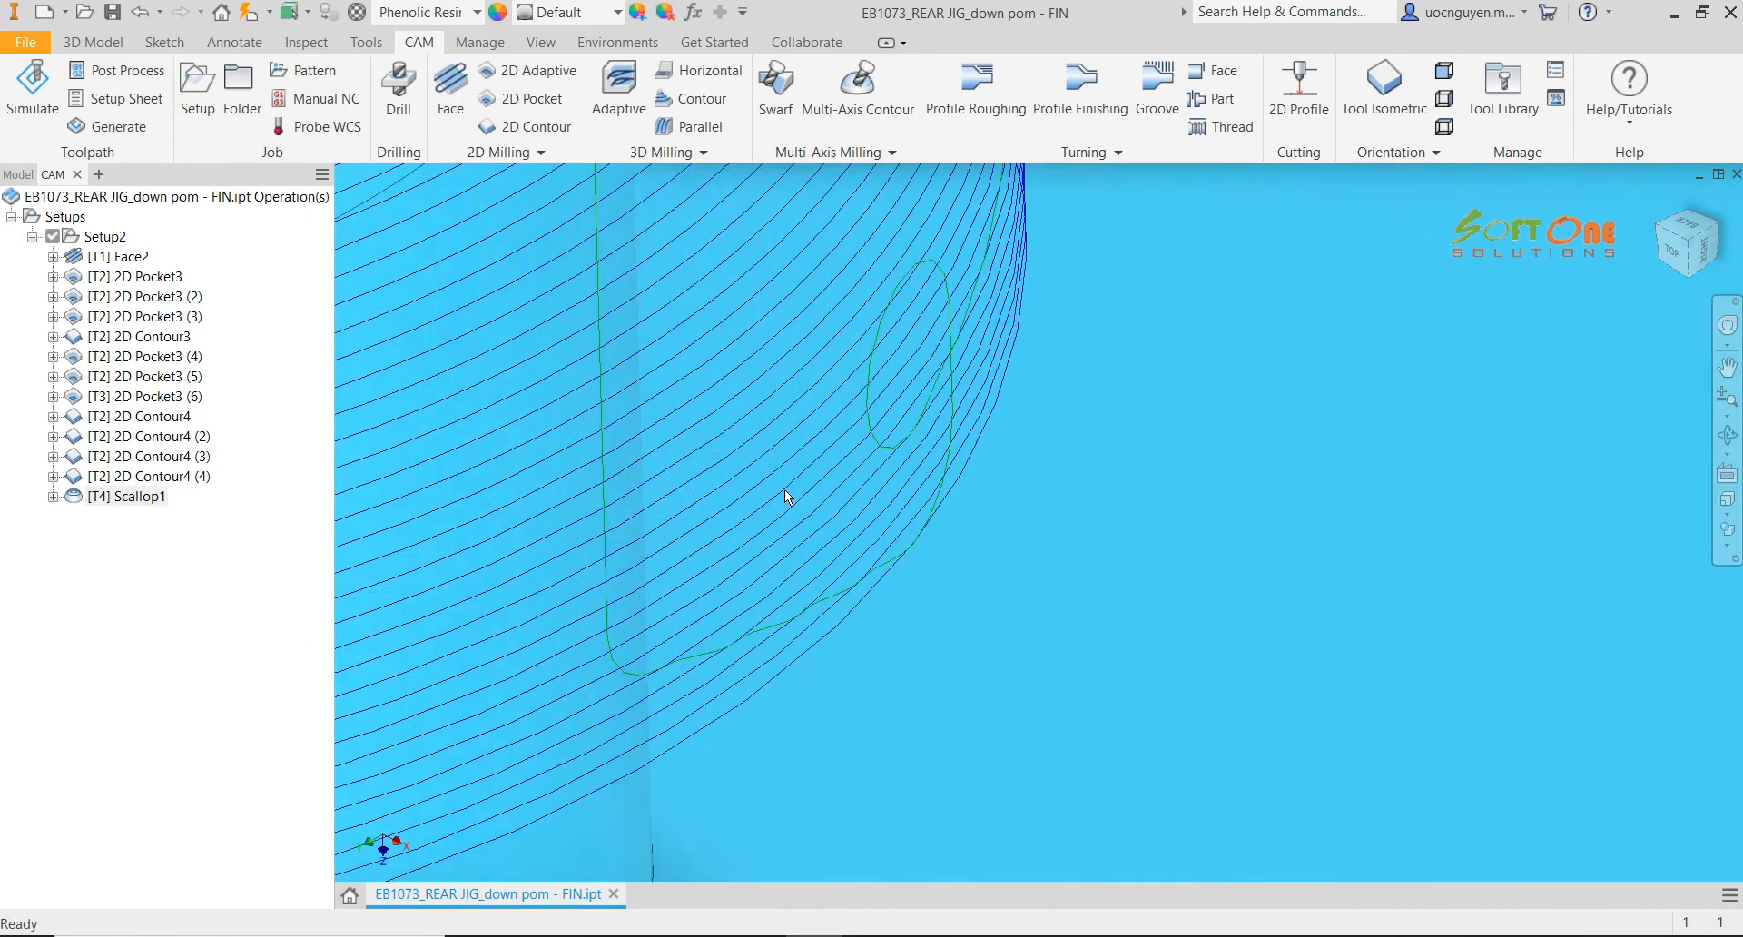
scroll(907, 457, up, 7)
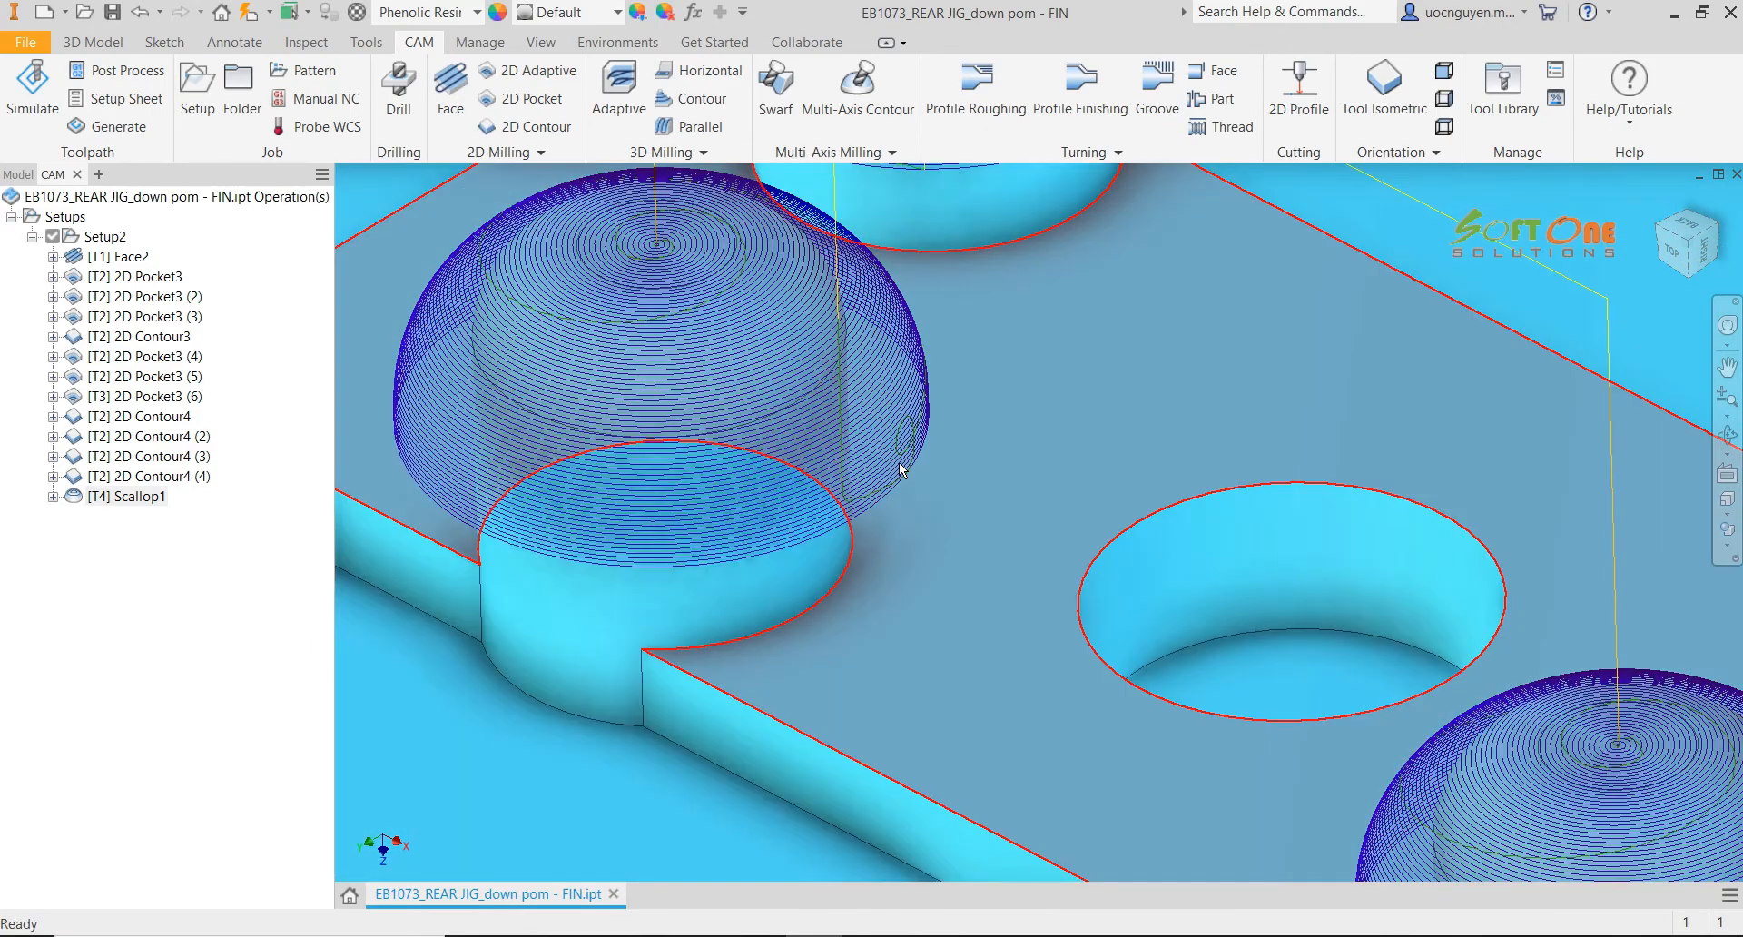
mouse_move(903, 465)
shift+middle_down()
mouse_move(992, 460)
mouse_move(945, 440)
mouse_move(902, 451)
mouse_move(917, 572)
mouse_move(874, 467)
mouse_move(885, 436)
mouse_move(886, 454)
shift+middle_up()
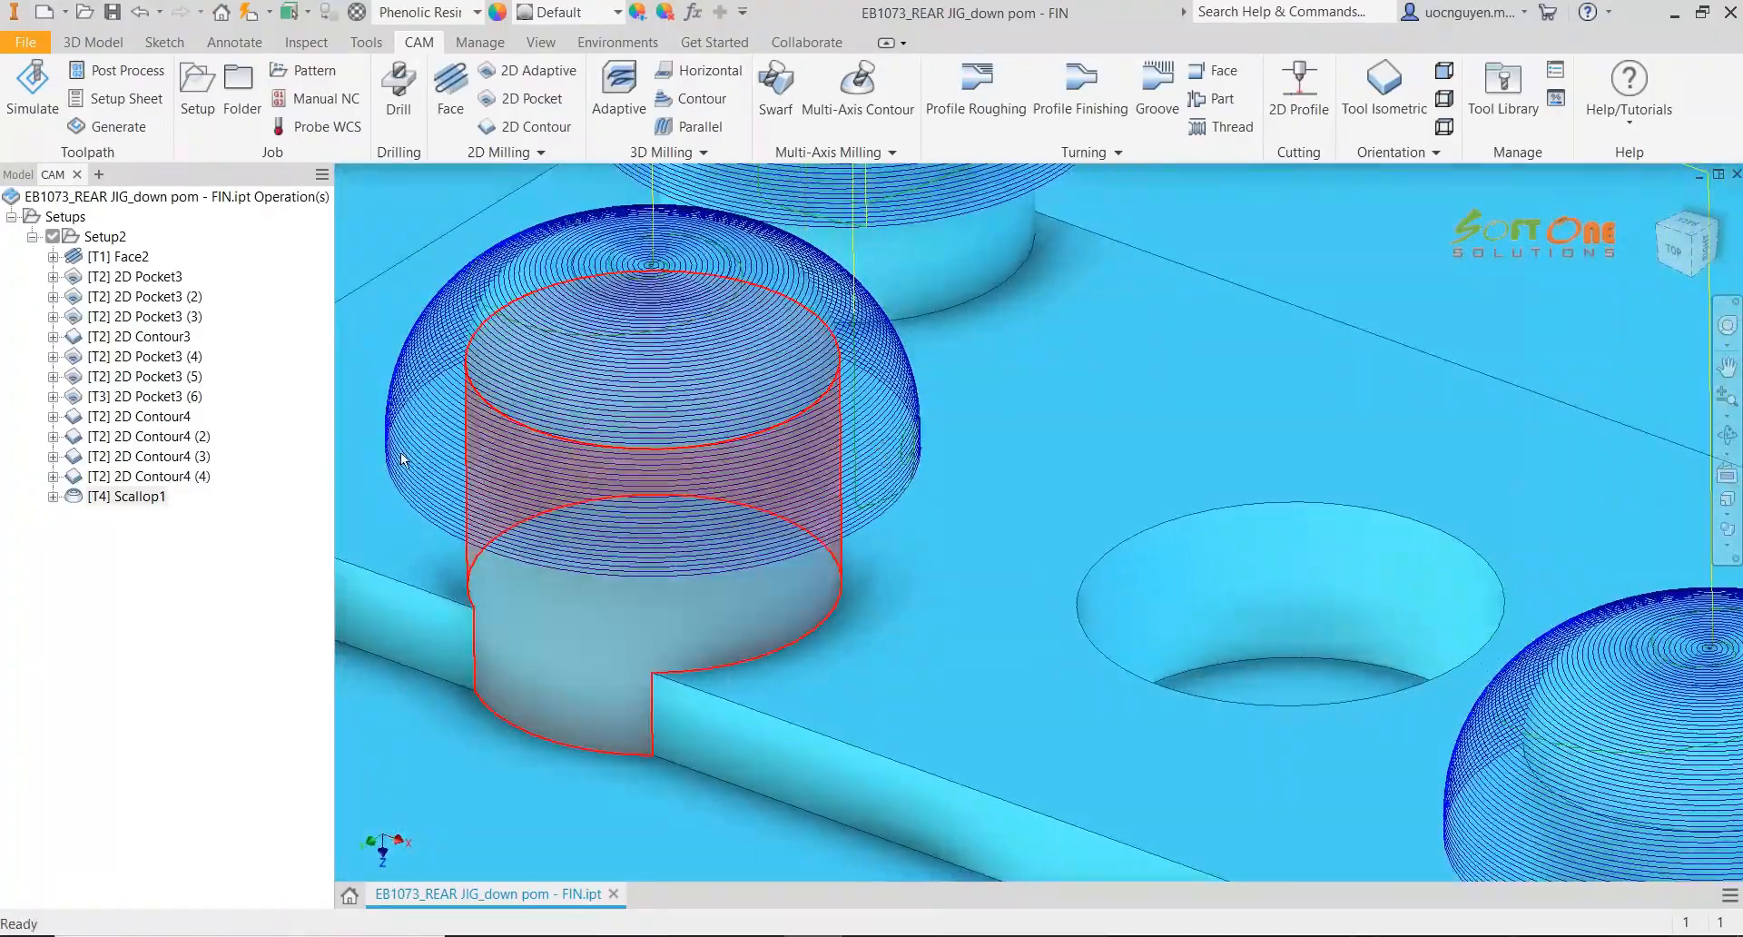
right_click(133, 497)
click(174, 426)
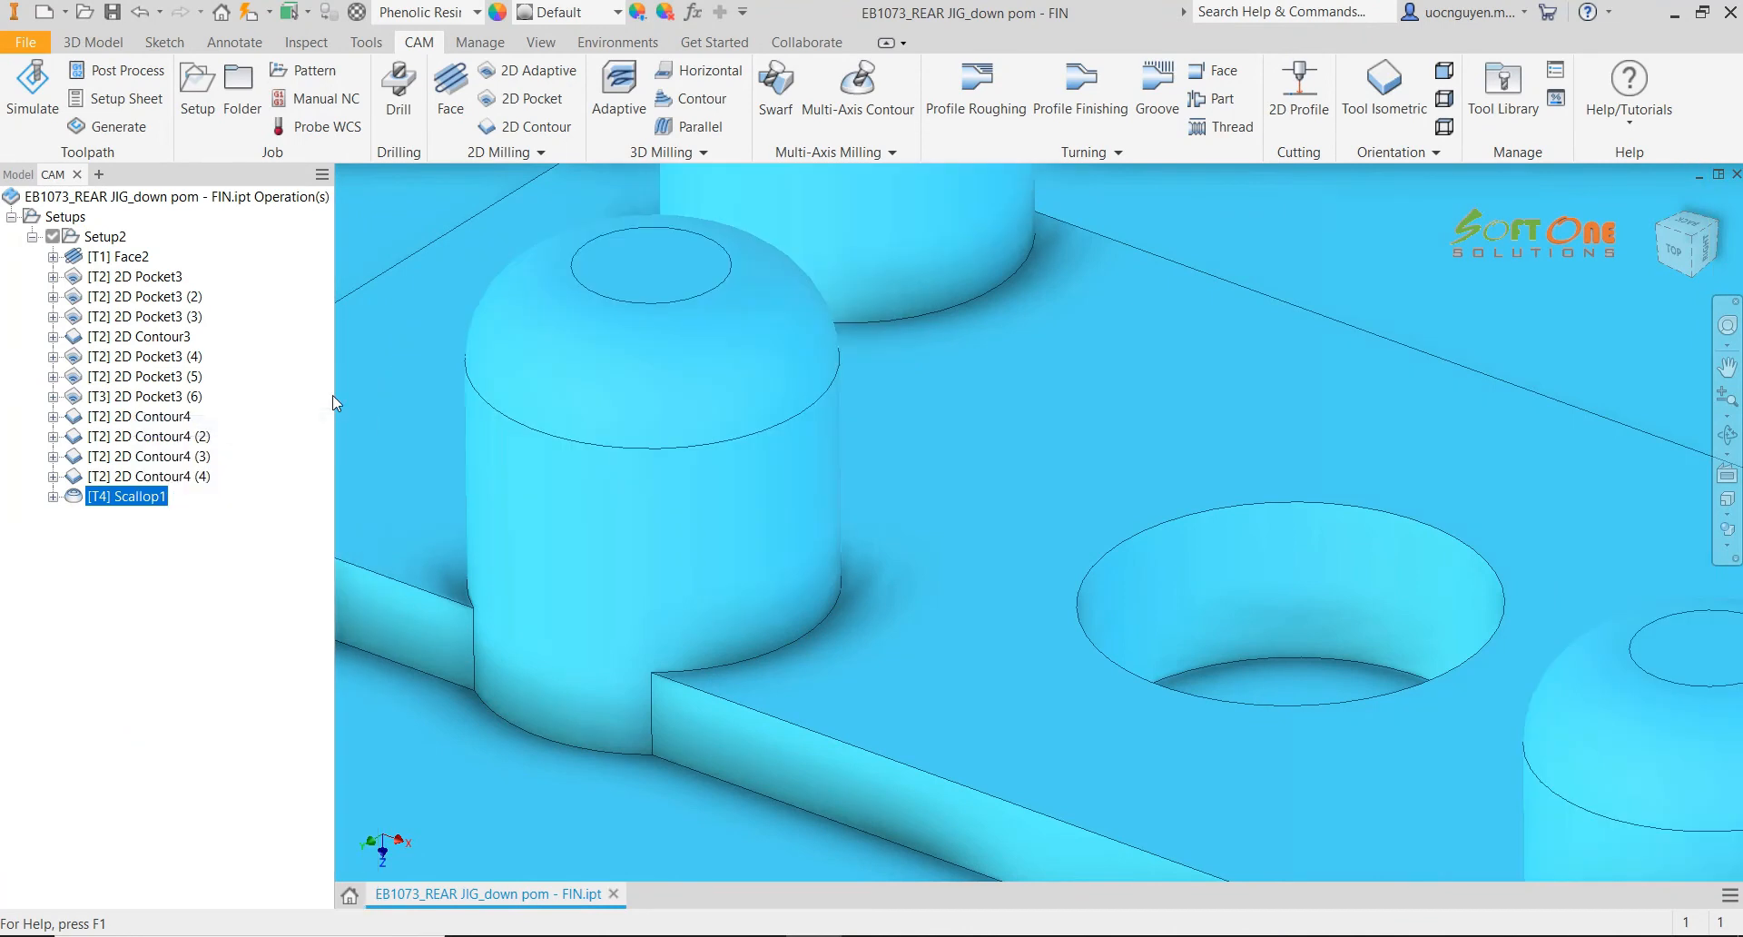
click(163, 228)
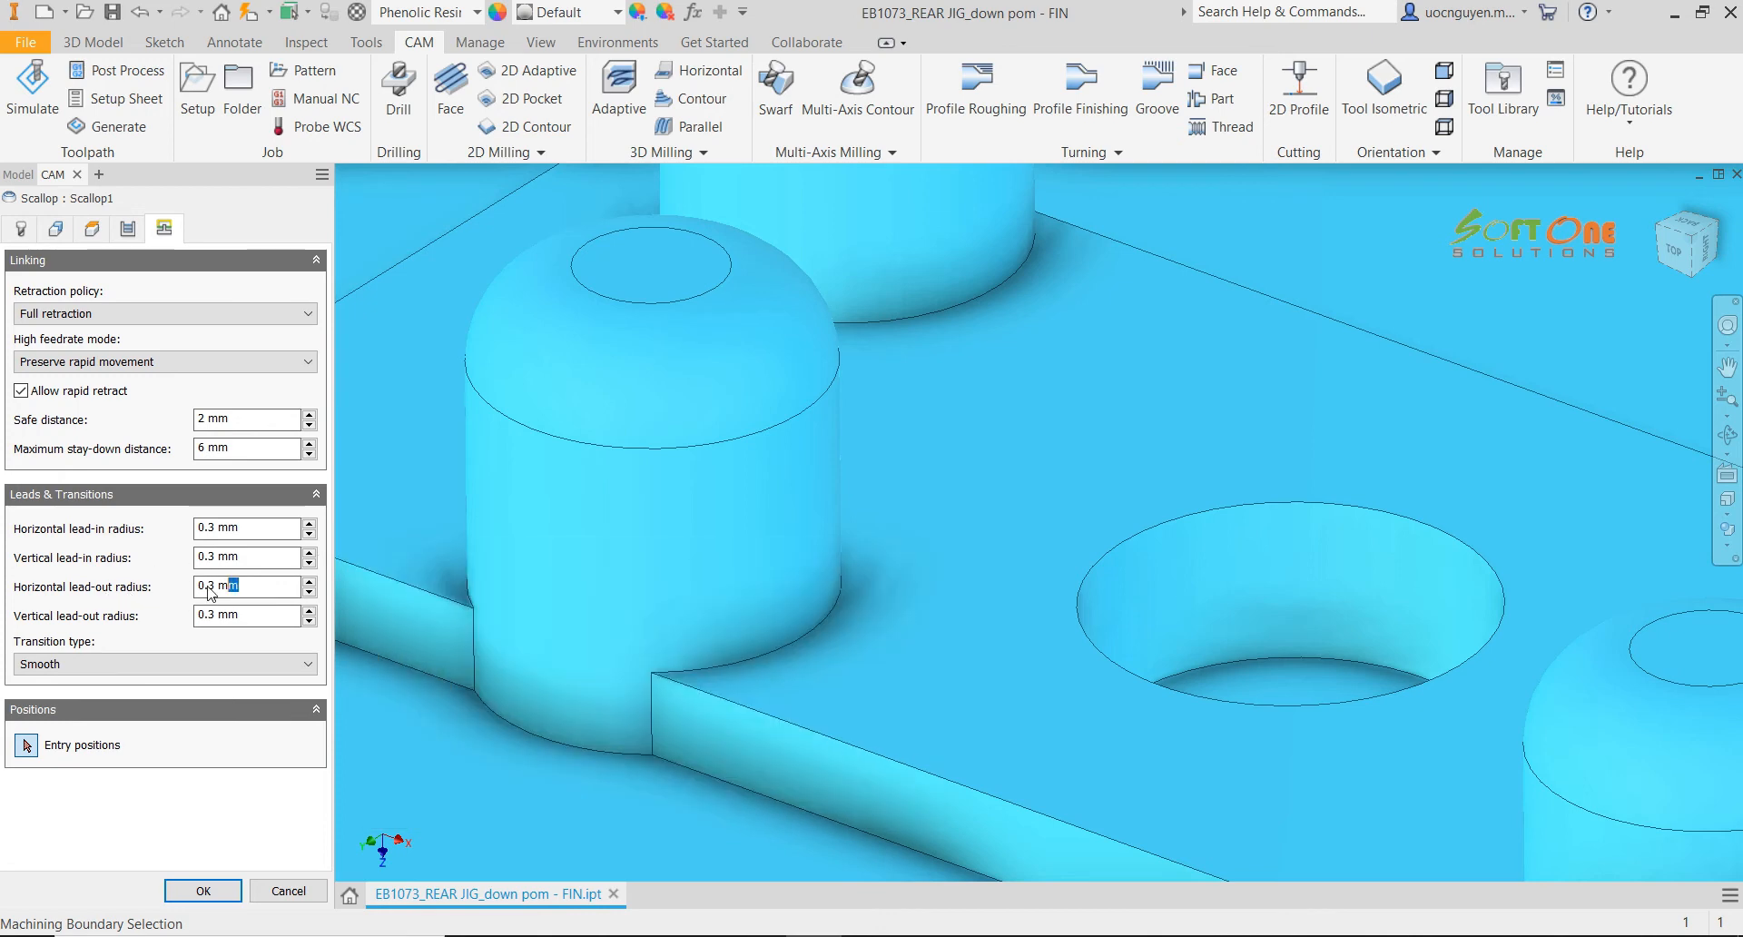
text(5)
click(231, 896)
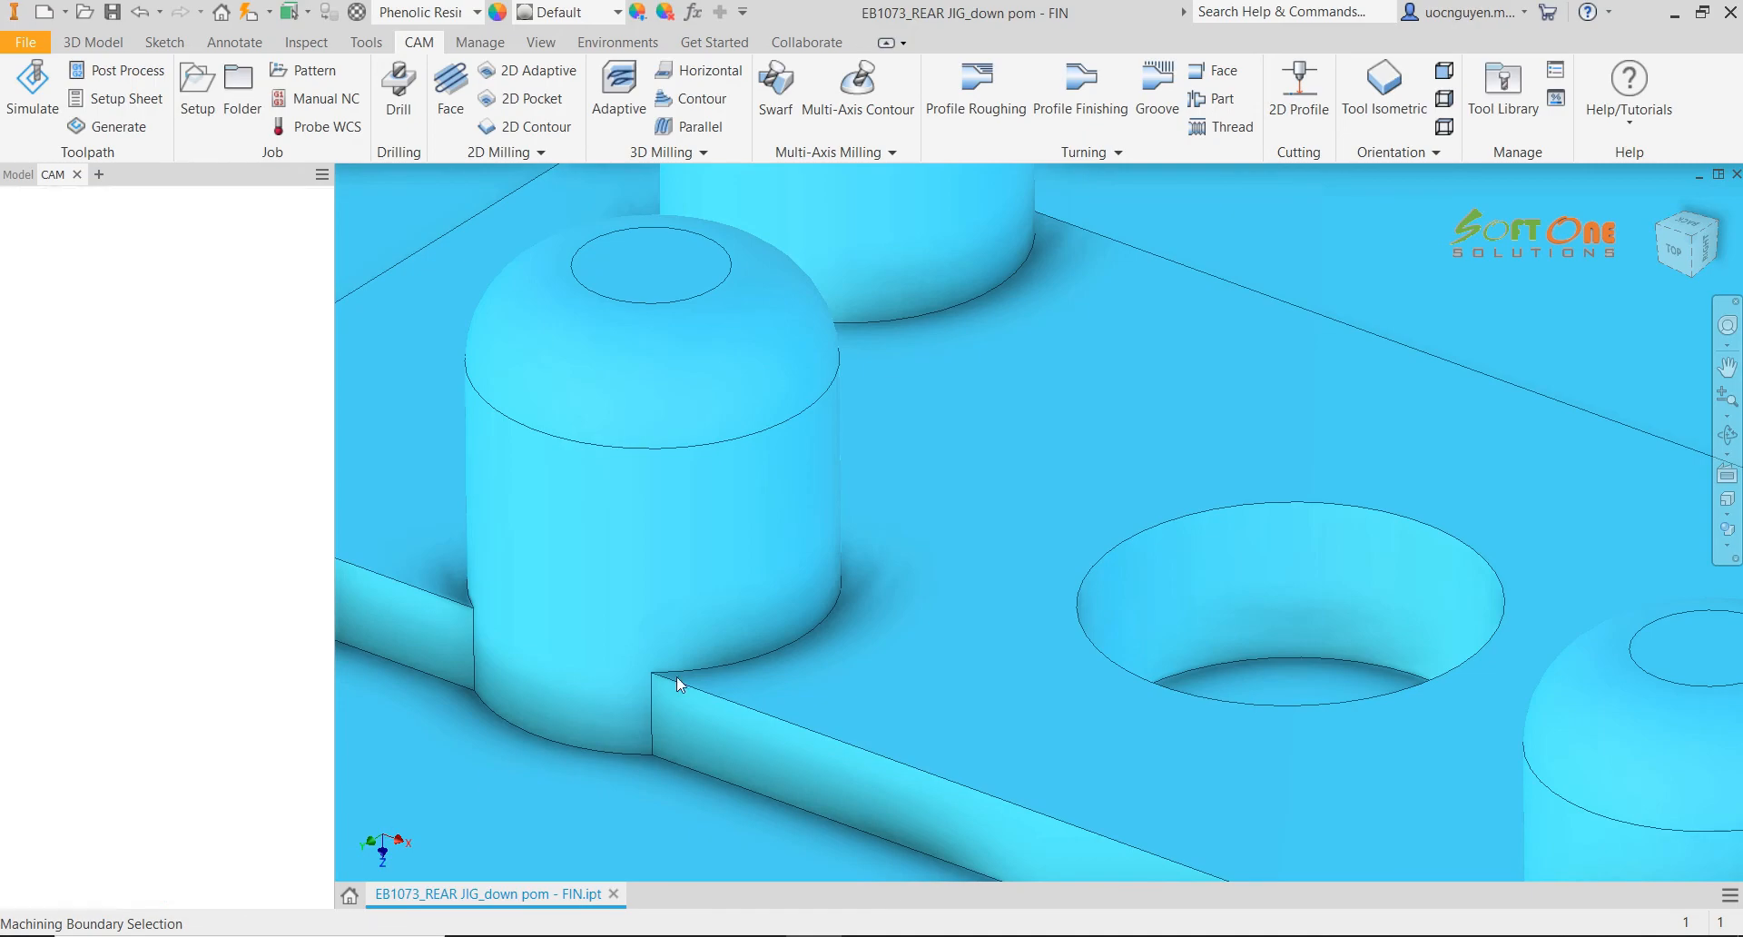
Simulate the regenerated scallop and check the tool position at the lead move beside a pin
scroll(814, 483, down, 3)
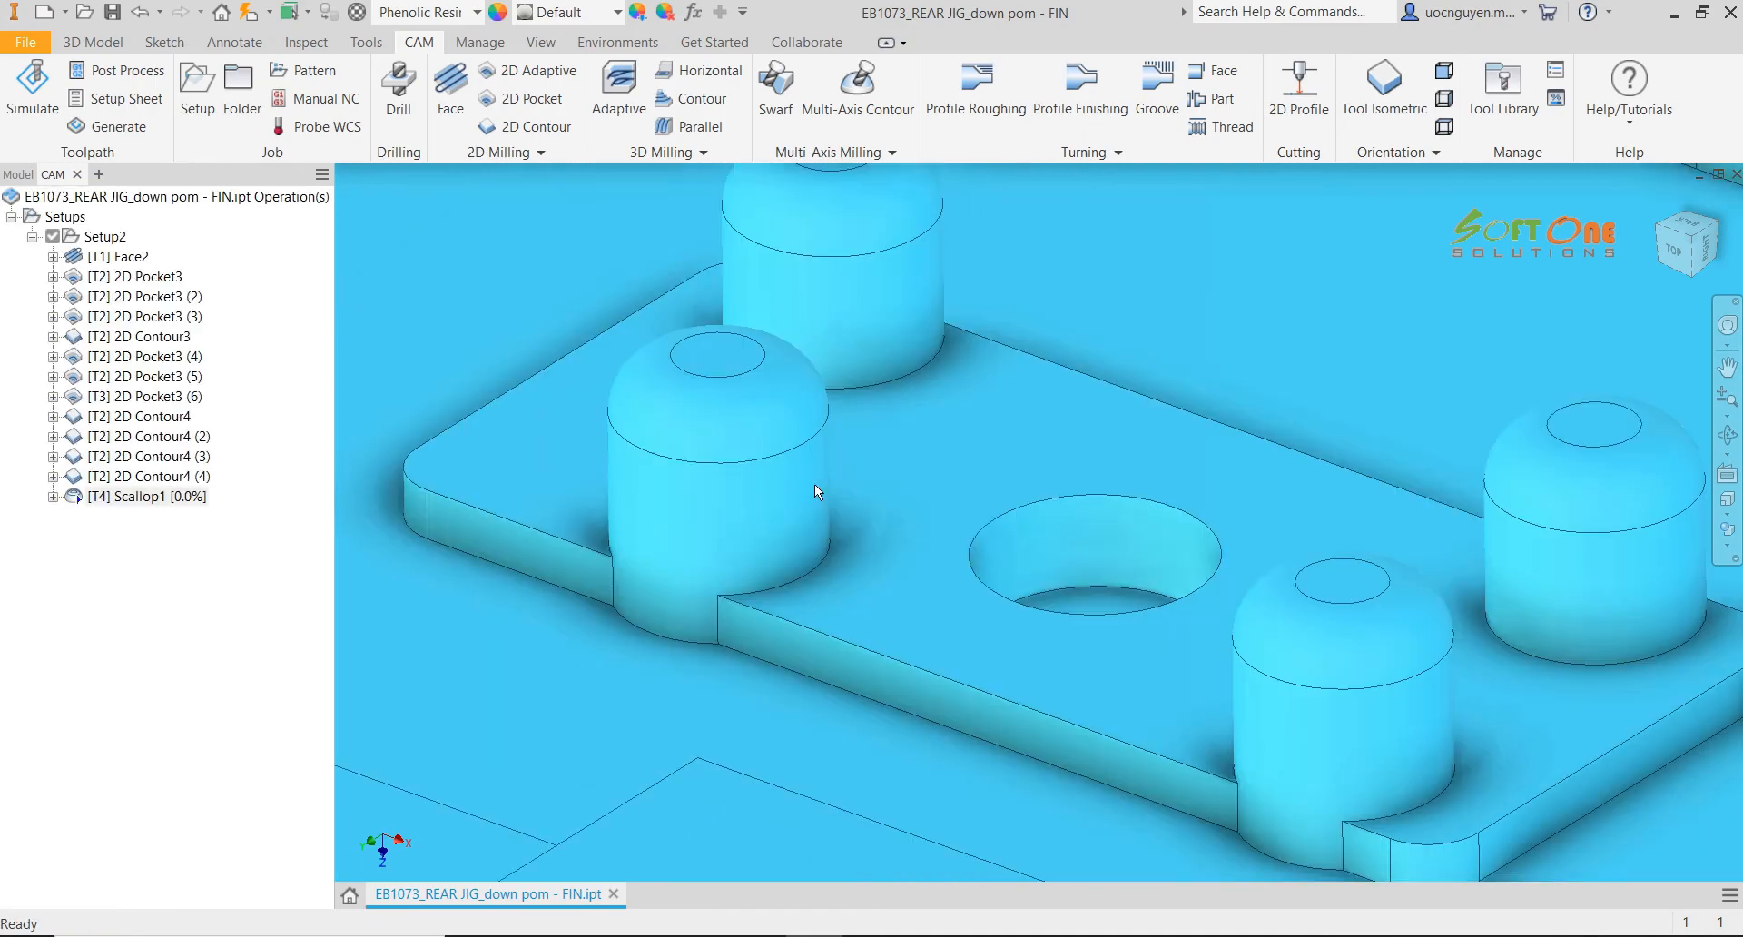
mouse_move(885, 511)
shift+middle_down()
mouse_move(945, 506)
mouse_move(915, 513)
mouse_move(888, 490)
mouse_move(877, 515)
shift+middle_up()
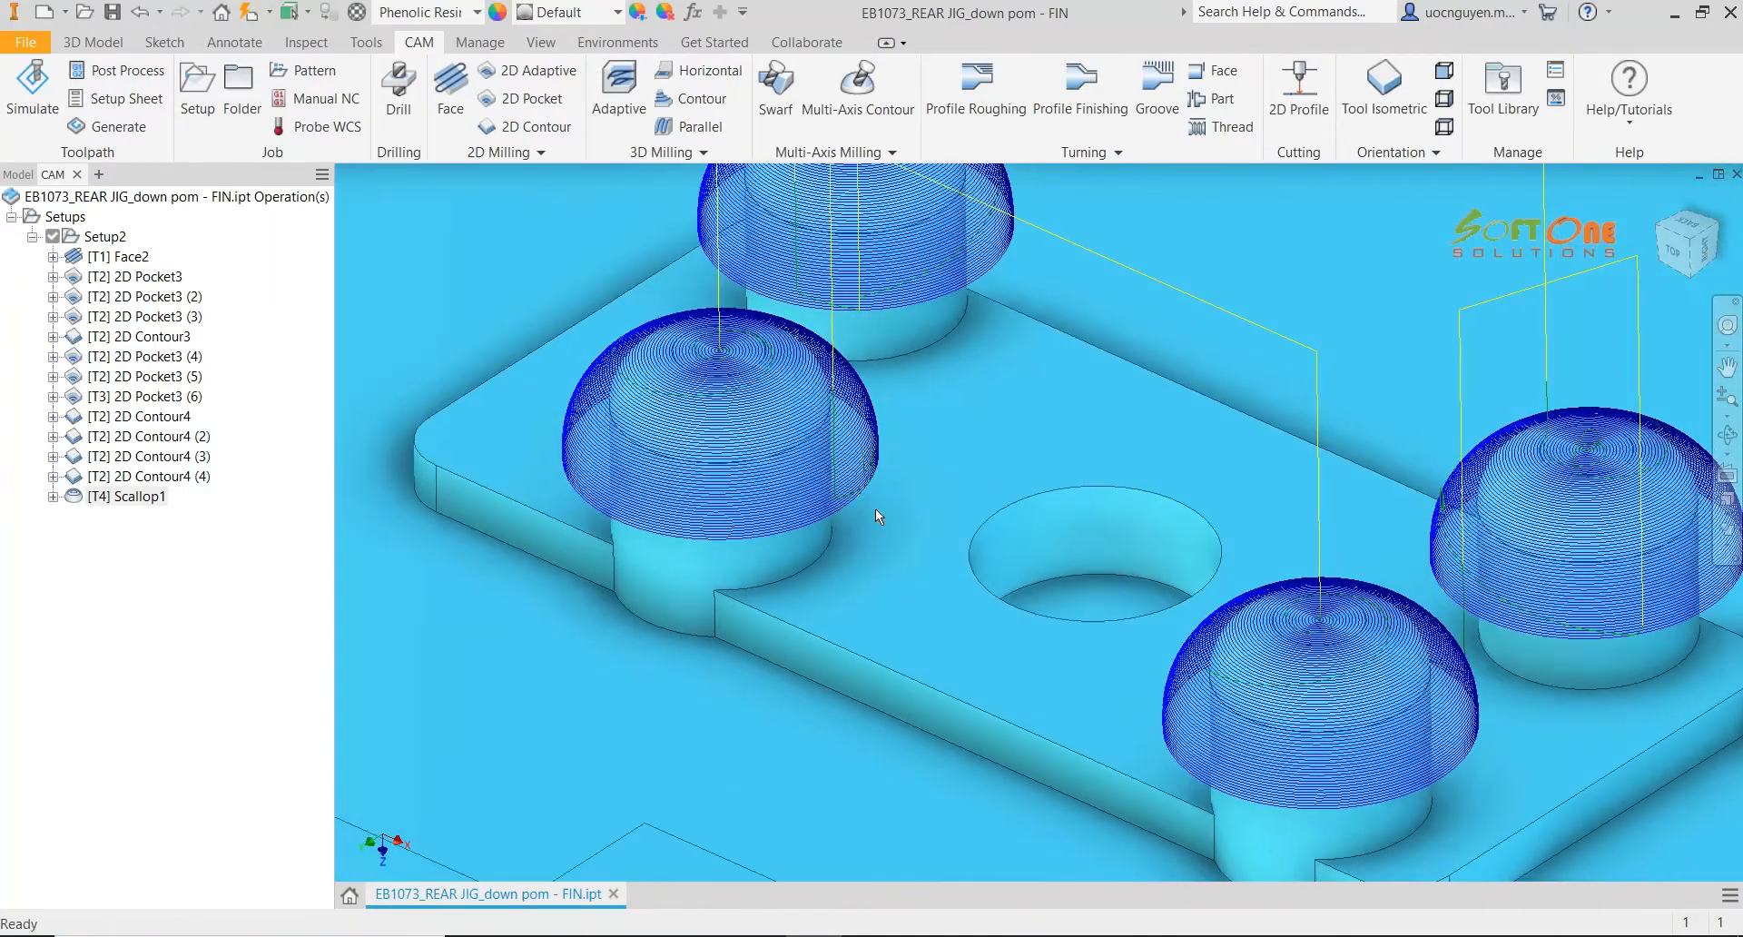
right_click(148, 505)
click(177, 591)
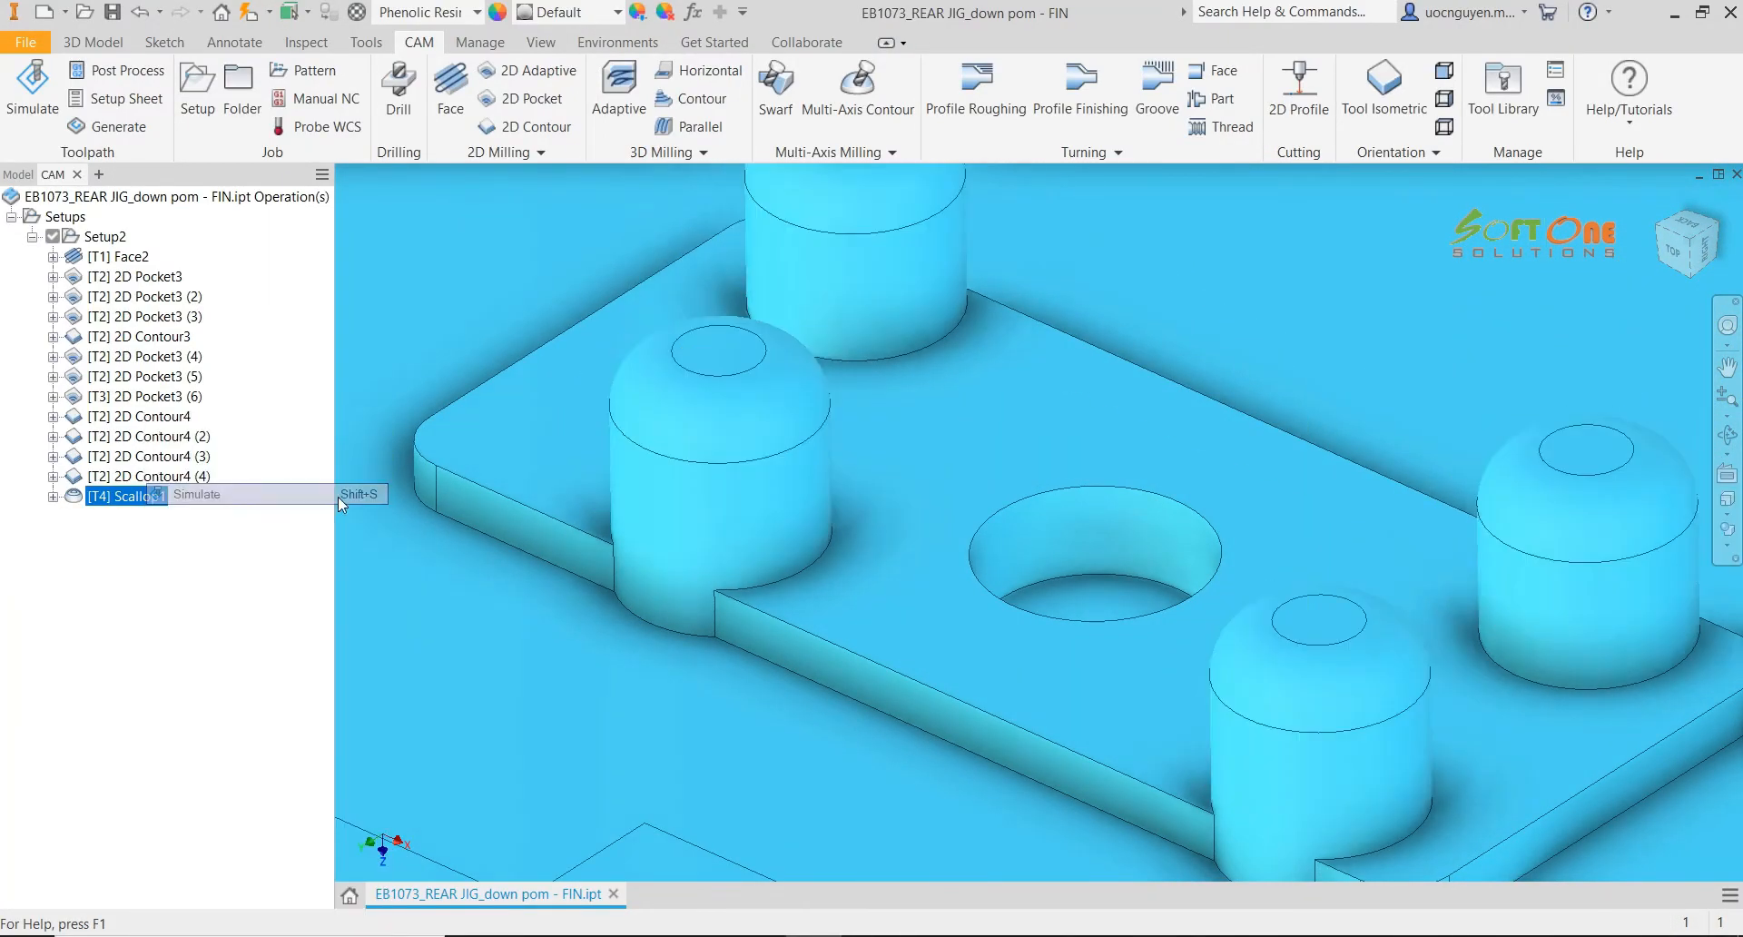
scroll(842, 514, up, 5)
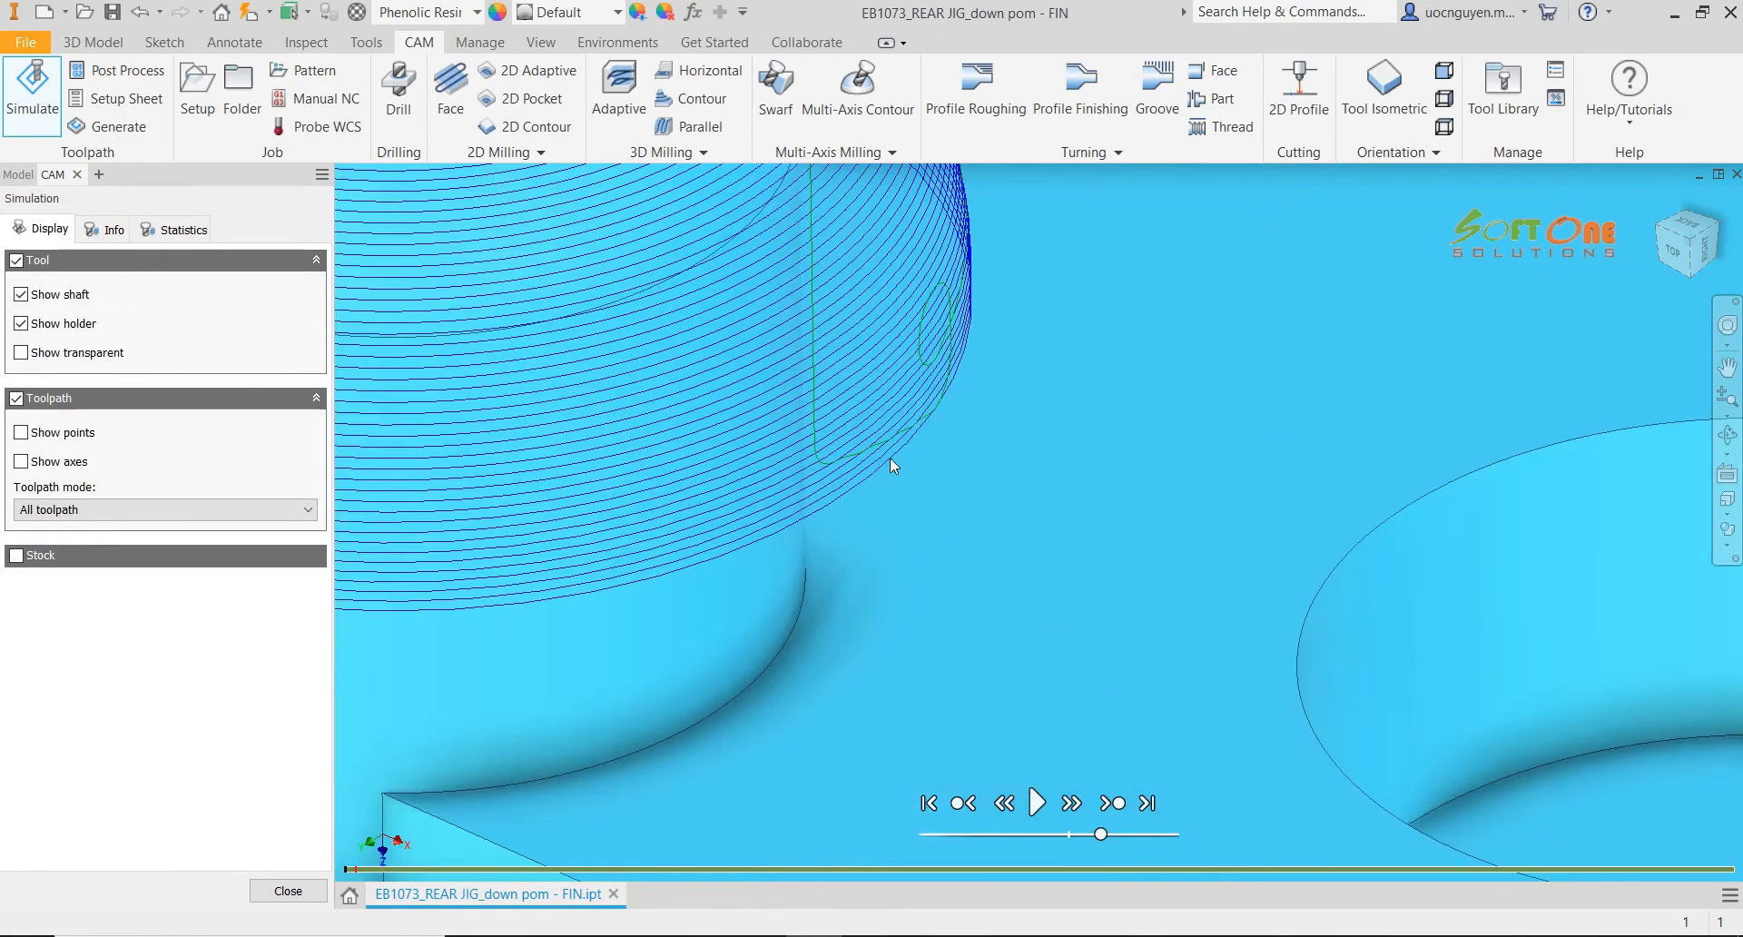
click(928, 412)
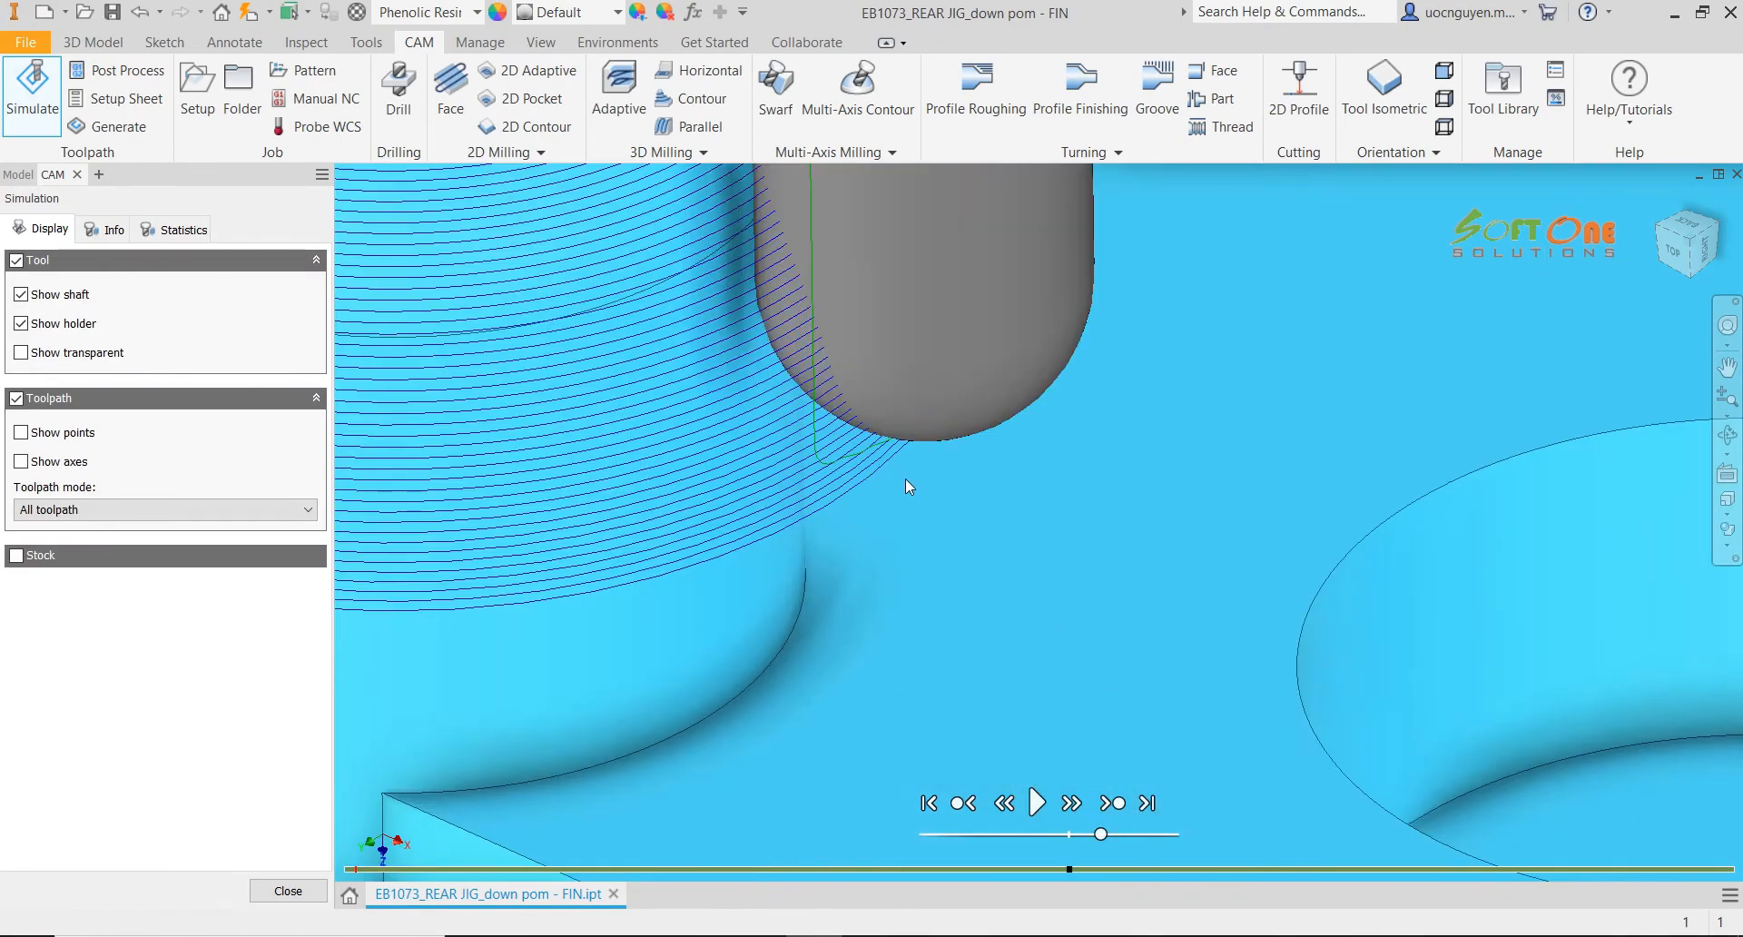
scroll(899, 454, down, 5)
scroll(908, 409, up, 2)
mouse_move(908, 409)
shift+middle_down()
mouse_move(894, 340)
mouse_move(902, 410)
shift+middle_up()
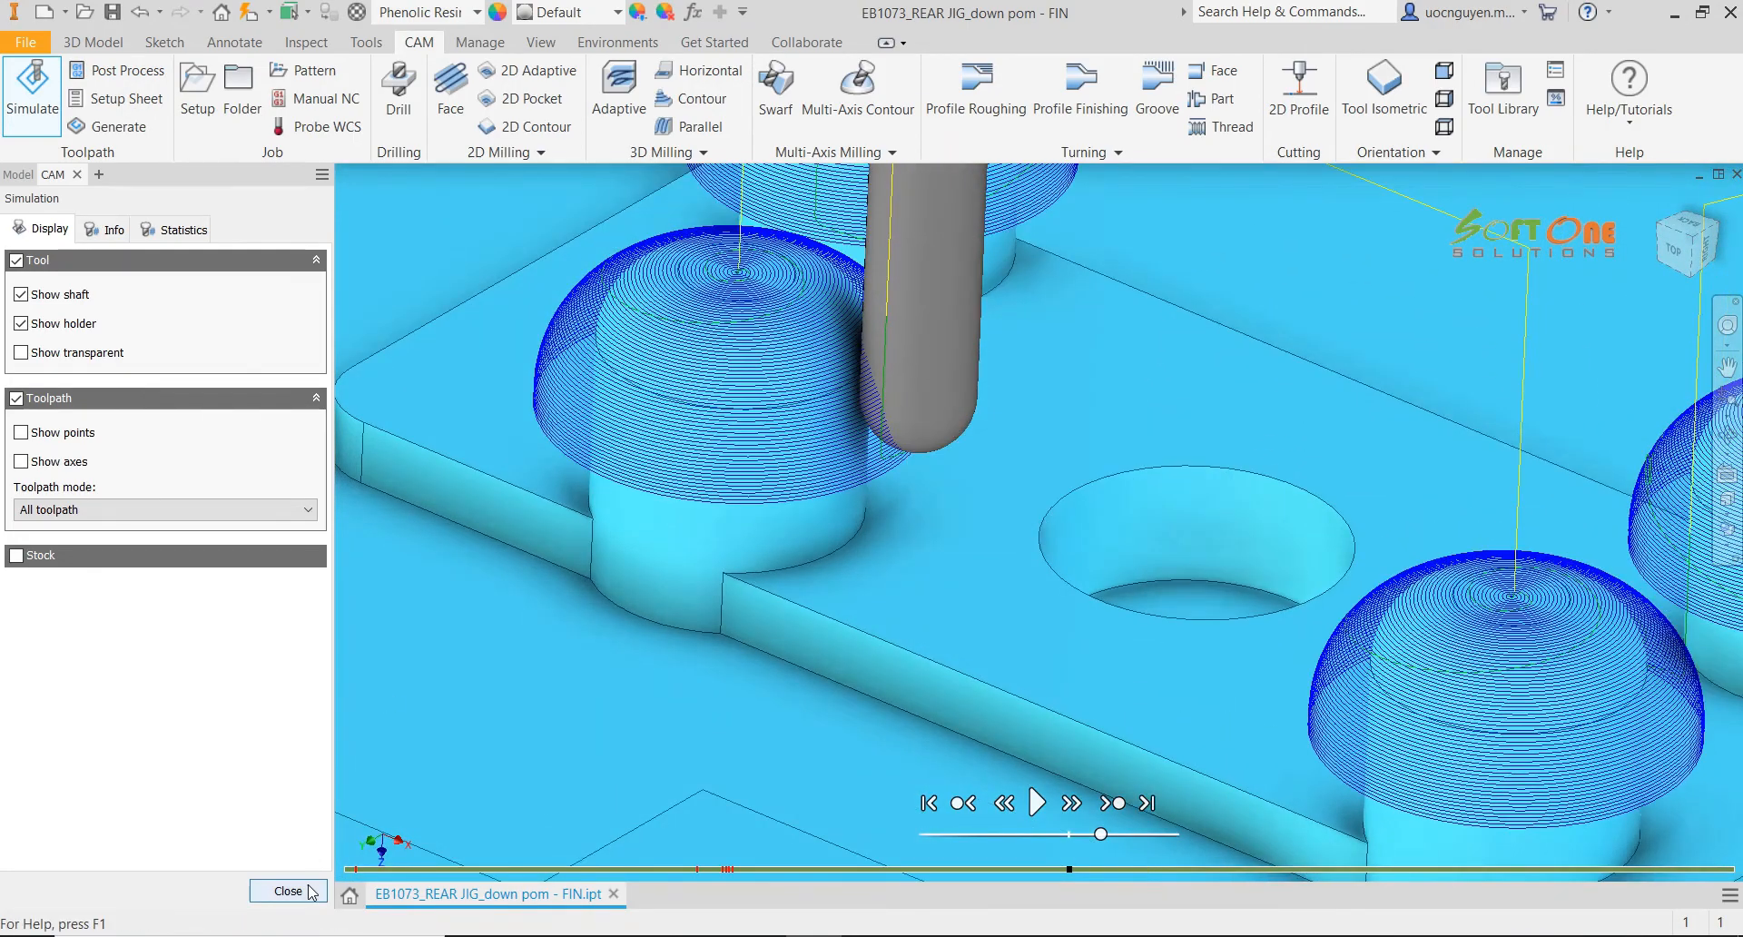
click(287, 890)
Set the scallop operation's bottom offset to 0 mm and regenerate its toolpath
right_click(140, 506)
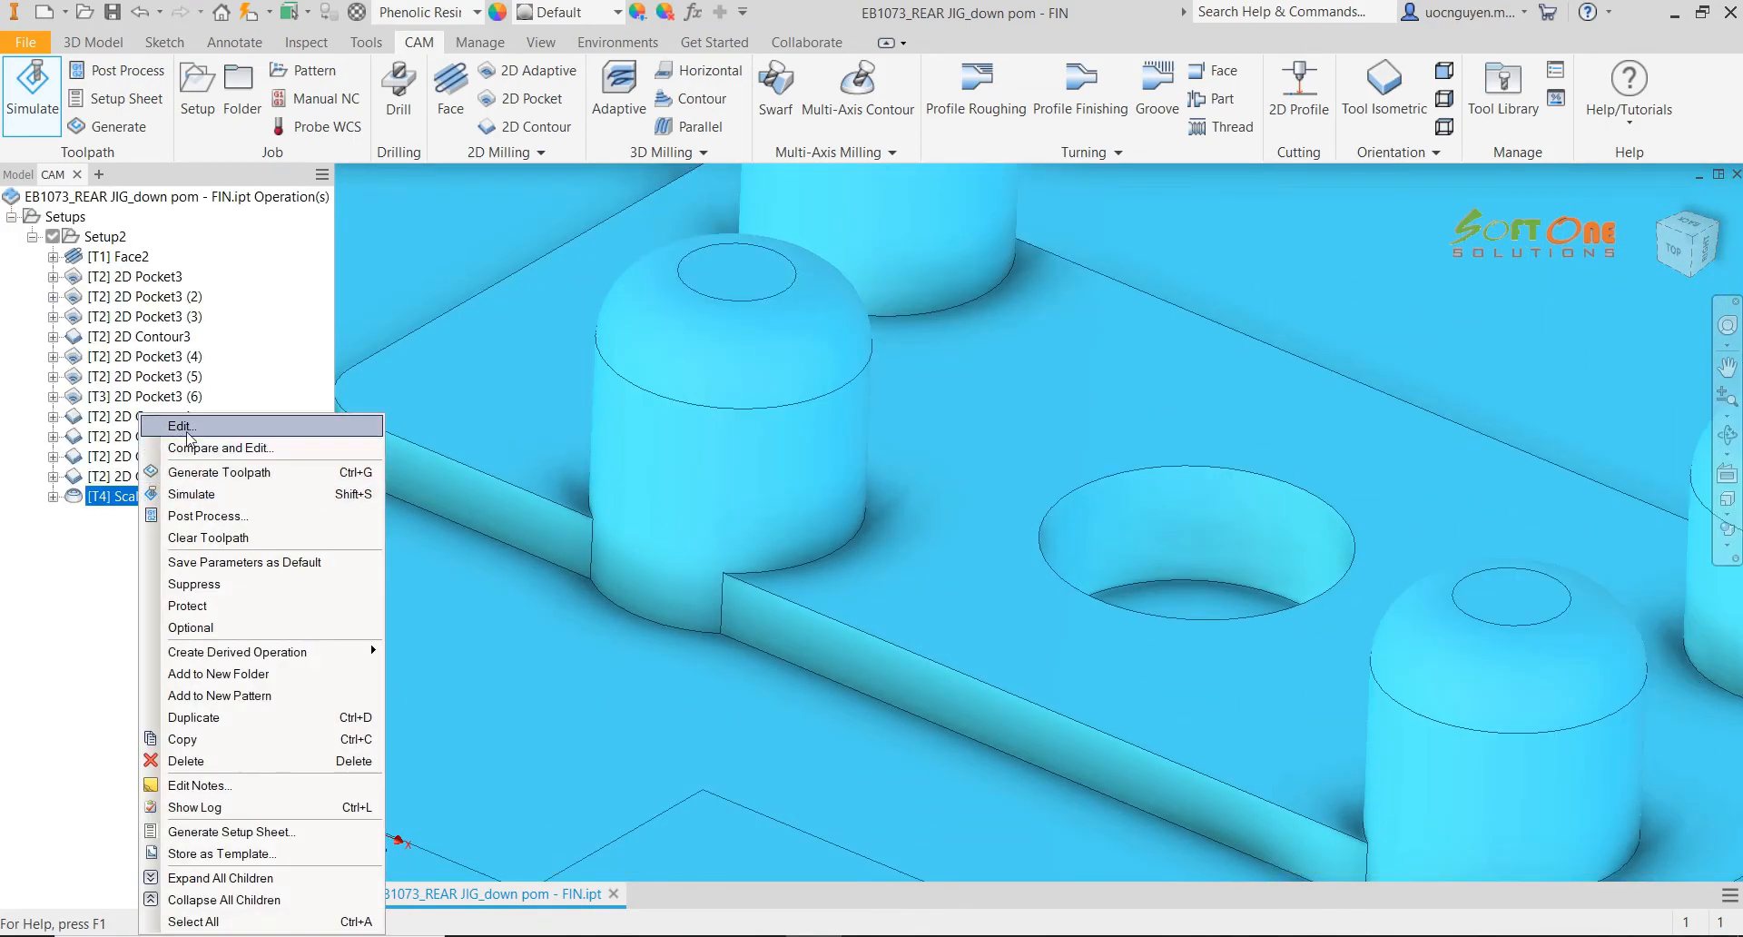
key(Escape)
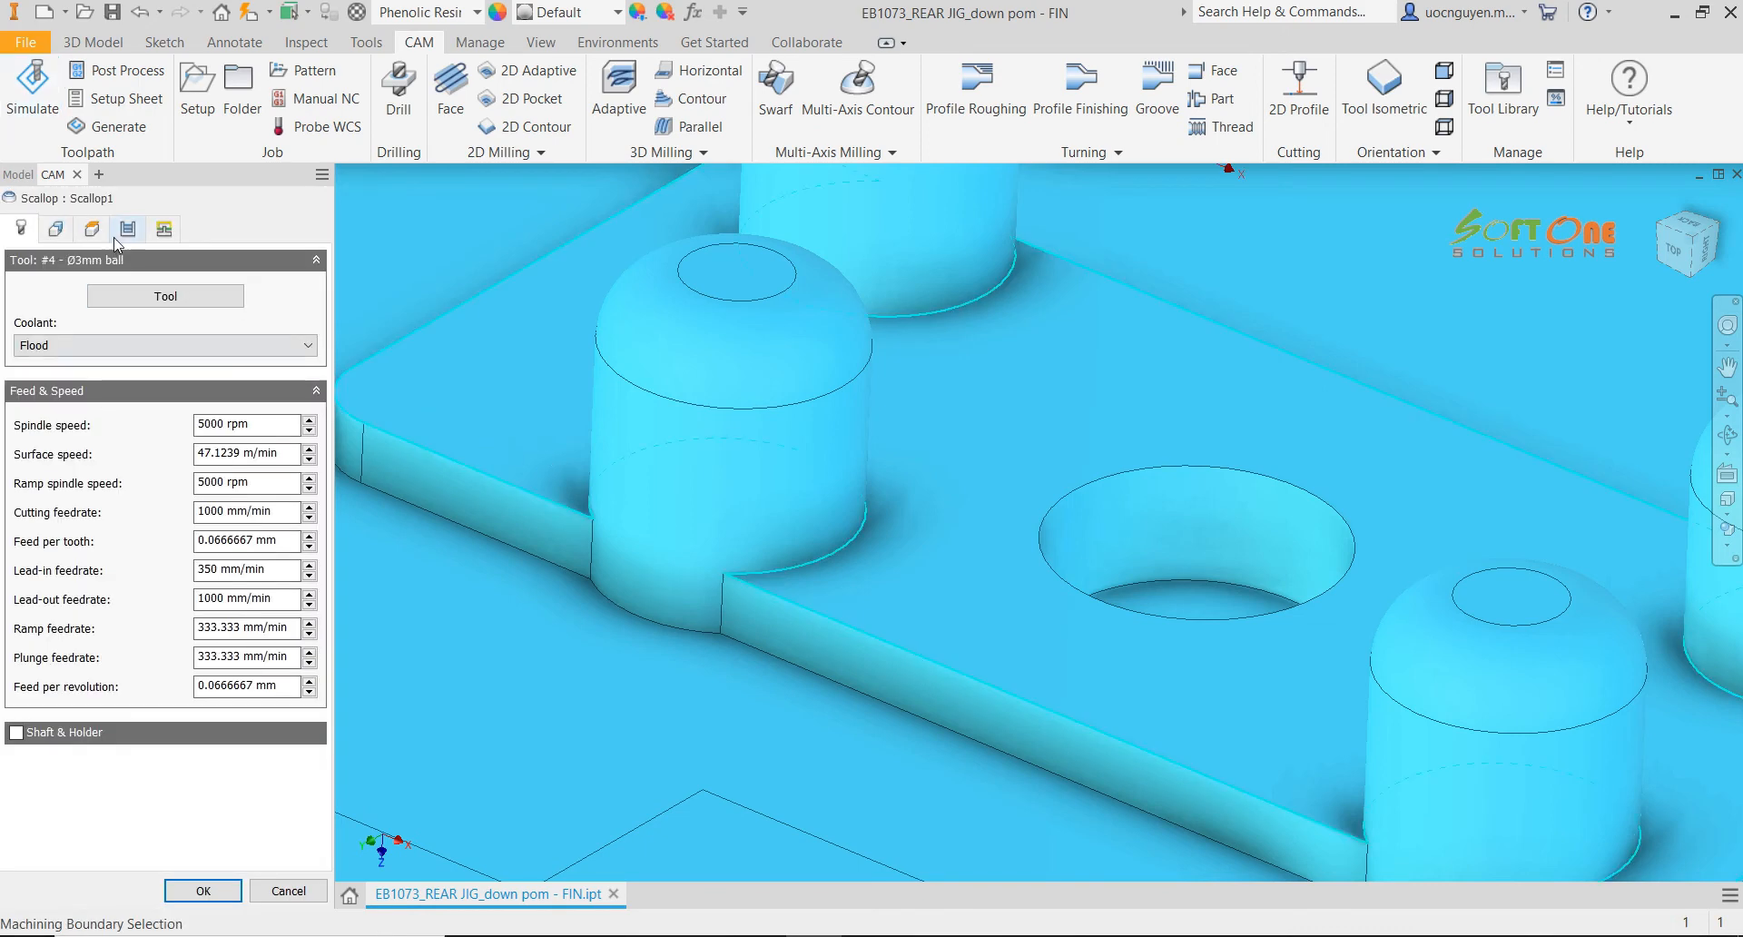
click(92, 227)
drag(243, 687, 230, 680)
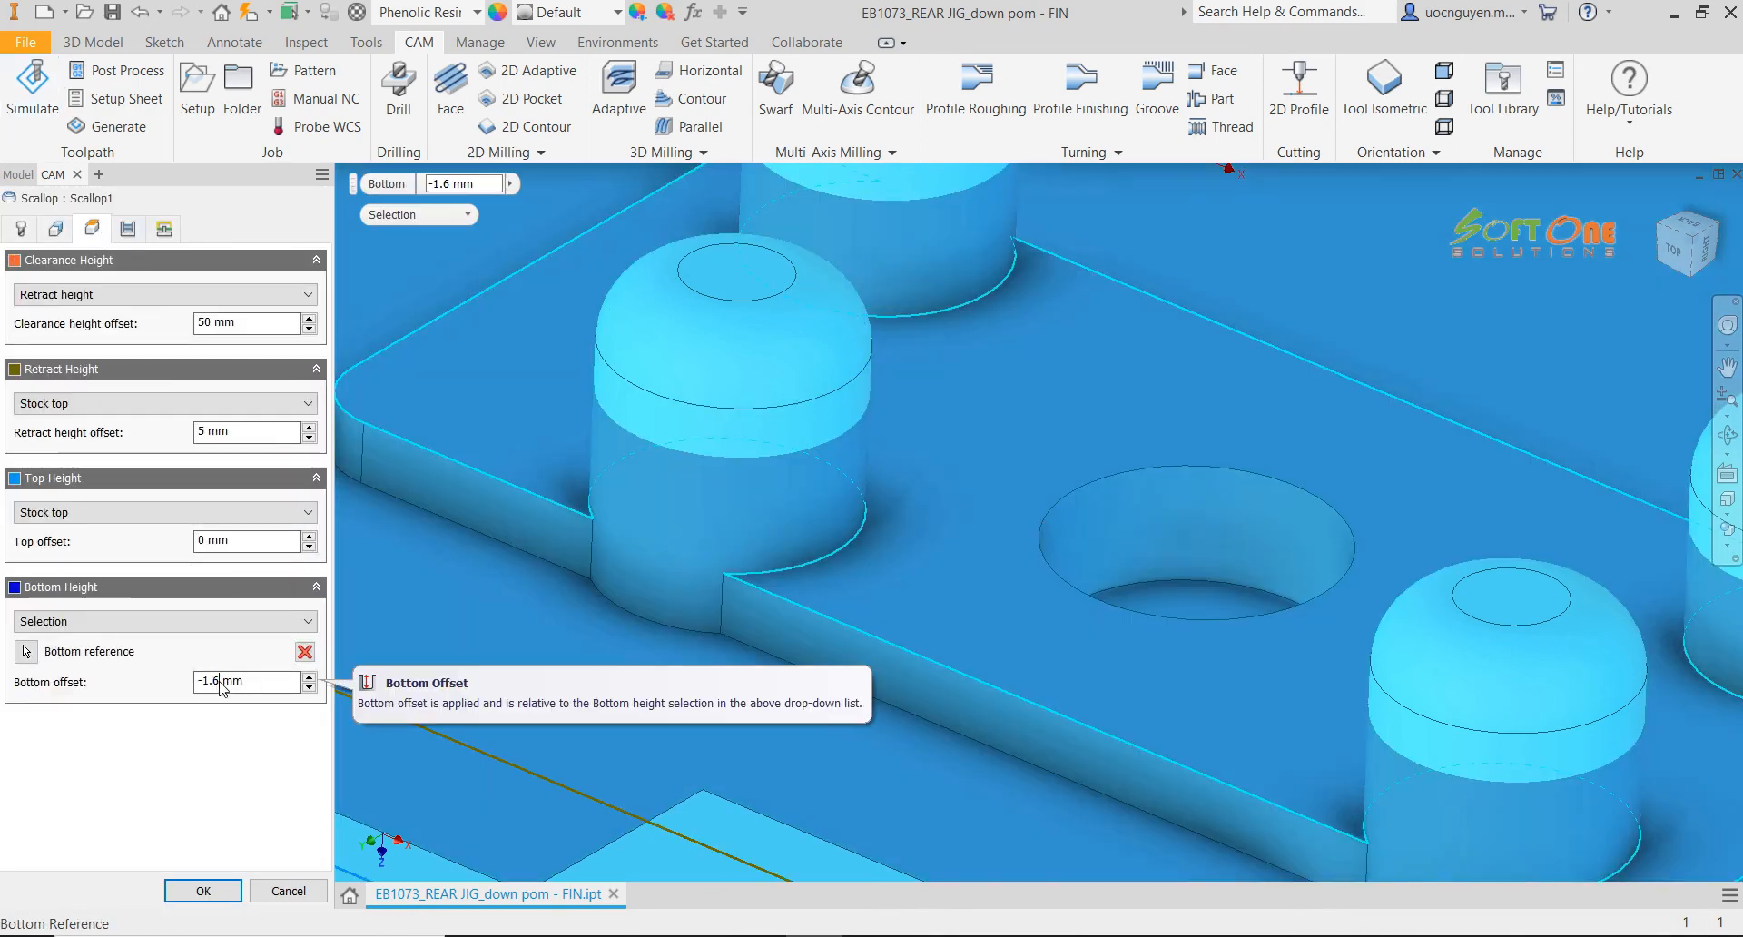
text(5)
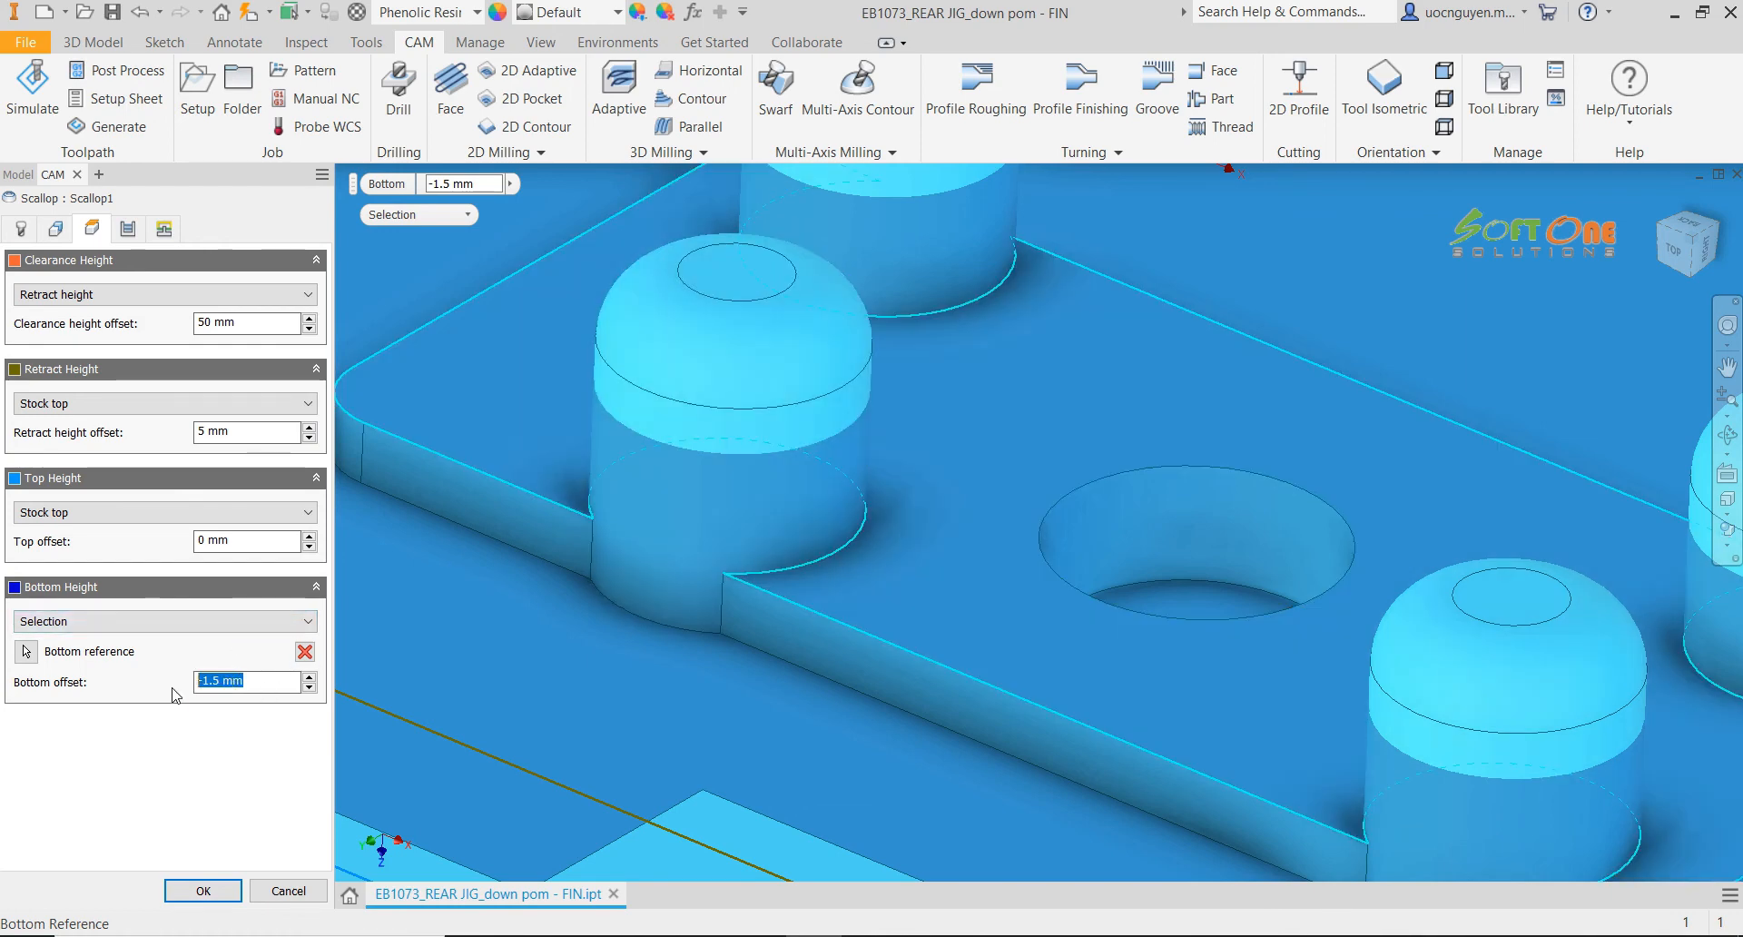
click(204, 891)
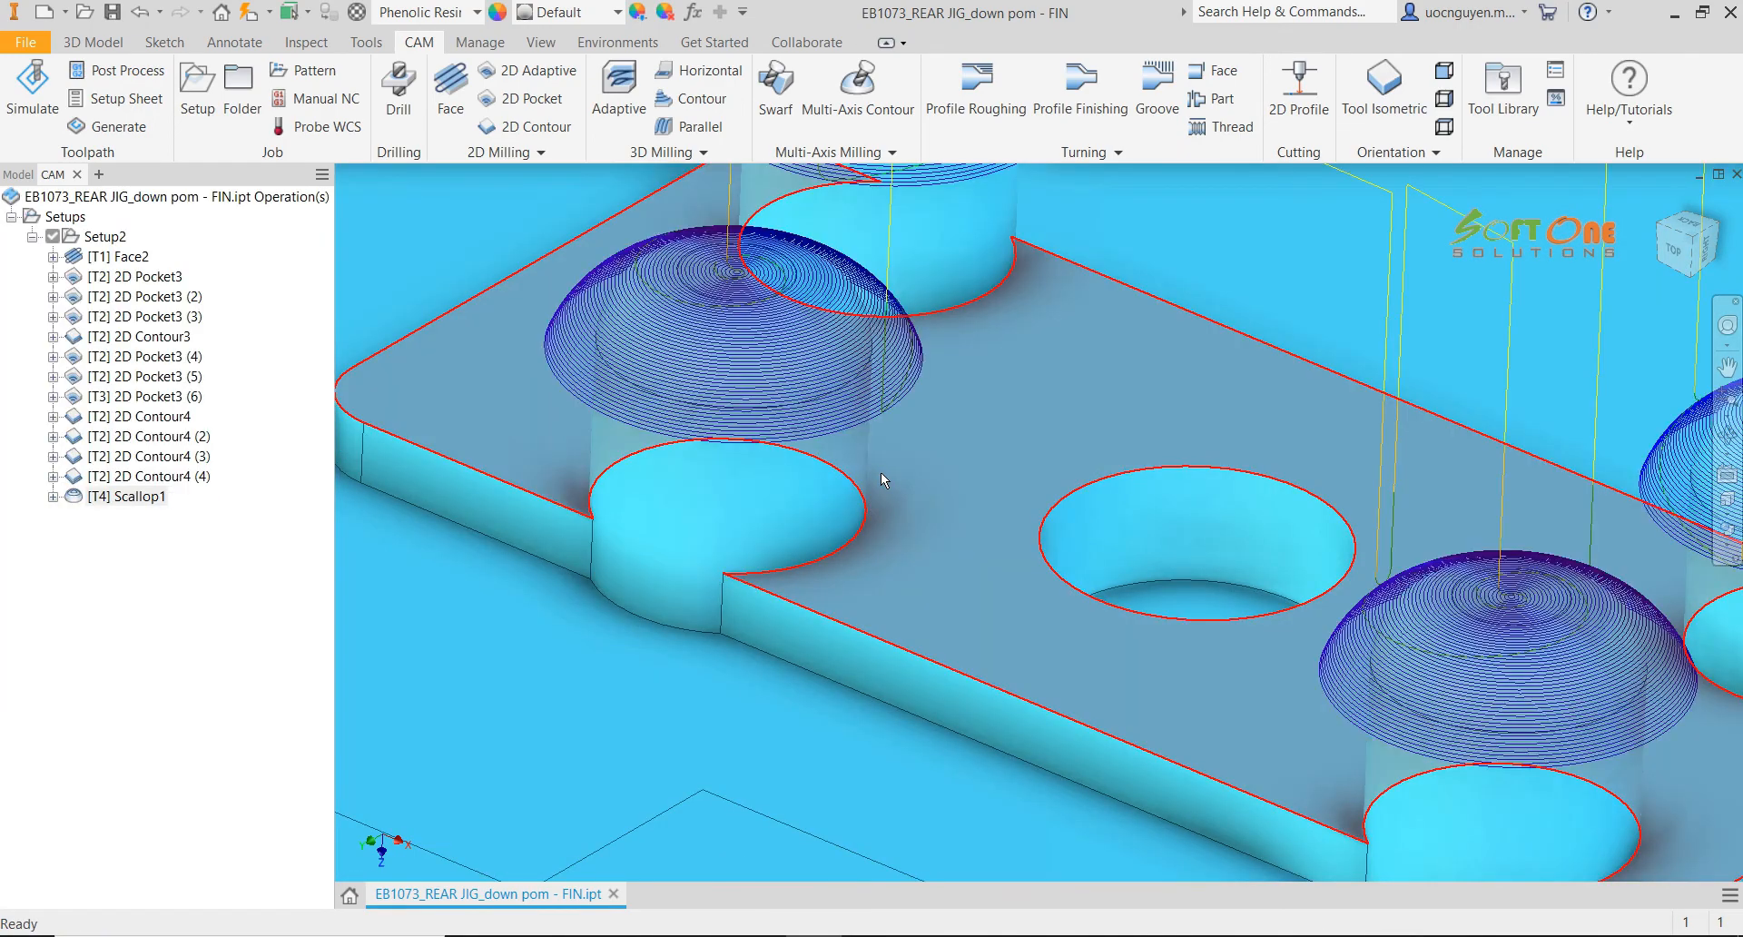
Simulate the scallop with the shortened toolpath and inspect the ball tool at the lower toolpath edge beside a pin
shift+middle_drag(890, 409, 950, 372)
scroll(950, 373, up, 5)
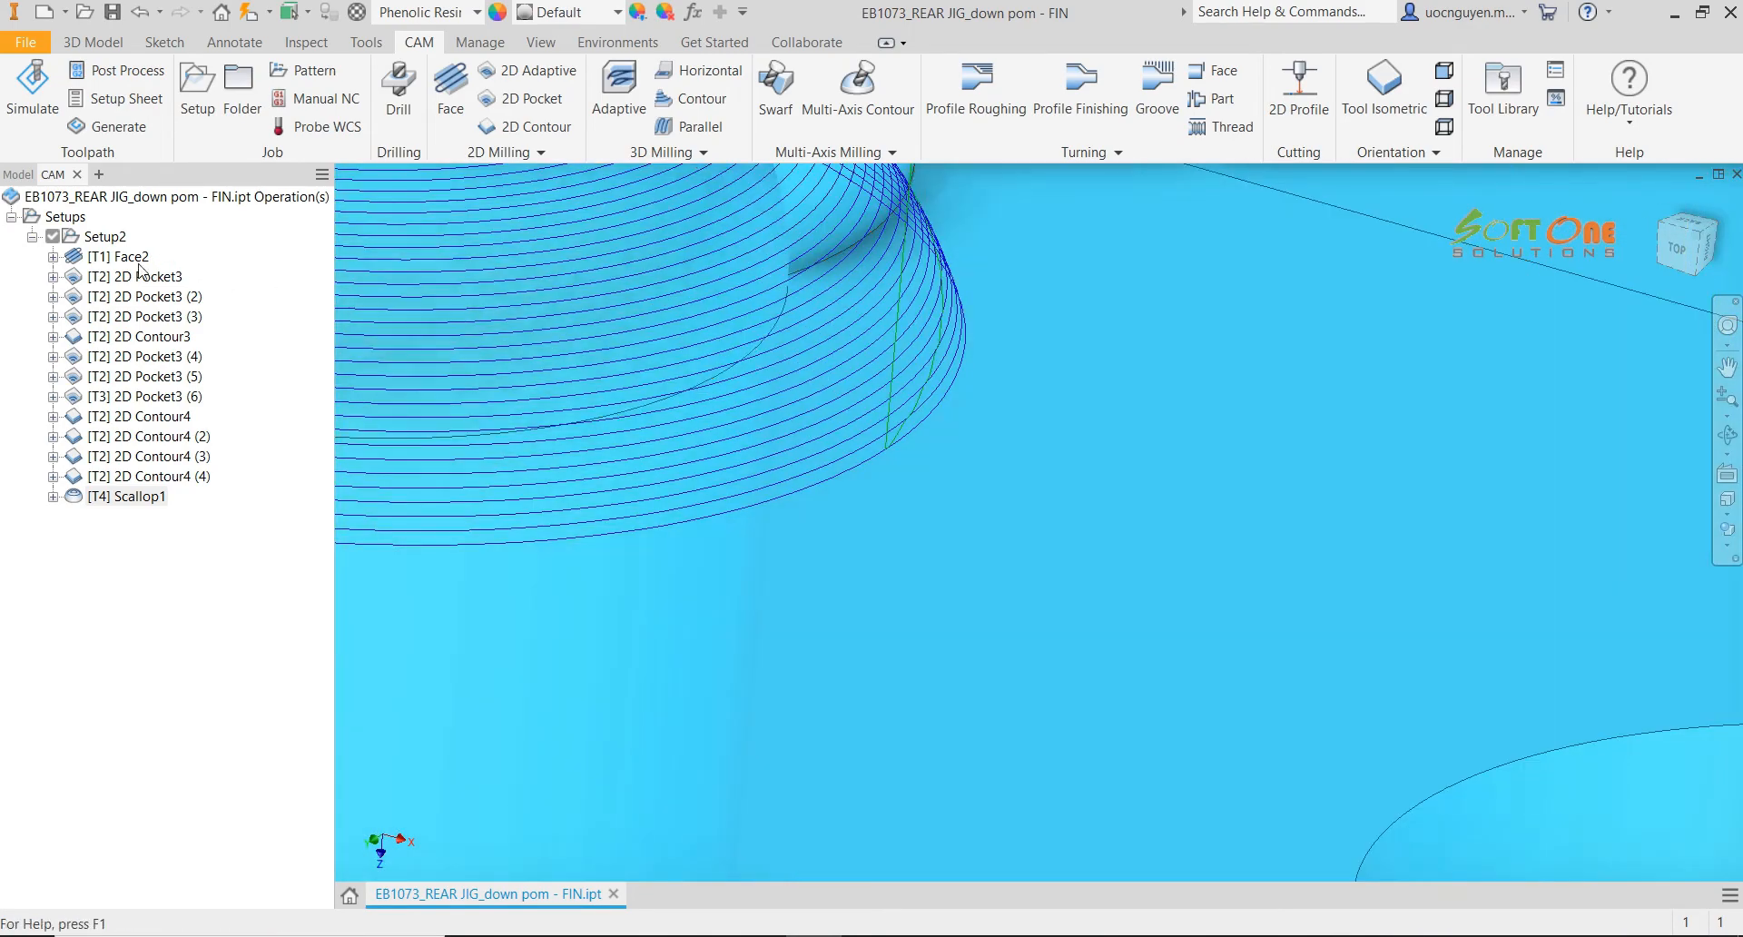
right_click(139, 499)
click(178, 497)
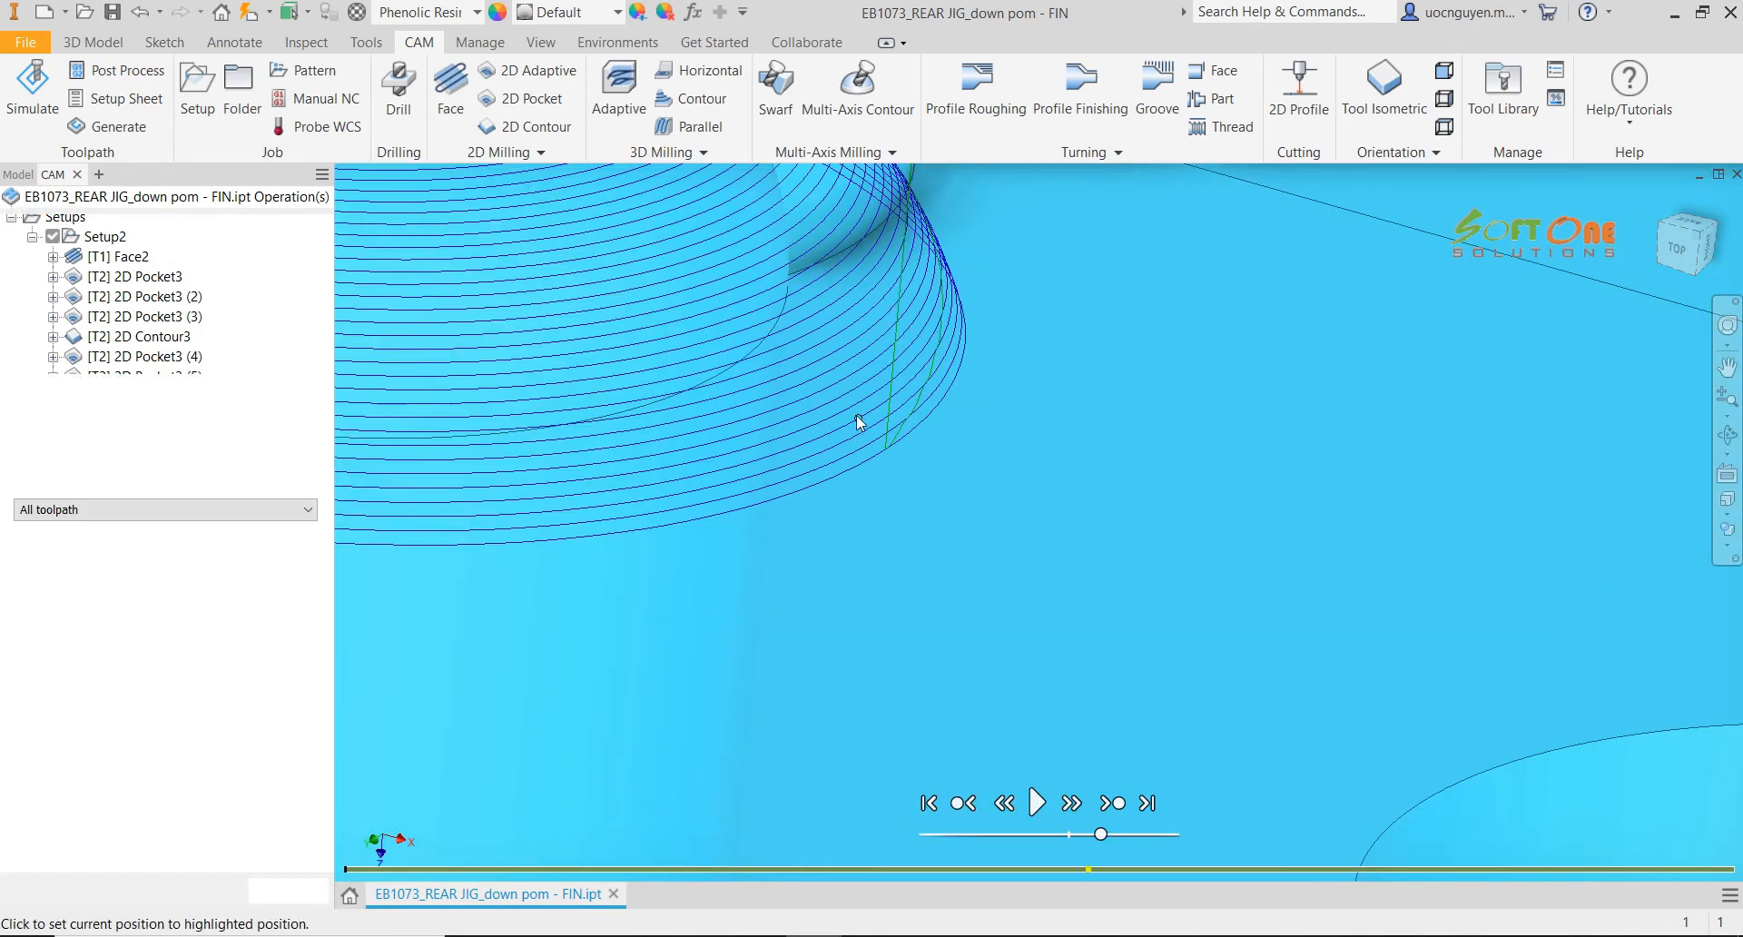
click(892, 449)
scroll(898, 427, down, 4)
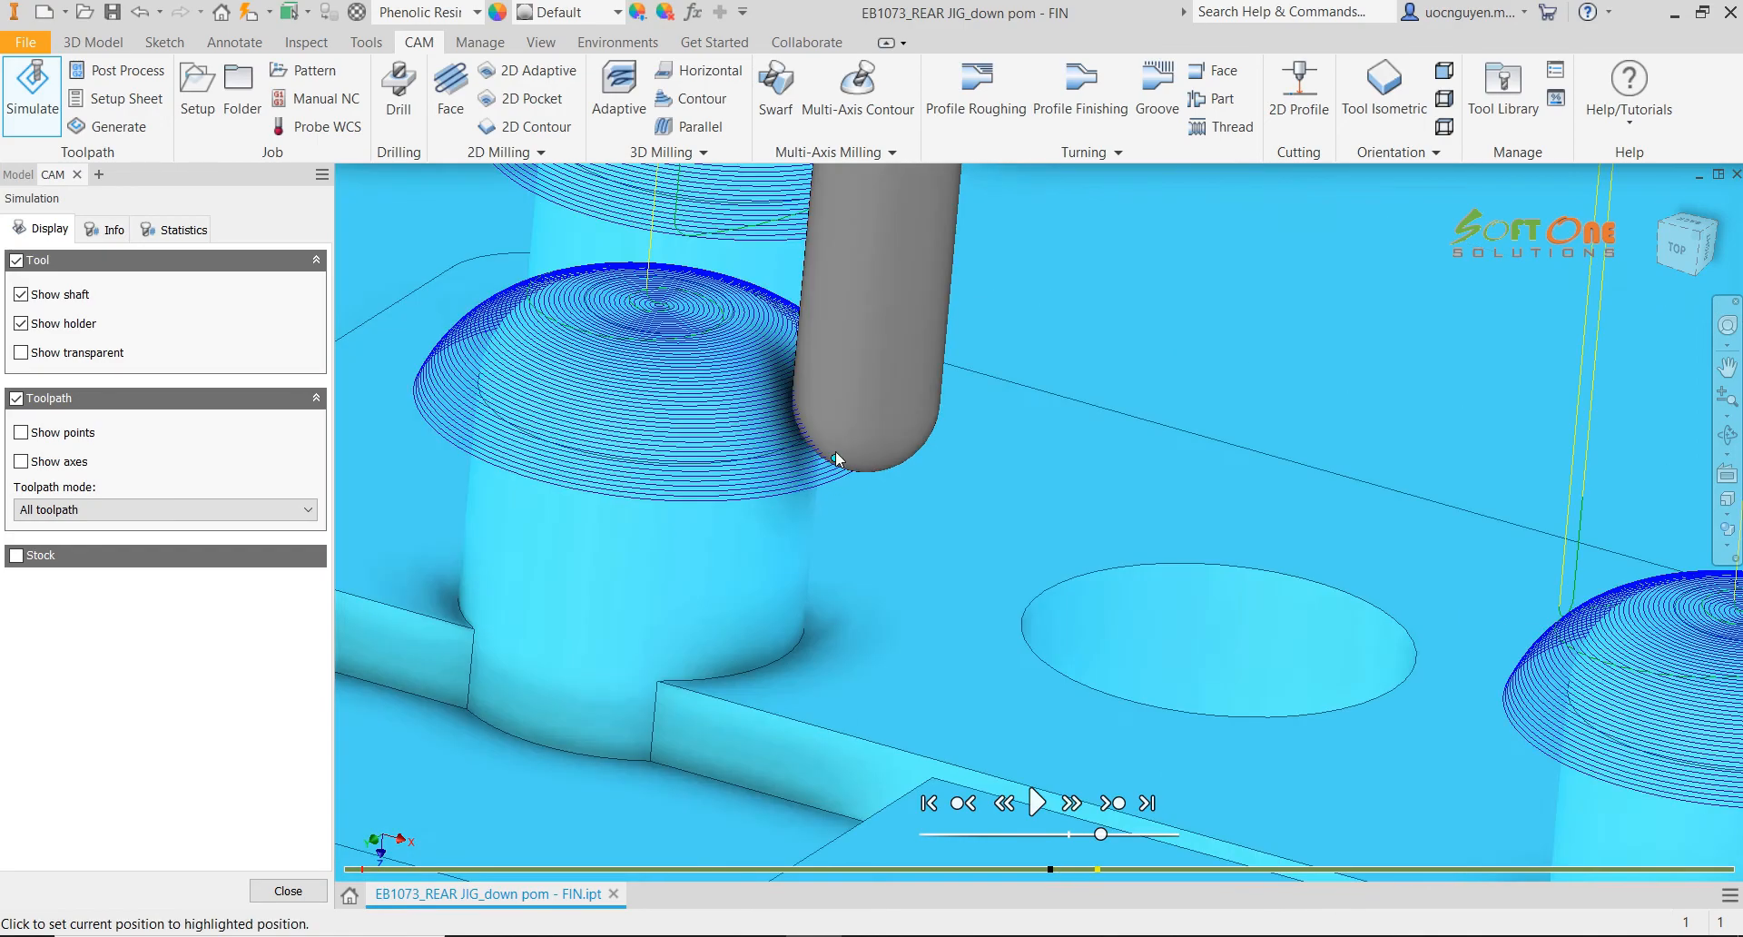
scroll(908, 408, up, 2)
scroll(911, 403, up, 3)
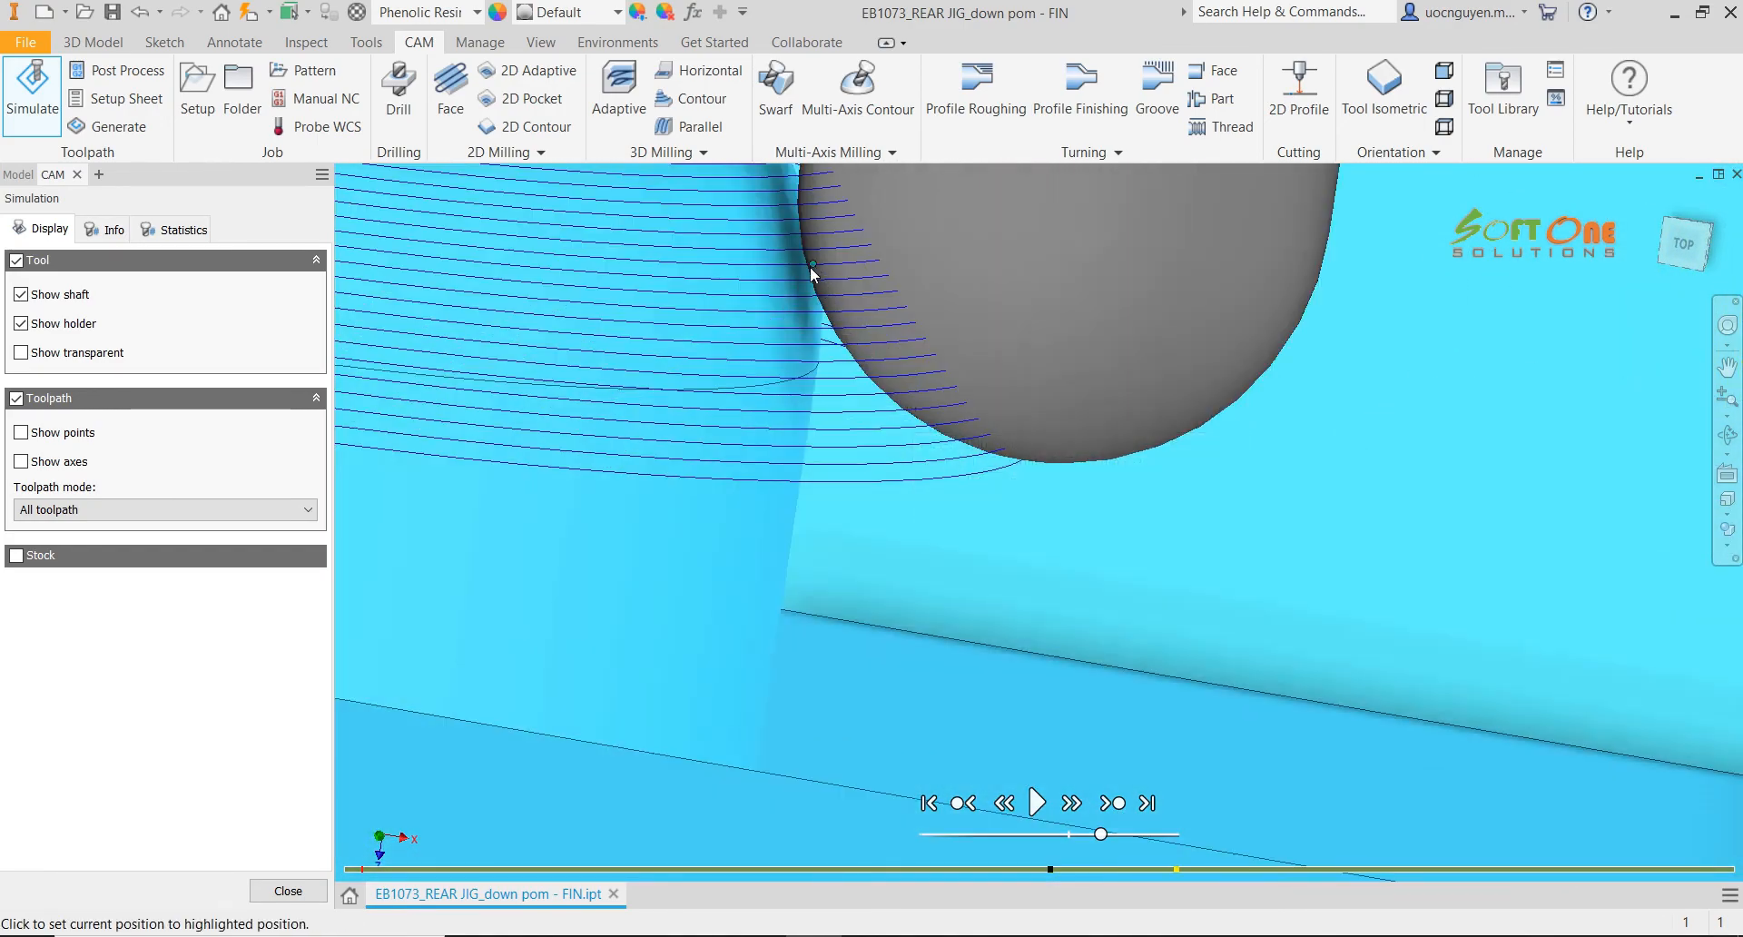
scroll(888, 440, down, 2)
scroll(885, 432, down, 2)
shift+middle_drag(866, 402, 683, 438)
click(288, 890)
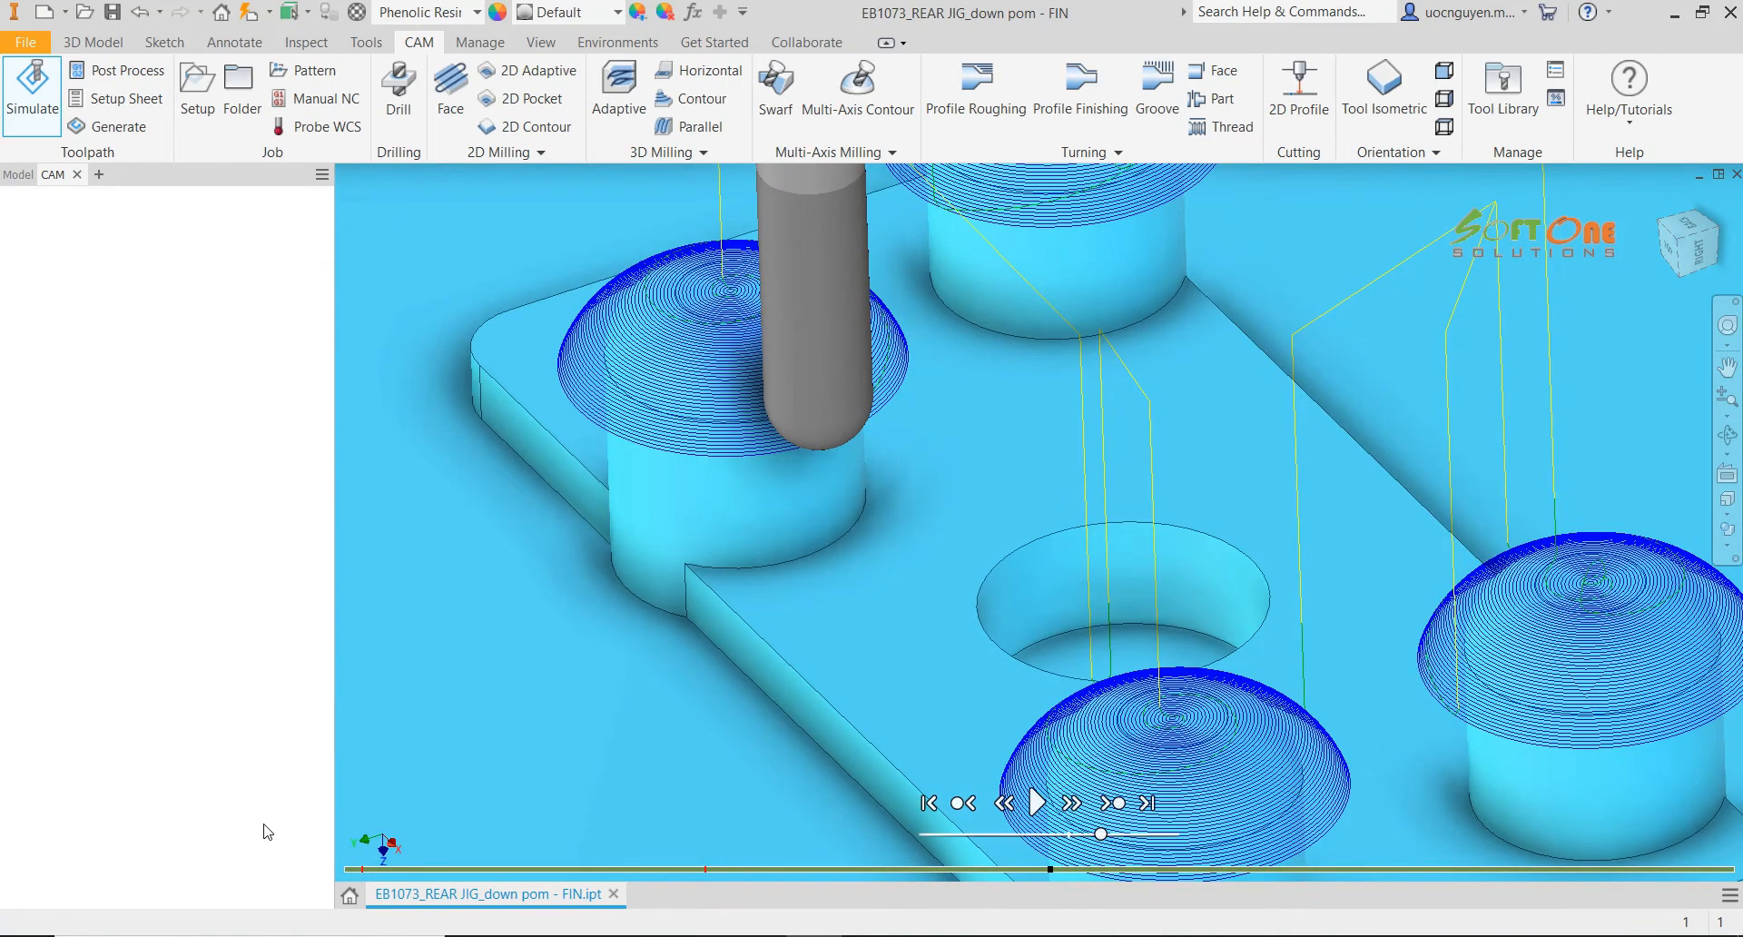
Review the tool containment options in the scallop's geometry settings, keeping Tool outside boundary
right_click(116, 500)
click(218, 427)
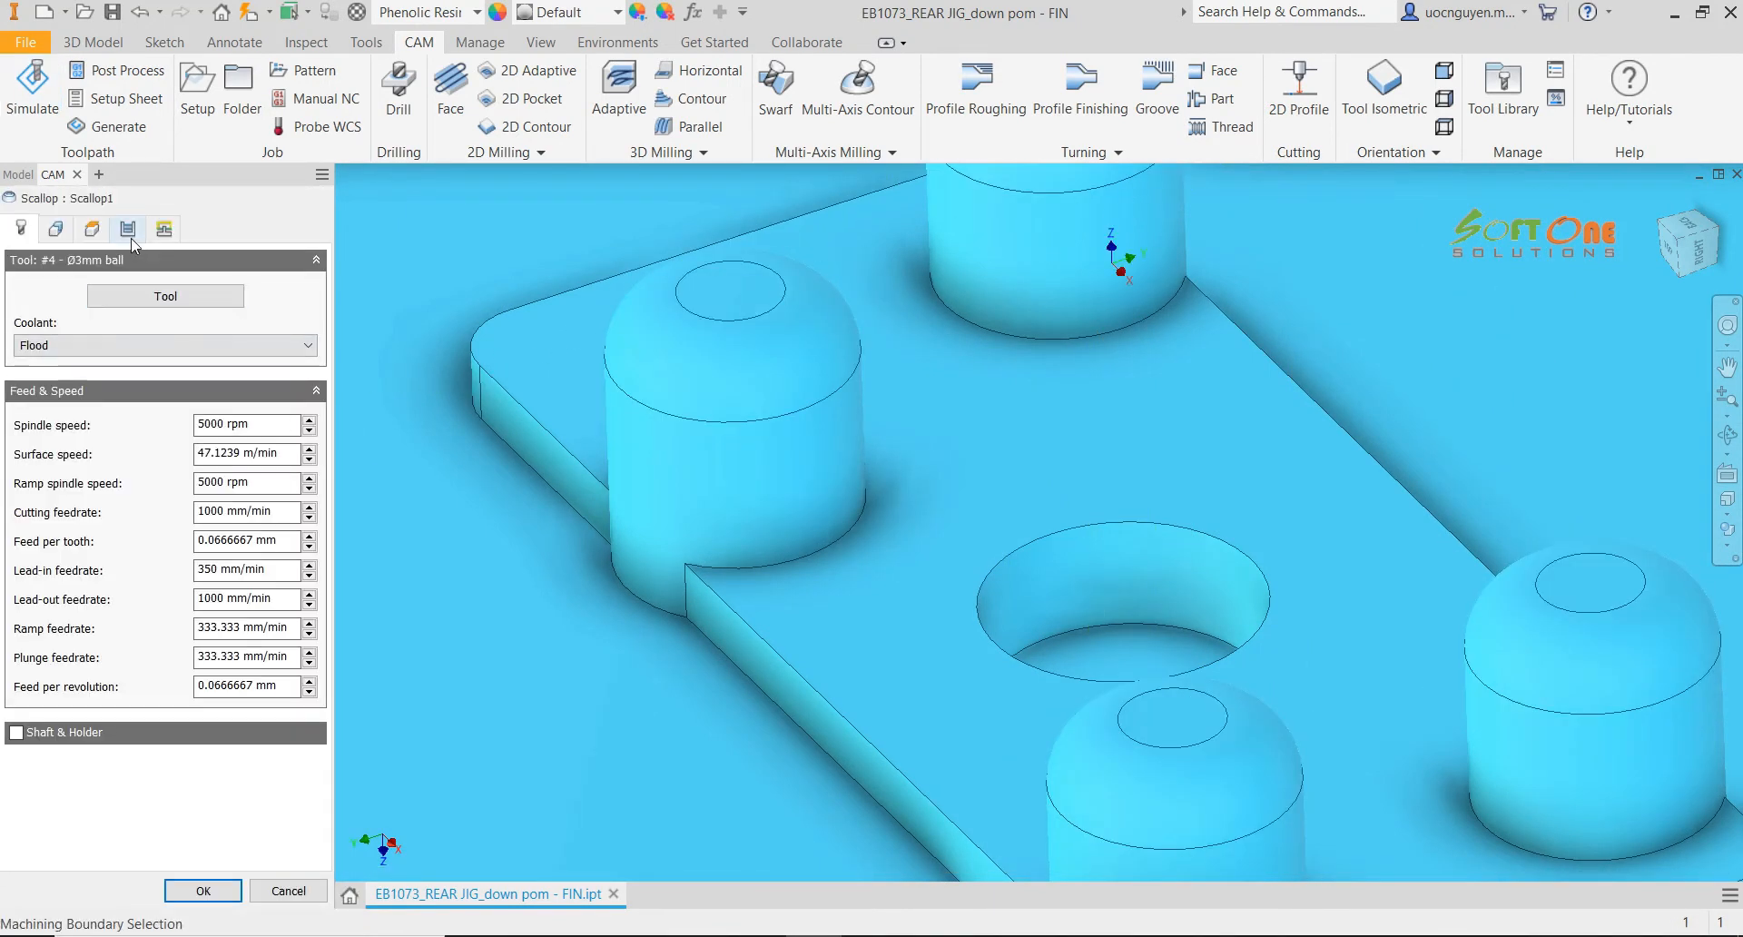
click(56, 229)
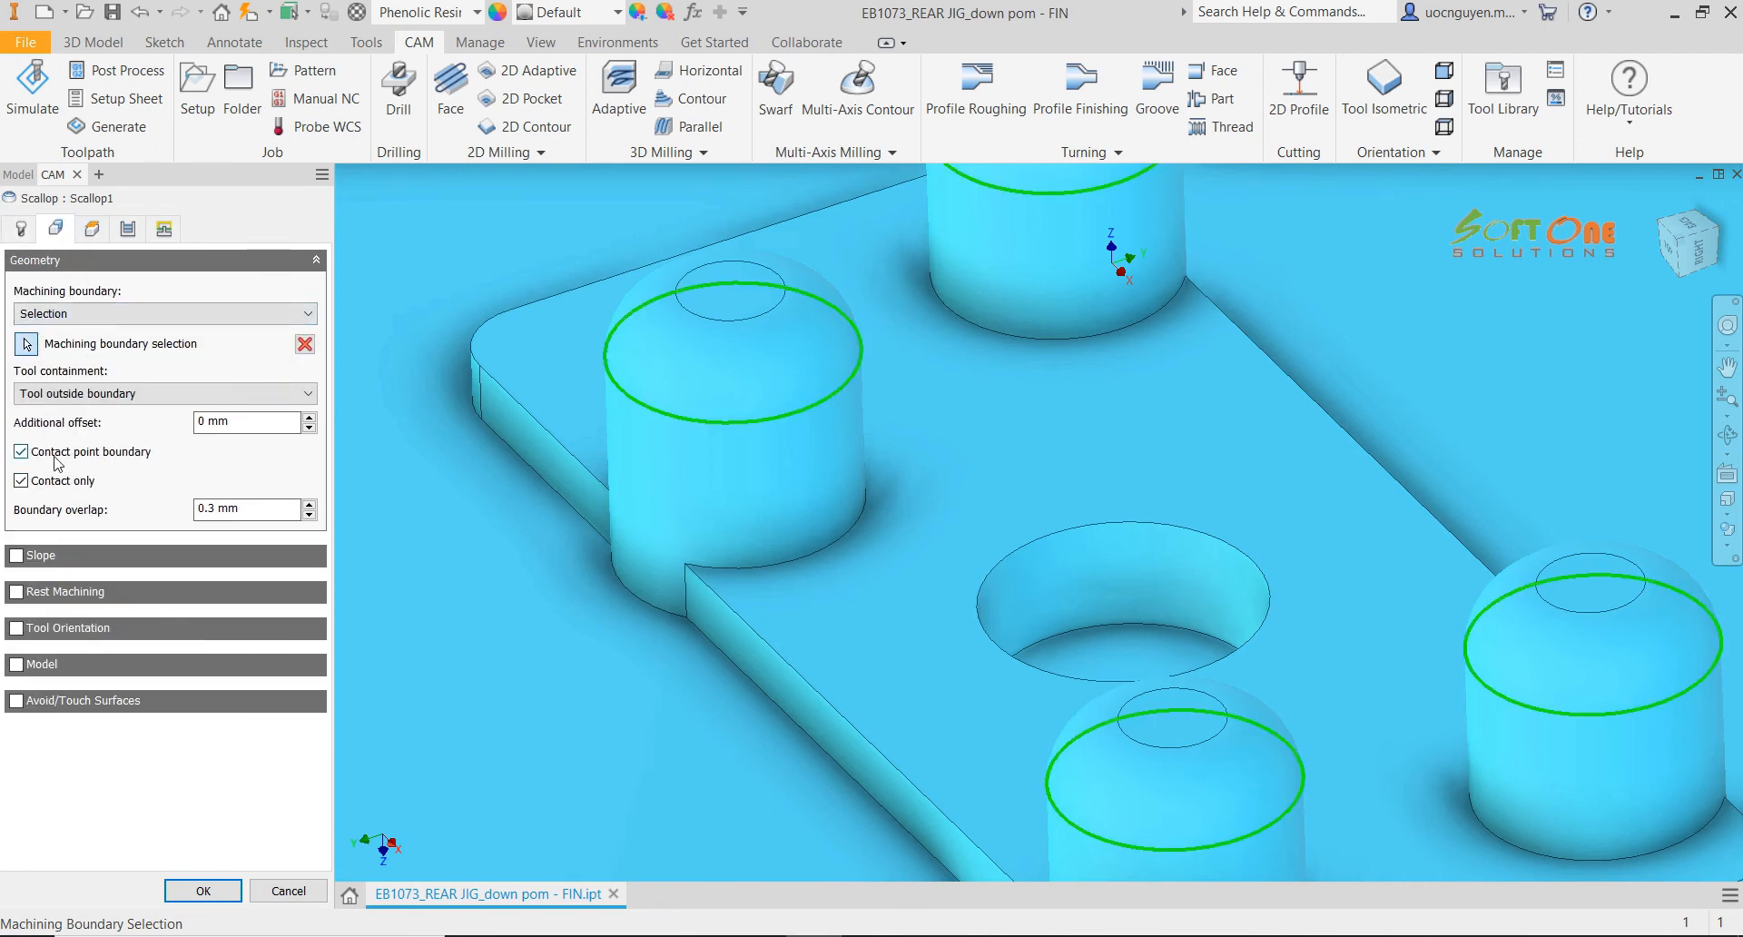
mouse_move(95, 463)
mouse_move(102, 407)
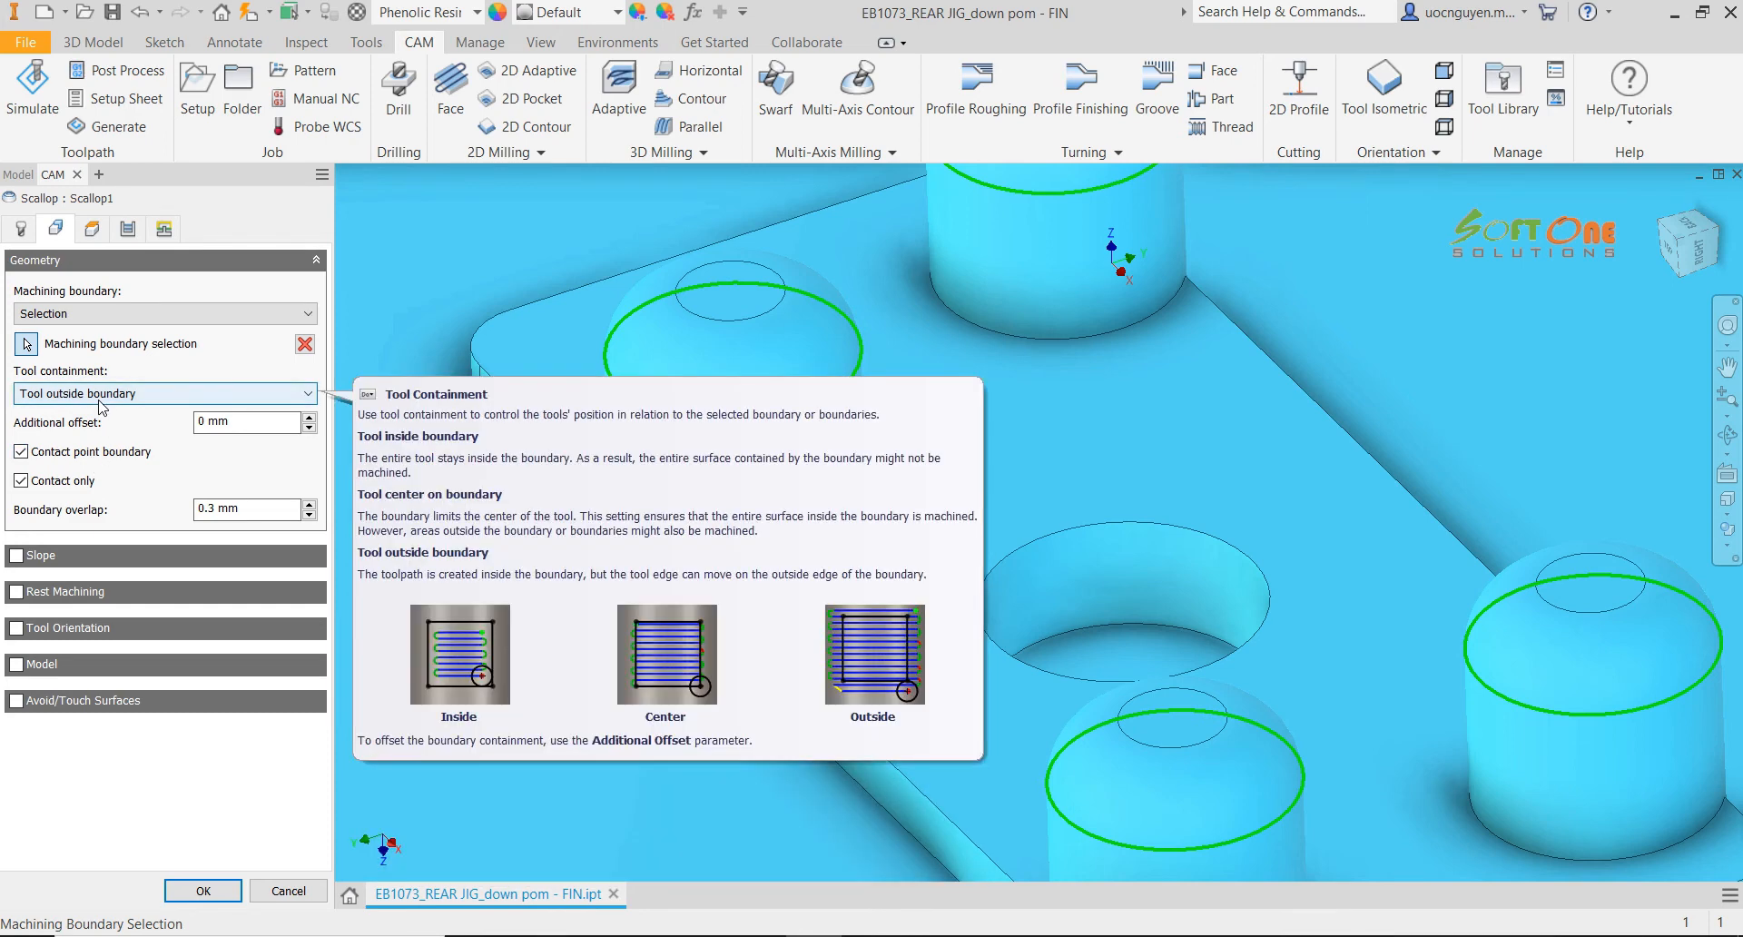
click(99, 398)
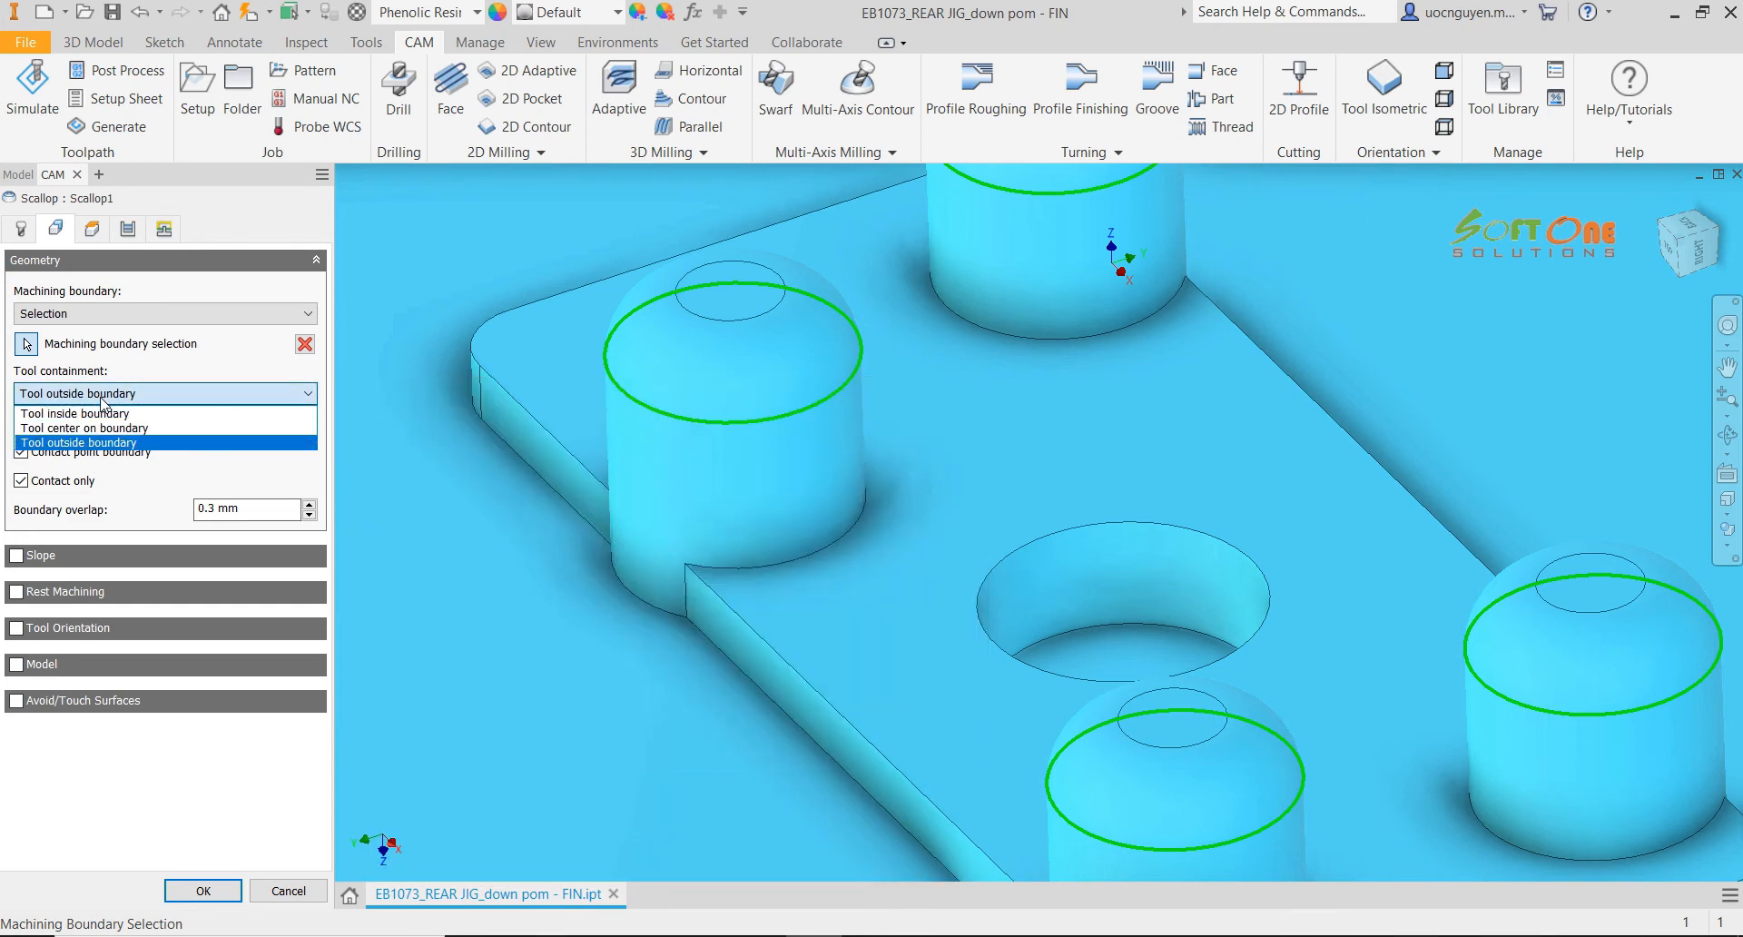
click(103, 441)
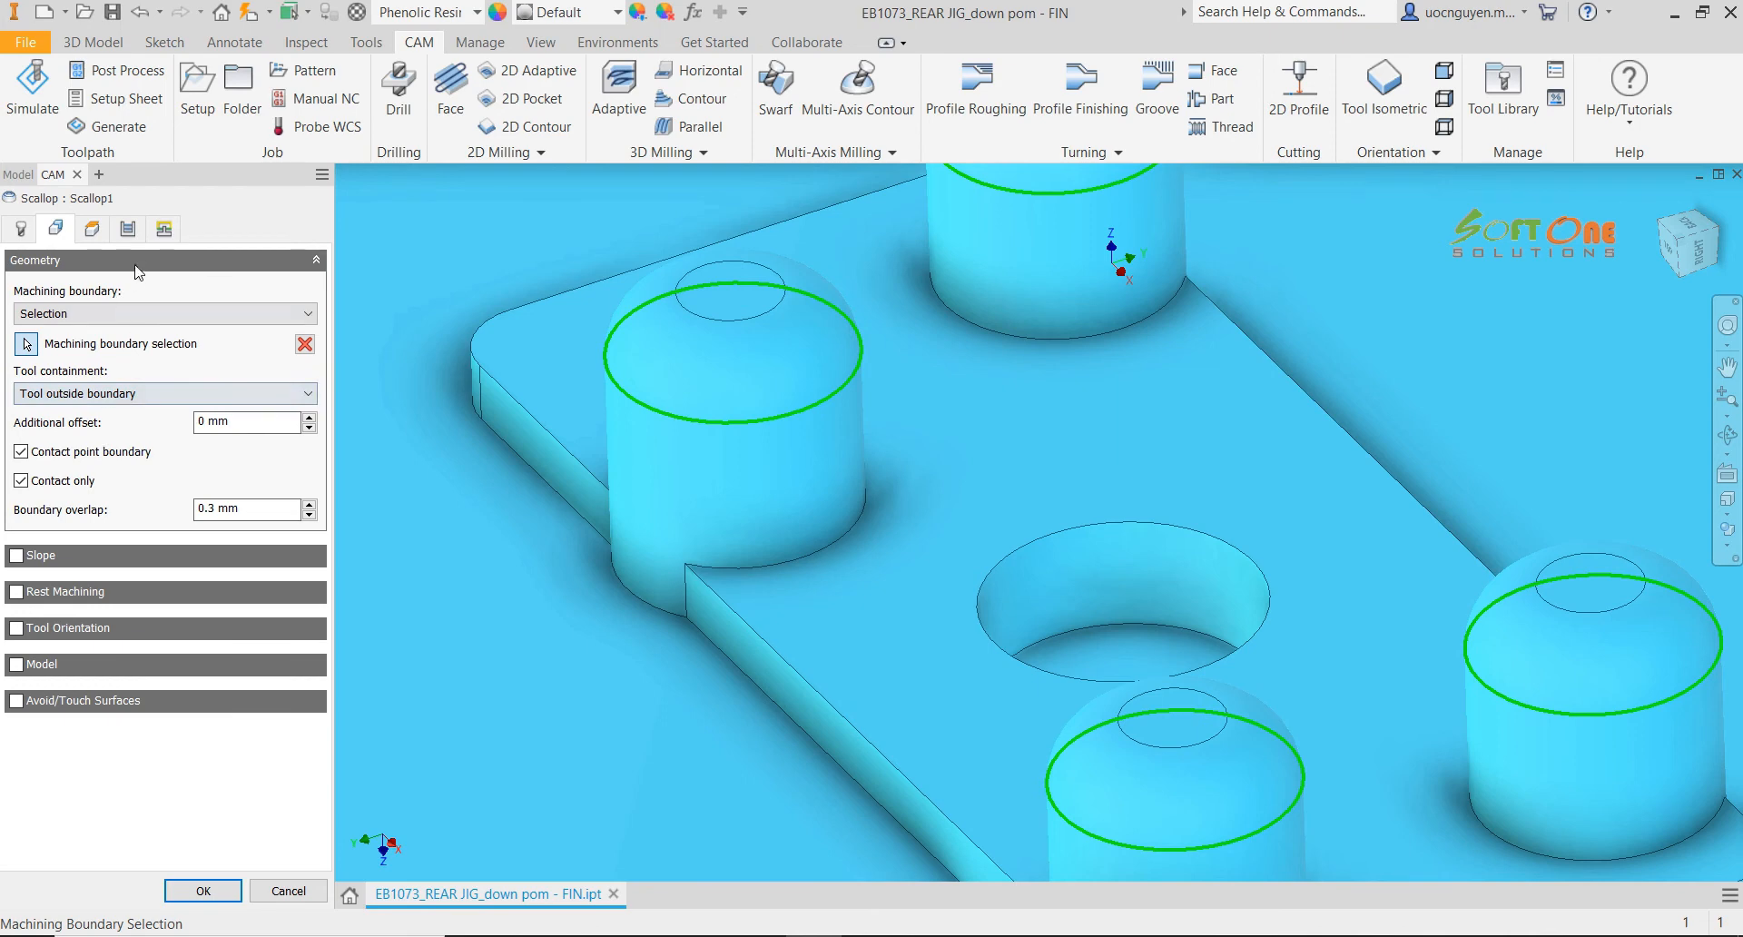
Set the scallop's bottom height offset to -1.5 mm and regenerate its toolpath
click(94, 230)
click(233, 684)
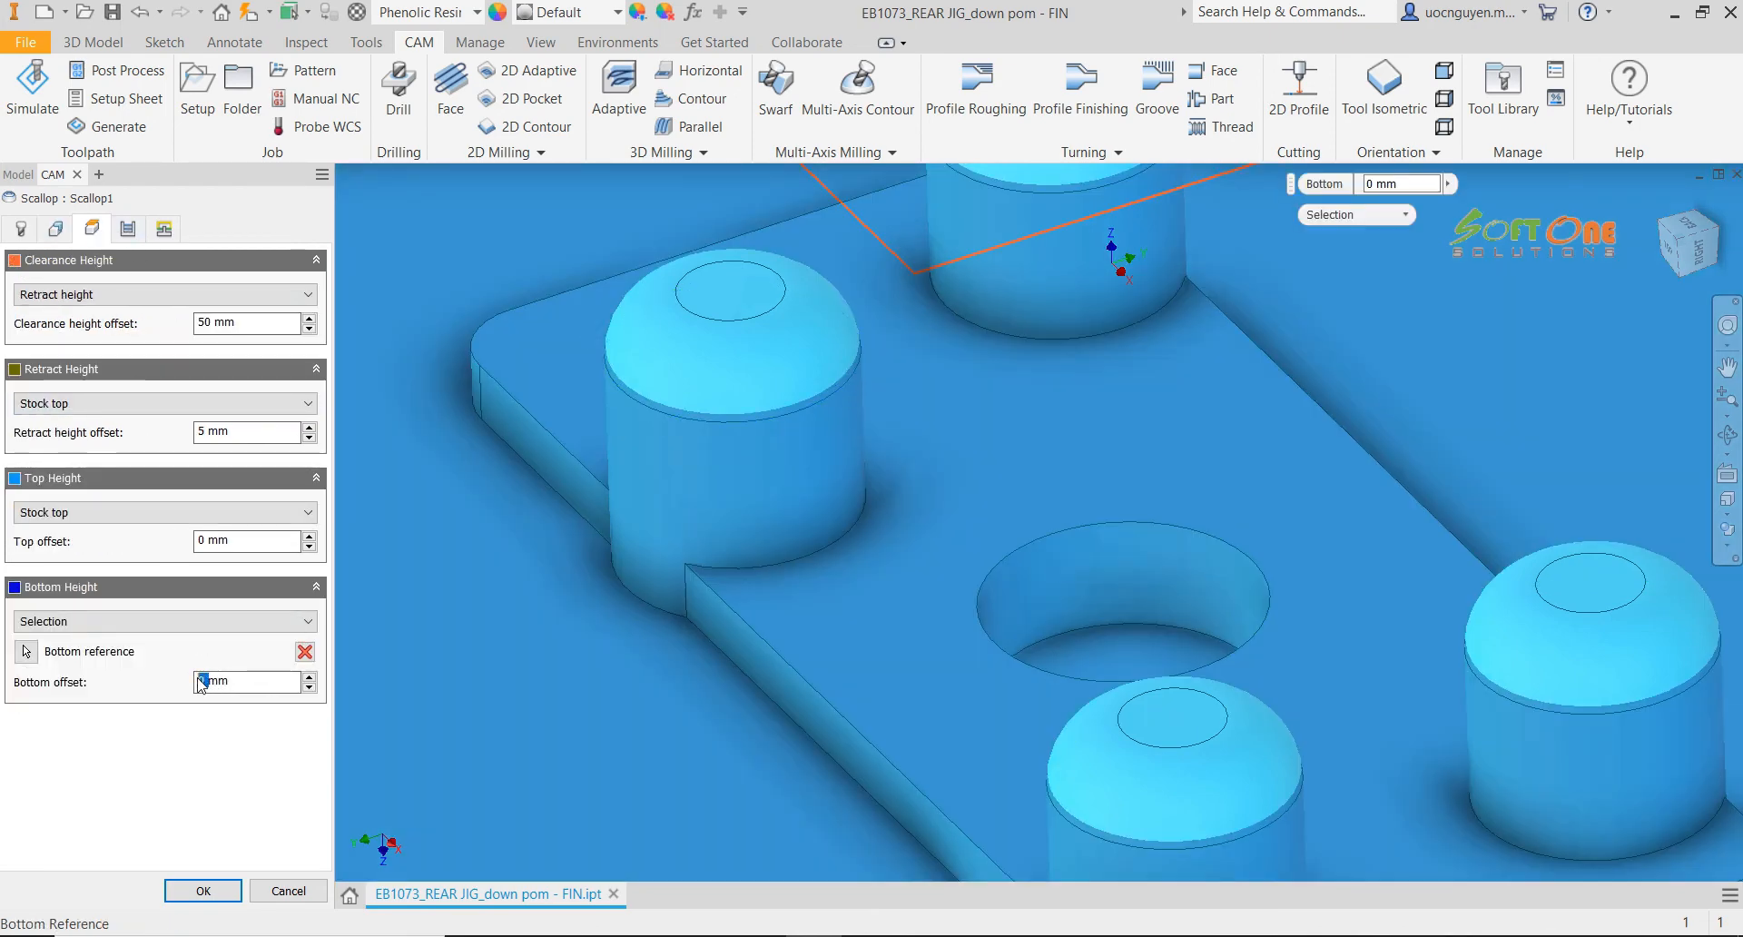
text(-1.5)
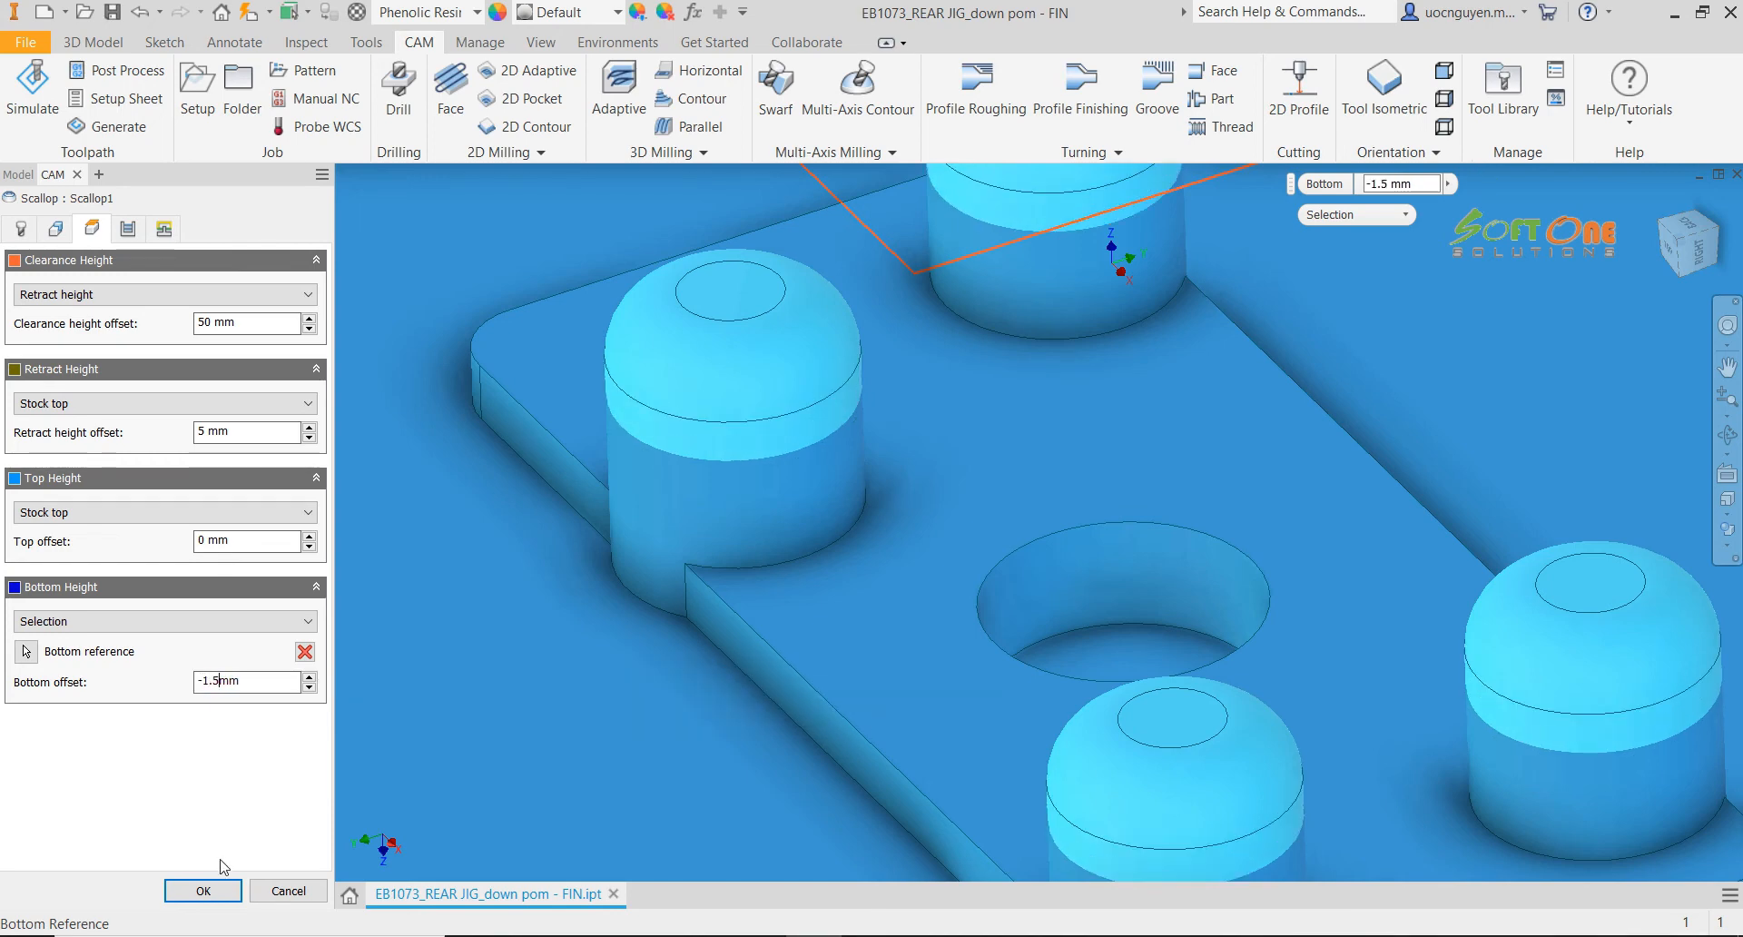
click(227, 894)
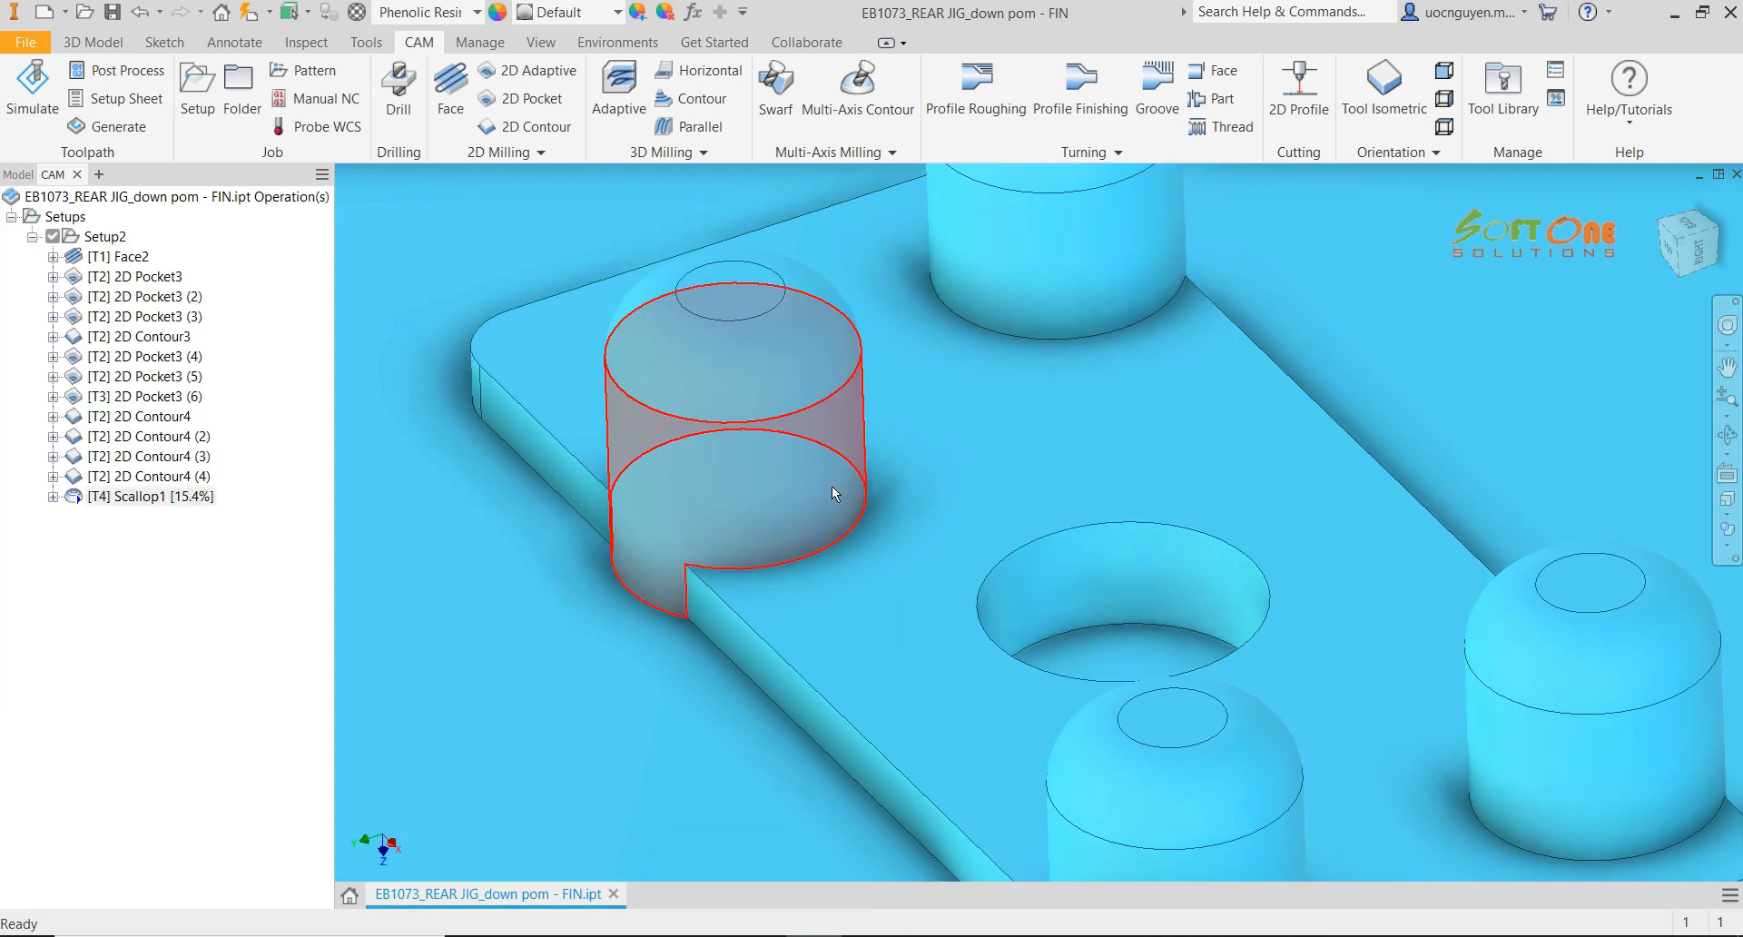
Simulate the regenerated scallop and check the tool position at the lead move near a pin's lower edge
shift+middle_drag(879, 463, 843, 506)
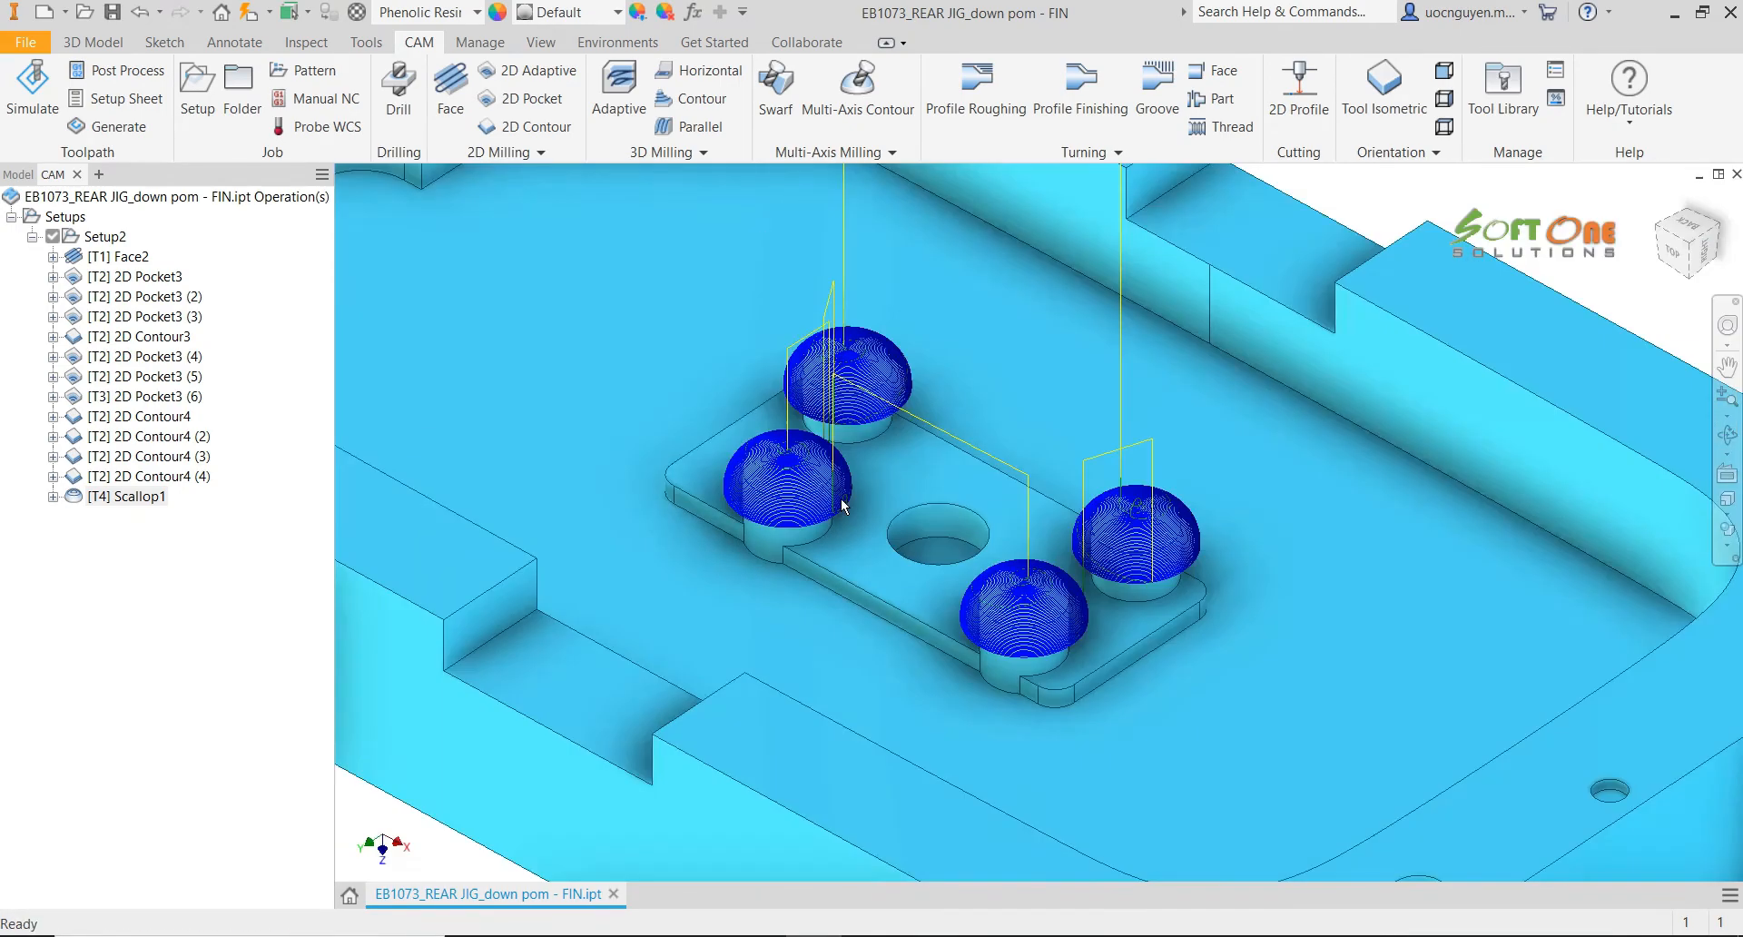
scroll(850, 499, up, 2)
scroll(798, 487, up, 4)
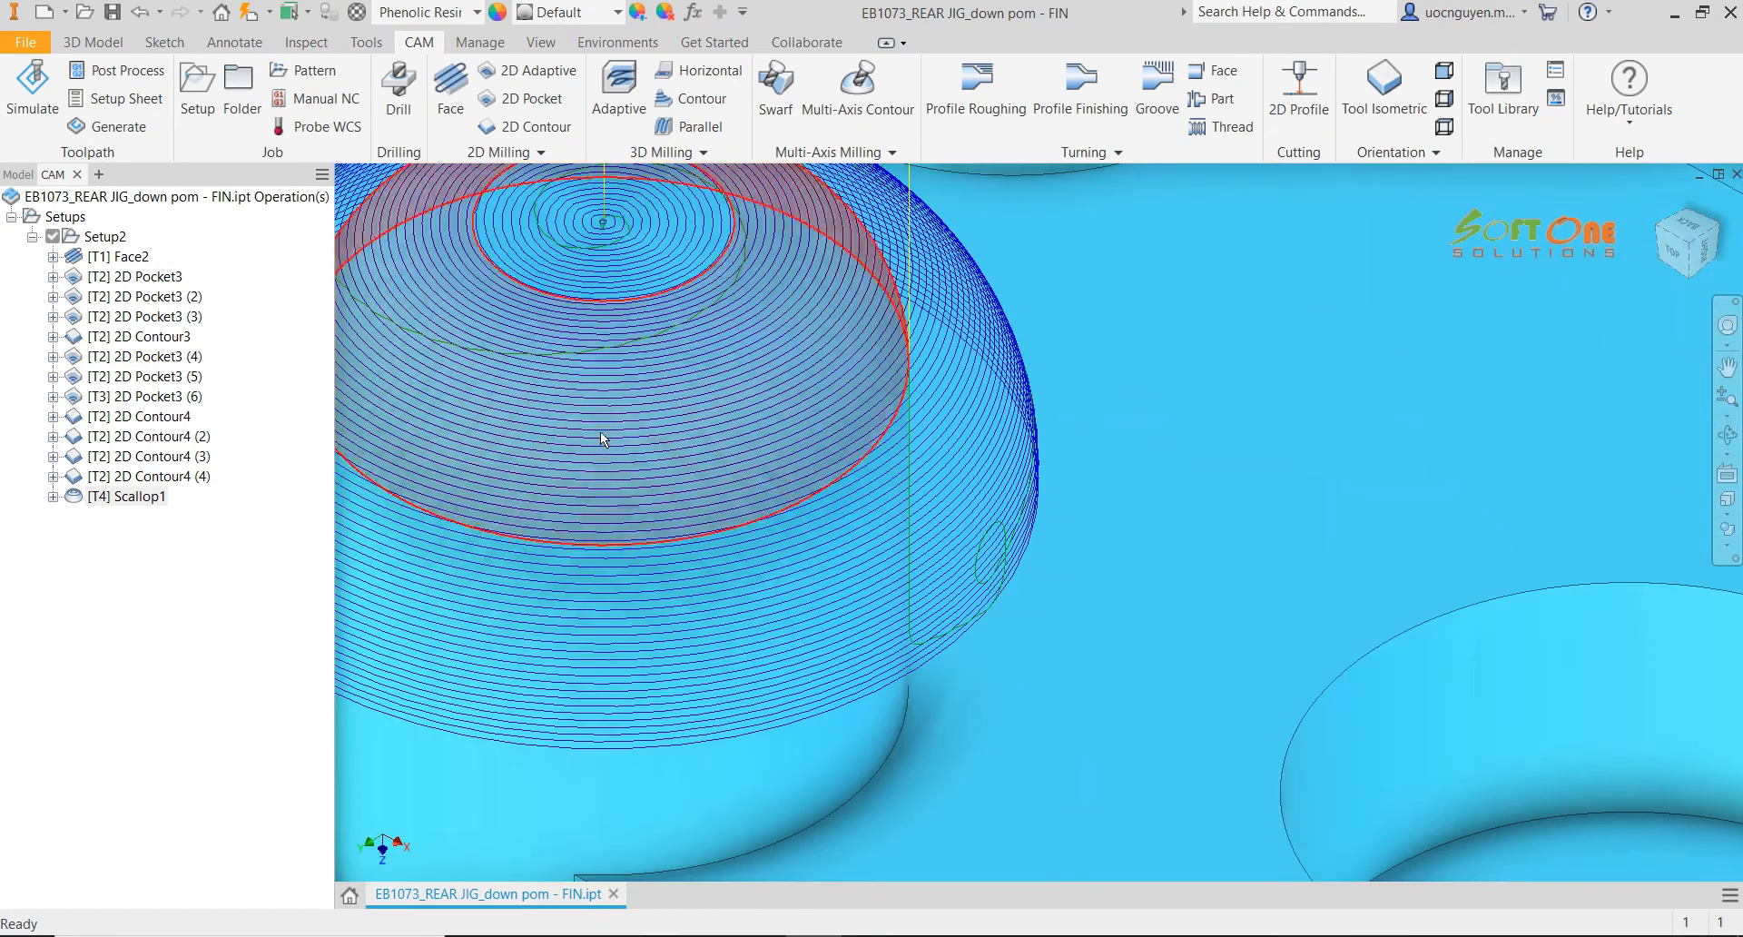
right_click(136, 497)
click(218, 385)
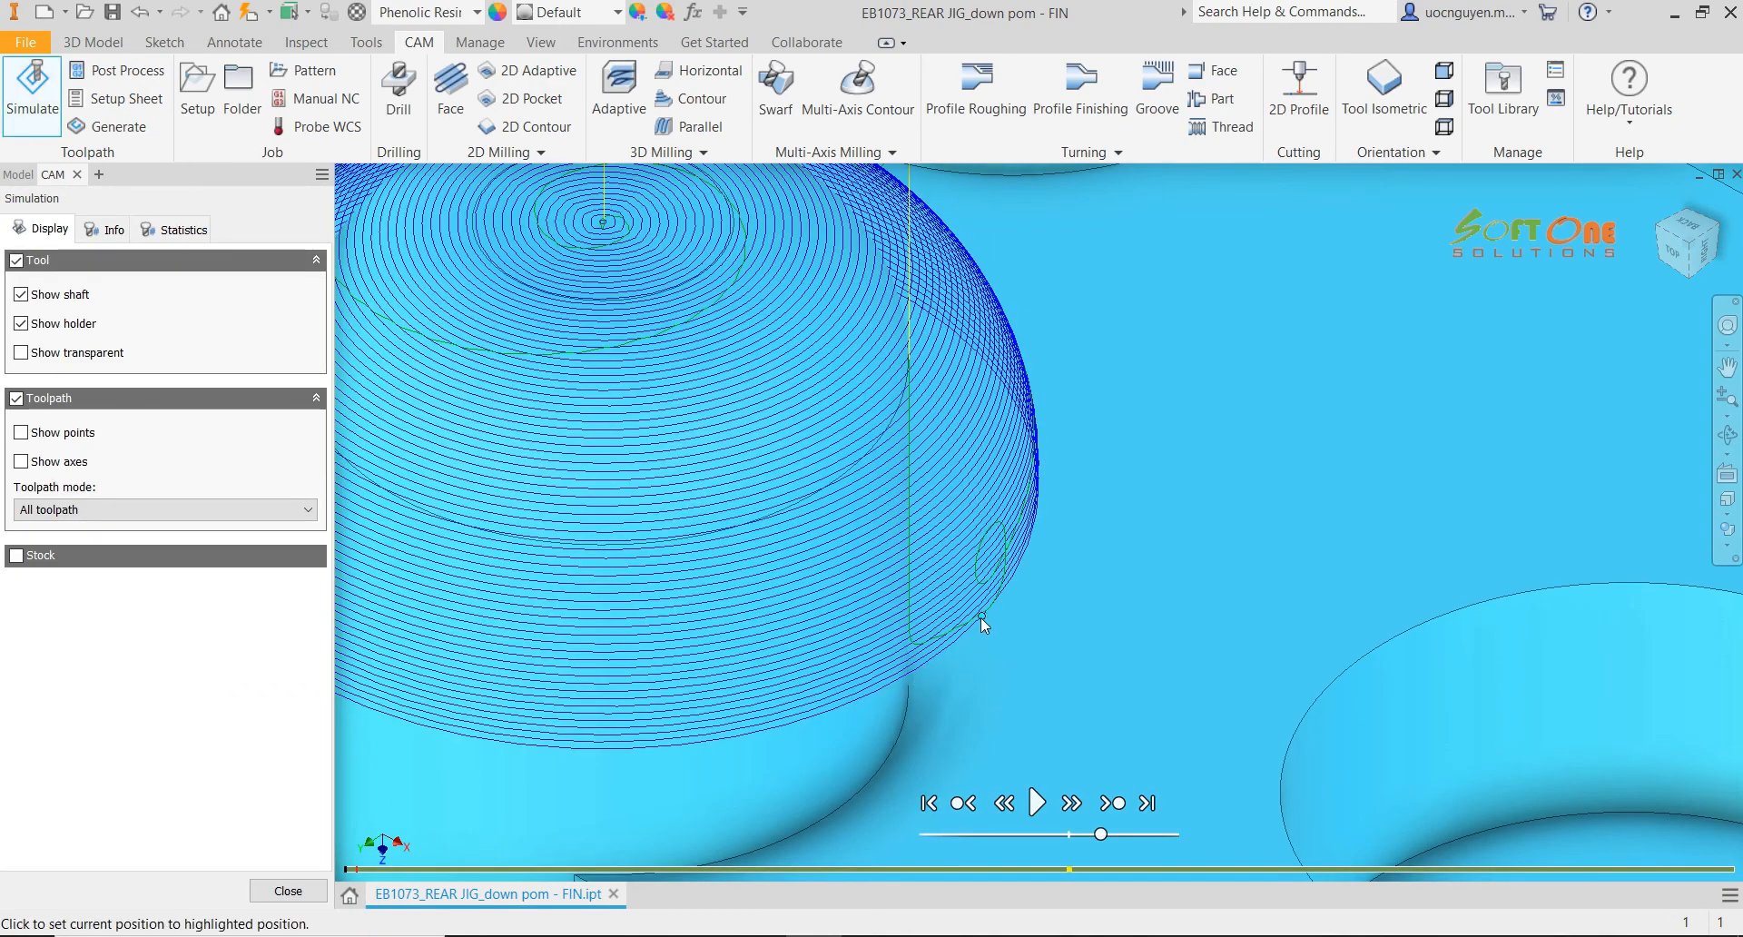
click(983, 623)
shift+middle_drag(988, 619, 920, 531)
scroll(826, 572, down, 5)
click(288, 892)
scroll(837, 561, down, 2)
scroll(919, 531, down, 4)
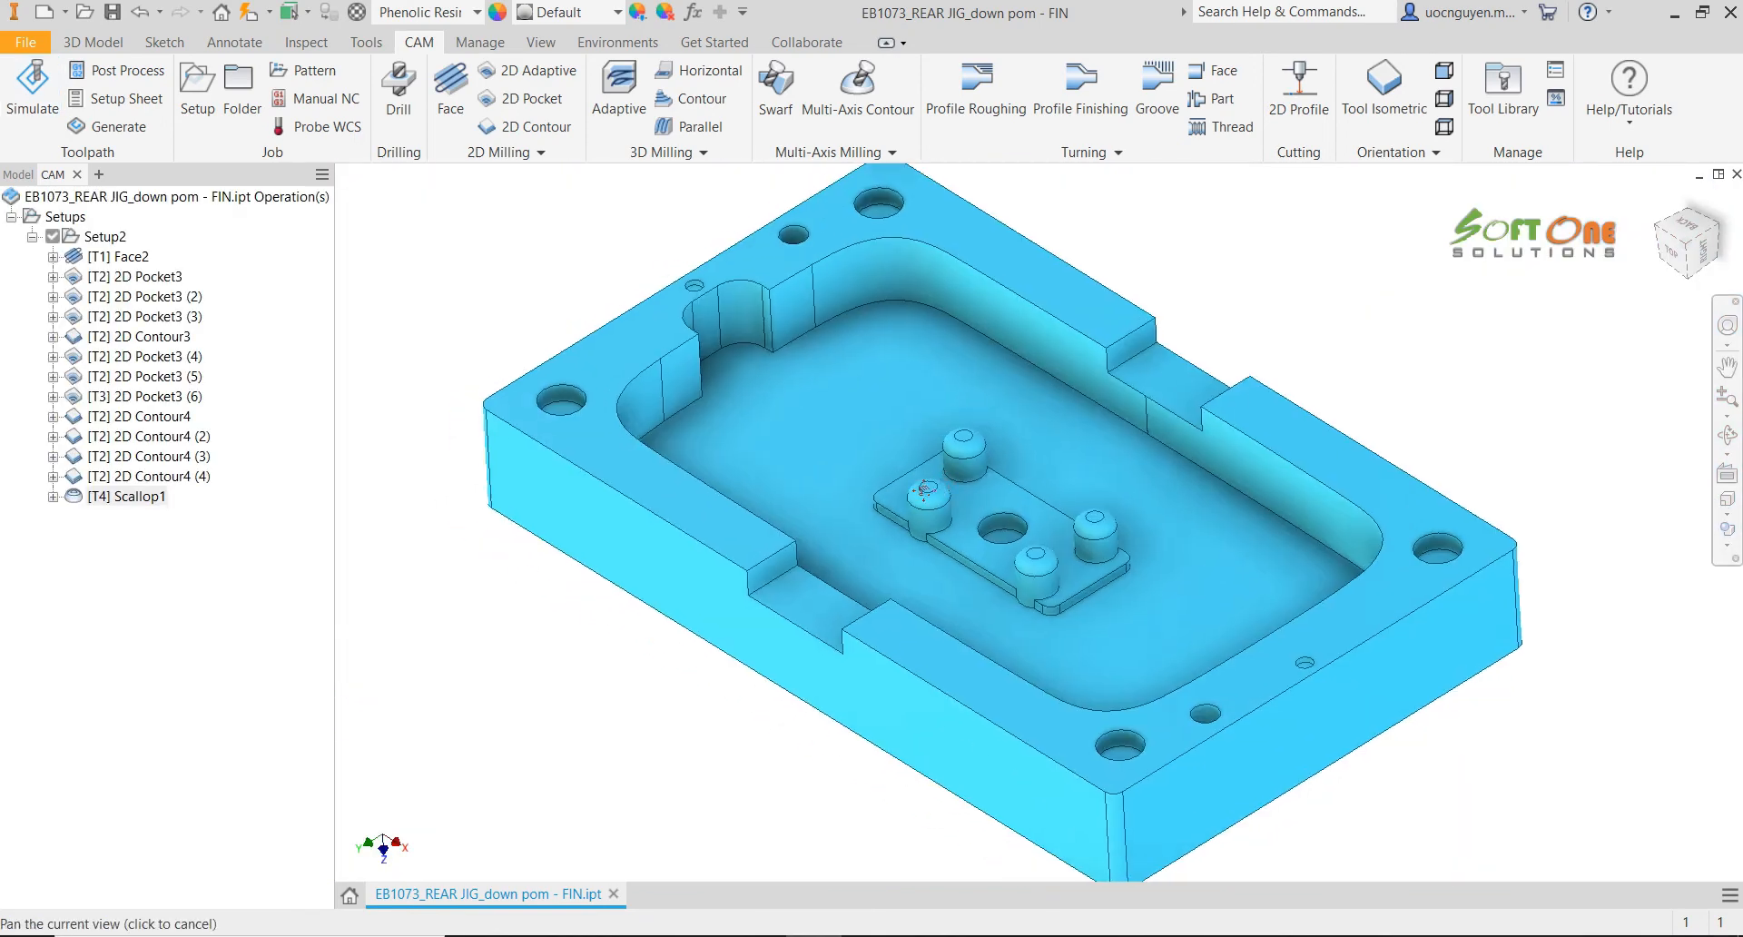
Start a simulation of all Setup2 operations with the toolpath hidden and the stock shown
click(107, 238)
right_click(107, 239)
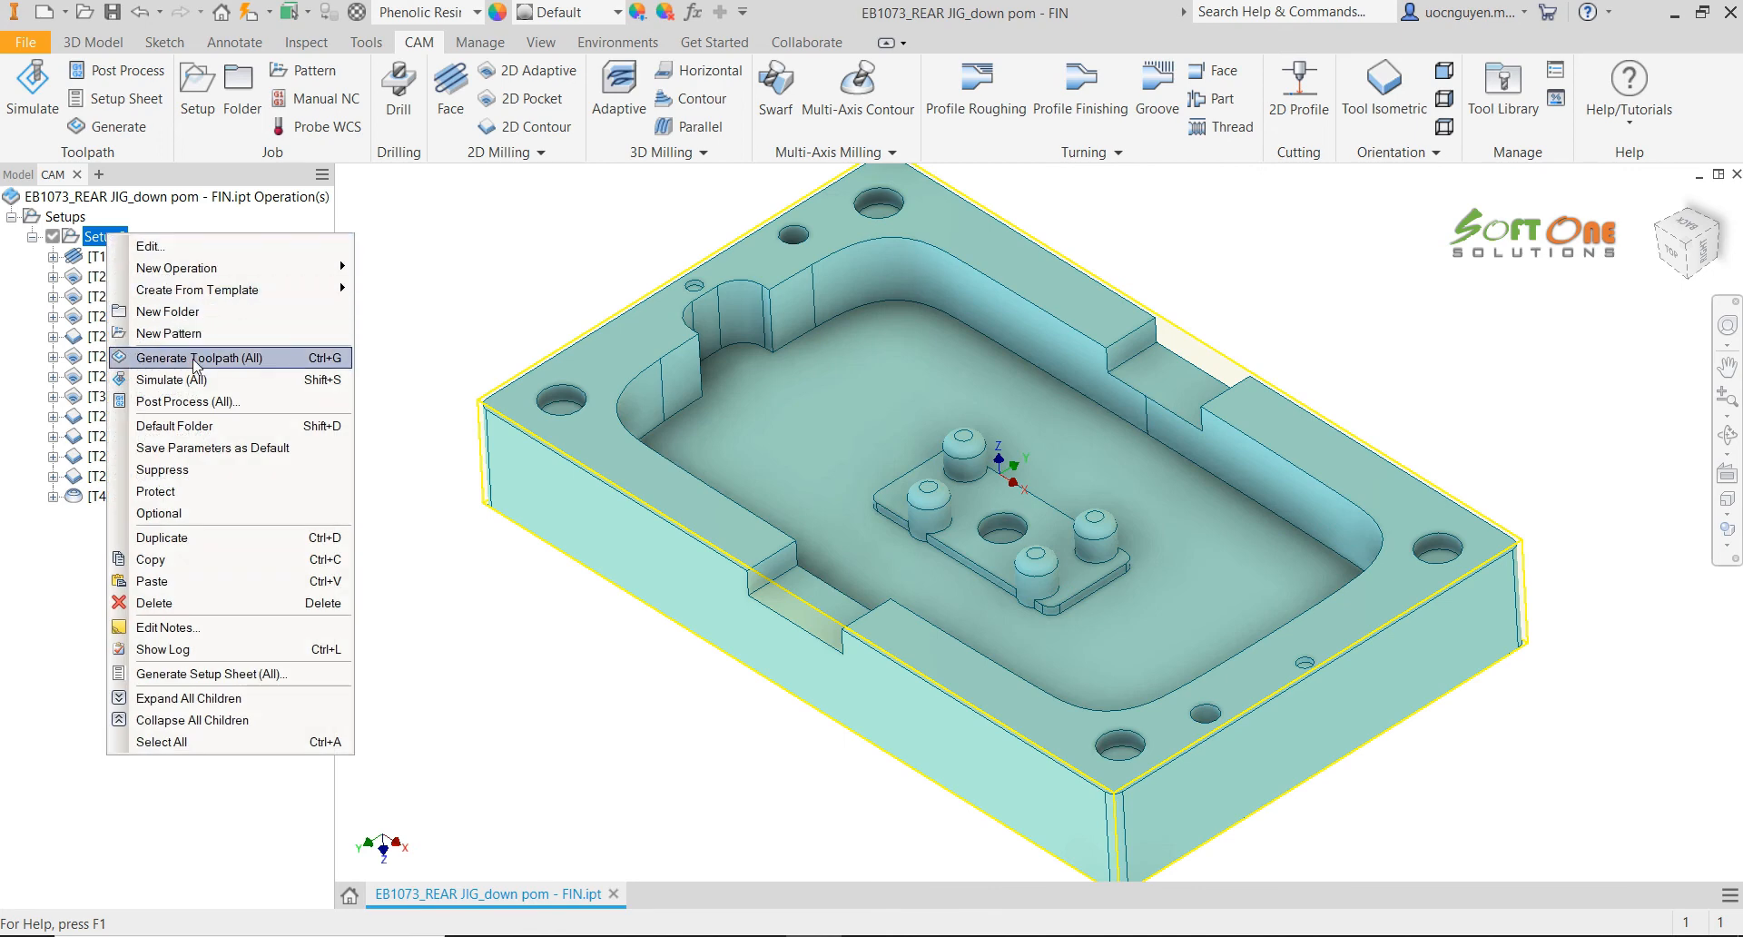
click(205, 381)
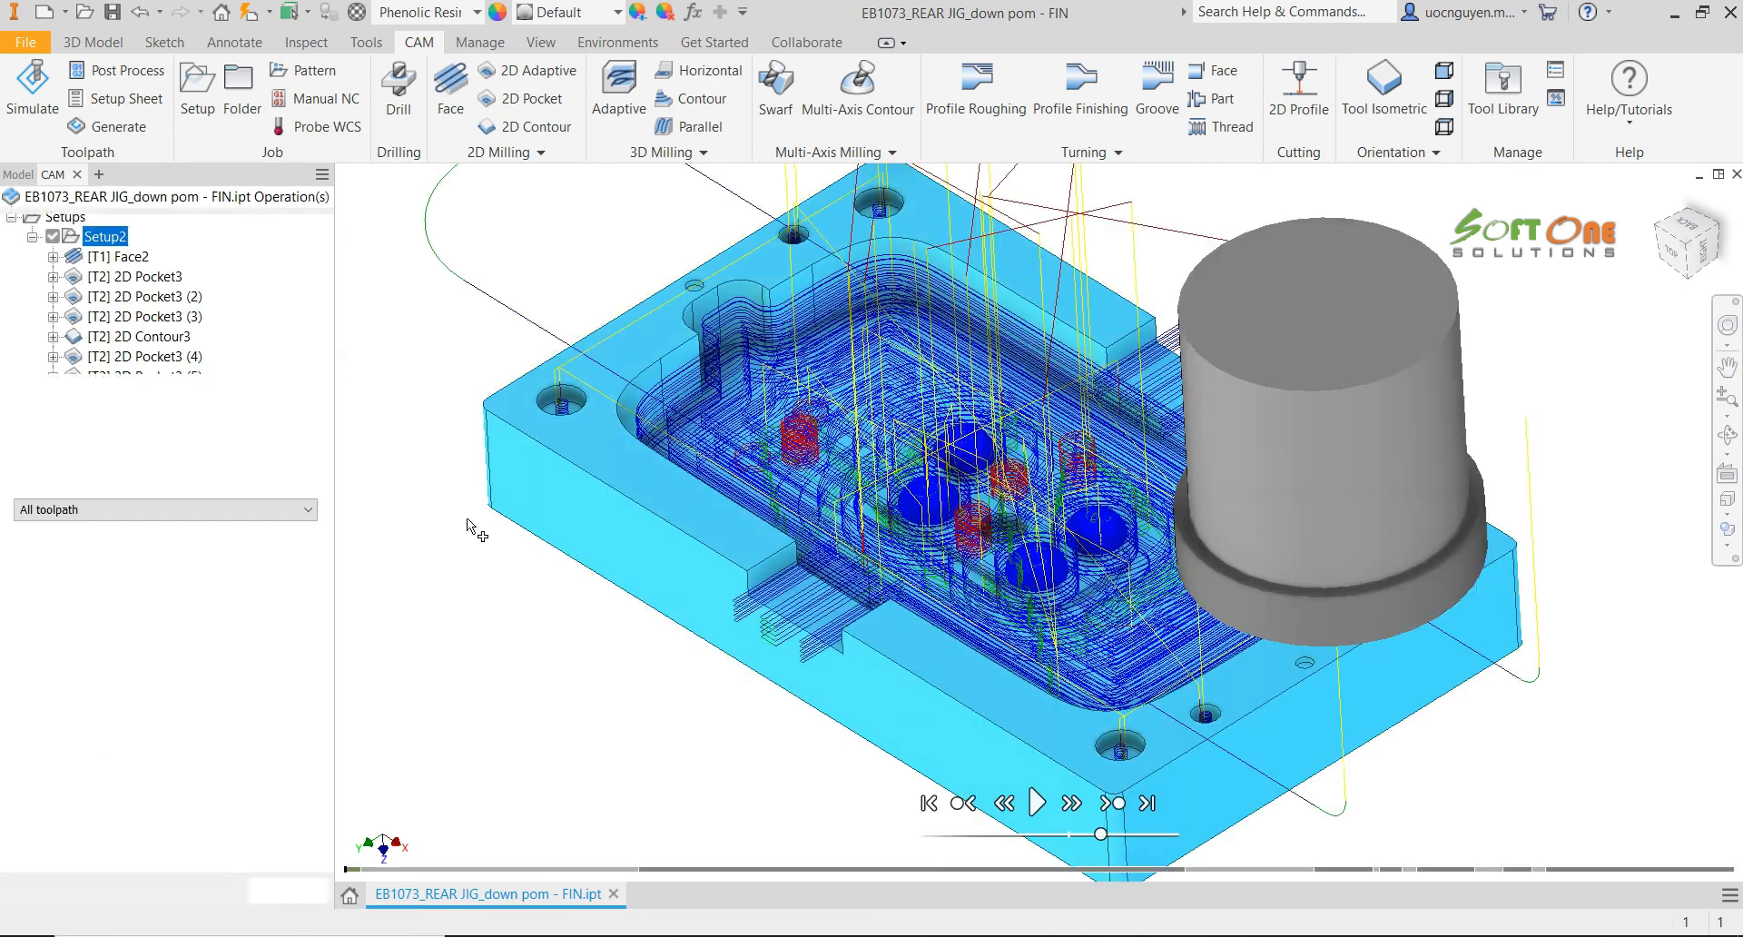
click(16, 399)
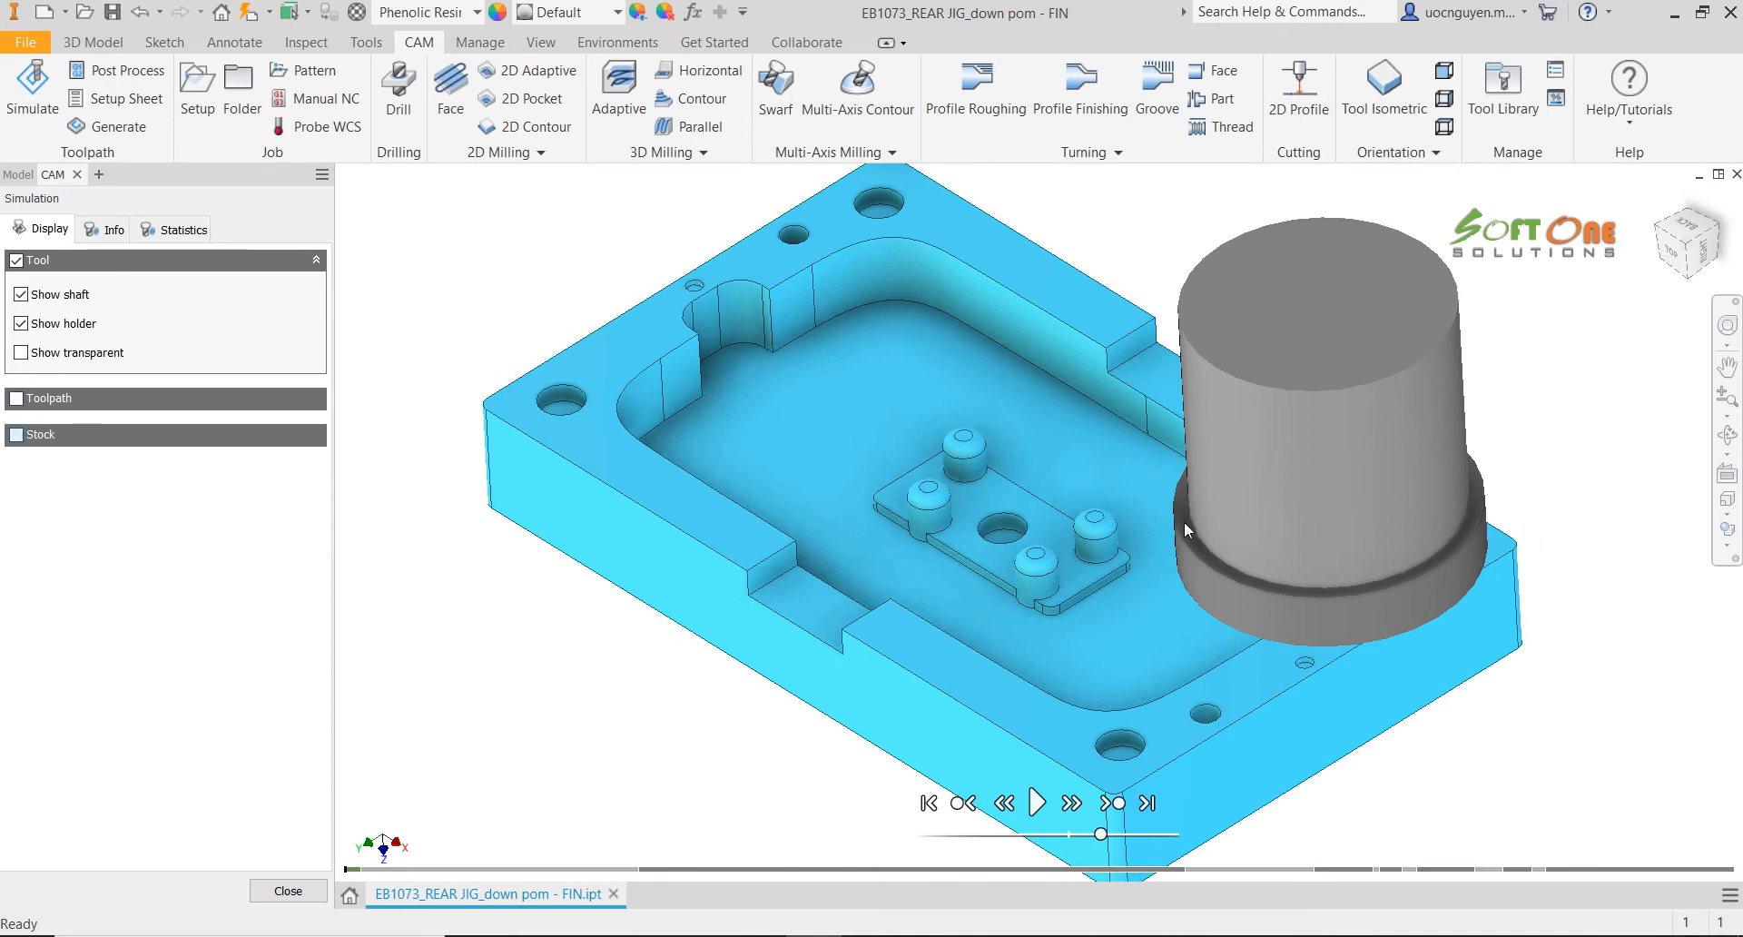
mouse_move(1202, 520)
middle_down()
mouse_move(1229, 509)
mouse_move(1155, 510)
mouse_move(1183, 517)
middle_up()
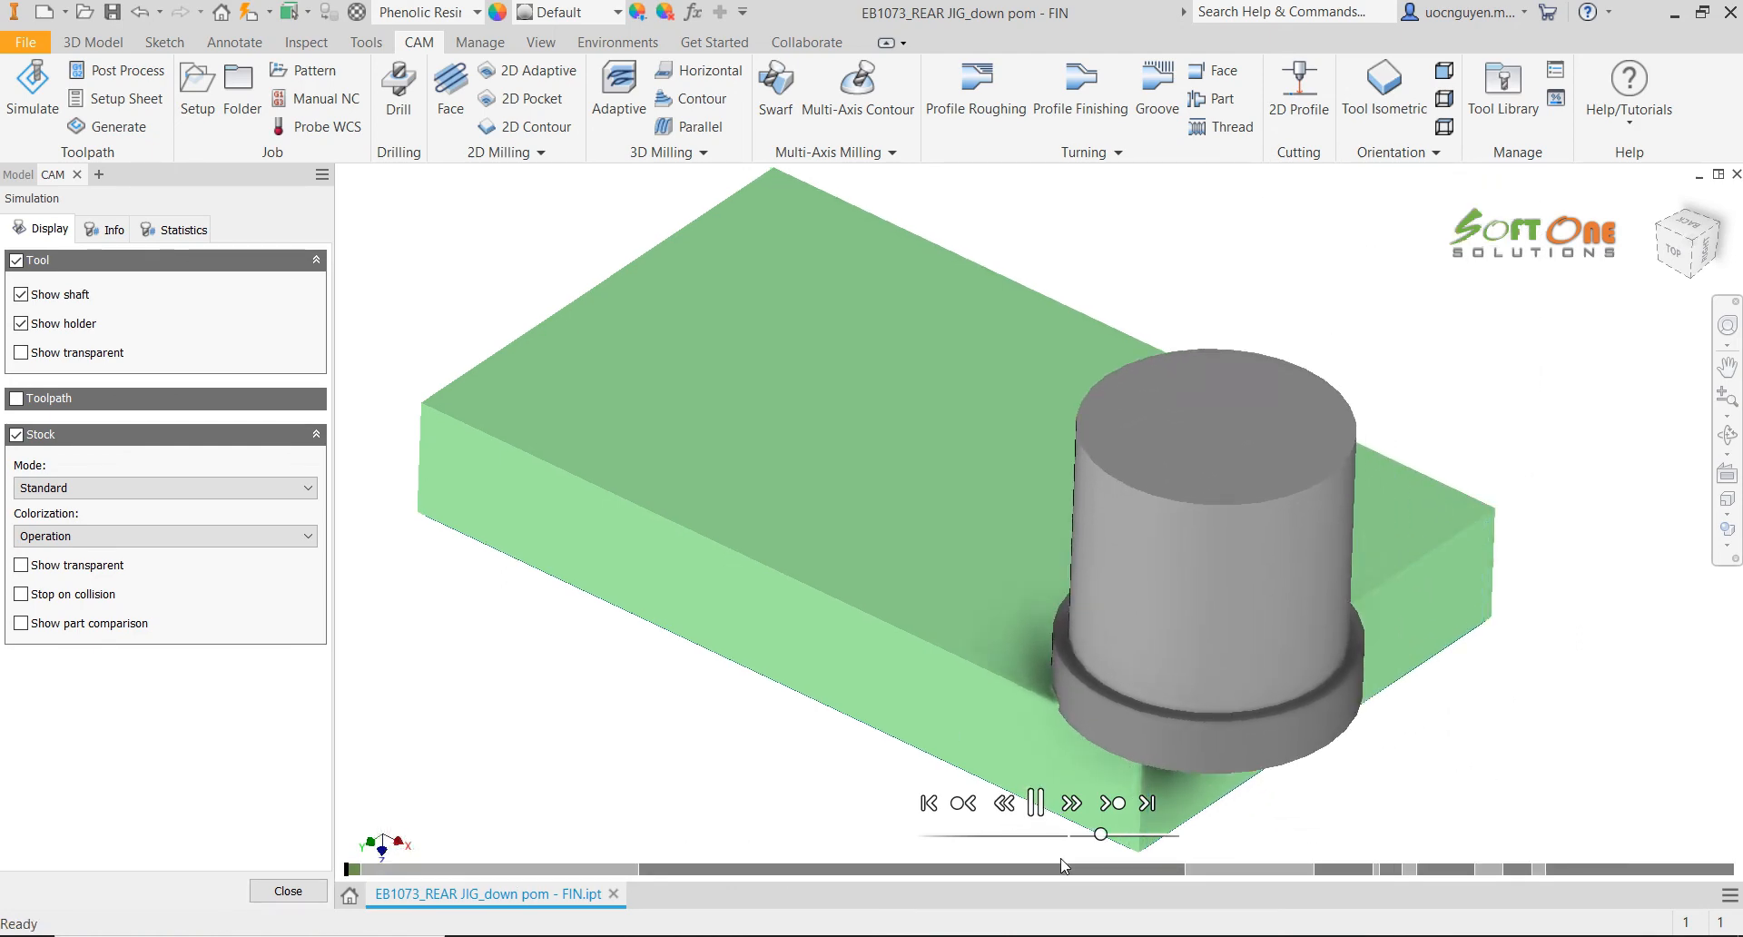
Play the Setup2 stock simulation through the scallop on the pins, varying the playback speed, and close it
drag(1101, 835, 1133, 835)
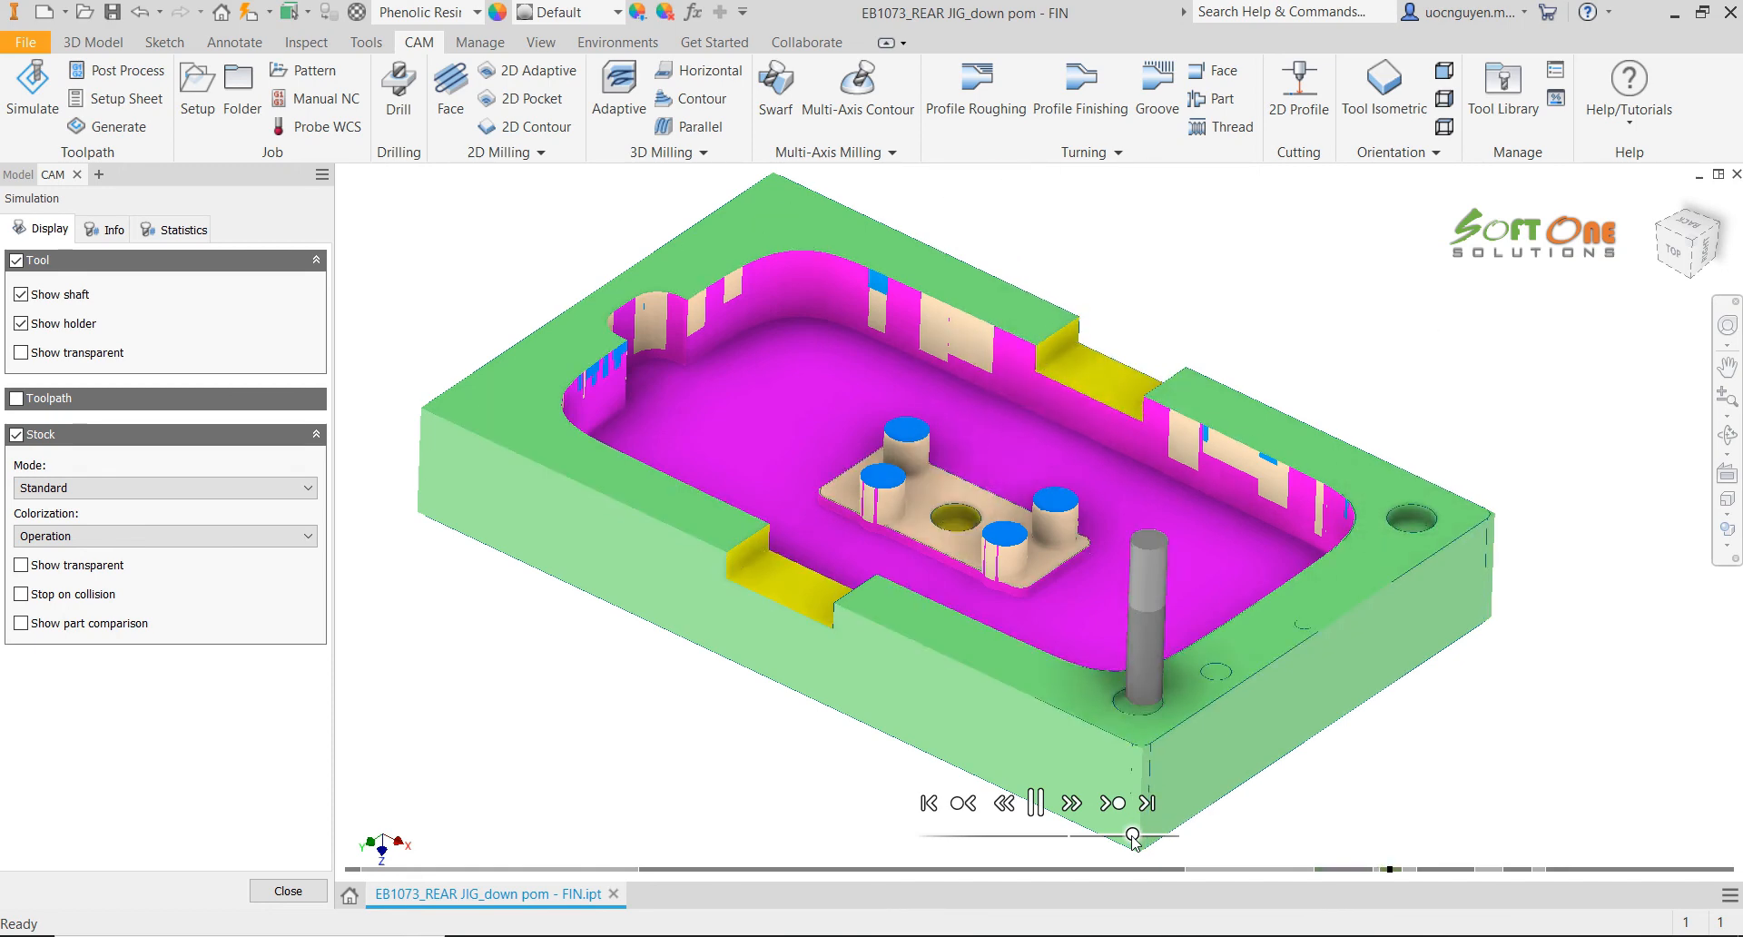
drag(1133, 833, 1099, 839)
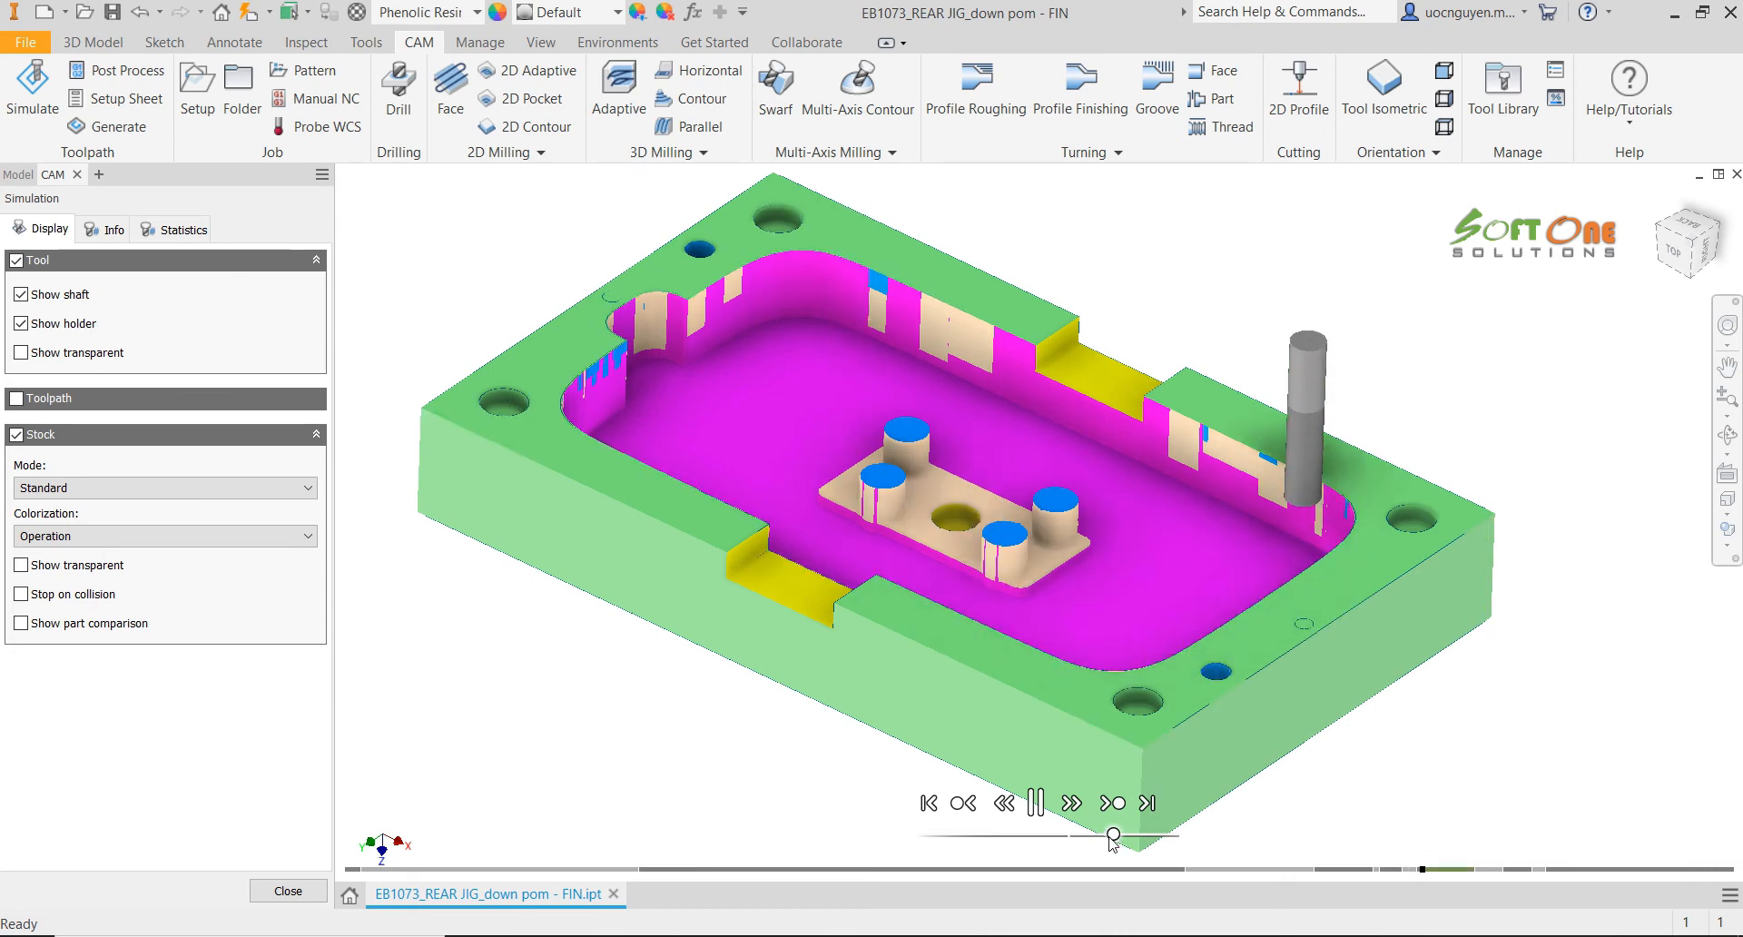
drag(1116, 837, 1110, 837)
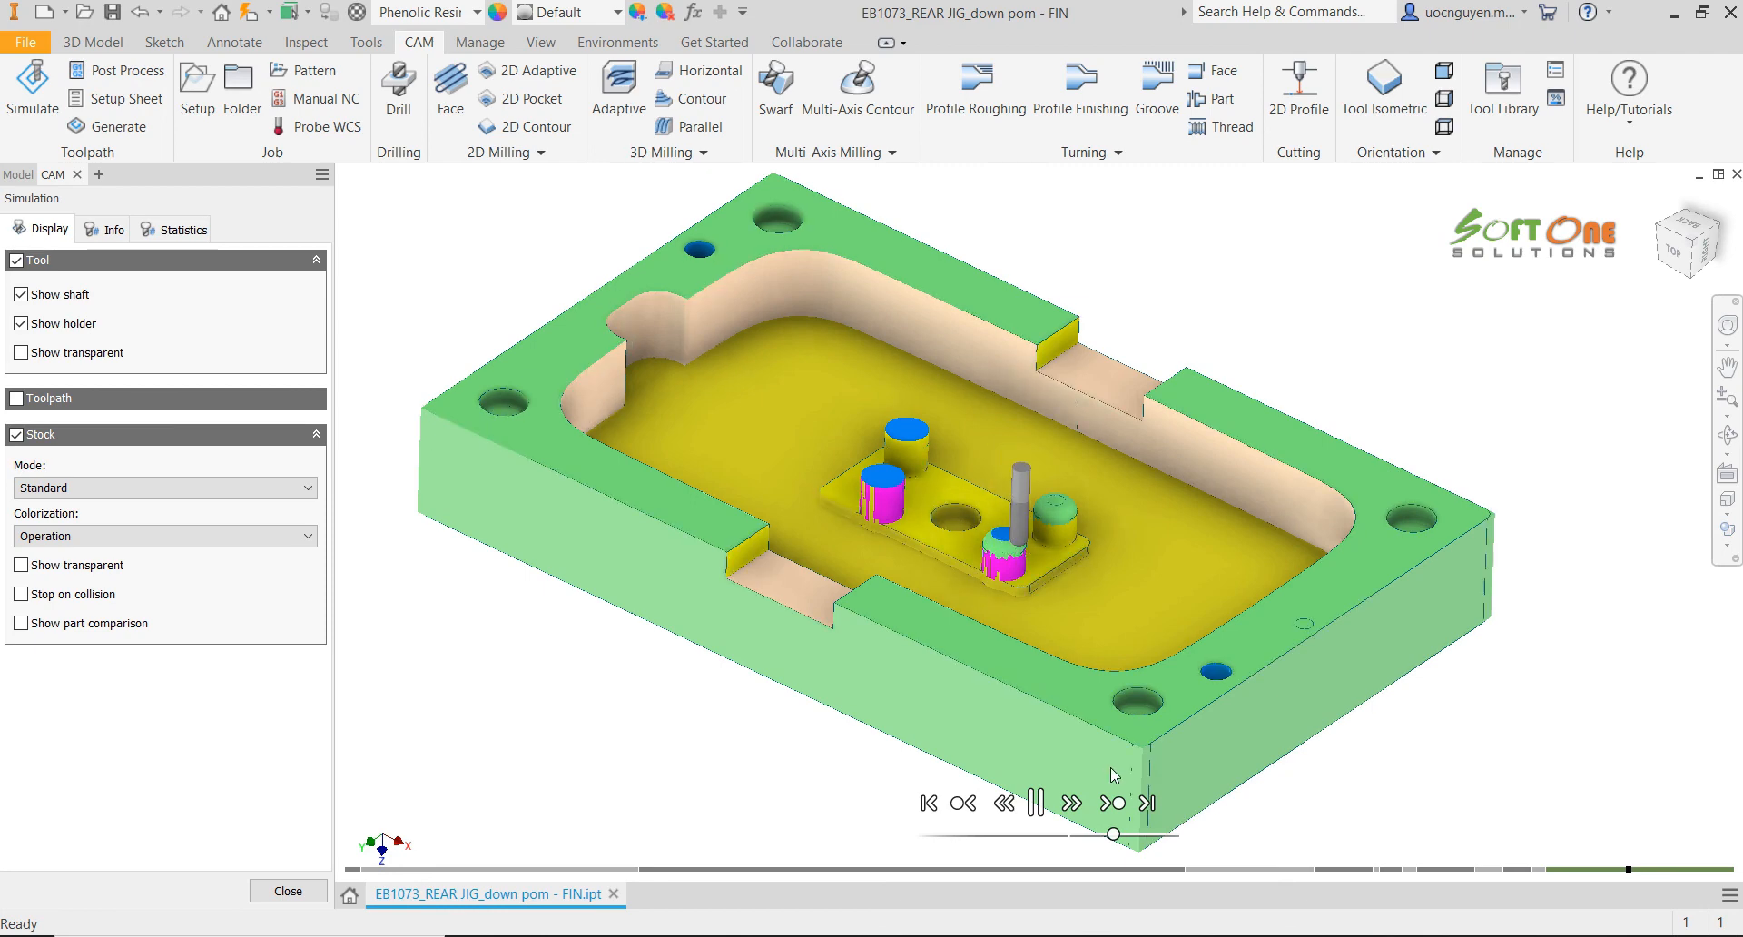
drag(1123, 835, 1158, 839)
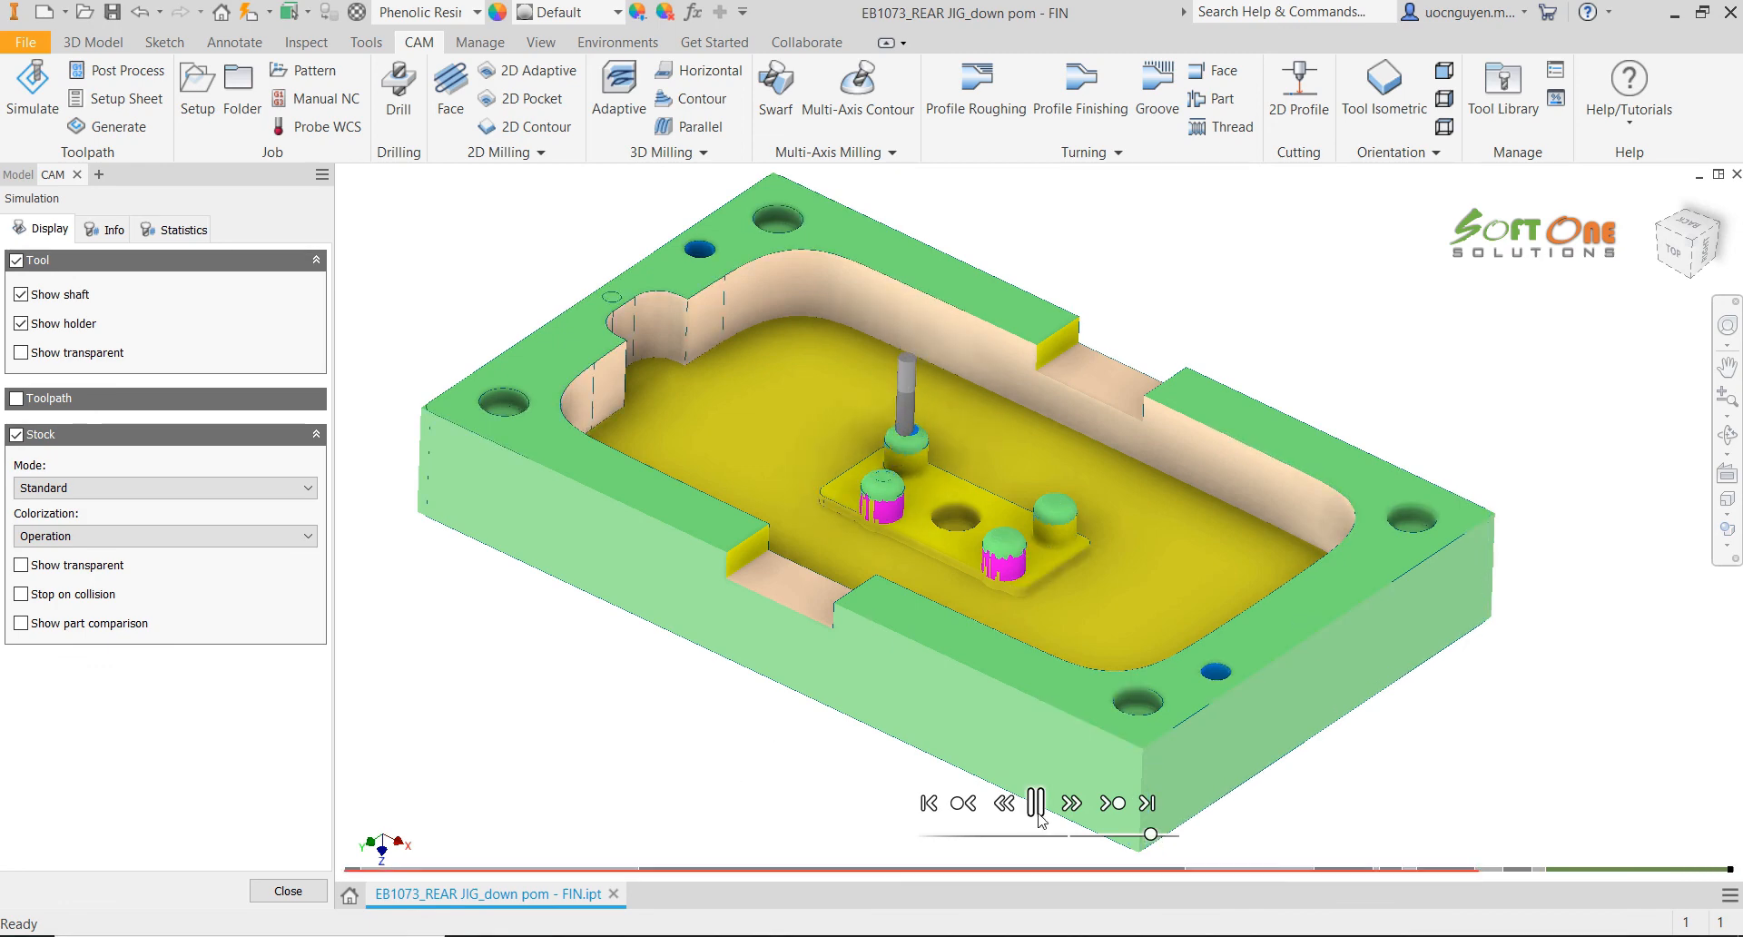
click(288, 891)
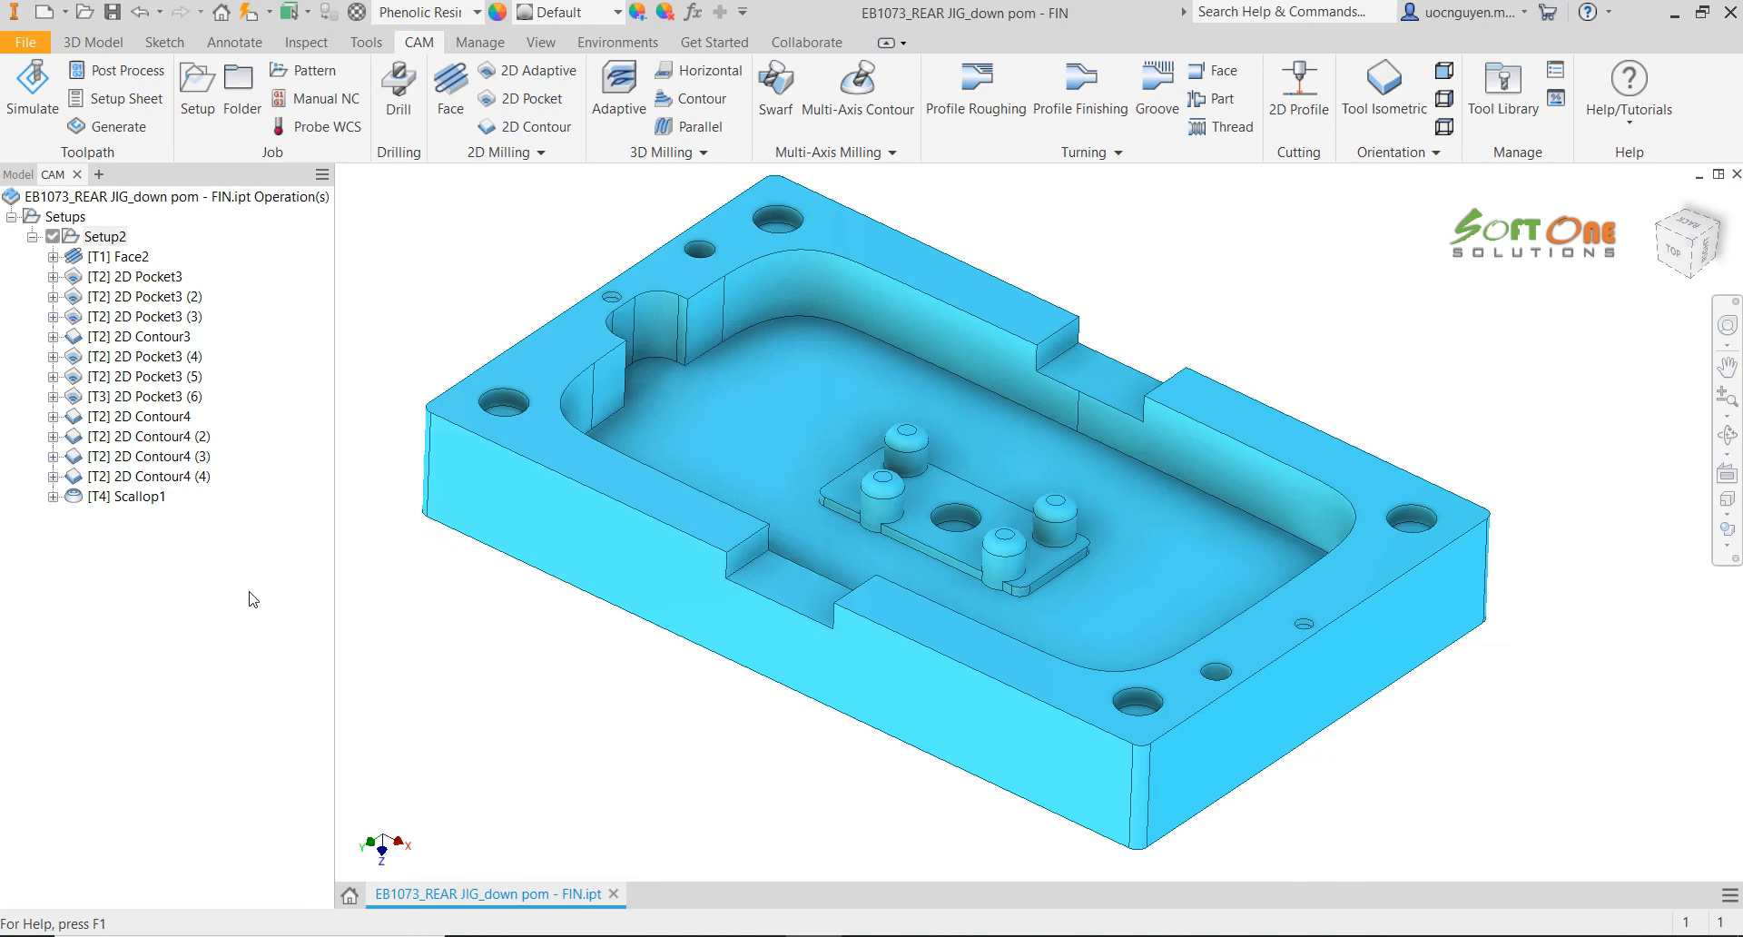
Examine the scallop toolpath and its linking moves around the four pin domes
click(136, 496)
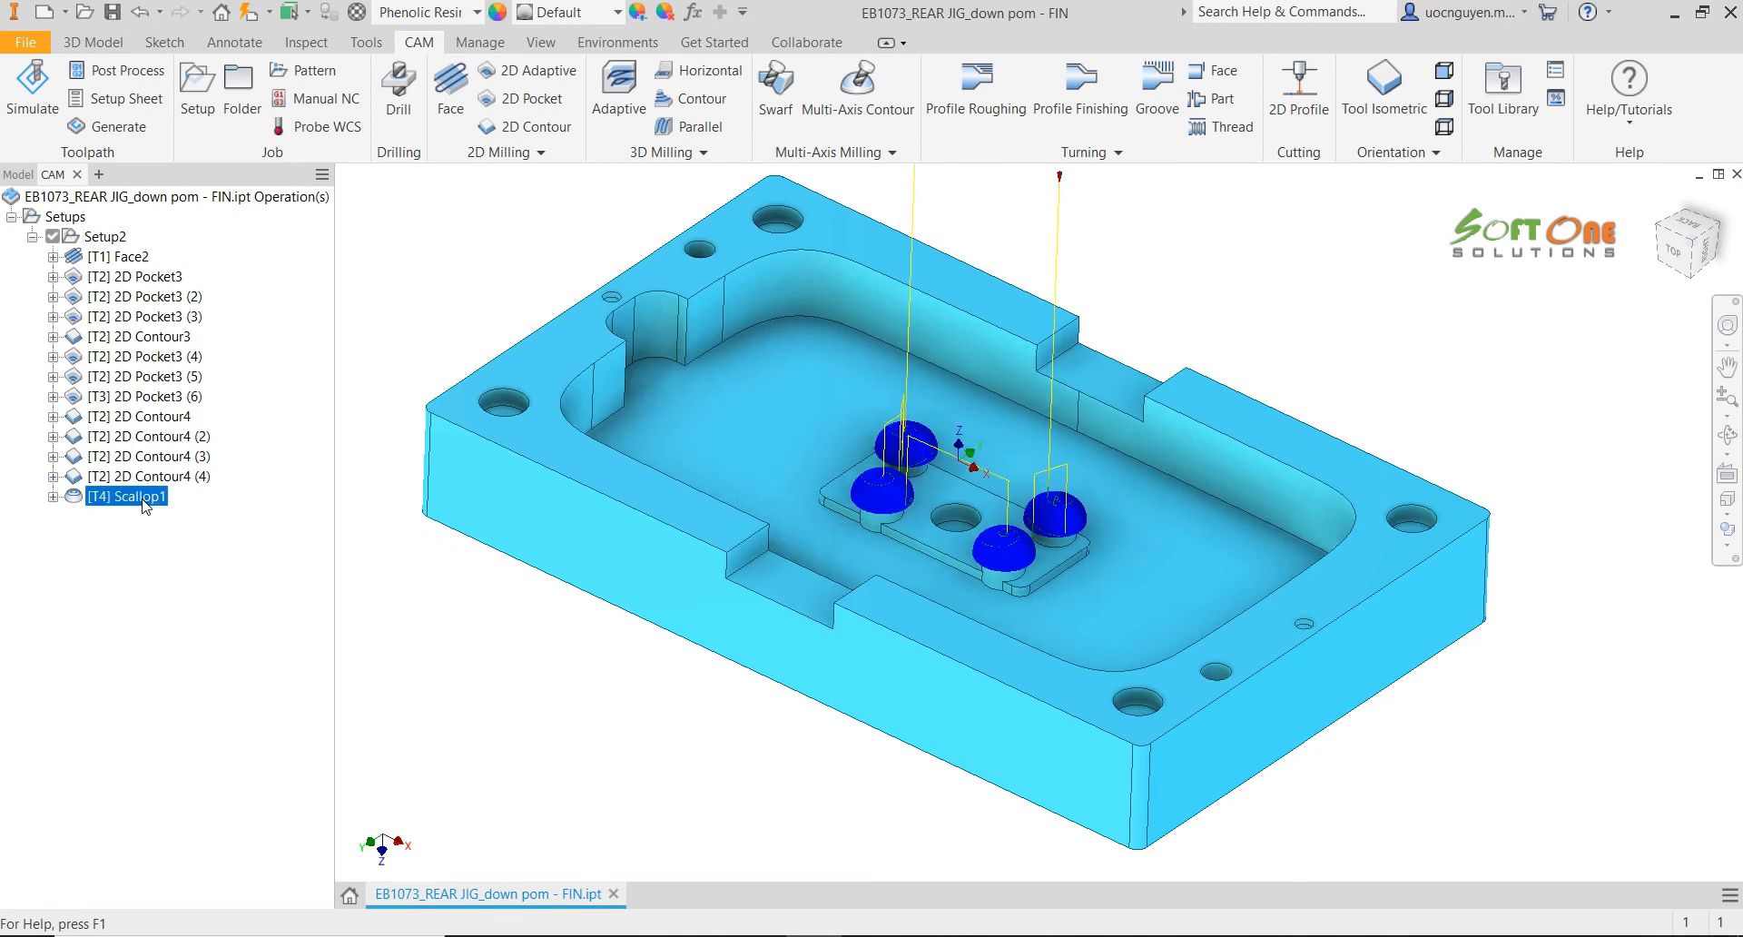
right_click(145, 506)
click(693, 662)
scroll(963, 495, down, 5)
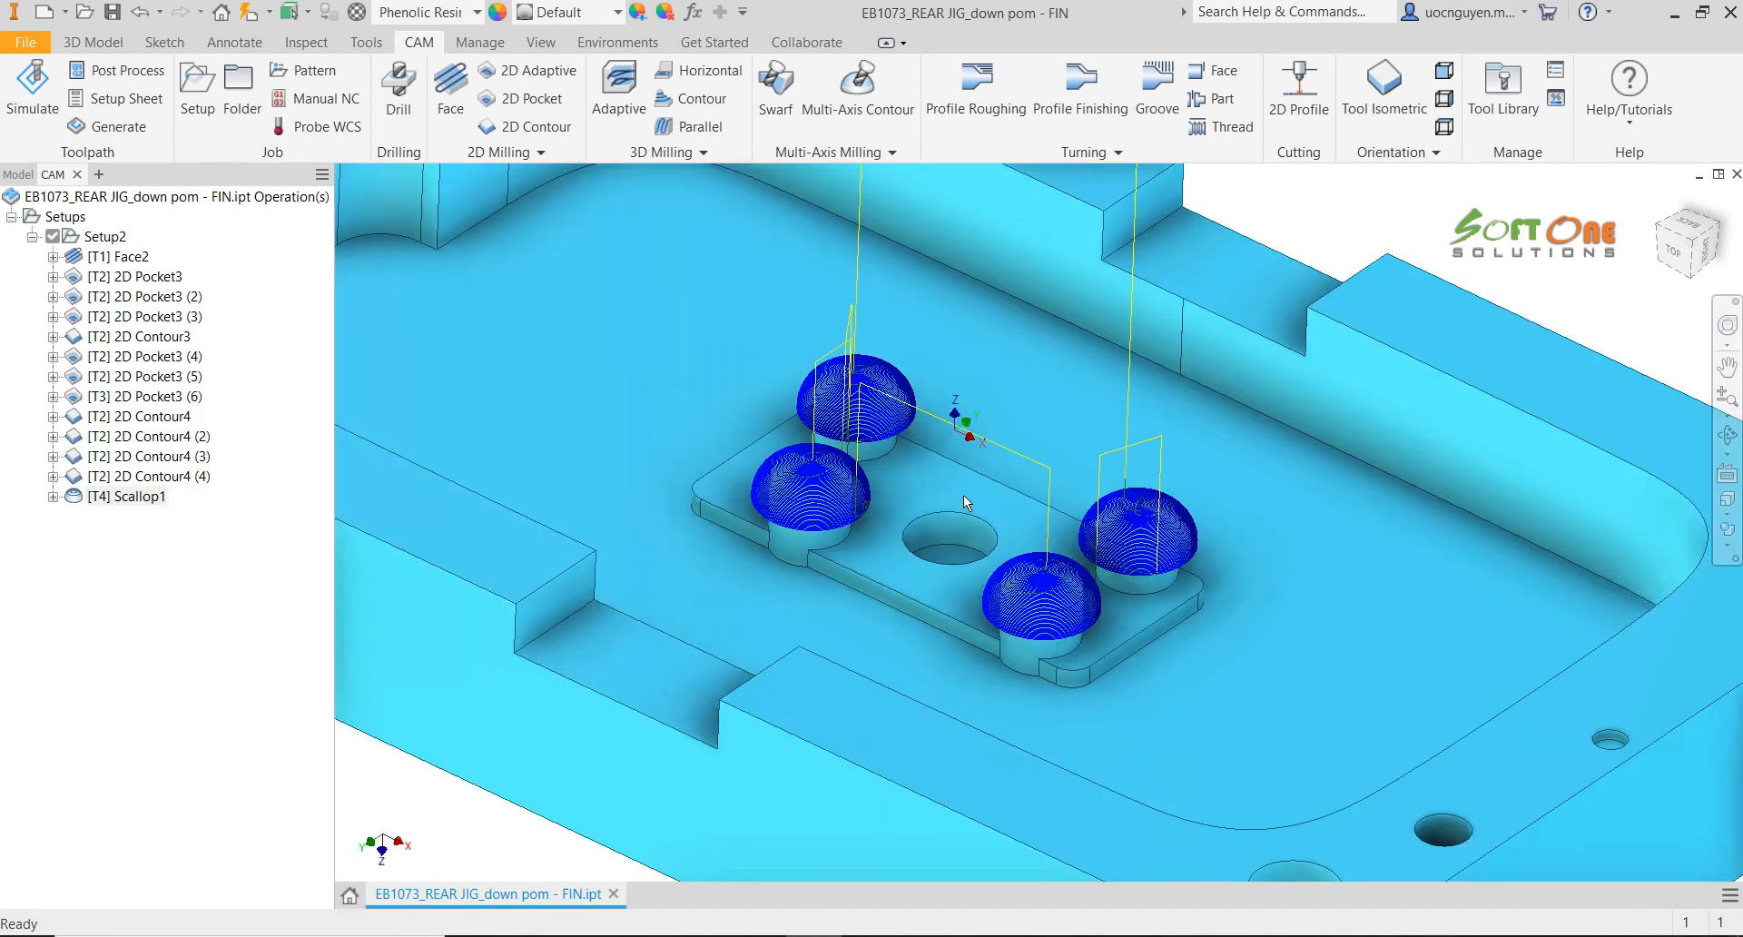
shift+middle_drag(966, 503, 1062, 645)
shift+middle_drag(931, 614, 920, 597)
Edit the Scallop1 passes to link from inside to outside with the inside/outside direction set to Inside -> out, and regenerate the toolpath
right_click(139, 502)
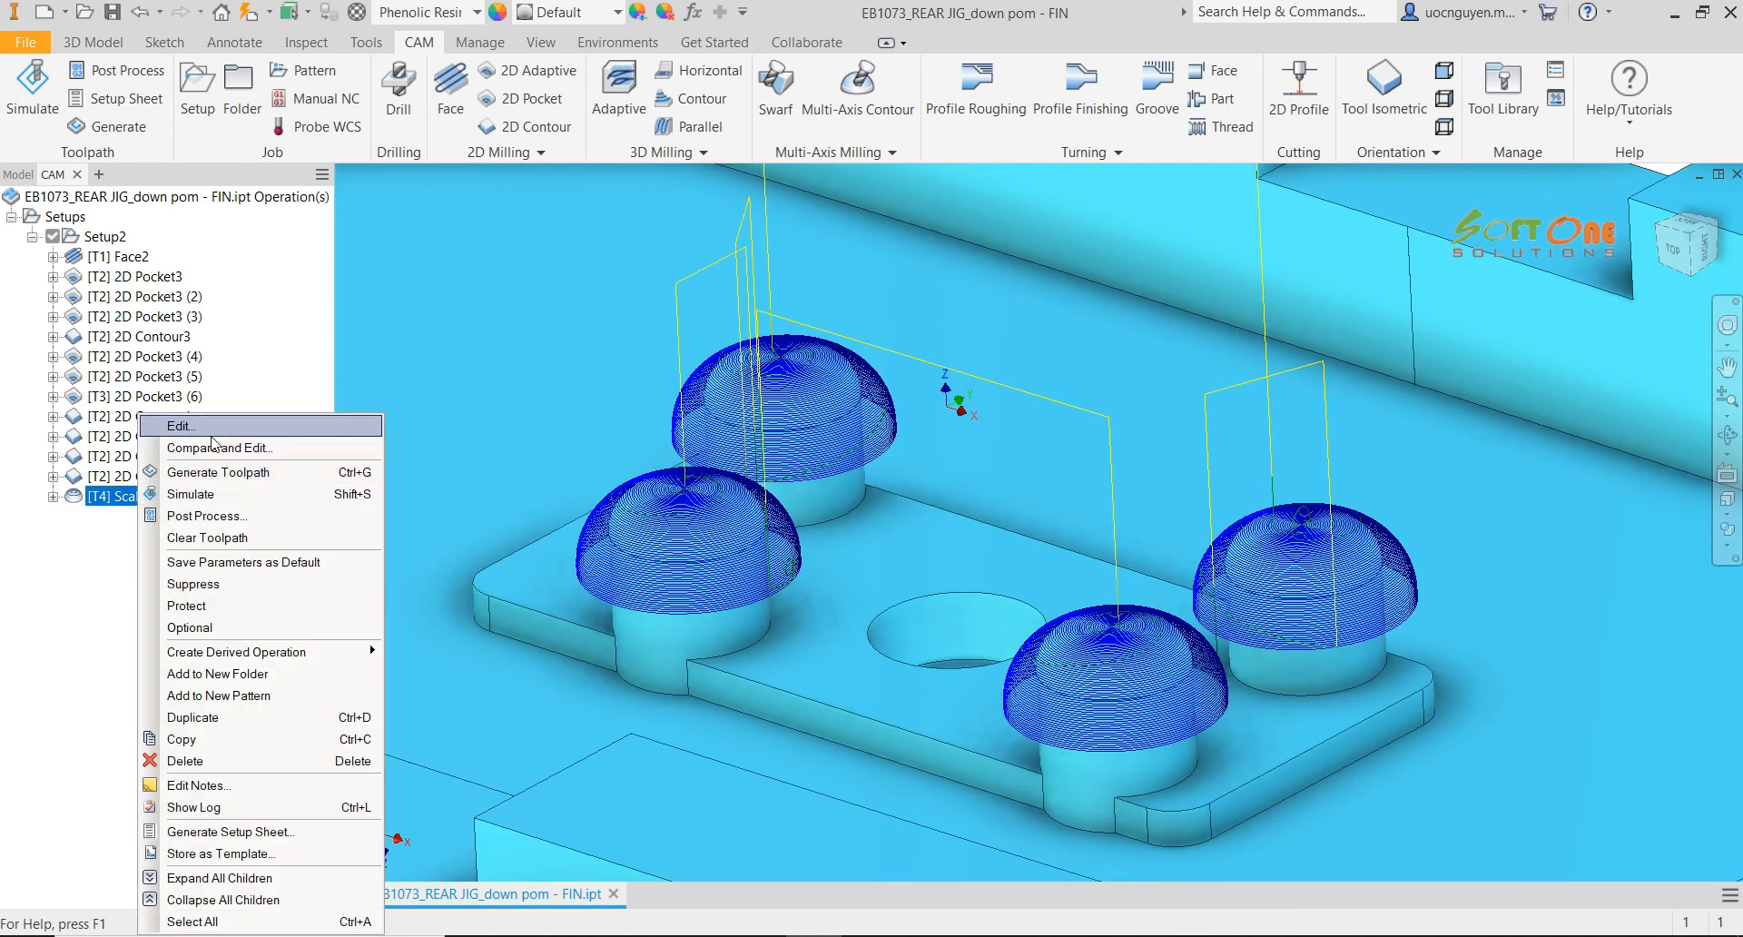
click(211, 431)
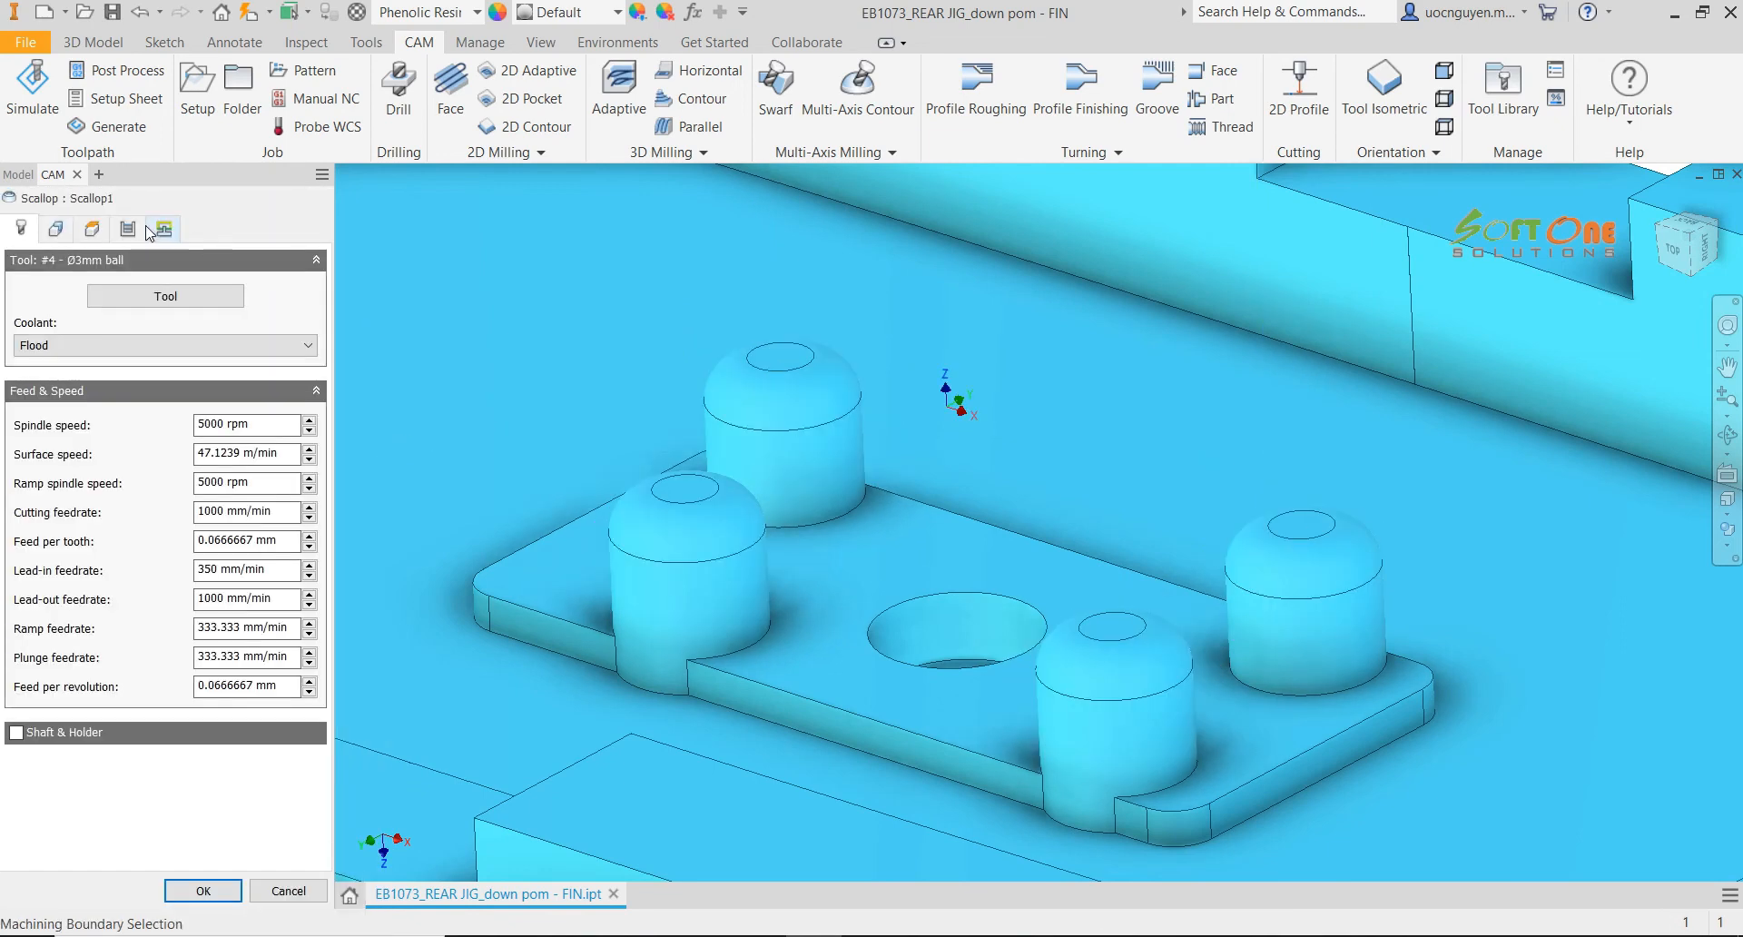
click(128, 227)
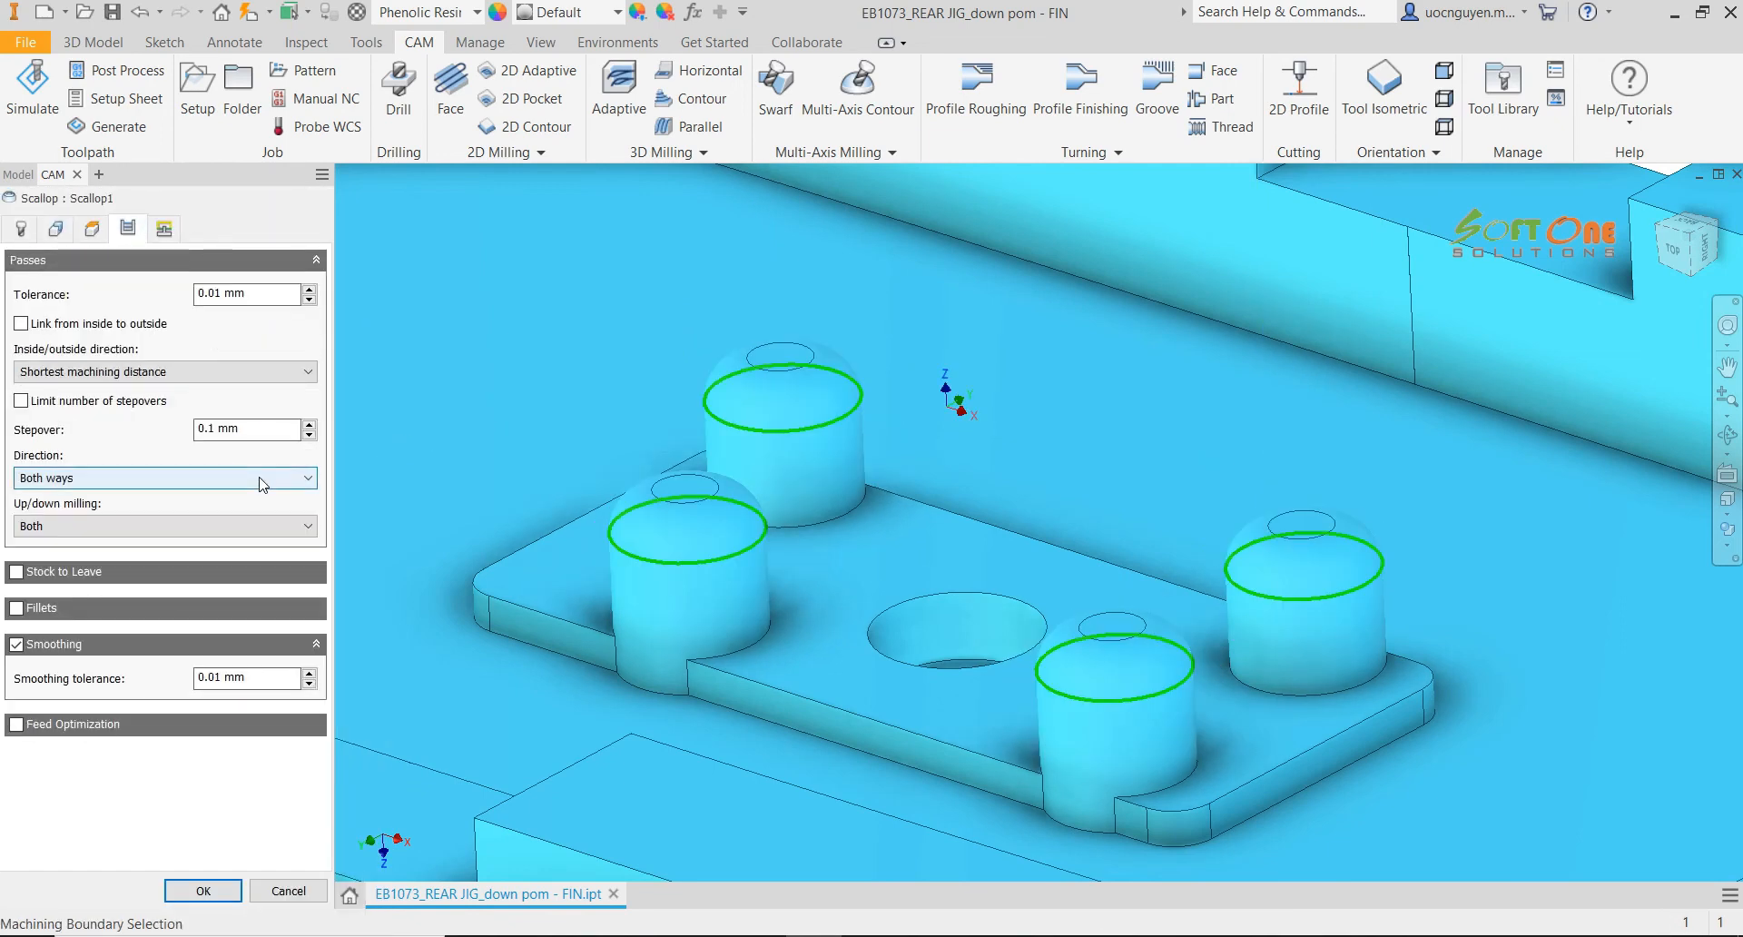
click(28, 327)
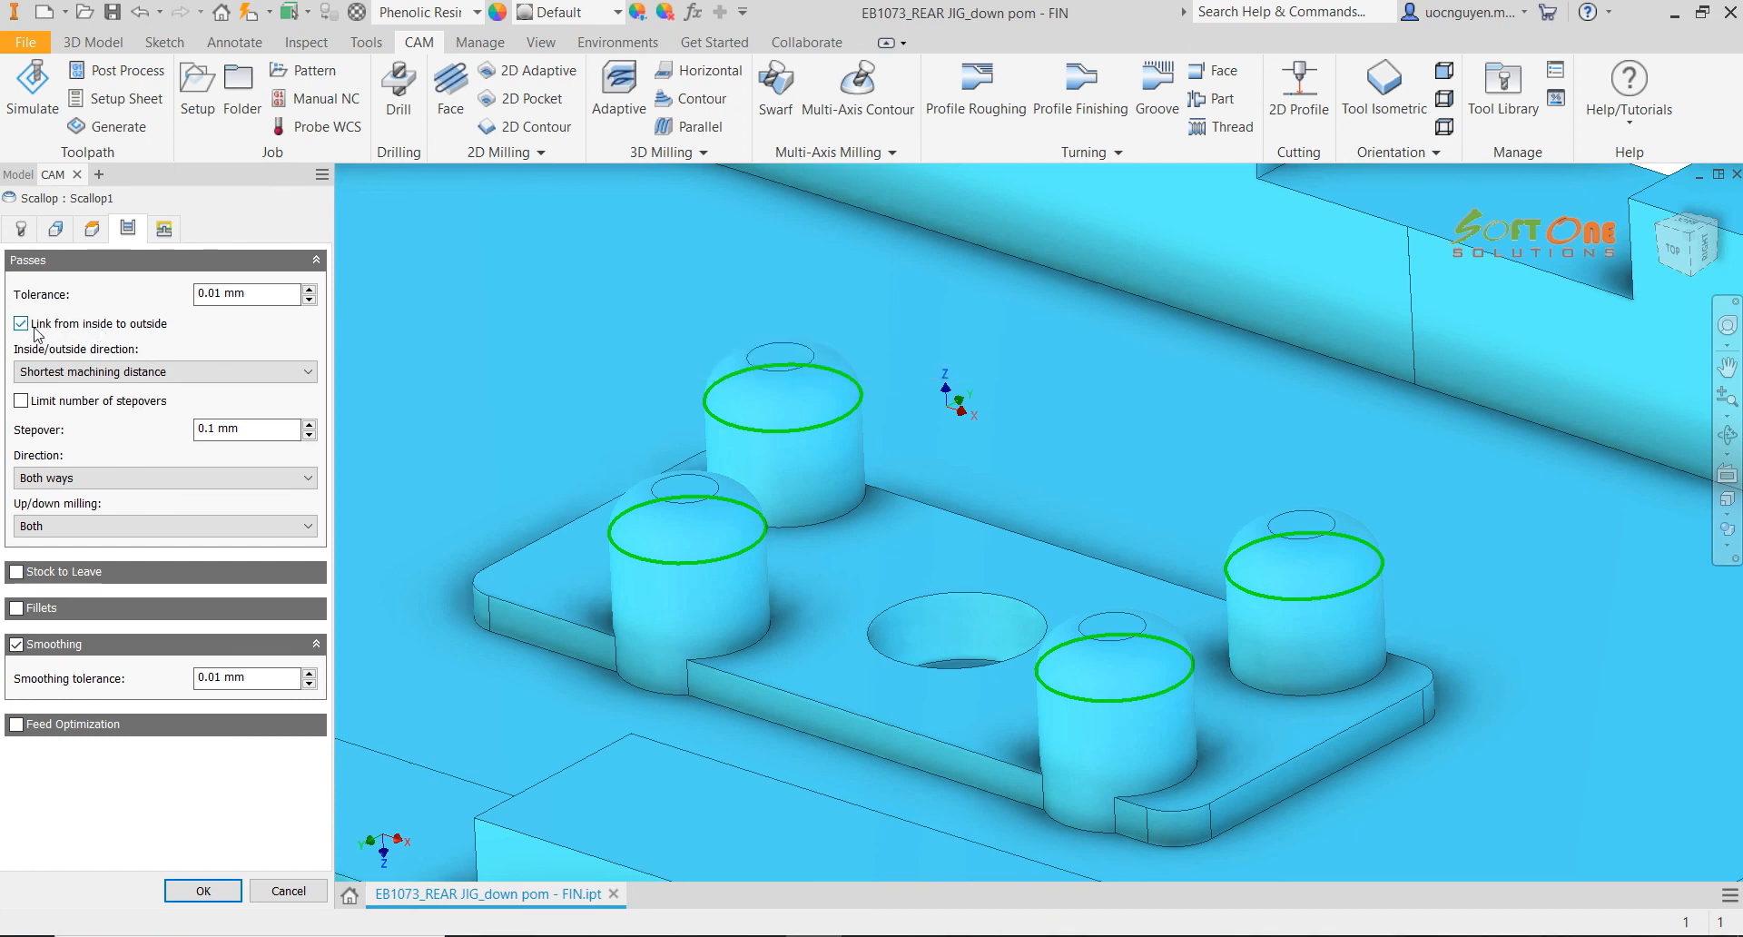
click(22, 325)
click(79, 373)
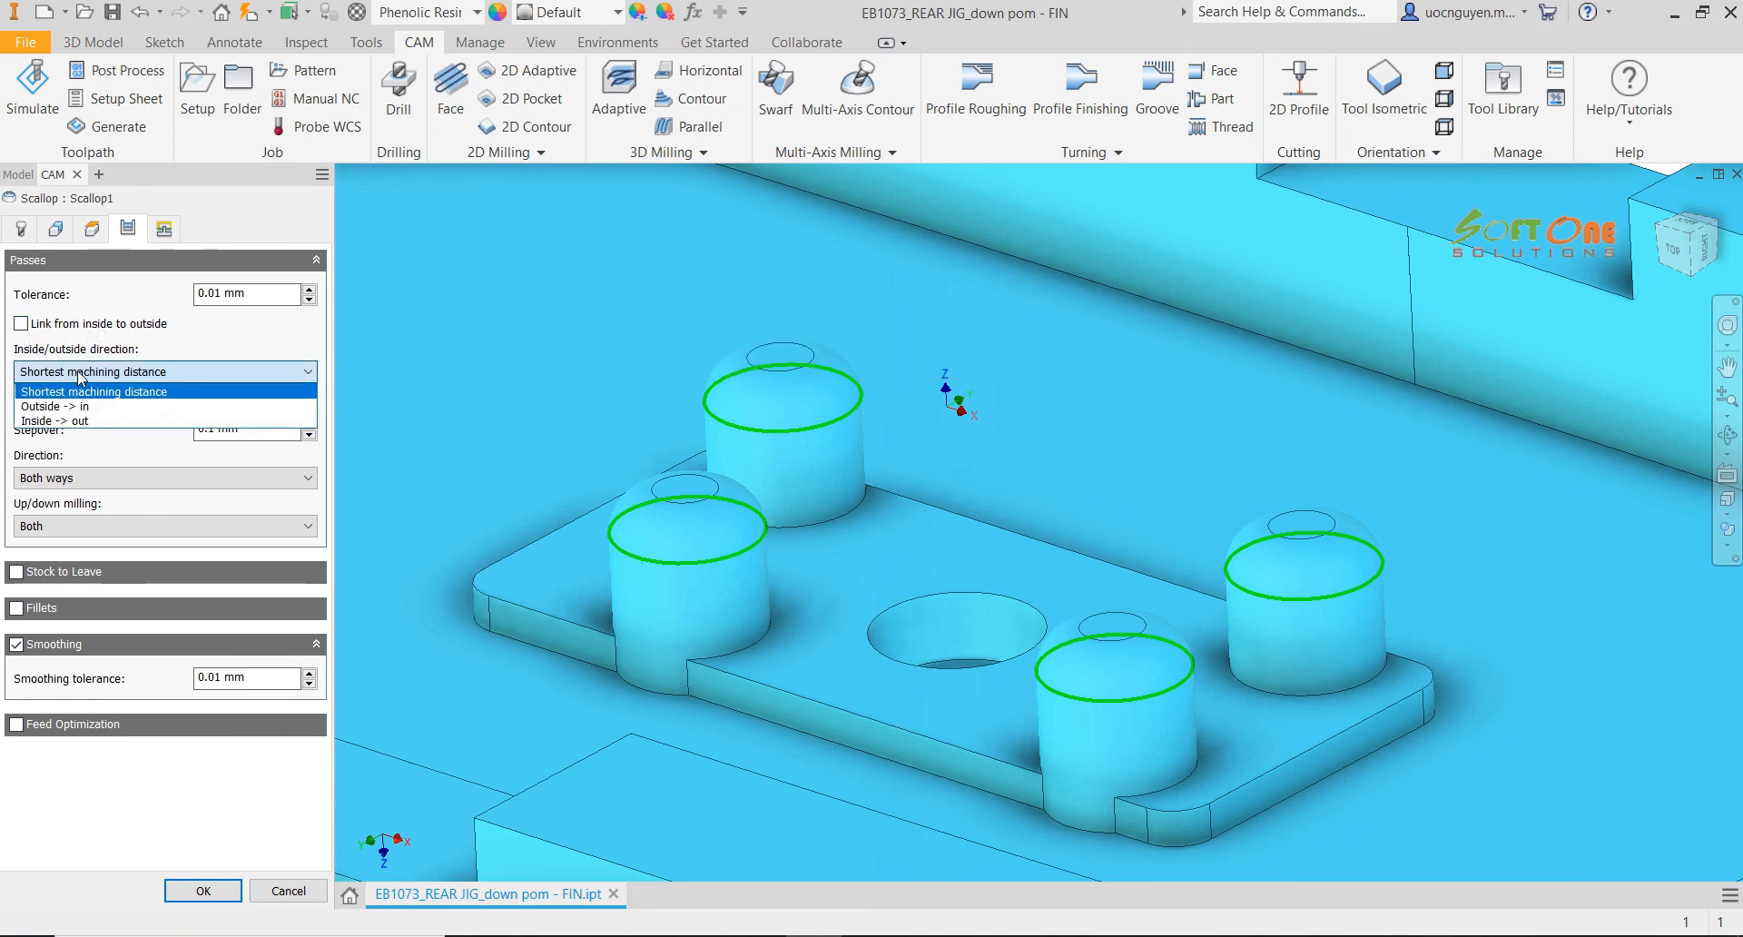
click(85, 406)
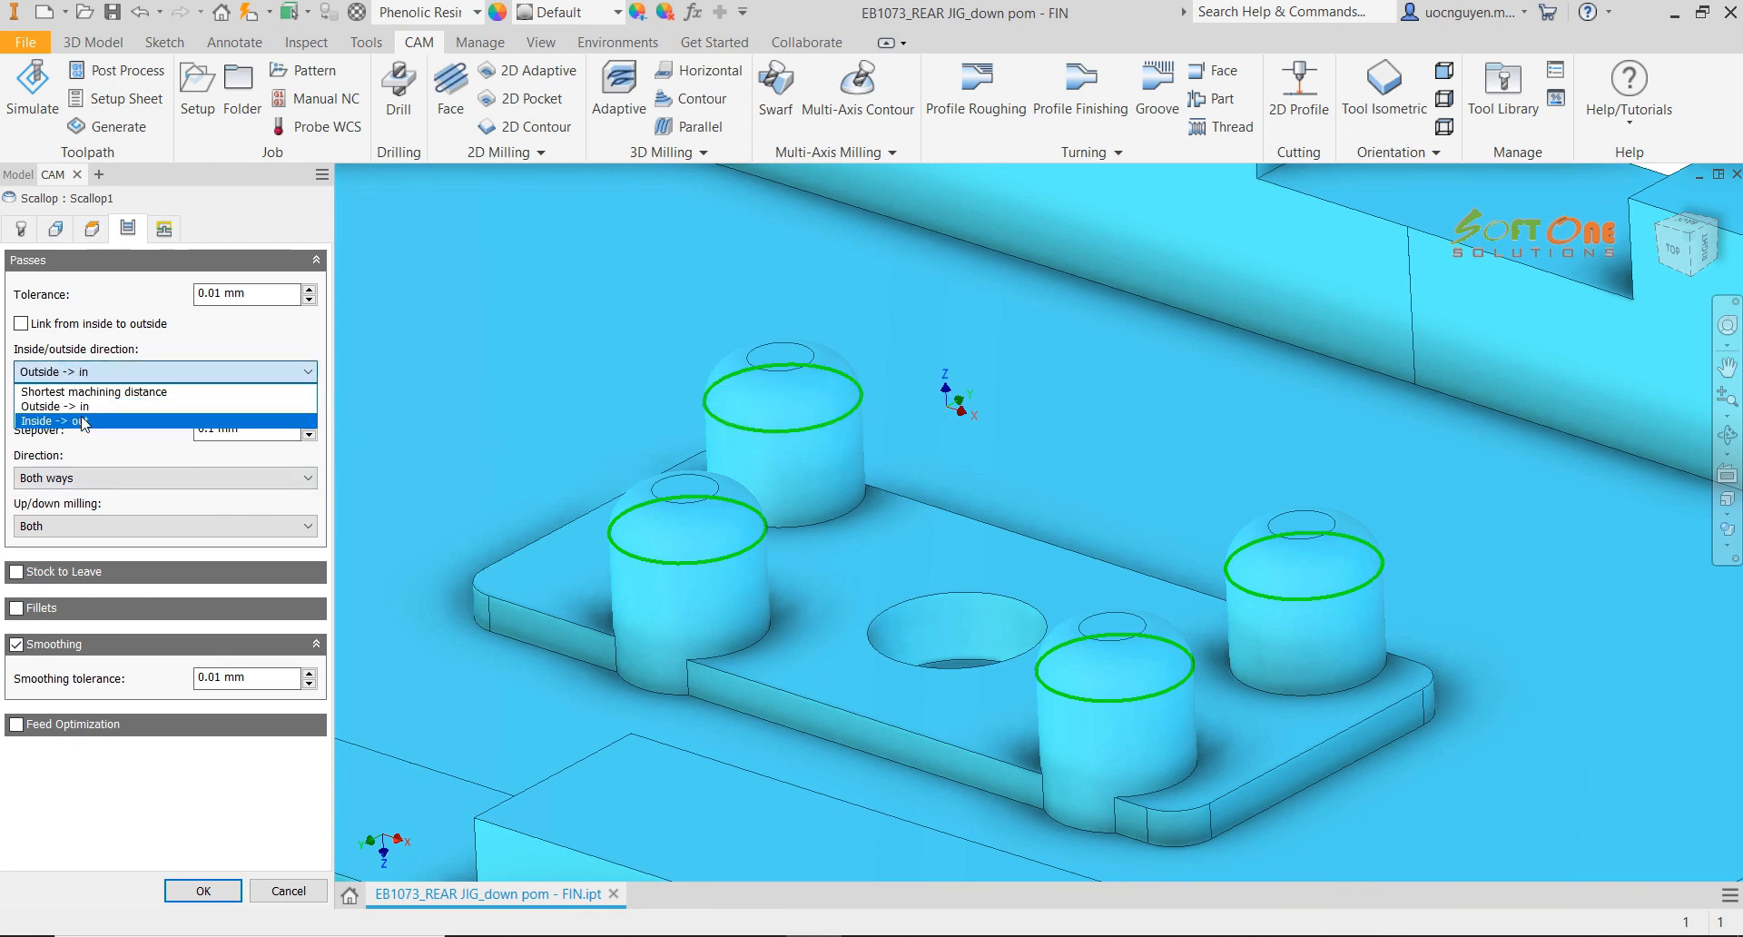
click(84, 420)
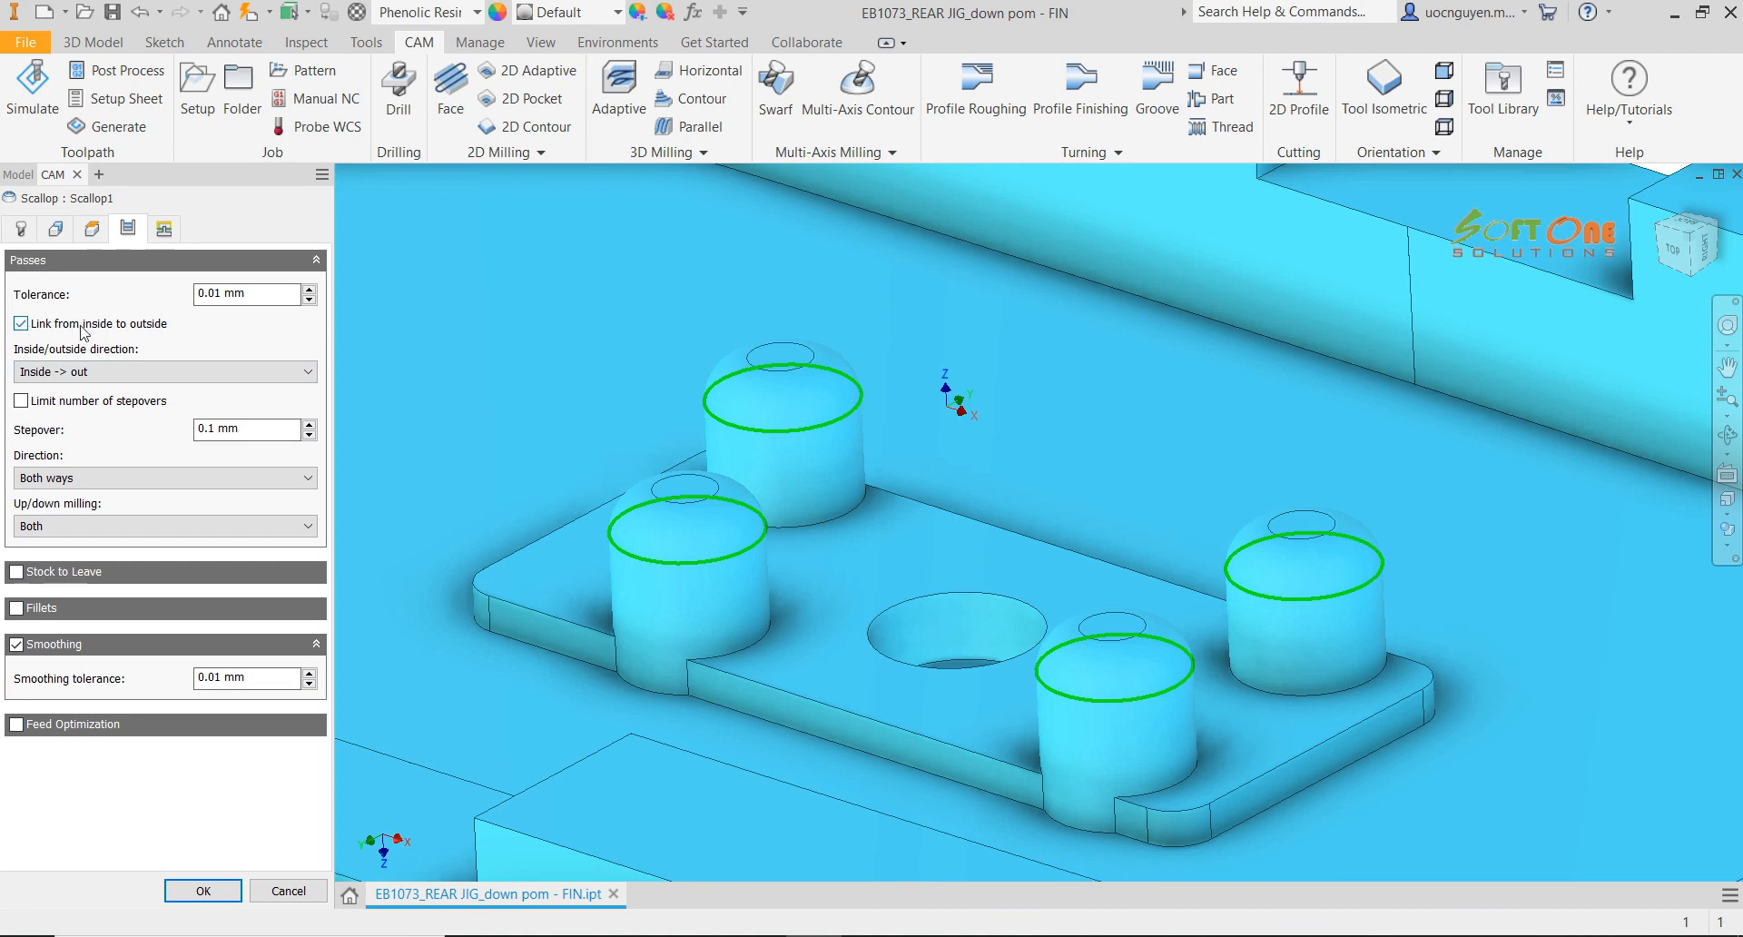
click(203, 891)
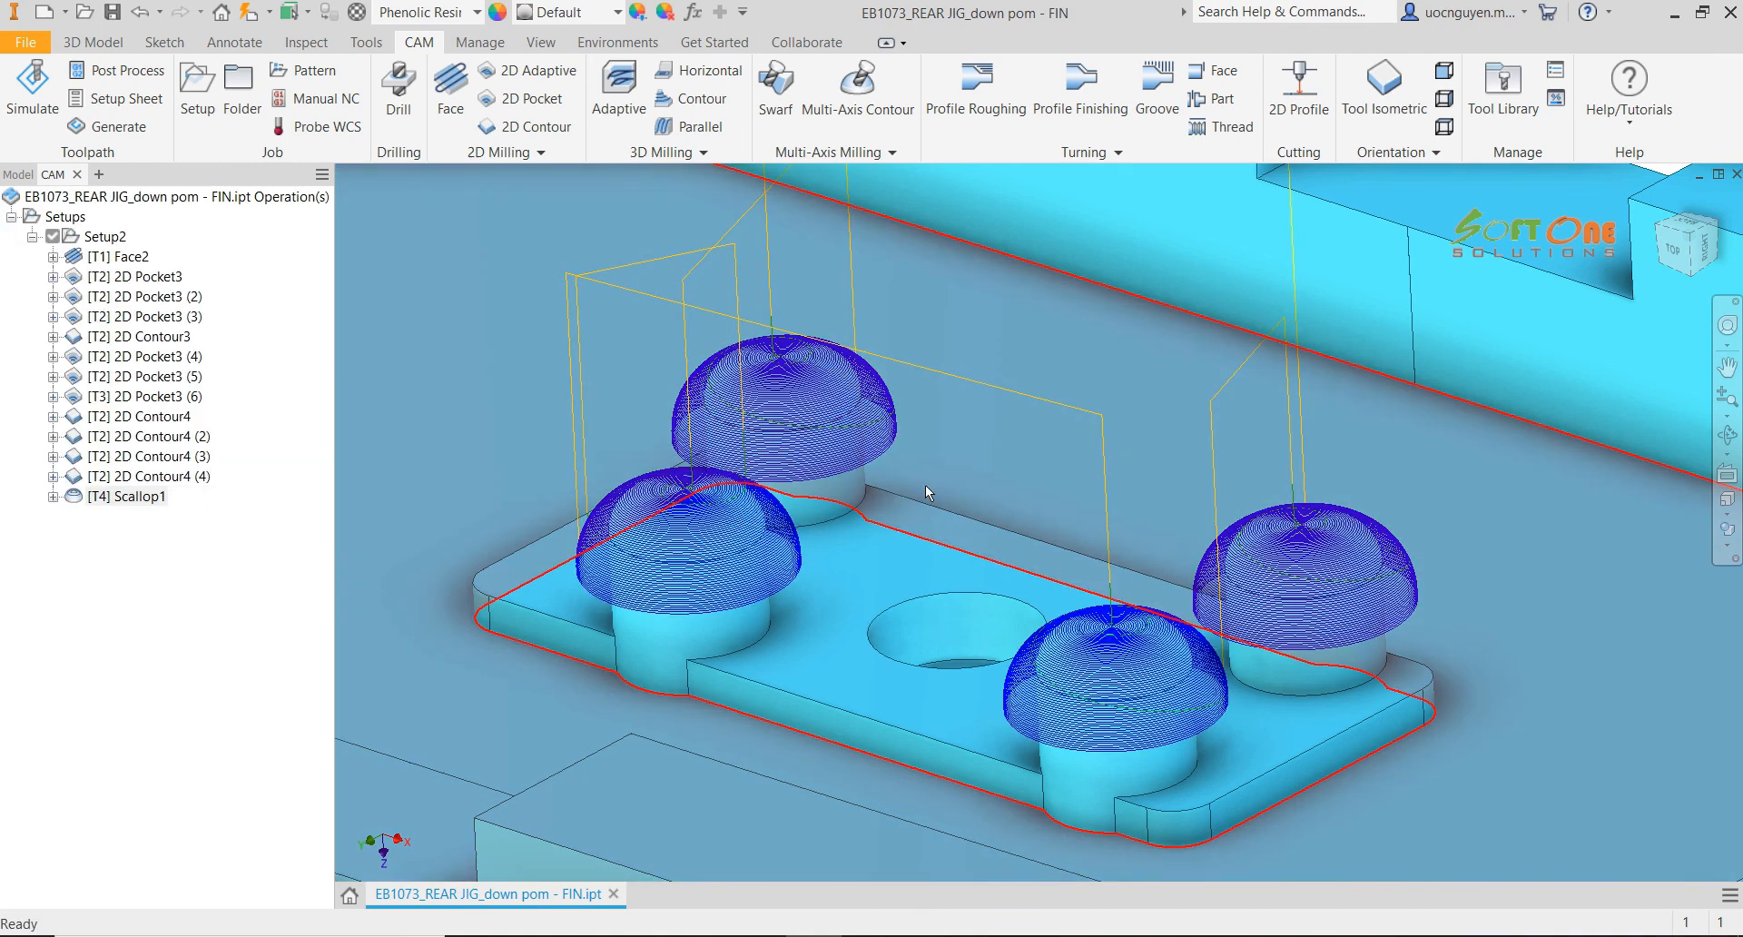
Examine the regenerated scallop passes and their entry and linking moves on the four pin domes from several angles
shift+middle_drag(926, 486, 909, 529)
scroll(917, 561, down, 4)
scroll(919, 543, down, 2)
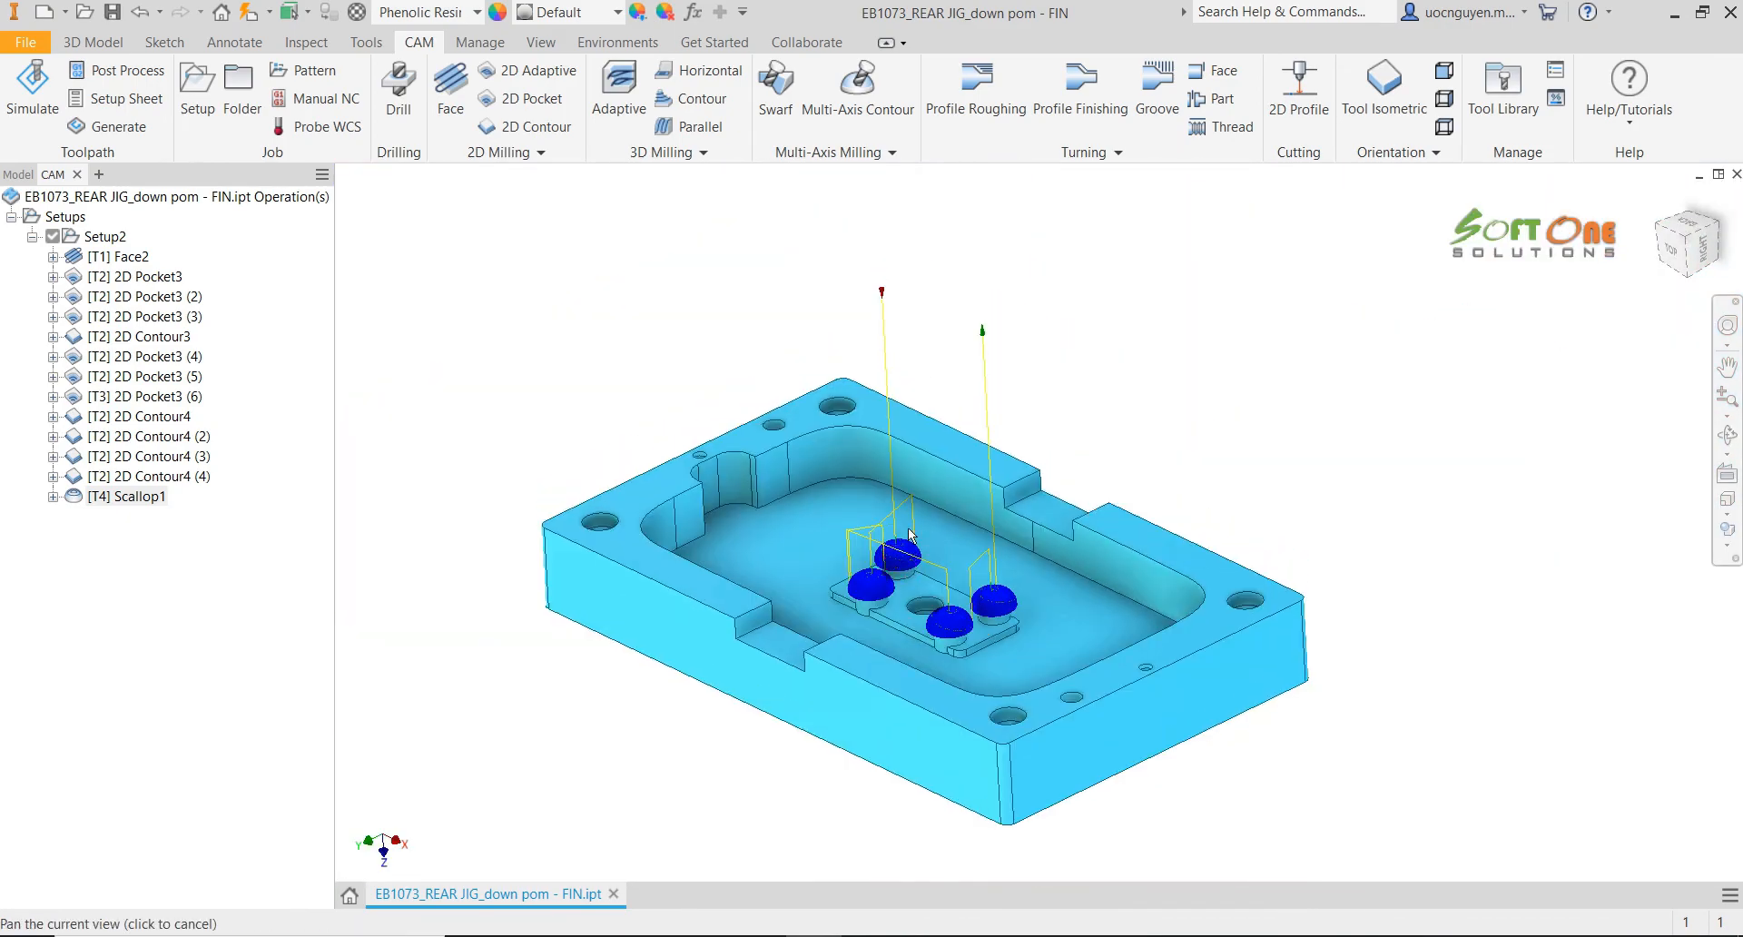
scroll(905, 522, up, 6)
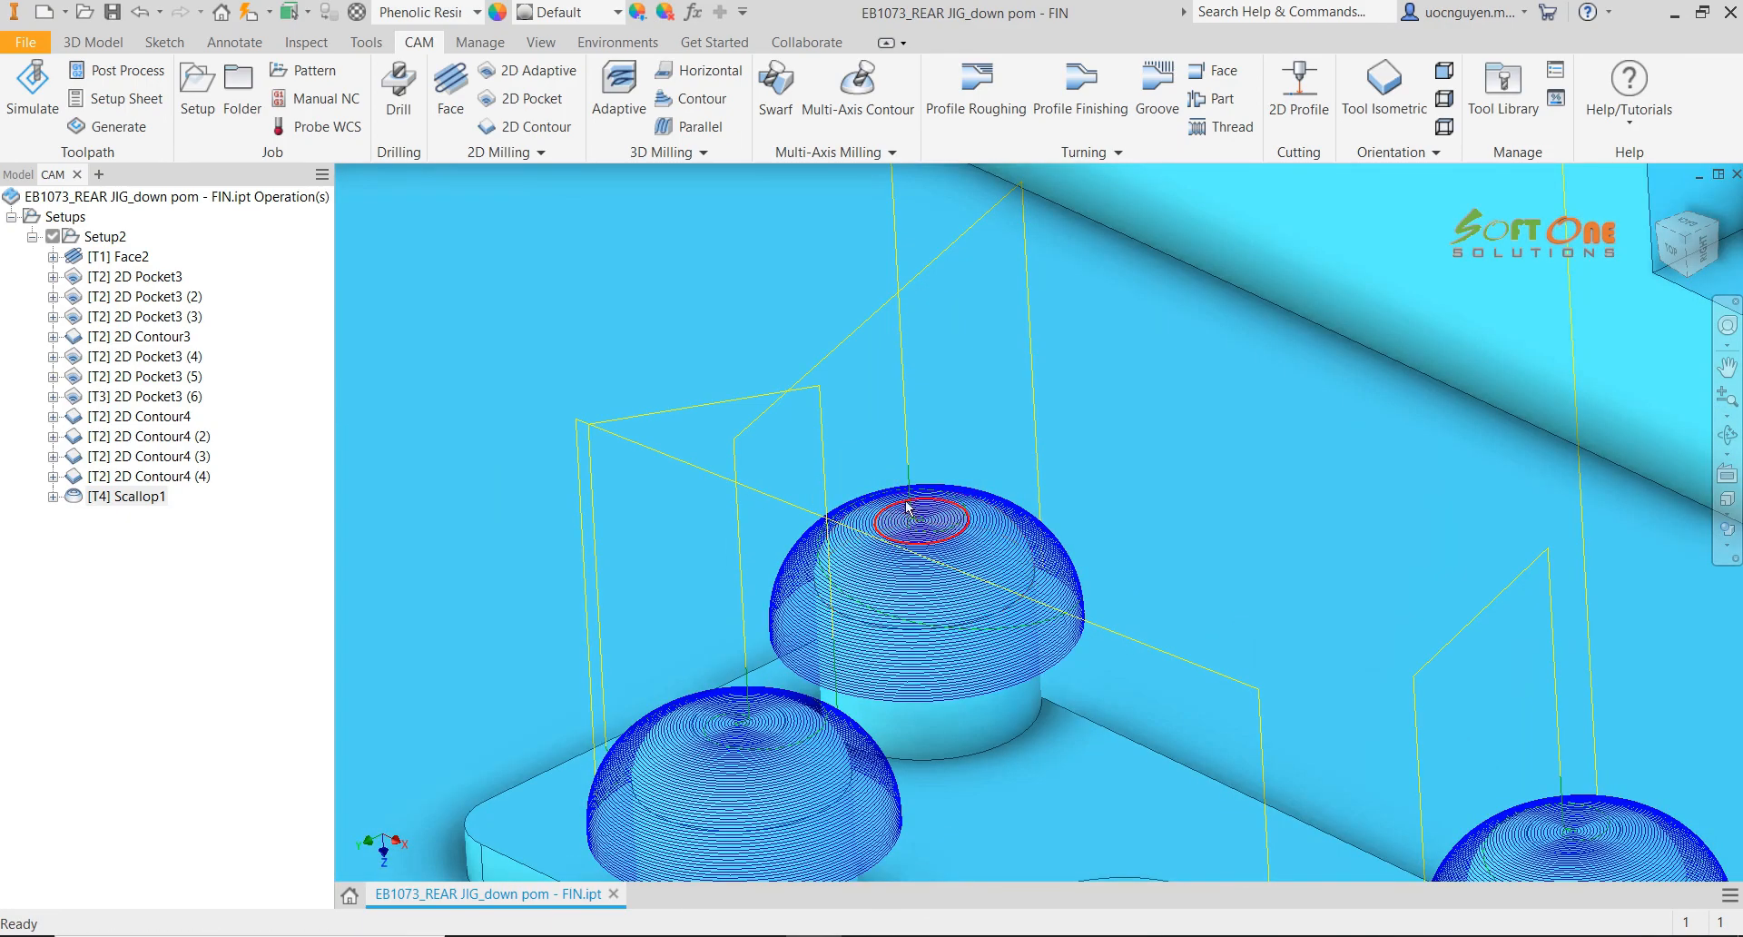
scroll(919, 491, down, 5)
shift+middle_drag(922, 478, 879, 447)
scroll(966, 468, up, 2)
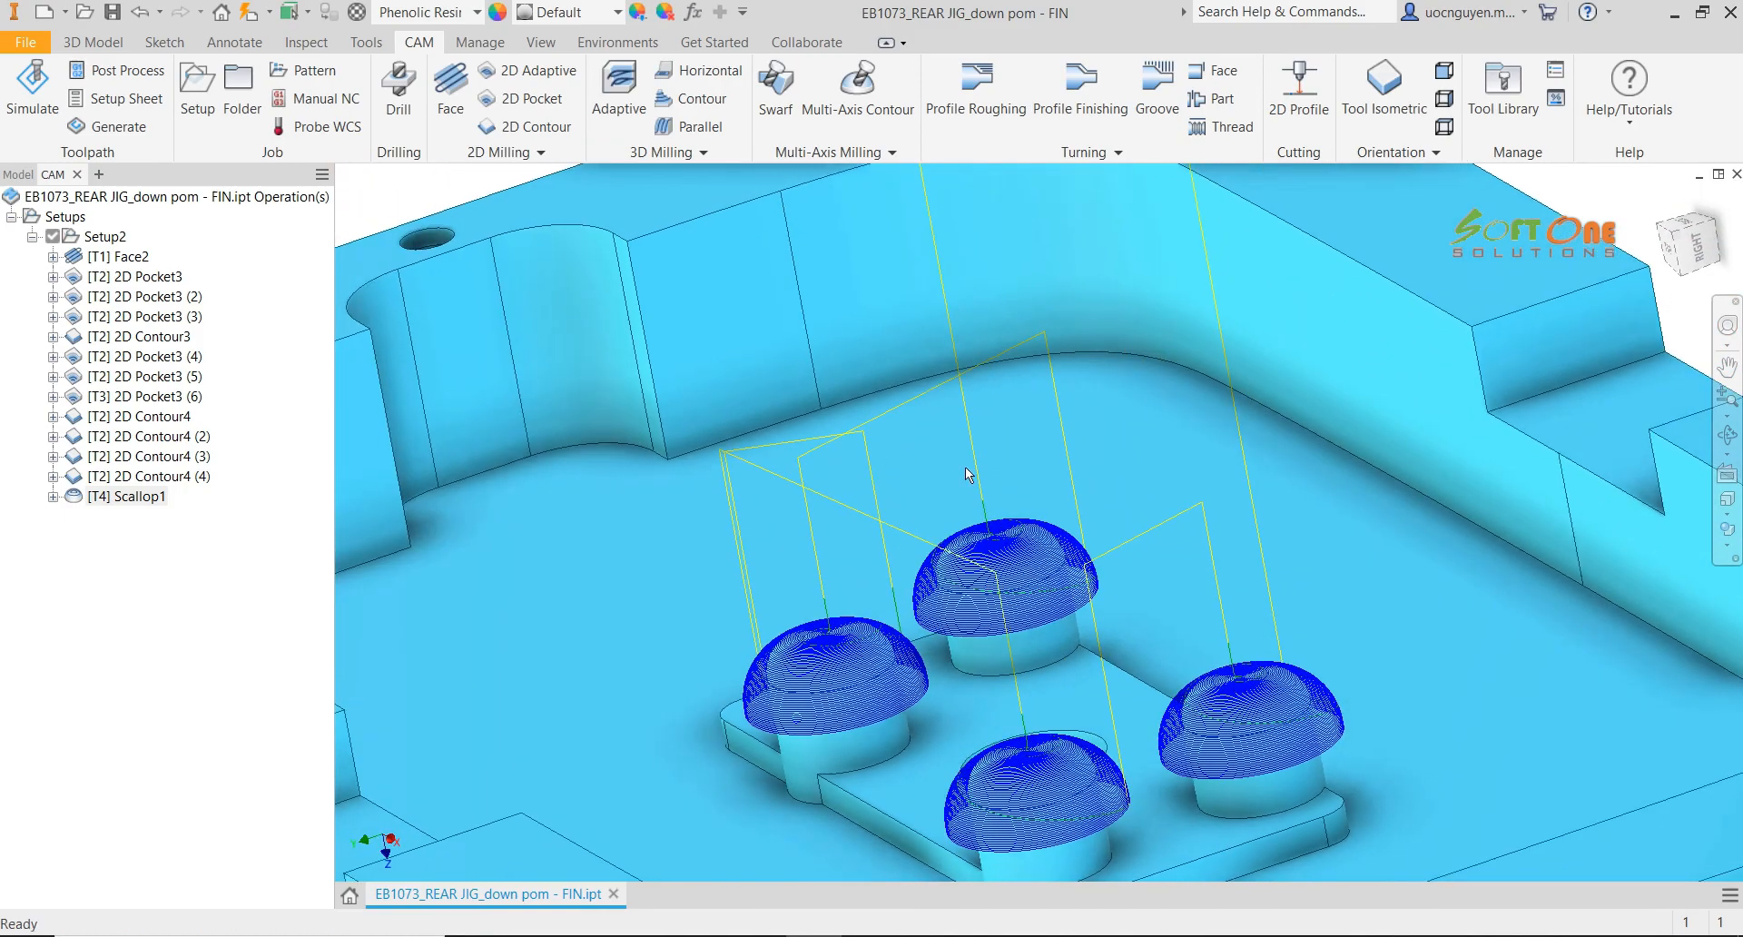
shift+middle_drag(837, 629, 884, 441)
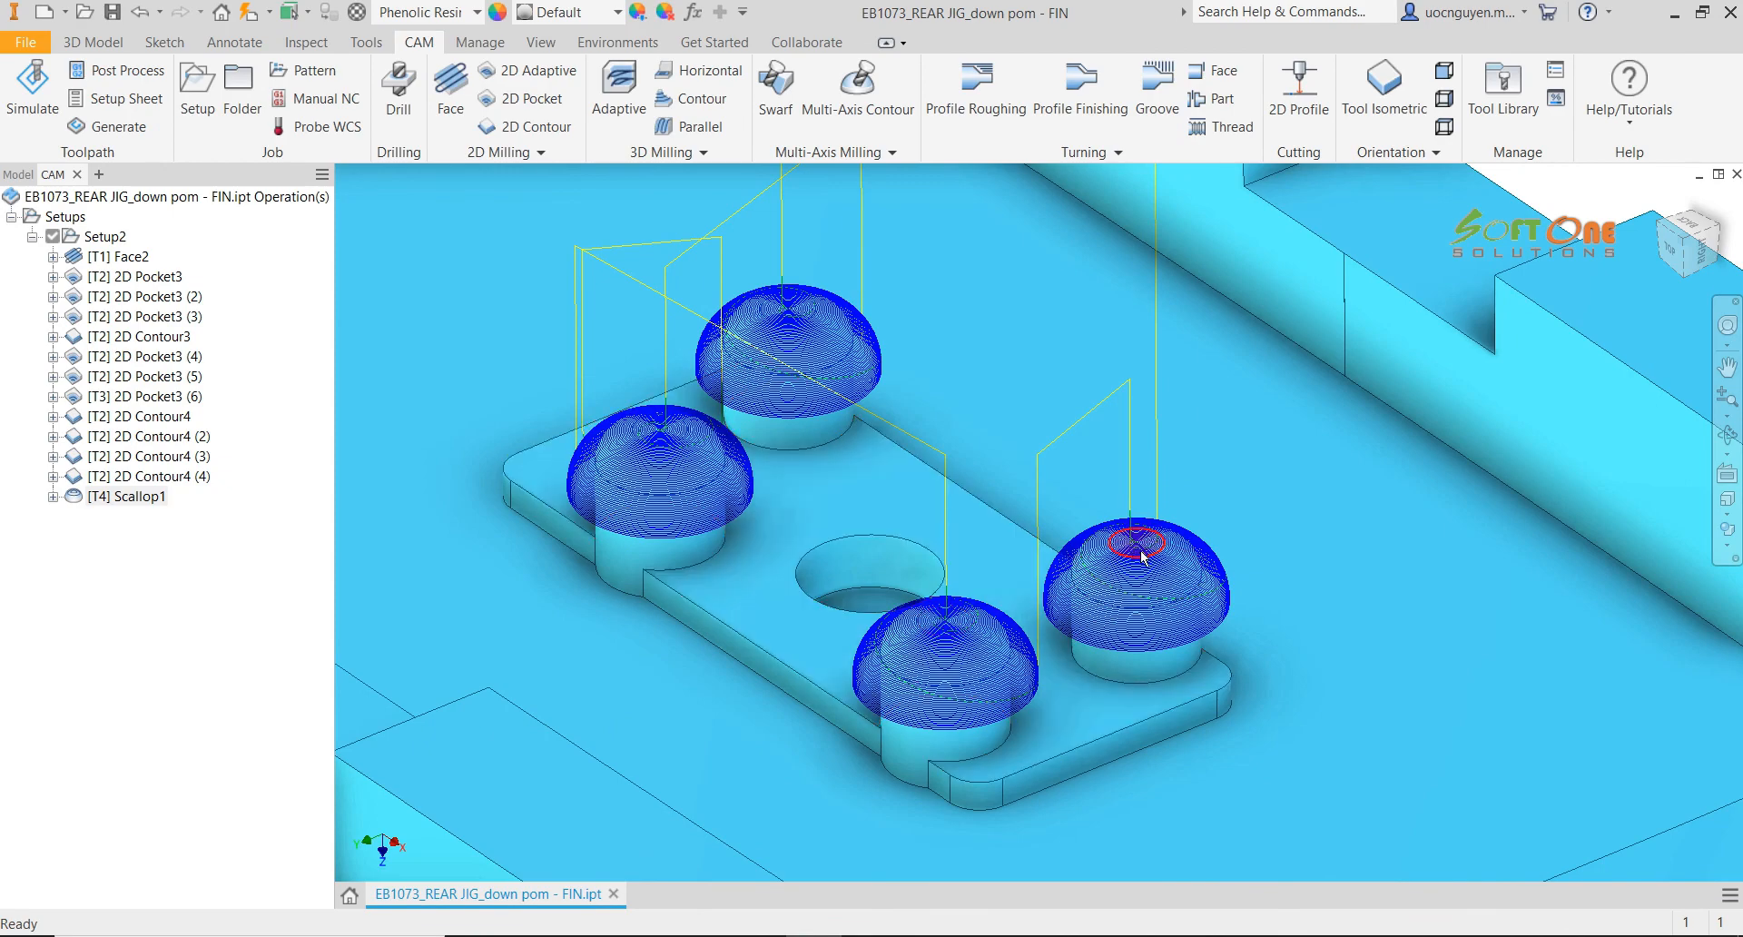
scroll(1142, 556, down, 5)
shift+middle_drag(1141, 555, 1097, 568)
middle_drag(1185, 627, 1166, 564)
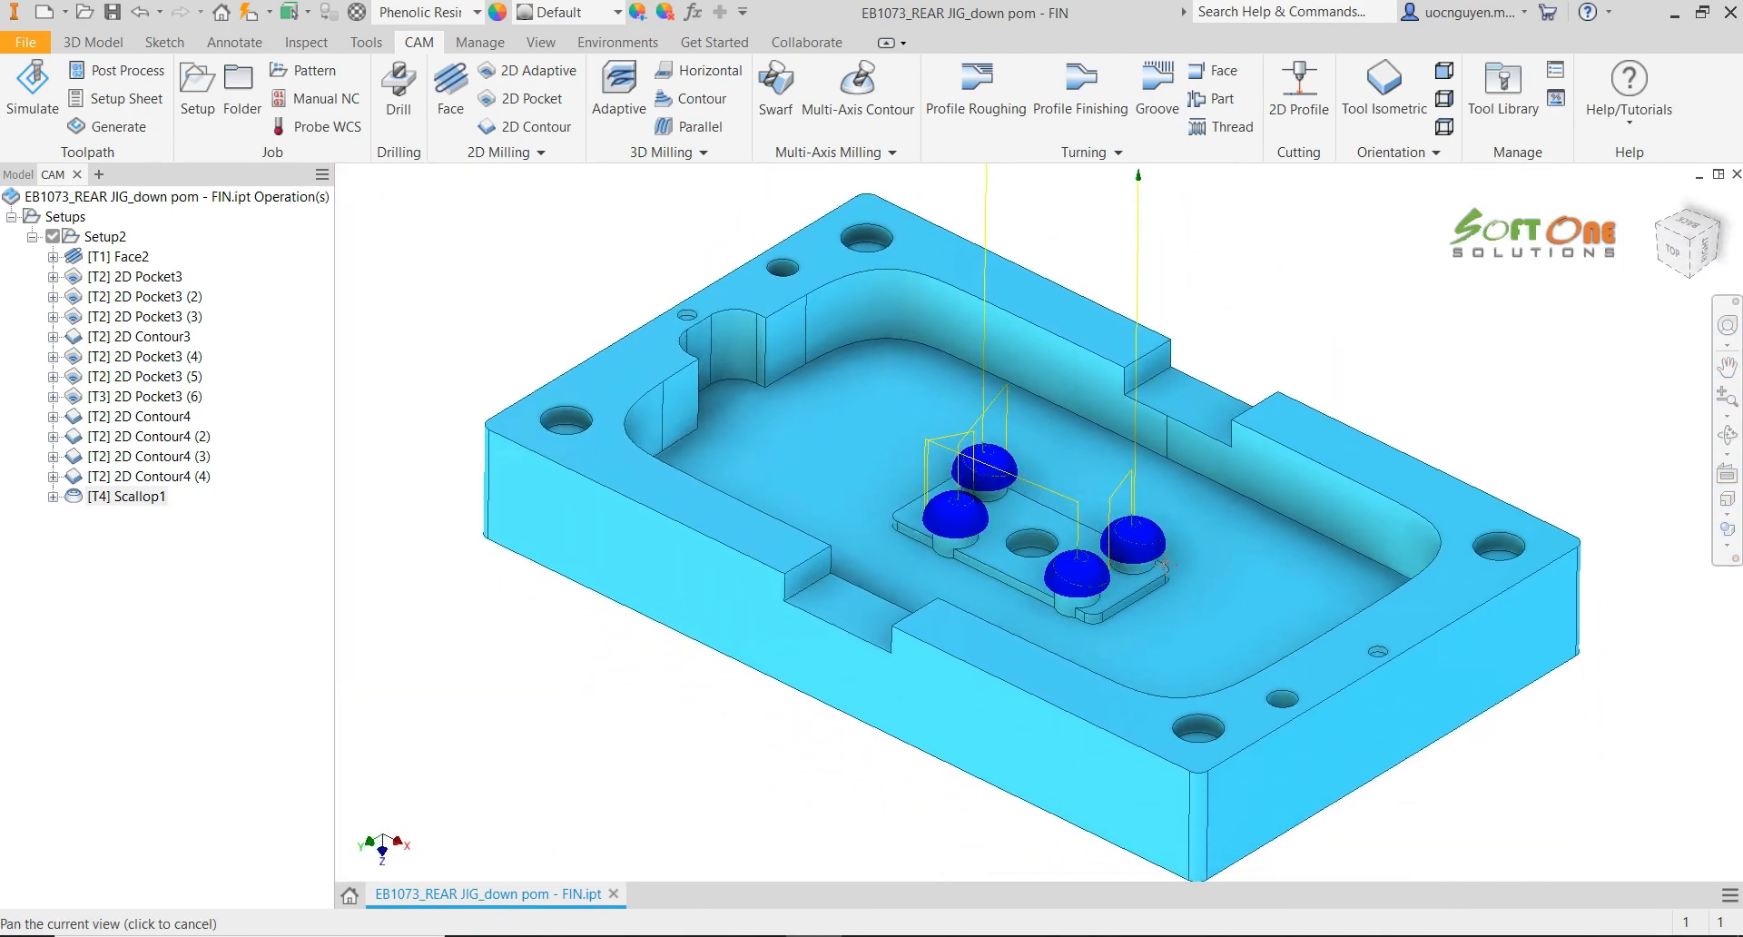